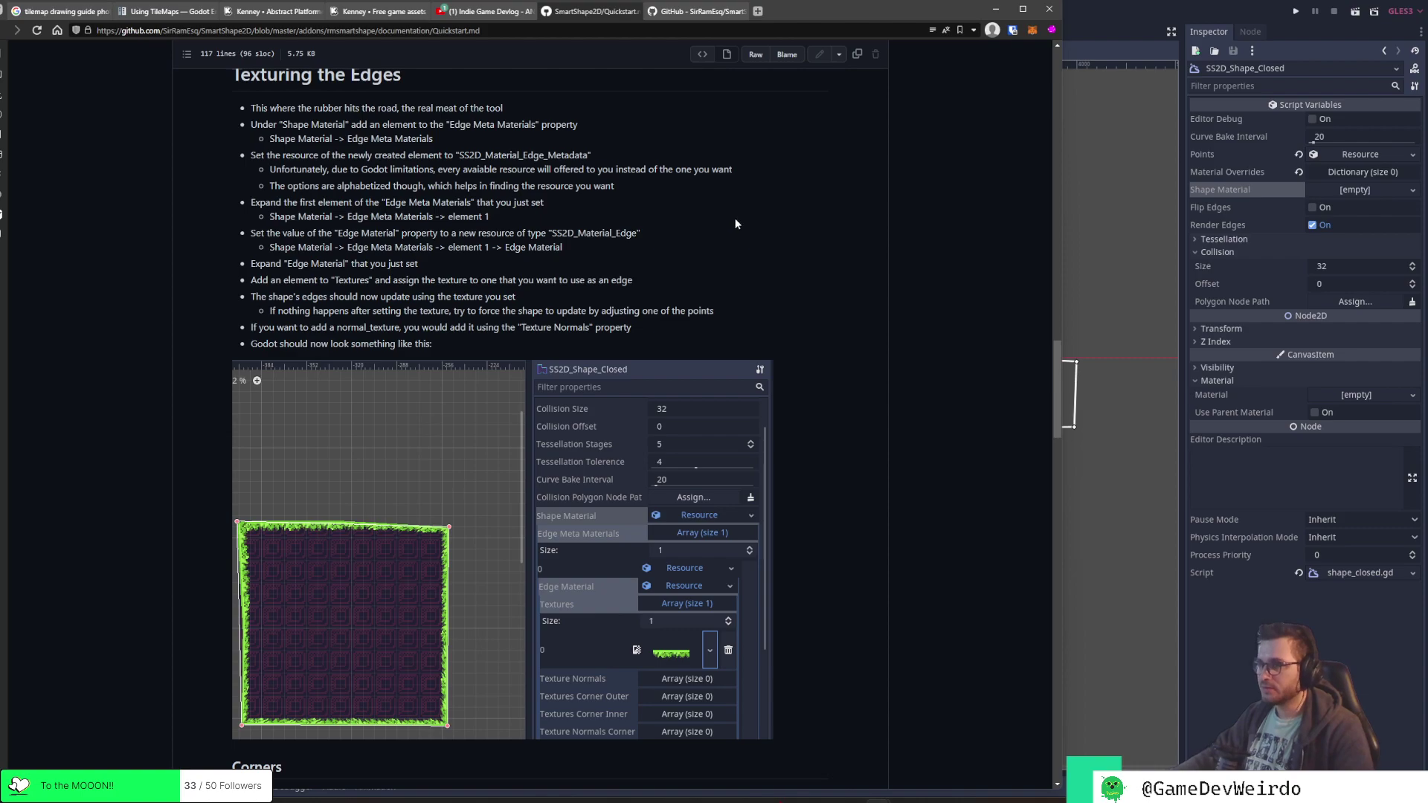
# Scroll the Quickstart back to the top, then down to the 'Creating a Shape' section
pyautogui.scroll(2, 735, 217)
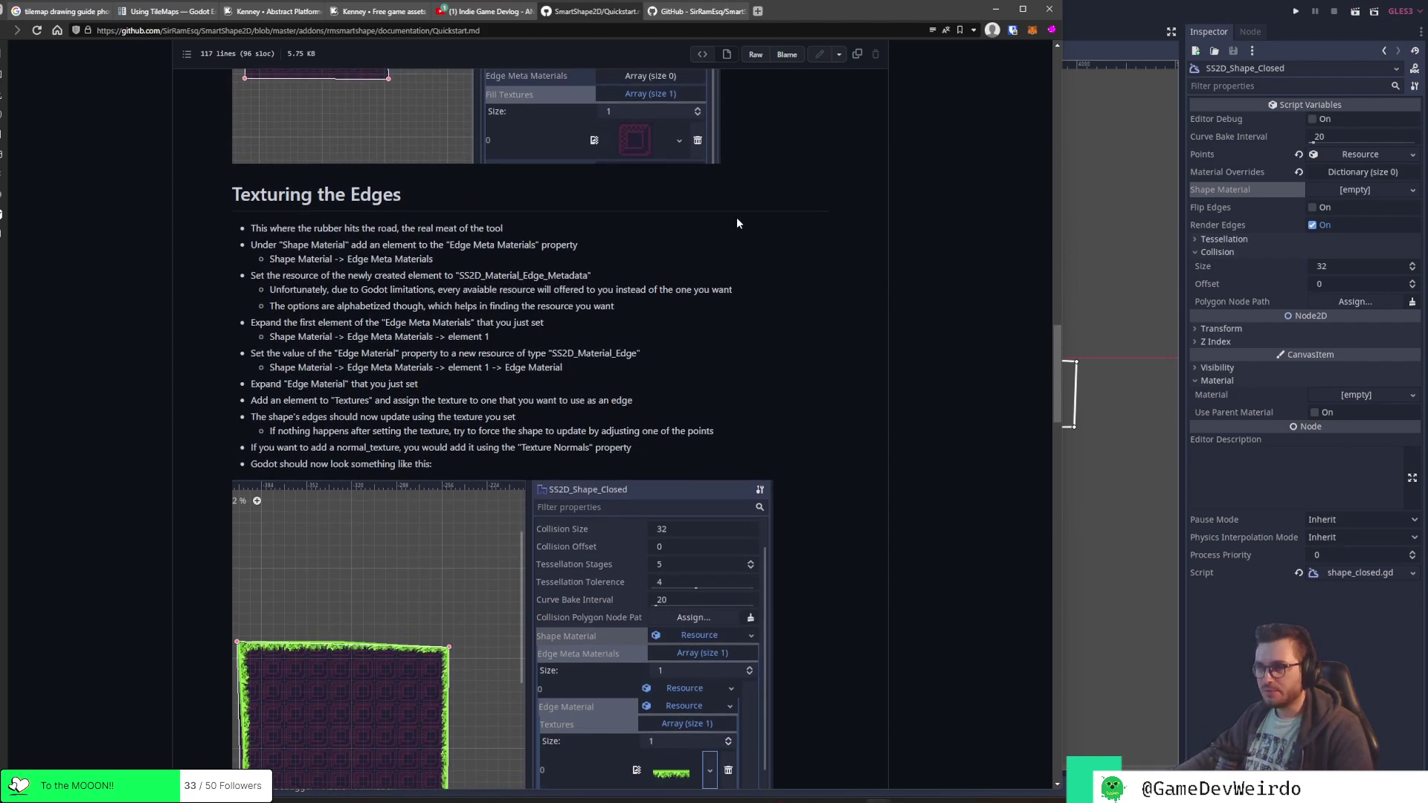
pyautogui.scroll(5, 736, 220)
pyautogui.scroll(10, 737, 219)
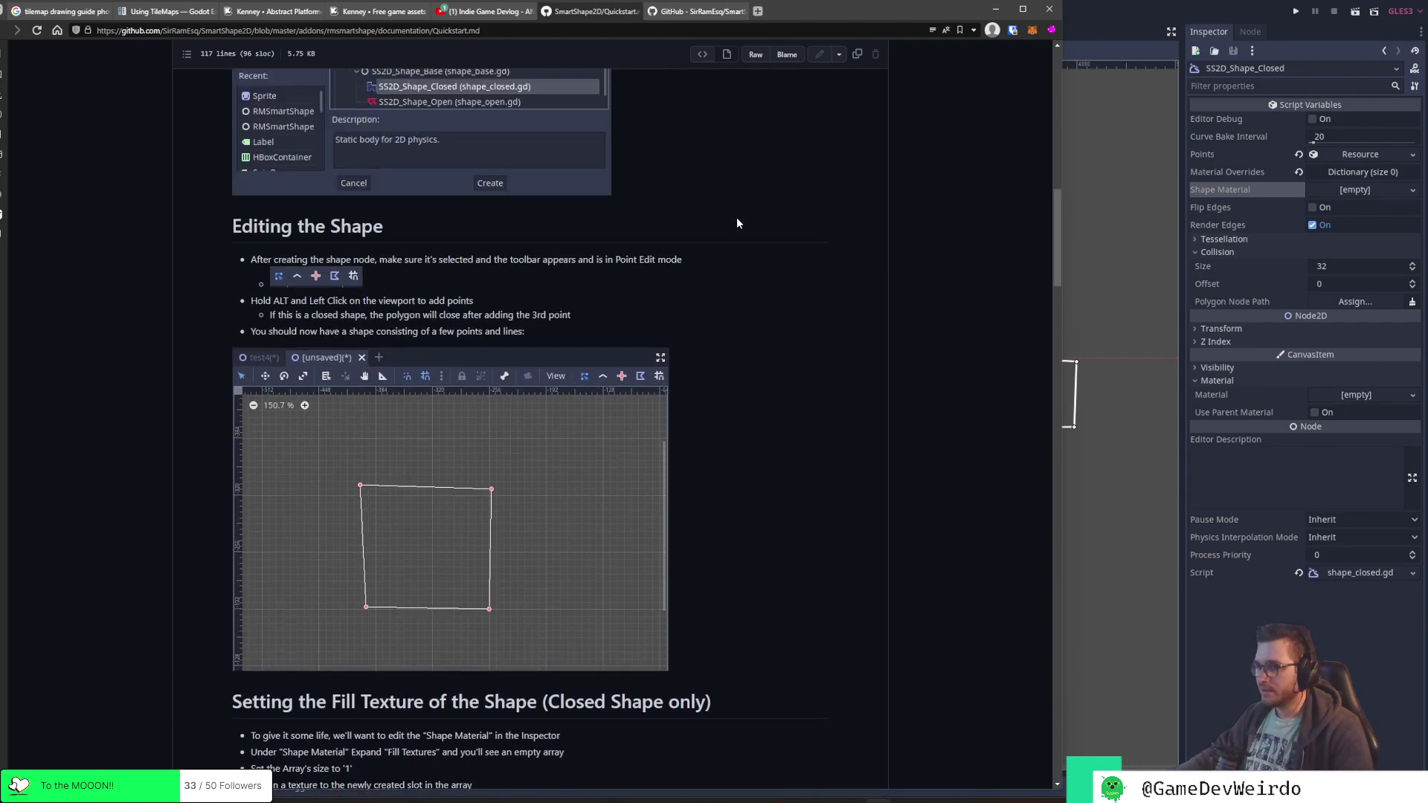
pyautogui.scroll(15, 737, 221)
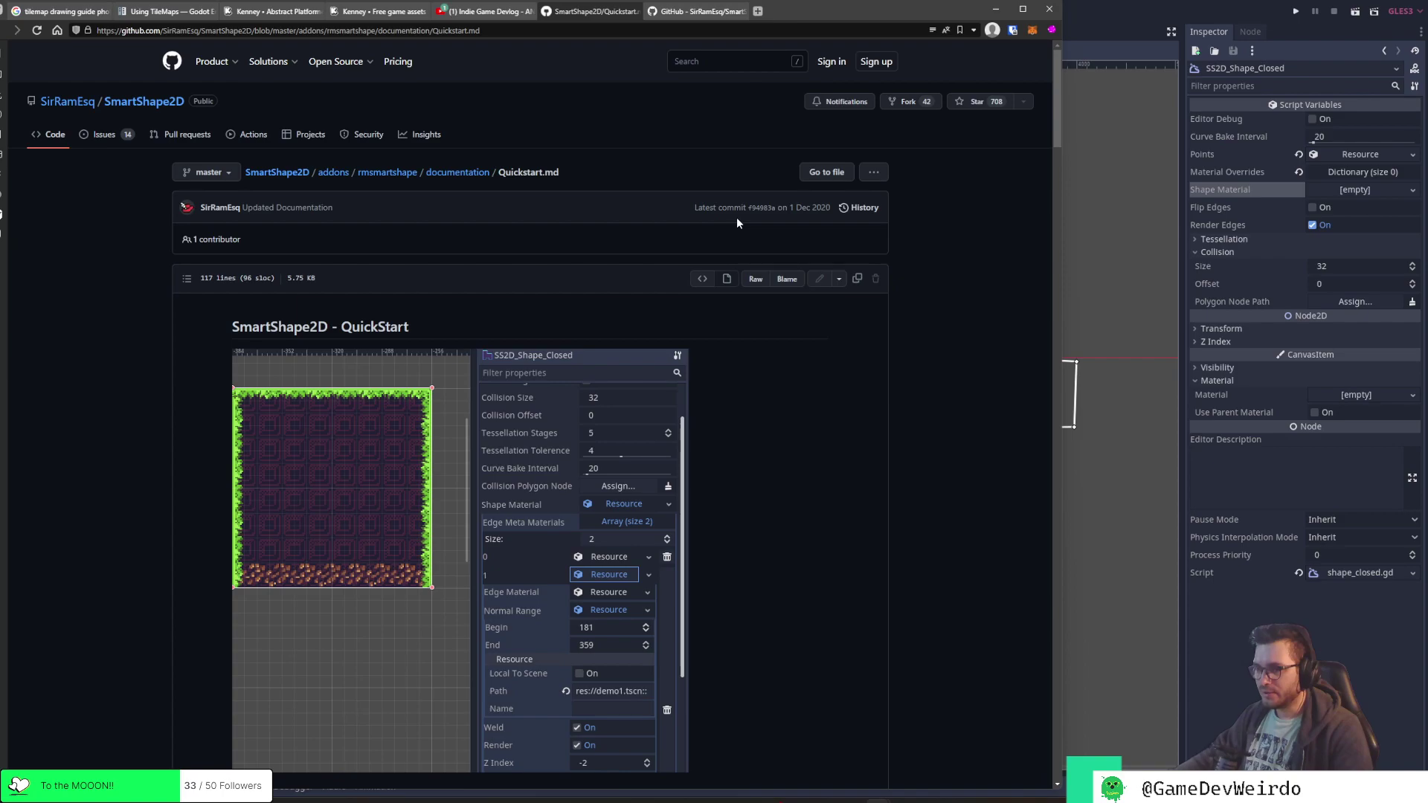
pyautogui.scroll(-5, 736, 220)
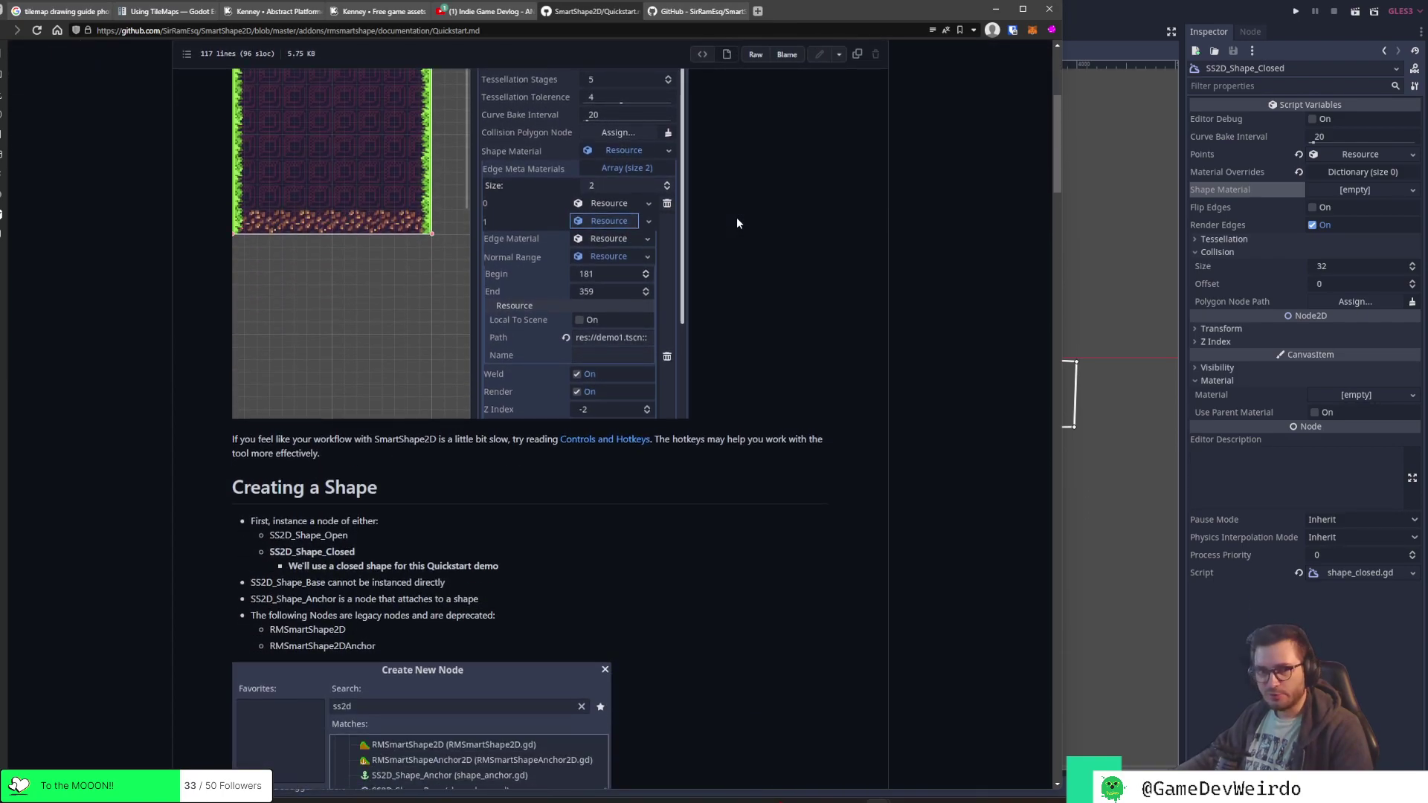
pyautogui.scroll(5, 737, 221)
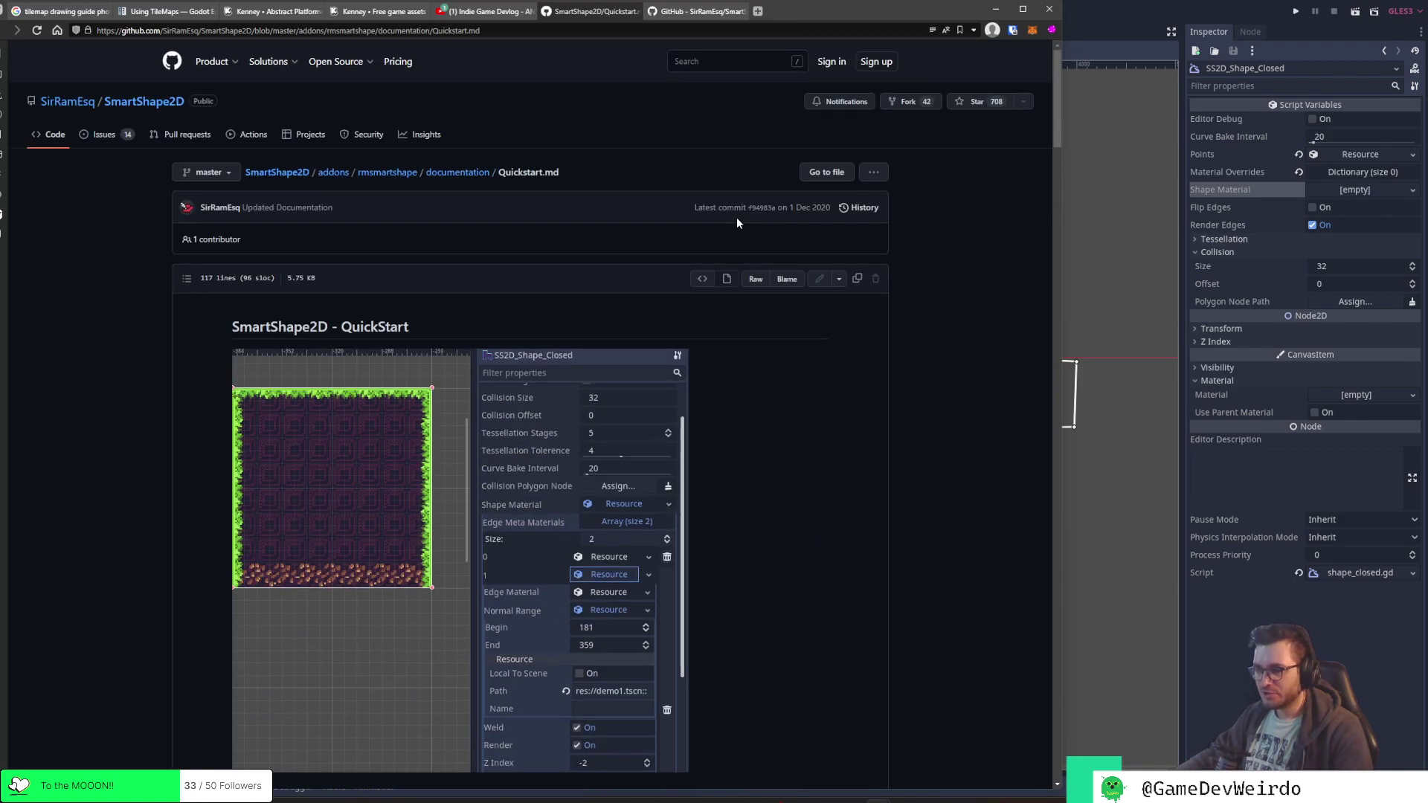
pyautogui.scroll(-3, 736, 218)
pyautogui.scroll(3, 736, 217)
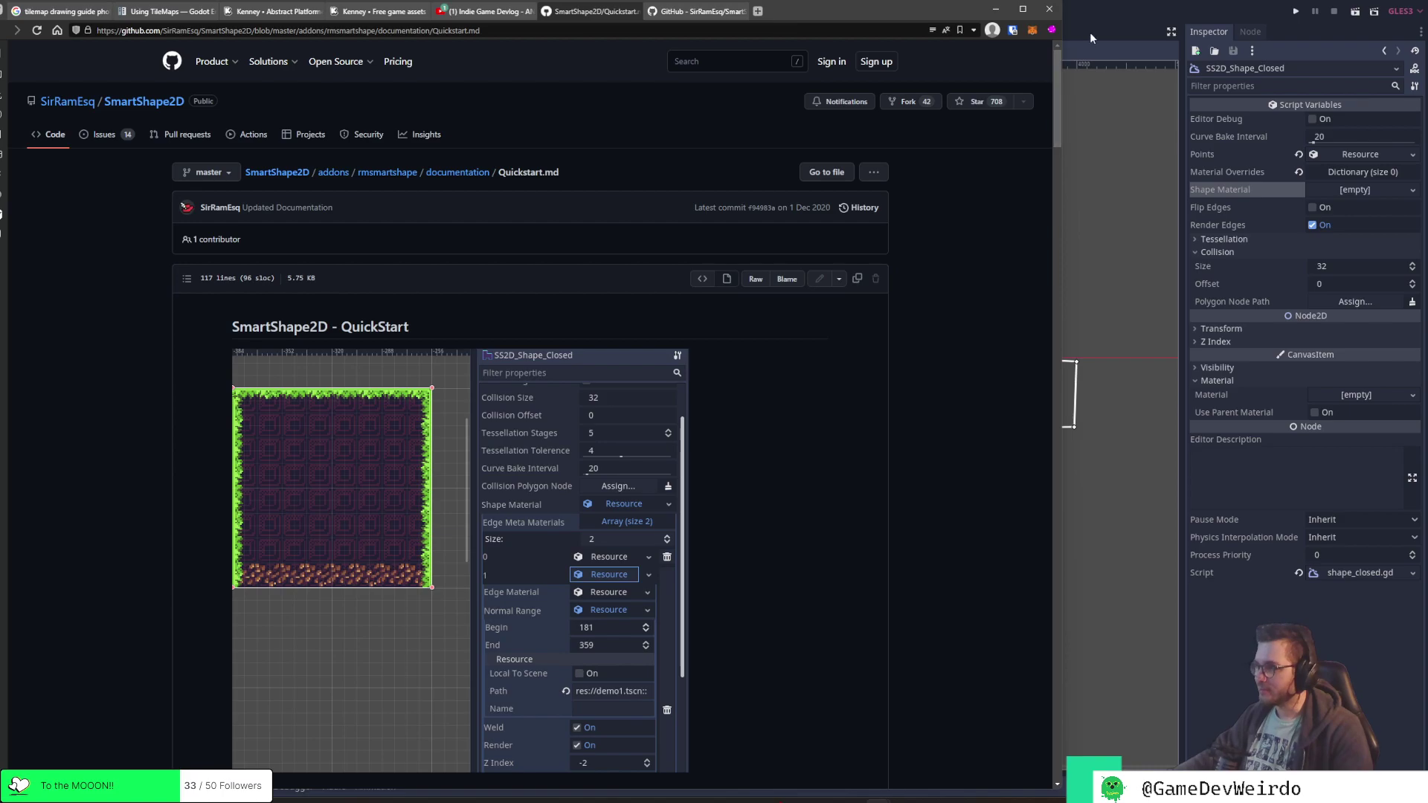
pyautogui.scroll(-7, 876, 252)
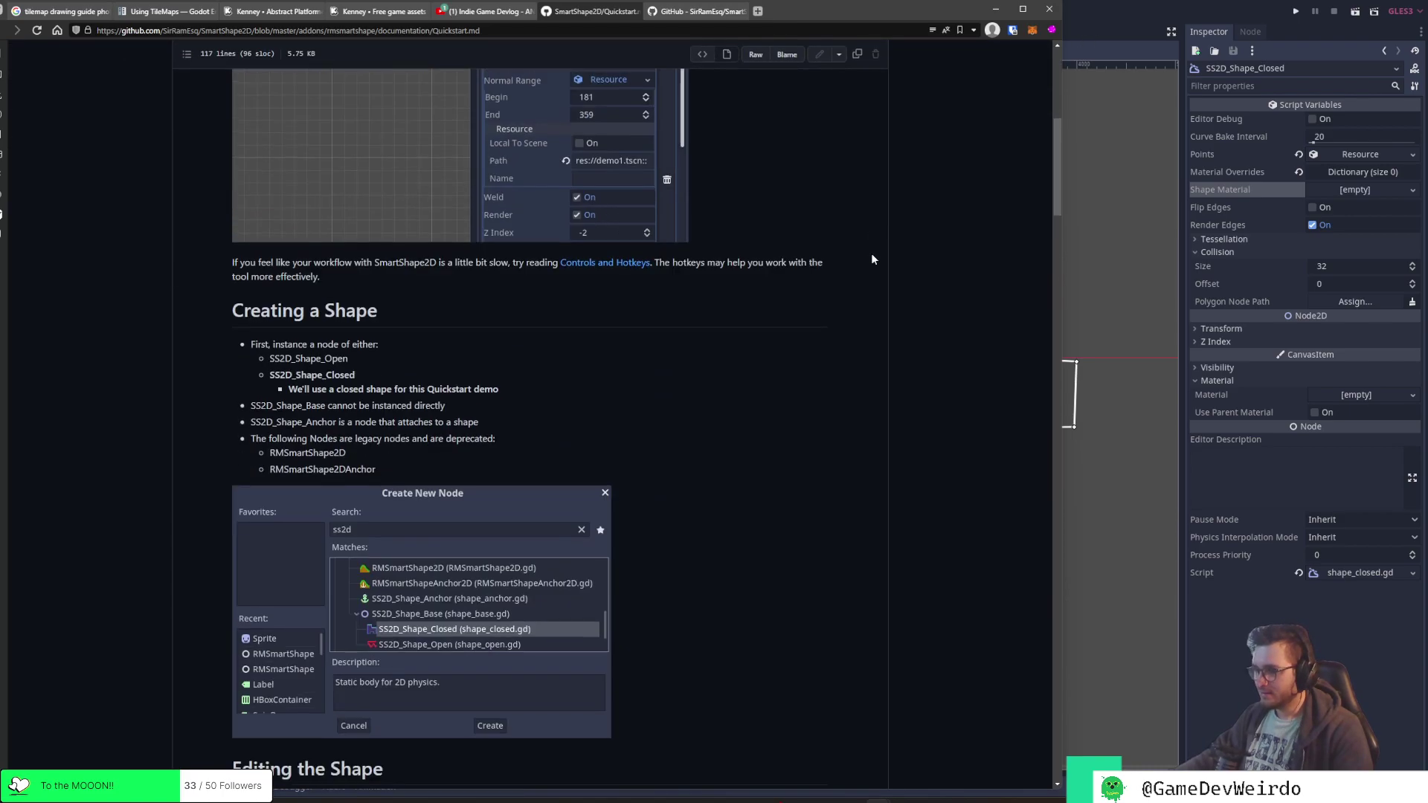
pyautogui.scroll(-5, 872, 259)
# Zoom onto the SS2D_Shape_Closed ground outline in Godot and pan along it to its right end
pyautogui.click(1154, 4)
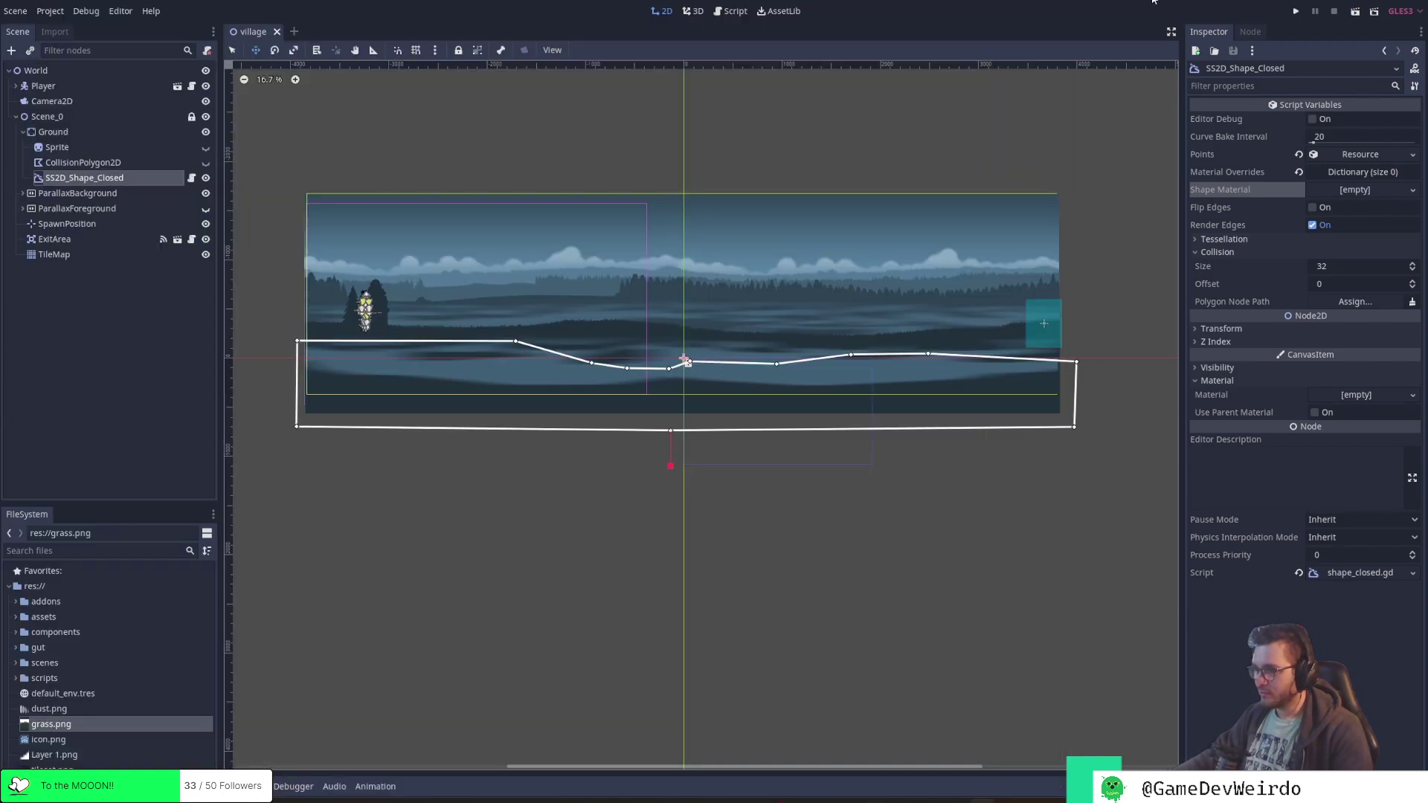
pyautogui.scroll(2, 832, 335)
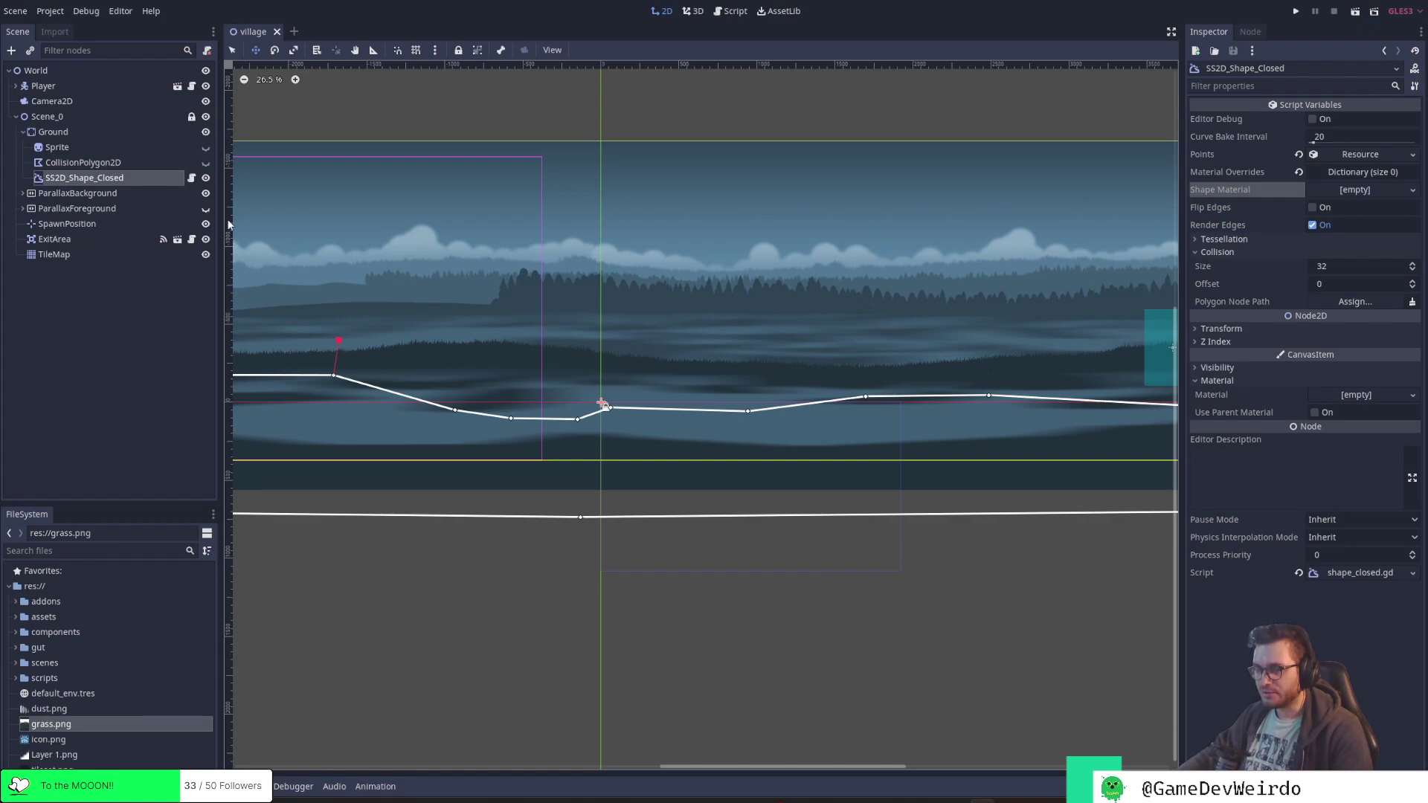
pyautogui.moveTo(383, 293); pyautogui.dragTo(680, 309, button='middle')
pyautogui.moveTo(940, 319); pyautogui.dragTo(894, 297, button='middle')
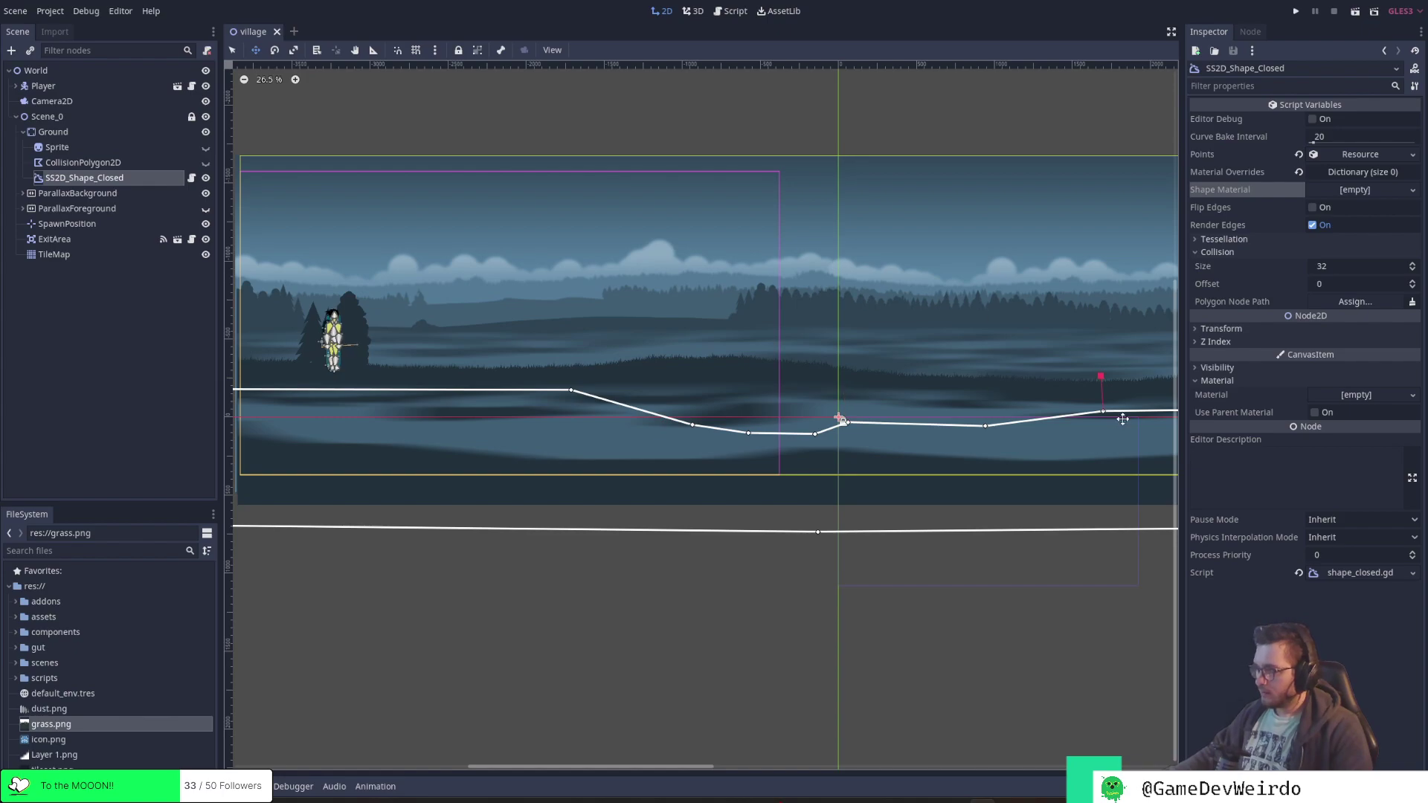
pyautogui.moveTo(885, 792)
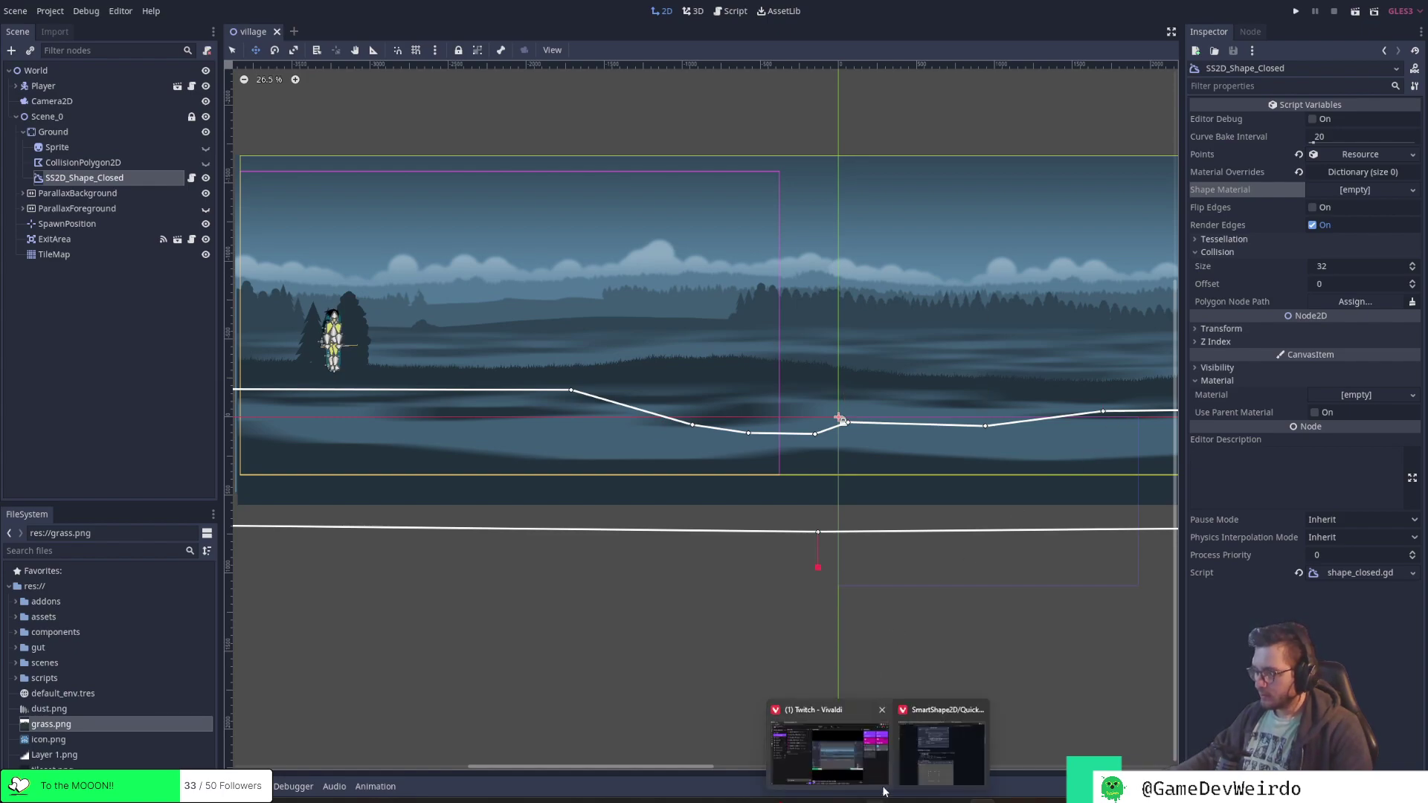
pyautogui.click(934, 755)
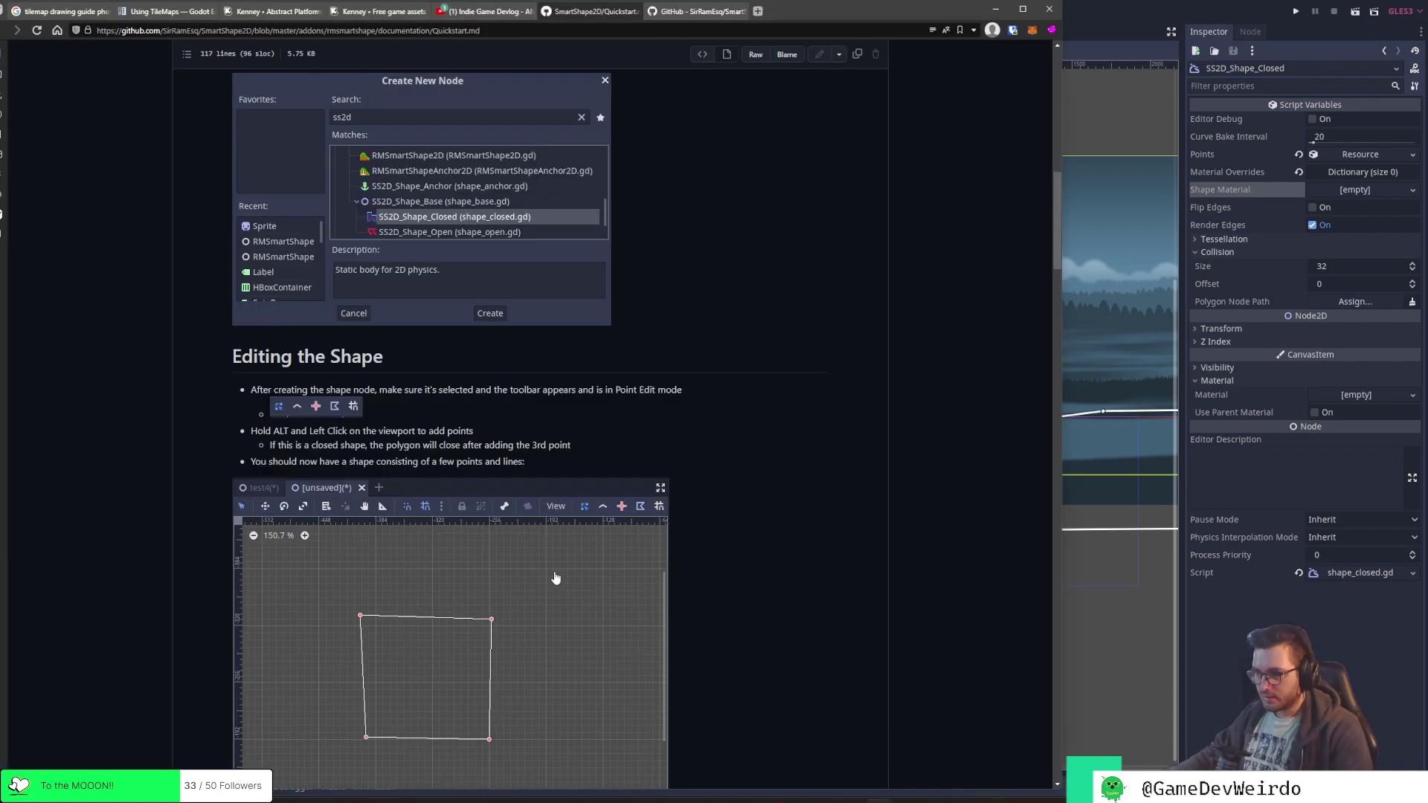
# Scroll the Quickstart through 'Setting the Fill Texture' and 'Texturing the Edges', then return to Godot
pyautogui.scroll(1, 524, 540)
pyautogui.scroll(-8, 527, 536)
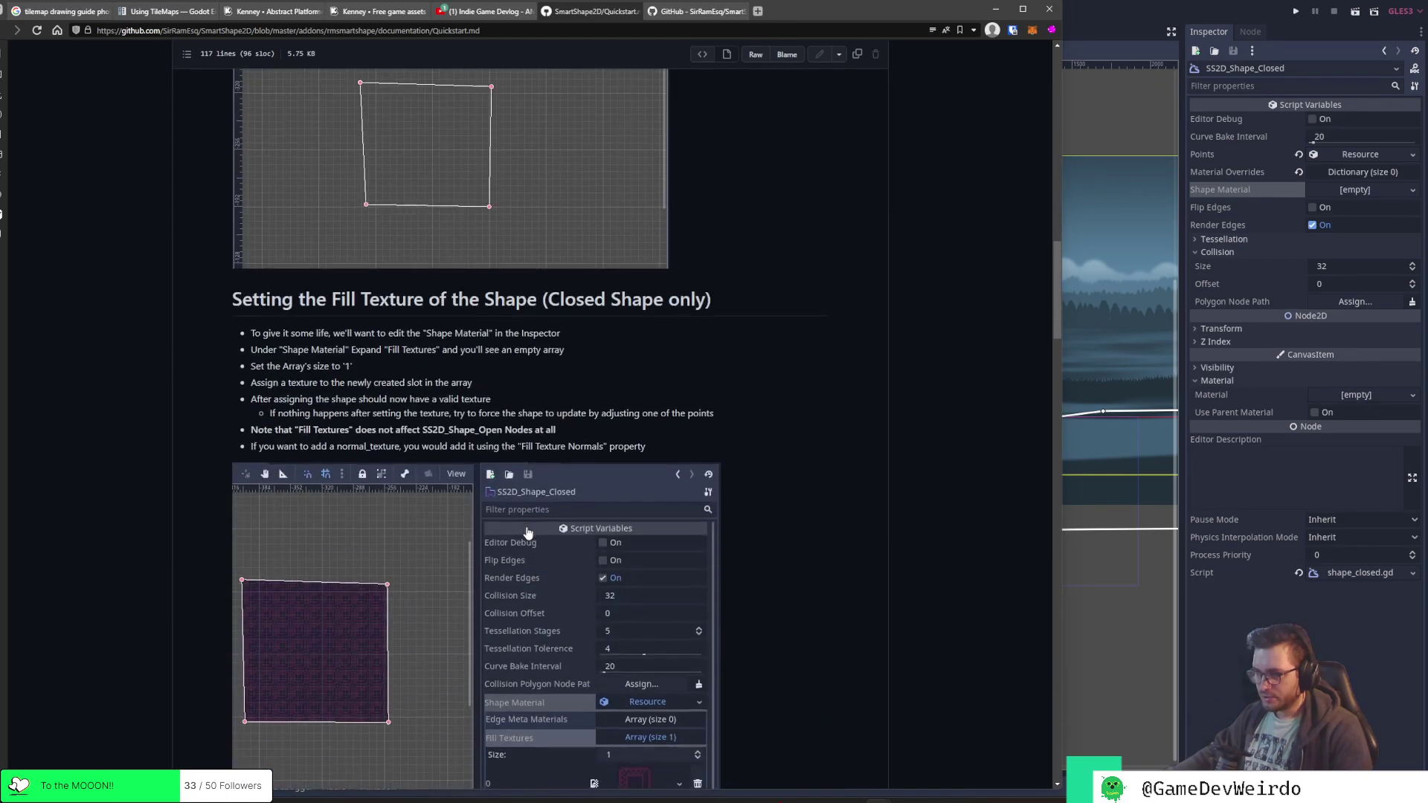
pyautogui.scroll(-10, 526, 533)
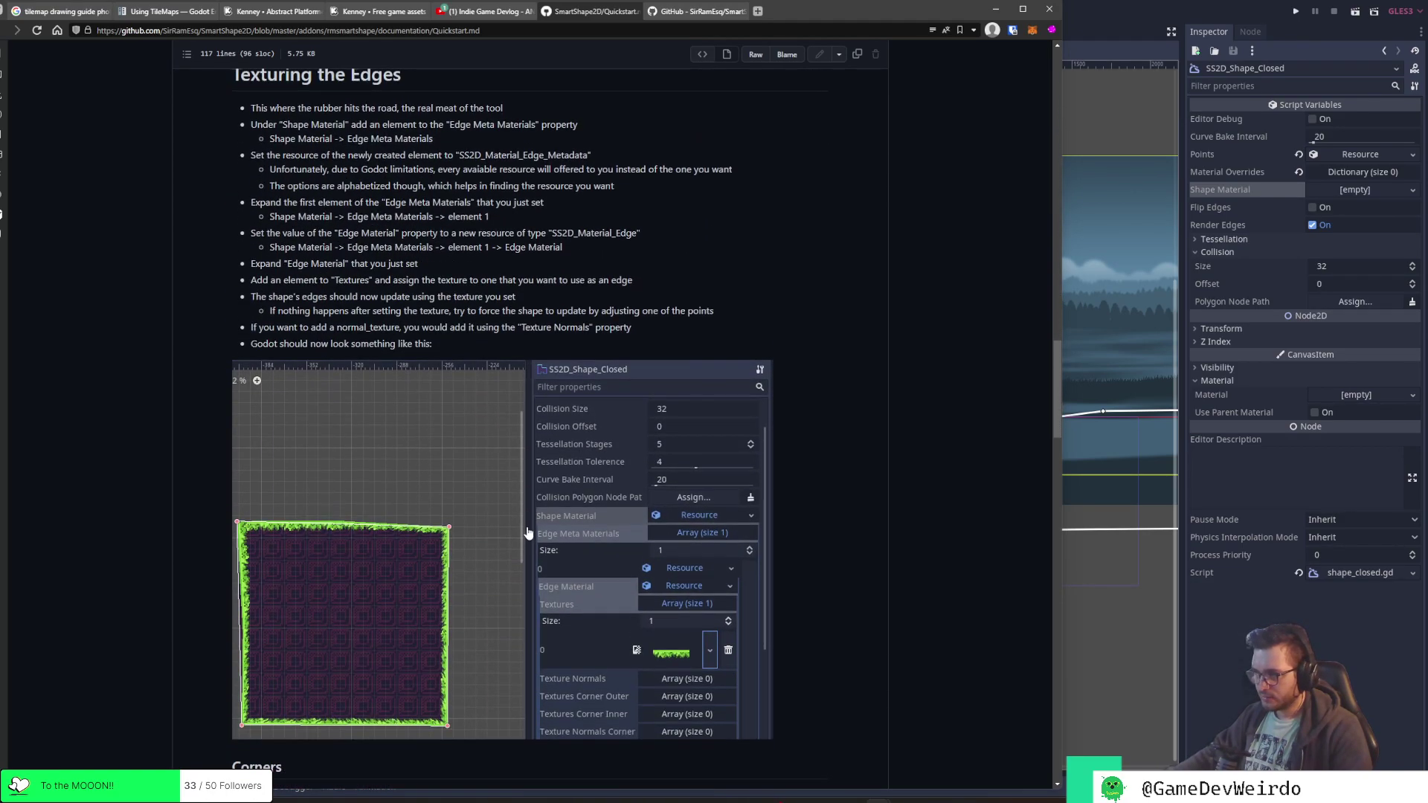
pyautogui.scroll(6, 533, 530)
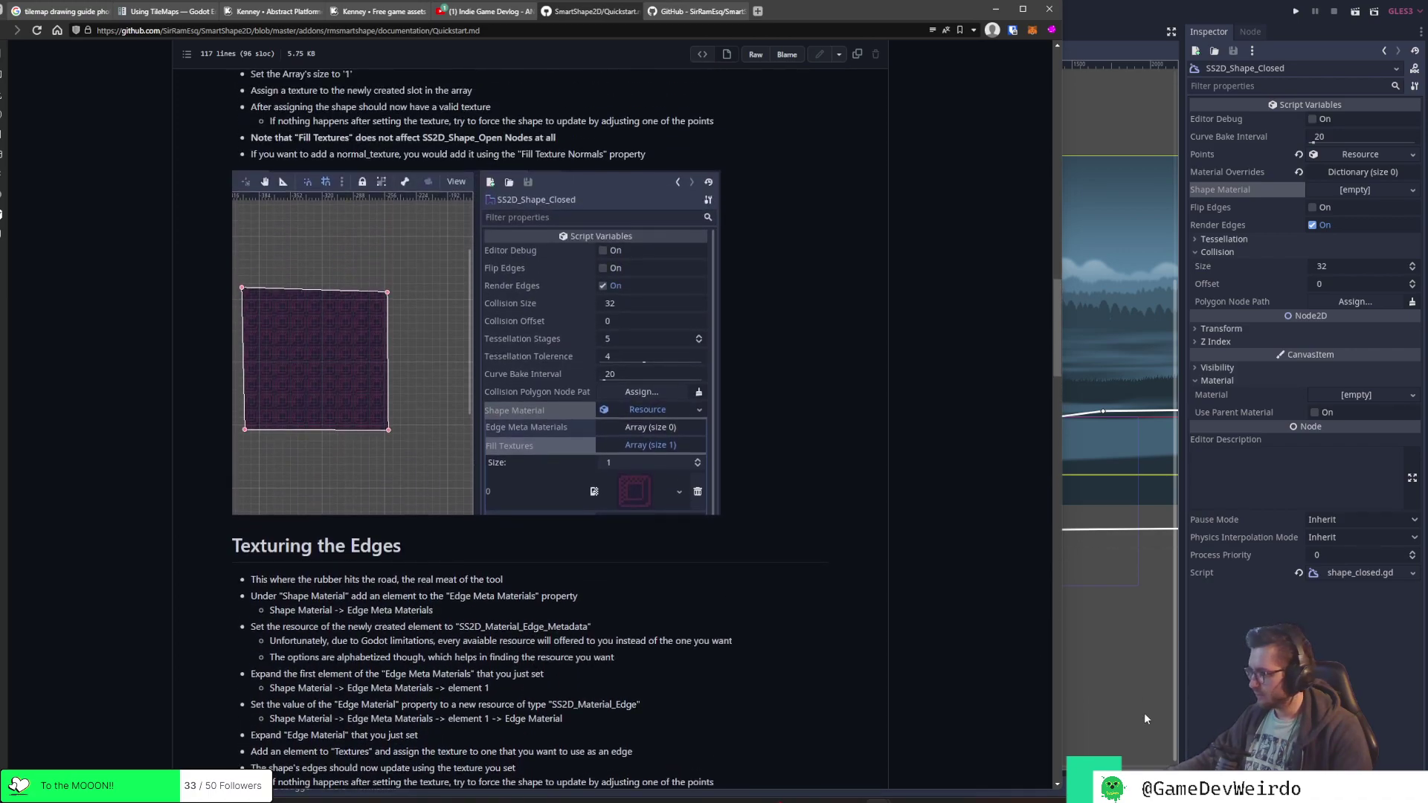
pyautogui.click(1183, 710)
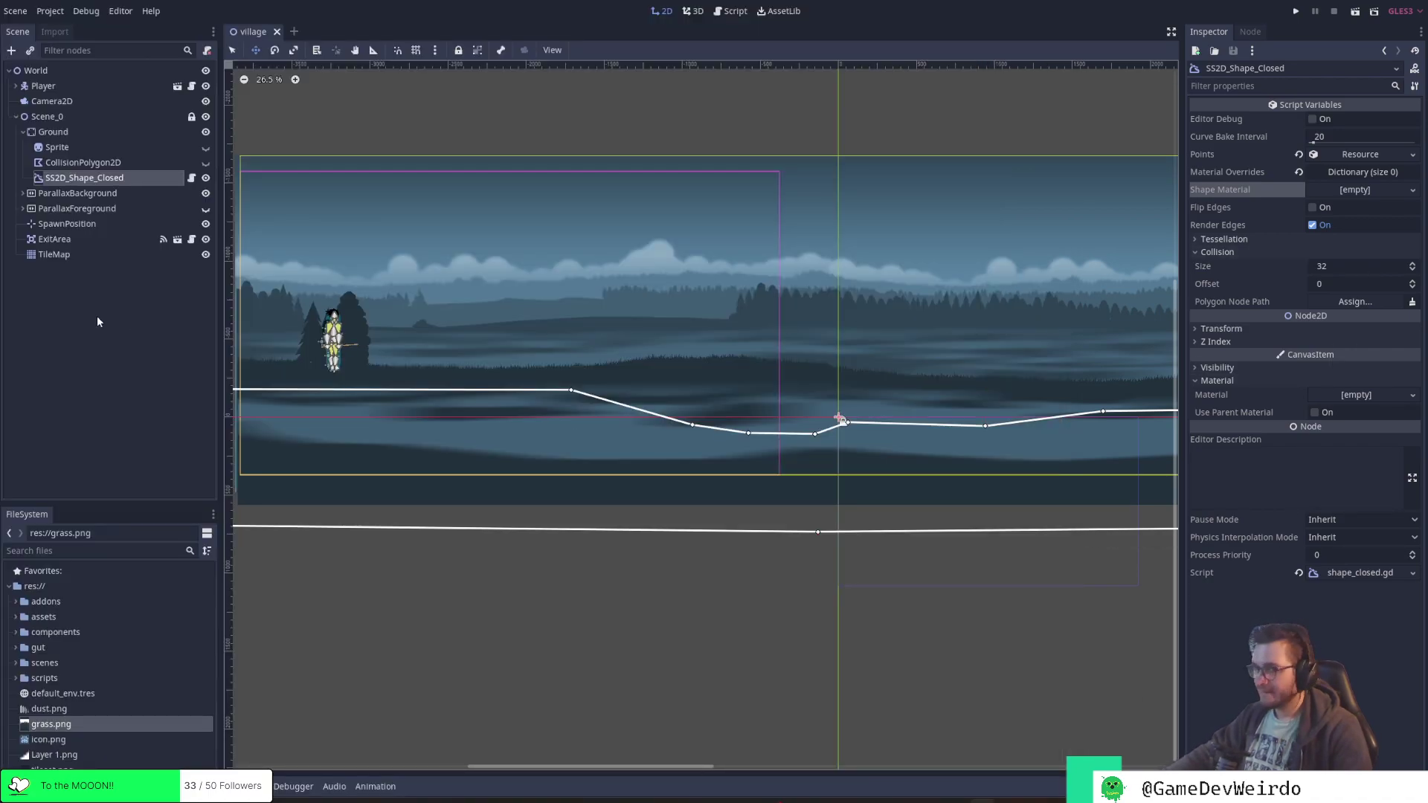
# Reselect SS2D_Shape_Closed and browse the Shape Material New… list without assigning anything
pyautogui.click(101, 163)
pyautogui.click(84, 178)
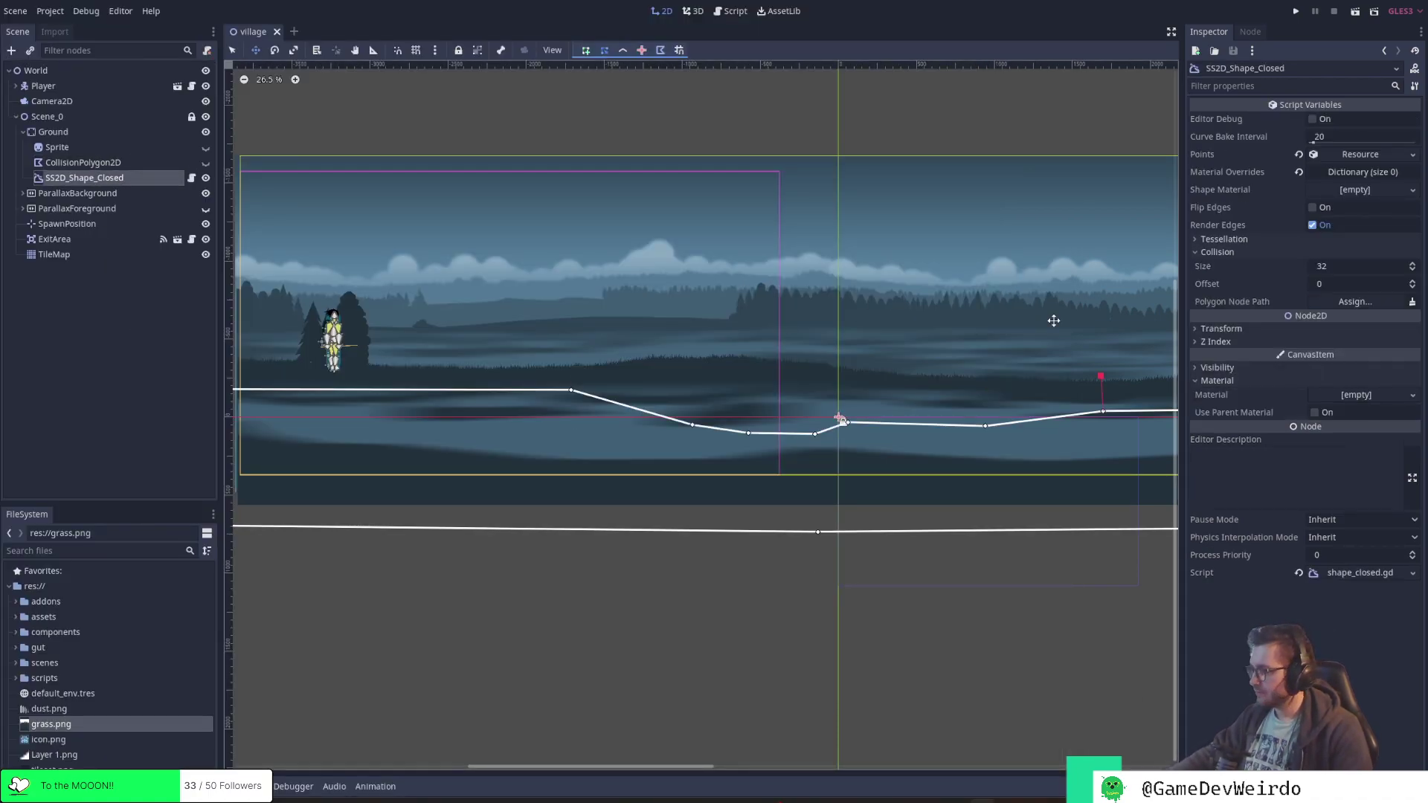
pyautogui.click(1249, 381)
pyautogui.click(1248, 380)
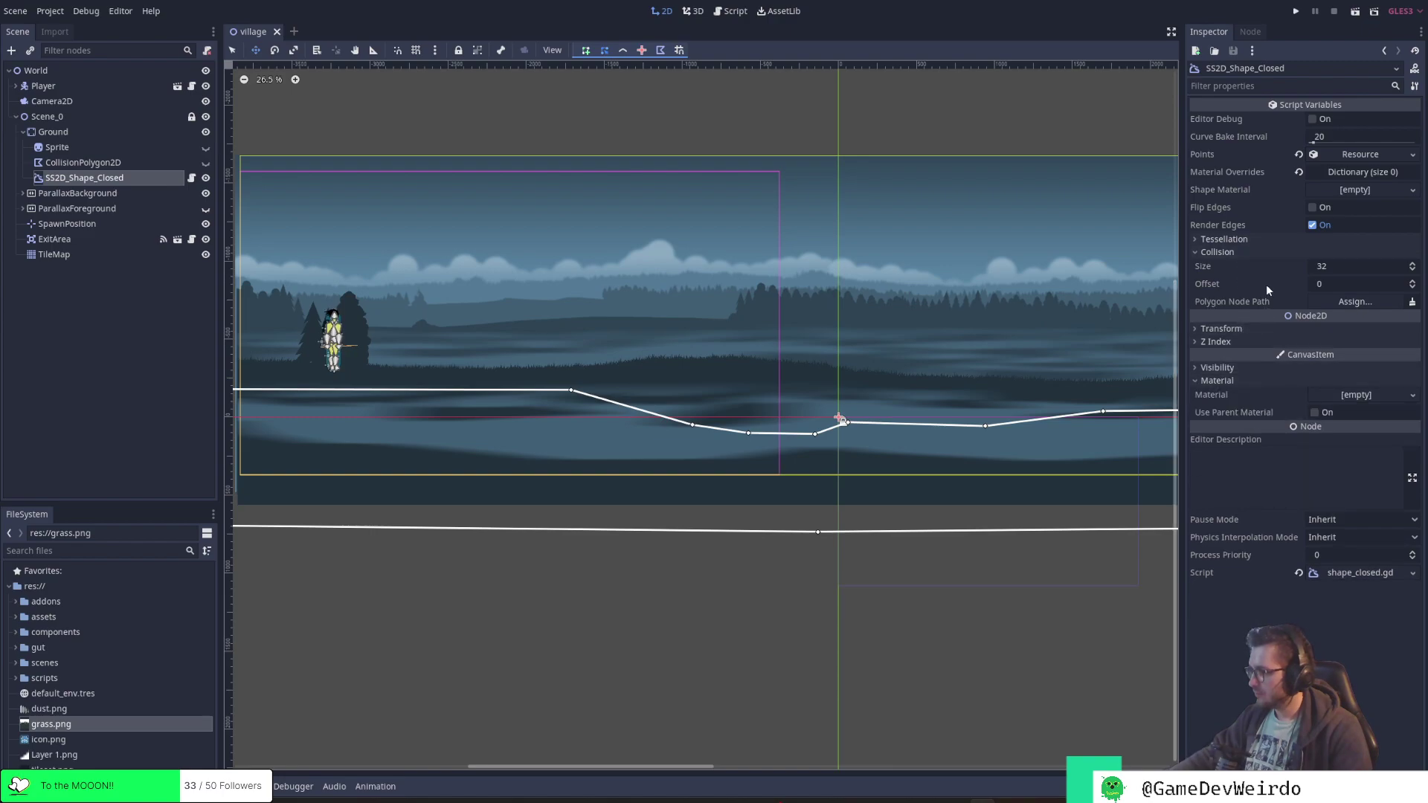
pyautogui.click(1363, 195)
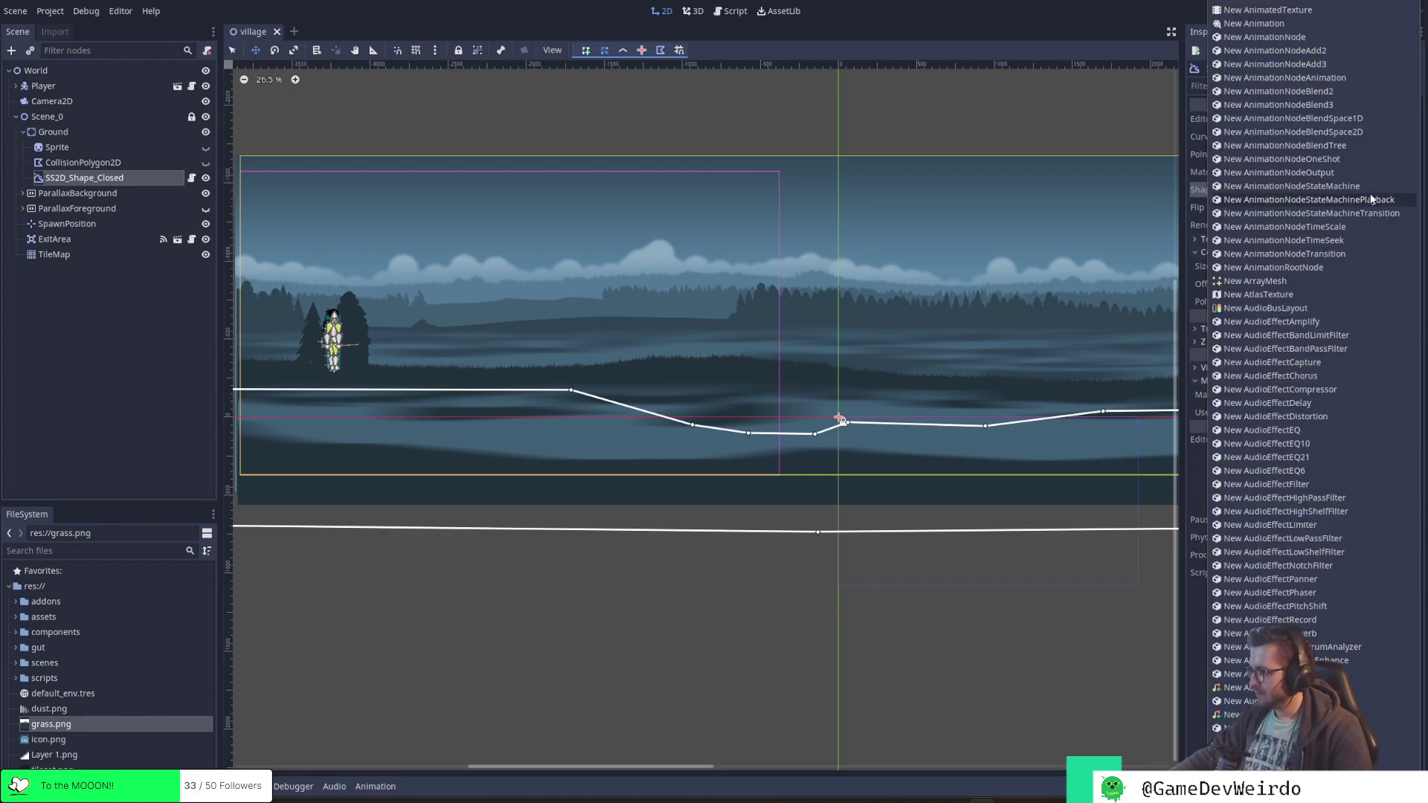
pyautogui.scroll(-15, 1320, 475)
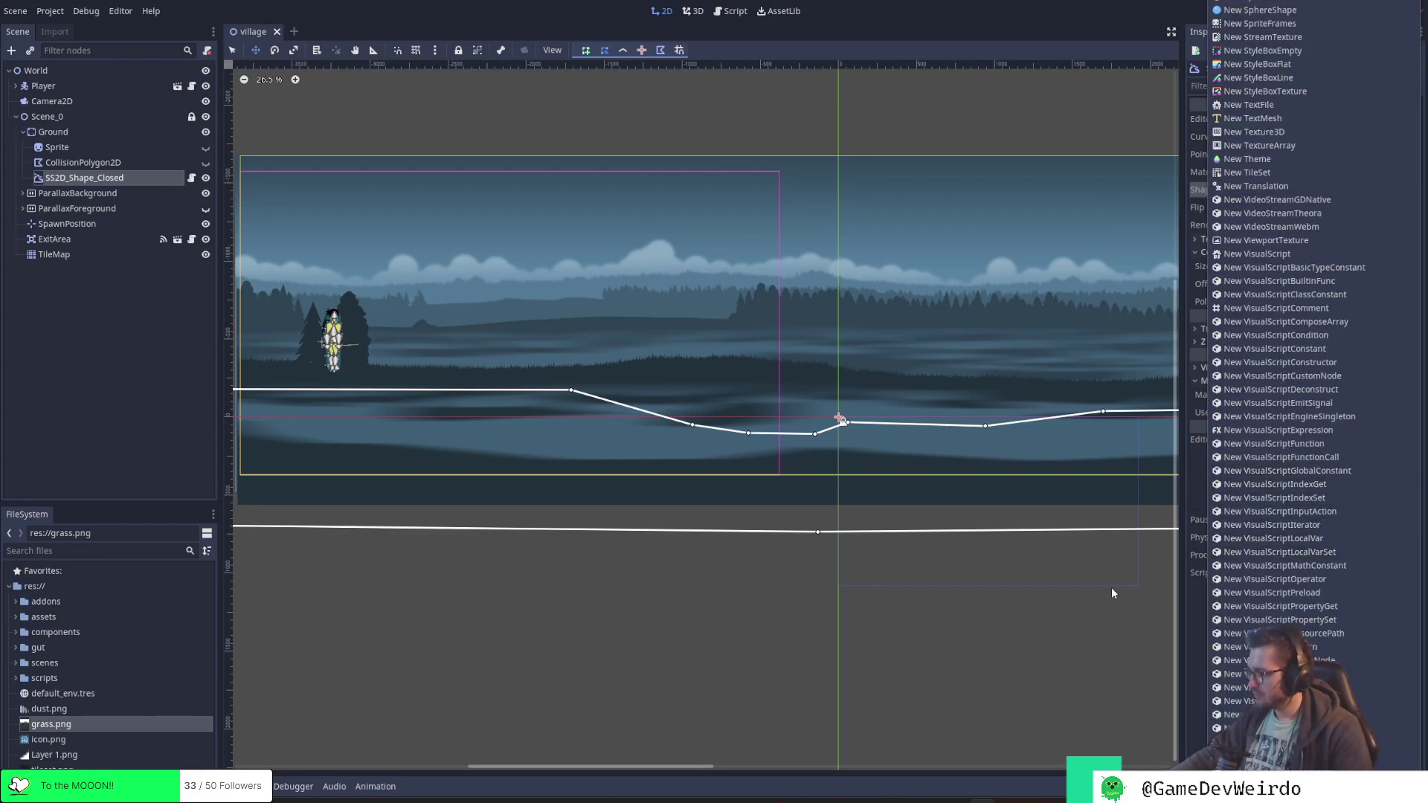
pyautogui.click(1194, 522)
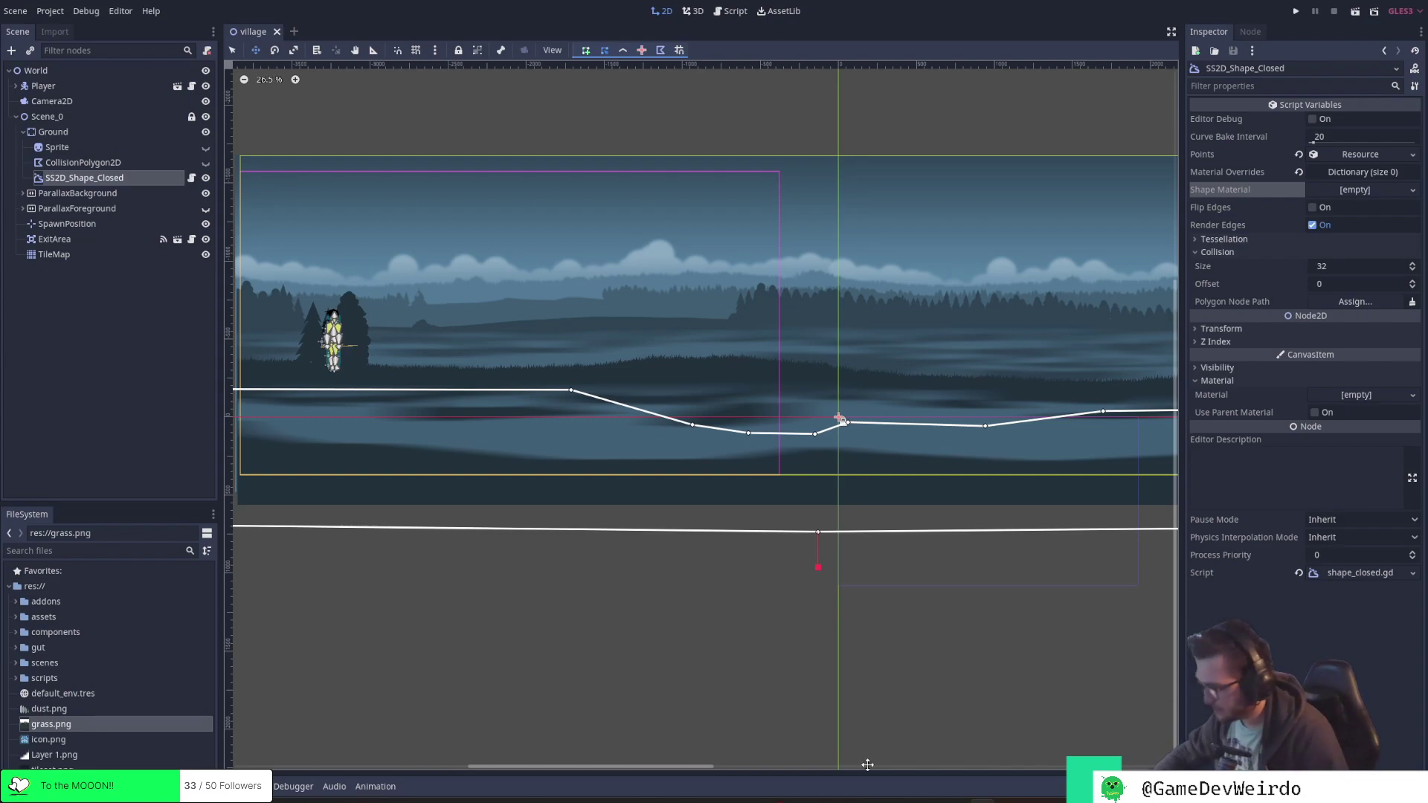
# Bring the Quickstart page back and scroll toward its fill-texture section
pyautogui.moveTo(877, 793)
pyautogui.click(926, 755)
pyautogui.scroll(3, 631, 560)
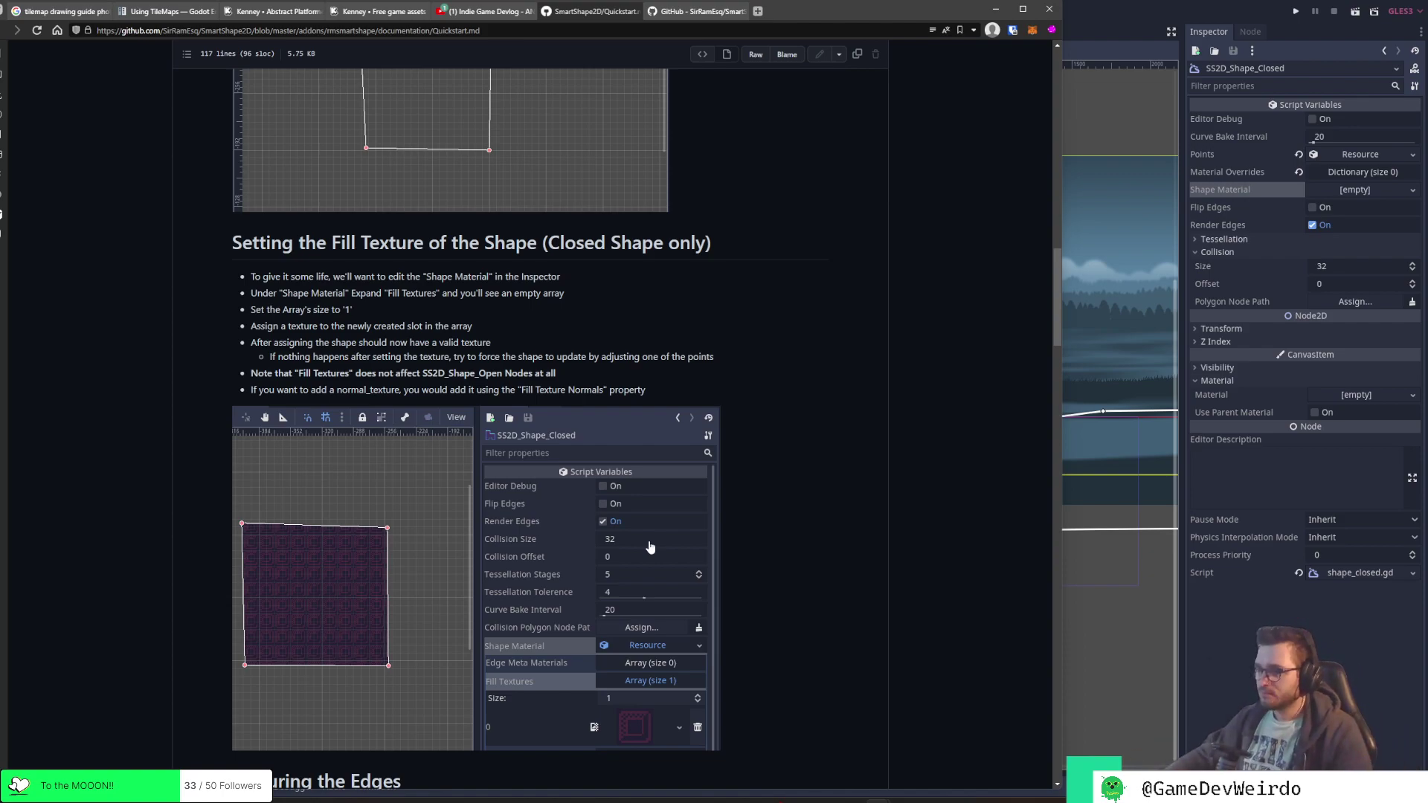
# Reopen and dismiss the Shape Material resource list, then return to the Quickstart page
pyautogui.click(1352, 190)
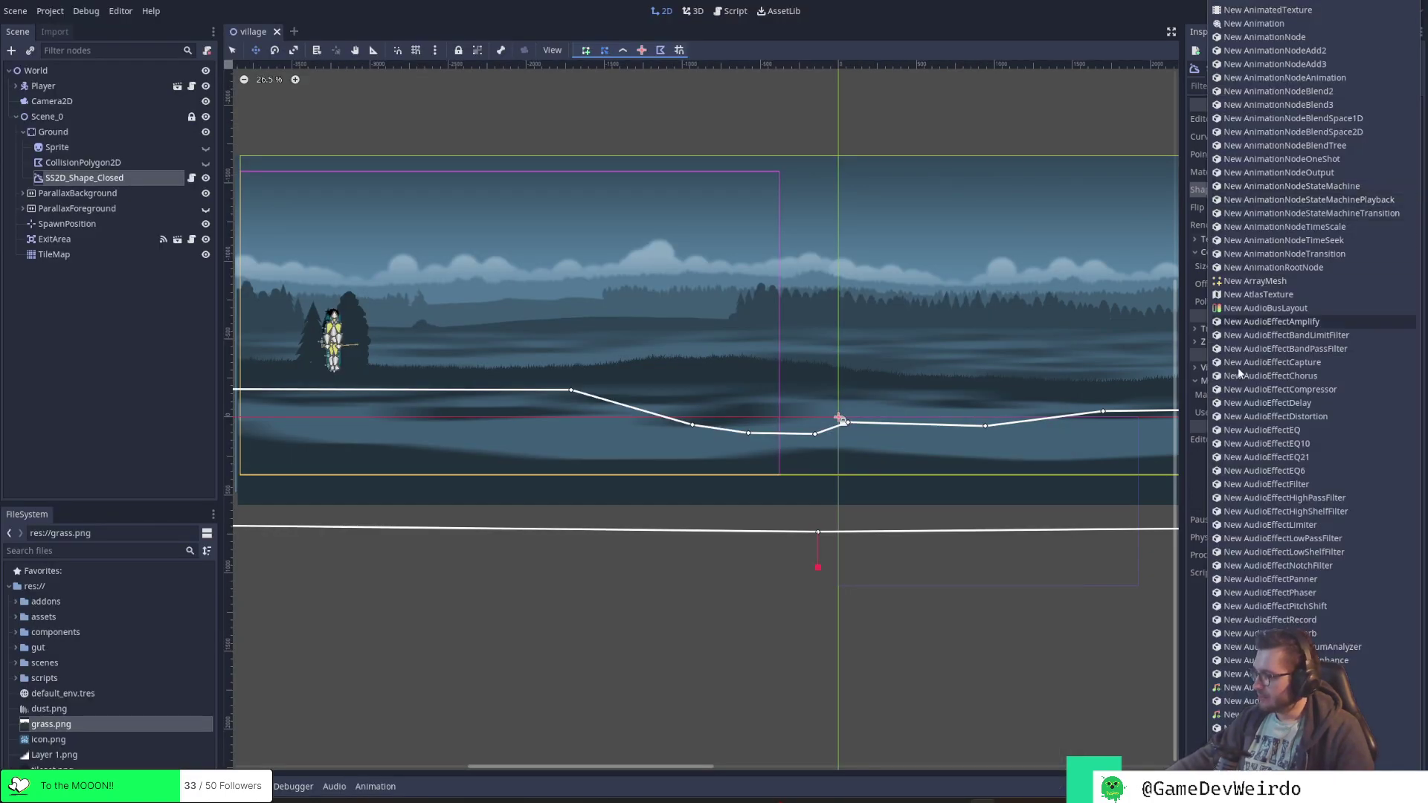
pyautogui.press('Escape')
pyautogui.moveTo(878, 800)
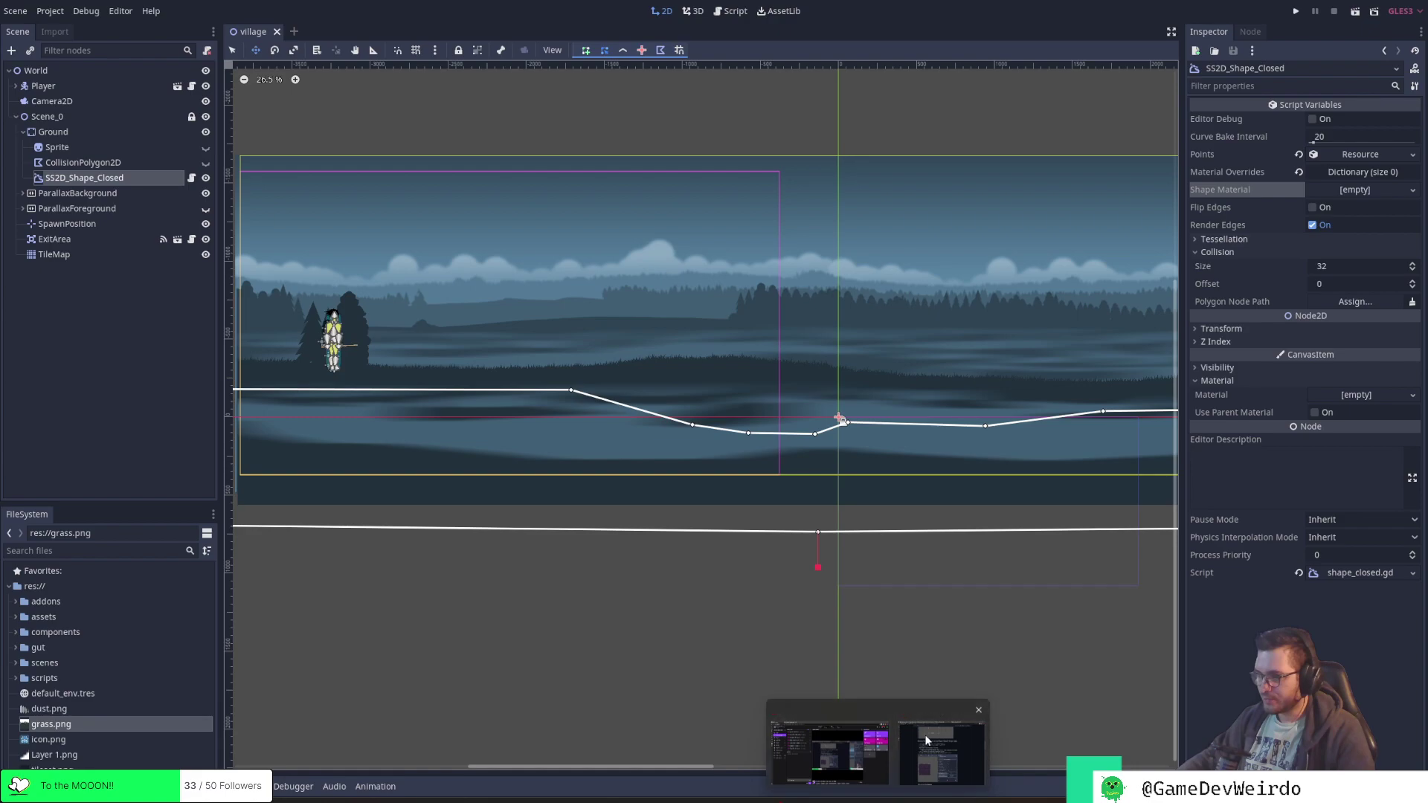
pyautogui.click(941, 753)
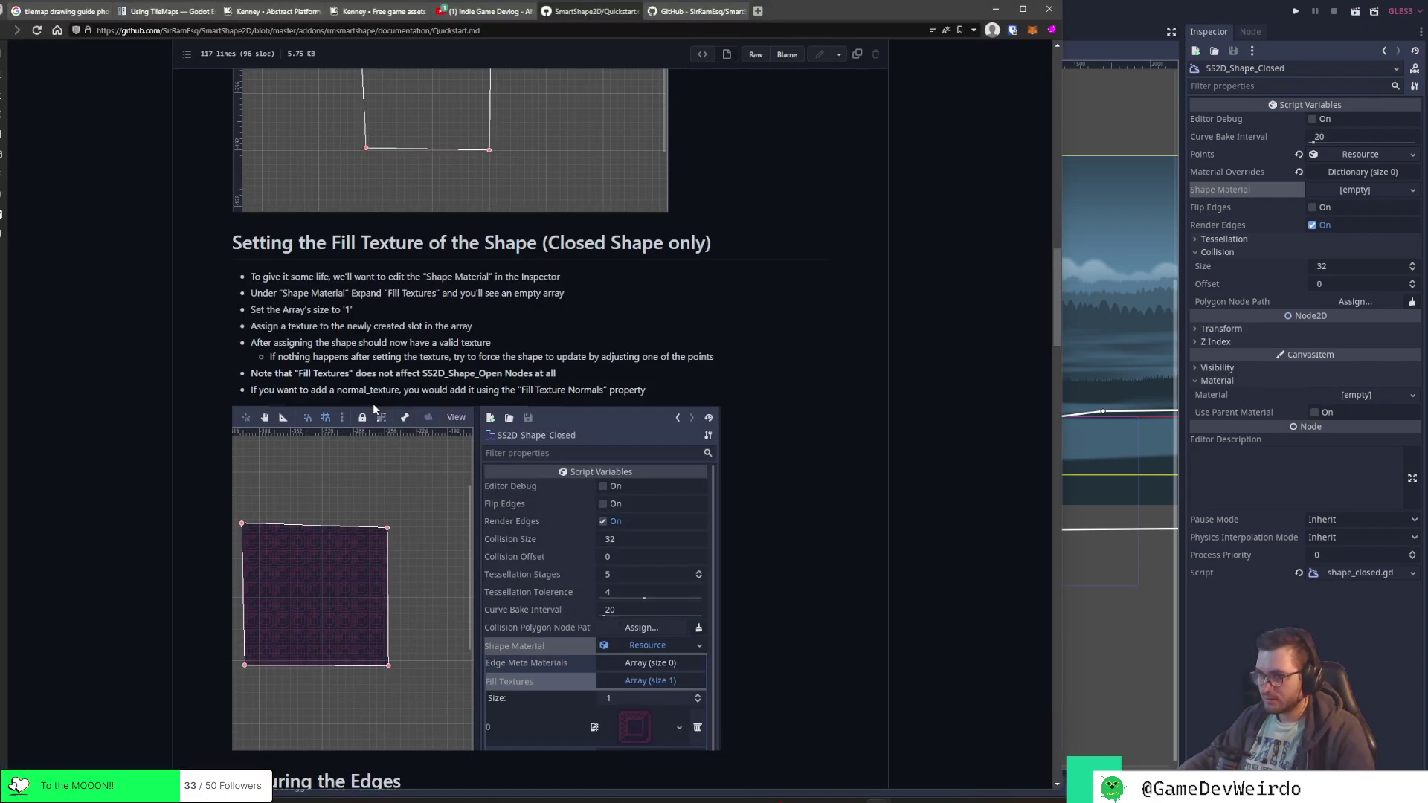
# Highlight the Quickstart's instructions about editing Shape Material and its Fill Textures
pyautogui.scroll(3, 369, 400)
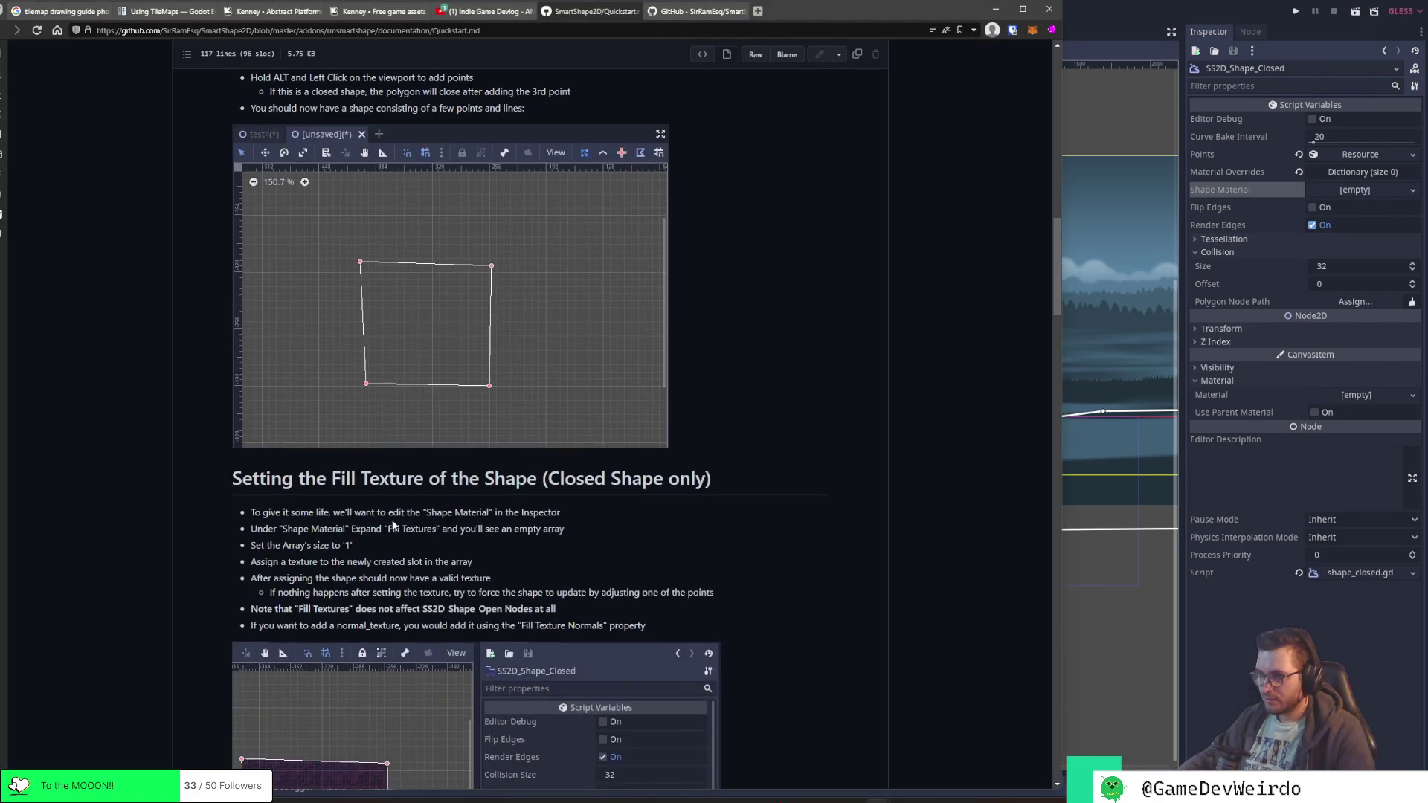
pyautogui.moveTo(333, 513); pyautogui.dragTo(496, 516)
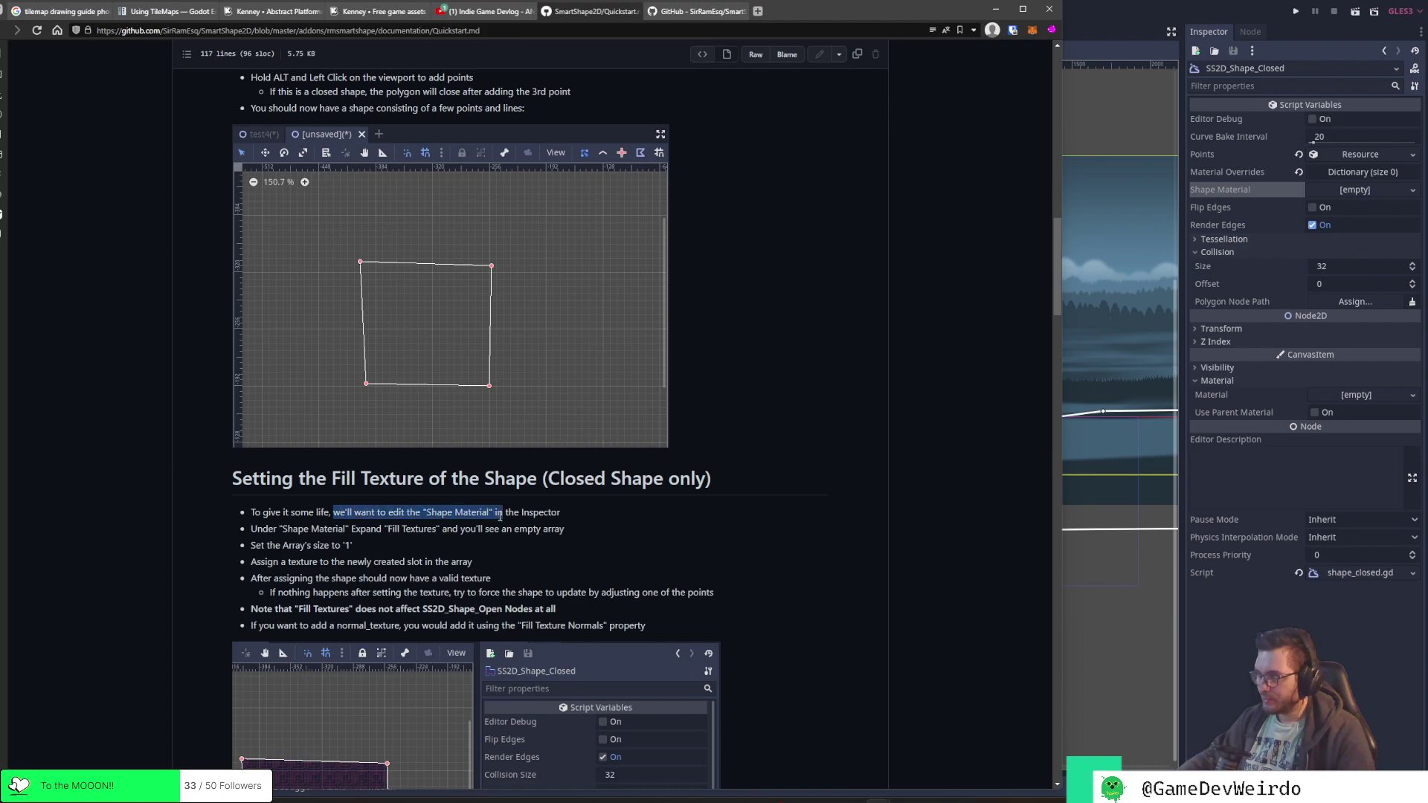
pyautogui.moveTo(251, 529); pyautogui.dragTo(349, 530)
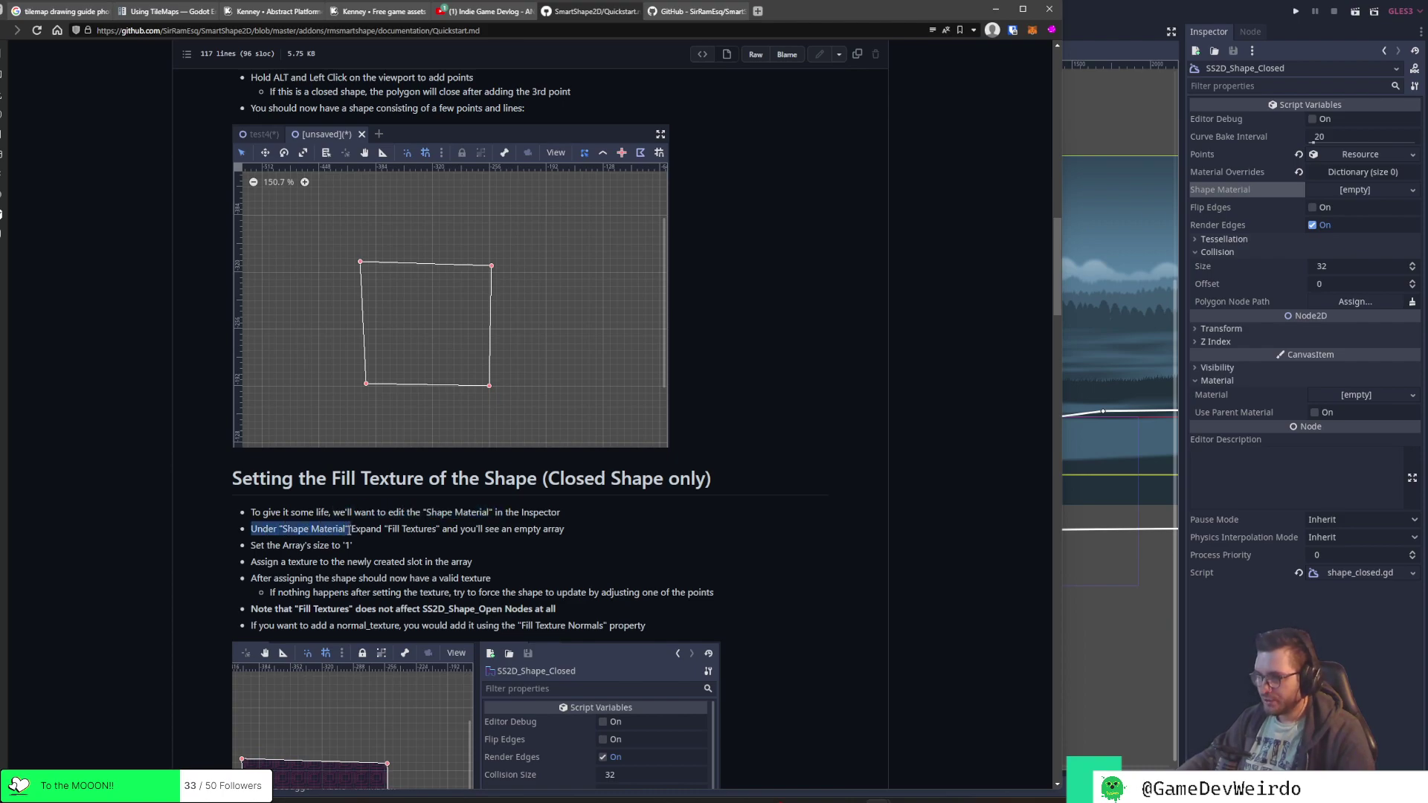
pyautogui.doubleClick(419, 529)
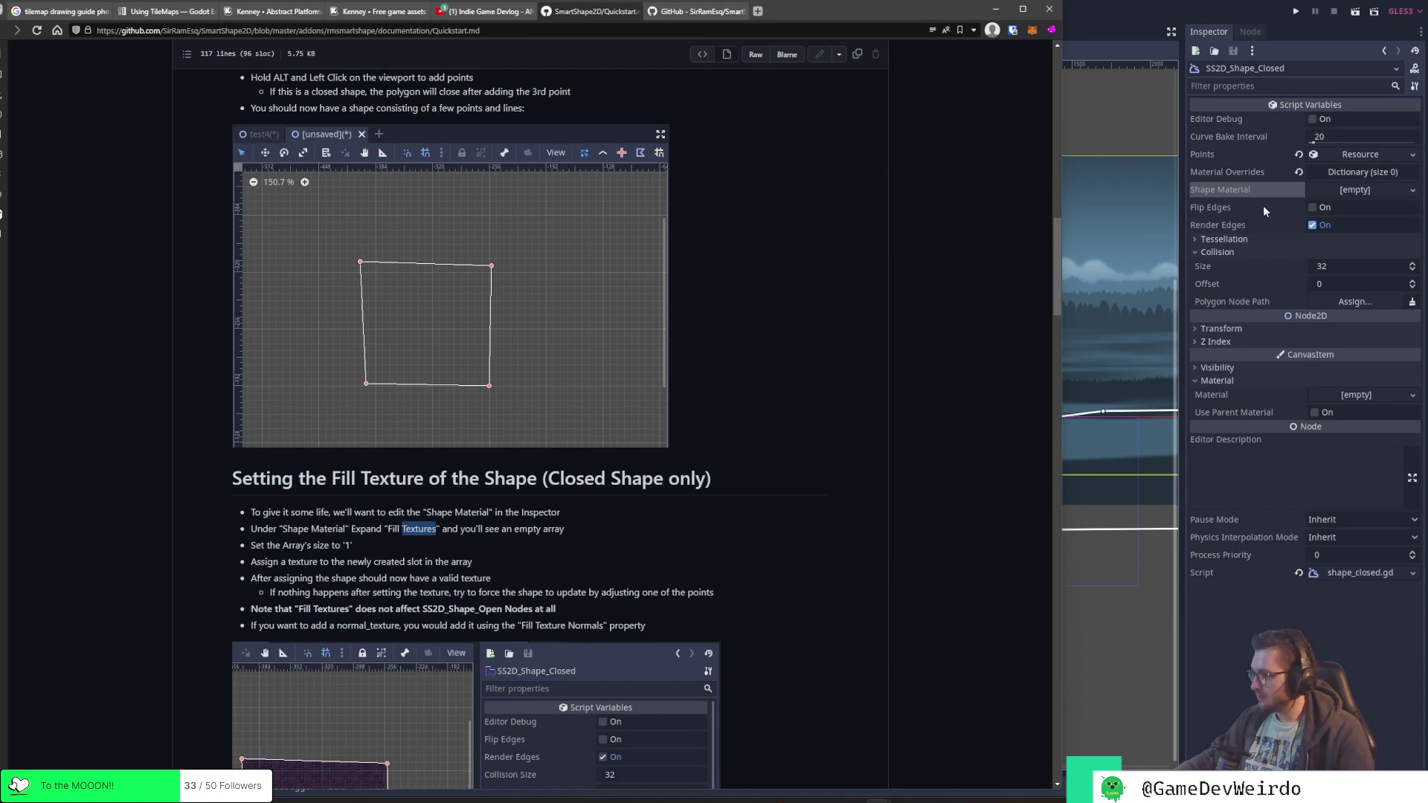
# Expand the closed shape's Tessellation settings and browse the Shape Material list without choosing anything
pyautogui.click(1230, 248)
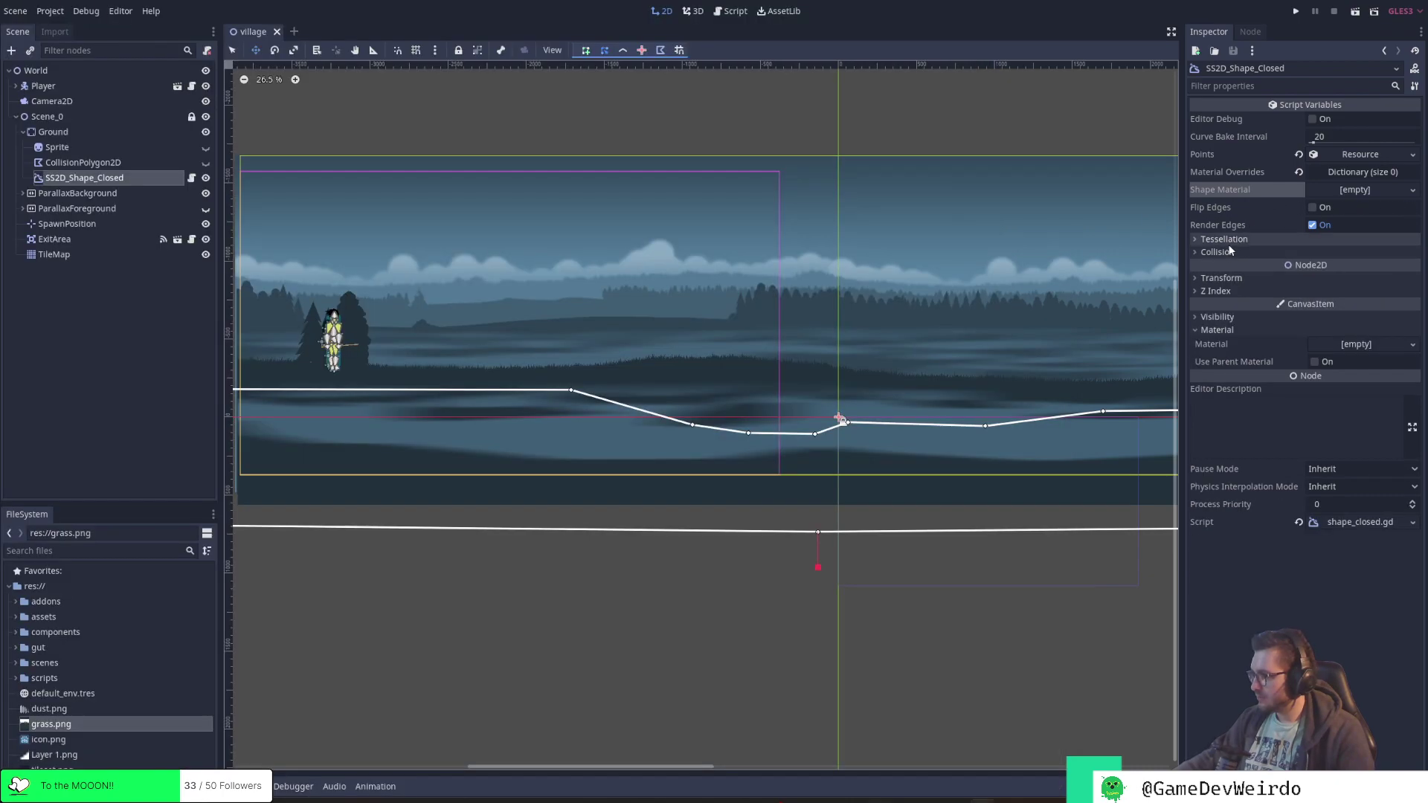
pyautogui.click(1229, 238)
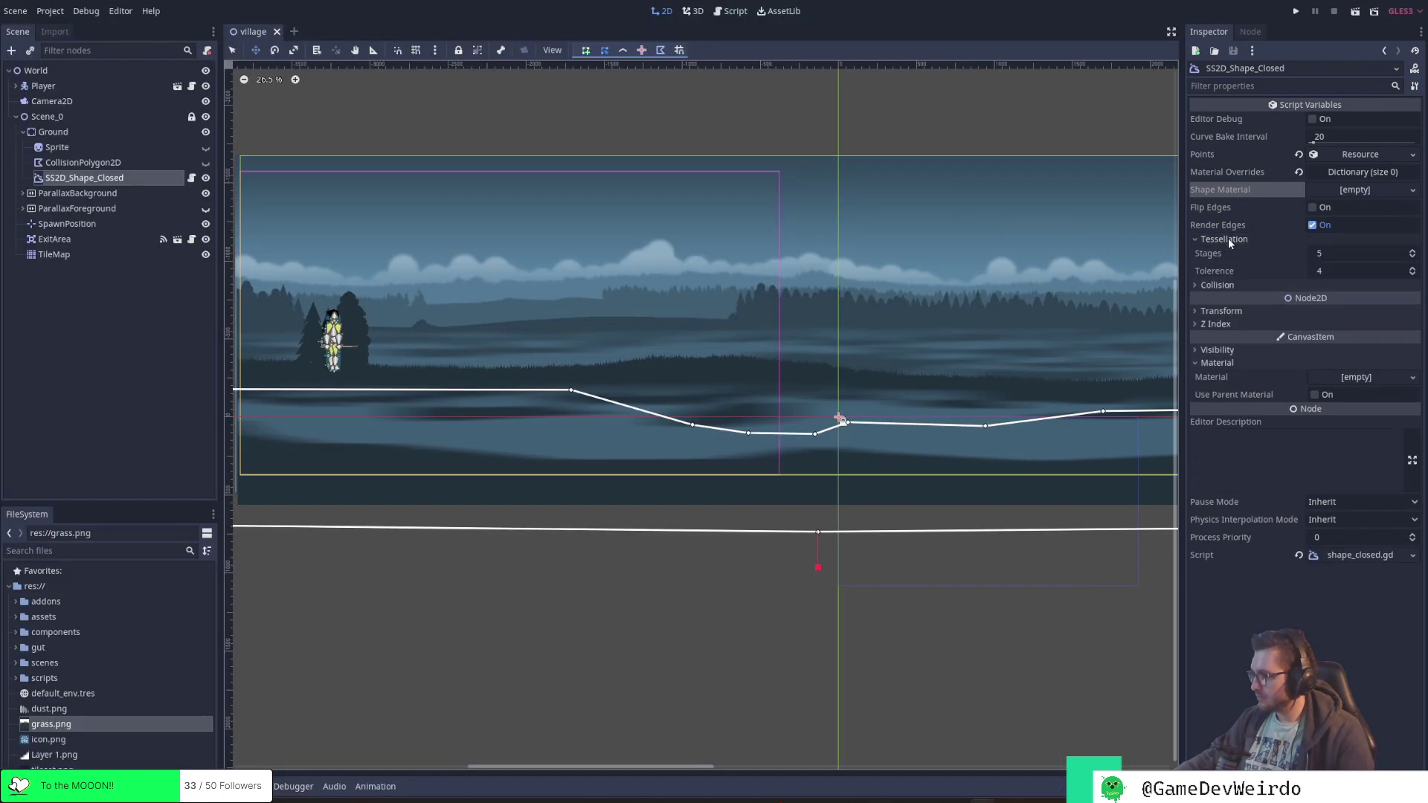
pyautogui.click(1413, 190)
pyautogui.scroll(-15, 1376, 286)
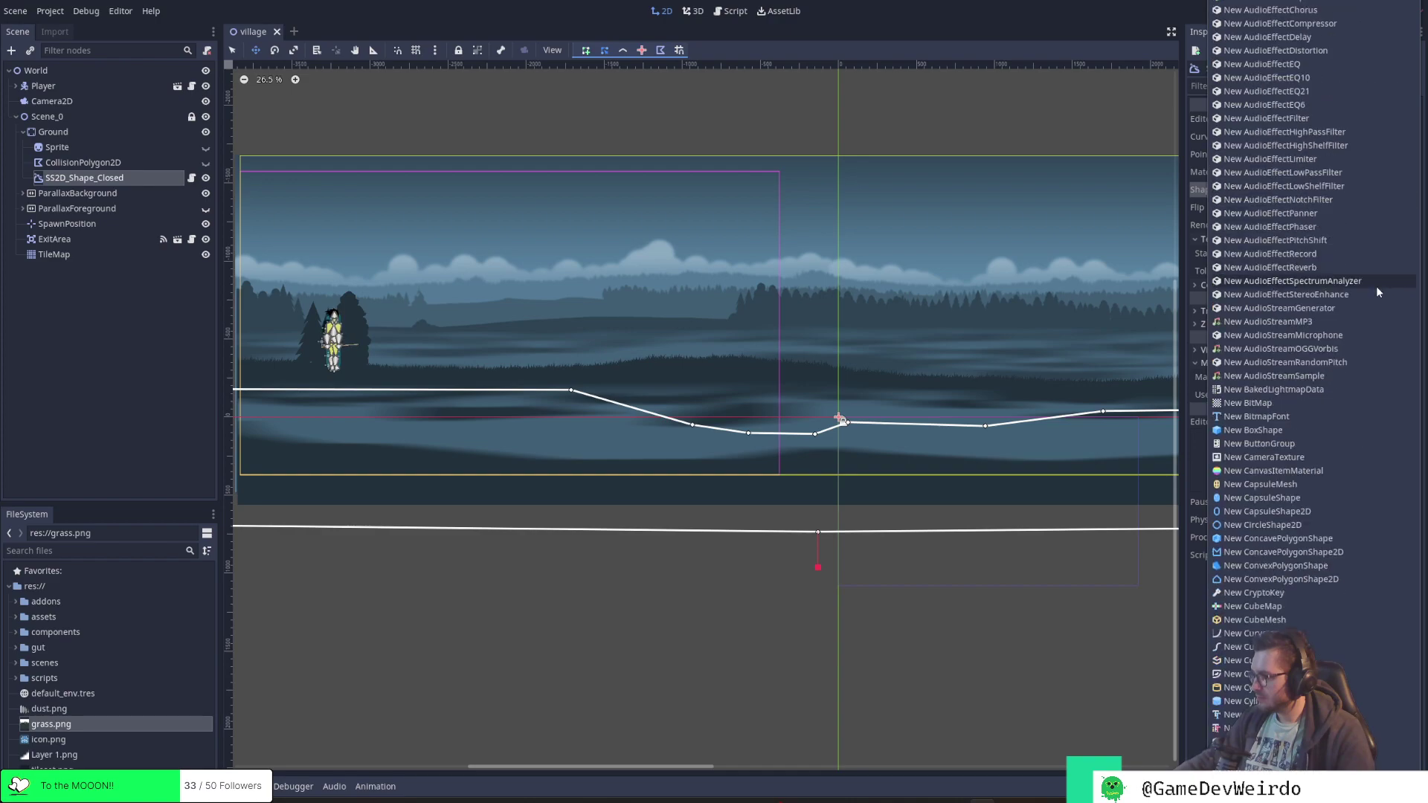
pyautogui.scroll(-10, 1376, 288)
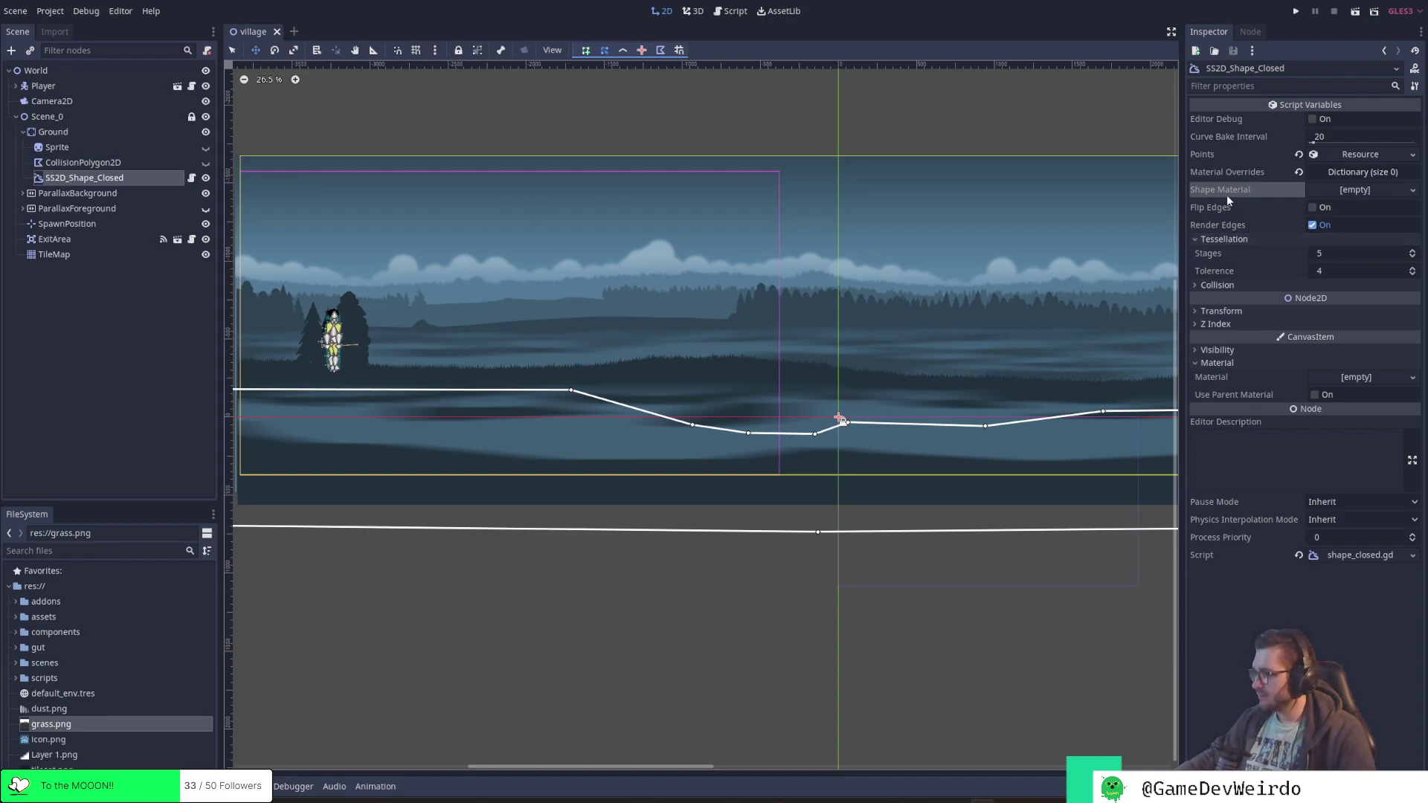
pyautogui.click(1363, 189)
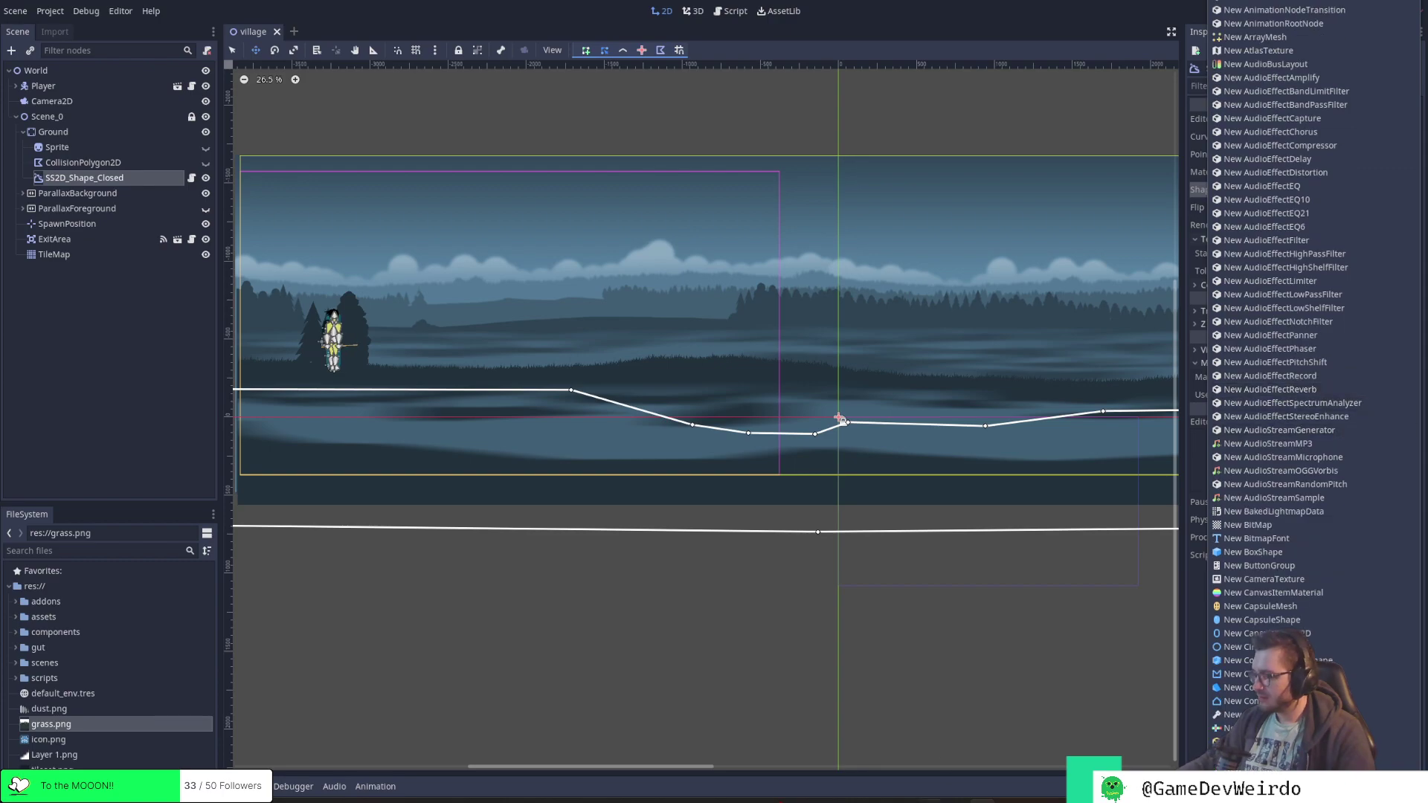
pyautogui.click(878, 796)
pyautogui.click(941, 747)
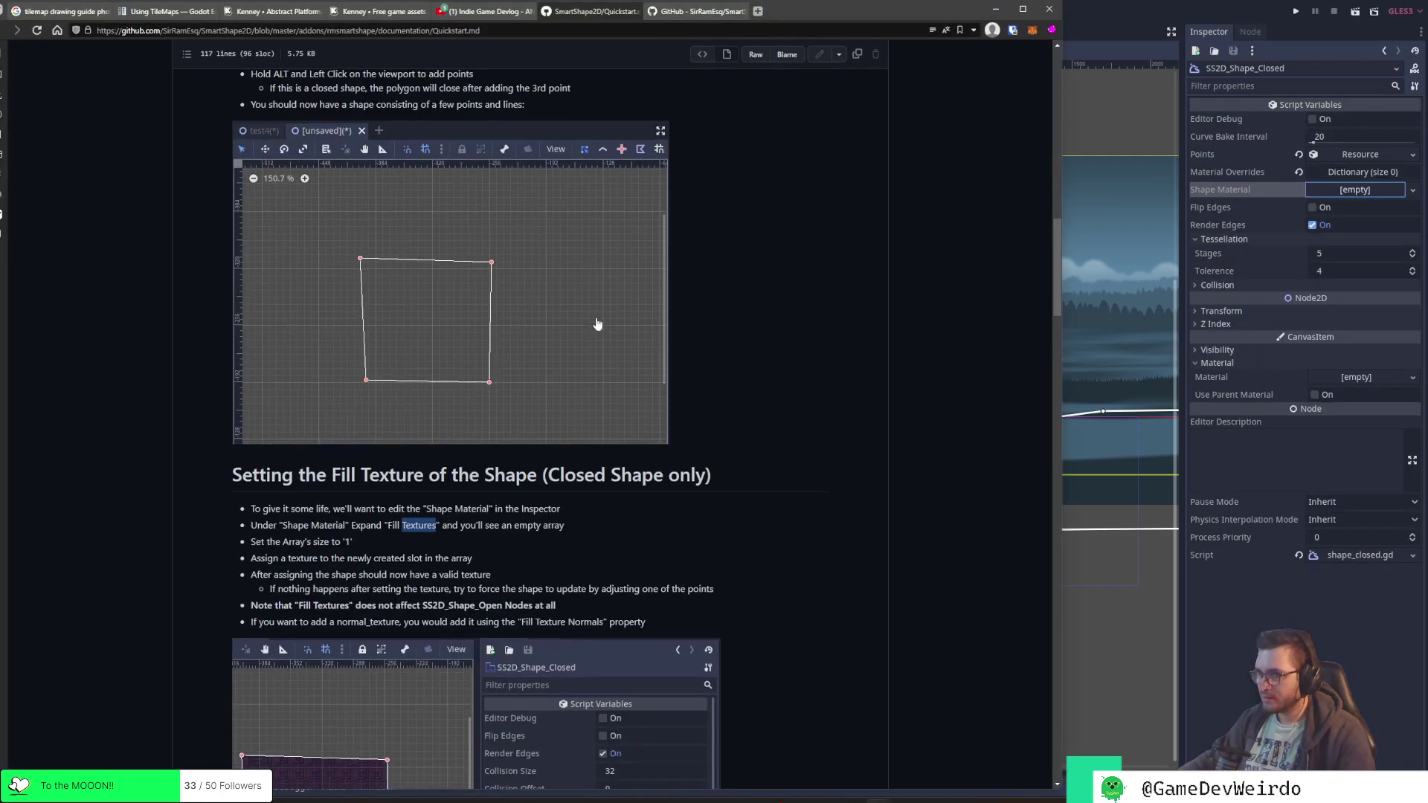
pyautogui.scroll(3, 597, 325)
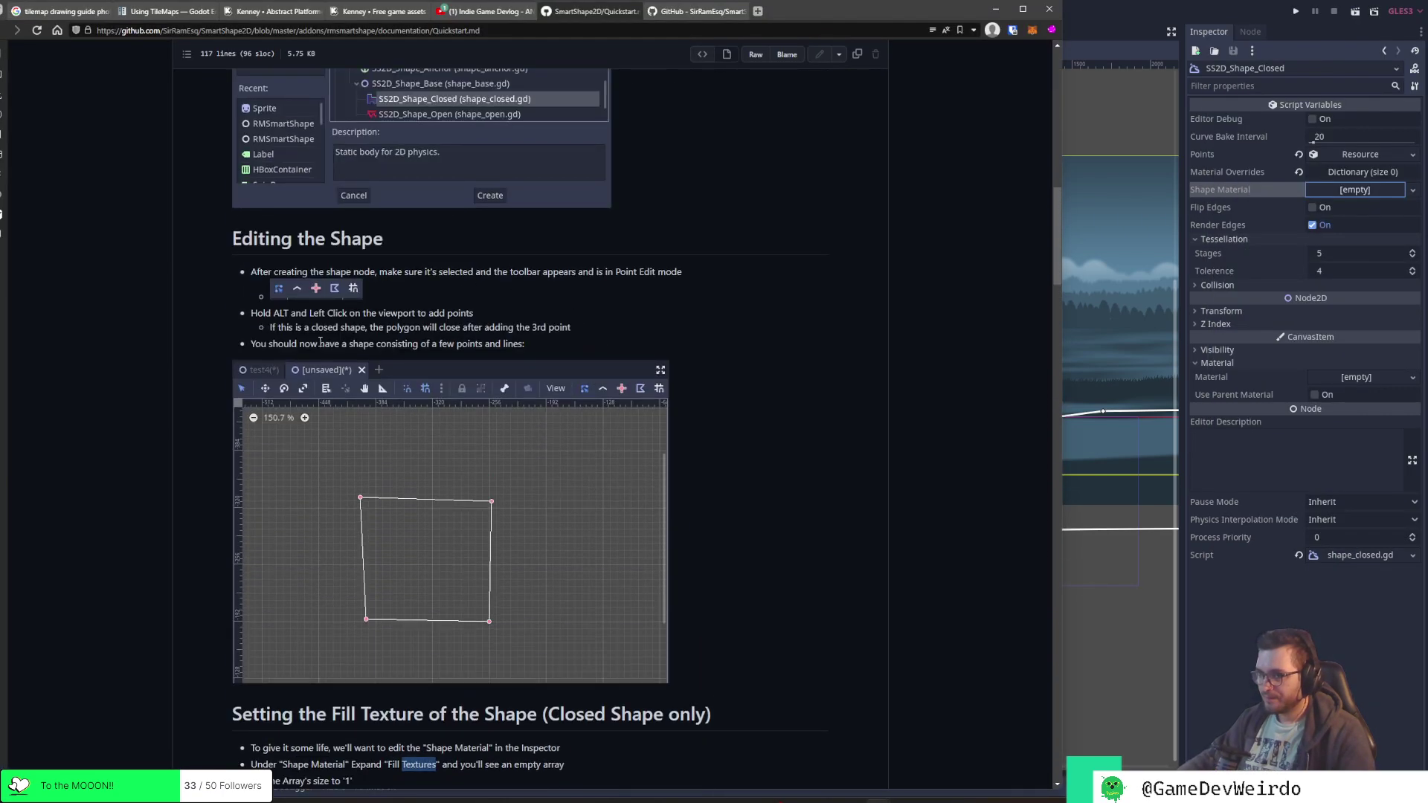
pyautogui.scroll(8, 324, 339)
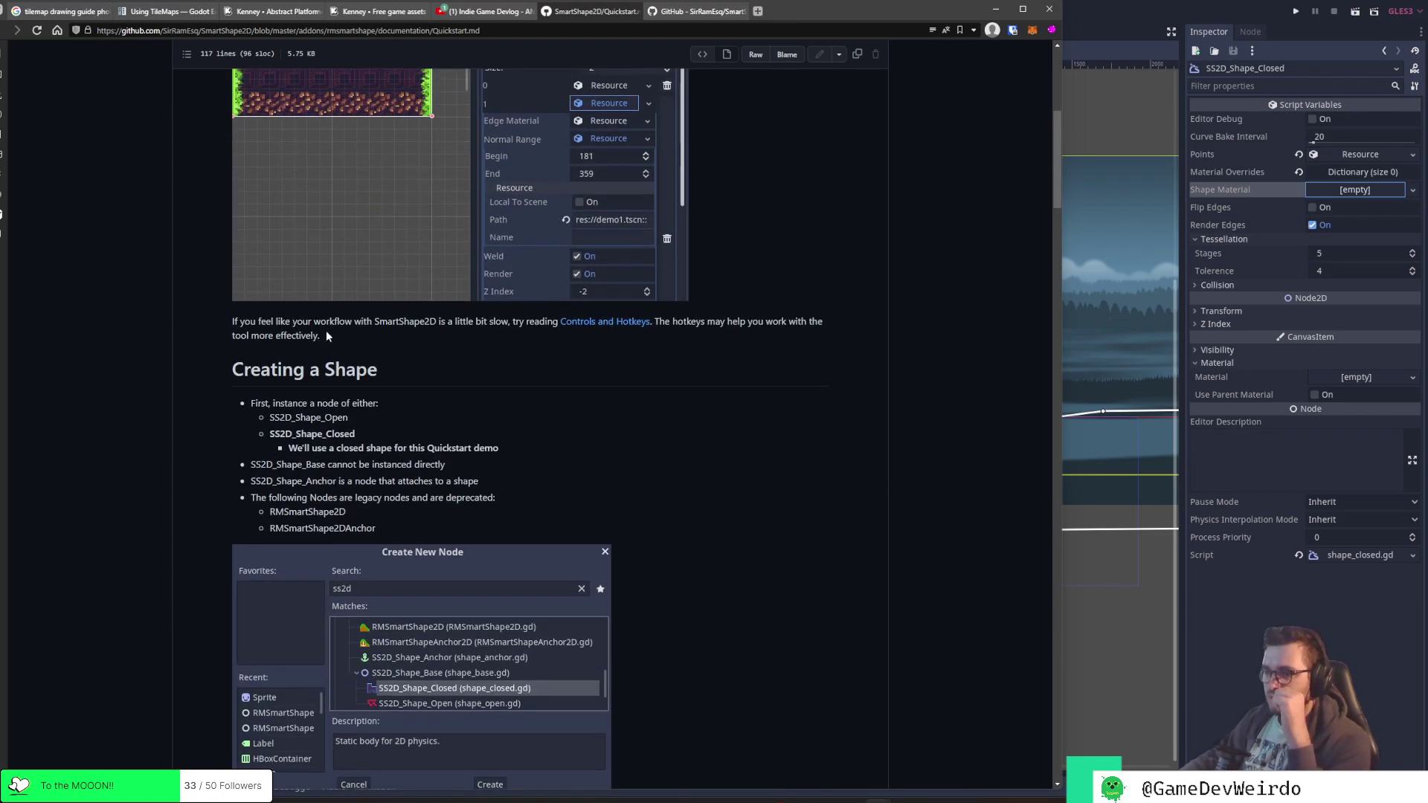
pyautogui.scroll(-1, 368, 416)
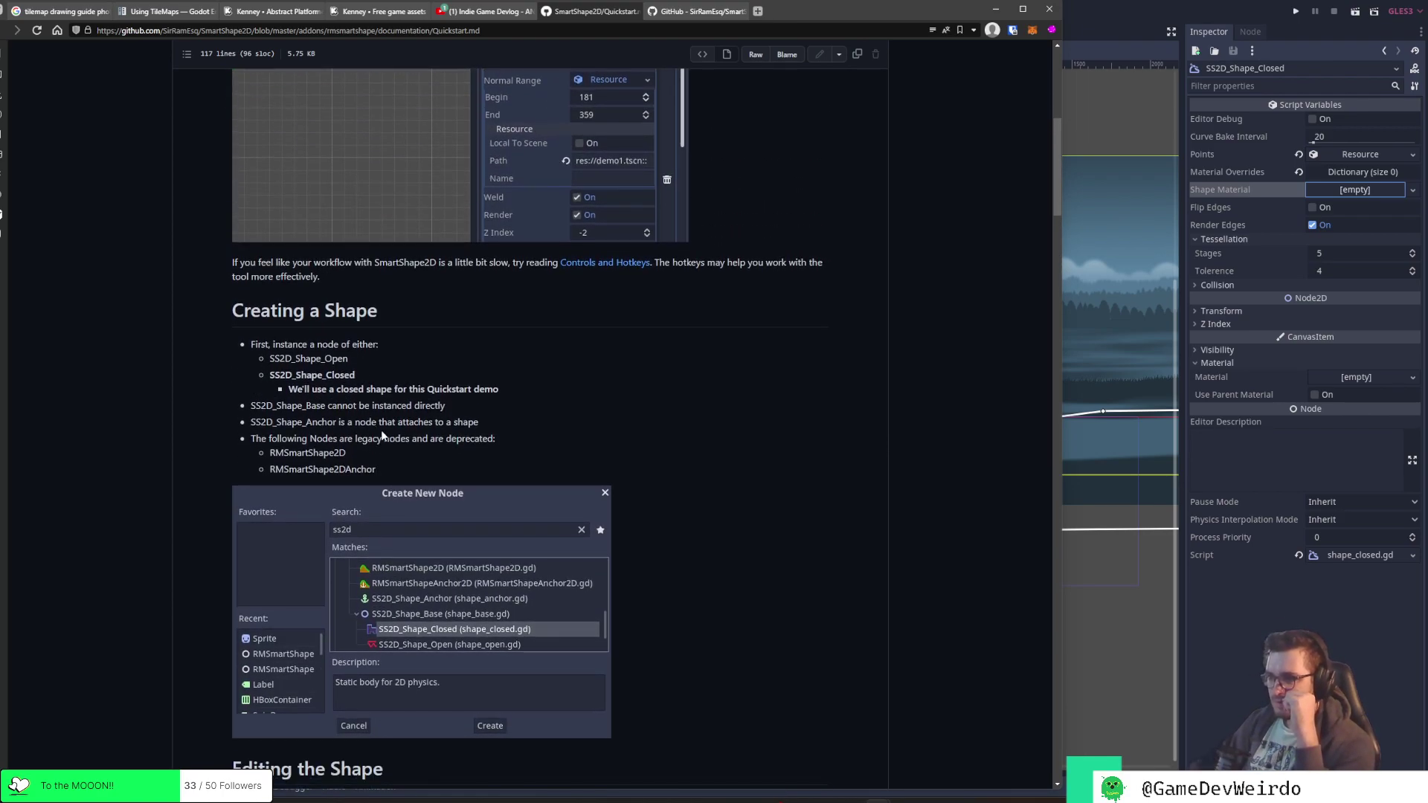
pyautogui.scroll(-2, 414, 445)
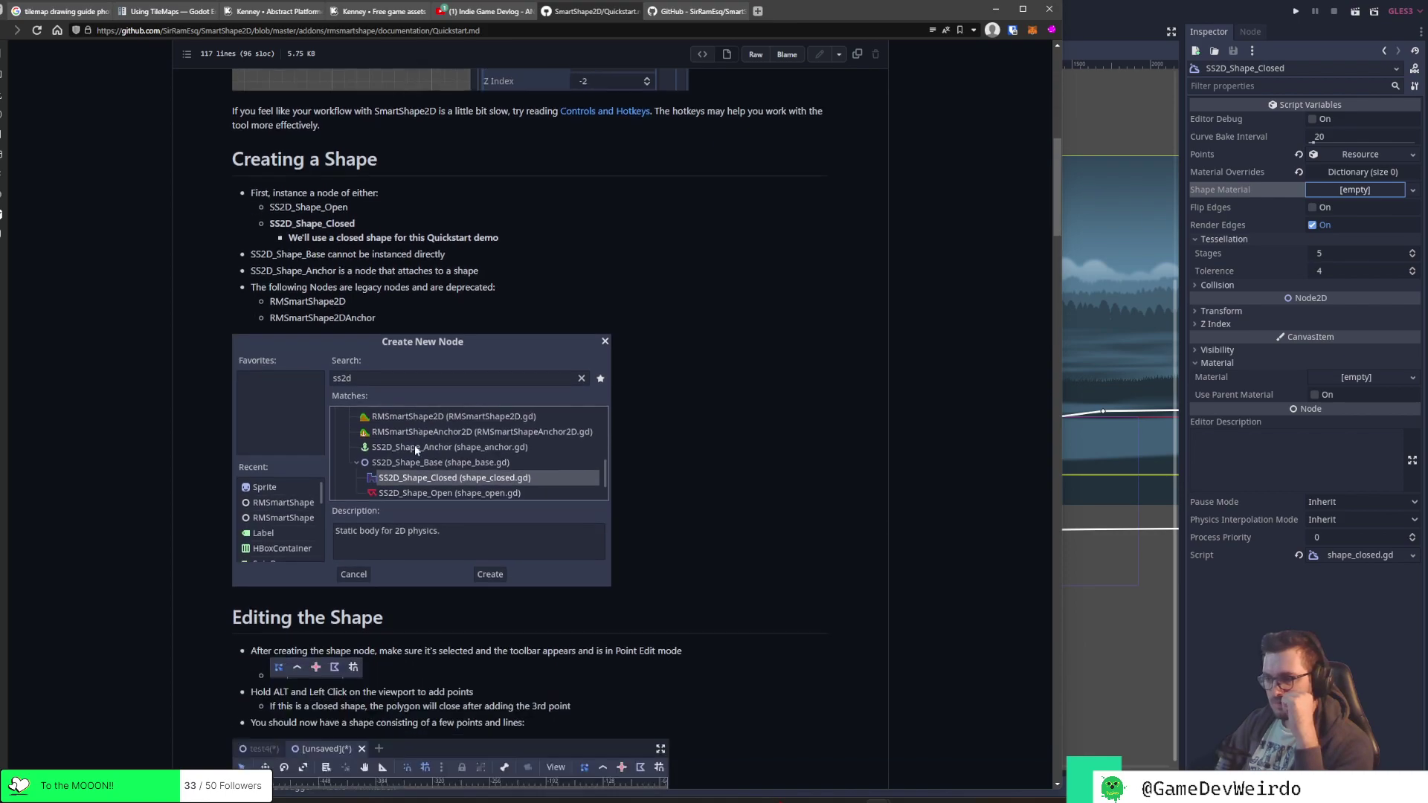
pyautogui.scroll(-7, 414, 444)
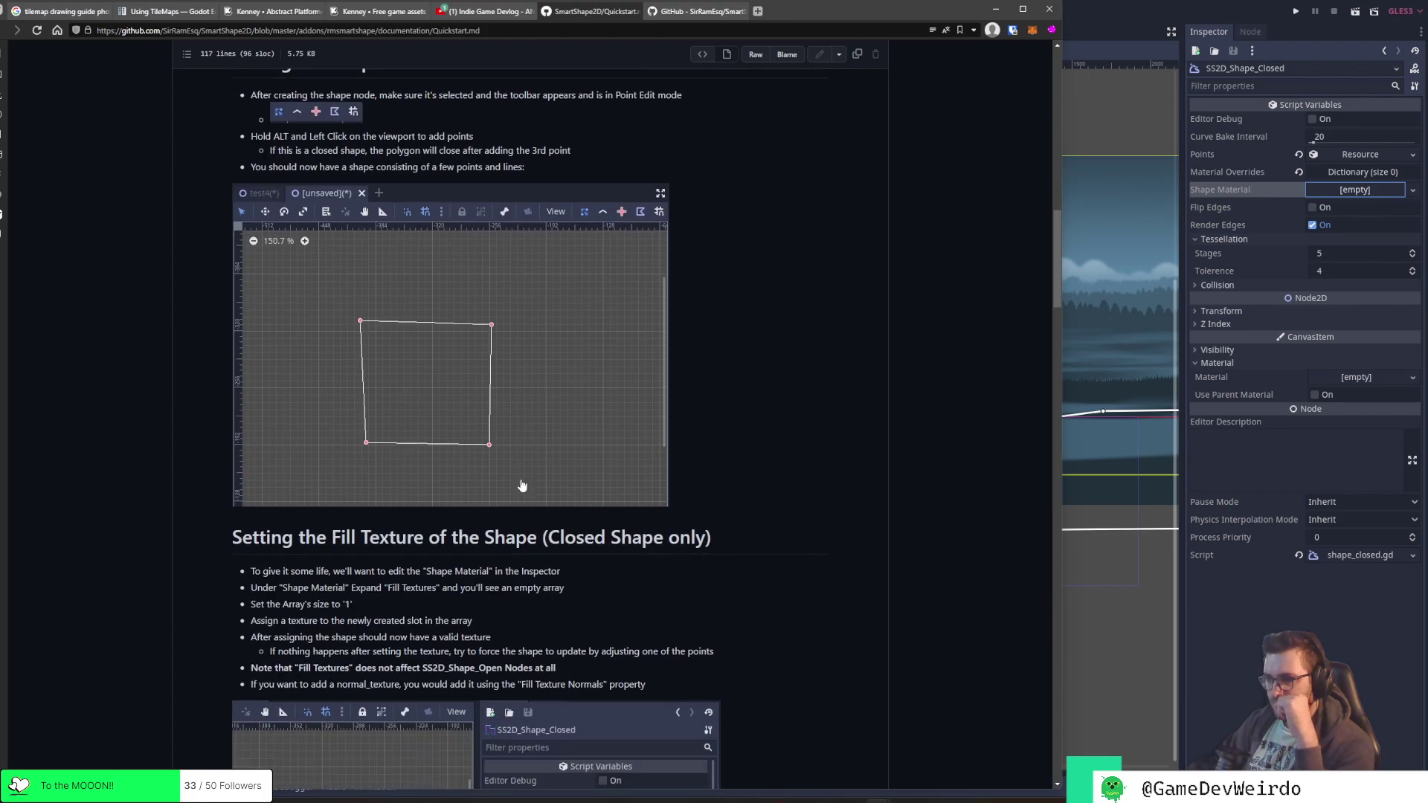
pyautogui.scroll(-4, 522, 485)
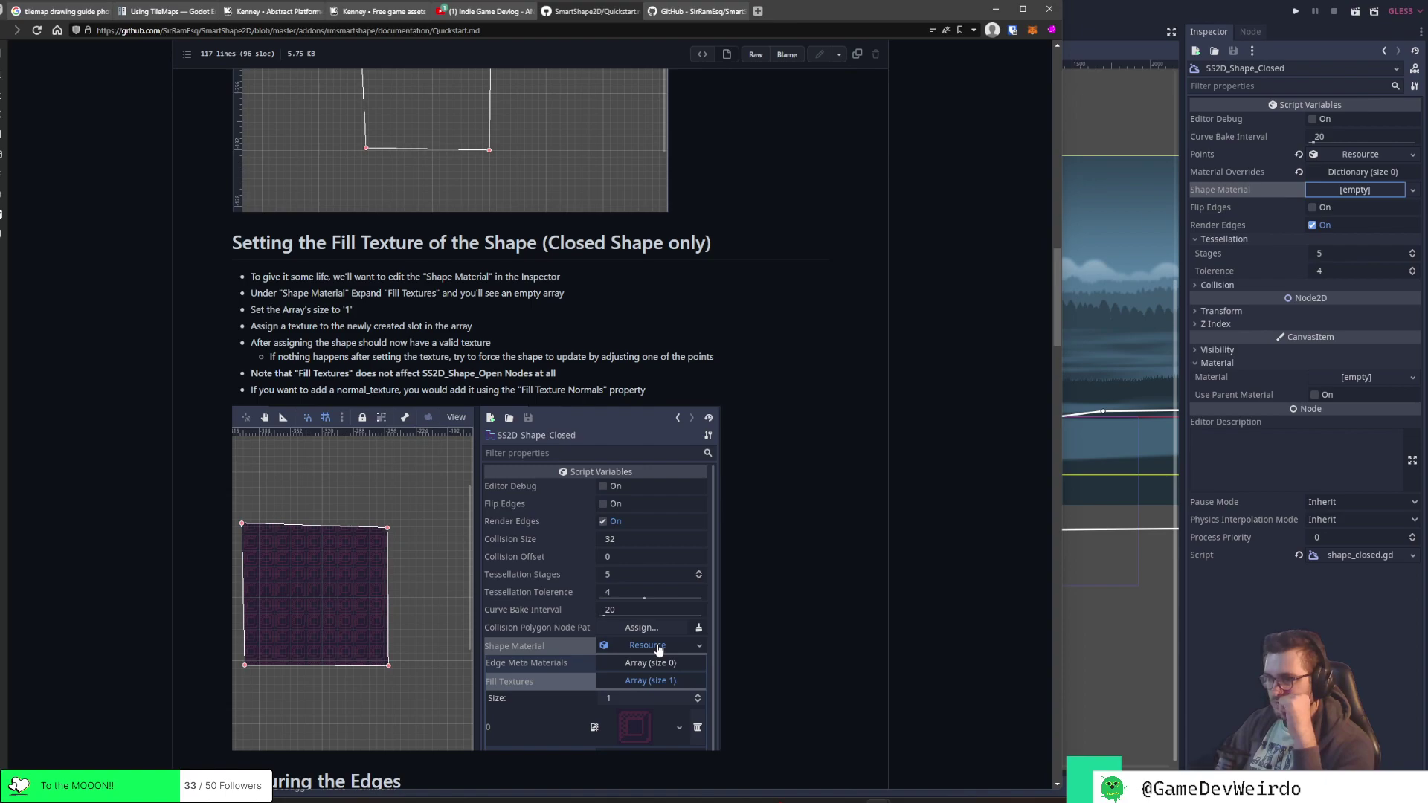
pyautogui.scroll(2, 691, 569)
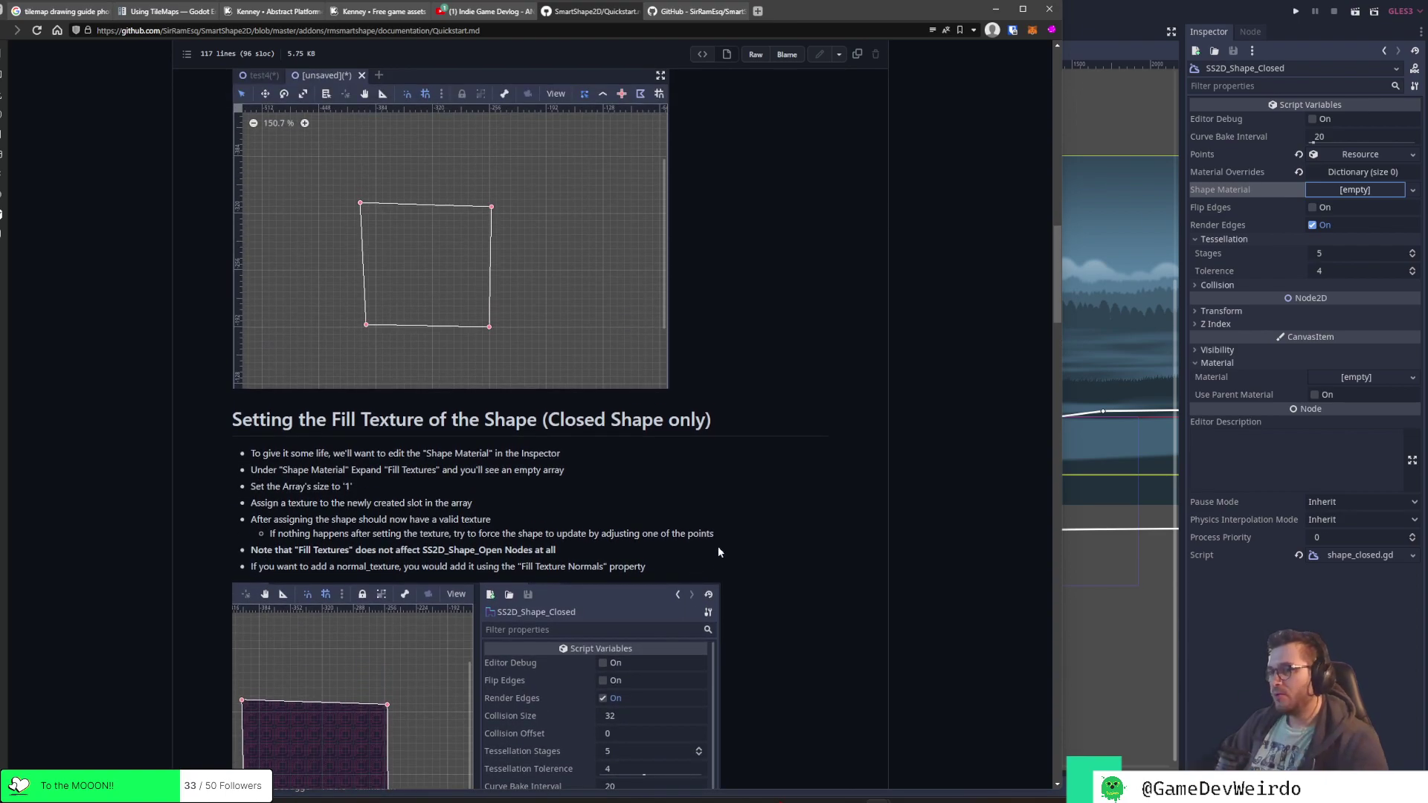
pyautogui.scroll(1, 719, 543)
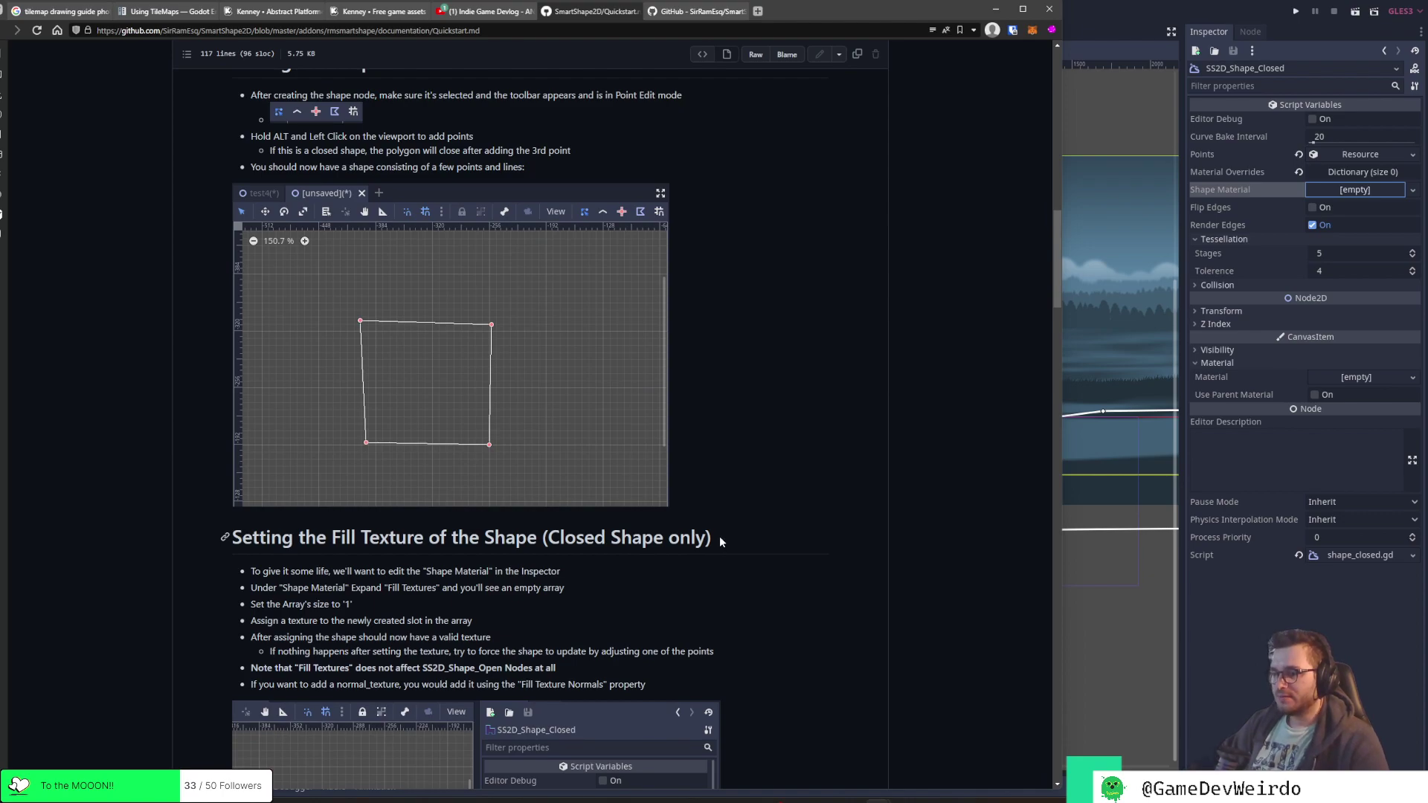
# Create a new SS2D_Material_Shape as Shape Material and resize its Fill Textures array to 1
pyautogui.click(1287, 186)
pyautogui.click(1367, 189)
pyautogui.scroll(-8, 1337, 287)
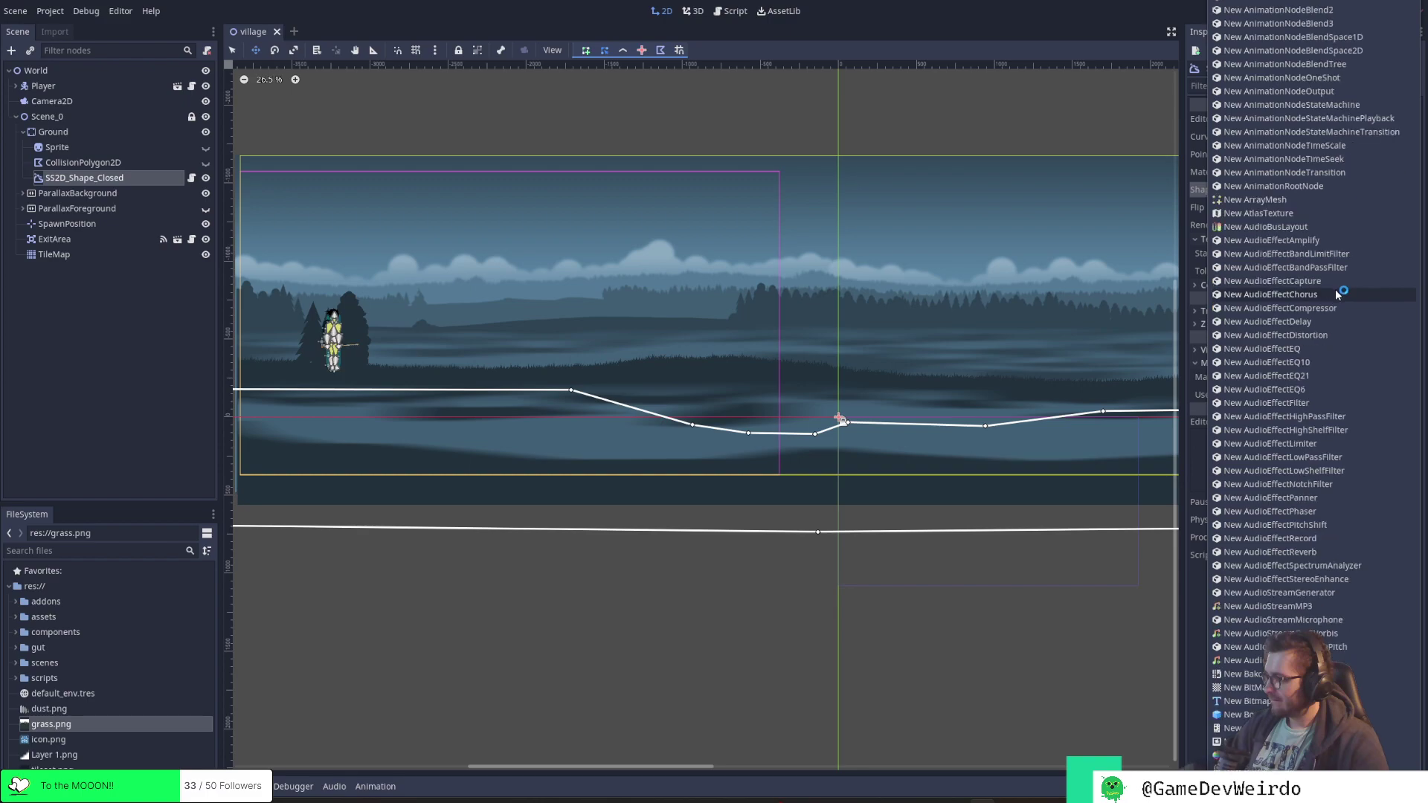
pyautogui.scroll(-10, 1336, 293)
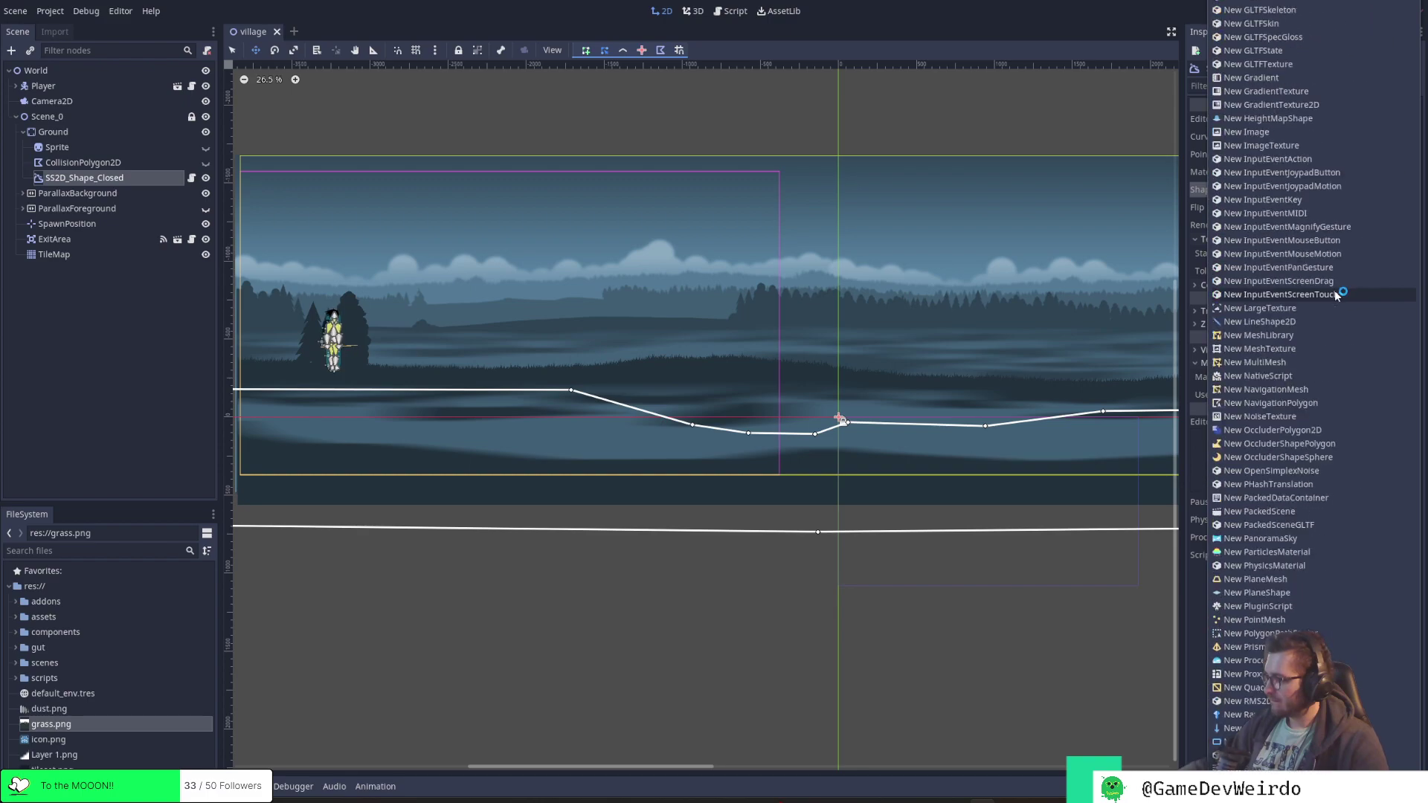
pyautogui.scroll(-3, 1265, 491)
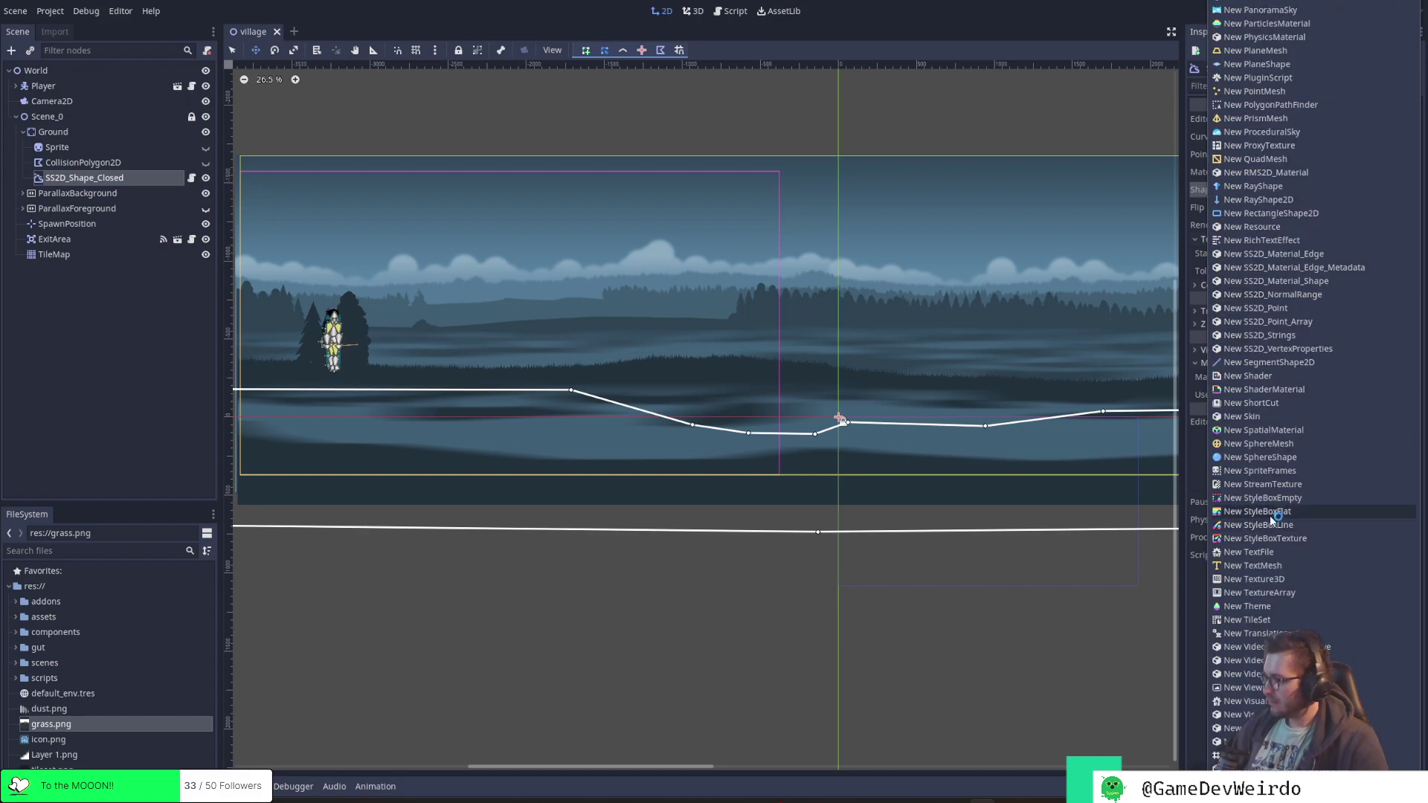
pyautogui.click(1335, 283)
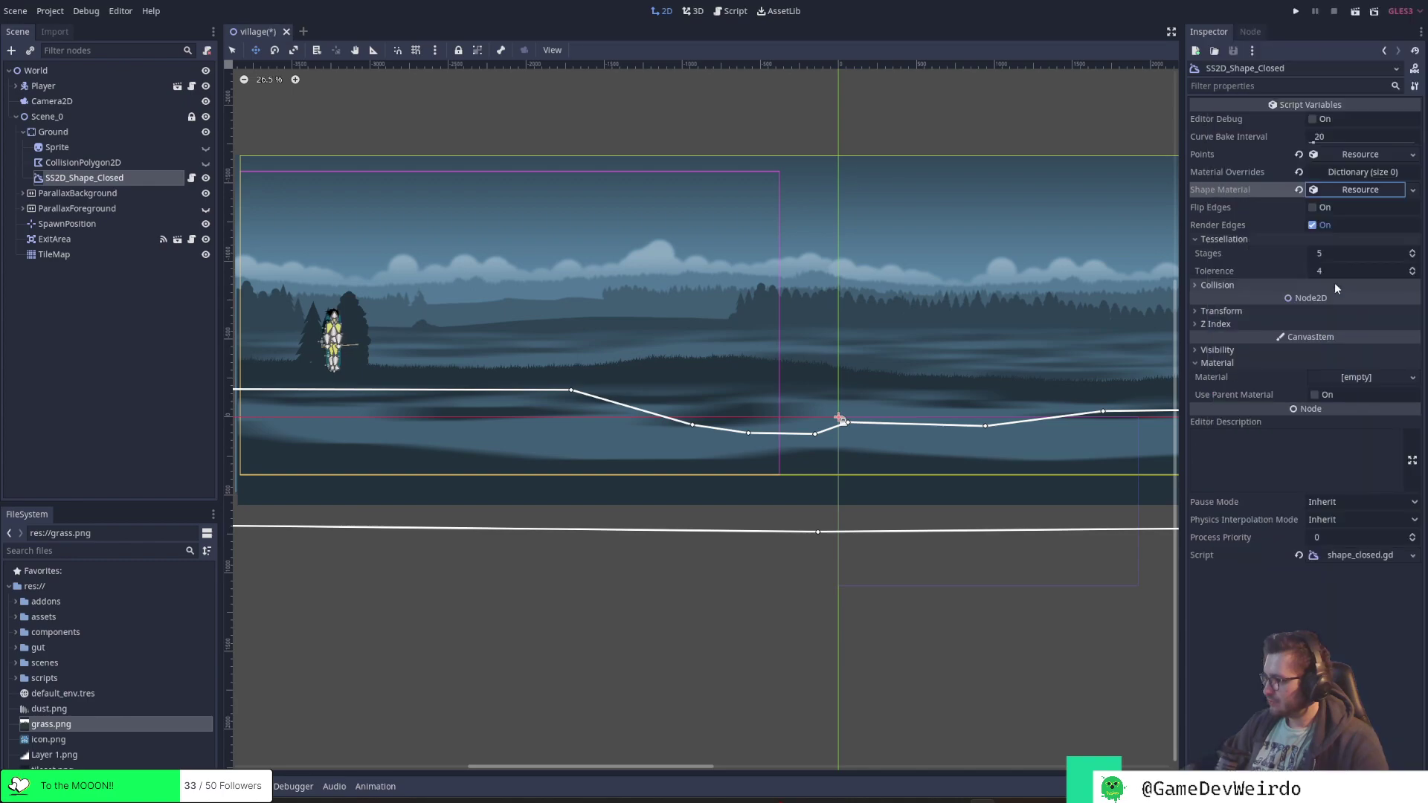
pyautogui.click(1364, 190)
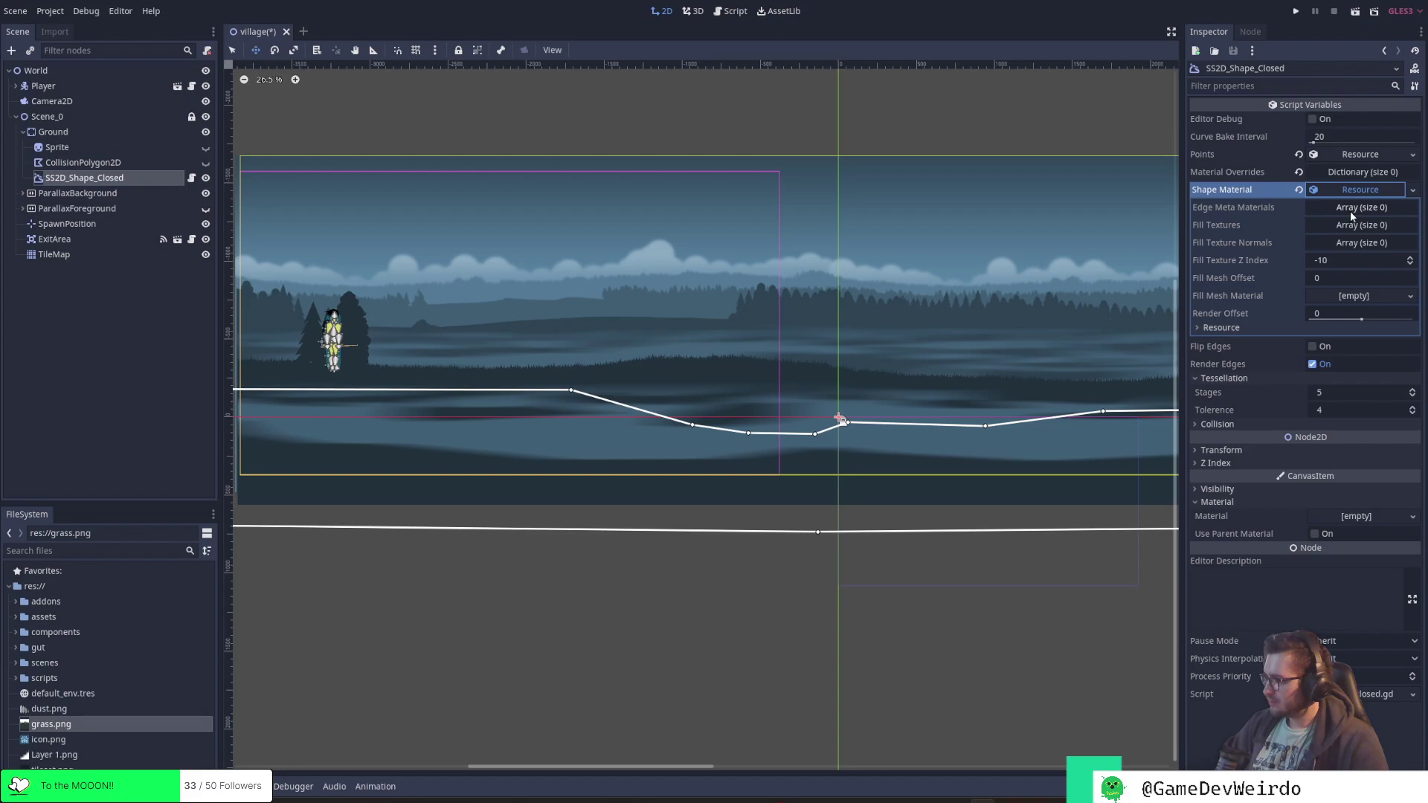
pyautogui.click(1359, 221)
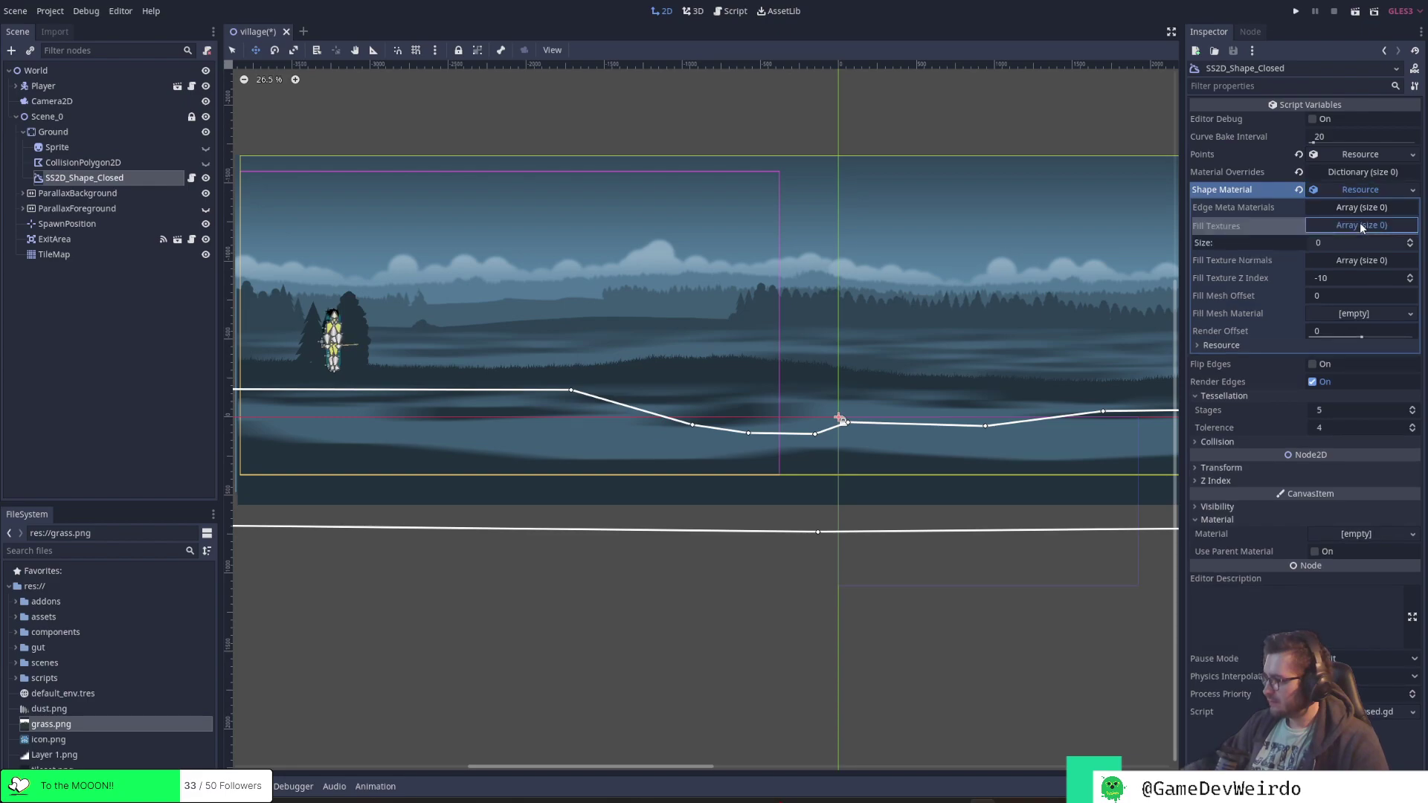
pyautogui.click(1409, 240)
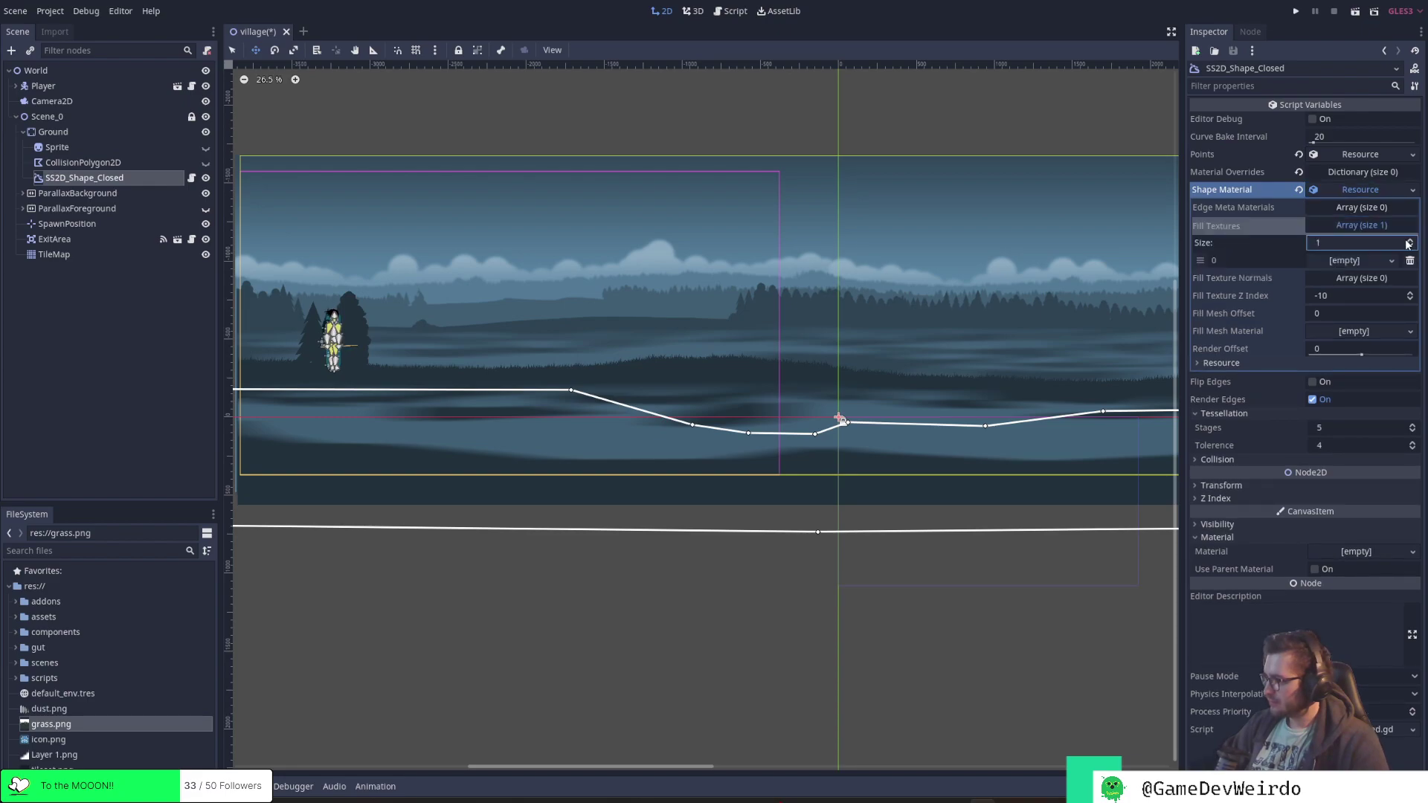
pyautogui.click(1362, 261)
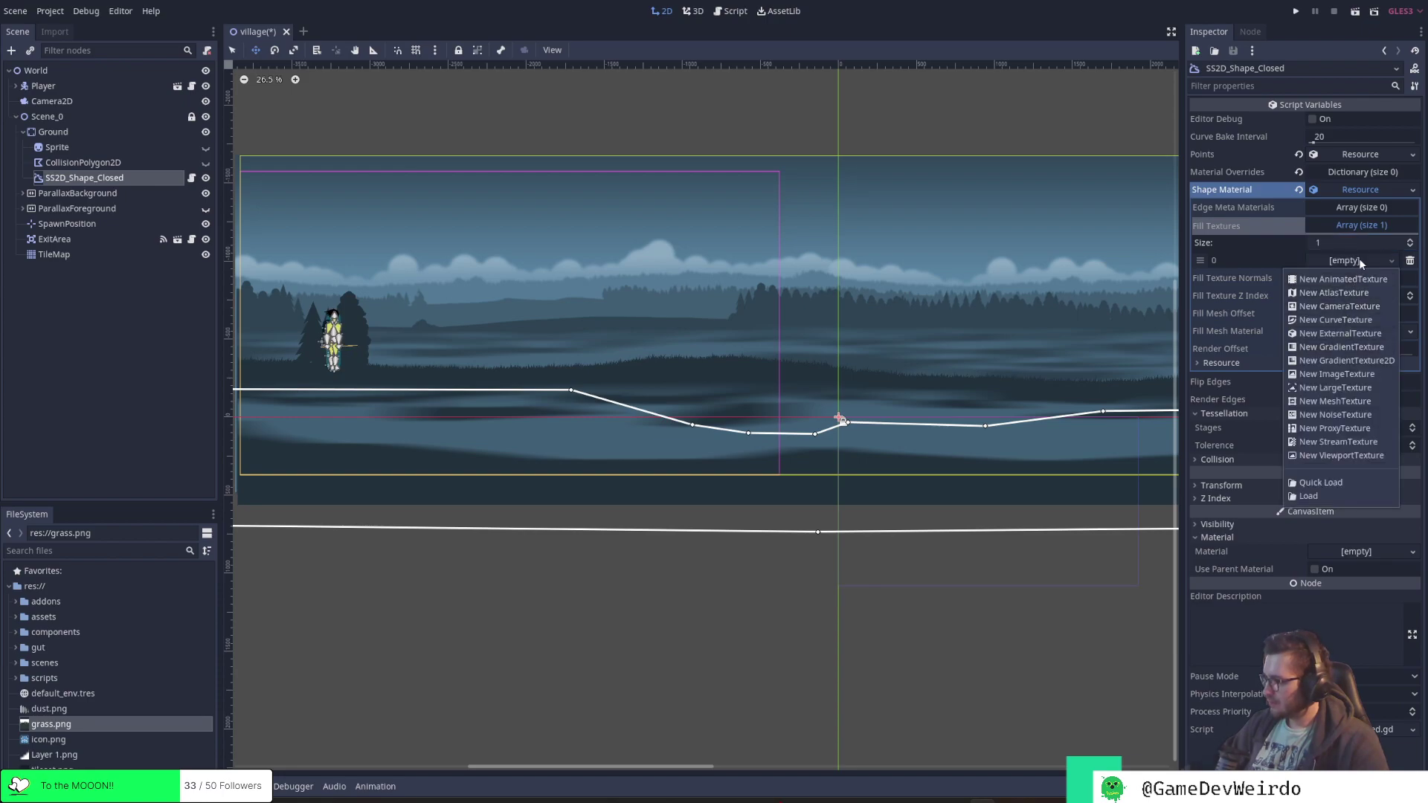
# Try tileset.png in the fill texture slot, then remove it and re-add an empty slot
pyautogui.click(52, 769)
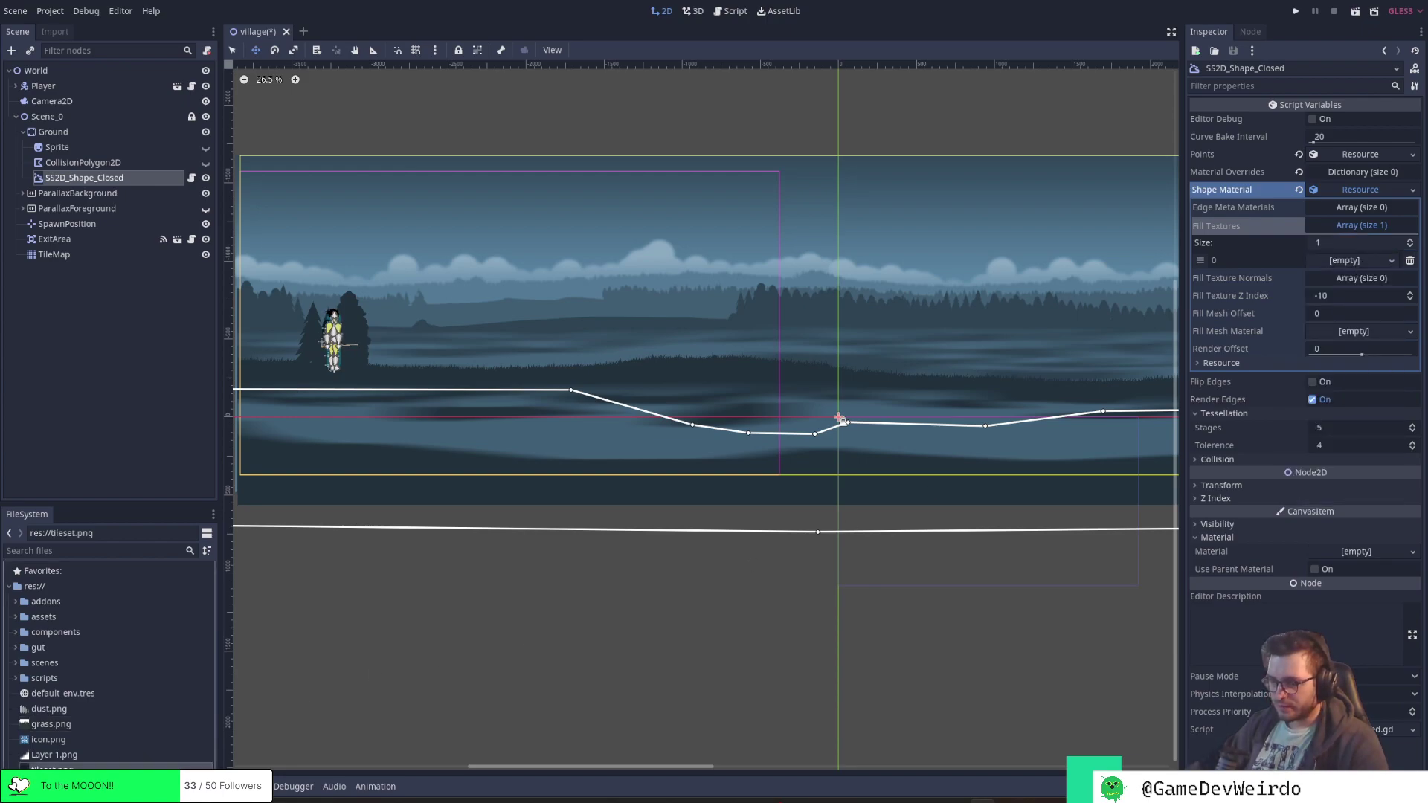
pyautogui.moveTo(52, 770); pyautogui.dragTo(1339, 267)
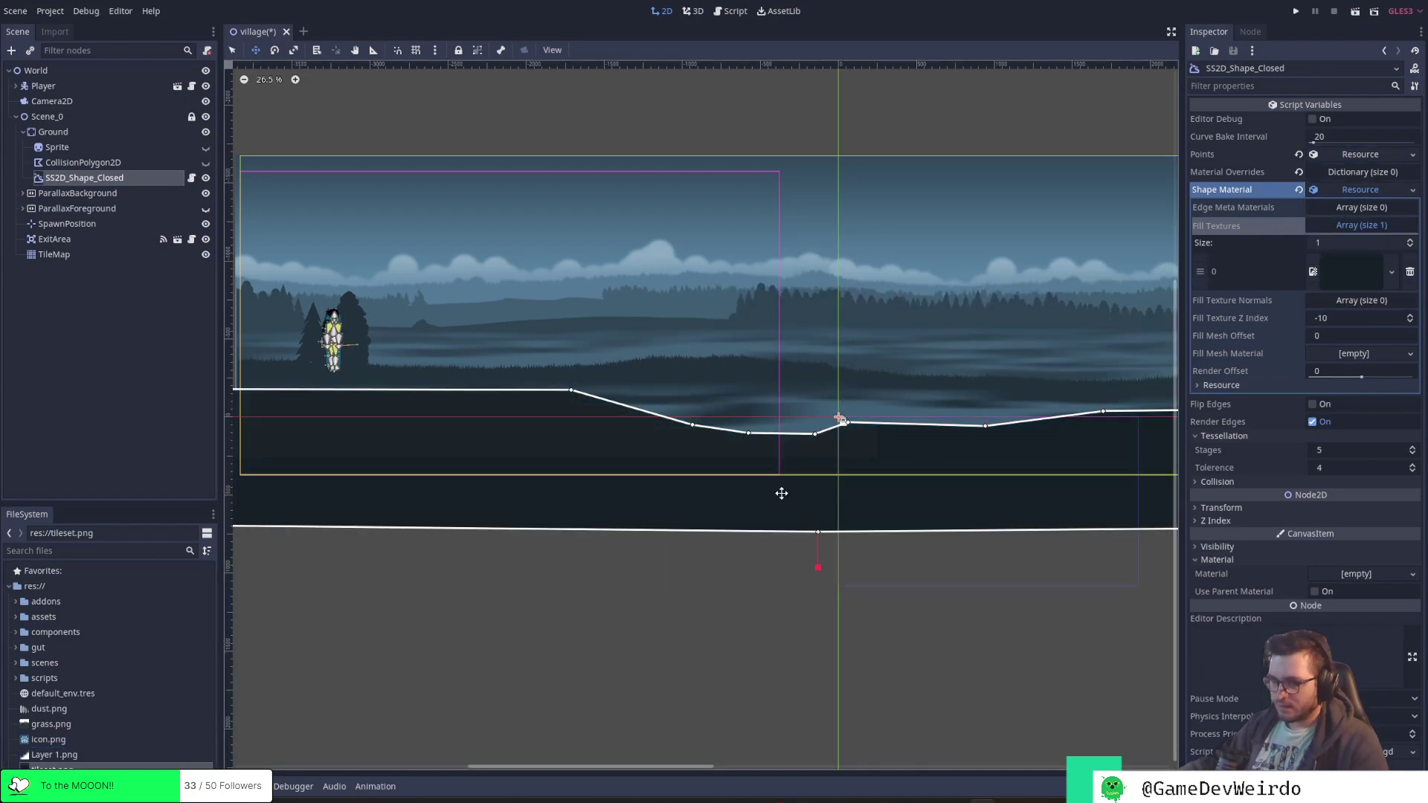
pyautogui.click(1410, 271)
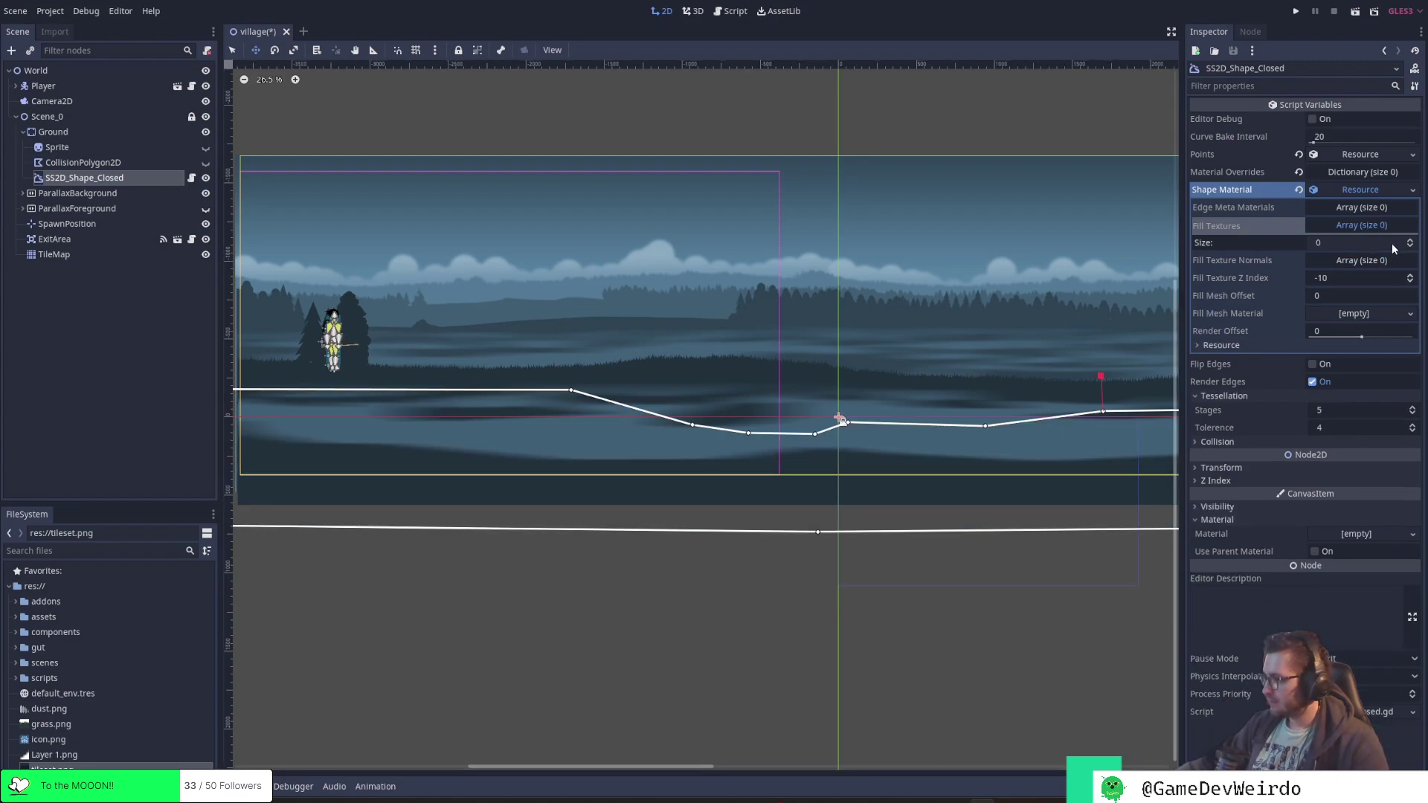
pyautogui.click(1410, 241)
# Fill the slot with a new GradientTexture holding a new Gradient, expanded for editing
pyautogui.click(1391, 260)
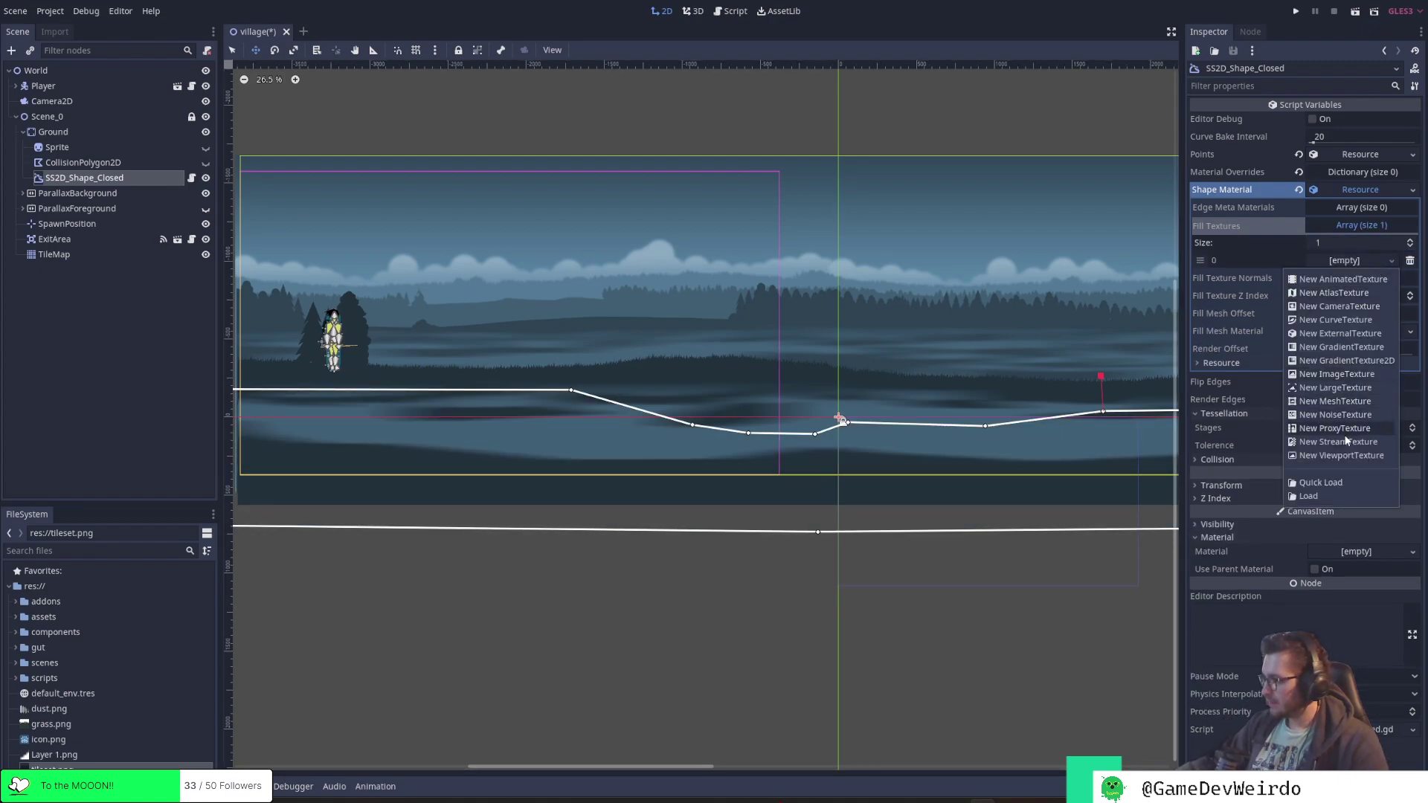
pyautogui.click(1360, 356)
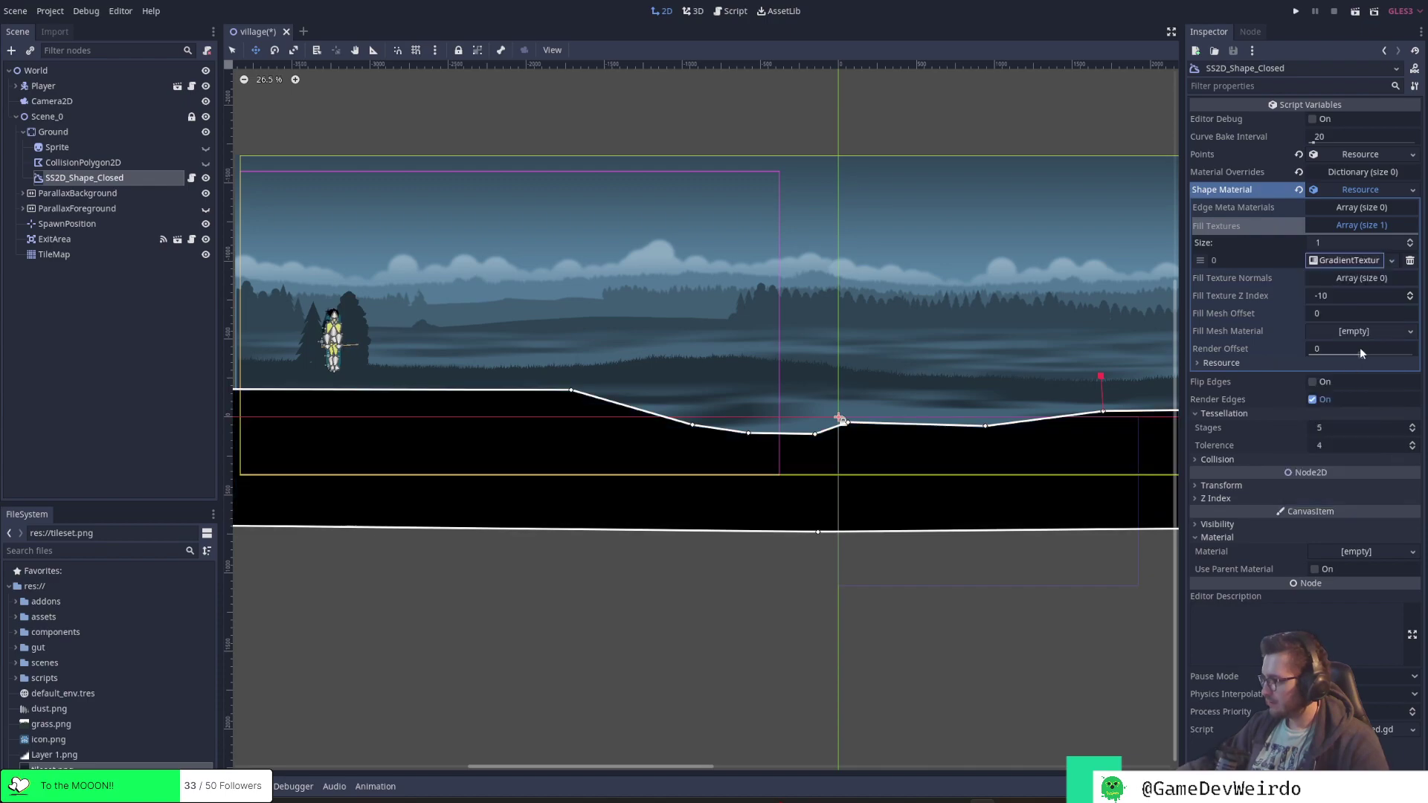
pyautogui.click(1351, 260)
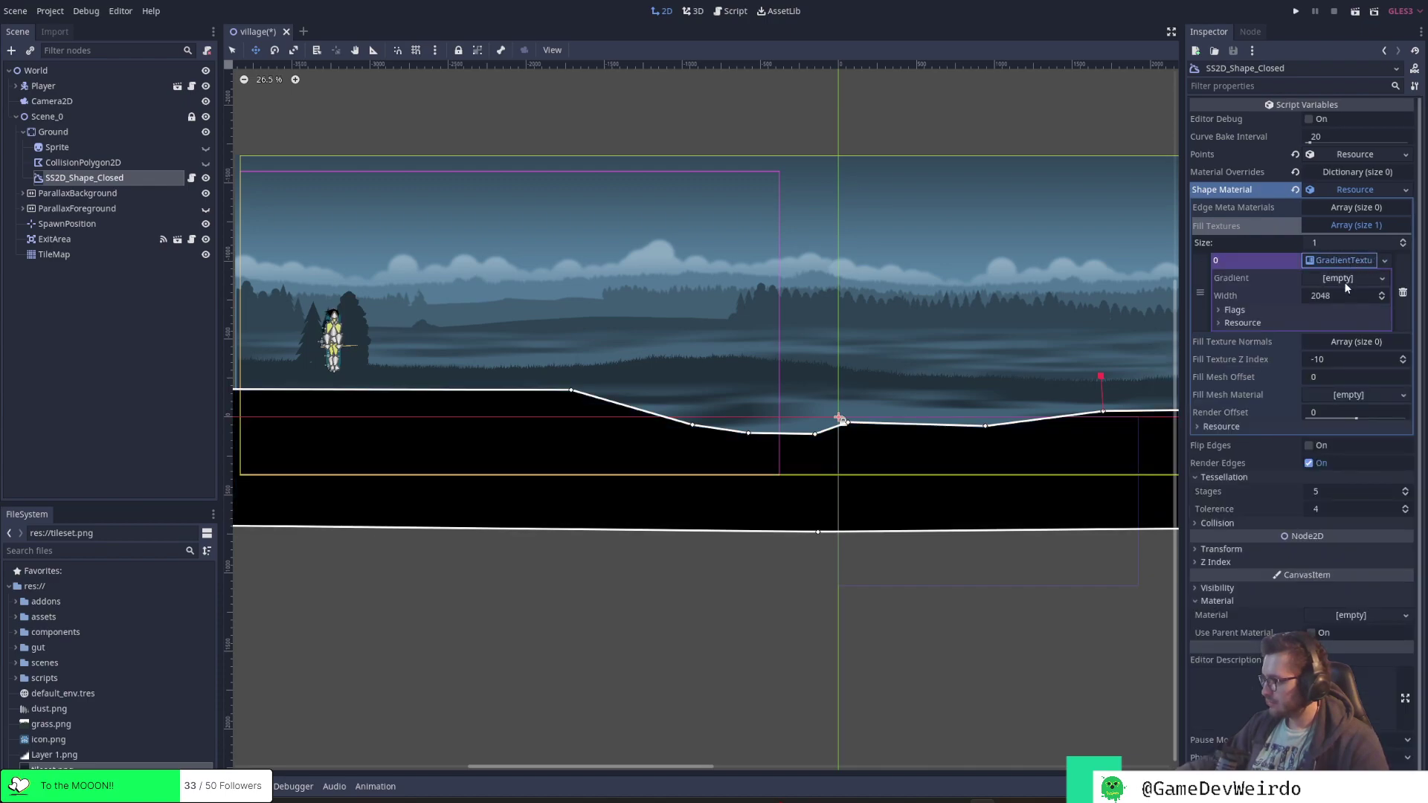
pyautogui.click(1350, 278)
pyautogui.click(1372, 298)
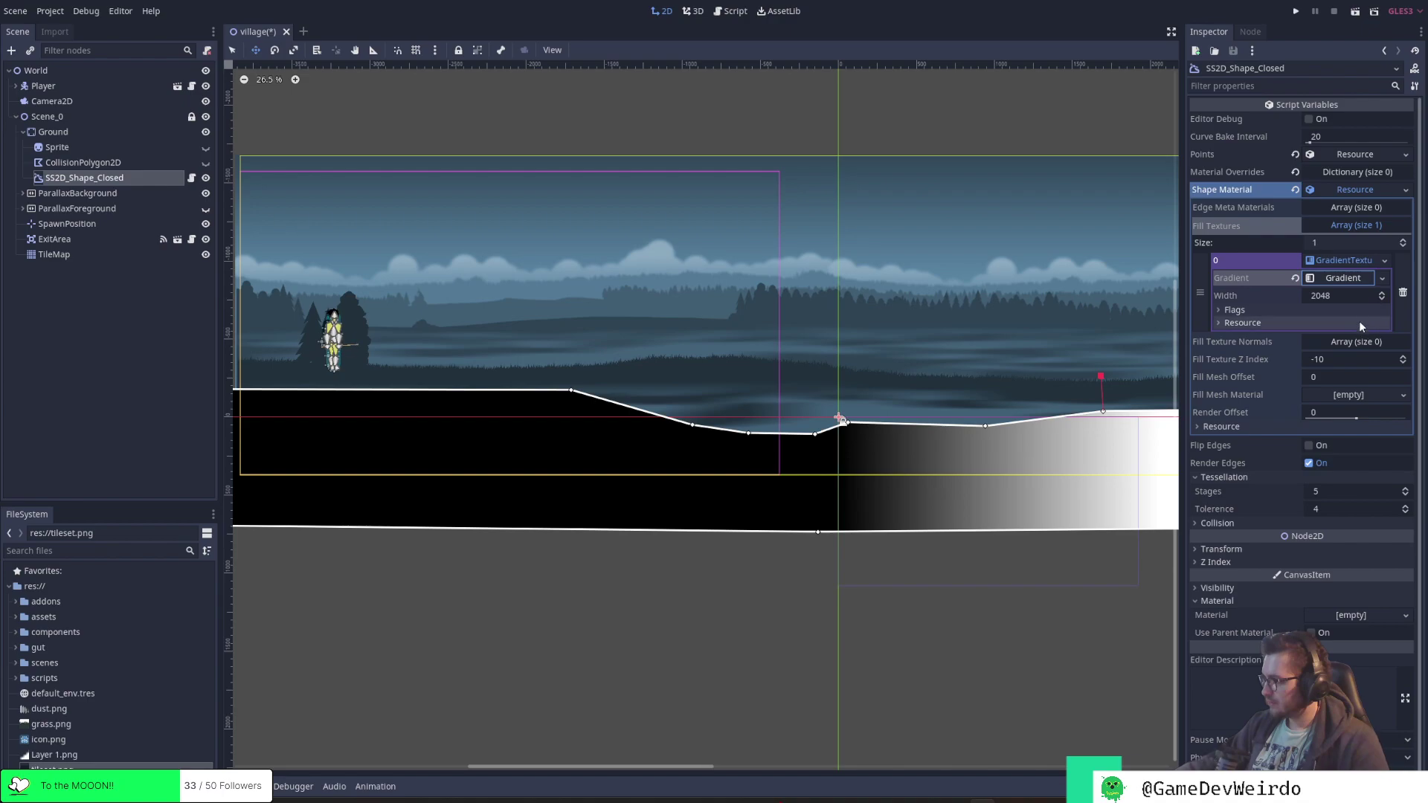
pyautogui.click(1345, 279)
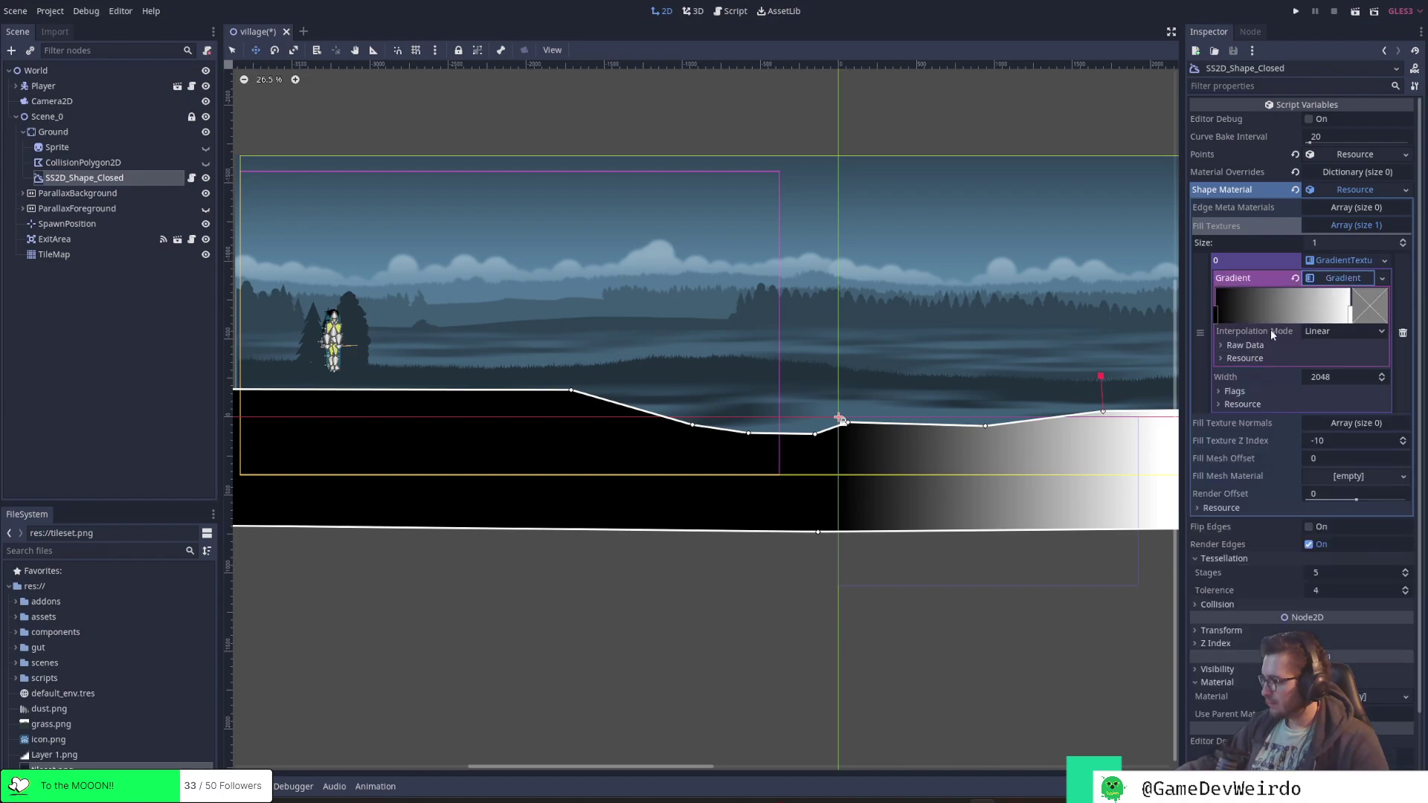
pyautogui.click(853, 774)
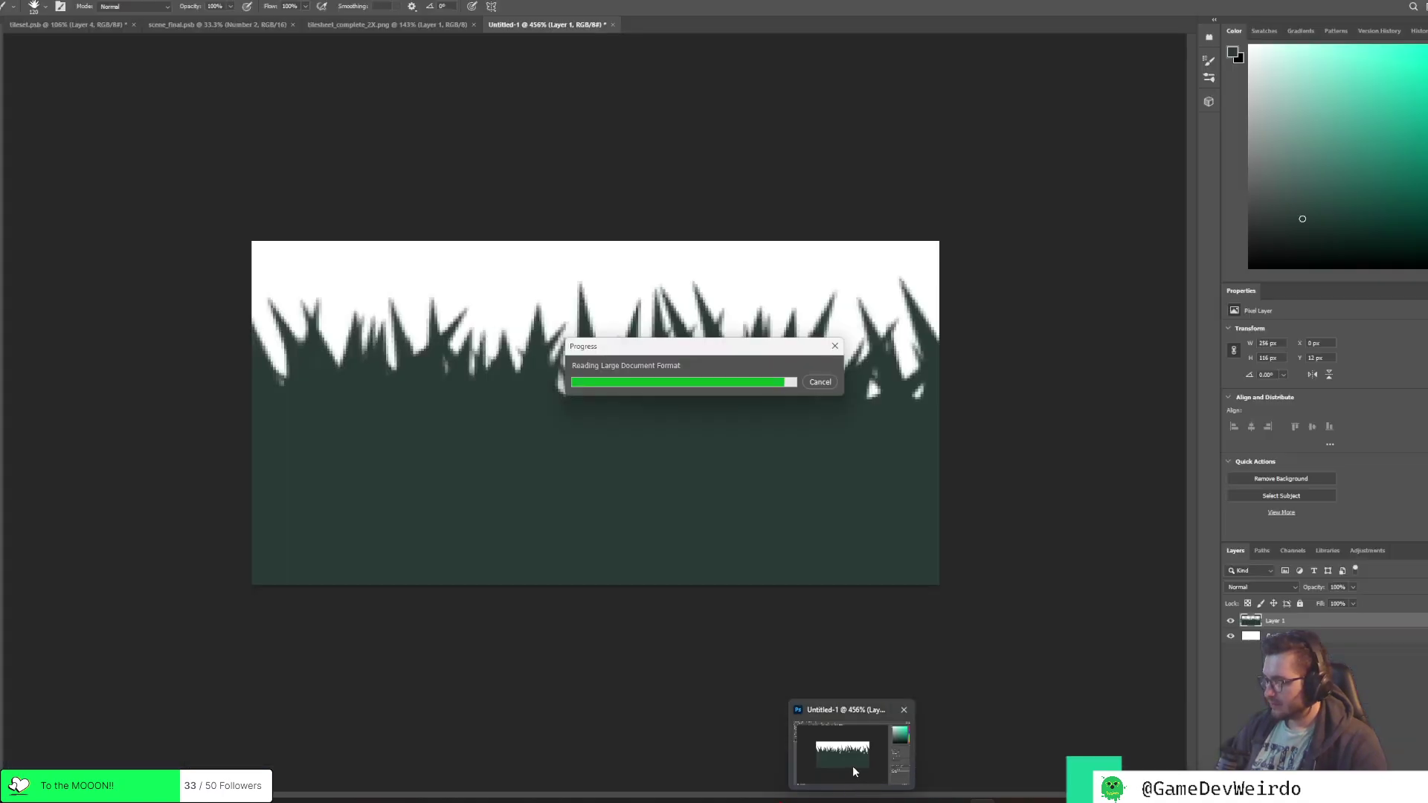
# Sample the dark blue ground in scene_final.psb with the Eyedropper and select its hex 152027
pyautogui.click(259, 25)
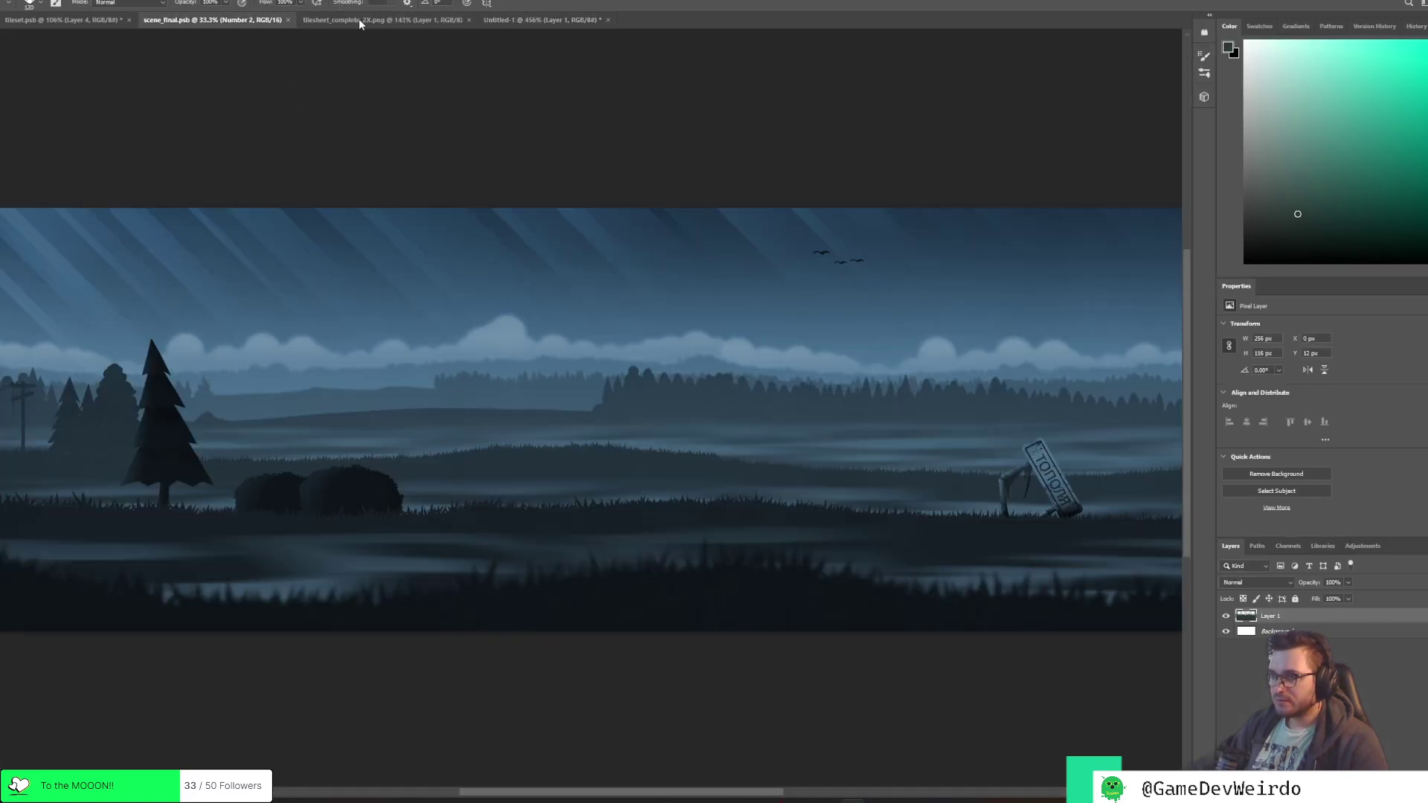
pyautogui.press('i')
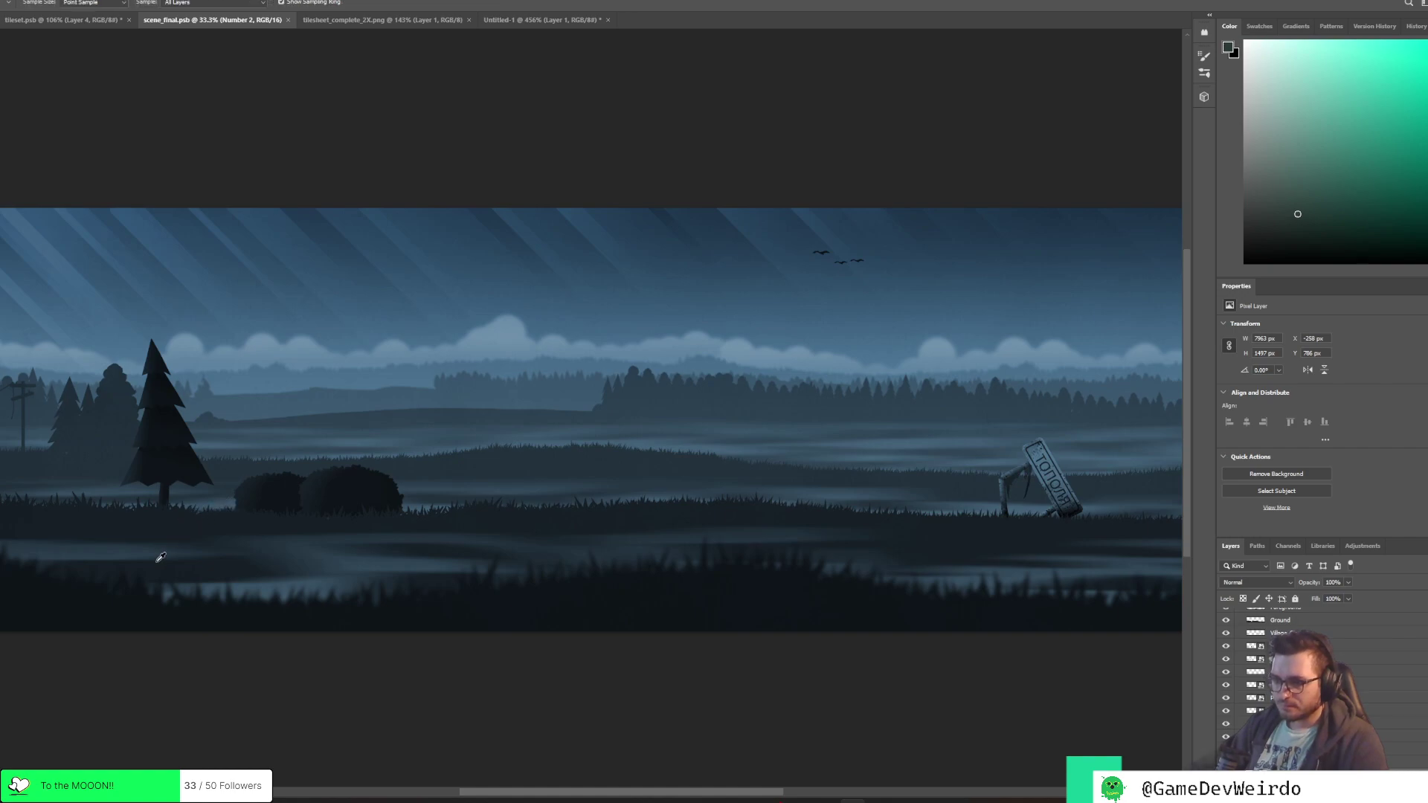
pyautogui.click(956, 530)
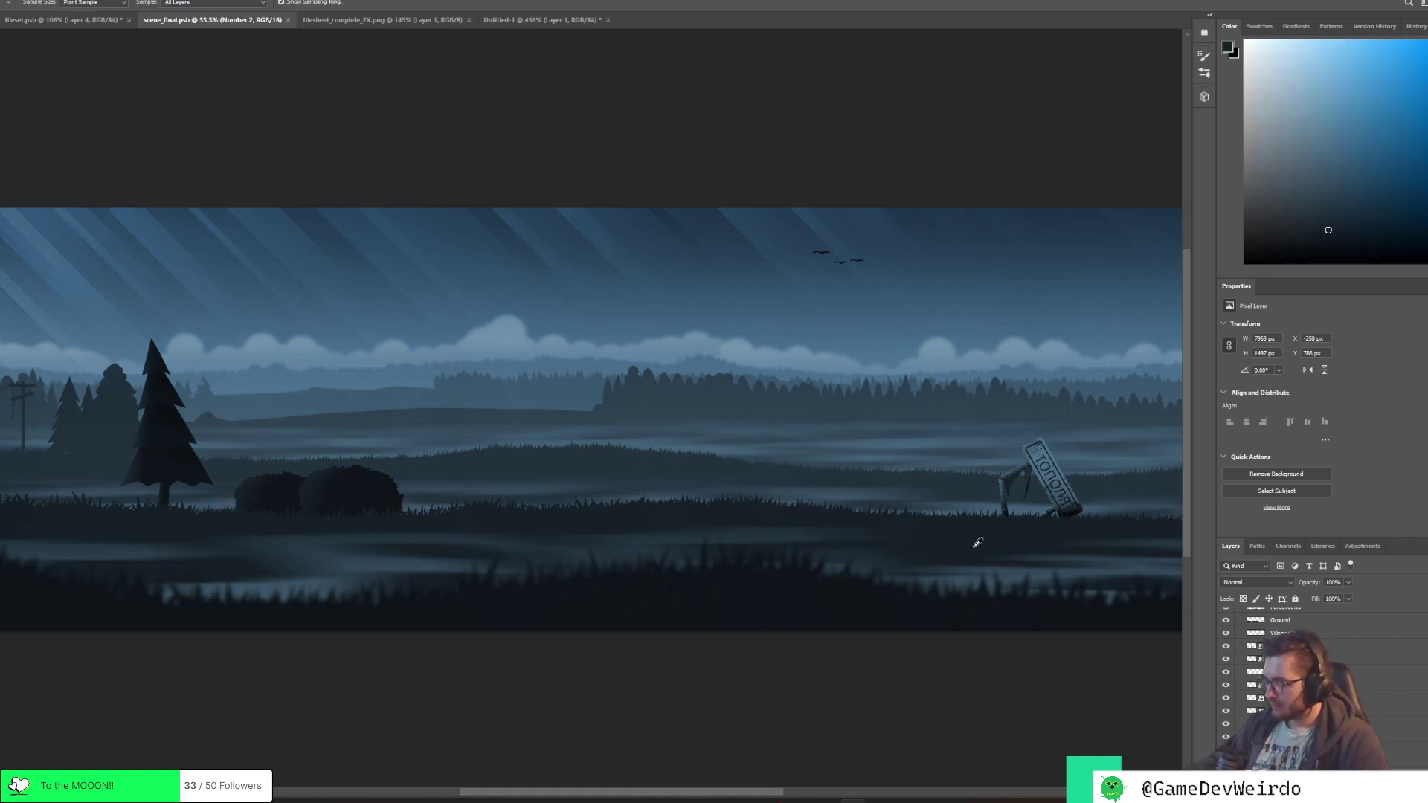
pyautogui.press('F1')
pyautogui.hotkey('ctrl', 'c')
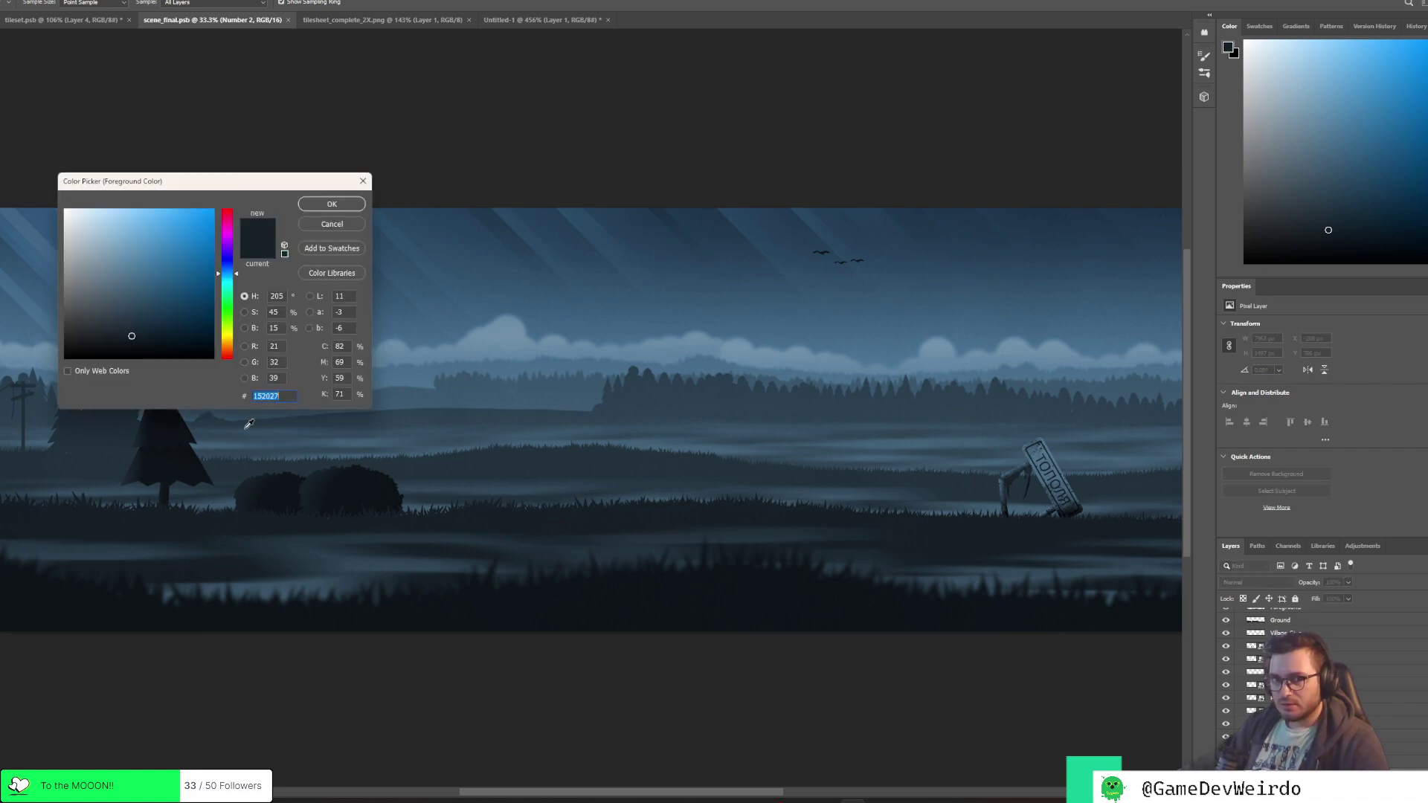
pyautogui.click(286, 396)
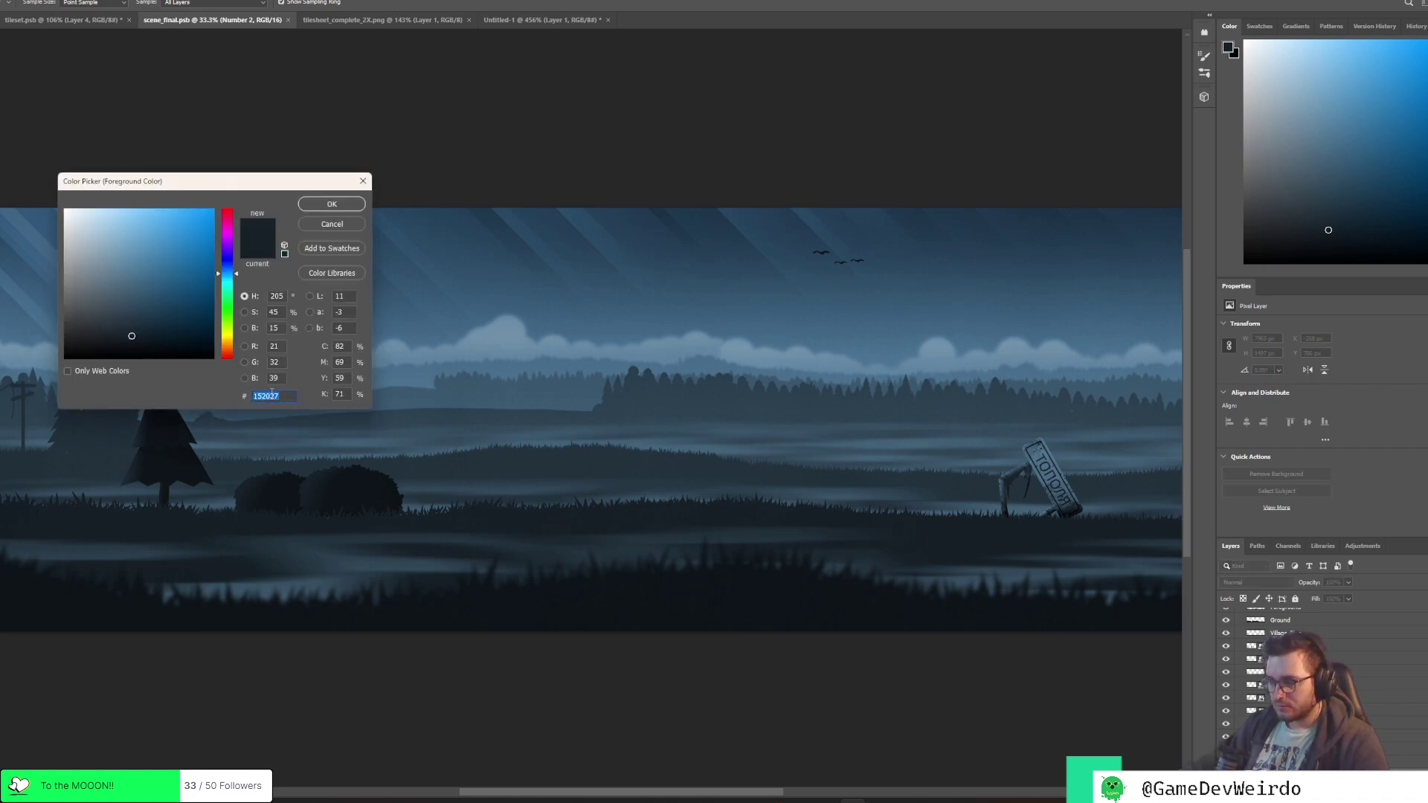
pyautogui.moveTo(960, 795)
pyautogui.click(983, 745)
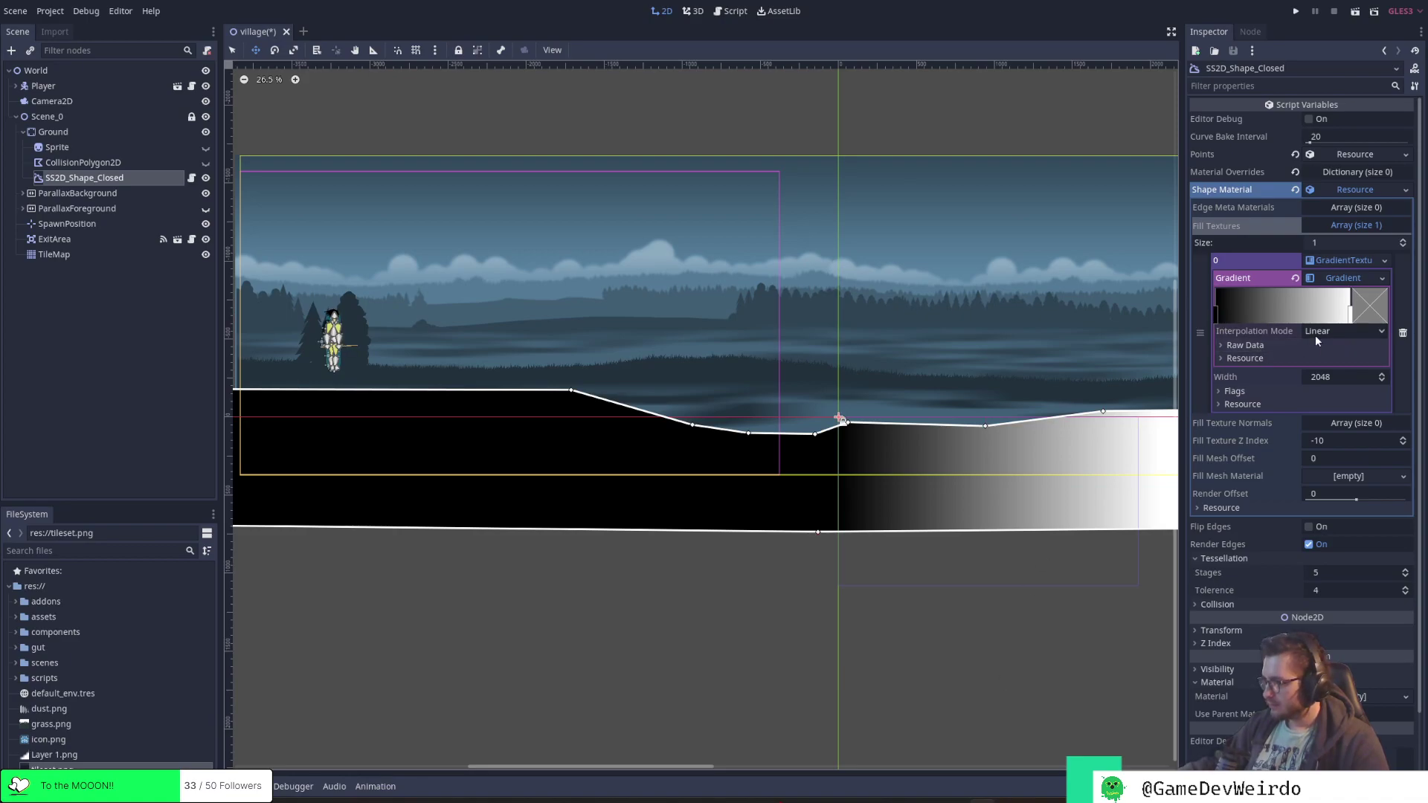
# Set the gradient's starting stop colour to hex 152027
pyautogui.click(1218, 314)
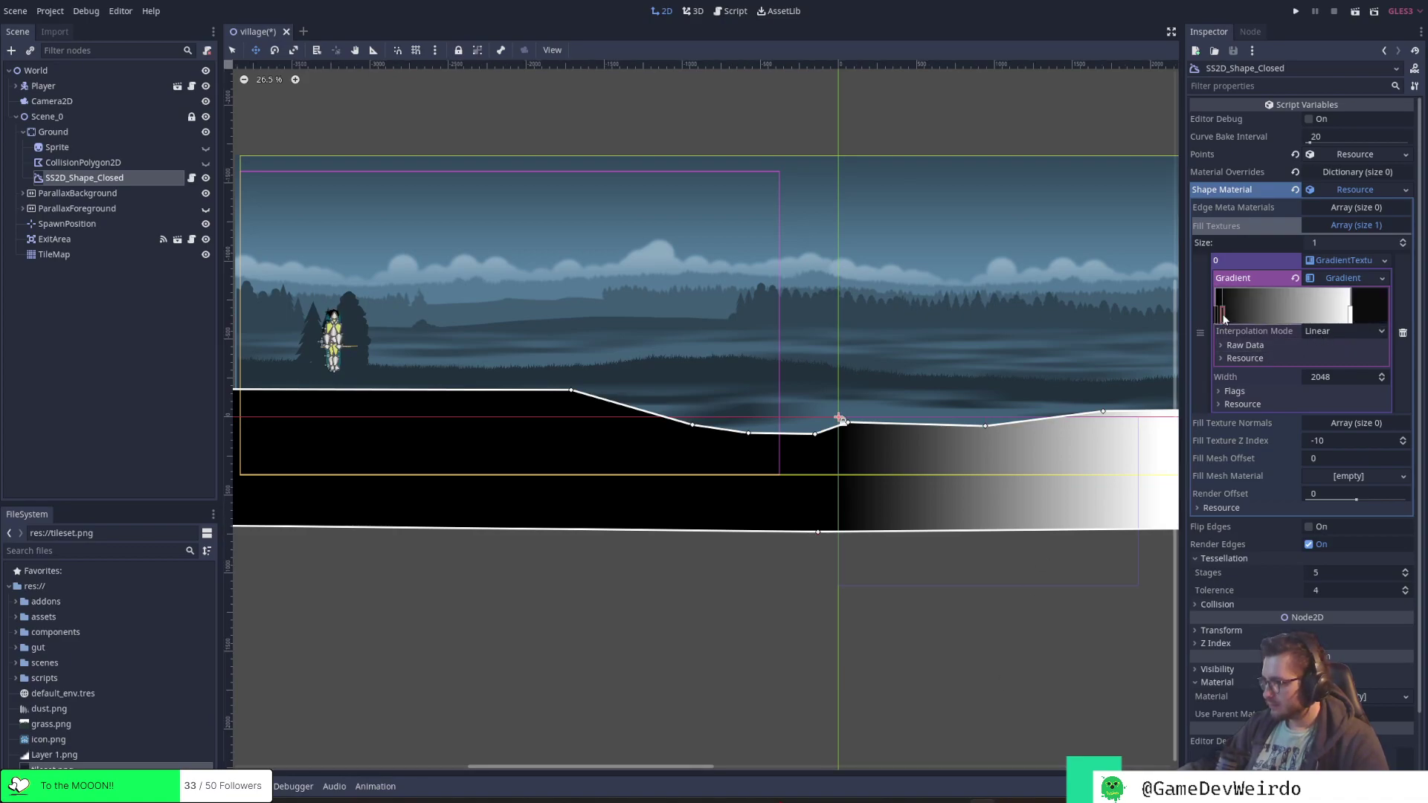
pyautogui.click(1371, 314)
pyautogui.click(1383, 586)
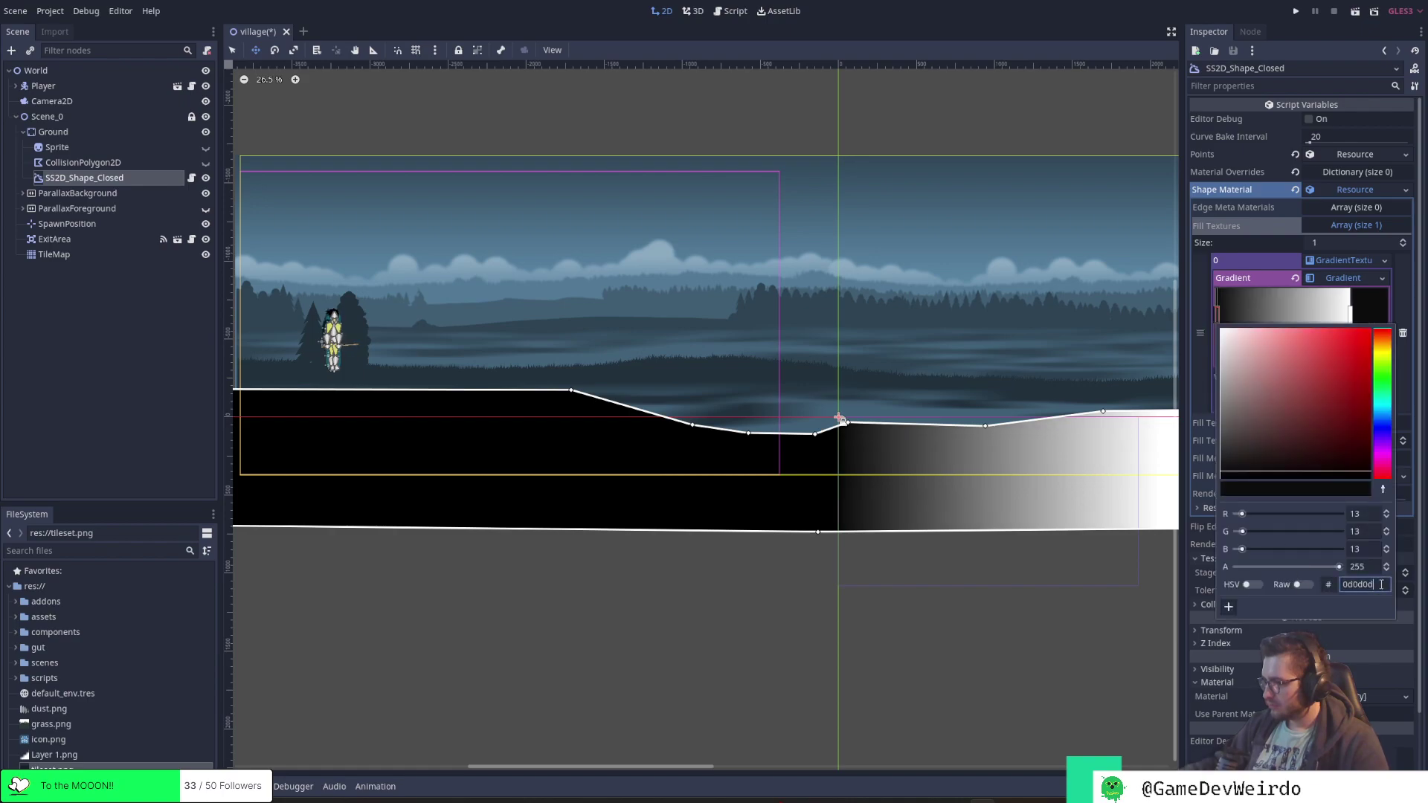
pyautogui.write('152024')
pyautogui.hotkey('ctrl', 'a')
pyautogui.hotkey('ctrl', 'v')
pyautogui.press('Return')
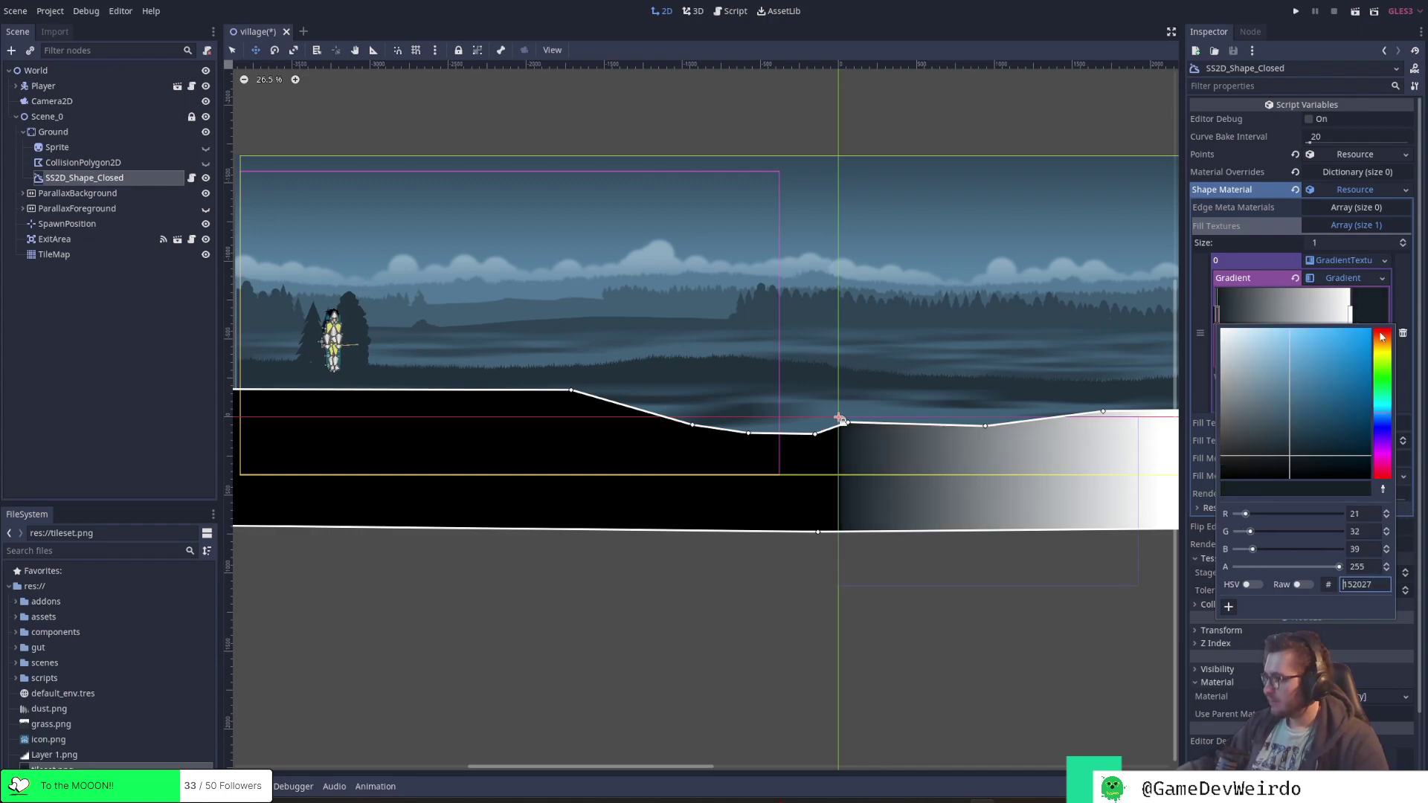
# Delete the stray gradient stop and reapply dark blue 152027 to the starting stop
pyautogui.moveTo(1220, 320); pyautogui.dragTo(1290, 319)
pyautogui.rightClick(1289, 316)
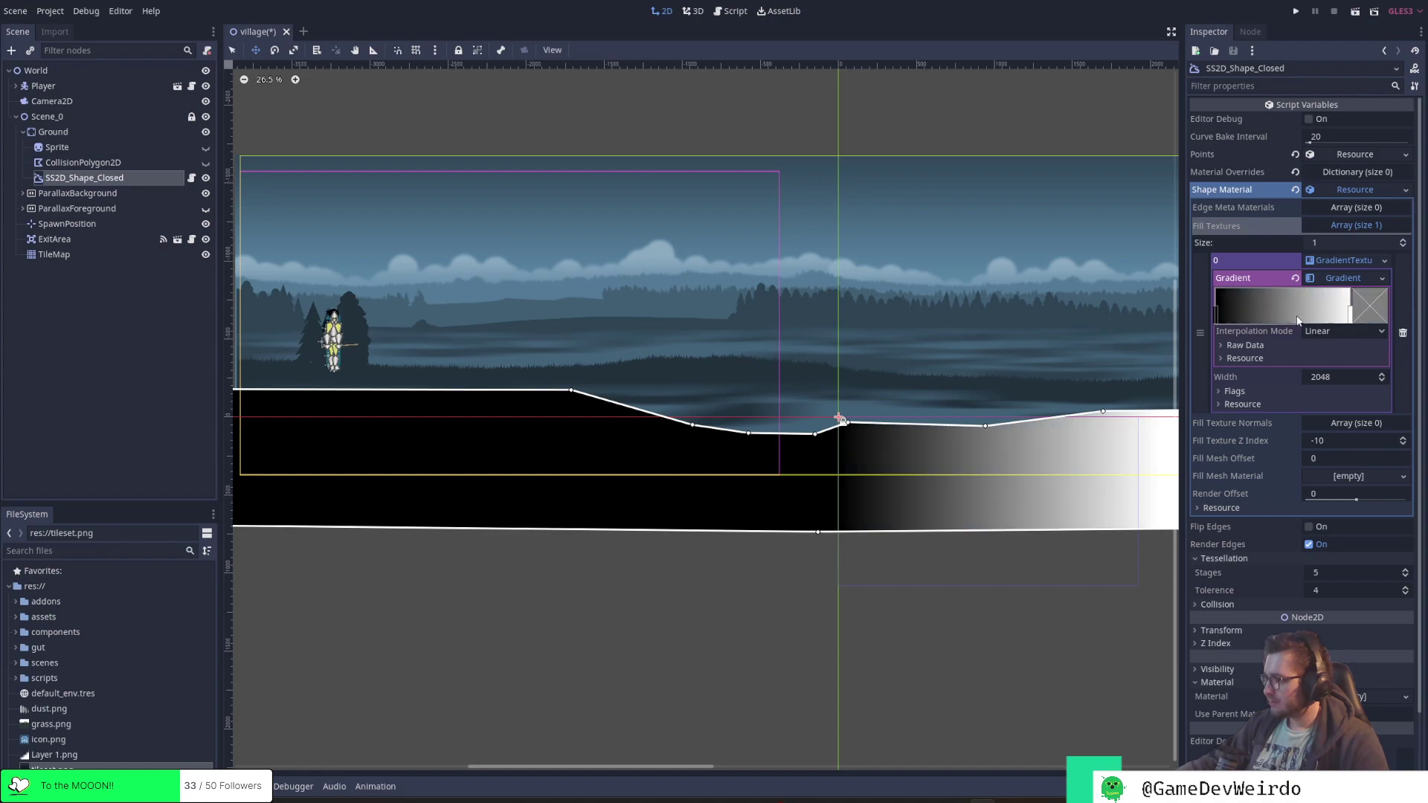
pyautogui.click(1218, 320)
pyautogui.click(1385, 318)
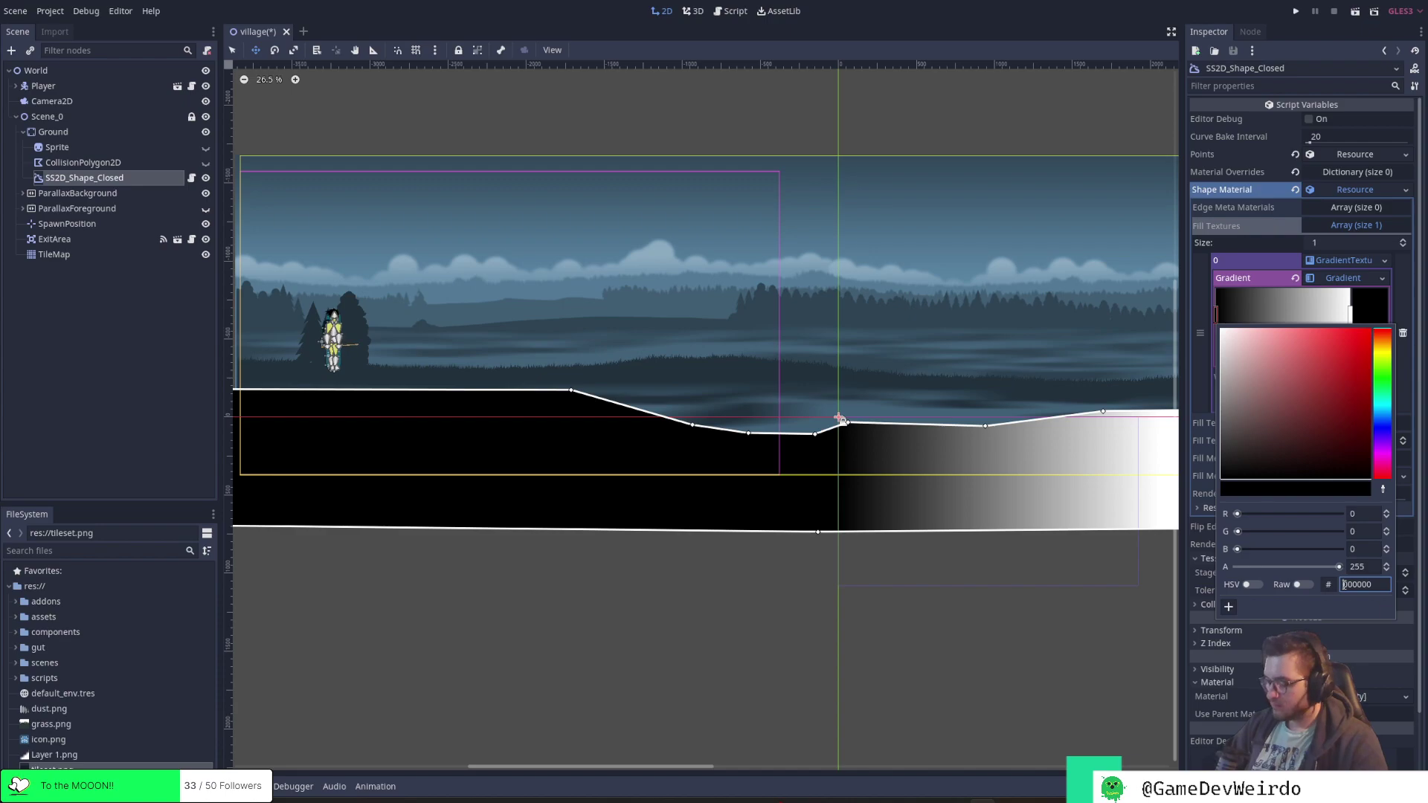
pyautogui.hotkey('ctrl', 'a')
pyautogui.hotkey('ctrl', 'v')
pyautogui.press('Return')
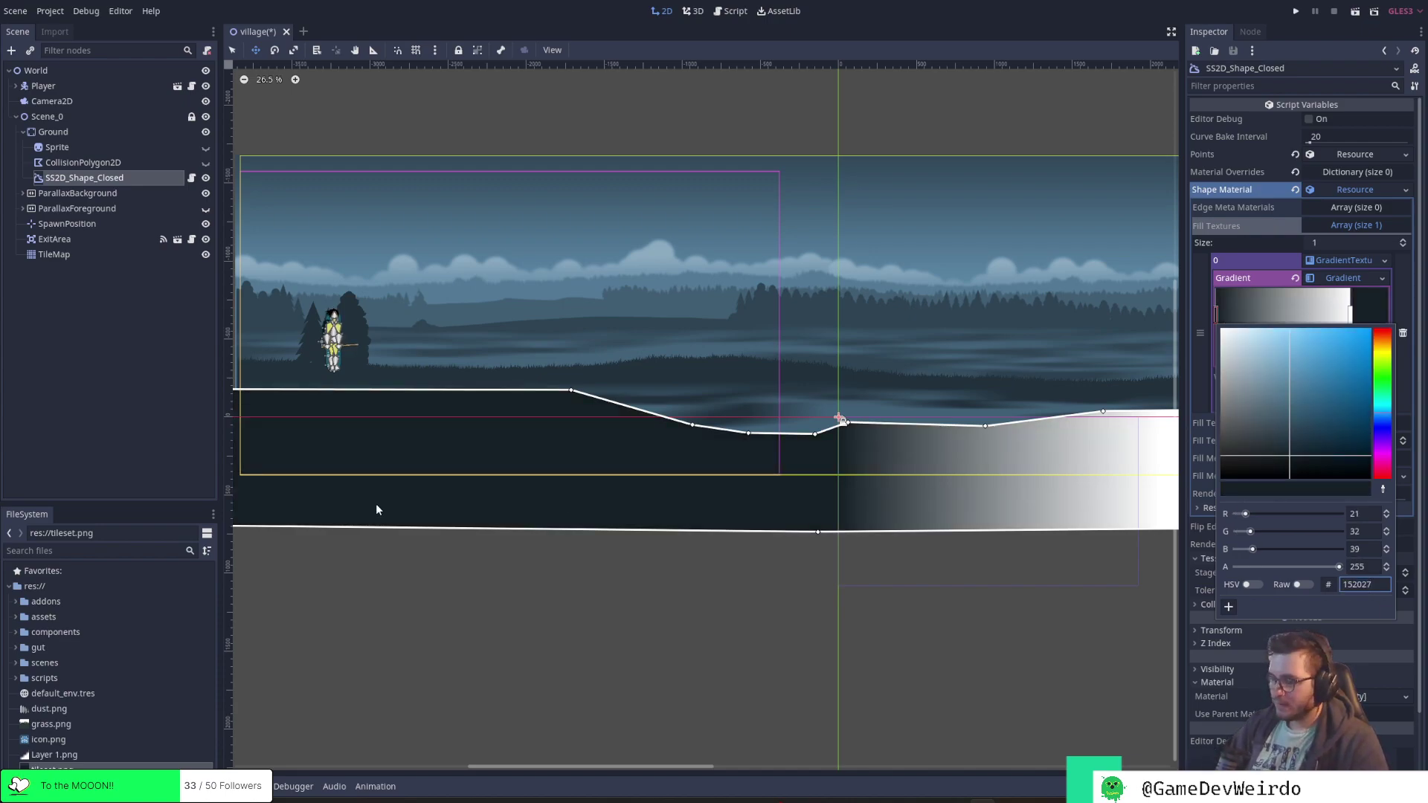
# Sample the lighter blue 21313d from the scene artwork in Photoshop and select its hex value
pyautogui.moveTo(880, 788)
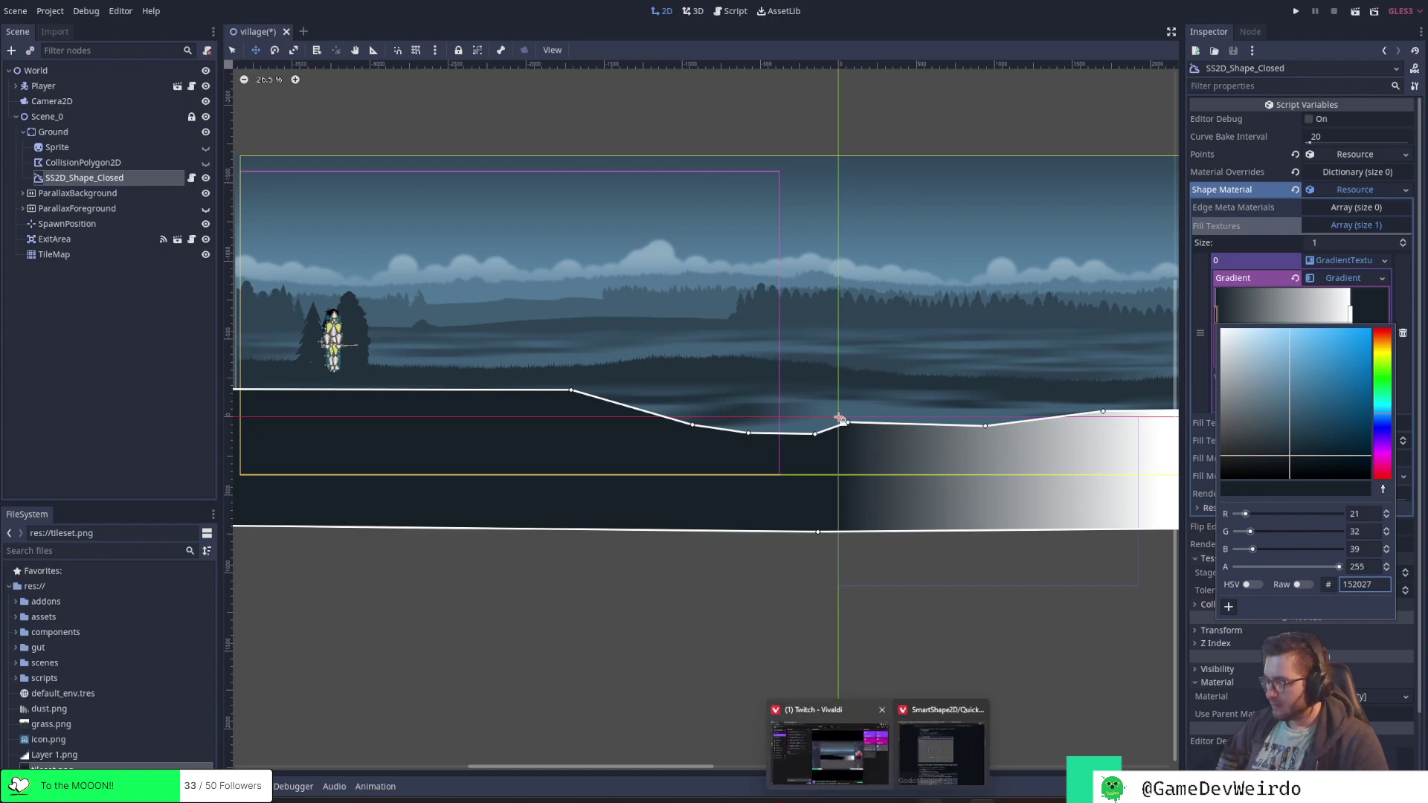
pyautogui.click(845, 762)
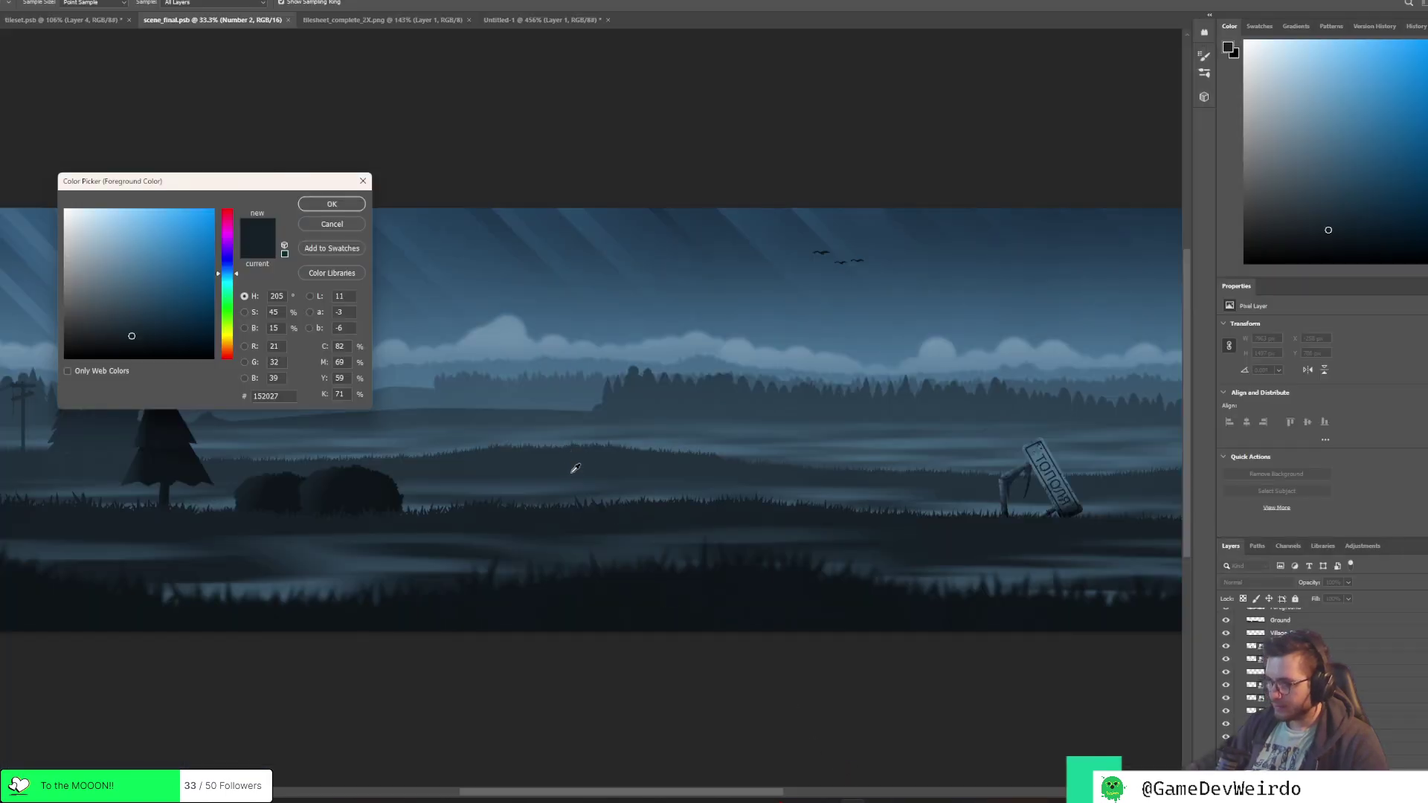
pyautogui.click(558, 454)
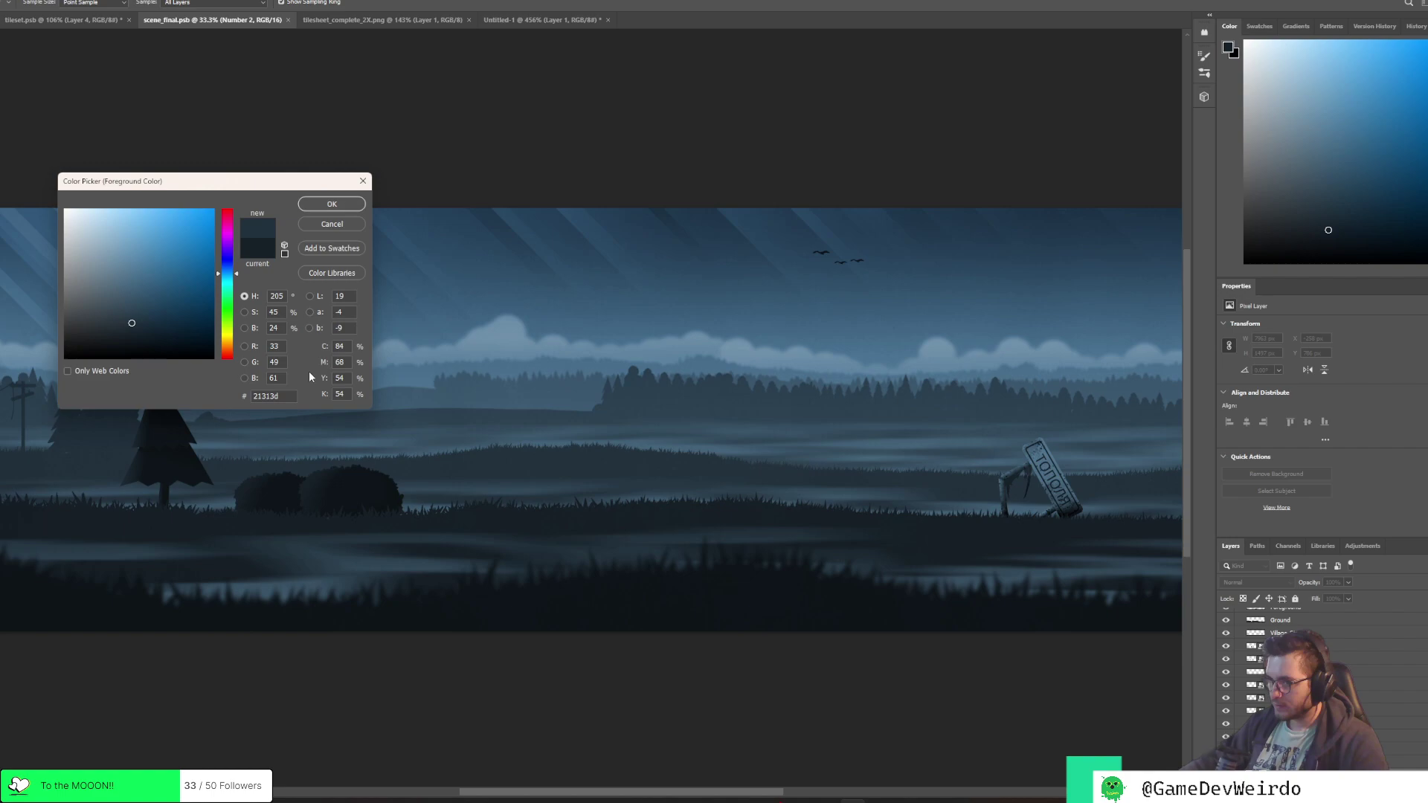
pyautogui.doubleClick(268, 396)
pyautogui.hotkey('ctrl', 'c')
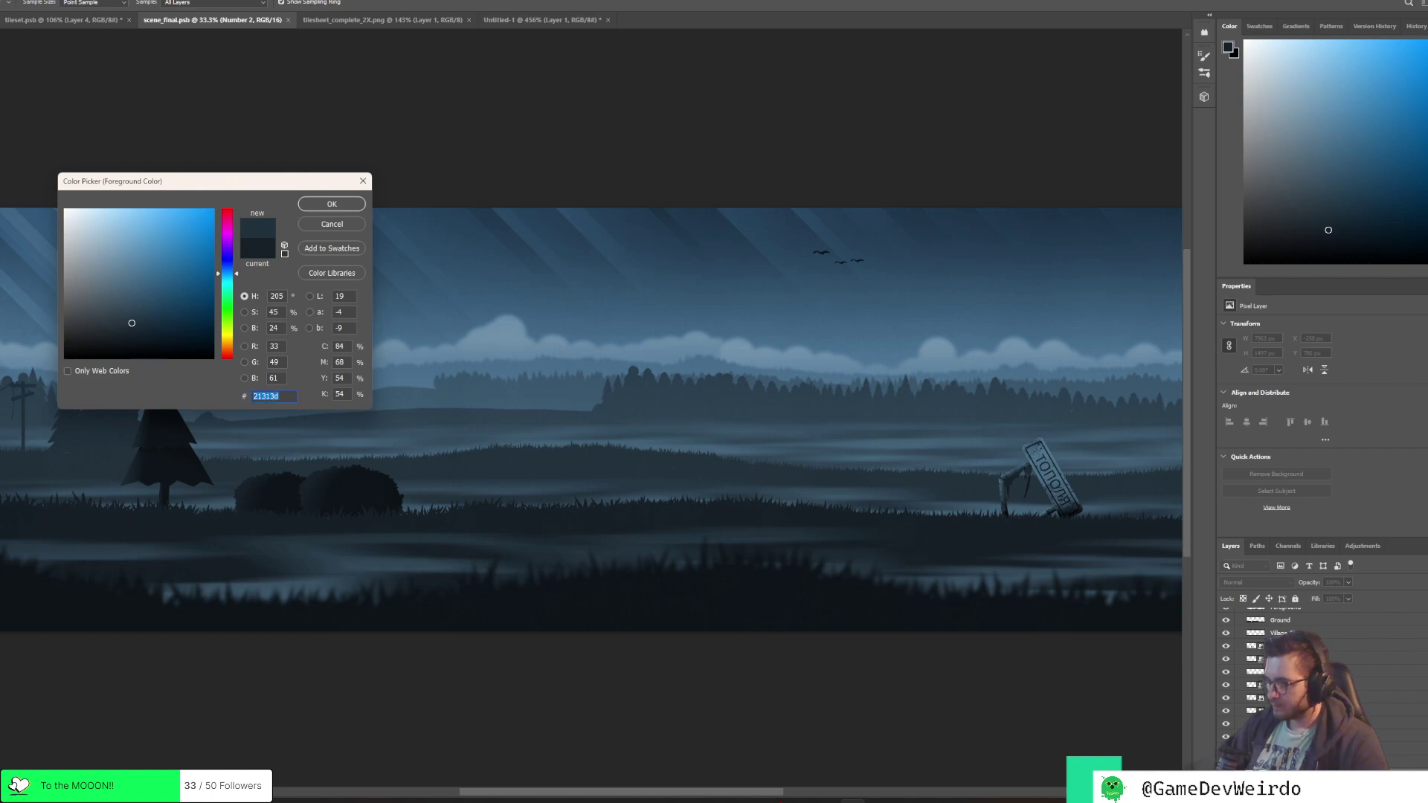
pyautogui.hotkey('alt', 'Tab')
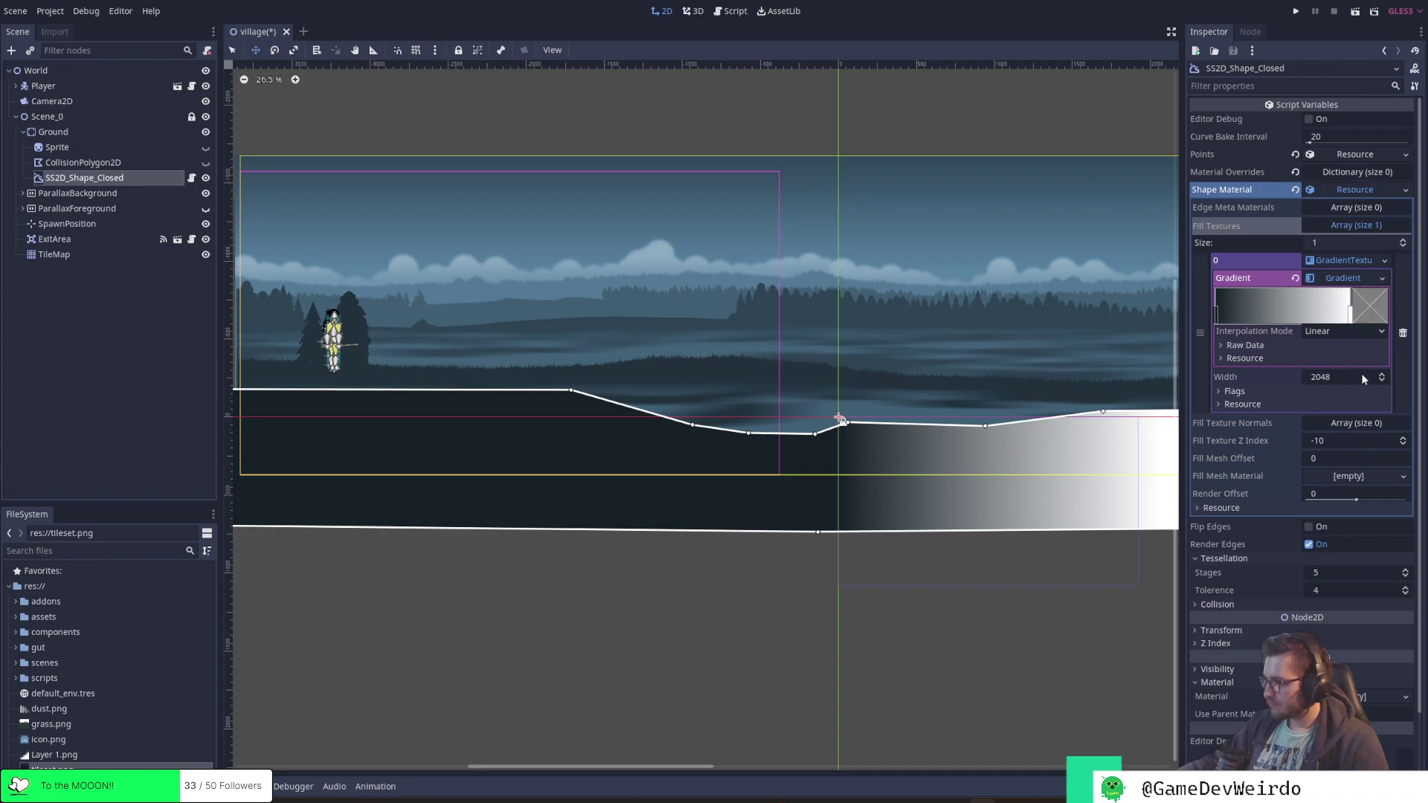
# Change the gradient's white end stop from ffffff to 21313d
pyautogui.doubleClick(1351, 317)
pyautogui.doubleClick(1361, 584)
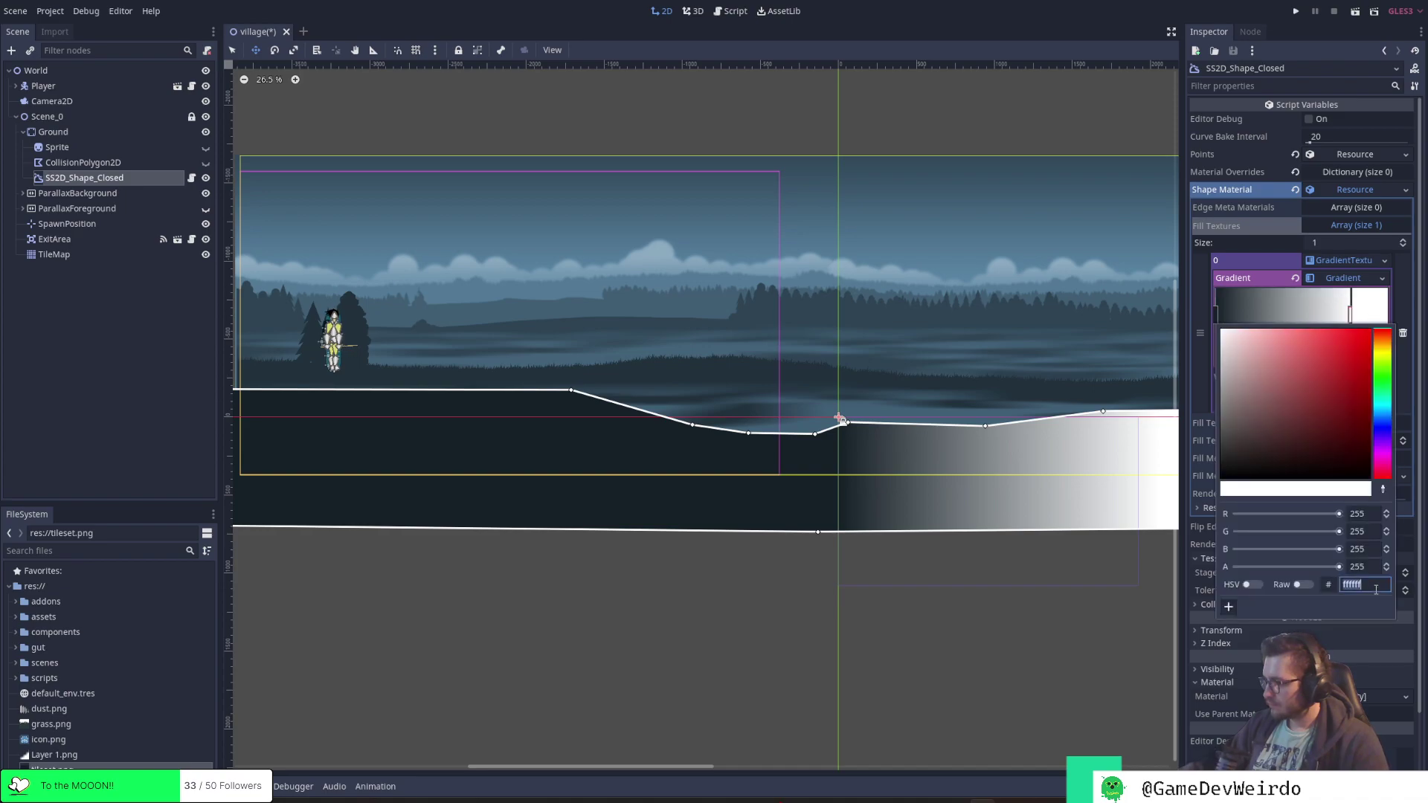
pyautogui.moveTo(1362, 585); pyautogui.dragTo(1336, 585)
pyautogui.hotkey('ctrl', 'v')
pyautogui.press('Return')
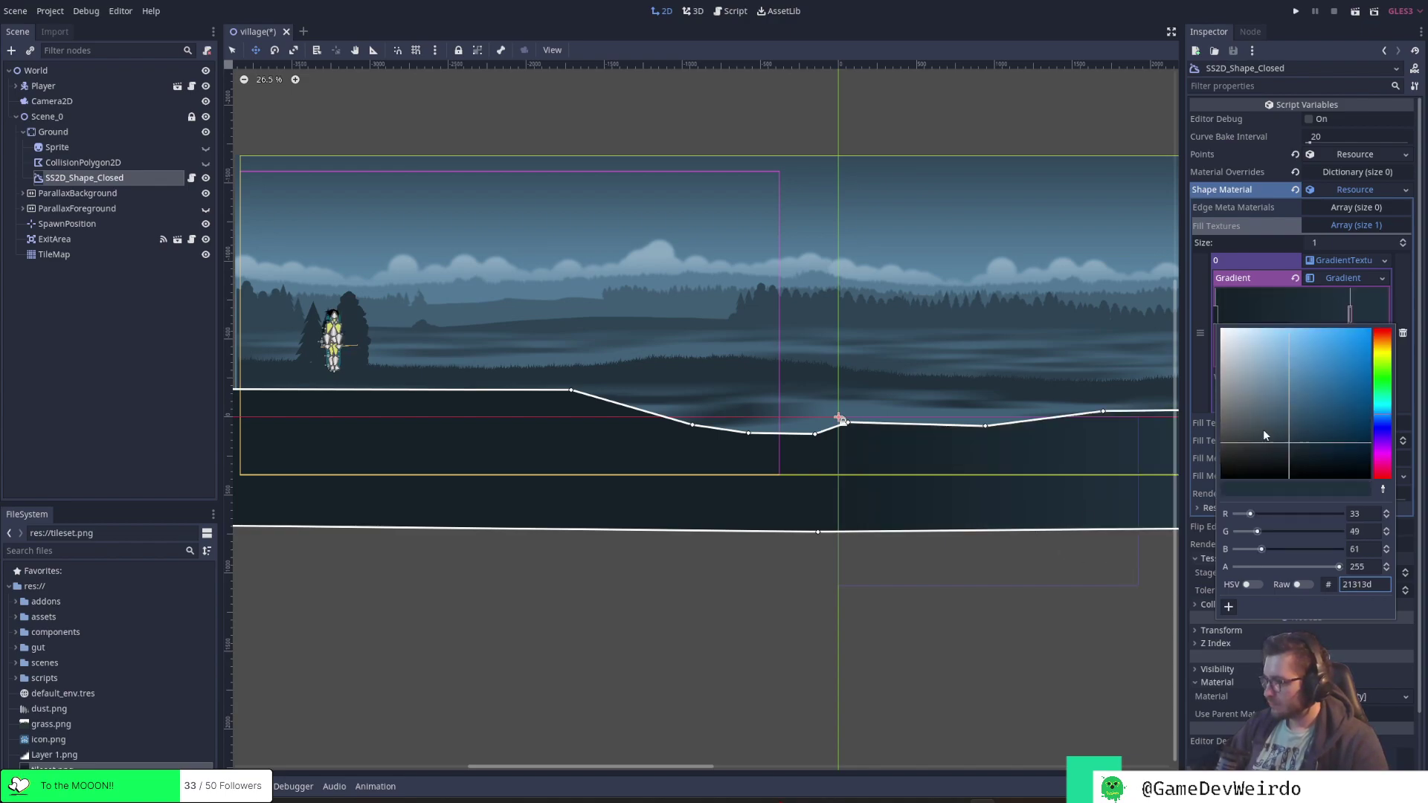
# Expand the gradient's Raw Data, Resource and texture Flags sections to reach the texture Width
pyautogui.click(1367, 314)
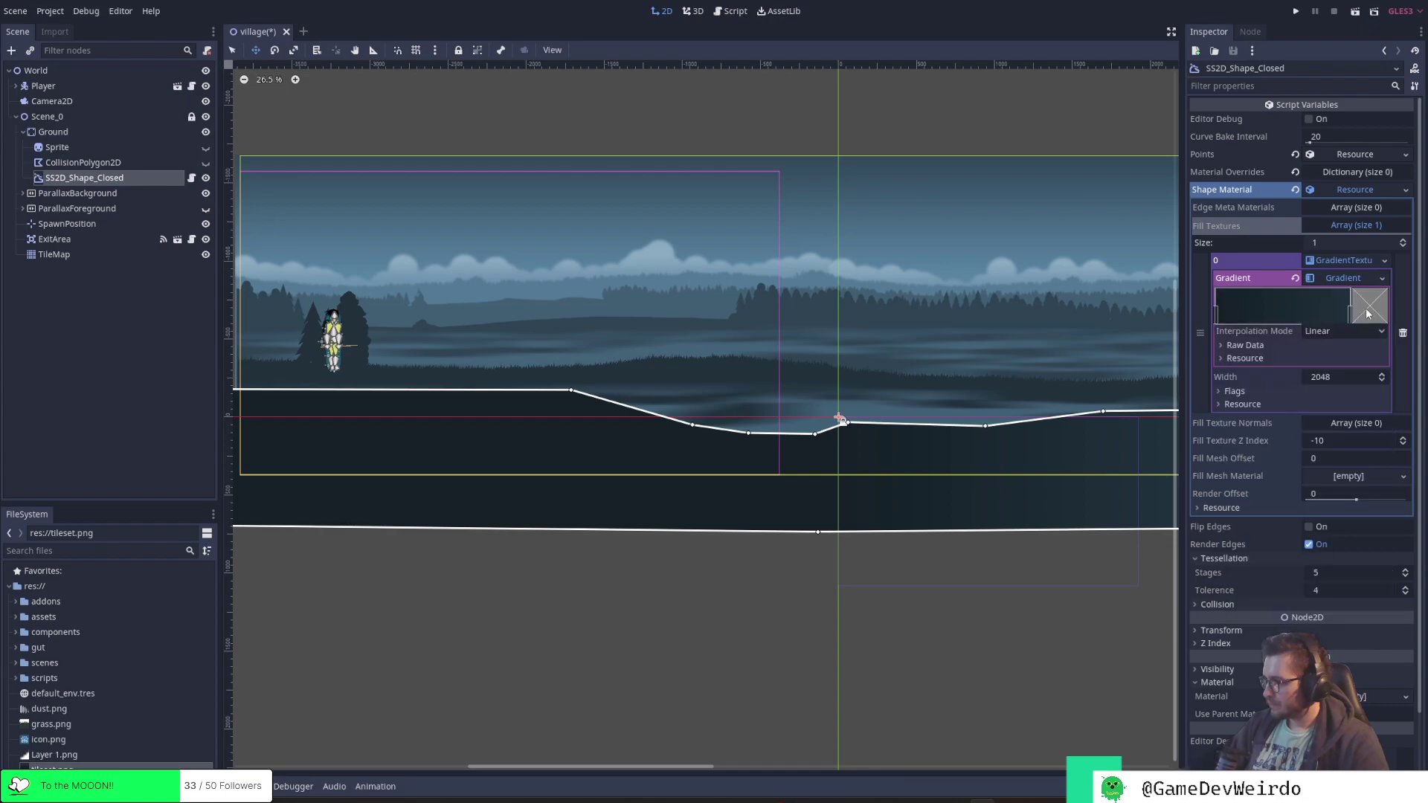
pyautogui.click(1273, 346)
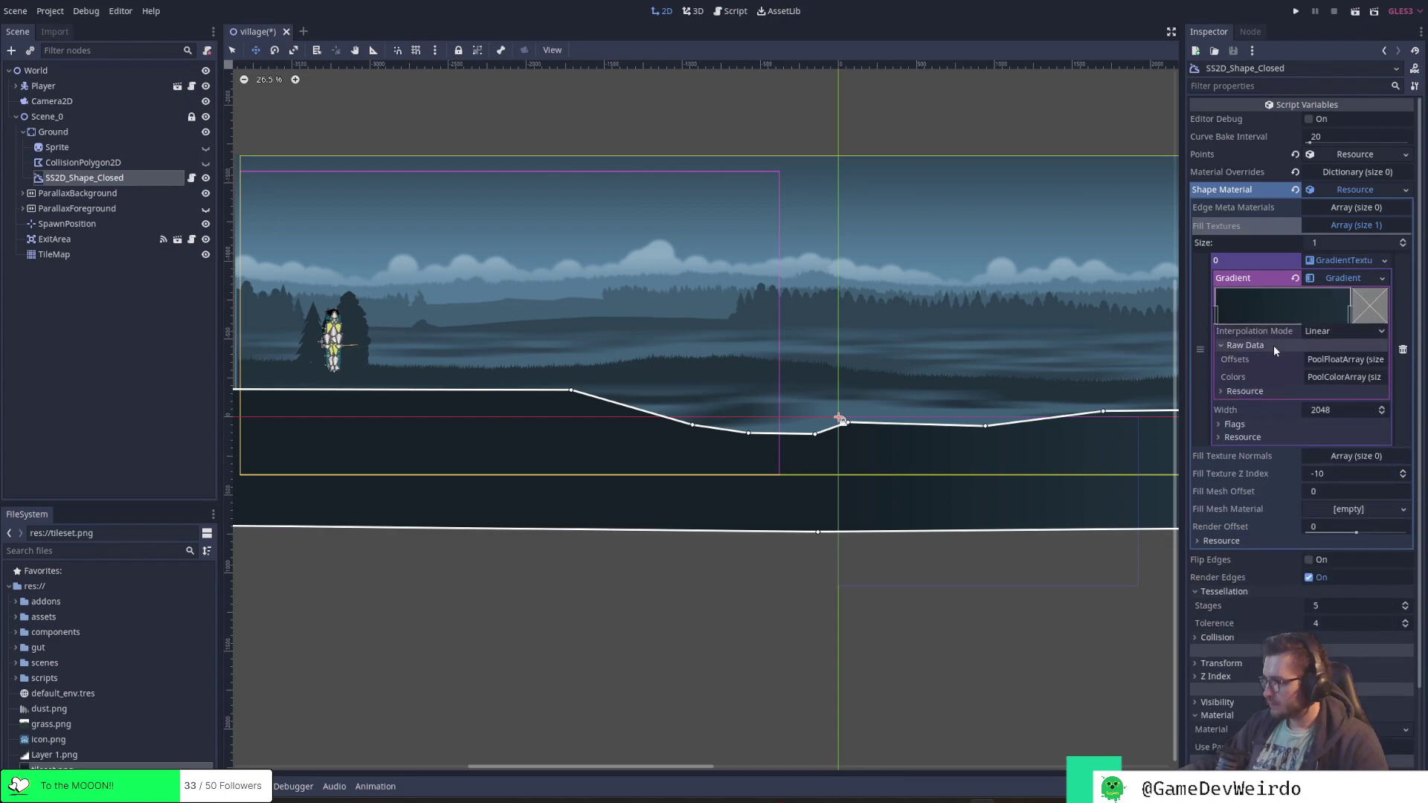
pyautogui.click(1285, 390)
pyautogui.click(1284, 474)
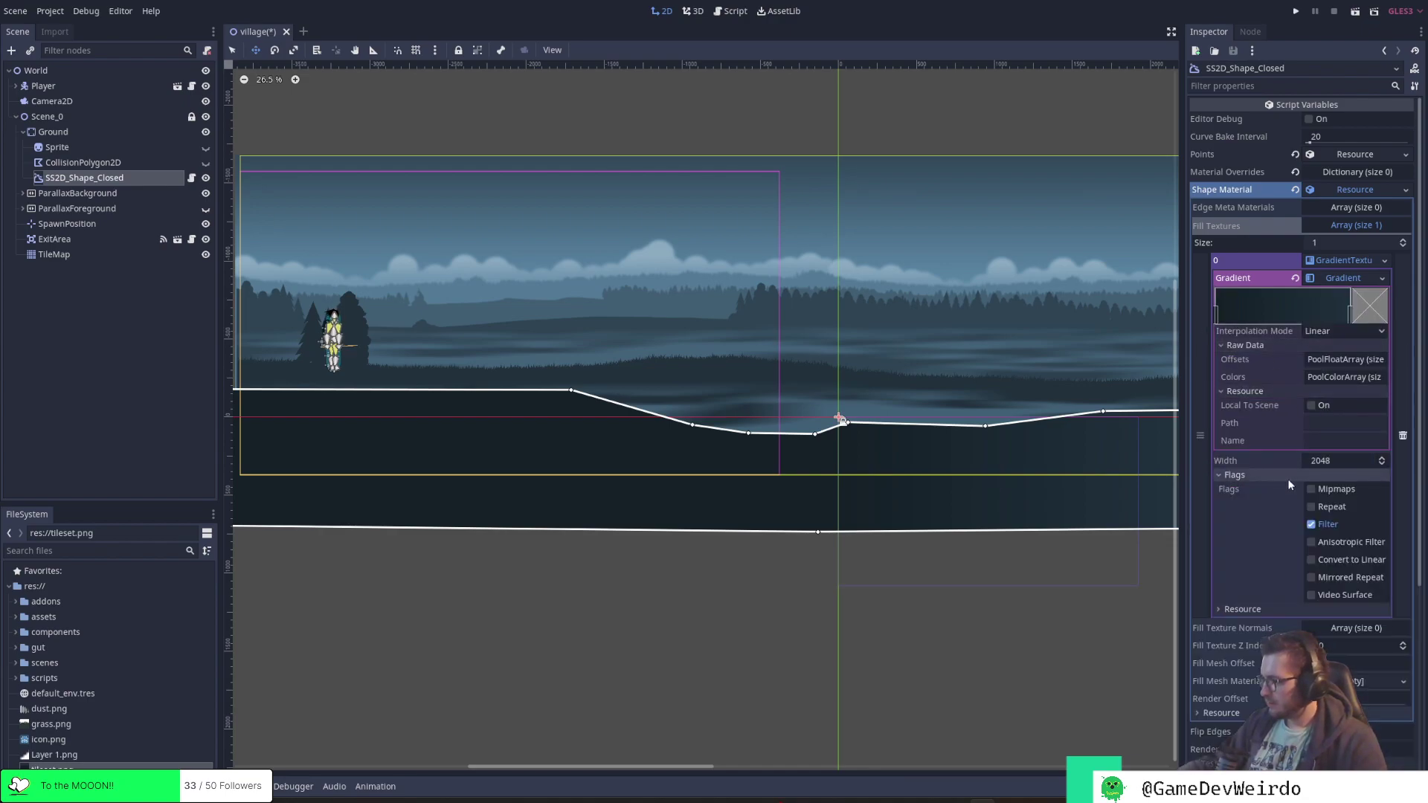
pyautogui.click(1337, 461)
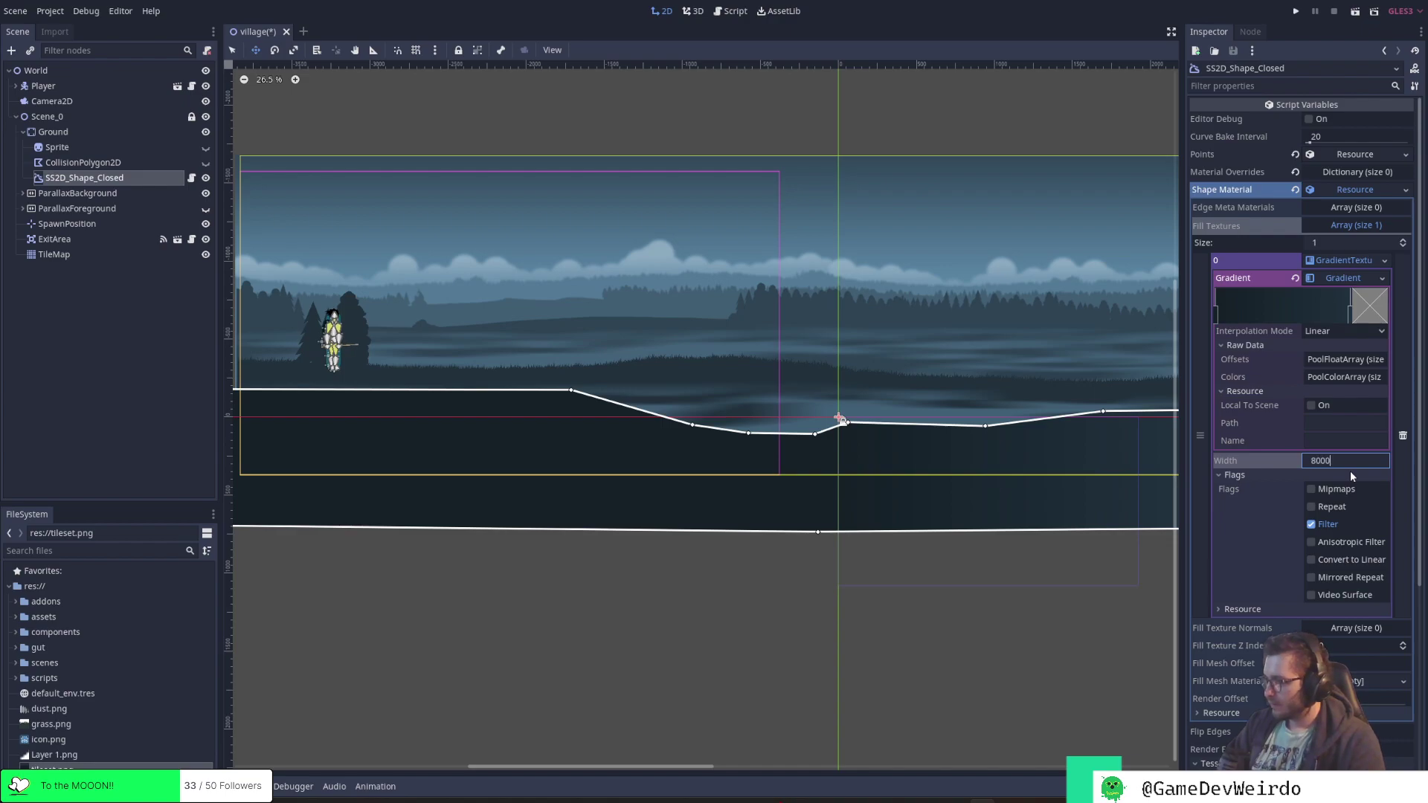
# Set the gradient texture width to 4096 and reveal the gradient's Offsets and Colors values
pyautogui.write('4096')
pyautogui.press('Return')
pyautogui.scroll(-3, 960, 498)
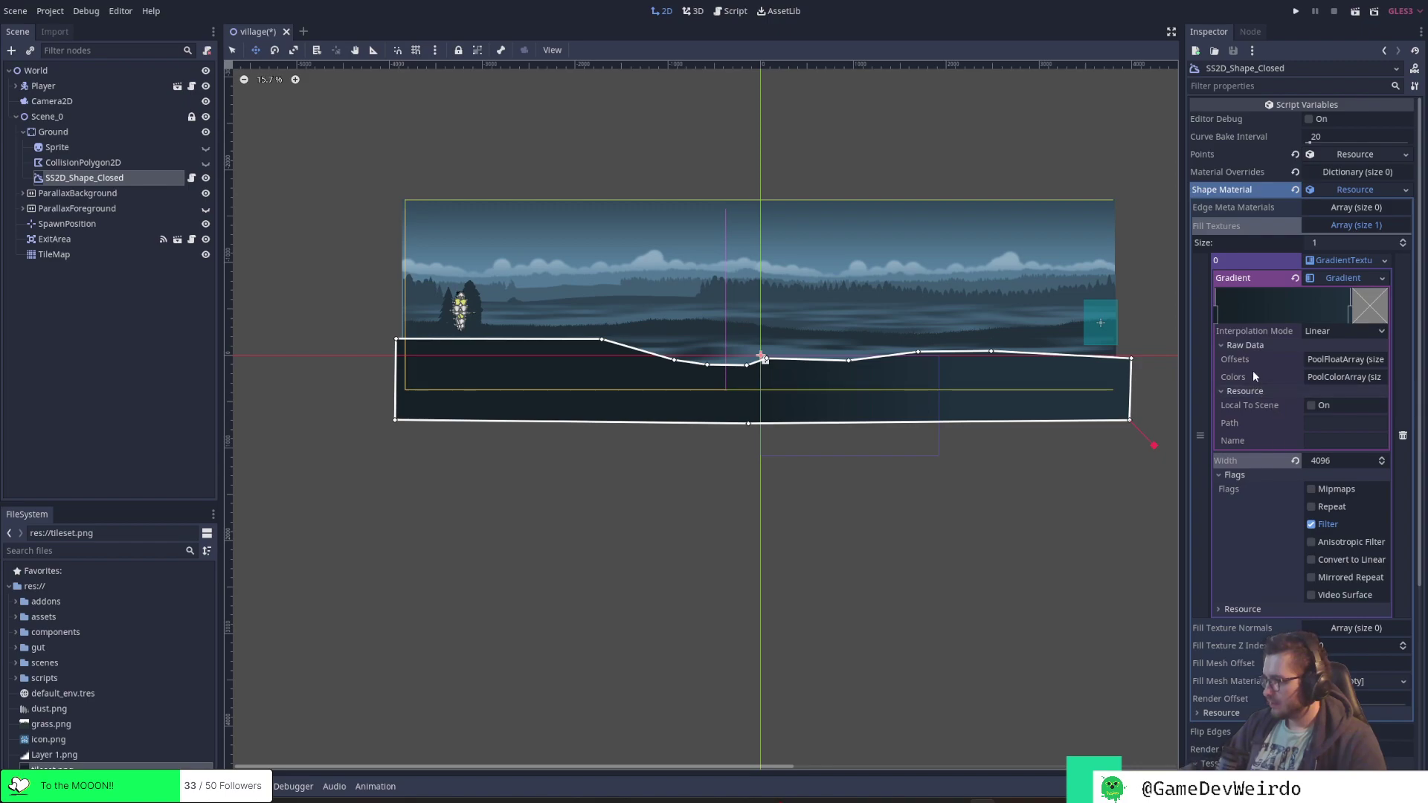
pyautogui.click(1347, 359)
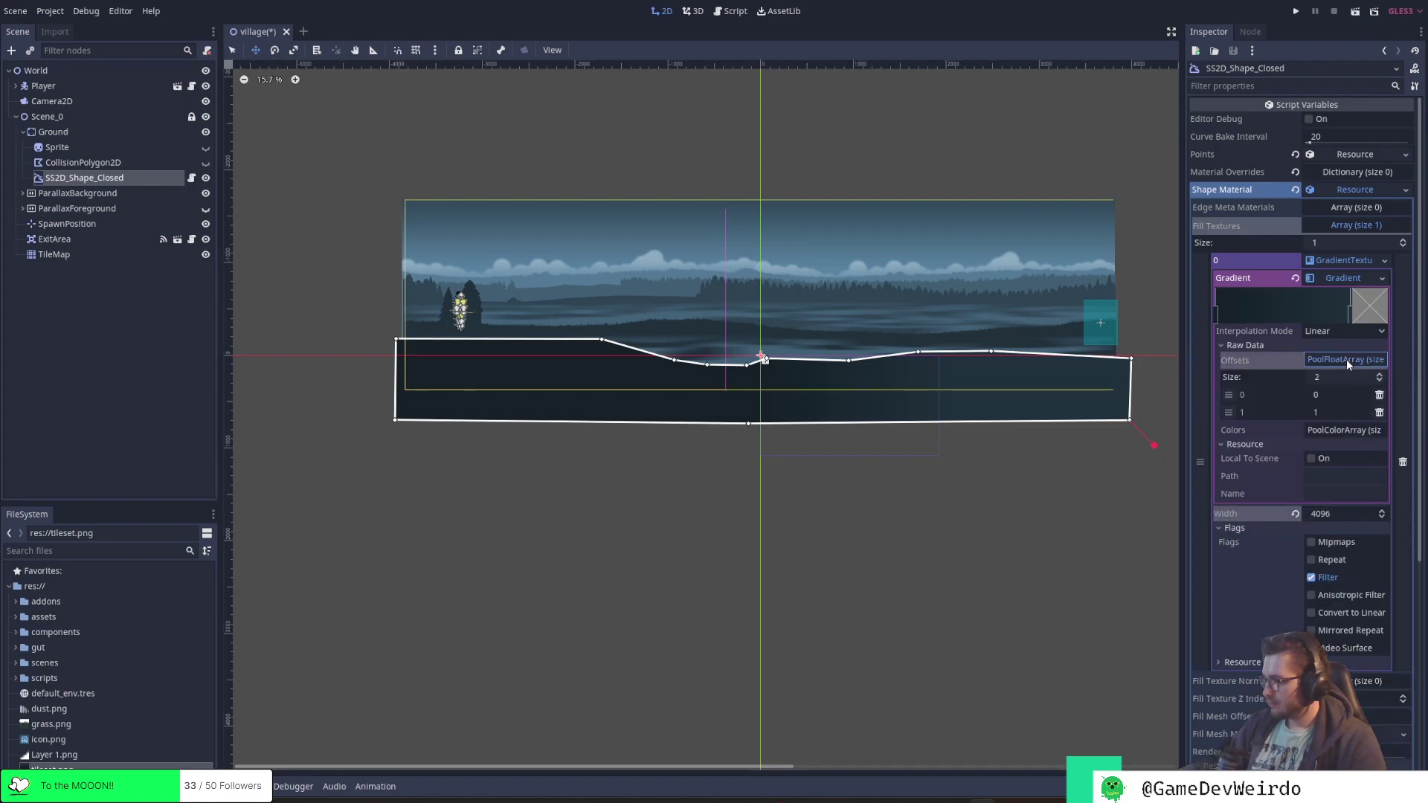
pyautogui.click(1341, 430)
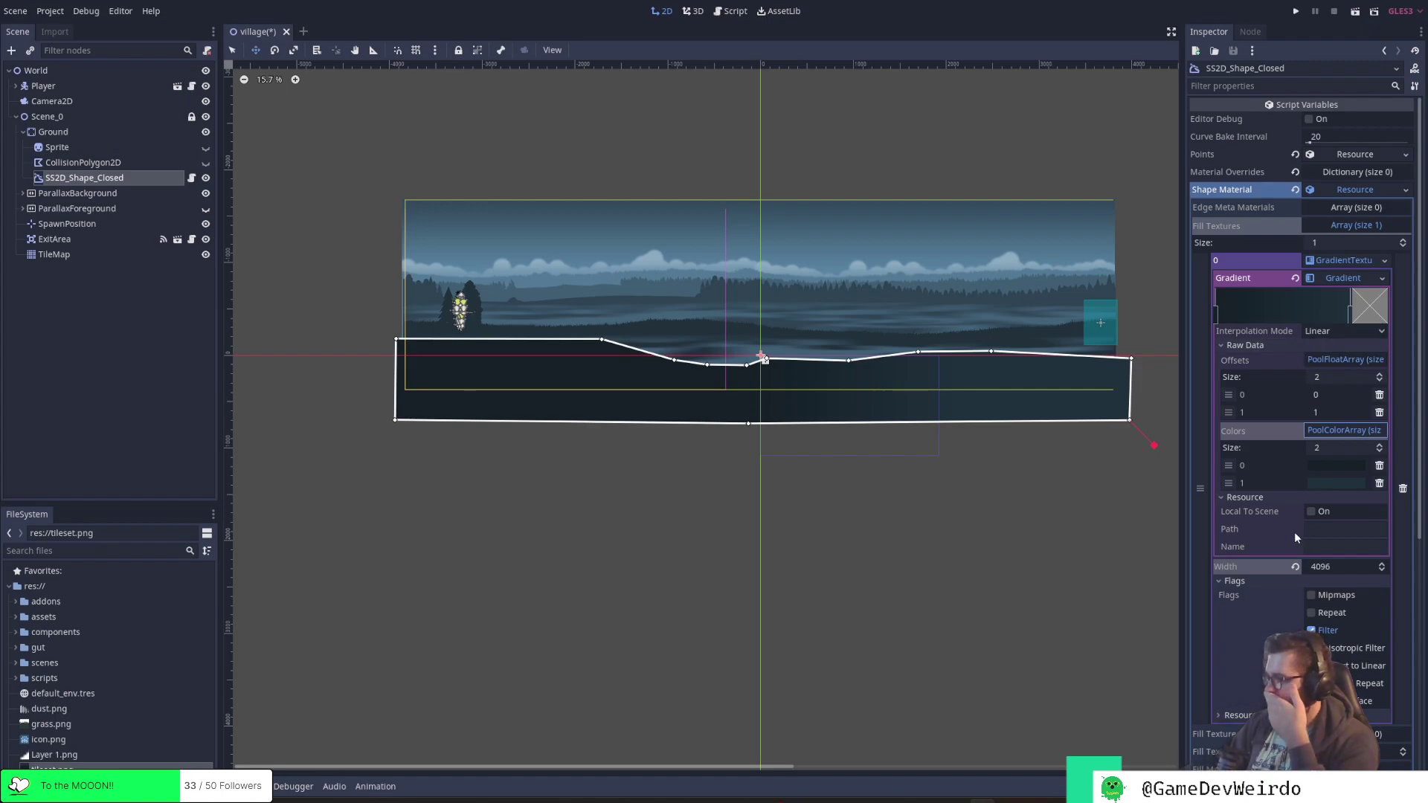
pyautogui.click(1271, 498)
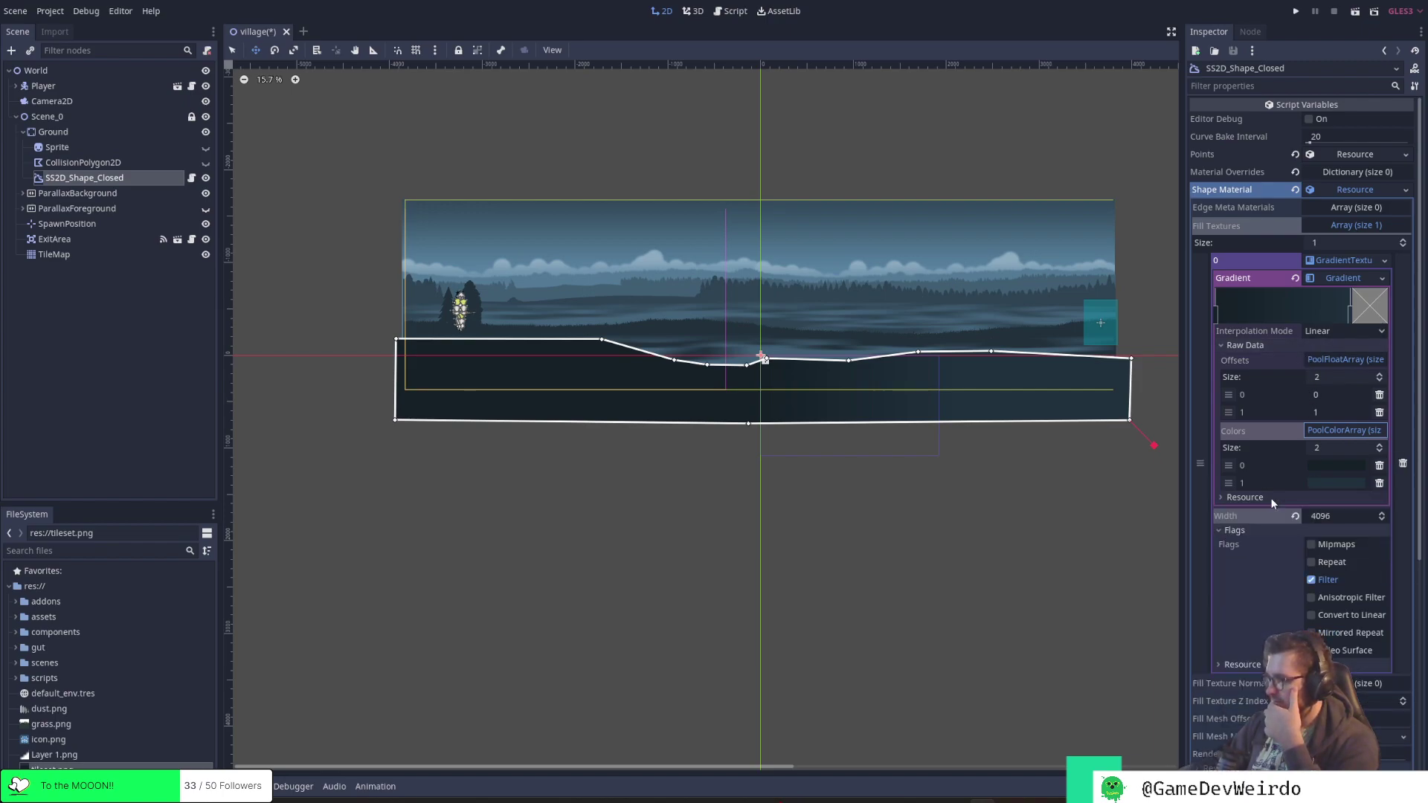
pyautogui.click(1271, 497)
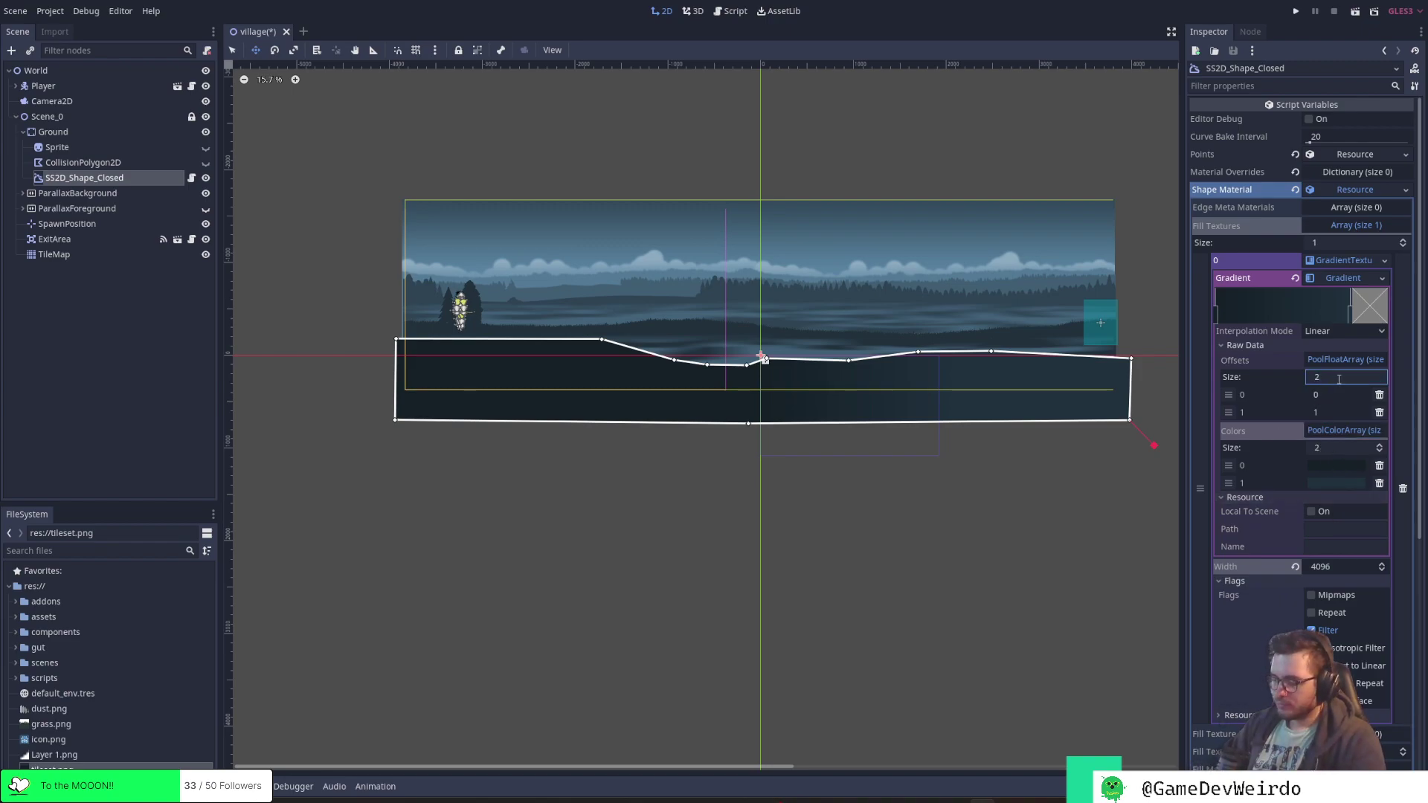
# Shrink the gradient Offsets array to 1 and back to 2, resetting the second offset to 0
pyautogui.write('1')
pyautogui.press('Return')
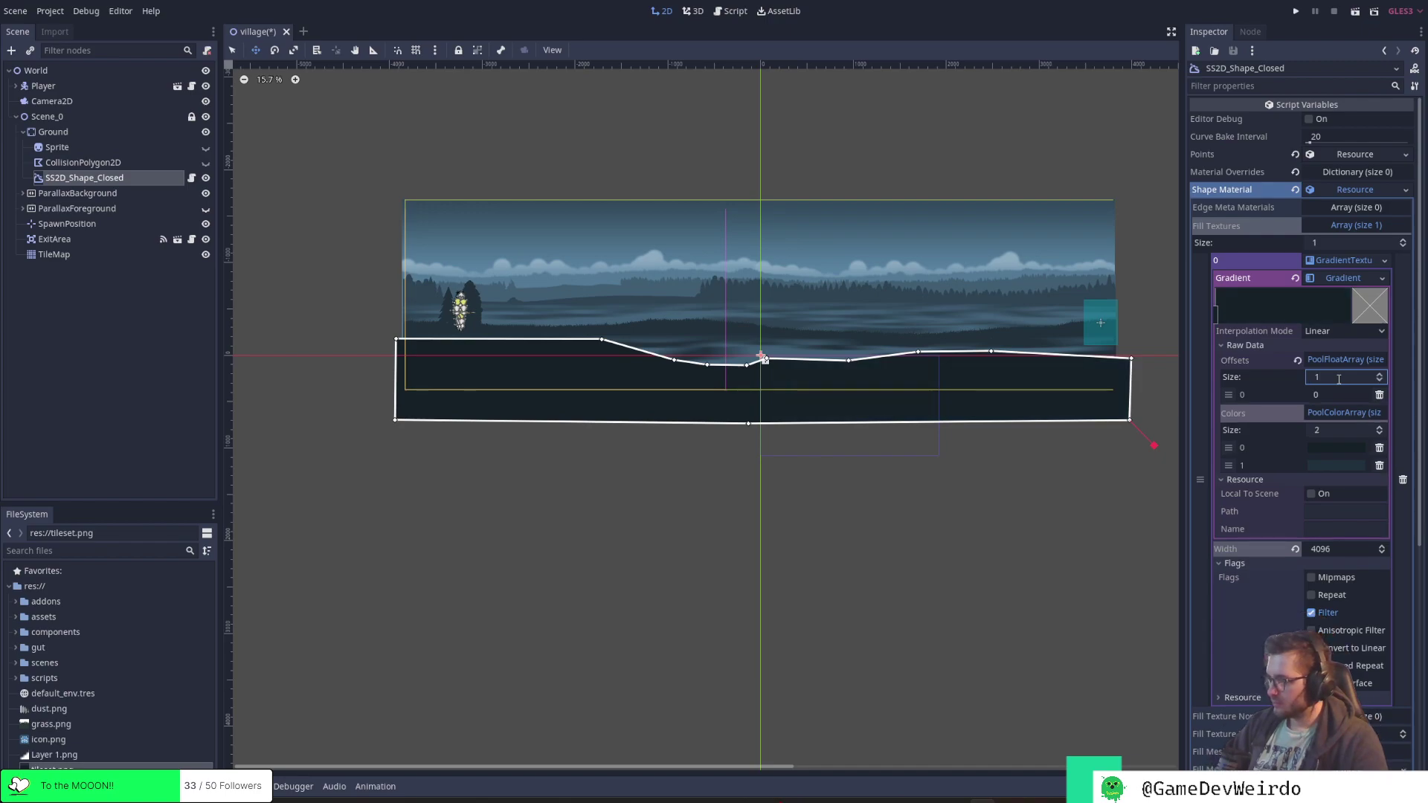
pyautogui.click(1339, 379)
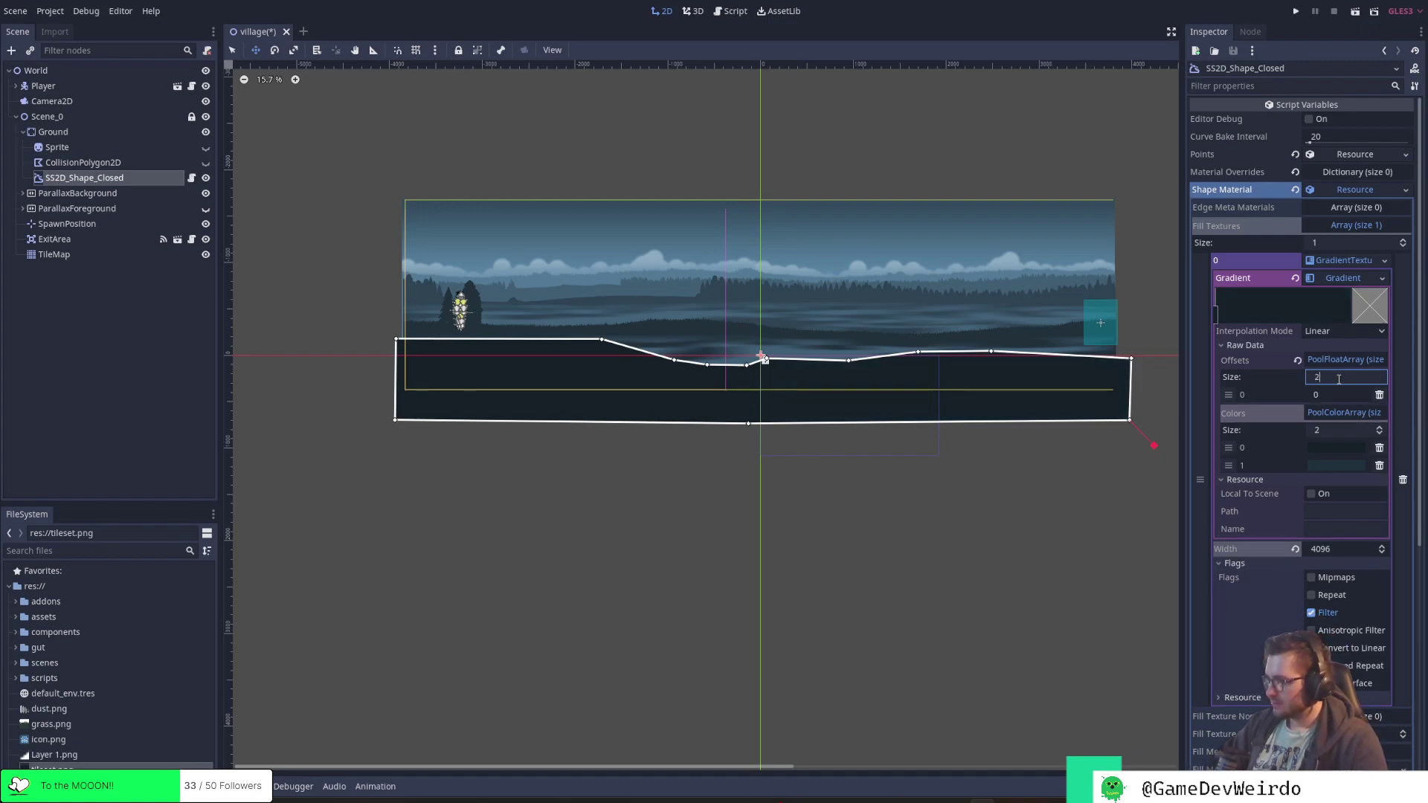
pyautogui.write('2')
pyautogui.press('Return')
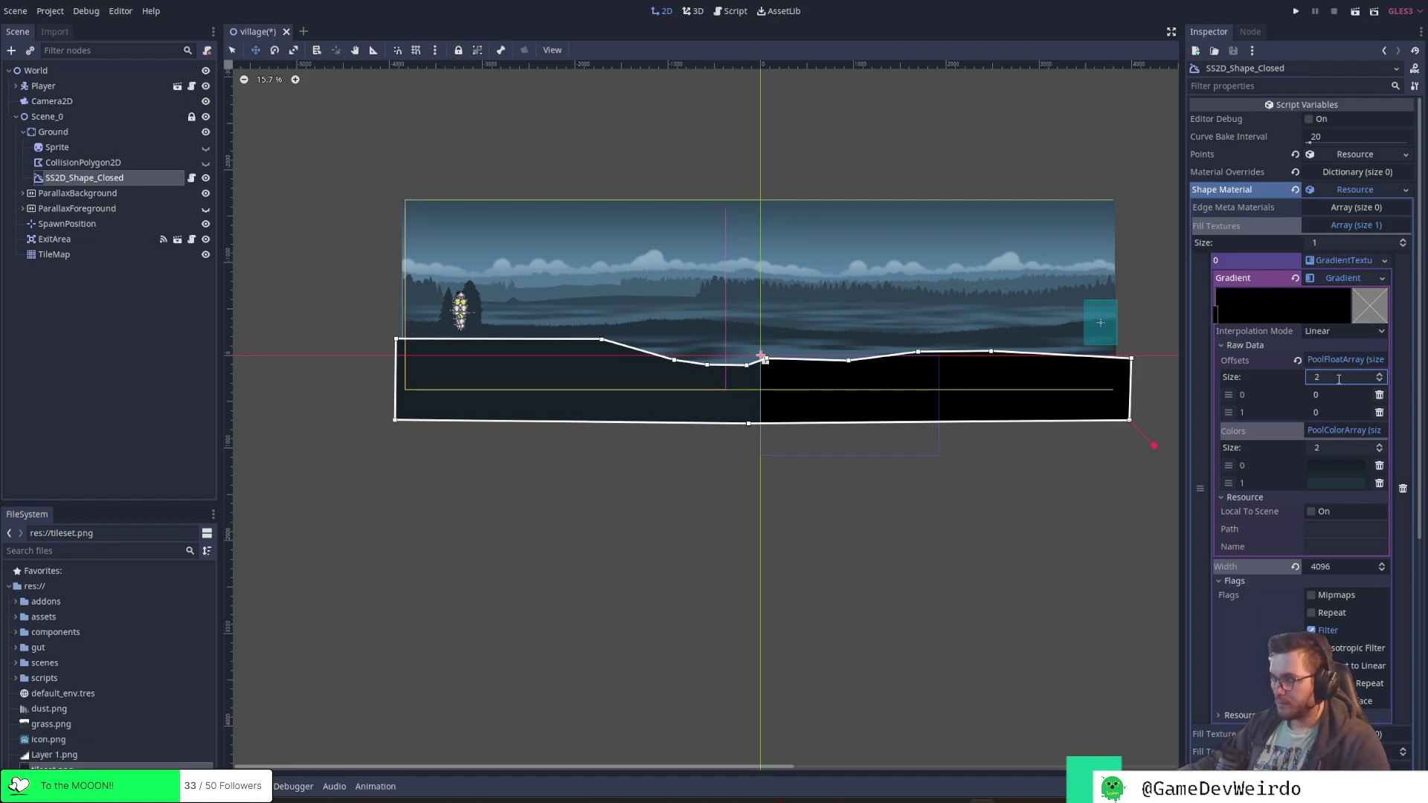
pyautogui.click(120, 12)
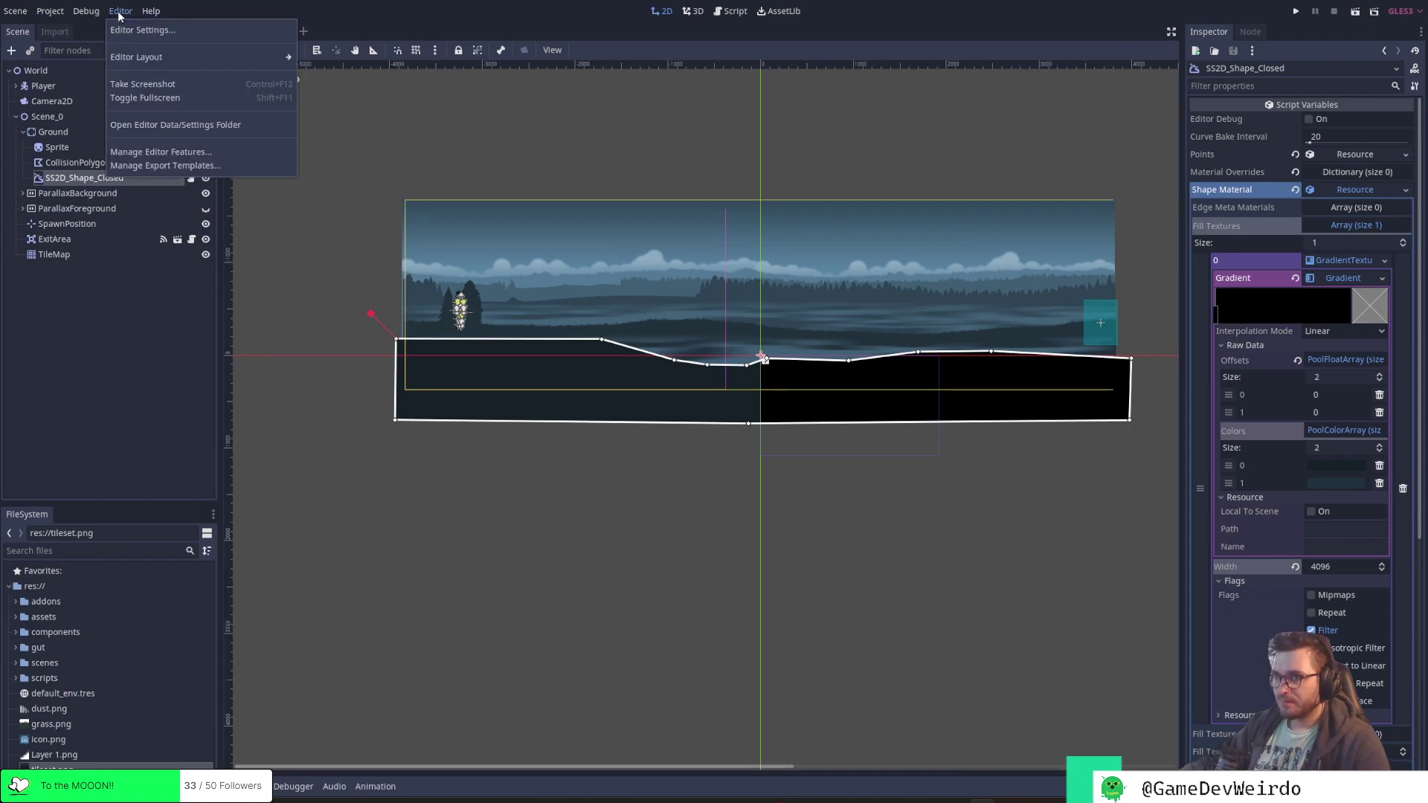
# Undo the edits to restore offsets 0 and 1 and width 2048, then collapse the gradient editor
pyautogui.moveTo(52, 14)
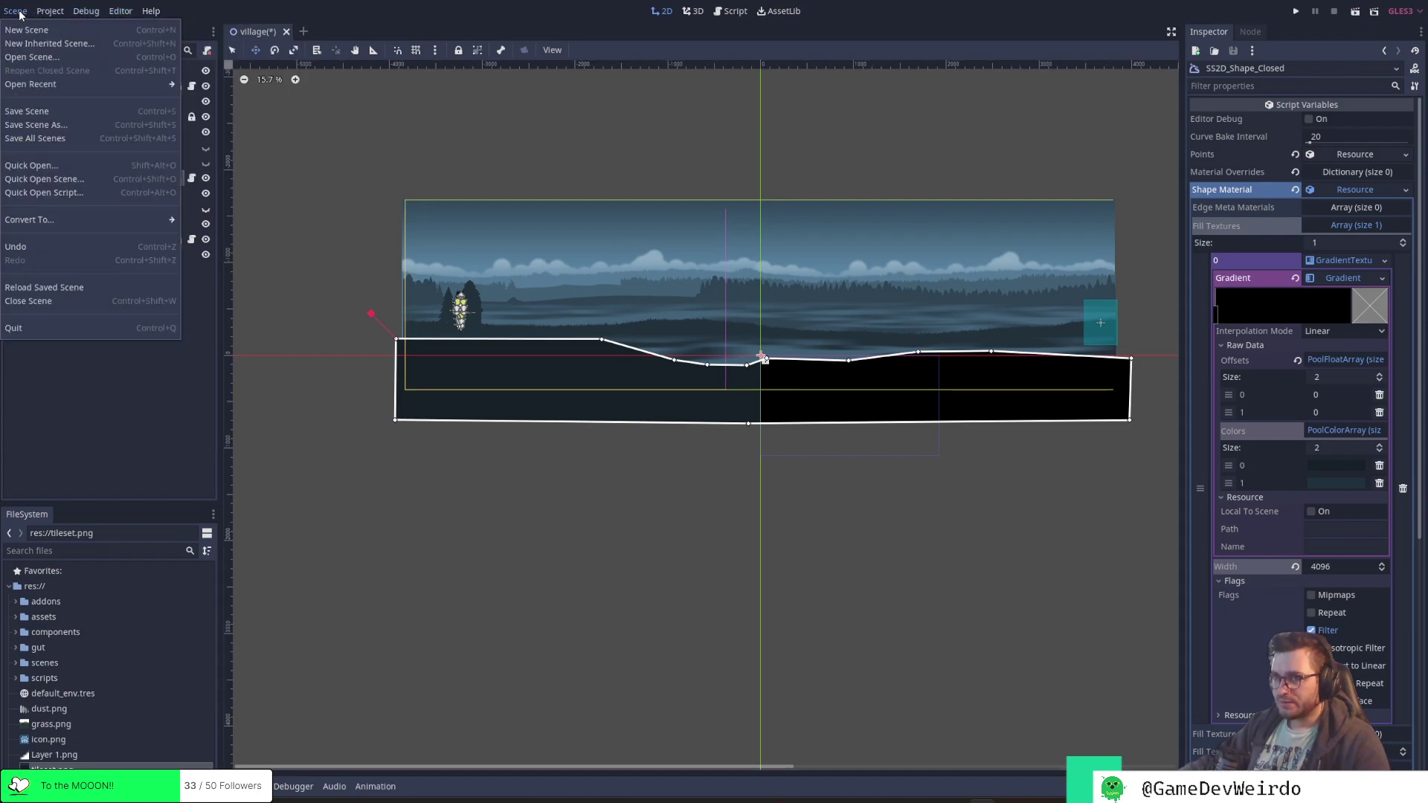
pyautogui.click(61, 247)
pyautogui.click(16, 12)
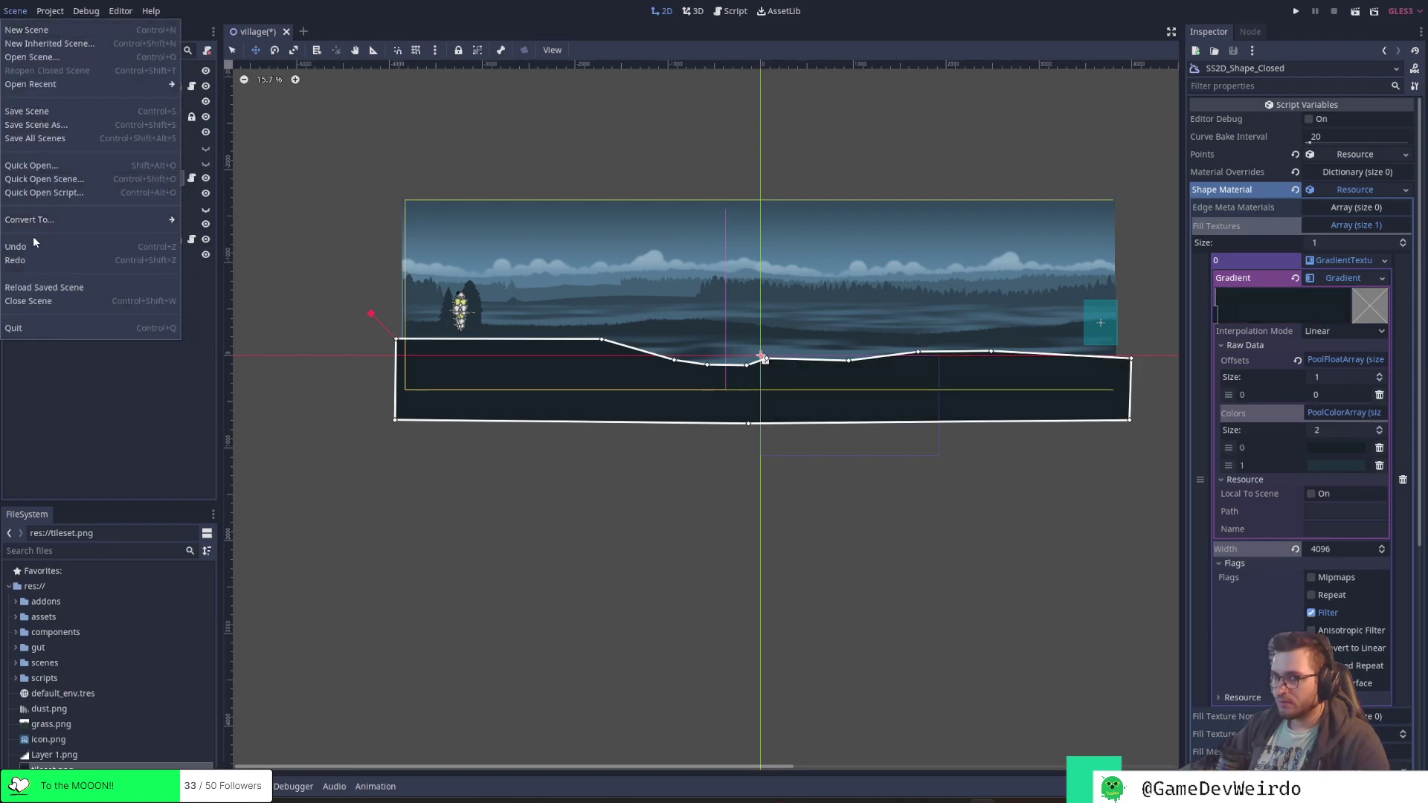
pyautogui.click(37, 258)
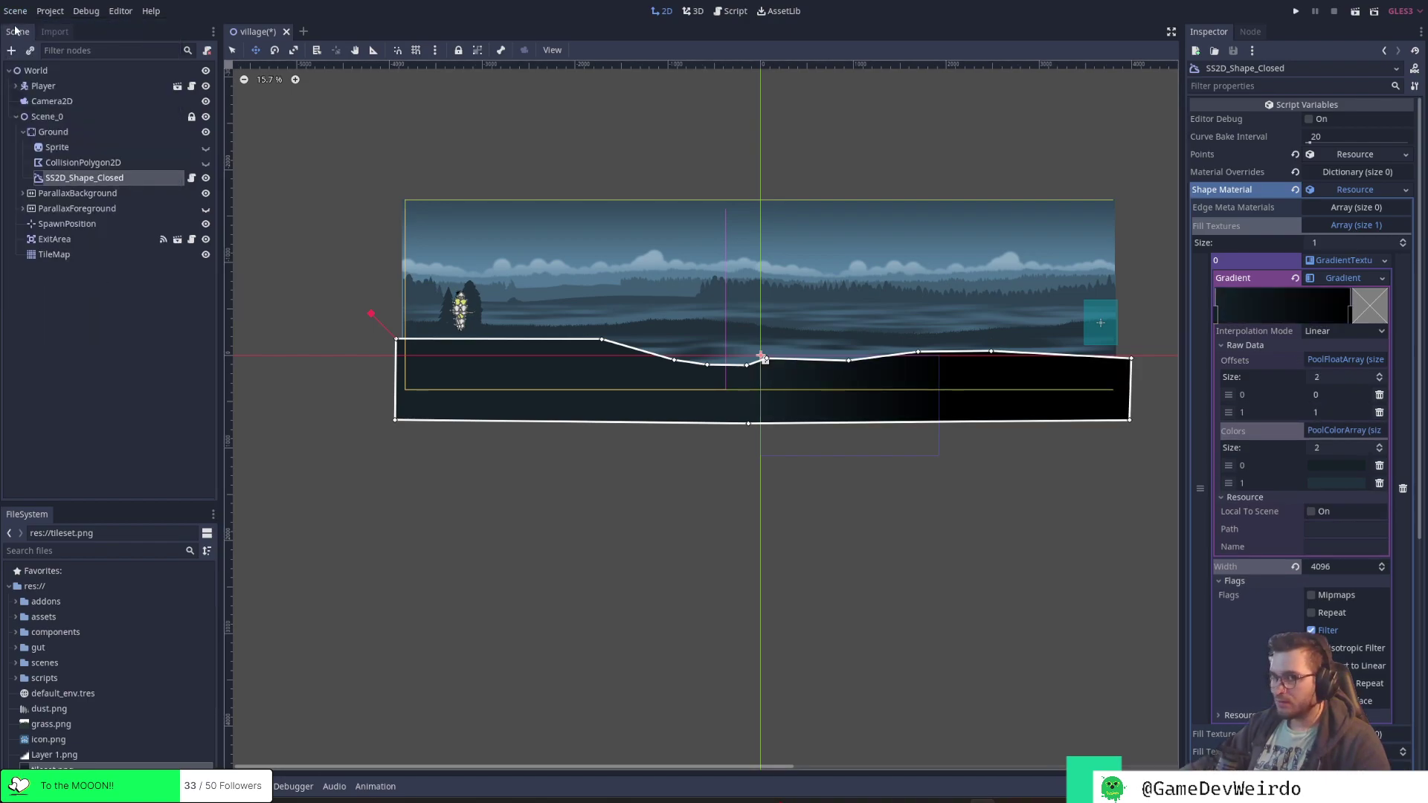
pyautogui.click(16, 11)
pyautogui.click(41, 248)
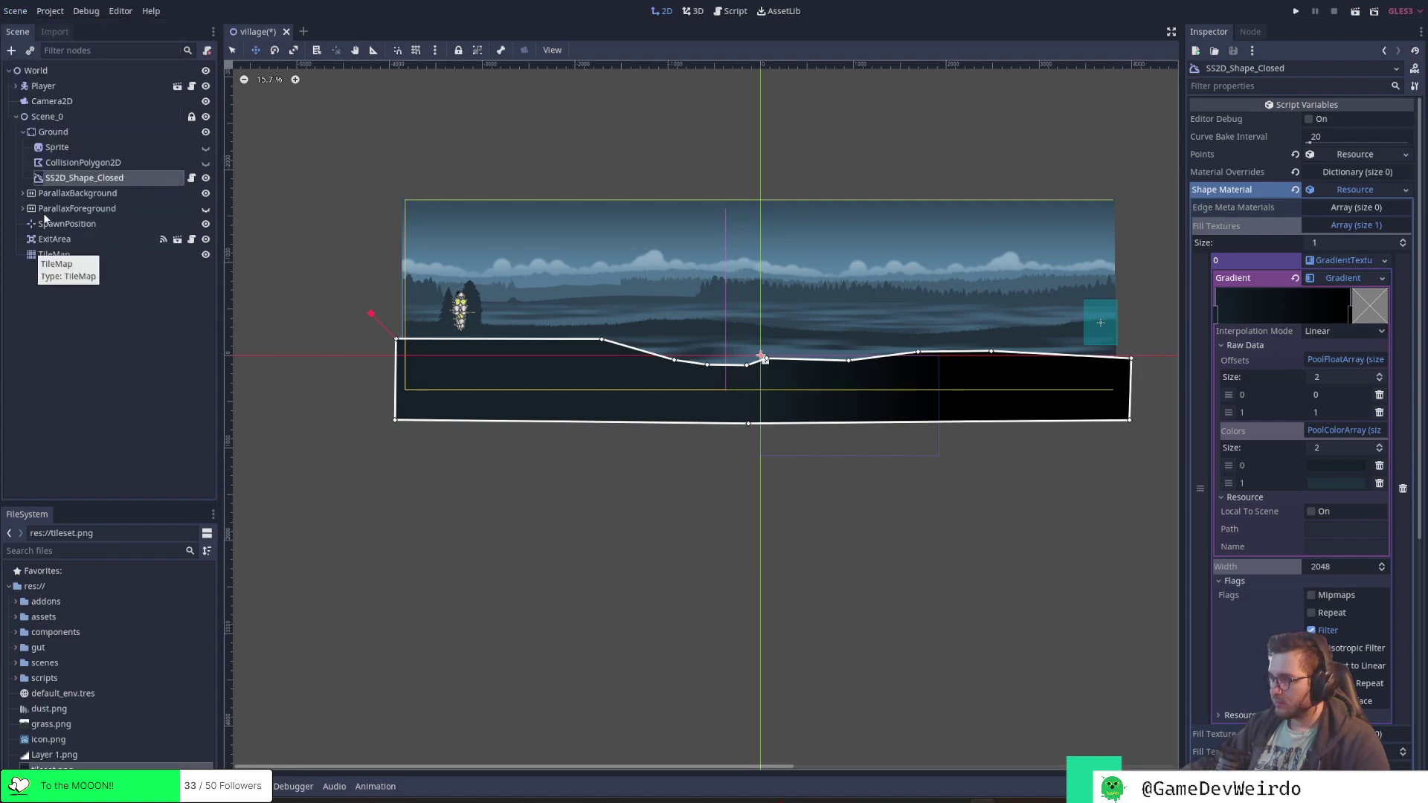
pyautogui.click(16, 11)
pyautogui.click(28, 250)
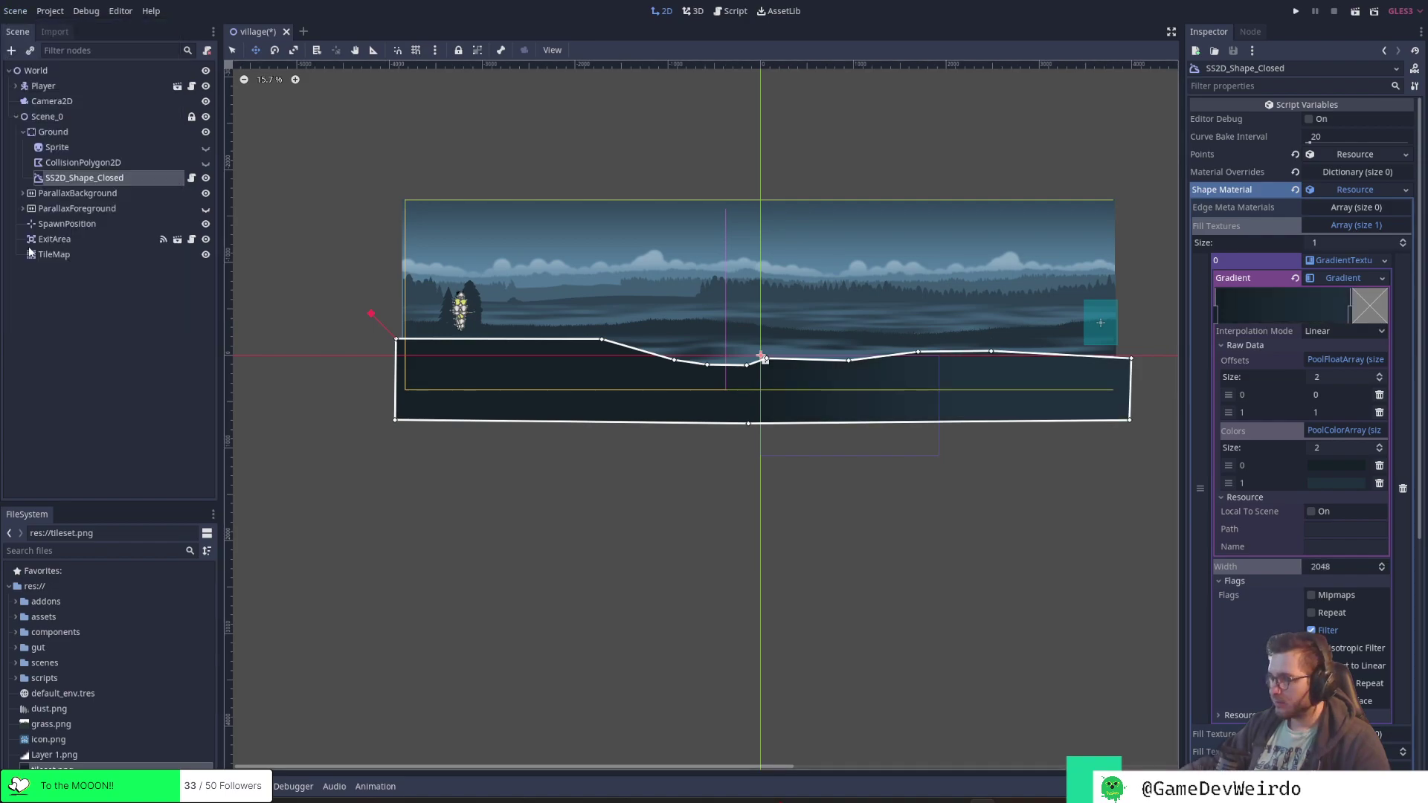
pyautogui.click(1381, 279)
pyautogui.click(1344, 278)
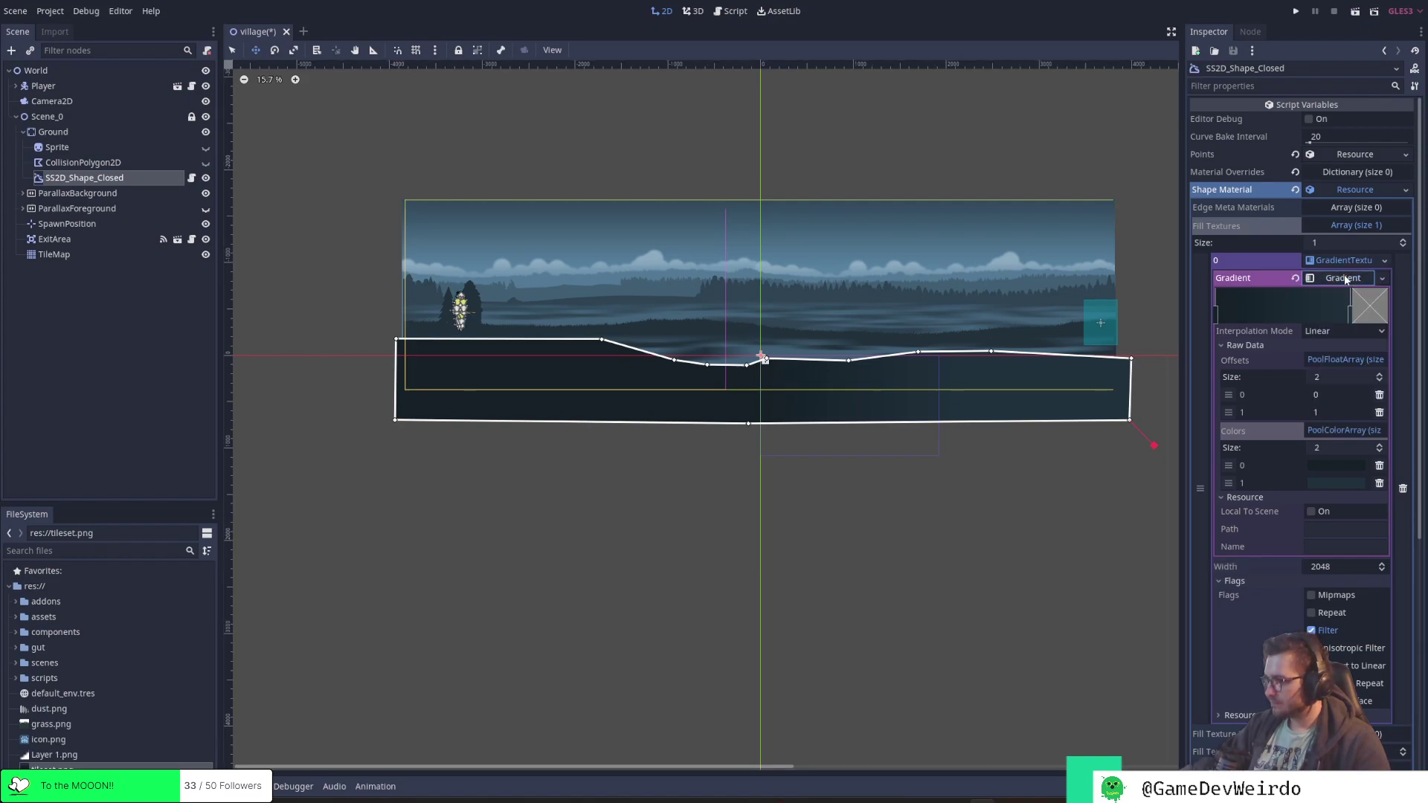
pyautogui.click(1344, 277)
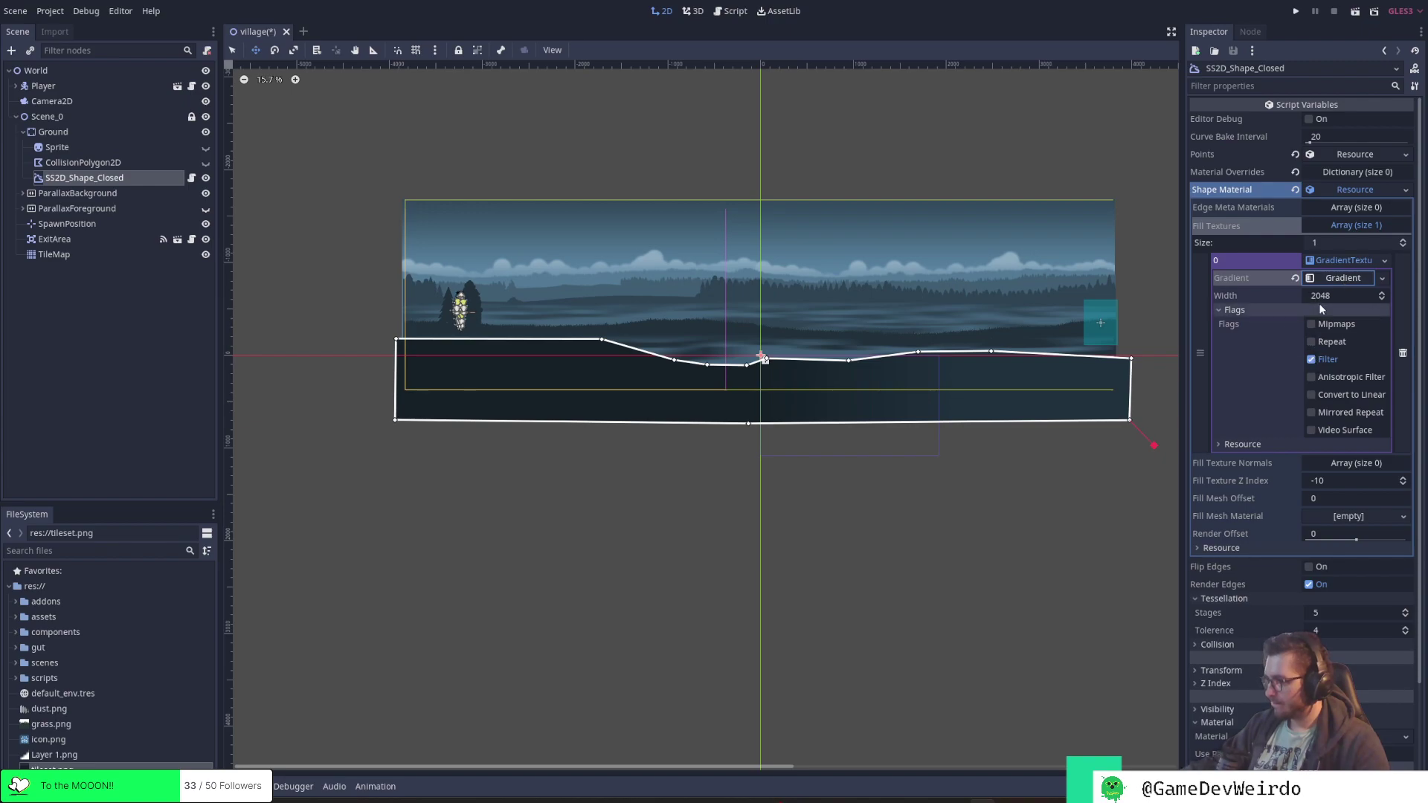
# Inspect the slot 0 gradient texture and collapse its flags, offsets and resource details
pyautogui.click(1350, 261)
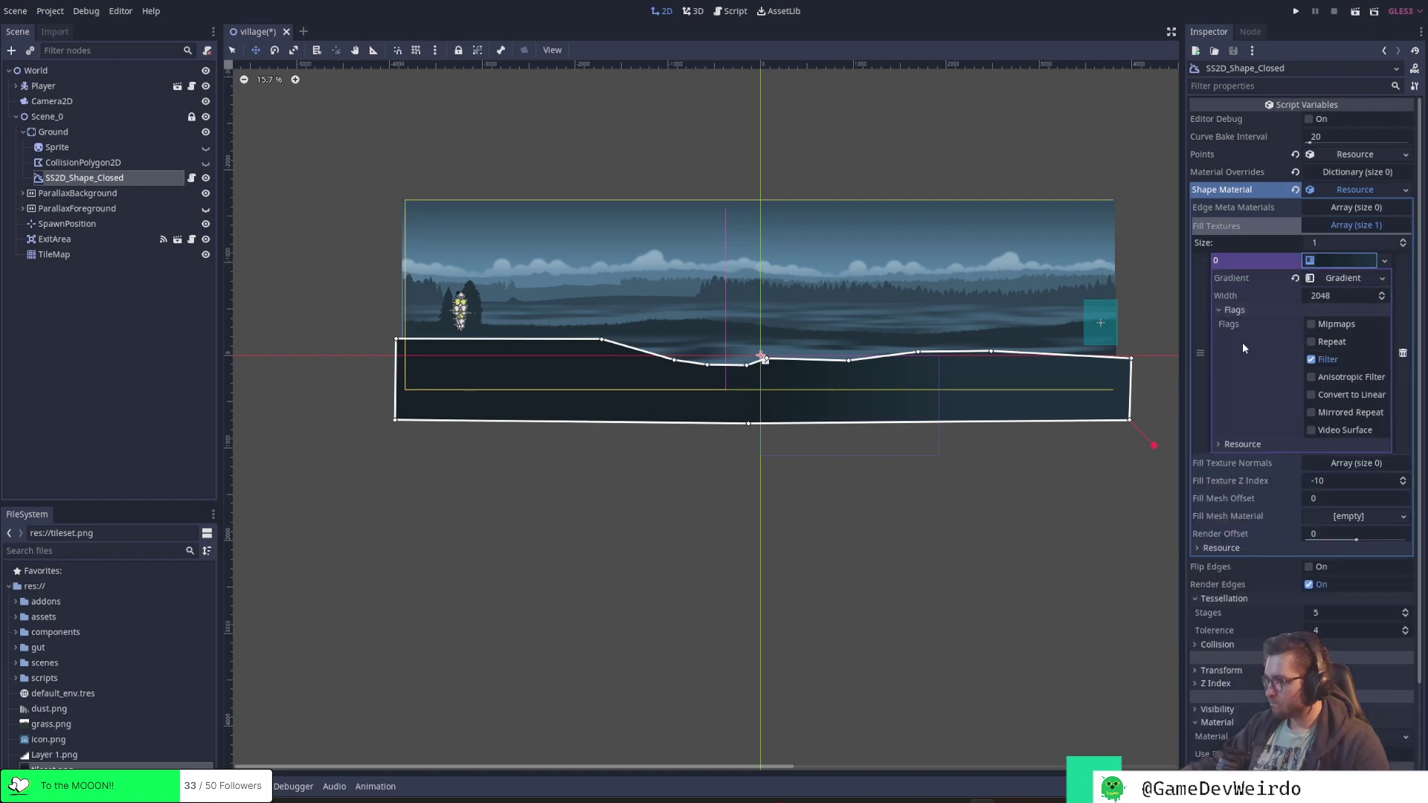
pyautogui.click(1268, 308)
pyautogui.click(1345, 278)
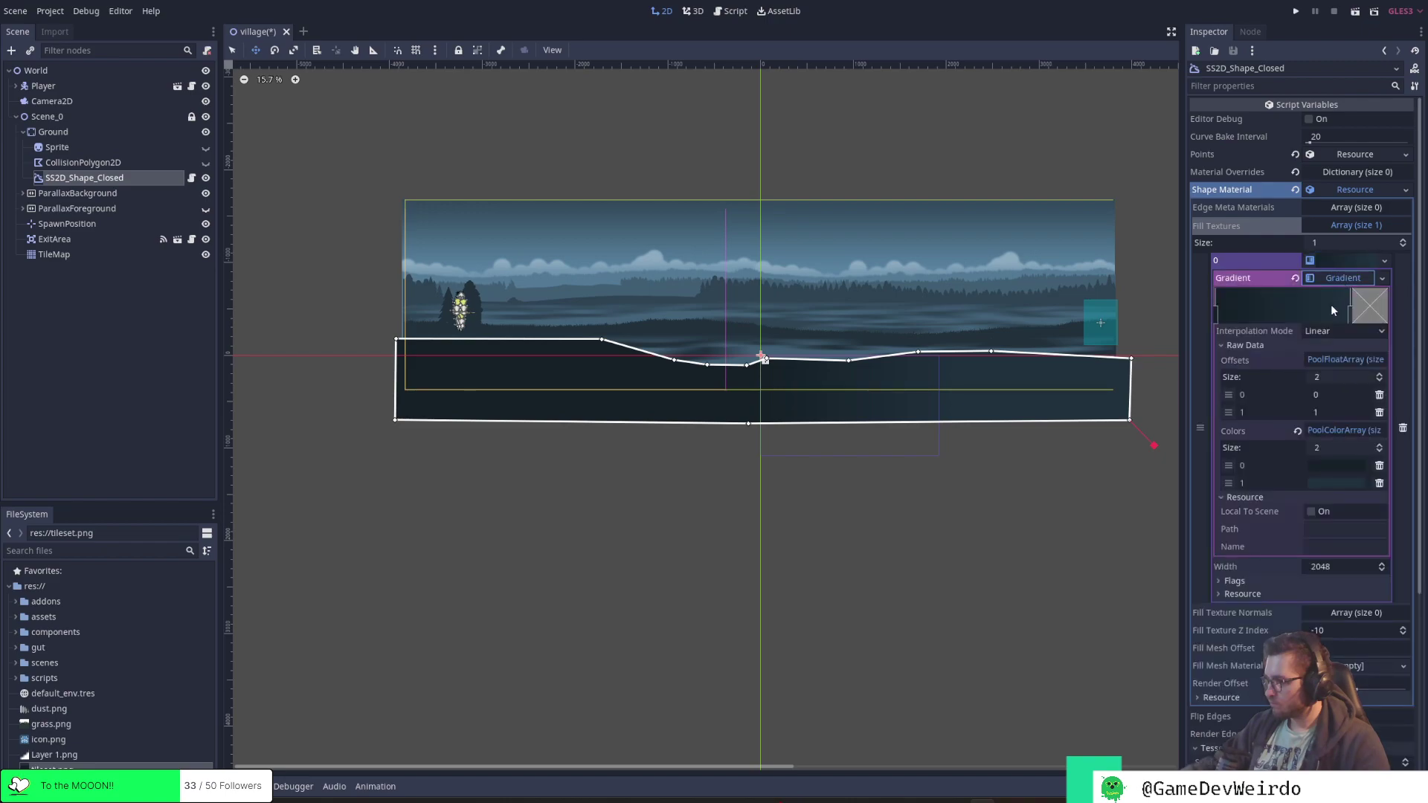
pyautogui.click(1268, 346)
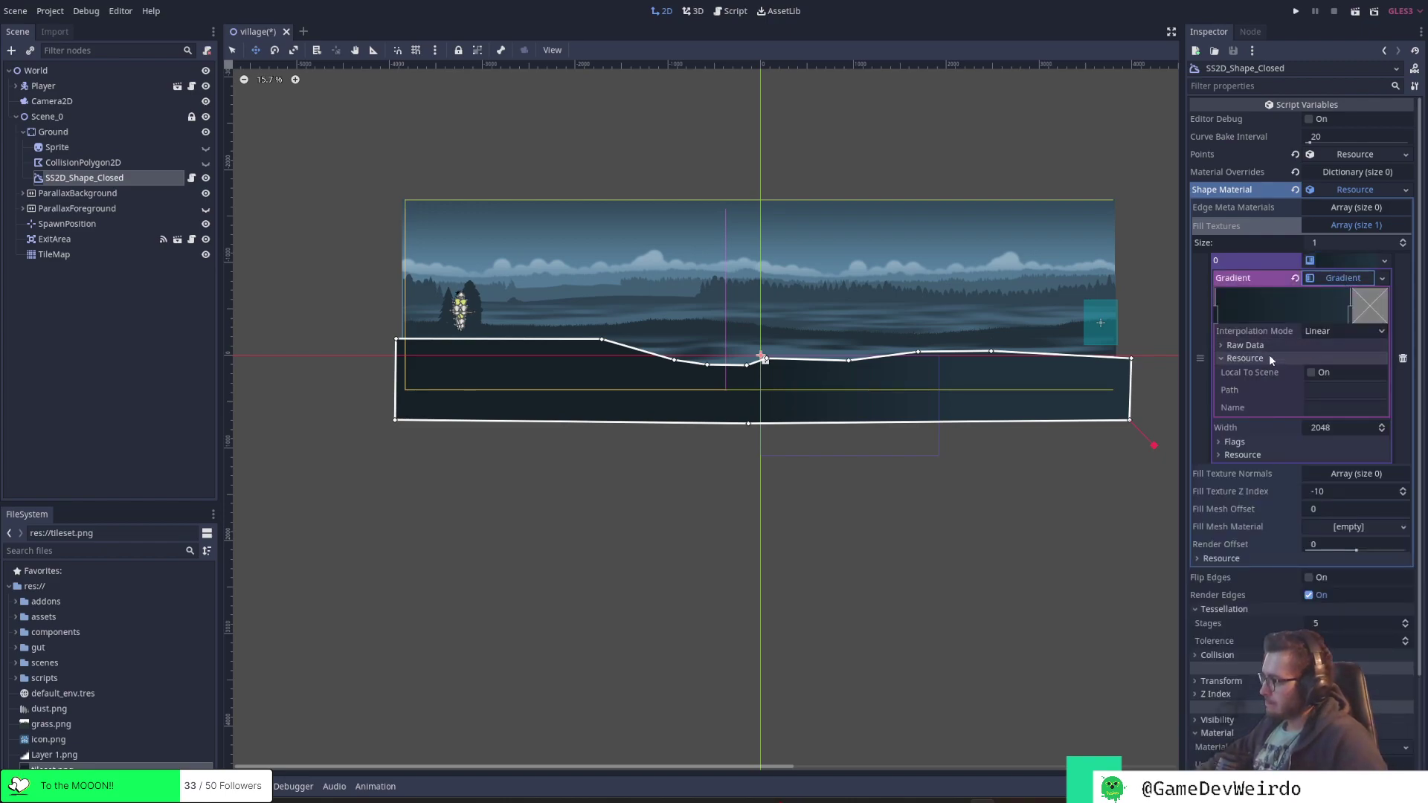
pyautogui.click(1276, 358)
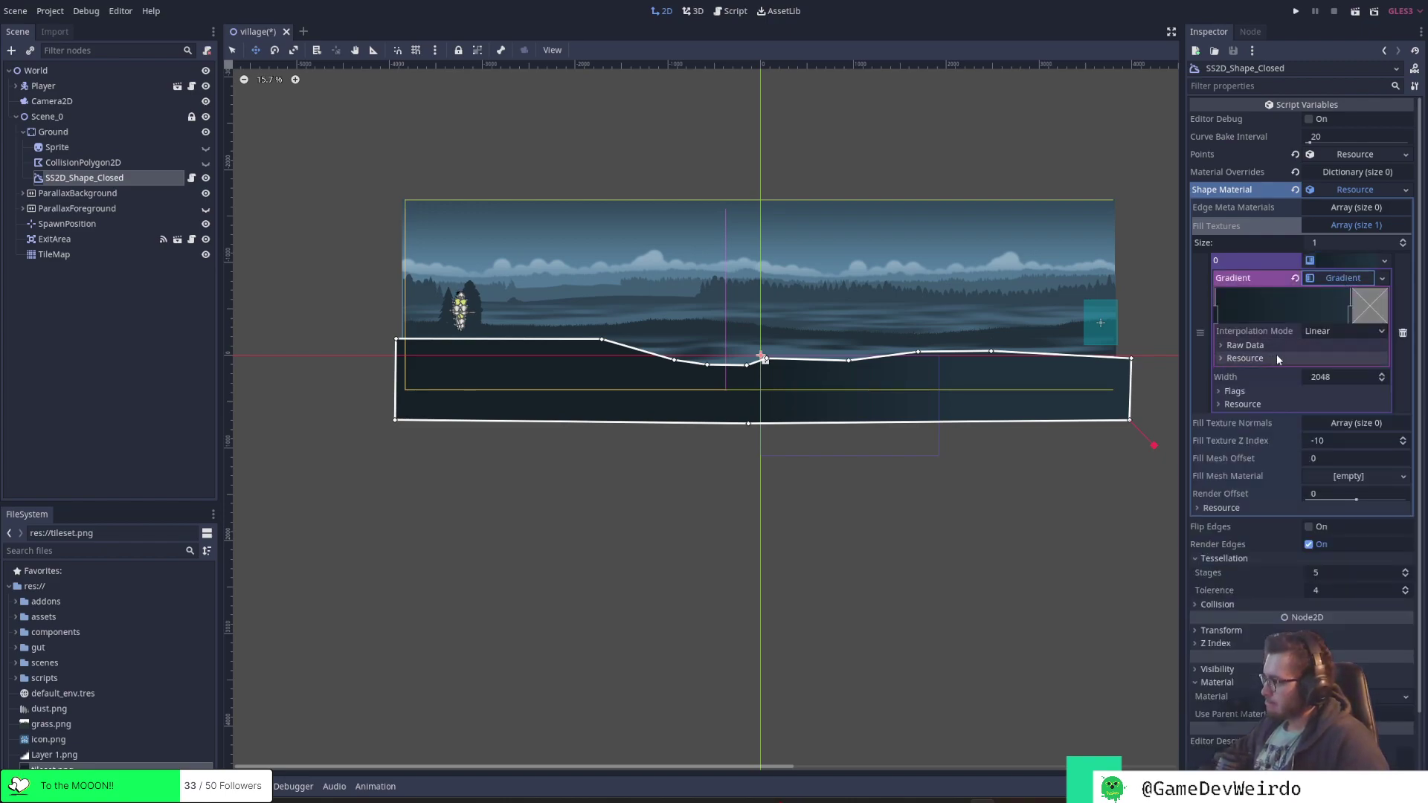
# Try Constant and Cubic gradient interpolation, then return to Linear
pyautogui.click(1350, 331)
pyautogui.click(1350, 363)
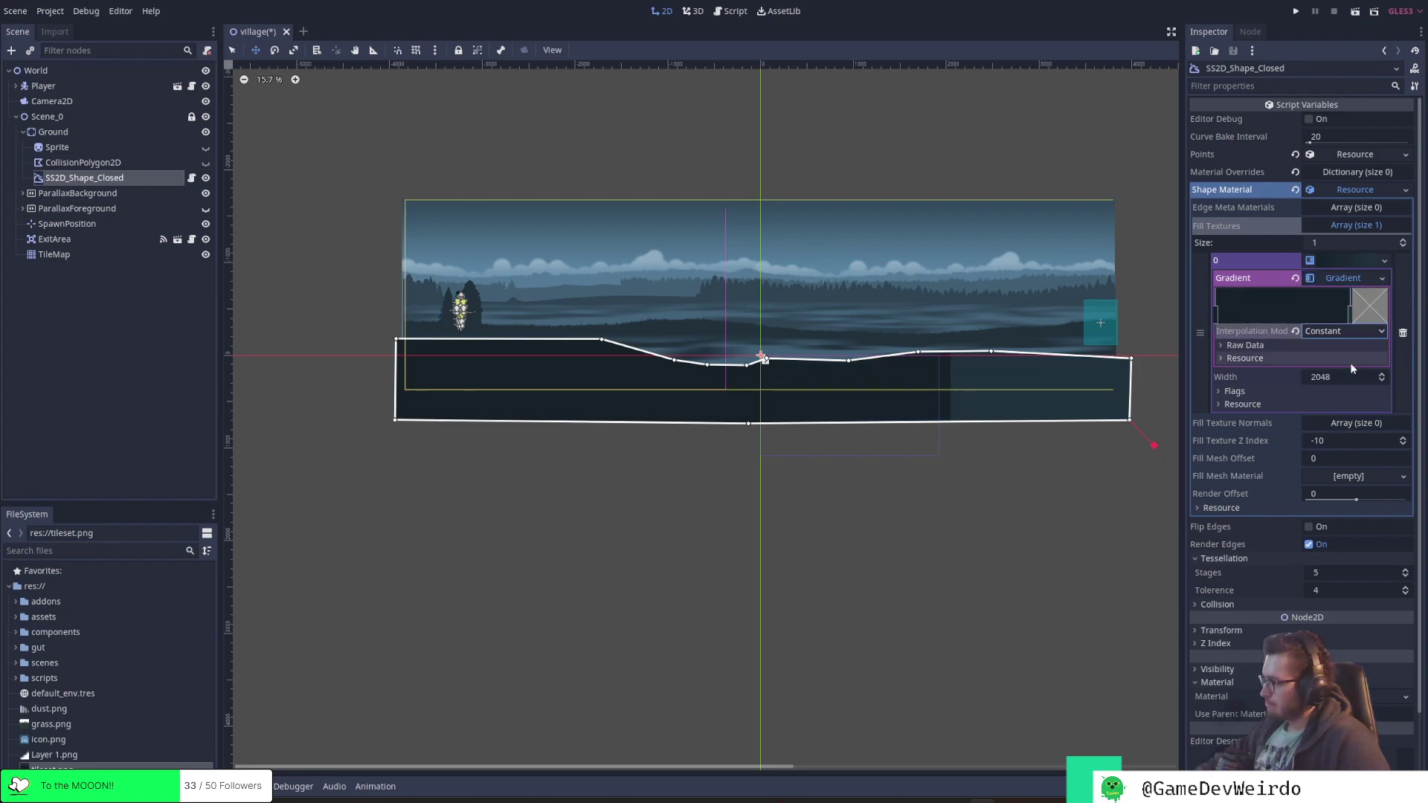
pyautogui.click(1357, 329)
pyautogui.click(1341, 377)
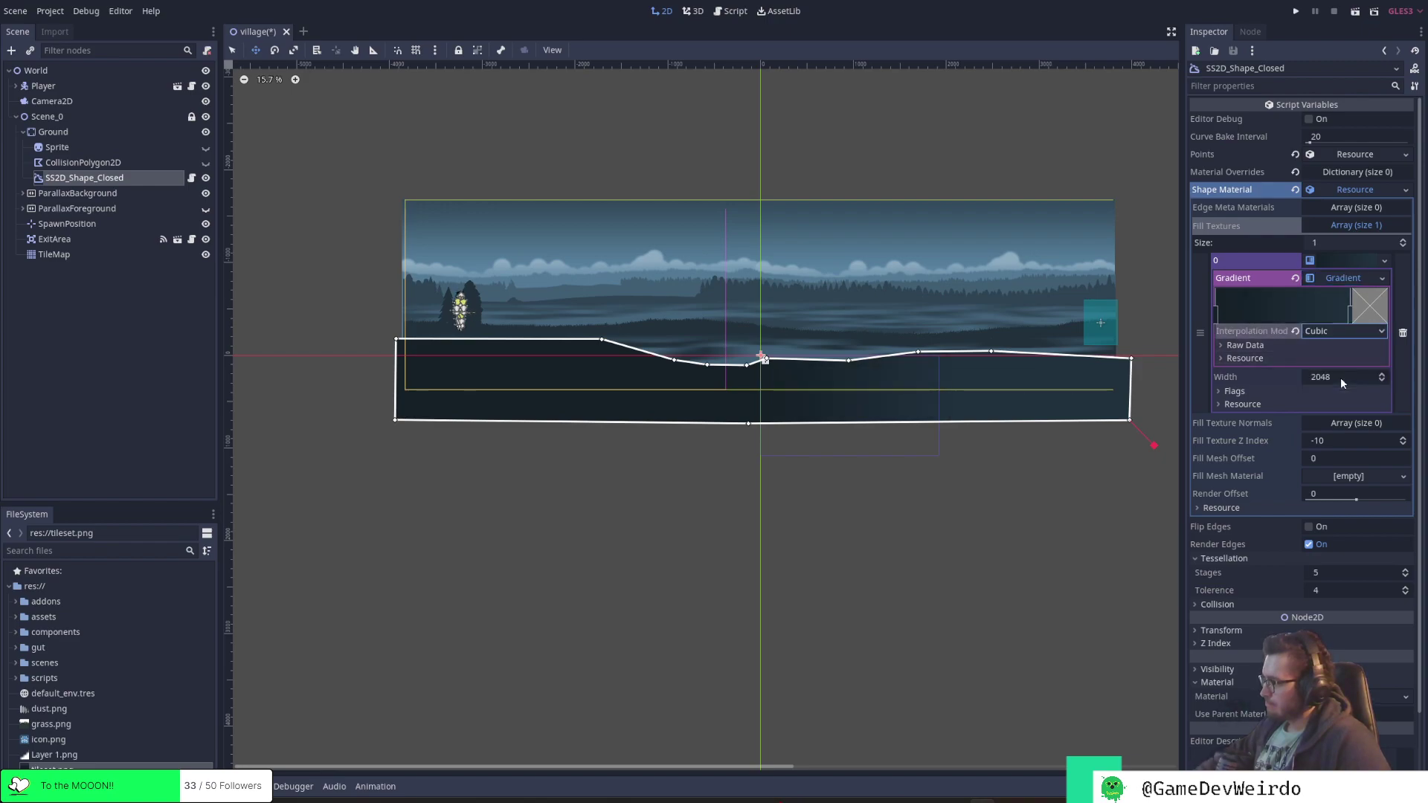
pyautogui.click(1351, 334)
pyautogui.click(1338, 348)
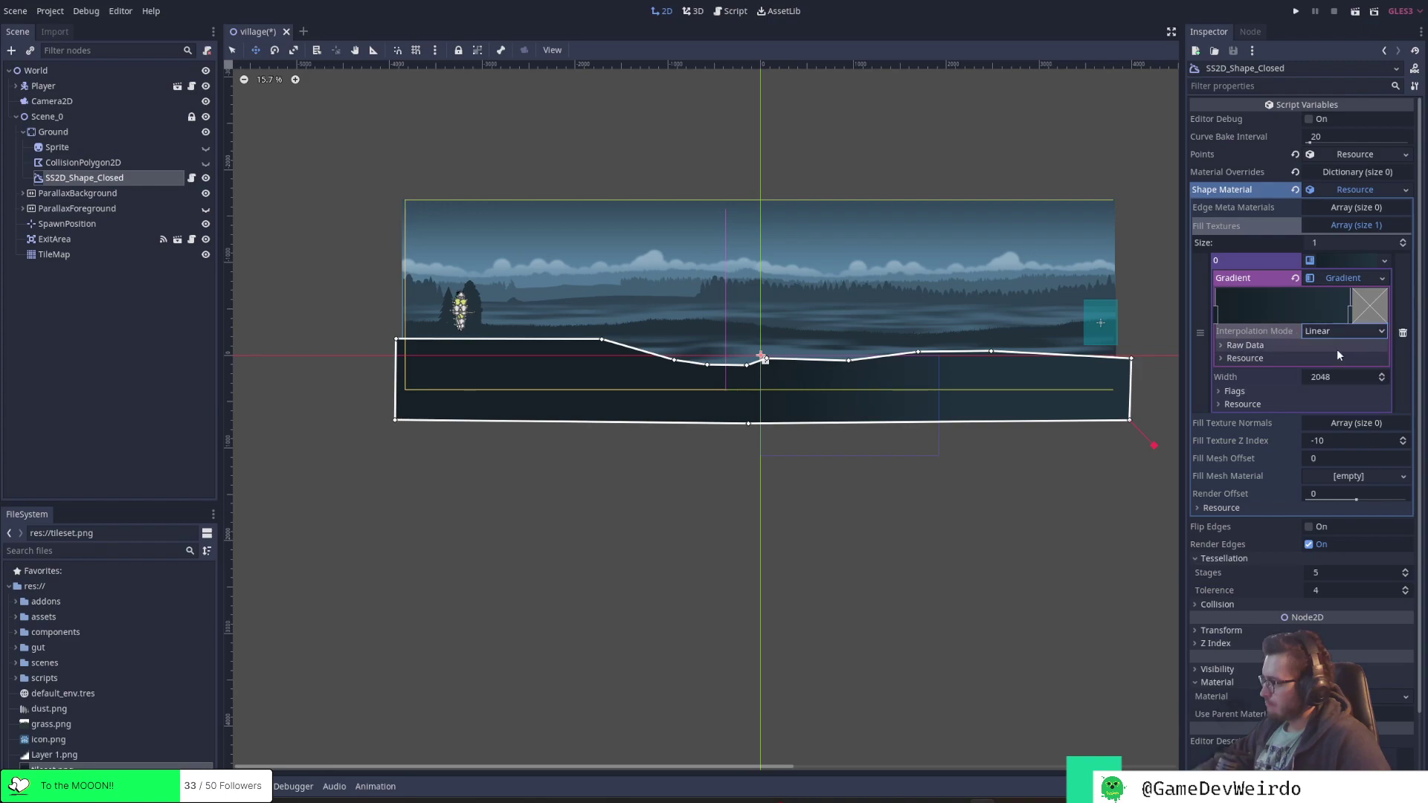
# Set the gradient texture width to 4096, then briefly check its flags and resource details
pyautogui.click(1344, 378)
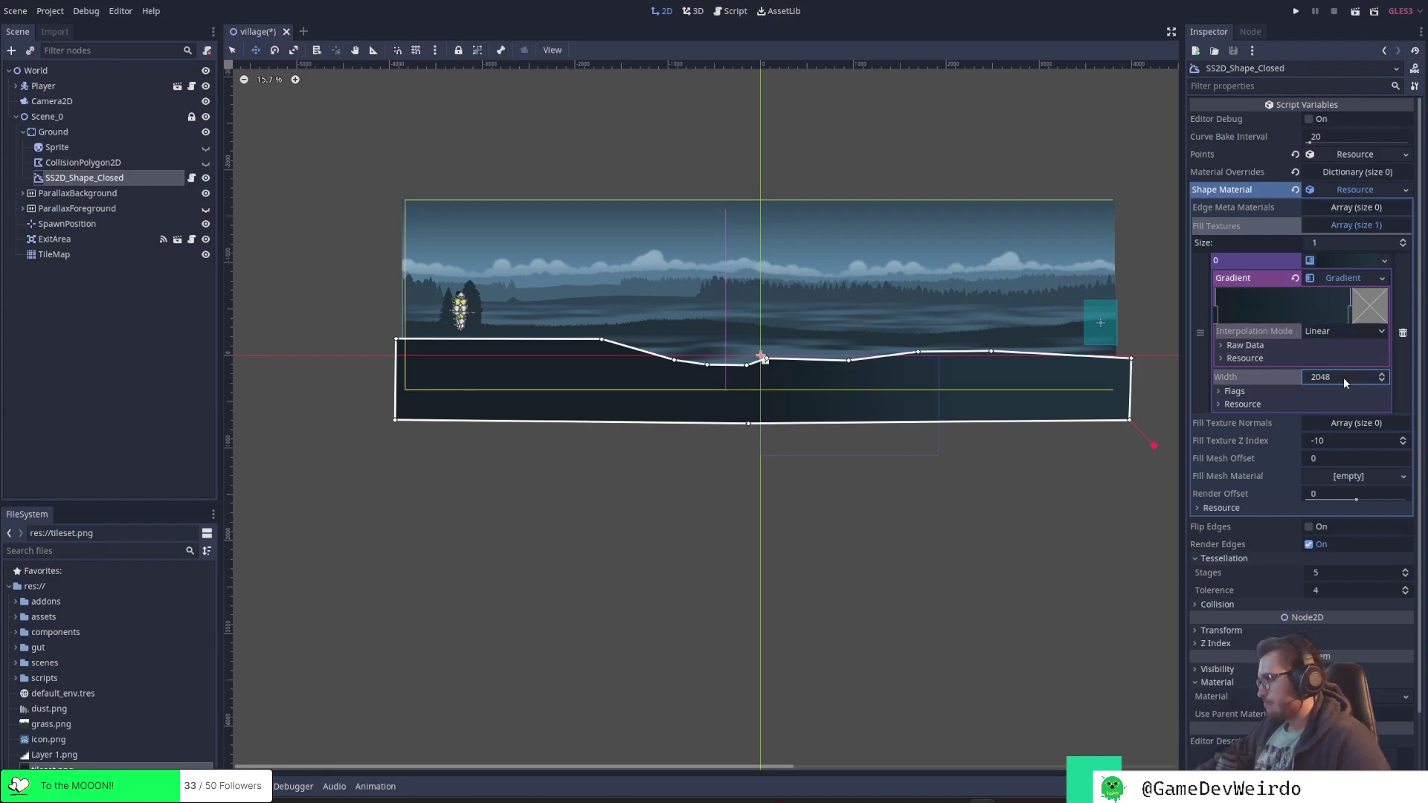
pyautogui.write('4')
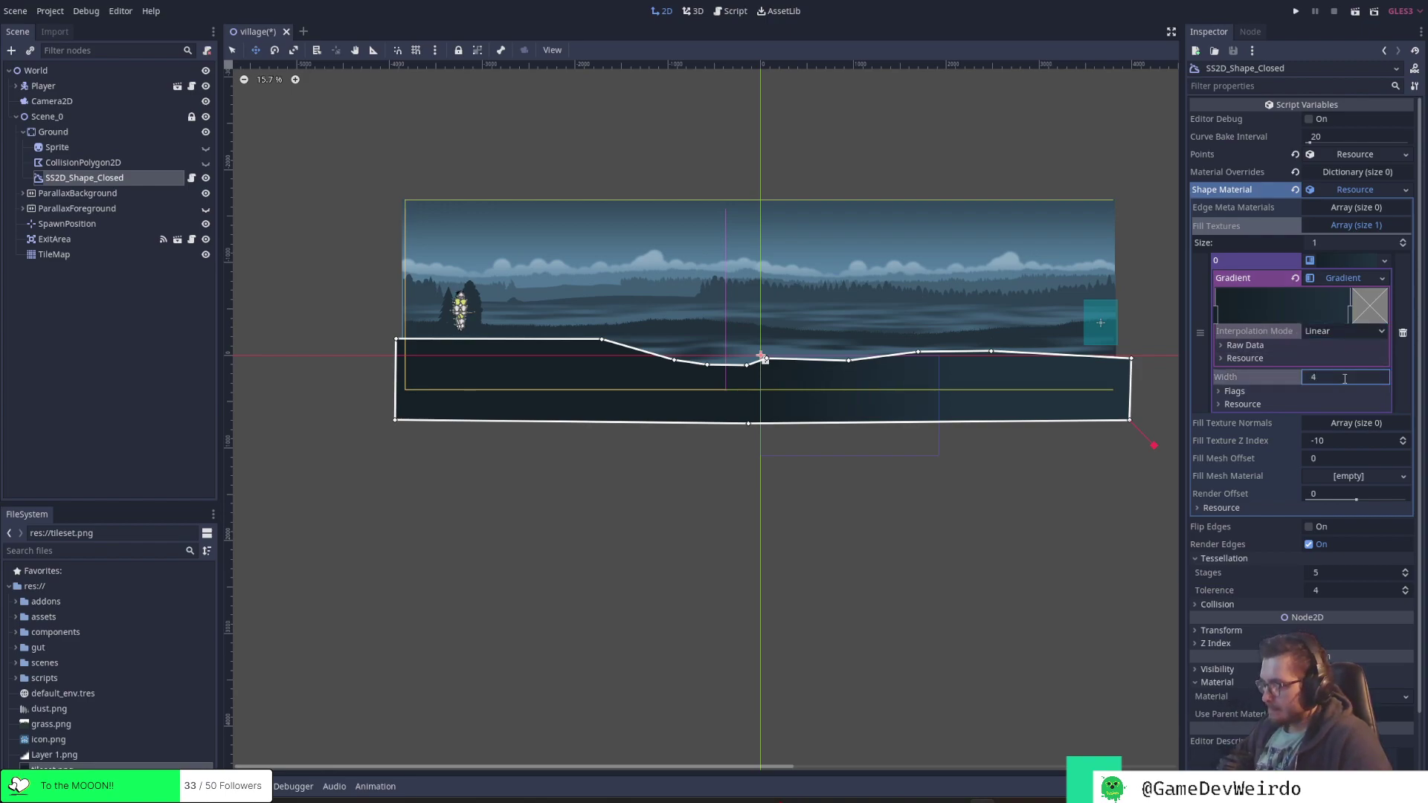
pyautogui.write('1096')
pyautogui.press('Return')
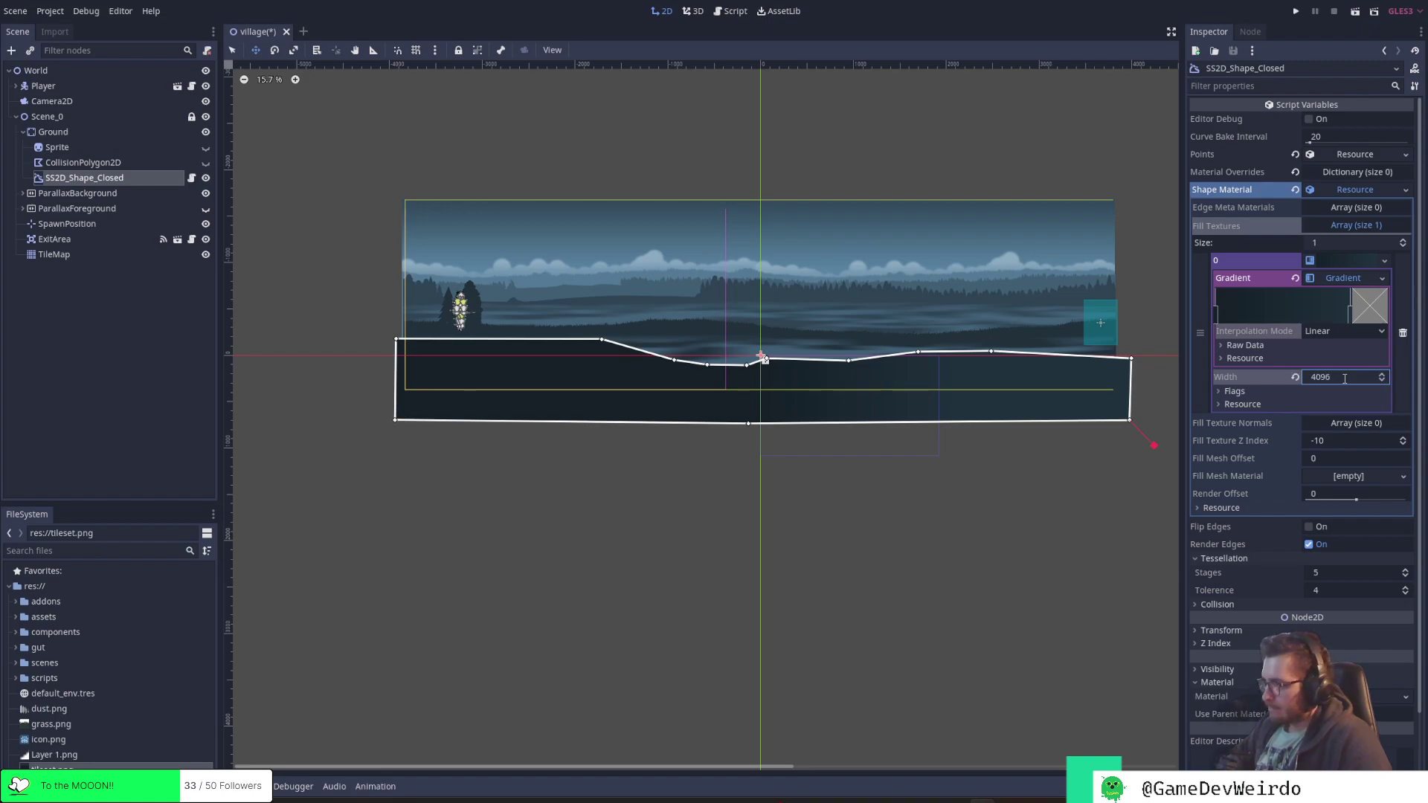
pyautogui.click(1308, 393)
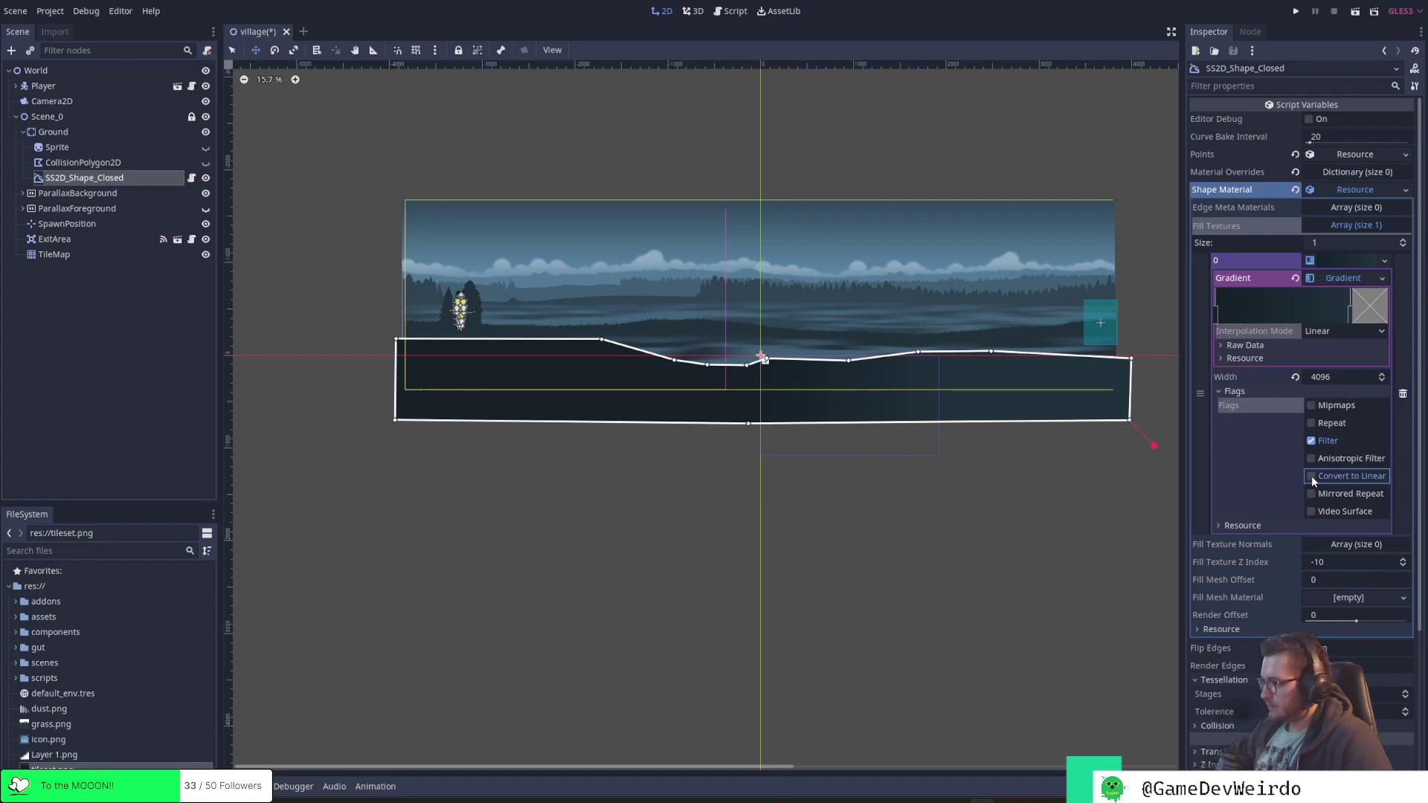
pyautogui.click(1244, 395)
pyautogui.click(1247, 405)
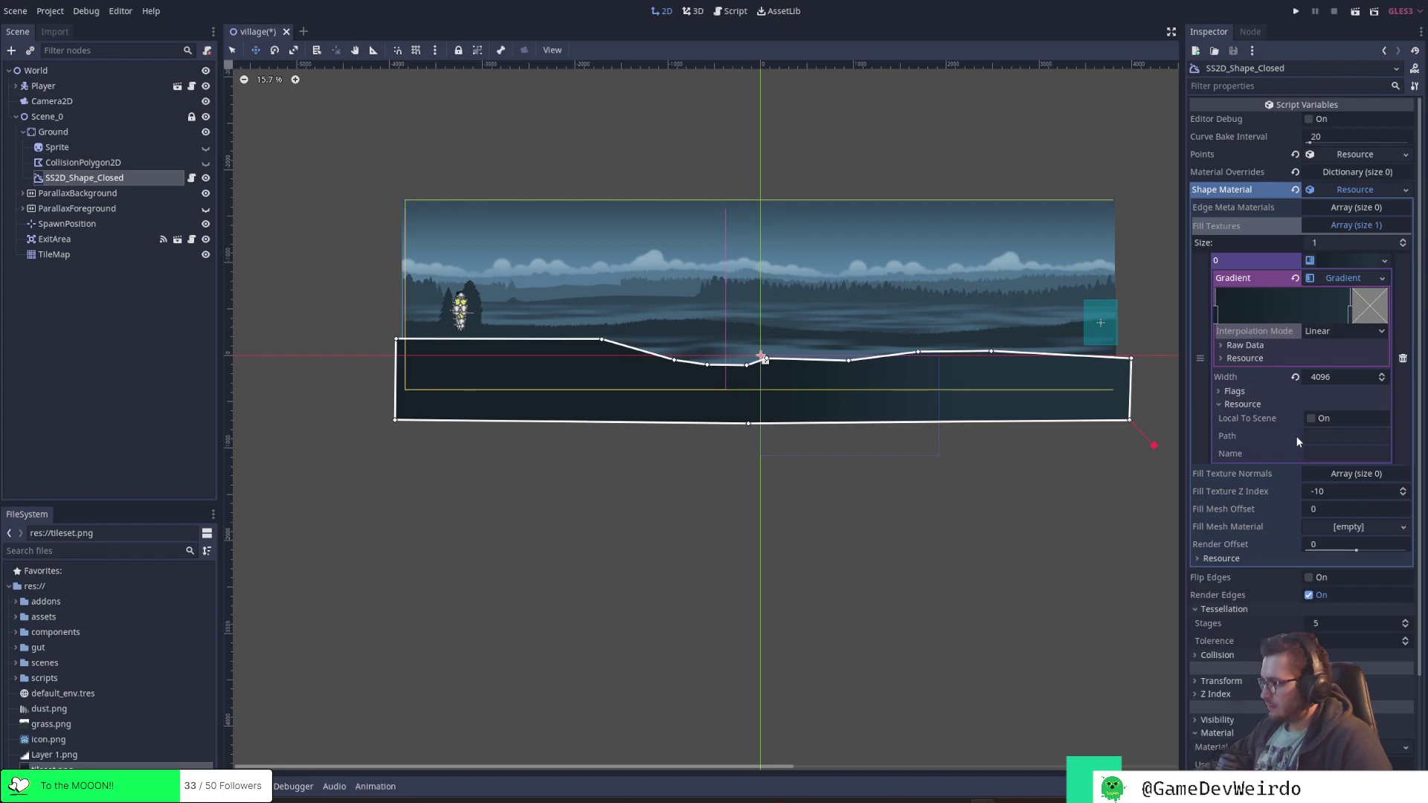
pyautogui.click(1256, 402)
pyautogui.click(1363, 278)
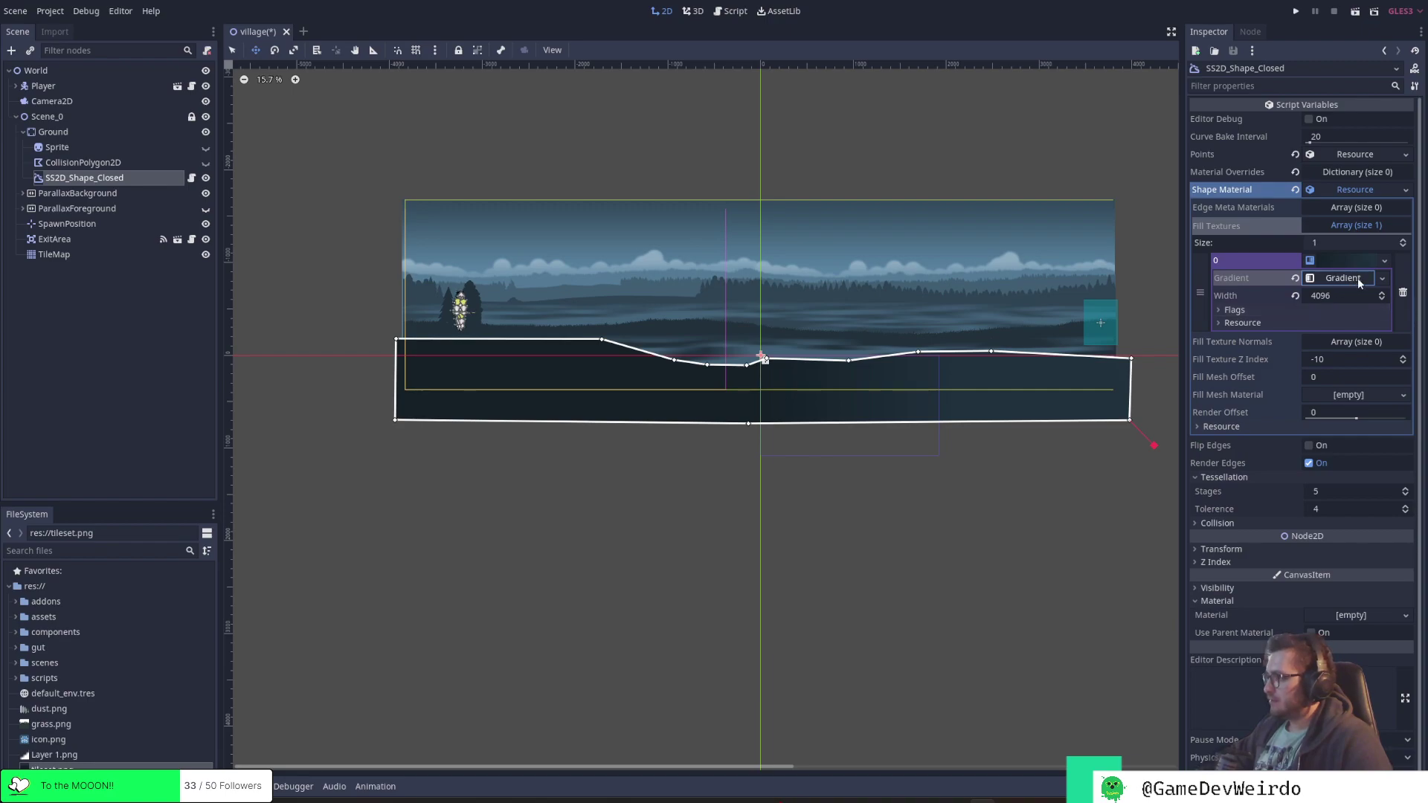
pyautogui.click(1358, 278)
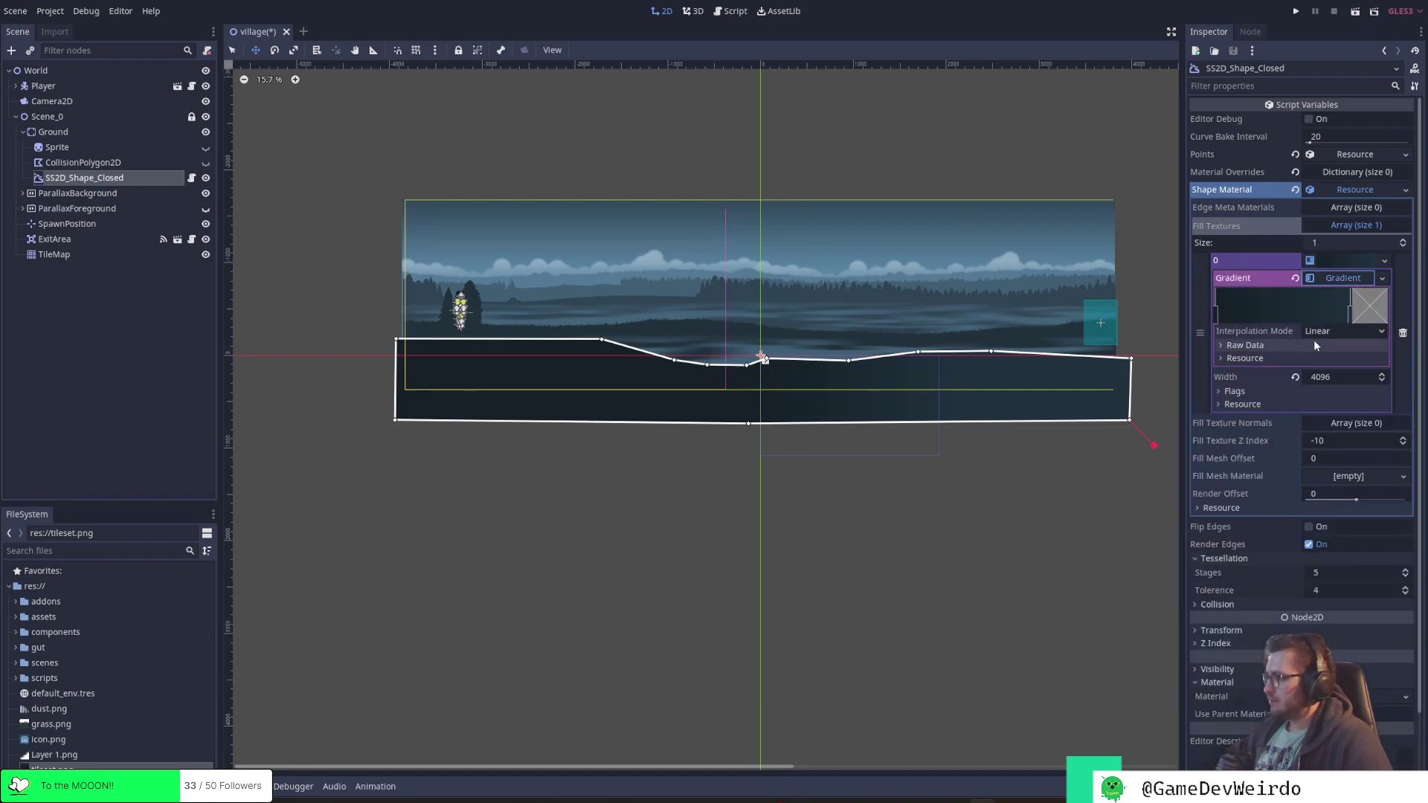
# Set the first gradient offset to 1 and the second offset to 0
pyautogui.click(1314, 345)
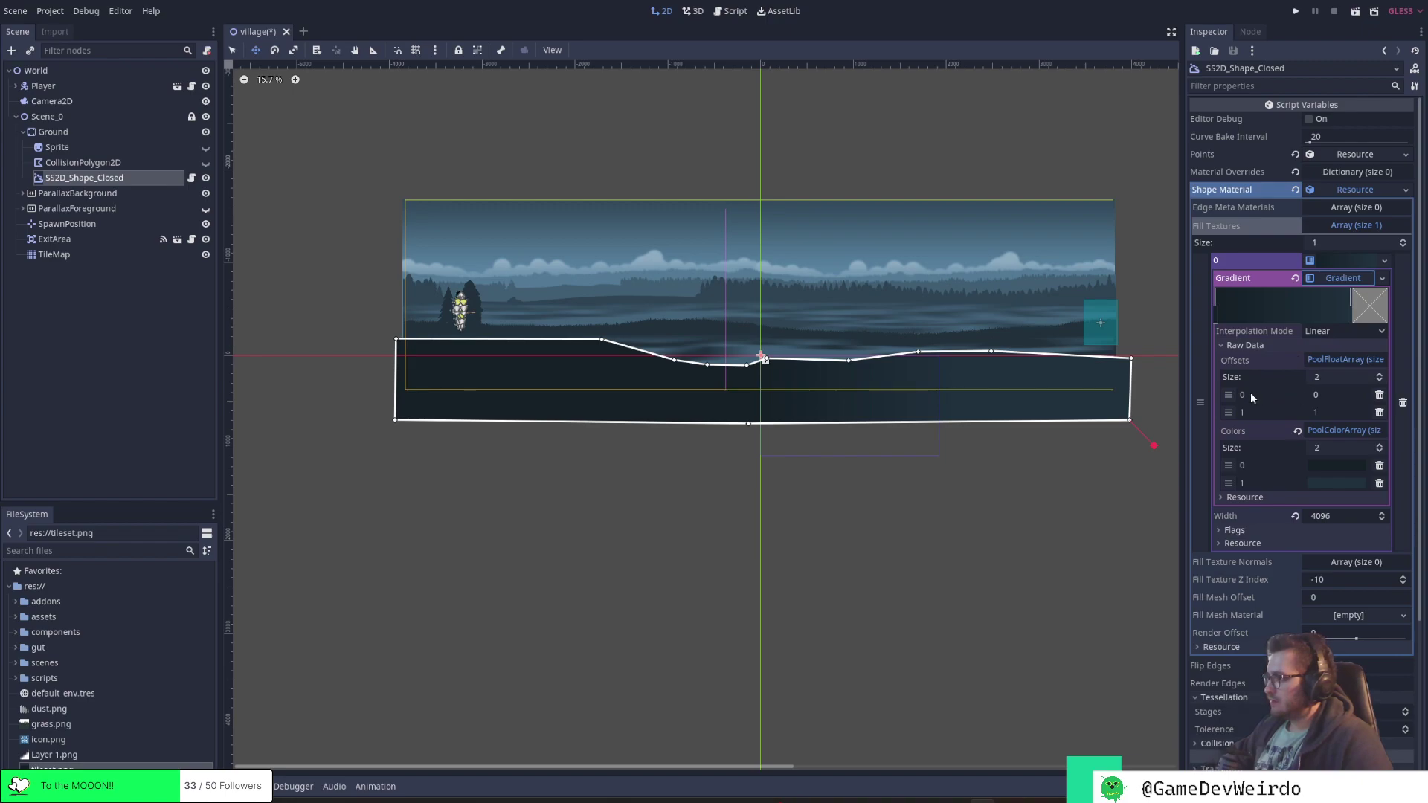
pyautogui.click(1341, 376)
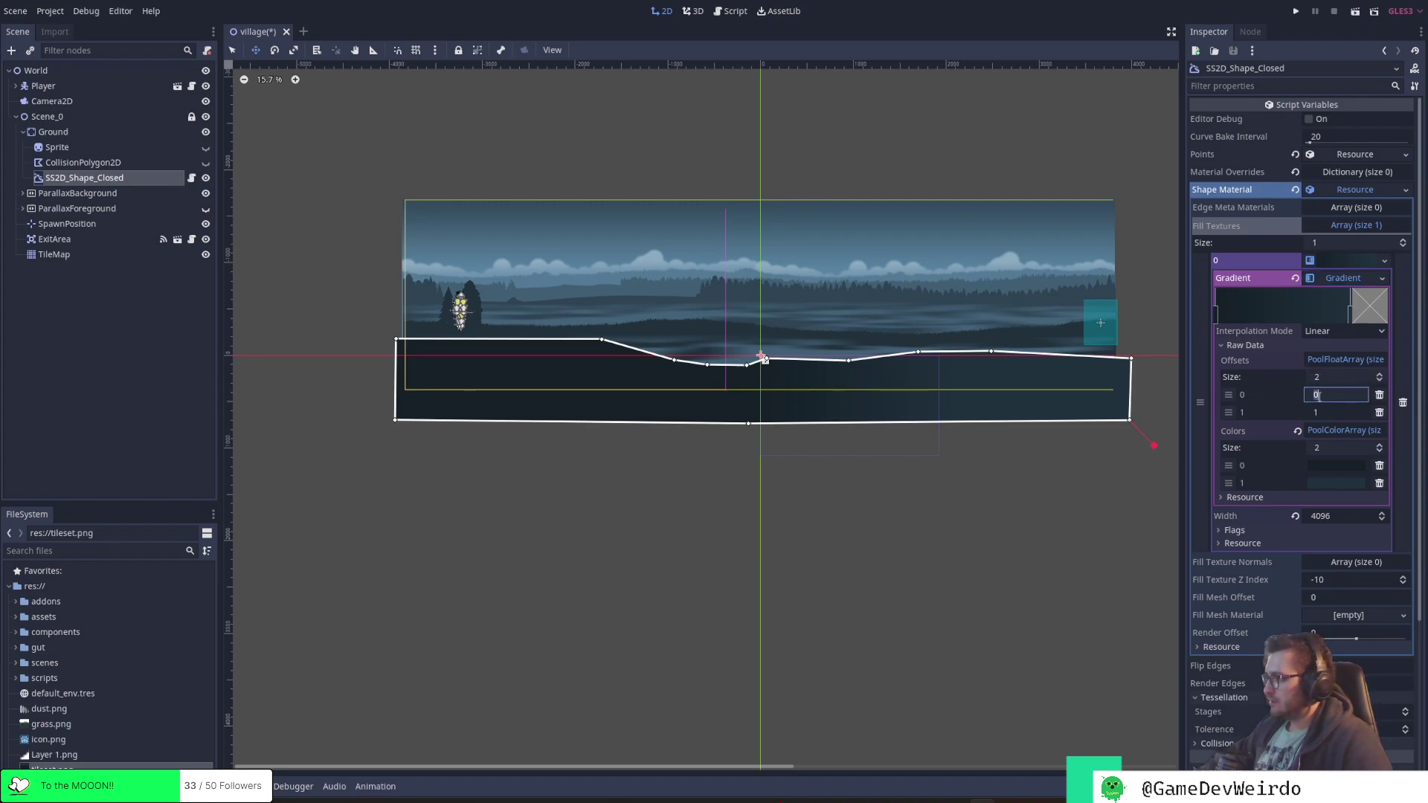
pyautogui.click(1323, 395)
pyautogui.write('1')
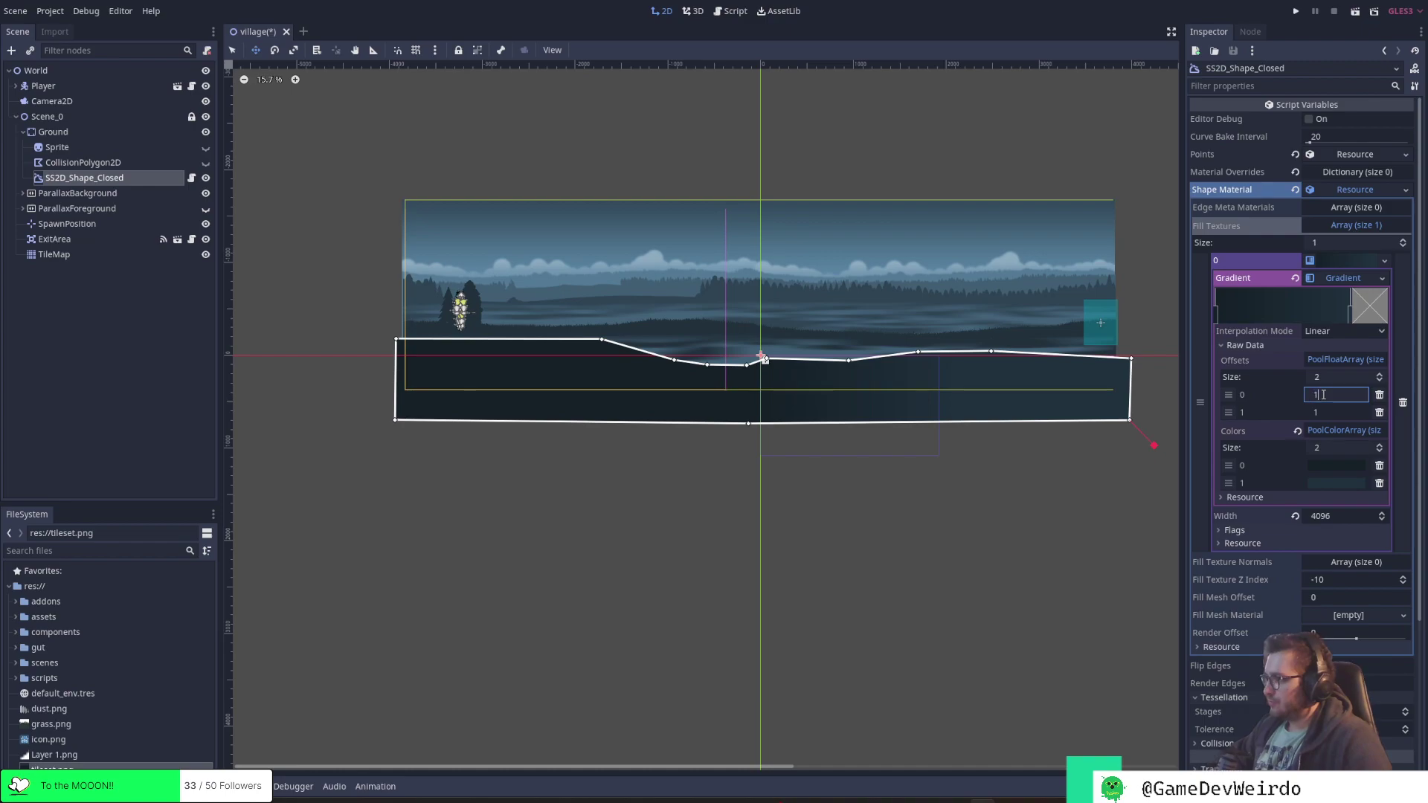
pyautogui.press('Return')
pyautogui.click(1323, 413)
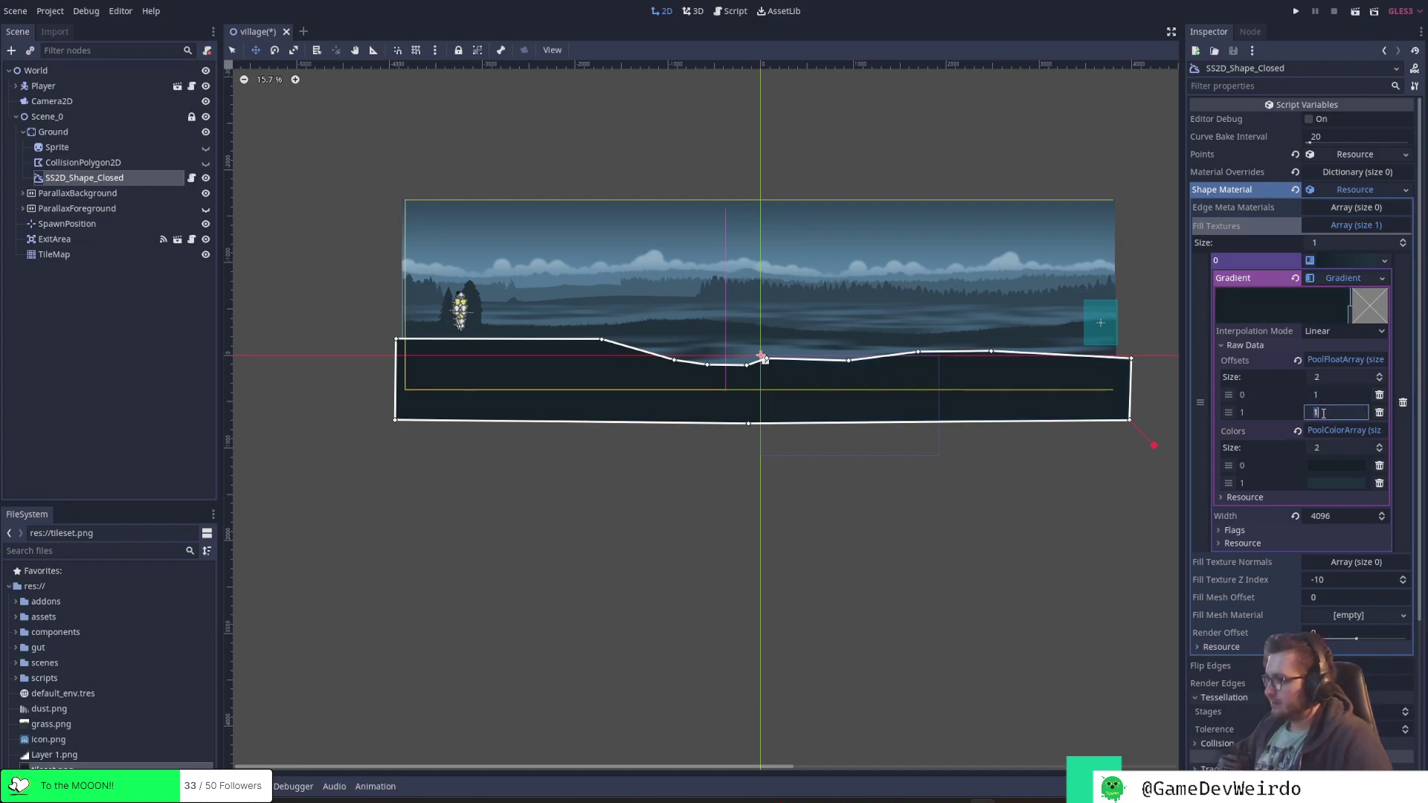
pyautogui.write('0')
pyautogui.press('Return')
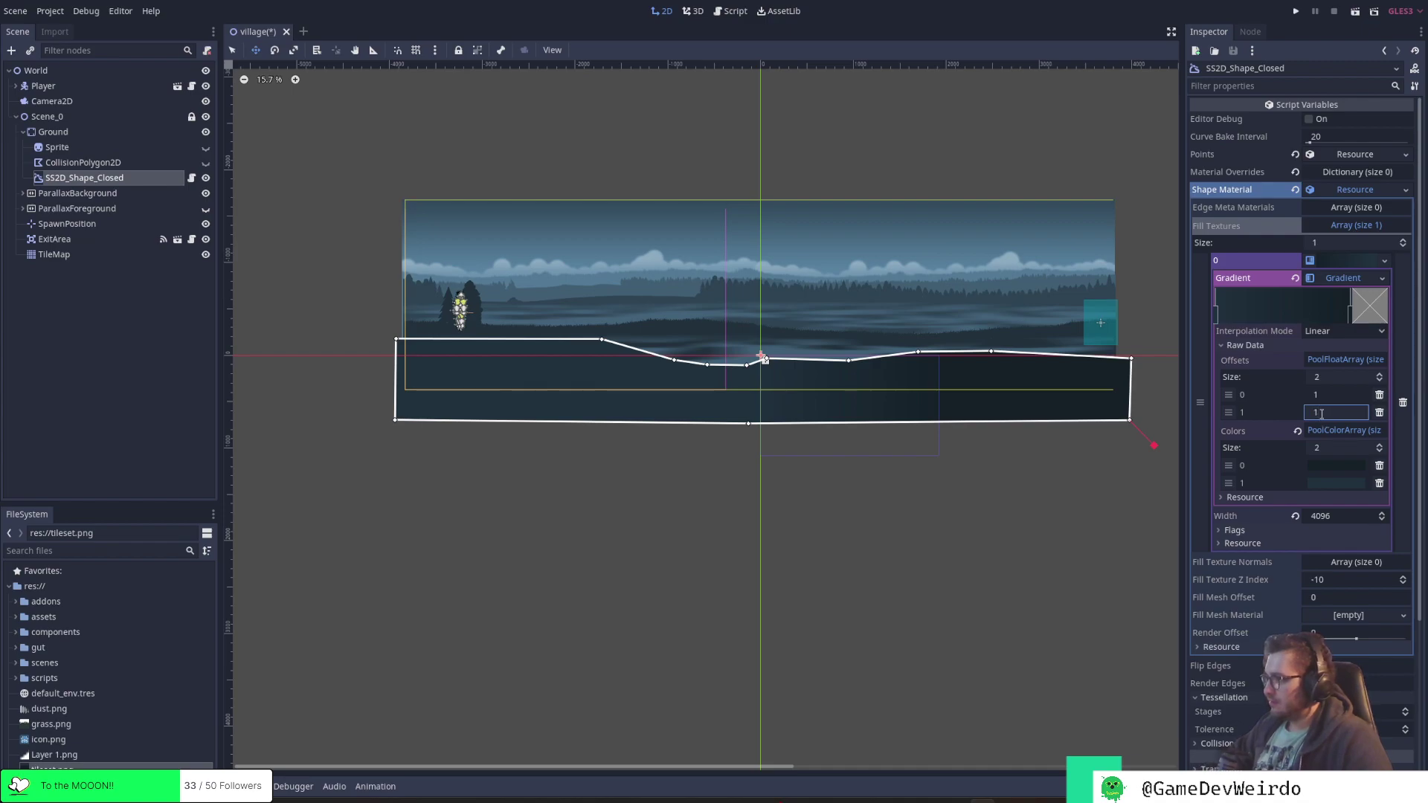
pyautogui.press('Return')
# Set the first offset to 0 as well, then add and remove a third offset
pyautogui.click(1323, 396)
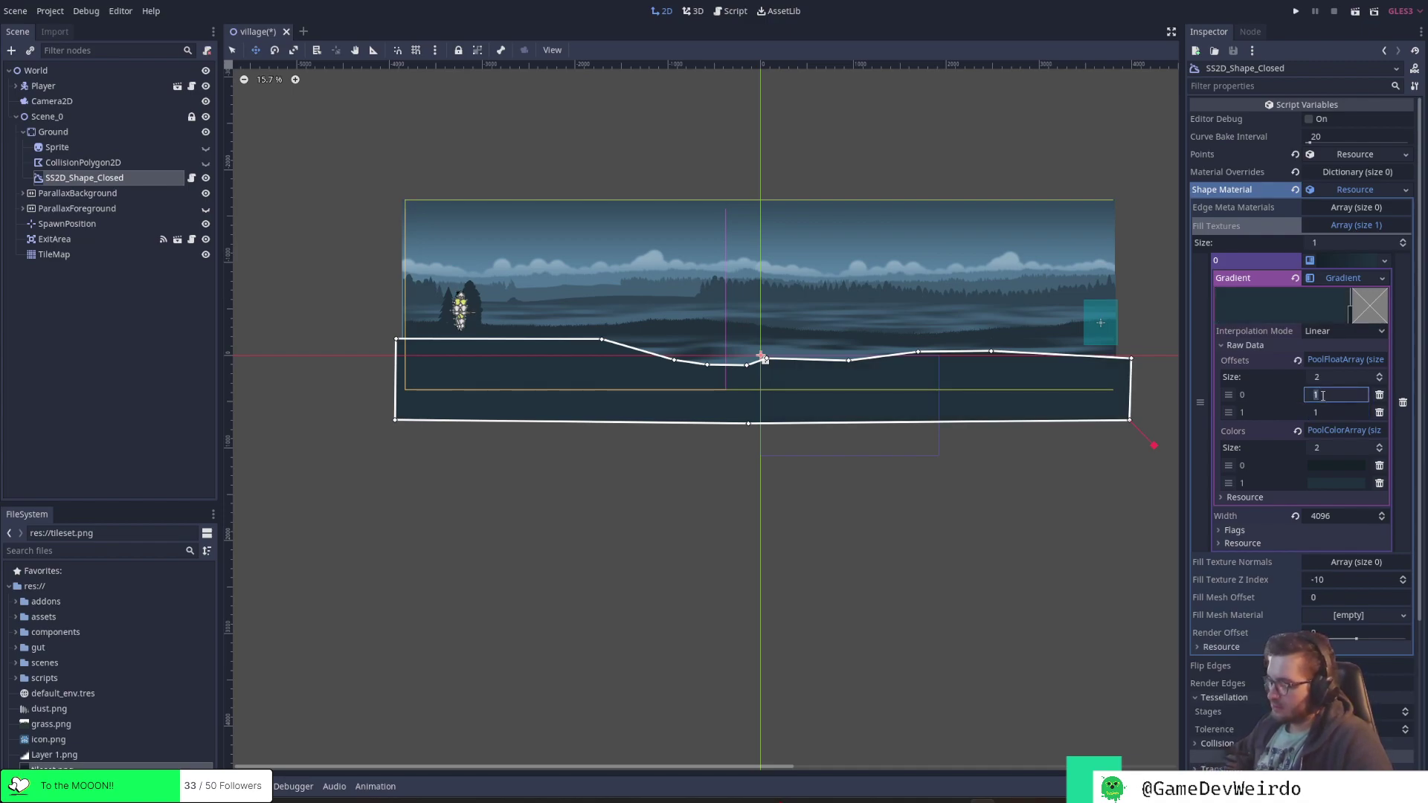
pyautogui.write('0')
pyautogui.press('Return')
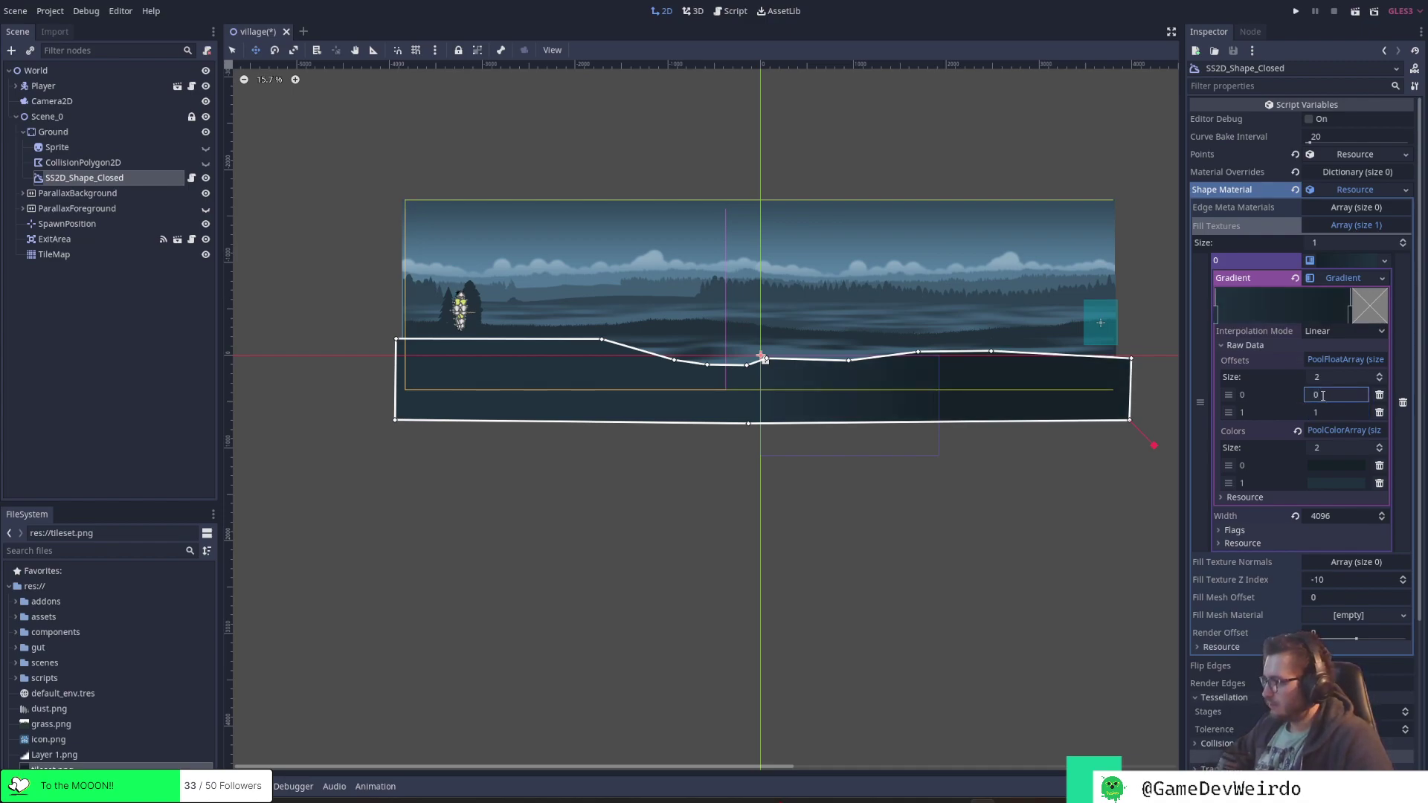
pyautogui.click(1349, 360)
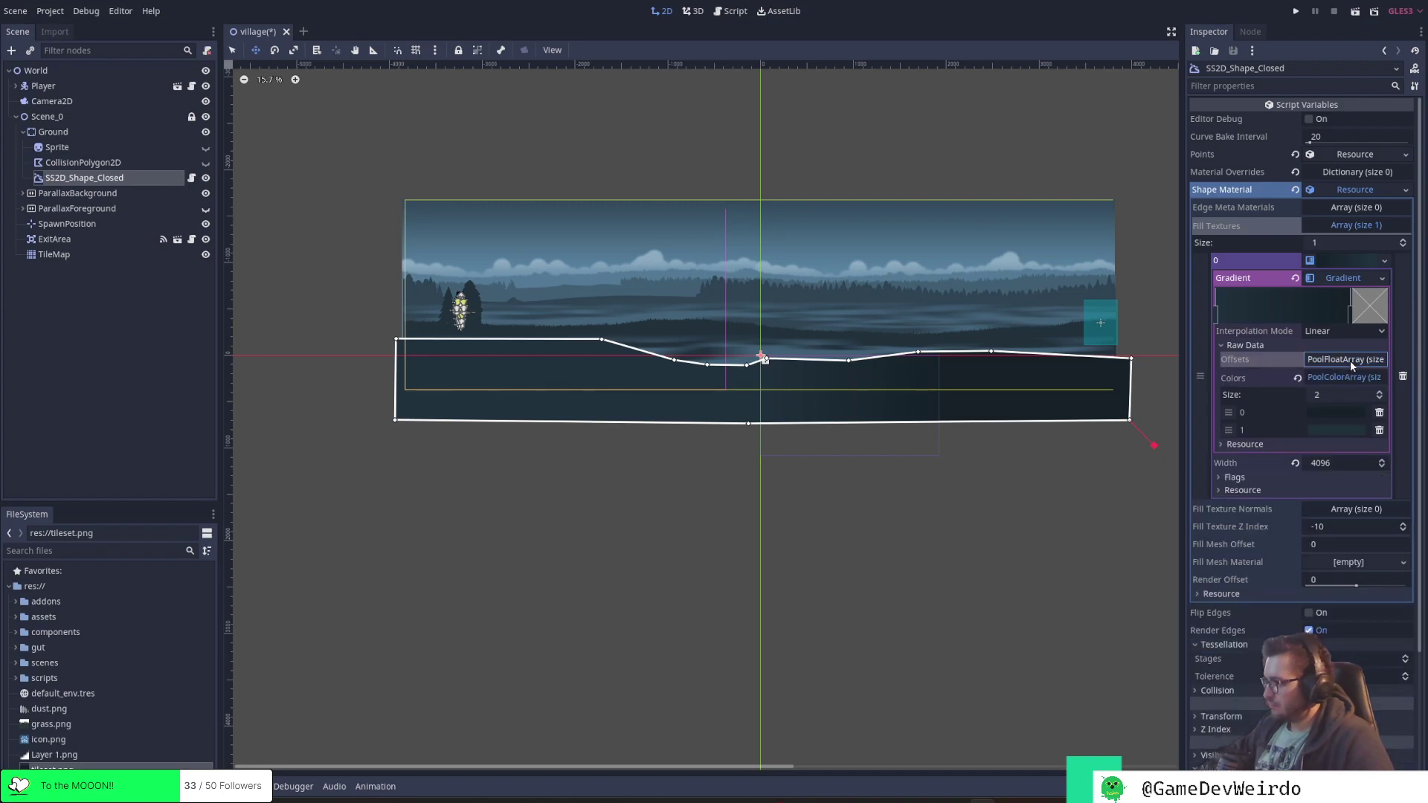
pyautogui.click(1354, 362)
pyautogui.click(1355, 364)
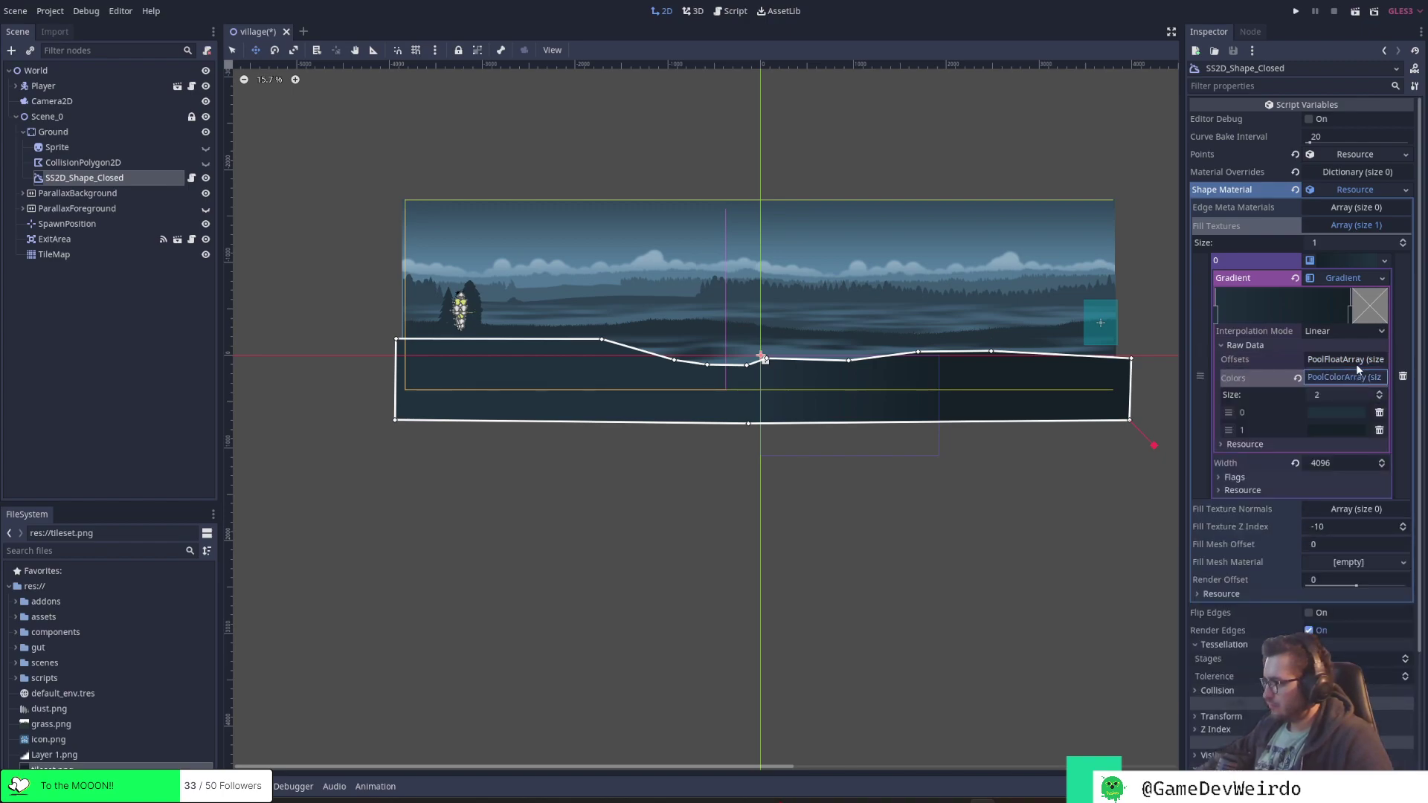
pyautogui.click(1357, 362)
pyautogui.click(1305, 494)
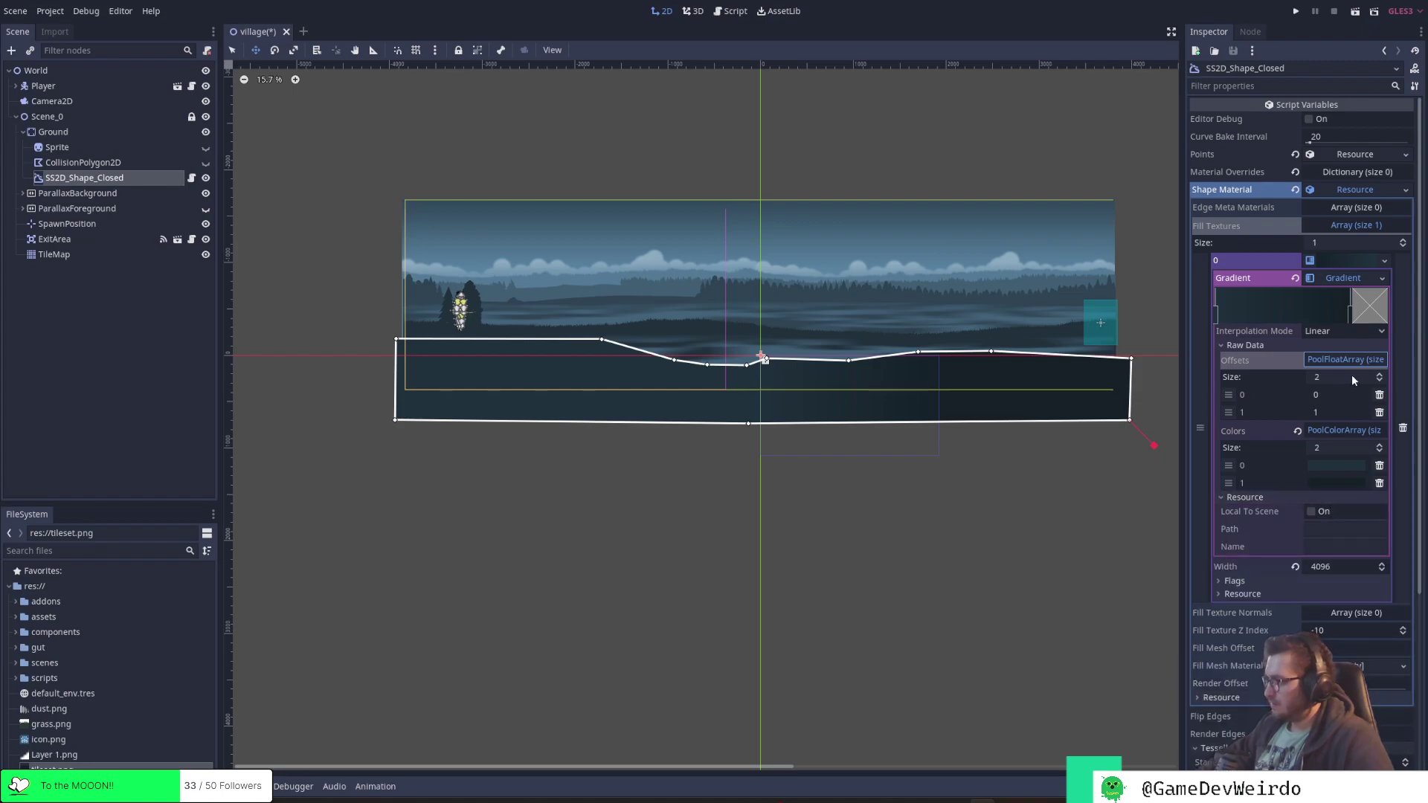
pyautogui.click(1379, 375)
pyautogui.click(1380, 381)
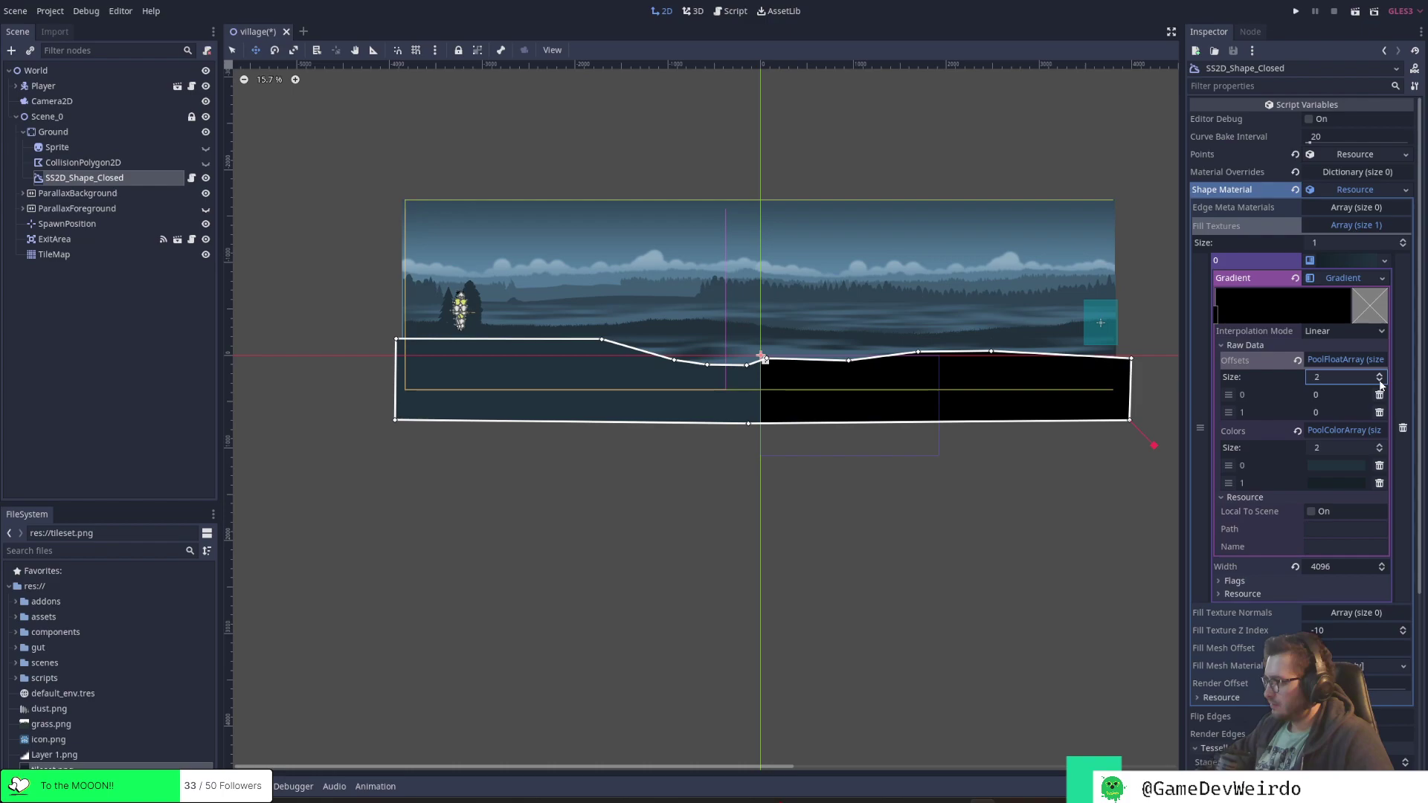
# Undo, redo, then undo again to revert the recent gradient offset changes
pyautogui.click(13, 15)
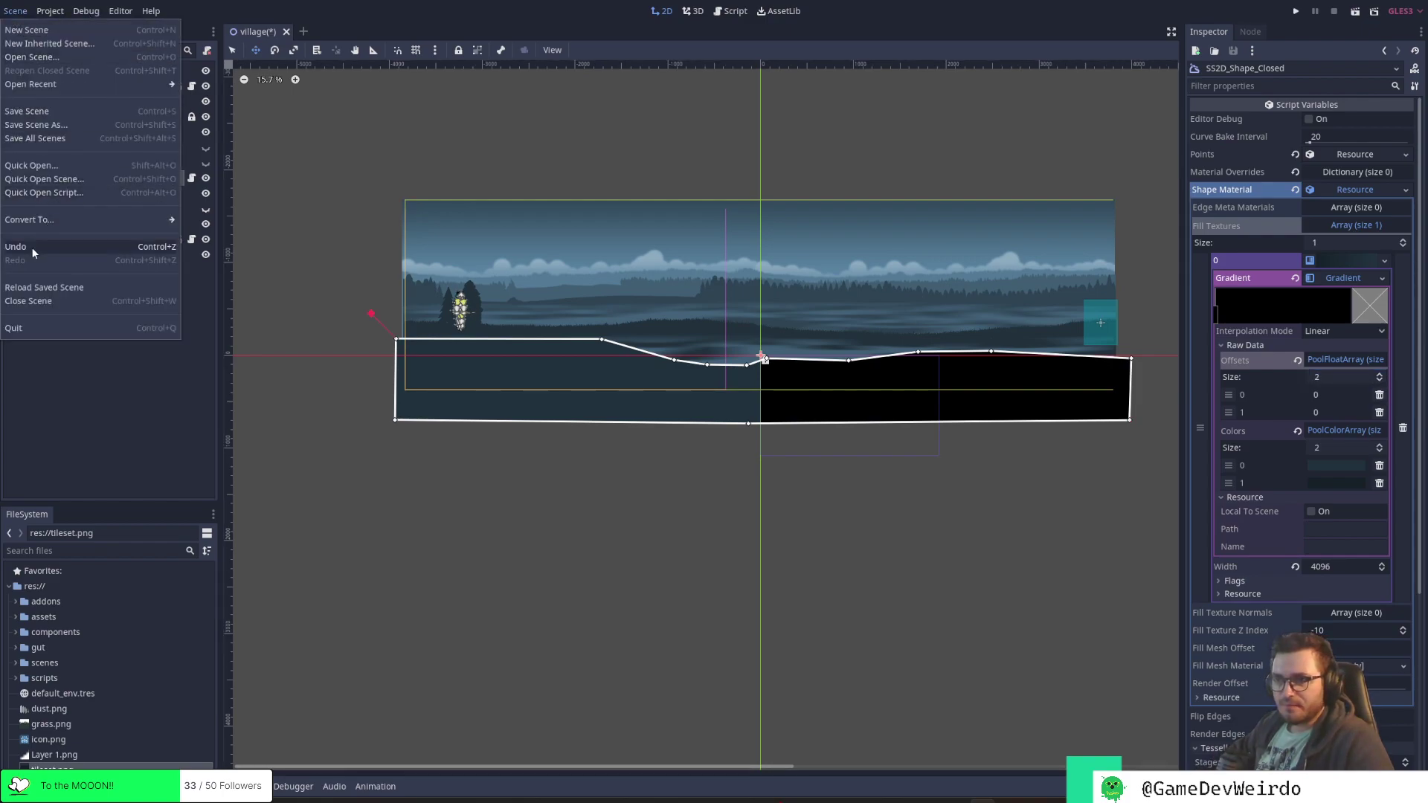
pyautogui.click(28, 245)
pyautogui.click(15, 11)
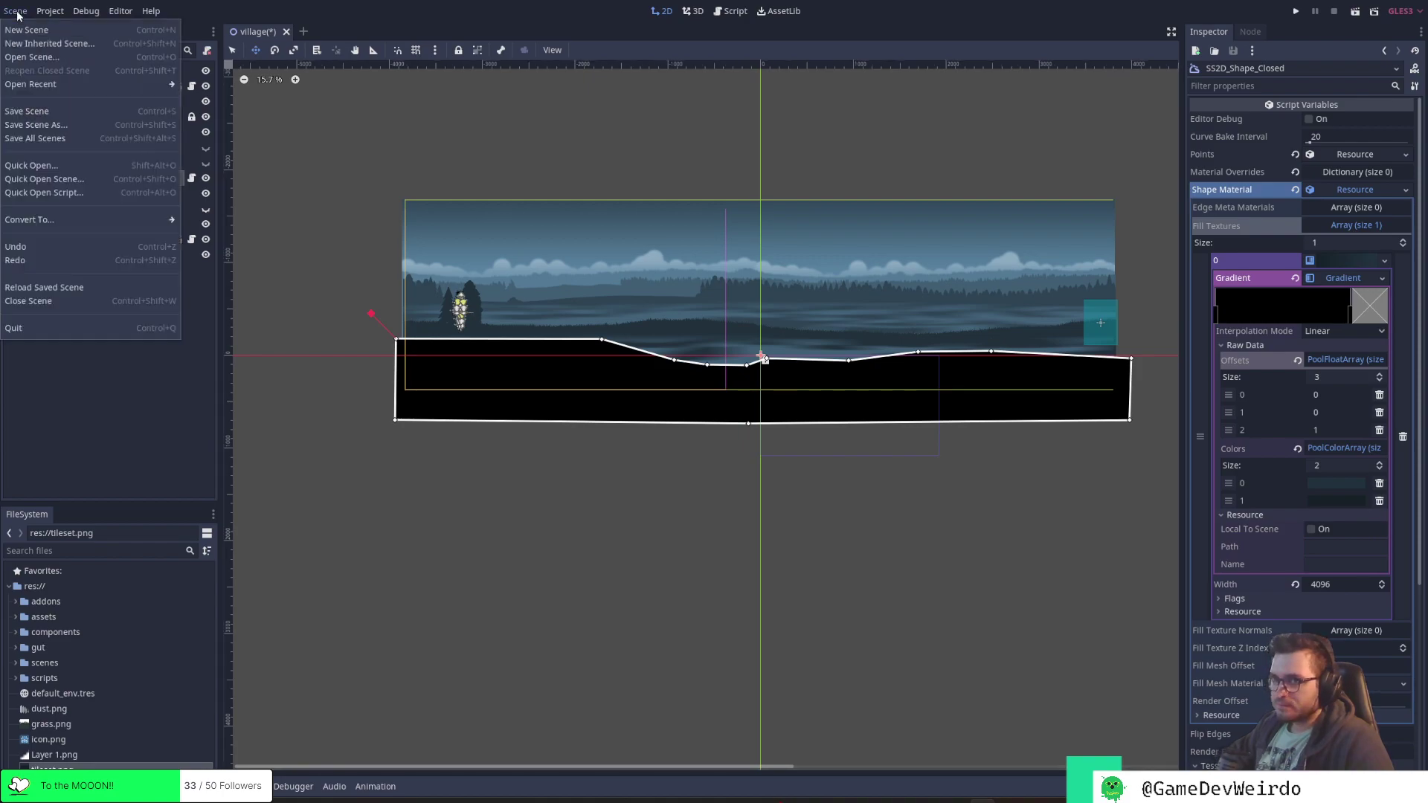
pyautogui.click(51, 247)
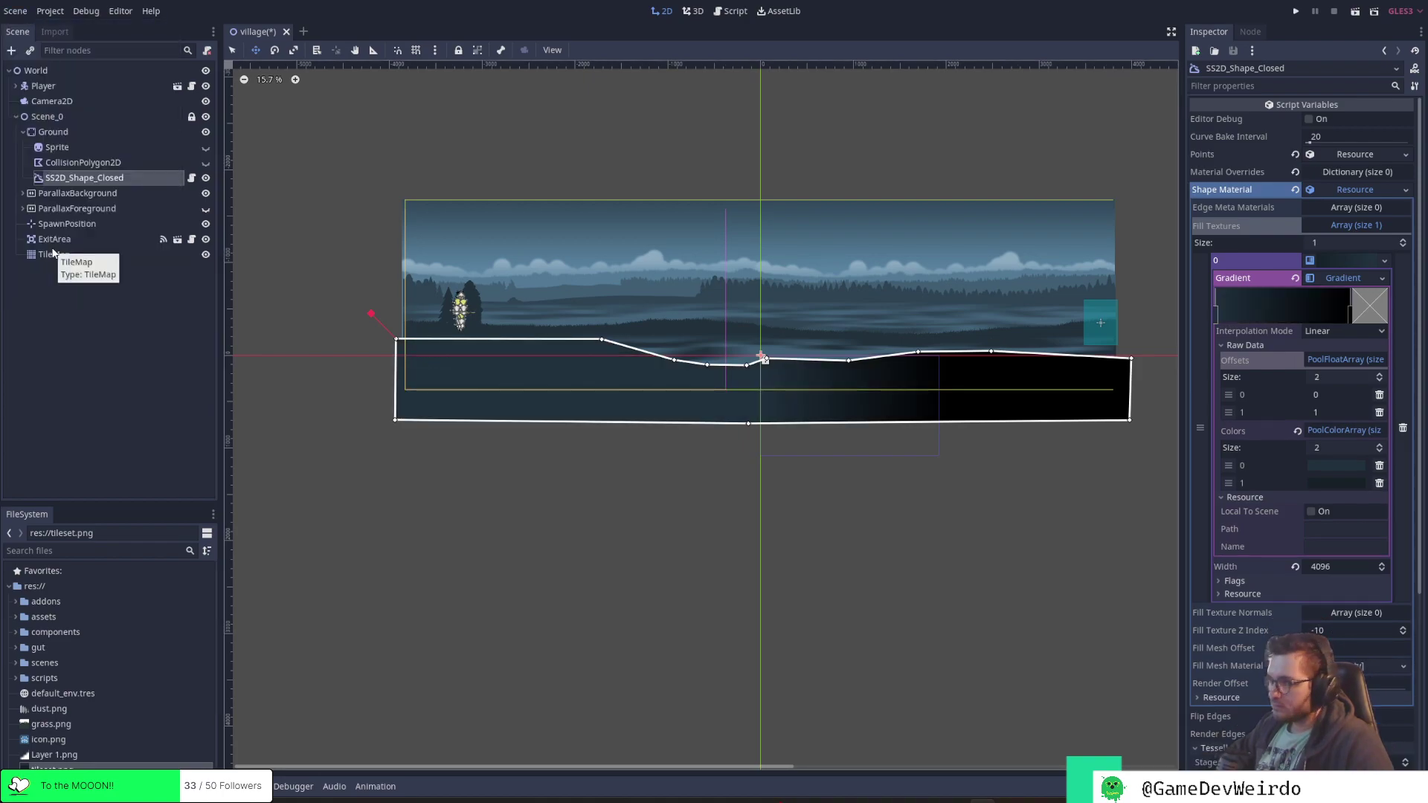
pyautogui.click(15, 11)
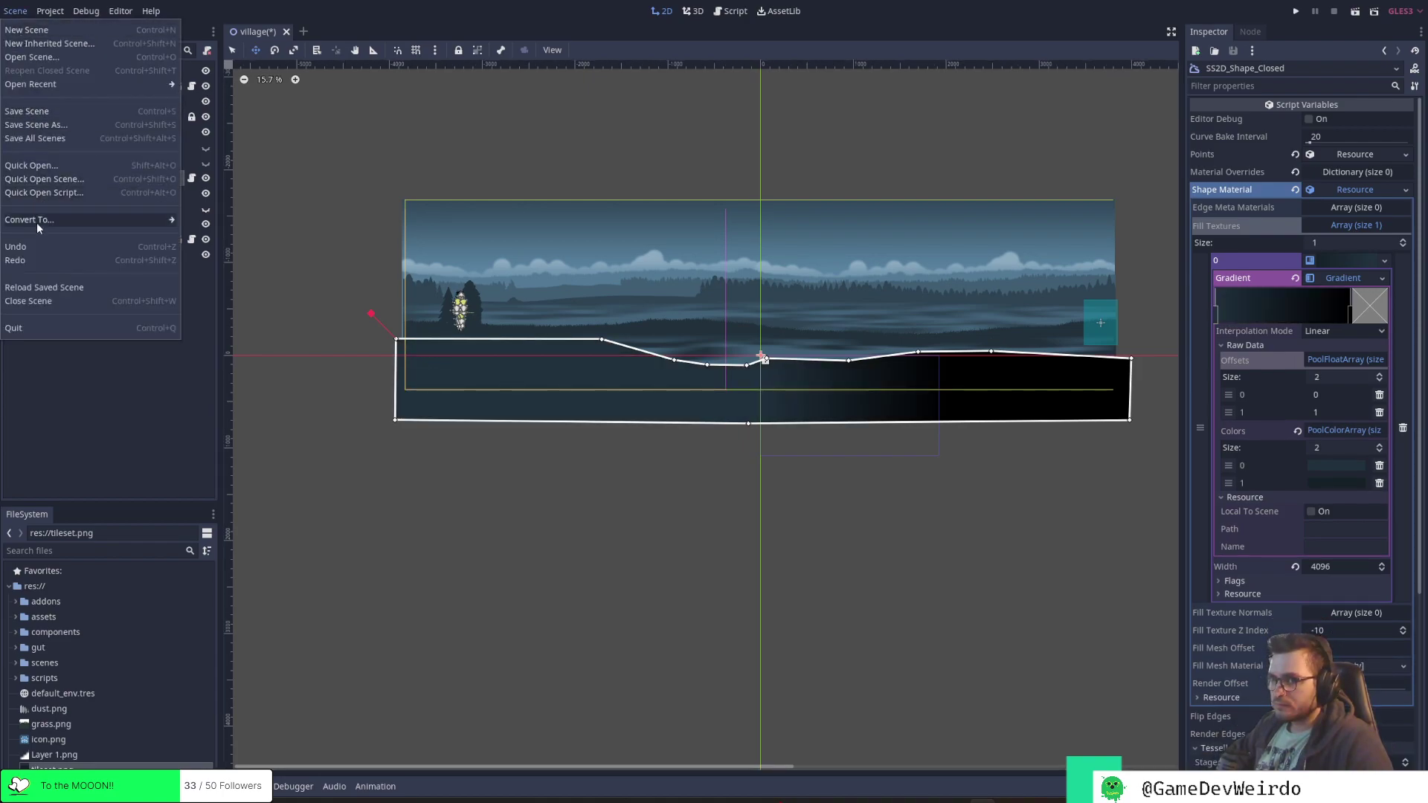
pyautogui.click(35, 245)
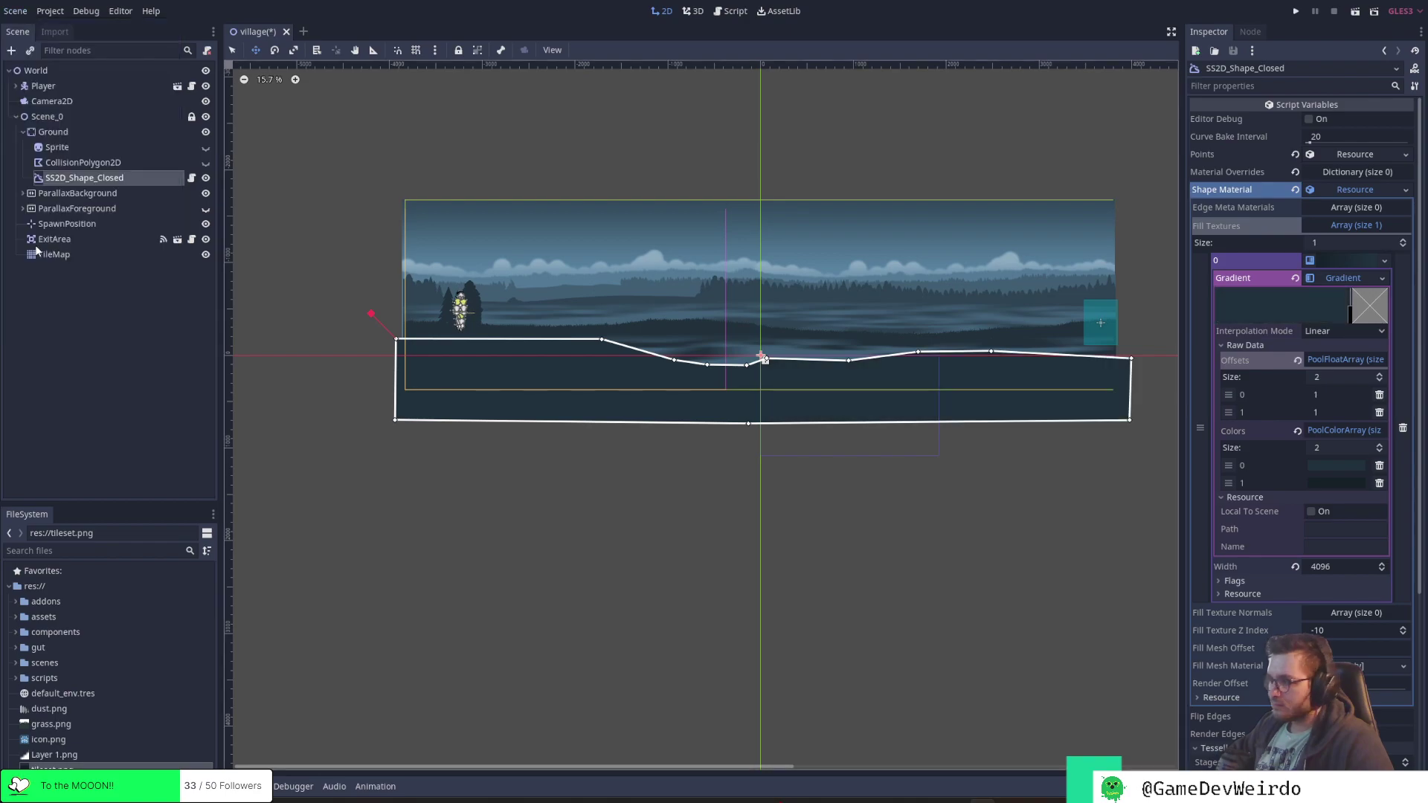
# Check the interpolation and texture options, then empty the Fill Textures array to size 0
pyautogui.click(1369, 330)
pyautogui.click(1393, 302)
pyautogui.click(1381, 280)
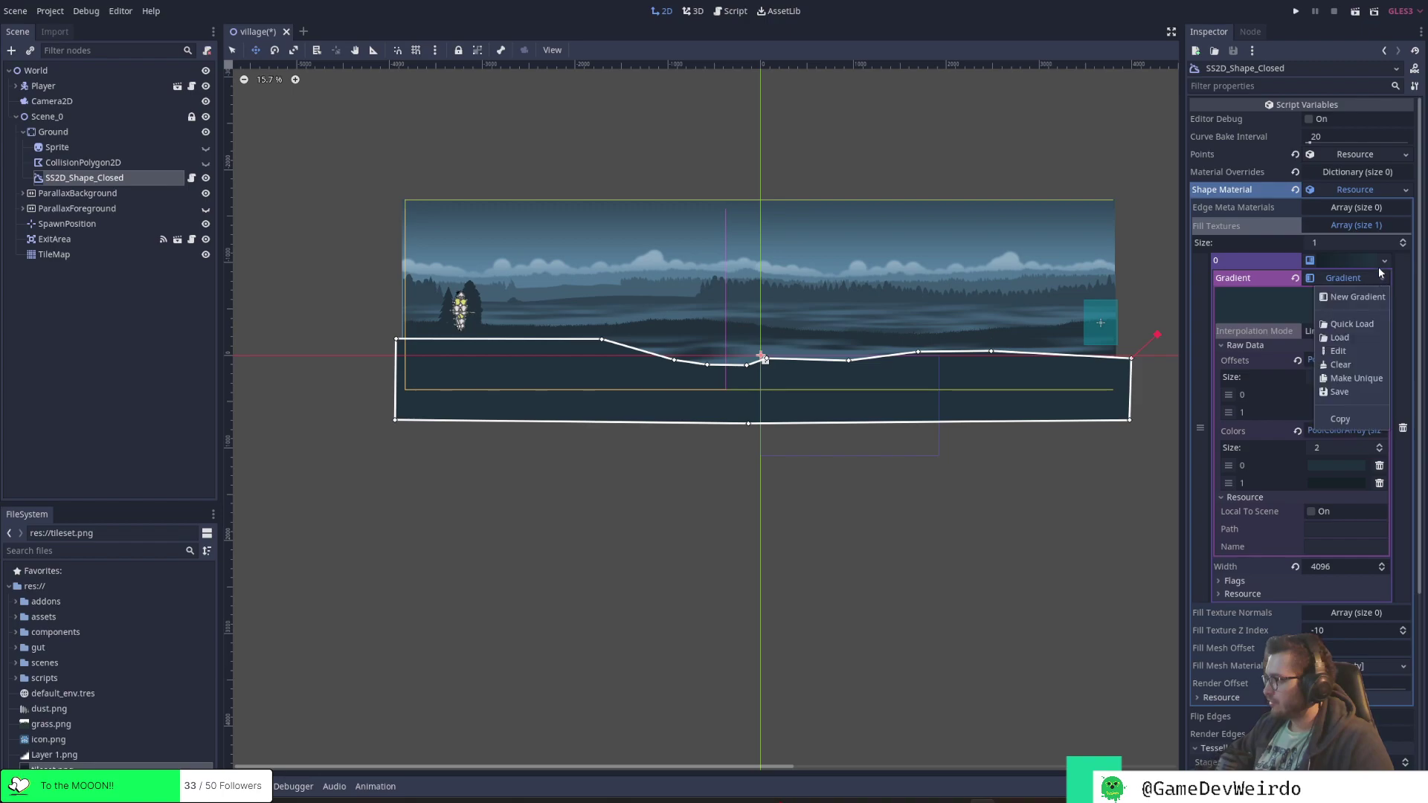
pyautogui.click(1381, 261)
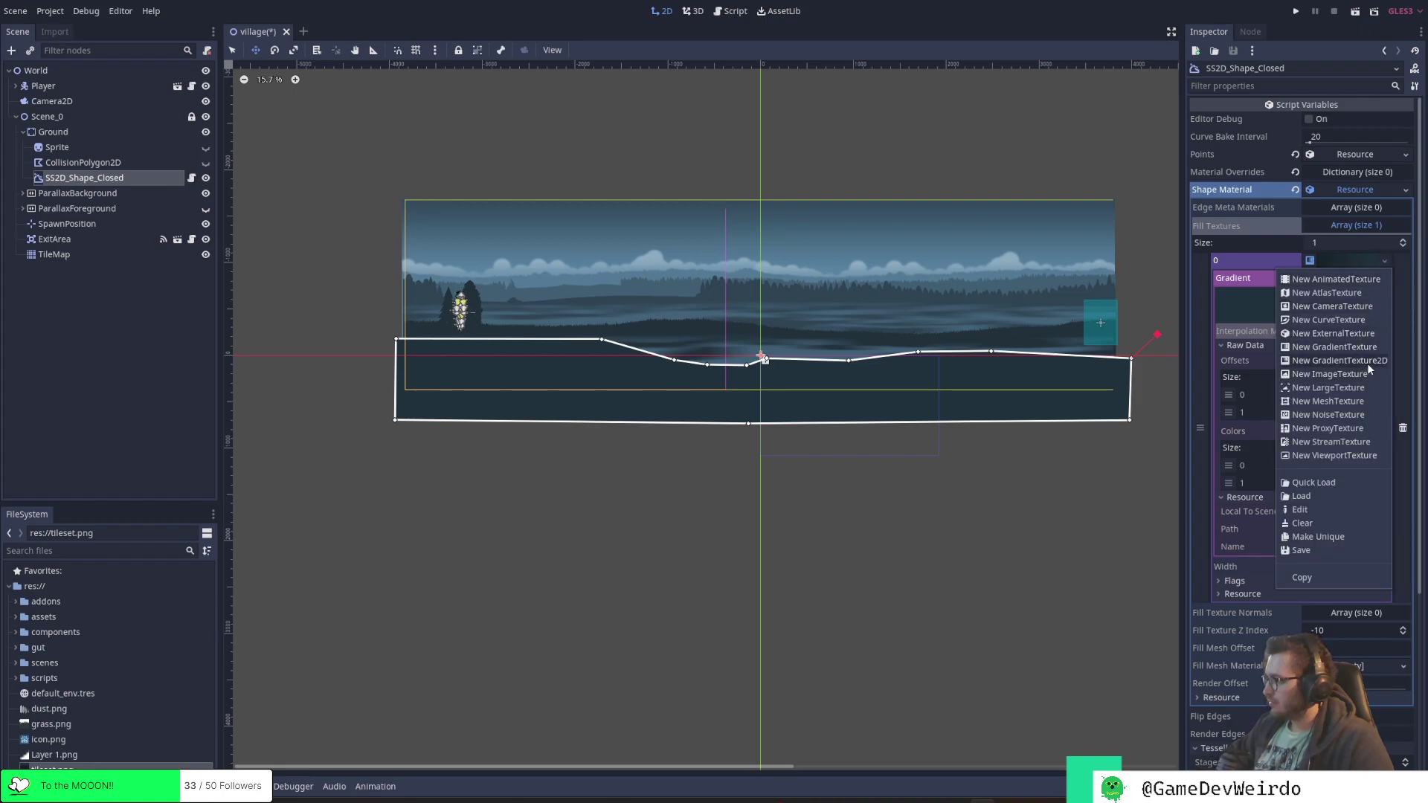
pyautogui.click(1387, 261)
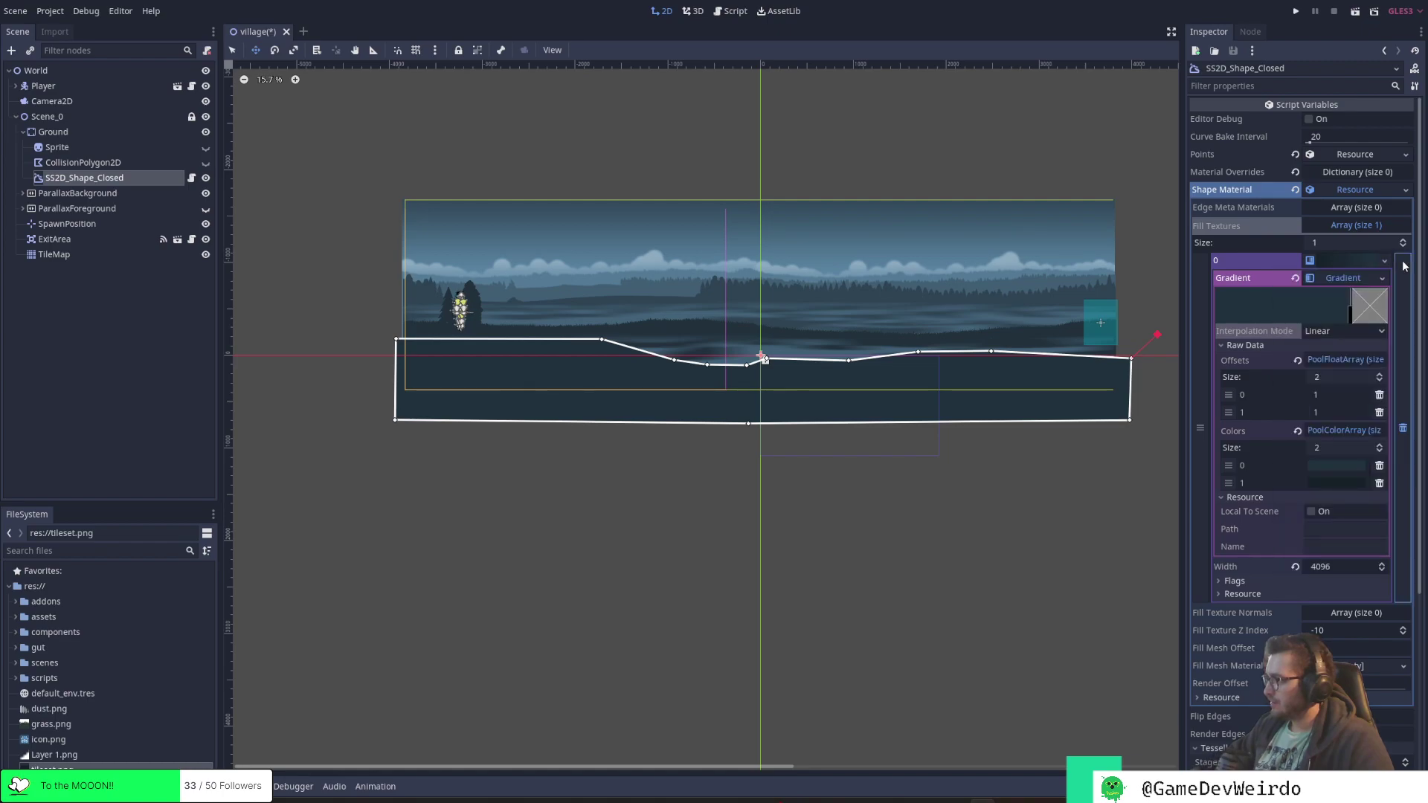
pyautogui.click(1403, 246)
pyautogui.click(1361, 246)
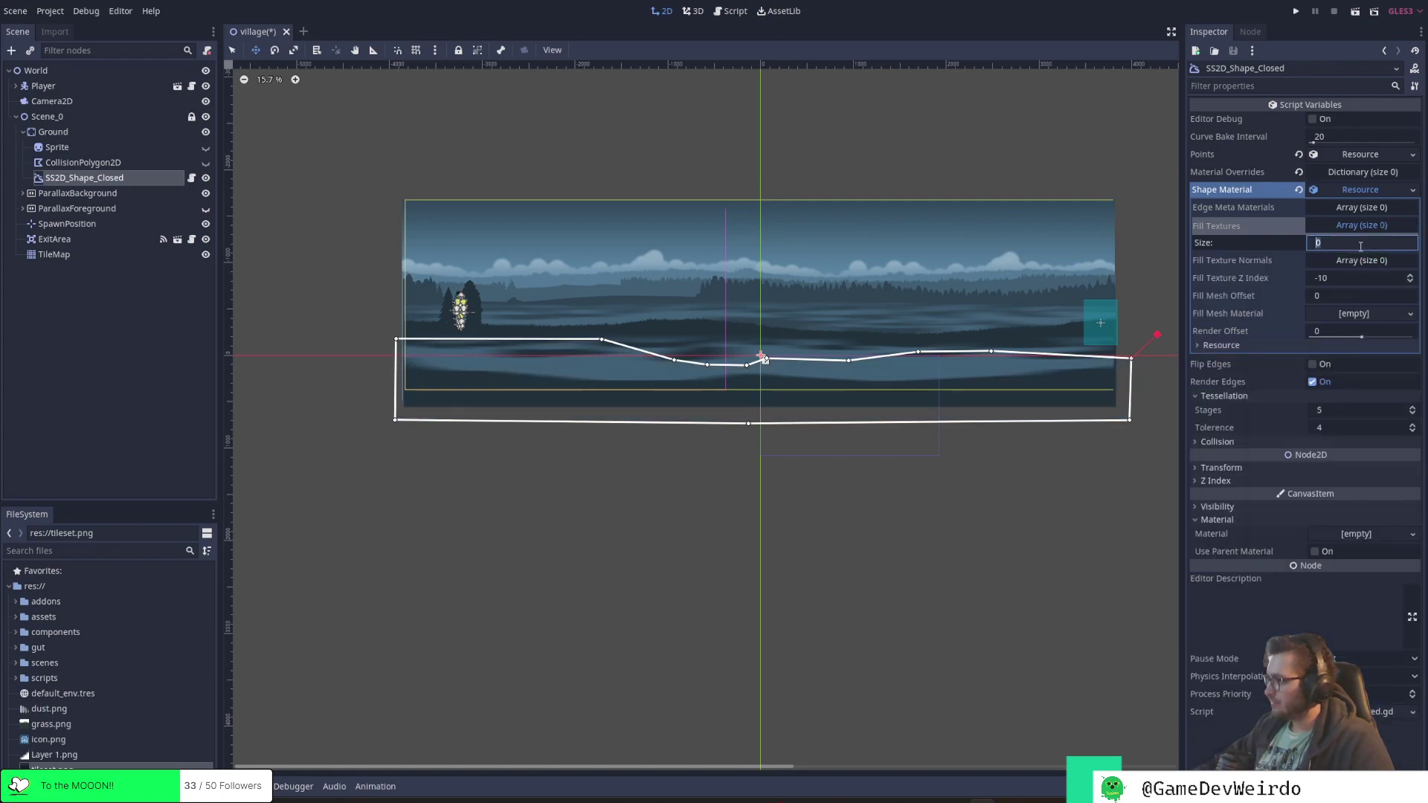
# Add a fill texture slot holding a new GradientTexture2D with a new black-to-white Gradient
pyautogui.click(1411, 240)
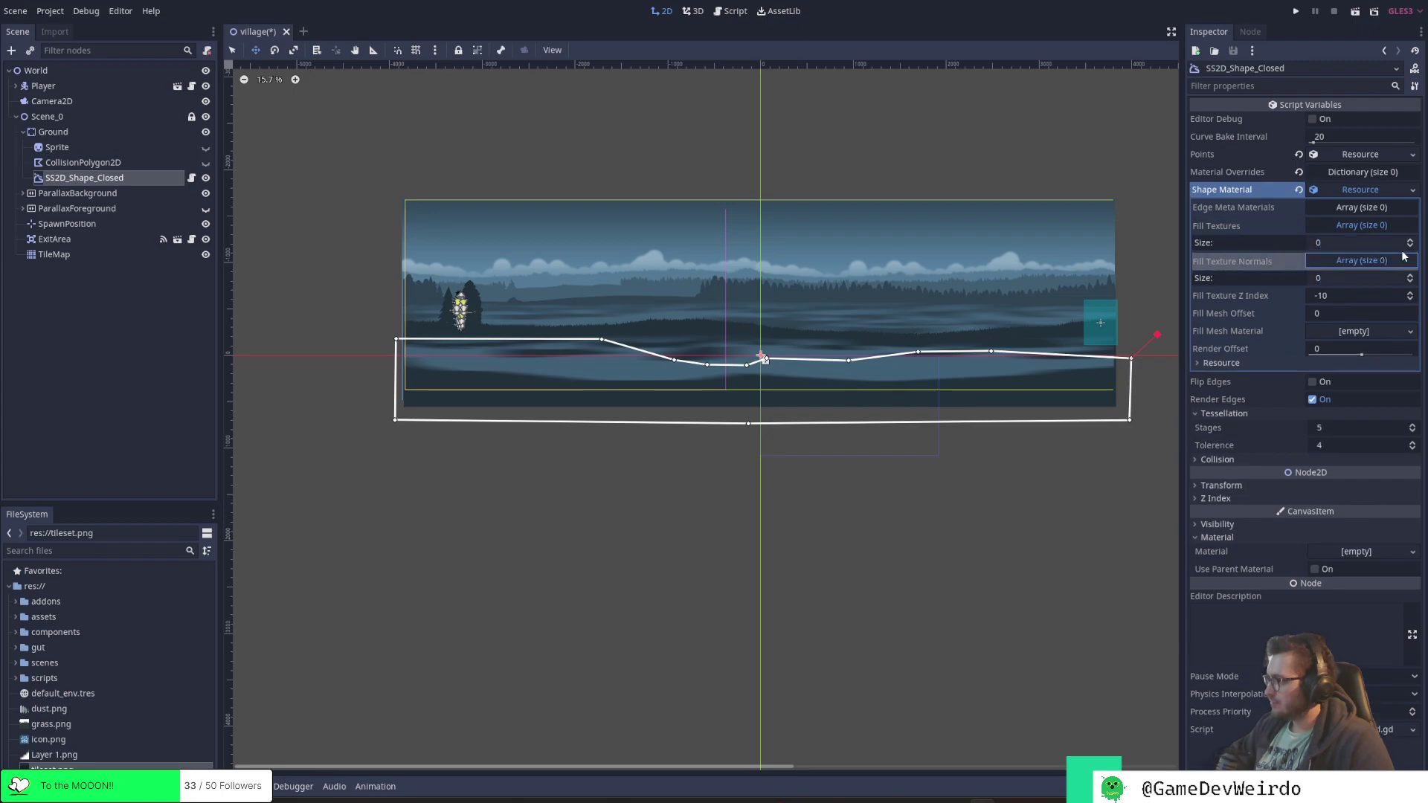
pyautogui.click(1382, 260)
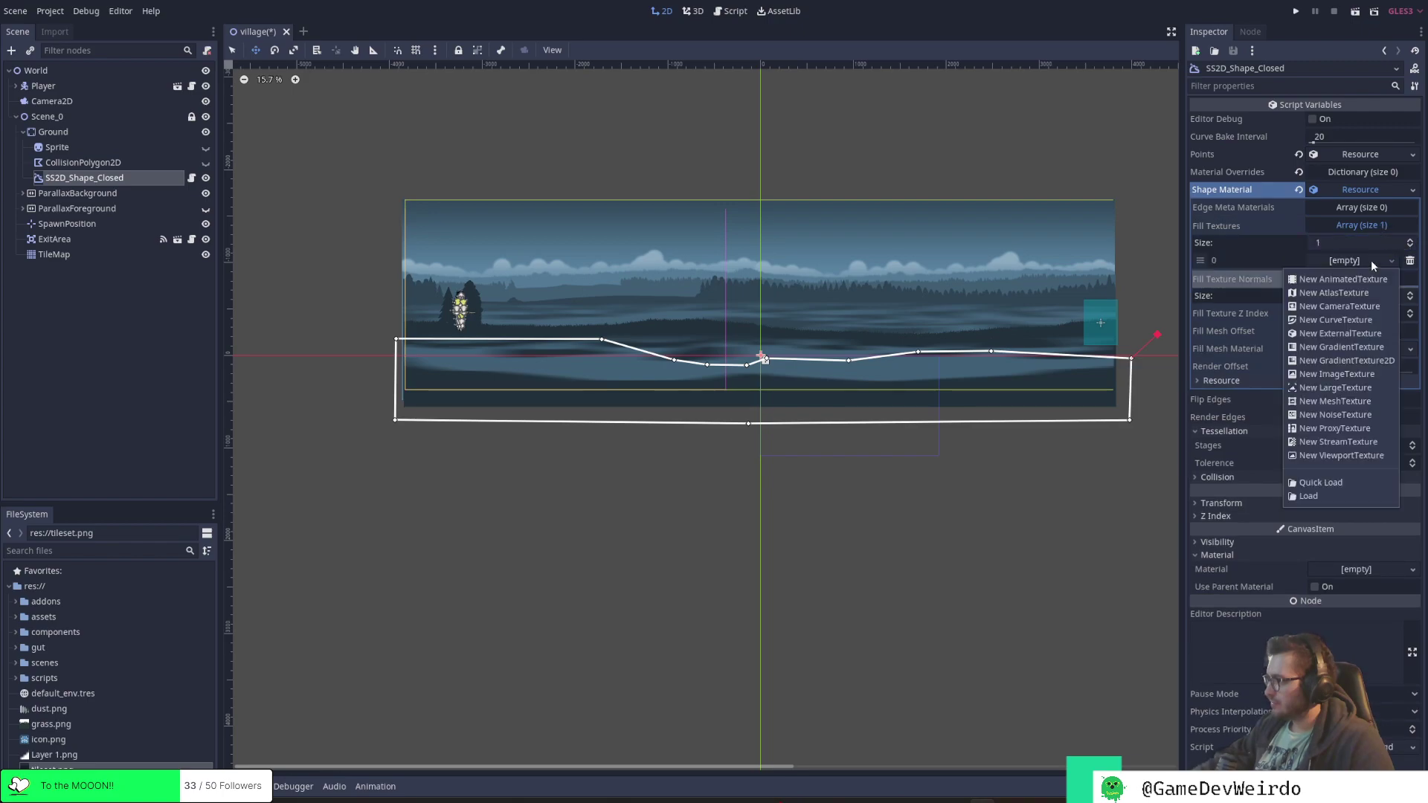
pyautogui.click(1359, 360)
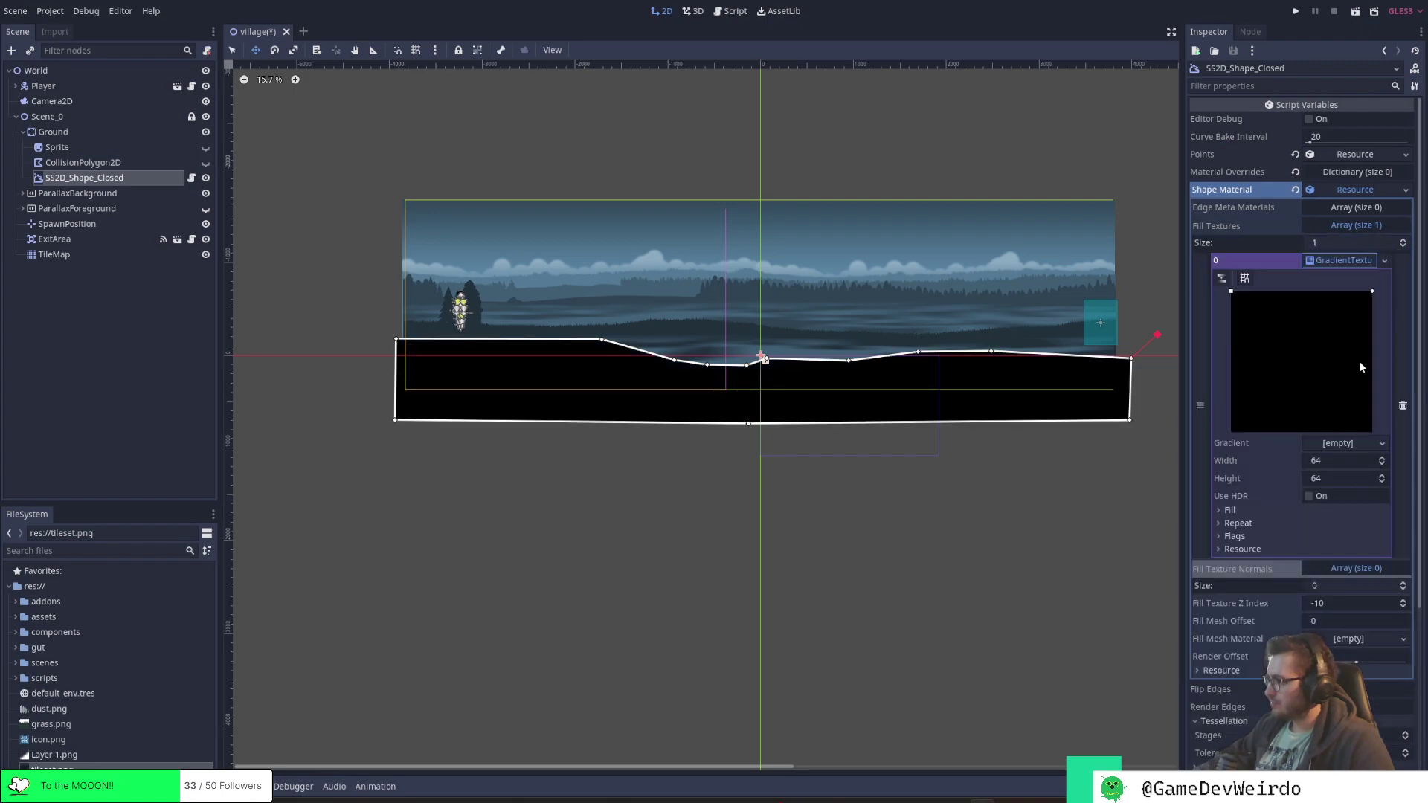
pyautogui.click(1377, 444)
pyautogui.click(1363, 455)
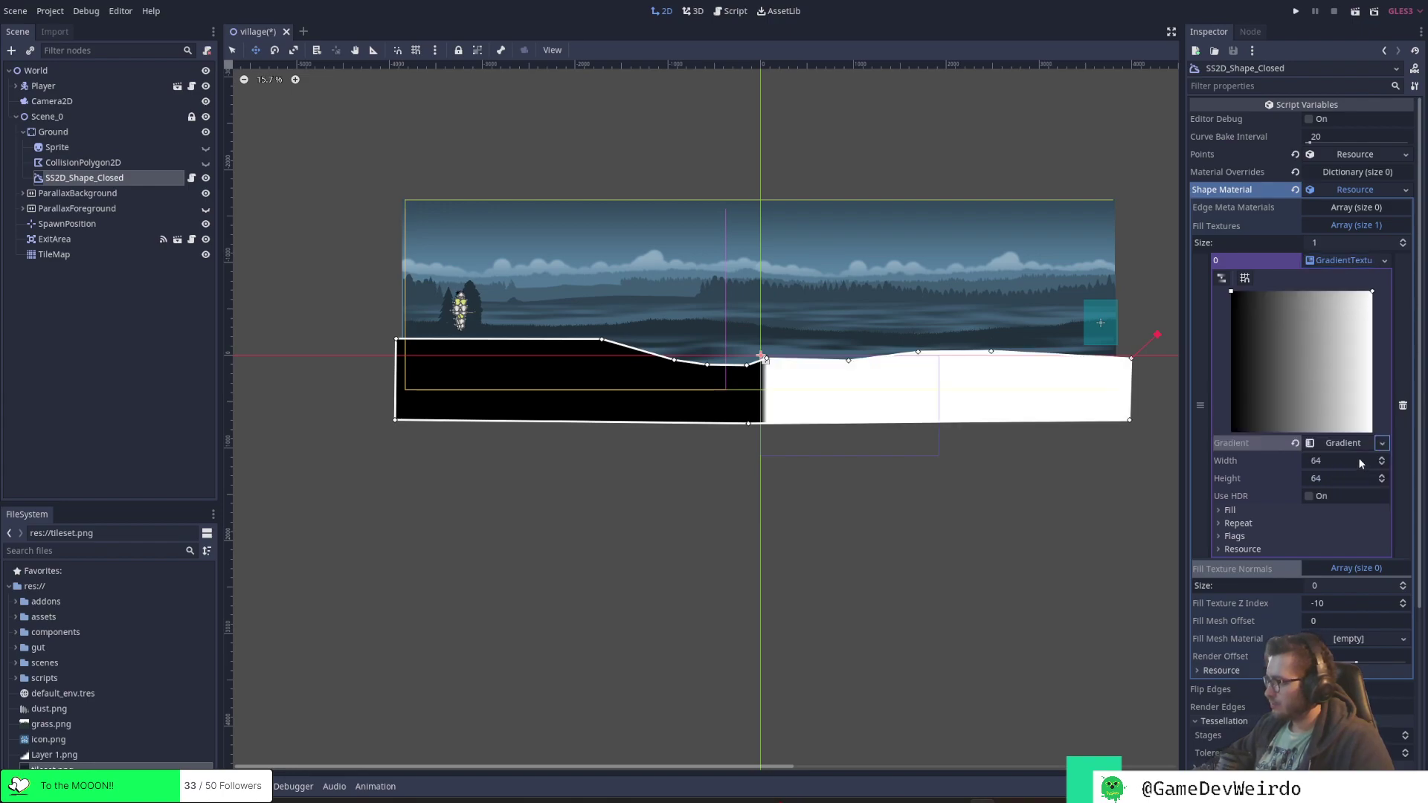
pyautogui.click(1323, 443)
# Set the gradient's left stop to the dark navy 152027 sampled in Photoshop
pyautogui.click(1218, 482)
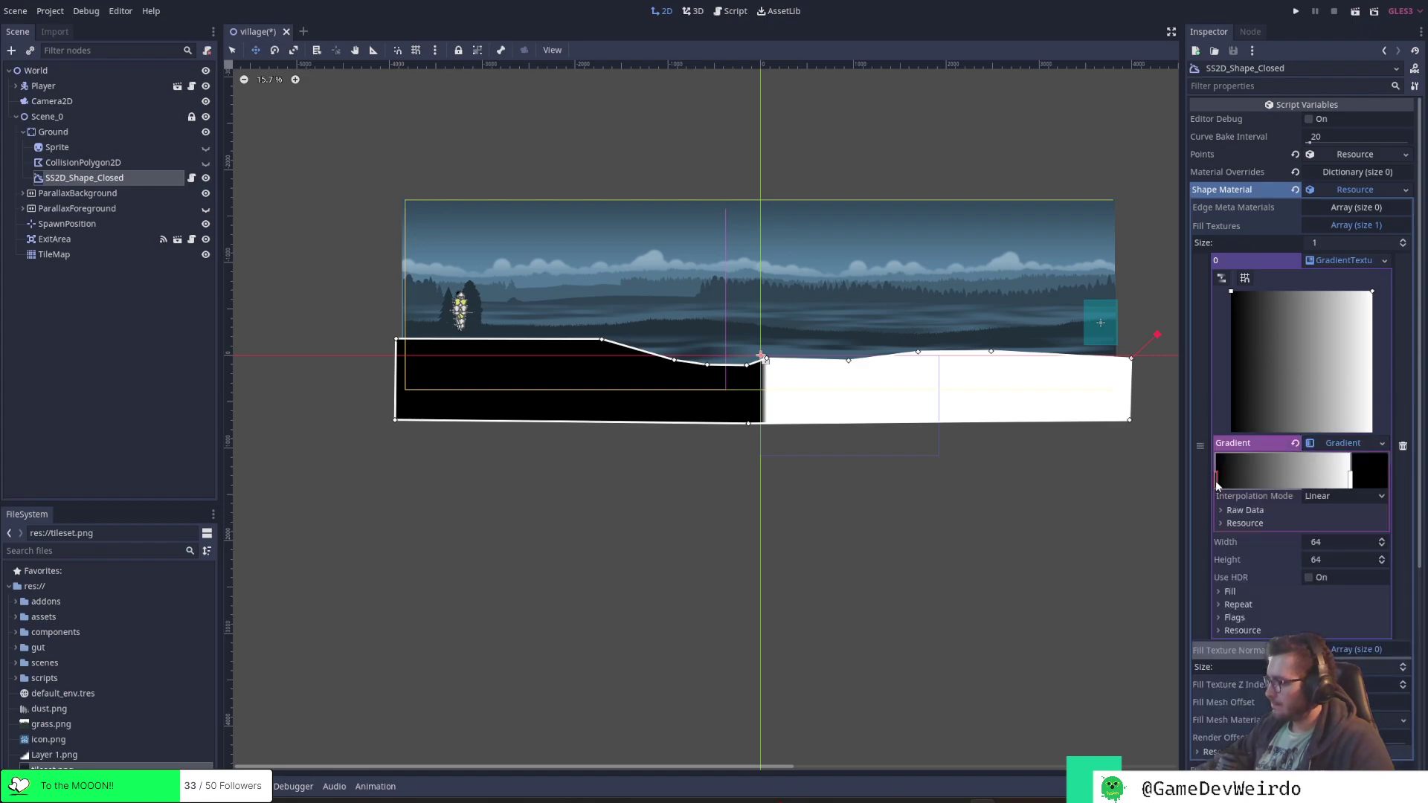
pyautogui.click(1370, 476)
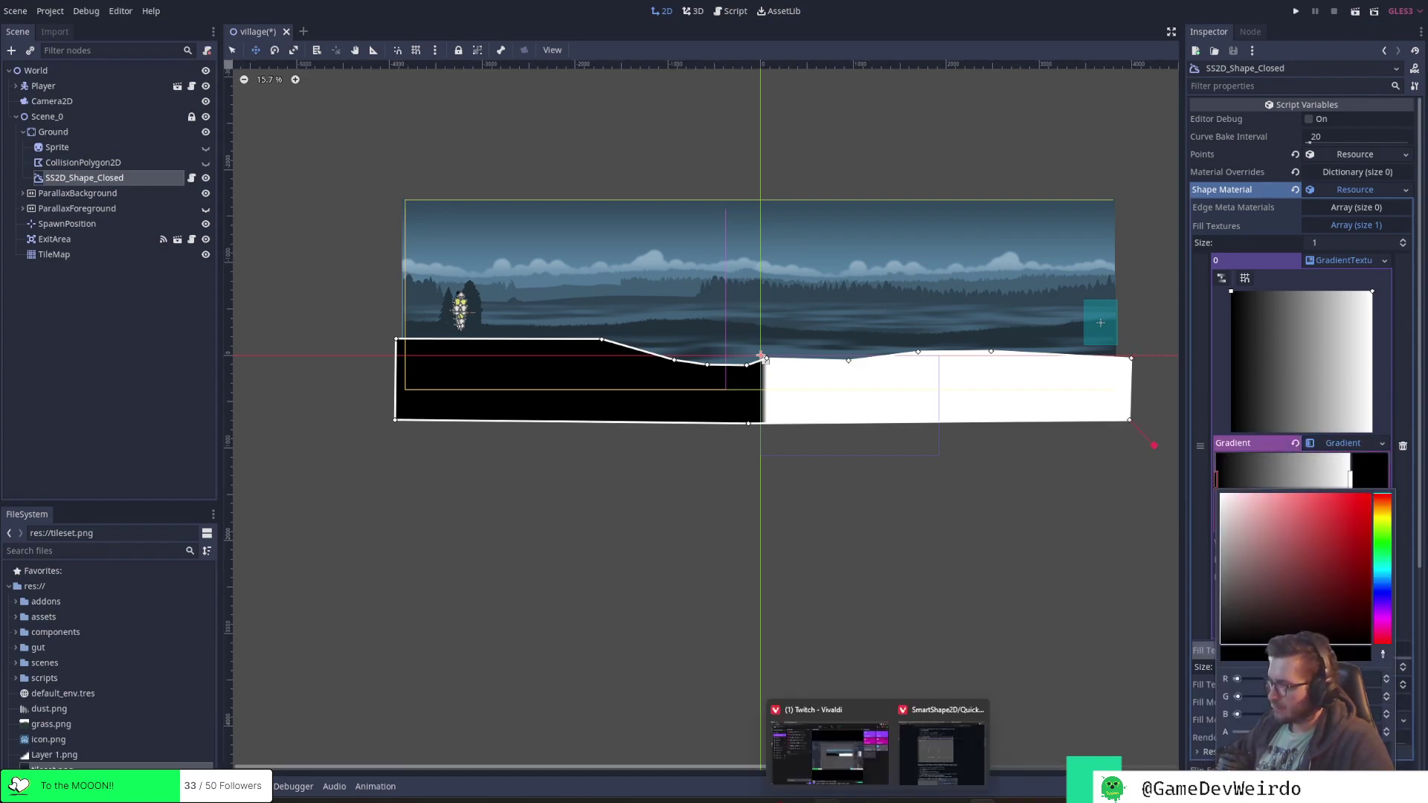
pyautogui.click(860, 752)
pyautogui.click(467, 521)
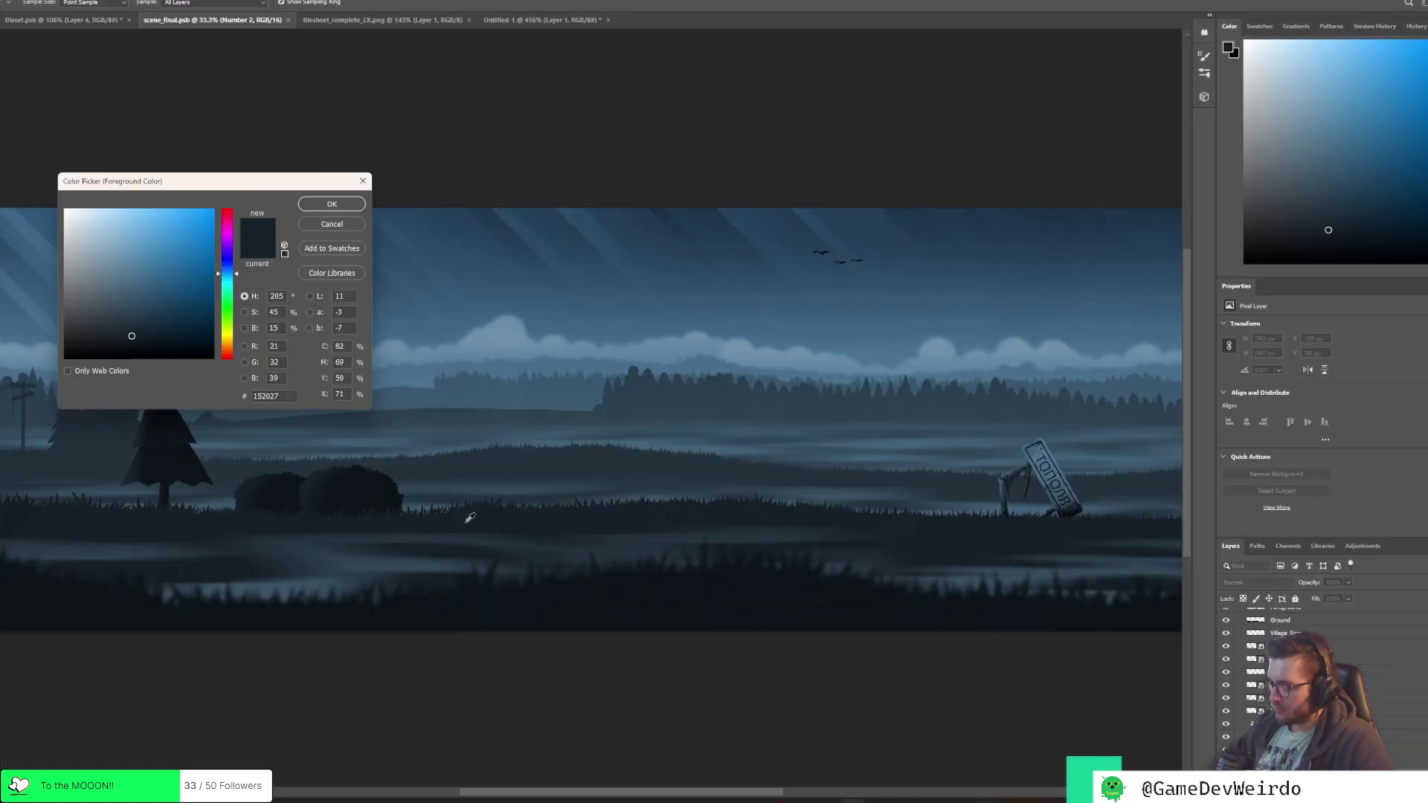
pyautogui.doubleClick(268, 396)
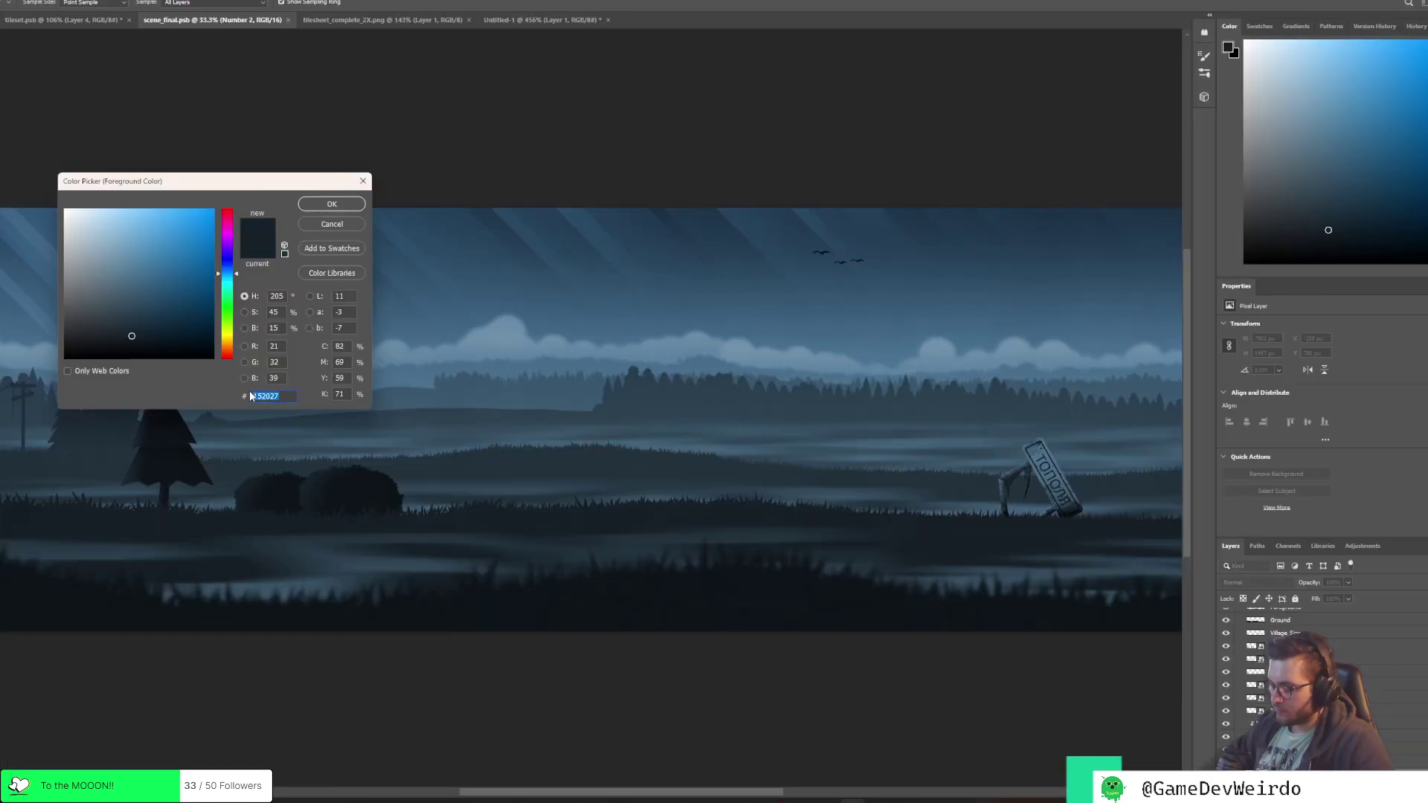
pyautogui.click(982, 744)
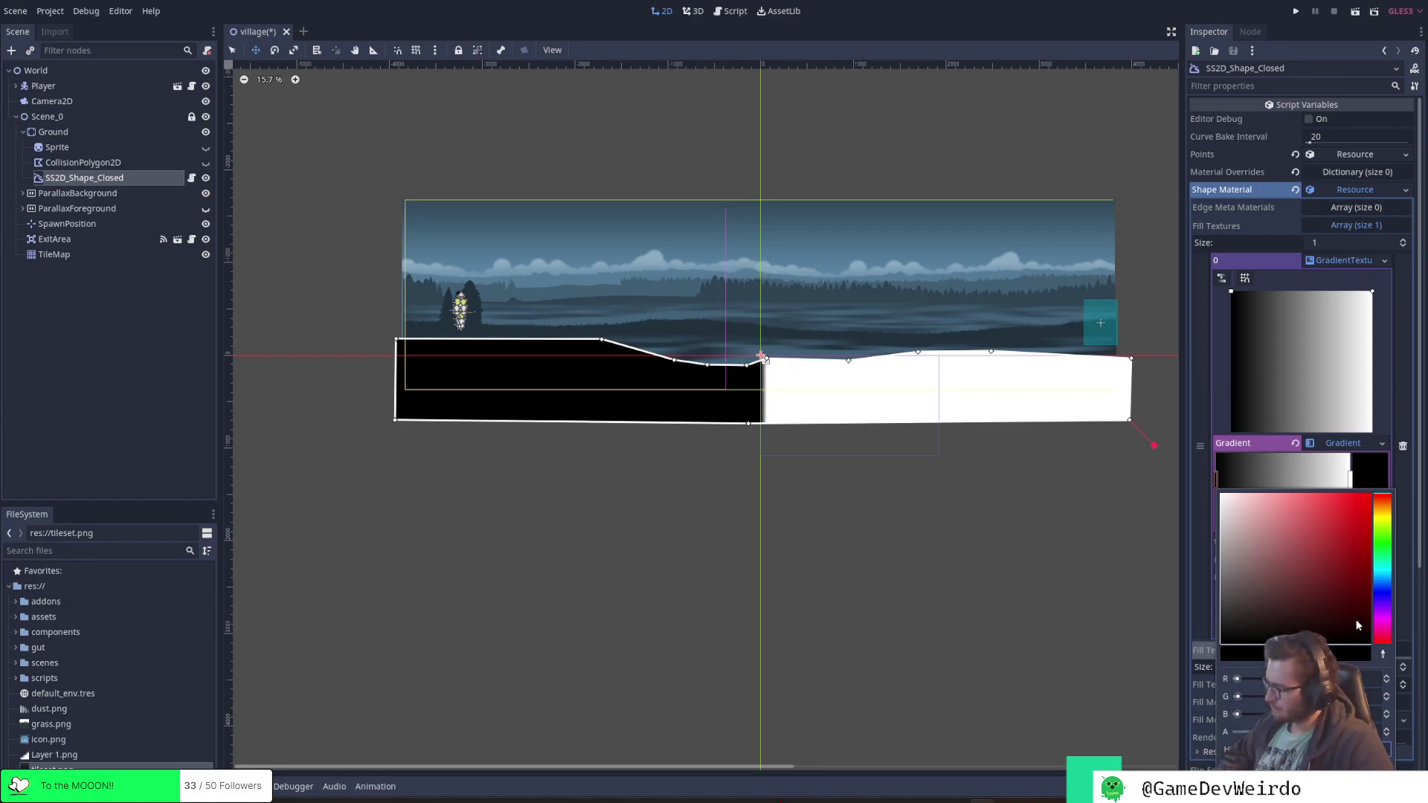
pyautogui.click(1290, 620)
pyautogui.click(1383, 585)
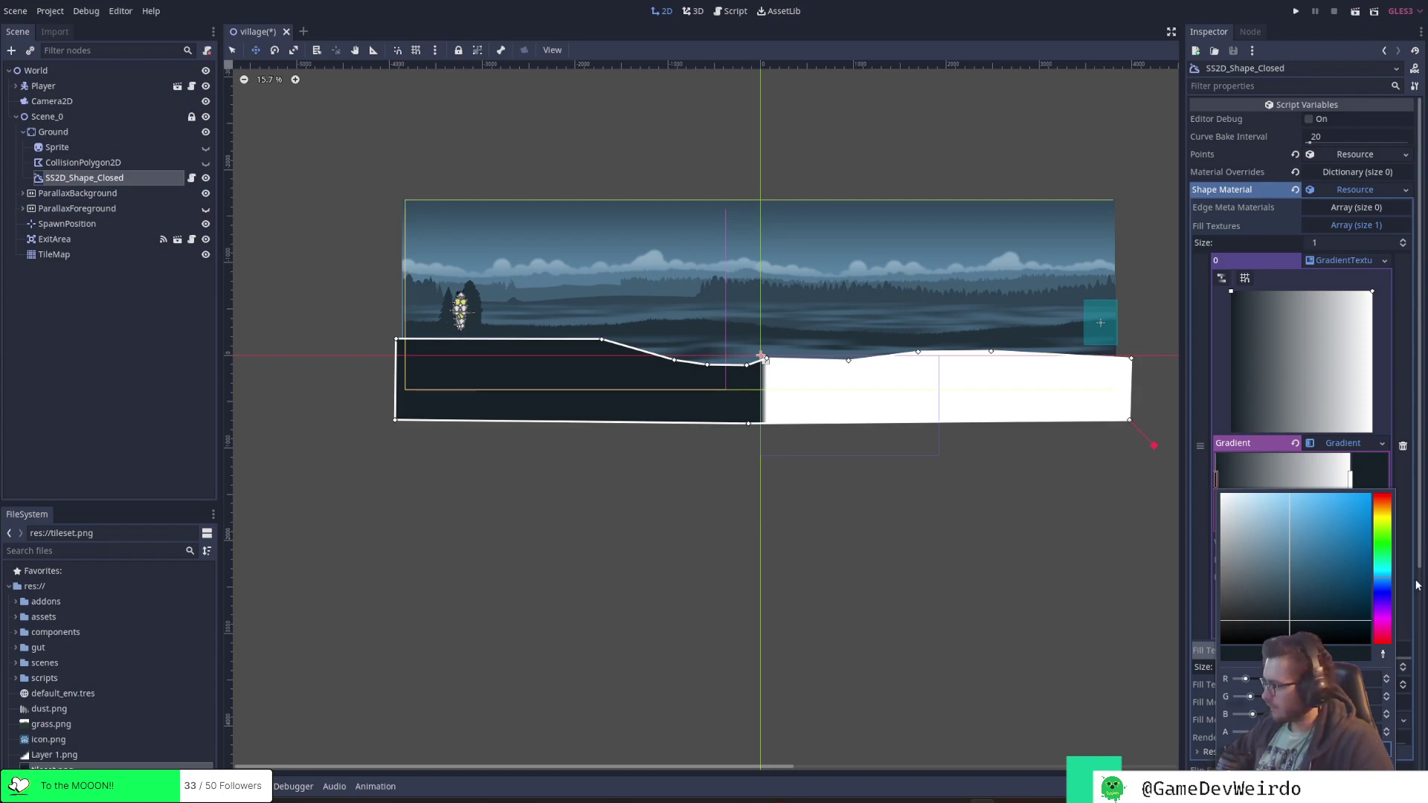
# Paste 22323d from Photoshop into the right end stop, then clear the fill textures
pyautogui.moveTo(852, 800)
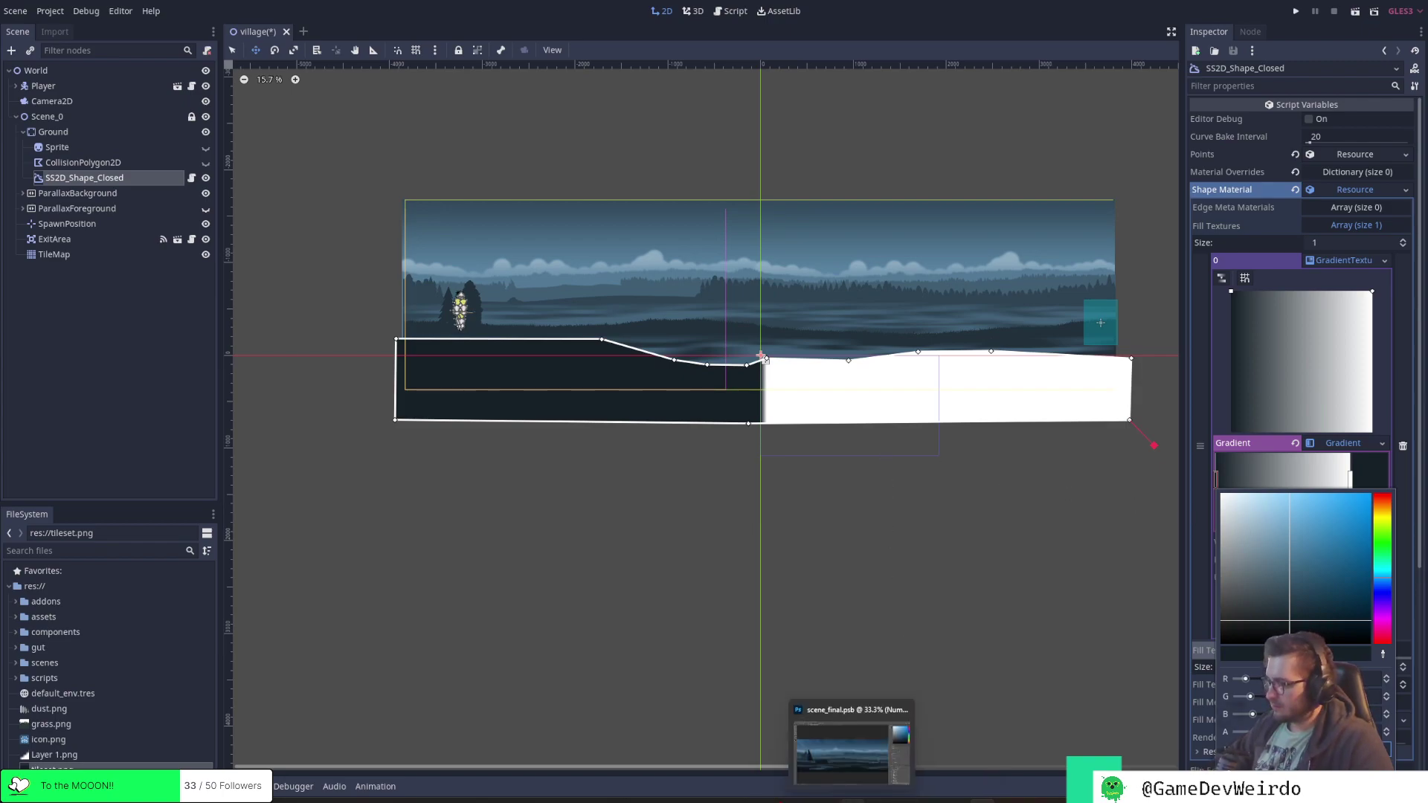
pyautogui.click(828, 710)
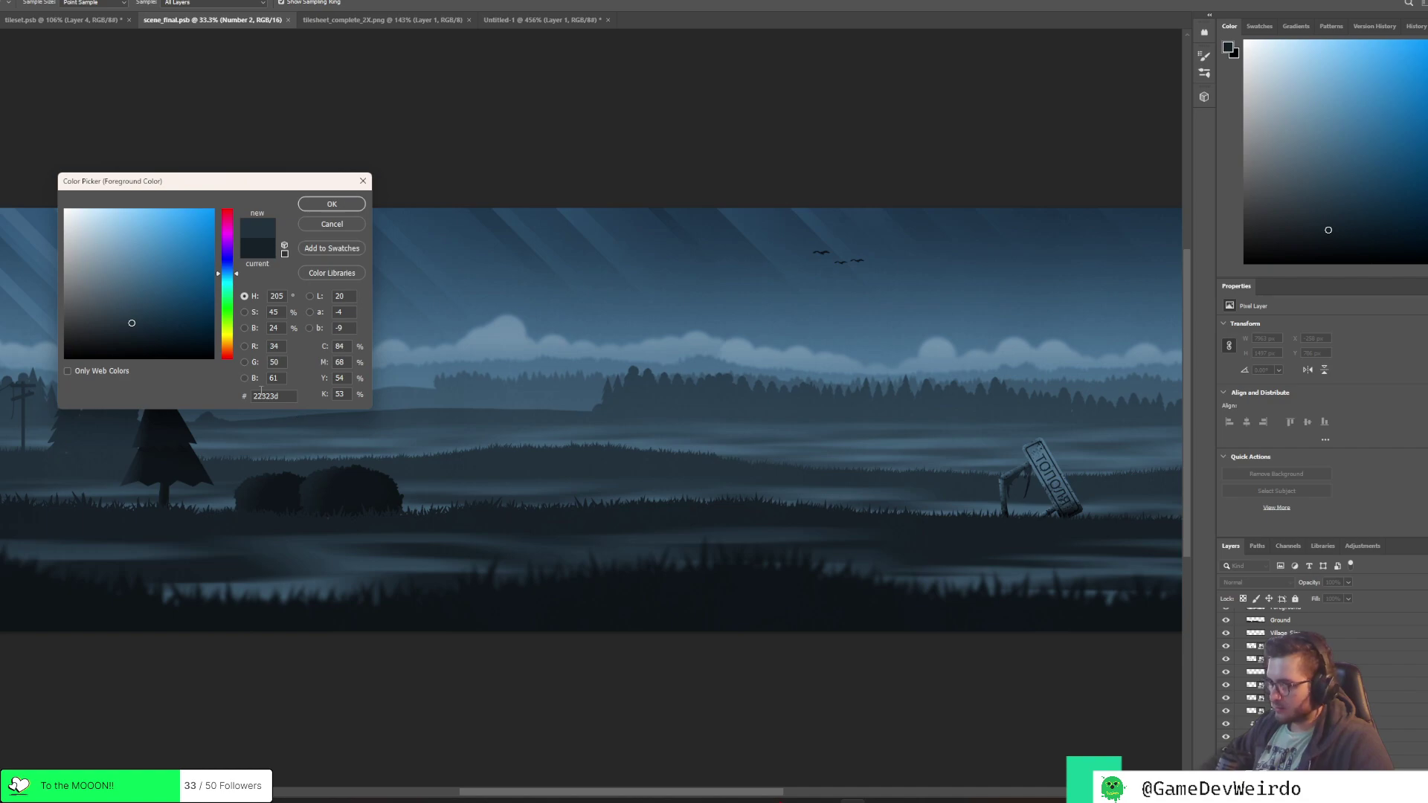
pyautogui.doubleClick(262, 395)
pyautogui.moveTo(972, 796)
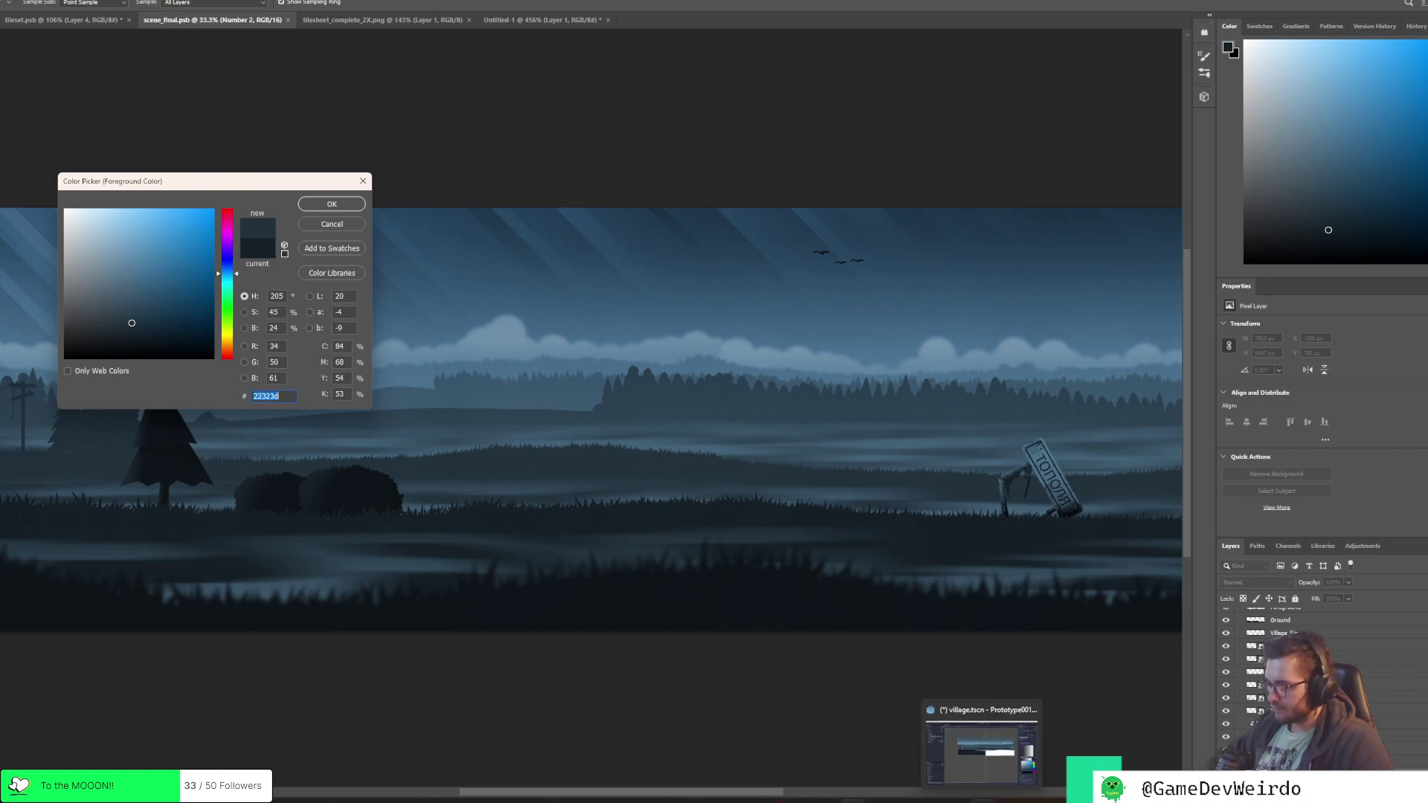
pyautogui.click(982, 744)
pyautogui.click(1352, 482)
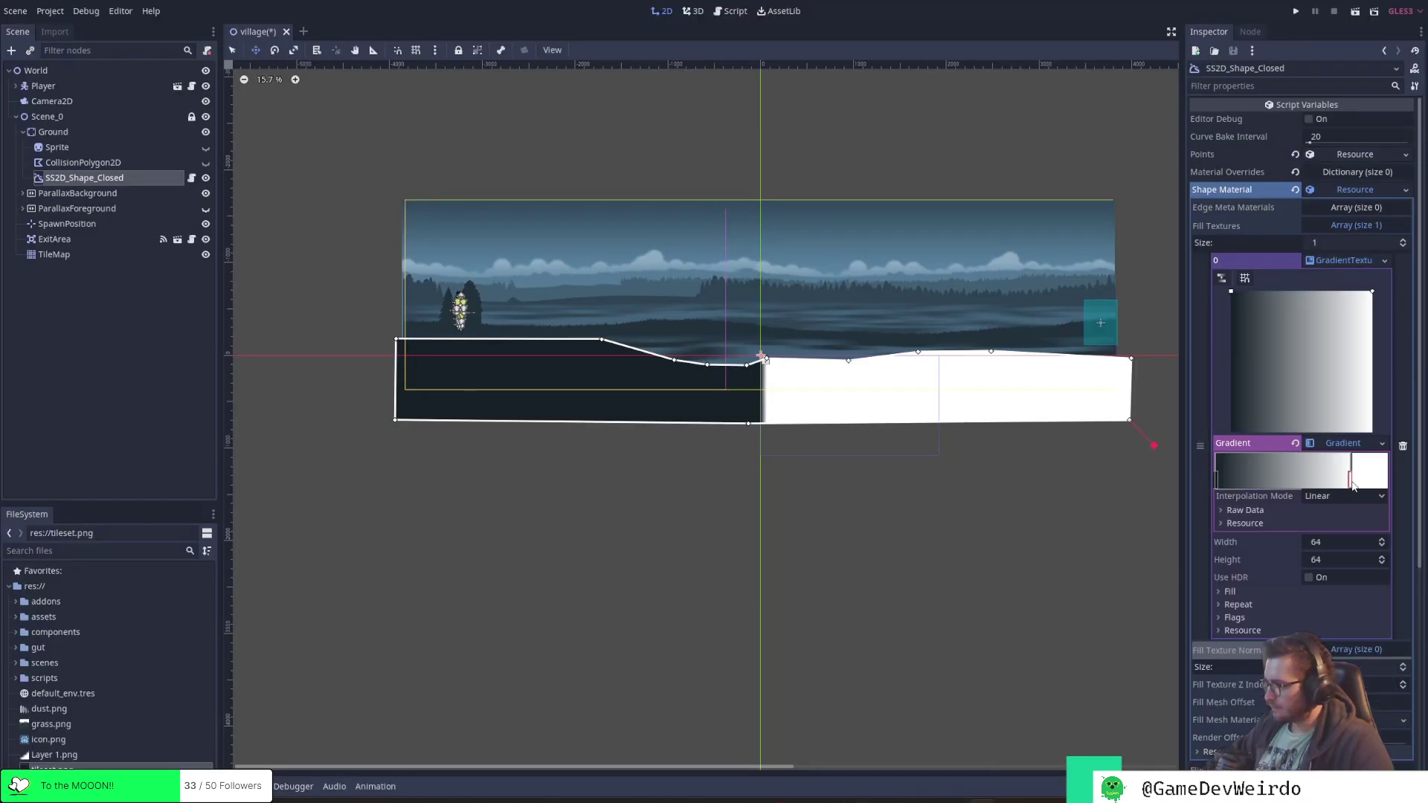
pyautogui.click(1364, 485)
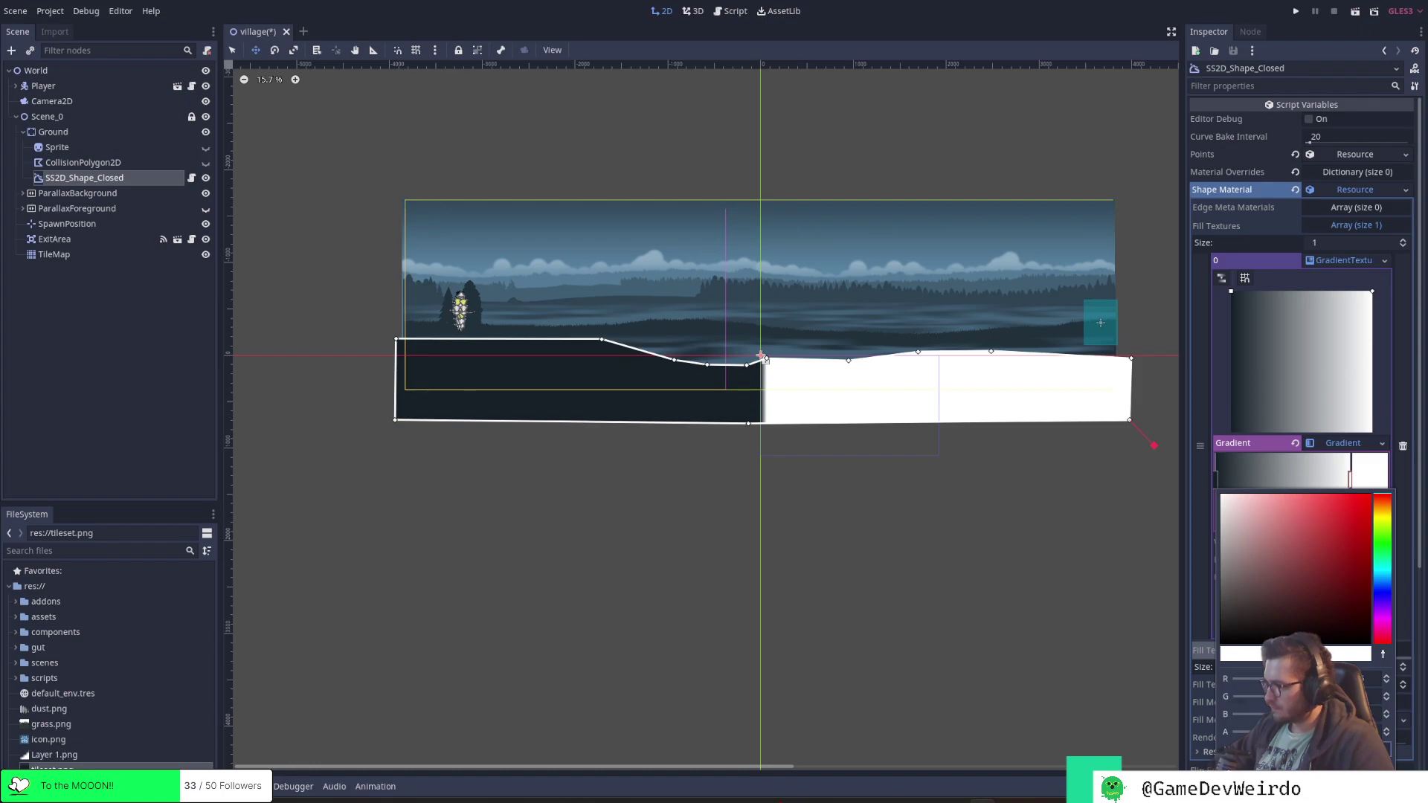
pyautogui.hotkey('ctrl', 'v')
pyautogui.press('Return')
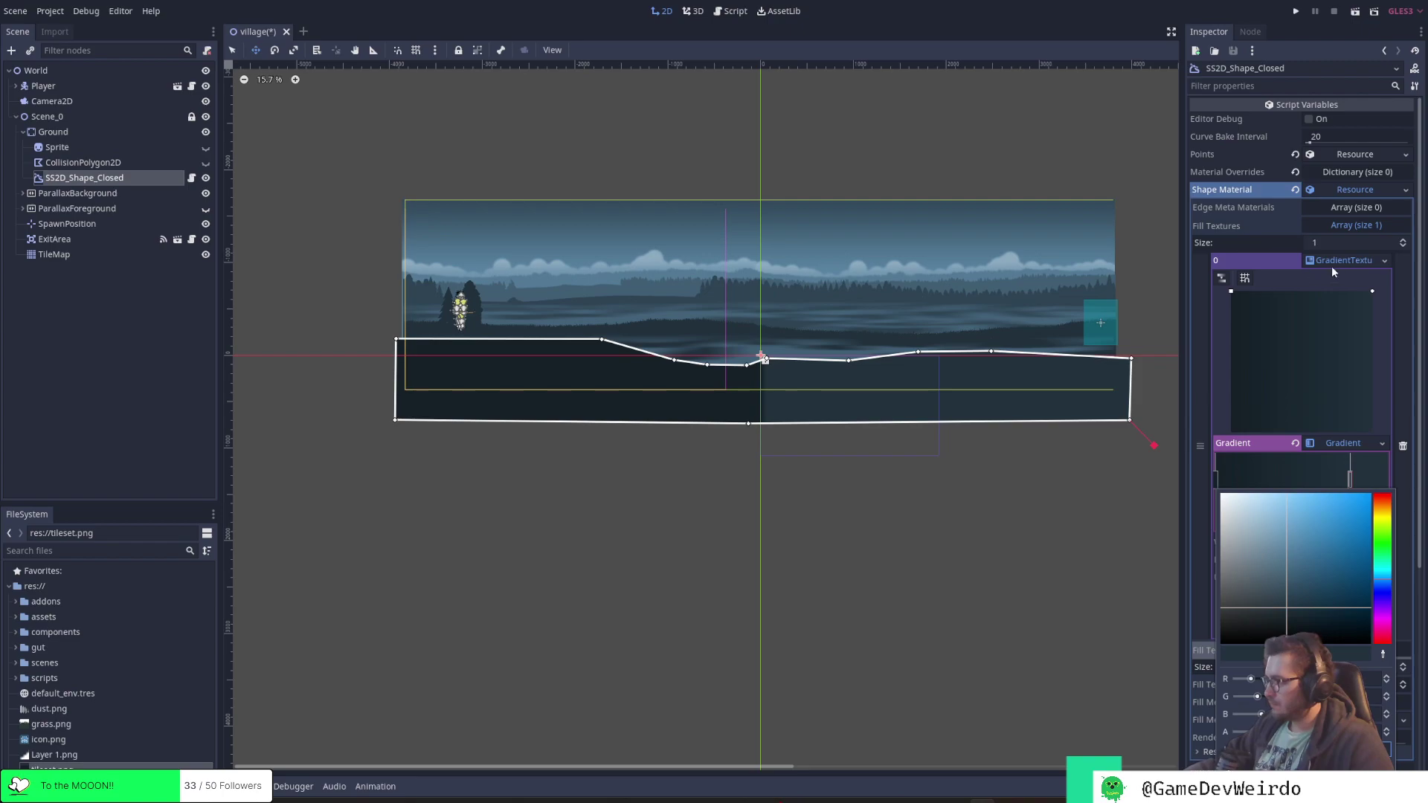
pyautogui.click(1403, 557)
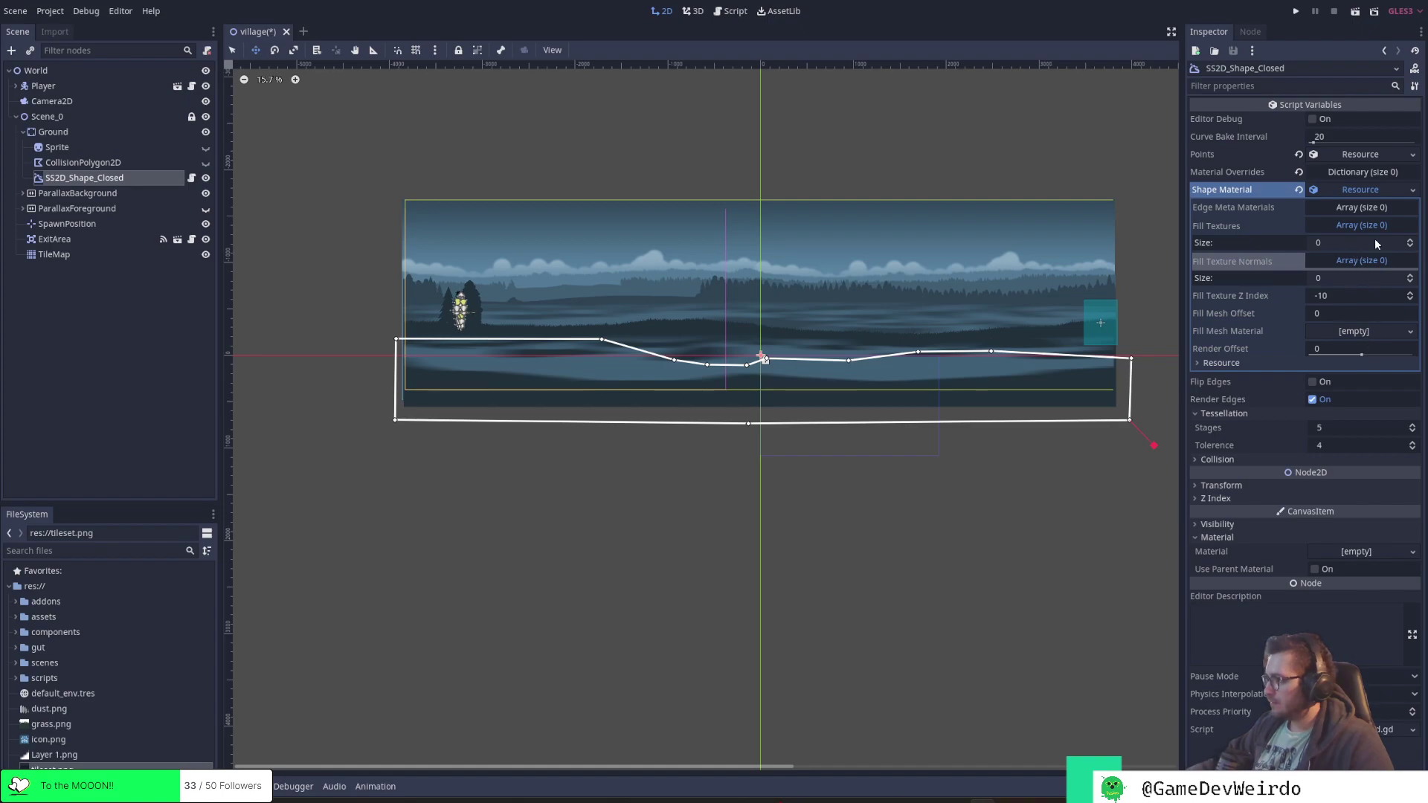
# Add a fill texture slot holding a new GradientTexture2D with a new Gradient
pyautogui.click(1411, 240)
pyautogui.click(1373, 259)
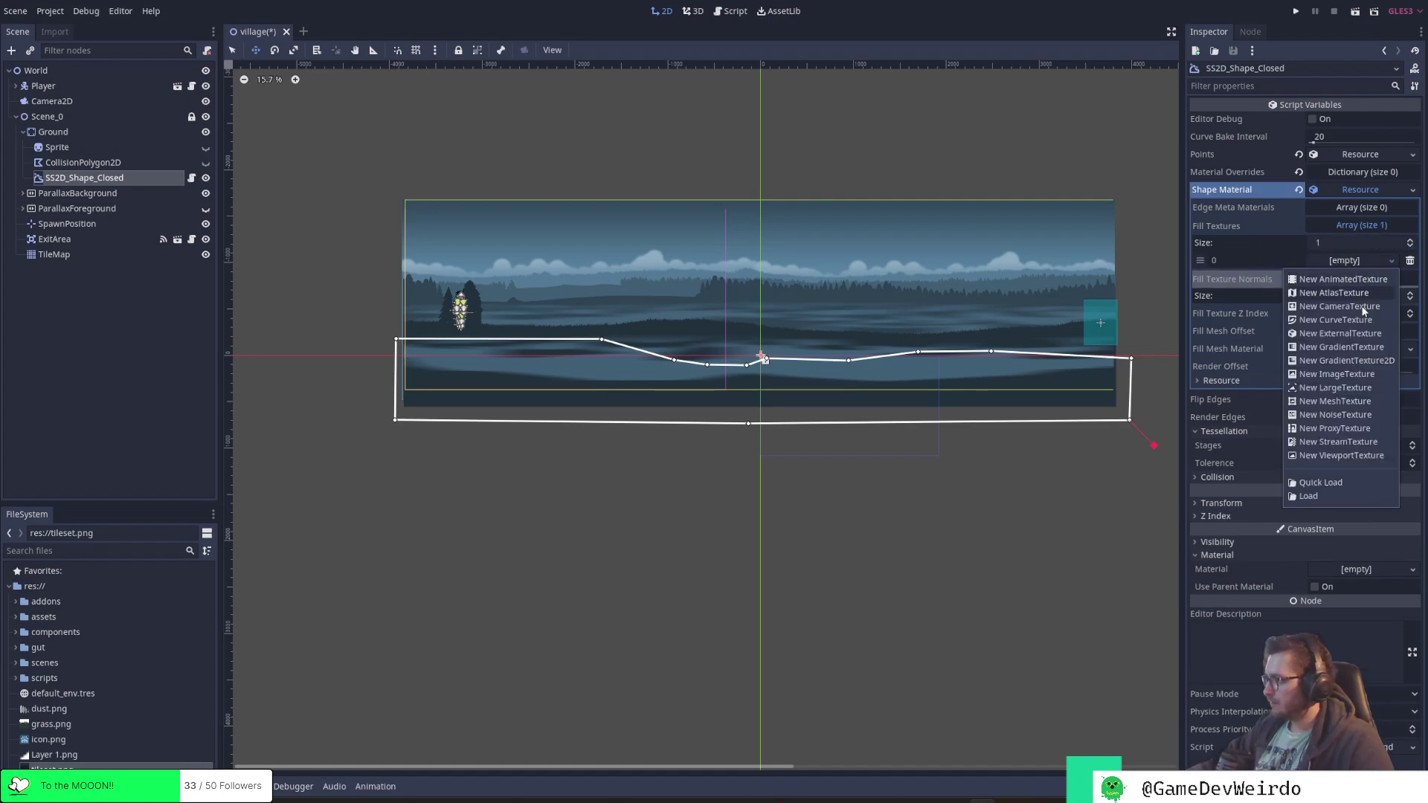
pyautogui.click(1359, 362)
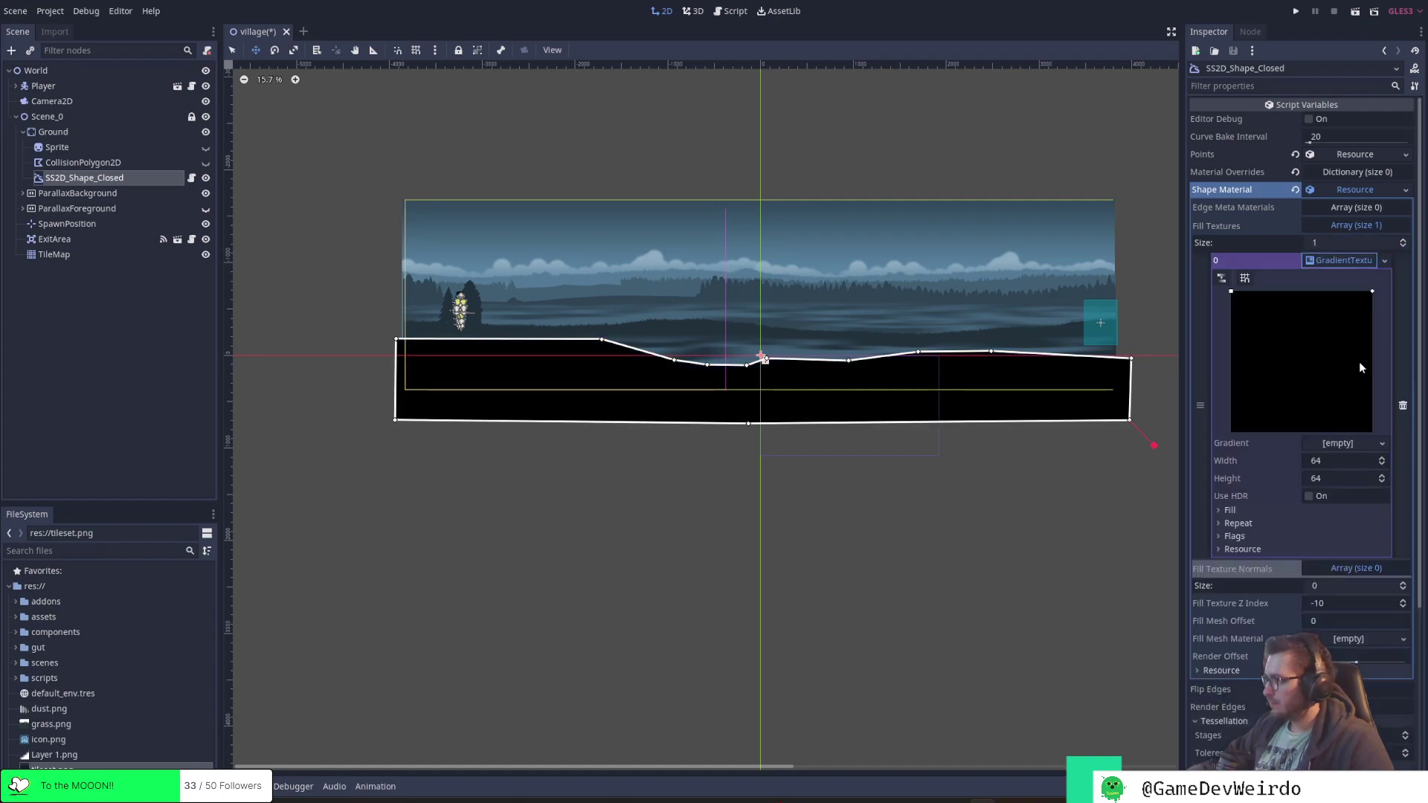
pyautogui.click(1343, 444)
pyautogui.click(1350, 487)
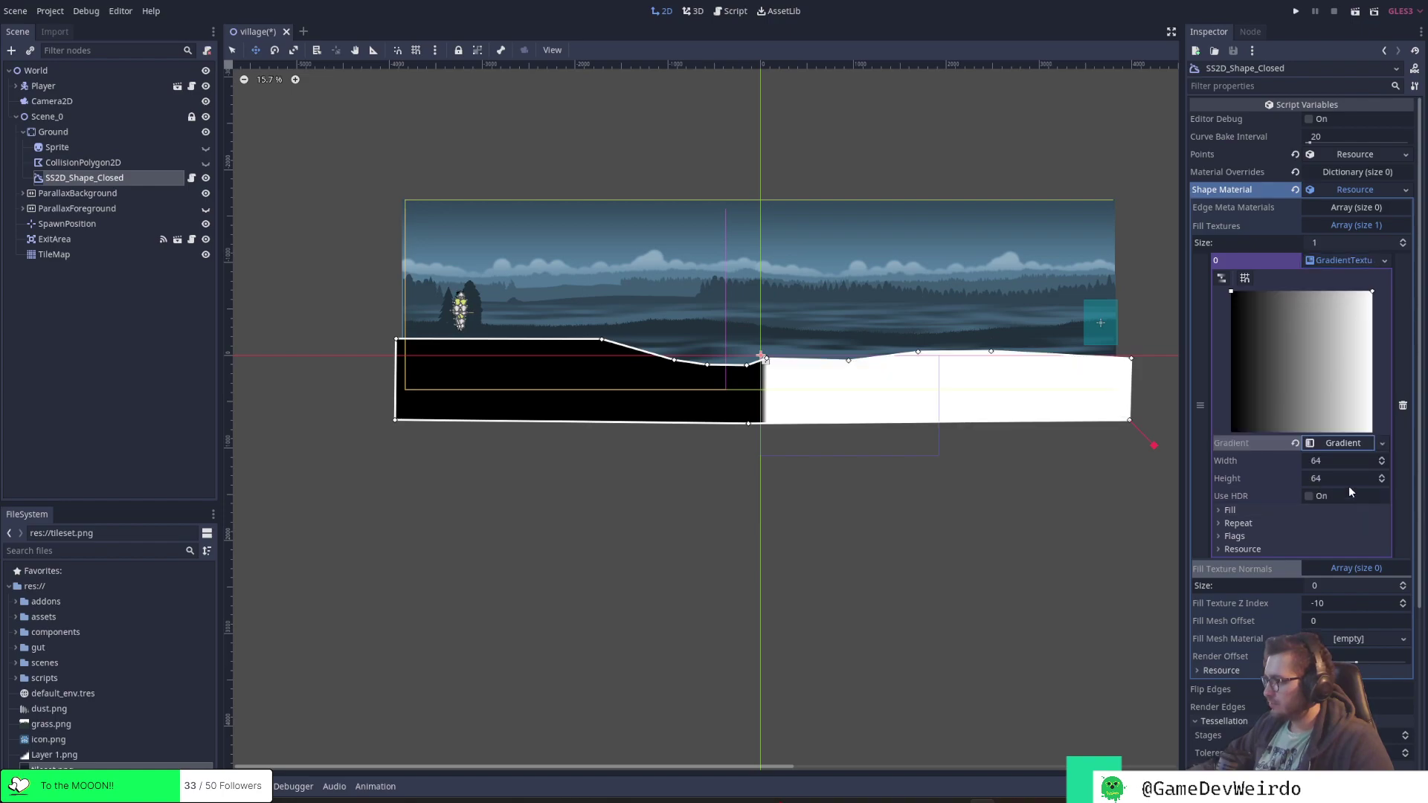
pyautogui.click(1332, 443)
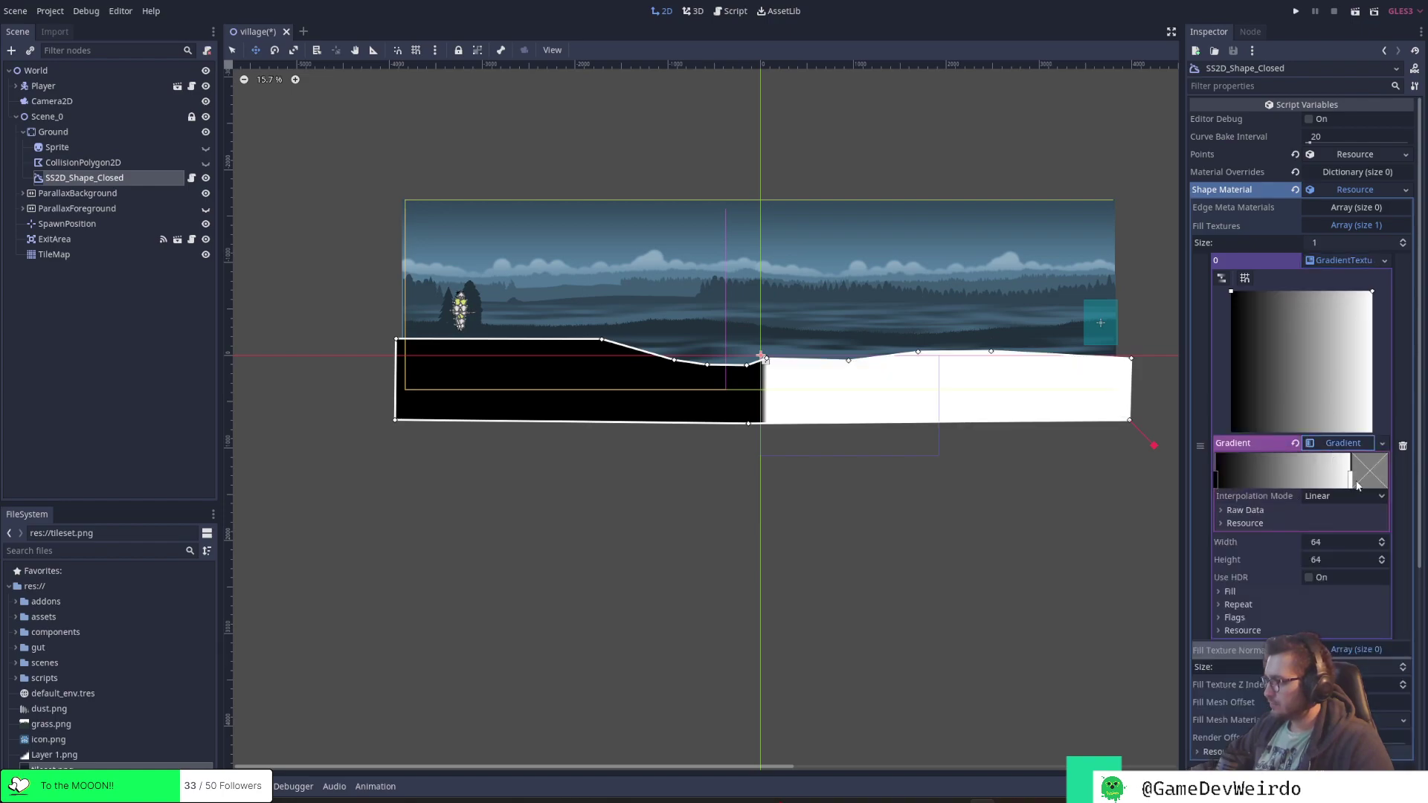
# Paste the dark blue-grey colour into the gradient's right end stop
pyautogui.click(1351, 483)
pyautogui.click(1368, 483)
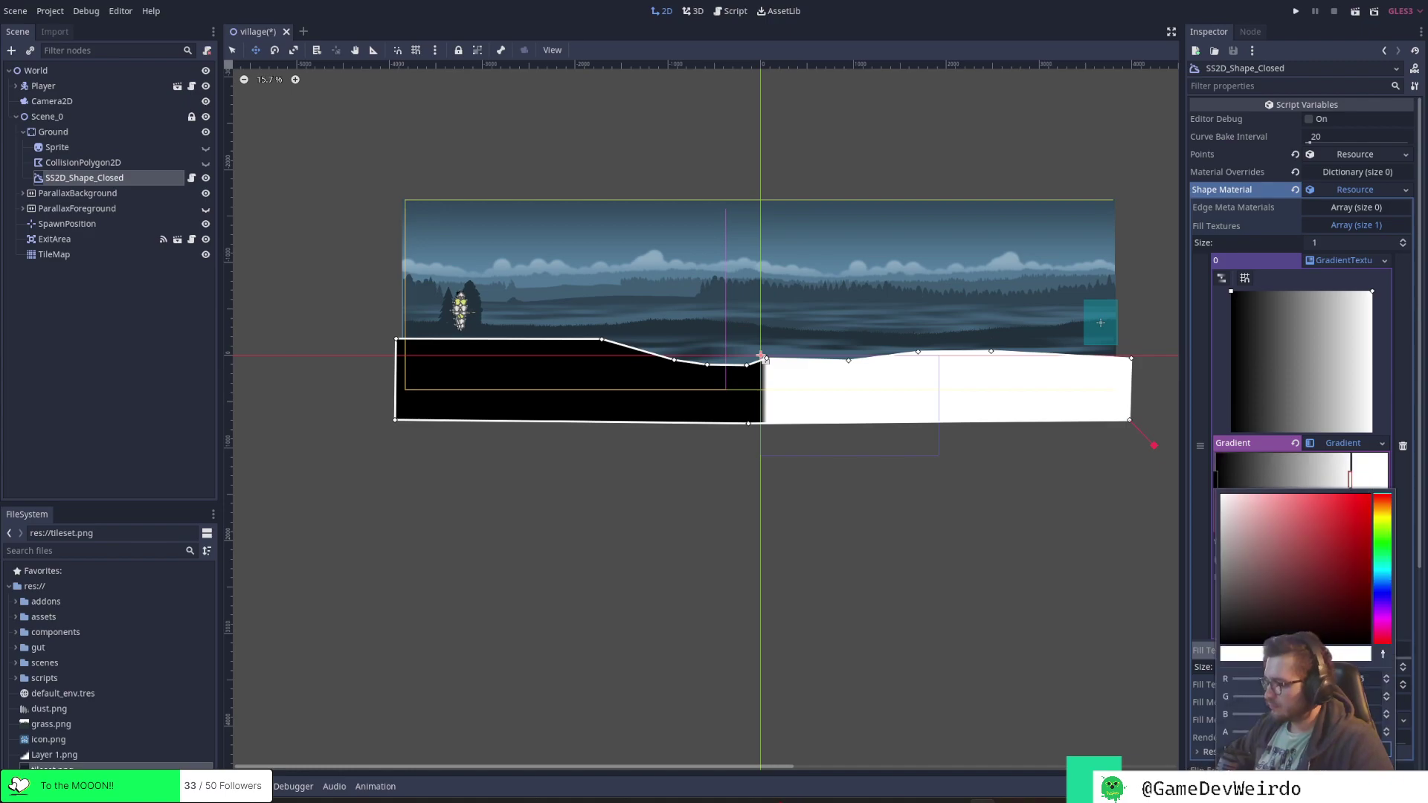
pyautogui.press('Return')
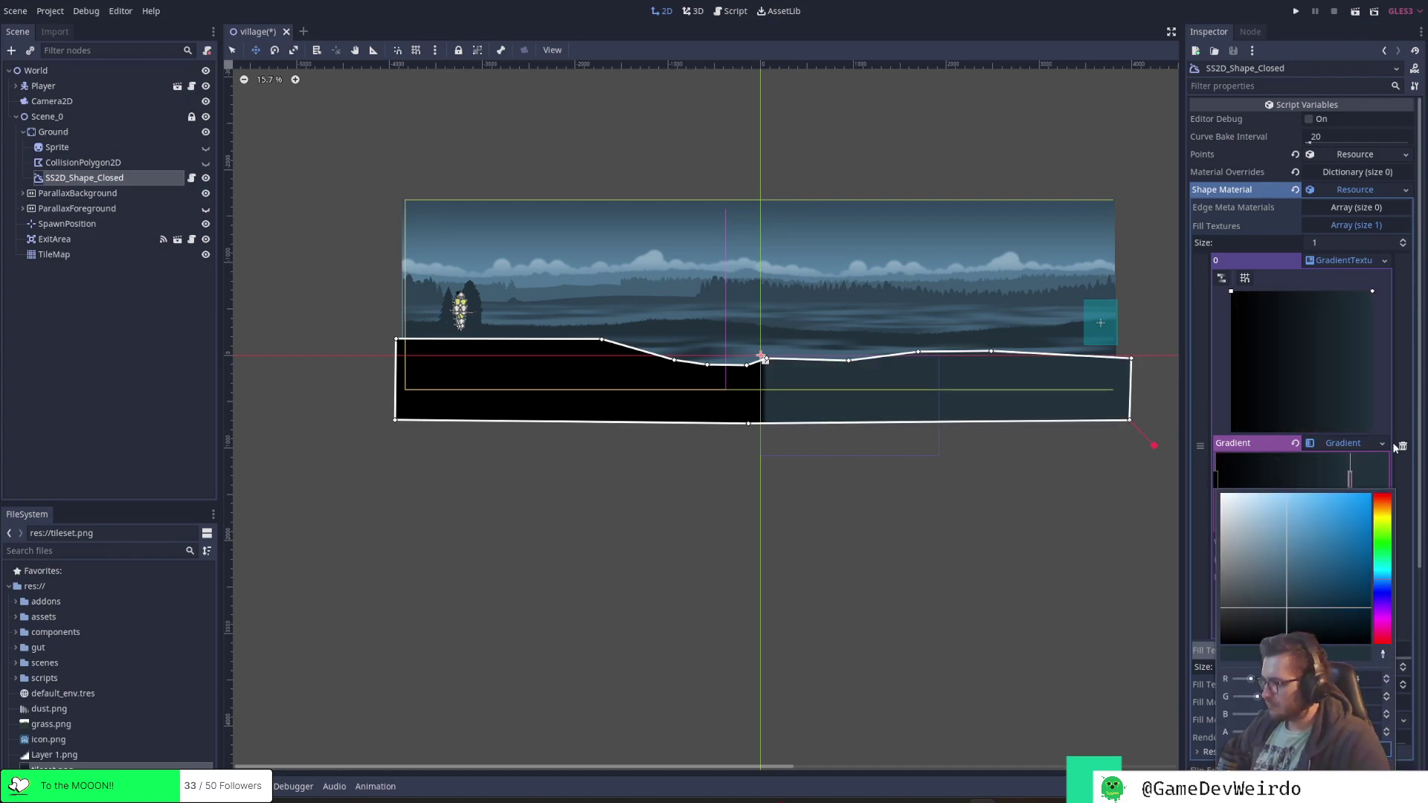
pyautogui.click(1216, 480)
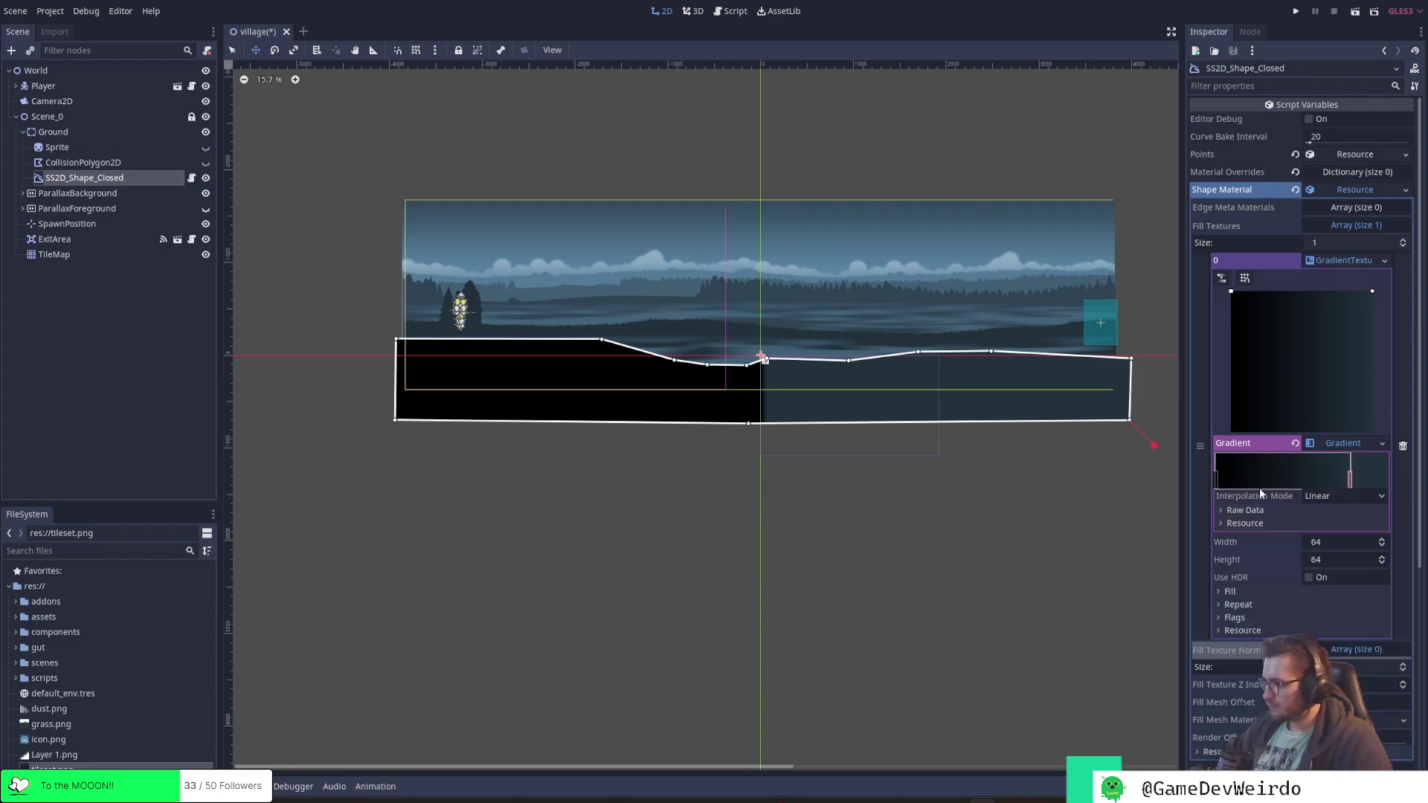
# Sample 162027 from the scene art in Photoshop and apply it to the gradient's left stop
pyautogui.click(1220, 480)
pyautogui.click(1364, 470)
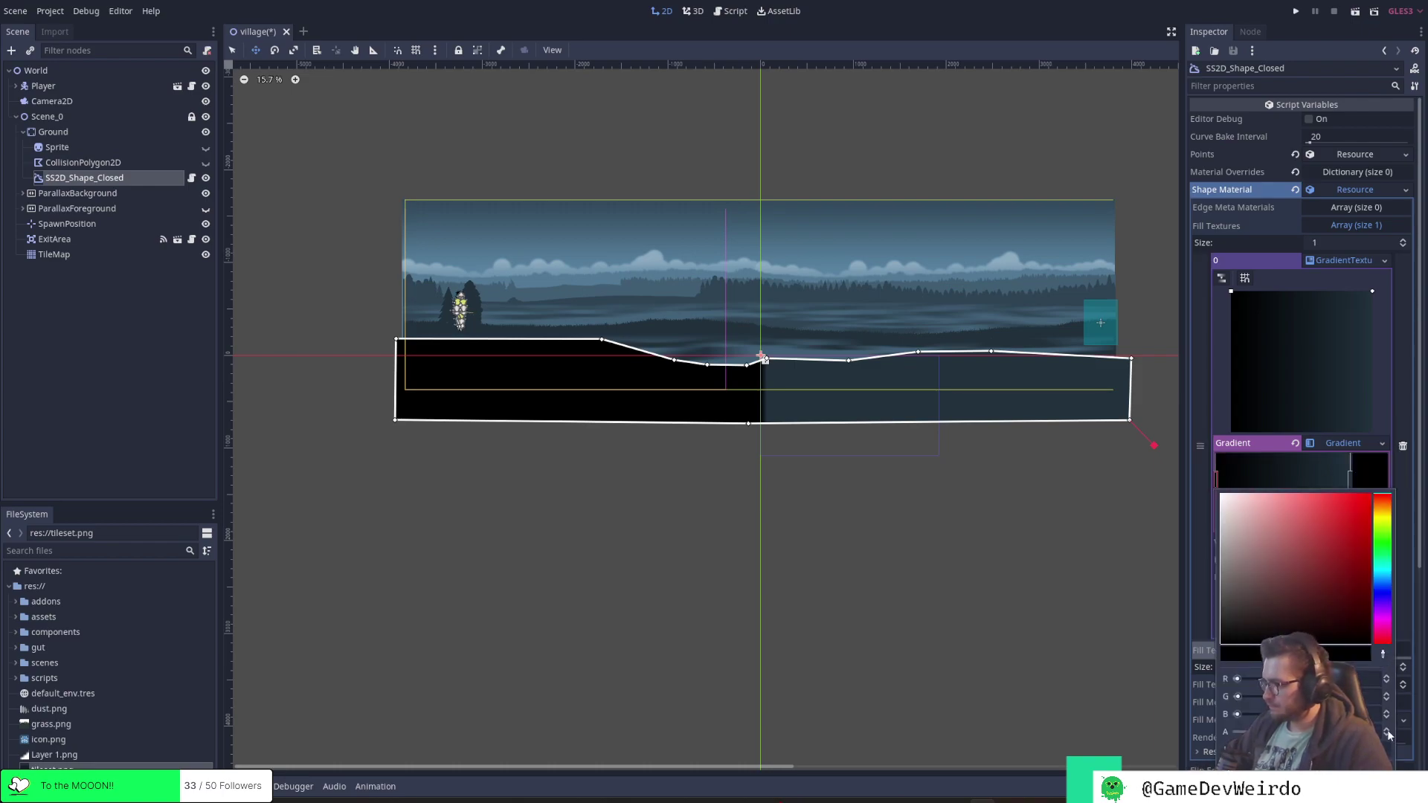
pyautogui.hotkey('alt', 'Tab')
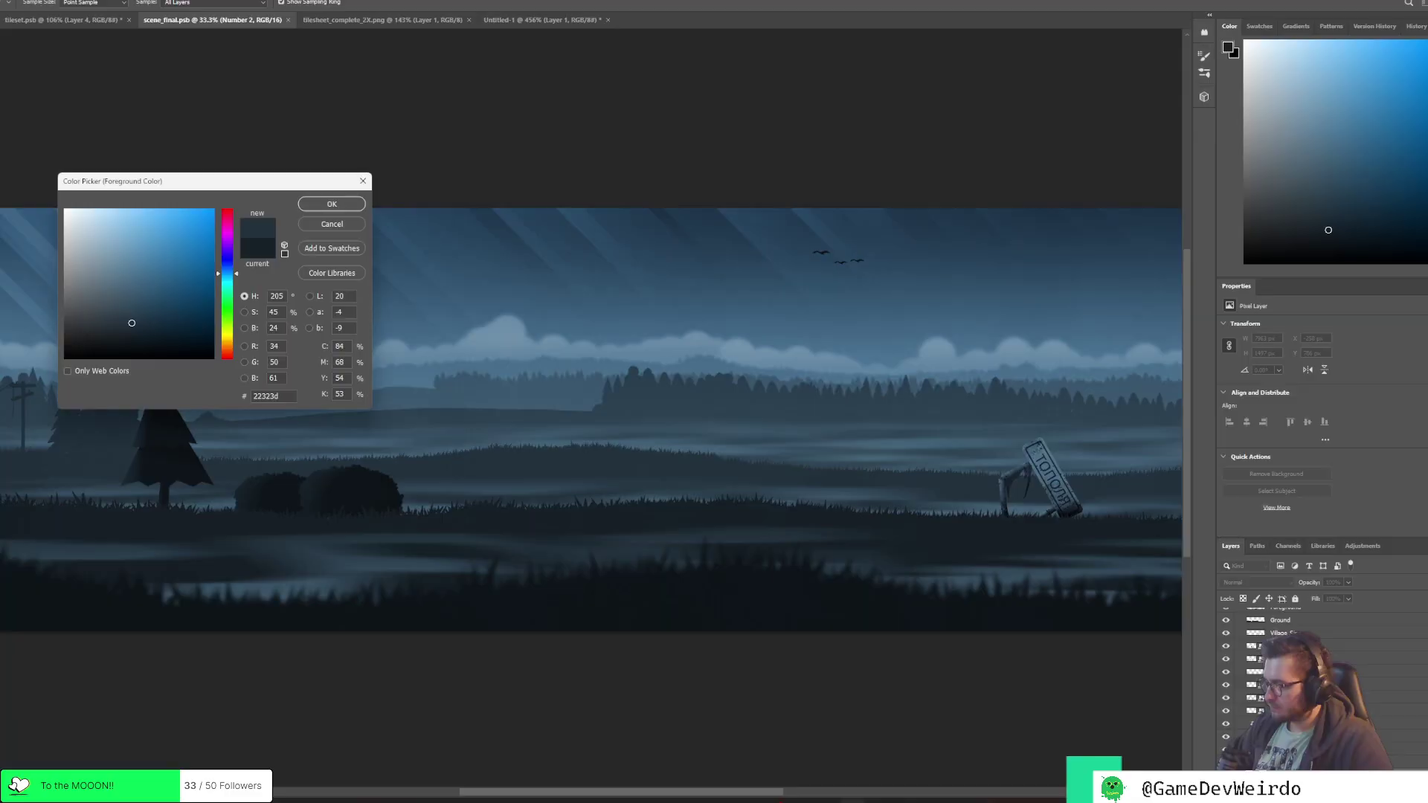
pyautogui.click(437, 526)
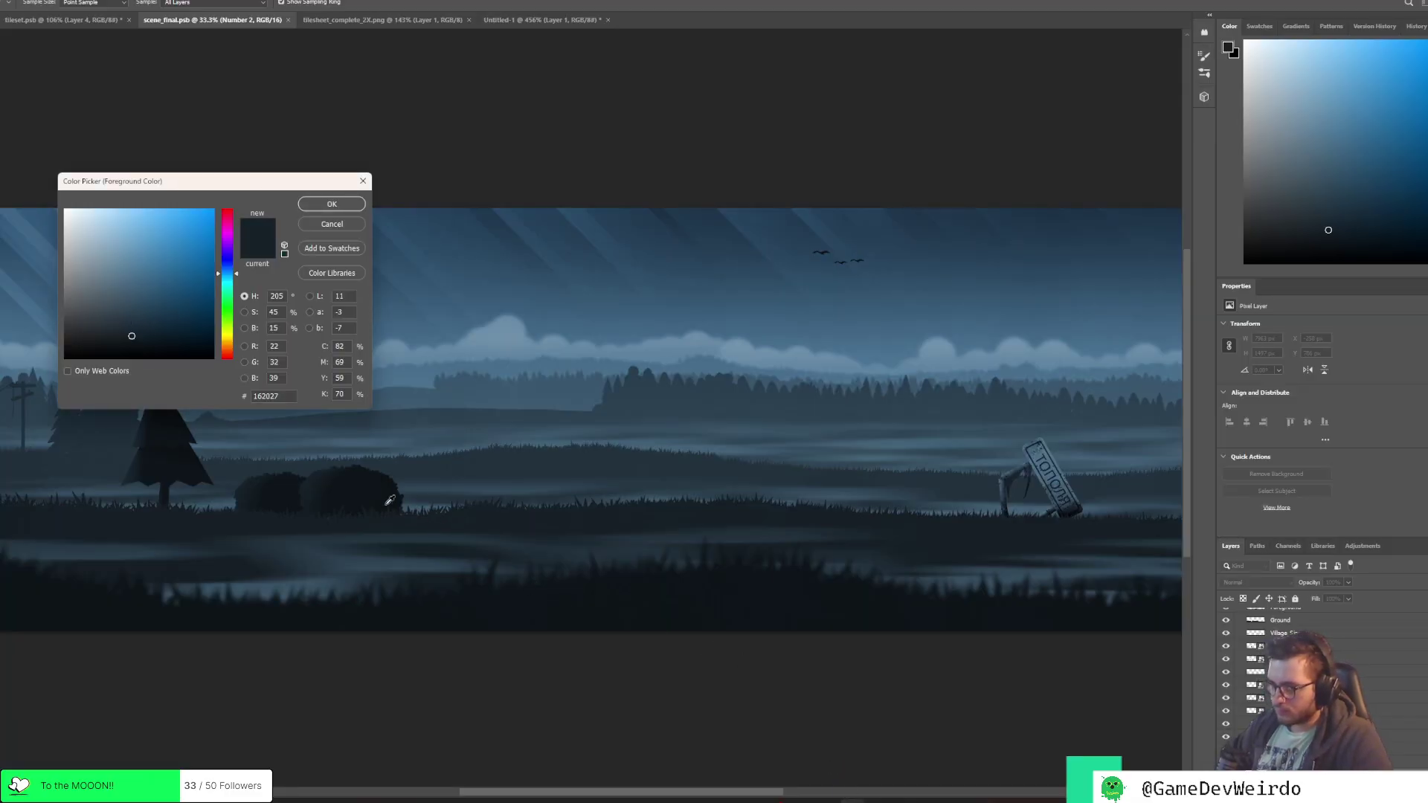
pyautogui.click(263, 396)
pyautogui.doubleClick(264, 397)
pyautogui.hotkey('ctrl', 'c')
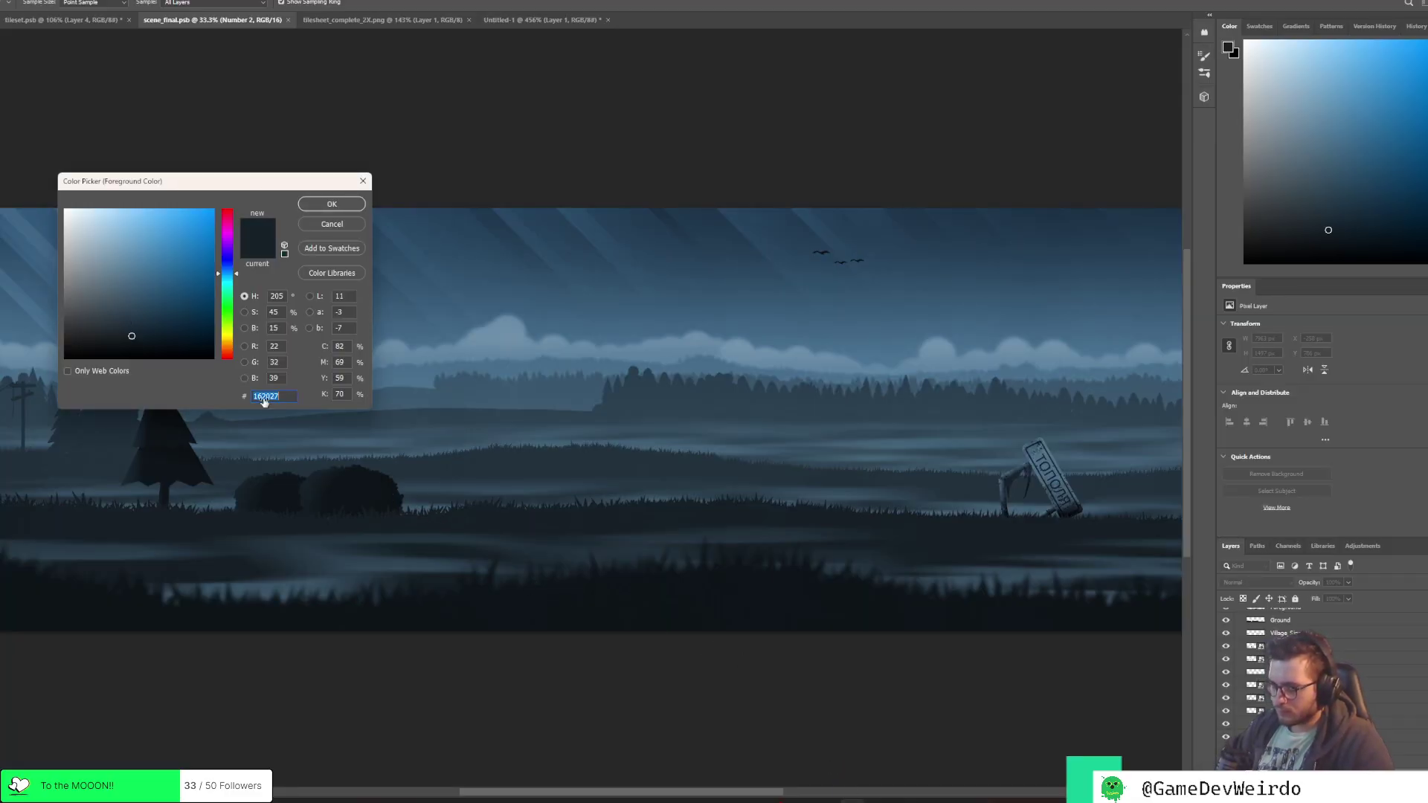
pyautogui.hotkey('alt', 'Tab')
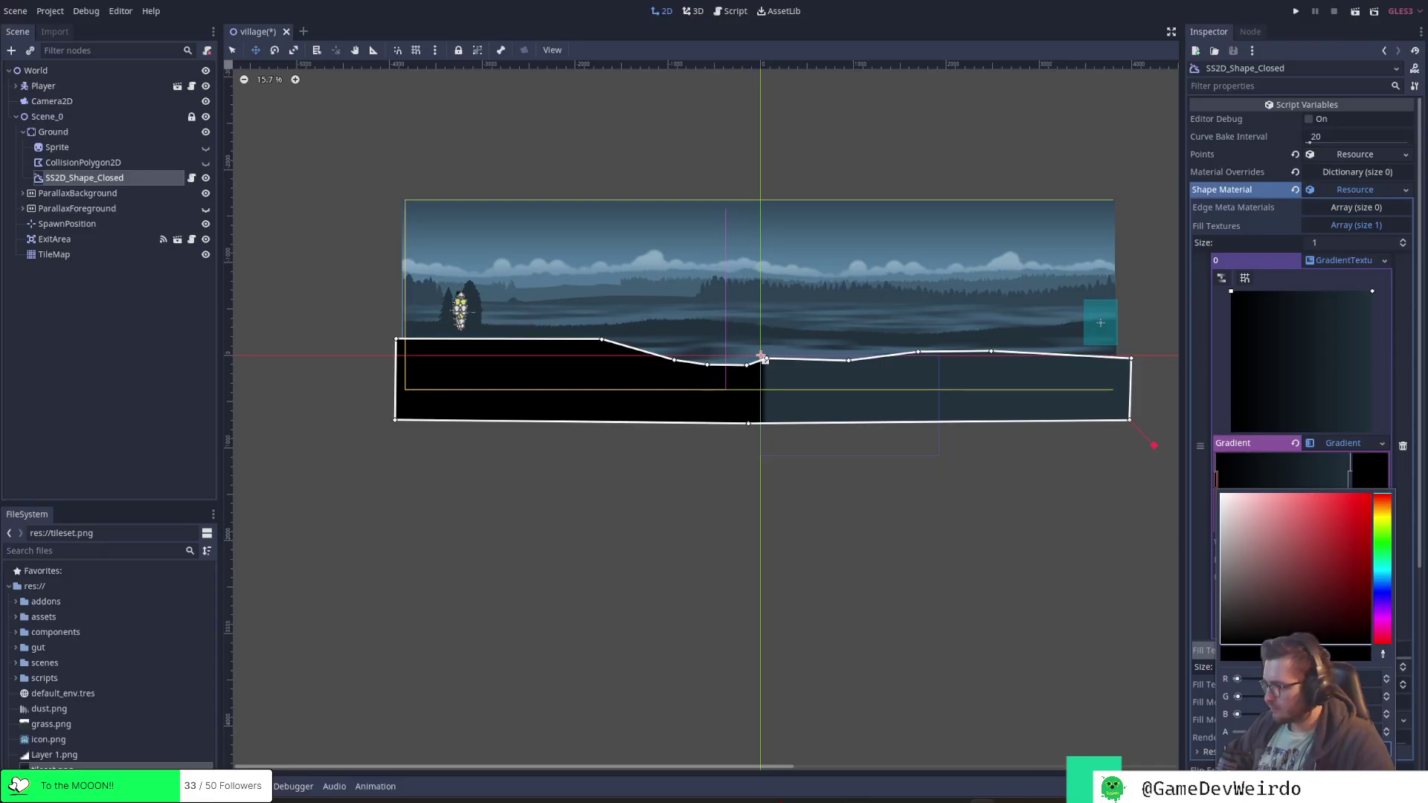
pyautogui.hotkey('ctrl', 'v')
pyautogui.press('Return')
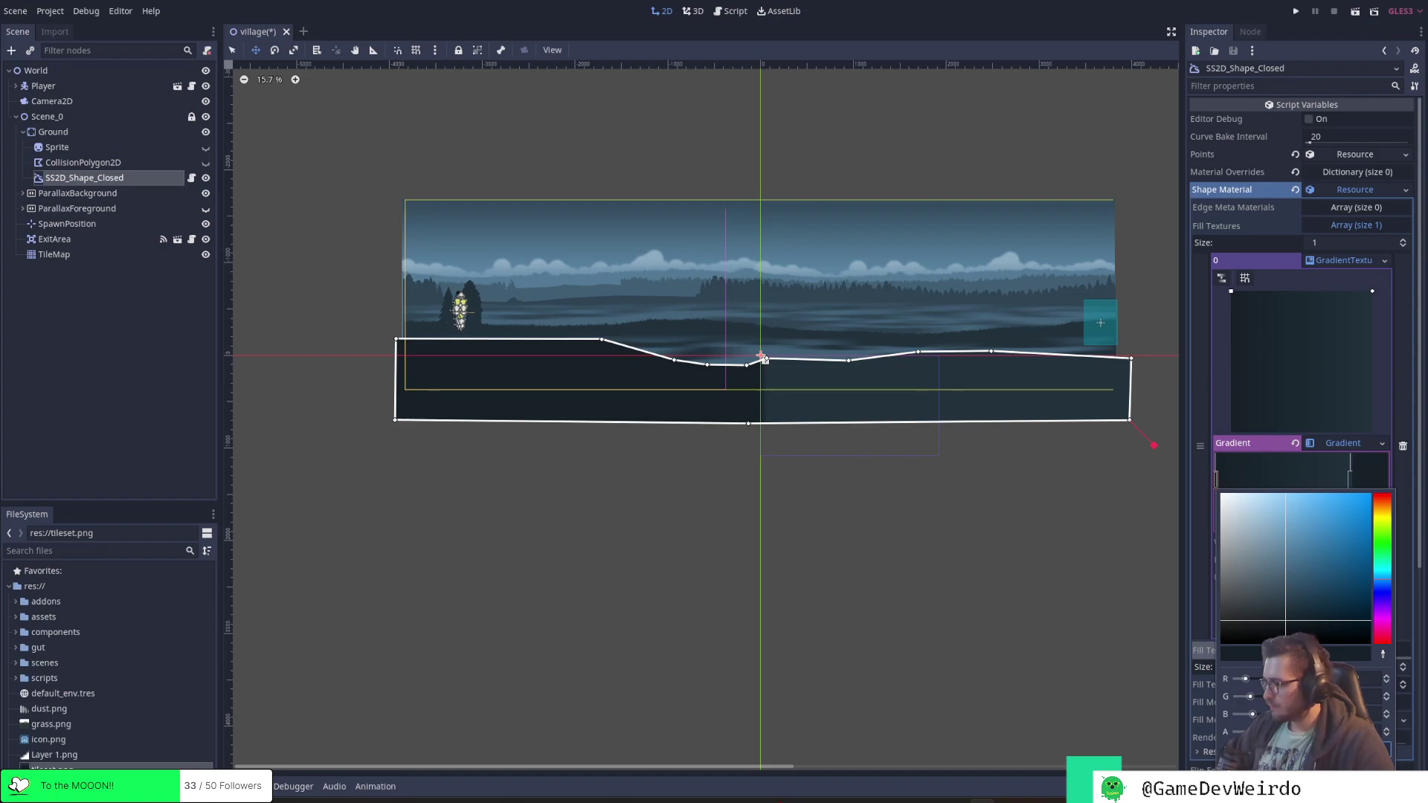
pyautogui.click(1355, 443)
# Collapse the gradient editor and try a texture width of 4000 and height of 1000
pyautogui.click(1356, 443)
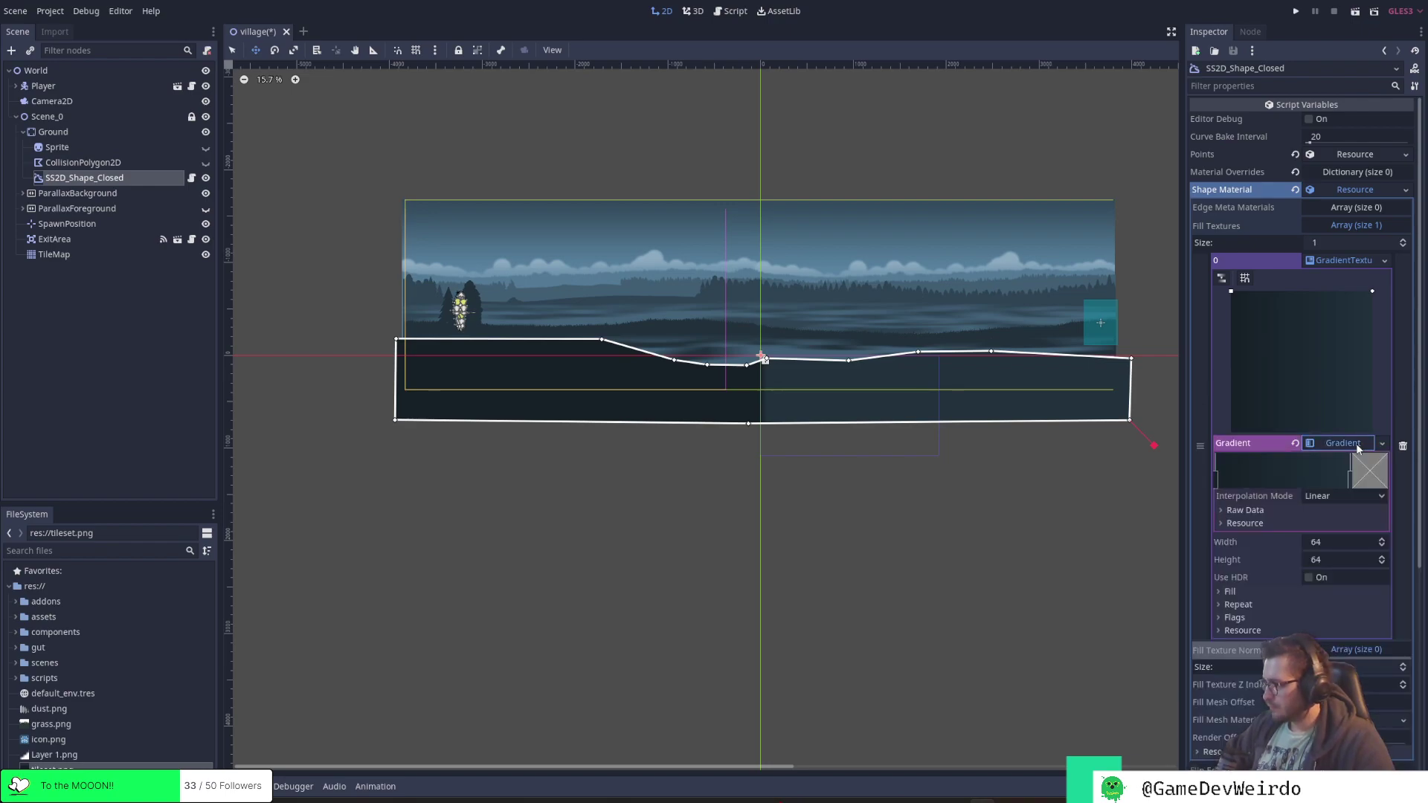
pyautogui.click(1355, 444)
pyautogui.click(1341, 459)
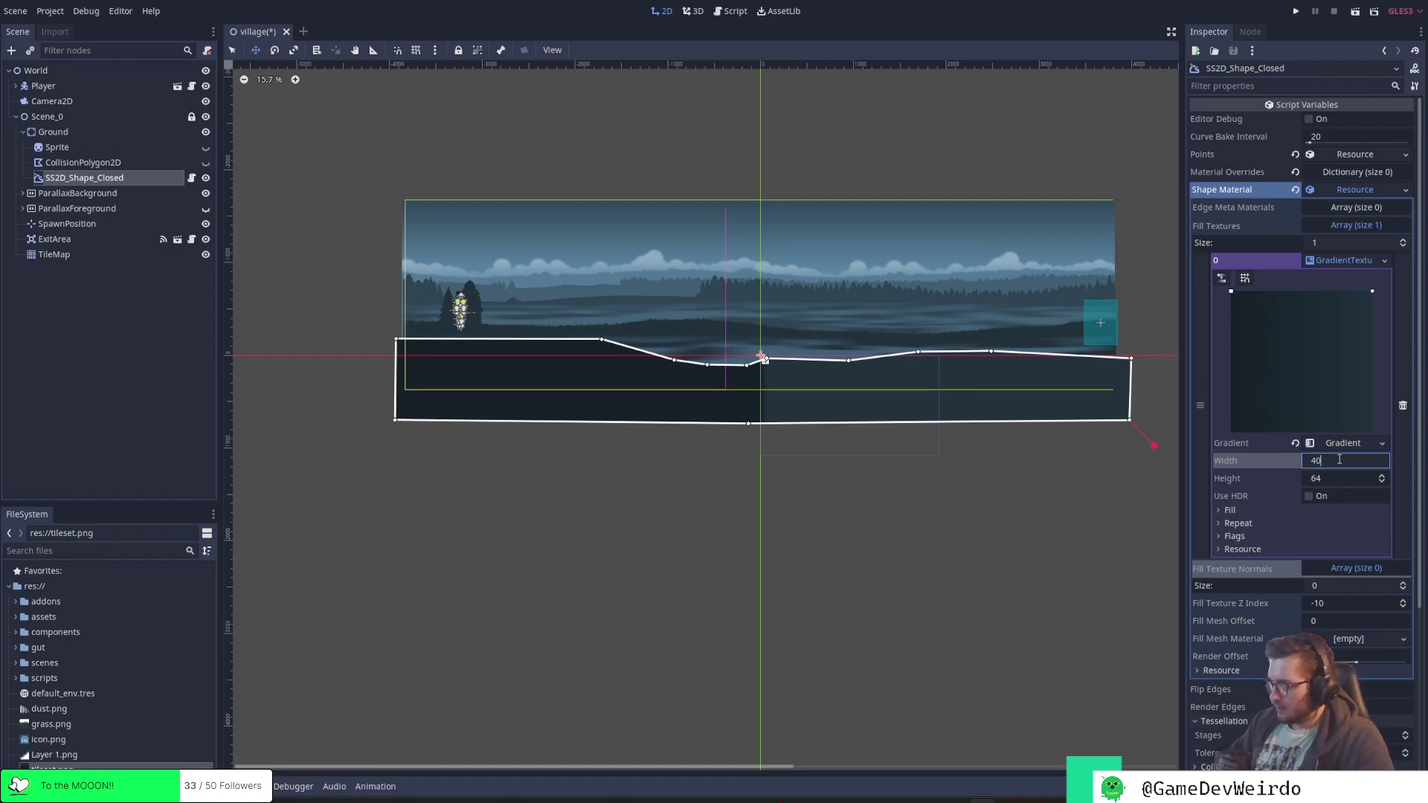
pyautogui.press('Return')
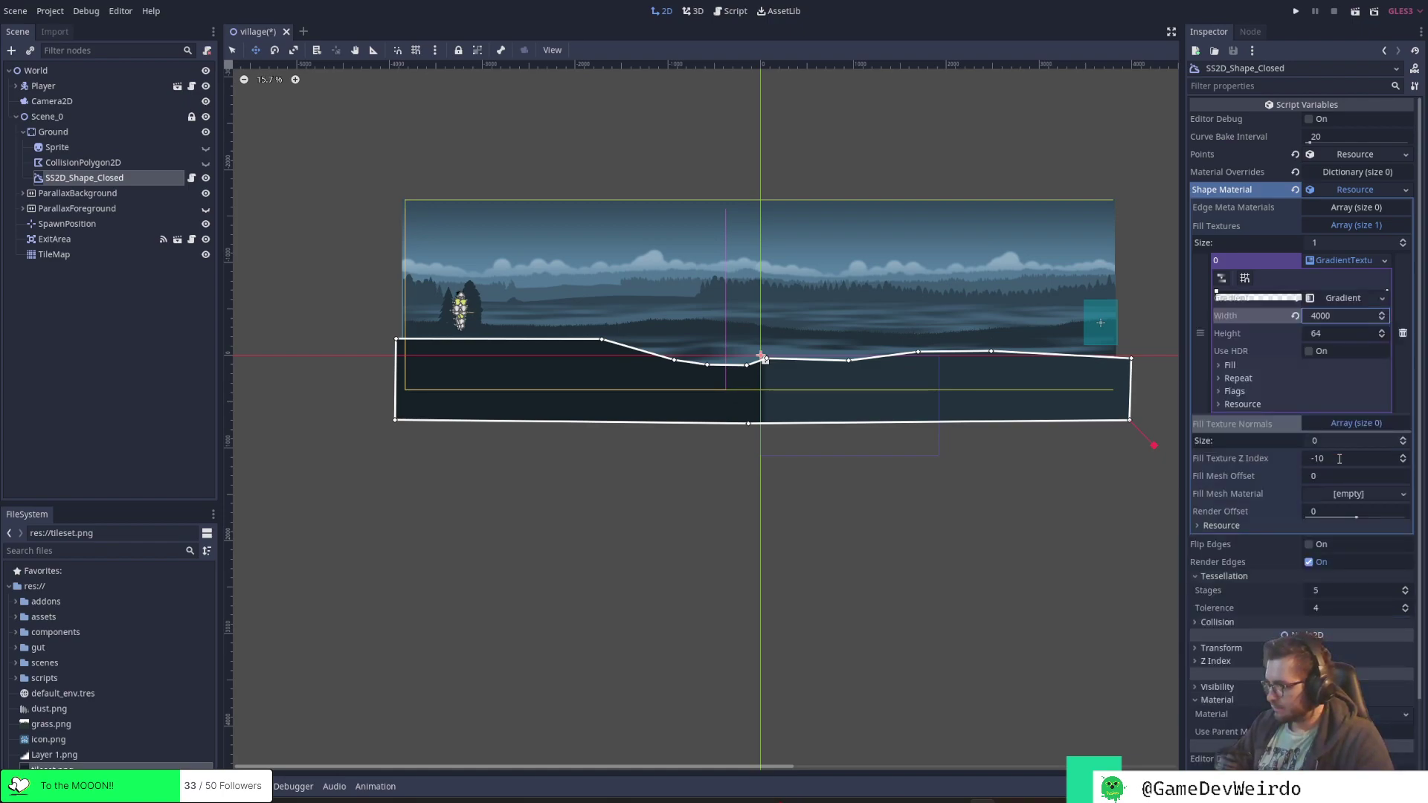
pyautogui.click(1333, 337)
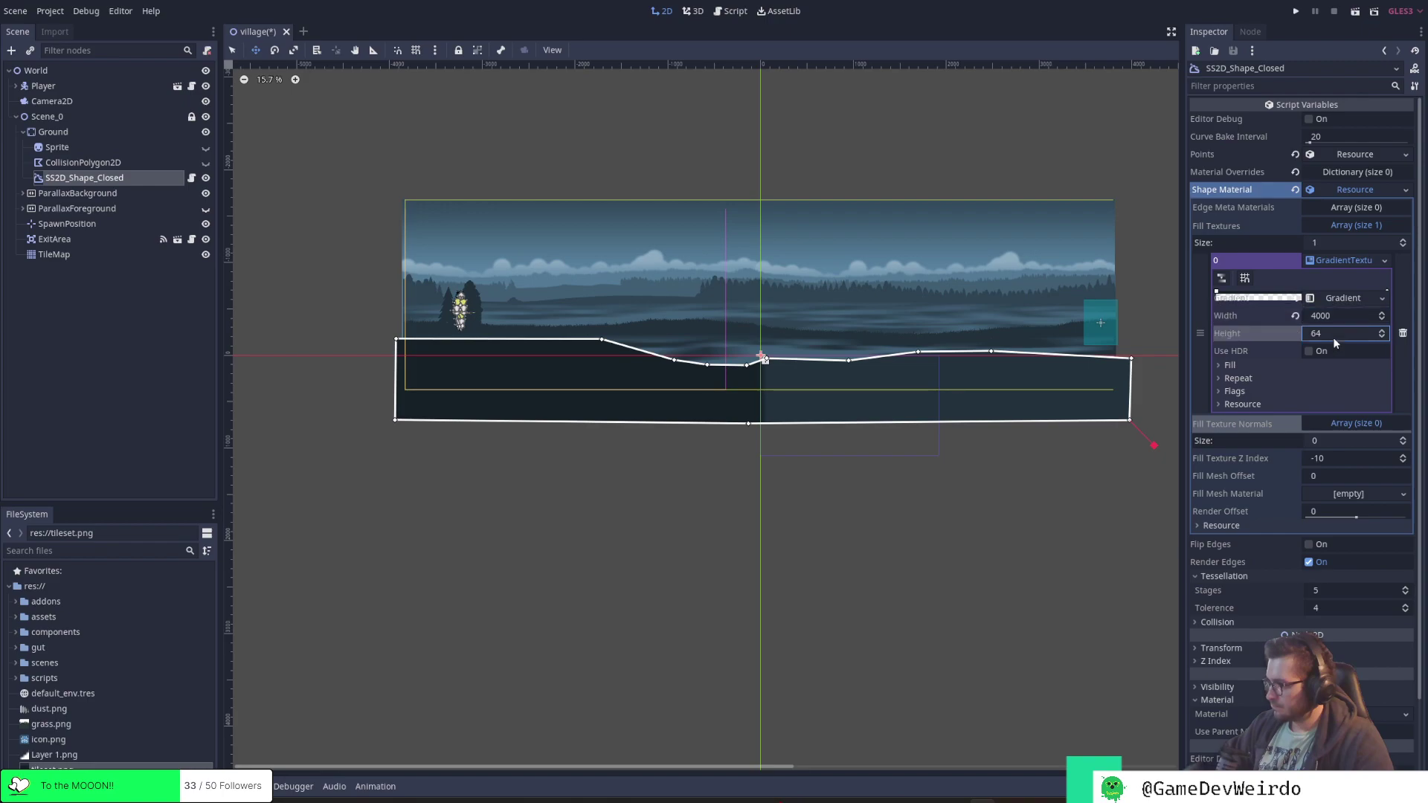
pyautogui.write('100')
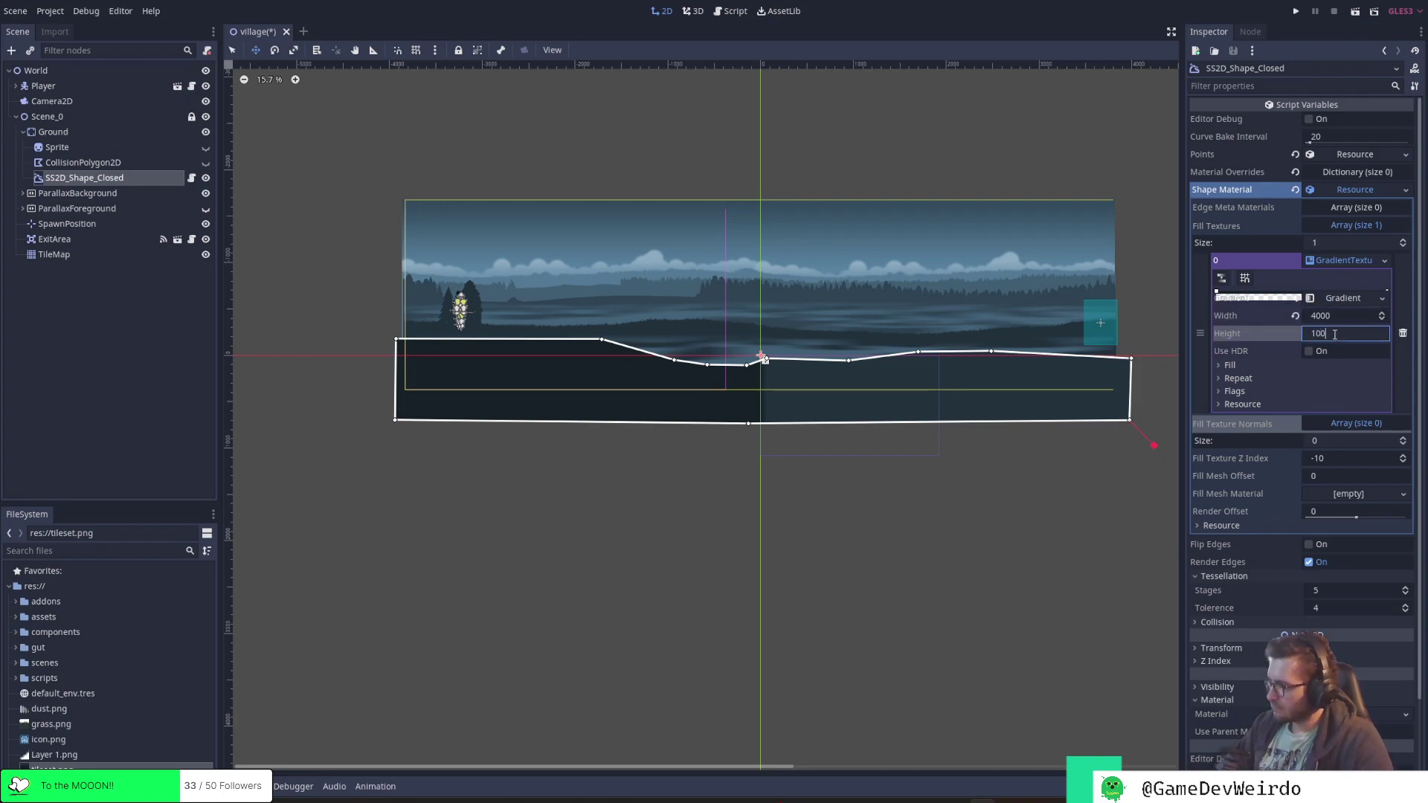
pyautogui.write('0')
pyautogui.press('Return')
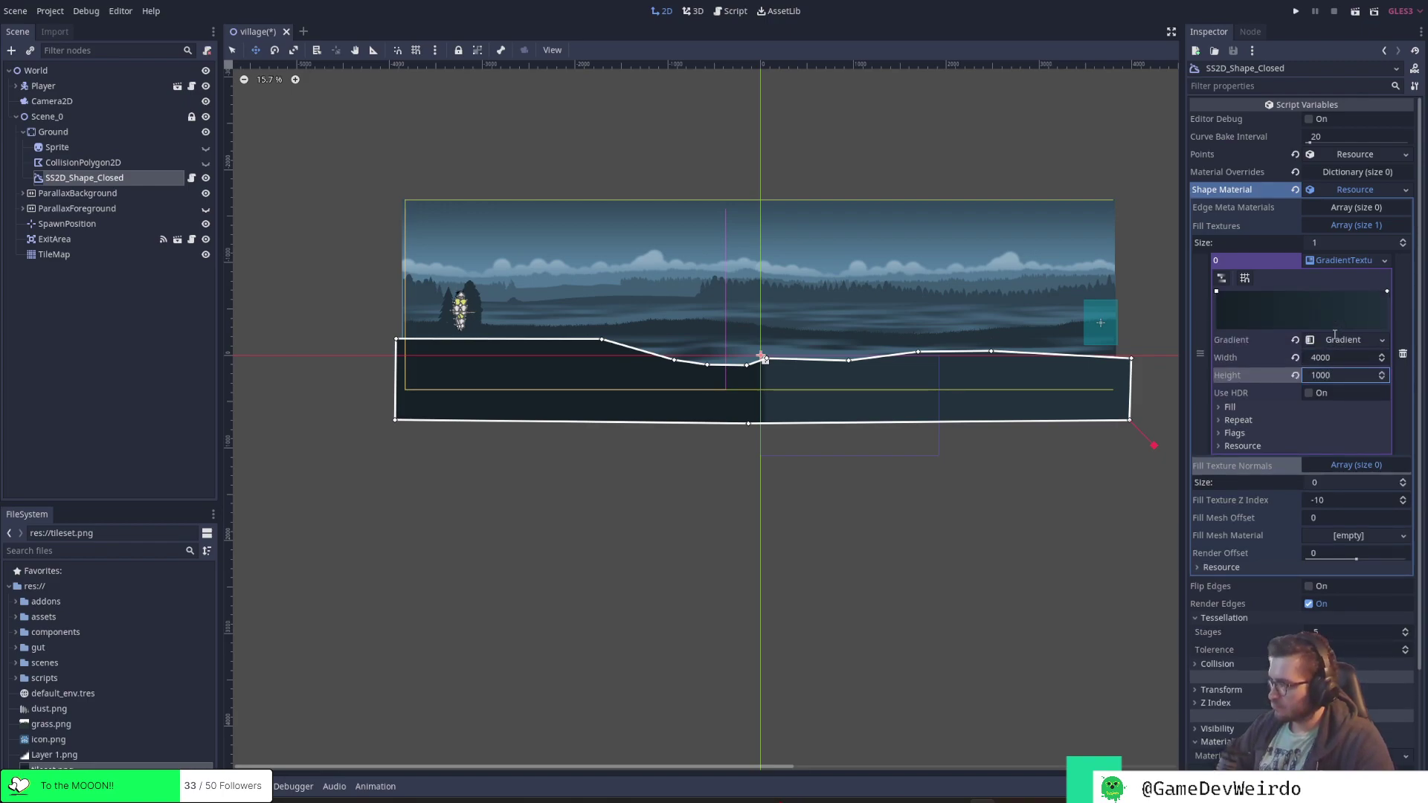
# Set the gradient texture to 256 × 256 and expand its Fill settings
pyautogui.click(1337, 357)
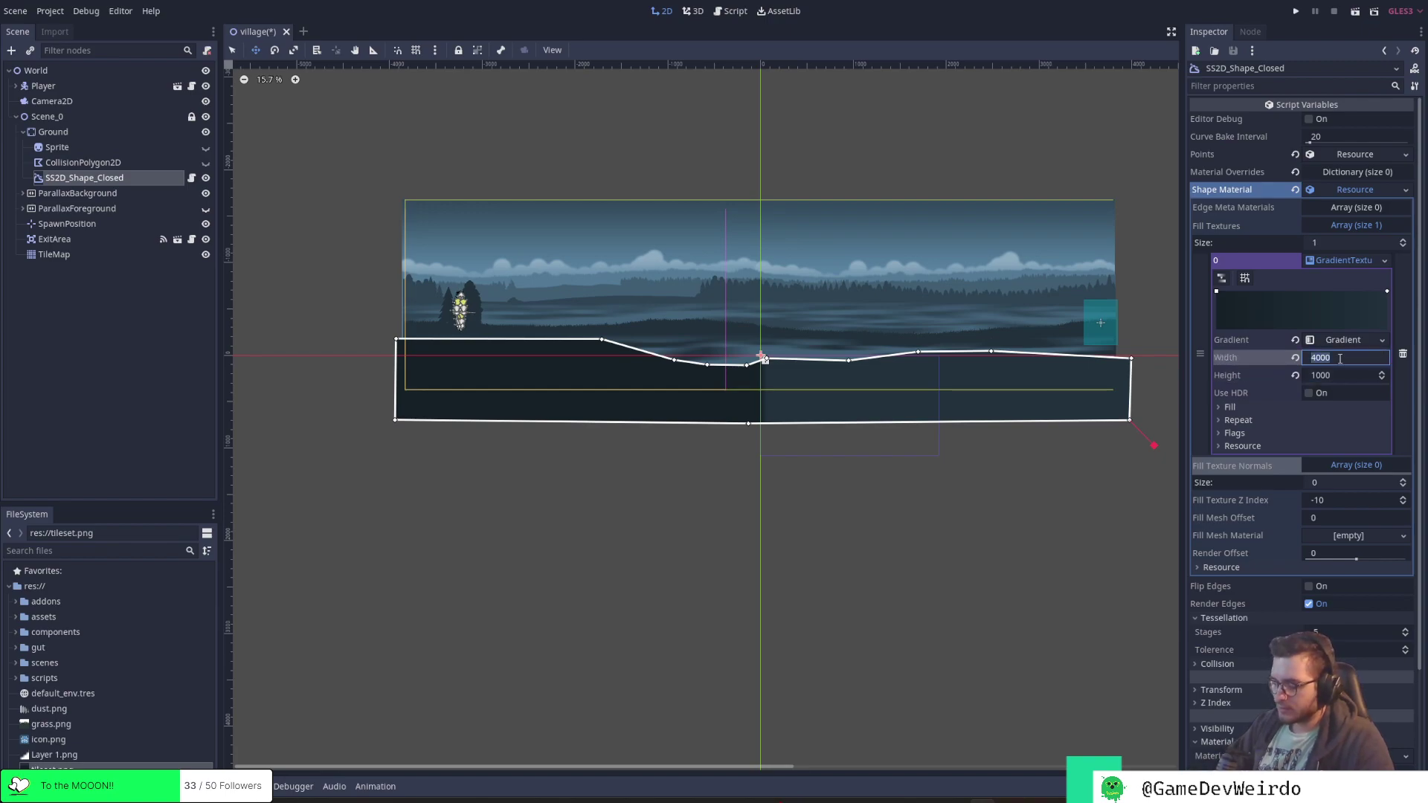
pyautogui.write('256')
pyautogui.press('Return')
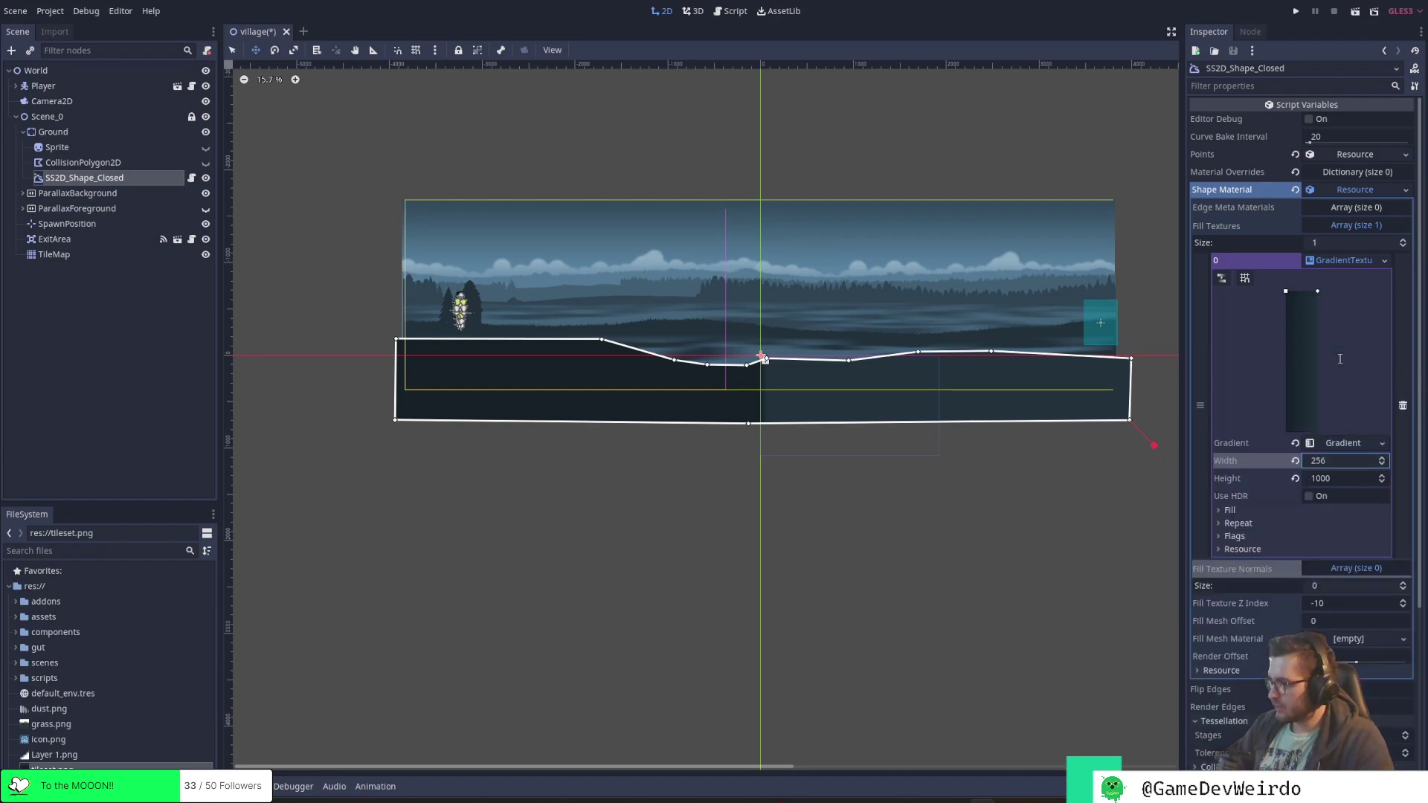
pyautogui.click(1336, 478)
pyautogui.write('256')
pyautogui.press('Return')
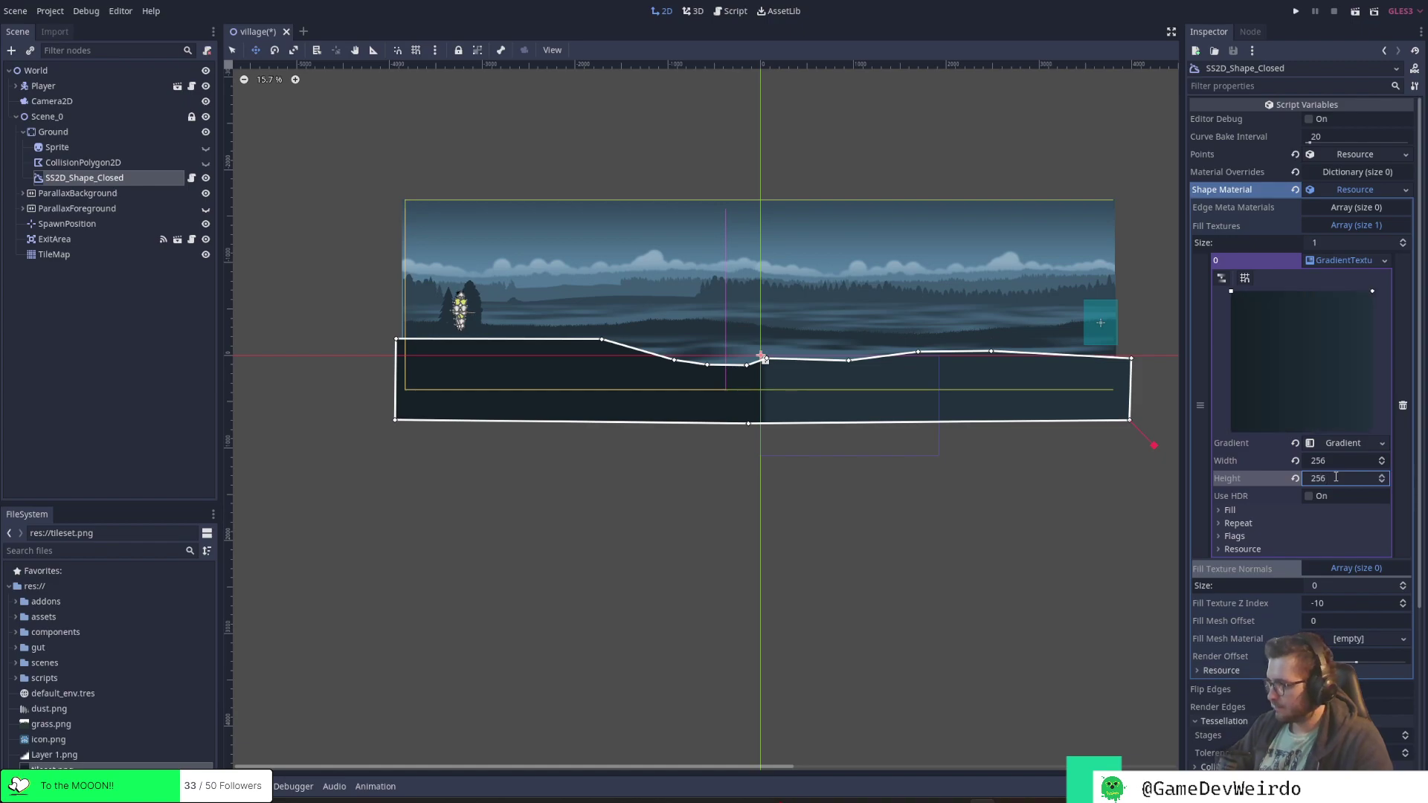
pyautogui.click(1275, 511)
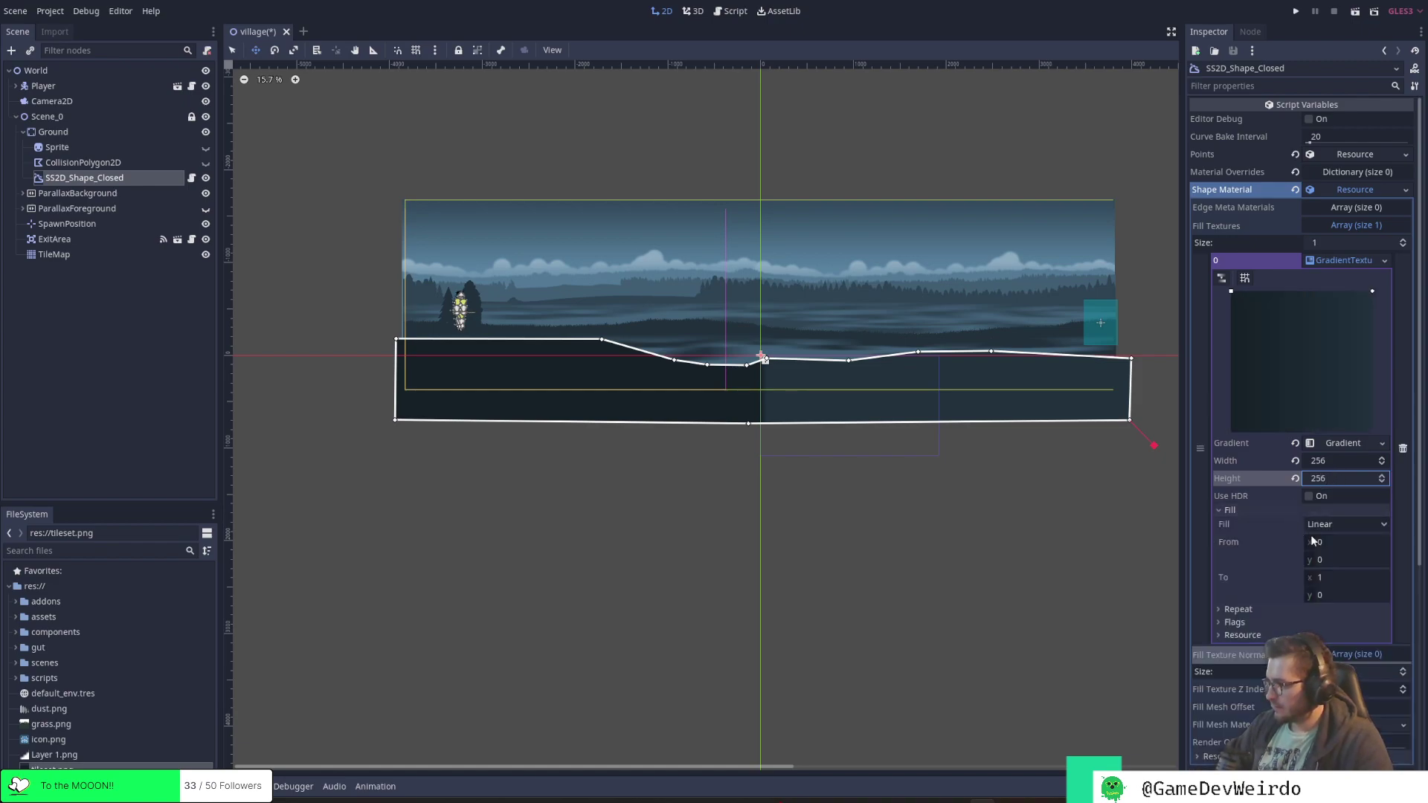
# Set the gradient's Fill To point to x 0, y 1 for a vertical fill
pyautogui.click(1330, 577)
pyautogui.write('0')
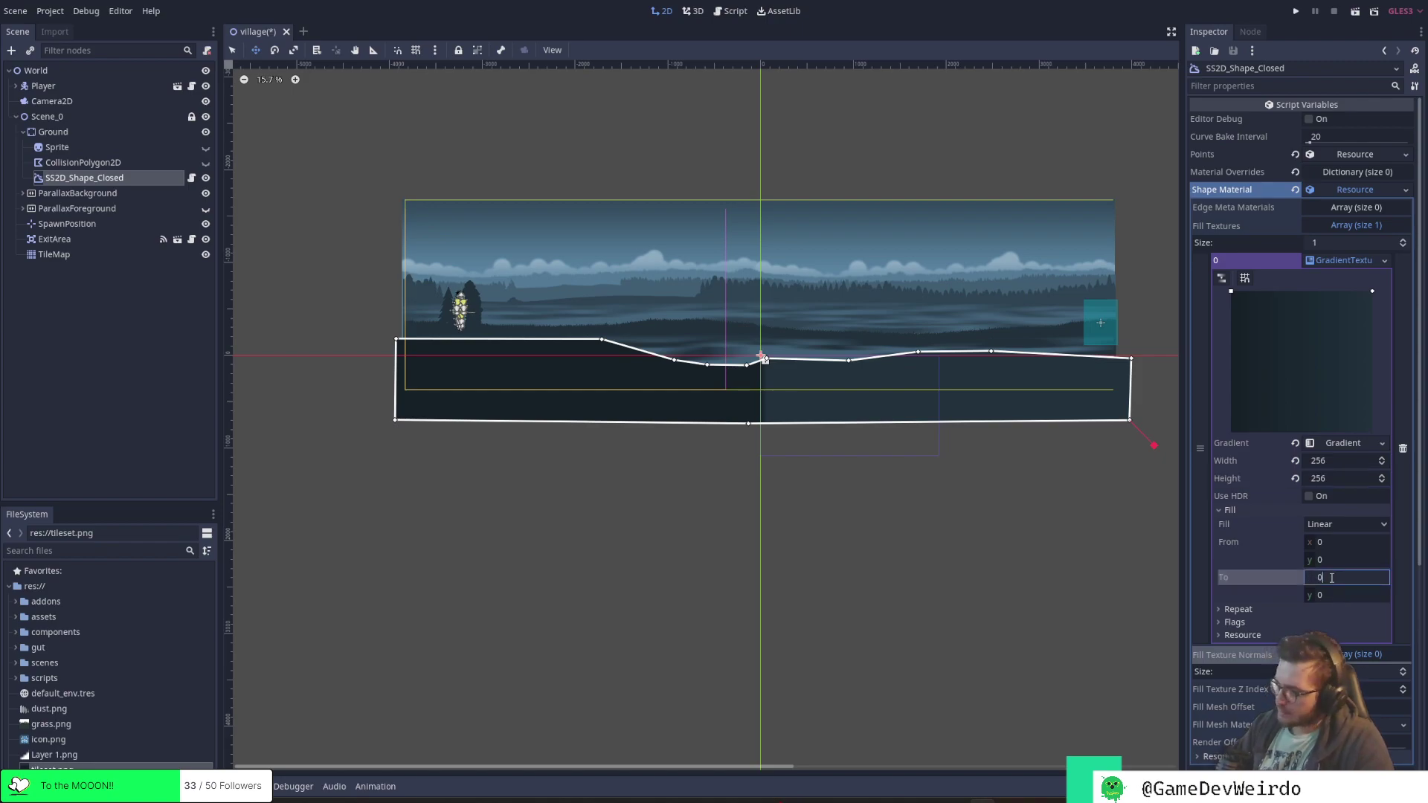
pyautogui.click(1330, 595)
pyautogui.write('1')
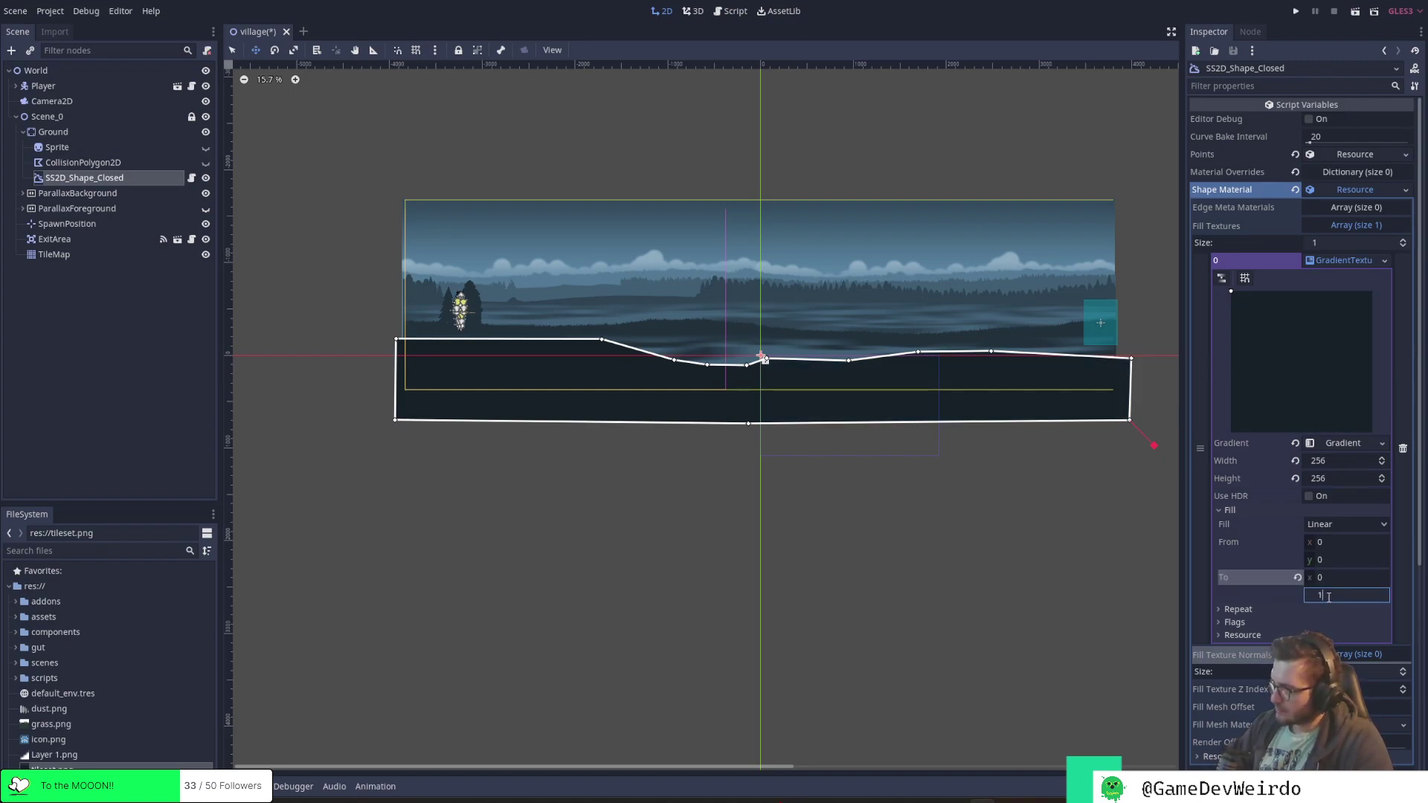
pyautogui.press('Return')
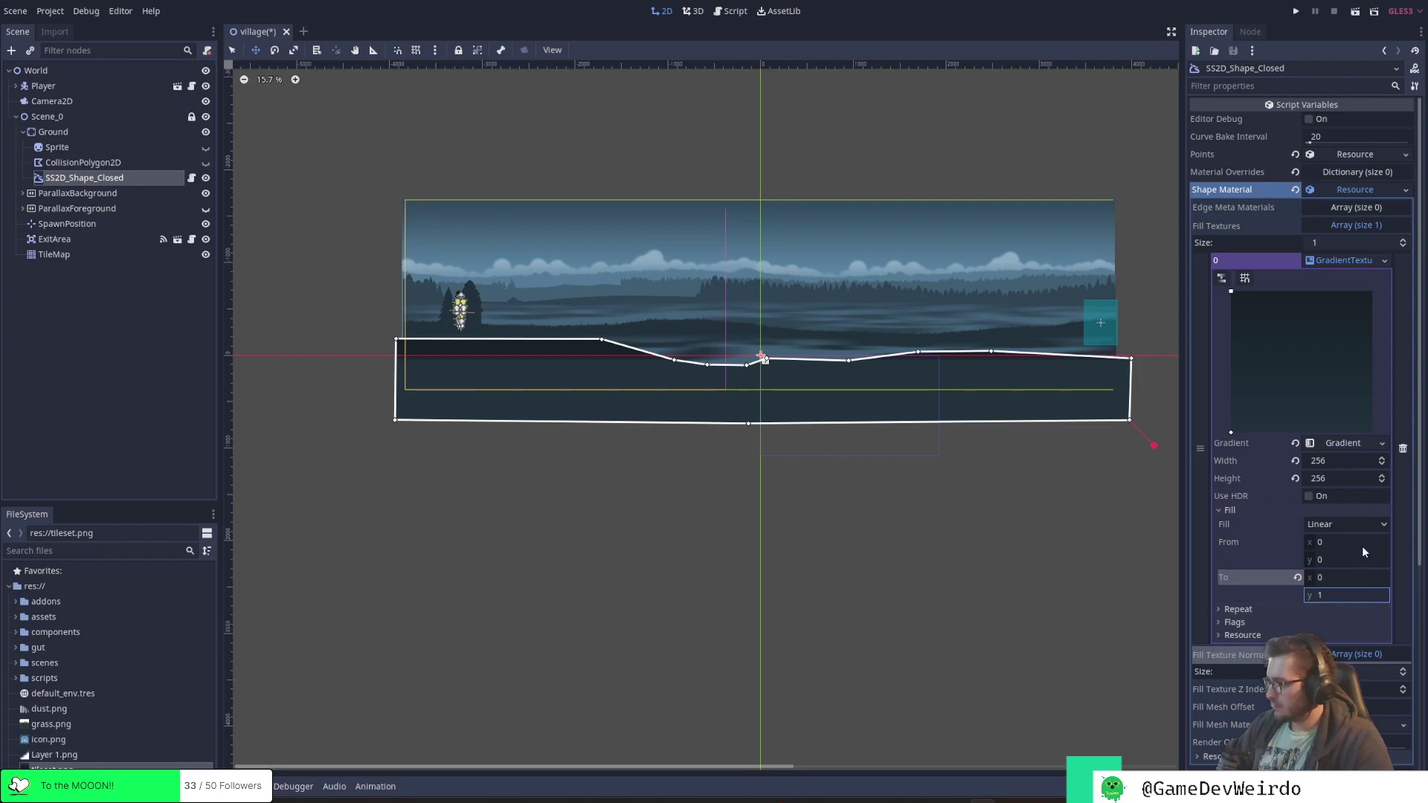
# Try a texture height of 4000, then restore it to 256
pyautogui.click(1339, 478)
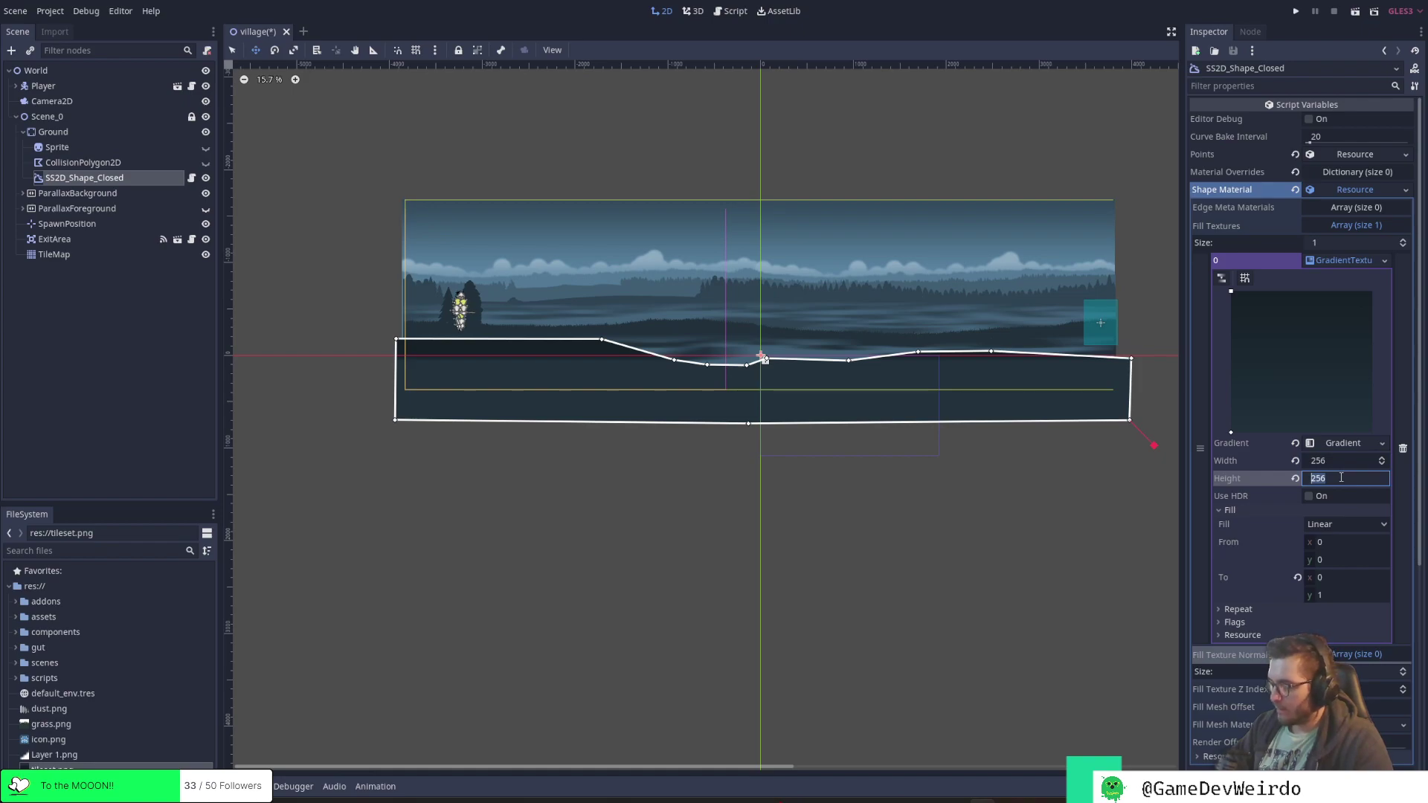
pyautogui.write('4000')
pyautogui.press('Return')
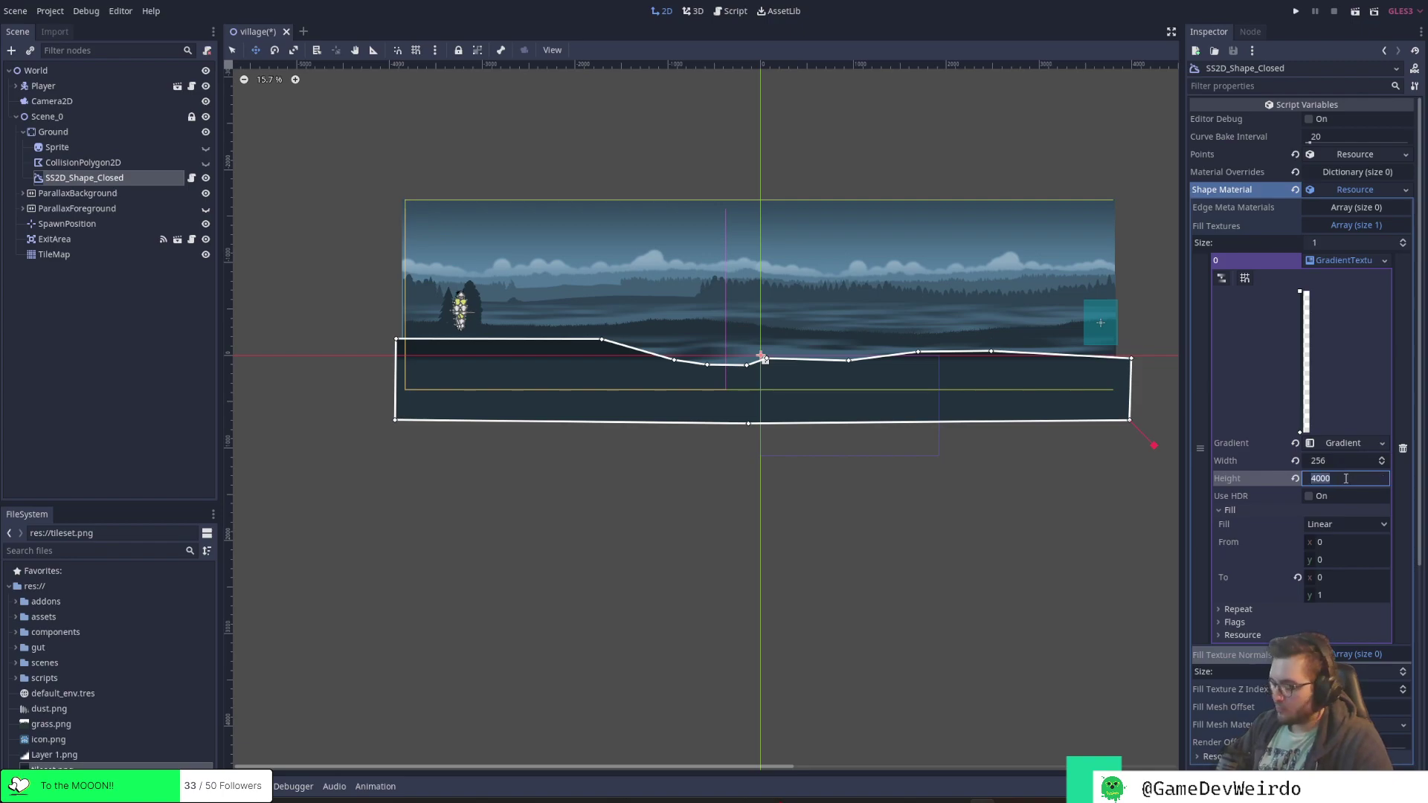
pyautogui.write('256')
pyautogui.press('Return')
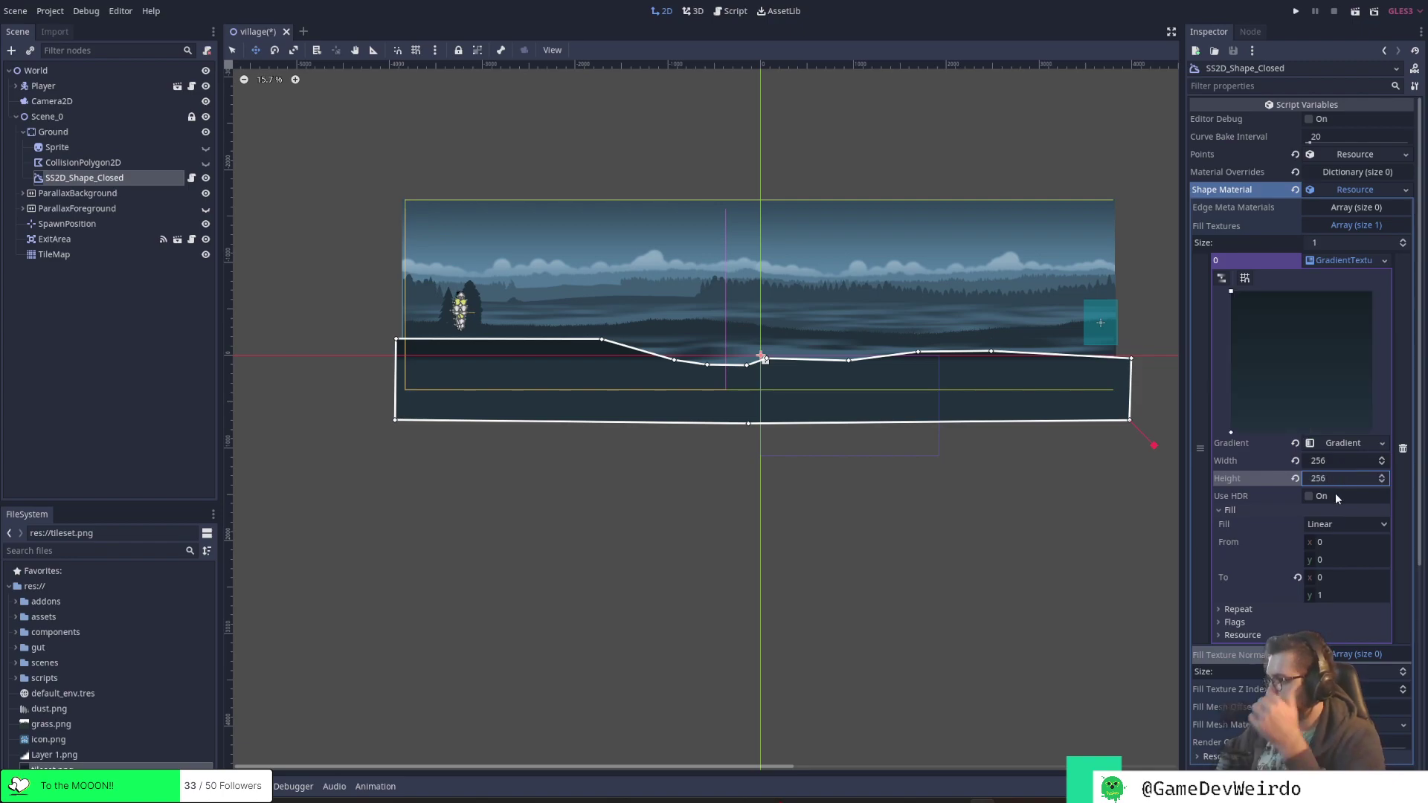
# Try Repeat and Radial fill, then revert the gradient to No Repeat and Linear
pyautogui.click(1275, 612)
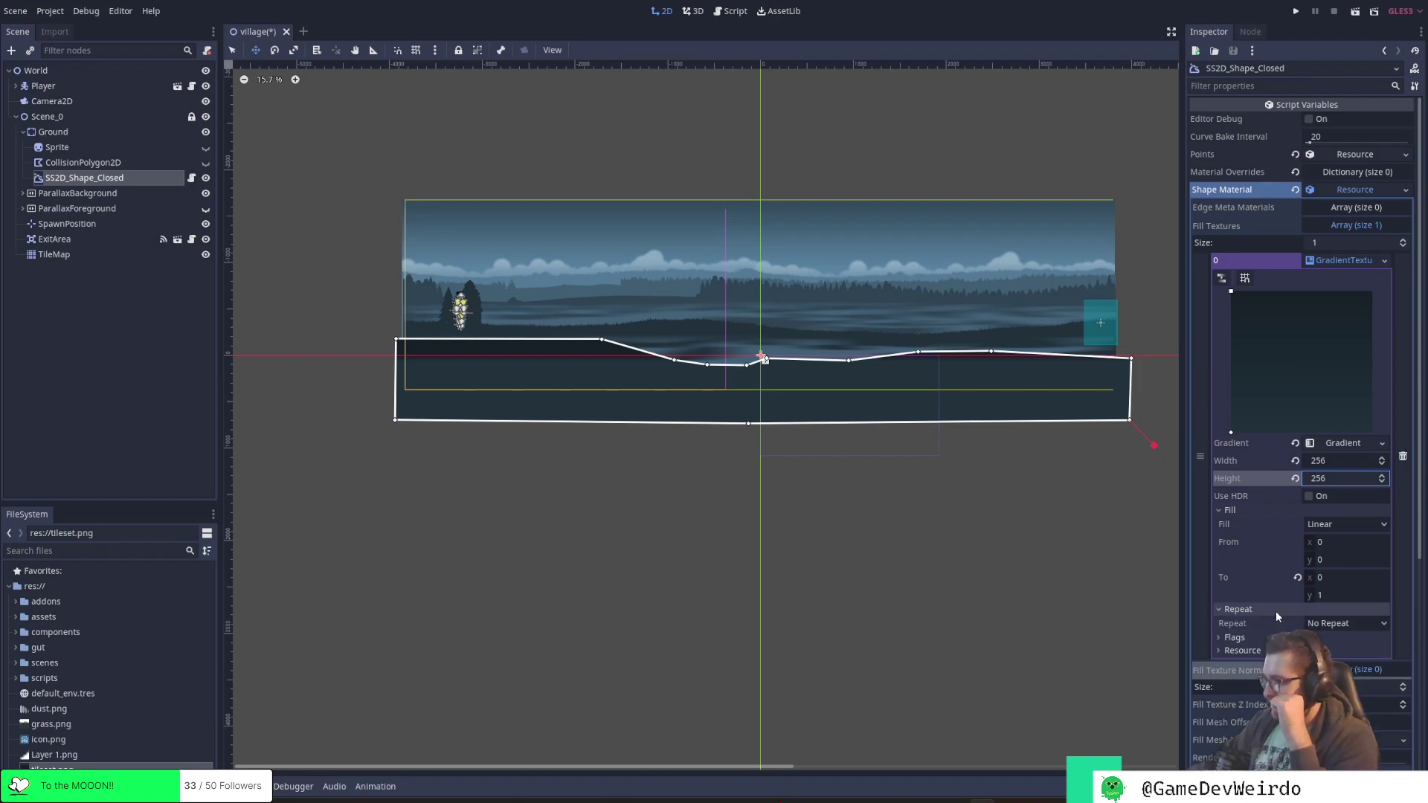
pyautogui.click(1346, 623)
pyautogui.click(1345, 654)
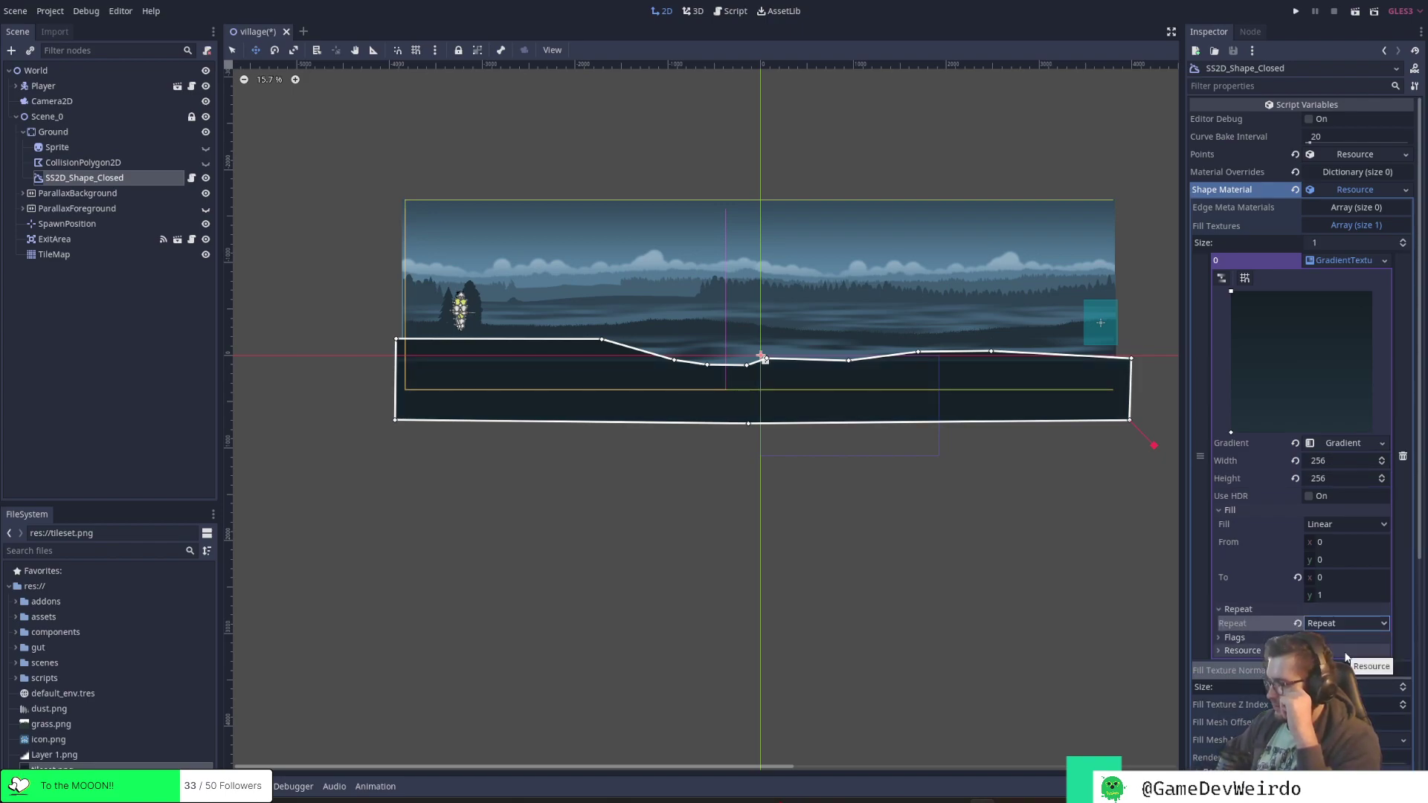
pyautogui.click(1341, 626)
pyautogui.click(1332, 641)
pyautogui.click(1328, 640)
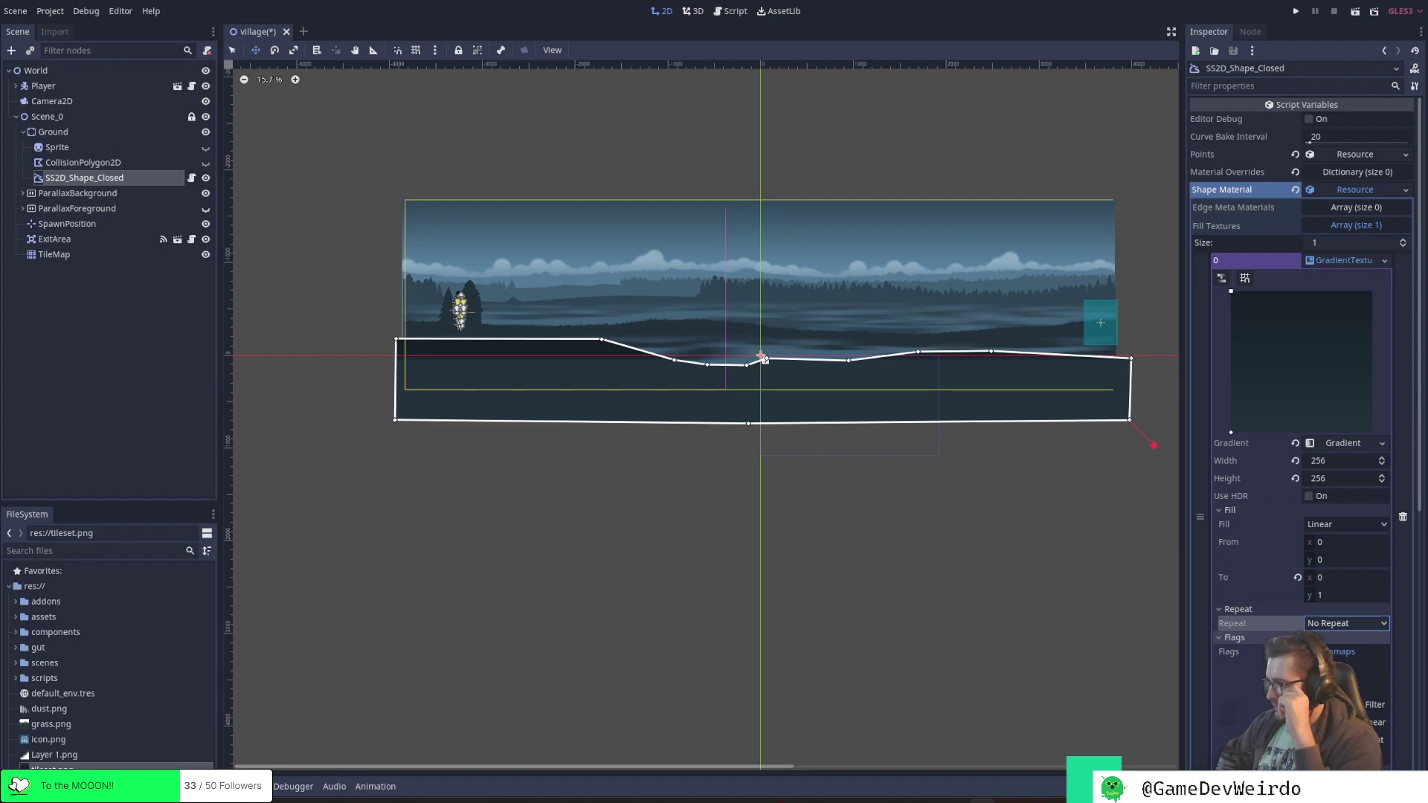
pyautogui.click(1328, 638)
pyautogui.click(1353, 525)
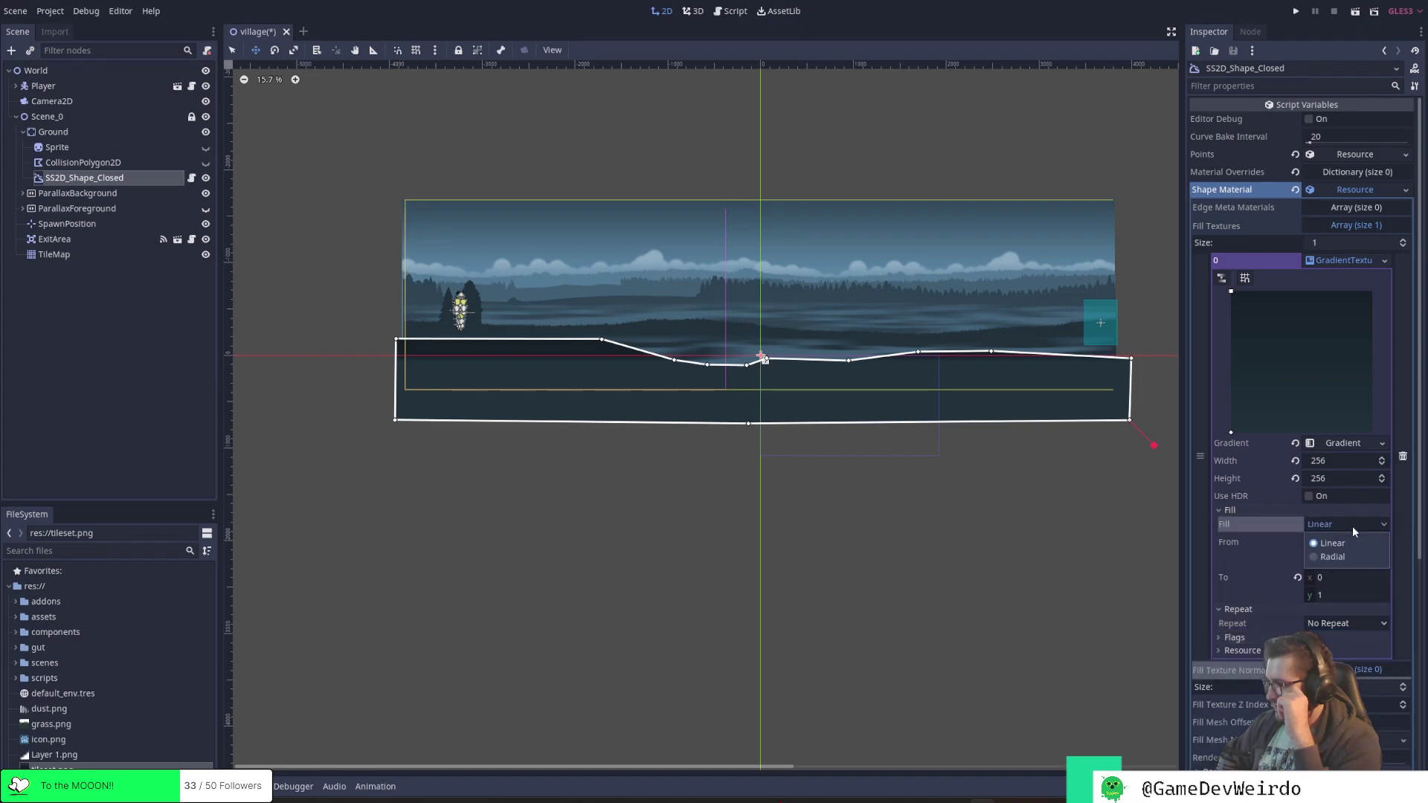
pyautogui.click(1347, 556)
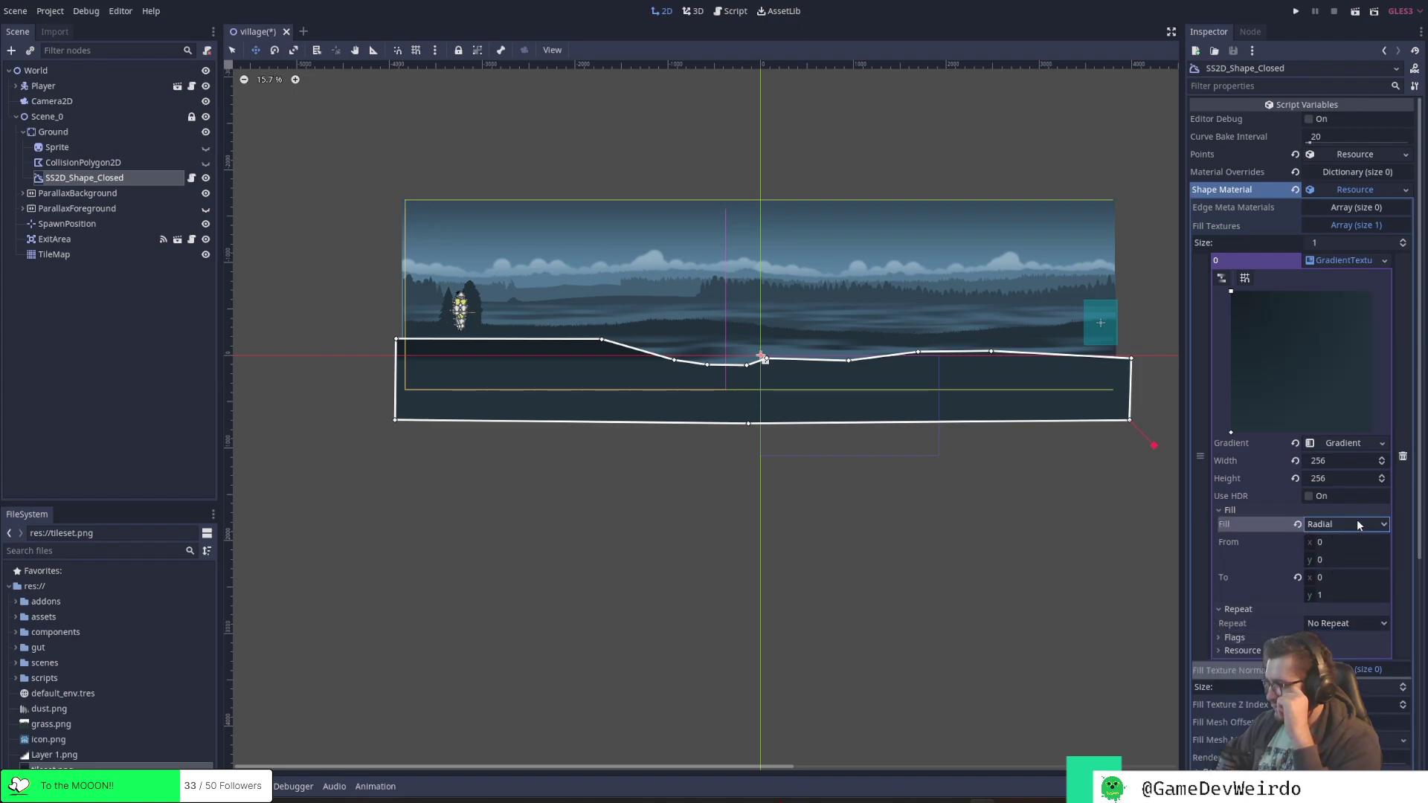
pyautogui.click(1358, 523)
pyautogui.click(1348, 540)
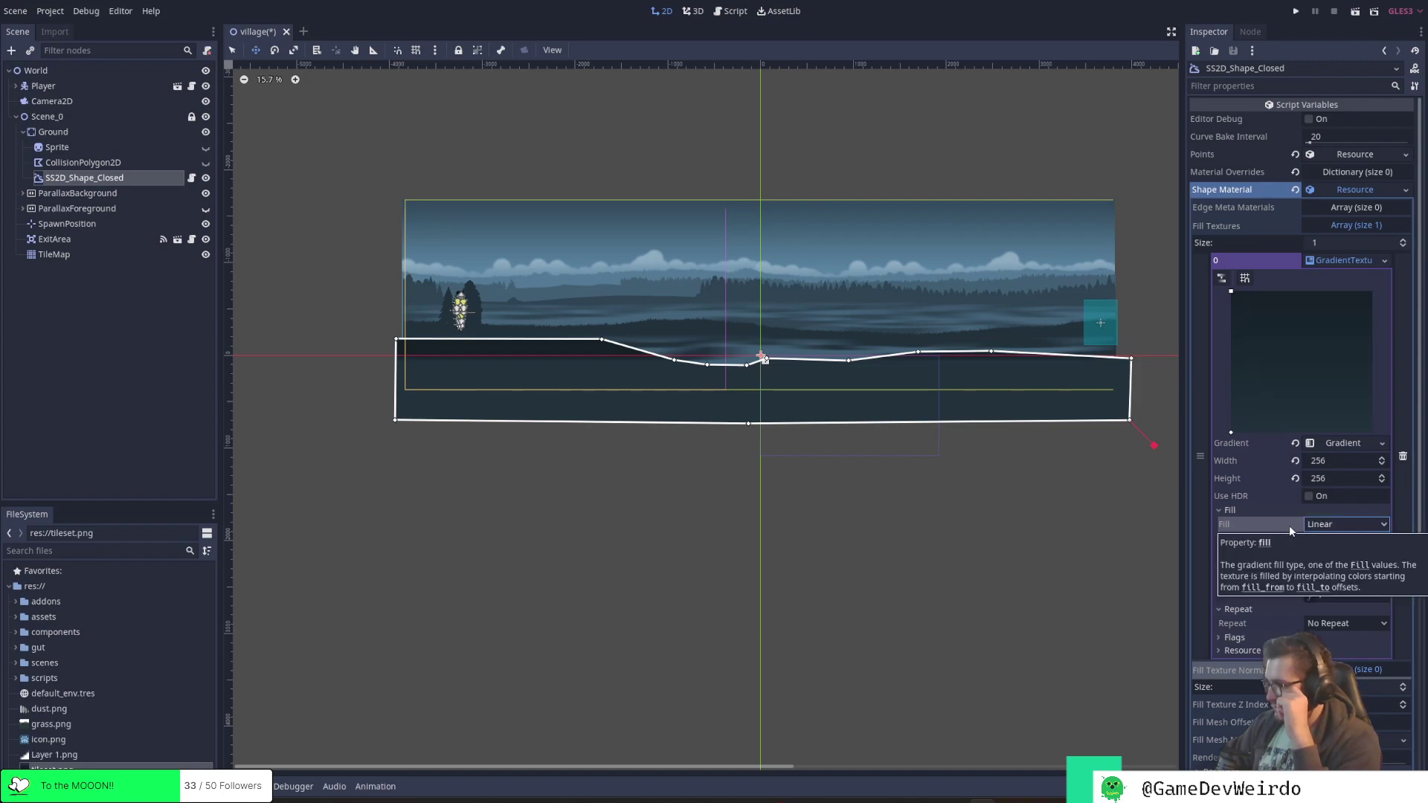
# Set the gradient texture width to 1080 and height to 1080
pyautogui.click(1348, 460)
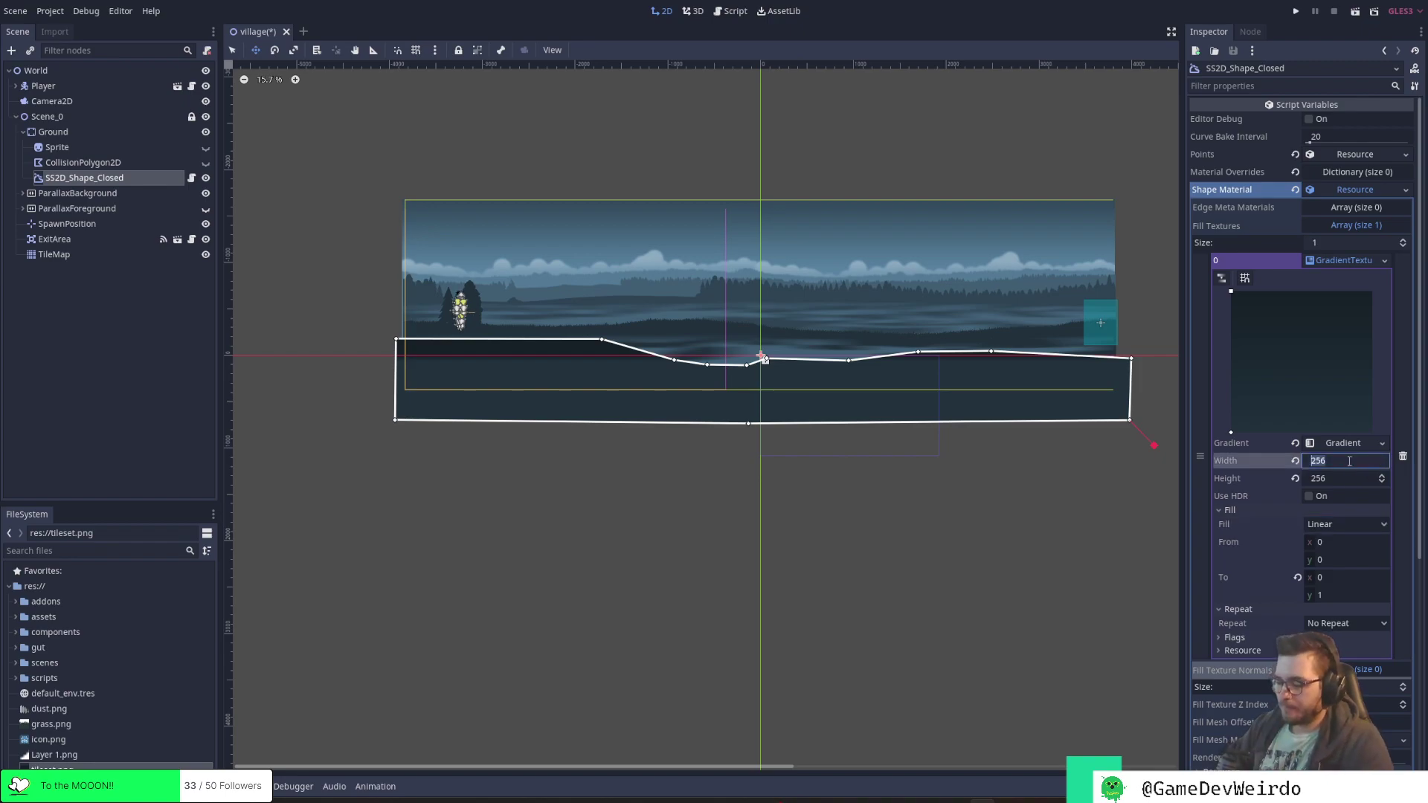
pyautogui.write('1080')
pyautogui.press('Tab')
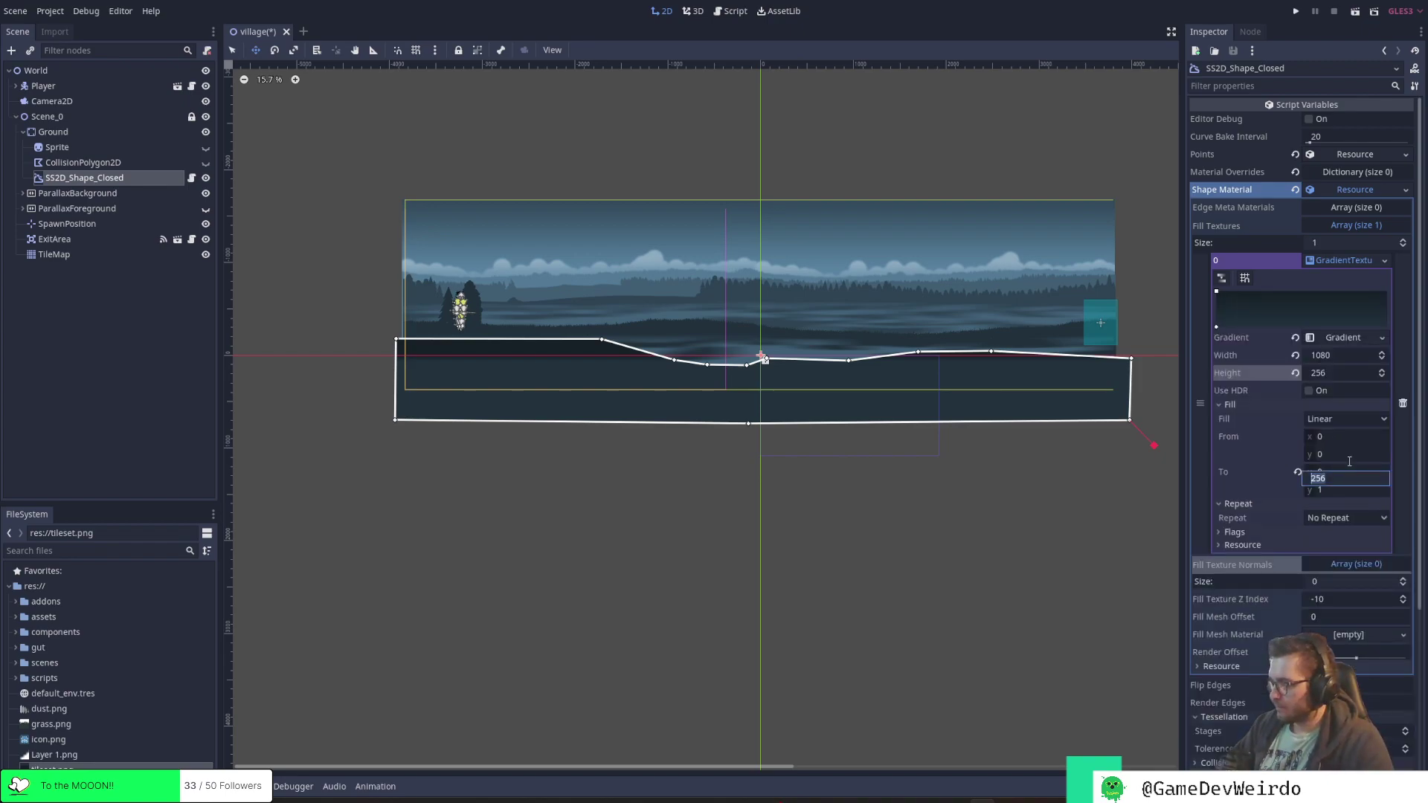
pyautogui.click(1324, 371)
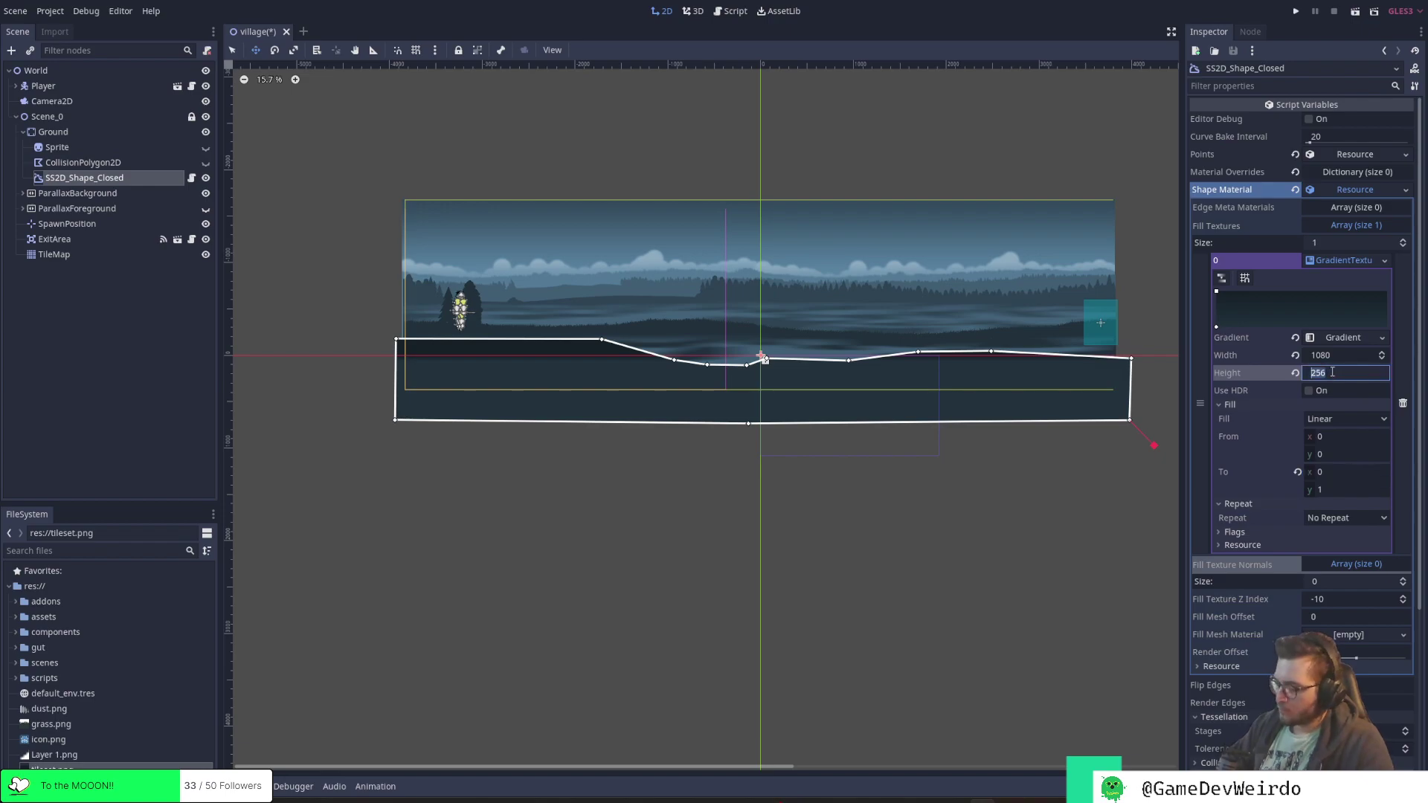
pyautogui.write('1080')
pyautogui.press('Return')
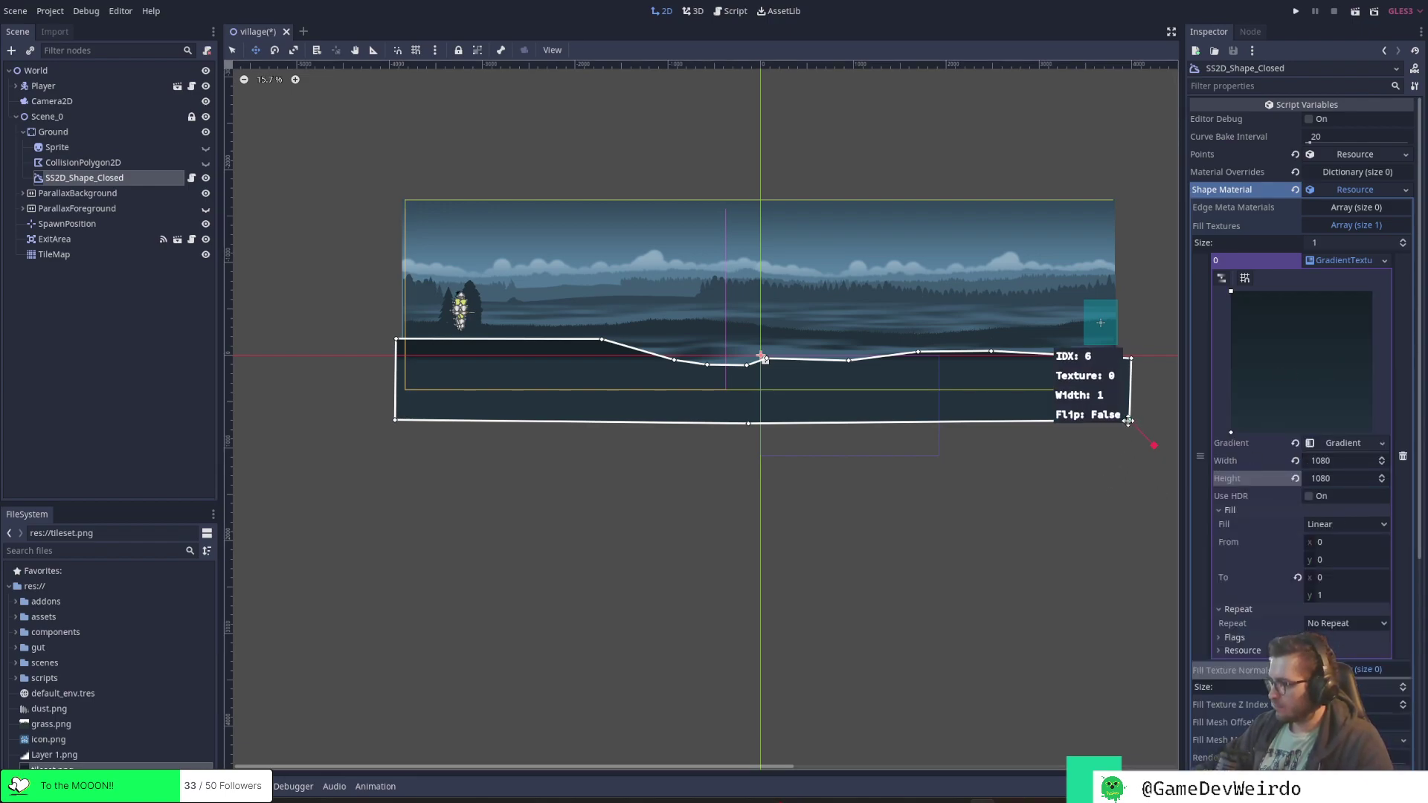
# Nudge the ground's bottom-right corner and settle the texture height at 720 after trying 512
pyautogui.moveTo(1128, 421); pyautogui.dragTo(1130, 421)
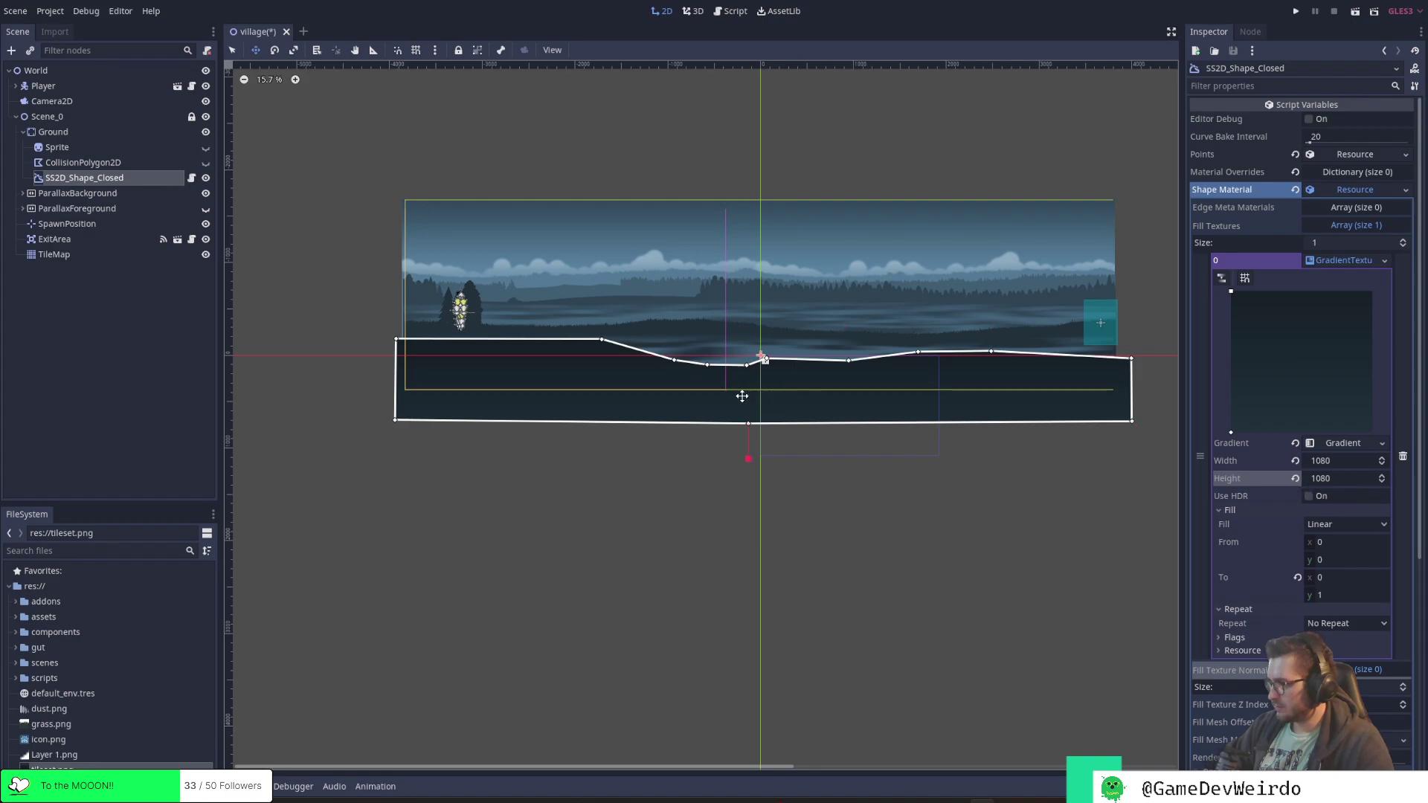
pyautogui.click(1343, 462)
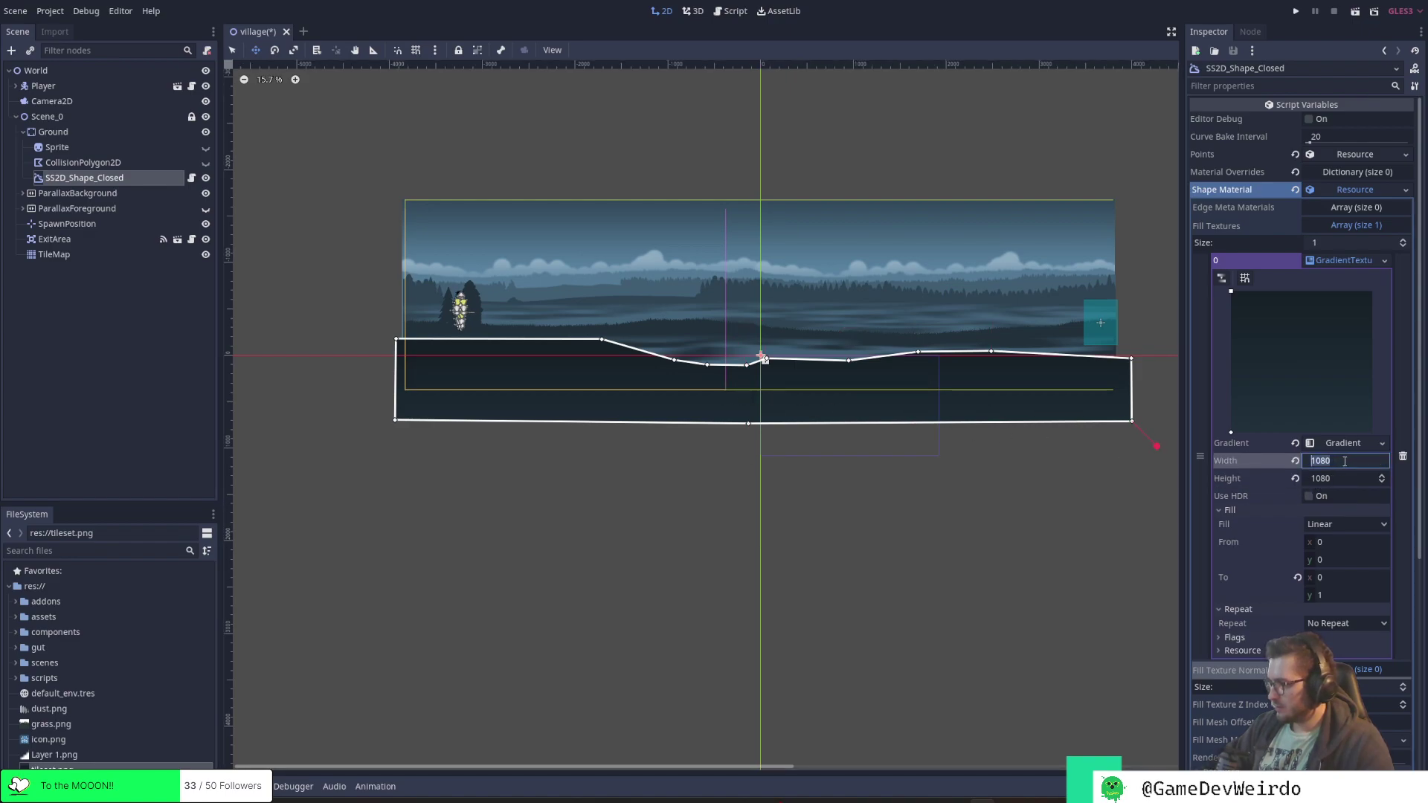
pyautogui.click(1345, 478)
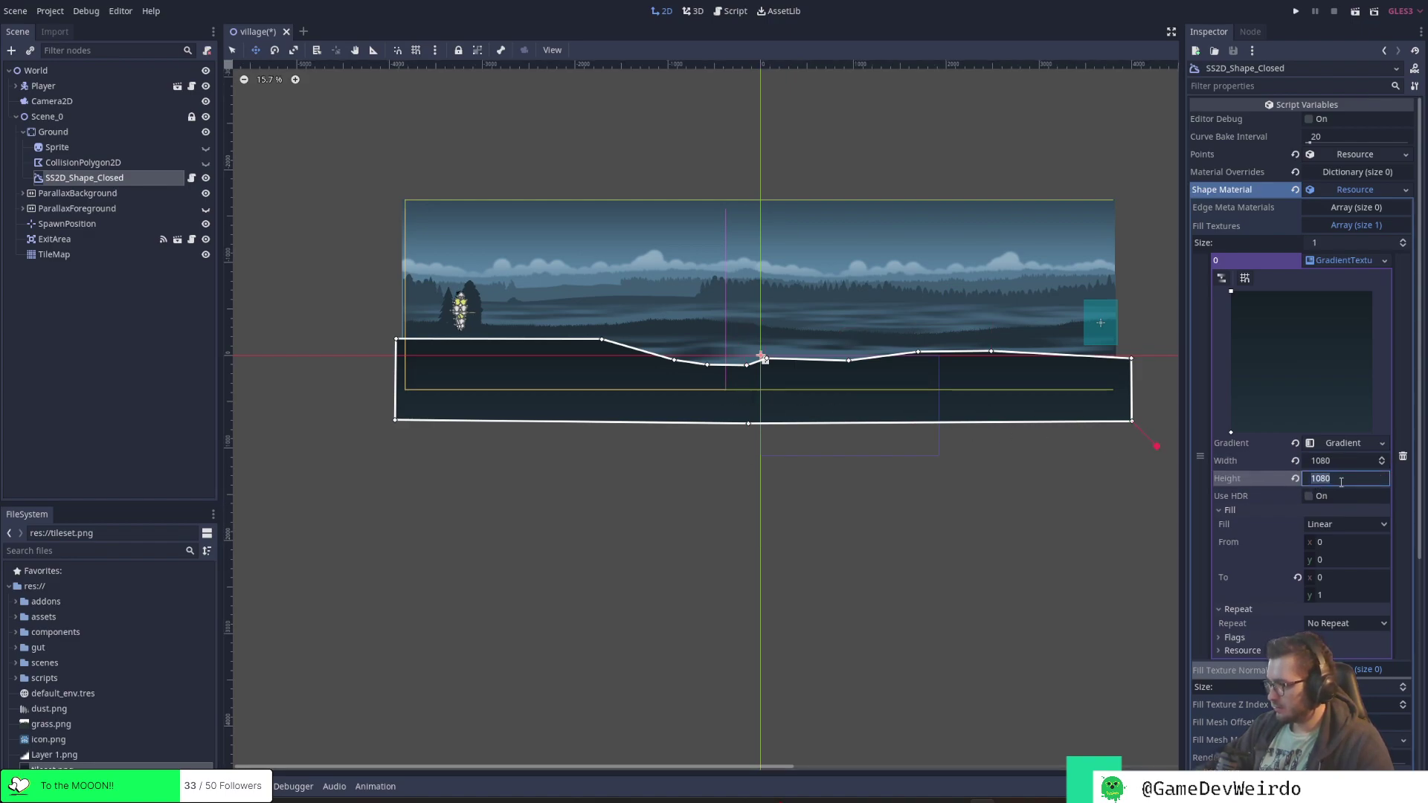
pyautogui.write('51')
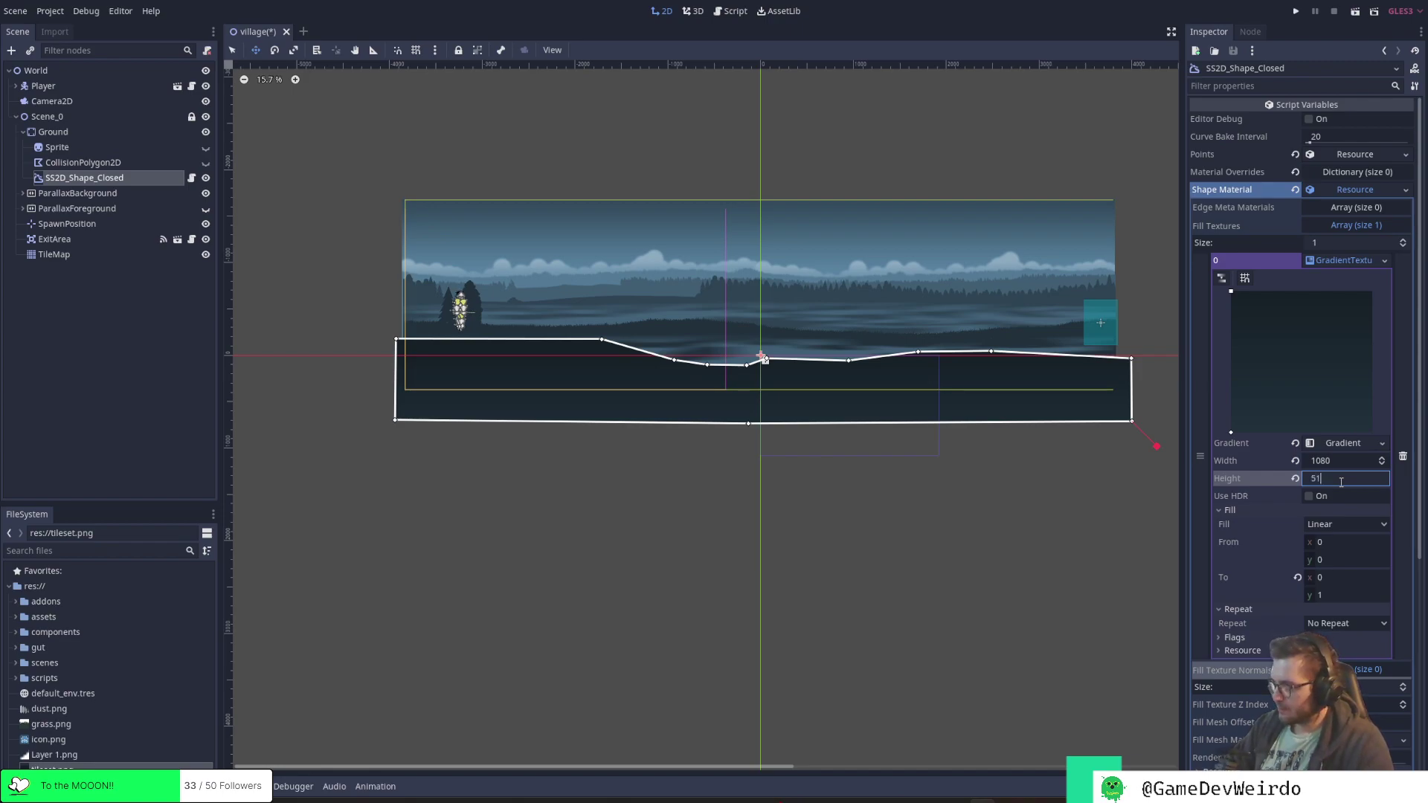
pyautogui.write('2')
pyautogui.press('Return')
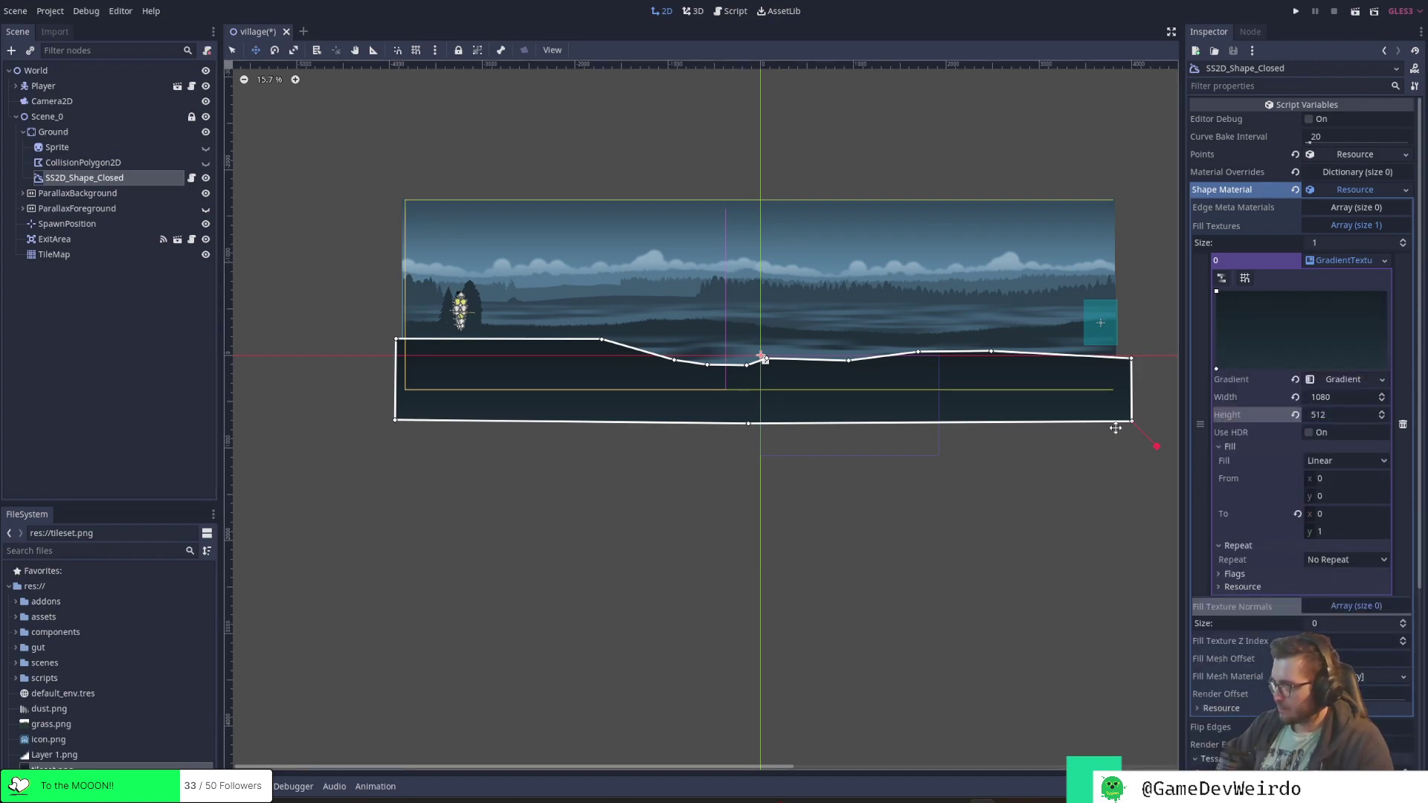
pyautogui.moveTo(1132, 422)
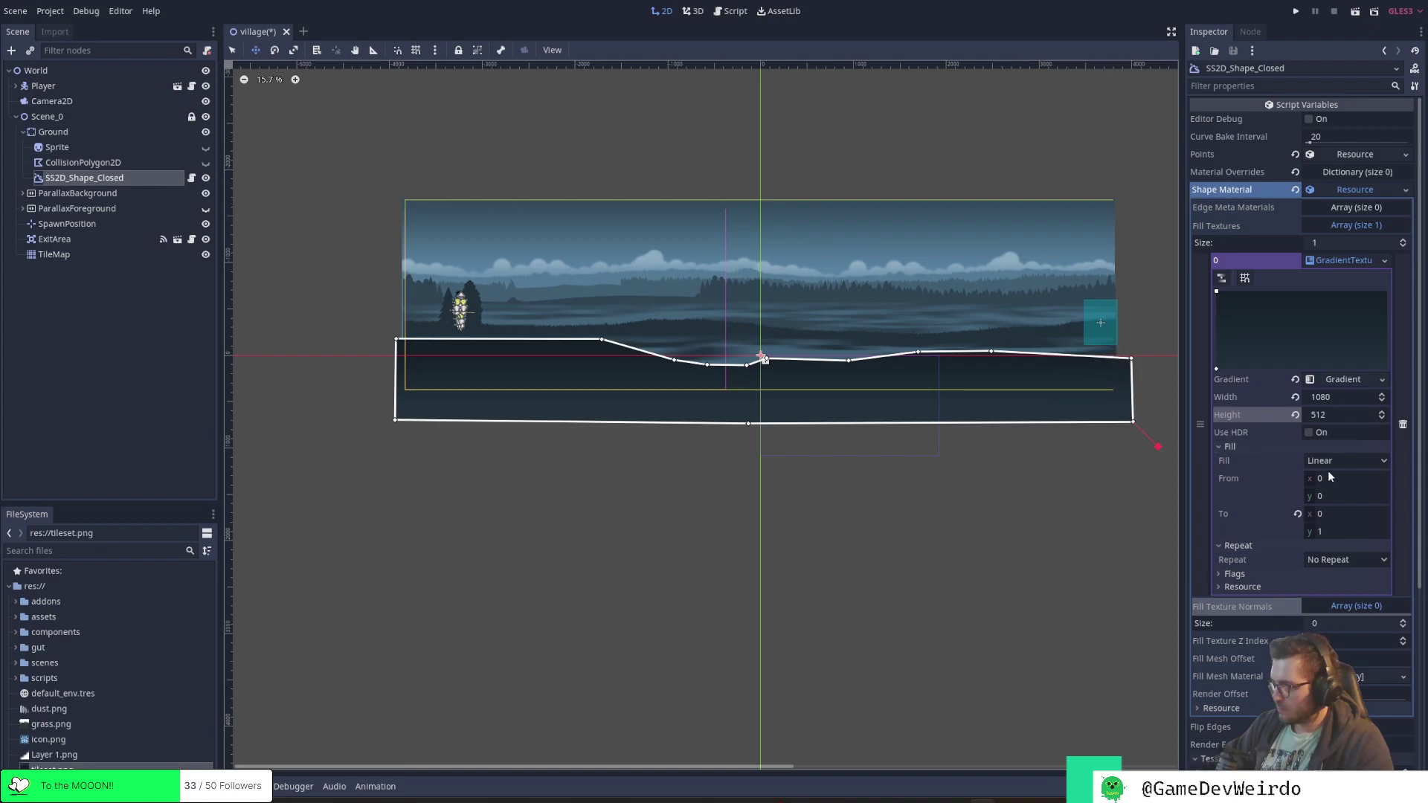
pyautogui.click(1339, 417)
pyautogui.write('720')
pyautogui.press('Return')
pyautogui.moveTo(1131, 422)
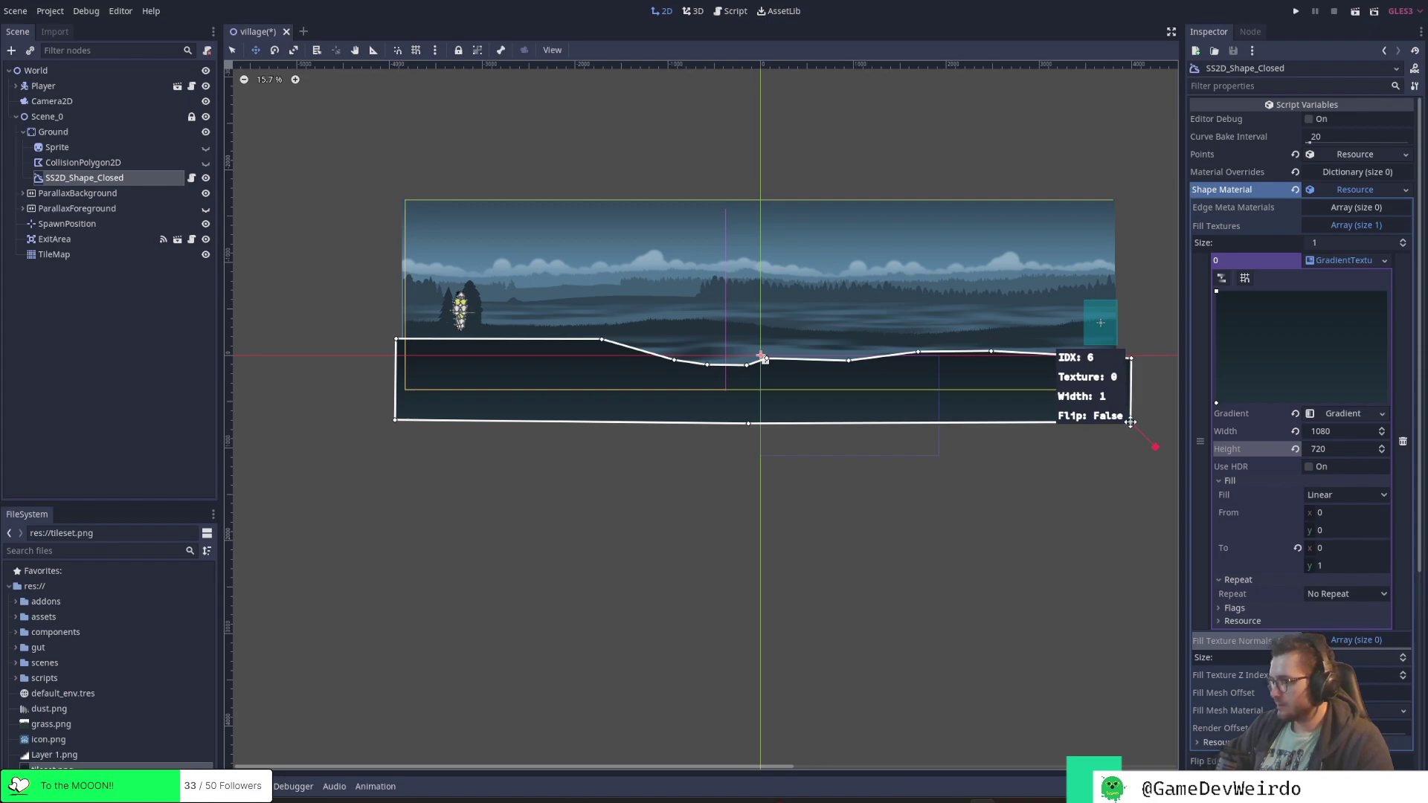
# Save the village scene, then remove the gradient fill texture and undo that removal
pyautogui.scroll(-3, 1324, 515)
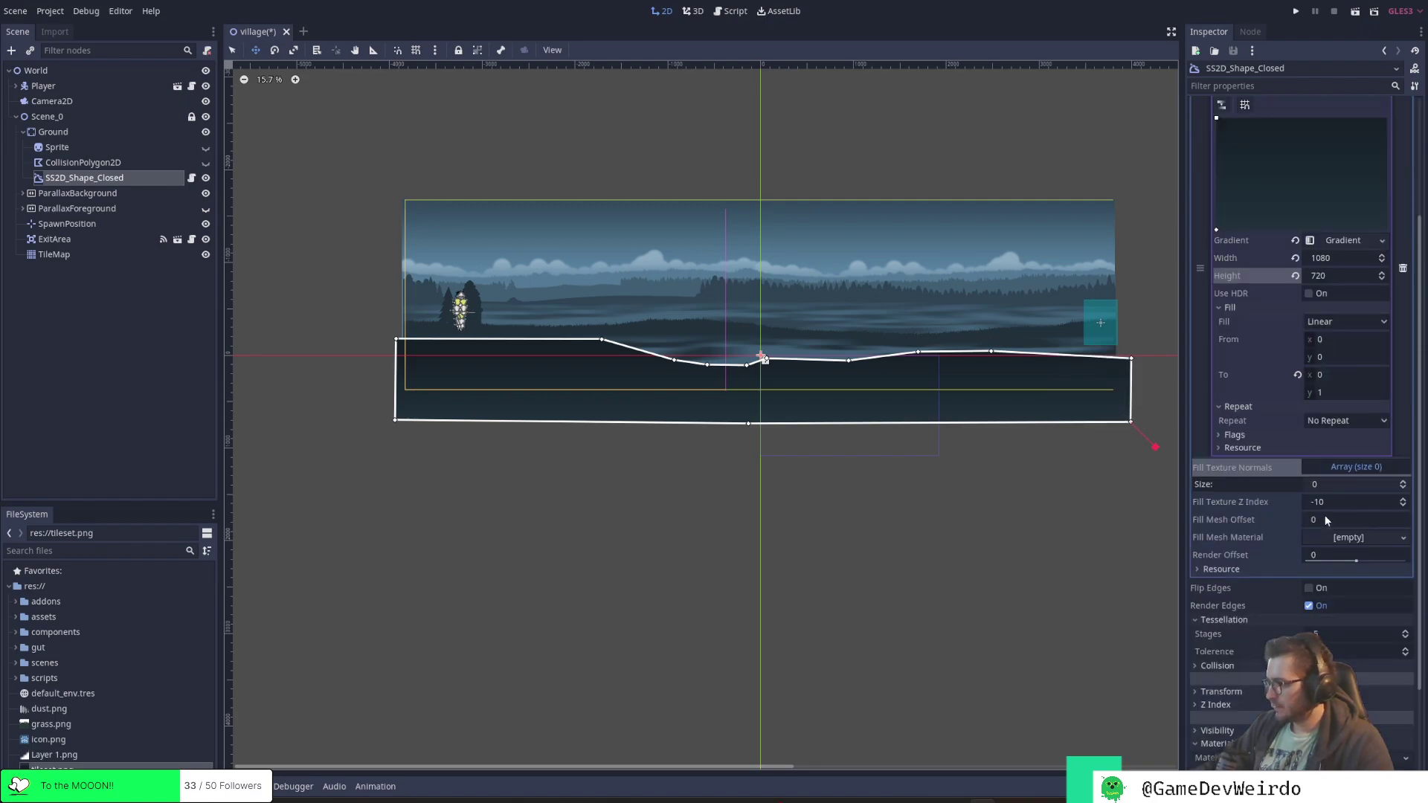
pyautogui.hotkey('ctrl', 's')
pyautogui.scroll(2, 1343, 536)
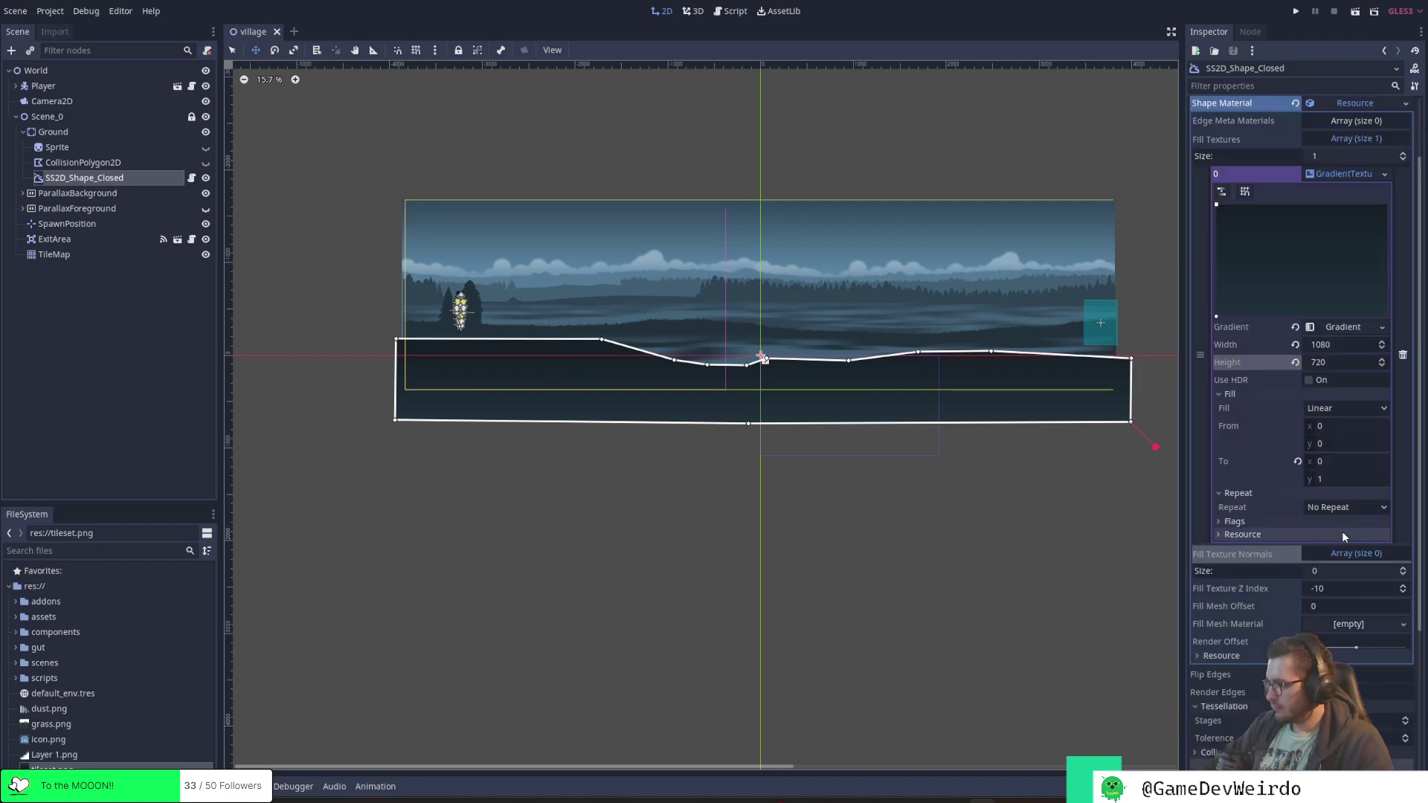
pyautogui.click(1386, 173)
pyautogui.click(1333, 172)
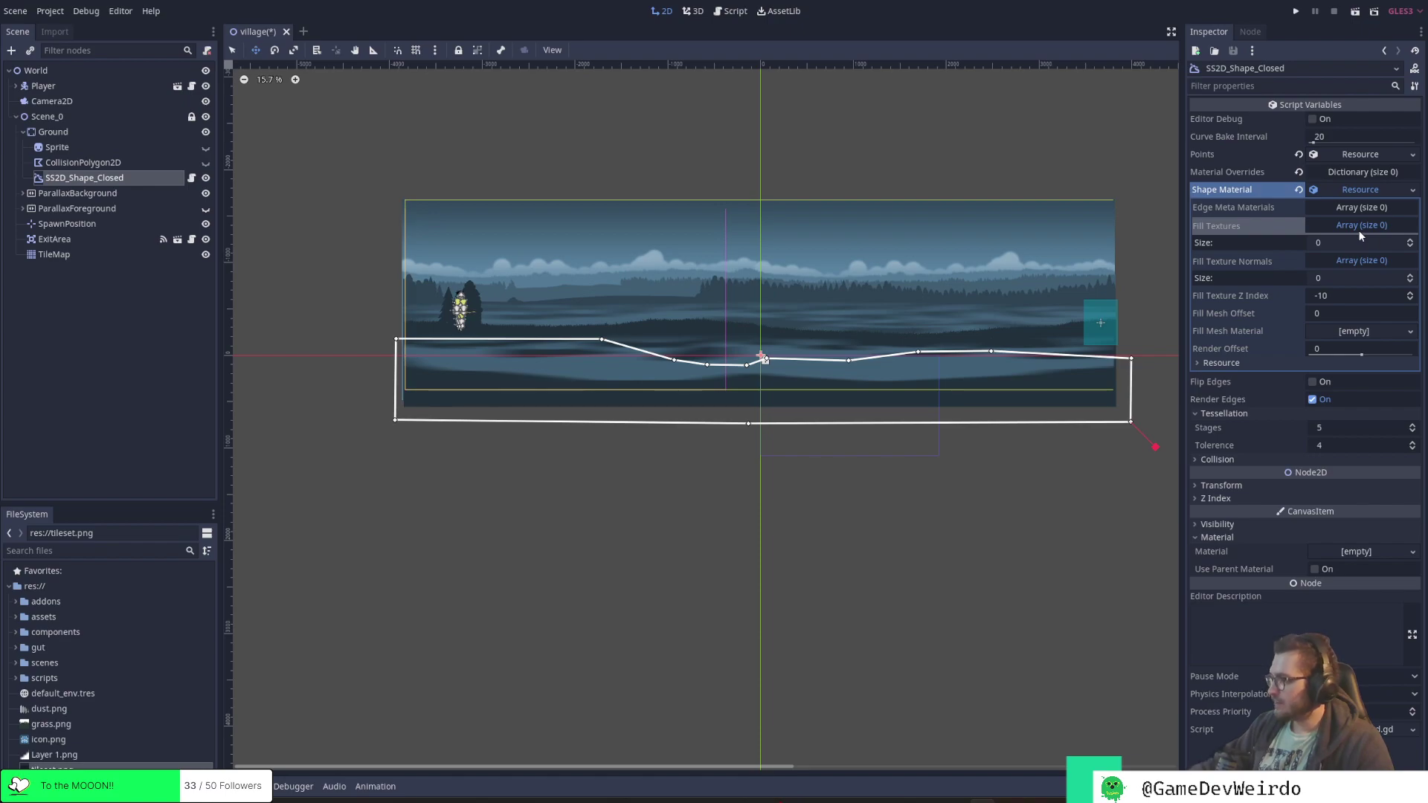
pyautogui.click(15, 10)
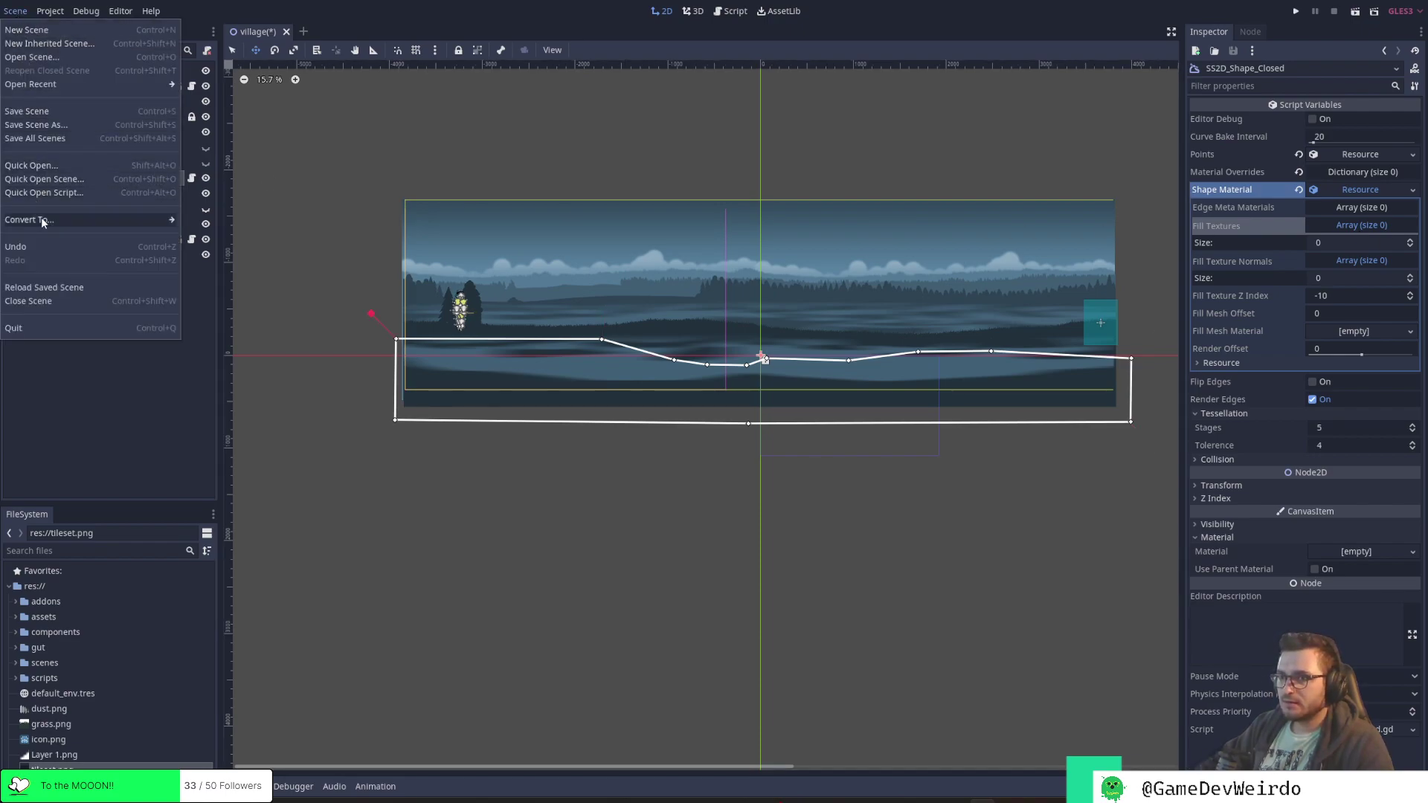
pyautogui.click(44, 245)
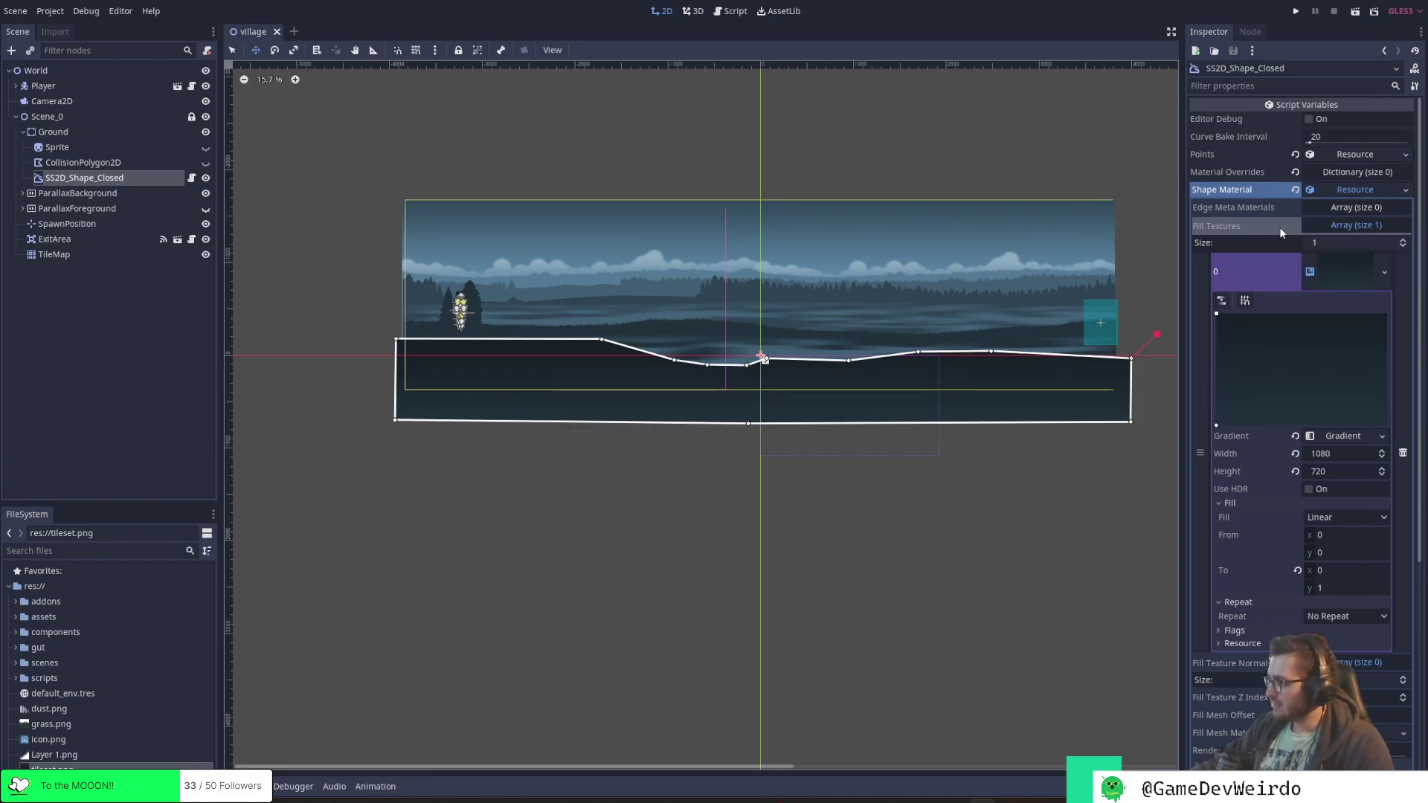
# Add and then delete an empty second fill texture slot, and save the village scene
pyautogui.click(1404, 243)
pyautogui.click(1385, 273)
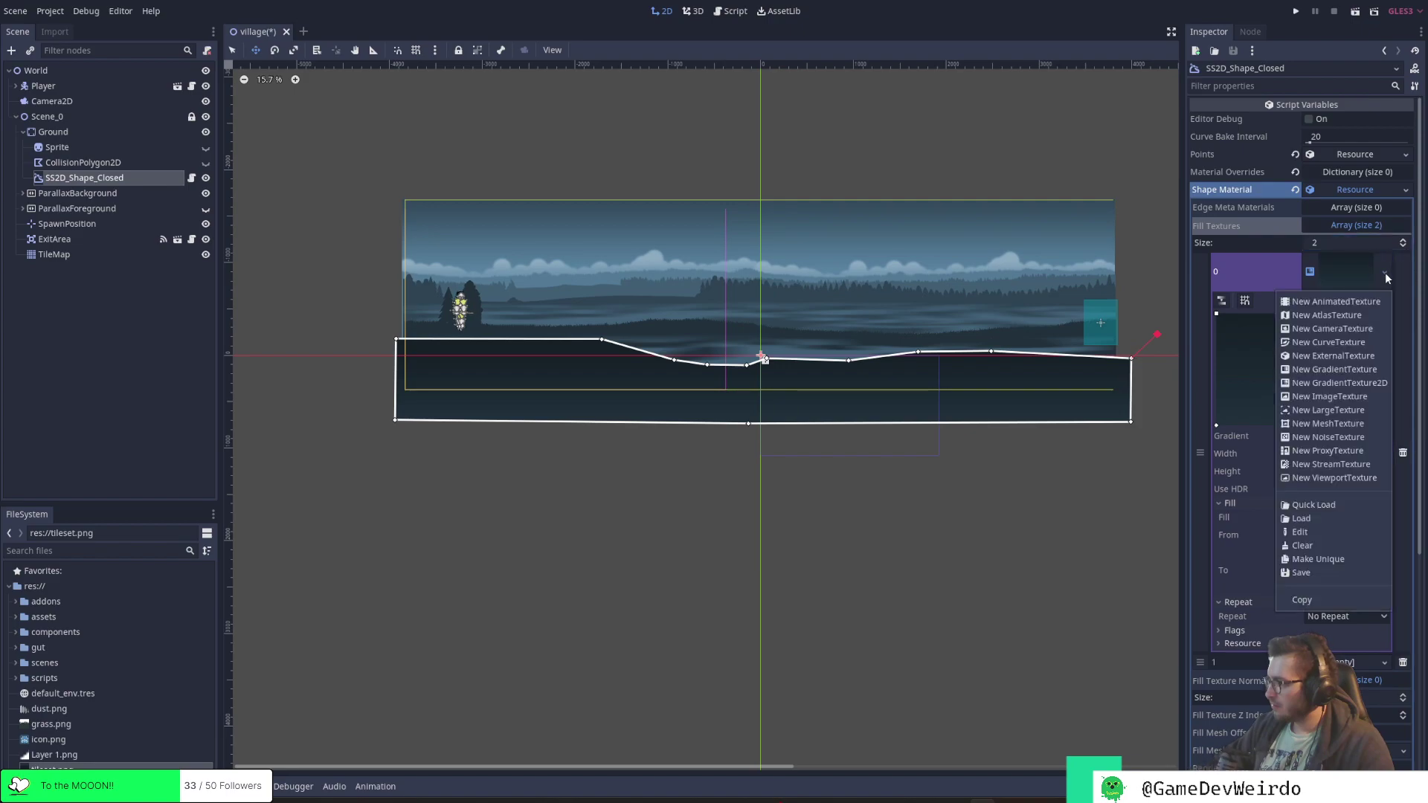
pyautogui.click(1261, 266)
pyautogui.click(1345, 274)
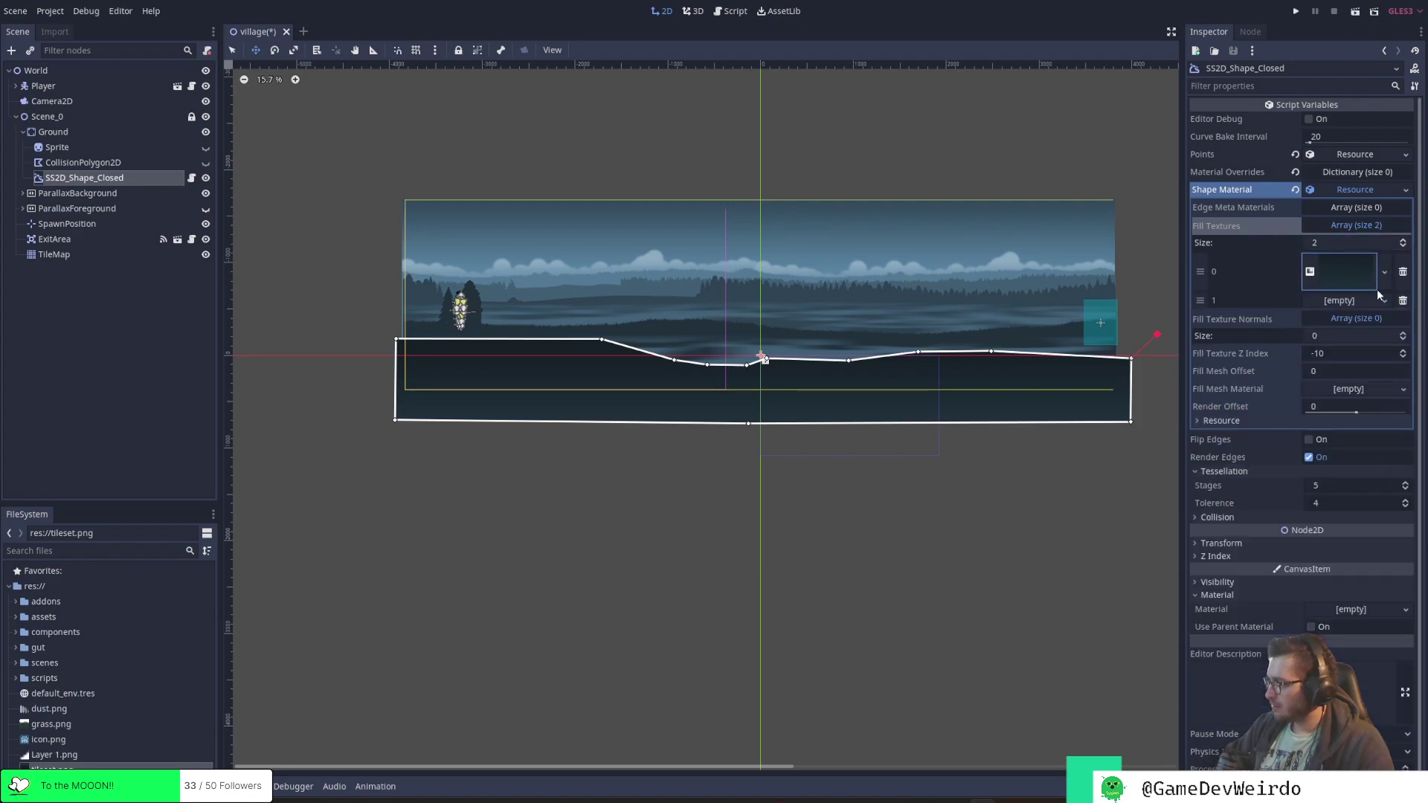
pyautogui.click(1403, 301)
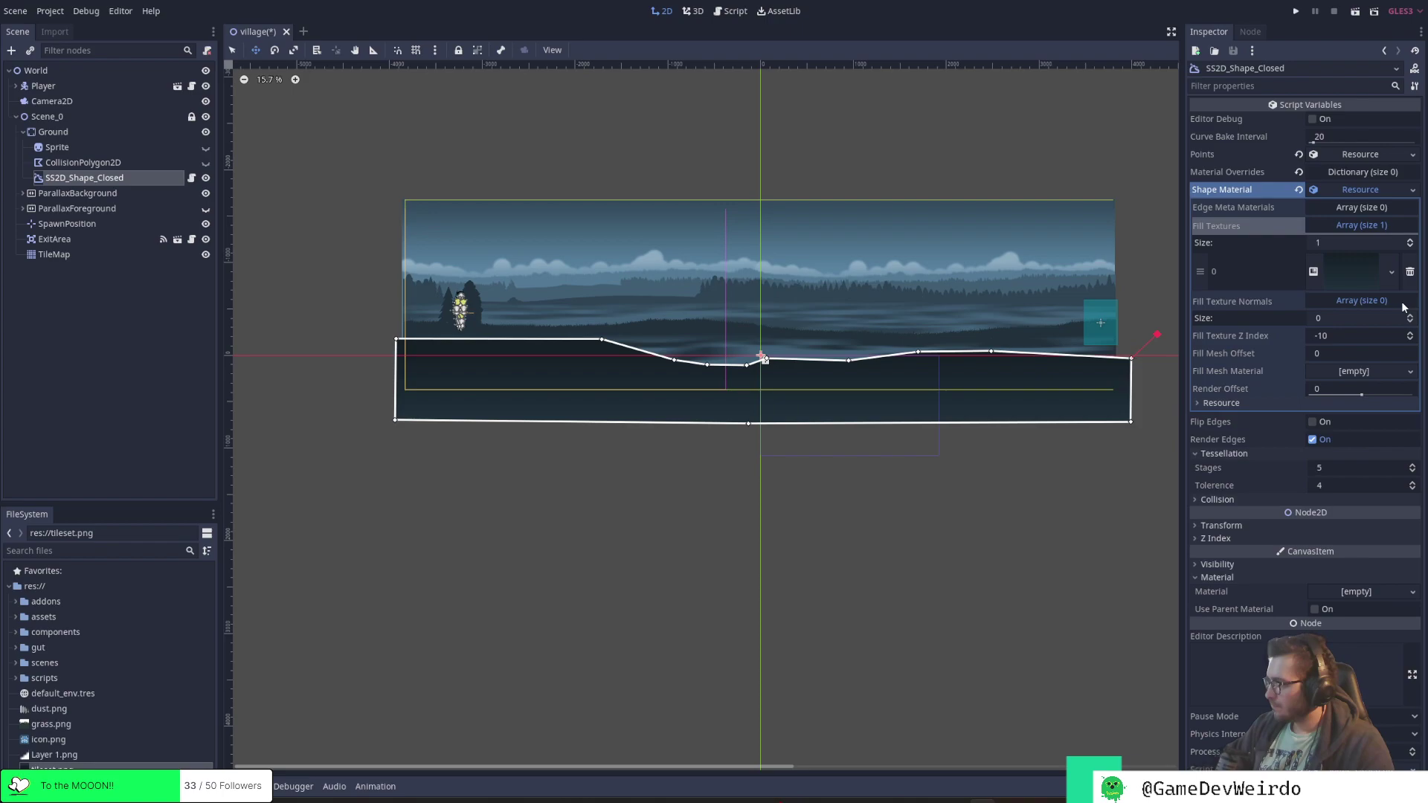
pyautogui.hotkey('ctrl', 's')
pyautogui.click(1368, 189)
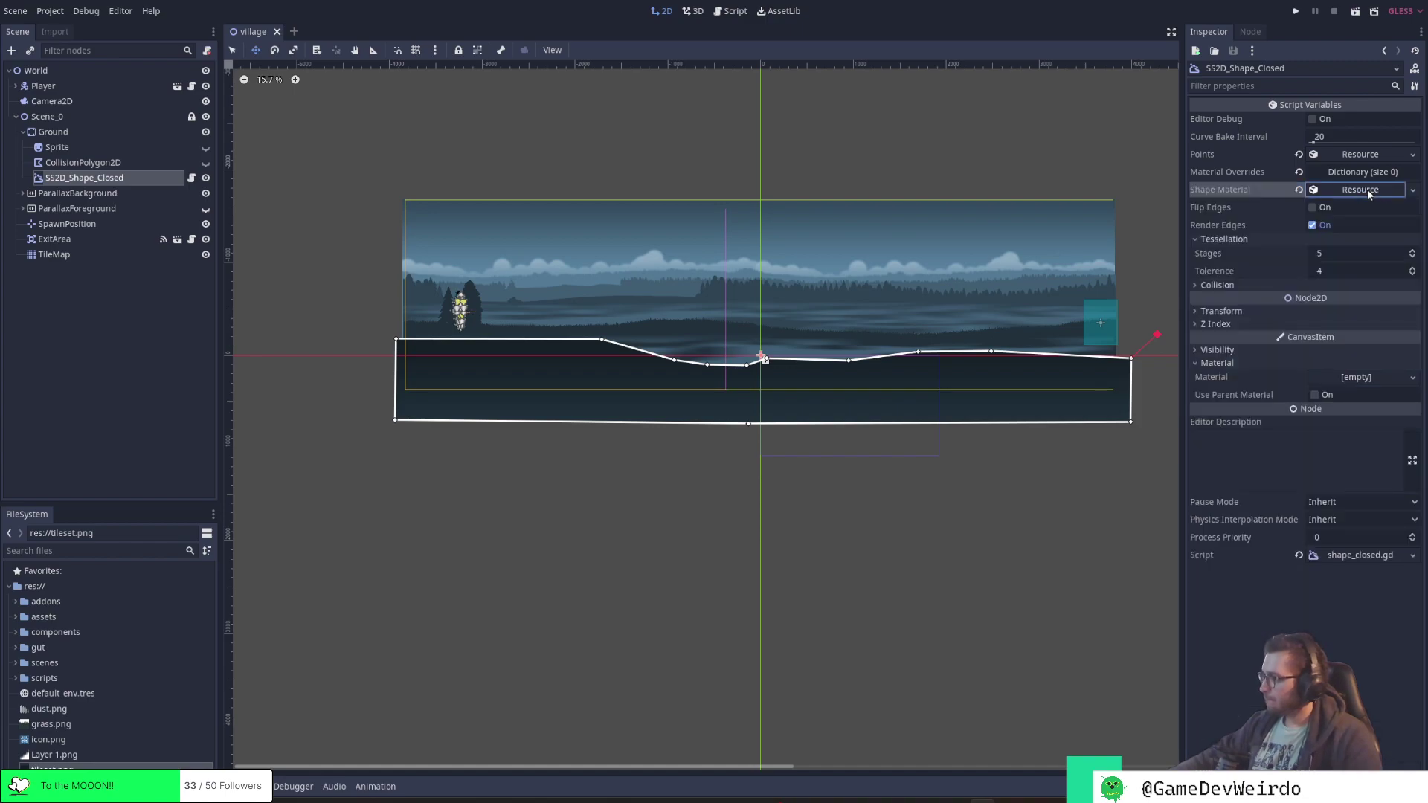
pyautogui.click(1356, 189)
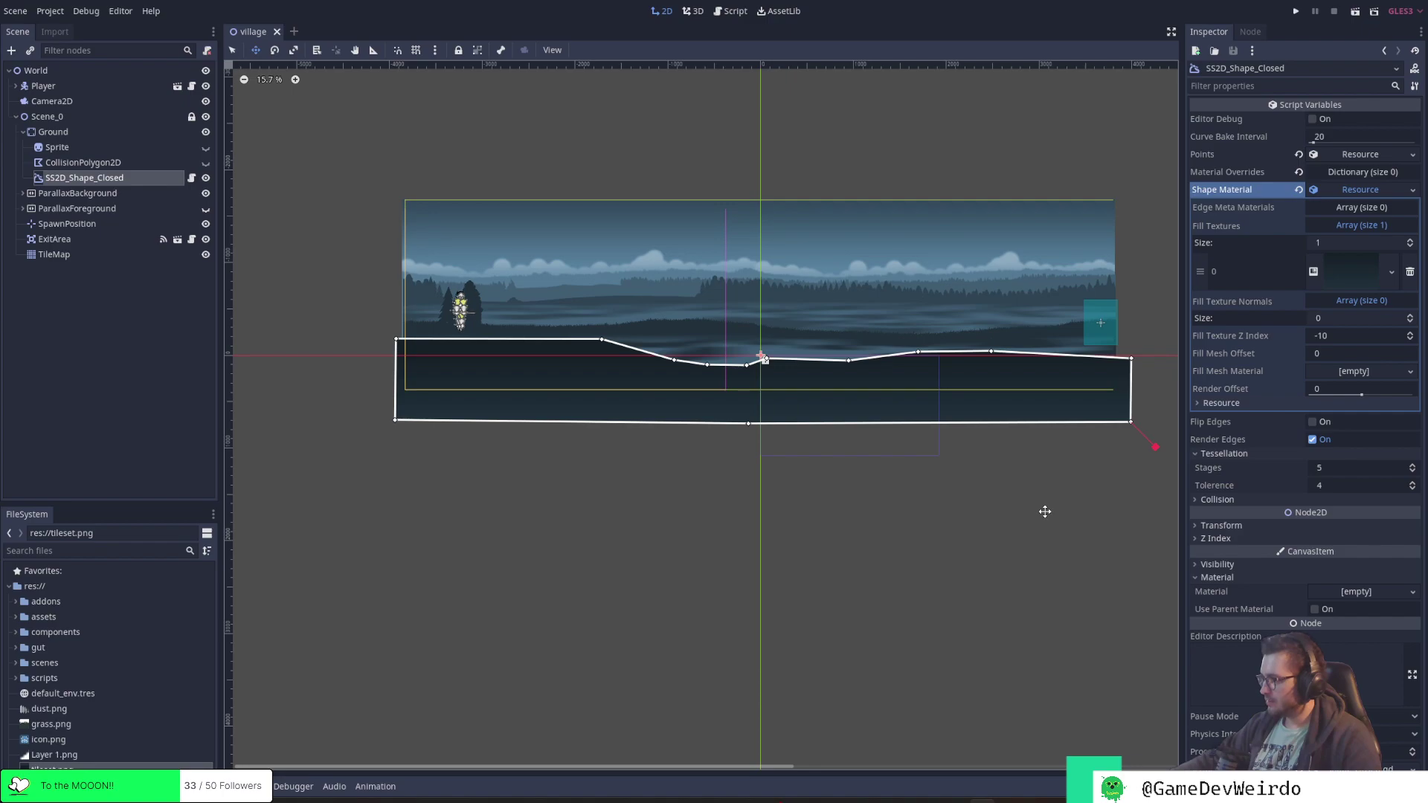
pyautogui.hotkey('alt', 'Tab')
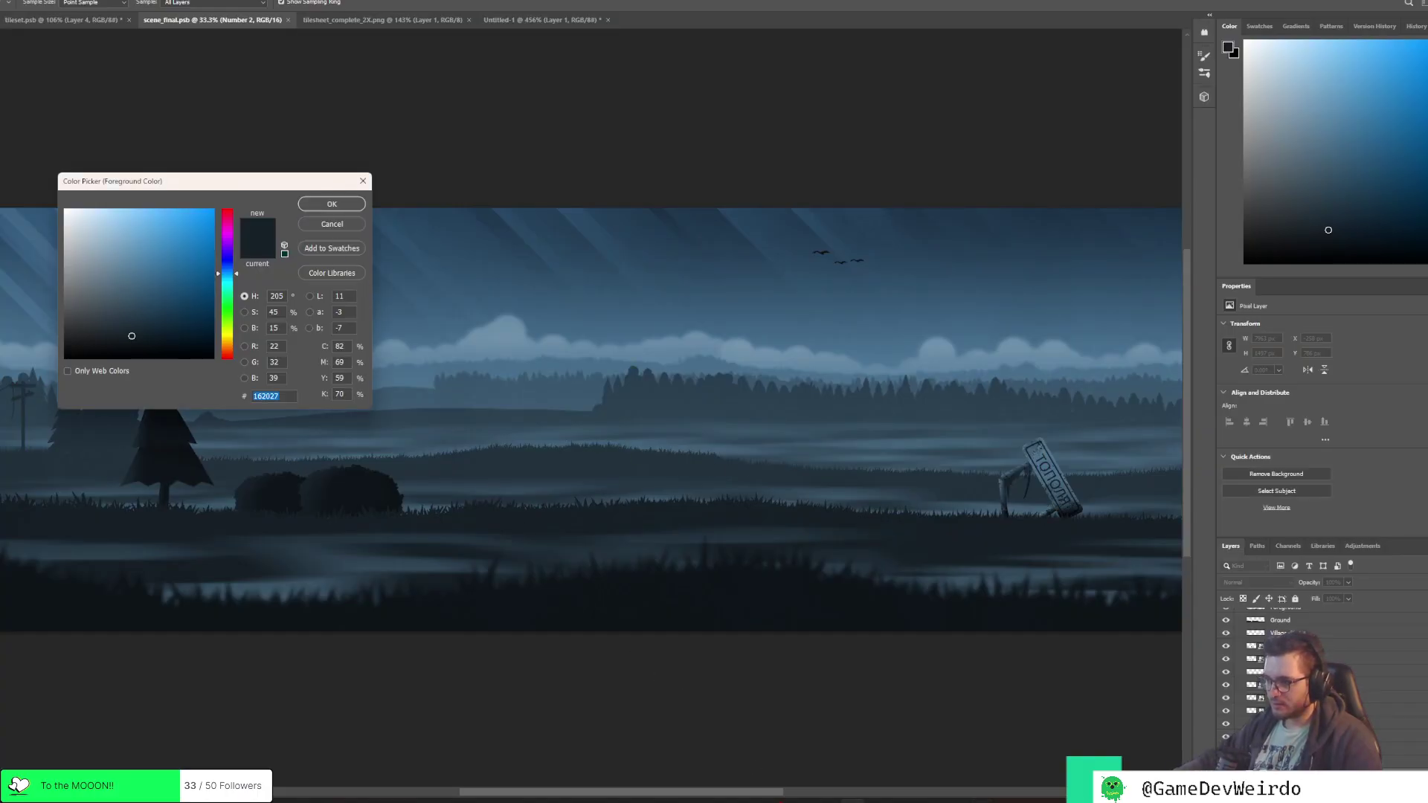
pyautogui.click(331, 224)
pyautogui.moveTo(930, 790)
pyautogui.click(934, 762)
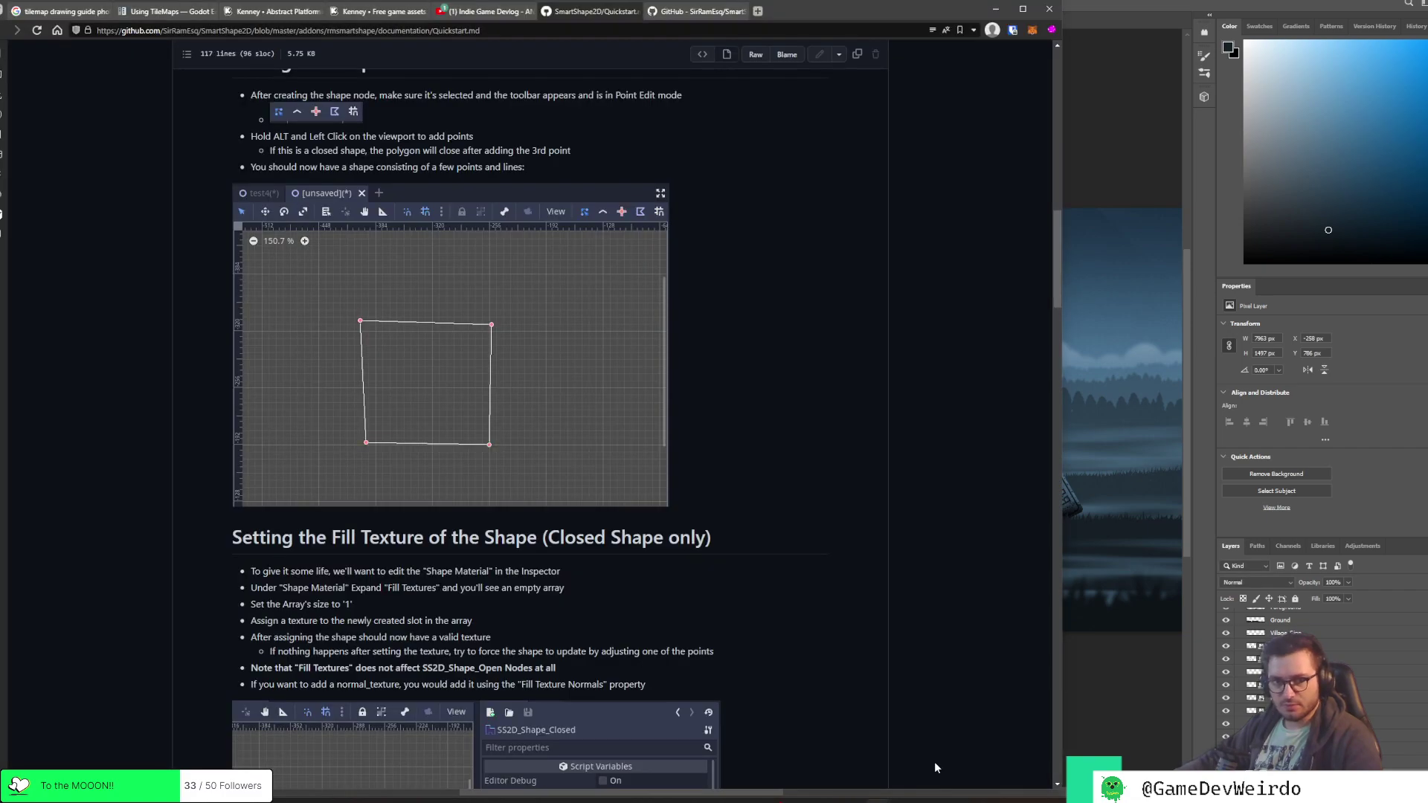
pyautogui.scroll(-3, 659, 620)
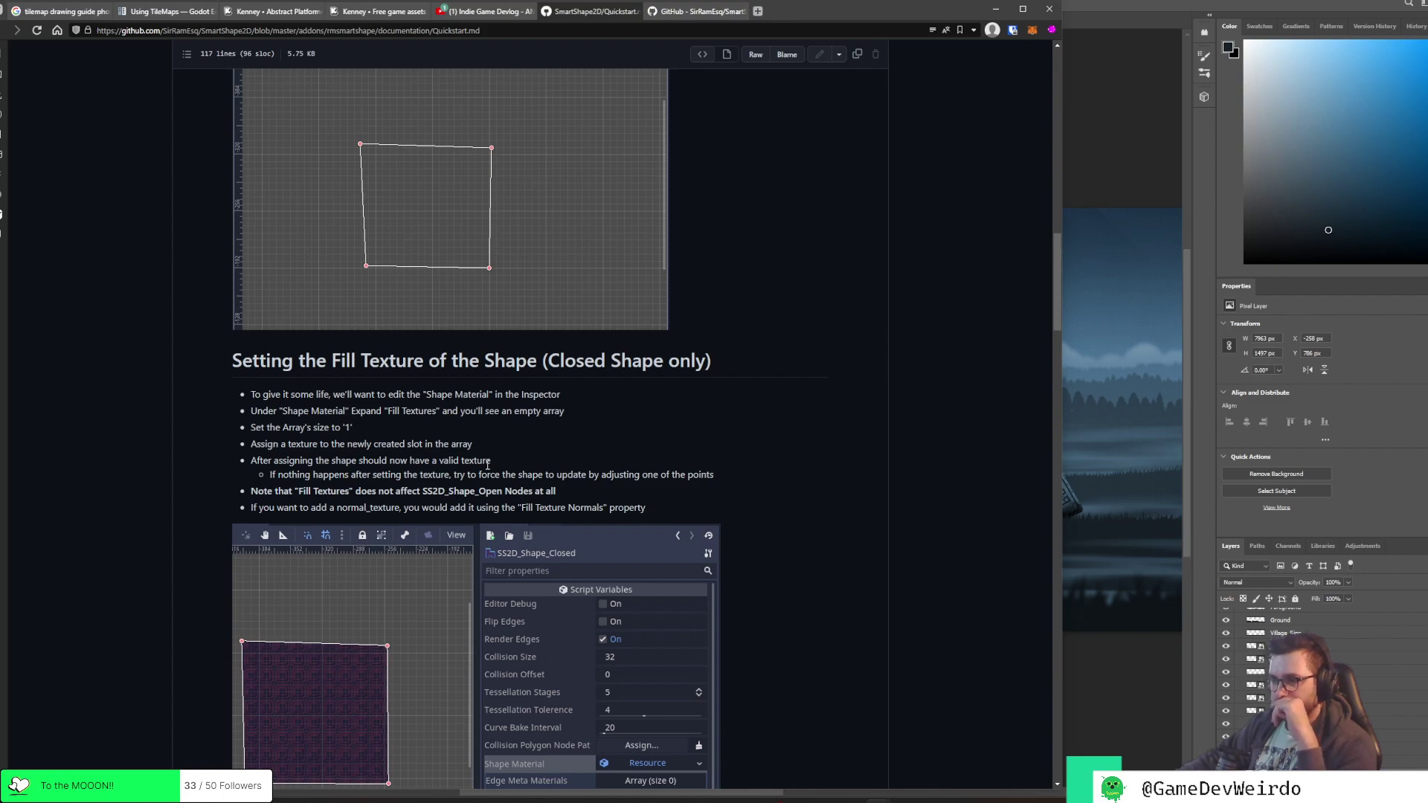
pyautogui.scroll(-9, 487, 465)
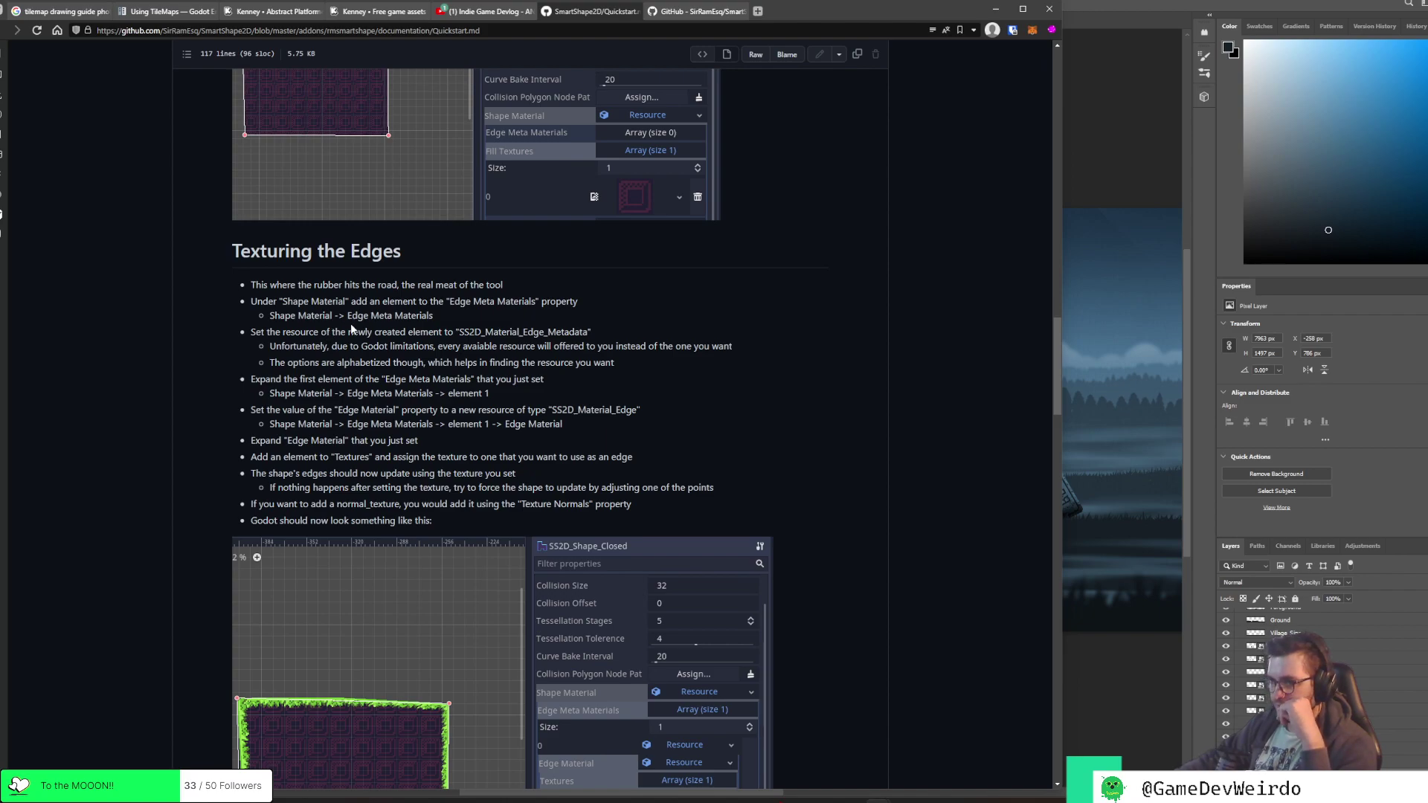
pyautogui.moveTo(348, 316); pyautogui.dragTo(433, 316)
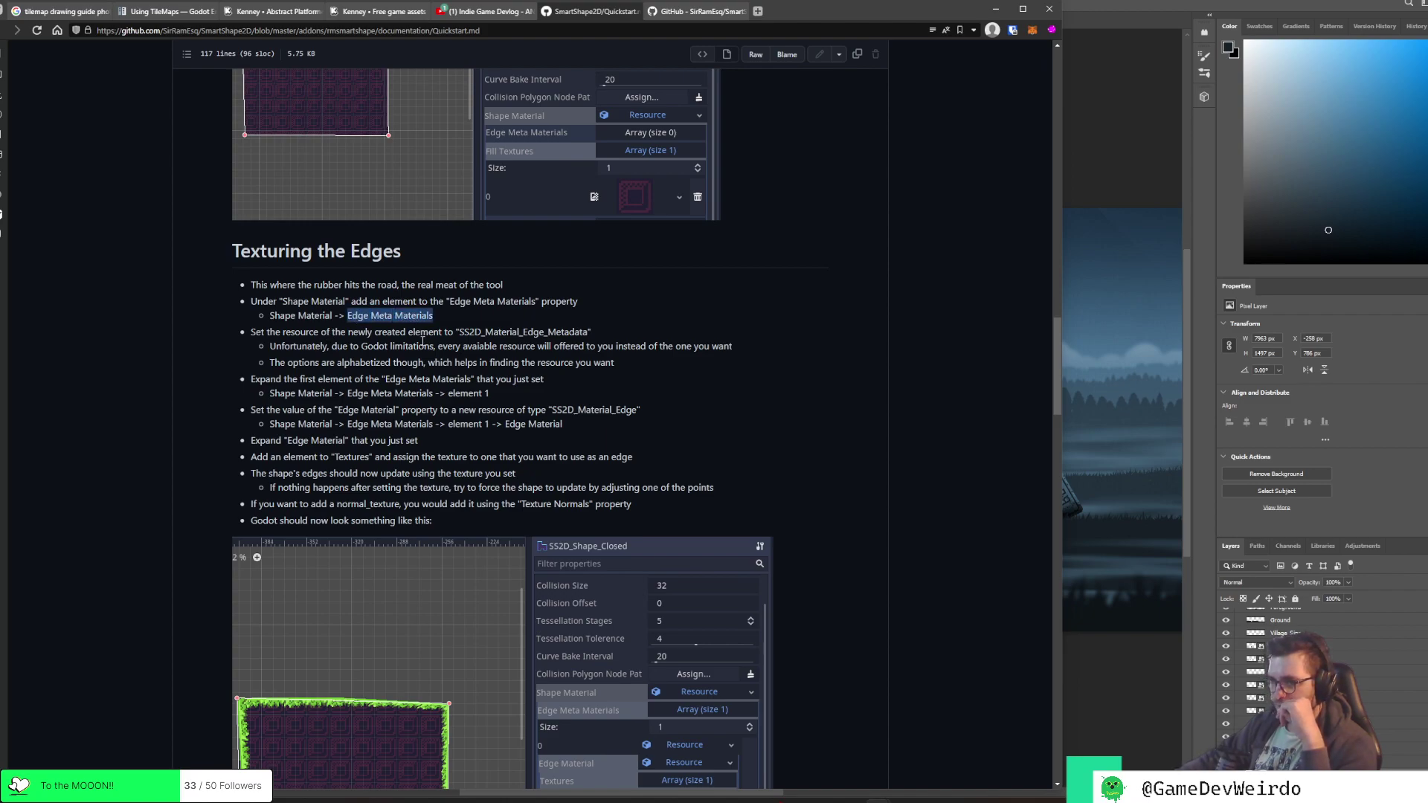
pyautogui.moveTo(267, 334); pyautogui.dragTo(414, 337)
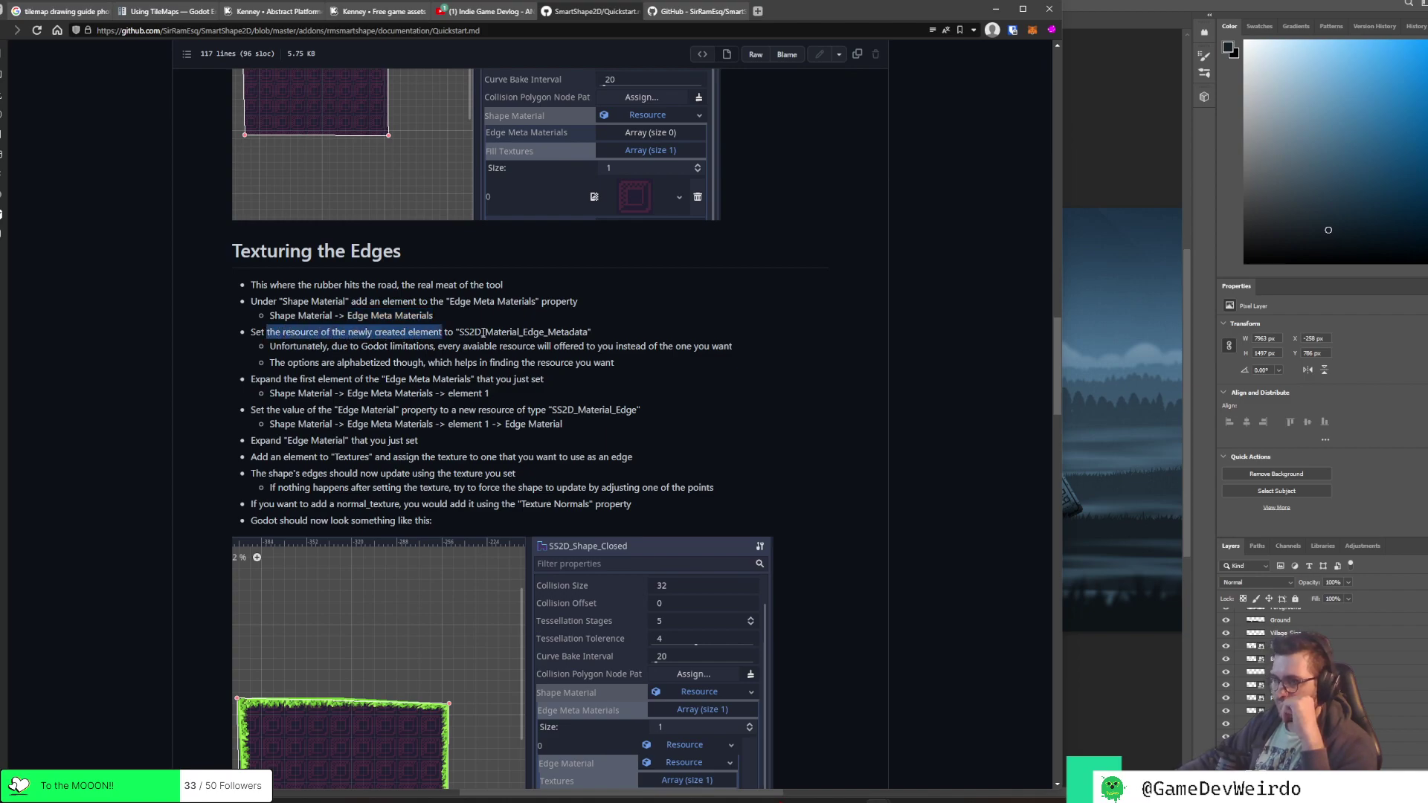
pyautogui.doubleClick(470, 333)
pyautogui.click(468, 333)
pyautogui.doubleClick(497, 334)
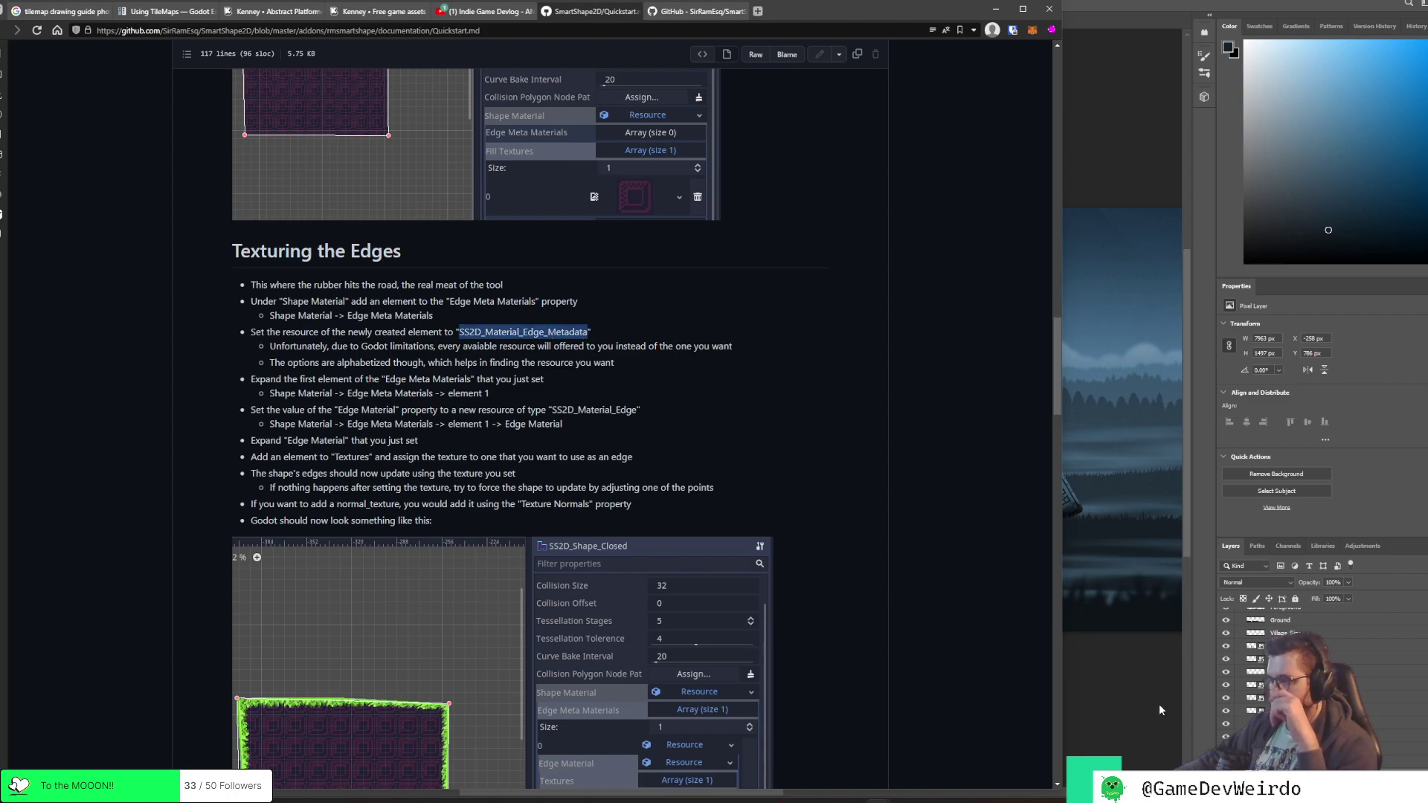
pyautogui.moveTo(982, 801)
pyautogui.click(982, 747)
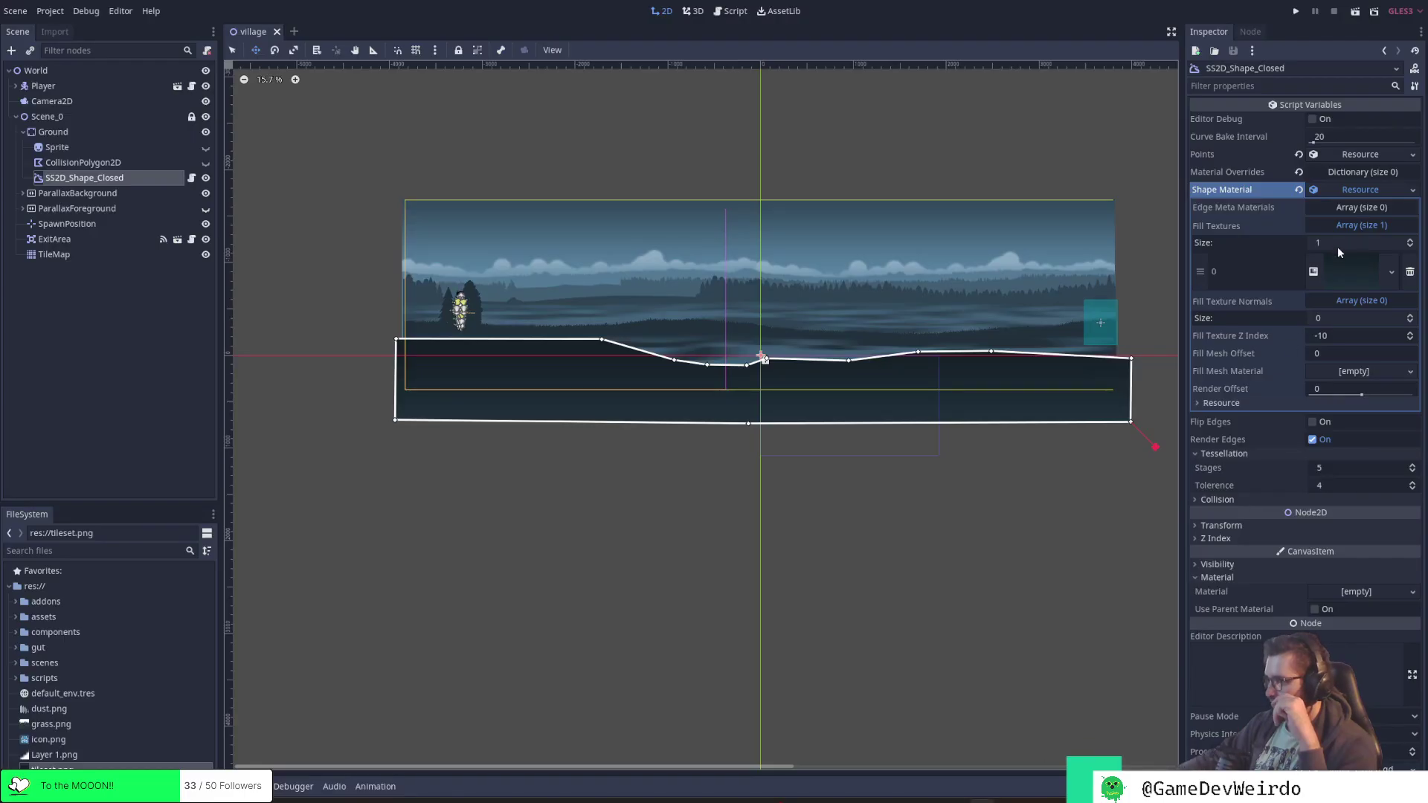
# Give Edge Meta Materials one element and check the Quickstart docs before choosing its resource
pyautogui.click(1362, 208)
pyautogui.click(1402, 222)
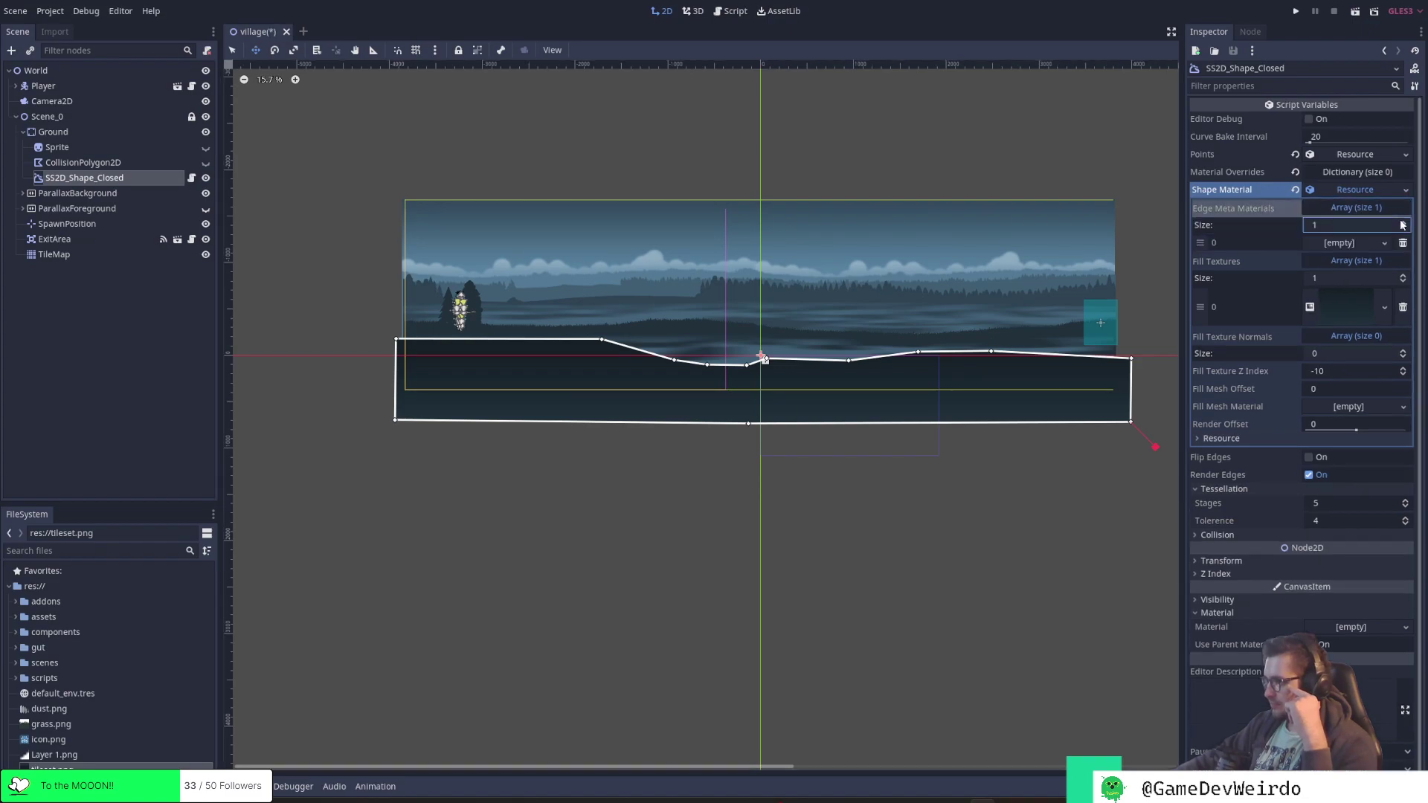
pyautogui.click(1357, 243)
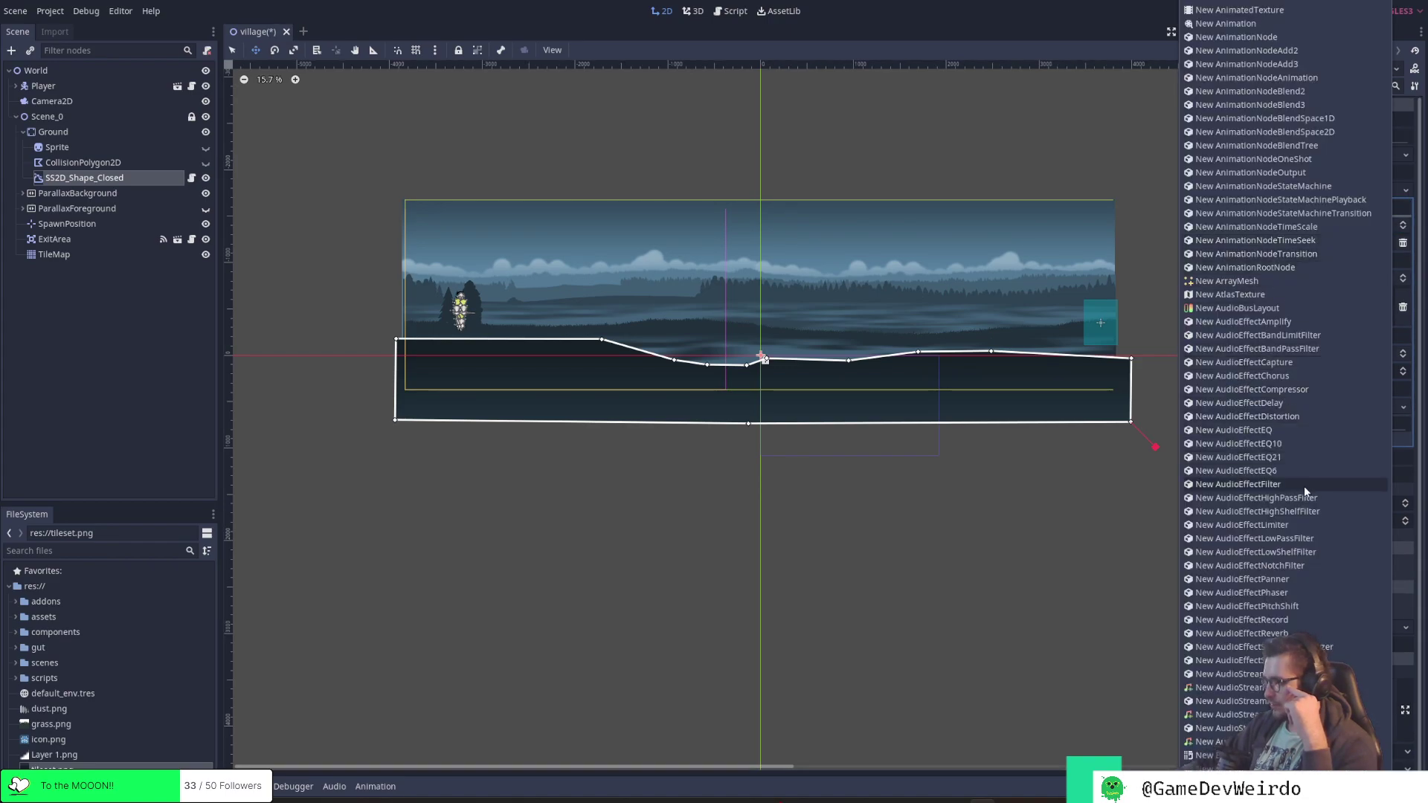
pyautogui.scroll(-15, 1304, 502)
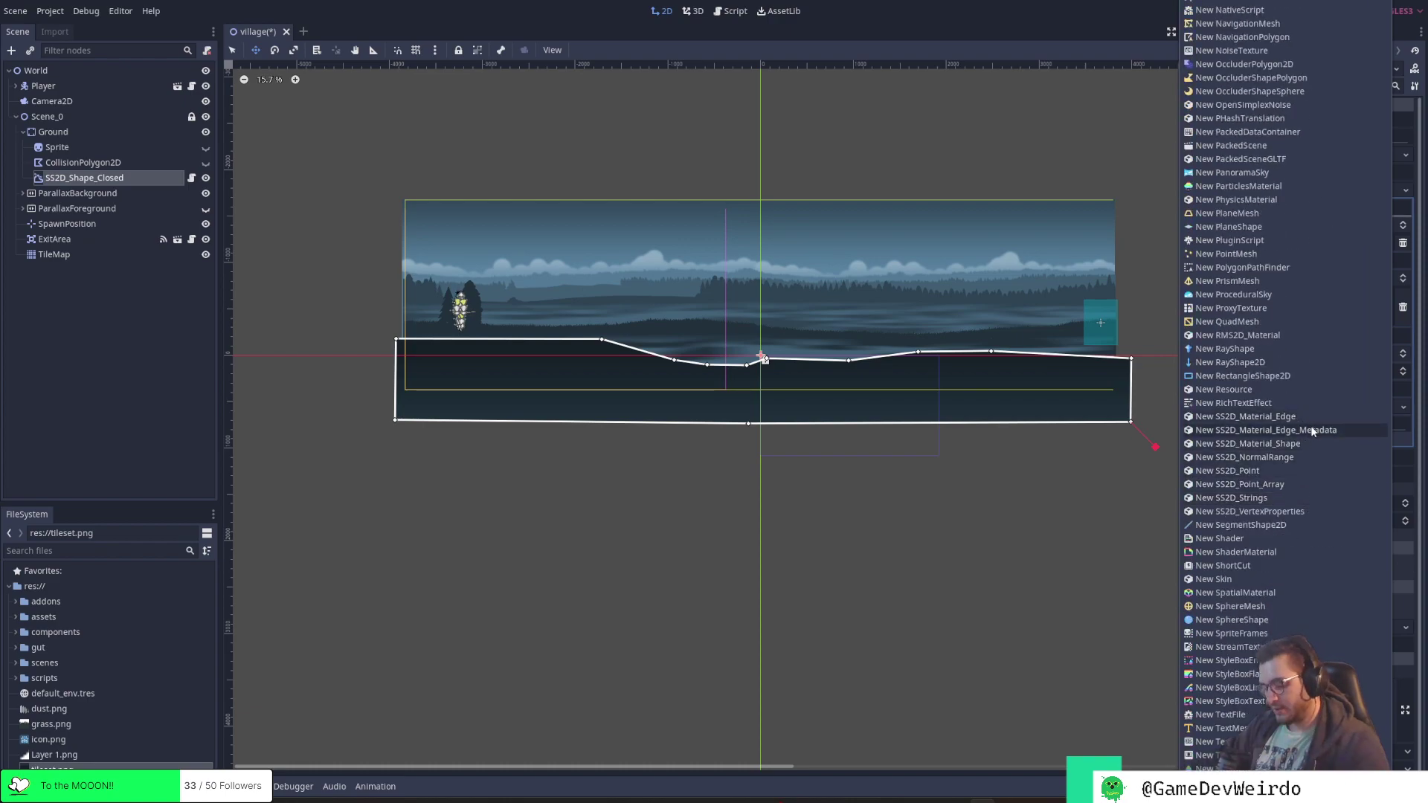
pyautogui.click(1311, 428)
pyautogui.hotkey('alt', 'Tab')
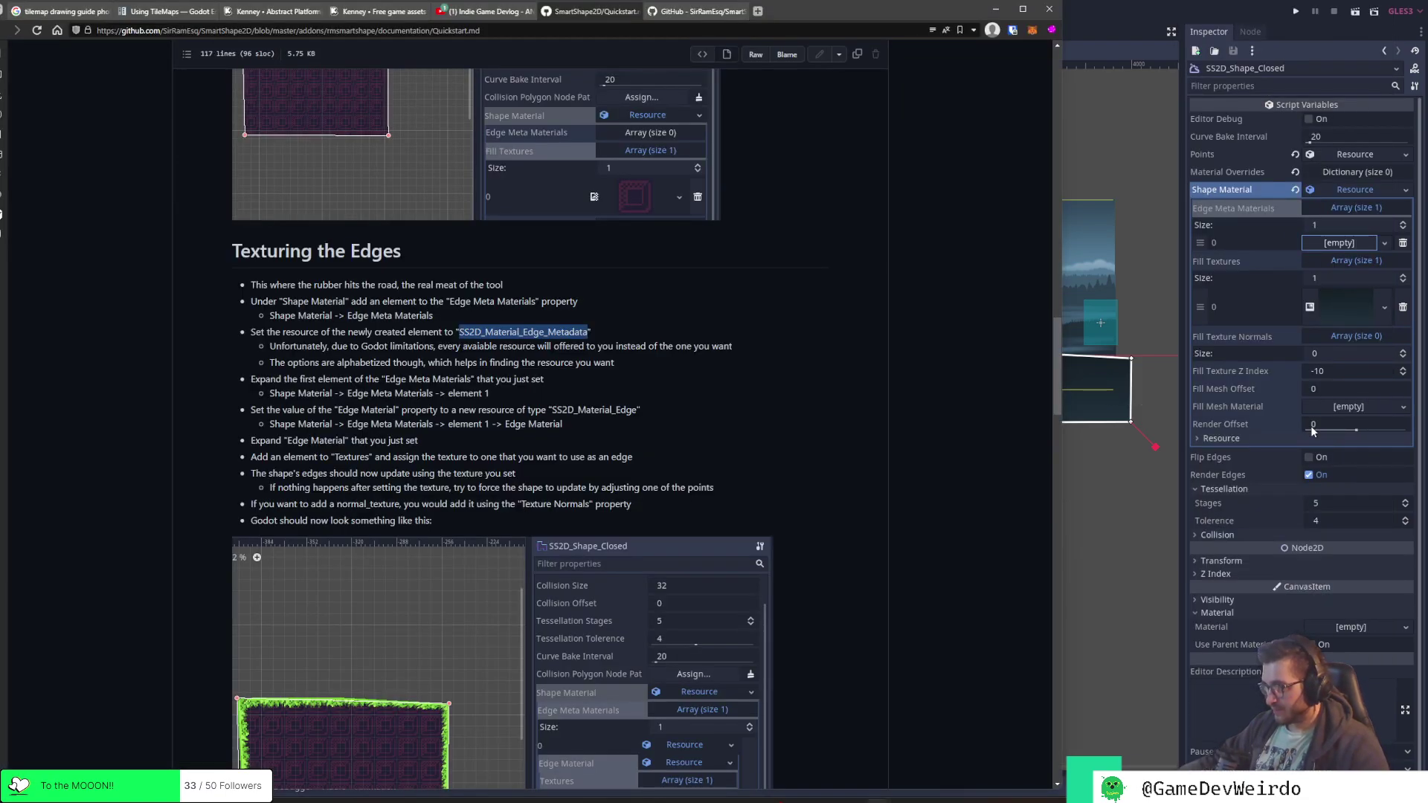
pyautogui.hotkey('alt', 'Tab')
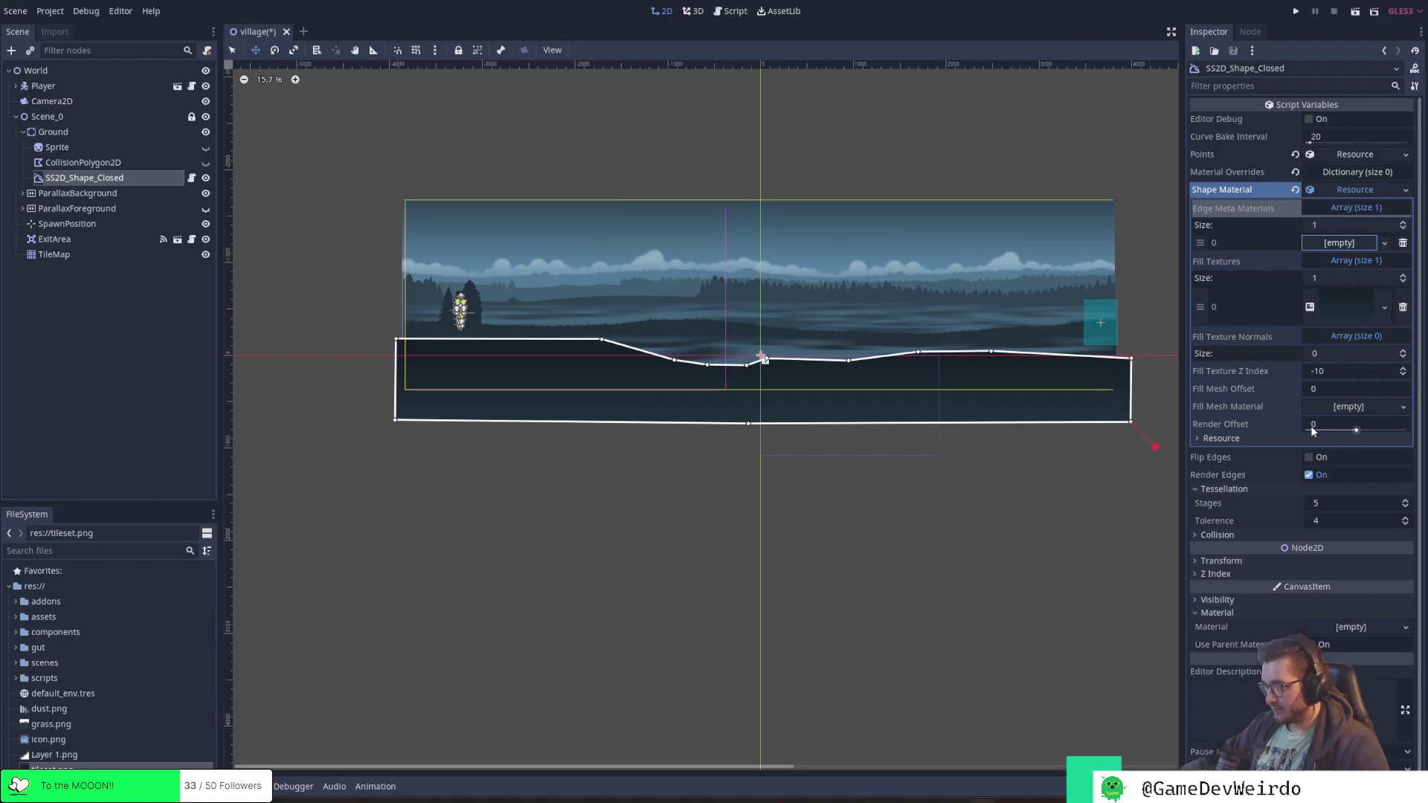
# Create a new SS2D_Material_Edge_Metadata in element 0, expand it, and return to the docs
pyautogui.click(1356, 244)
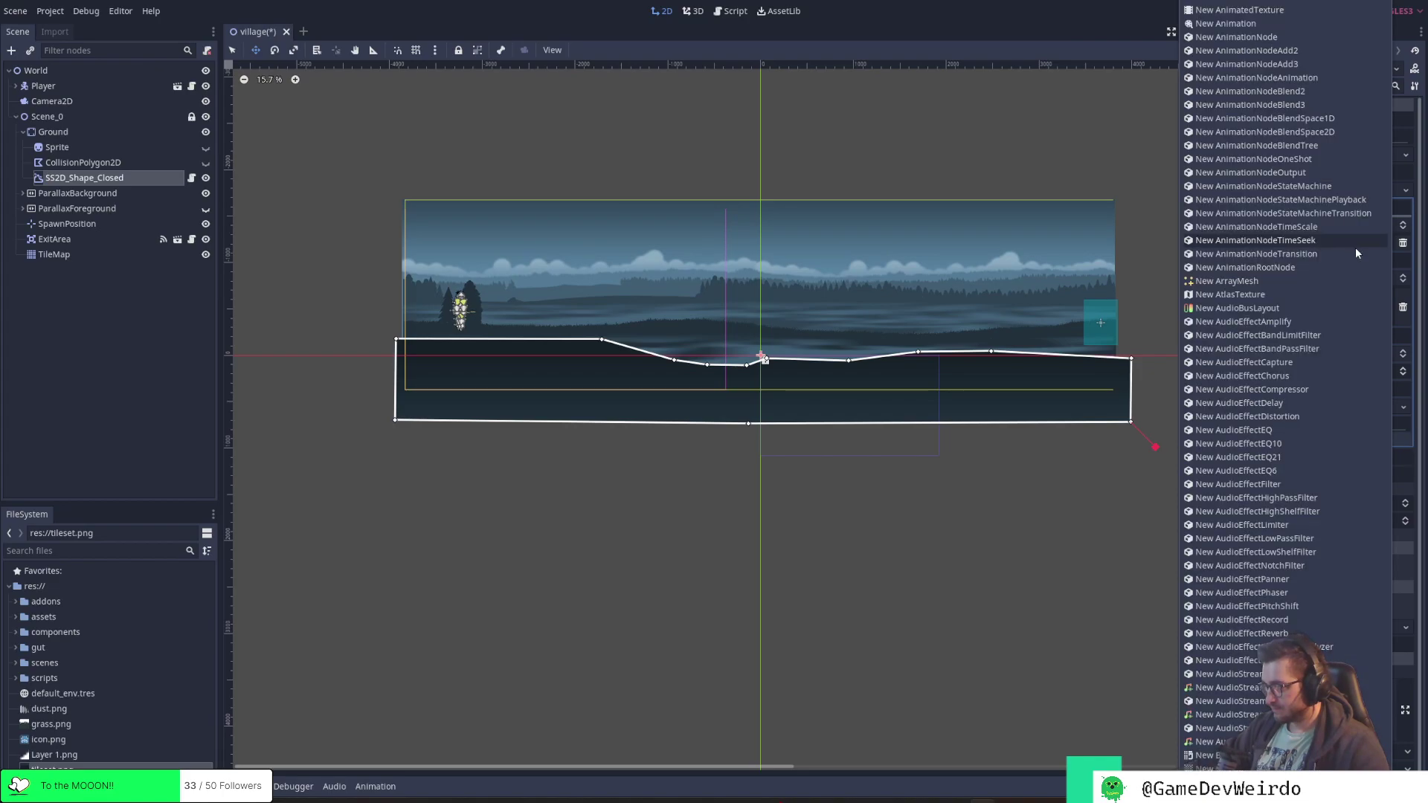
pyautogui.scroll(-15, 1307, 543)
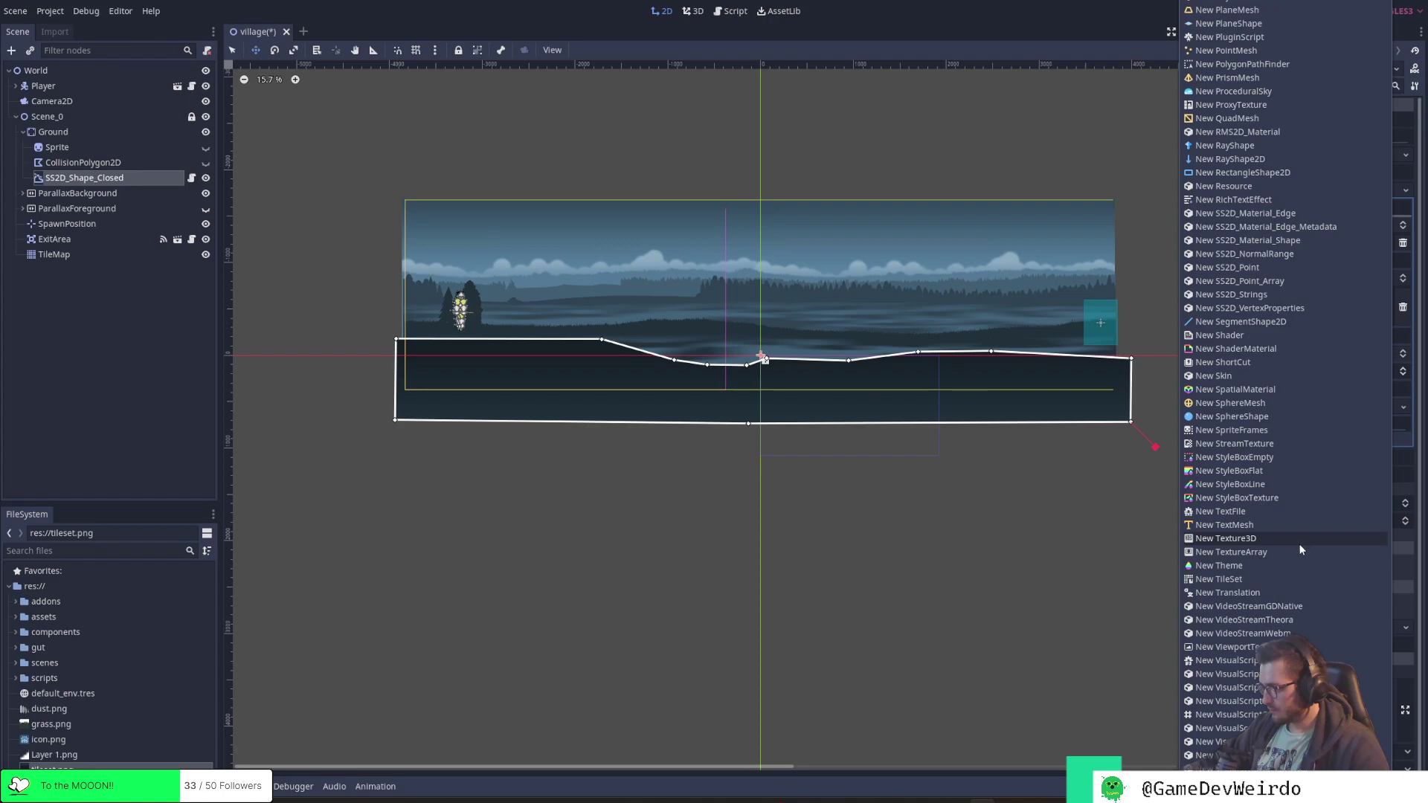
pyautogui.click(1304, 226)
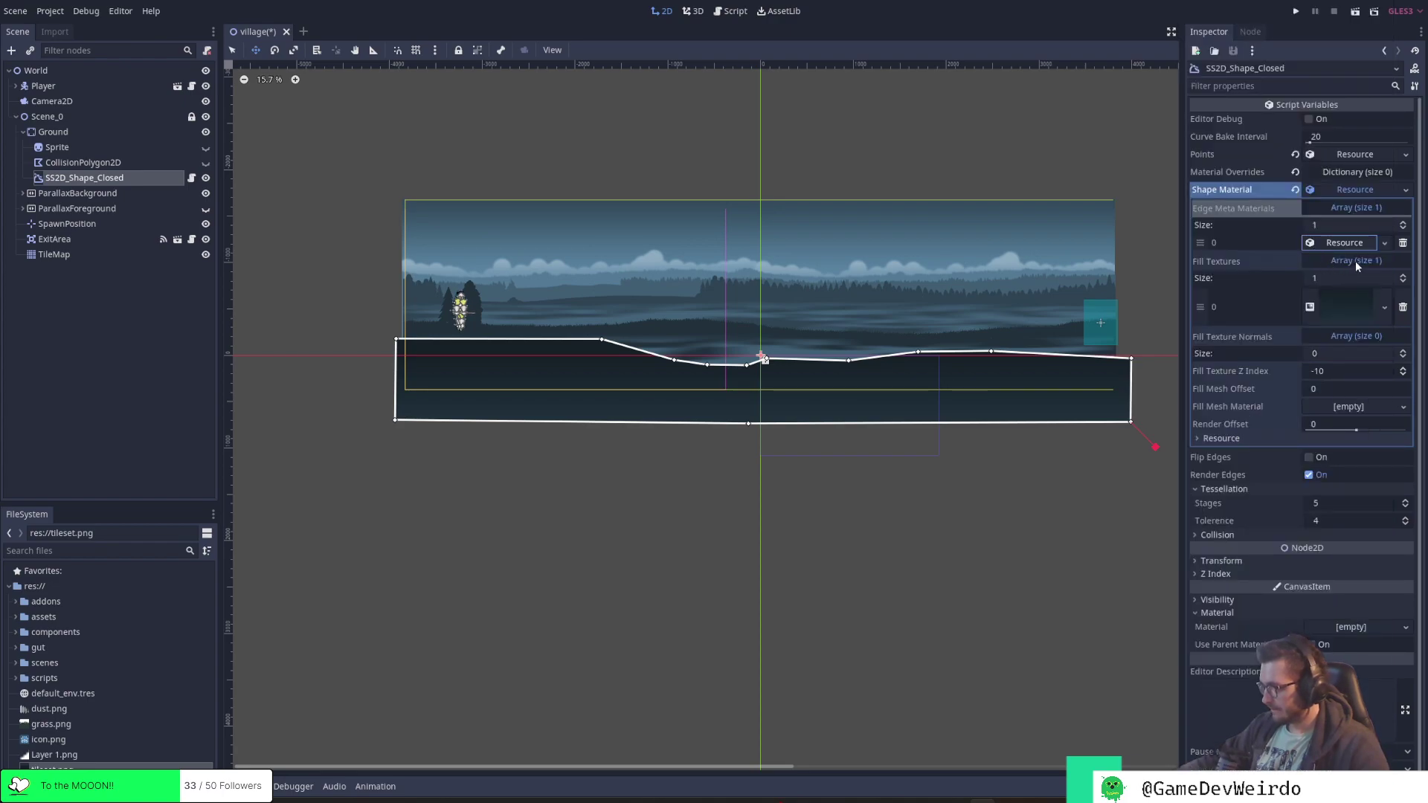
pyautogui.click(1343, 243)
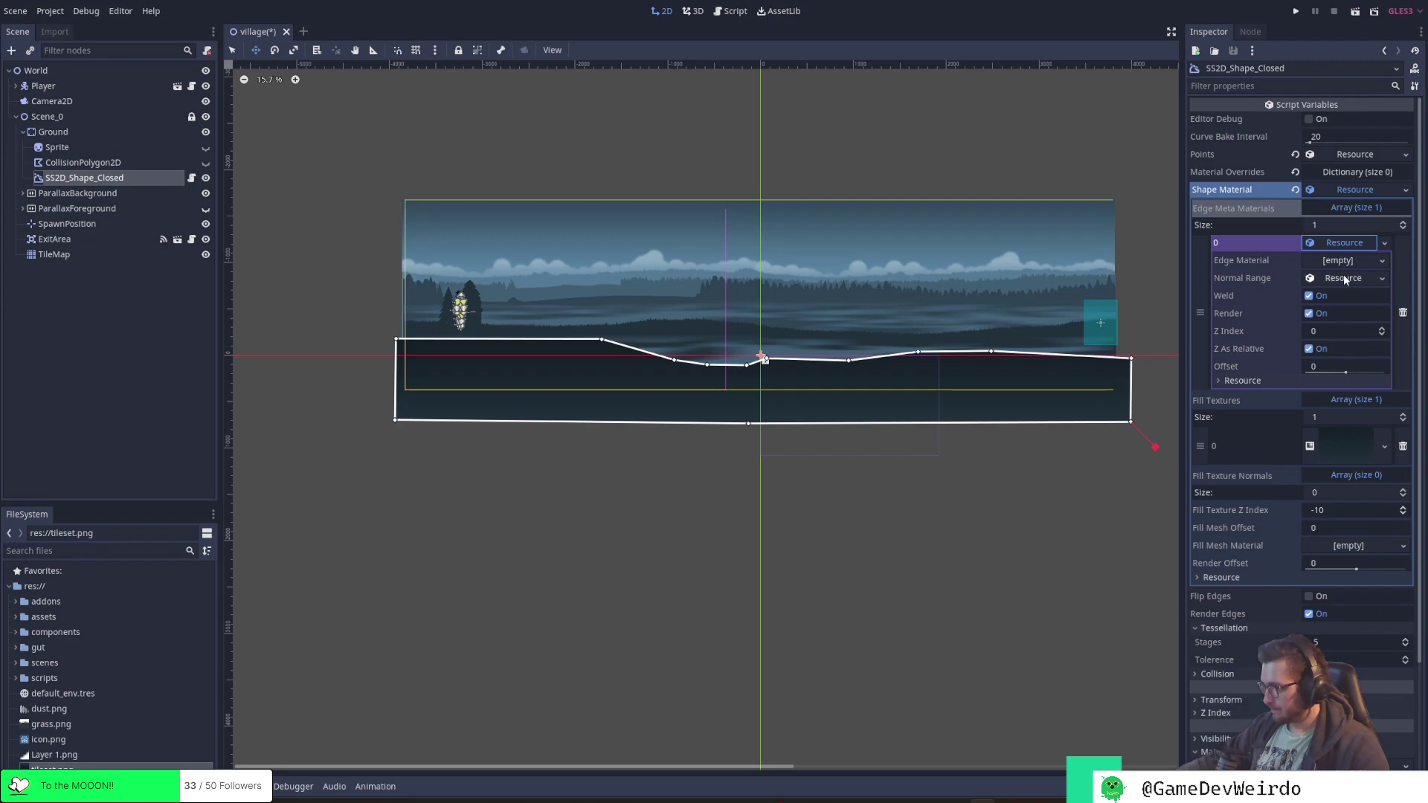
pyautogui.hotkey('alt', 'Tab')
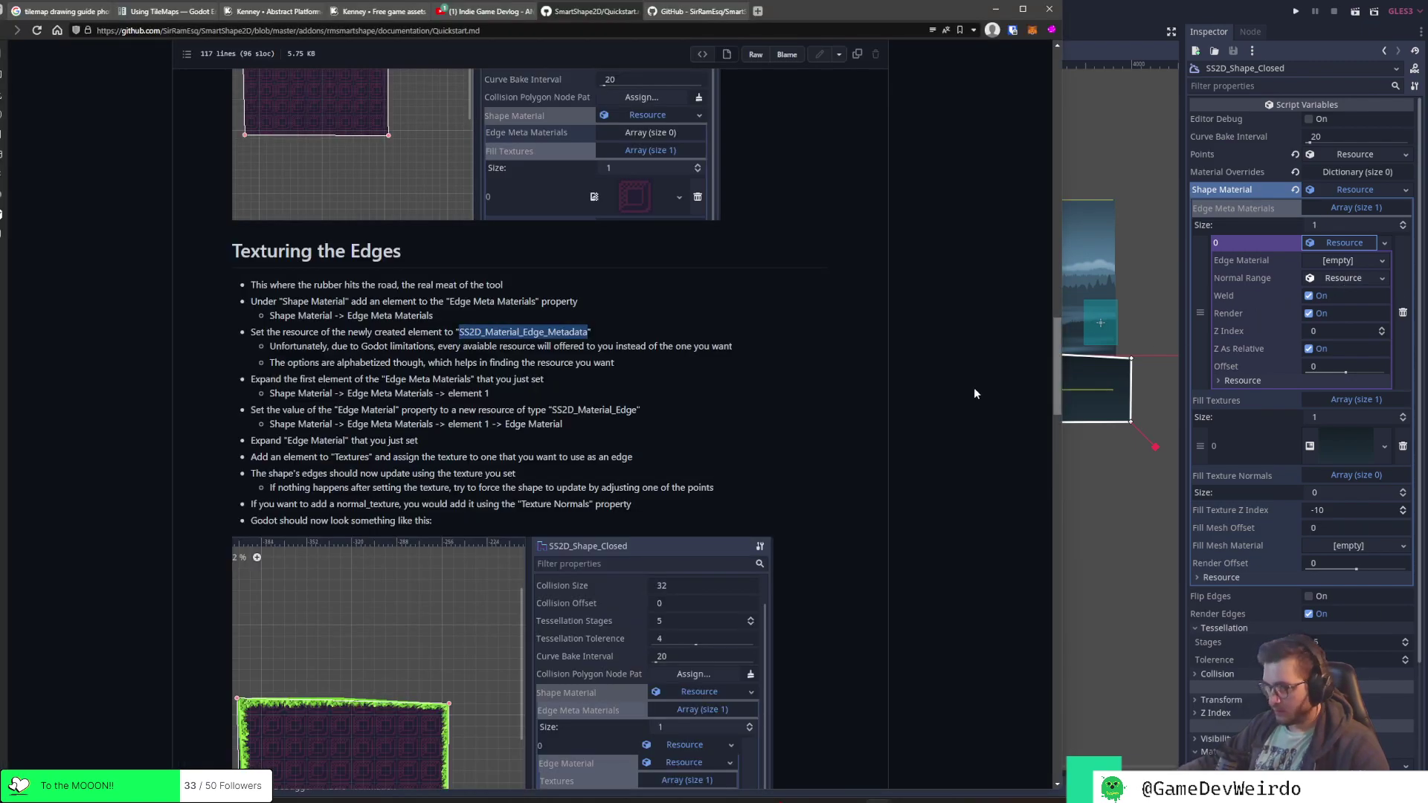
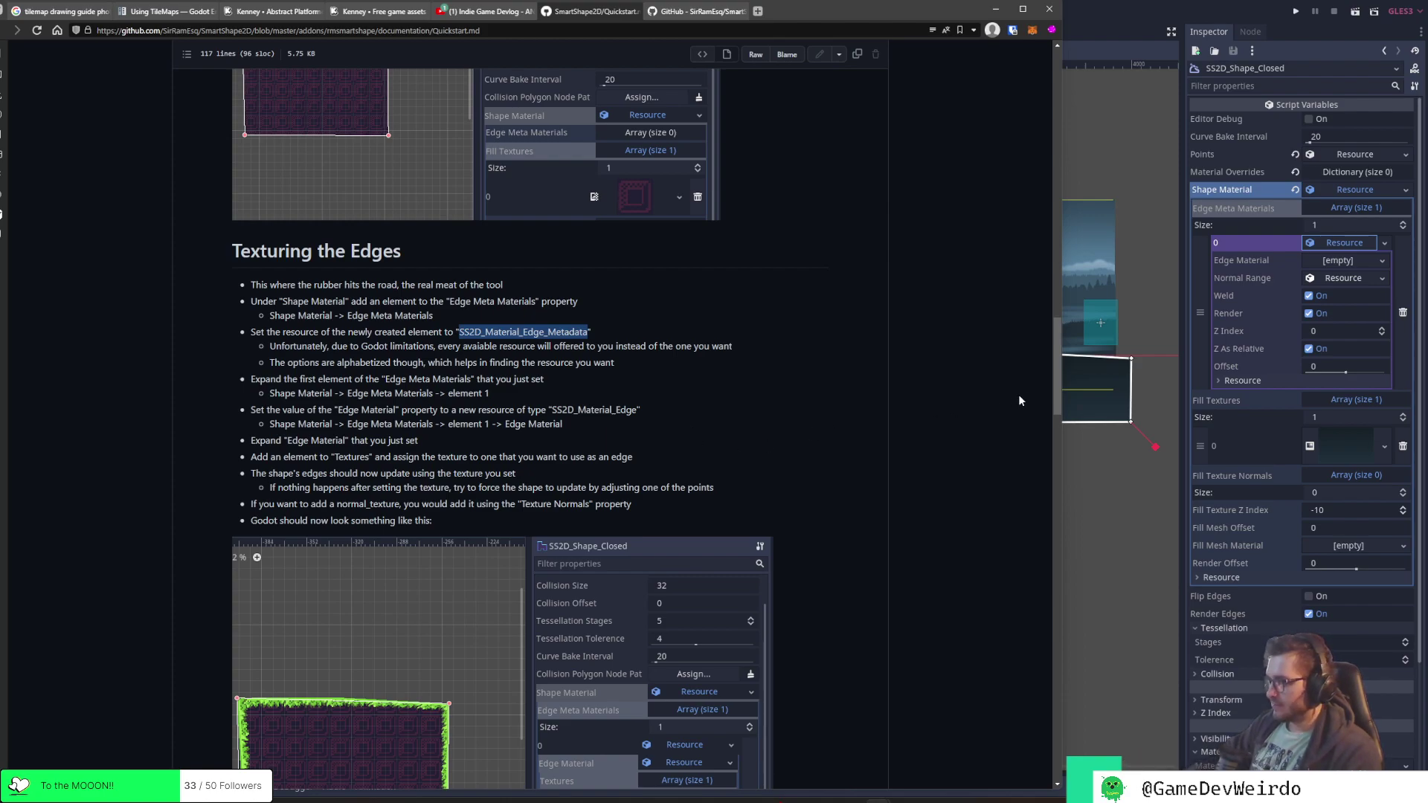
# Set the edge entry's Edge Material to a new SS2D_Material_Edge, then go back to the Quickstart docs
pyautogui.click(1349, 261)
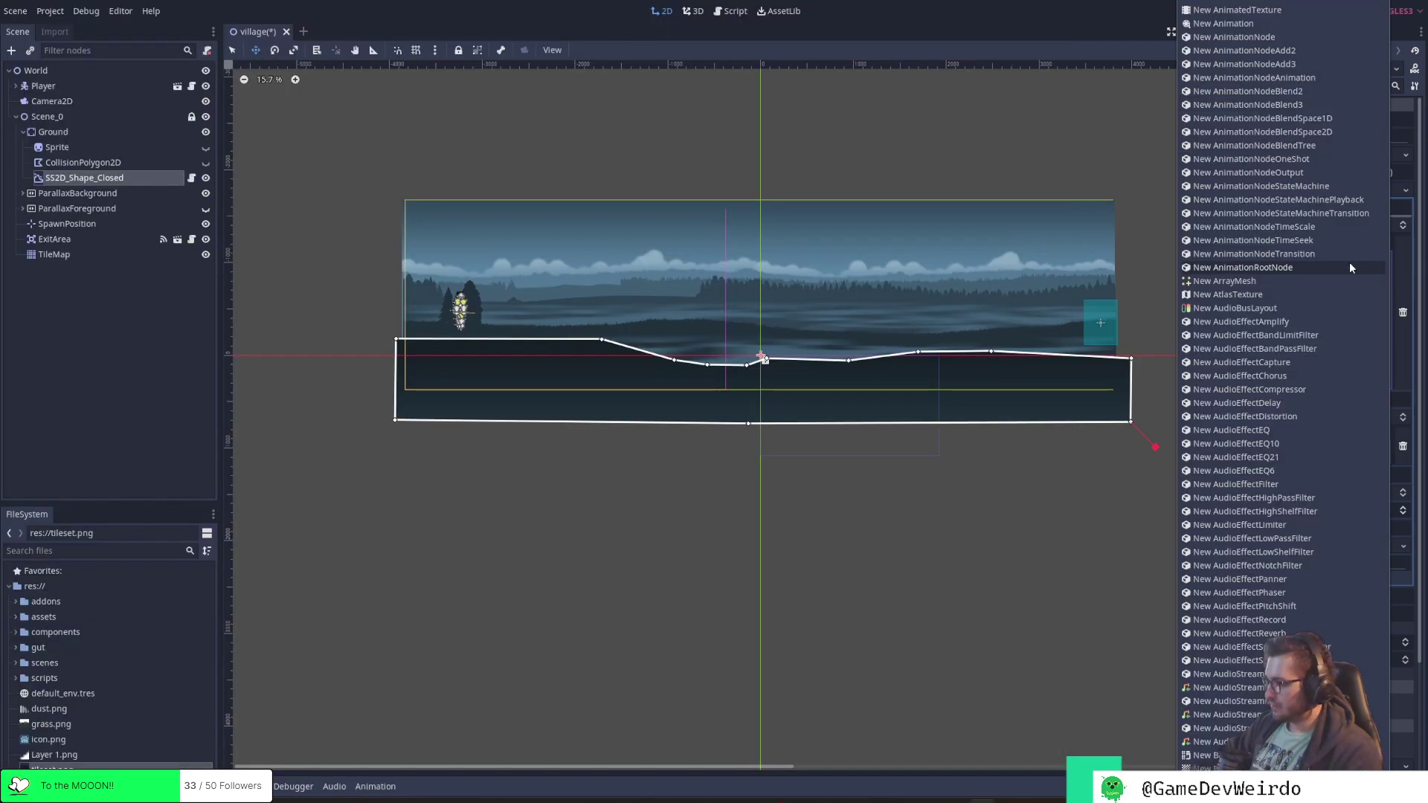
pyautogui.scroll(-15, 1315, 501)
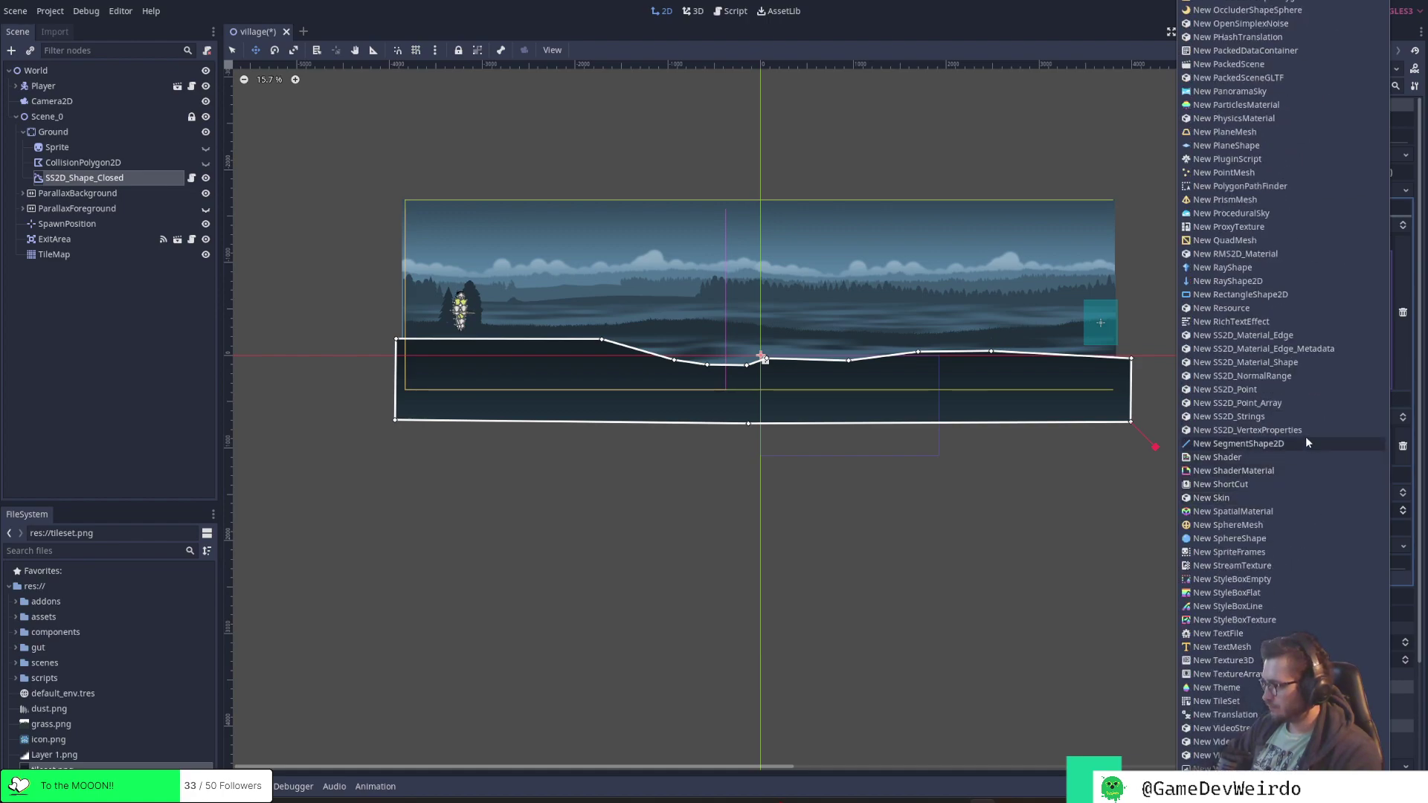
pyautogui.click(1297, 336)
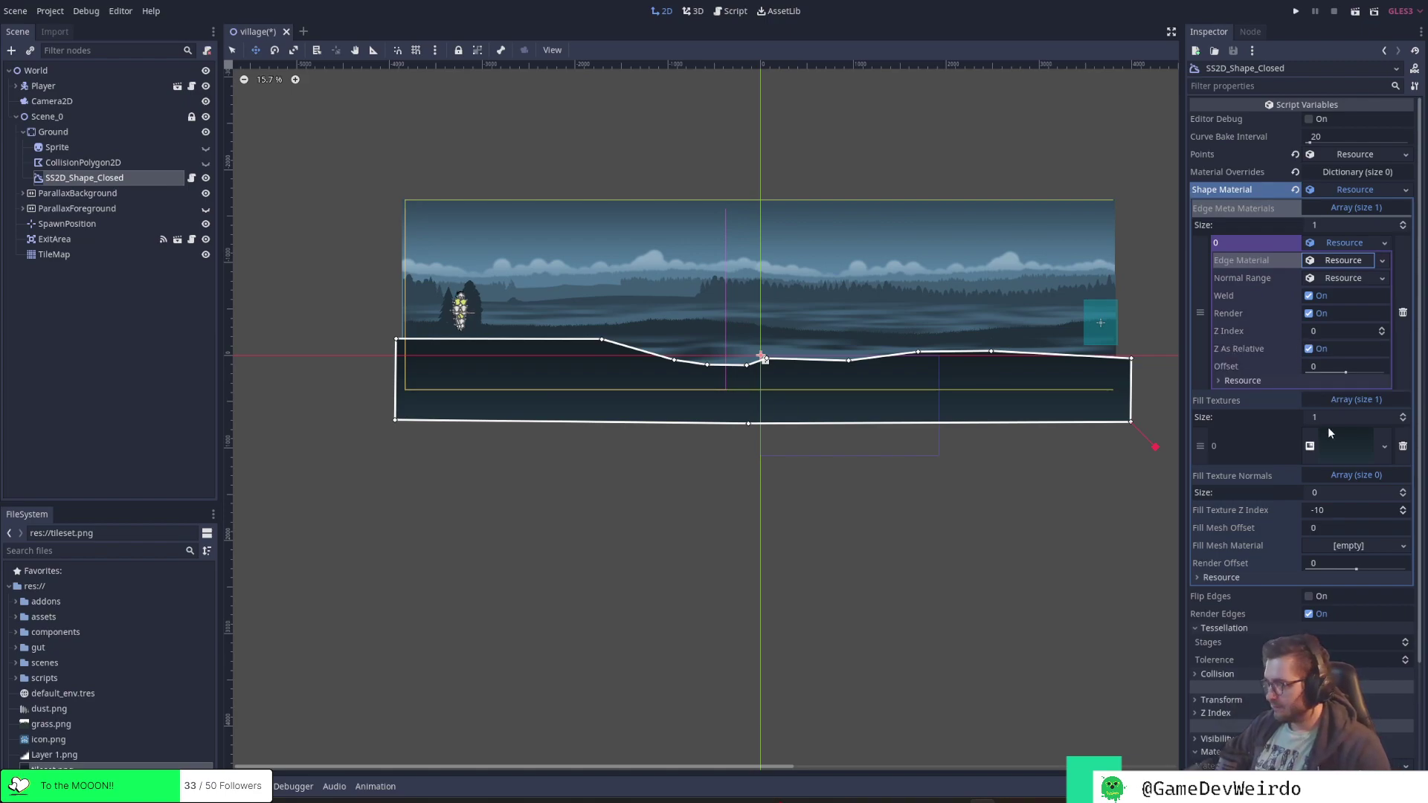
pyautogui.click(1347, 261)
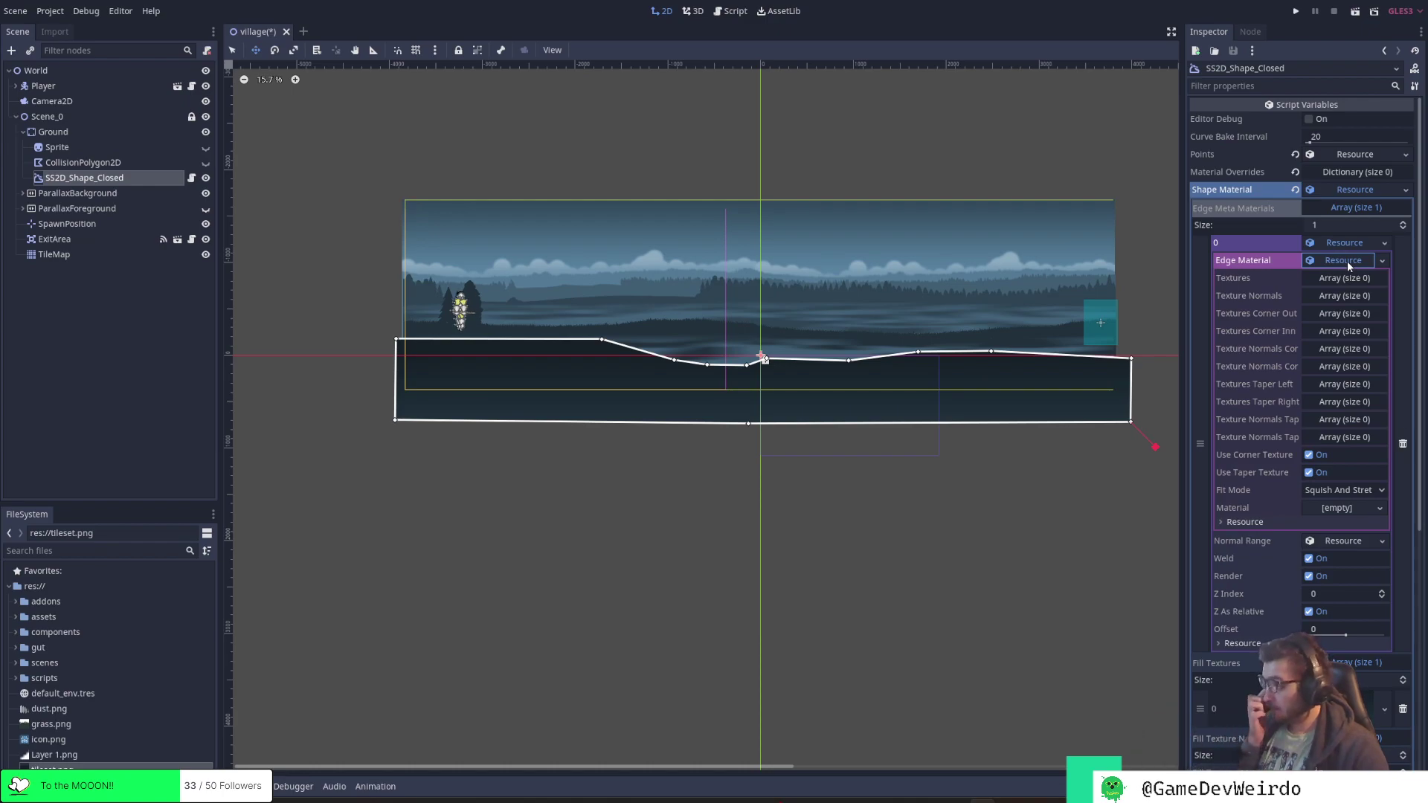
pyautogui.hotkey('alt', 'Tab')
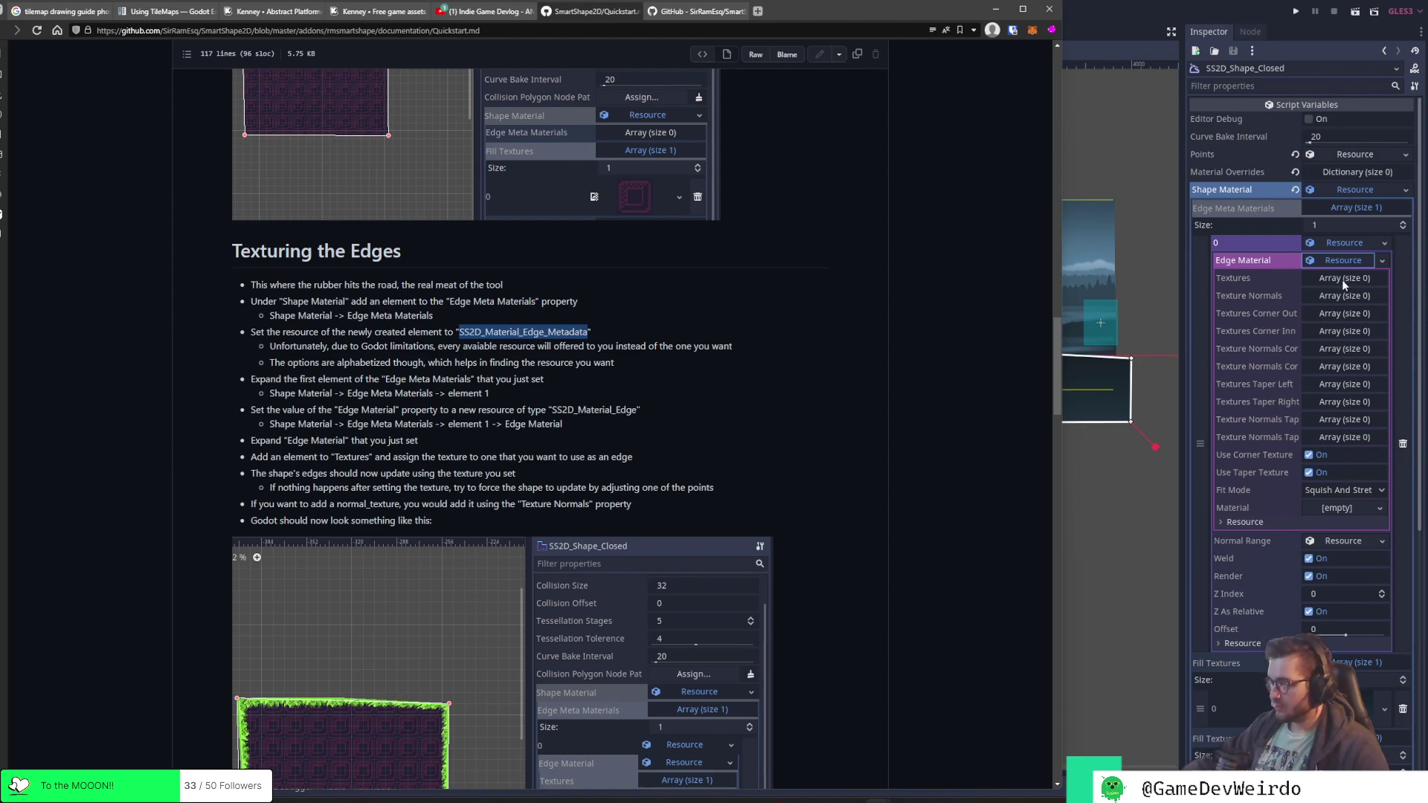
# Give the edge material a one-slot Textures array holding grass.png
pyautogui.click(1342, 280)
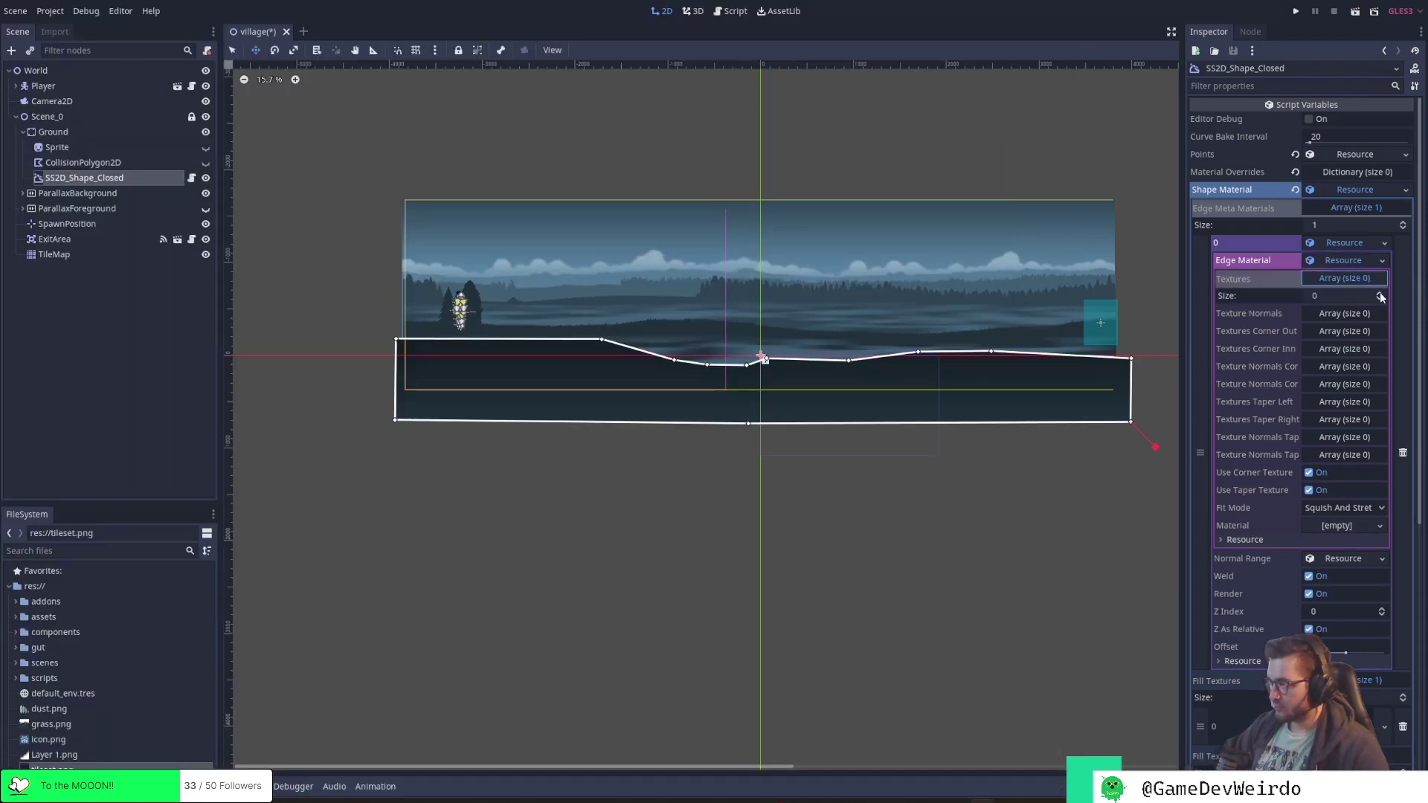
pyautogui.click(1380, 293)
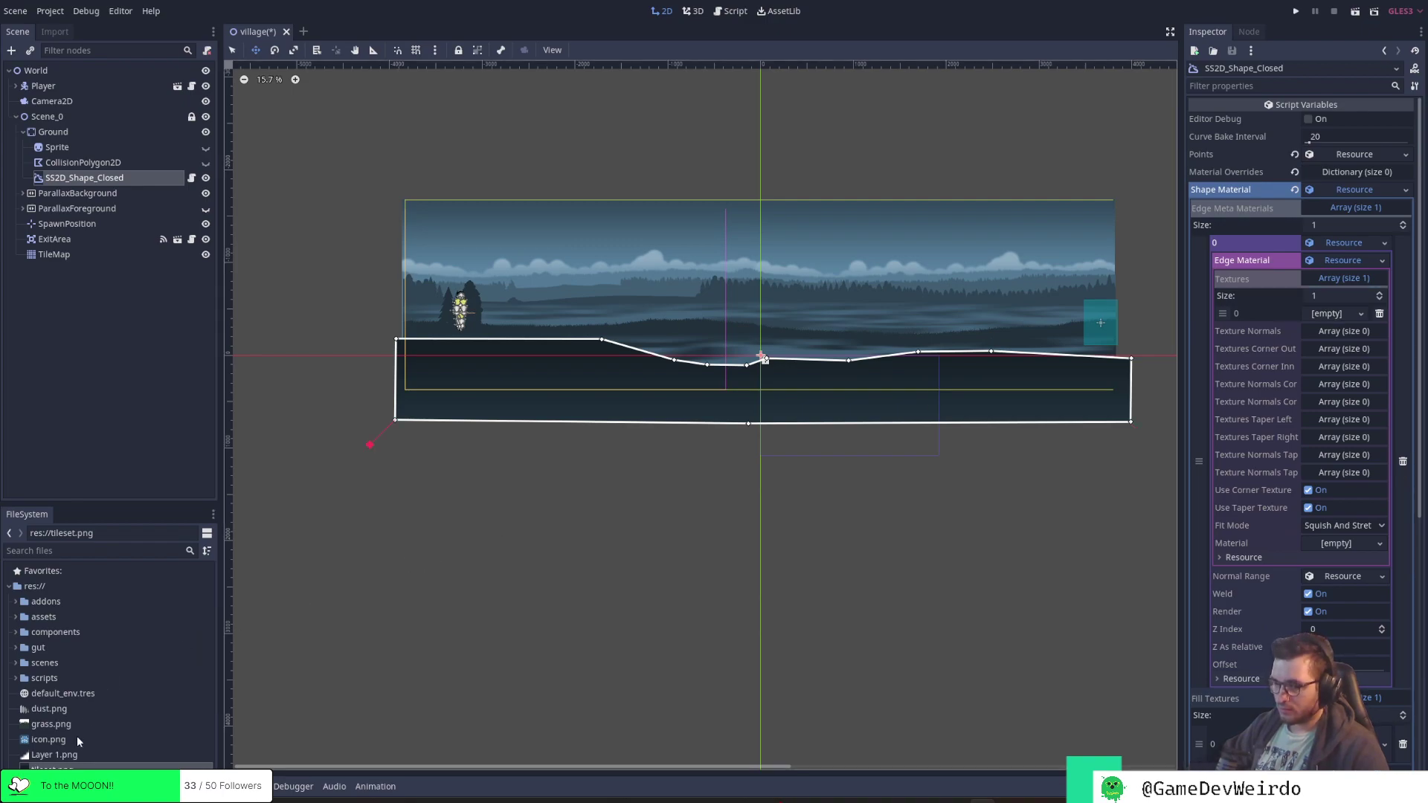
pyautogui.moveTo(49, 728); pyautogui.dragTo(1324, 318)
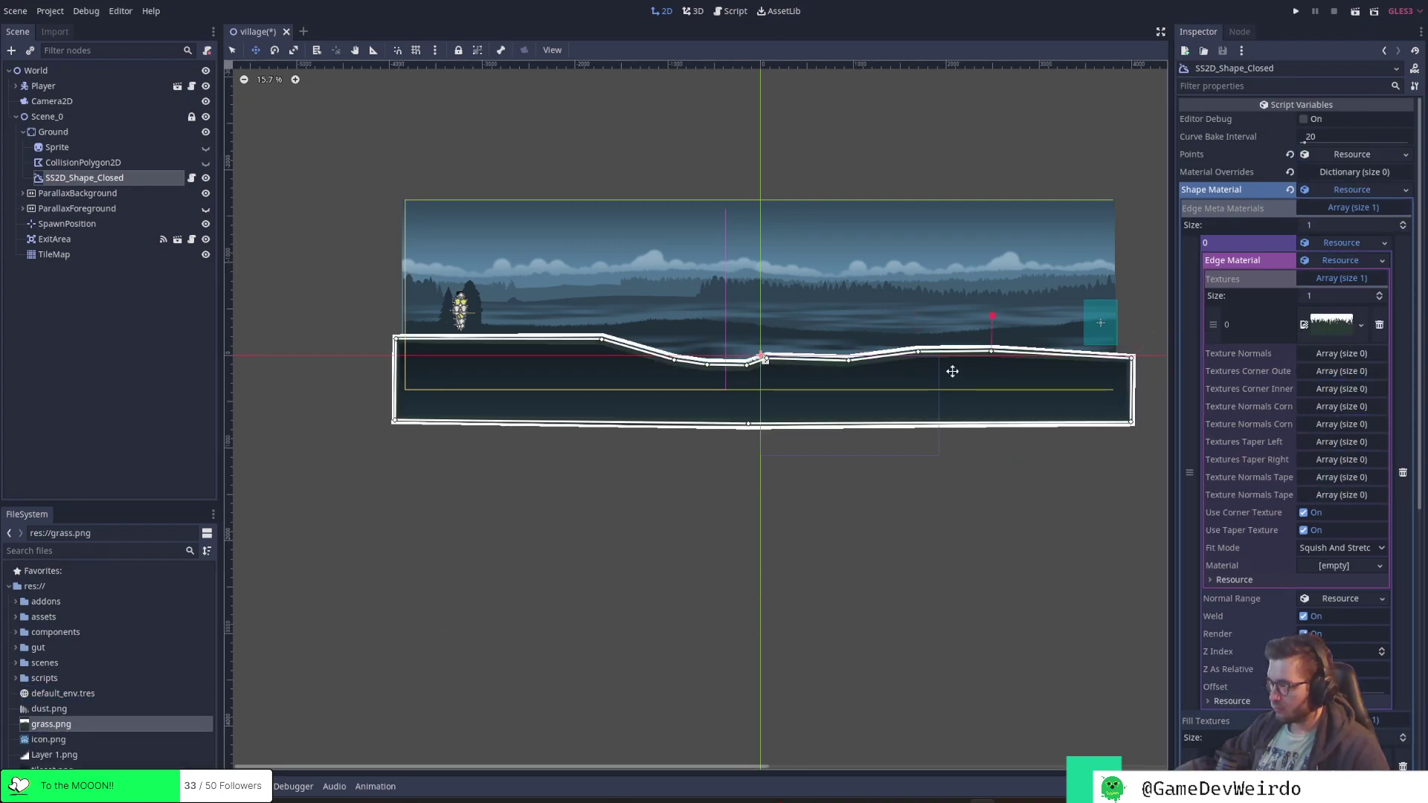
# Drag a slope point to reshape the grass edge, then go back to the docs
pyautogui.scroll(2, 745, 370)
pyautogui.scroll(12, 745, 369)
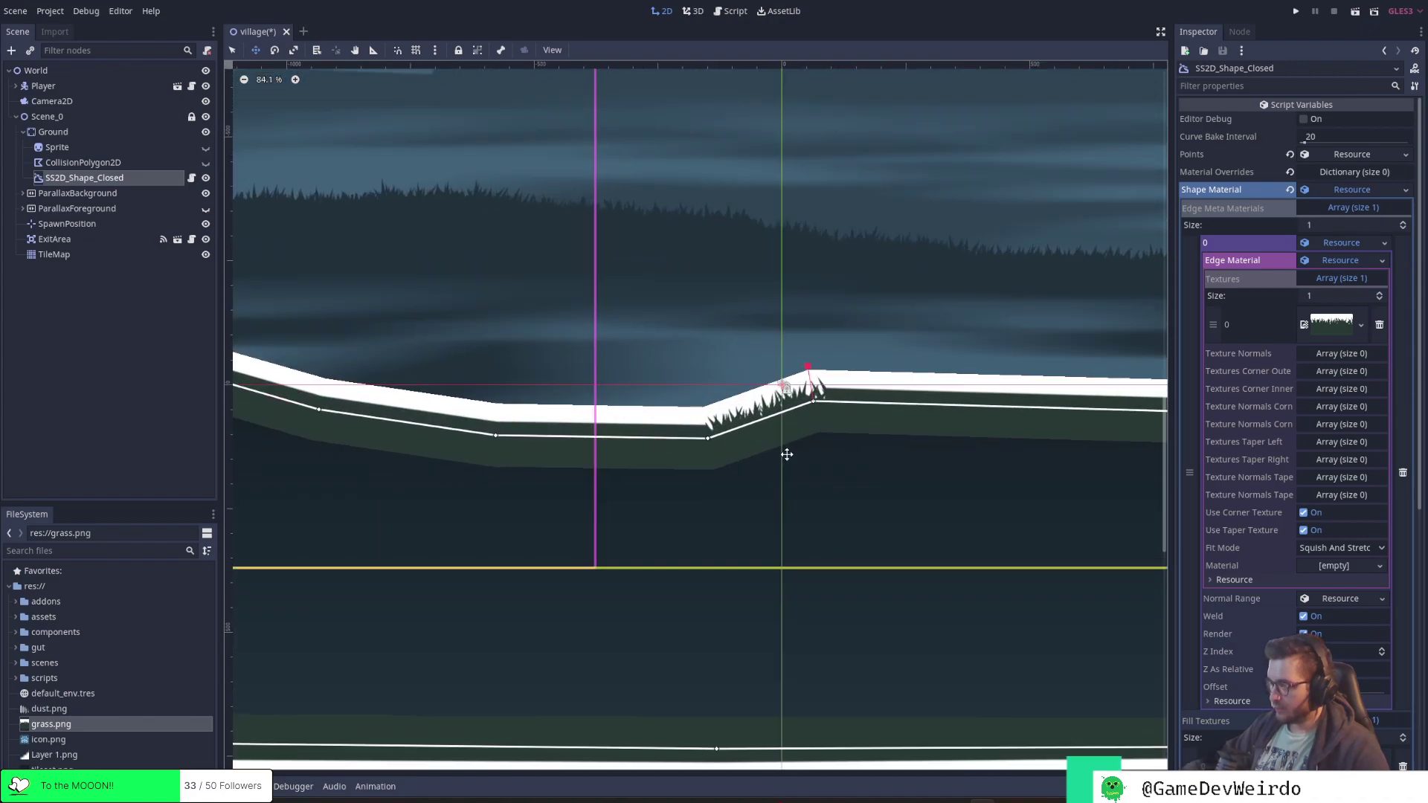
pyautogui.scroll(4, 797, 408)
pyautogui.moveTo(780, 395)
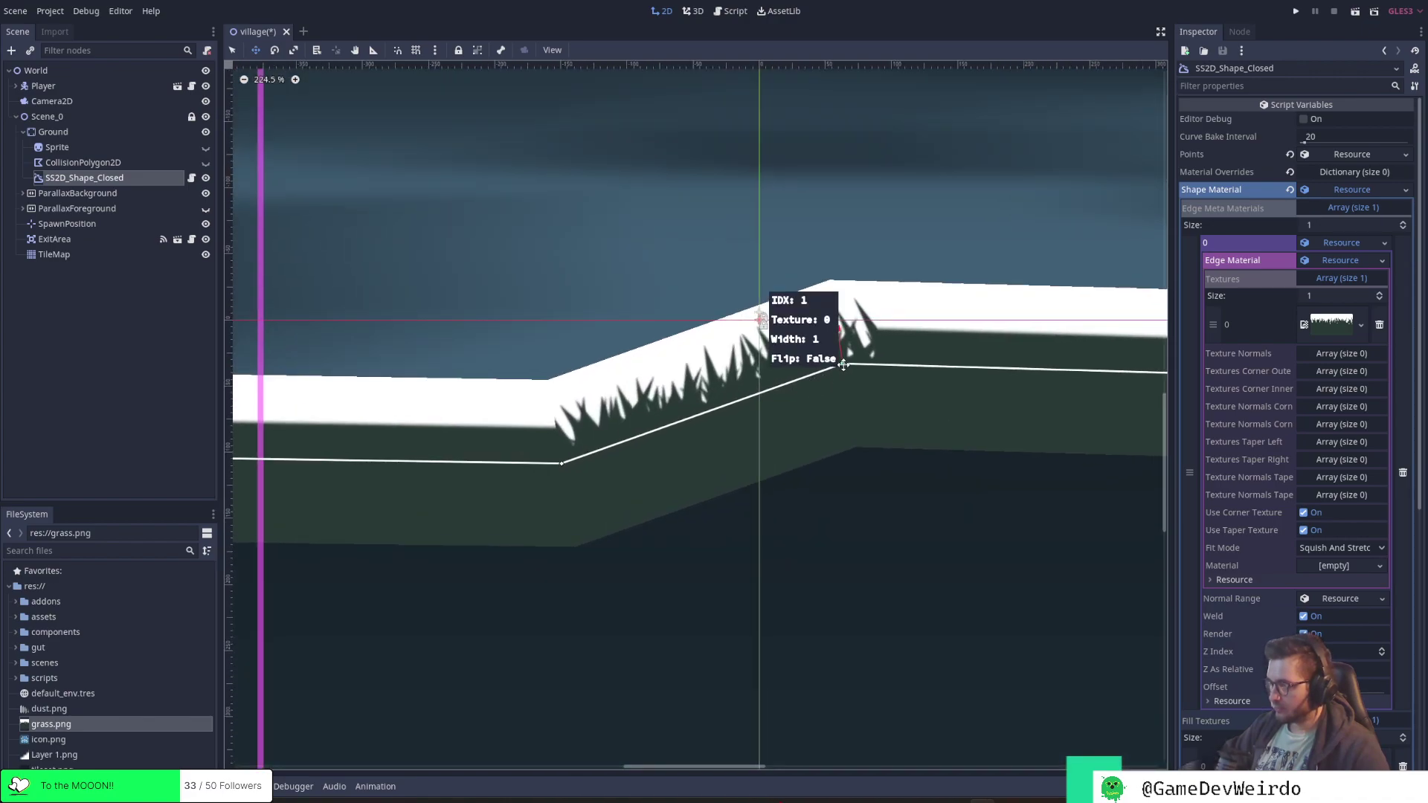
pyautogui.moveTo(780, 395); pyautogui.dragTo(755, 399)
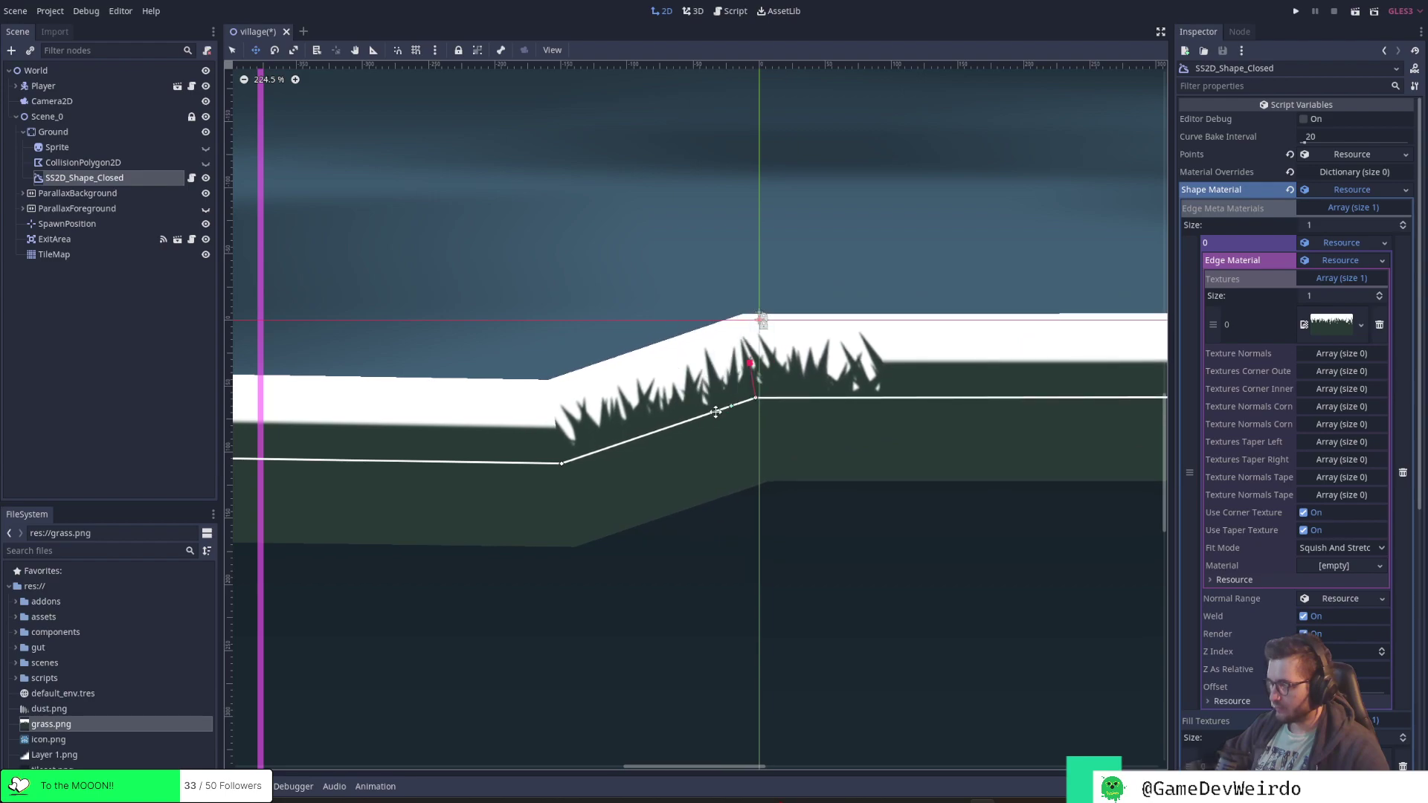
pyautogui.hotkey('alt', 'Tab')
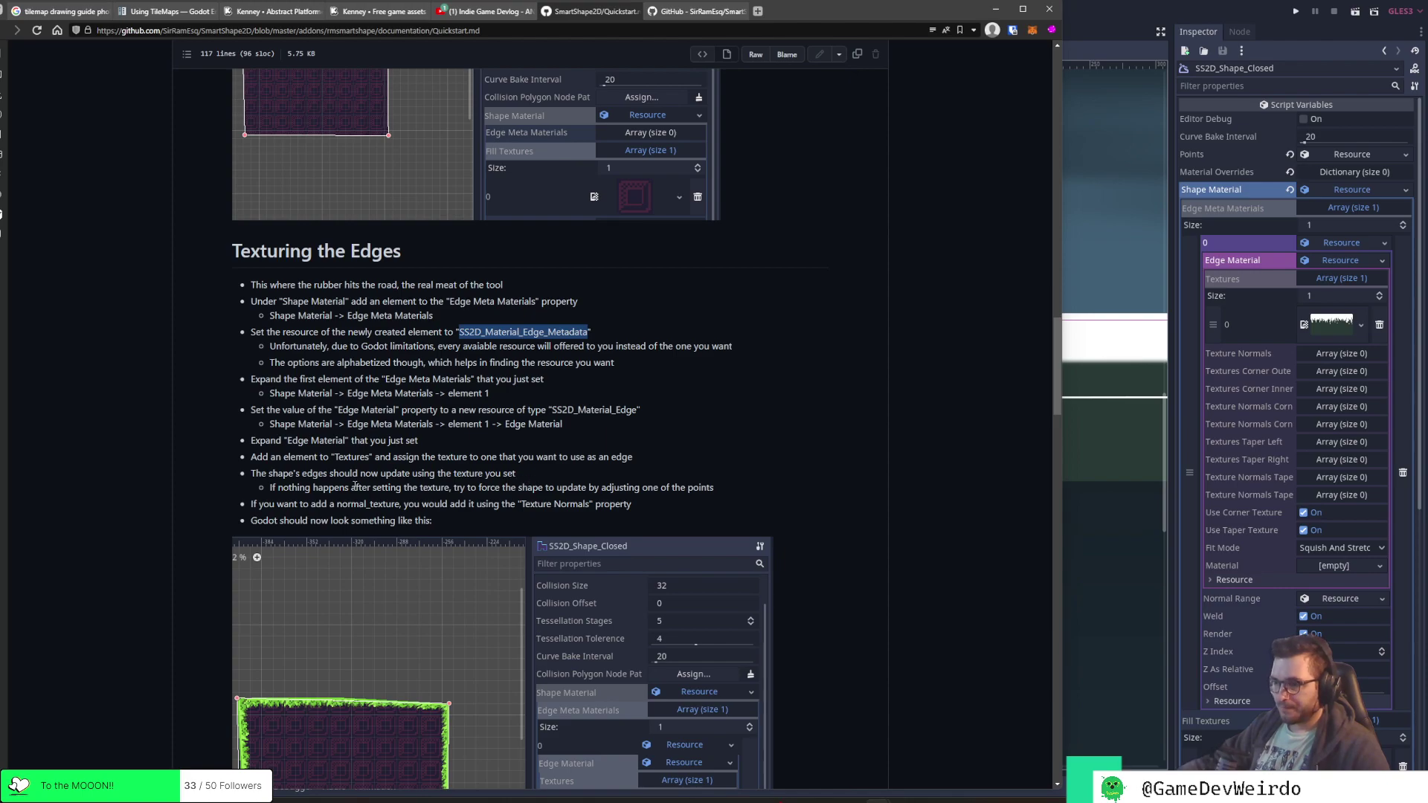
# Highlight the Texturing the Edges notes, scroll to the example image, then return to Godot
pyautogui.moveTo(251, 474); pyautogui.dragTo(424, 477)
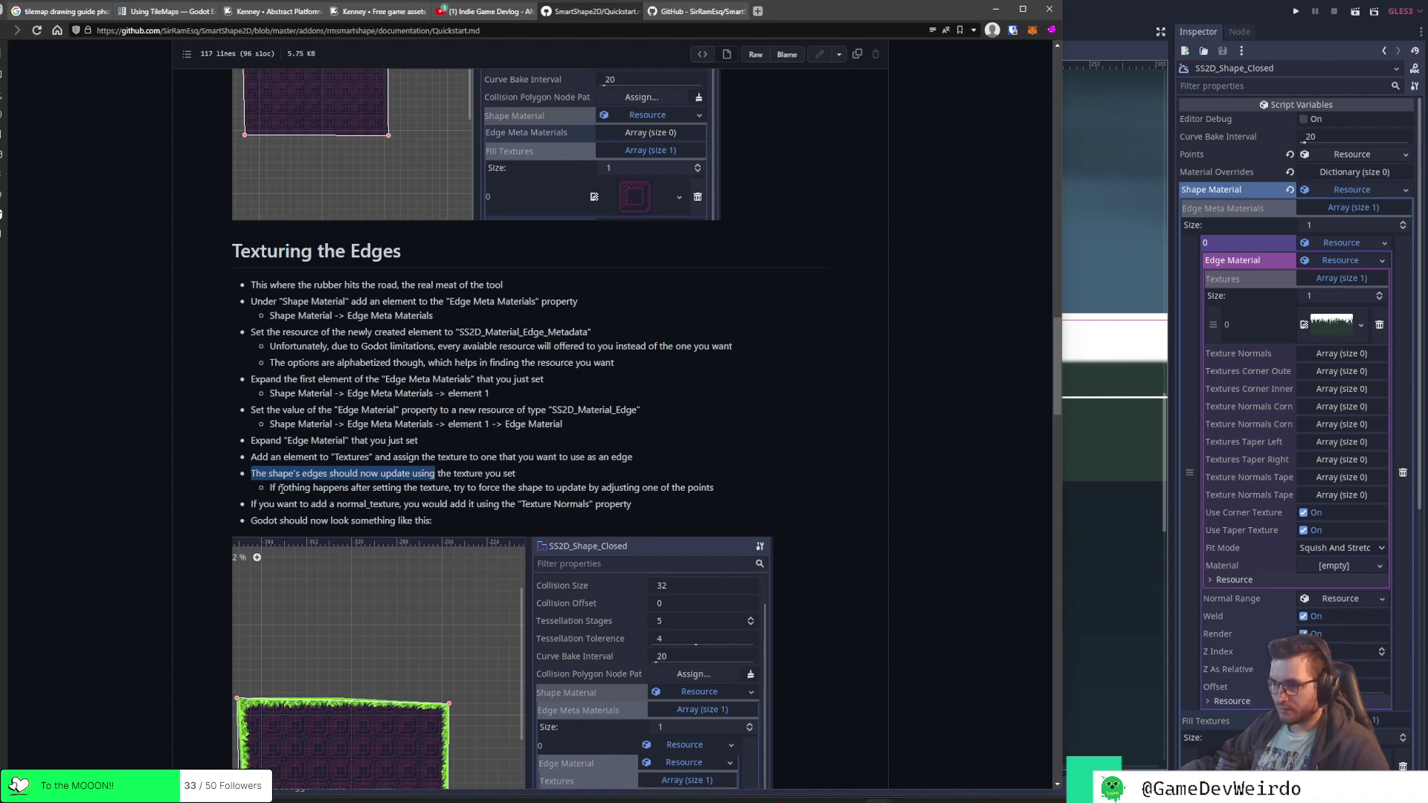
pyautogui.moveTo(279, 489); pyautogui.dragTo(450, 489)
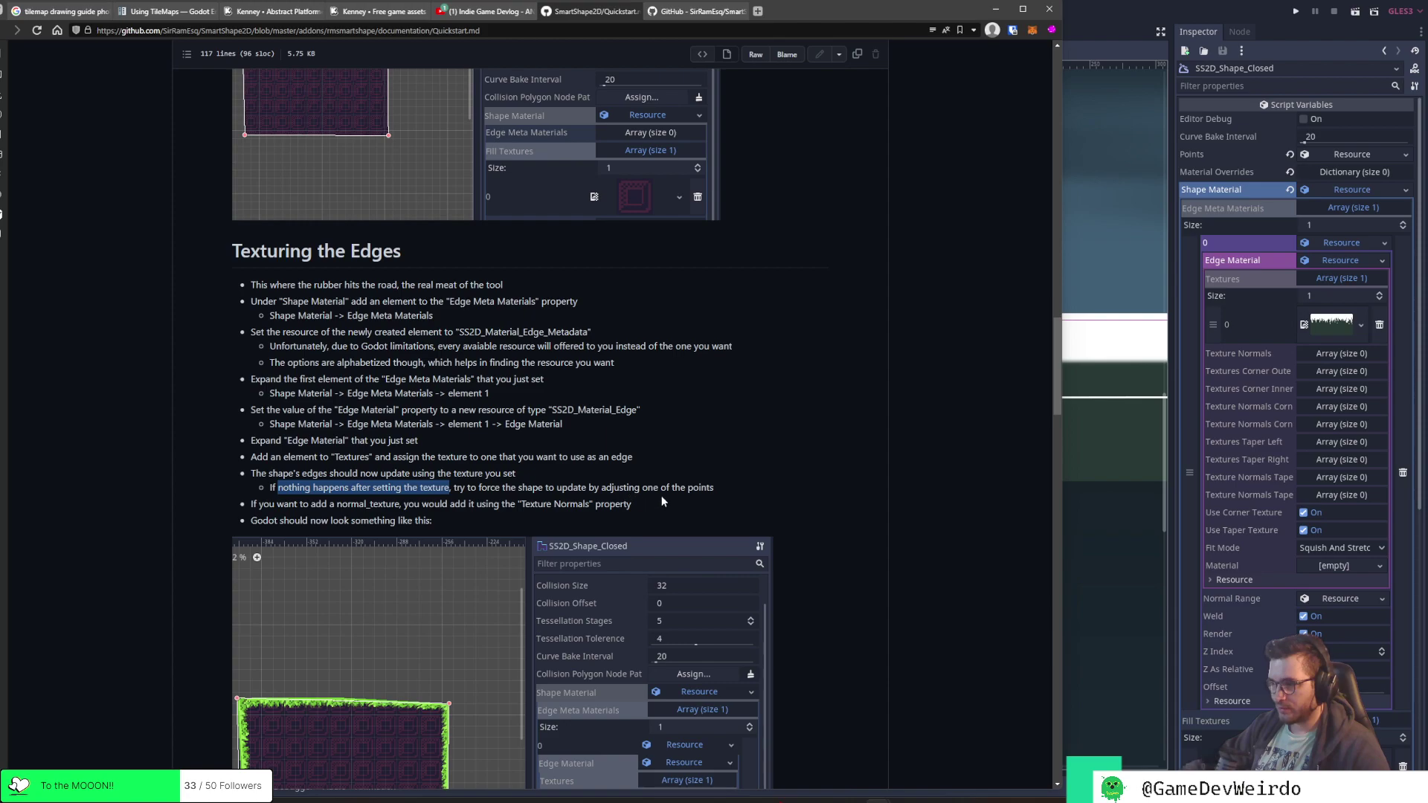
pyautogui.scroll(-3, 662, 495)
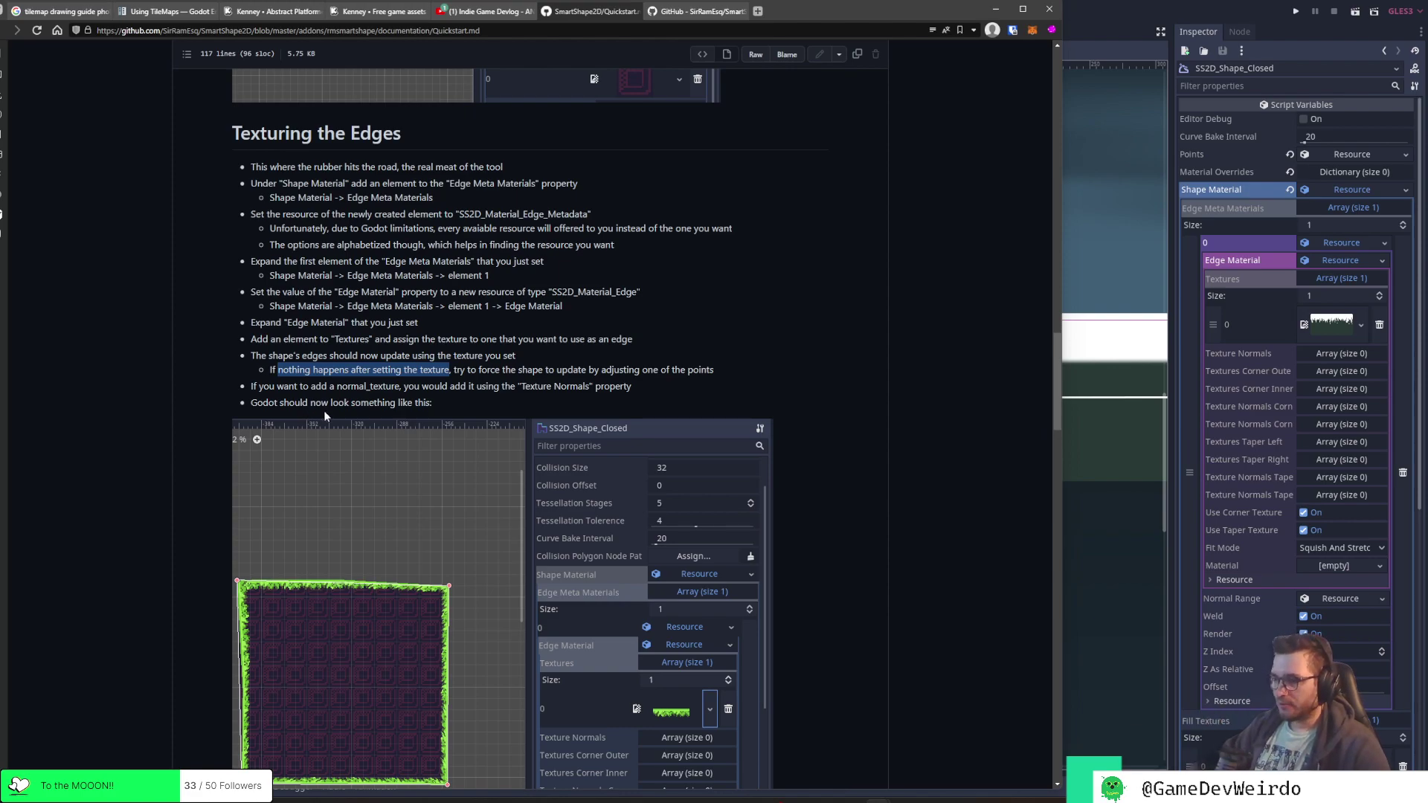
pyautogui.scroll(-4, 510, 417)
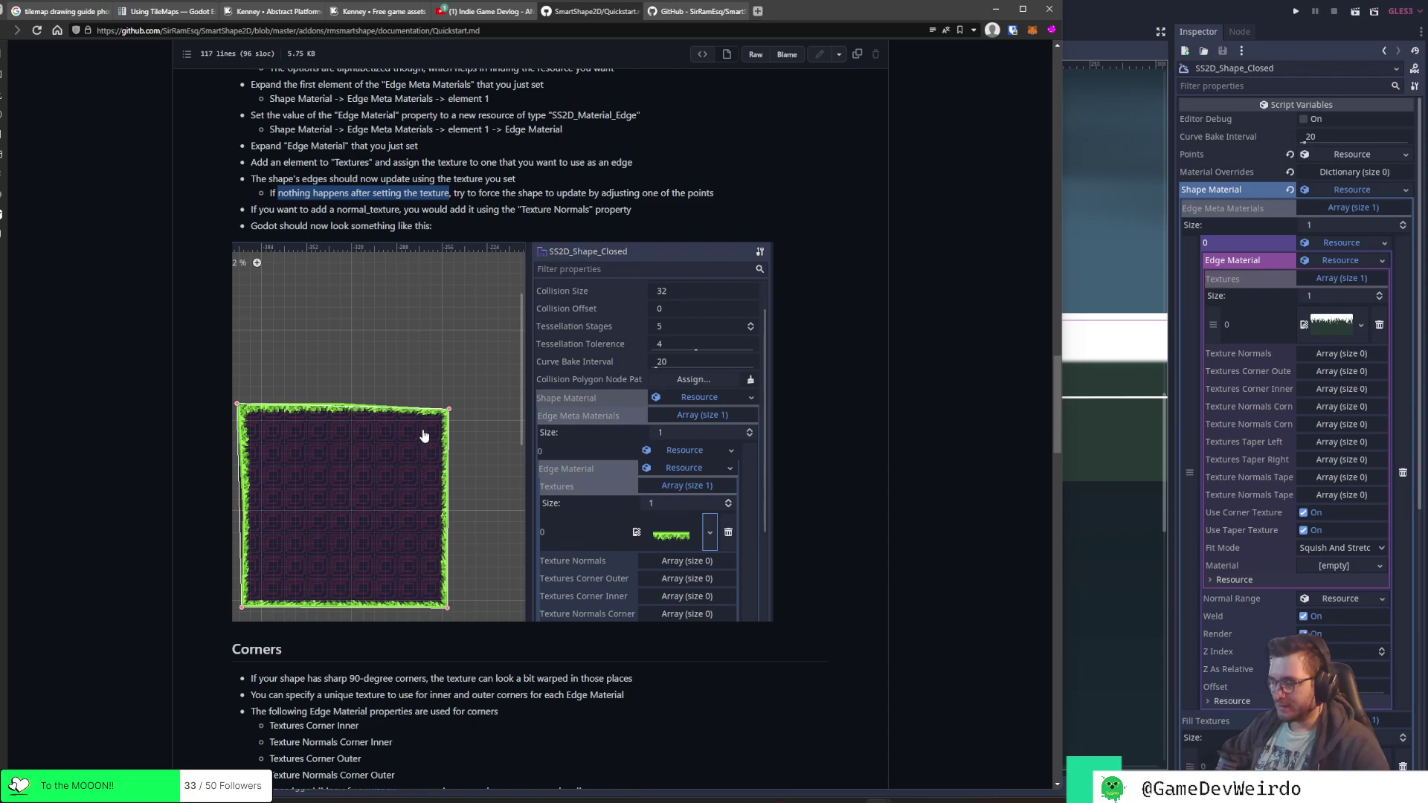
pyautogui.click(1118, 87)
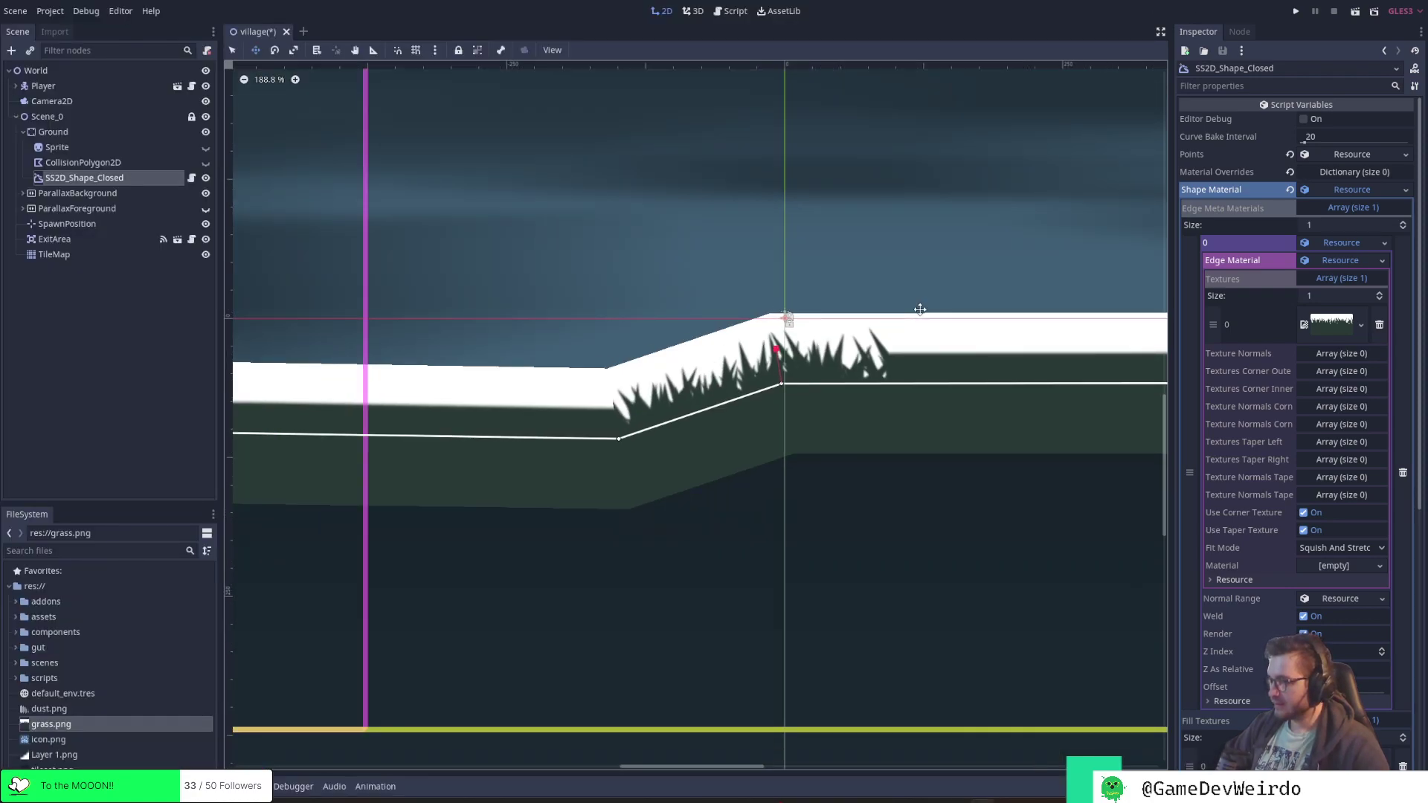
# Try Crop as the edge Fit Mode, then revert to Squish And Stretch
pyautogui.scroll(-3, 920, 309)
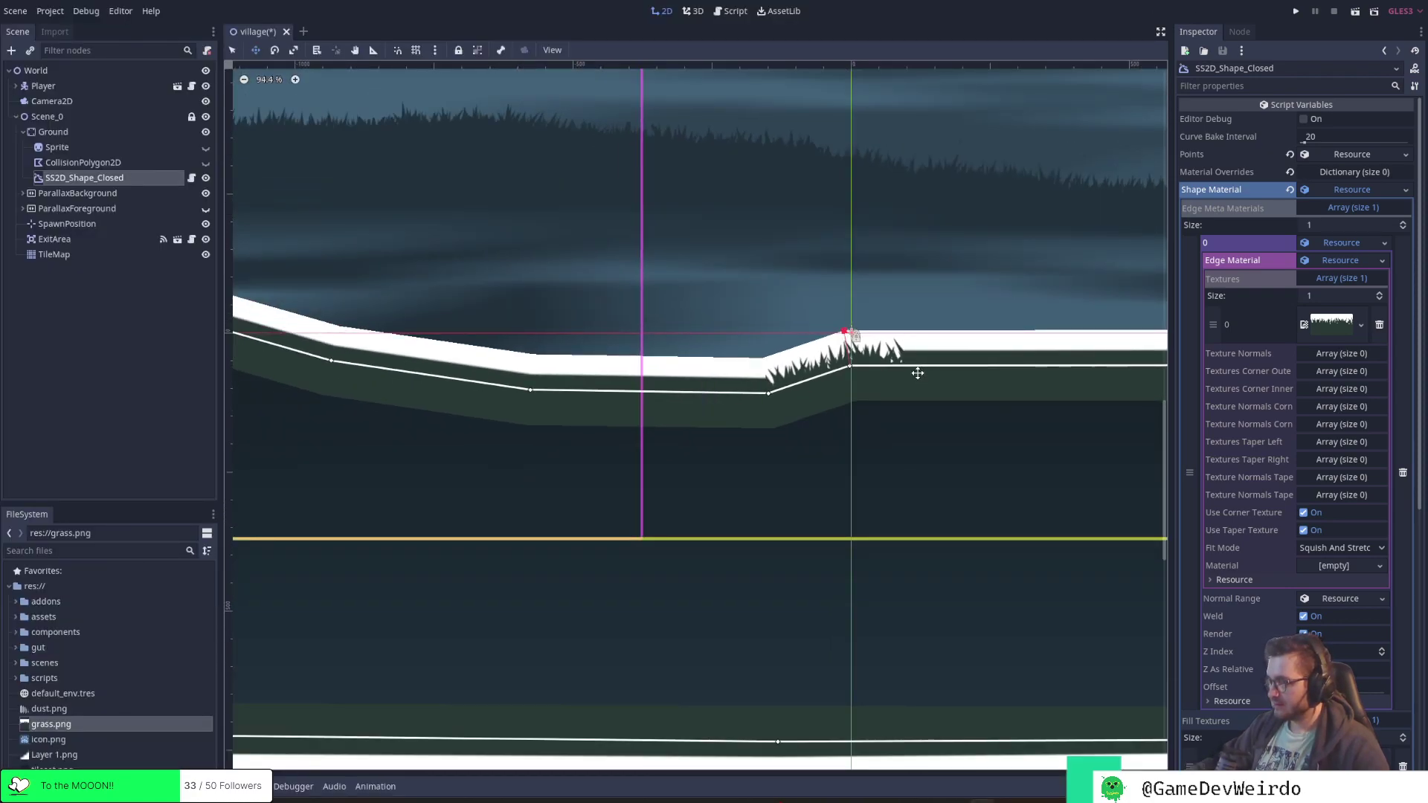
pyautogui.scroll(5, 918, 372)
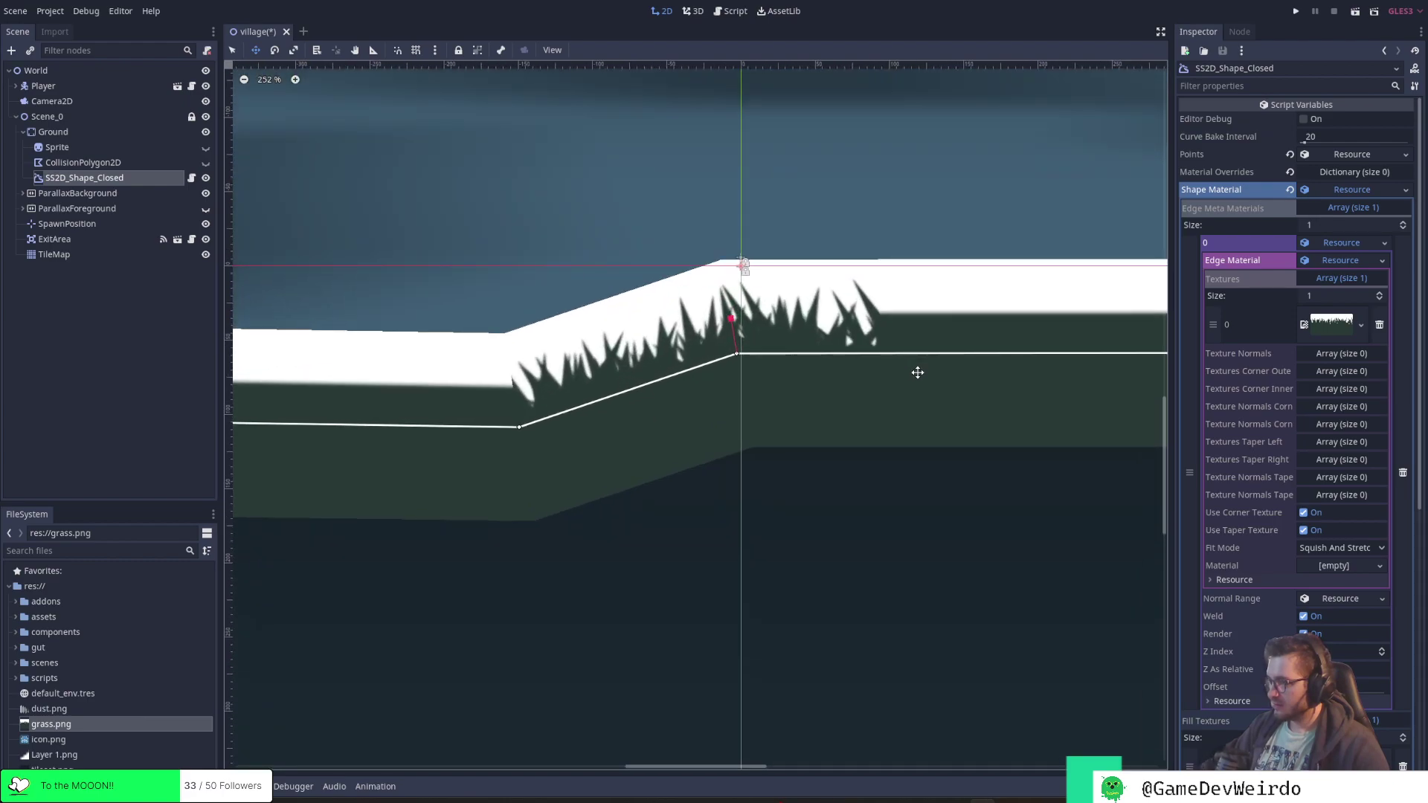
pyautogui.click(1378, 551)
pyautogui.click(1341, 578)
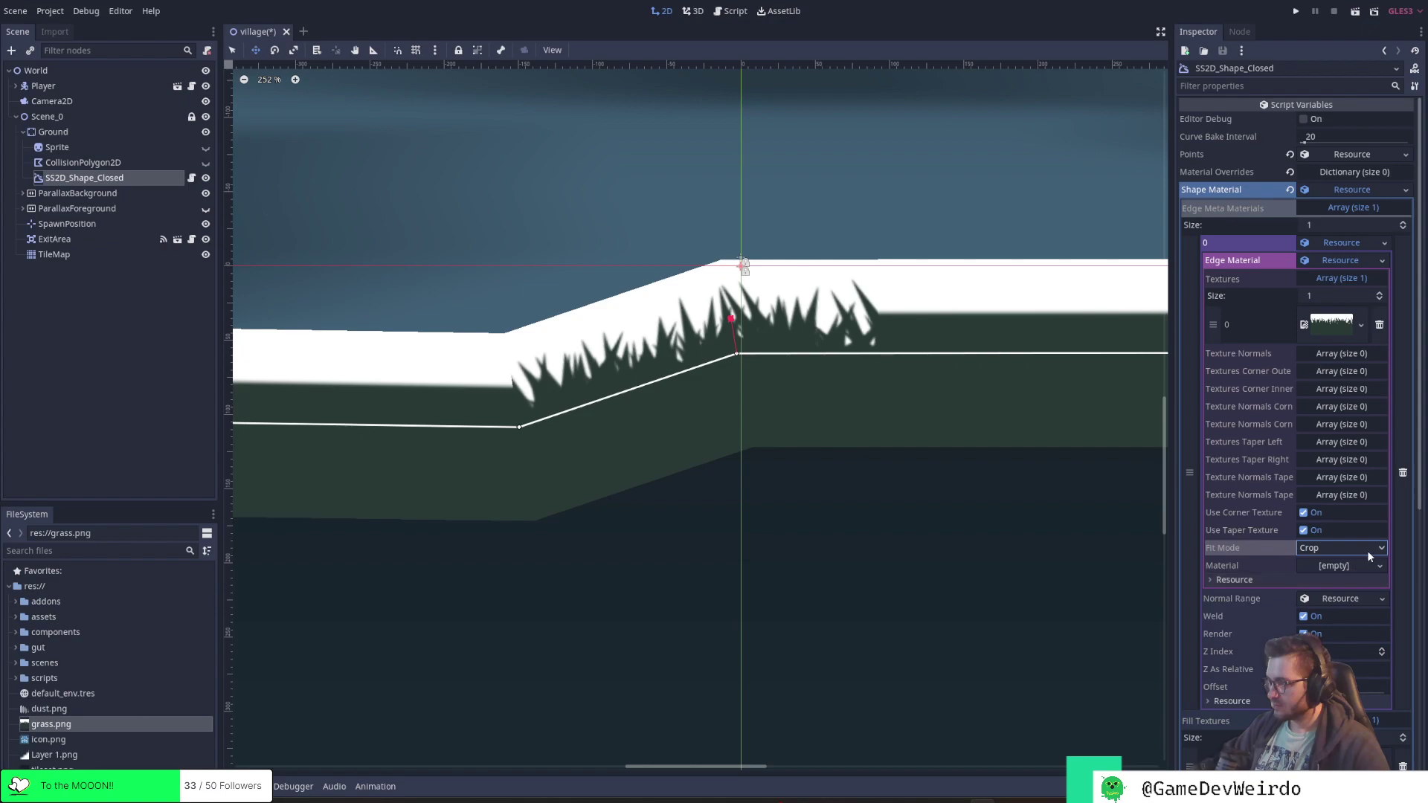
pyautogui.click(1369, 551)
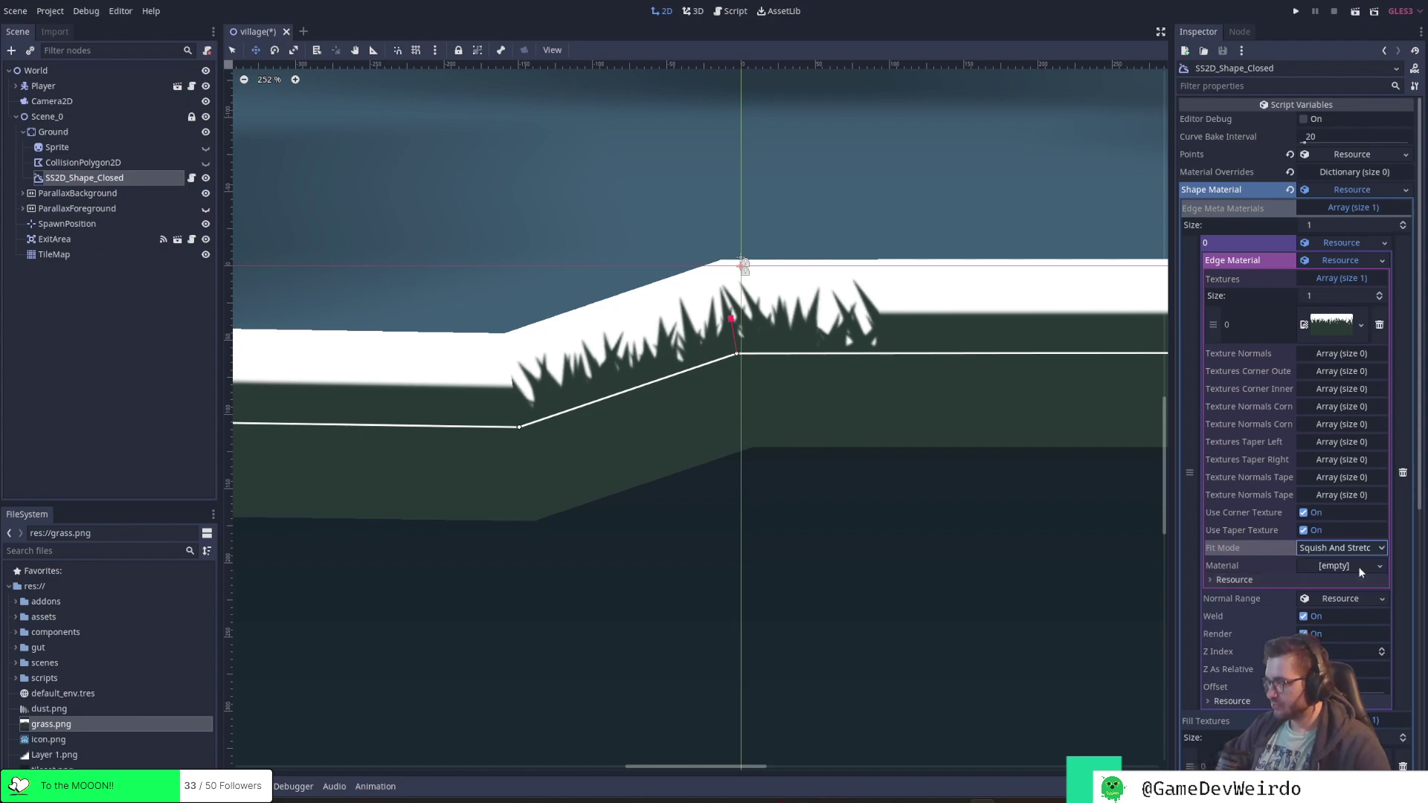
# Turn off Use Corner Texture and Use Taper Texture, then collapse Edge Material
pyautogui.click(1305, 514)
pyautogui.click(1304, 531)
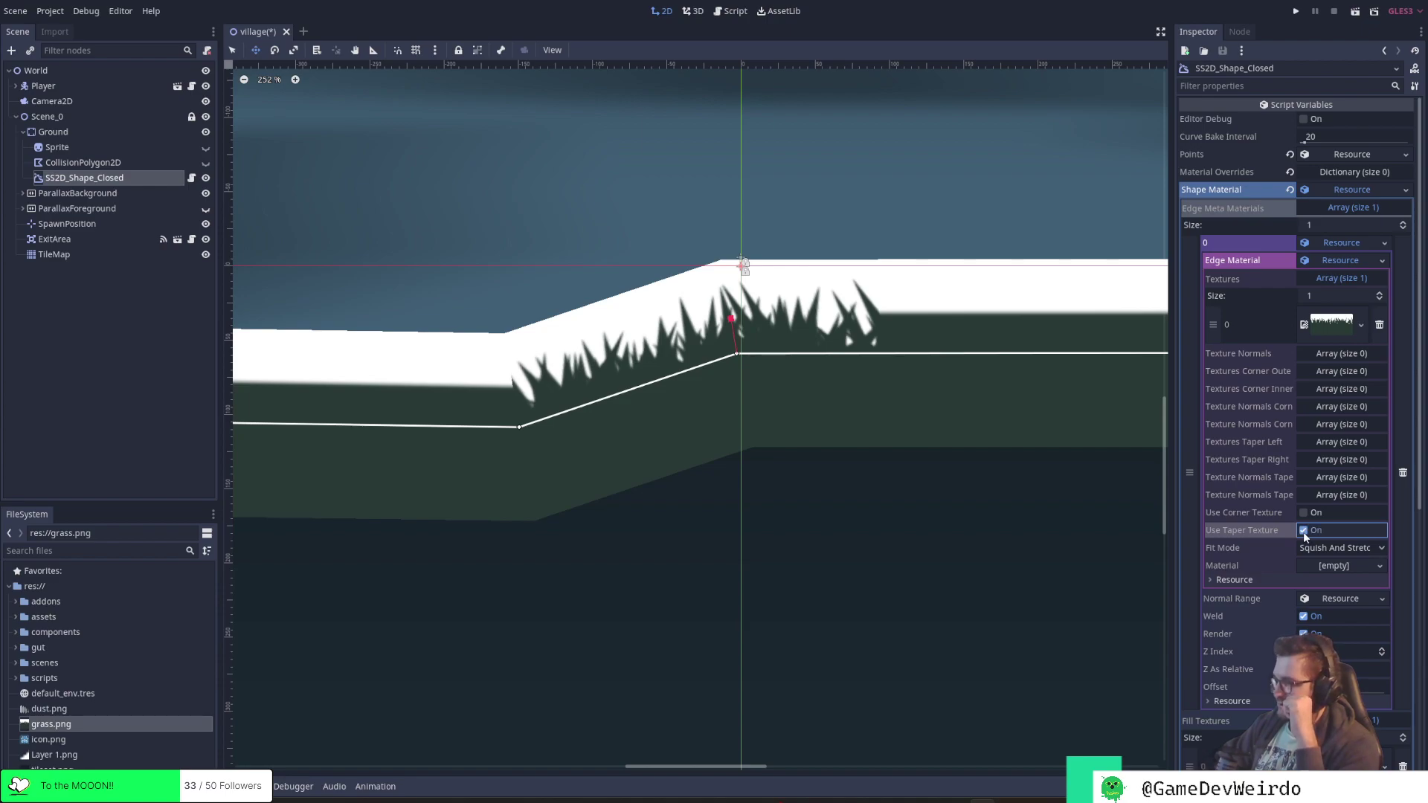
pyautogui.click(1352, 262)
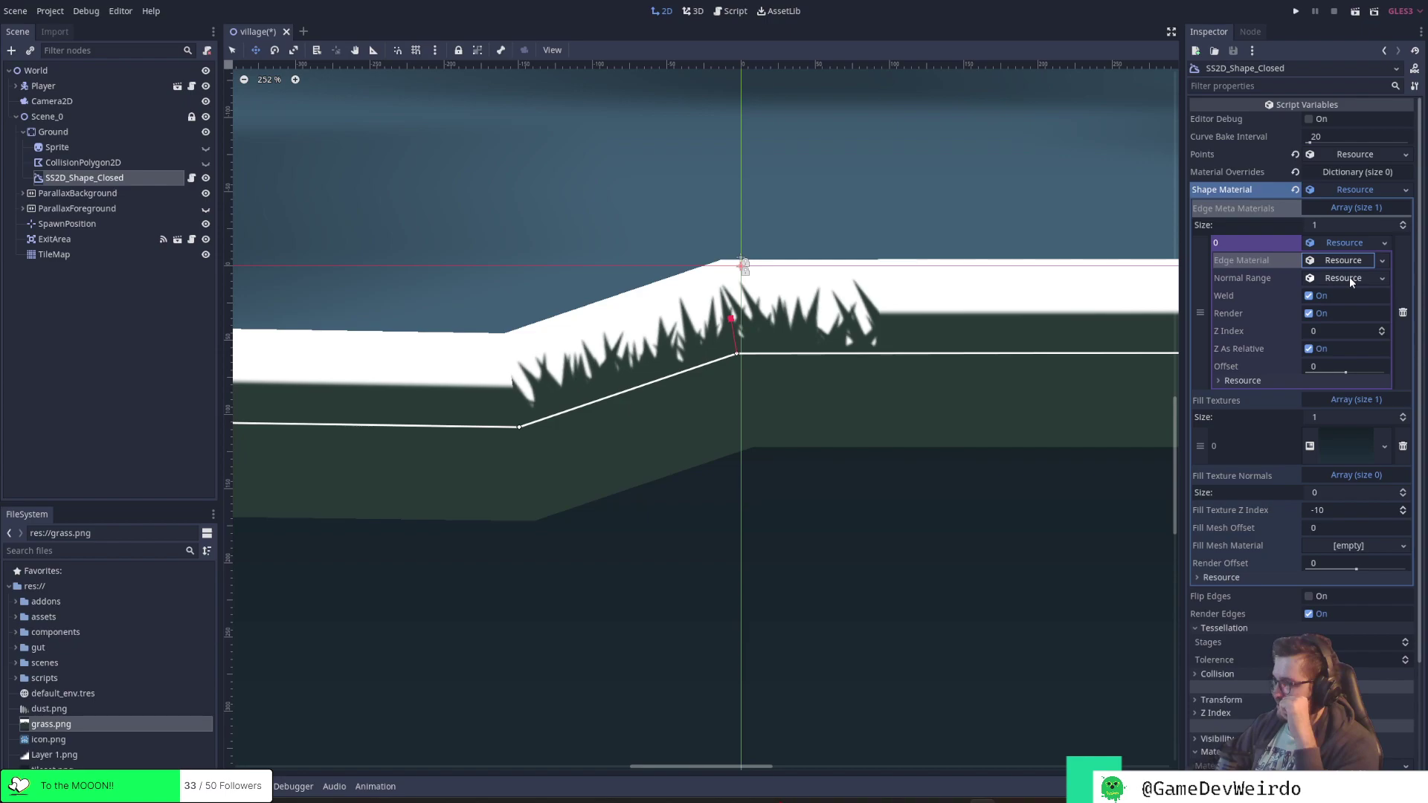
# Try edge Z Index 1 and back to 0, and drag the offset up and down
pyautogui.click(1382, 328)
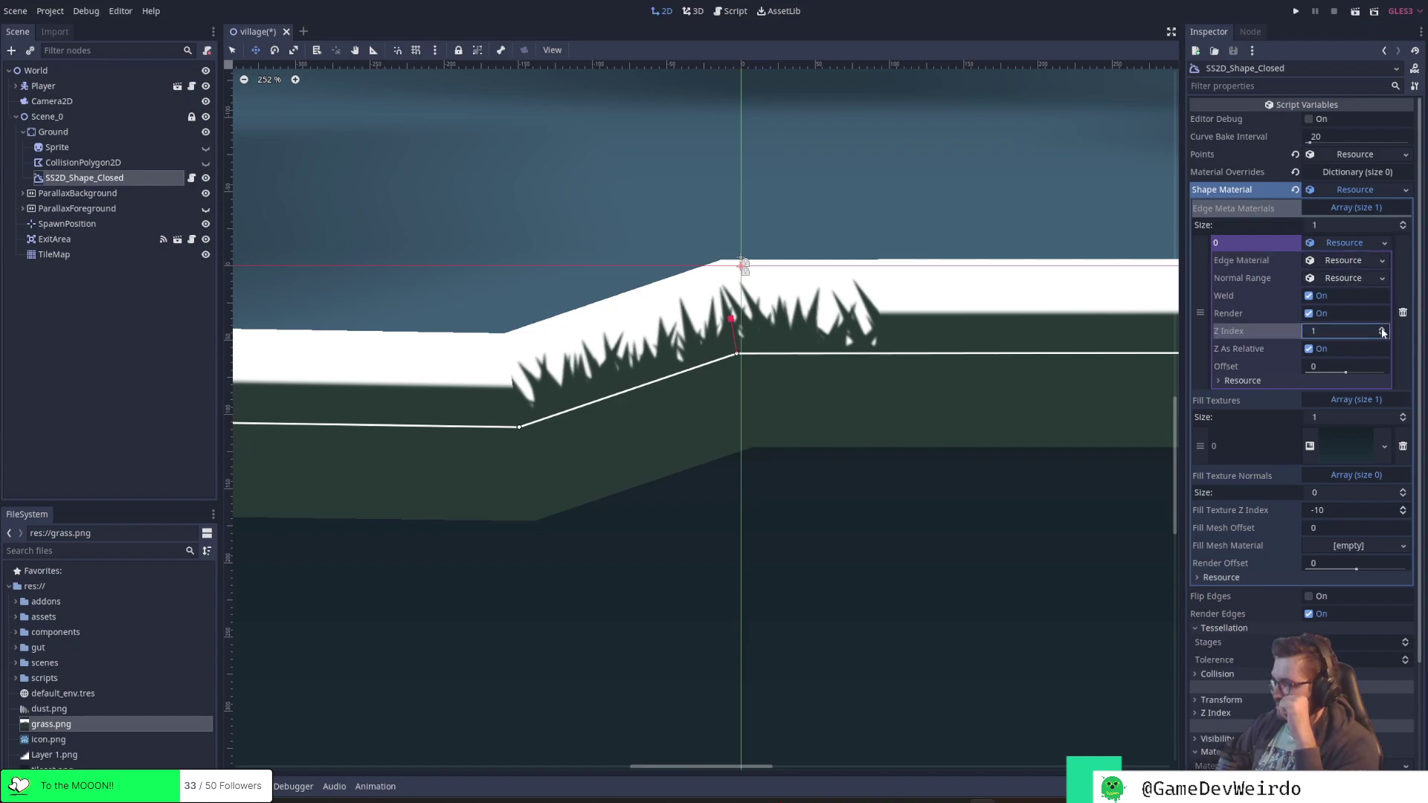
pyautogui.click(1382, 334)
pyautogui.click(1297, 379)
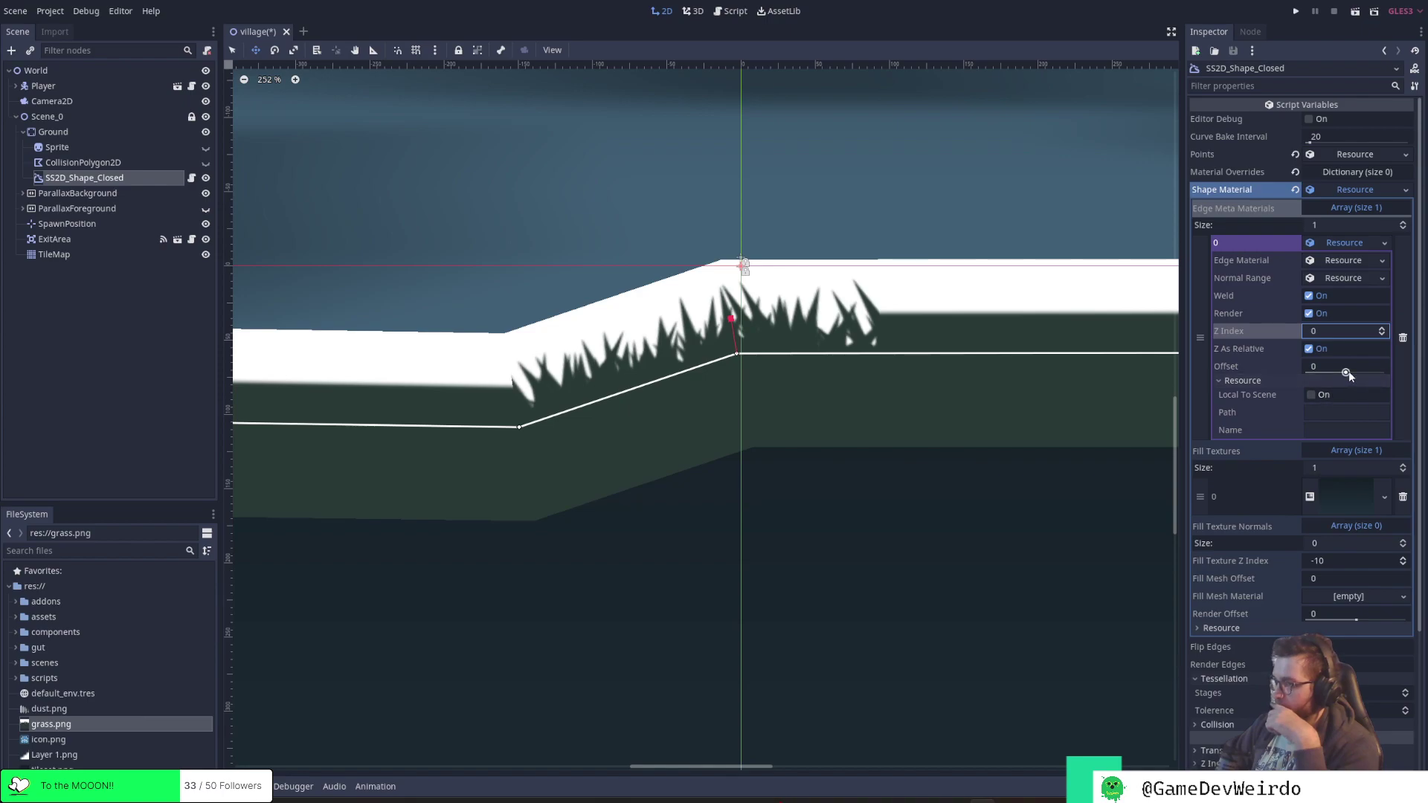
pyautogui.moveTo(1349, 371)
pyautogui.mouseDown()
pyautogui.moveTo(1309, 373)
pyautogui.moveTo(1373, 374)
pyautogui.mouseUp()
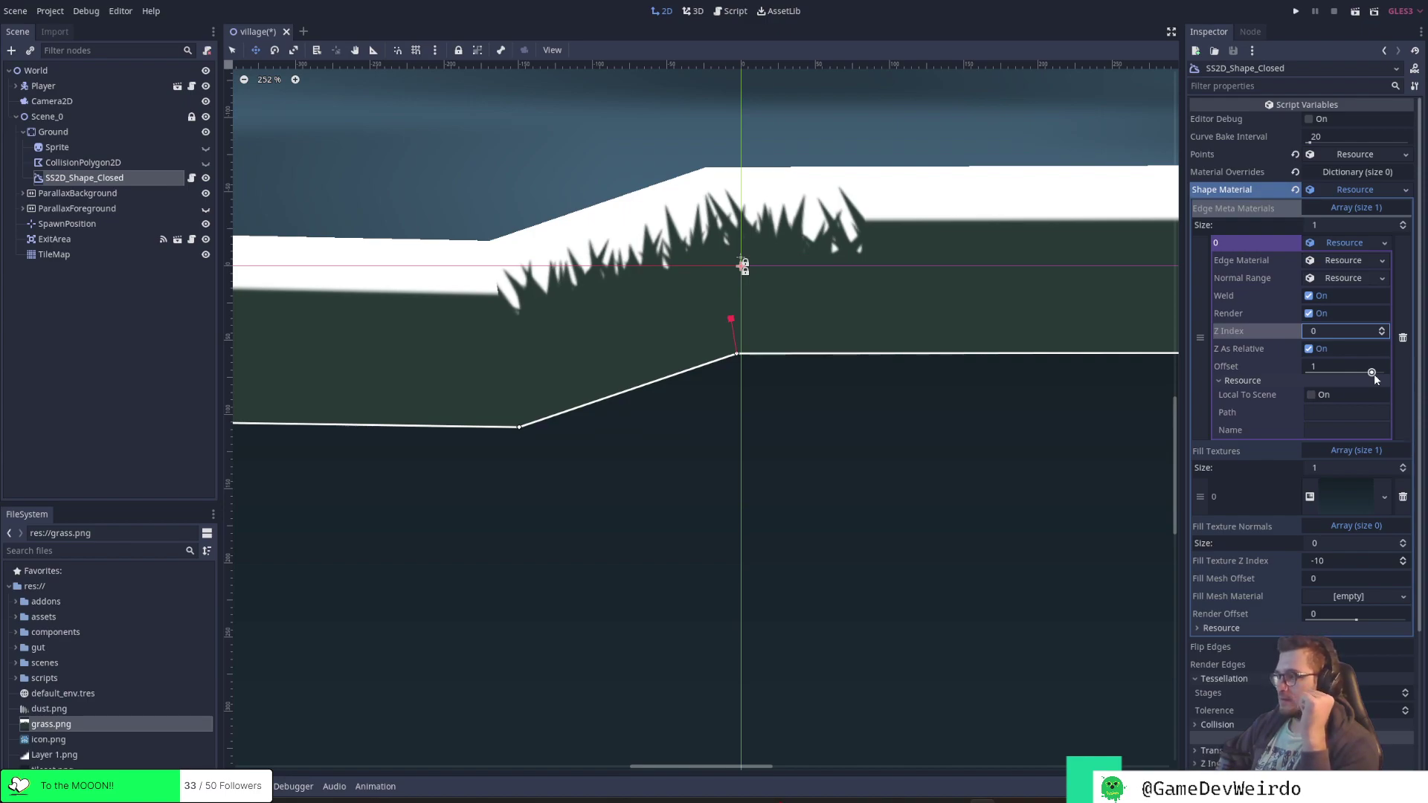
pyautogui.moveTo(1373, 373); pyautogui.dragTo(1350, 372)
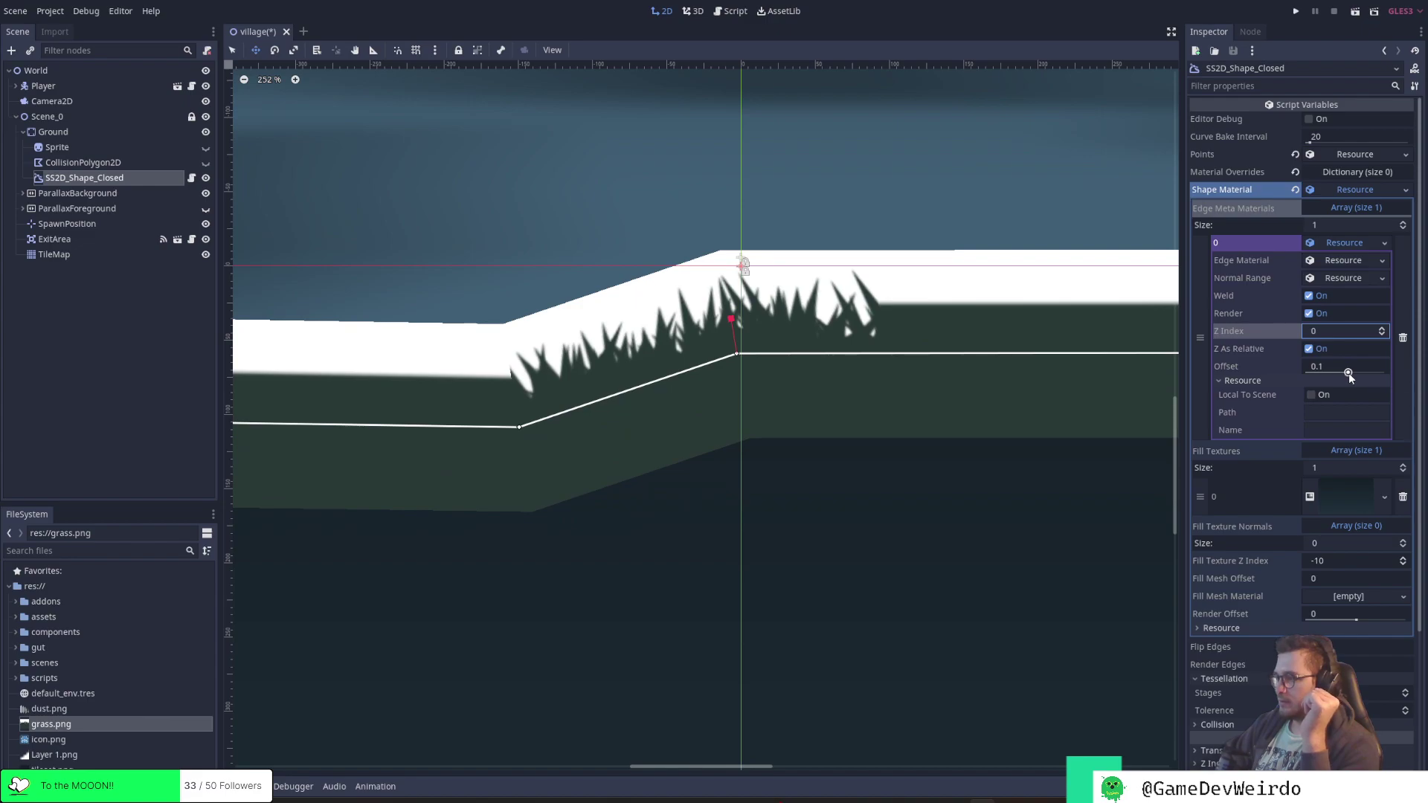
# Nudge the ground's bottom-right corner point and try an edge offset of -1.5
pyautogui.scroll(-10, 1138, 372)
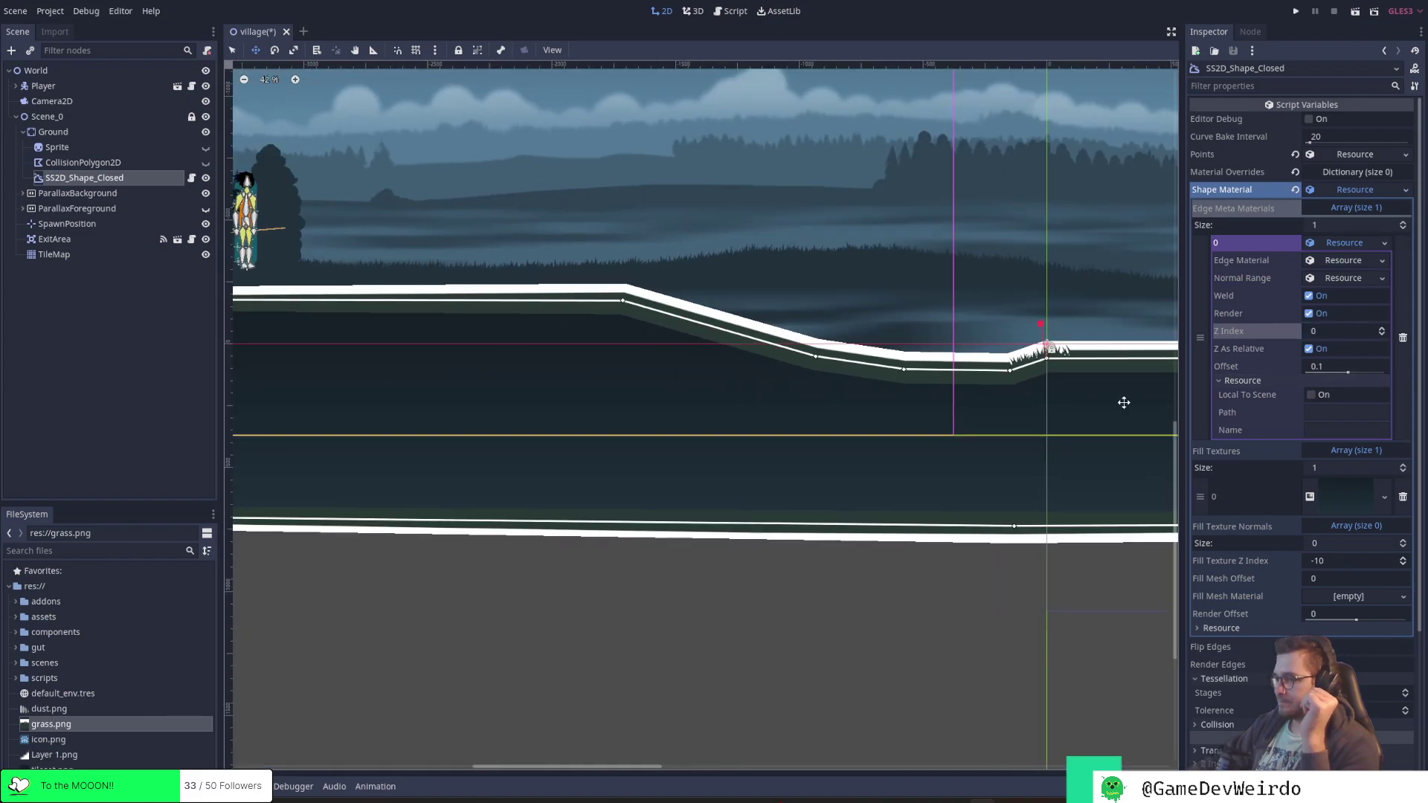
pyautogui.scroll(-5, 1124, 402)
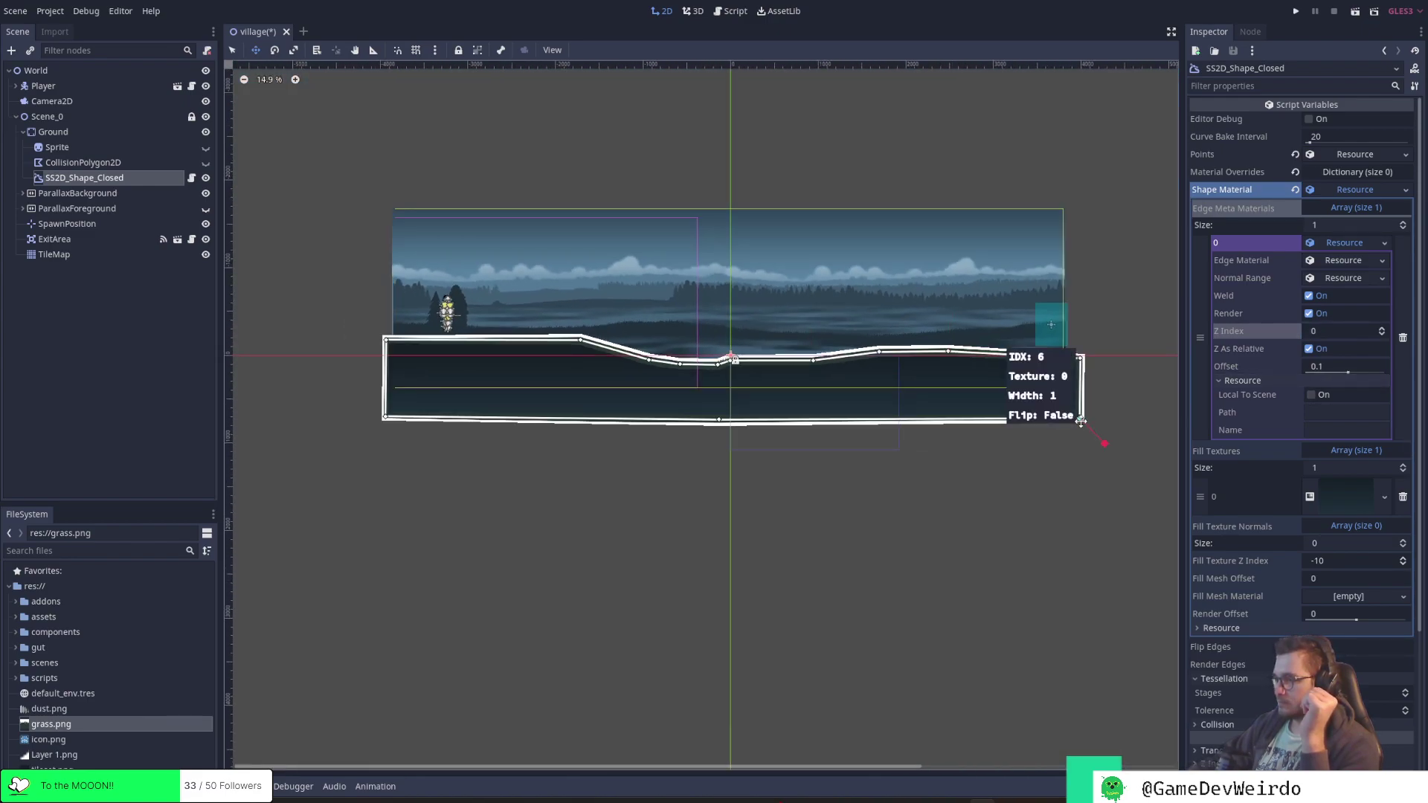
pyautogui.moveTo(1081, 421); pyautogui.dragTo(1080, 419)
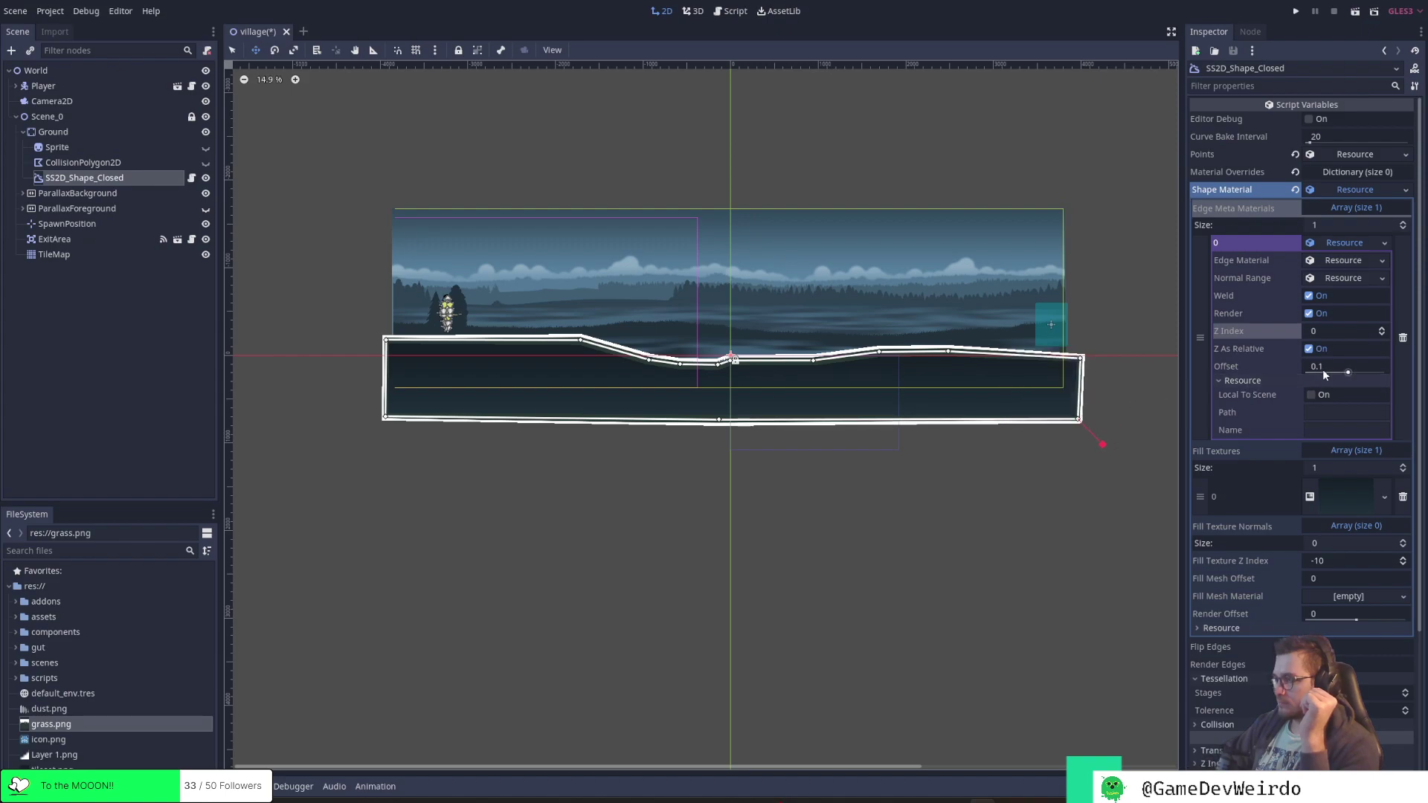
pyautogui.click(1347, 368)
pyautogui.write('-1.5')
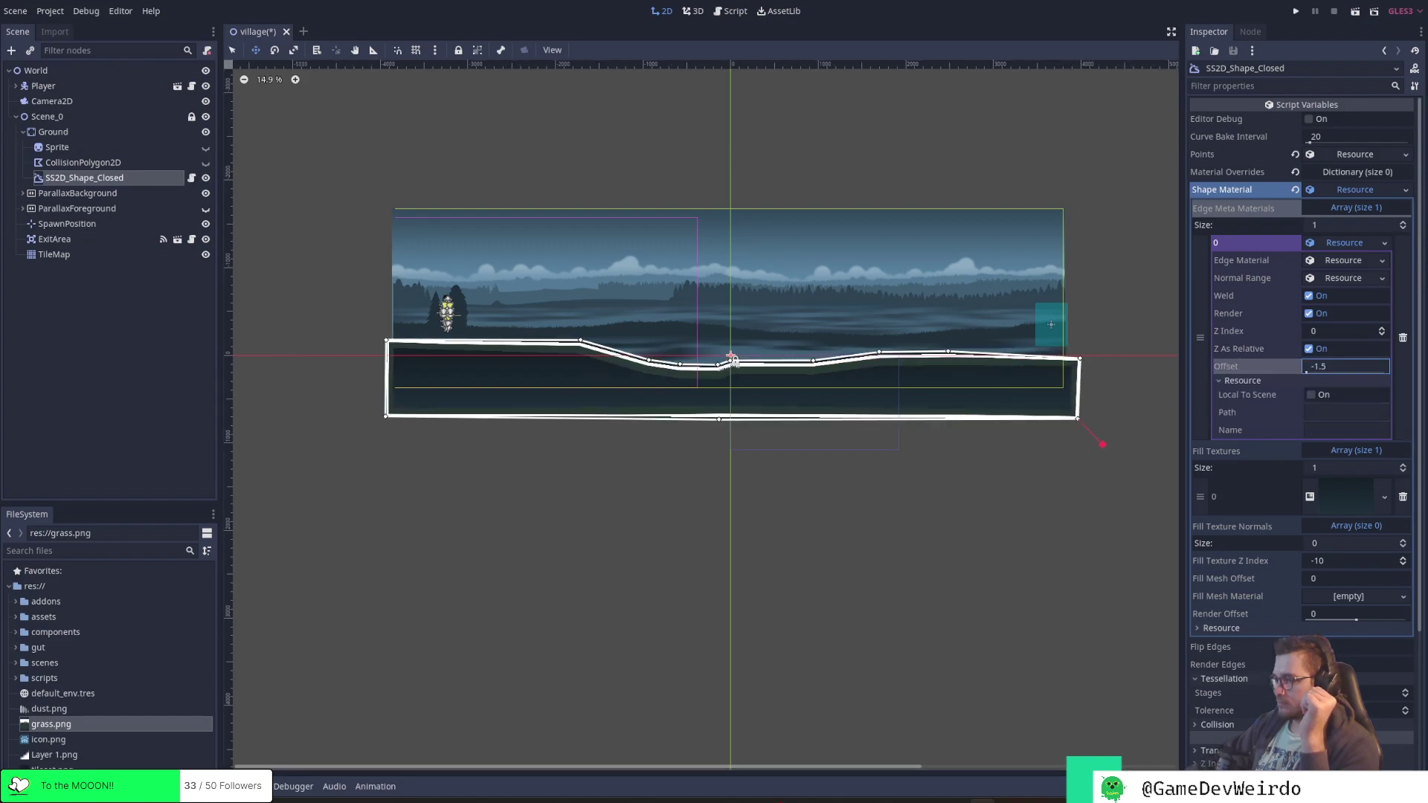
pyautogui.press('Delete')
pyautogui.write('-')
pyautogui.press('Delete')
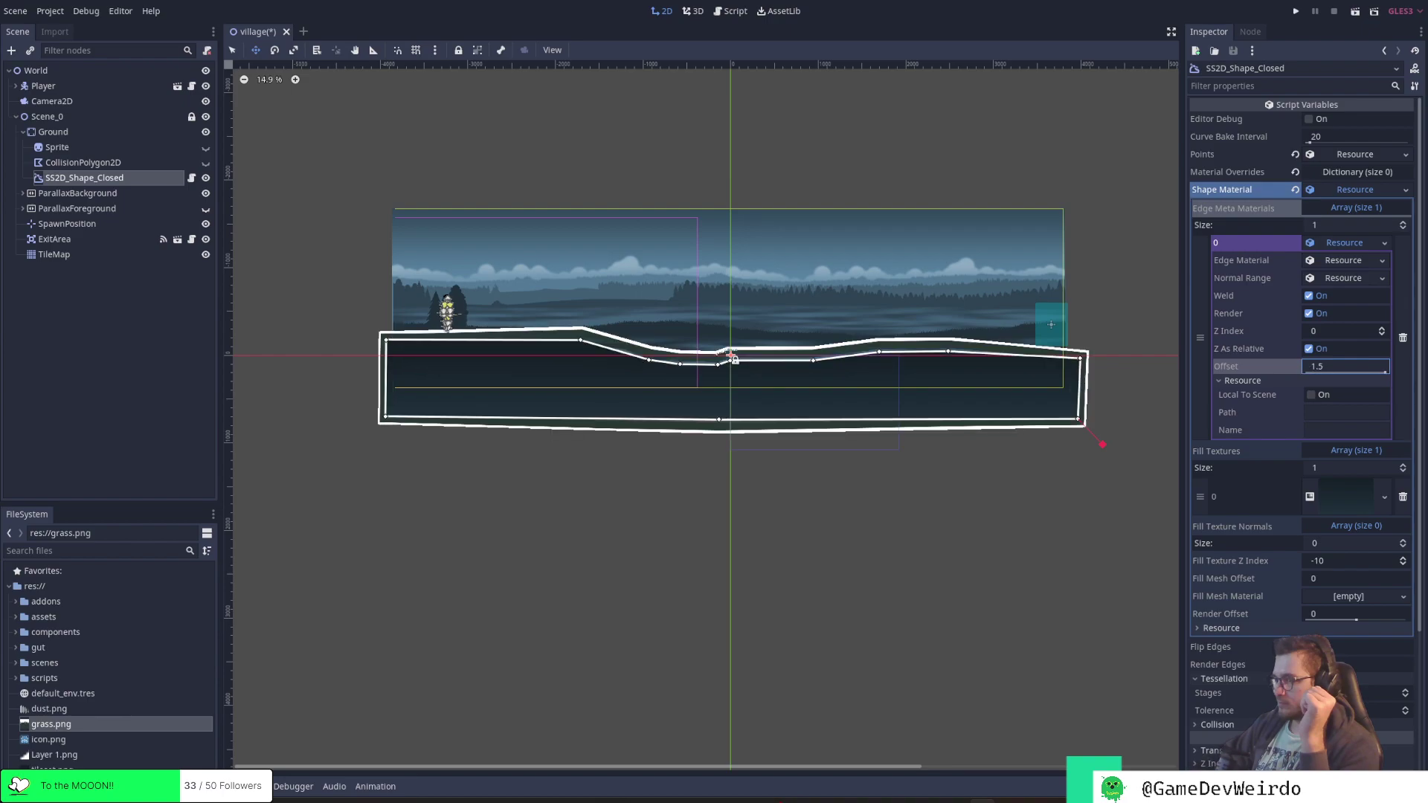
pyautogui.write('-')
# Set the edge offset back to 1.5, then drag it down toward zero
pyautogui.scroll(10, 762, 327)
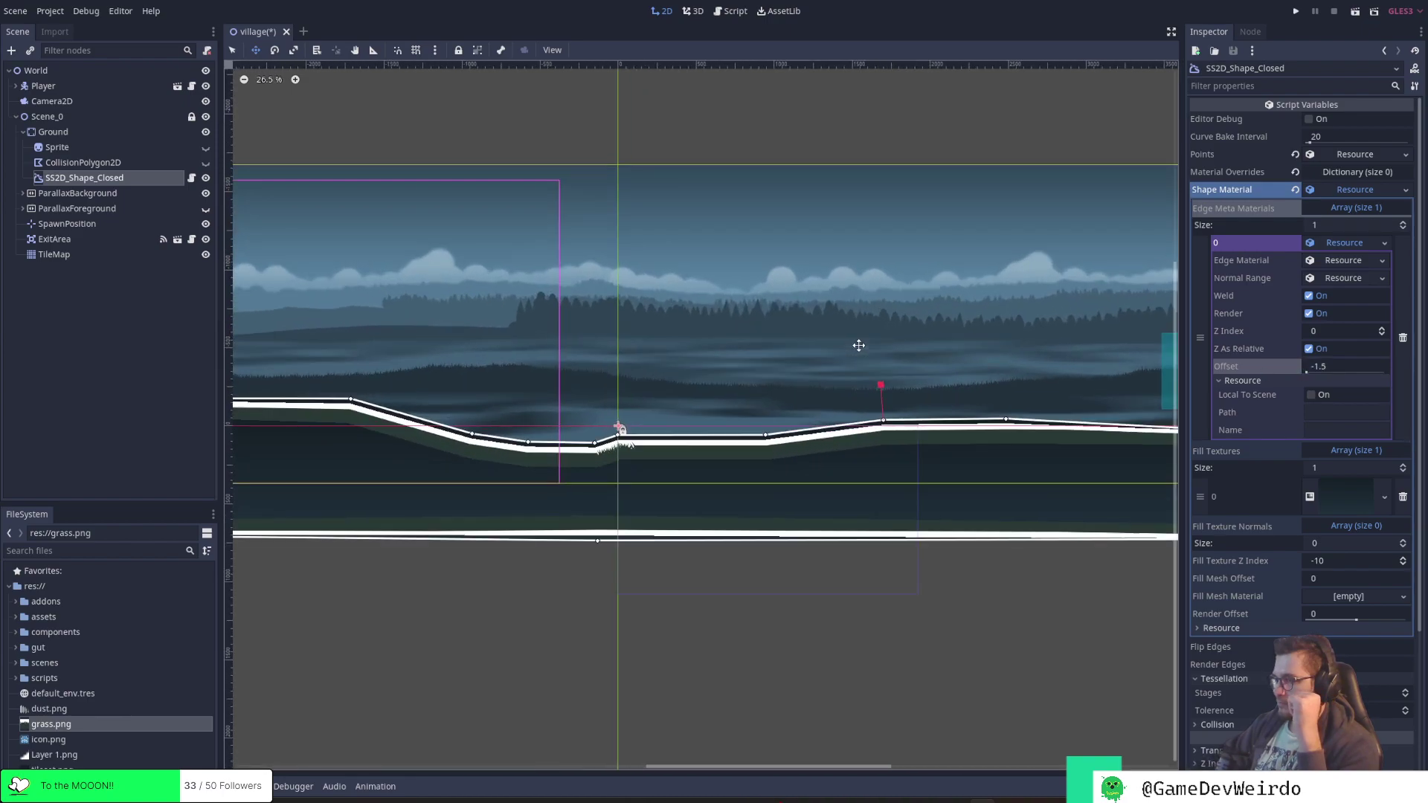
pyautogui.scroll(12, 617, 474)
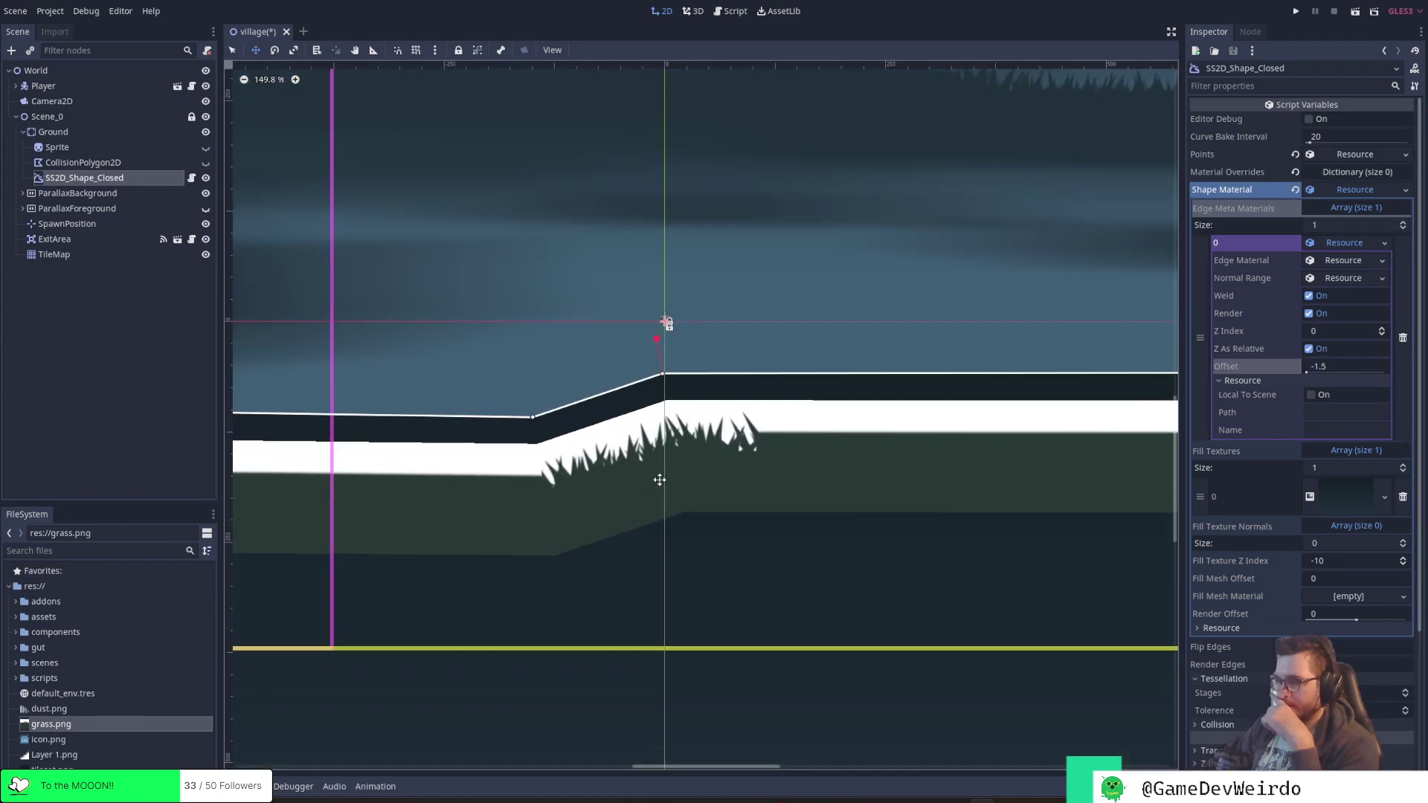
pyautogui.click(1313, 368)
pyautogui.press('BackSpace')
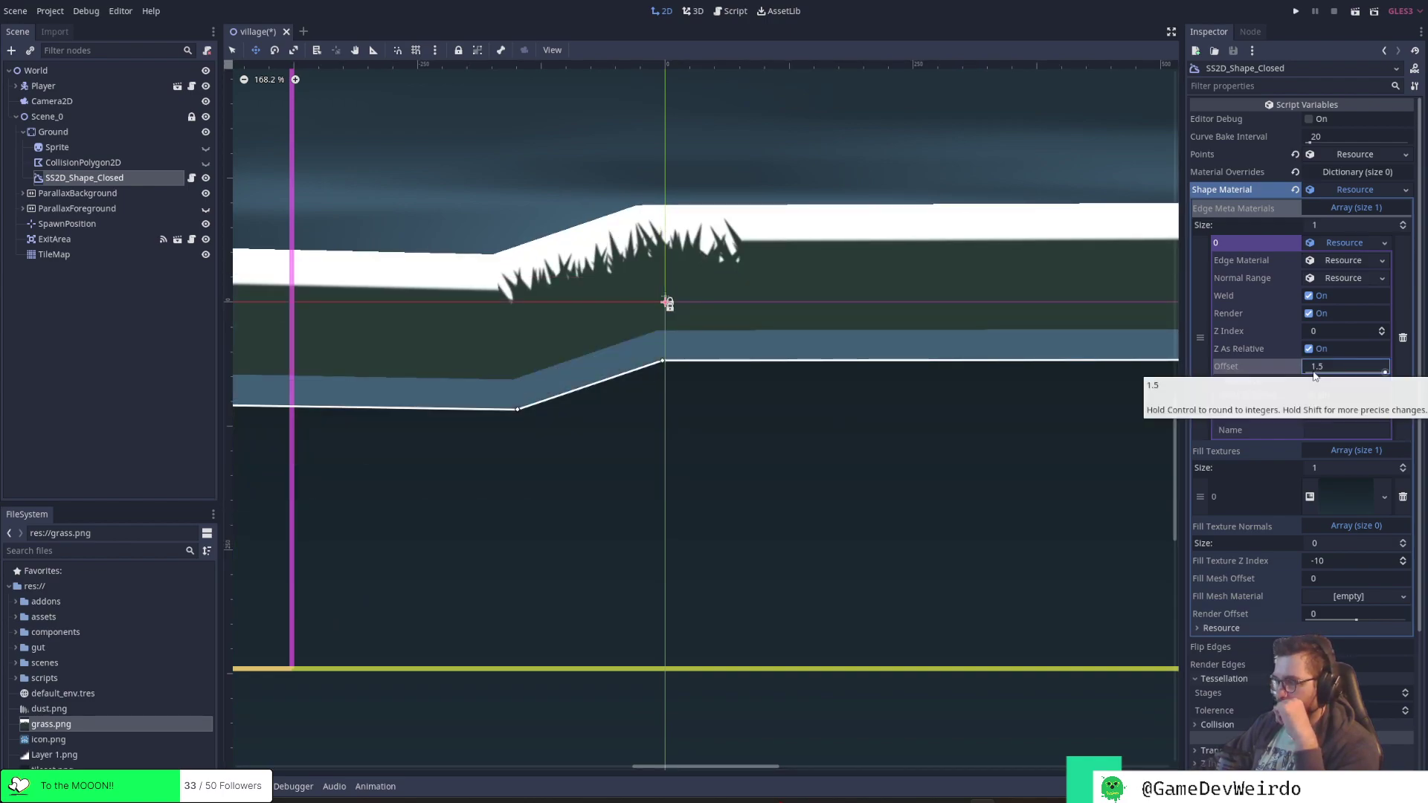
pyautogui.moveTo(1316, 375)
pyautogui.mouseDown()
pyautogui.moveTo(1268, 375)
pyautogui.moveTo(1295, 376)
pyautogui.mouseUp()
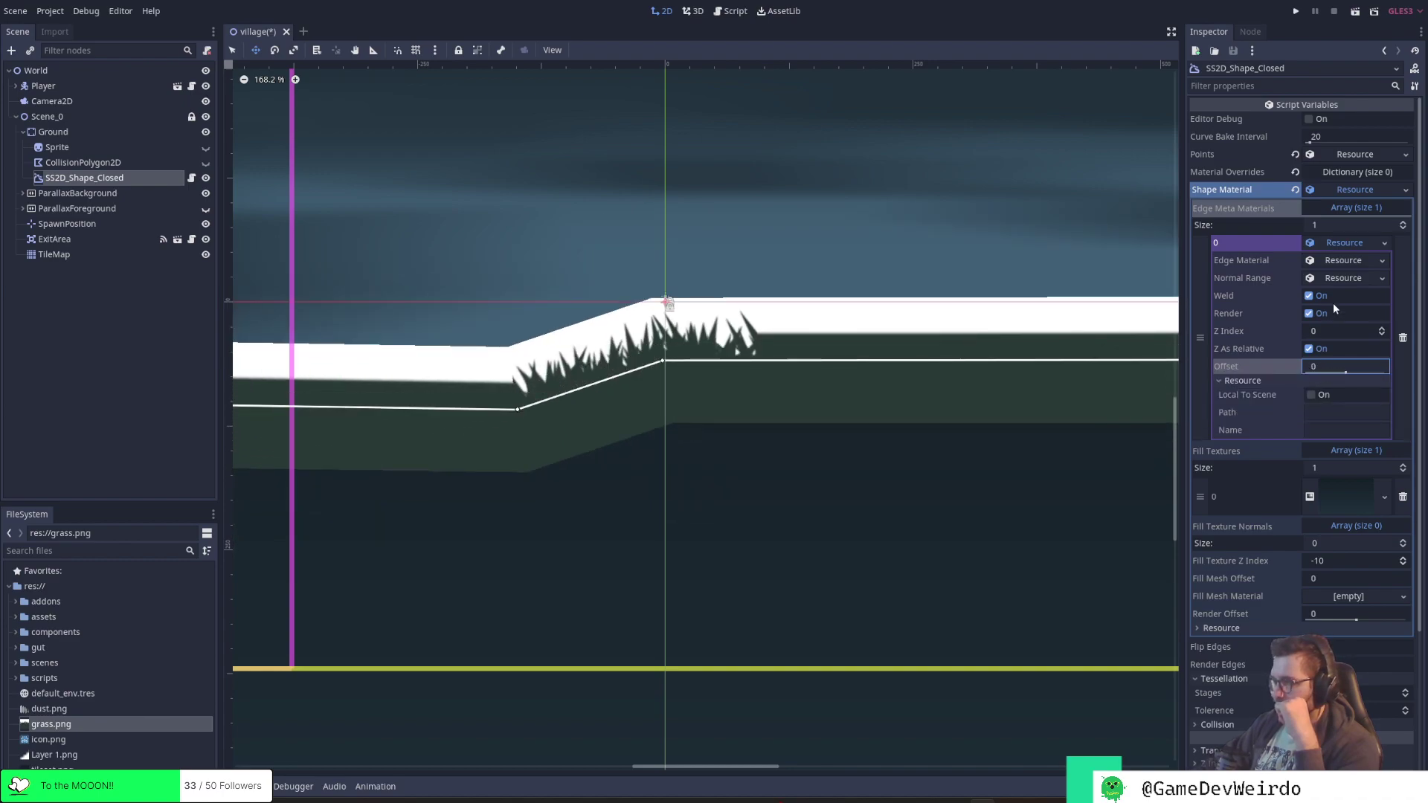
# Remove the grass texture from the edge material and switch to Photoshop
pyautogui.click(1342, 266)
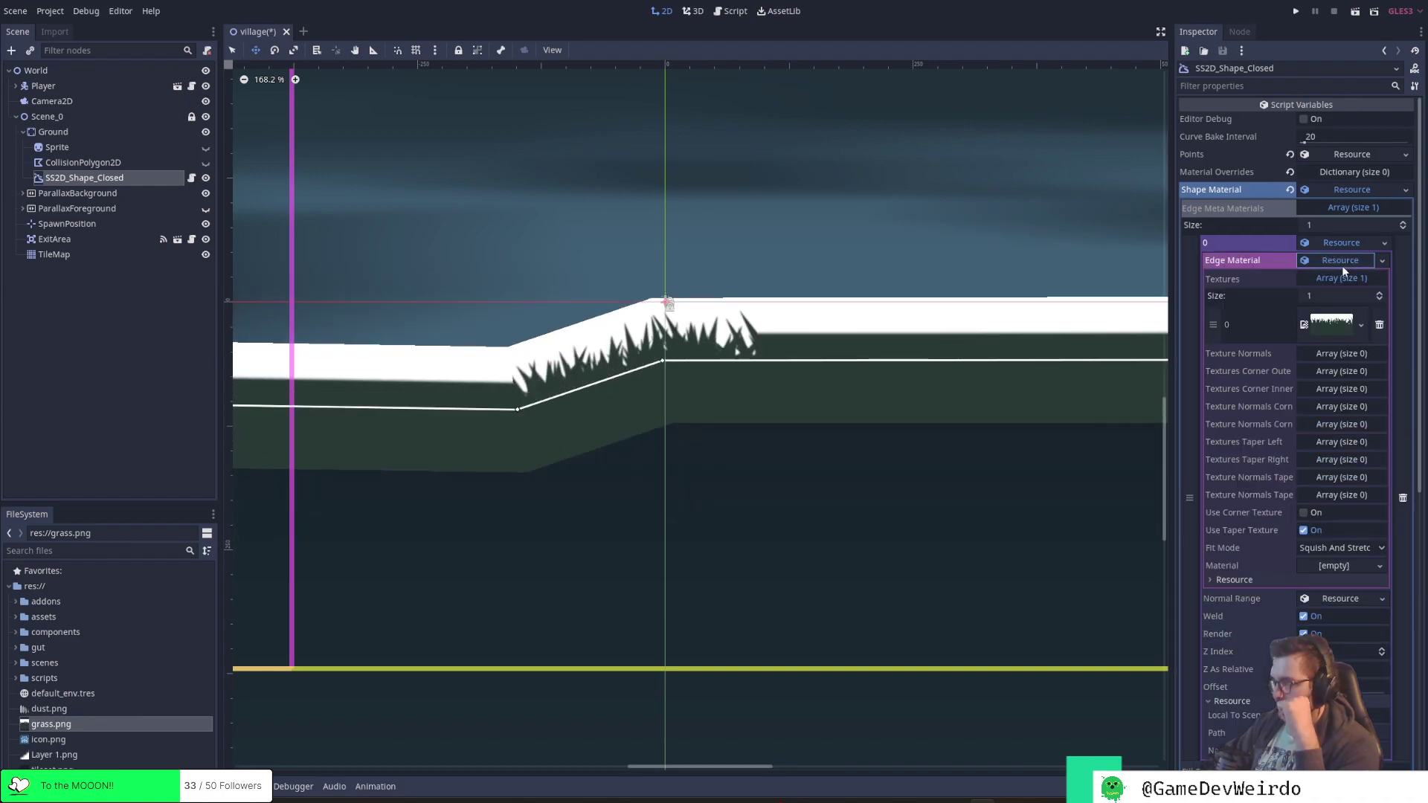
pyautogui.click(1379, 325)
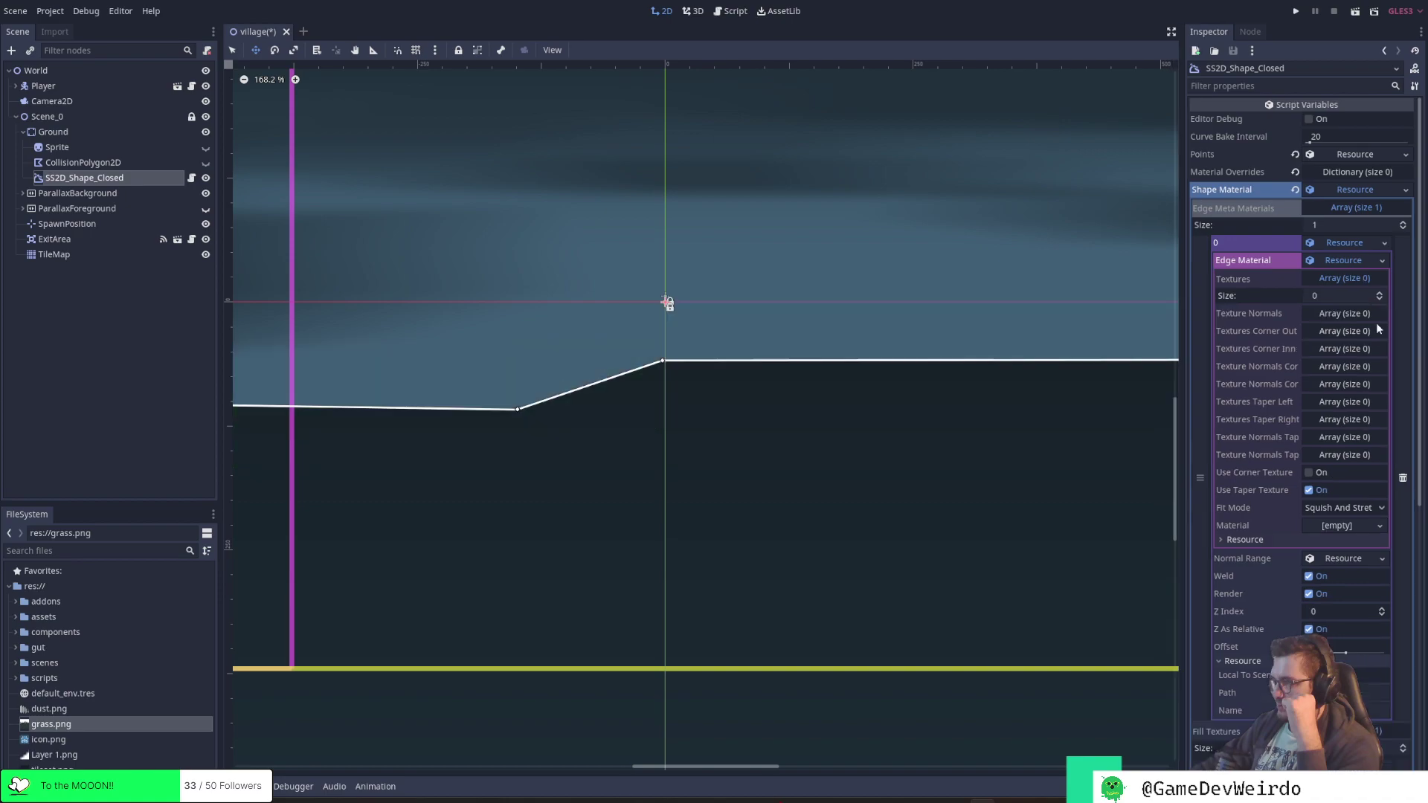
pyautogui.click(813, 795)
# Hide the white Background layer and move the grass to the canvas bottom
pyautogui.click(506, 19)
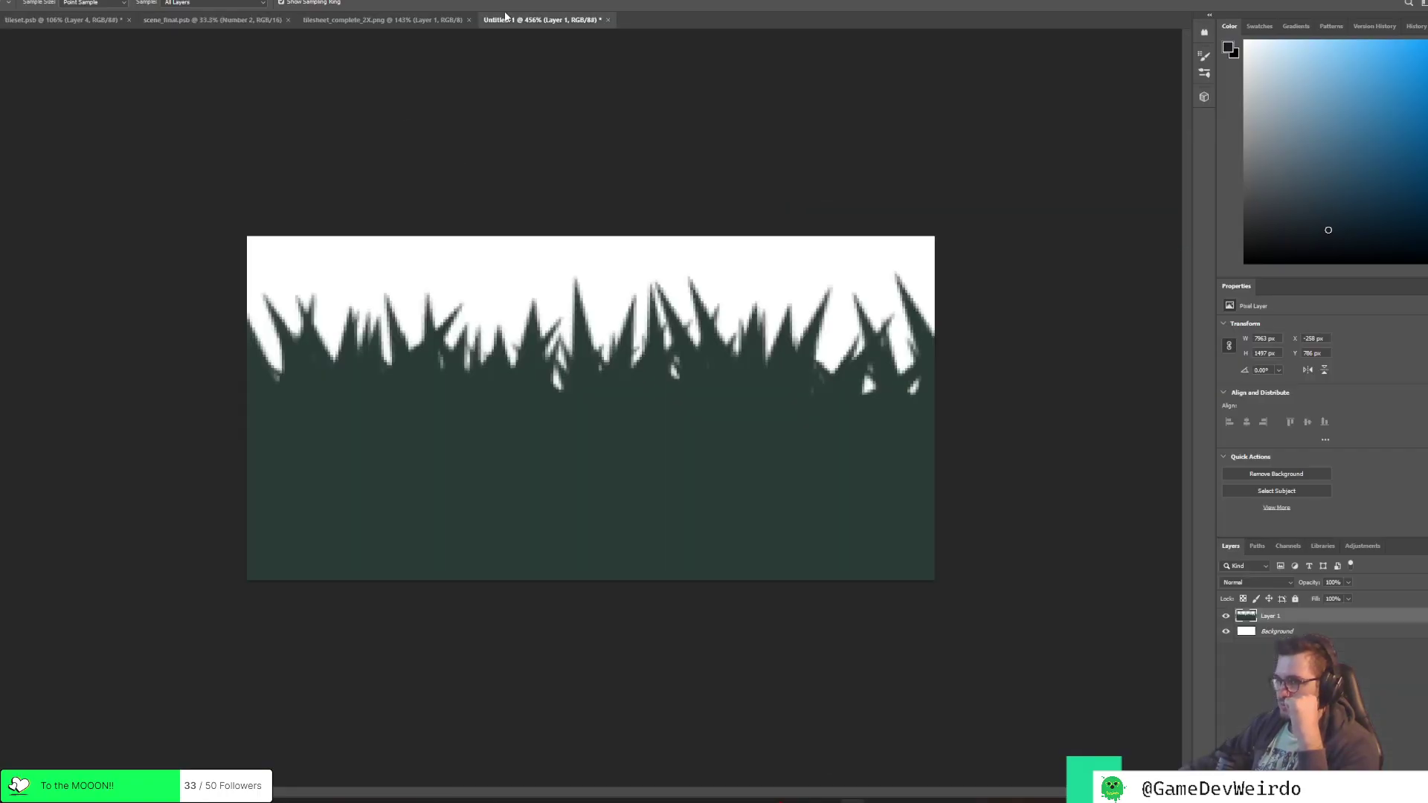
pyautogui.click(1226, 633)
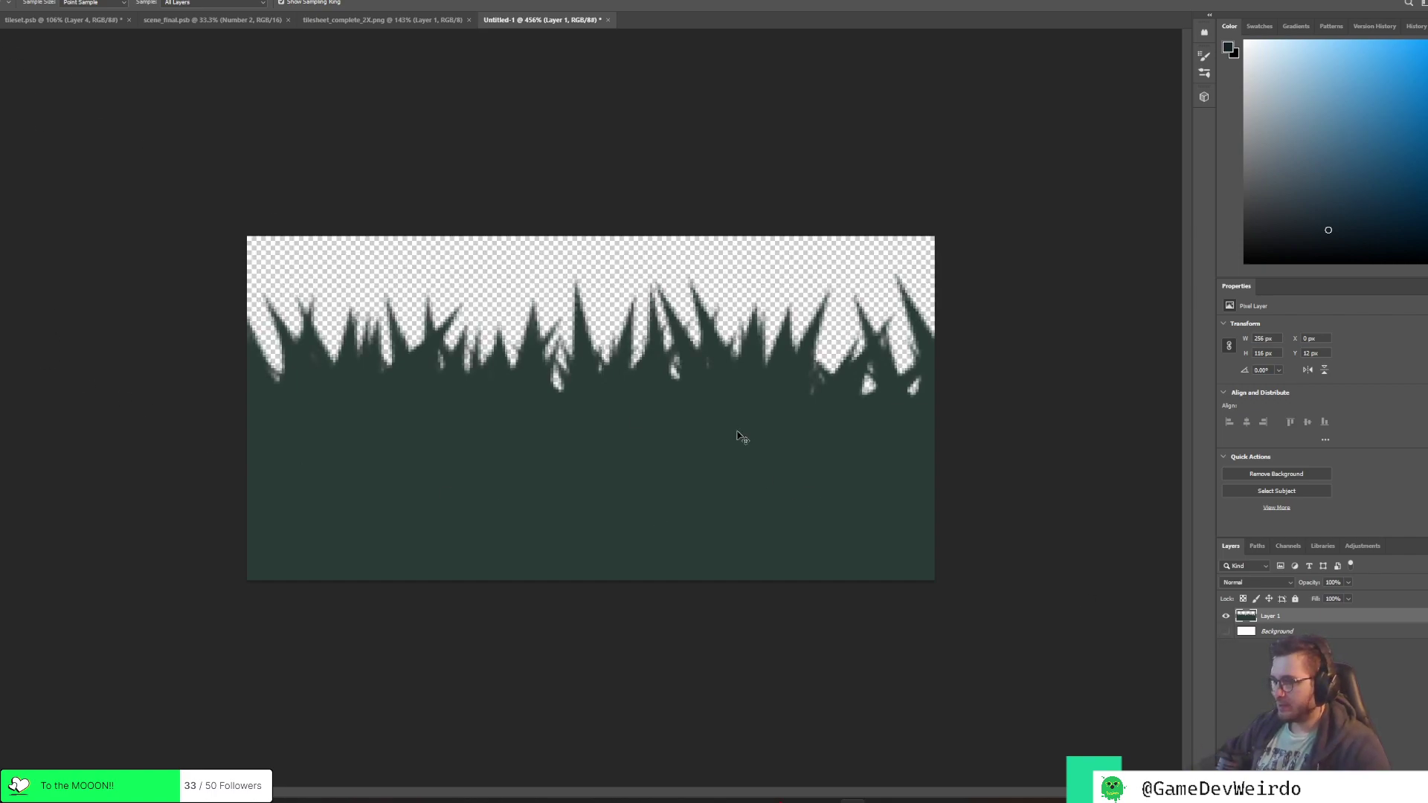
pyautogui.keyDown('ctrl'); pyautogui.moveTo(740, 437); pyautogui.dragTo(722, 584); pyautogui.keyUp('ctrl')
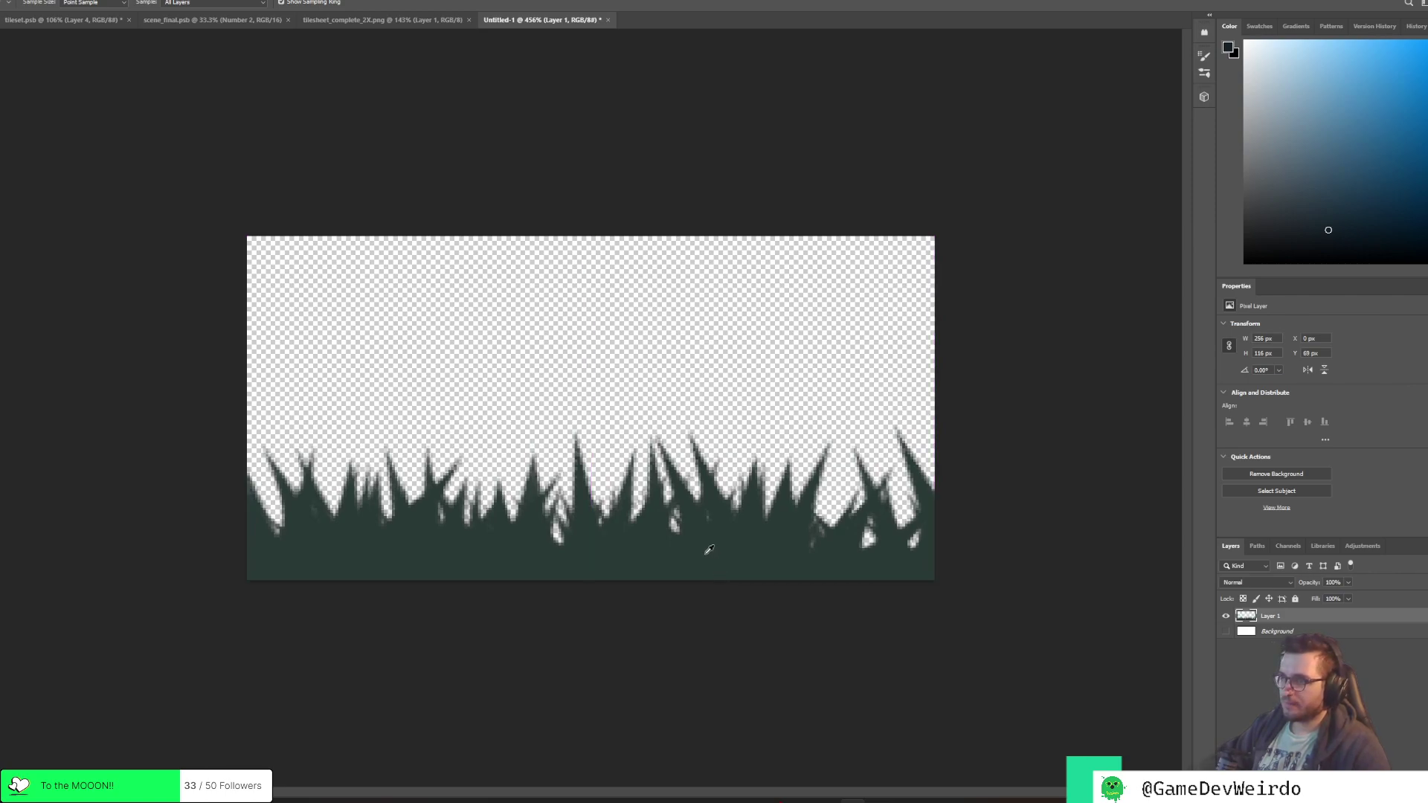
# Quick Export the image as PNG, overwriting the existing grass.png
pyautogui.click(15, 0)
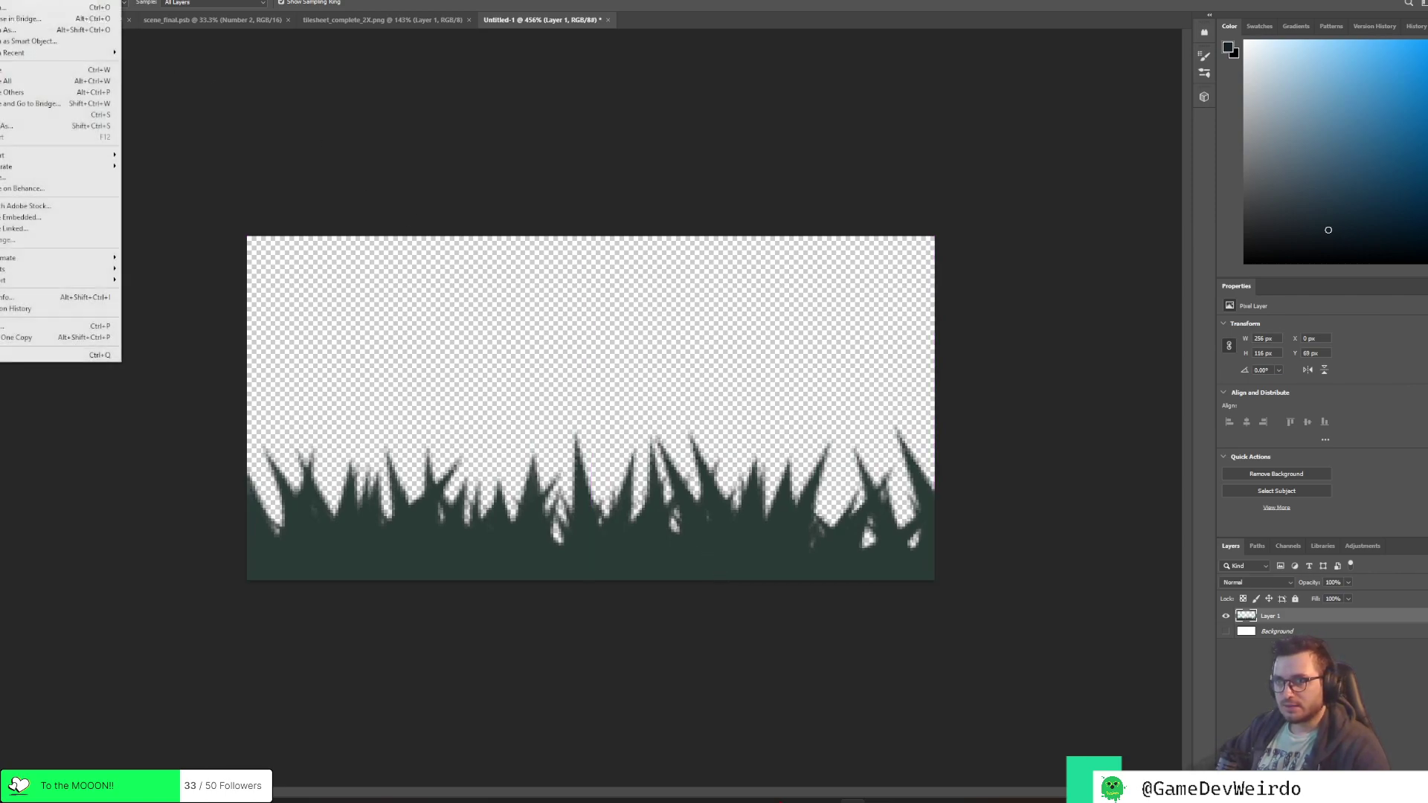
pyautogui.press('Escape')
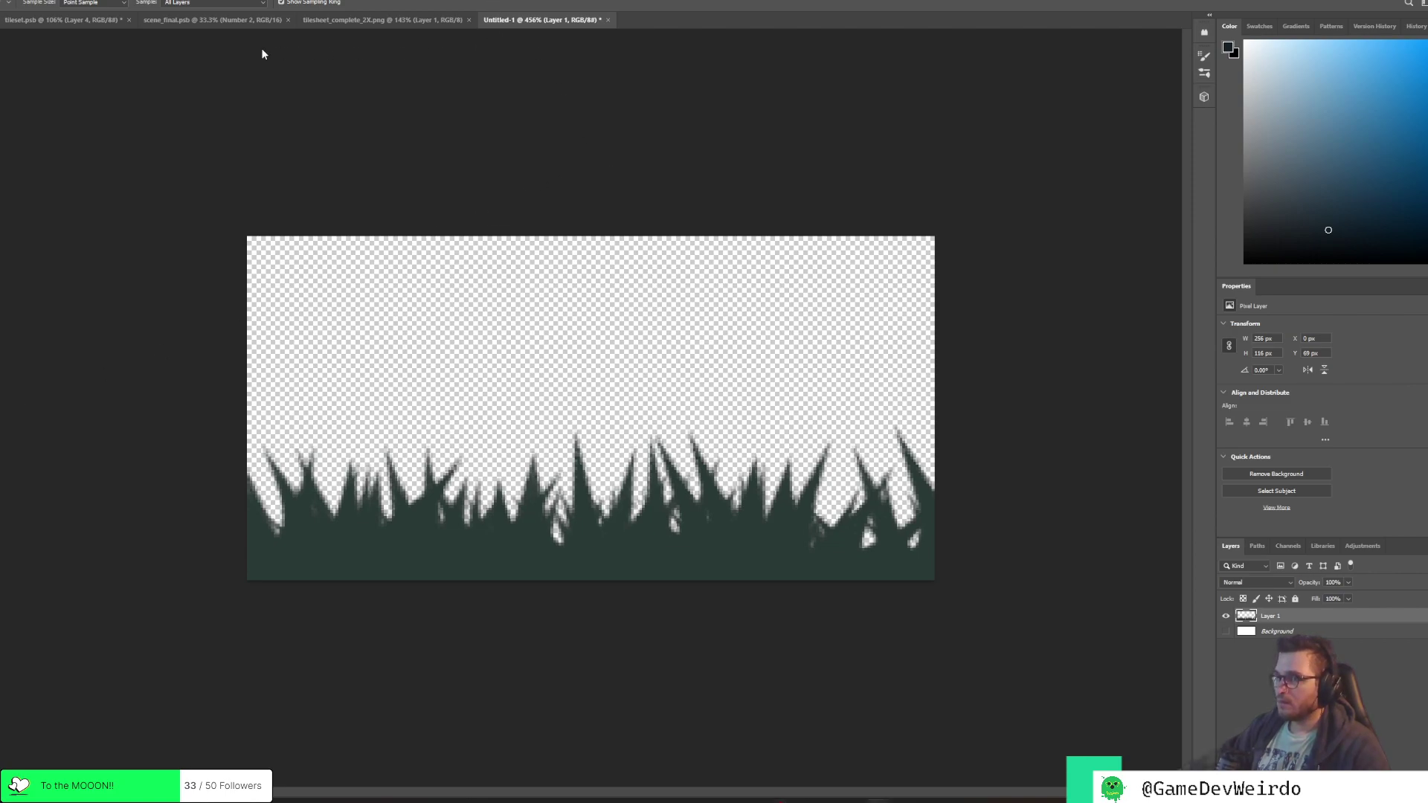
pyautogui.click(10, 1)
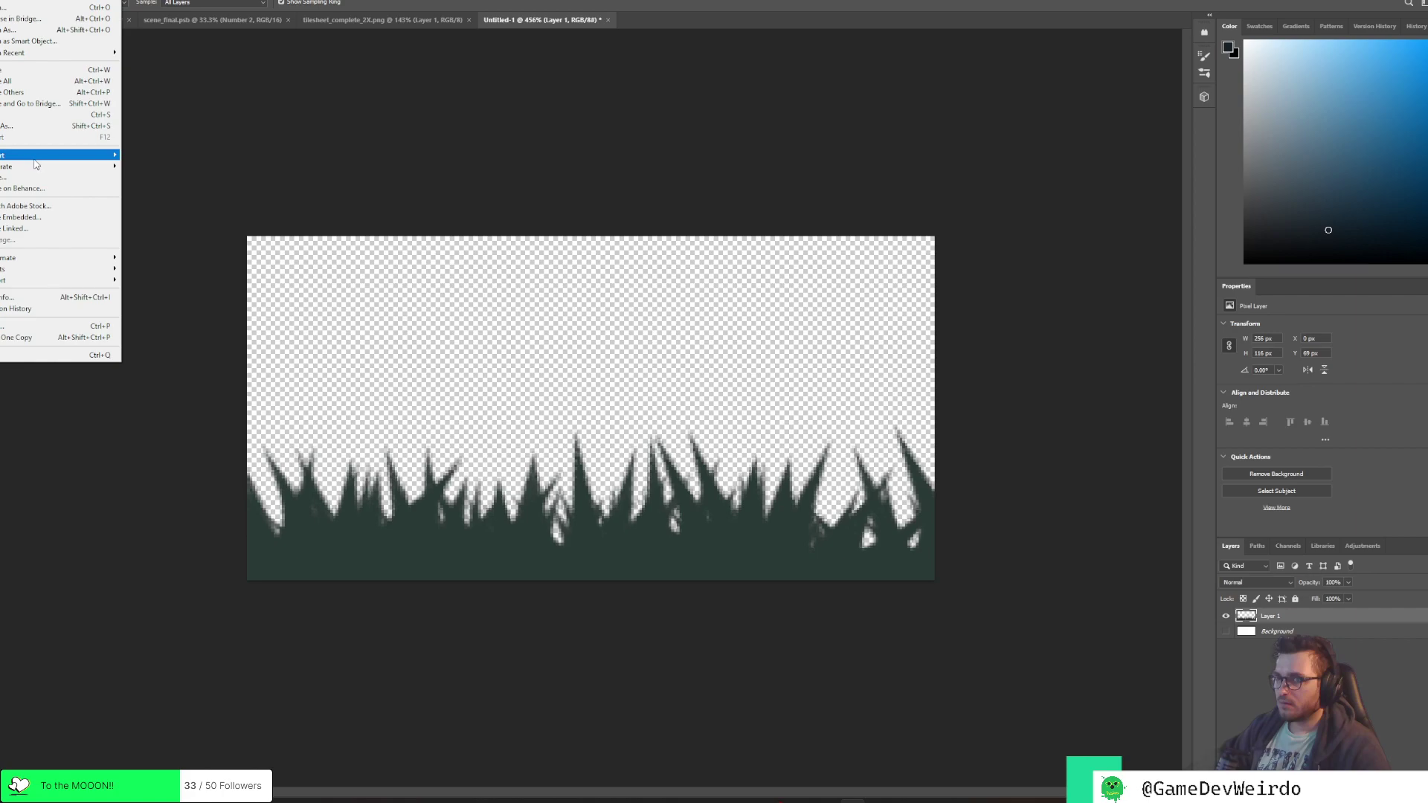
pyautogui.moveTo(37, 160)
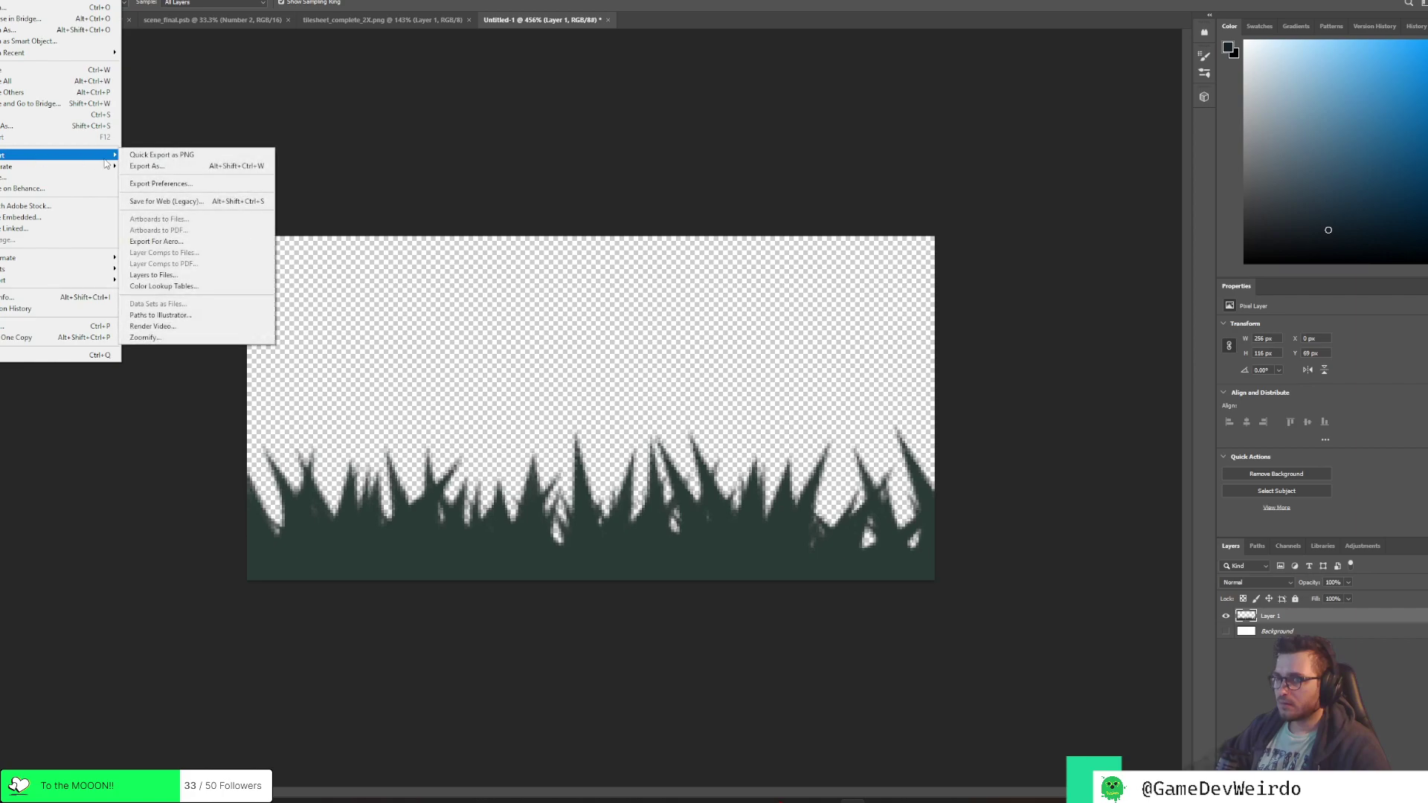
pyautogui.click(158, 154)
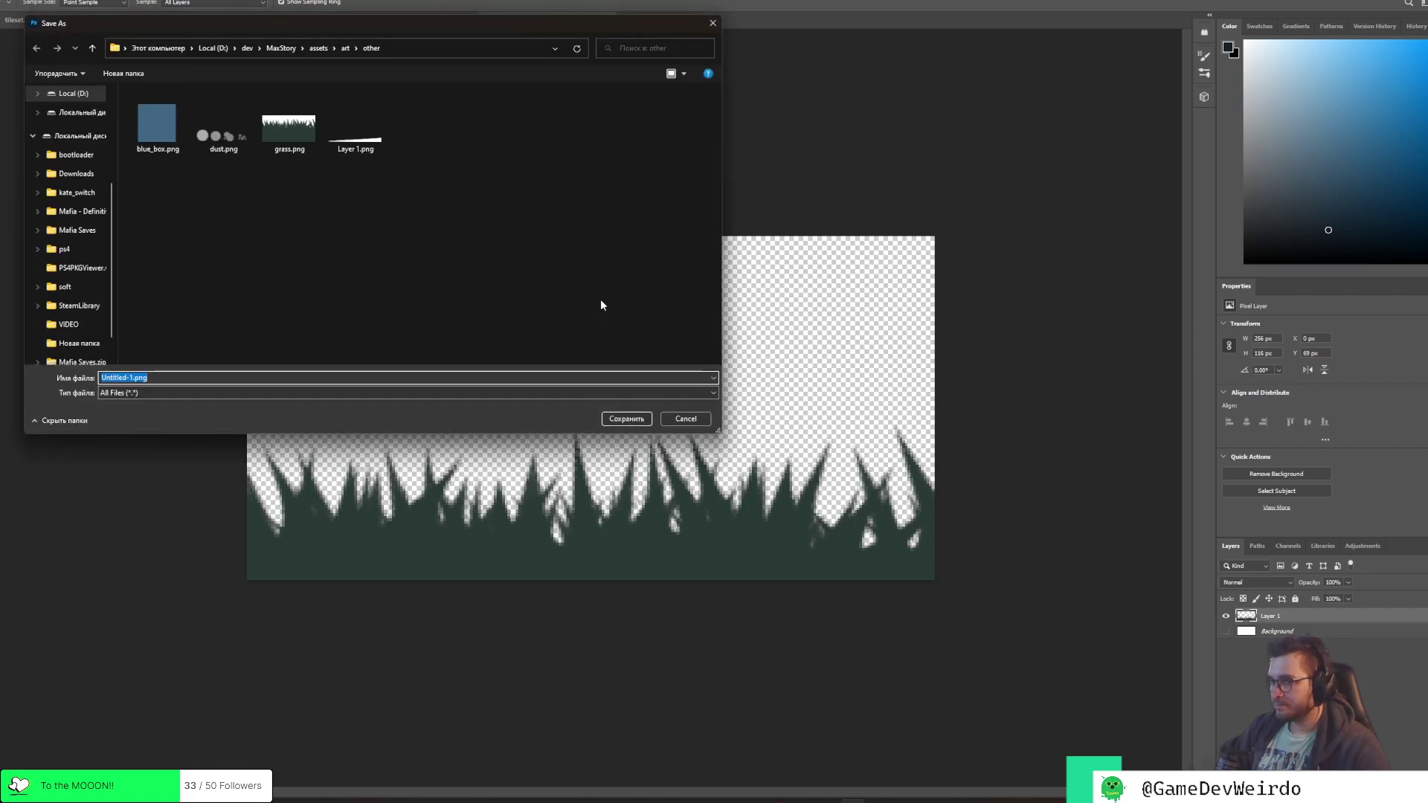
pyautogui.click(289, 130)
pyautogui.click(626, 418)
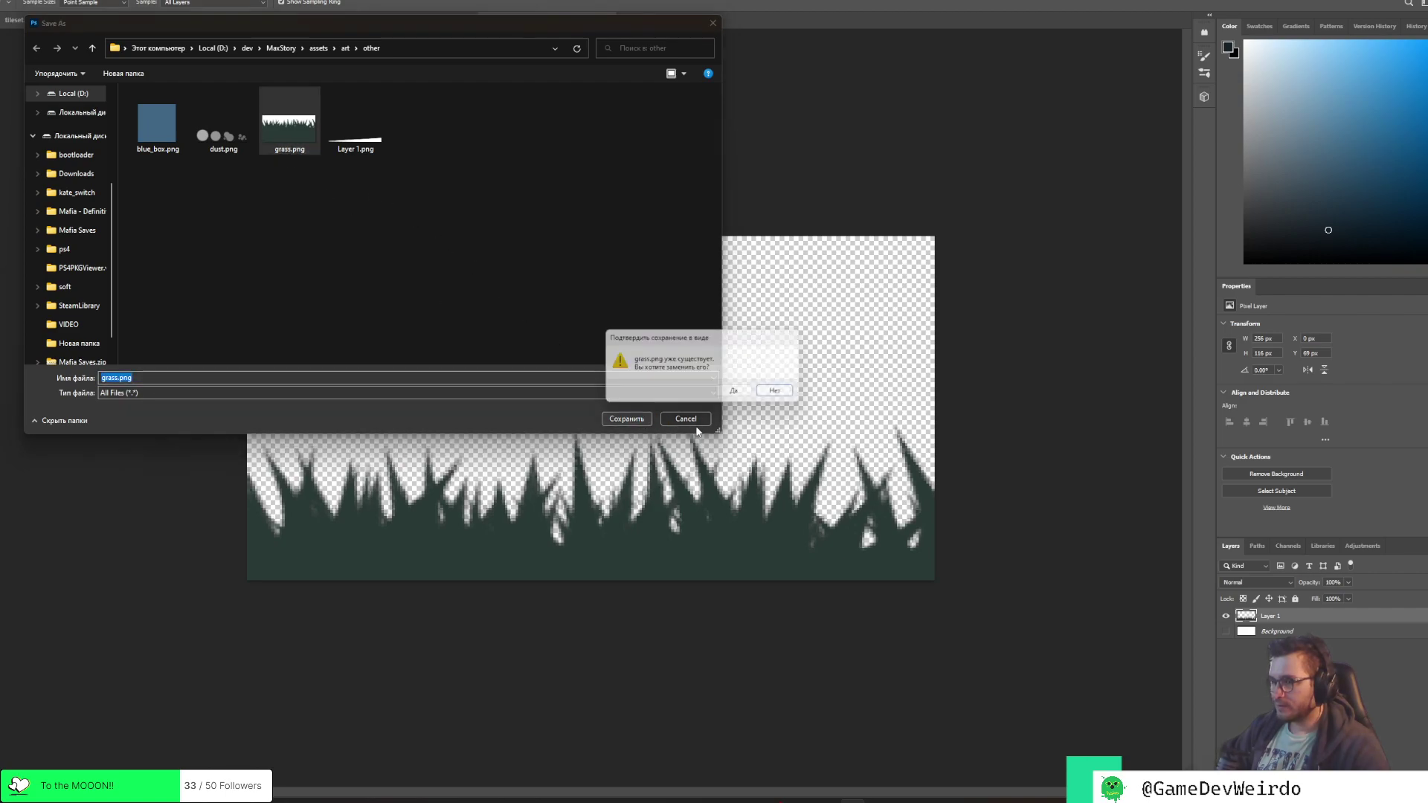
pyautogui.click(735, 392)
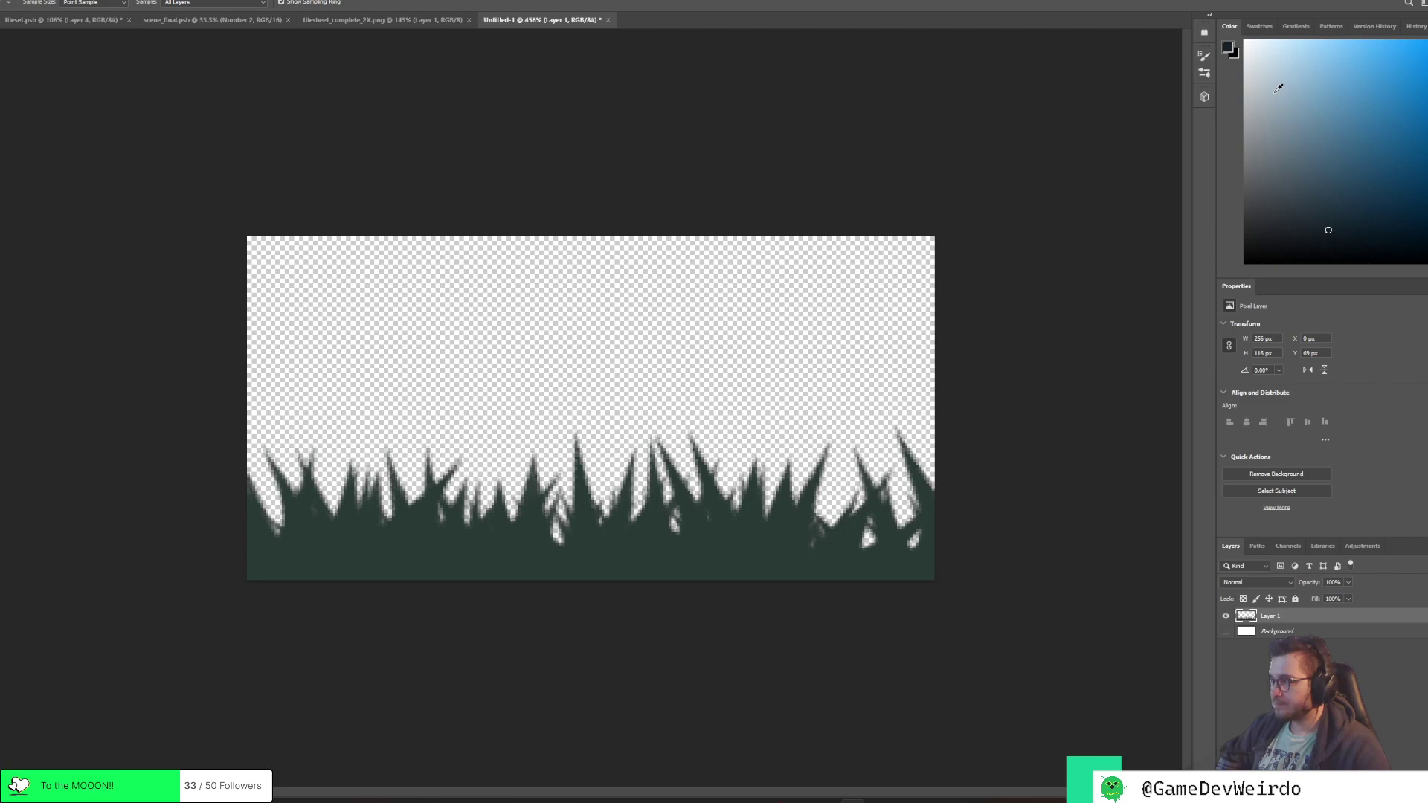
# Back in Godot, put the re-exported grass.png into a one-slot edge Textures array
pyautogui.hotkey('alt', 'Tab')
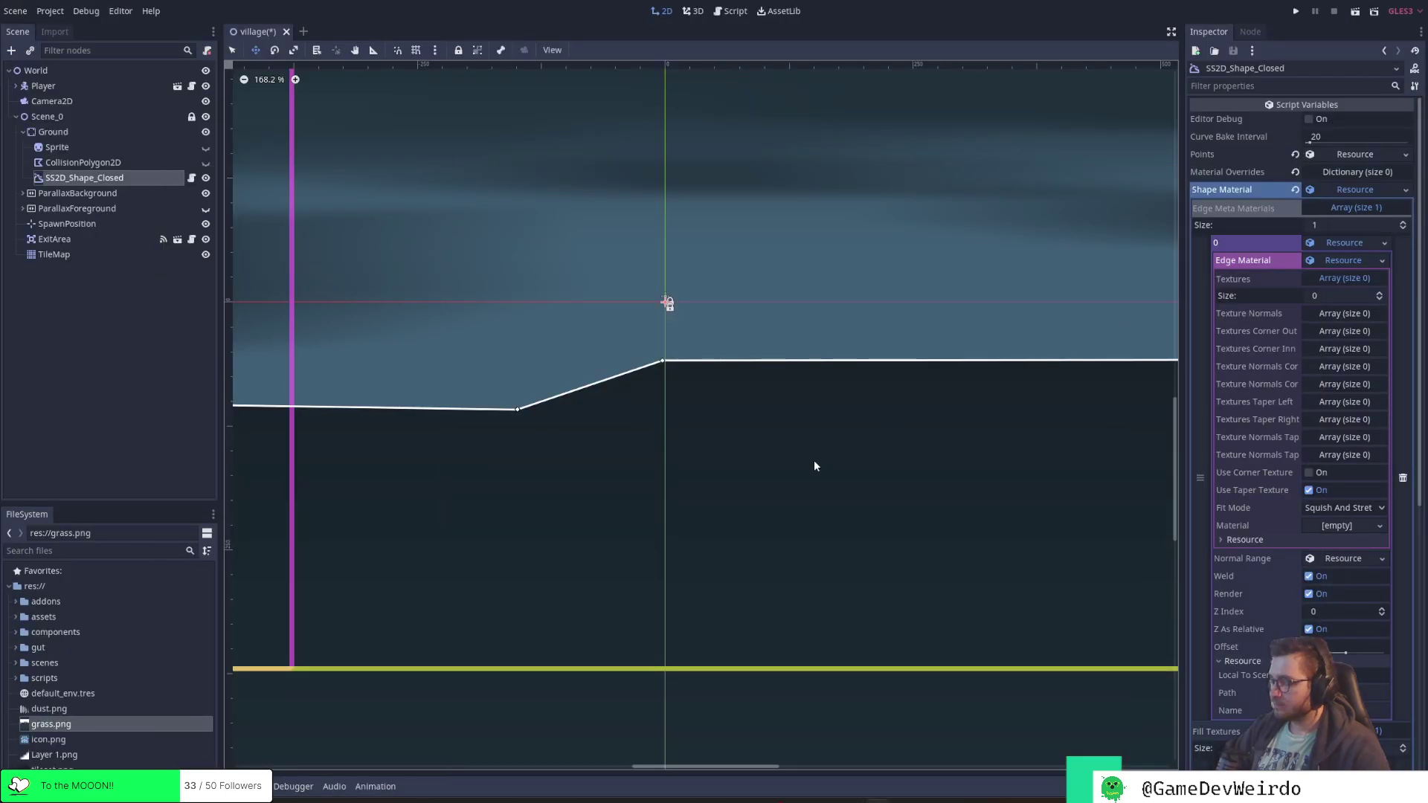
pyautogui.moveTo(506, 773)
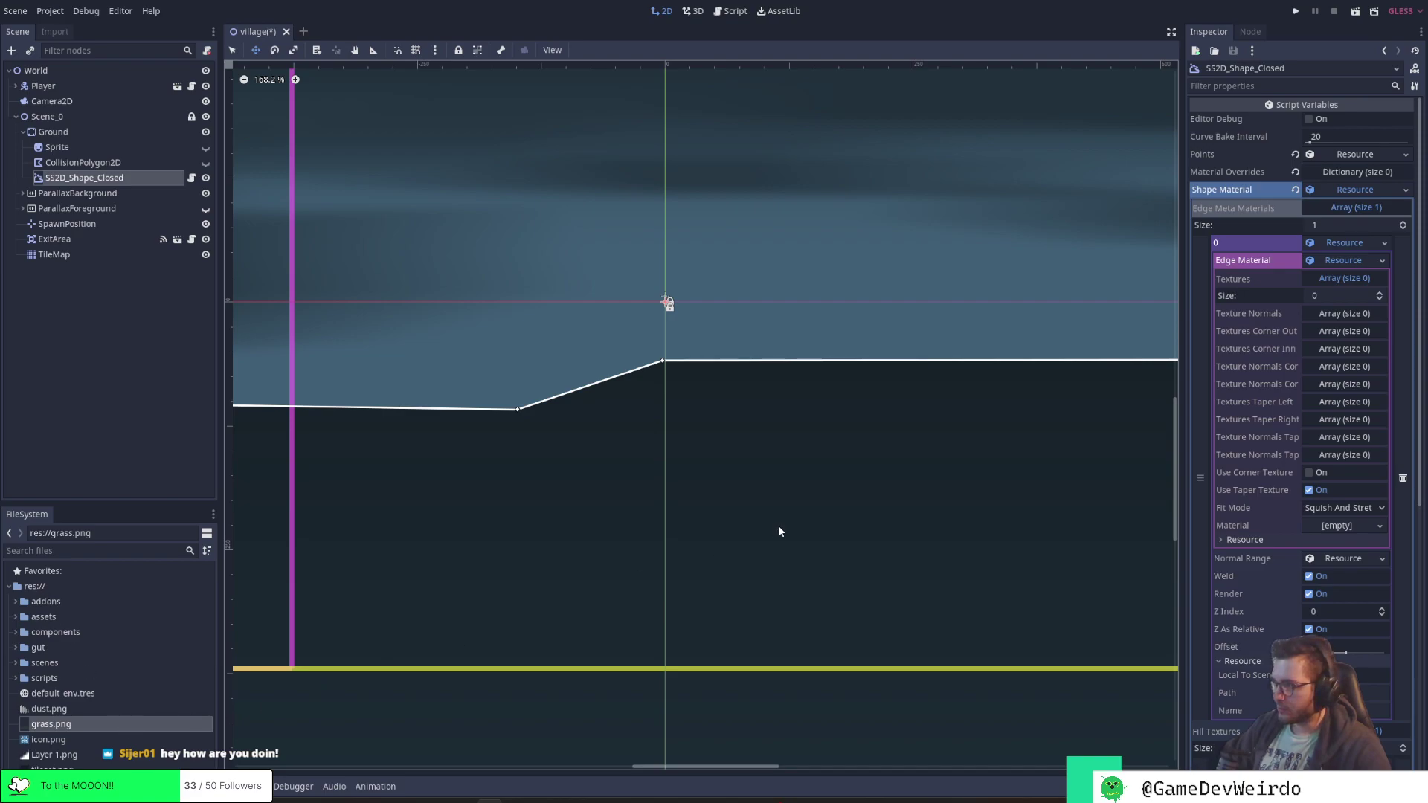
pyautogui.click(1379, 294)
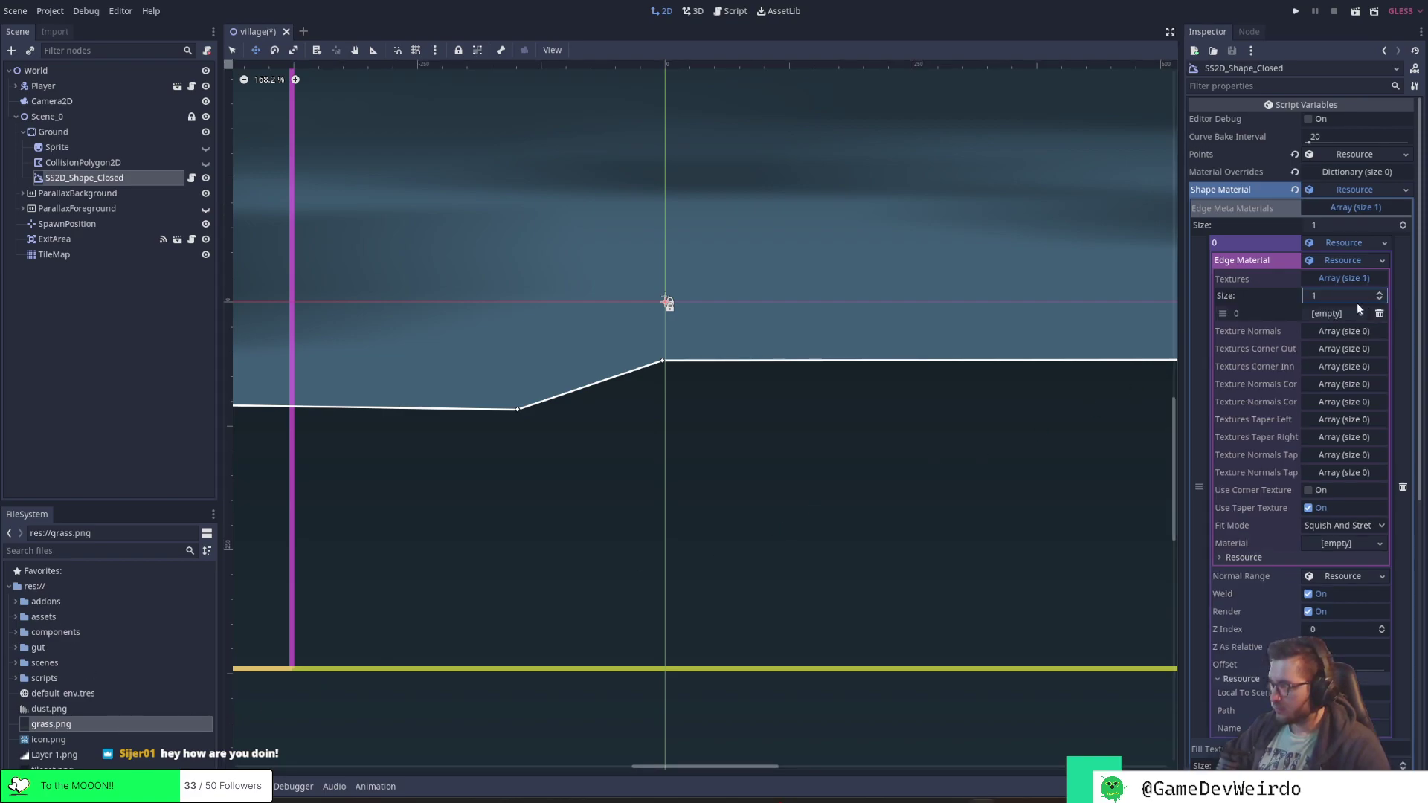
pyautogui.moveTo(46, 729); pyautogui.dragTo(1337, 320)
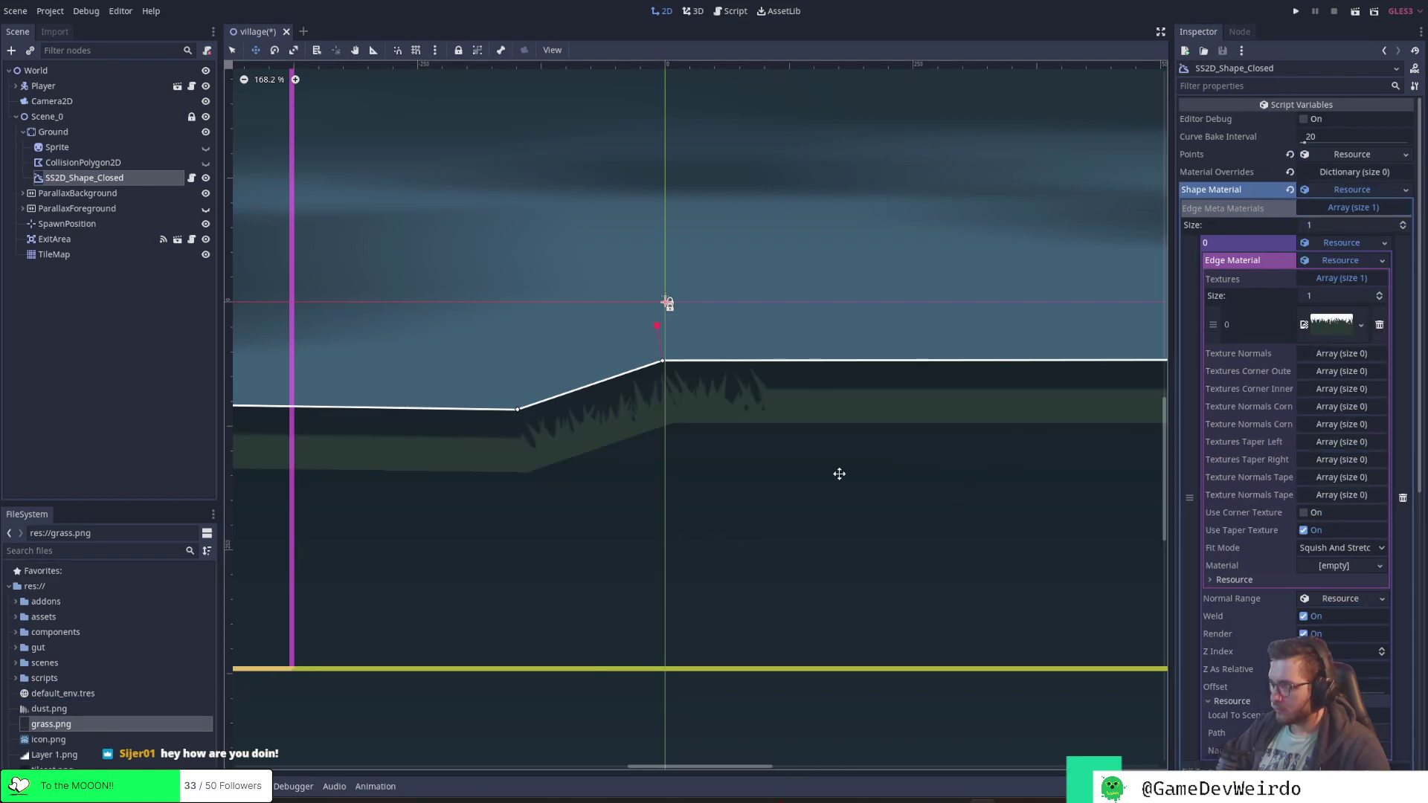
pyautogui.scroll(-1, 839, 474)
pyautogui.scroll(2, 839, 474)
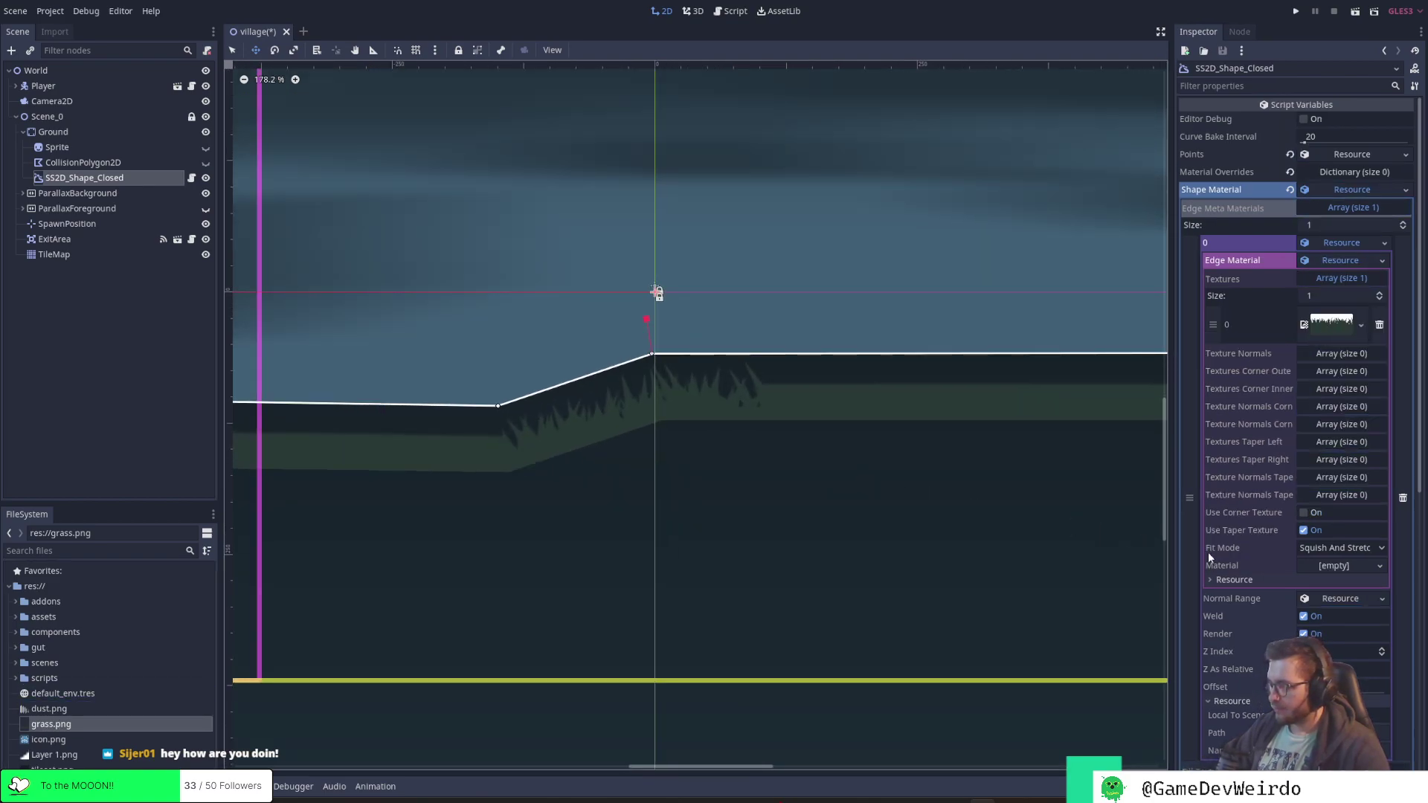
pyautogui.click(1266, 580)
pyautogui.click(1266, 580)
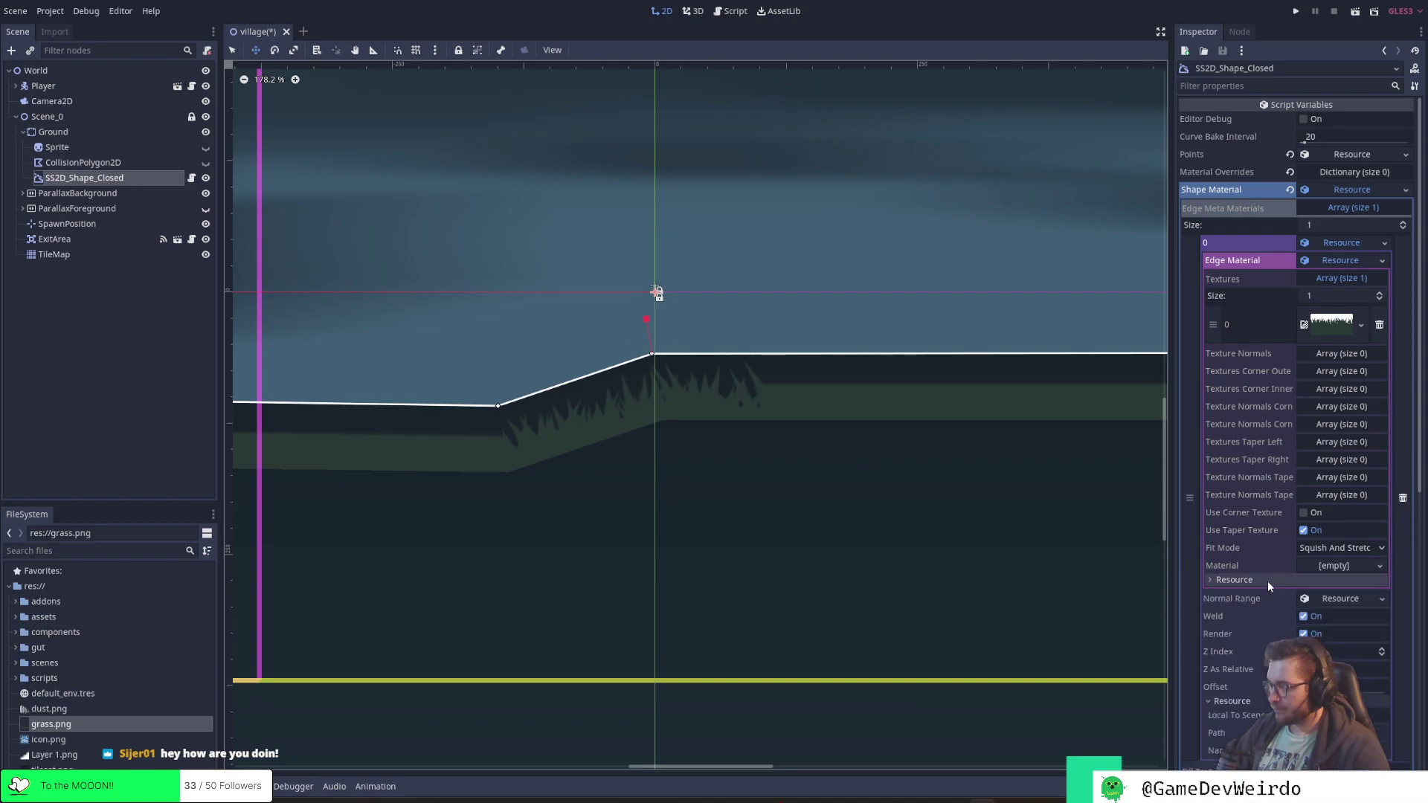
pyautogui.click(1342, 261)
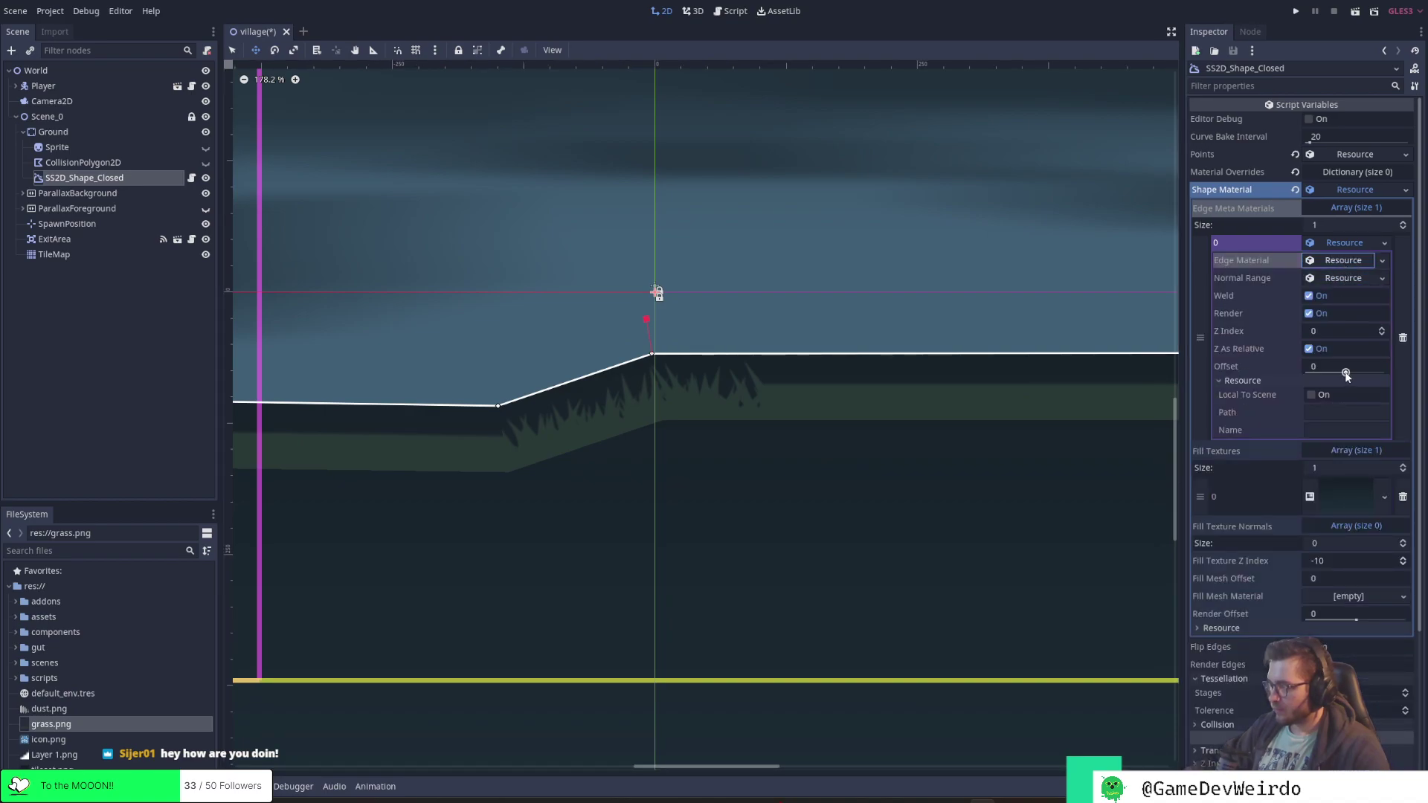
# Drag the edge offset up to raise the grass above the shape's top edge
pyautogui.moveTo(1346, 374); pyautogui.dragTo(1371, 370)
pyautogui.scroll(-6, 963, 328)
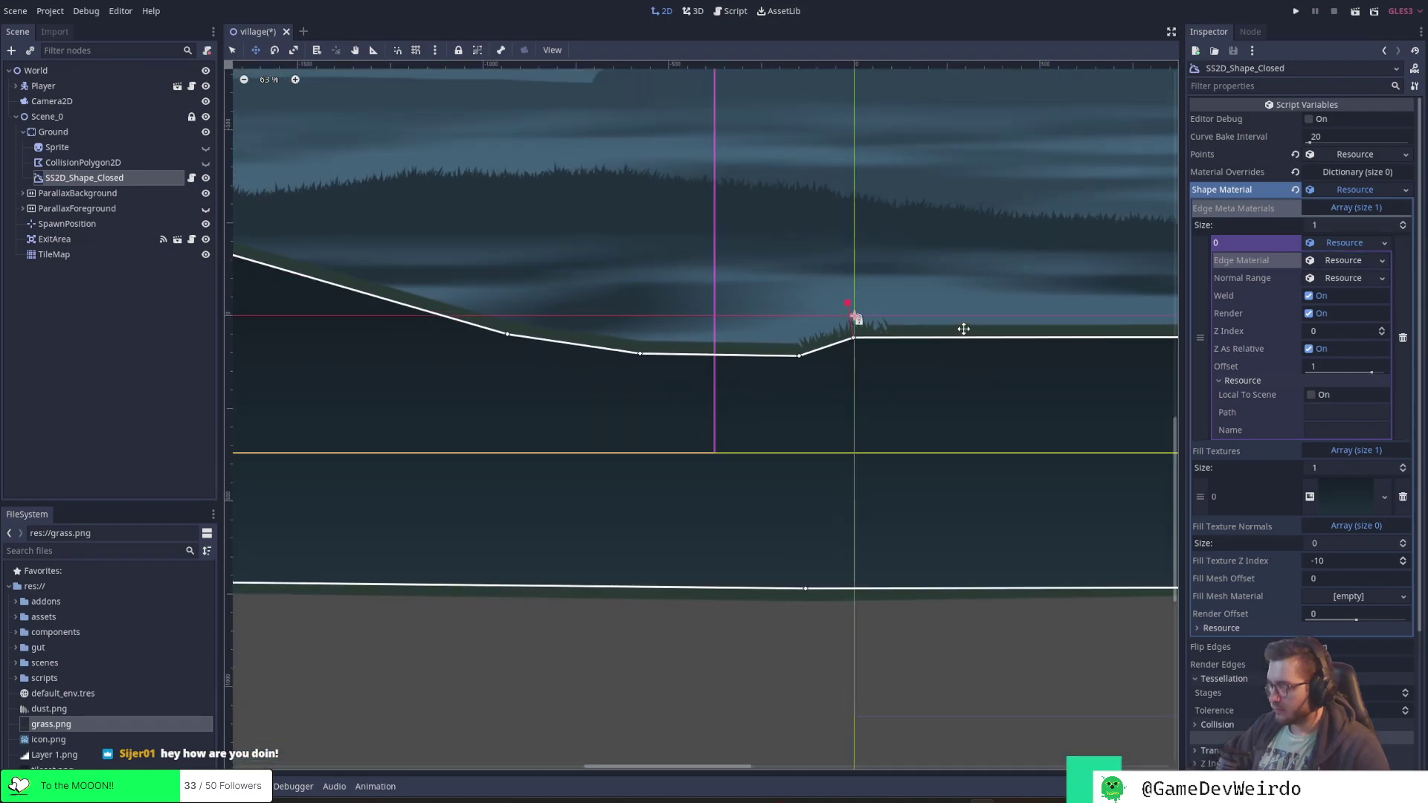
pyautogui.scroll(-4, 963, 329)
pyautogui.scroll(2, 988, 331)
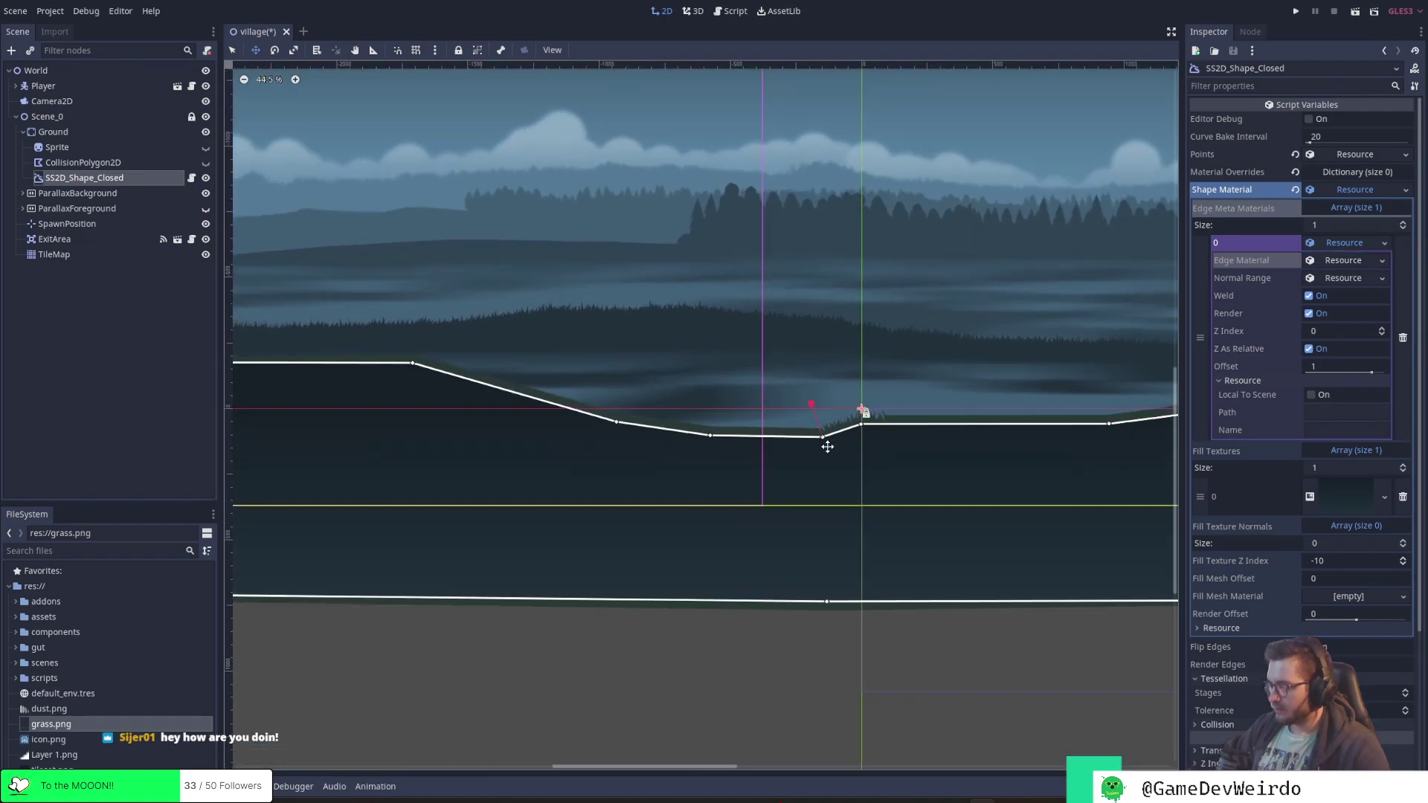
pyautogui.scroll(6, 828, 447)
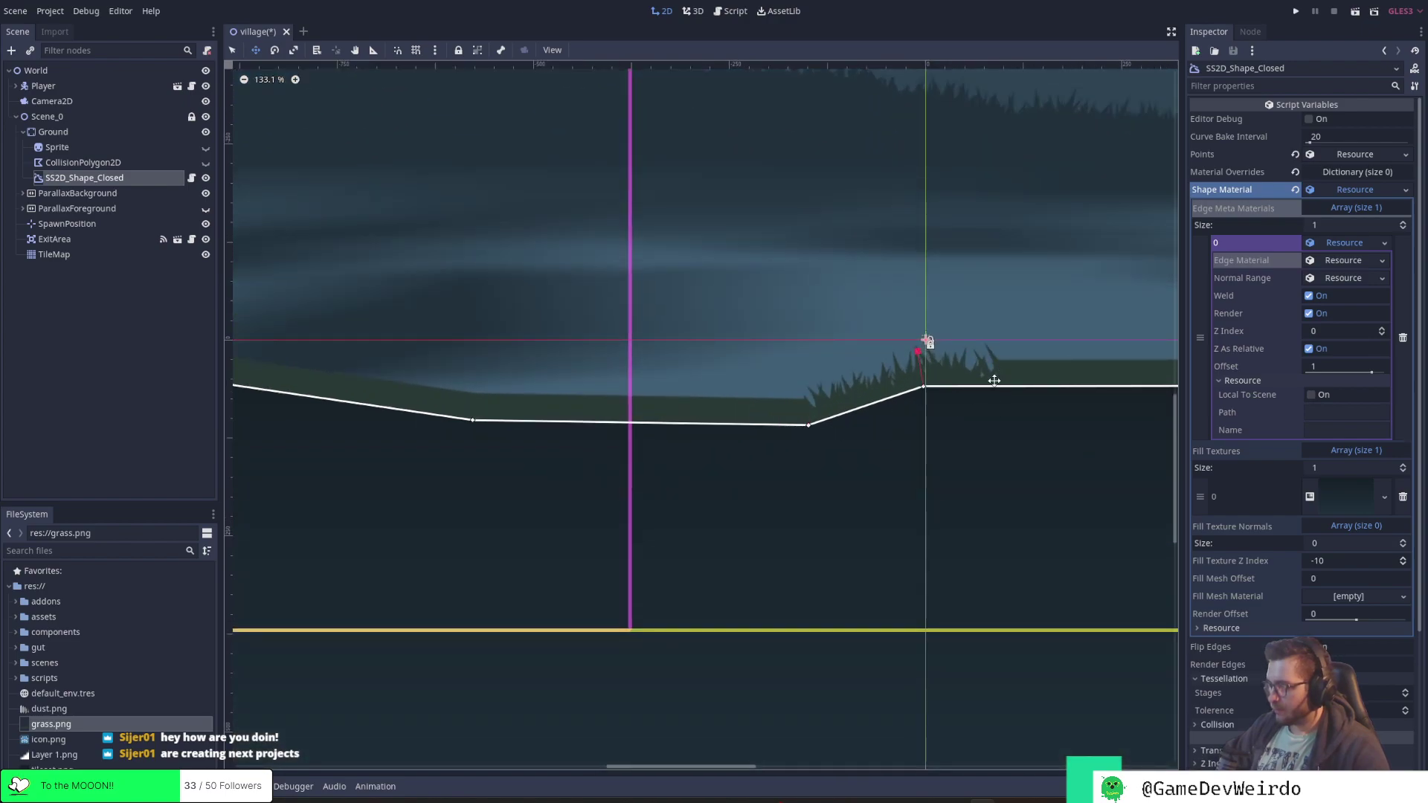
pyautogui.scroll(4, 907, 398)
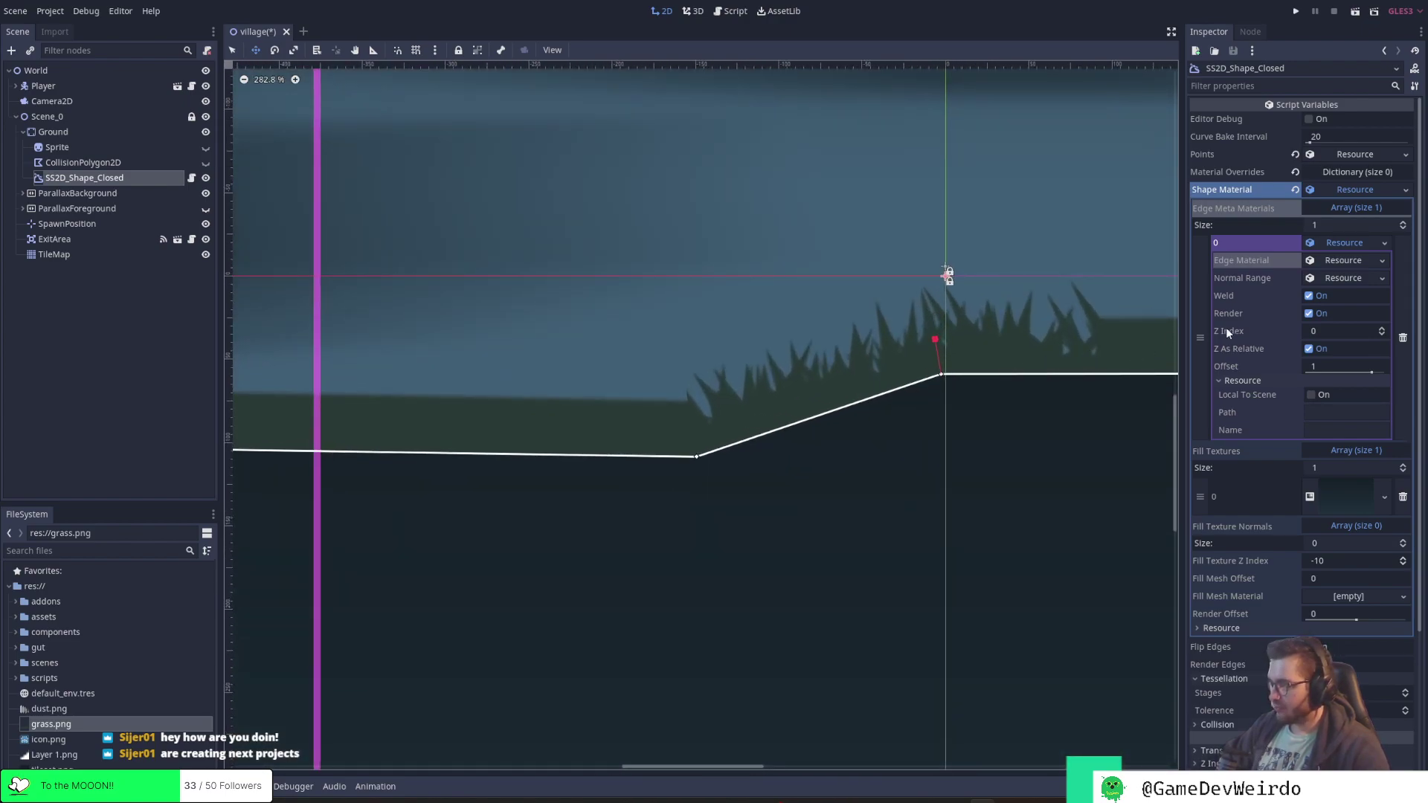
pyautogui.click(1358, 244)
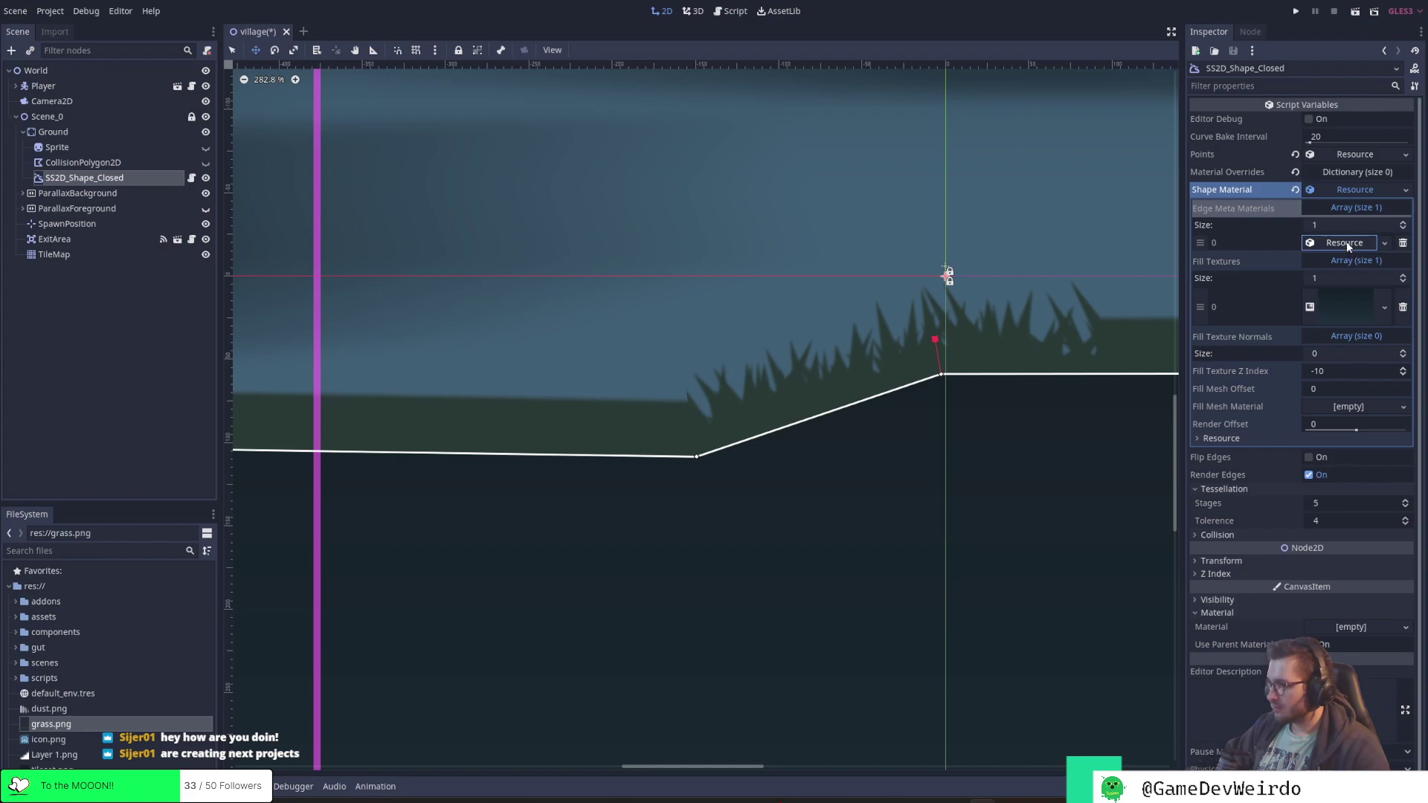
pyautogui.click(1346, 242)
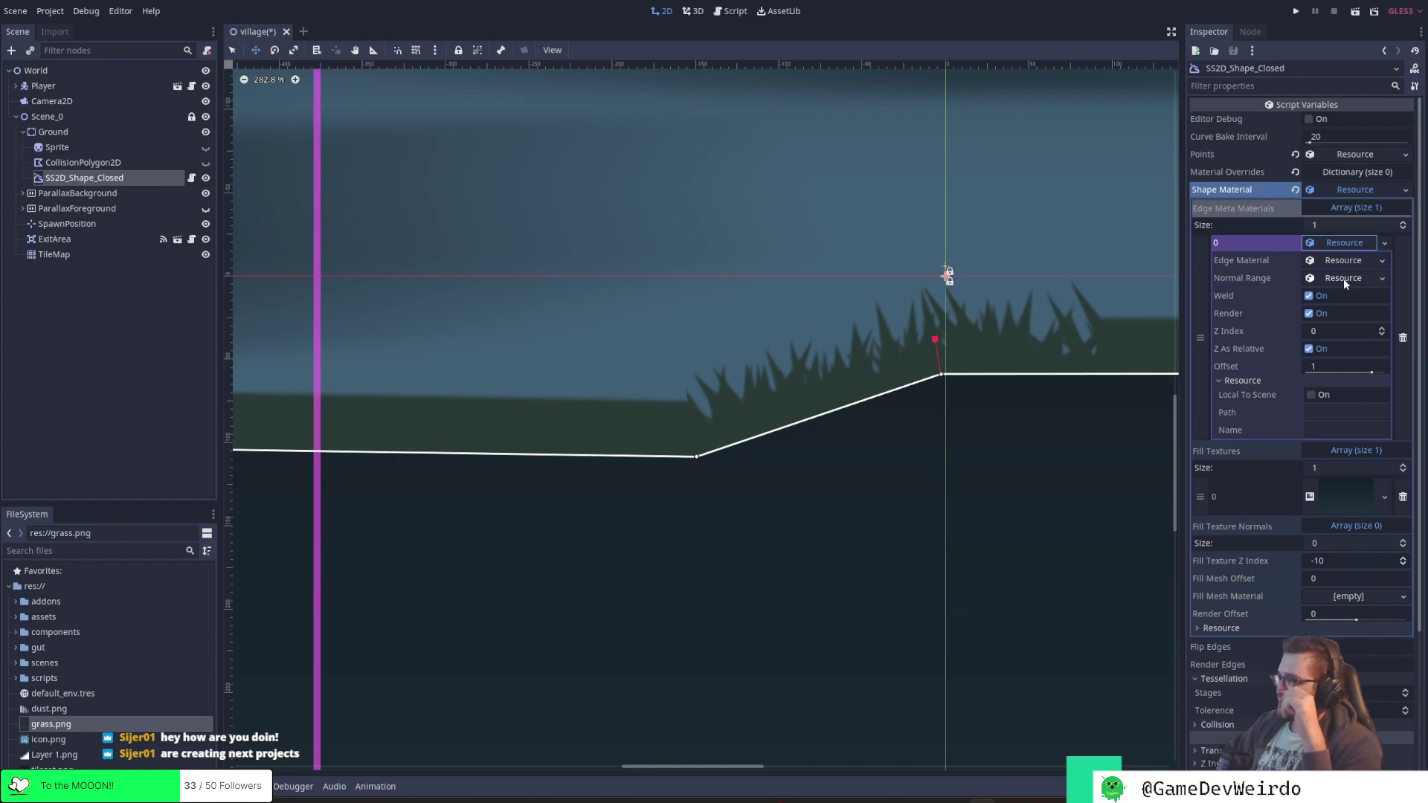
# Compare Weld and Render toggles, leave Z Index at 0, and uncheck Z As Relative
pyautogui.click(1310, 296)
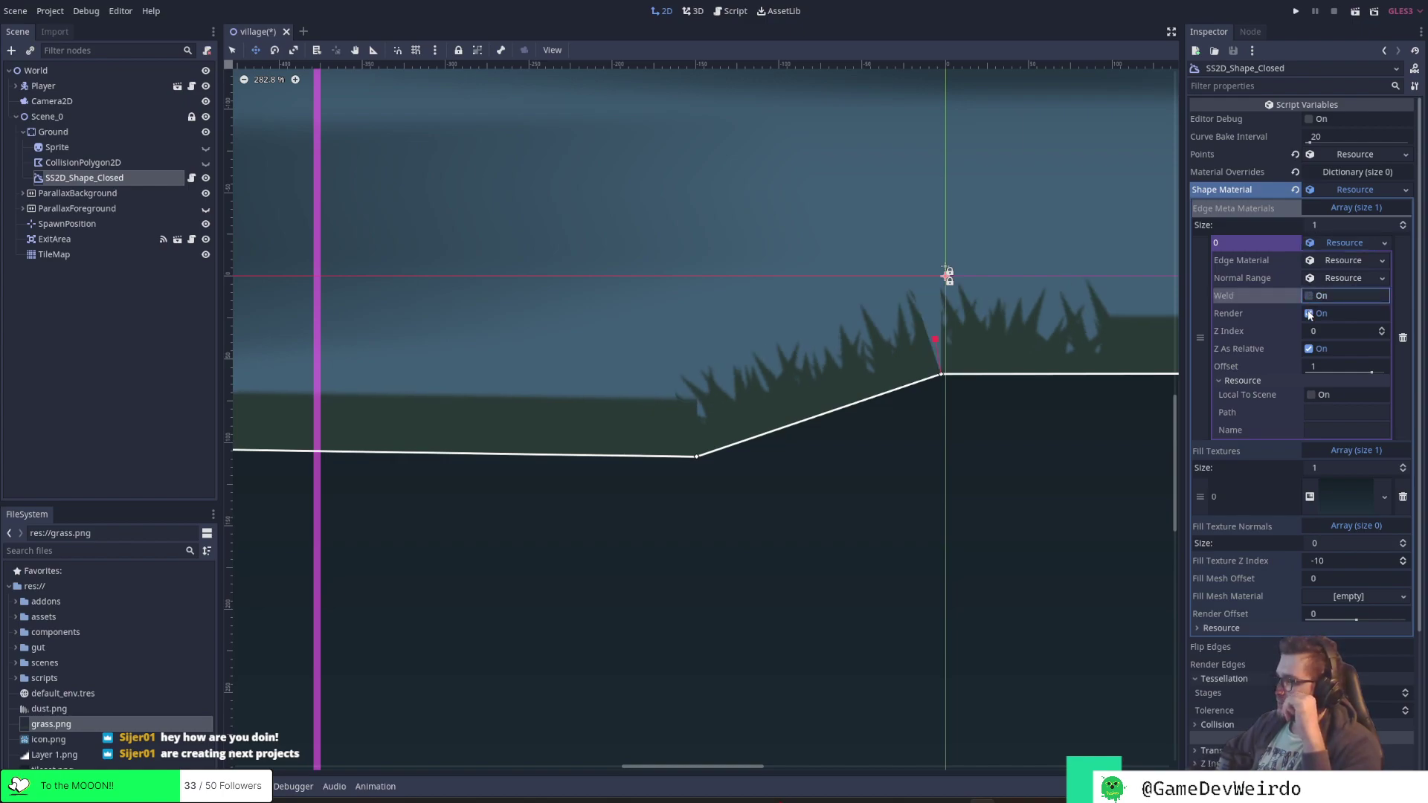
pyautogui.click(1310, 297)
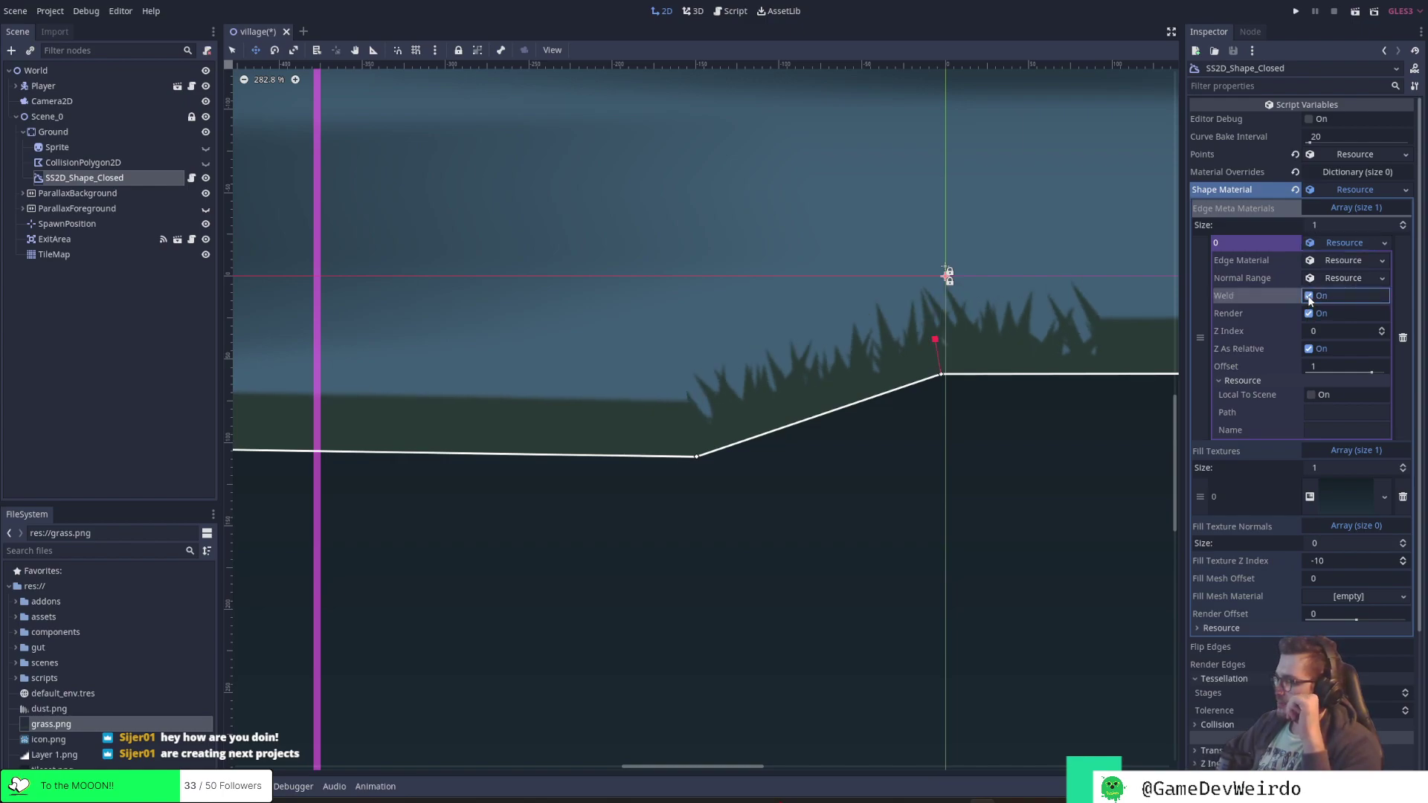
pyautogui.click(1310, 299)
pyautogui.click(1309, 313)
pyautogui.click(1309, 314)
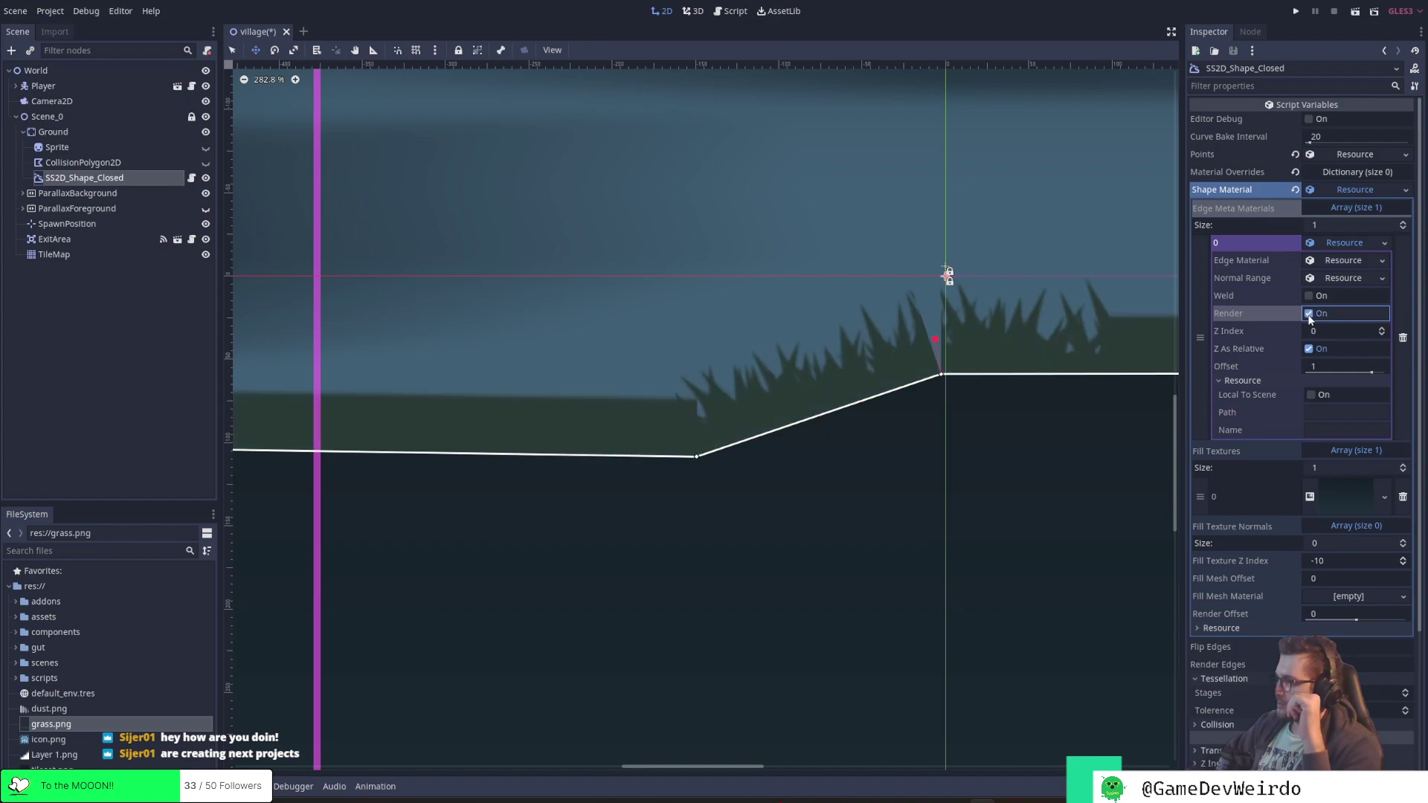
pyautogui.click(1381, 330)
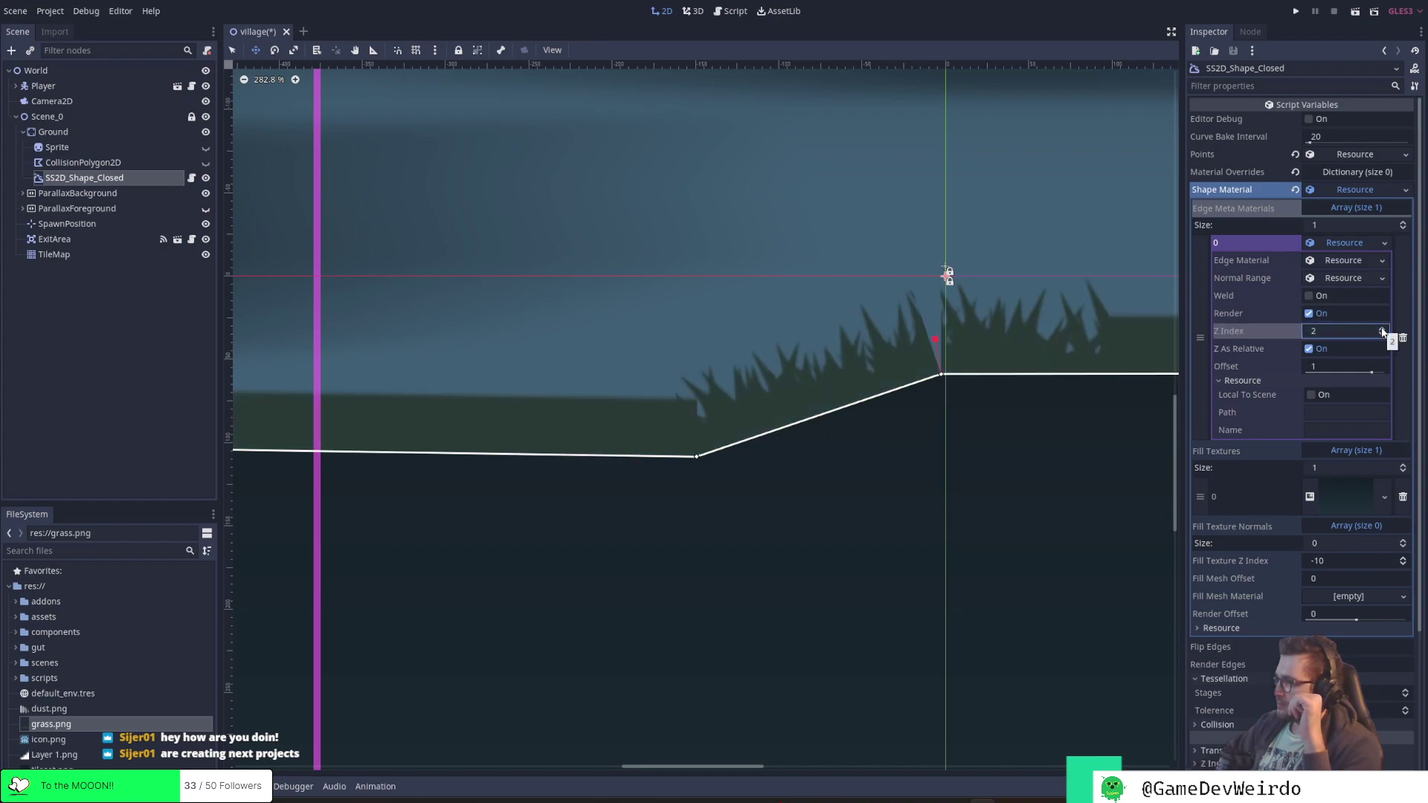
pyautogui.click(1382, 334)
pyautogui.click(1382, 334)
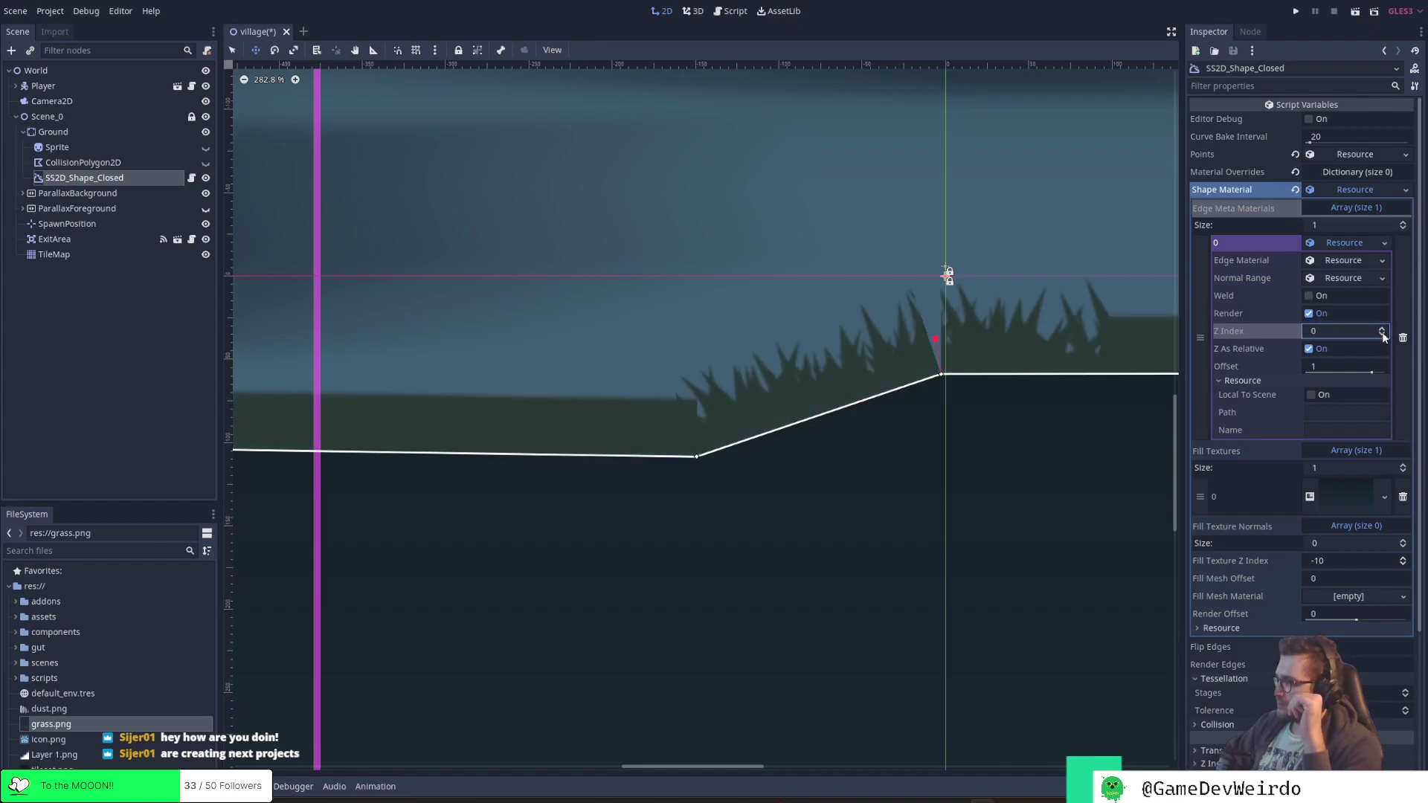
pyautogui.click(1309, 349)
# Enable Weld and set the edge offset to 1, leaving Local To Scene off
pyautogui.moveTo(1343, 370)
pyautogui.mouseDown()
pyautogui.moveTo(1385, 375)
pyautogui.moveTo(1367, 372)
pyautogui.mouseUp()
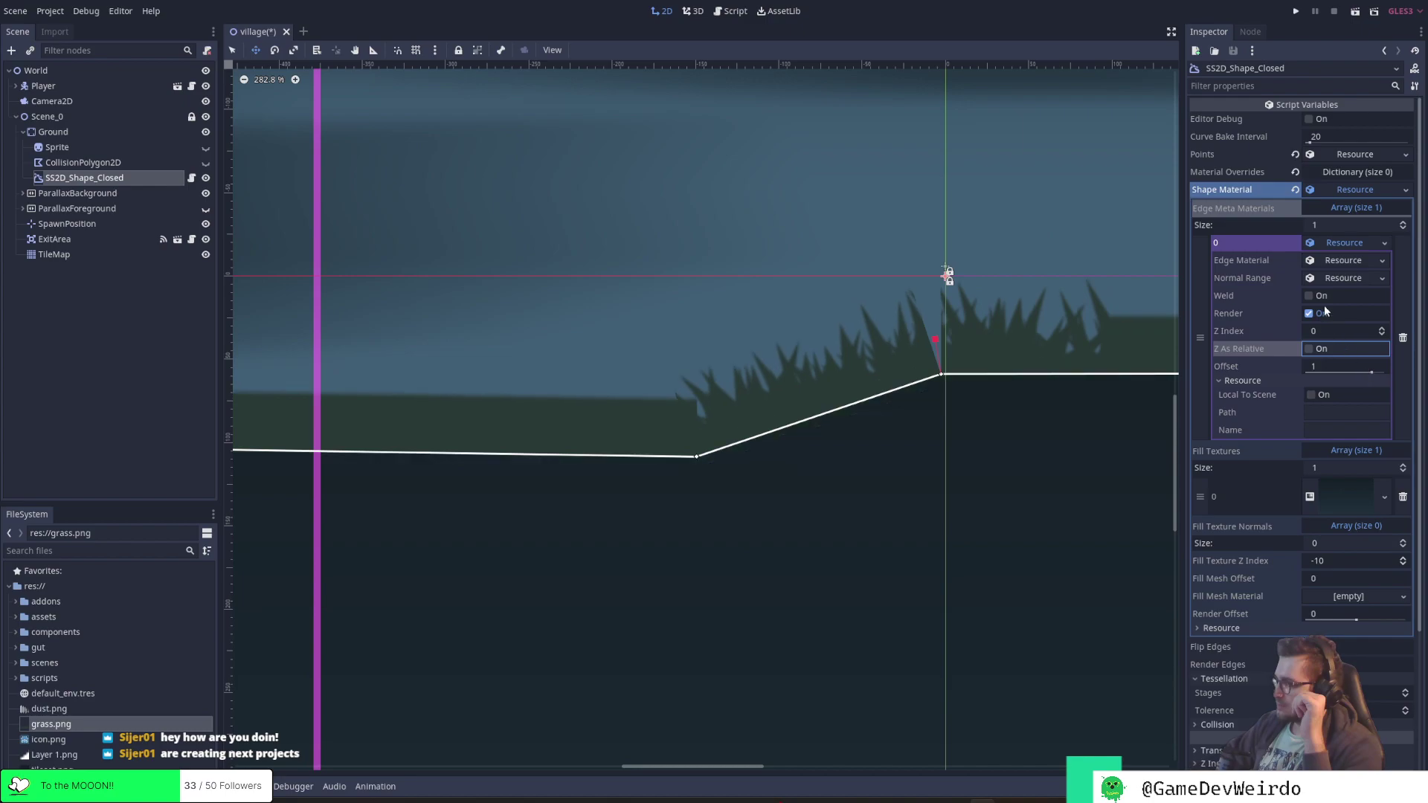
pyautogui.click(1310, 296)
pyautogui.click(1365, 372)
pyautogui.write('1.5')
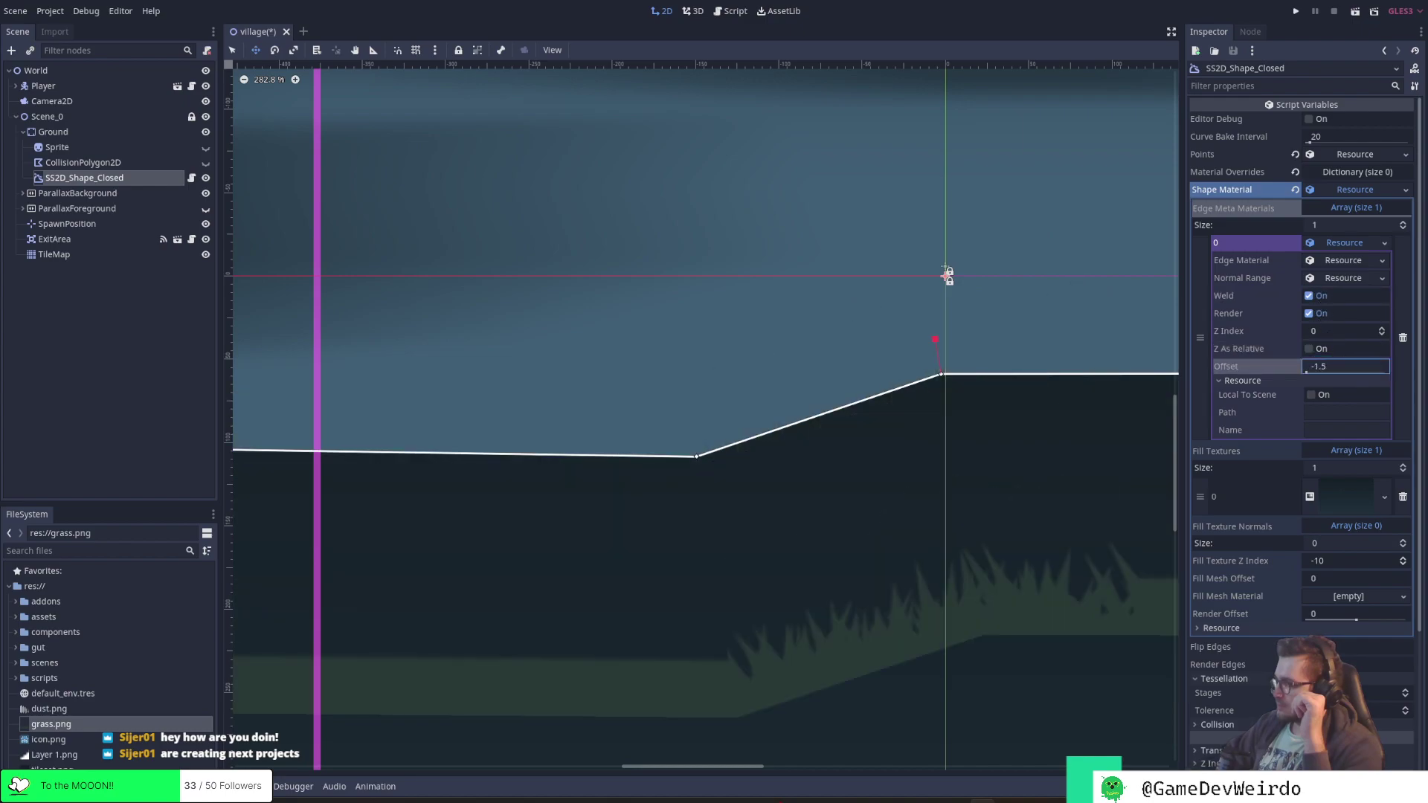
pyautogui.press('BackSpace')
pyautogui.press('BackSpace')
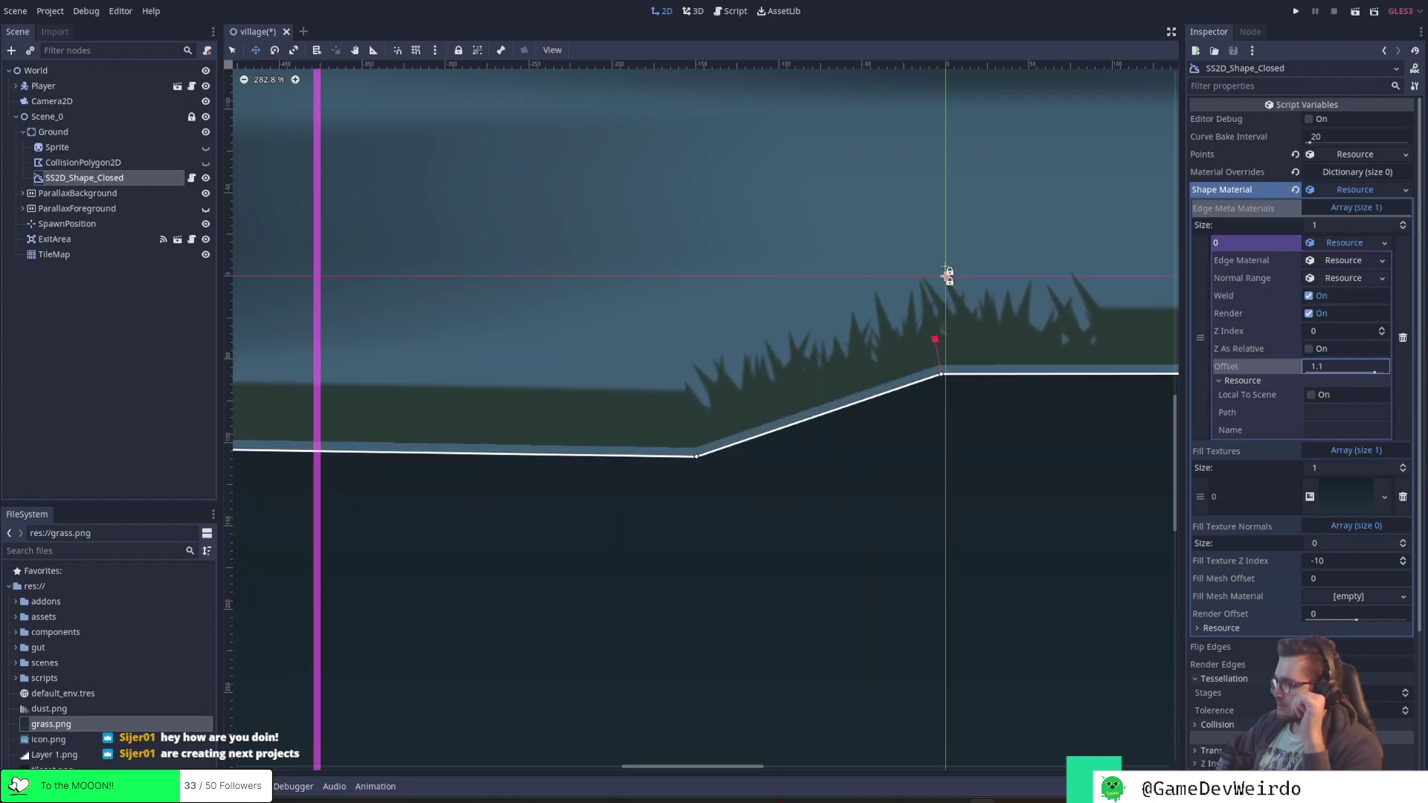
pyautogui.click(1321, 397)
pyautogui.click(1313, 395)
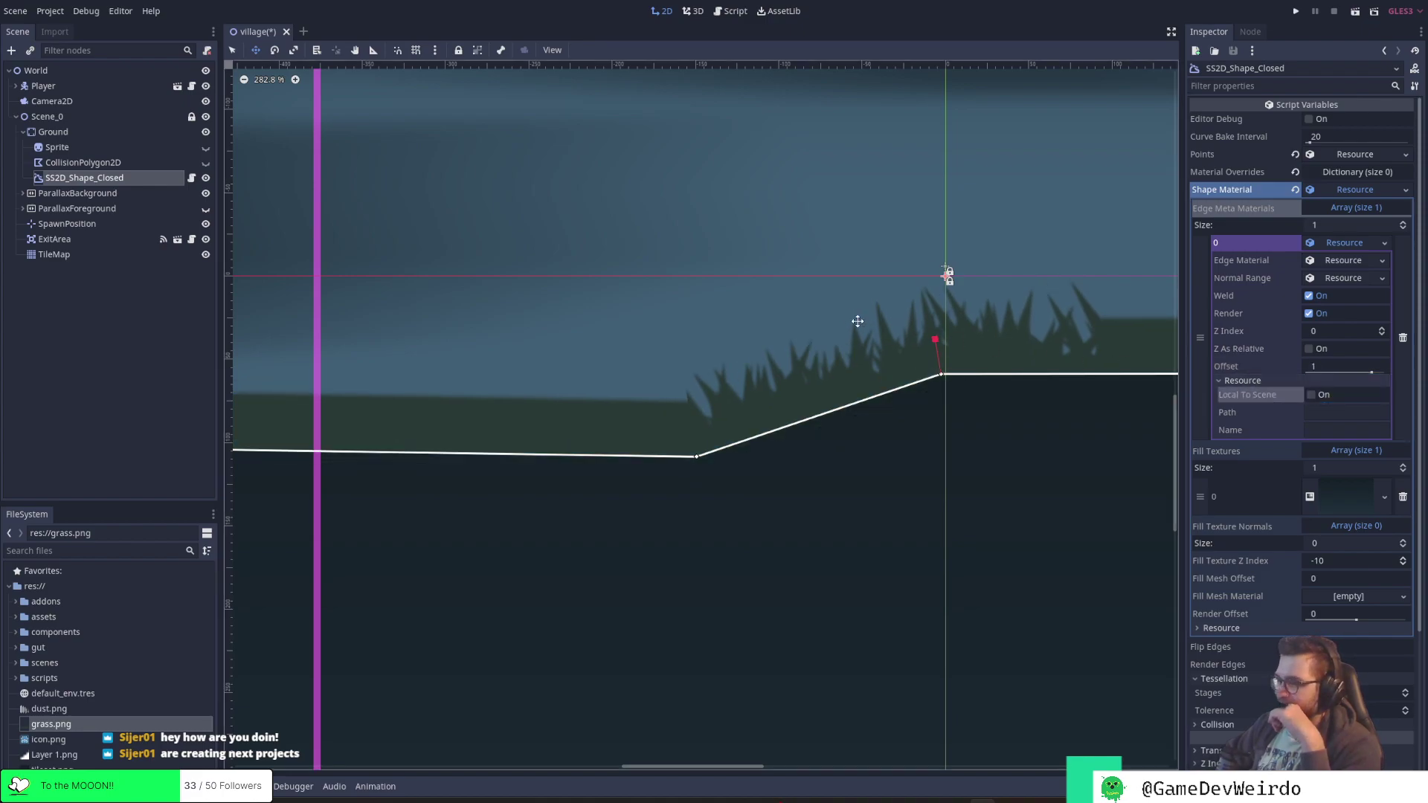
pyautogui.scroll(-4, 852, 320)
pyautogui.scroll(-3, 848, 320)
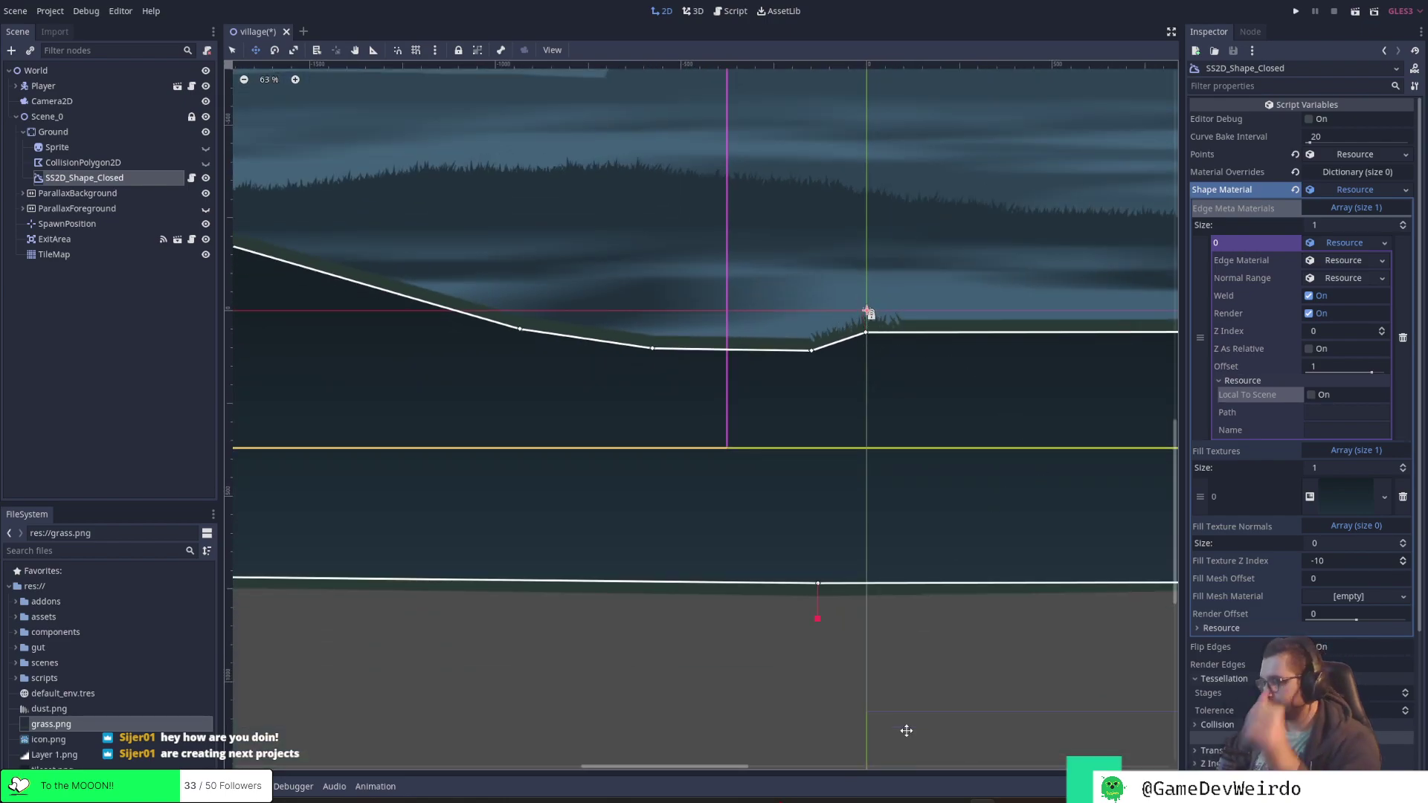
# Scroll through the Corners section of the SmartShape2D Quickstart in the browser
pyautogui.moveTo(878, 795)
pyautogui.click(930, 759)
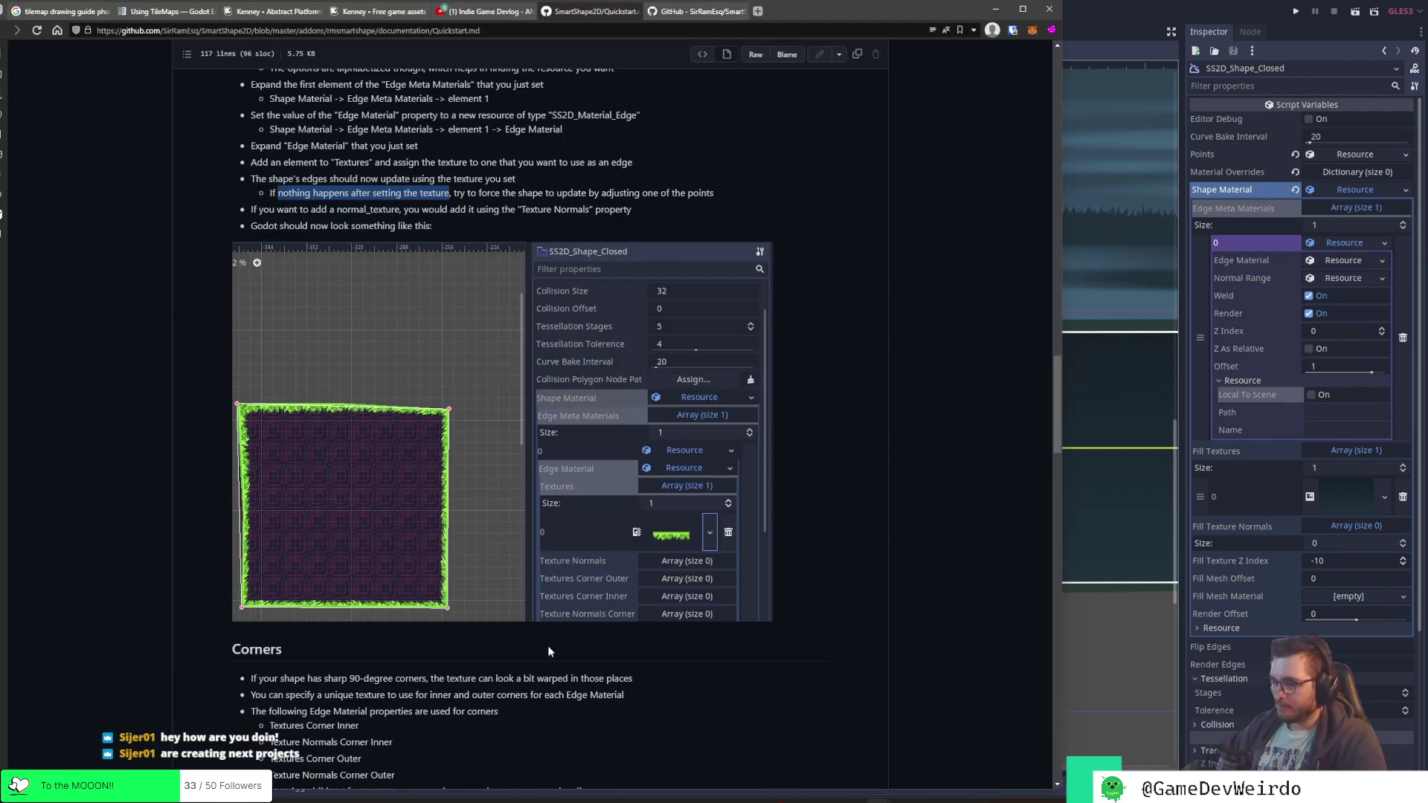
pyautogui.scroll(-5, 549, 641)
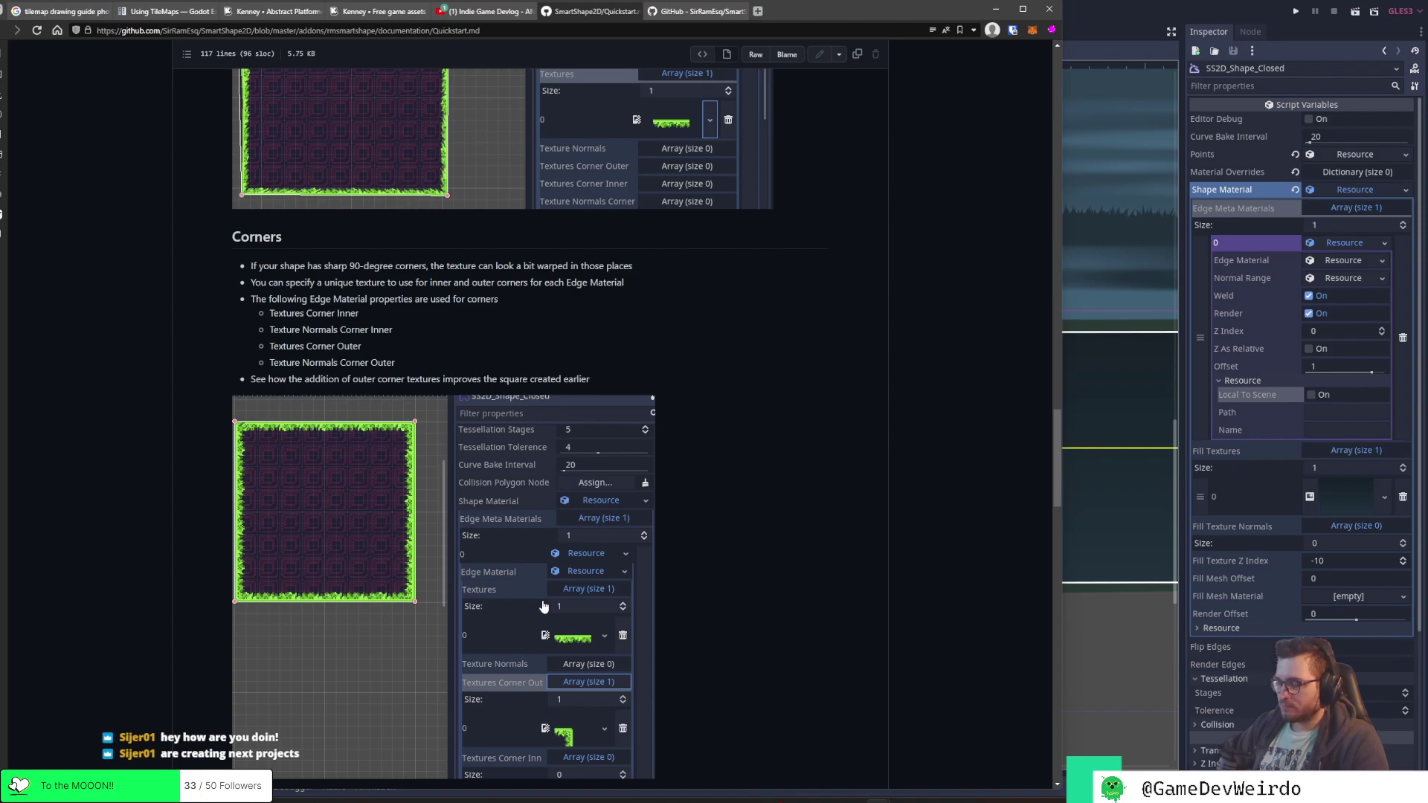
pyautogui.scroll(-5, 544, 606)
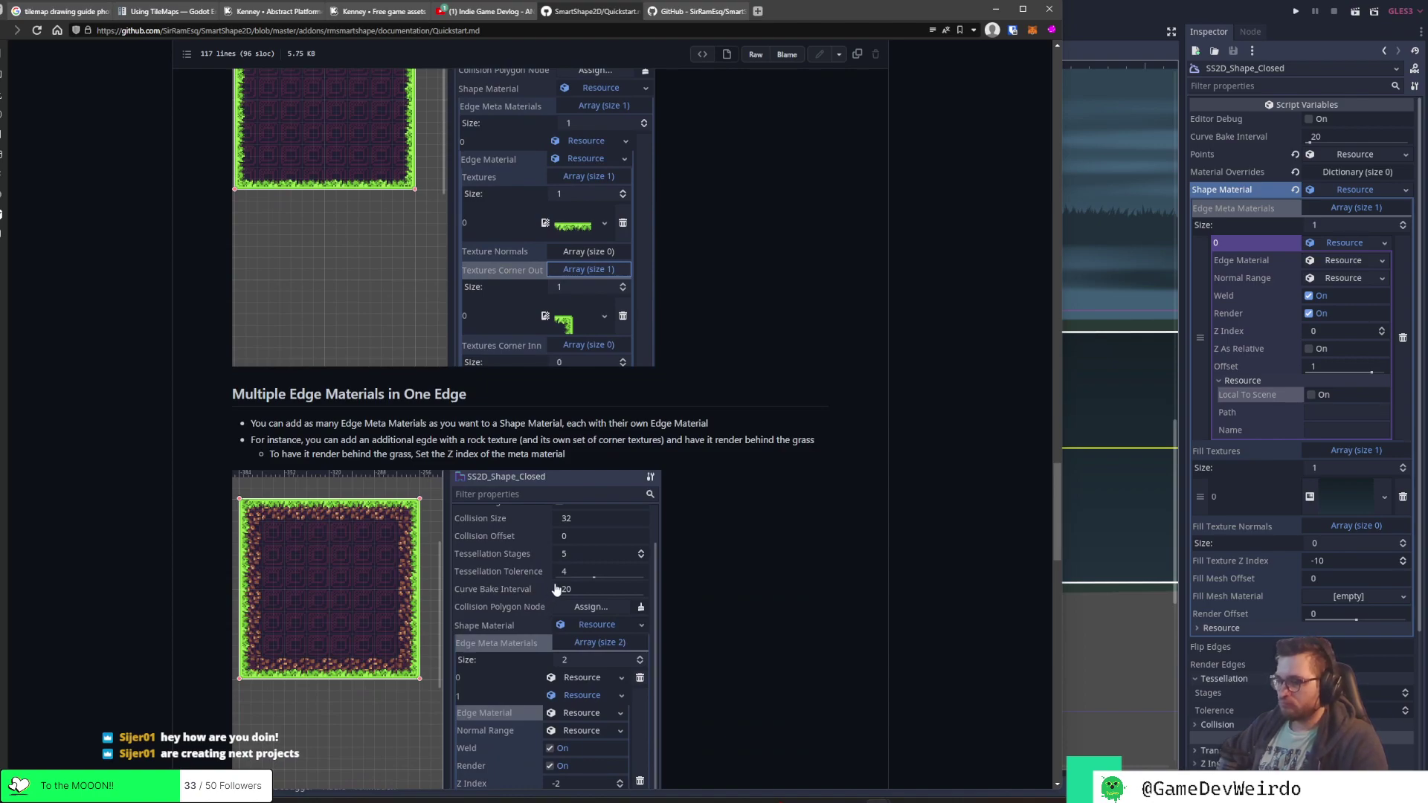
pyautogui.scroll(10, 556, 589)
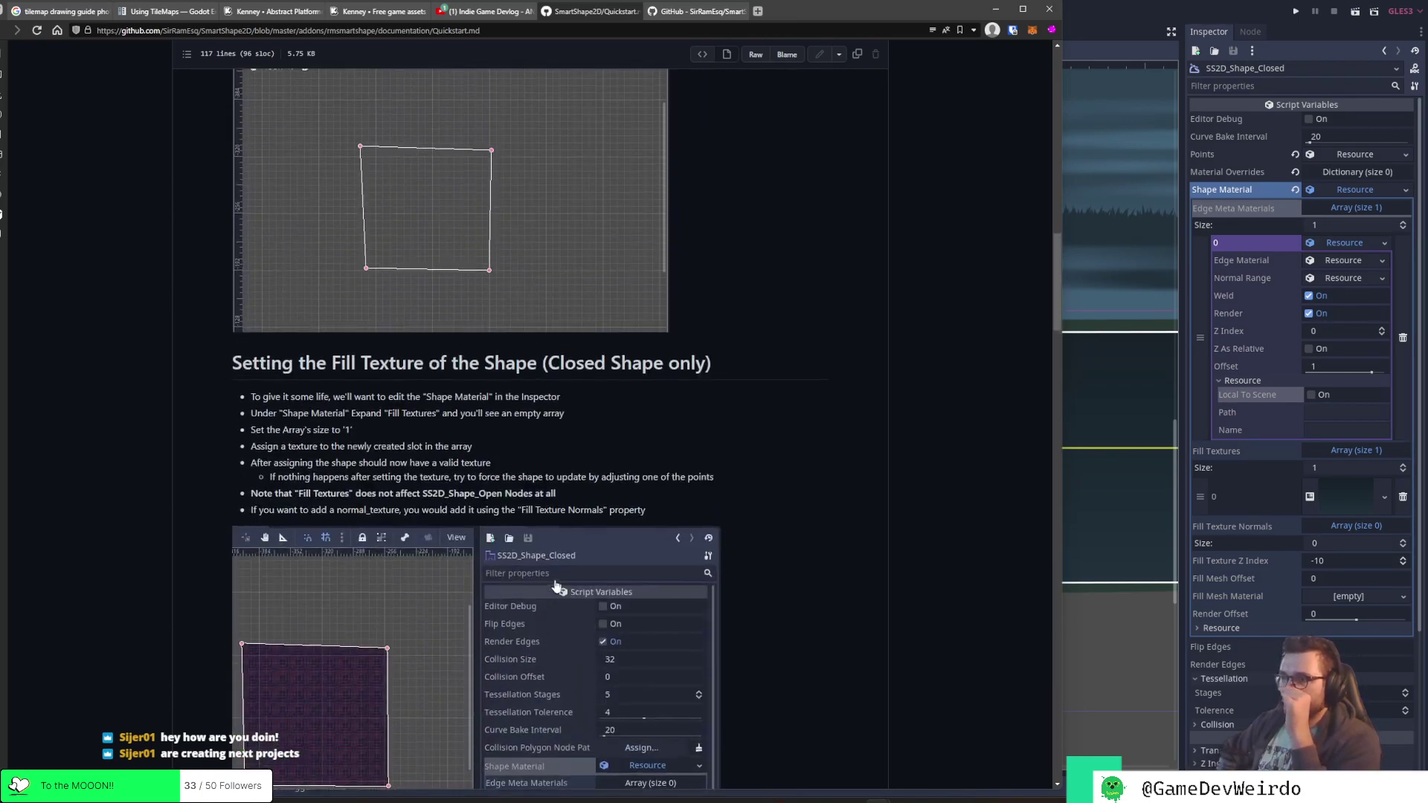
pyautogui.scroll(10, 556, 589)
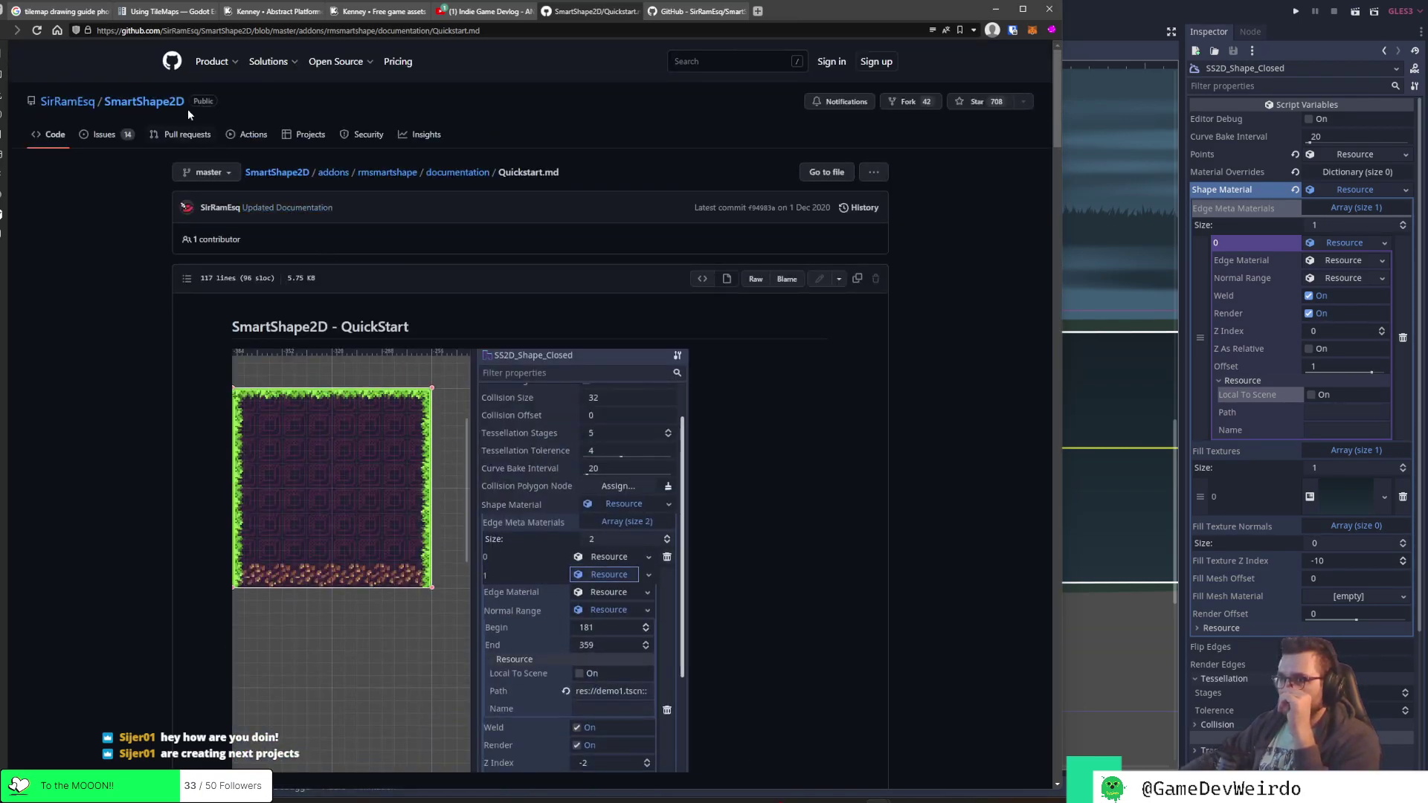
# Open the SmartShape2D repository in a new tab, then glance back at Godot
pyautogui.hotkey('ctrl', 't')
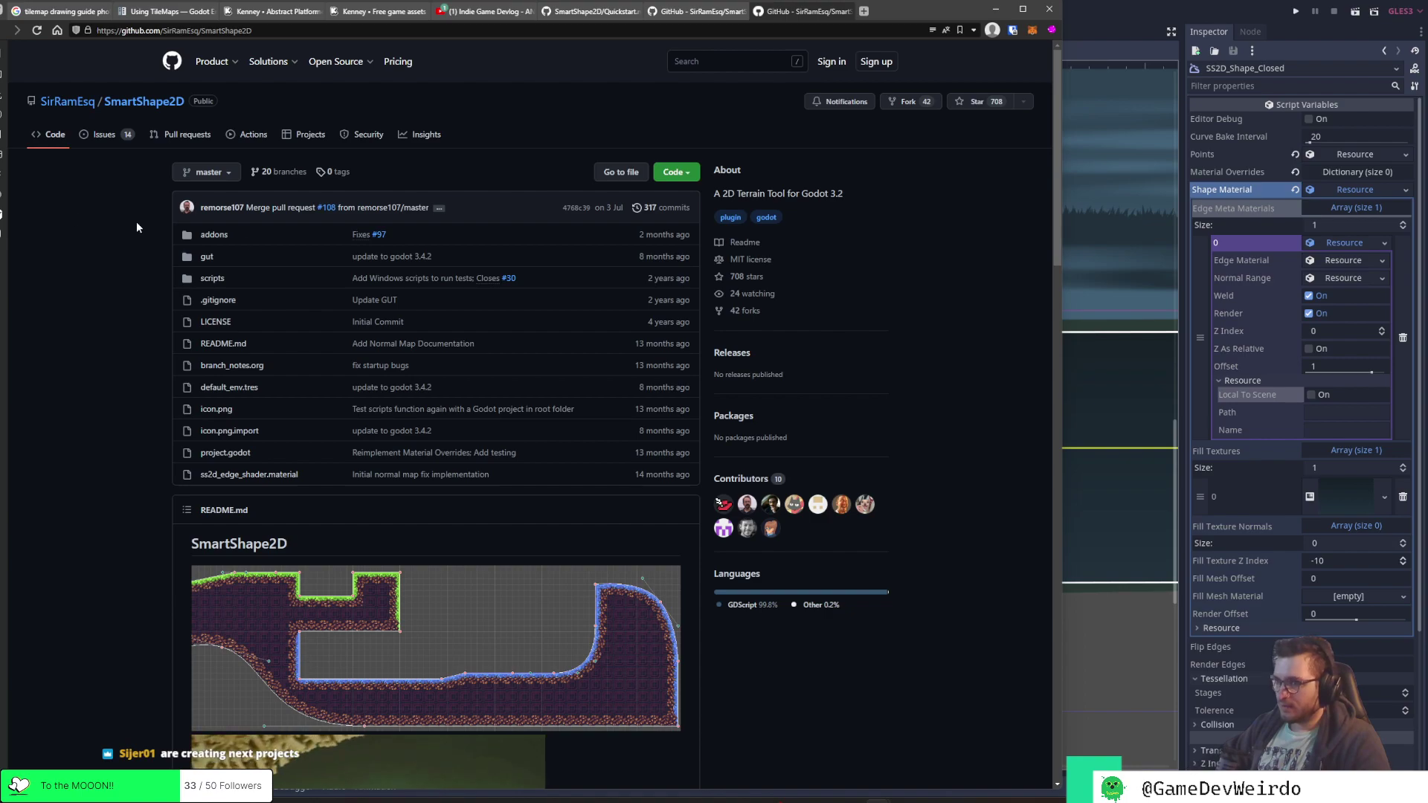
pyautogui.scroll(-5, 265, 254)
pyautogui.scroll(2, 271, 264)
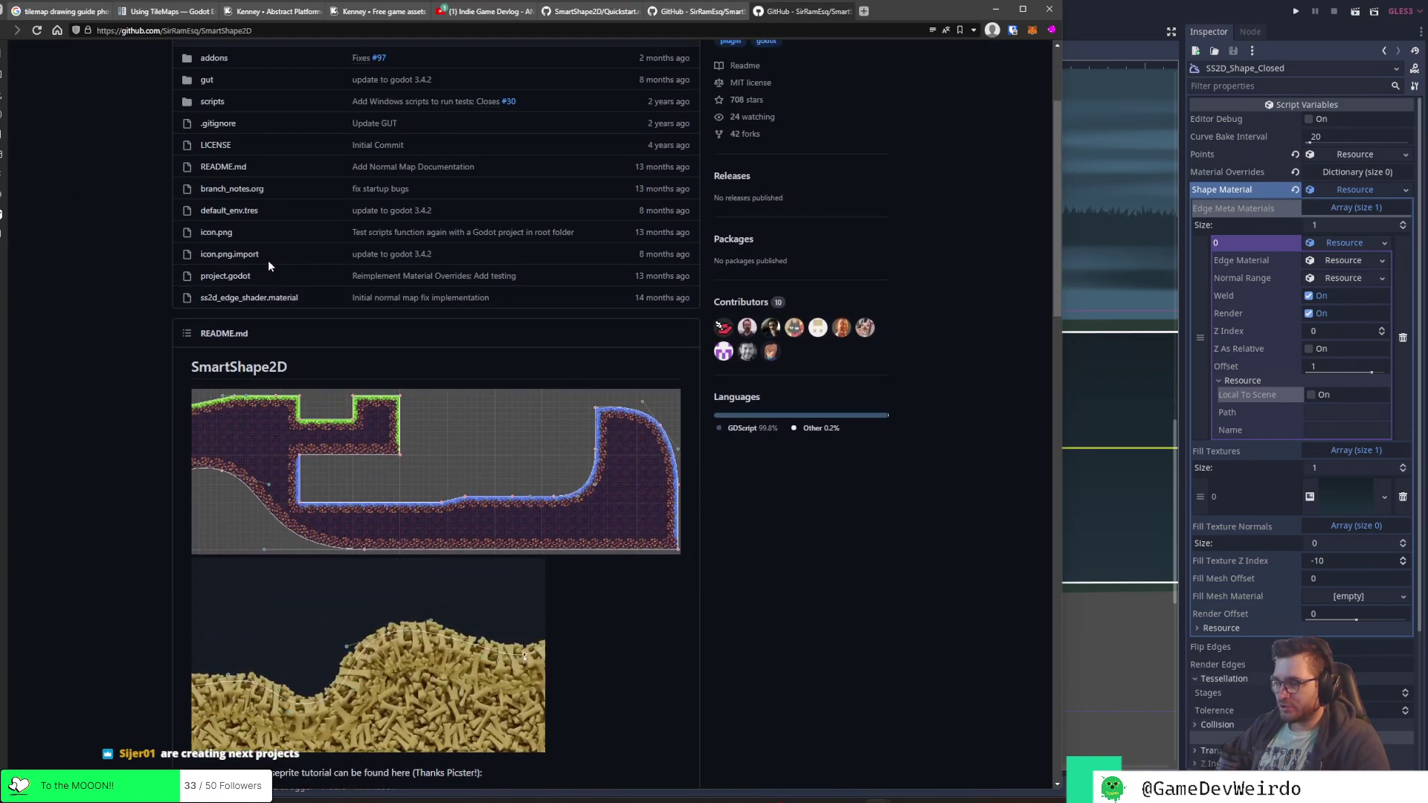
pyautogui.click(1134, 1)
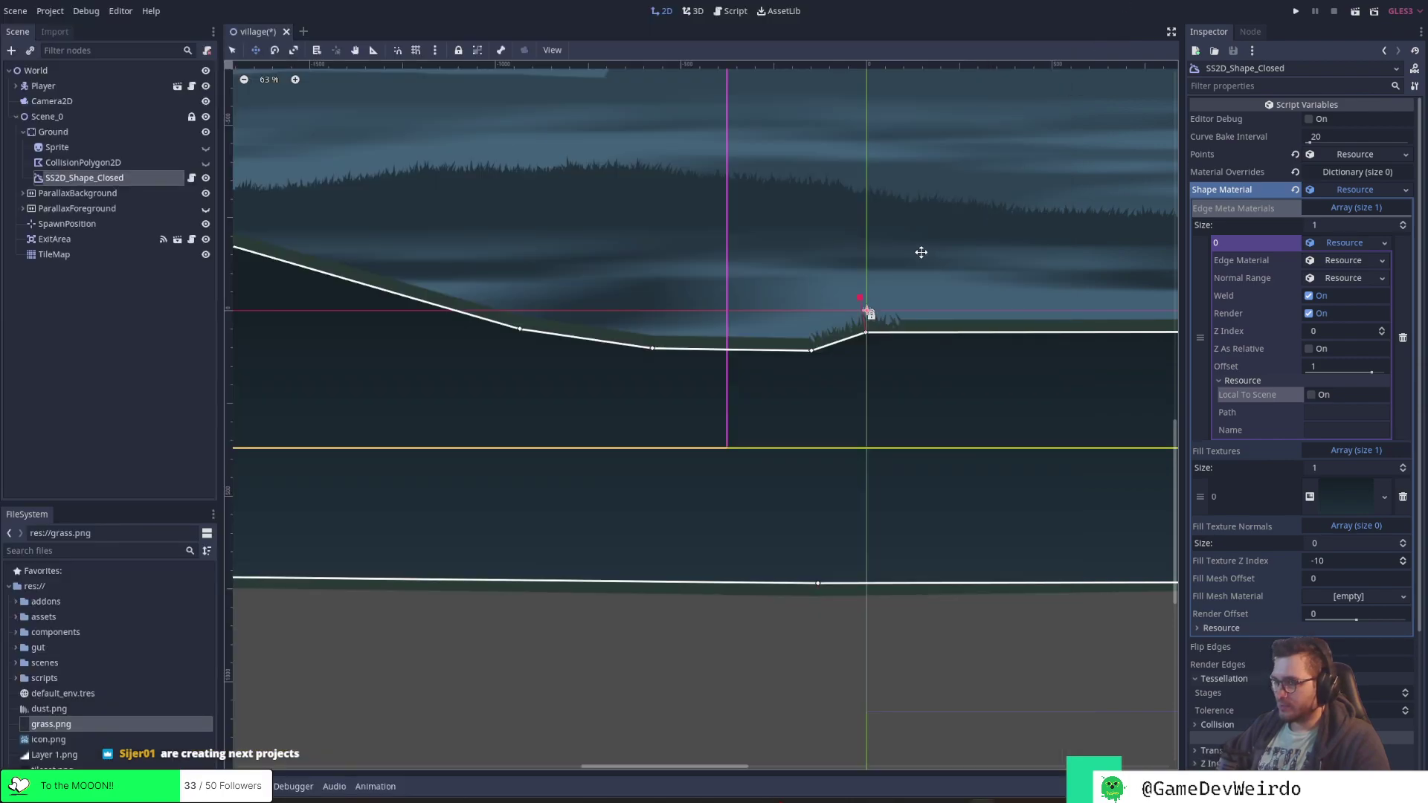
# Scroll the SmartShape2D README through About, Support, Demo and Documentation
pyautogui.scroll(-1, 921, 252)
pyautogui.moveTo(878, 797)
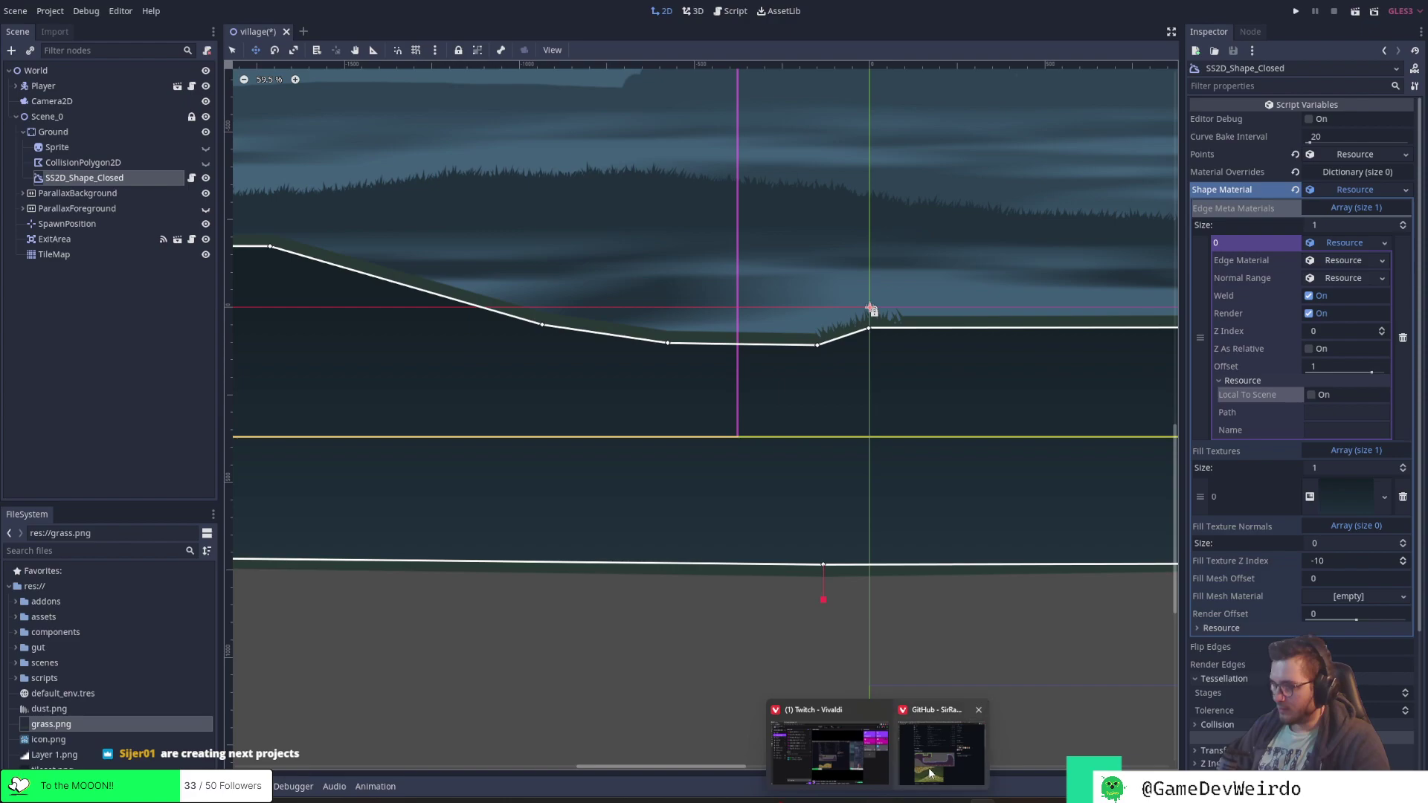
pyautogui.click(929, 773)
pyautogui.scroll(-4, 520, 383)
pyautogui.scroll(3, 588, 407)
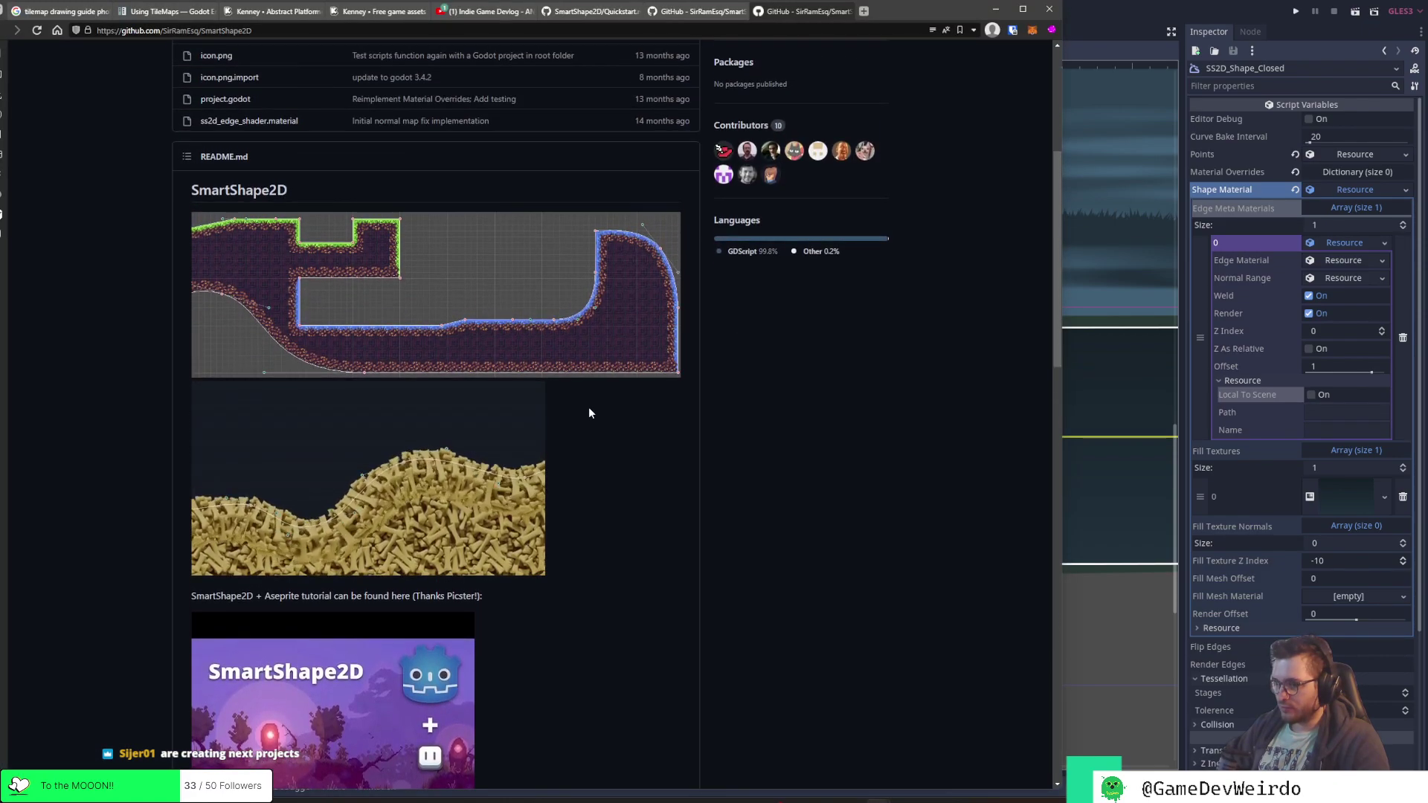
pyautogui.scroll(-1, 589, 413)
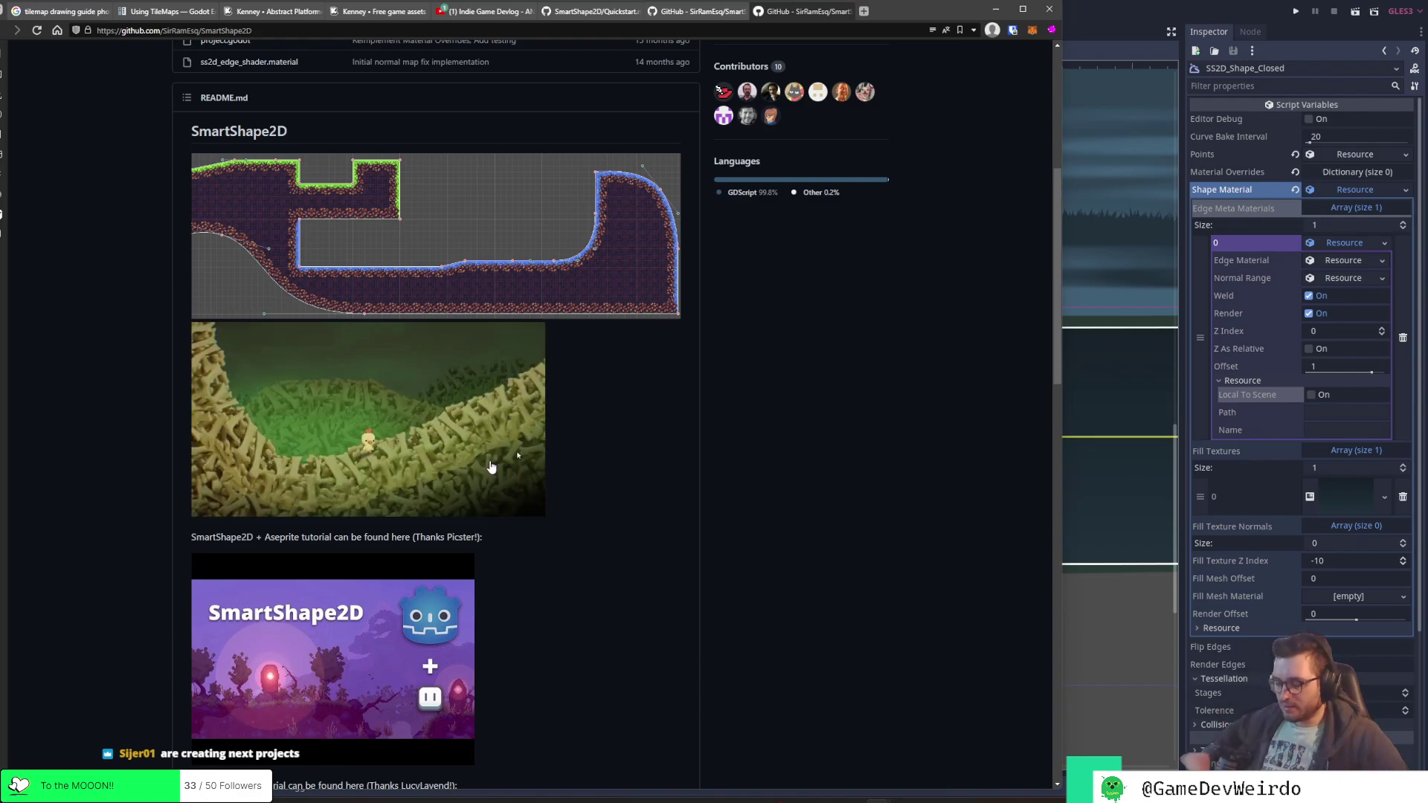
pyautogui.scroll(2, 575, 394)
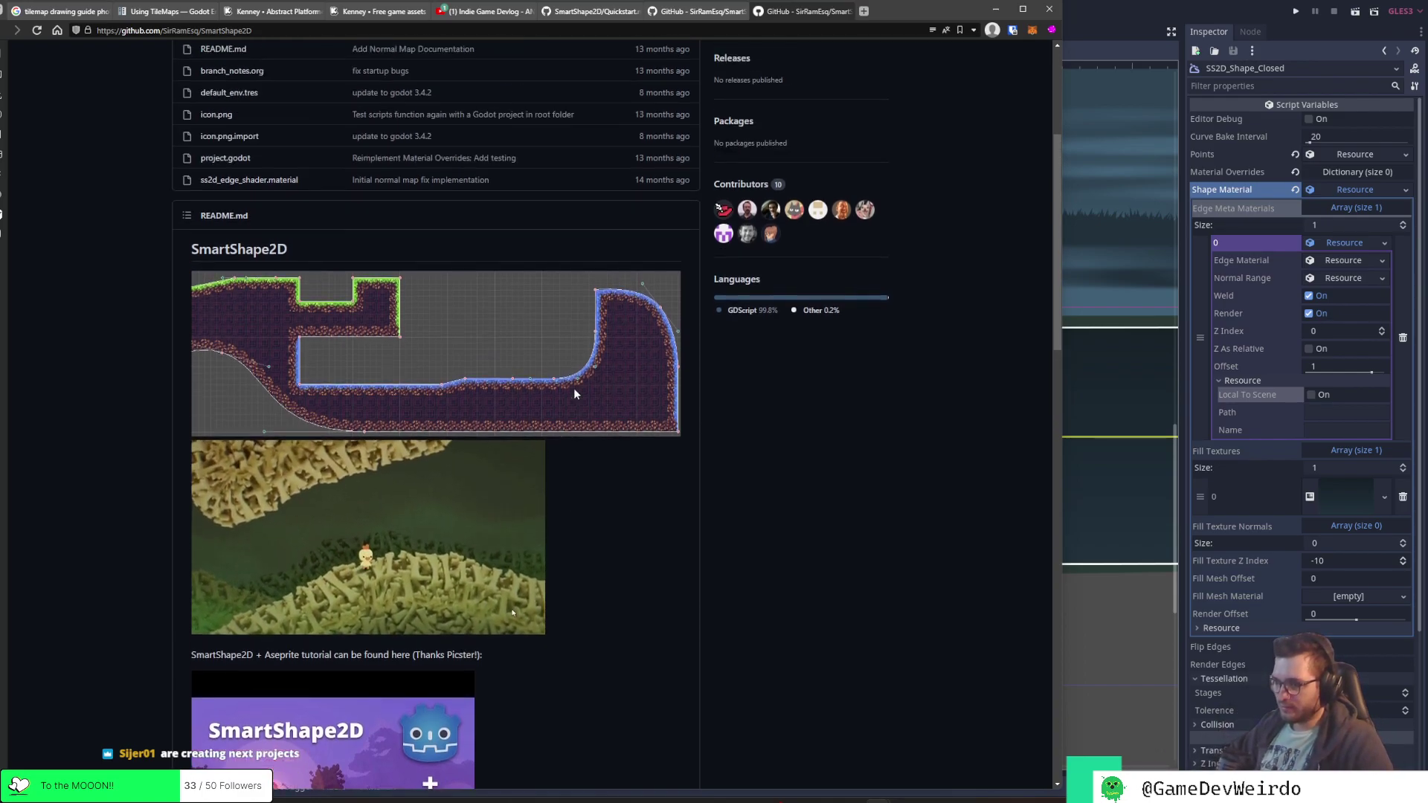
pyautogui.scroll(-7, 574, 389)
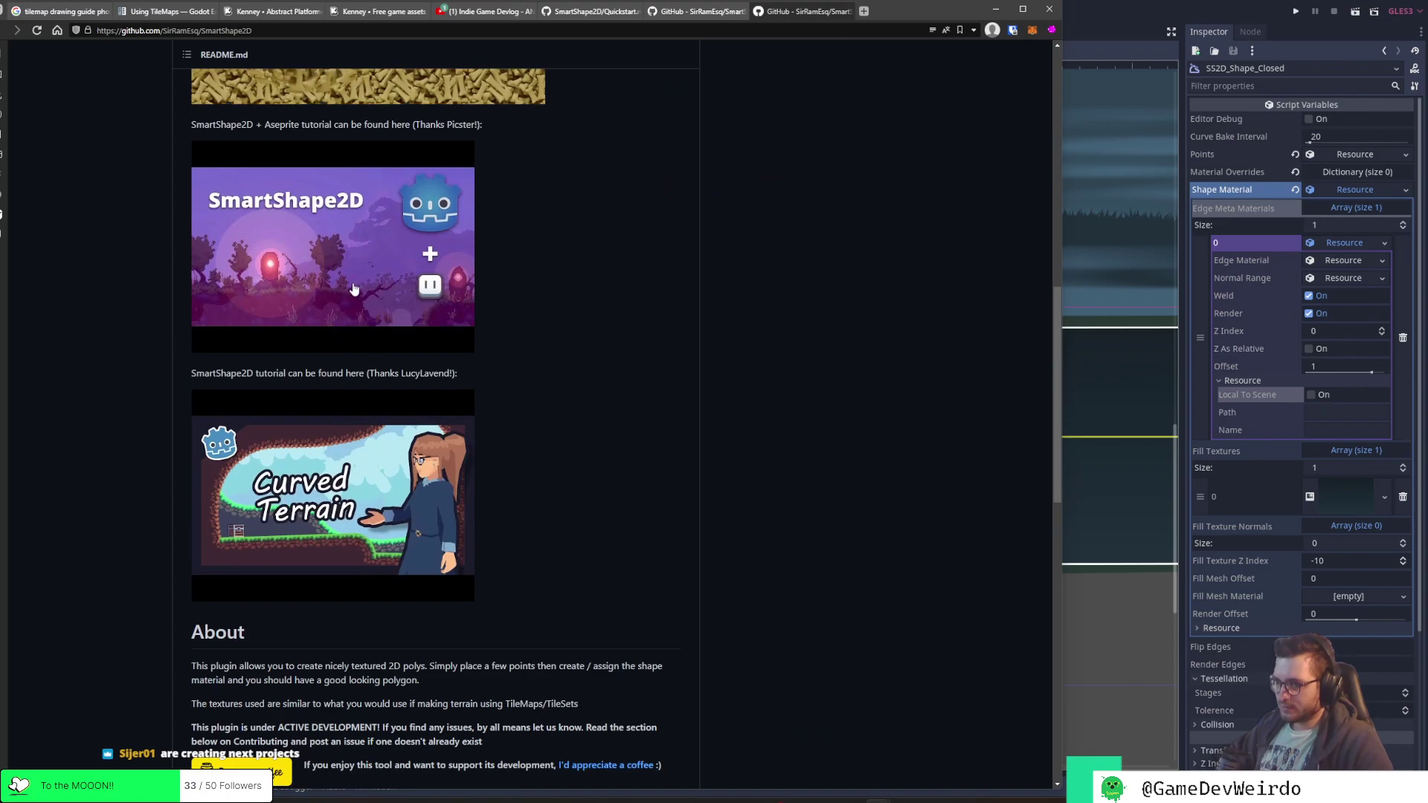
pyautogui.scroll(1, 354, 290)
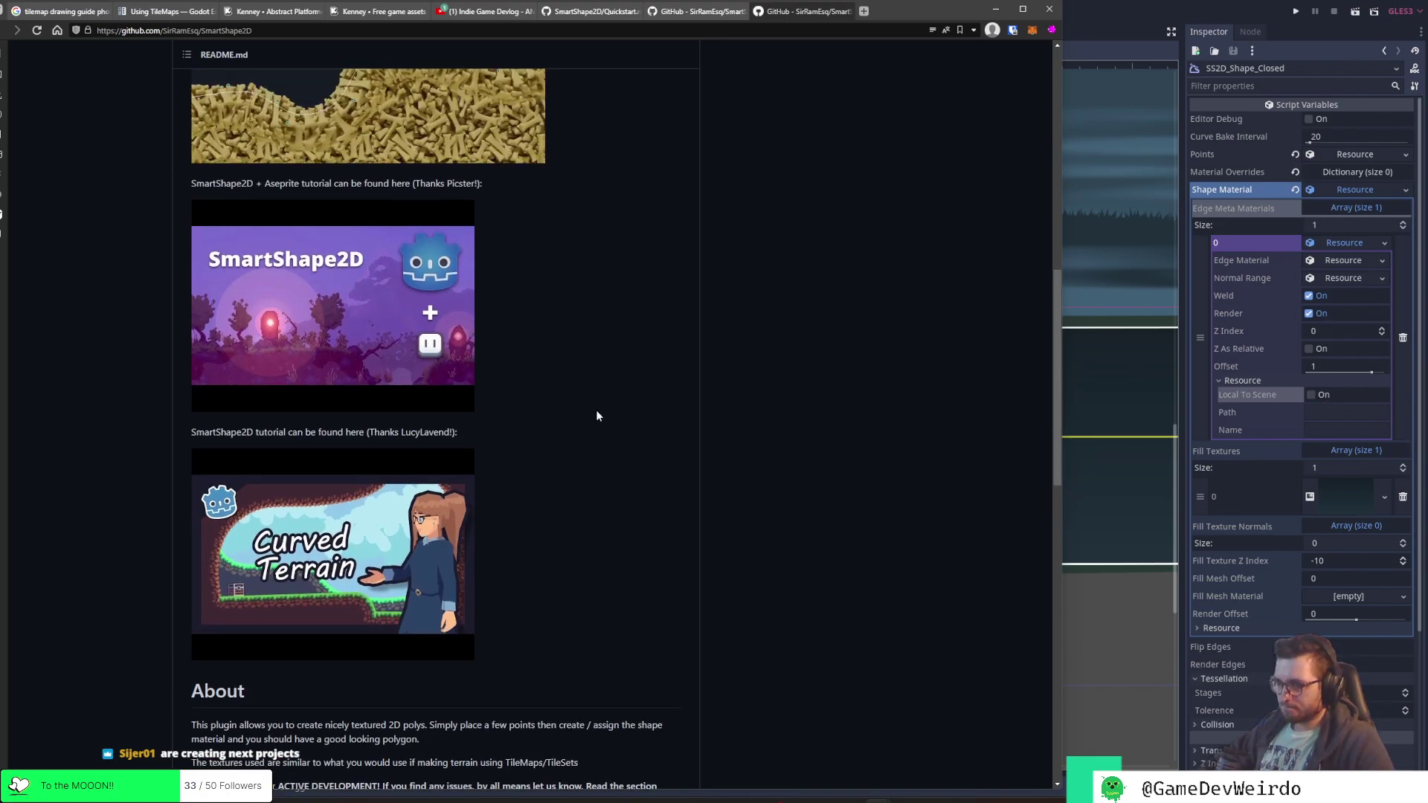
pyautogui.scroll(-4, 597, 416)
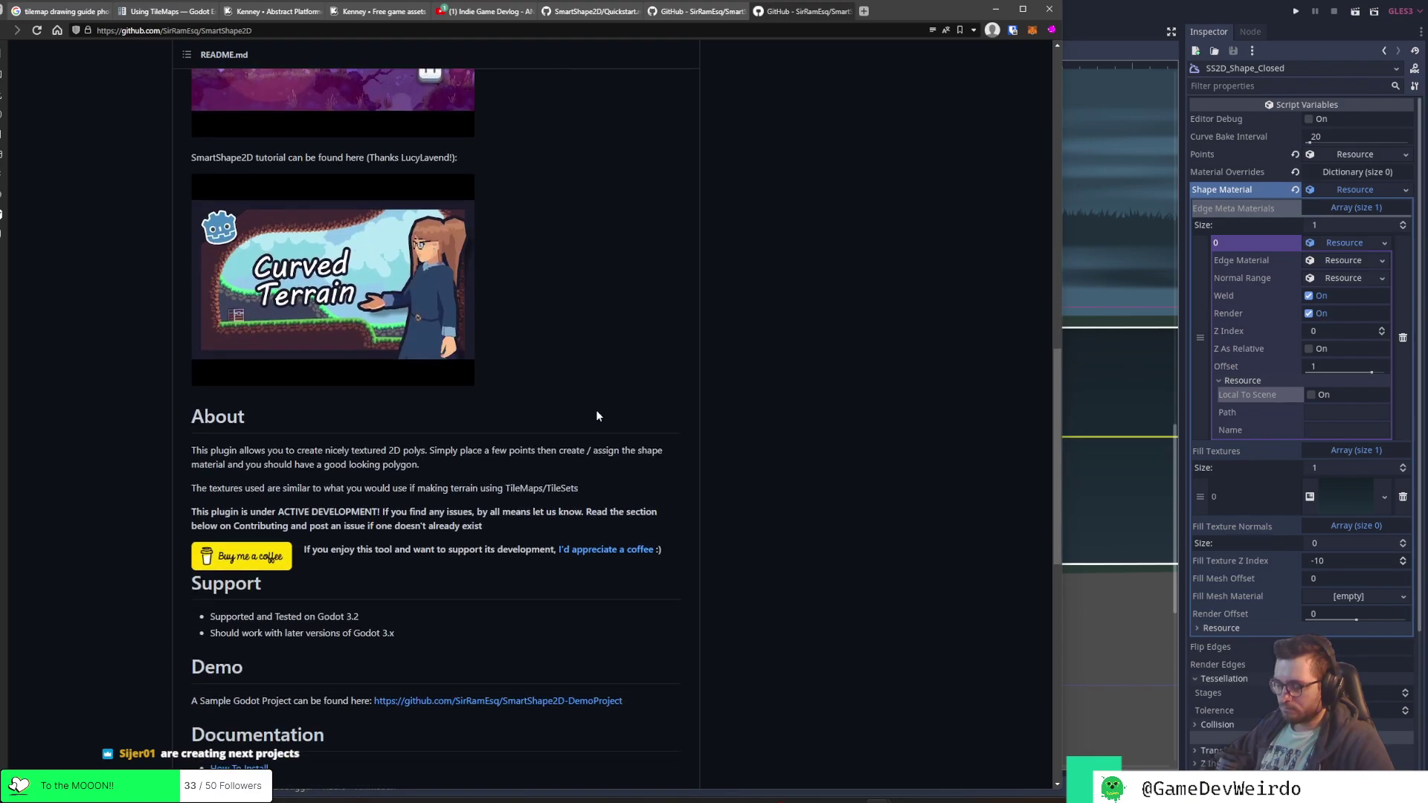
pyautogui.scroll(-2, 597, 416)
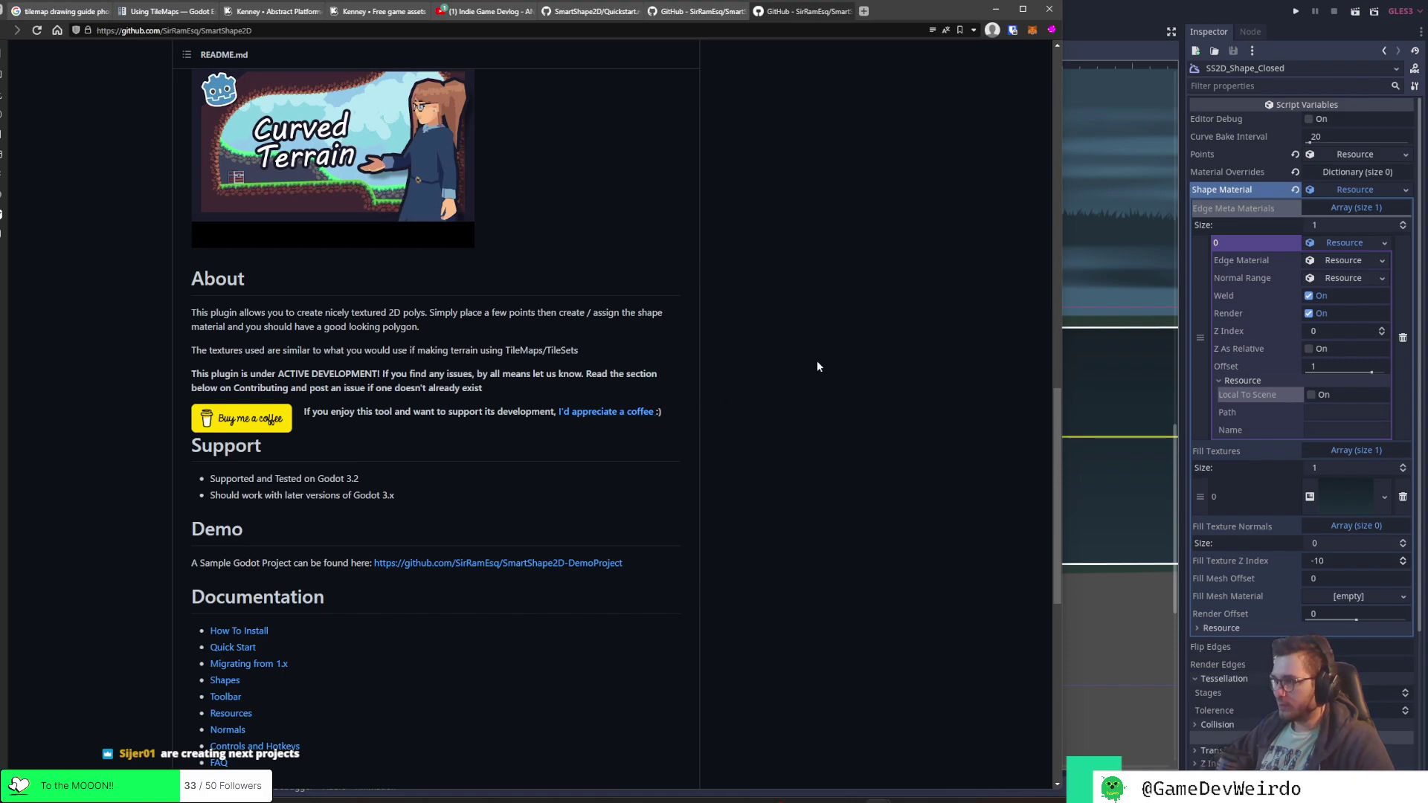
# Drag the ground's top vertices into a dip, add an edge point, and raise it slightly
pyautogui.click(1088, 13)
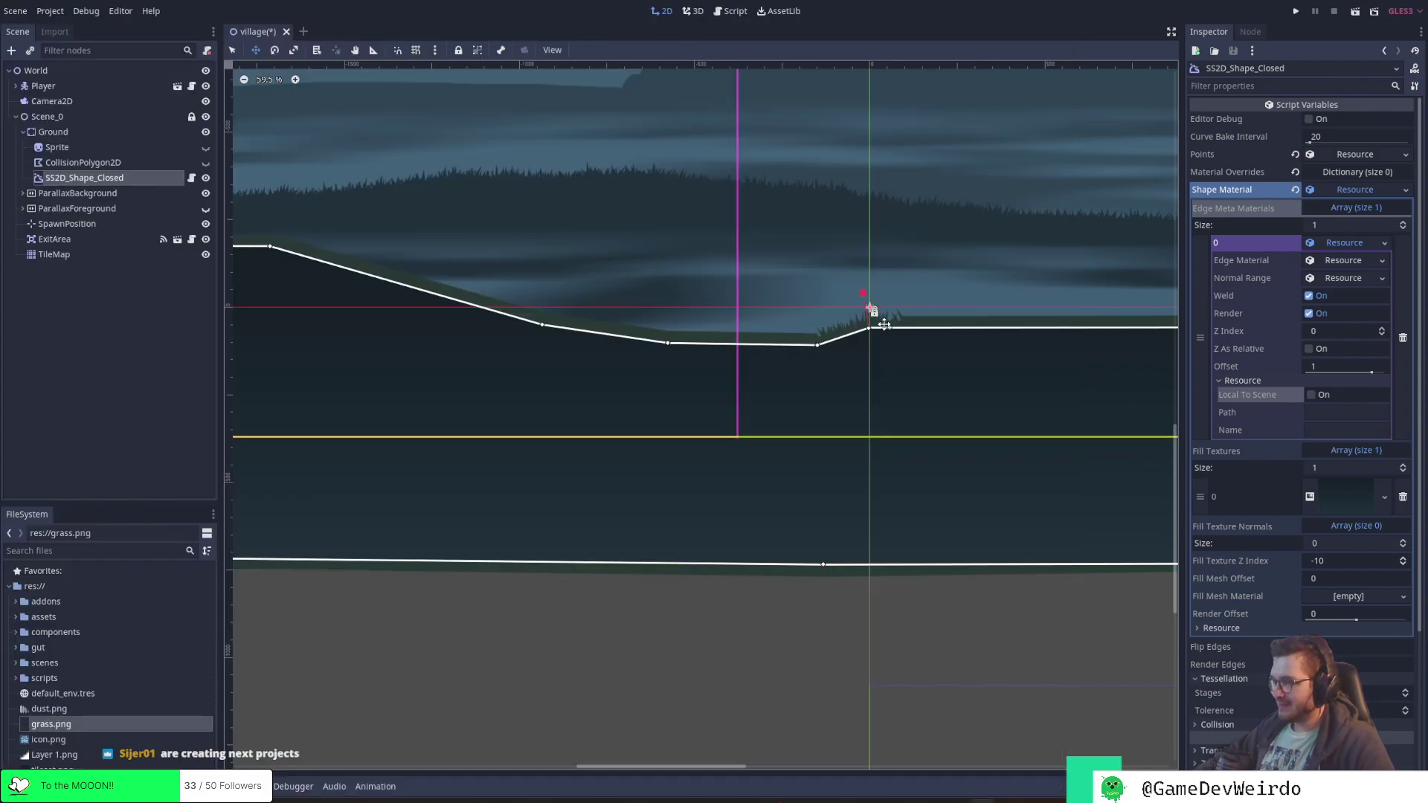
pyautogui.moveTo(825, 345); pyautogui.dragTo(693, 382)
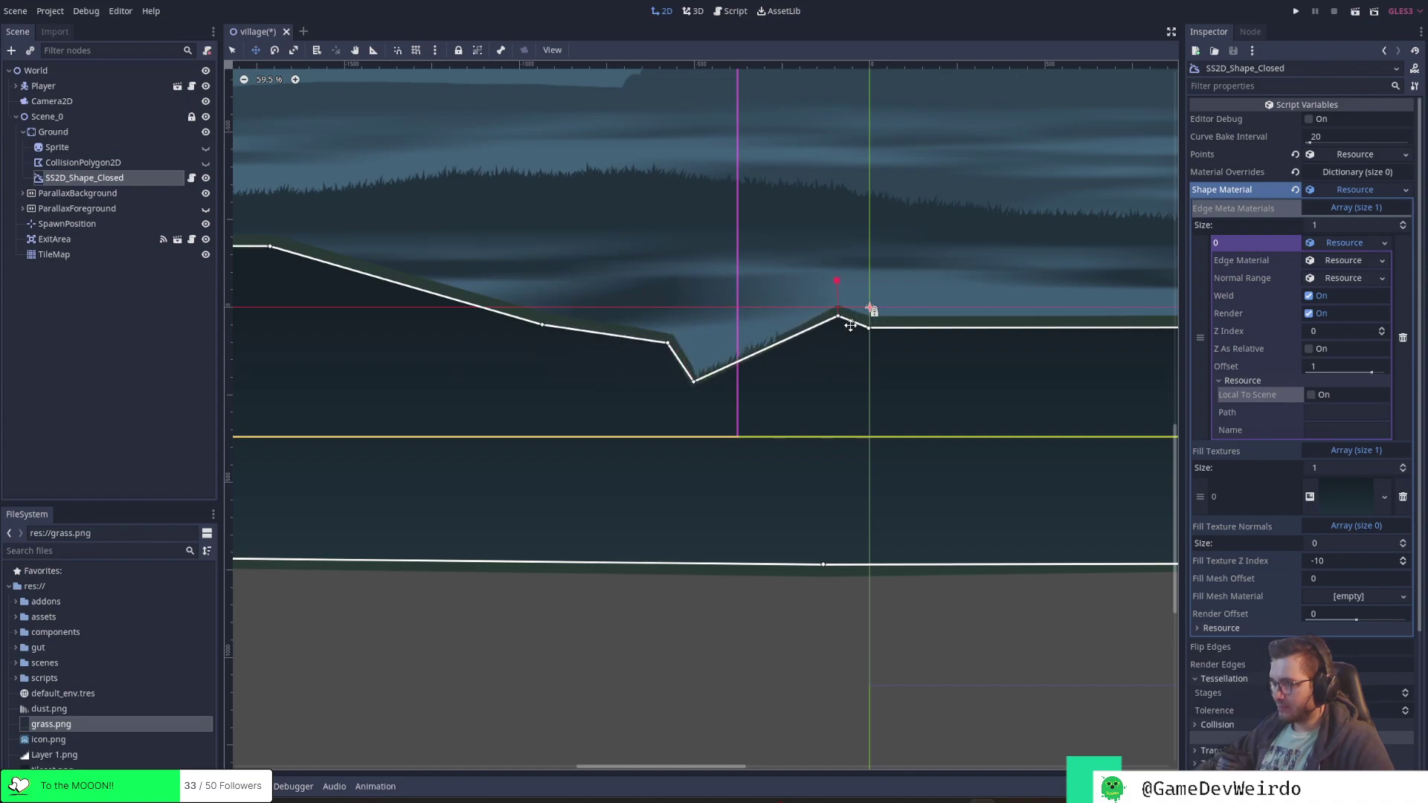
pyautogui.moveTo(858, 320); pyautogui.dragTo(814, 321)
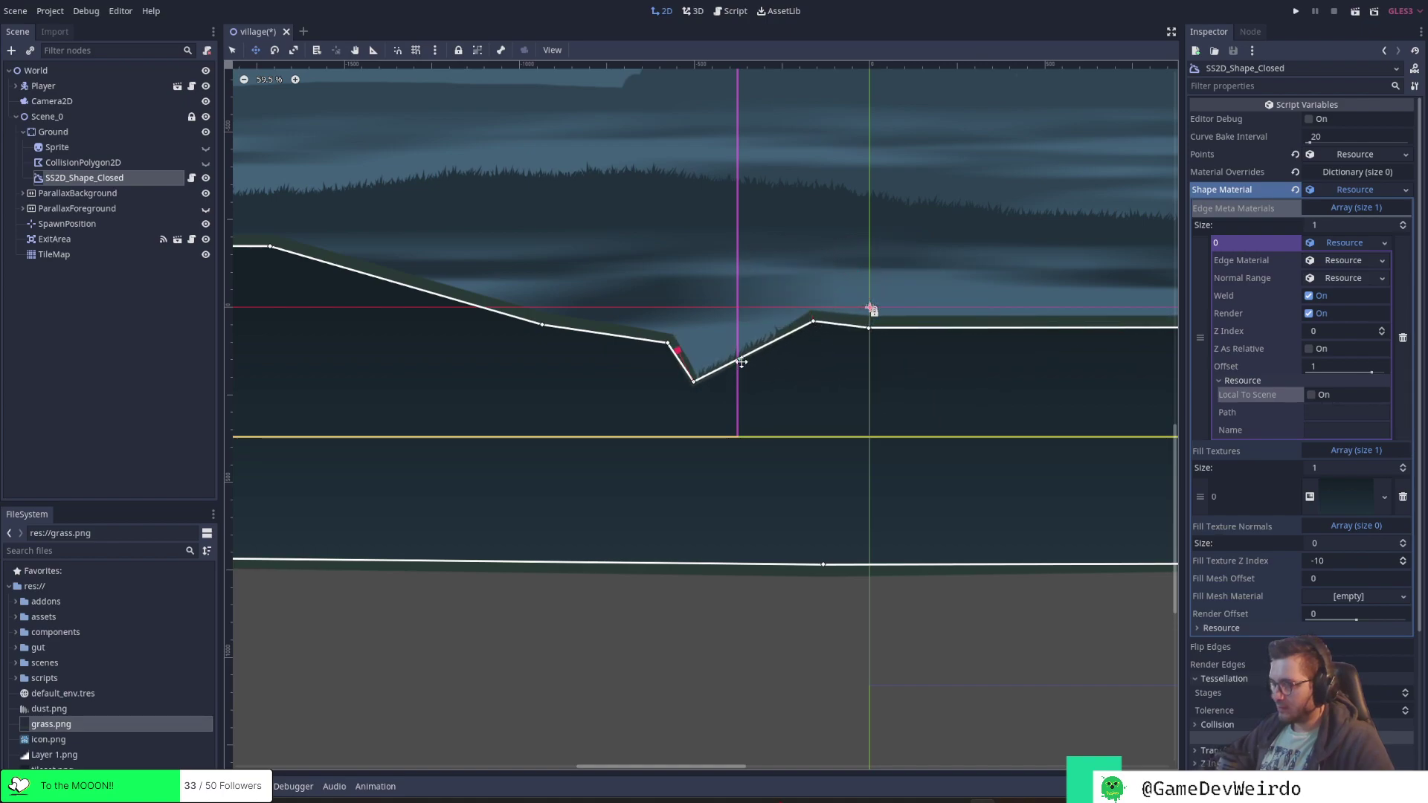
pyautogui.moveTo(741, 363); pyautogui.dragTo(888, 328)
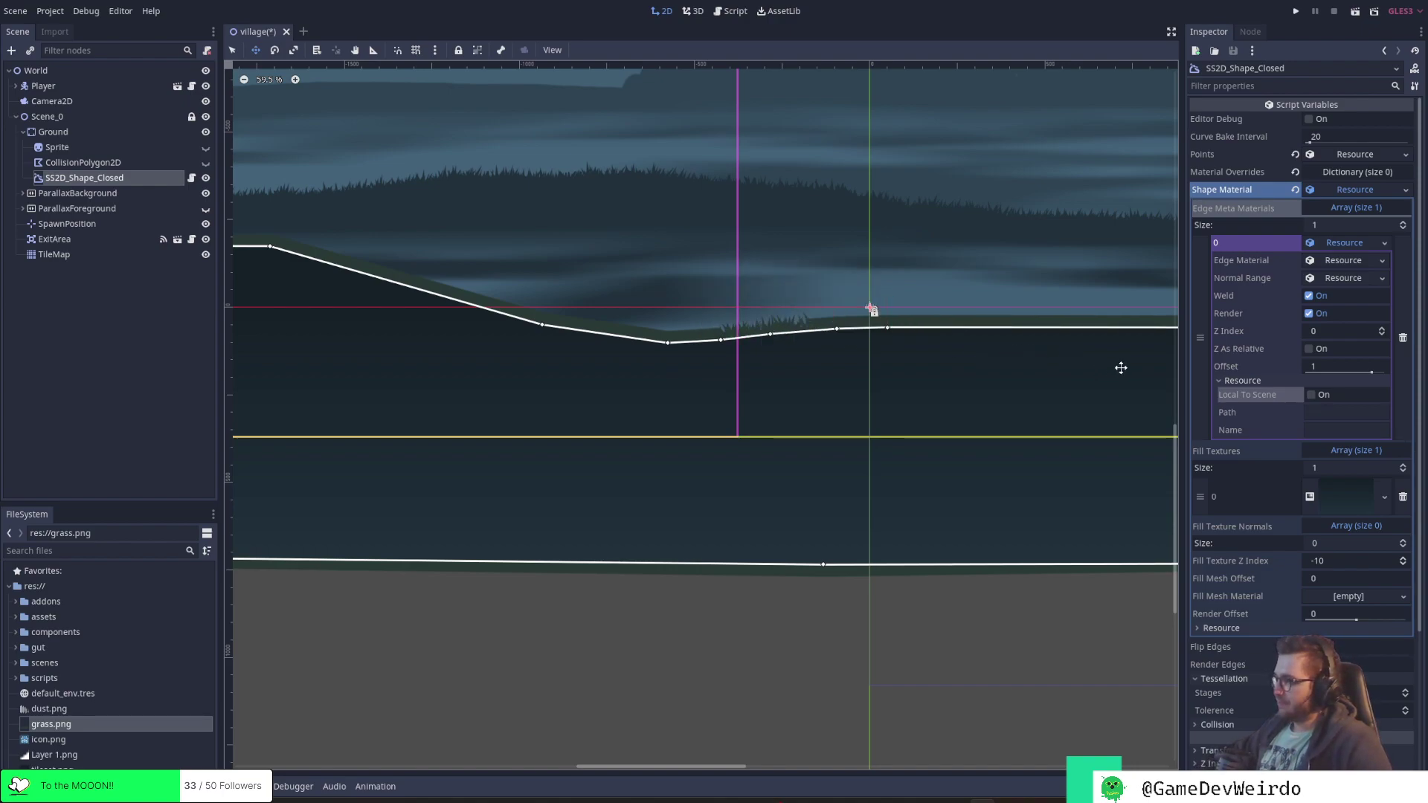
pyautogui.moveTo(845, 330)
pyautogui.mouseDown()
pyautogui.moveTo(867, 322)
pyautogui.moveTo(842, 324)
pyautogui.mouseUp()
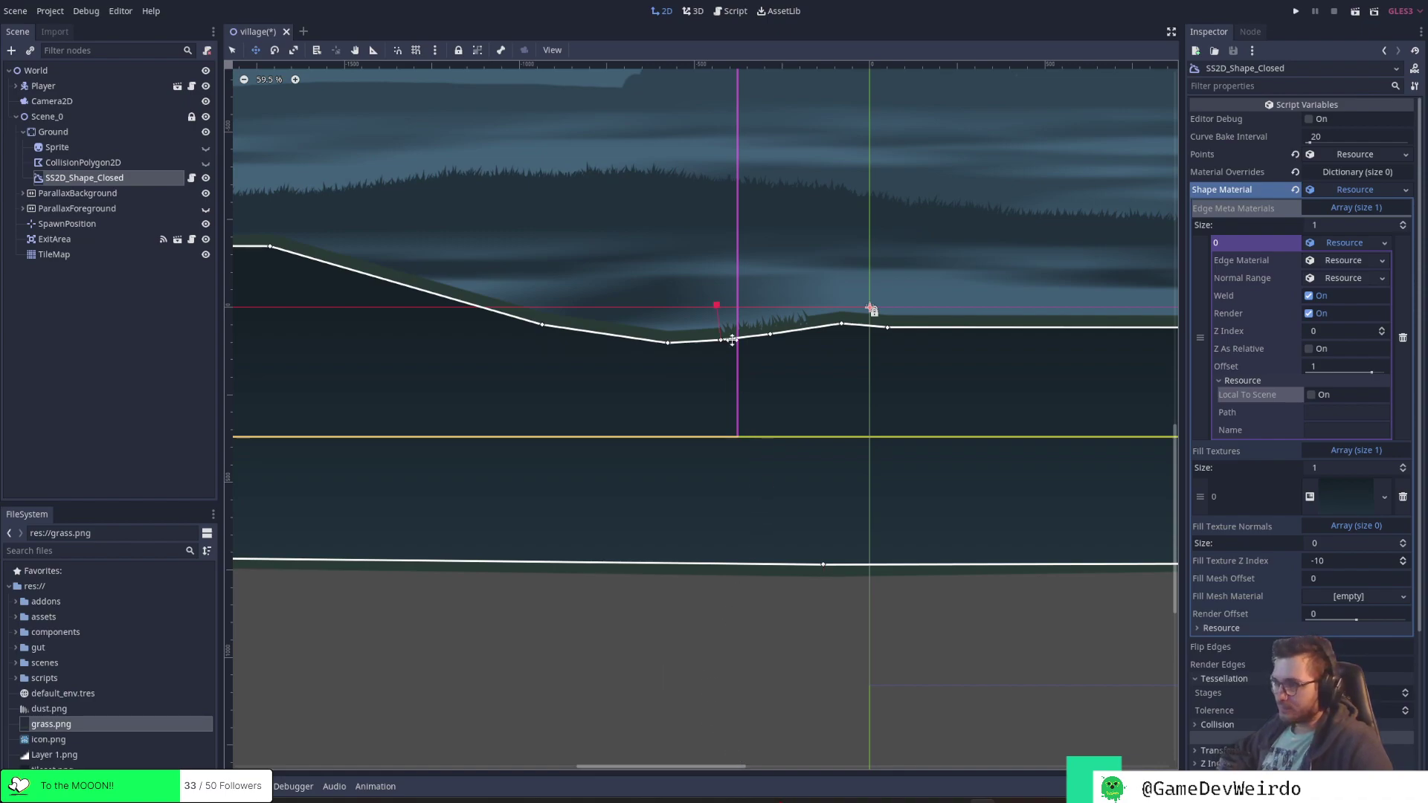
pyautogui.scroll(4, 732, 340)
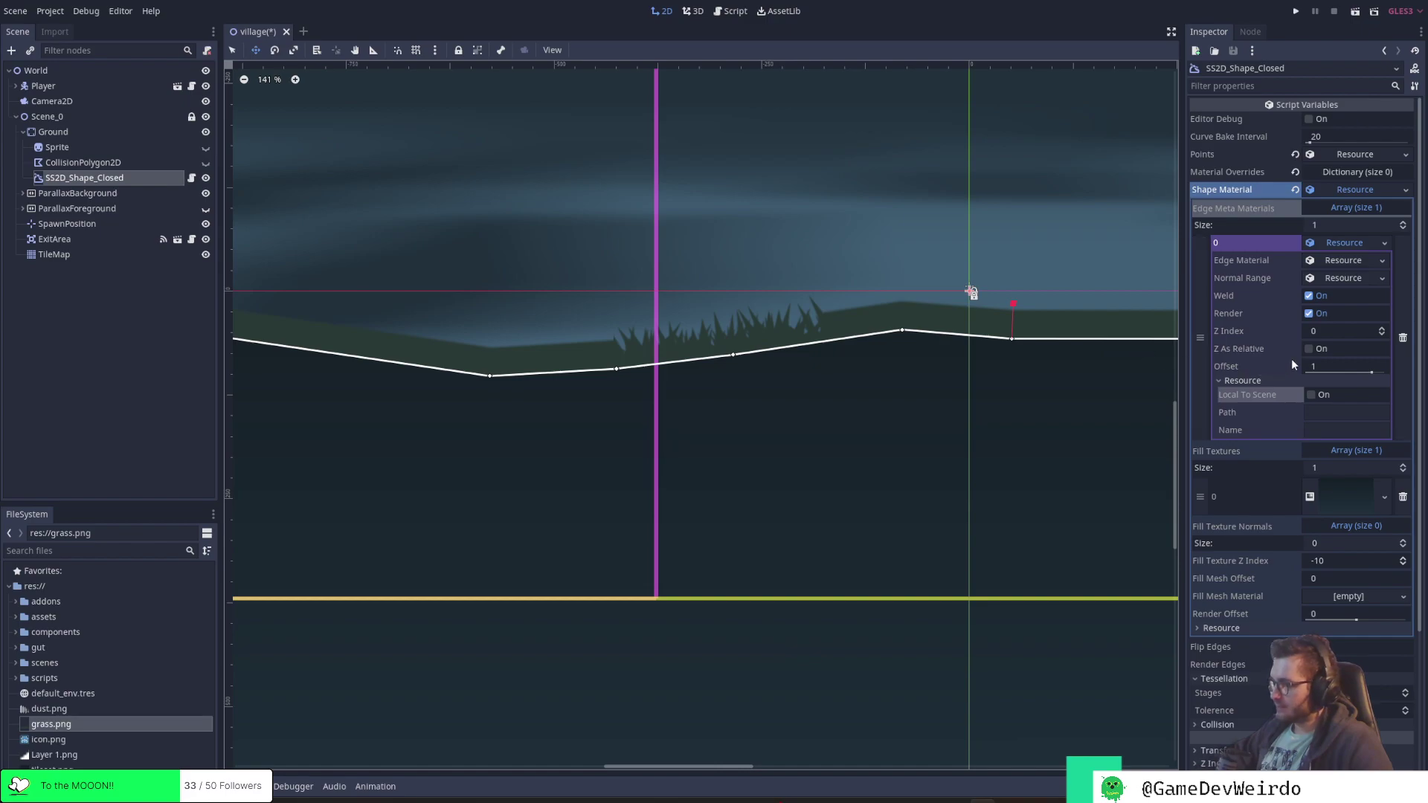
# Expand the grass edge material and preview its texture and resource path
pyautogui.click(1354, 259)
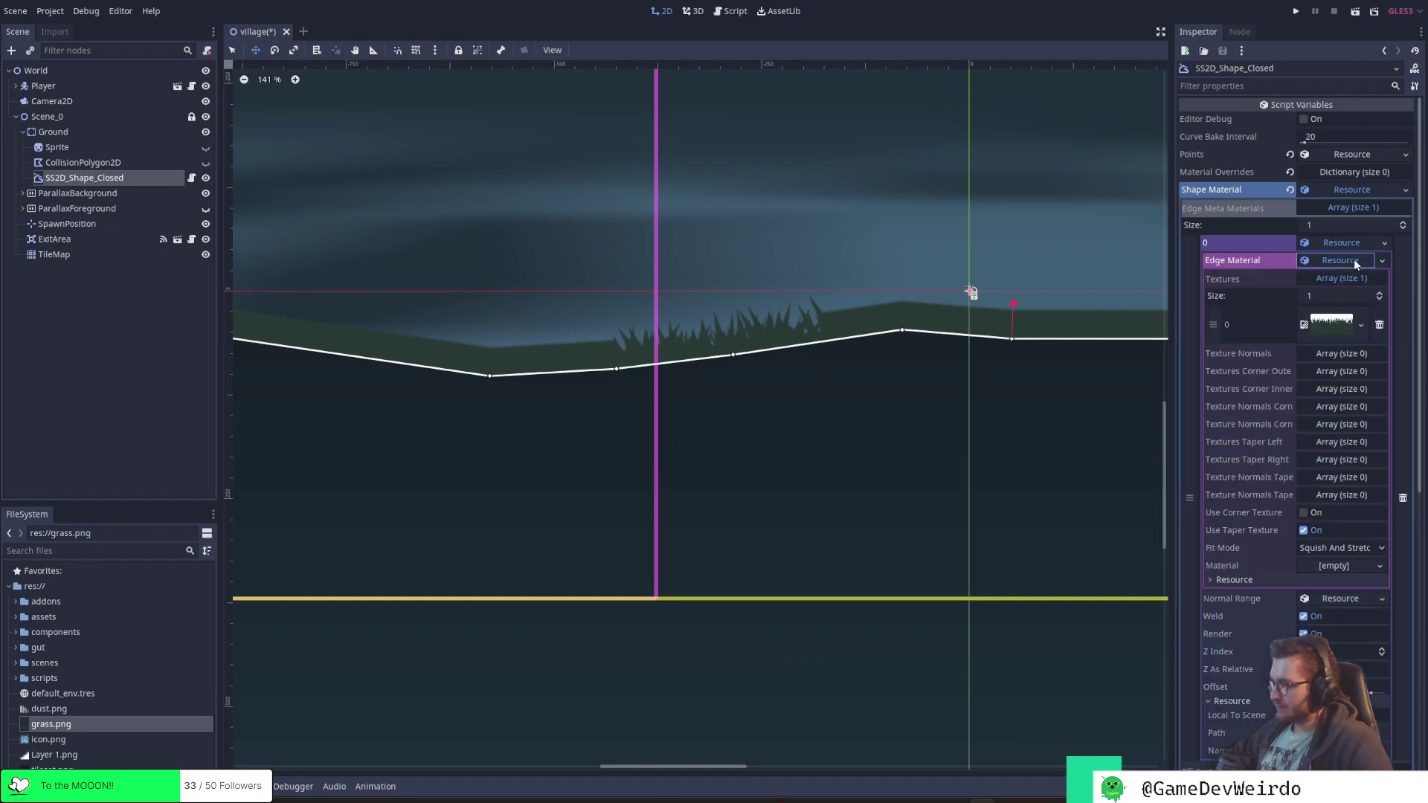
pyautogui.click(1337, 322)
pyautogui.click(1202, 519)
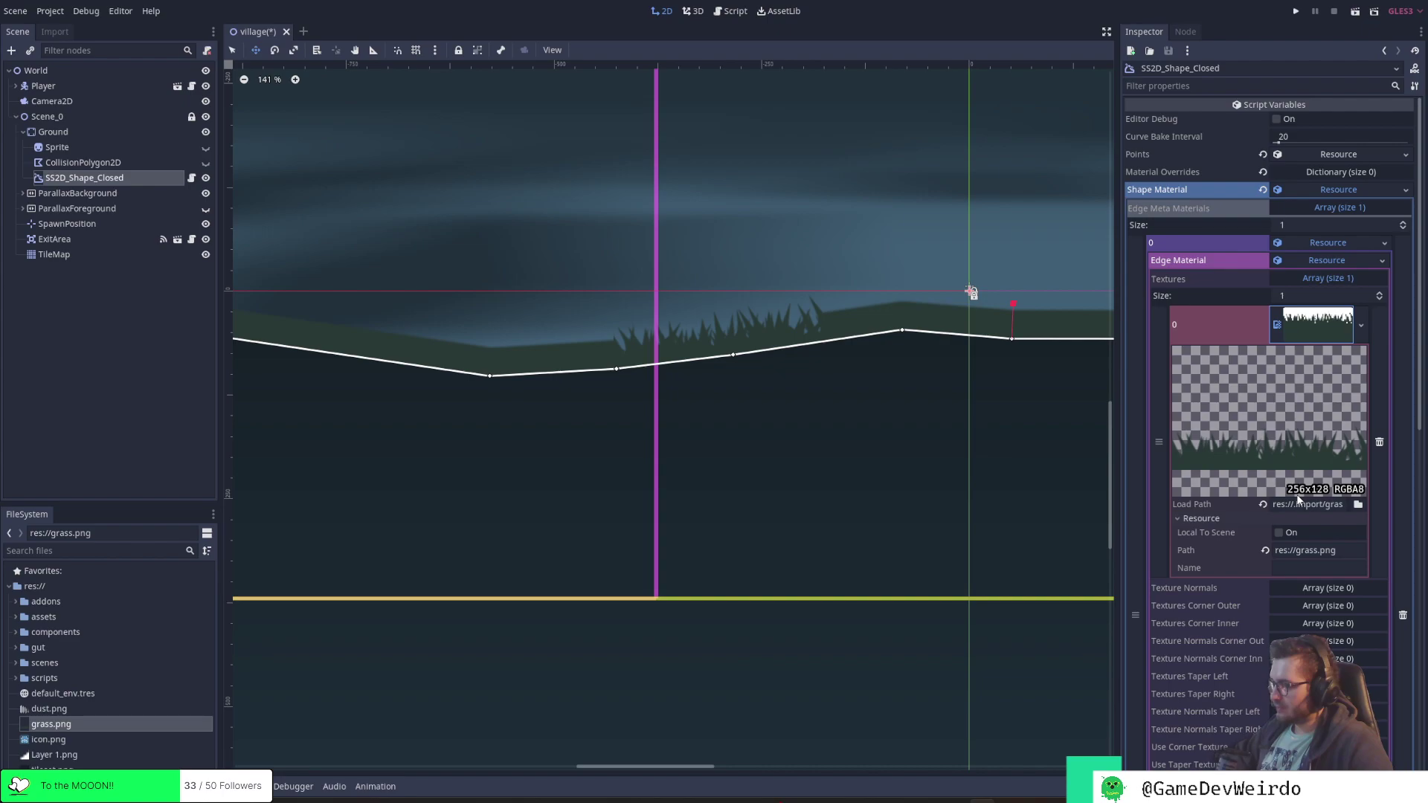
# Collapse the grass texture preview and bring the SmartShape2D GitHub page to the front
pyautogui.click(1333, 331)
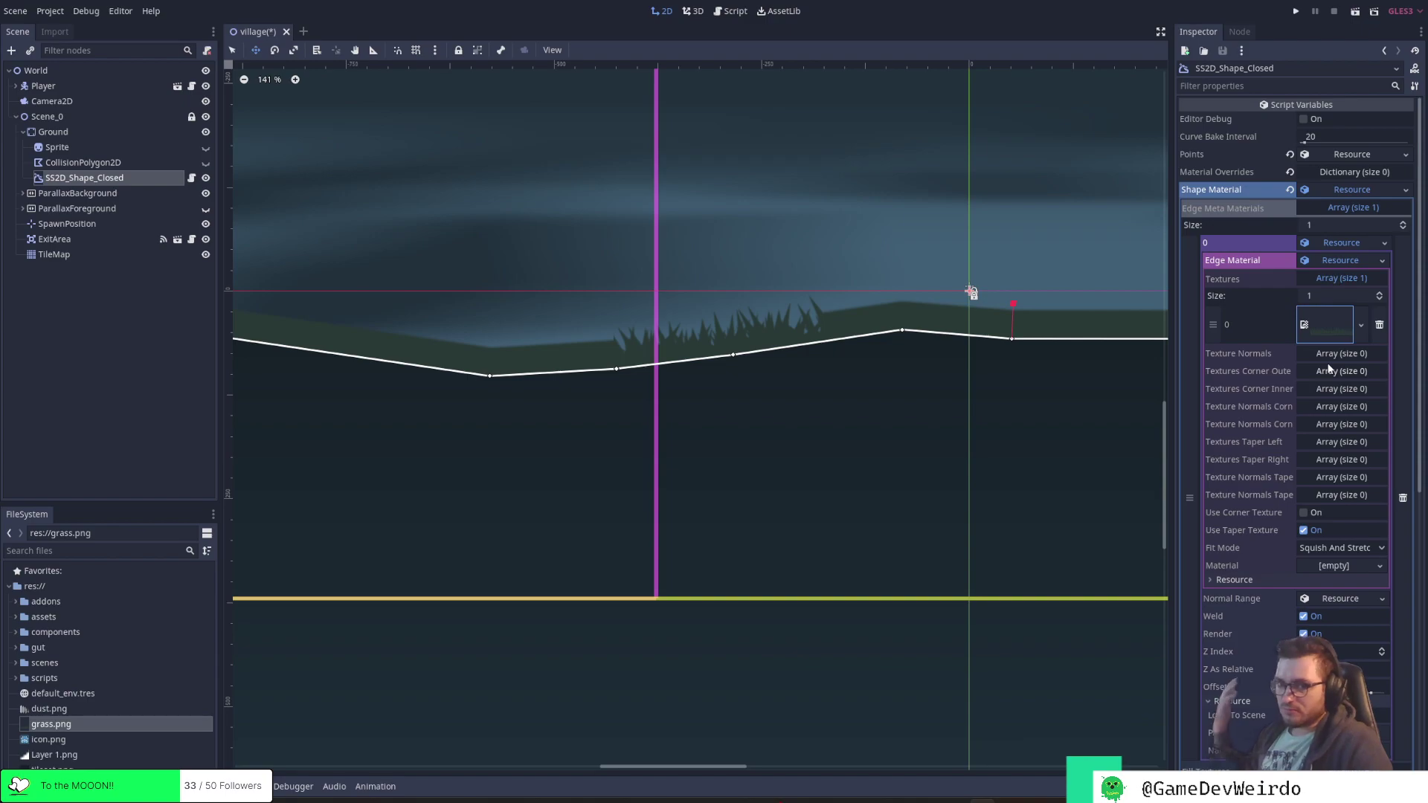
pyautogui.moveTo(878, 800)
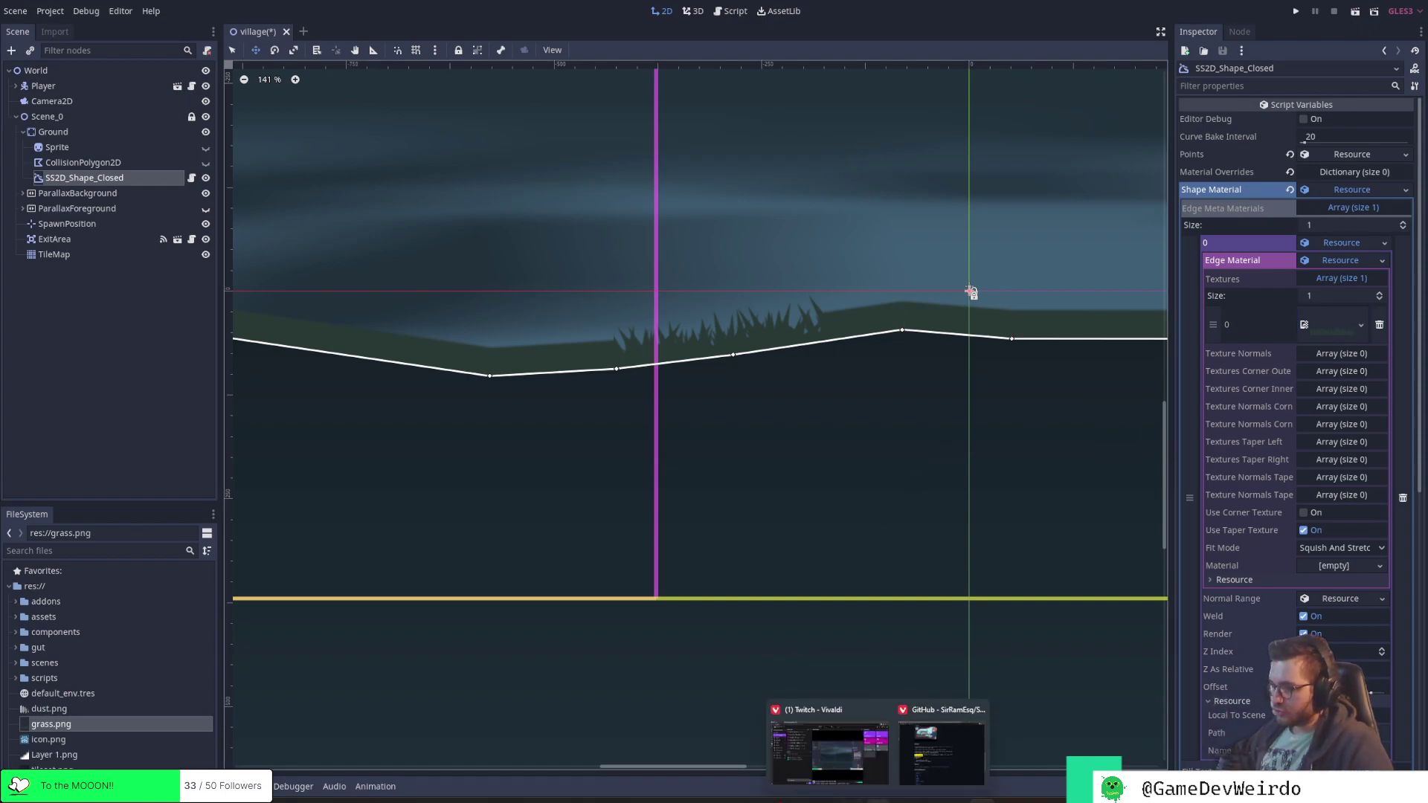
pyautogui.click(937, 762)
# Get from the README back to the 'How To Make 2D Curved Terrain In Godot' YouTube video
pyautogui.scroll(6, 680, 365)
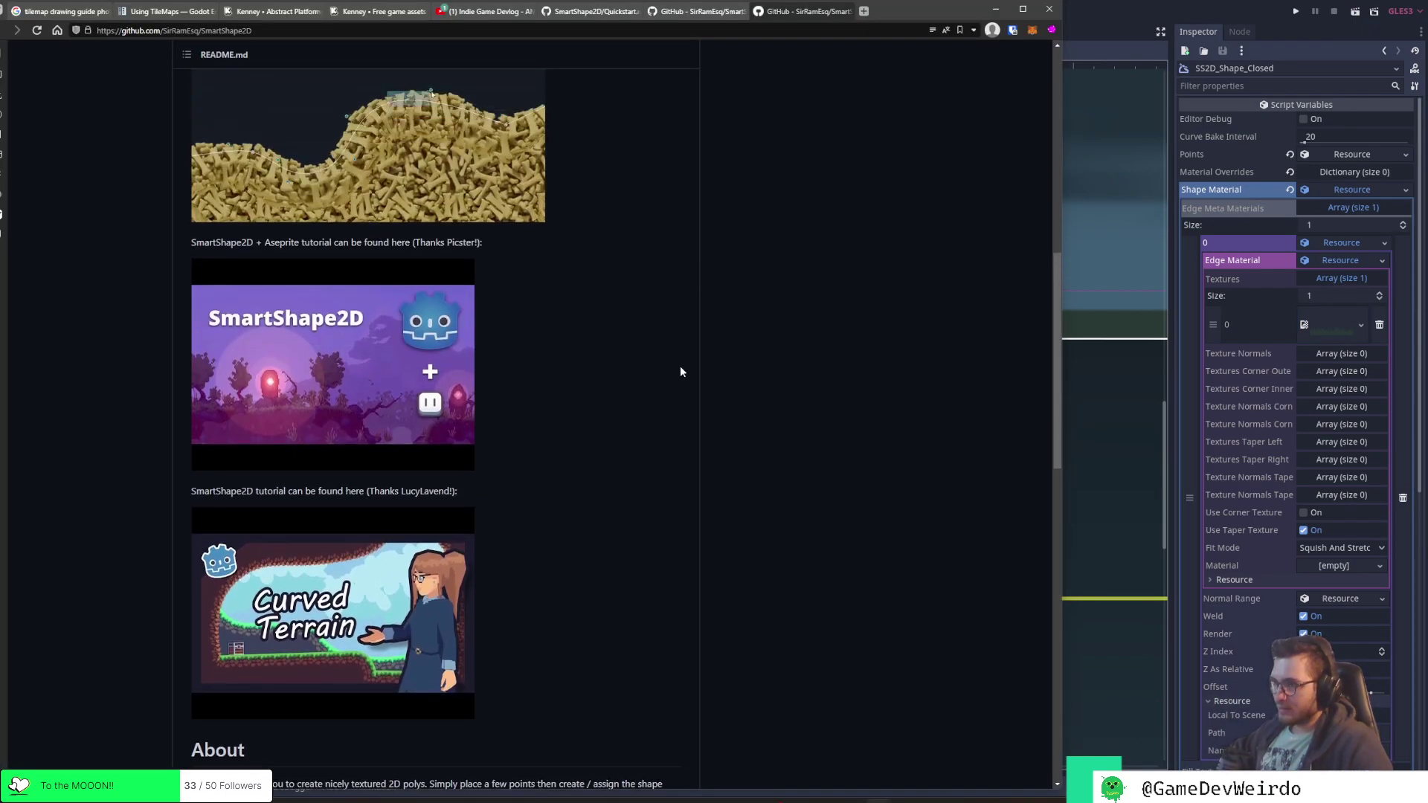
pyautogui.hotkey('alt', 'Left')
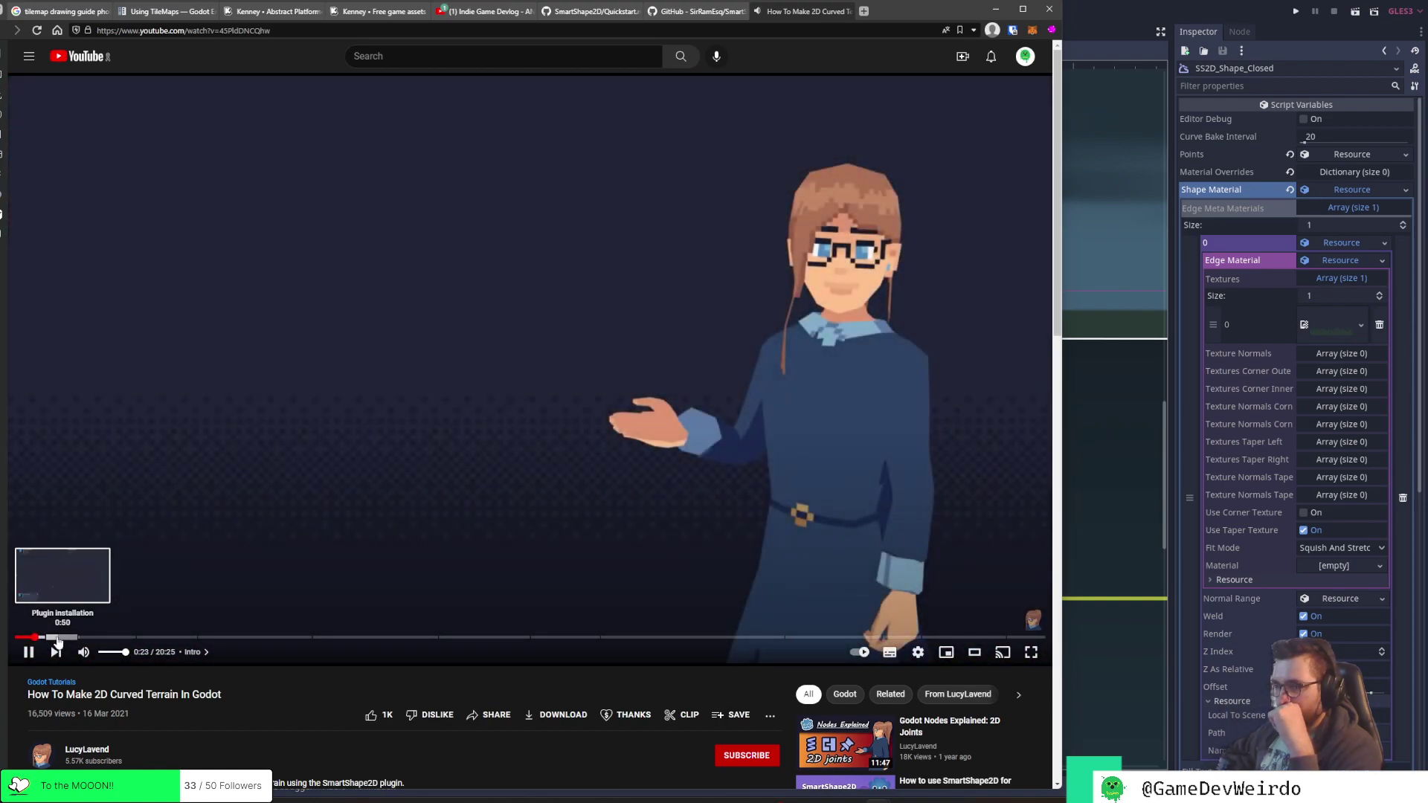
# Seek the curved terrain tutorial into its Shape manipulation chapter at about 2:01, moving the browser window aside
pyautogui.click(57, 637)
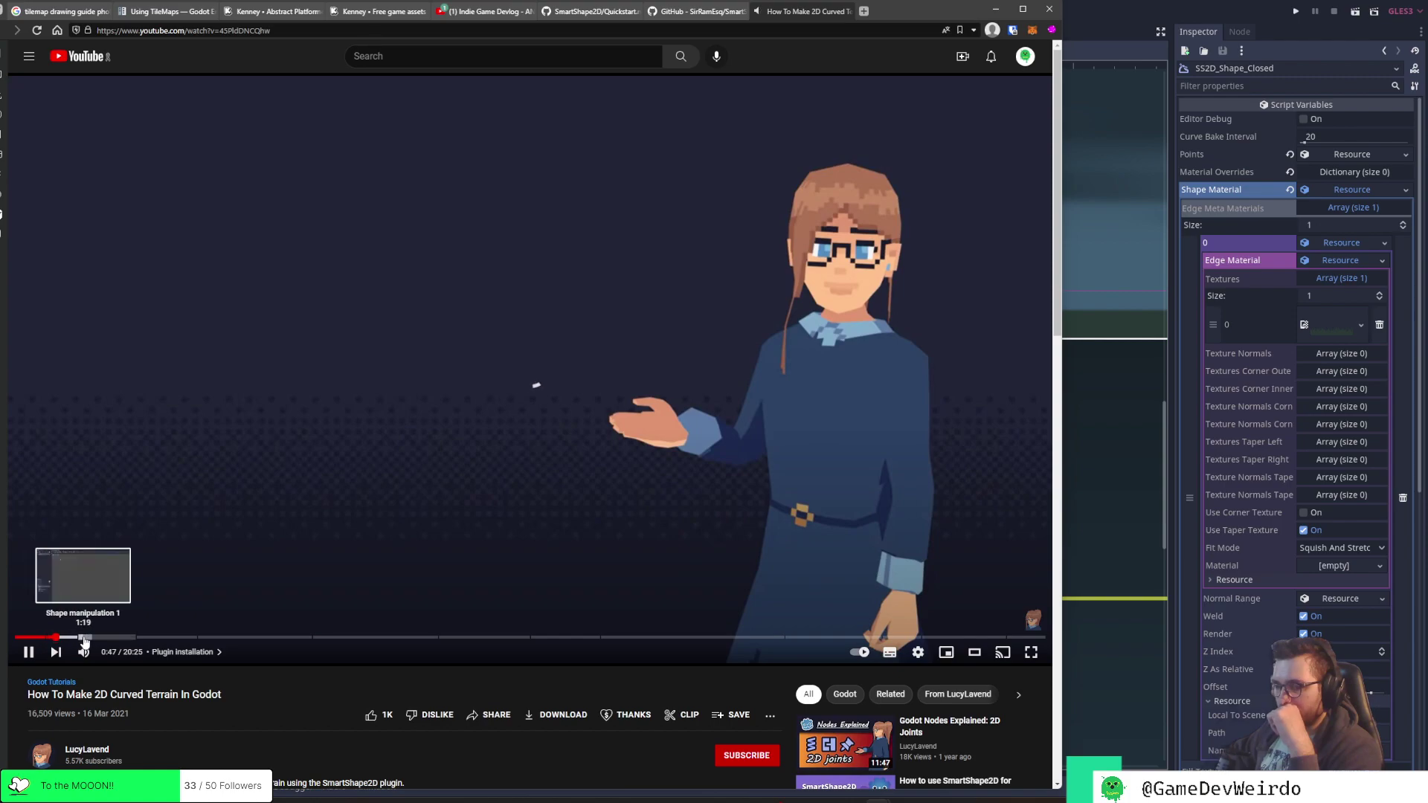
pyautogui.click(84, 637)
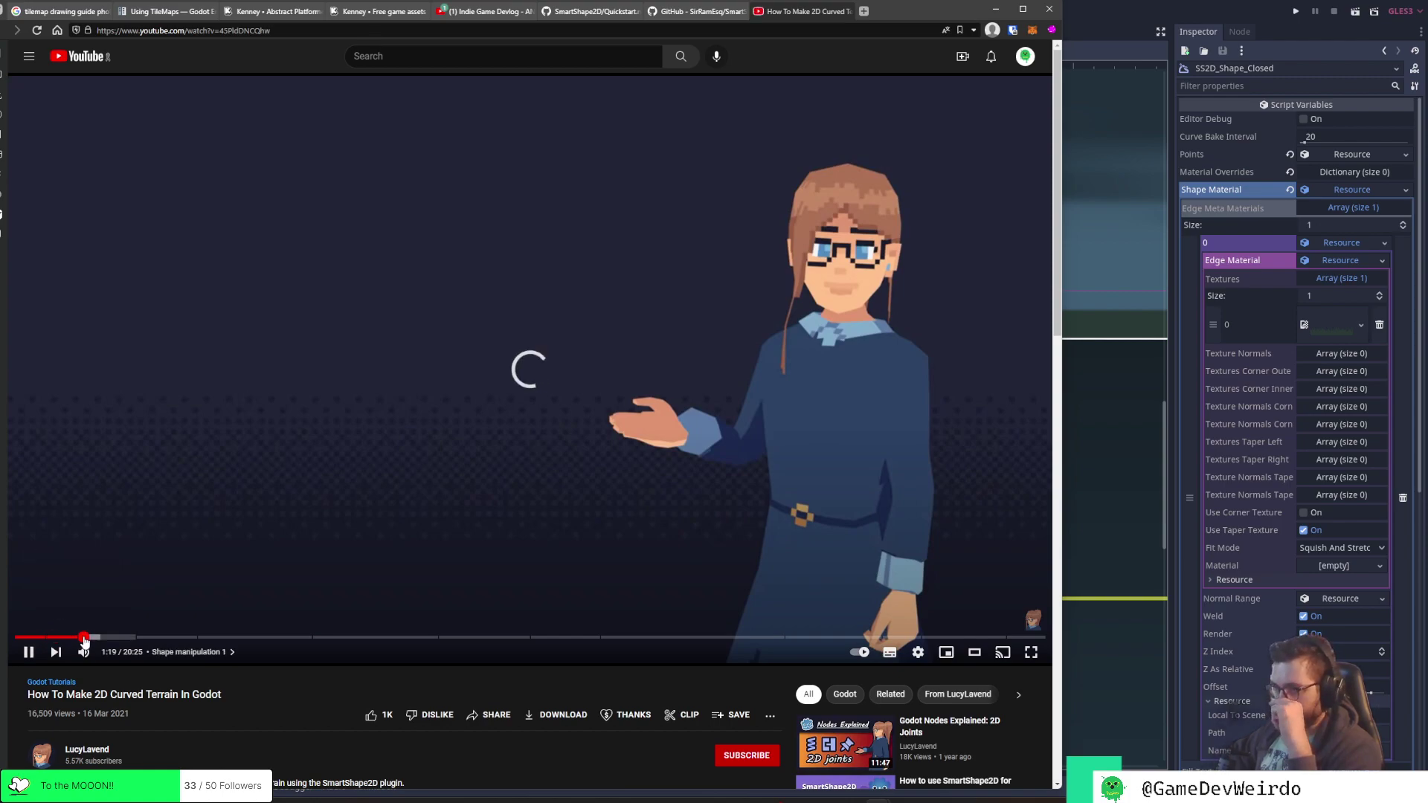
pyautogui.click(92, 638)
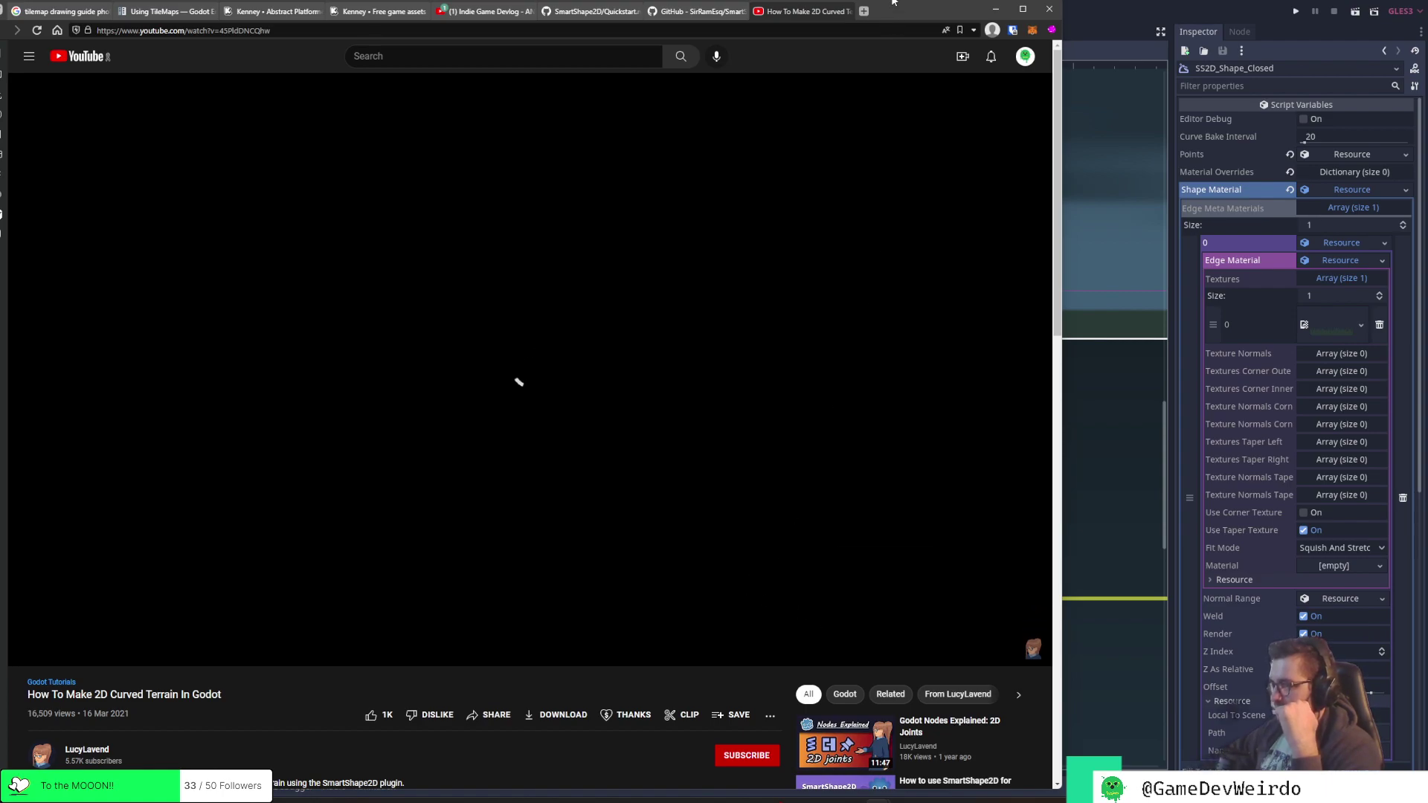
pyautogui.moveTo(892, 4); pyautogui.dragTo(900, 21)
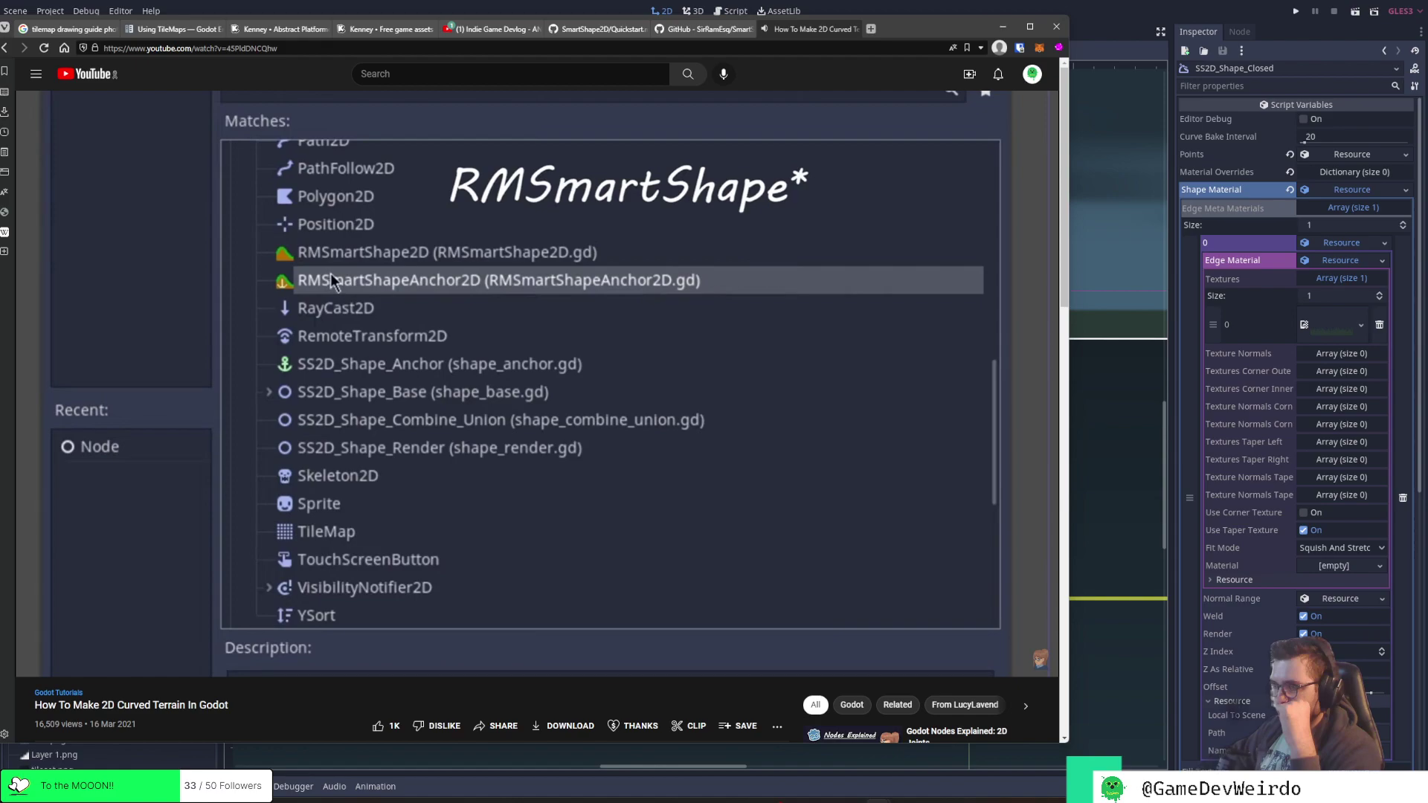
pyautogui.moveTo(129, 666)
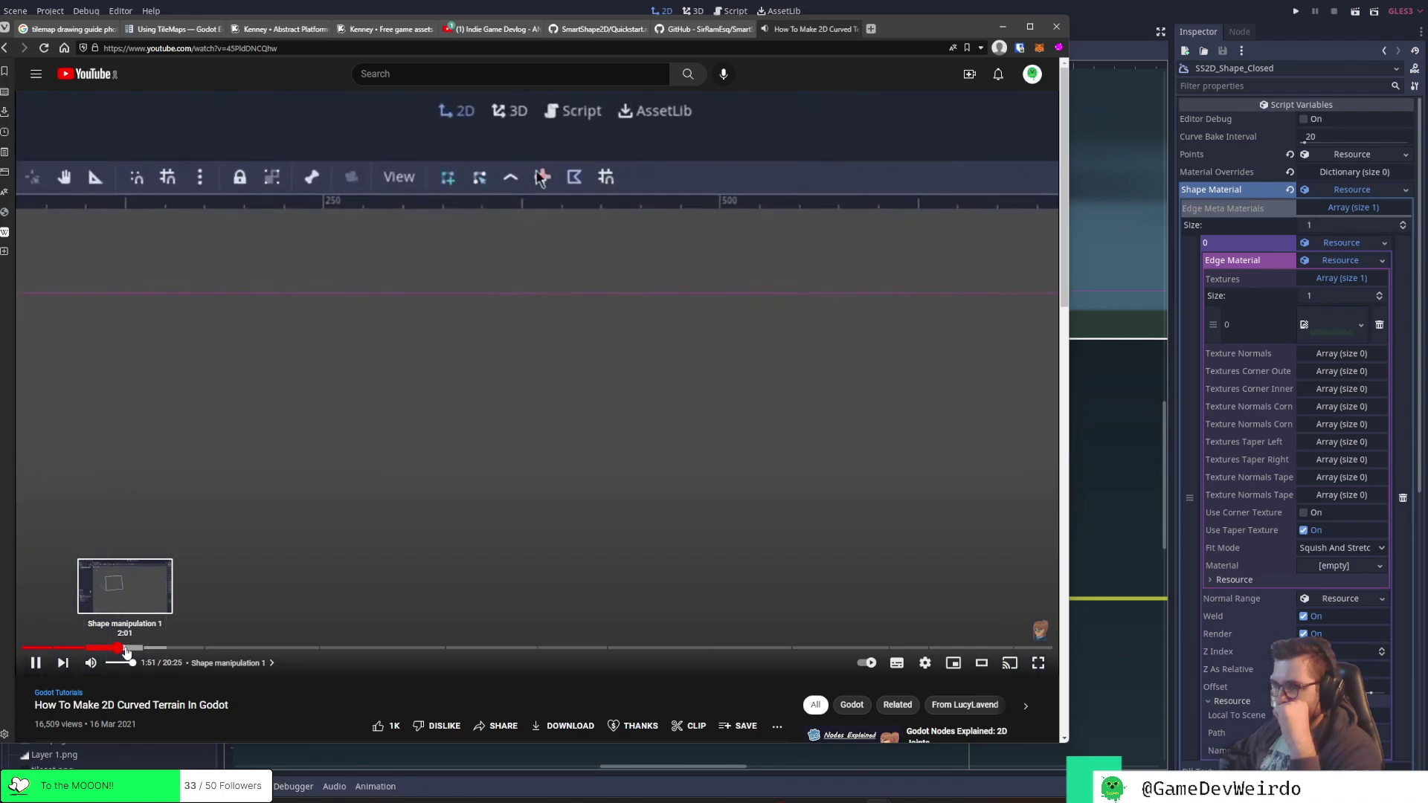
pyautogui.click(126, 649)
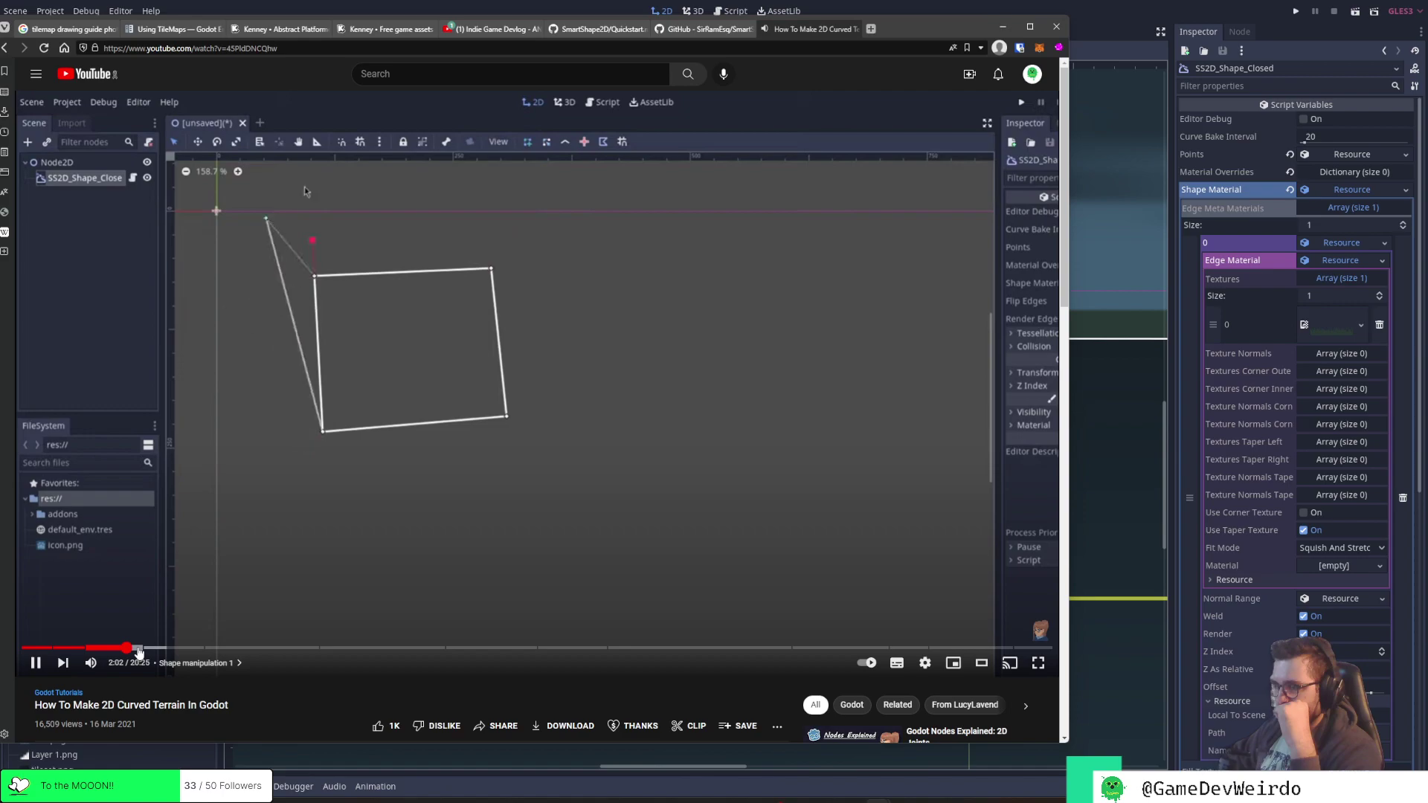
# Return to the Godot village scene and select the SS2D_Shape_Closed ground shape
pyautogui.click(976, 2)
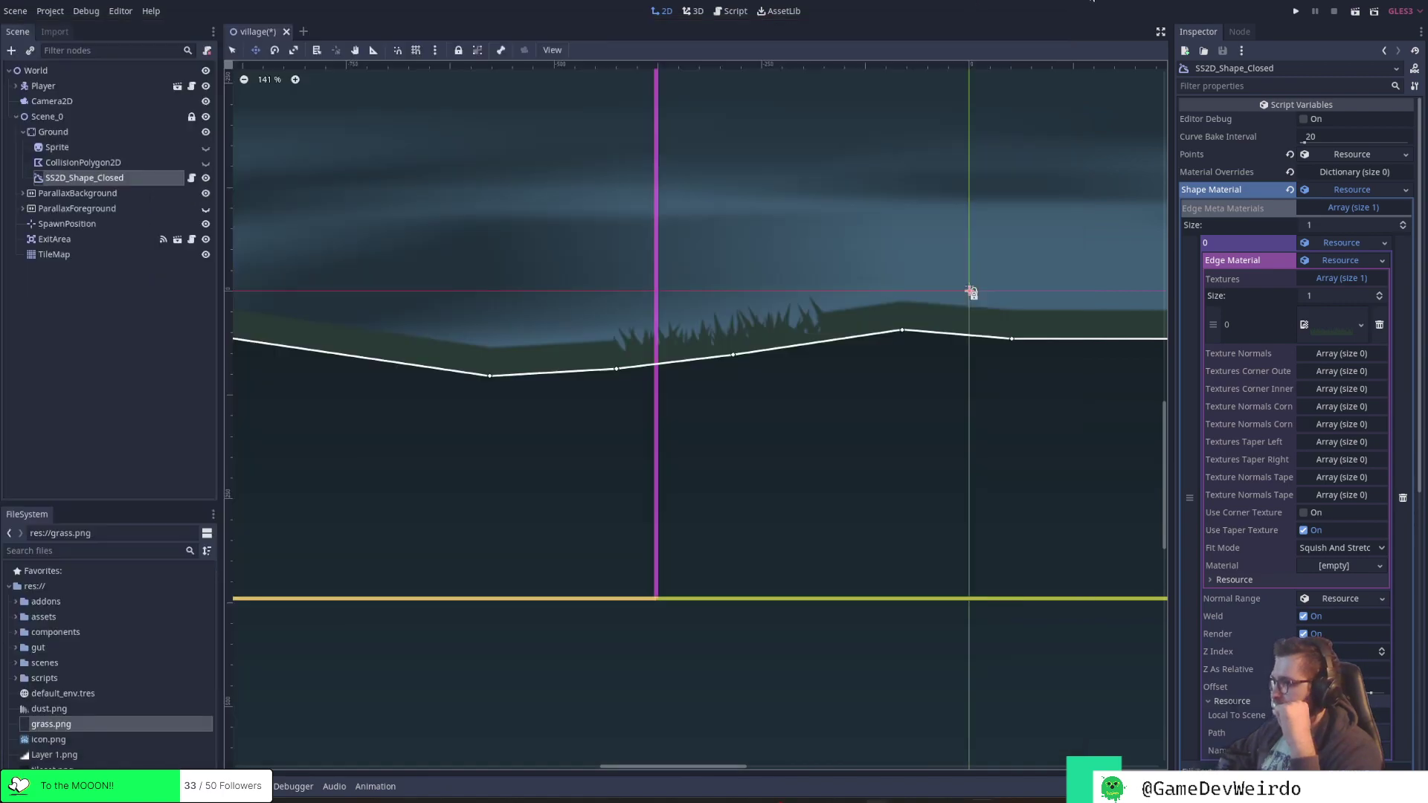
pyautogui.scroll(-3, 918, 319)
pyautogui.scroll(-3, 885, 332)
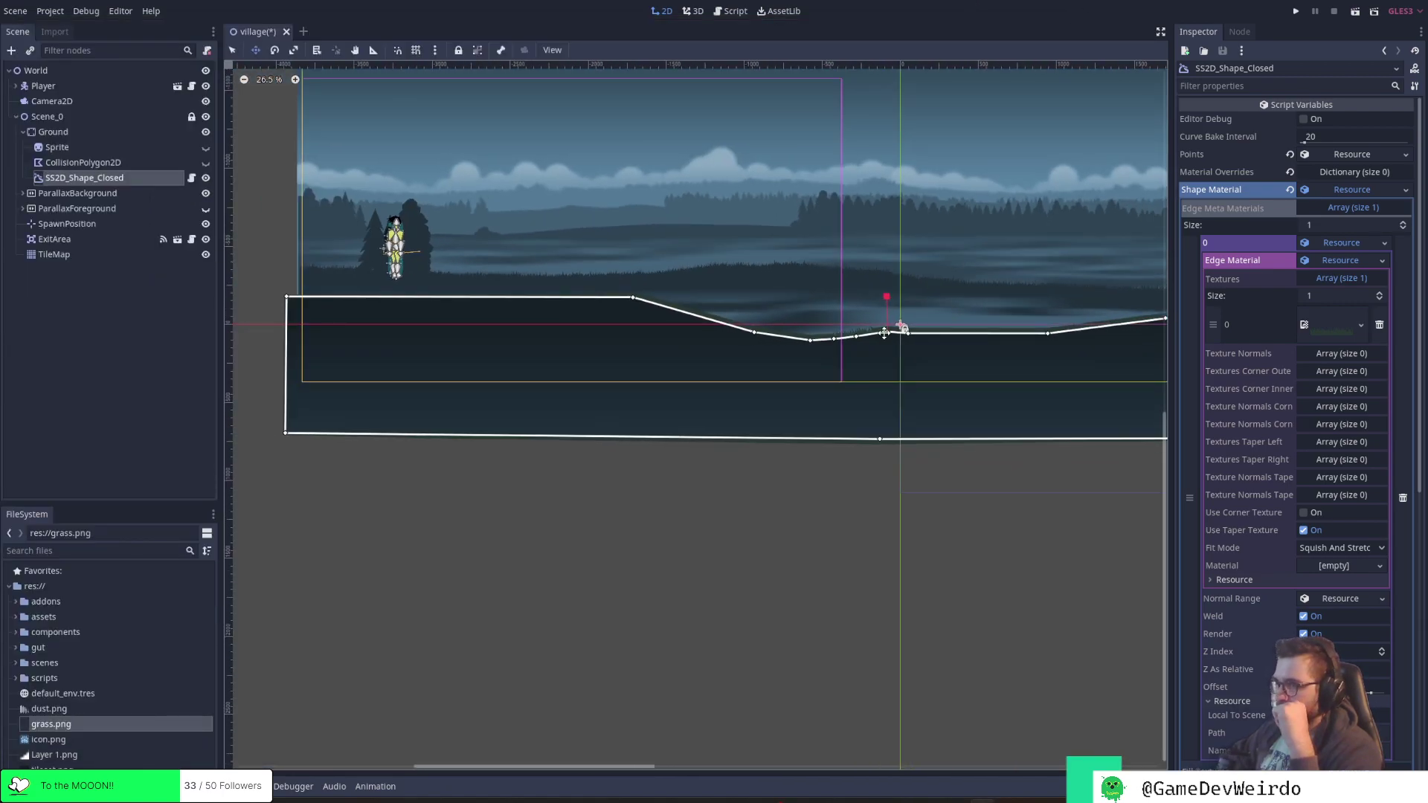
pyautogui.click(136, 167)
pyautogui.click(136, 176)
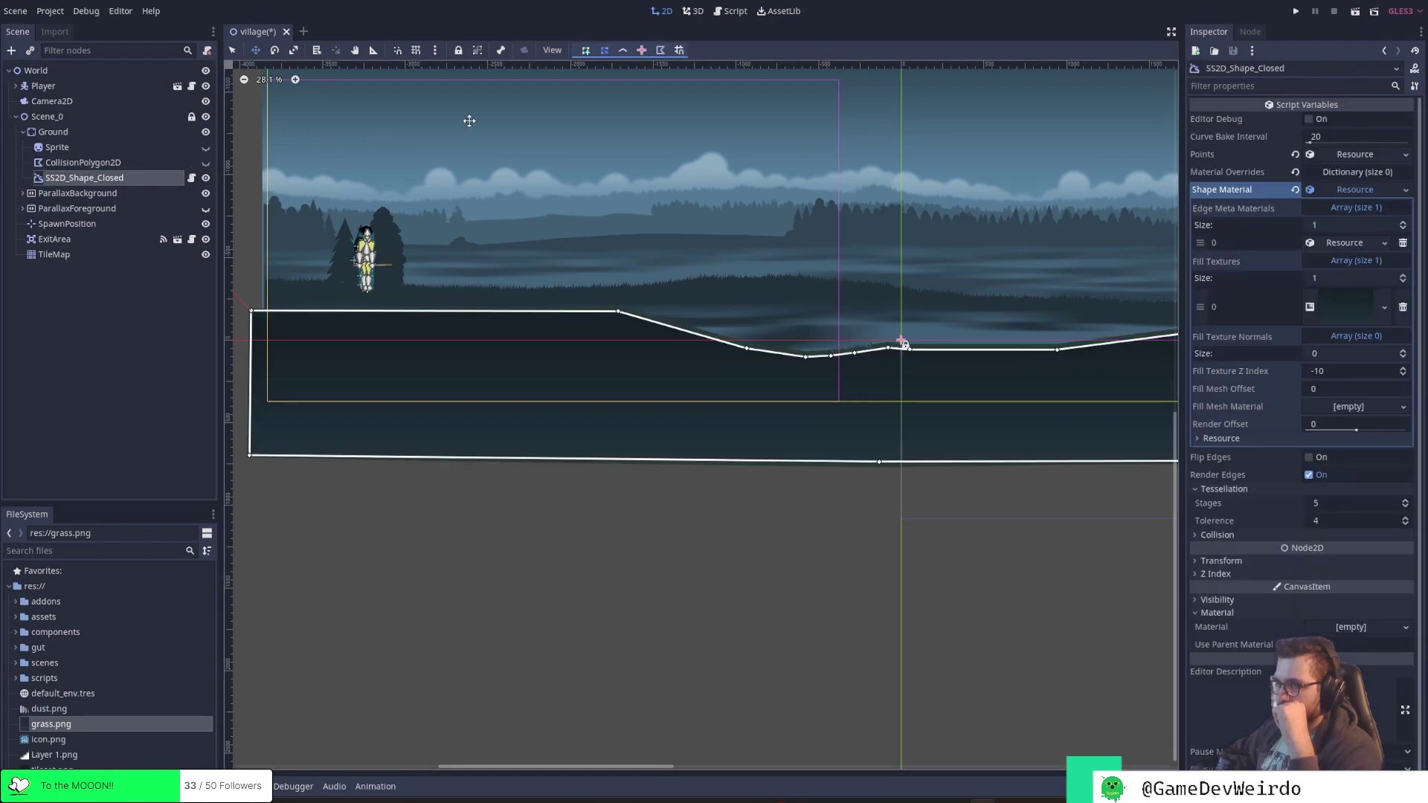
# Delete the ground shape's outer corner and edge vertices on both sides
pyautogui.rightClick(618, 310)
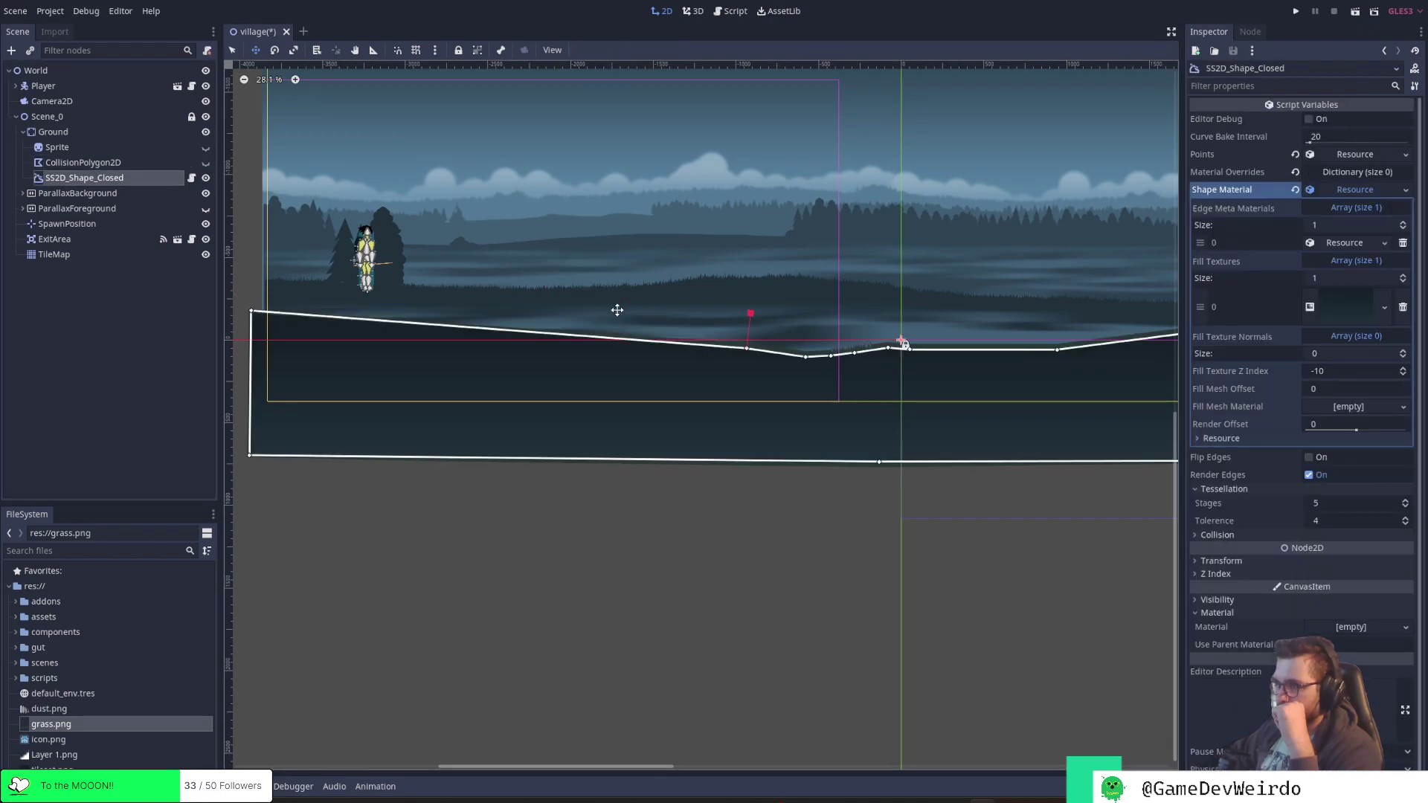
pyautogui.rightClick(251, 311)
pyautogui.rightClick(253, 449)
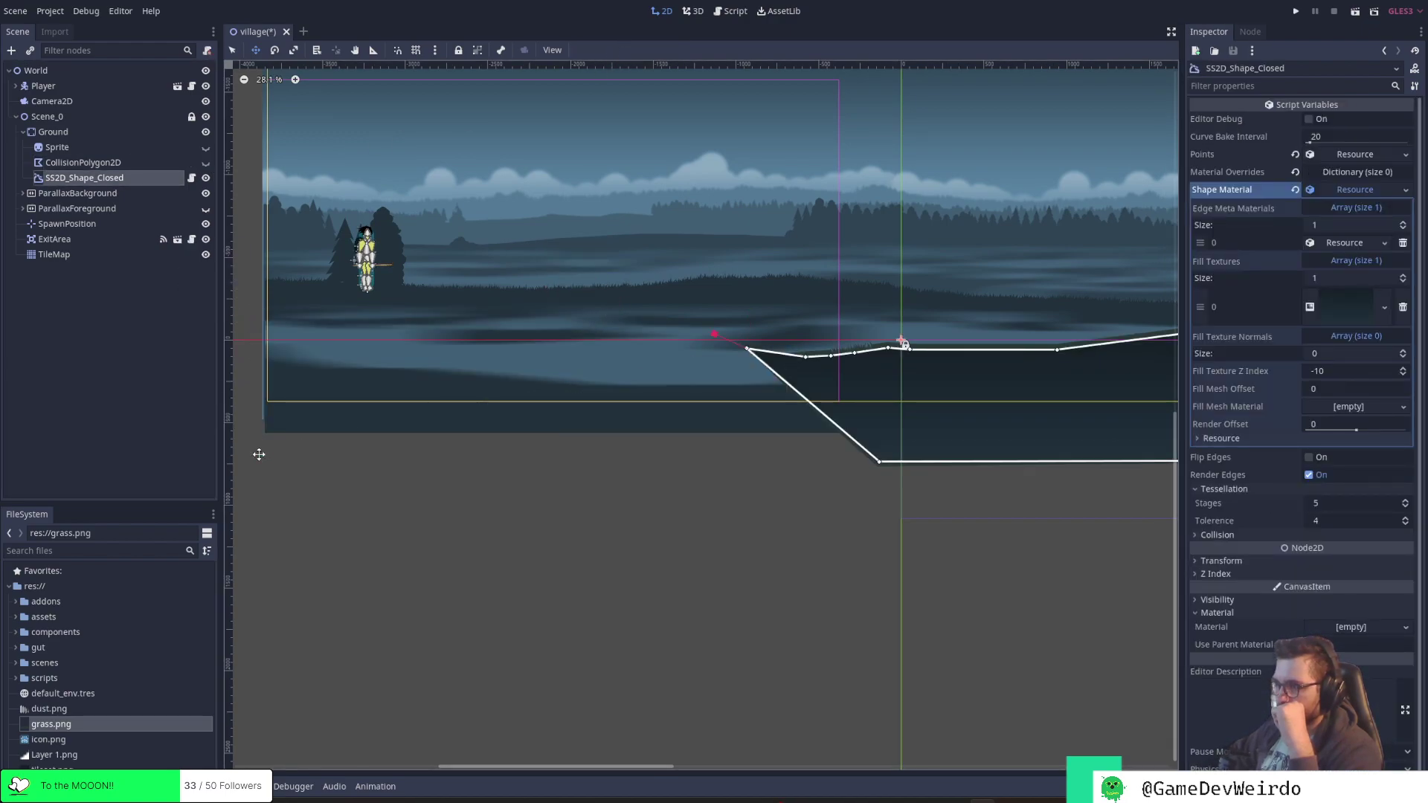
pyautogui.rightClick(878, 462)
pyautogui.scroll(-1, 954, 497)
pyautogui.scroll(-1, 762, 695)
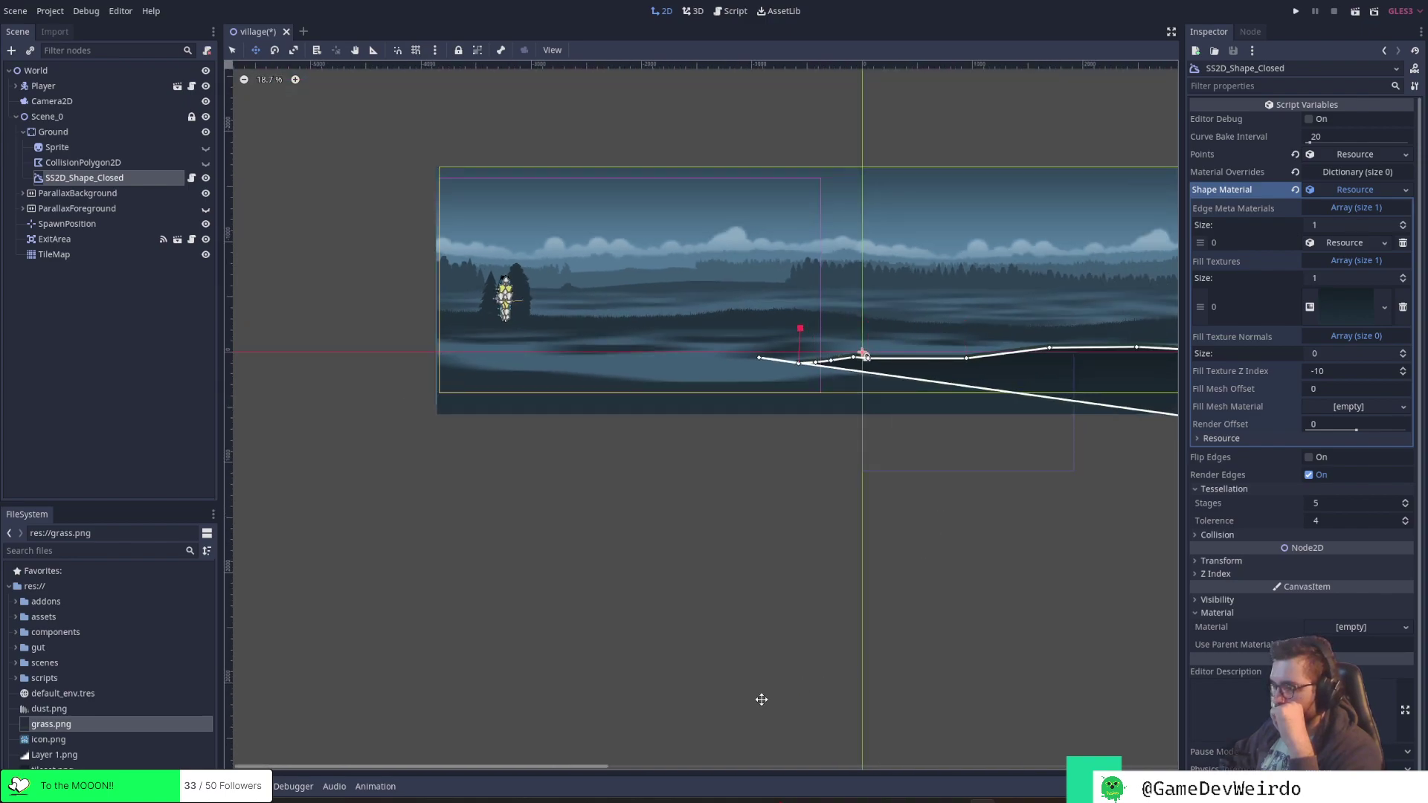
pyautogui.moveTo(580, 766); pyautogui.dragTo(1086, 751)
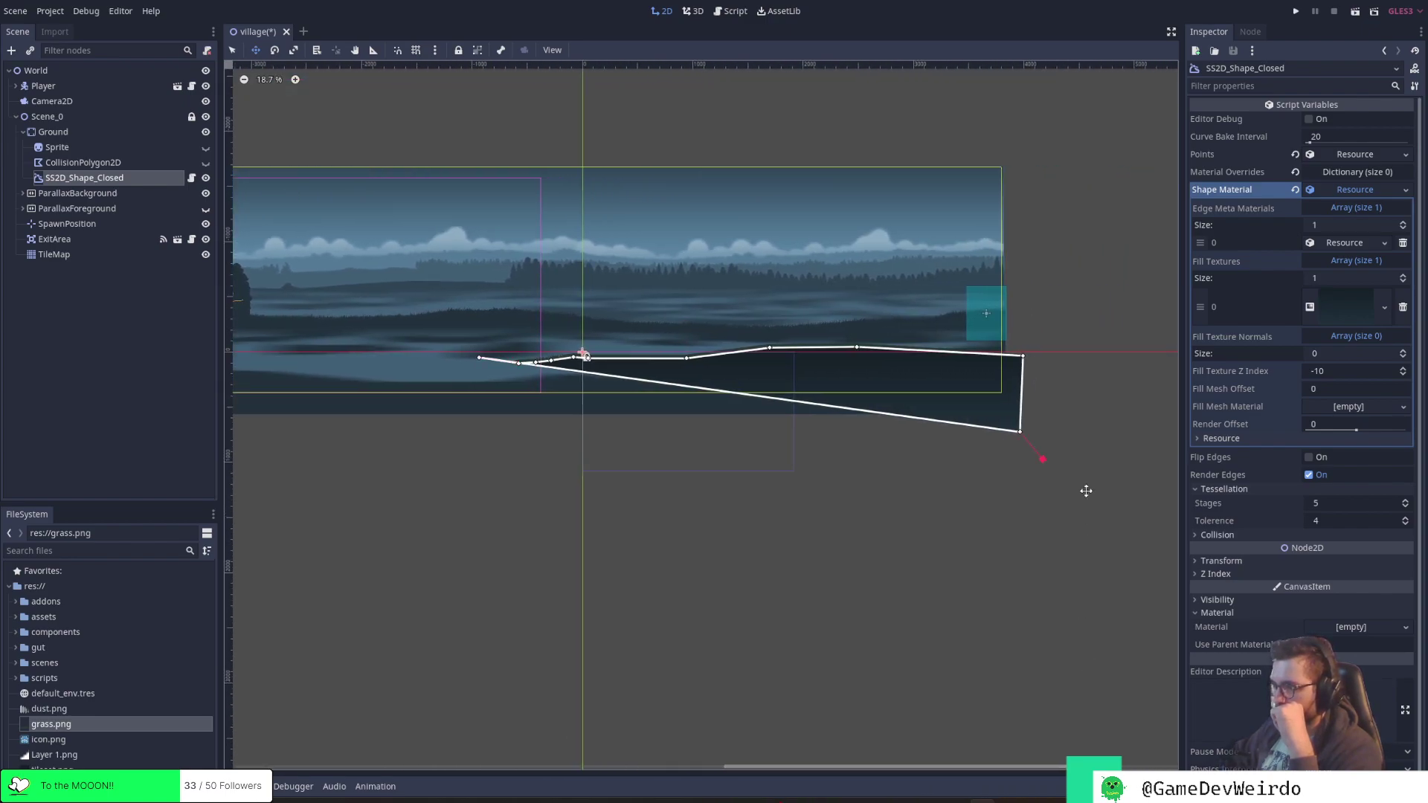
pyautogui.rightClick(1023, 357)
pyautogui.rightClick(1017, 428)
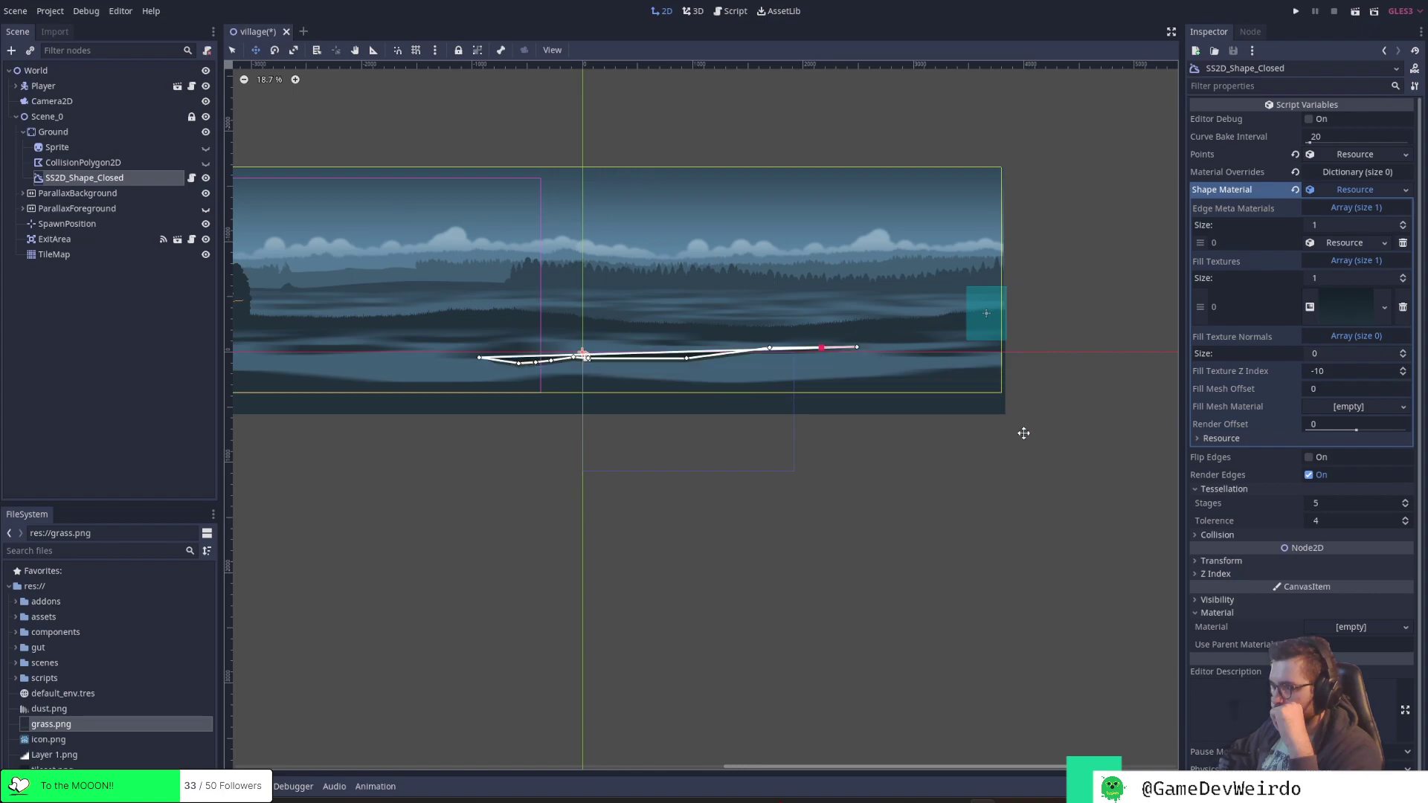
# Reduce the remaining points to a small four-cornered block by deleting and dragging vertices
pyautogui.moveTo(686, 358); pyautogui.dragTo(653, 406)
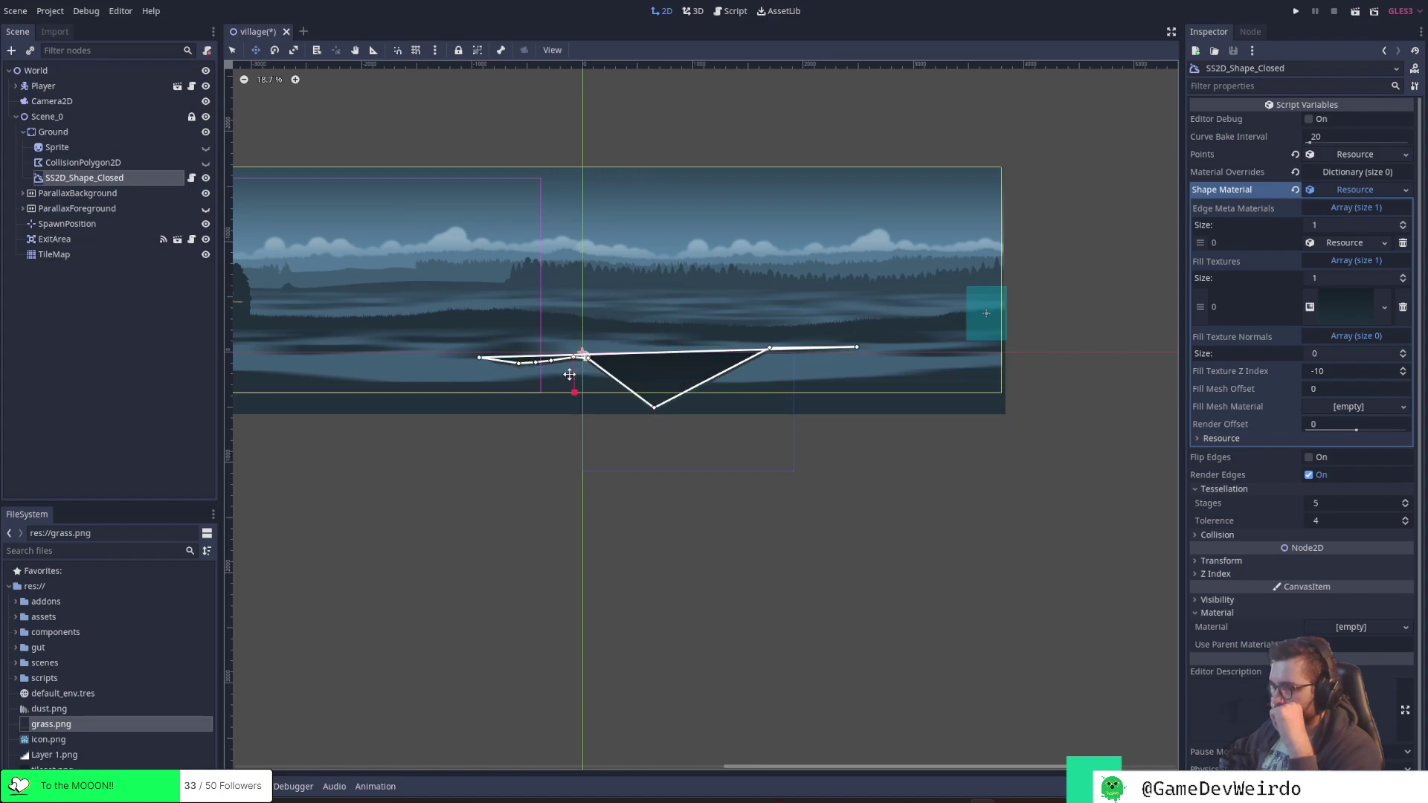
pyautogui.moveTo(536, 362); pyautogui.dragTo(512, 408)
pyautogui.rightClick(551, 361)
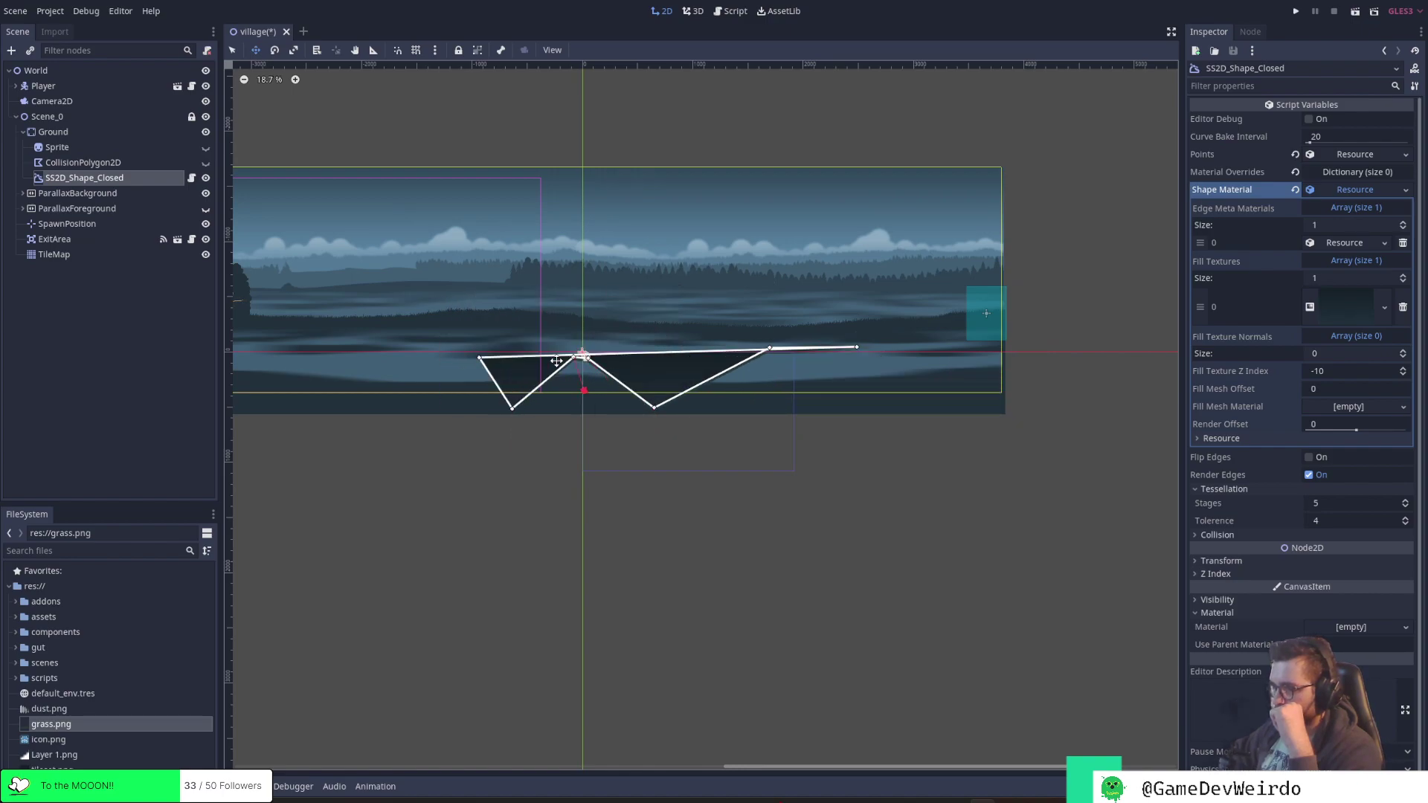
pyautogui.rightClick(574, 357)
pyautogui.rightClick(588, 359)
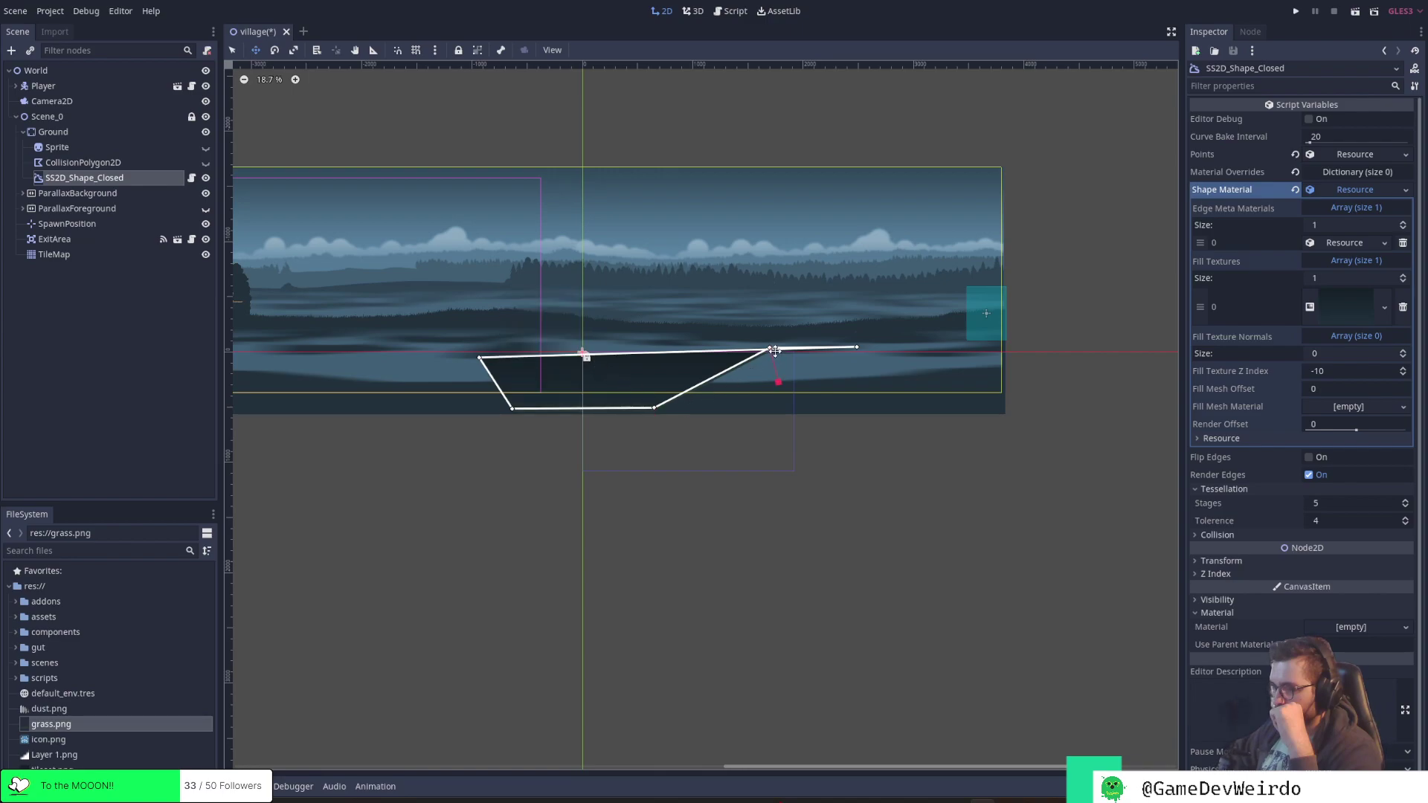
pyautogui.rightClick(857, 346)
pyautogui.rightClick(770, 348)
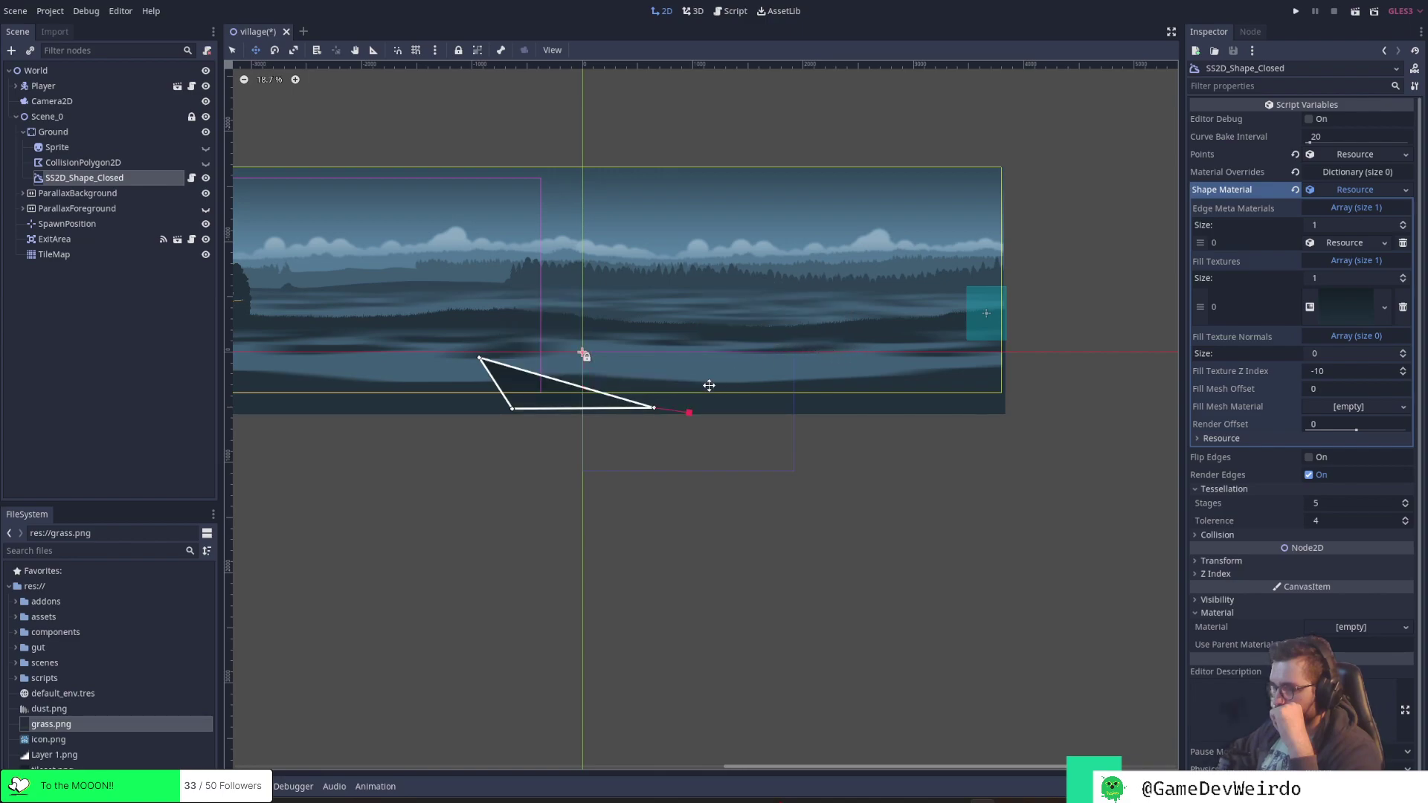
pyautogui.moveTo(658, 408)
pyautogui.mouseDown()
pyautogui.moveTo(640, 350)
pyautogui.moveTo(623, 404)
pyautogui.moveTo(640, 417)
pyautogui.mouseUp()
pyautogui.moveTo(512, 408); pyautogui.dragTo(517, 433)
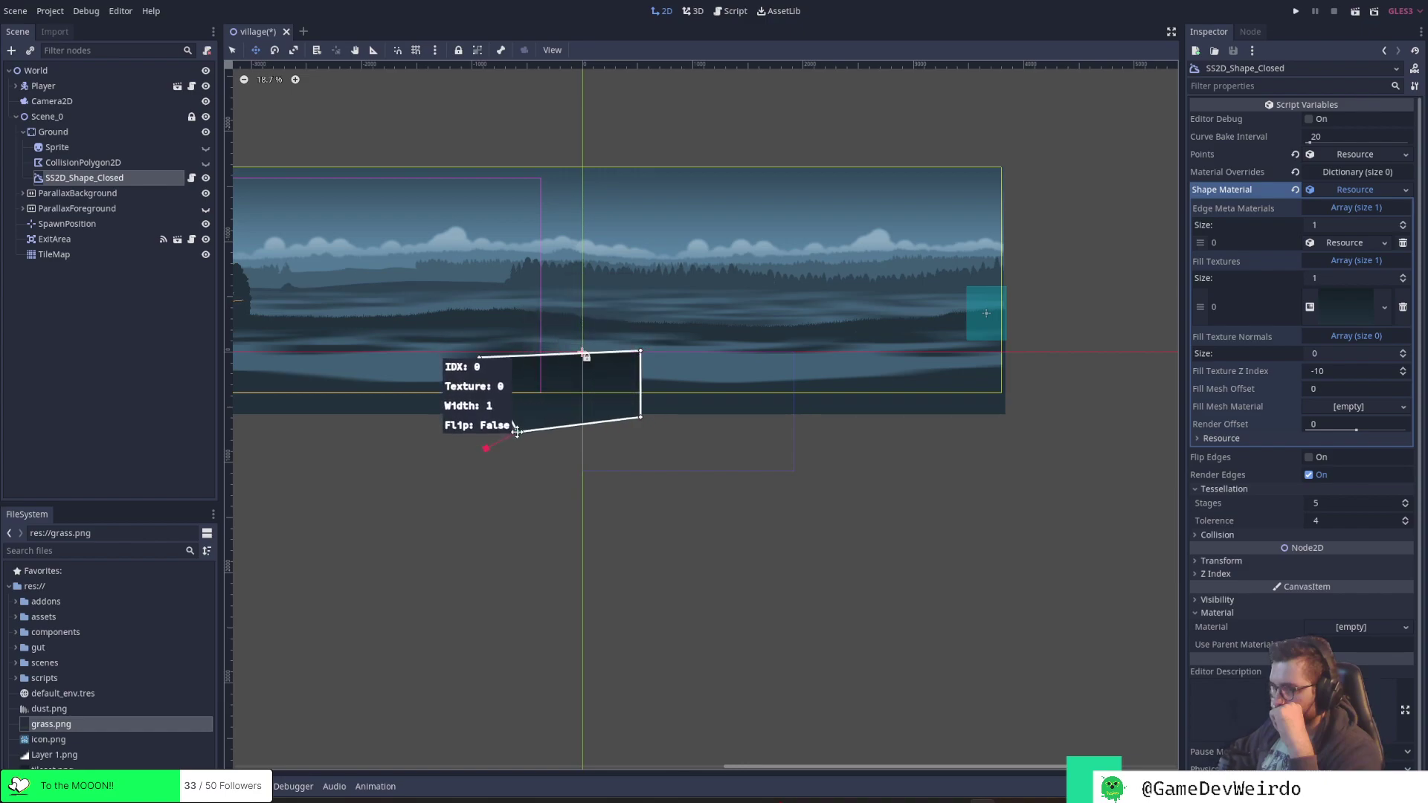
pyautogui.moveTo(482, 360); pyautogui.dragTo(502, 356)
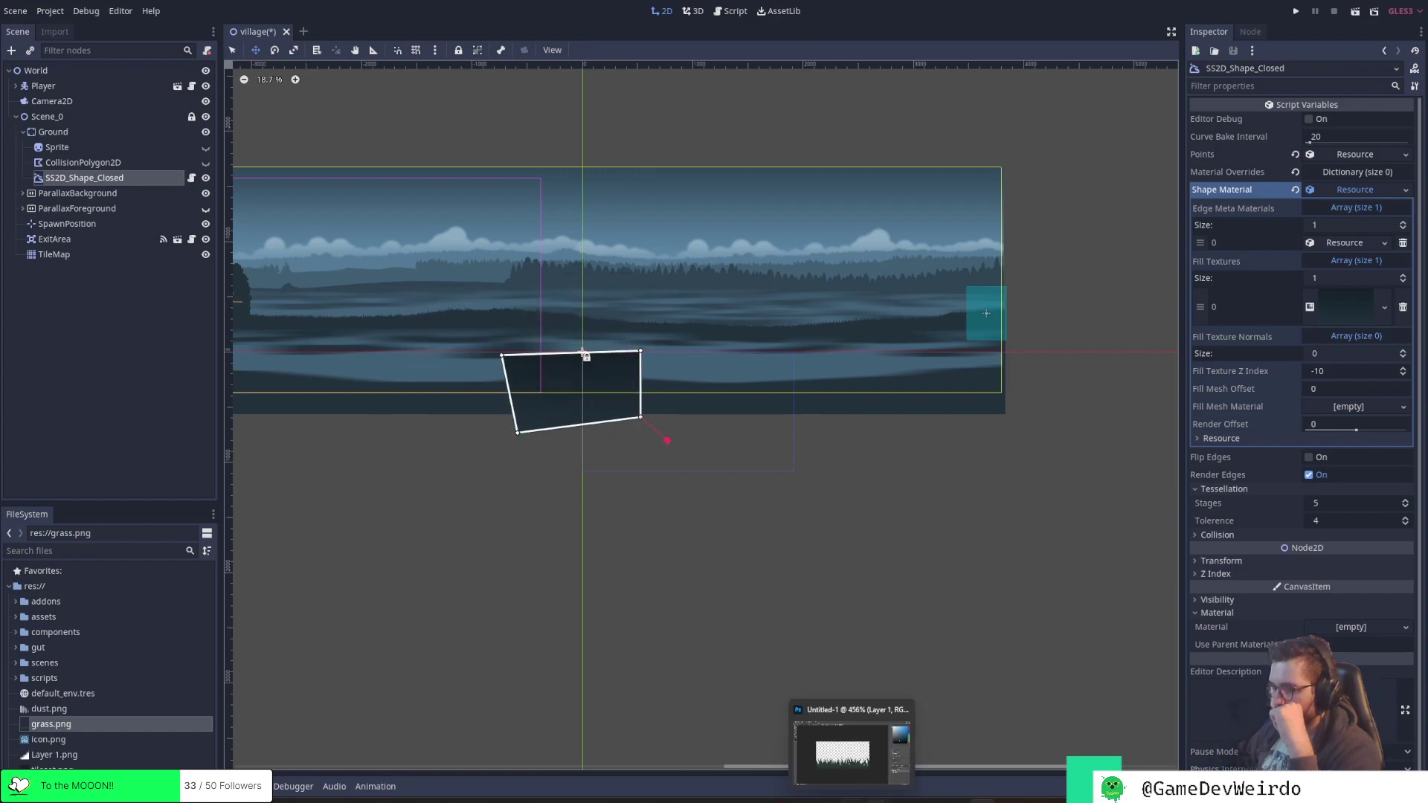
# Jump the tutorial to its Texturing the edges chapter and pause it at 5:18
pyautogui.moveTo(879, 800)
pyautogui.click(926, 755)
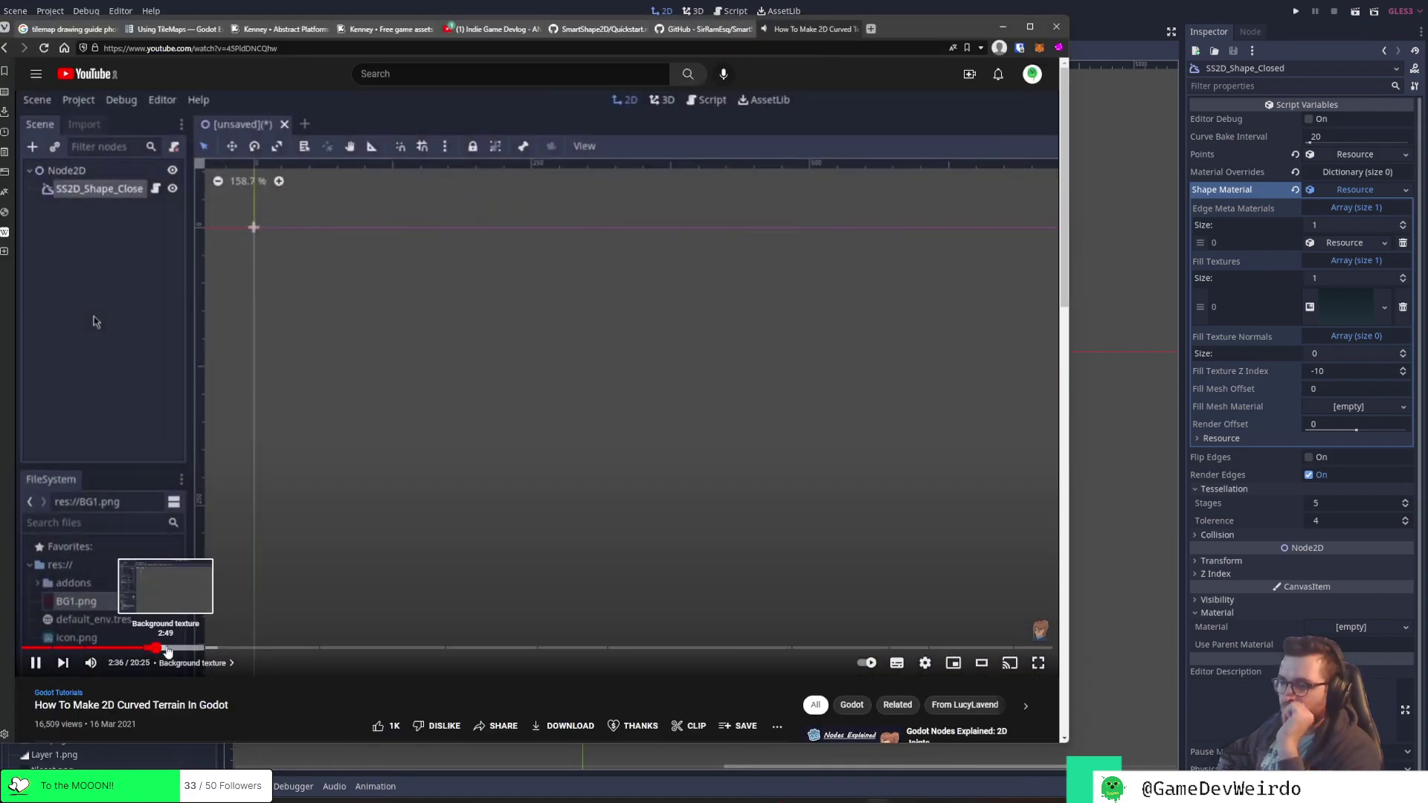
pyautogui.click(208, 649)
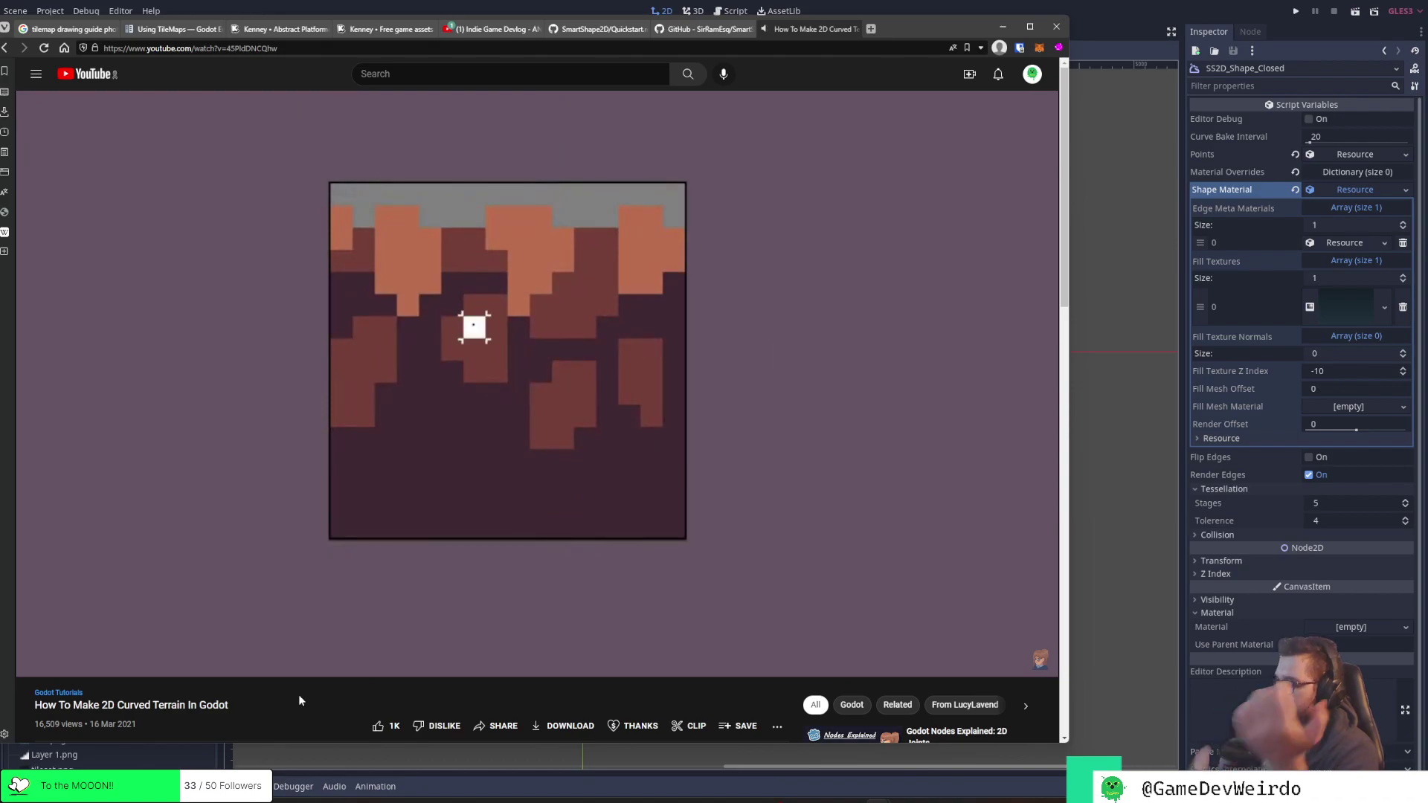
pyautogui.click(482, 346)
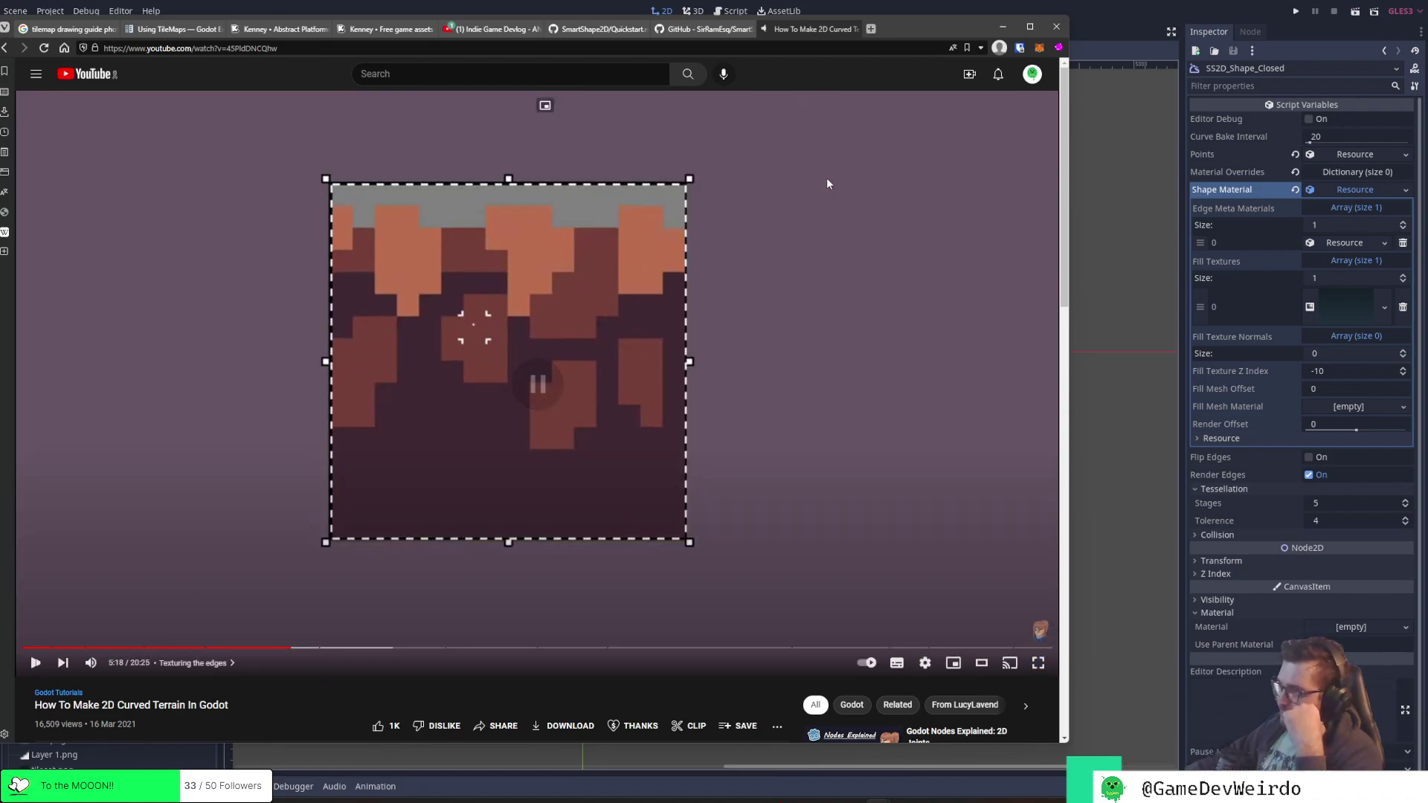
# Drag the block's bottom-left corner further left, then switch to the grass image in Photoshop
pyautogui.click(1096, 47)
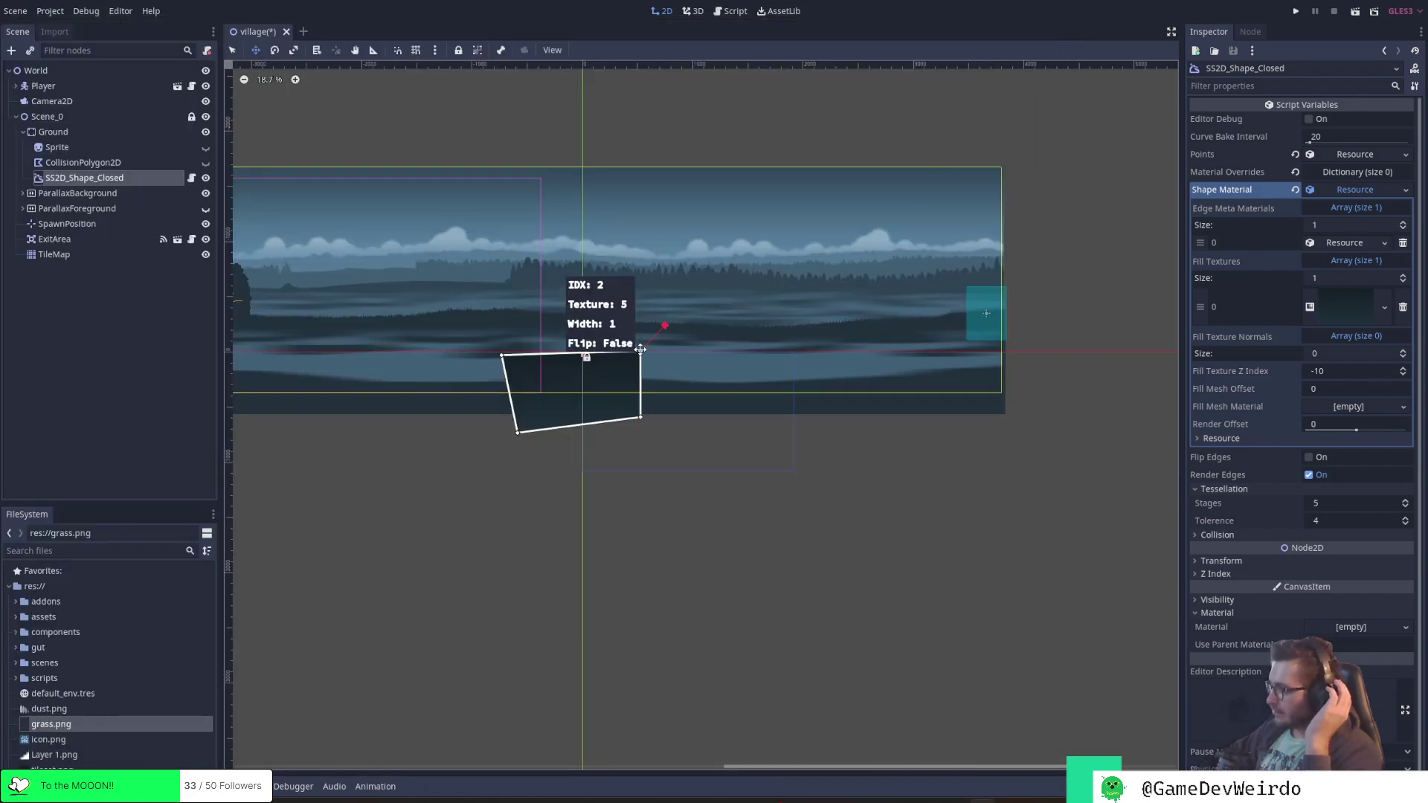
pyautogui.scroll(5, 610, 342)
pyautogui.scroll(5, 586, 435)
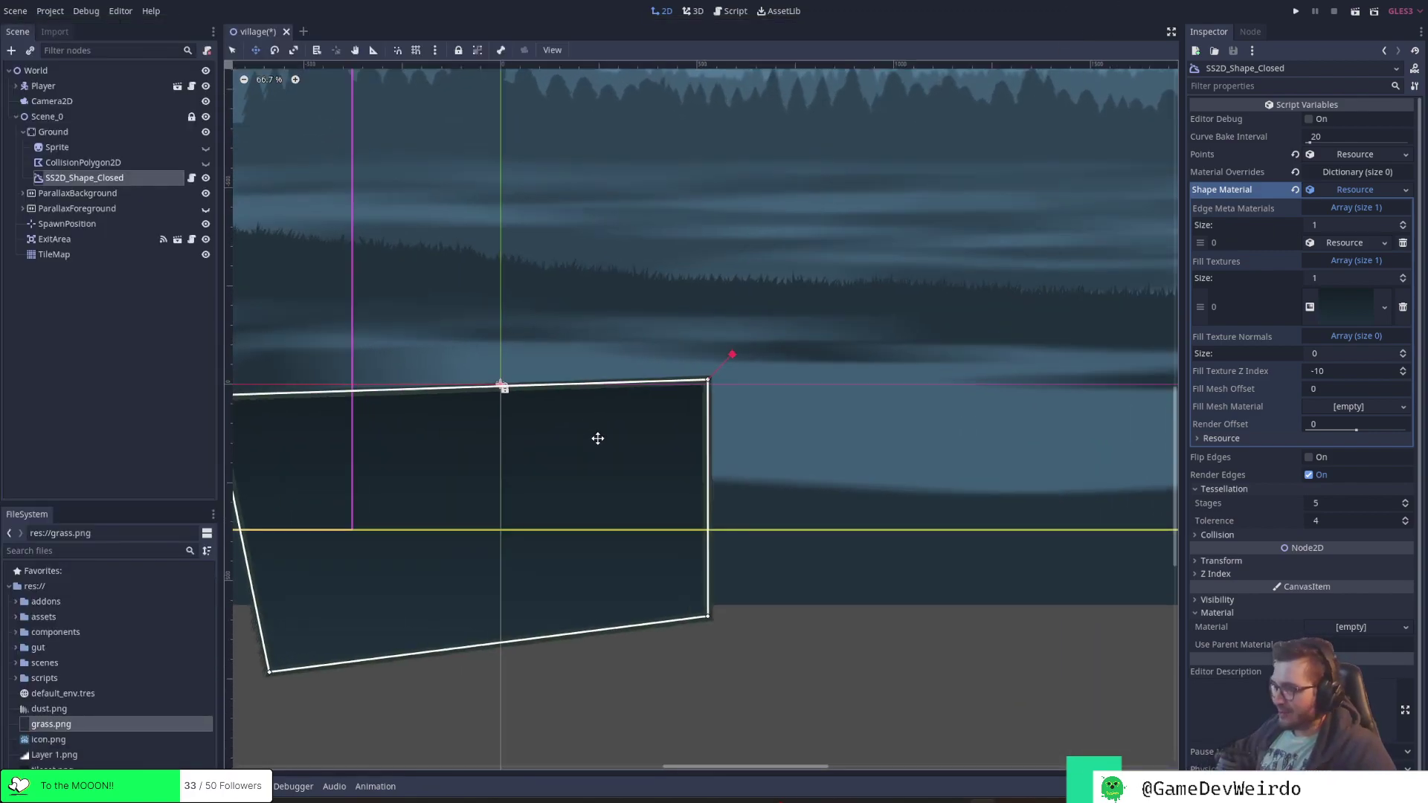
pyautogui.moveTo(937, 307); pyautogui.dragTo(1127, 139, button='middle')
pyautogui.moveTo(495, 700); pyautogui.dragTo(402, 603)
pyautogui.scroll(-3, 432, 599)
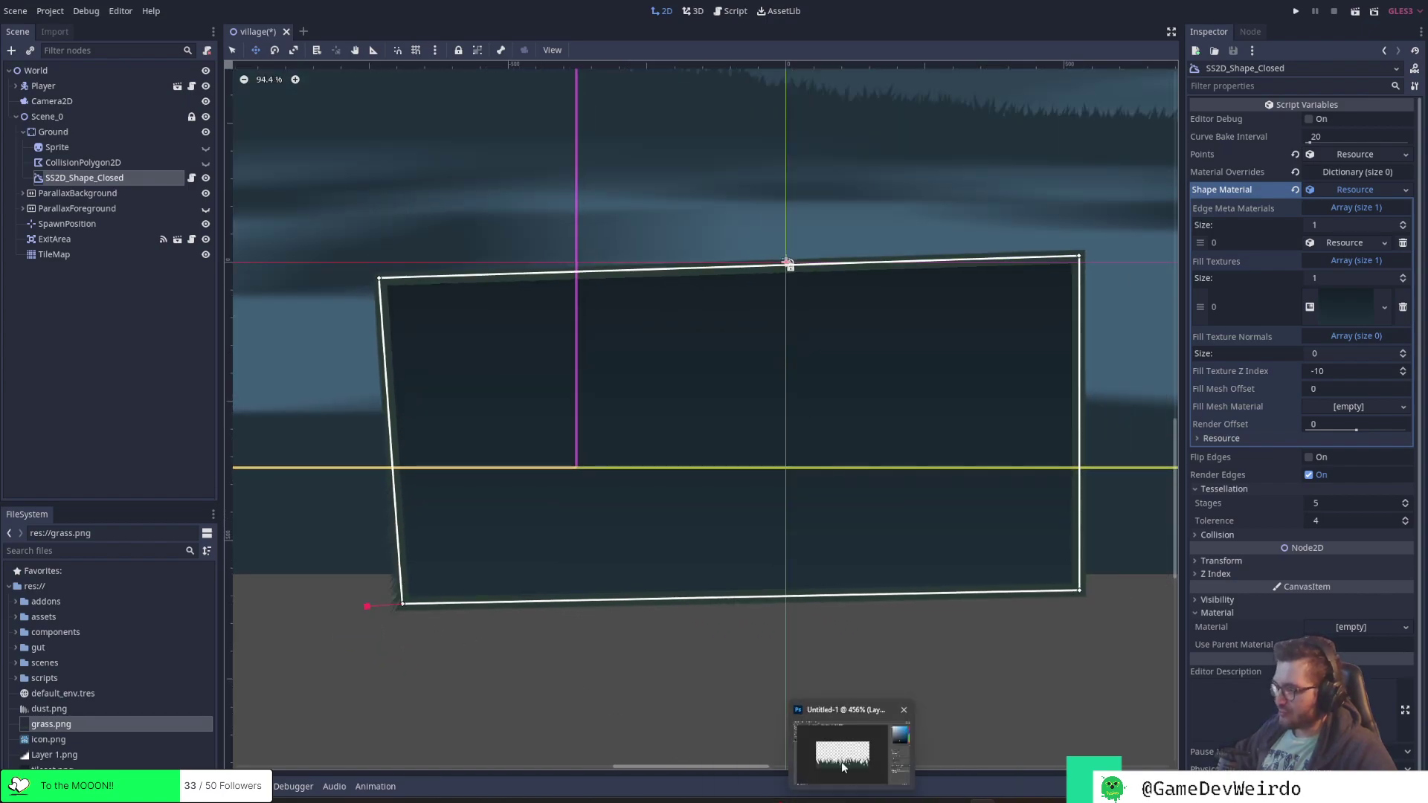
pyautogui.click(841, 762)
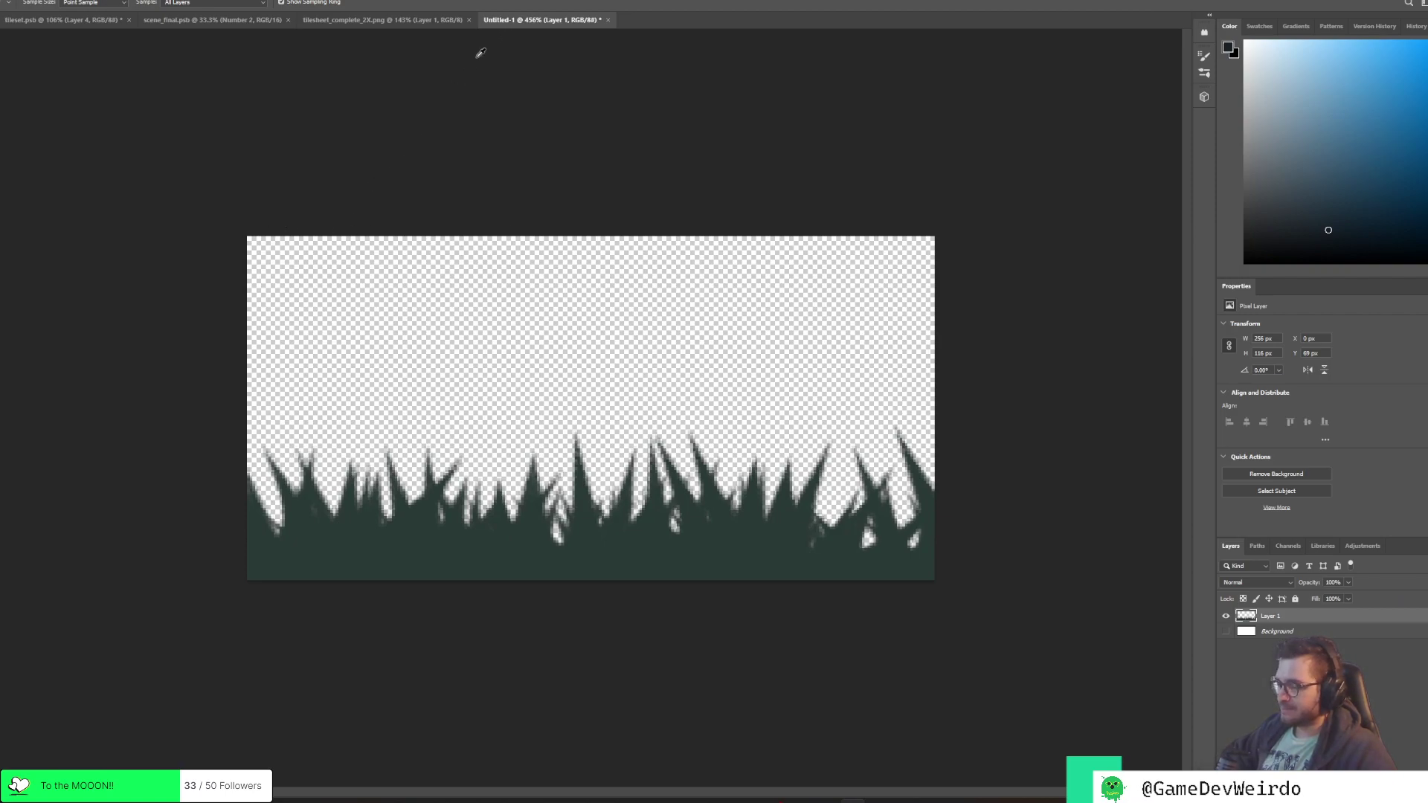
# Crop the grass image's canvas to 128 by 128 via Canvas Size
pyautogui.click(49, 2)
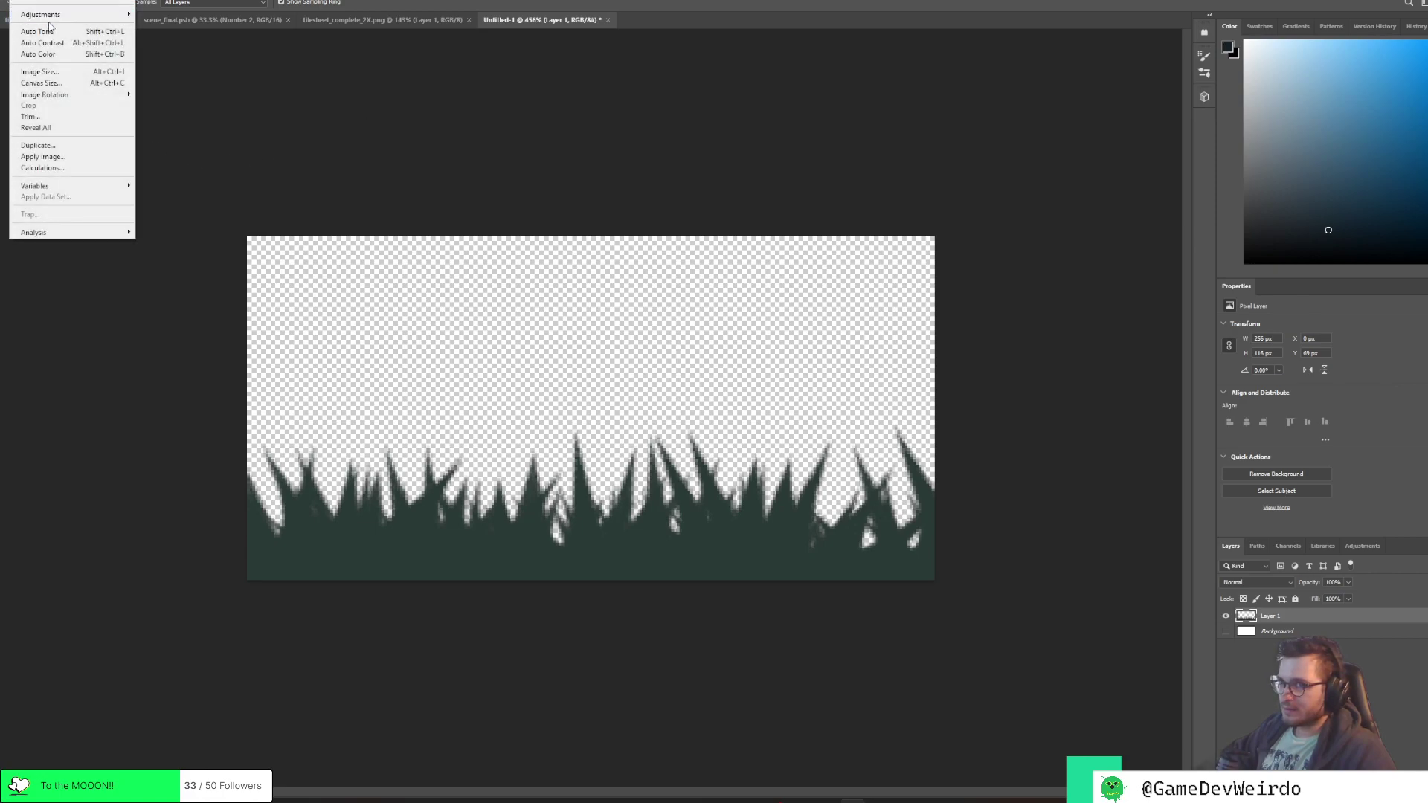
pyautogui.click(66, 72)
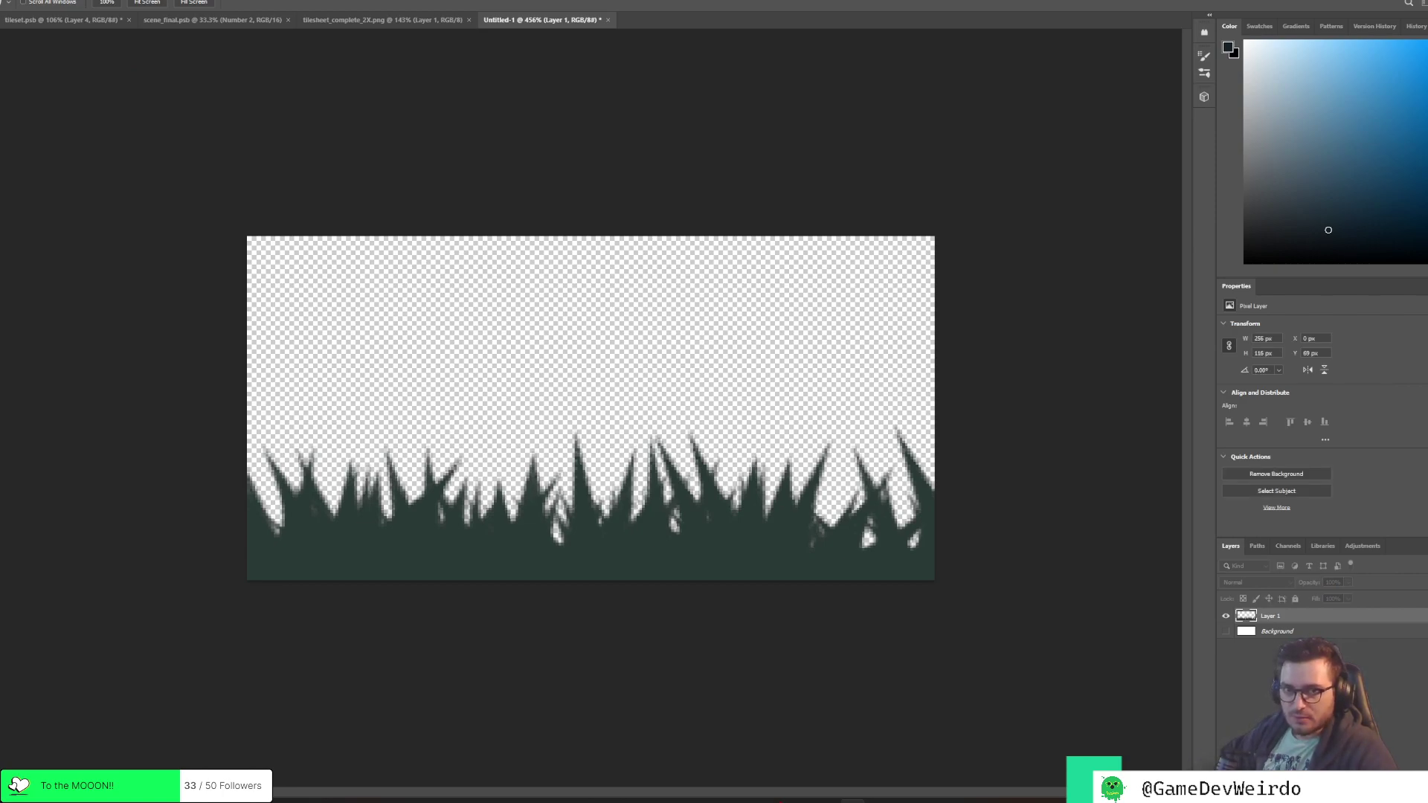
pyautogui.press('i')
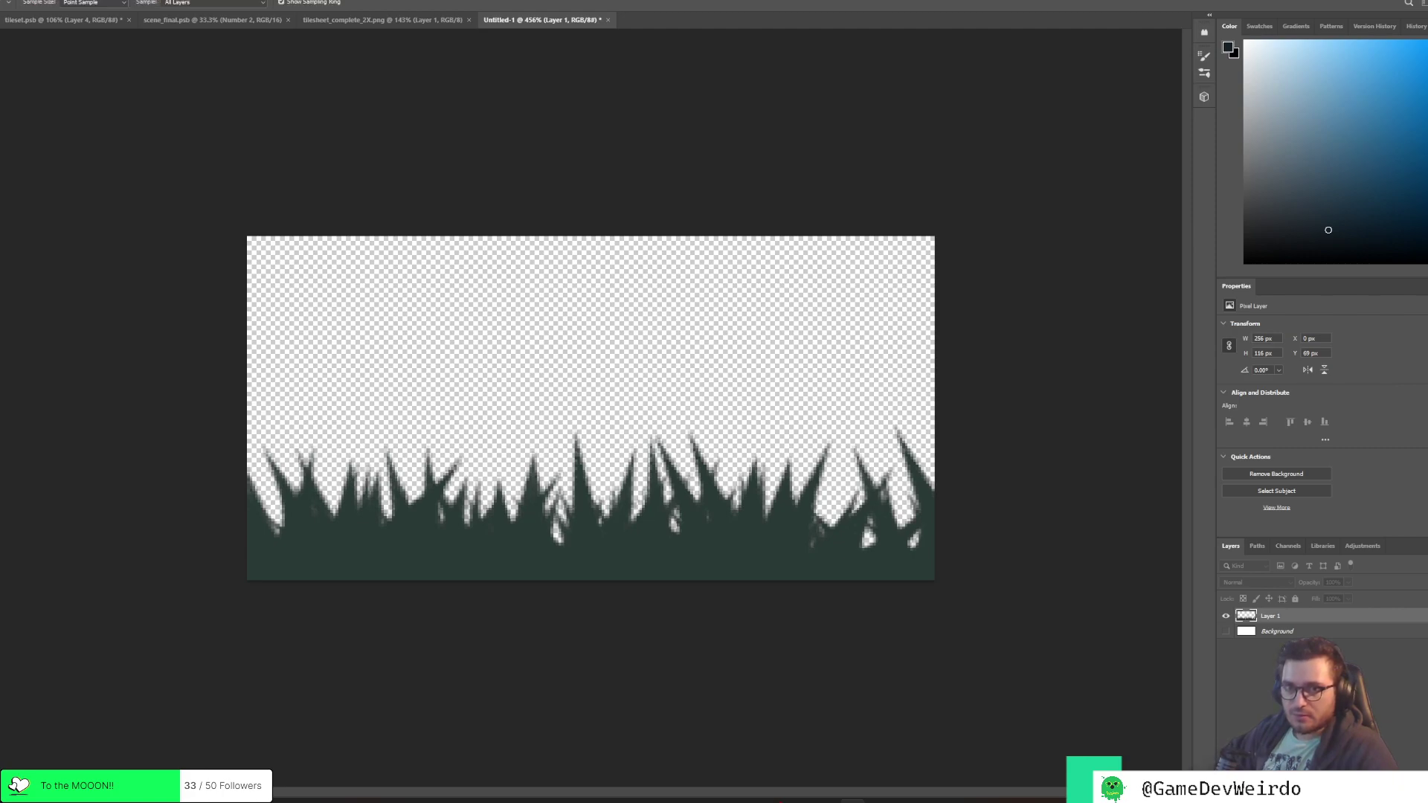
pyautogui.click(34, 2)
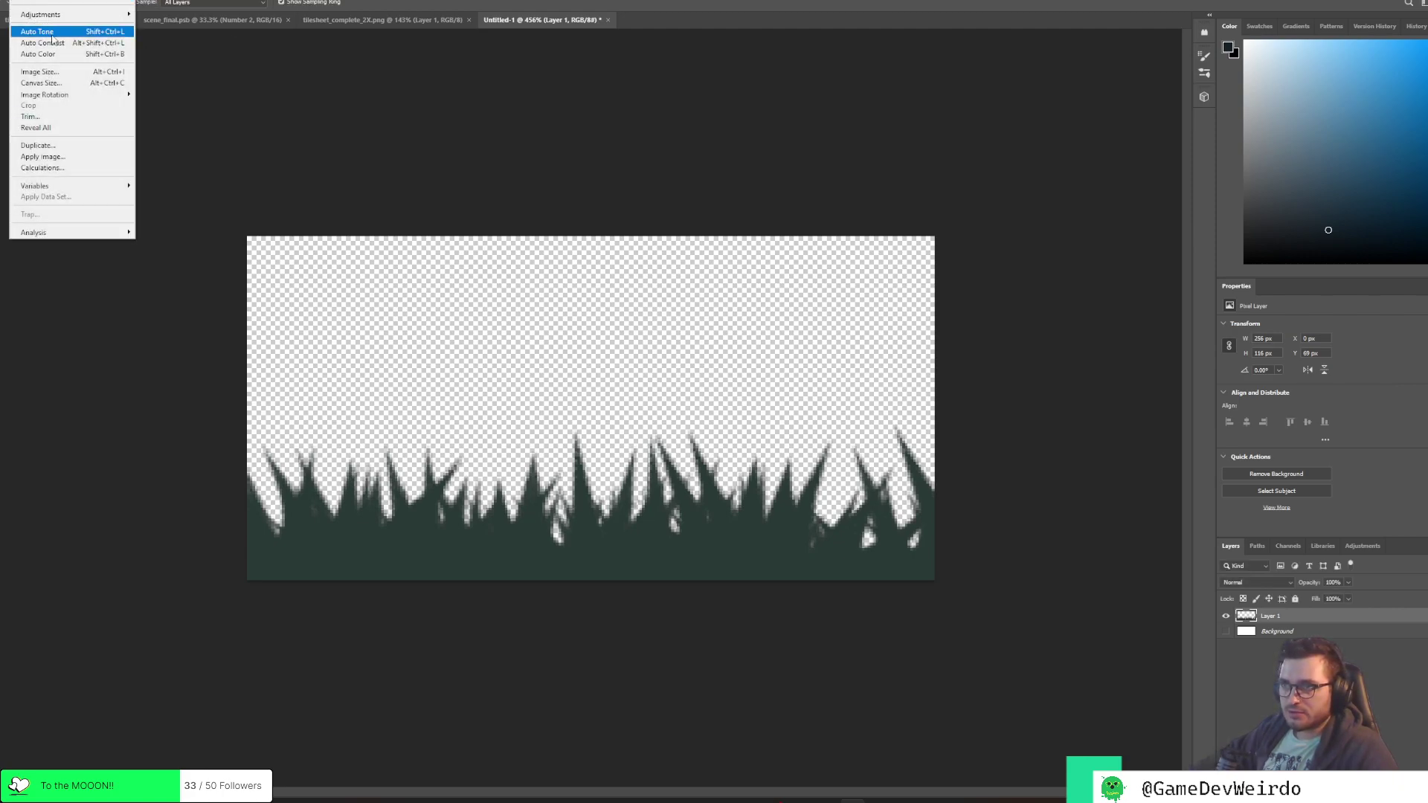
pyautogui.click(41, 83)
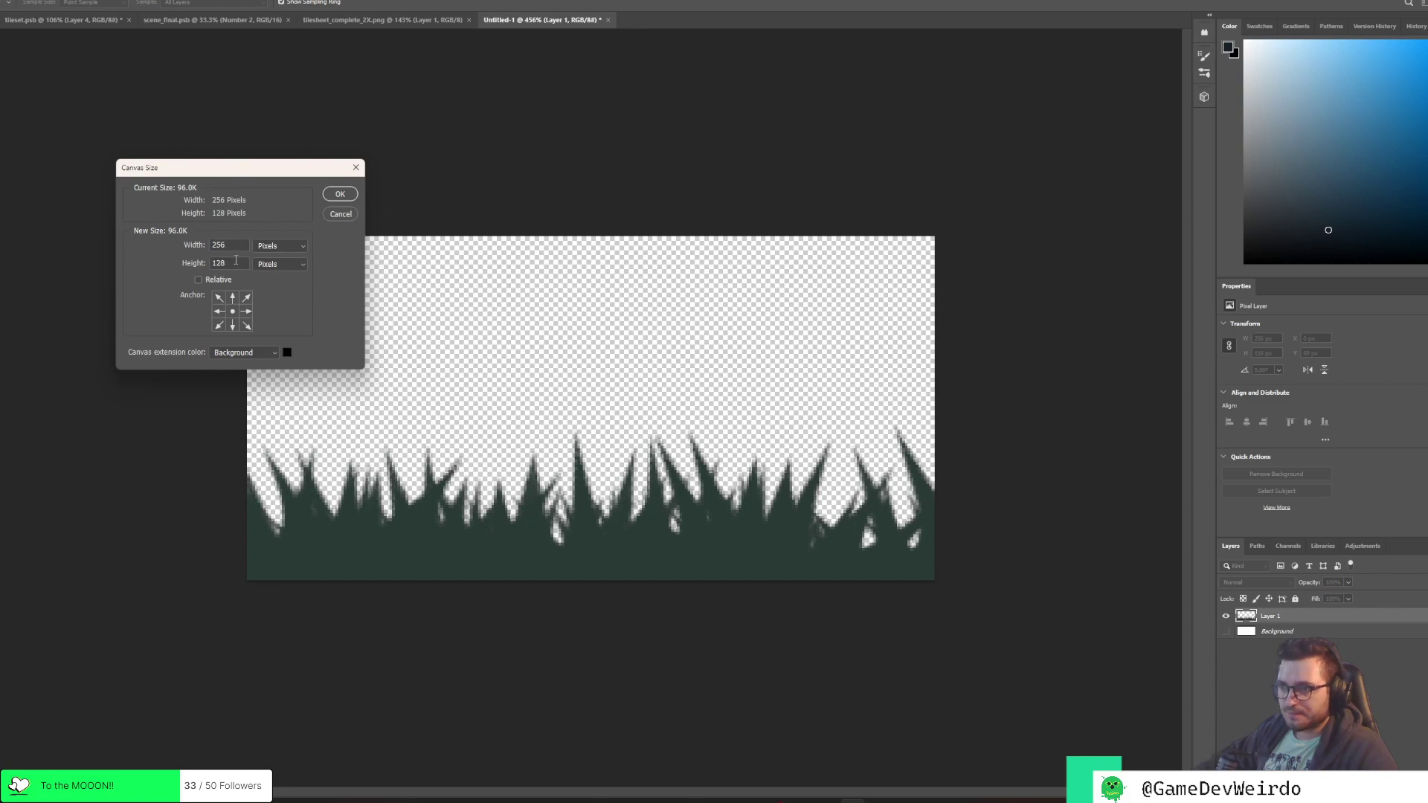
pyautogui.write('128')
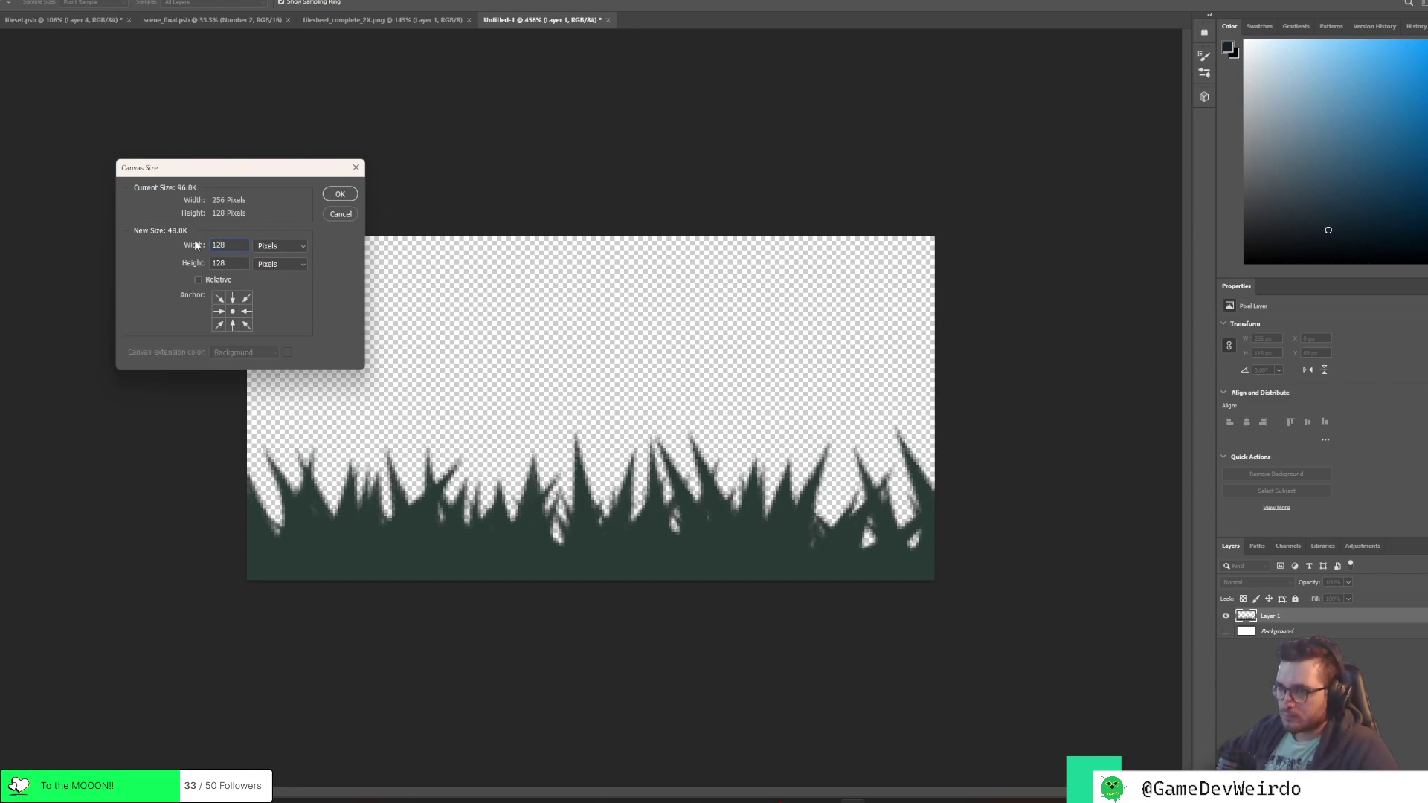
pyautogui.click(339, 193)
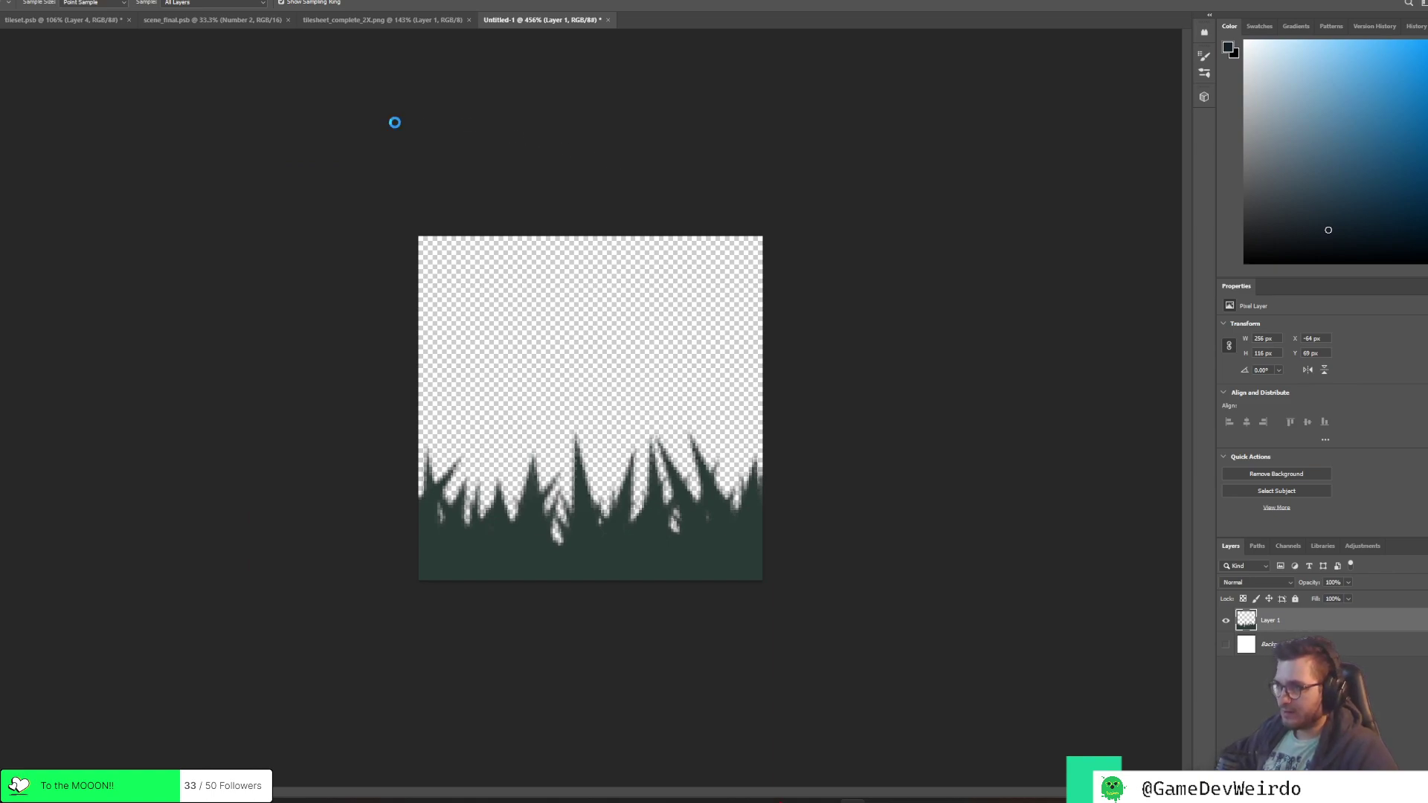
# Quick-export the image as PNG, replacing the existing grass.png
pyautogui.hotkey('ctrl', 'shift', 's')
pyautogui.click(682, 492)
pyautogui.click(9, 1)
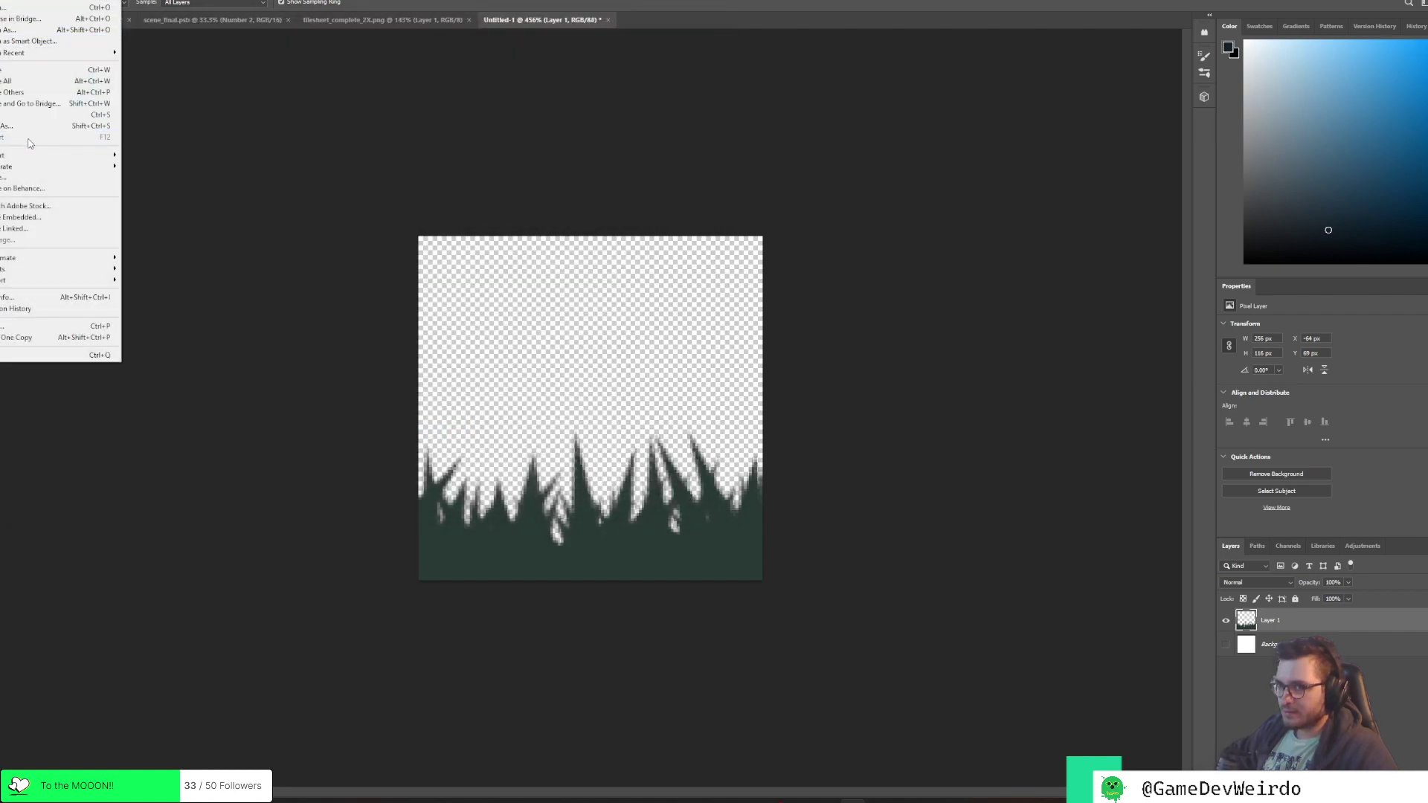
pyautogui.moveTo(27, 155)
pyautogui.click(131, 156)
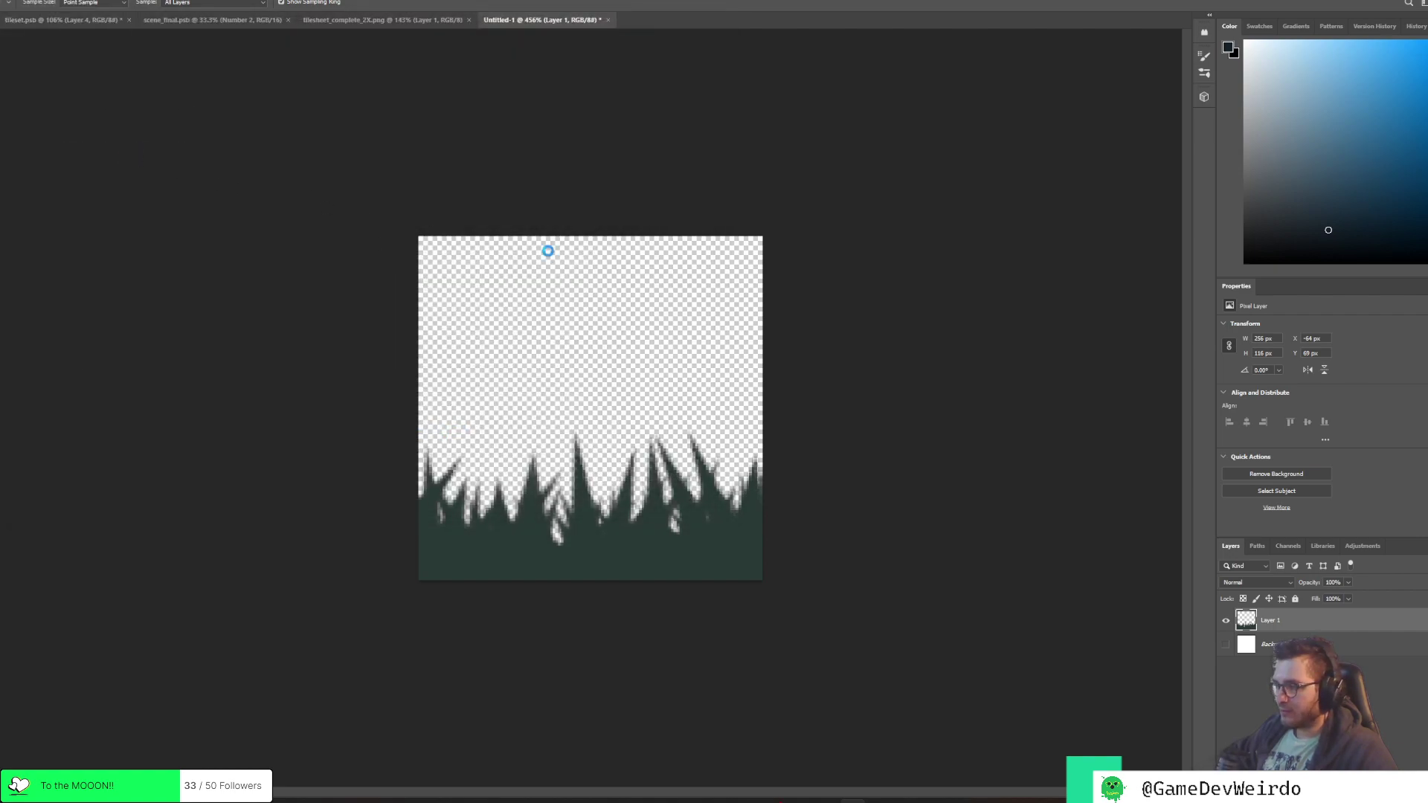
pyautogui.click(301, 143)
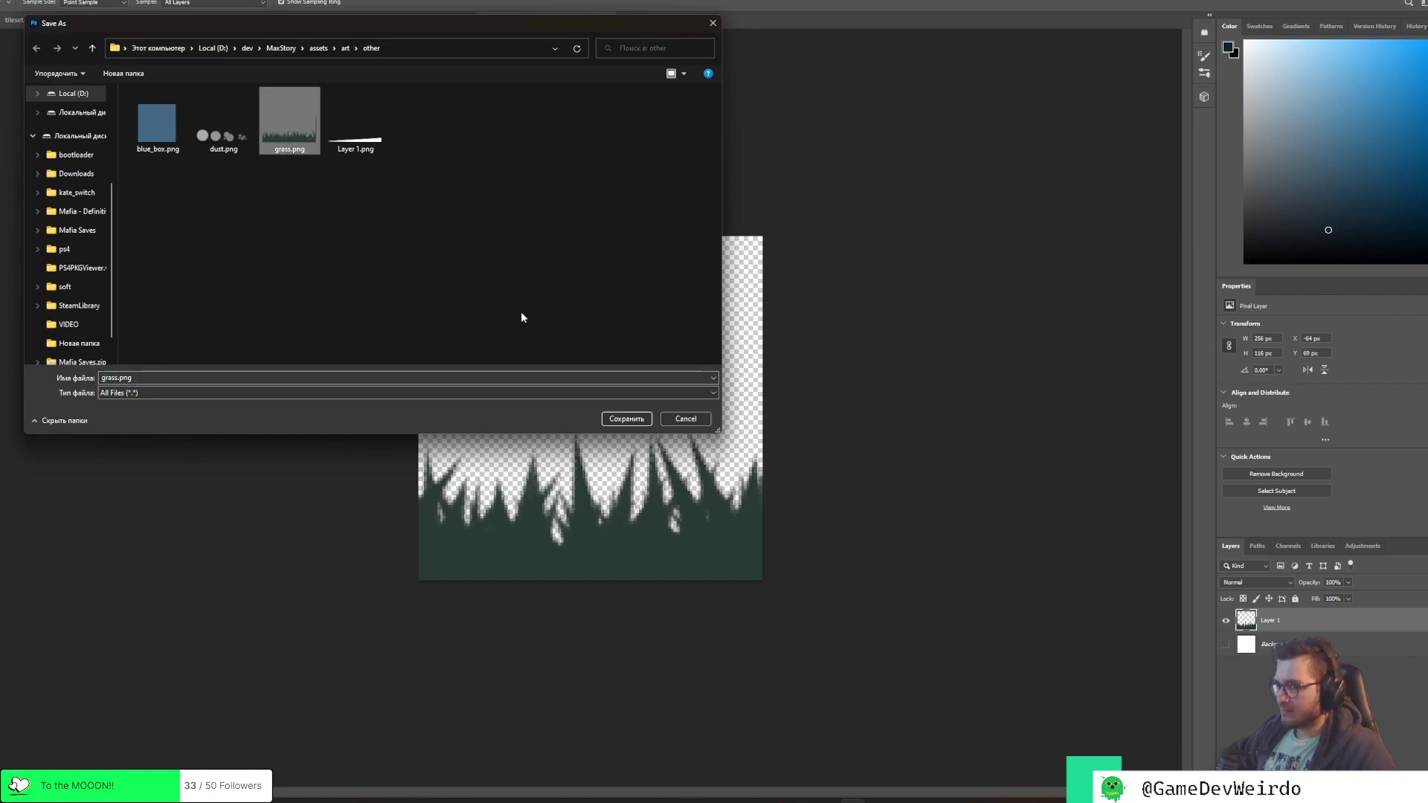
pyautogui.click(627, 419)
pyautogui.click(752, 398)
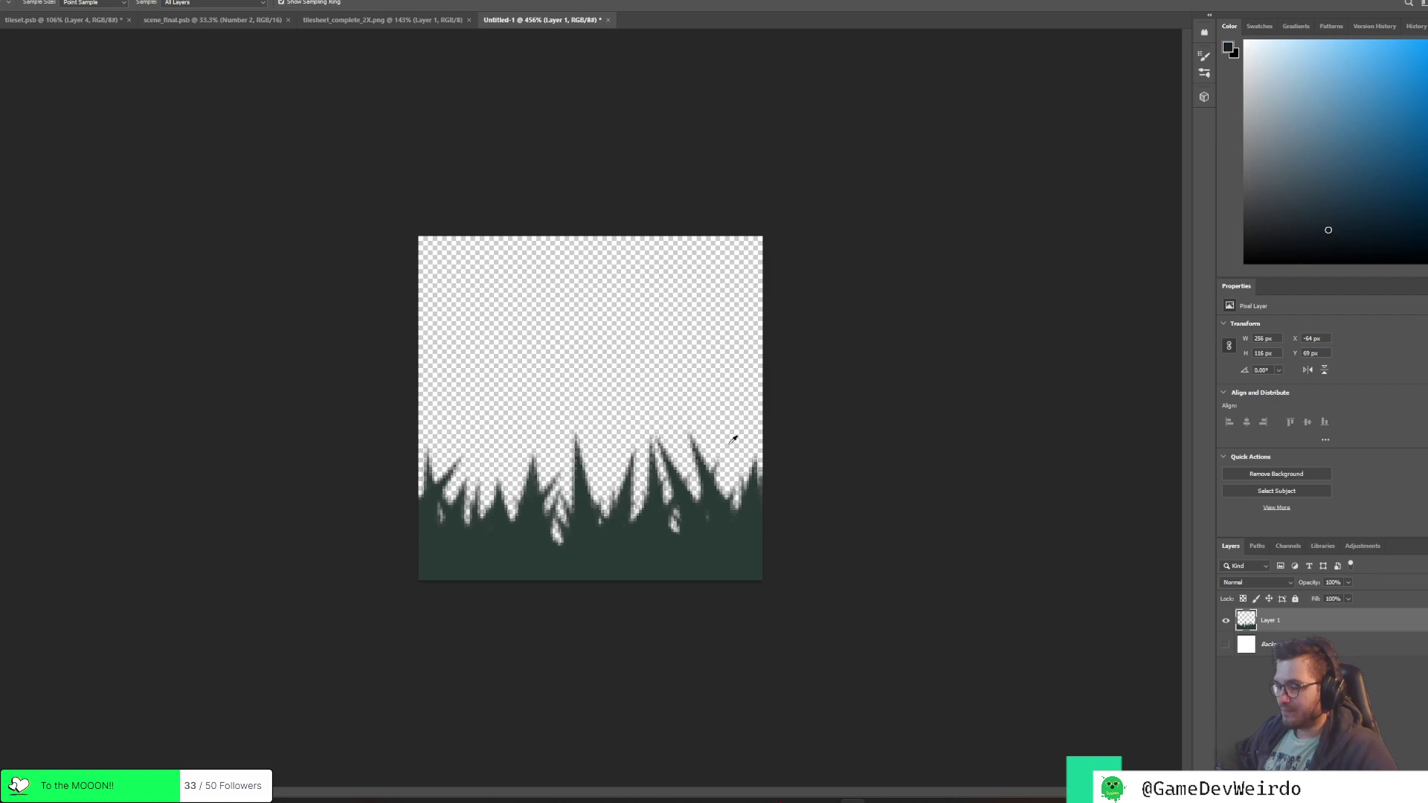
pyautogui.hotkey('alt', 'Tab')
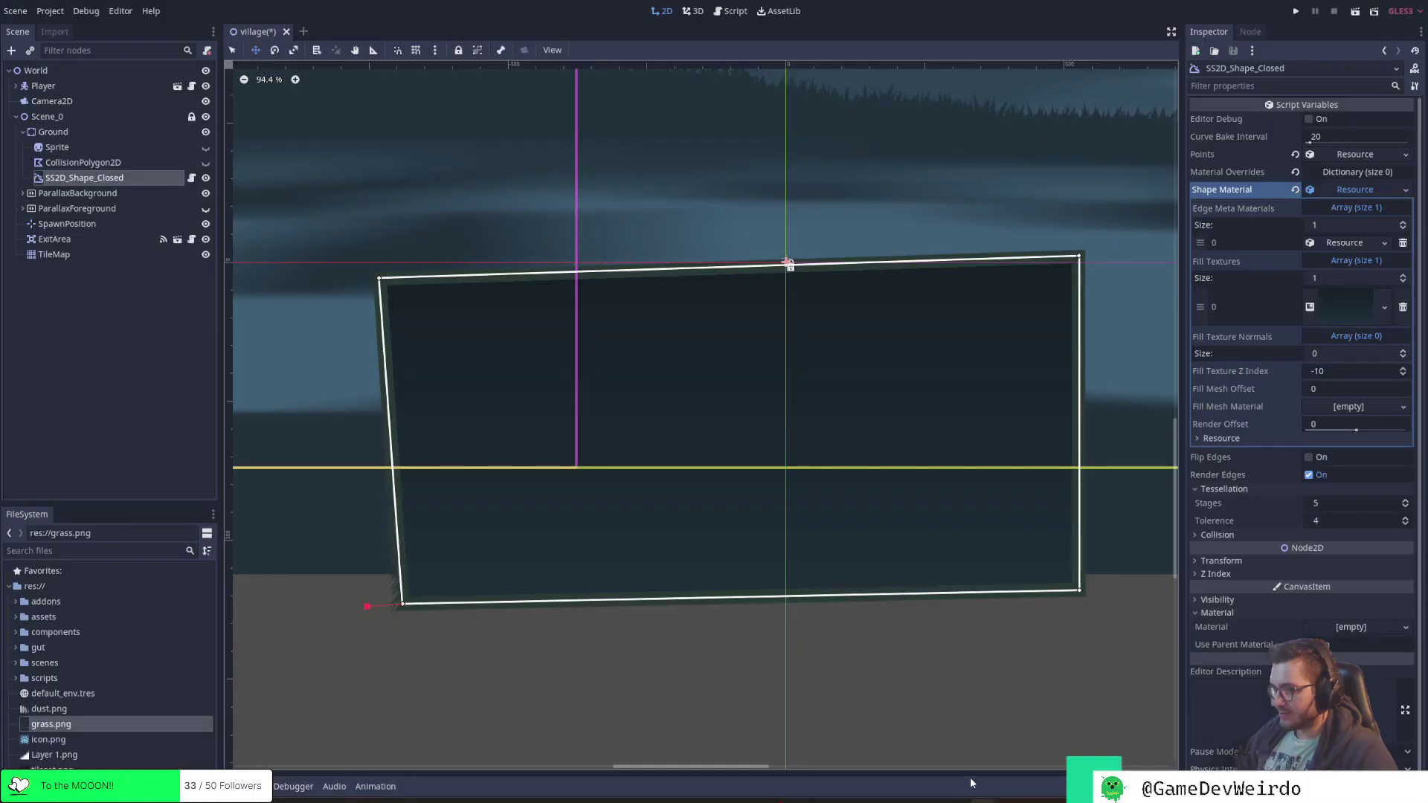
# Remove the old edge texture and put the re-exported grass.png in a single Textures slot
pyautogui.click(1345, 243)
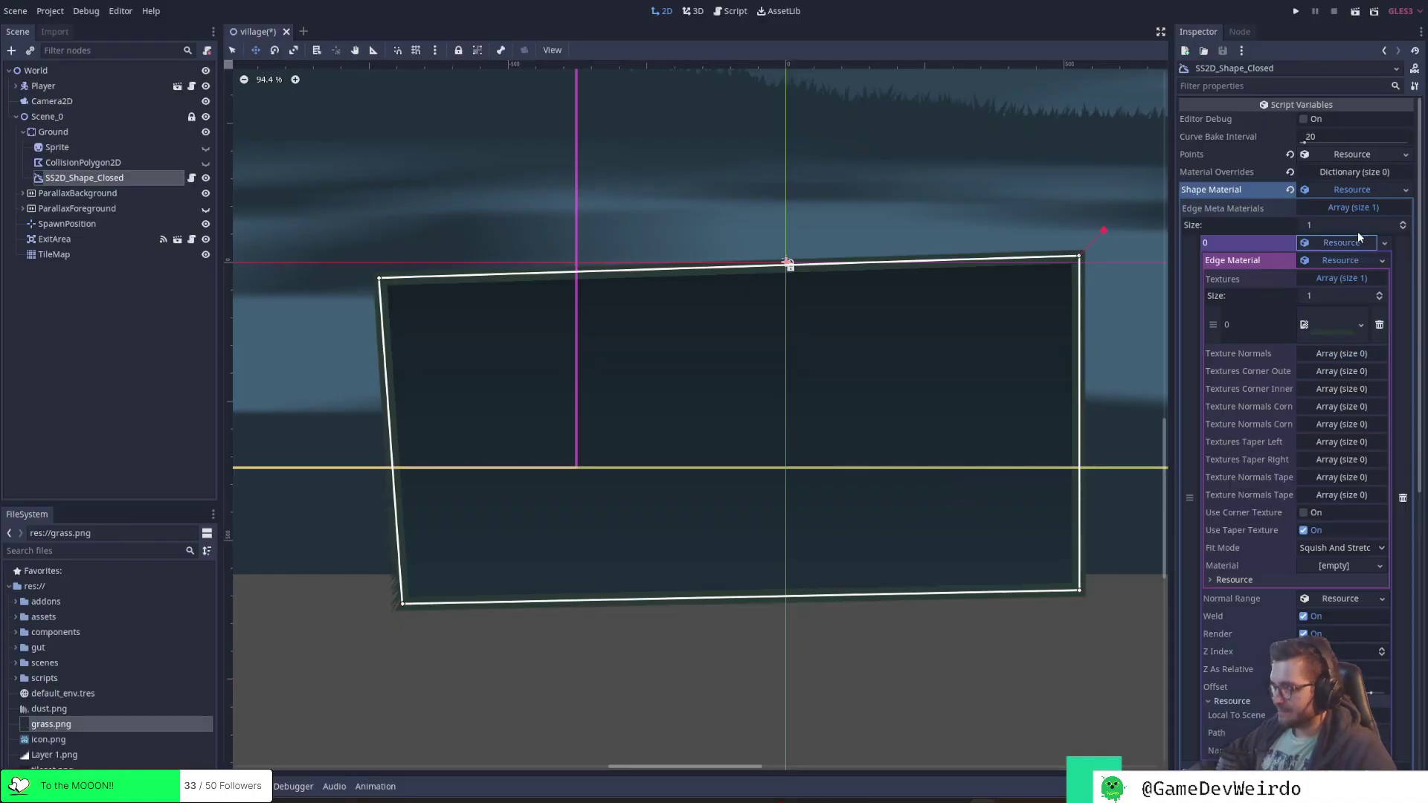
pyautogui.click(1379, 325)
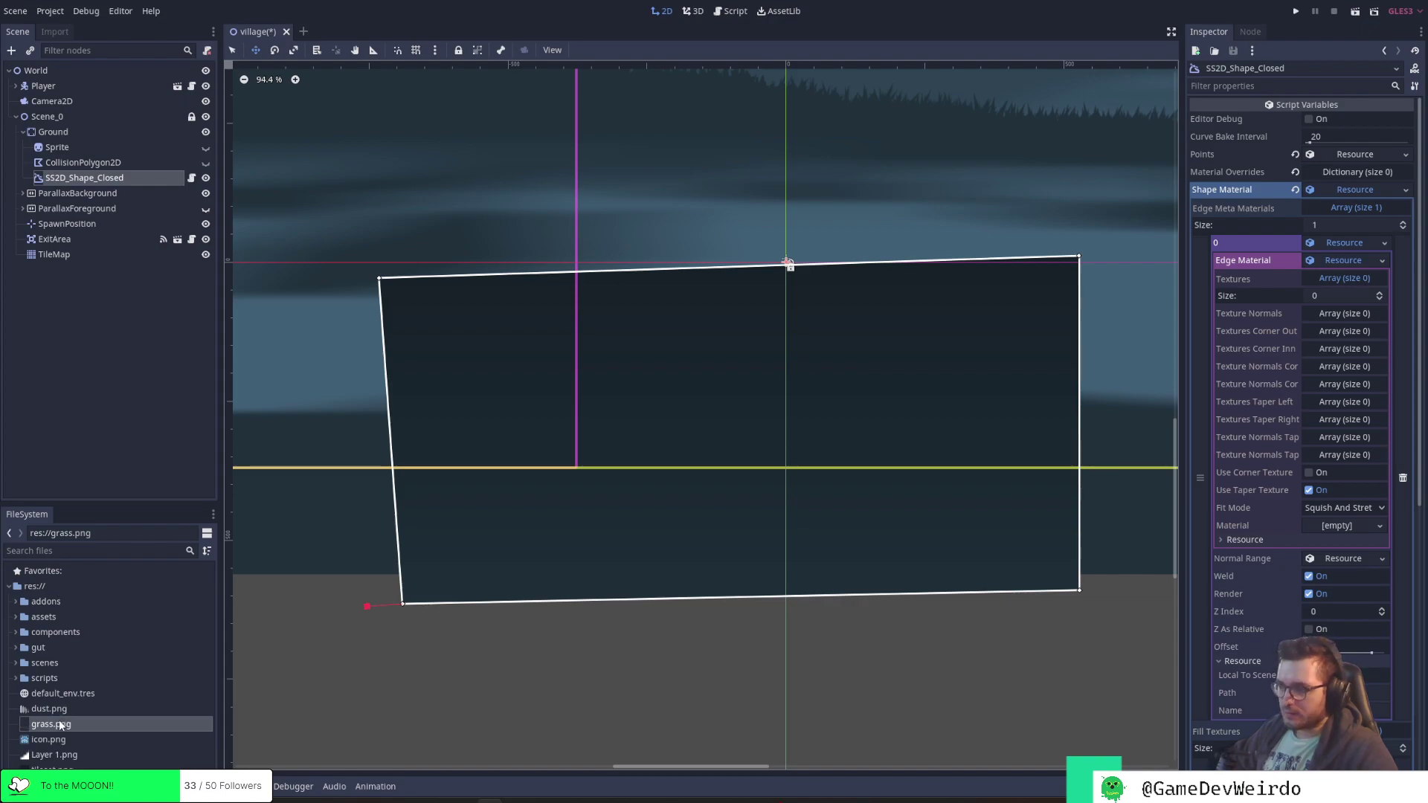
pyautogui.click(1379, 296)
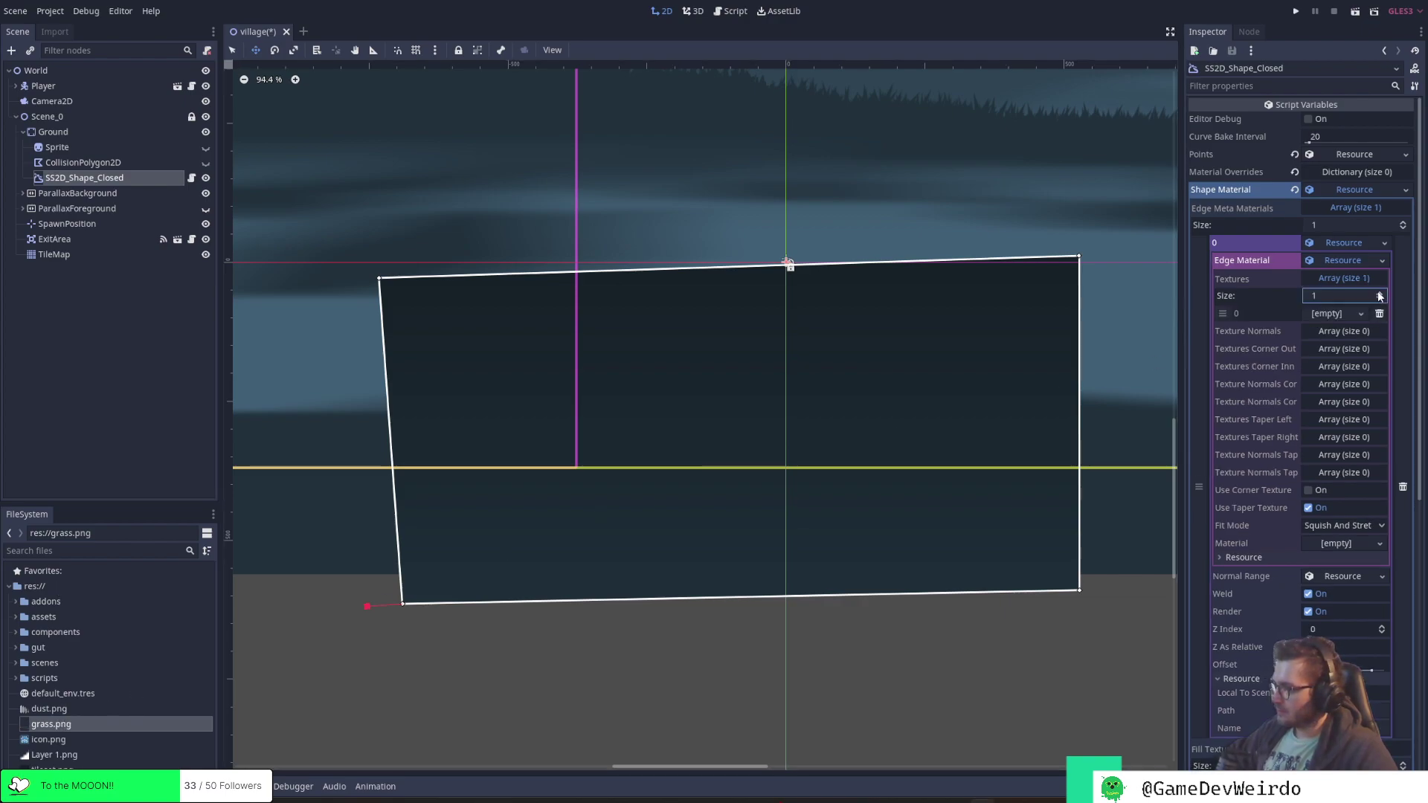
pyautogui.moveTo(58, 725); pyautogui.dragTo(1327, 313)
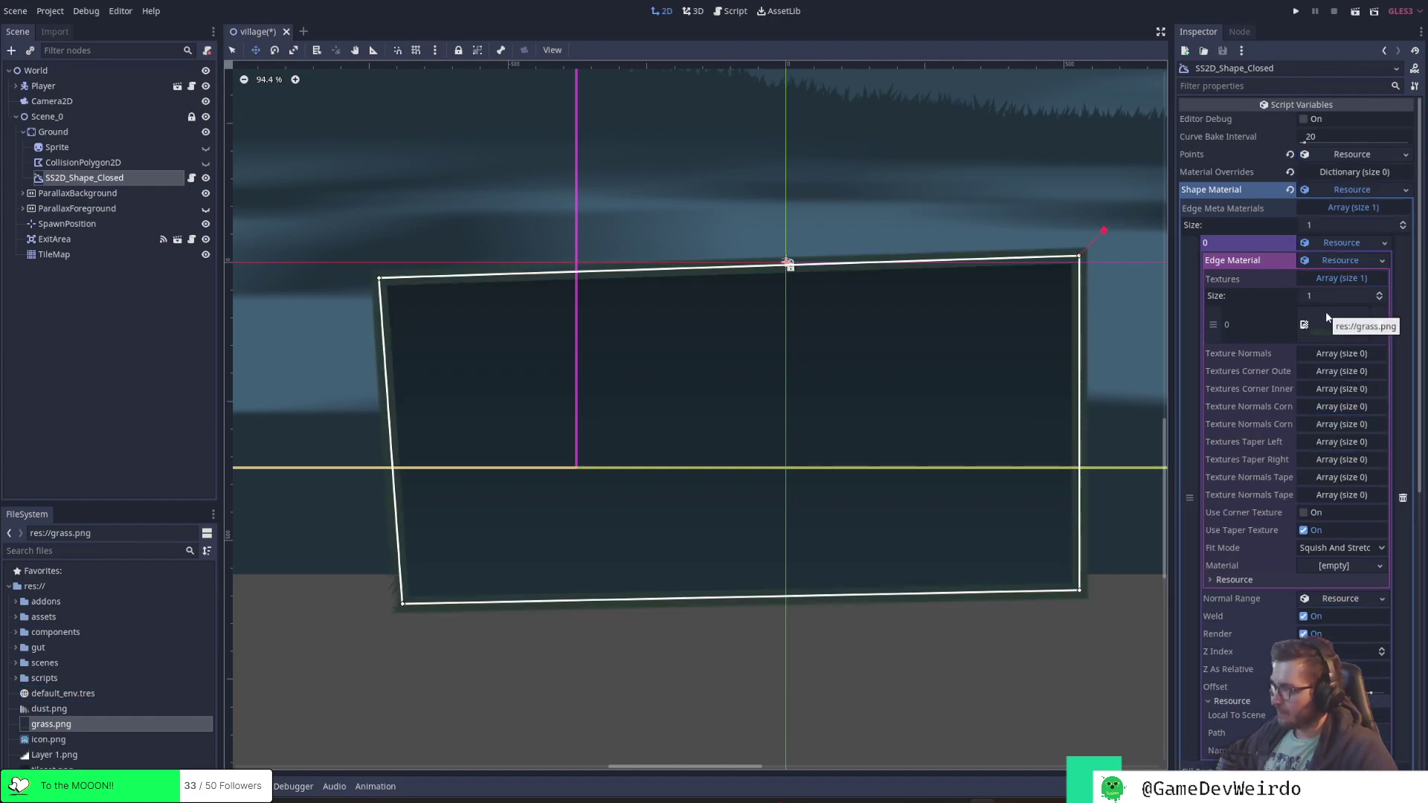
pyautogui.scroll(3, 367, 603)
pyautogui.scroll(3, 410, 582)
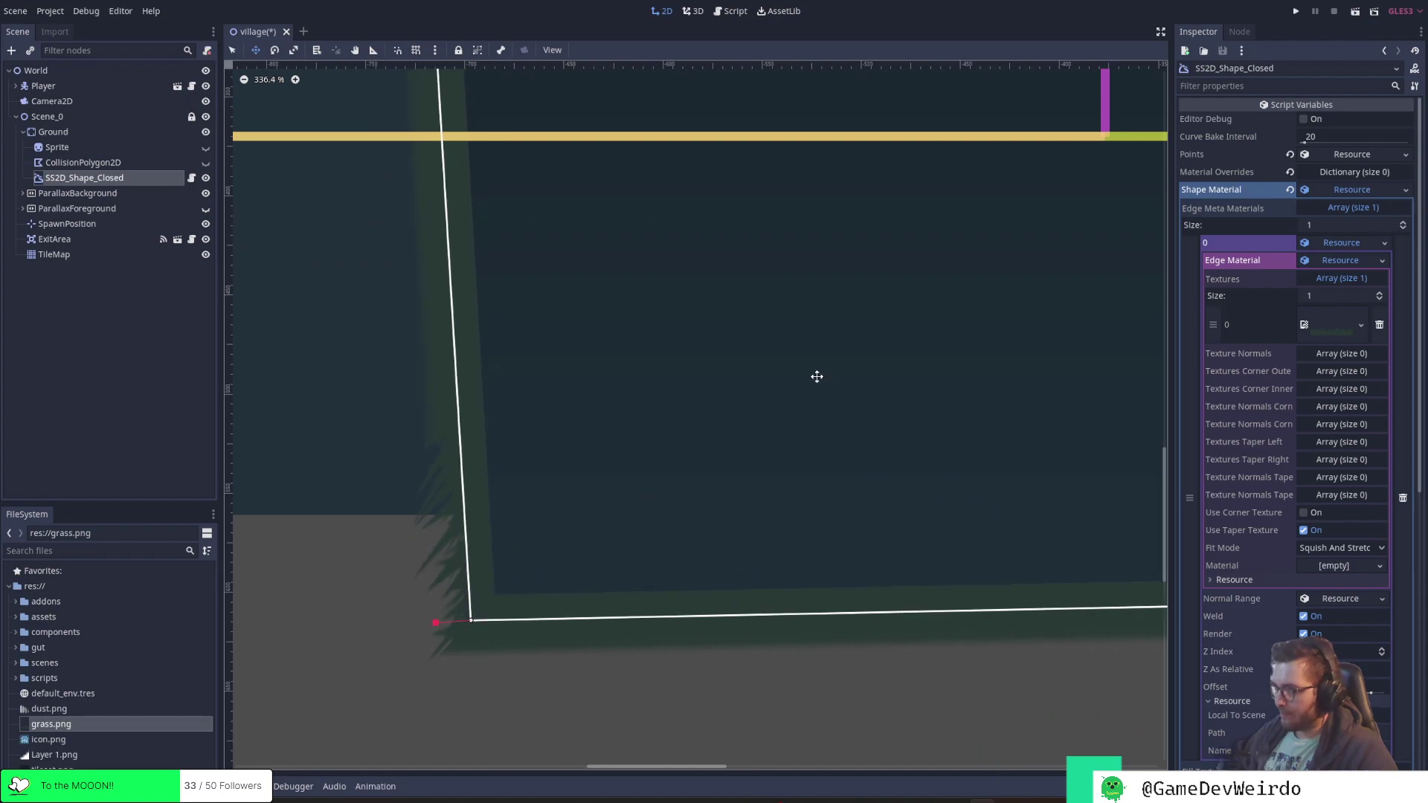
pyautogui.scroll(-7, 836, 327)
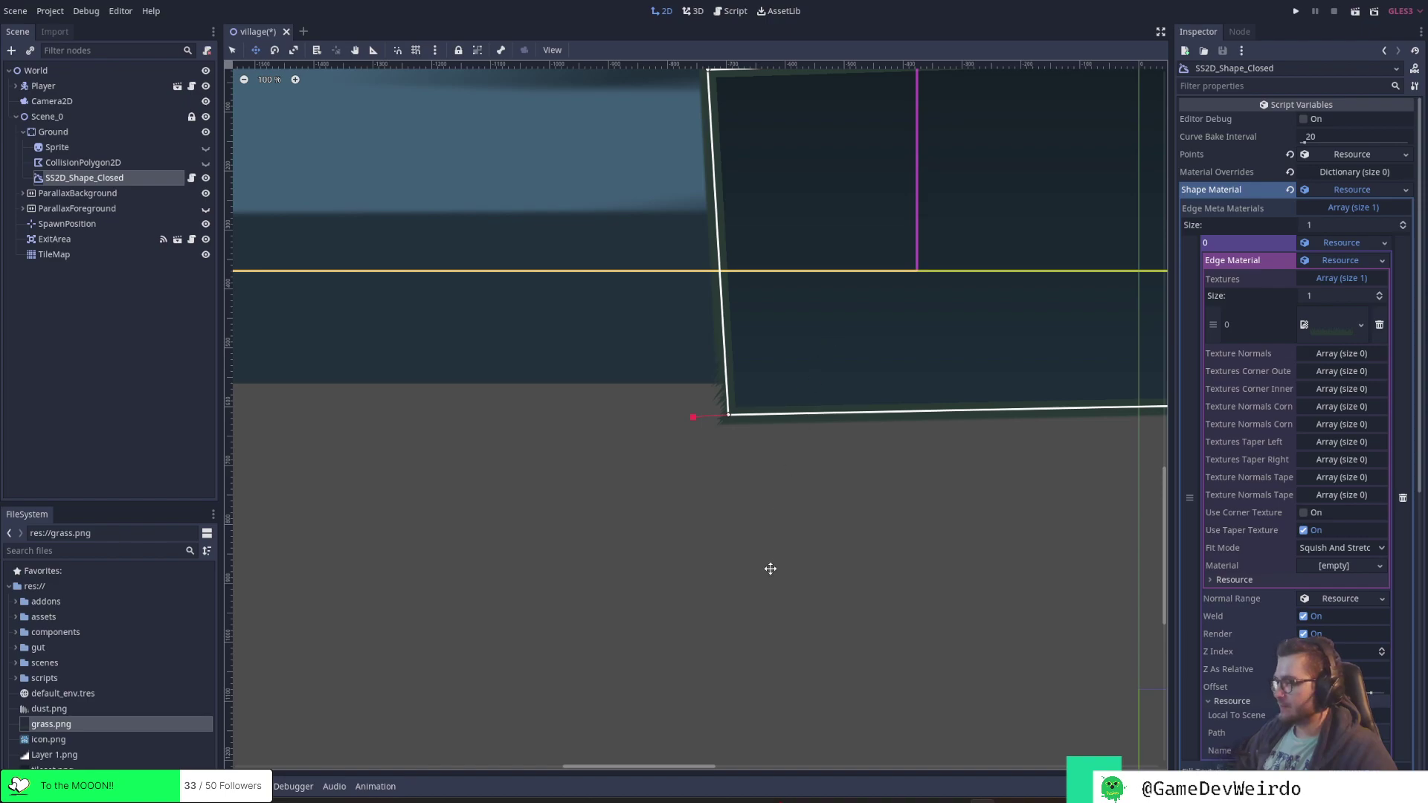
# Set edge Textures size to 2 and put grass.png in the second slot
pyautogui.click(1335, 299)
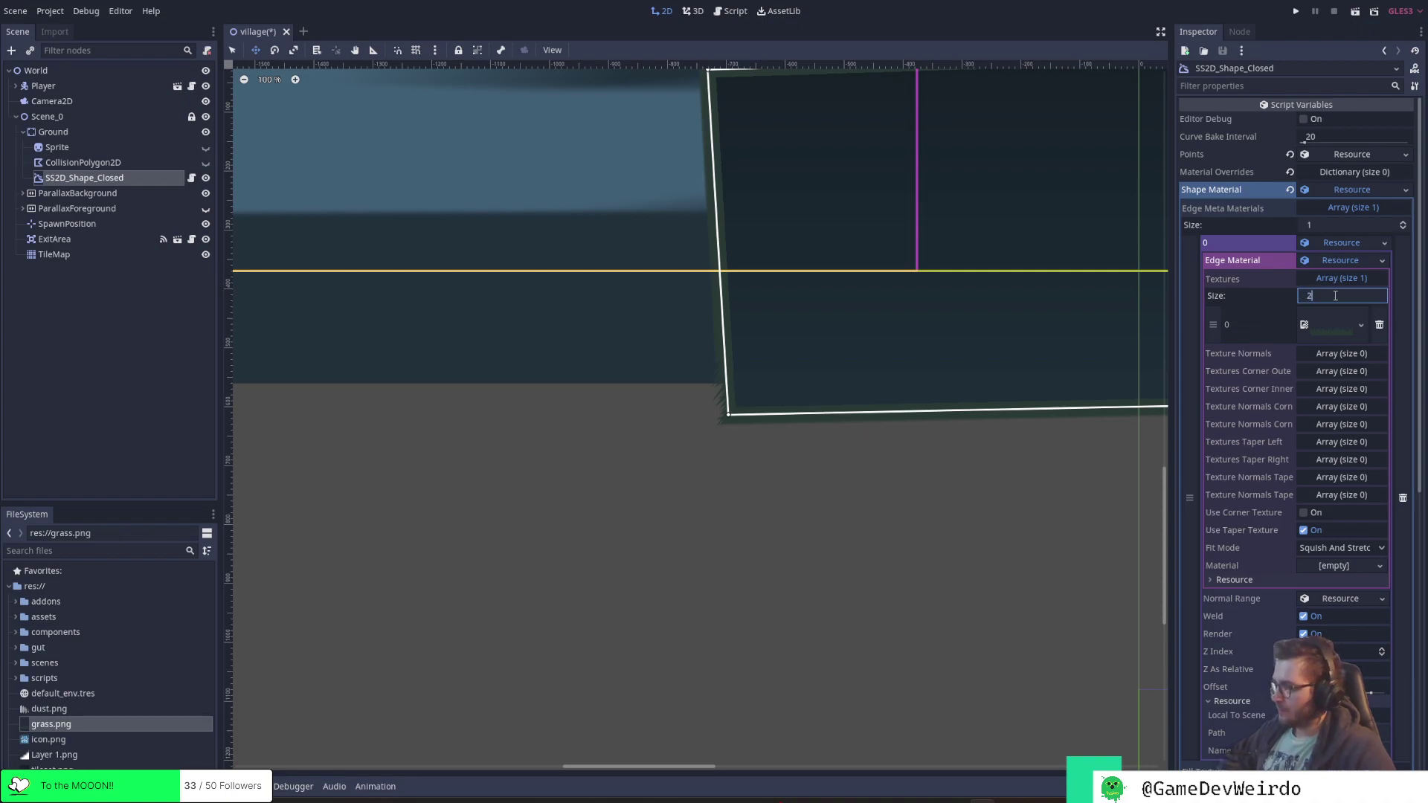
pyautogui.write('2')
pyautogui.press('Return')
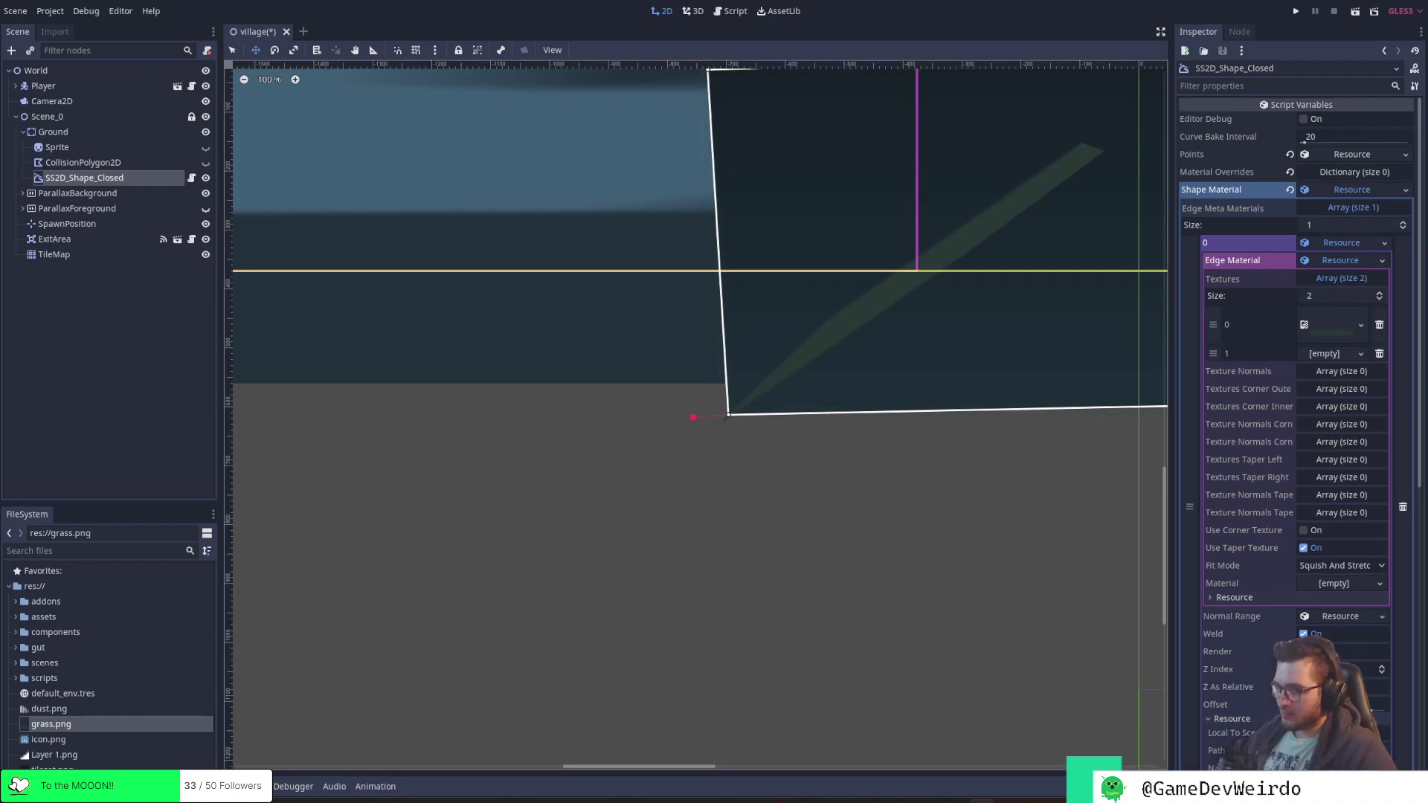
pyautogui.moveTo(47, 728); pyautogui.dragTo(1324, 357)
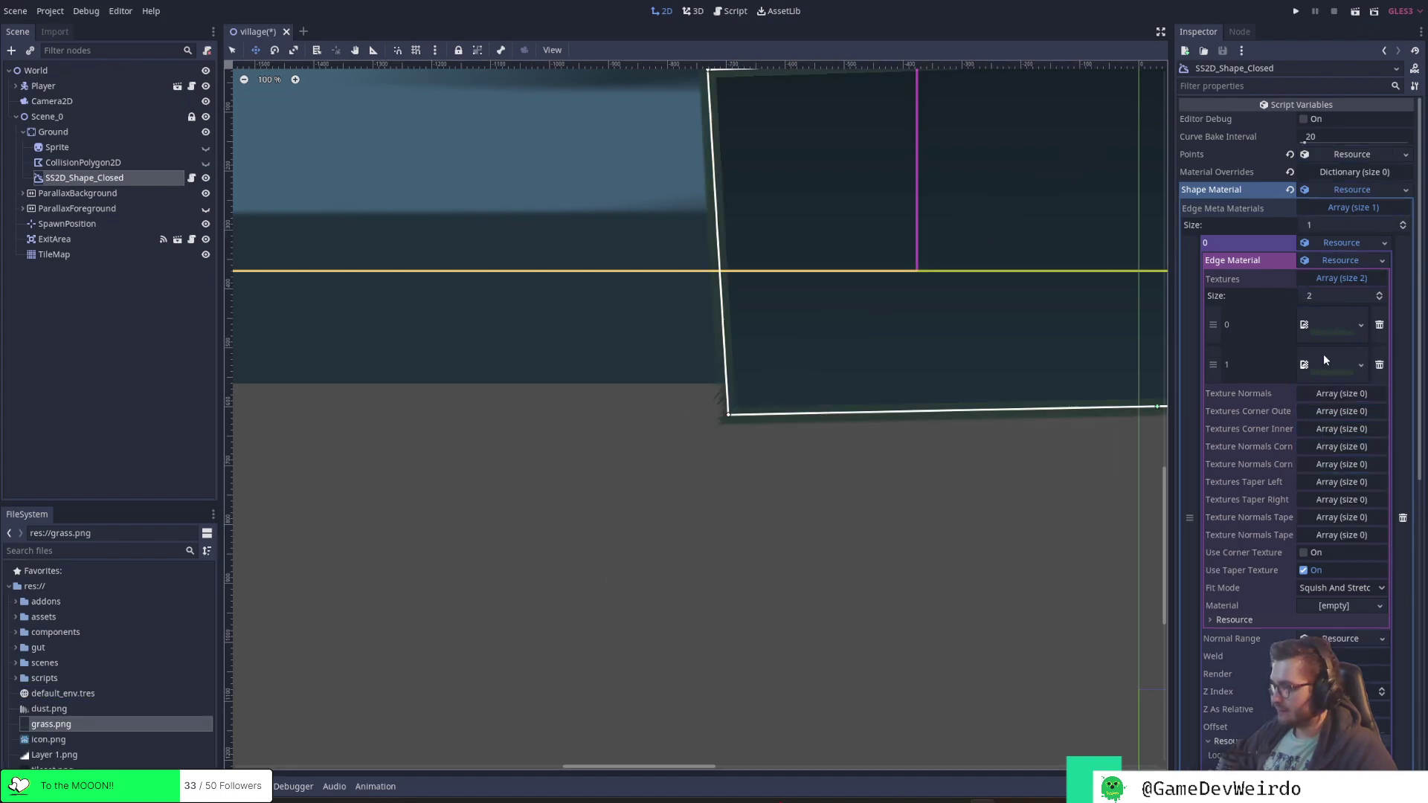
# Move the bottom-left vertex to make the block's left edge vertical
pyautogui.moveTo(1024, 374); pyautogui.dragTo(654, 511, button='middle')
pyautogui.scroll(3, 331, 584)
pyautogui.scroll(9, 331, 585)
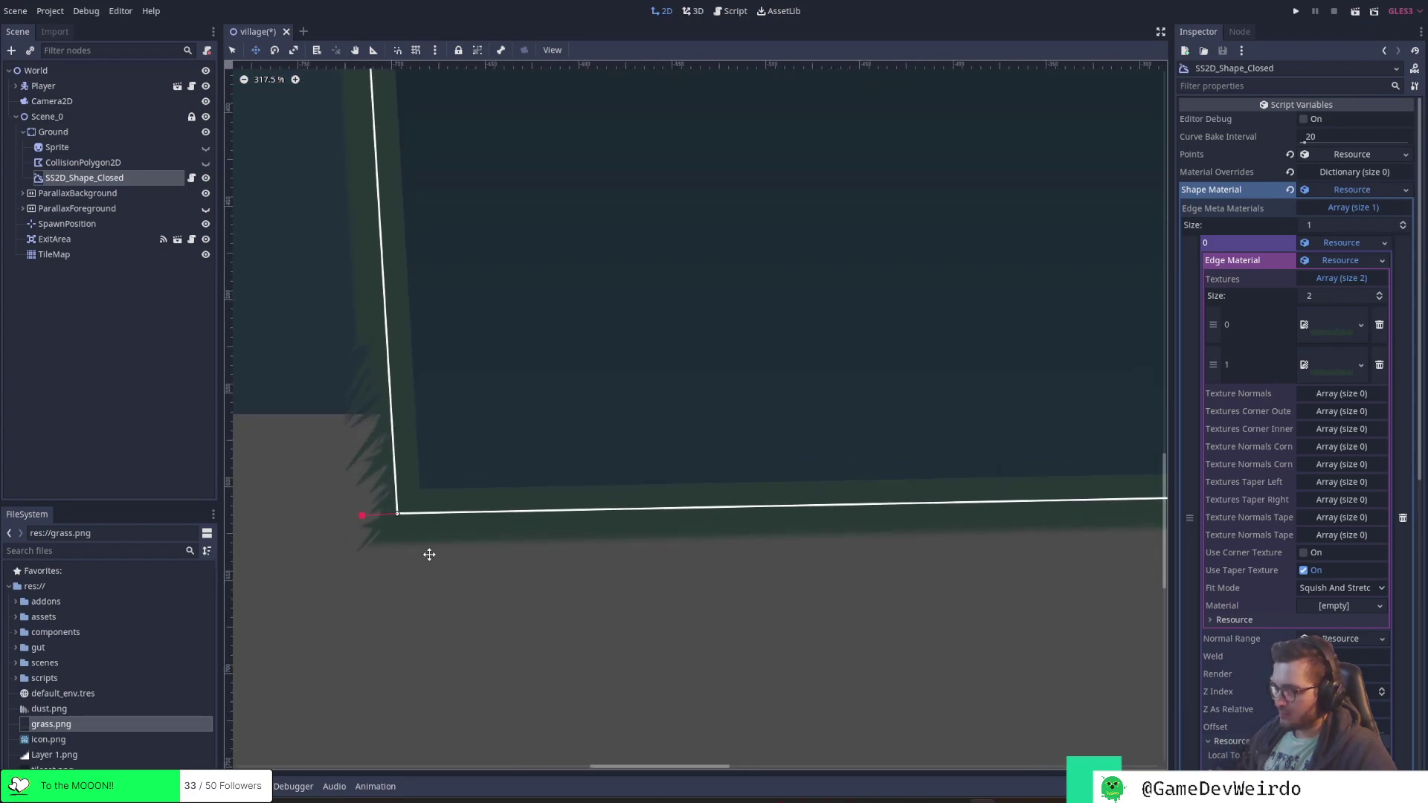
pyautogui.moveTo(398, 514); pyautogui.dragTo(327, 583)
# Remove the second edge texture, keeping only one grass.png, and review the whole block
pyautogui.click(1380, 365)
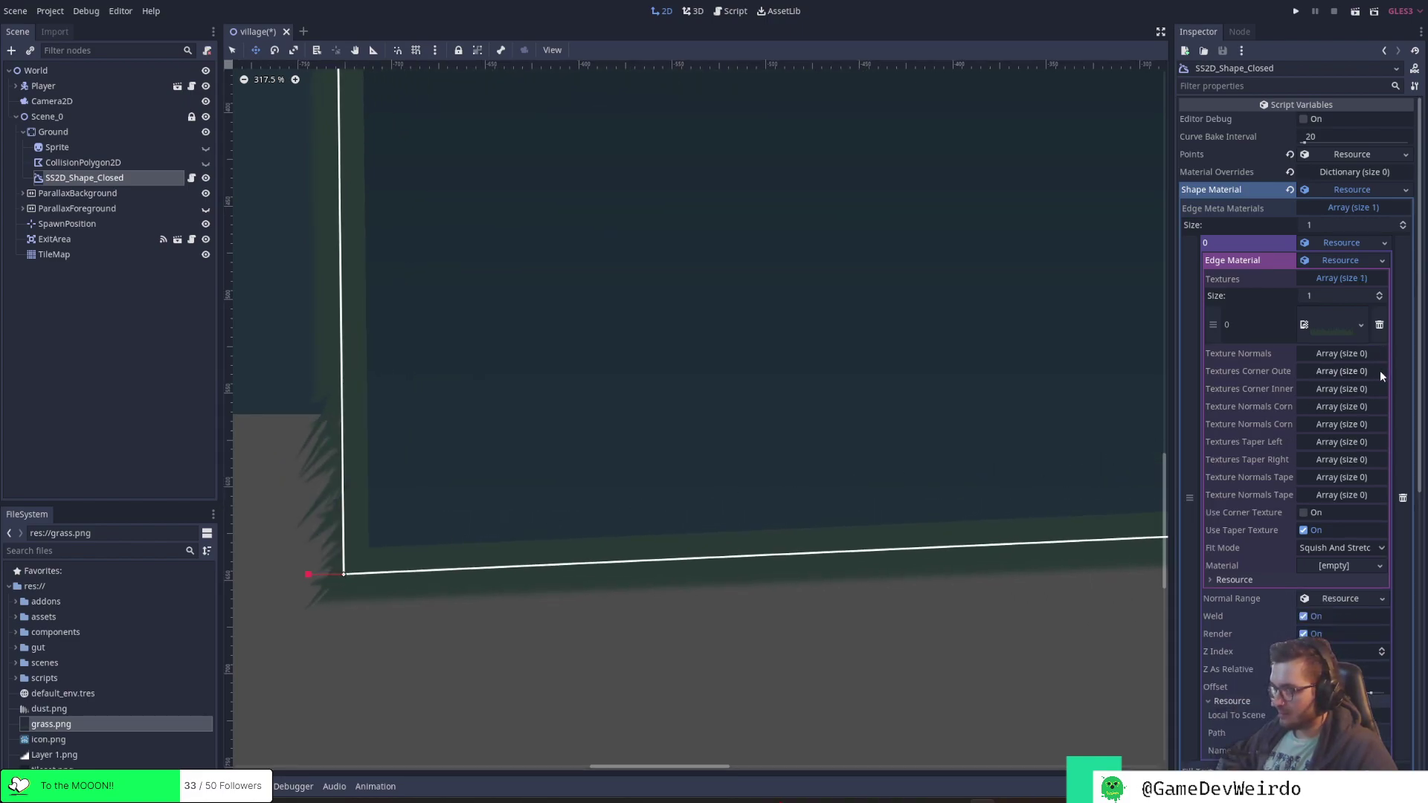
pyautogui.scroll(-8, 940, 364)
pyautogui.moveTo(1042, 481); pyautogui.dragTo(669, 648, button='middle')
pyautogui.scroll(-2, 674, 645)
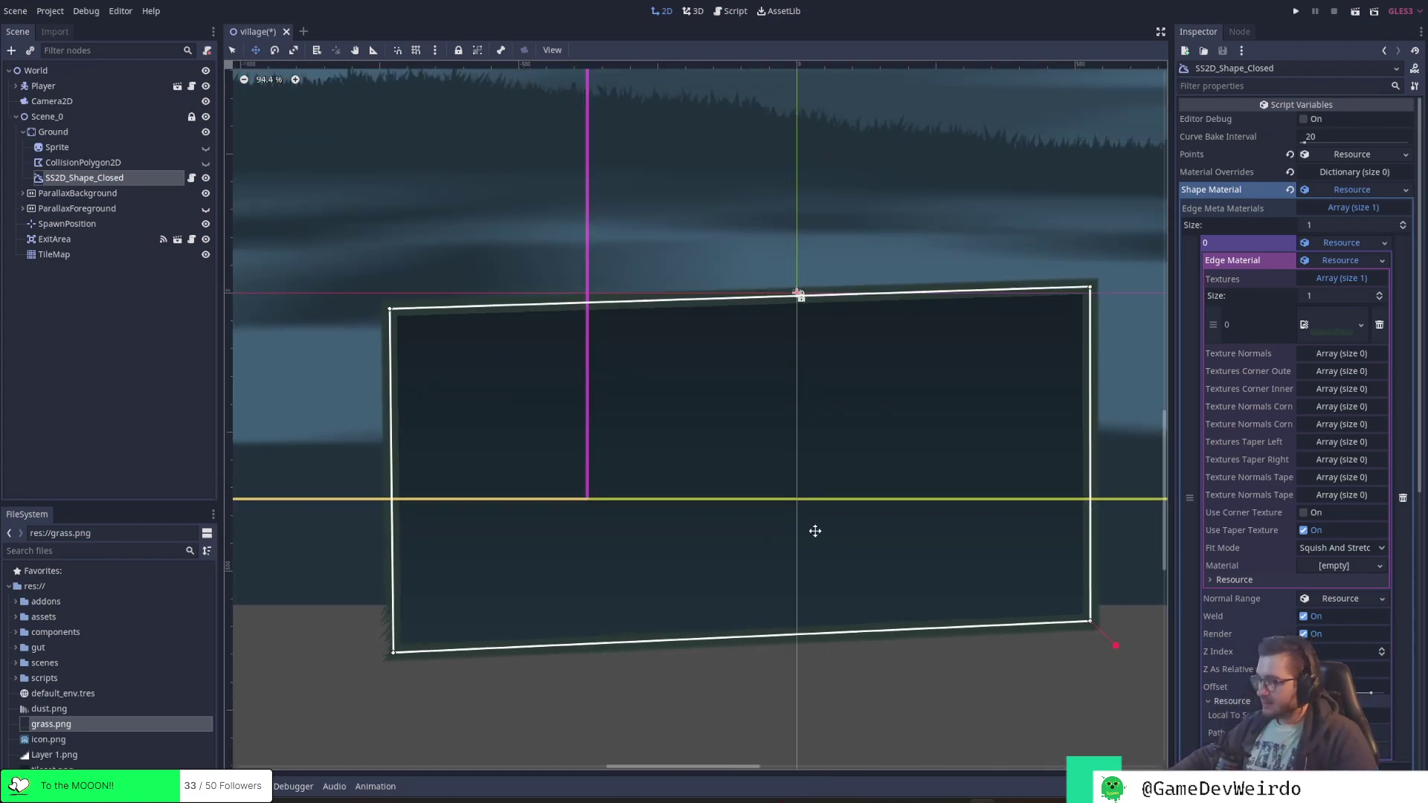
pyautogui.scroll(2, 818, 530)
pyautogui.scroll(-3, 779, 502)
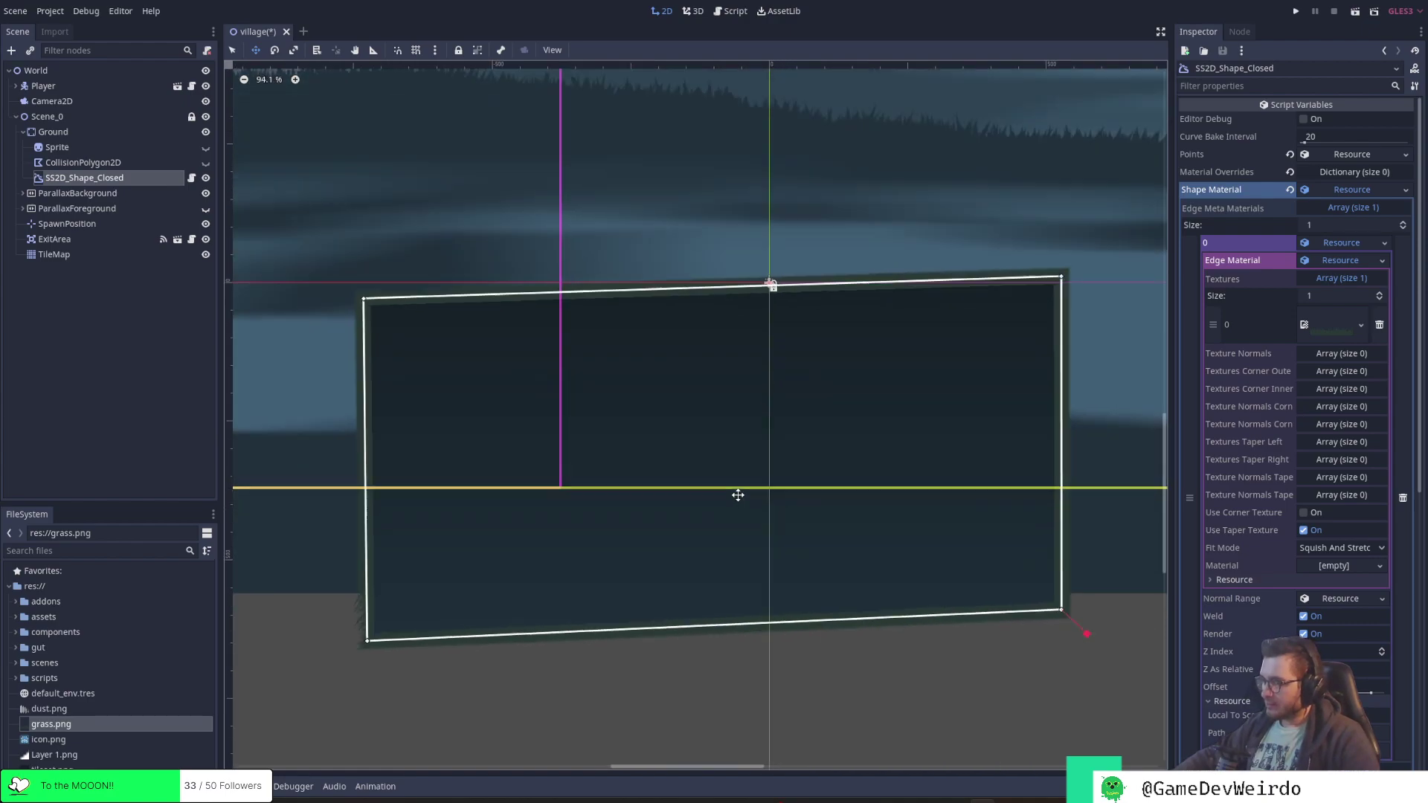
pyautogui.scroll(-1, 788, 531)
pyautogui.scroll(3, 789, 531)
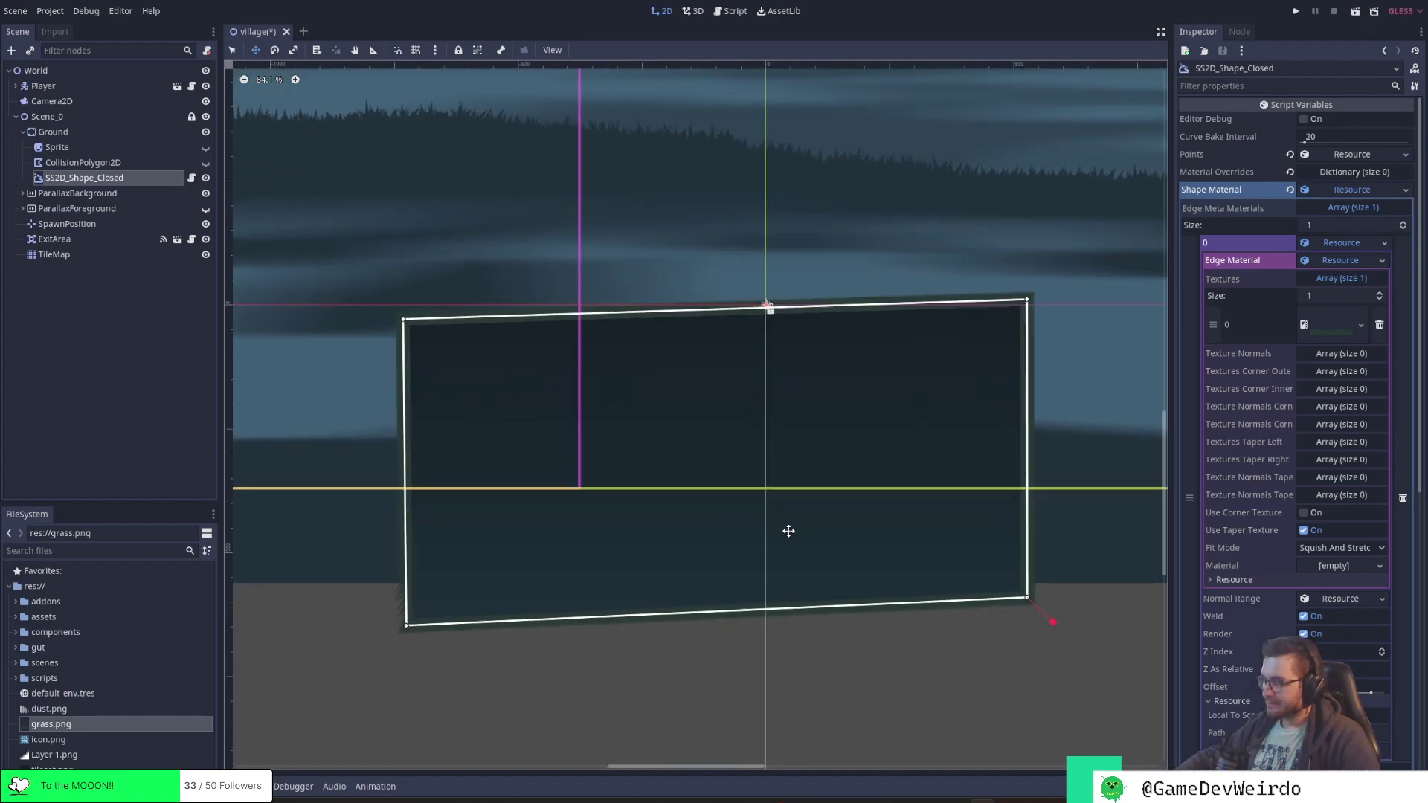
pyautogui.scroll(-2, 789, 531)
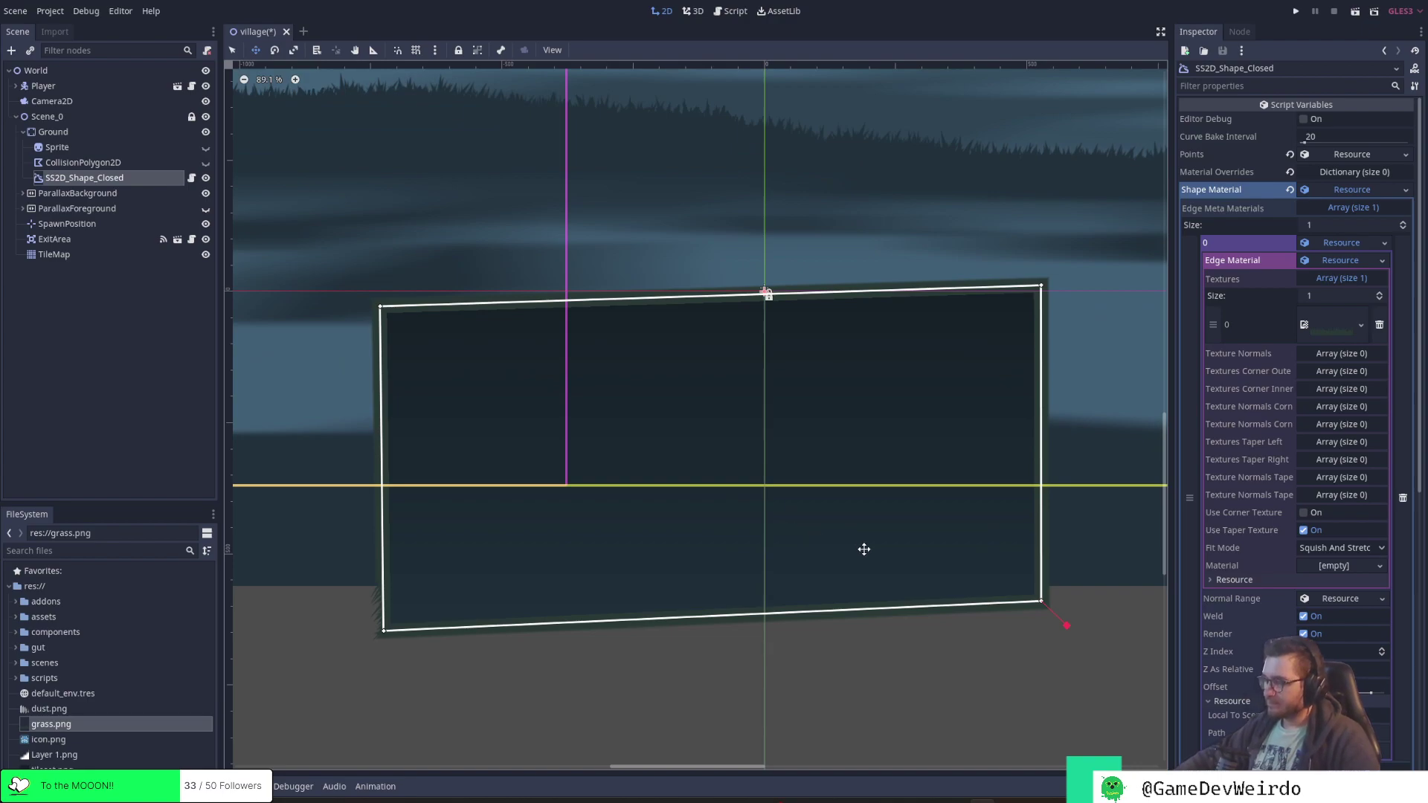
# Keep fit mode Squish And Stretch after trying Crop, enable Use Corner Texture, and save the scene
pyautogui.click(1373, 547)
pyautogui.click(1329, 579)
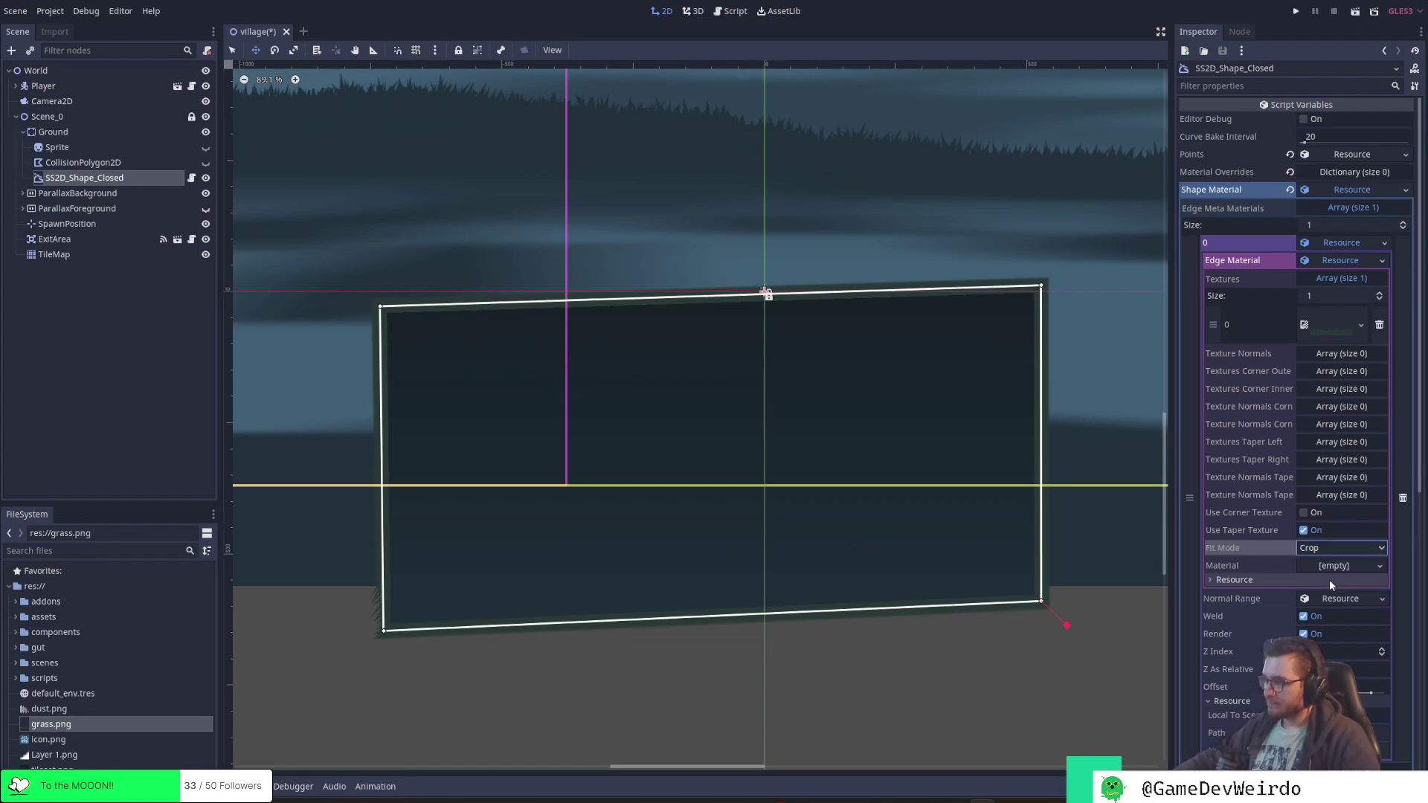
pyautogui.click(1341, 547)
pyautogui.click(1325, 561)
pyautogui.click(1303, 512)
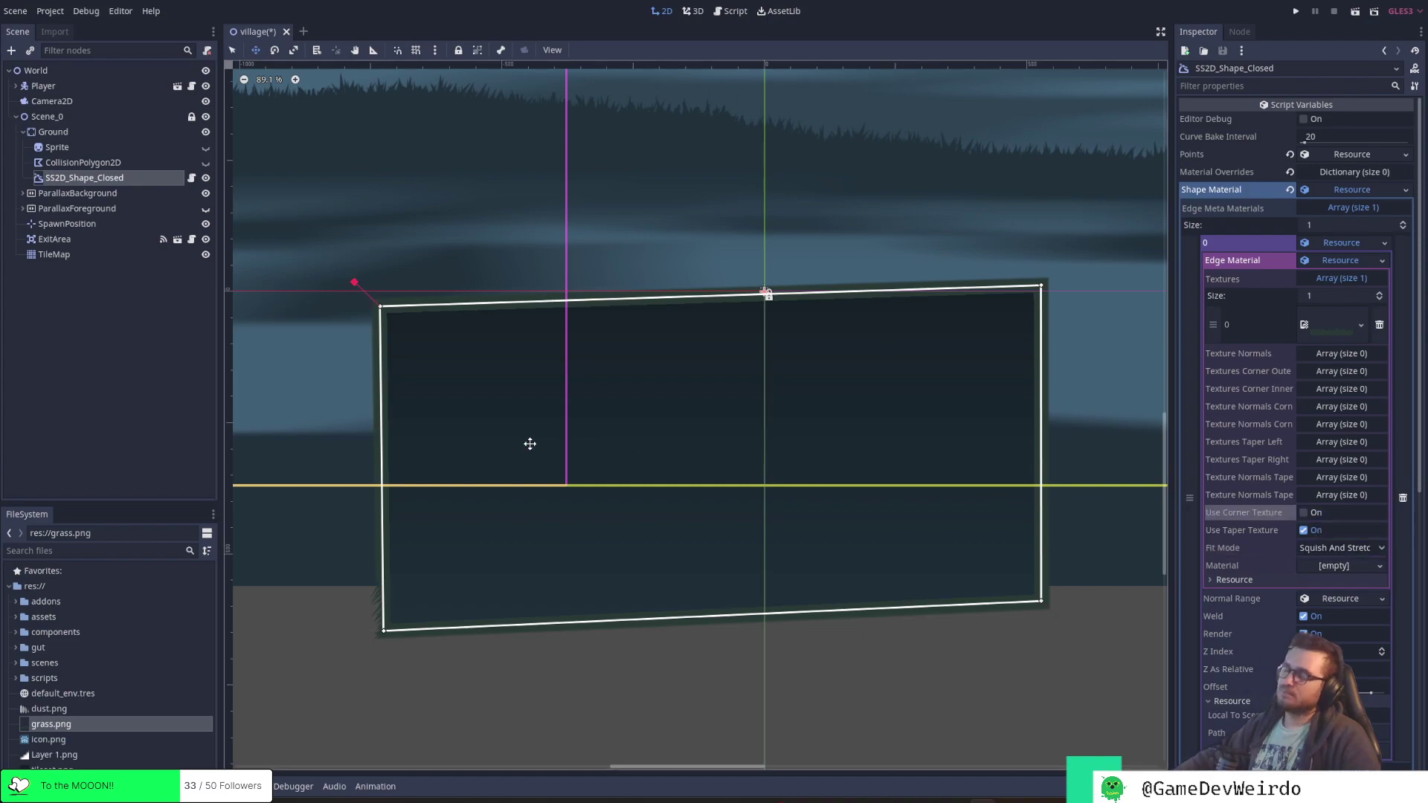
pyautogui.hotkey('ctrl', 's')
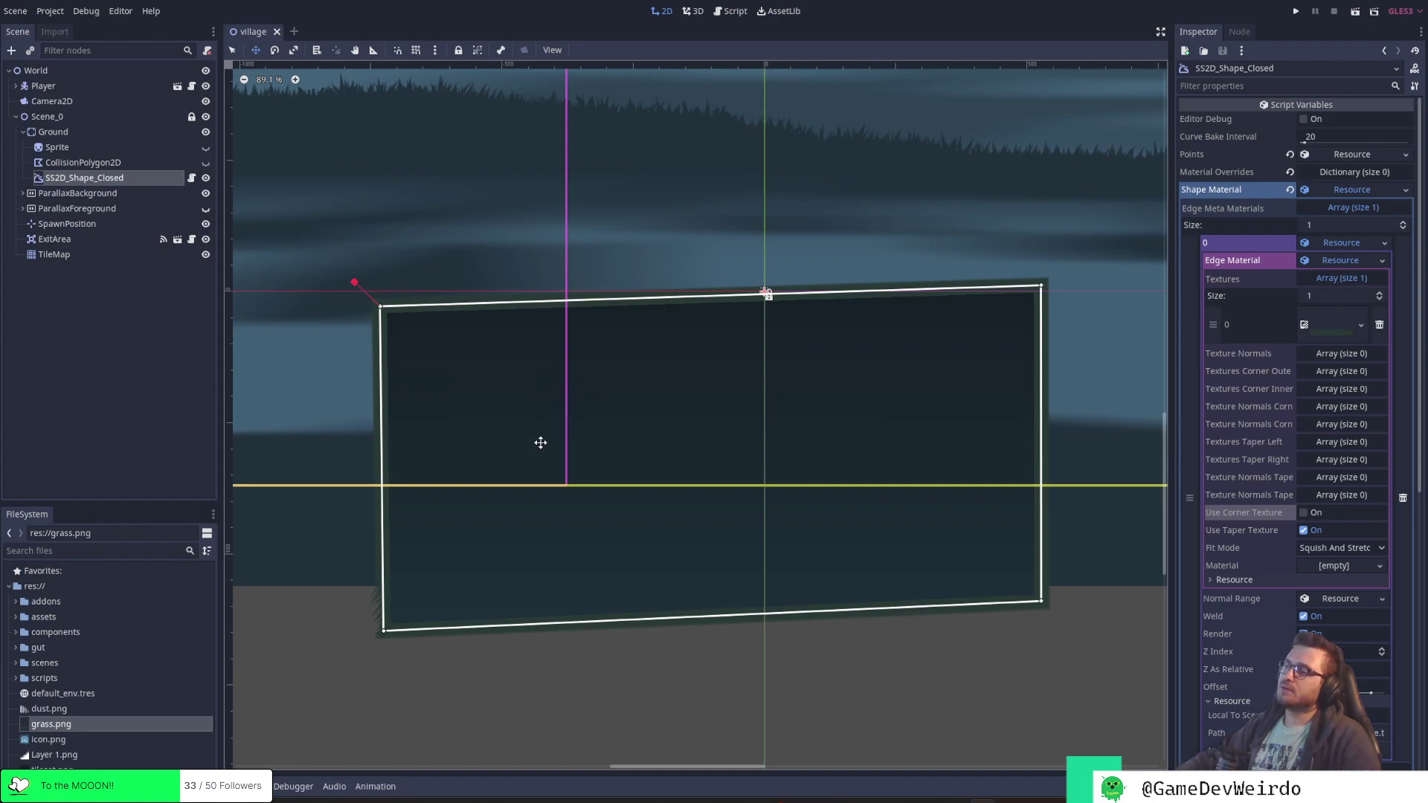
# Bring the browser with the SmartShape2D GitHub README back to the front
pyautogui.scroll(-3, 541, 443)
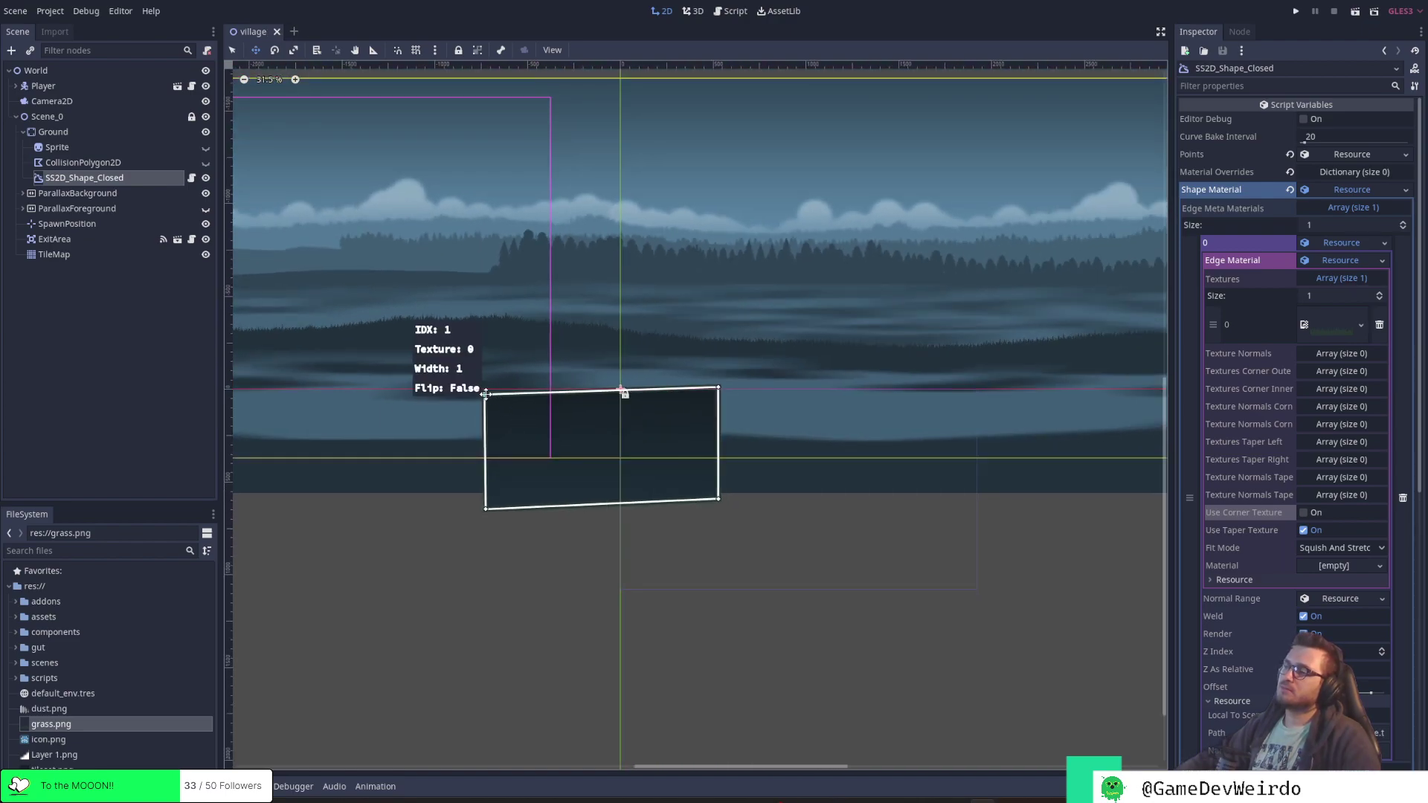
pyautogui.moveTo(878, 795)
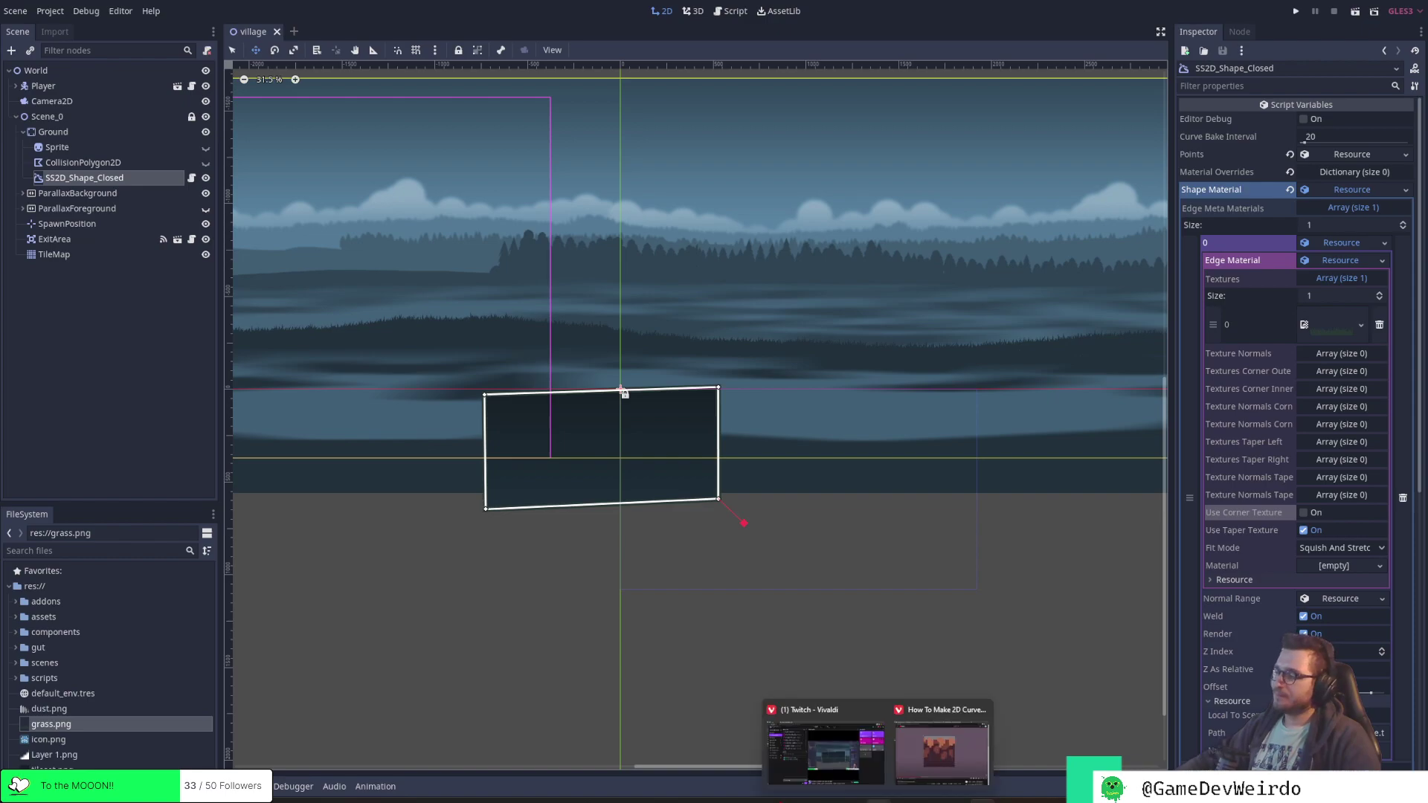
pyautogui.click(942, 742)
# Go to the SmartShape2D issues list and read issue #111 about a rare texture bug
pyautogui.click(707, 29)
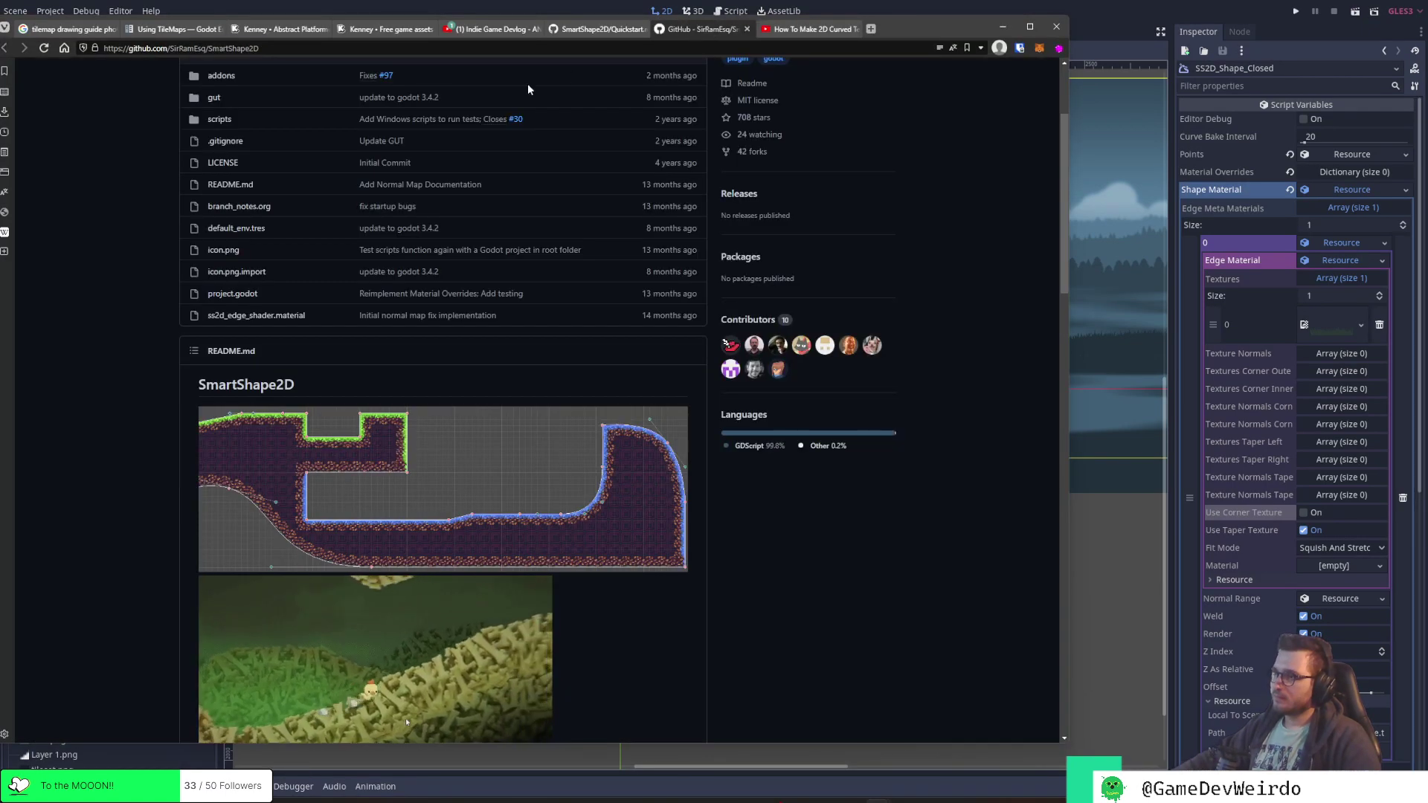
pyautogui.scroll(5, 309, 190)
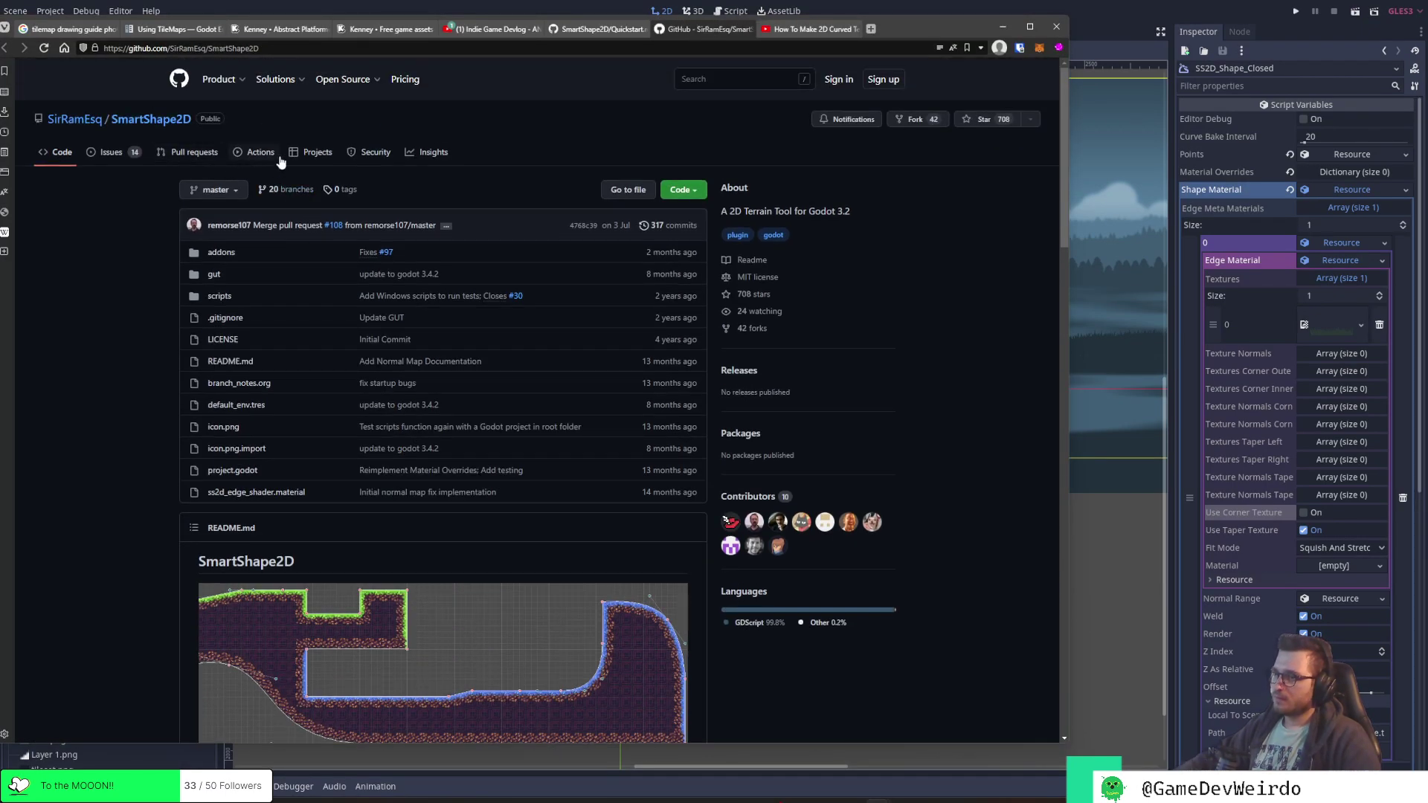
pyautogui.click(122, 152)
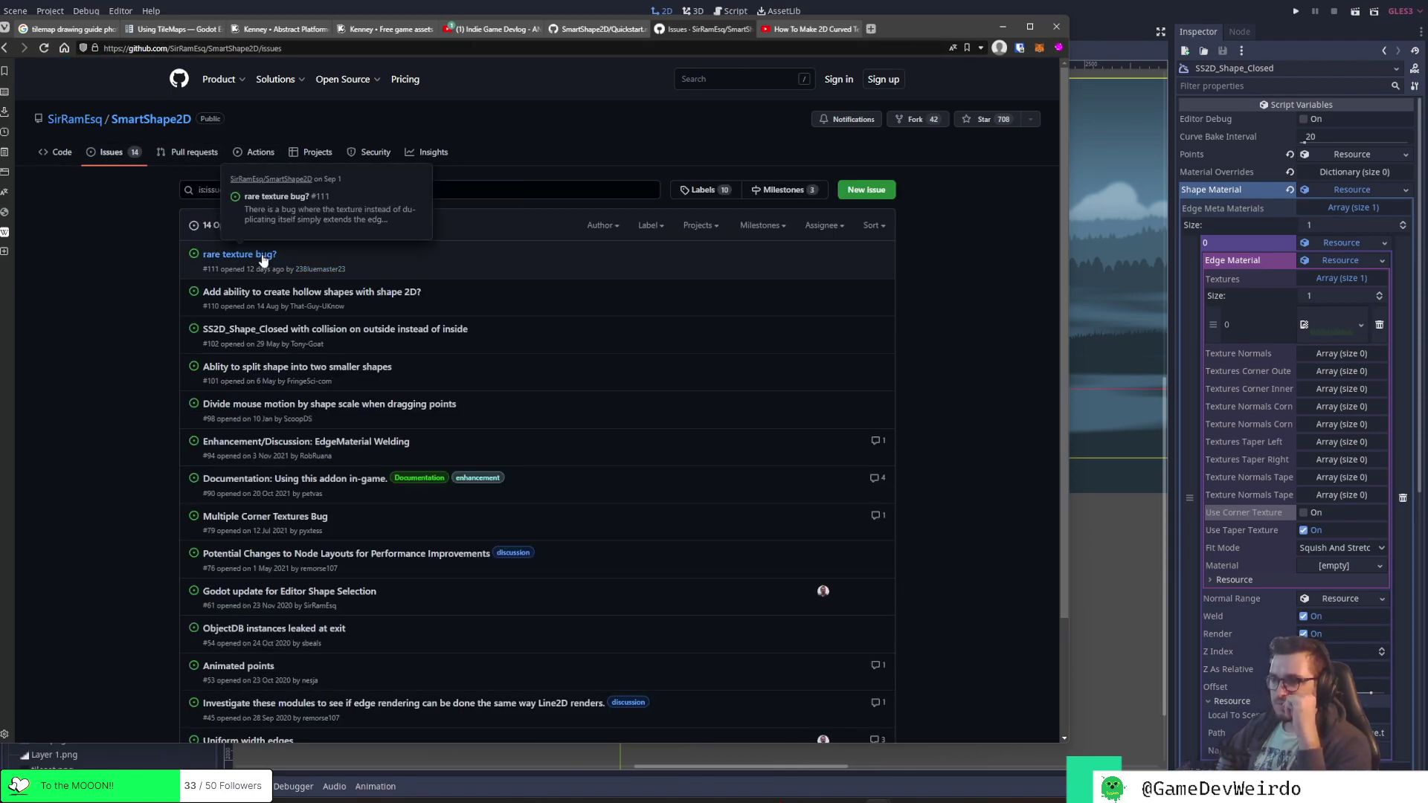
pyautogui.moveTo(251, 256)
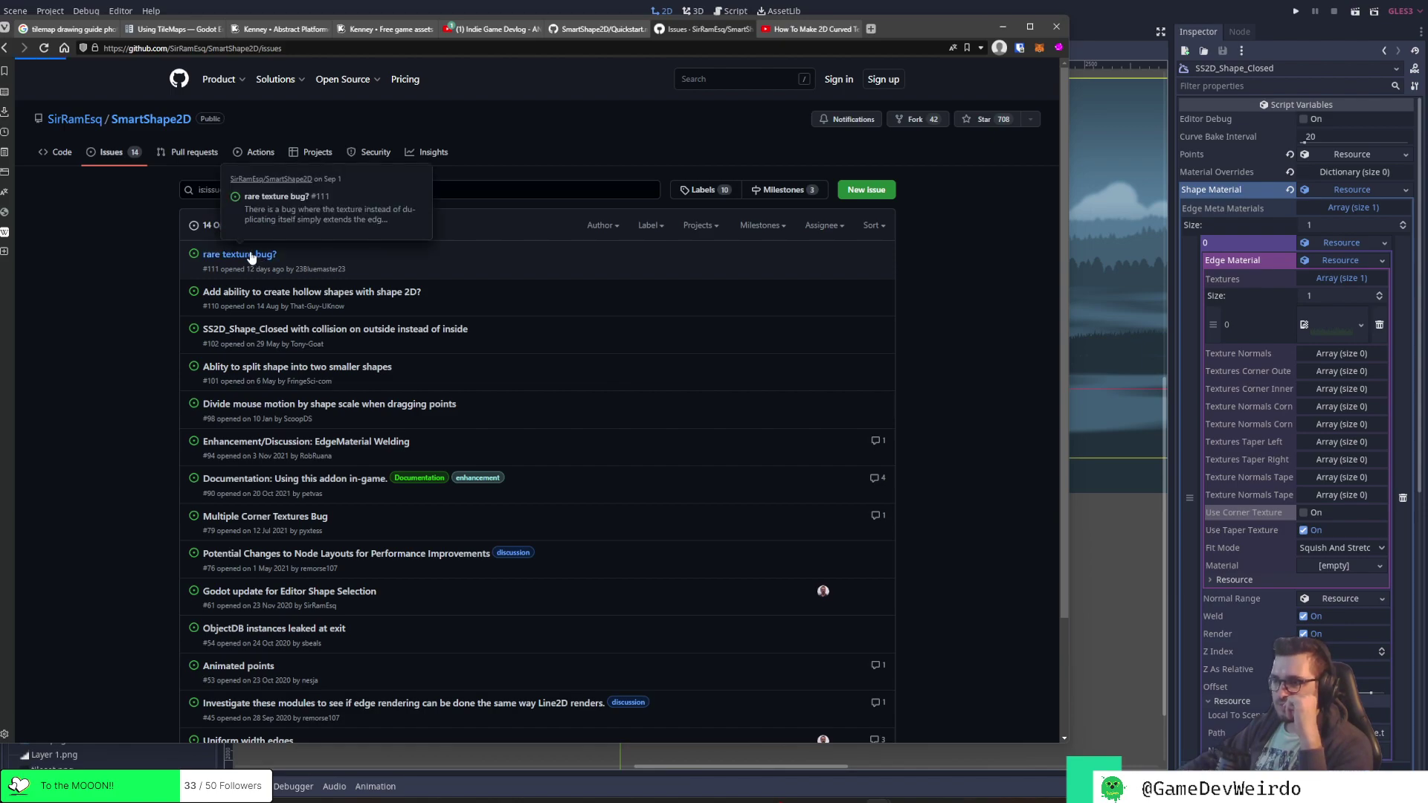
pyautogui.click(252, 256)
pyautogui.scroll(-1, 327, 264)
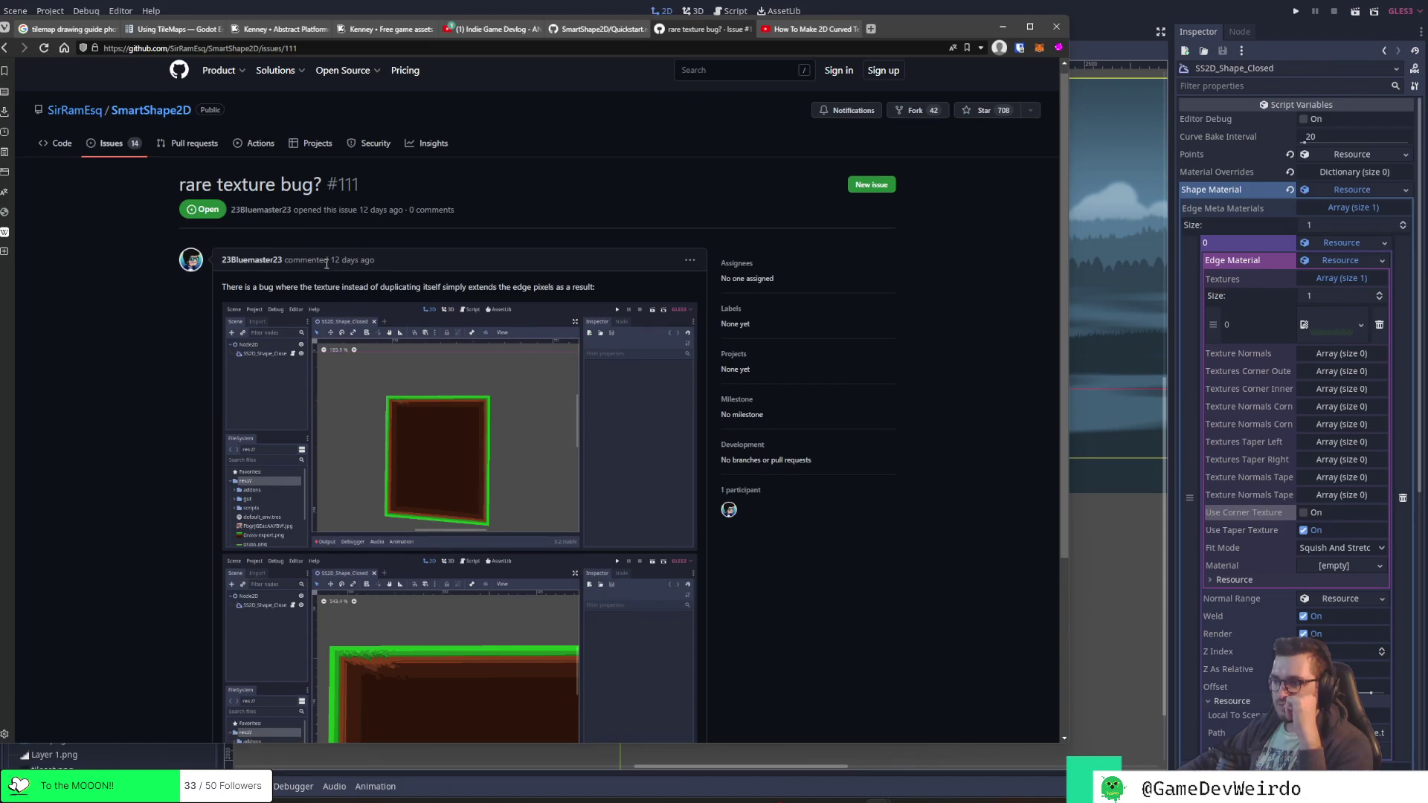
pyautogui.scroll(-3, 327, 266)
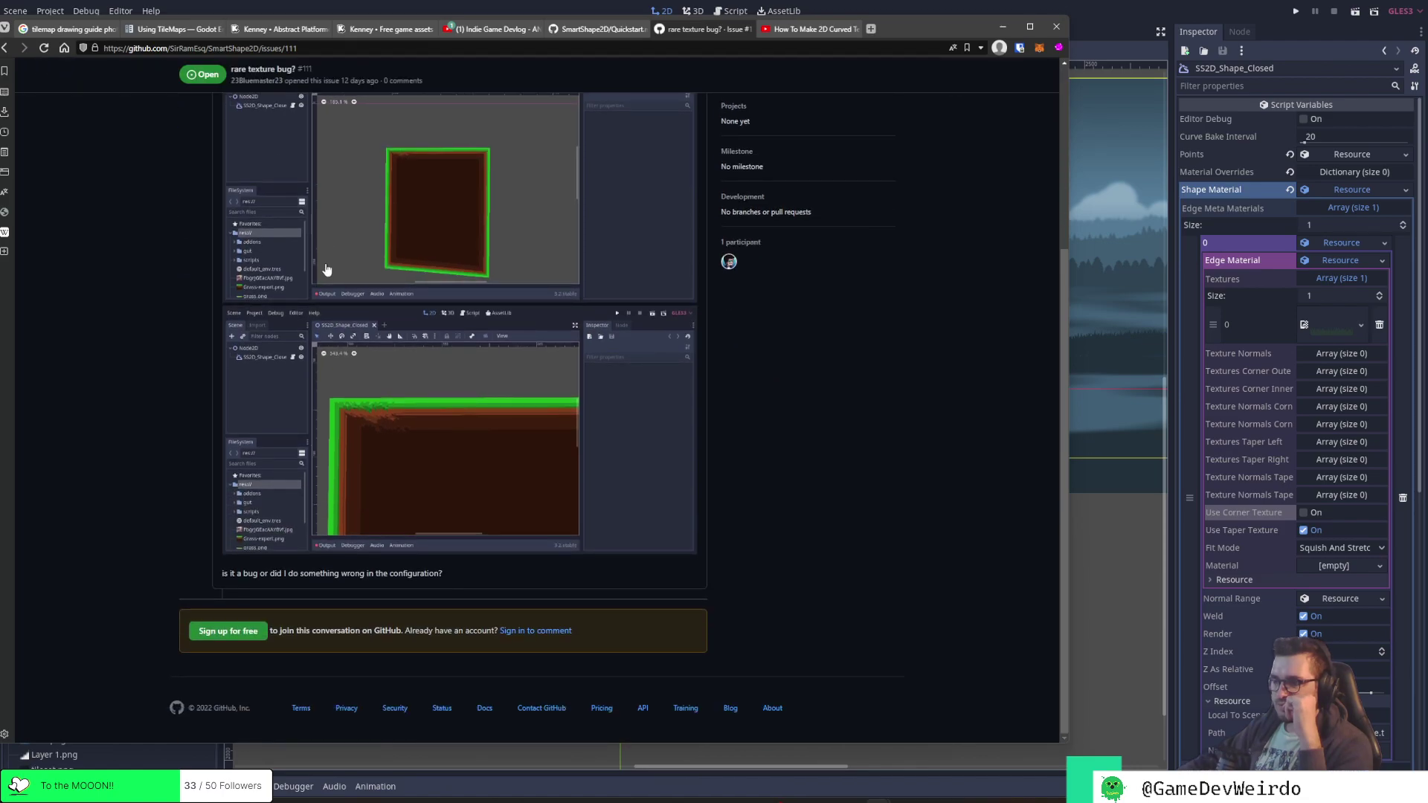
pyautogui.scroll(3, 451, 304)
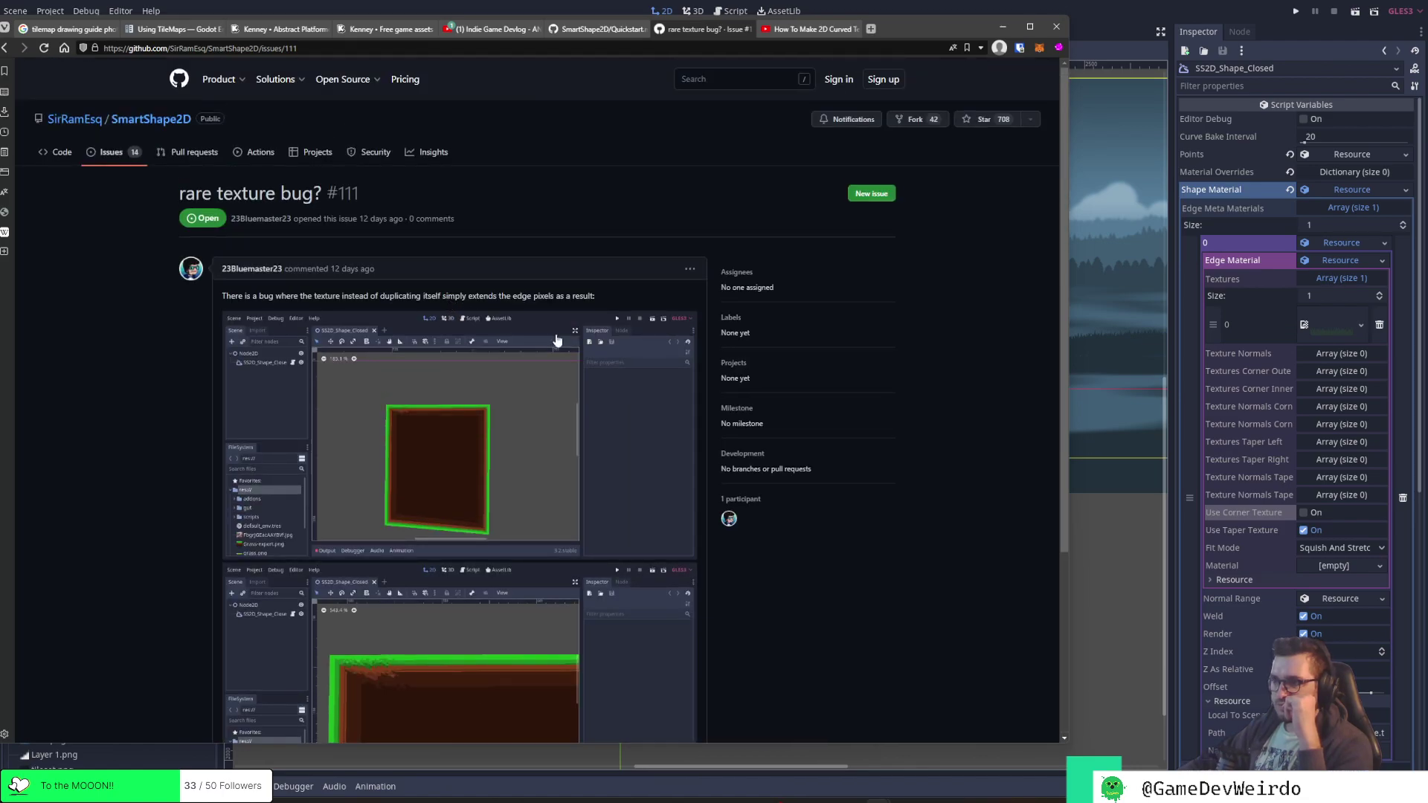
pyautogui.scroll(-3, 665, 364)
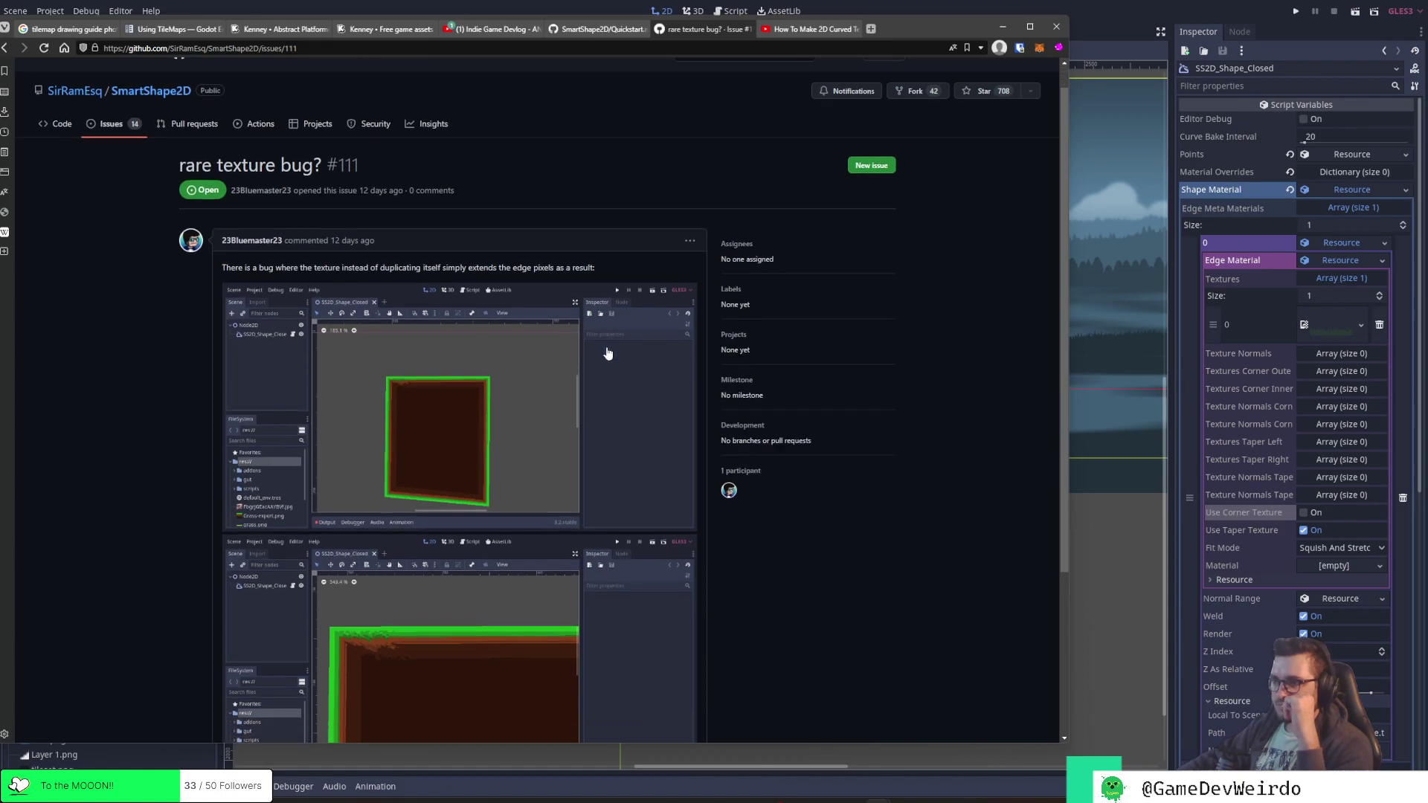
pyautogui.hotkey('alt', 'Left')
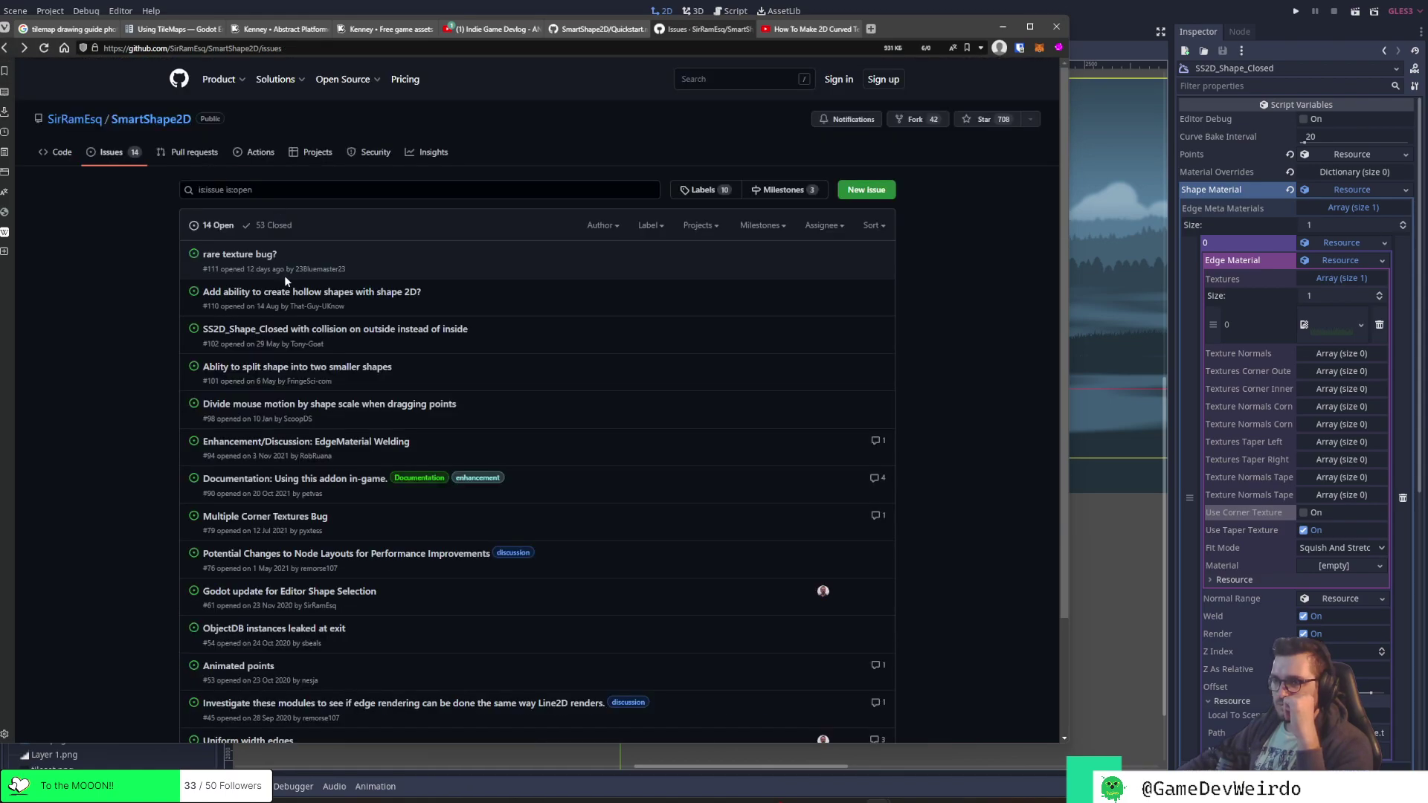
# Look at issue #110 on hollow shapes and issue #102 on outside collision
pyautogui.click(376, 292)
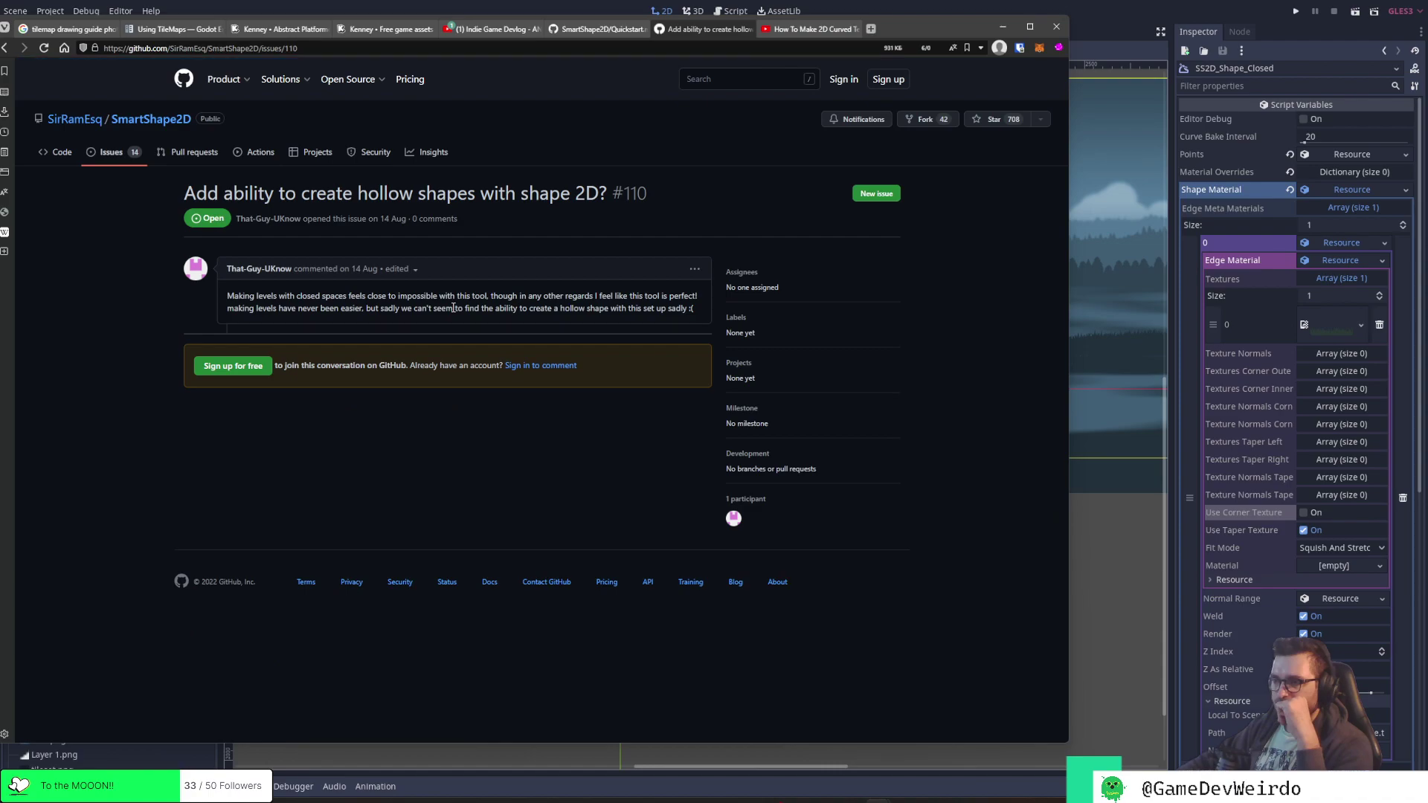
pyautogui.hotkey('alt', 'Left')
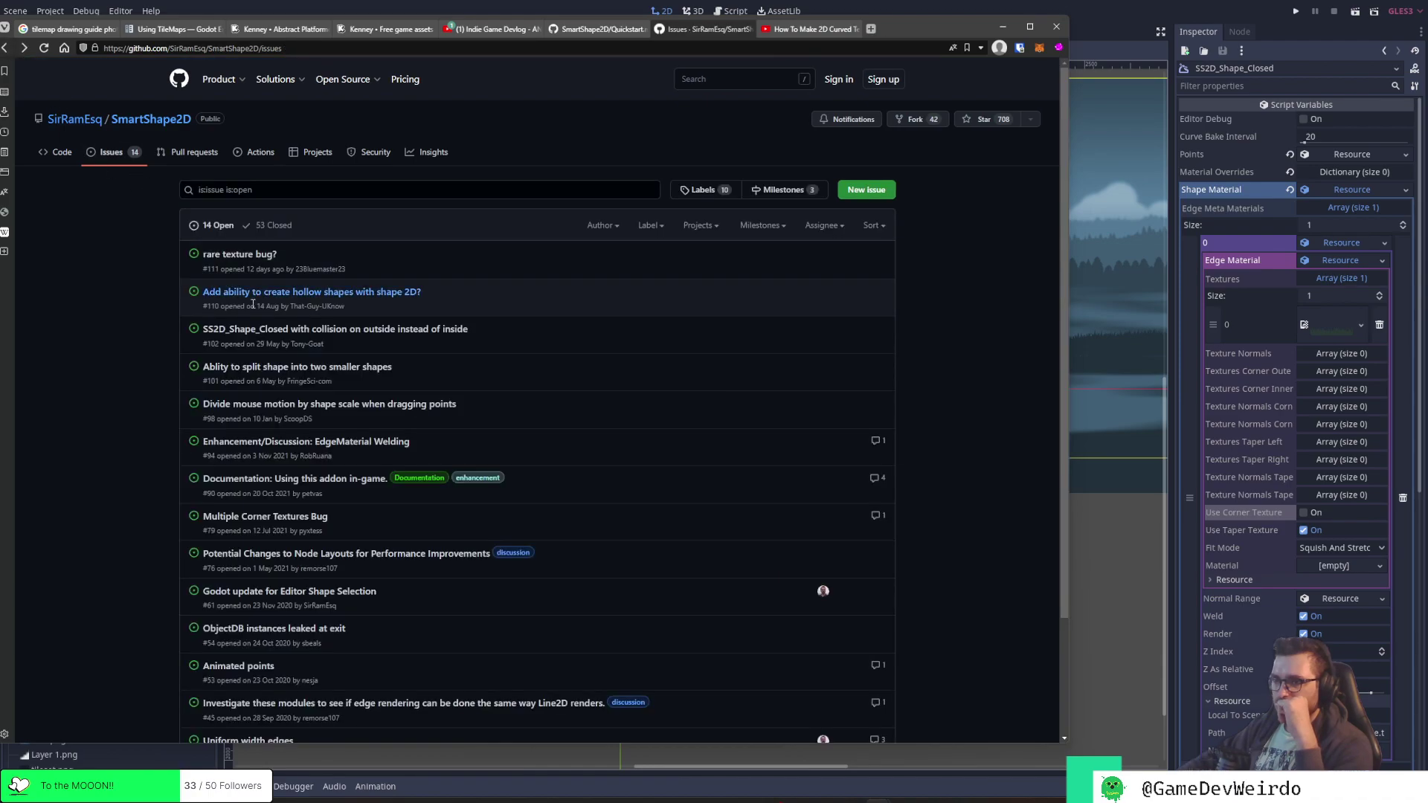
pyautogui.click(350, 329)
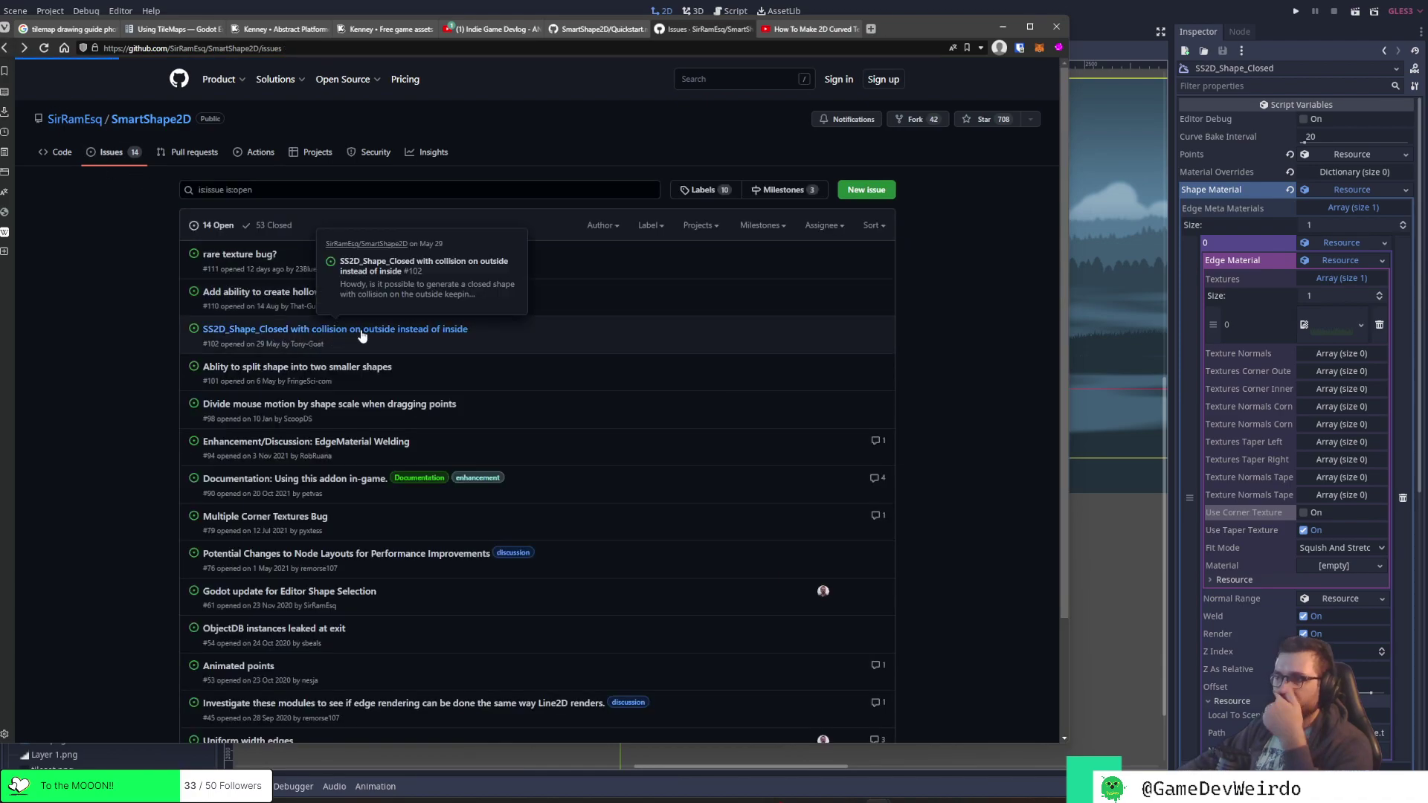
pyautogui.click(112, 151)
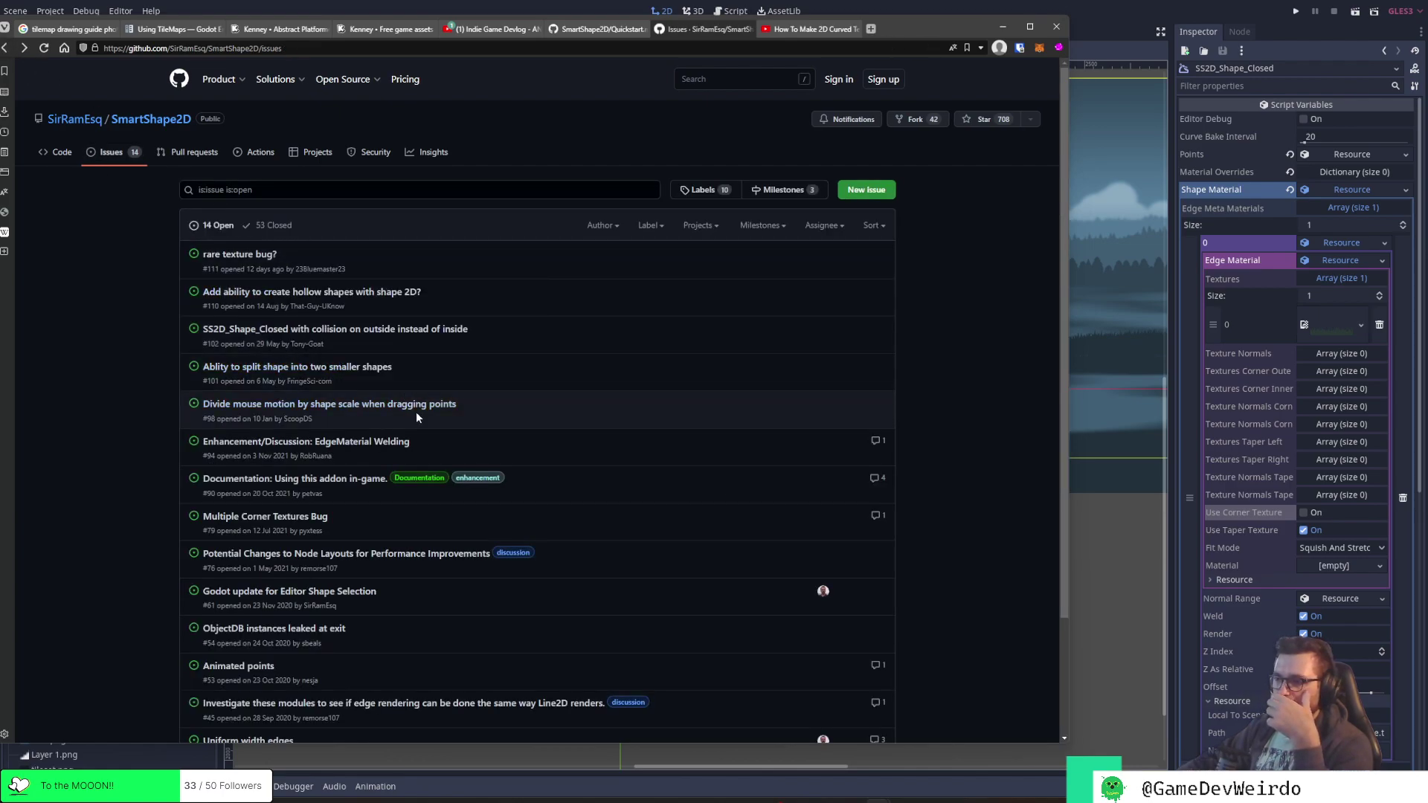
# Read through the Multiple Corner Textures Bug issue, then return to the list
pyautogui.moveTo(384, 479)
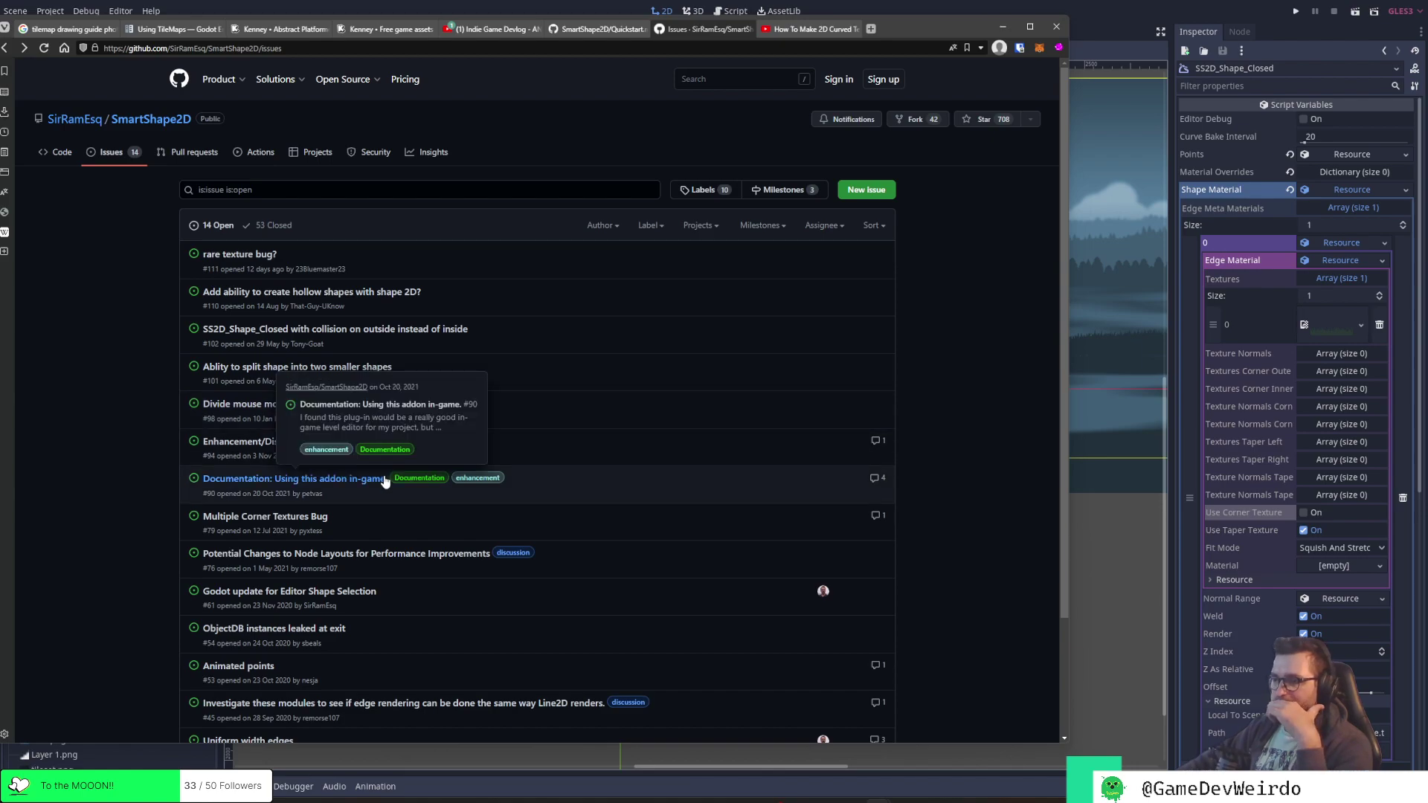
pyautogui.click(325, 519)
pyautogui.scroll(-5, 379, 516)
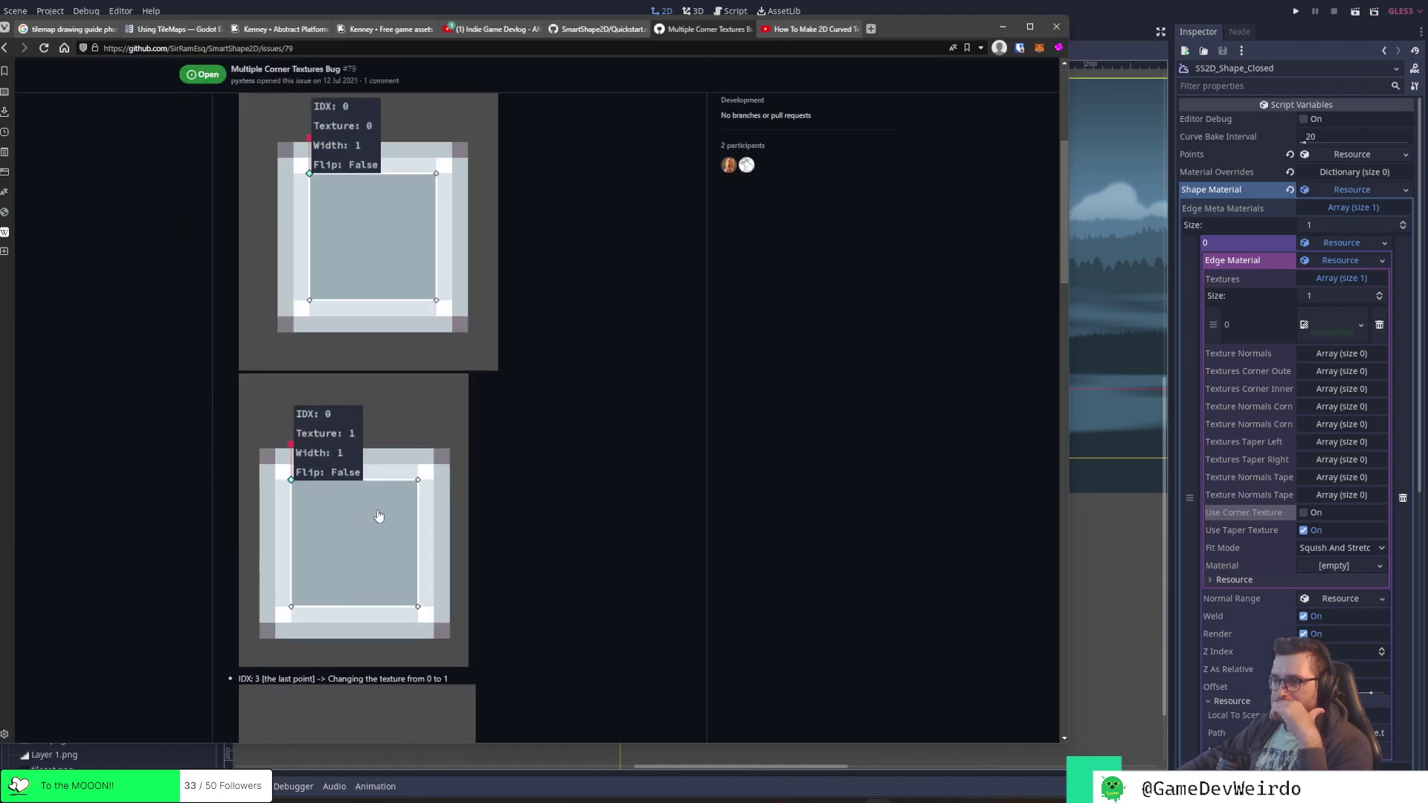
pyautogui.scroll(-8, 379, 516)
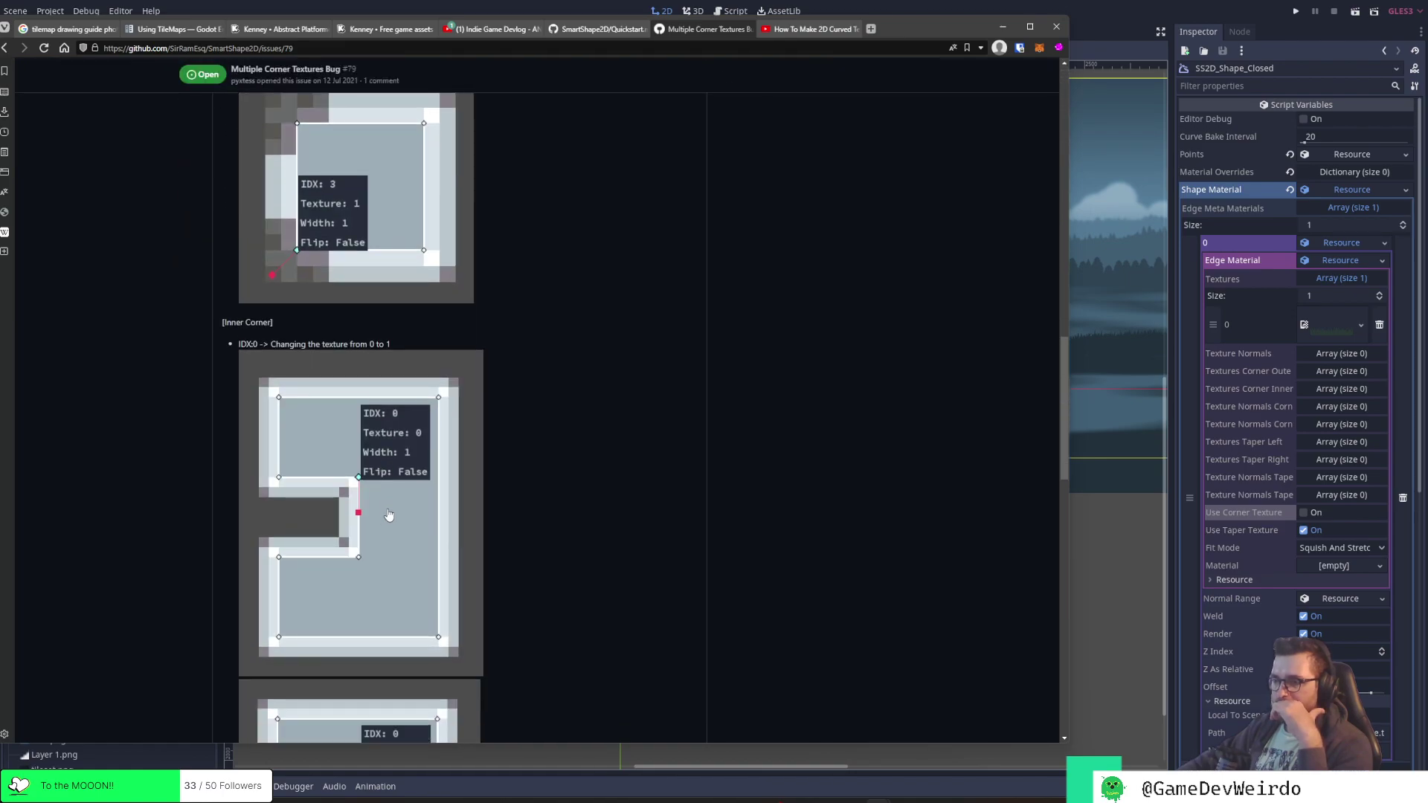
pyautogui.scroll(-2, 388, 515)
pyautogui.click(5, 48)
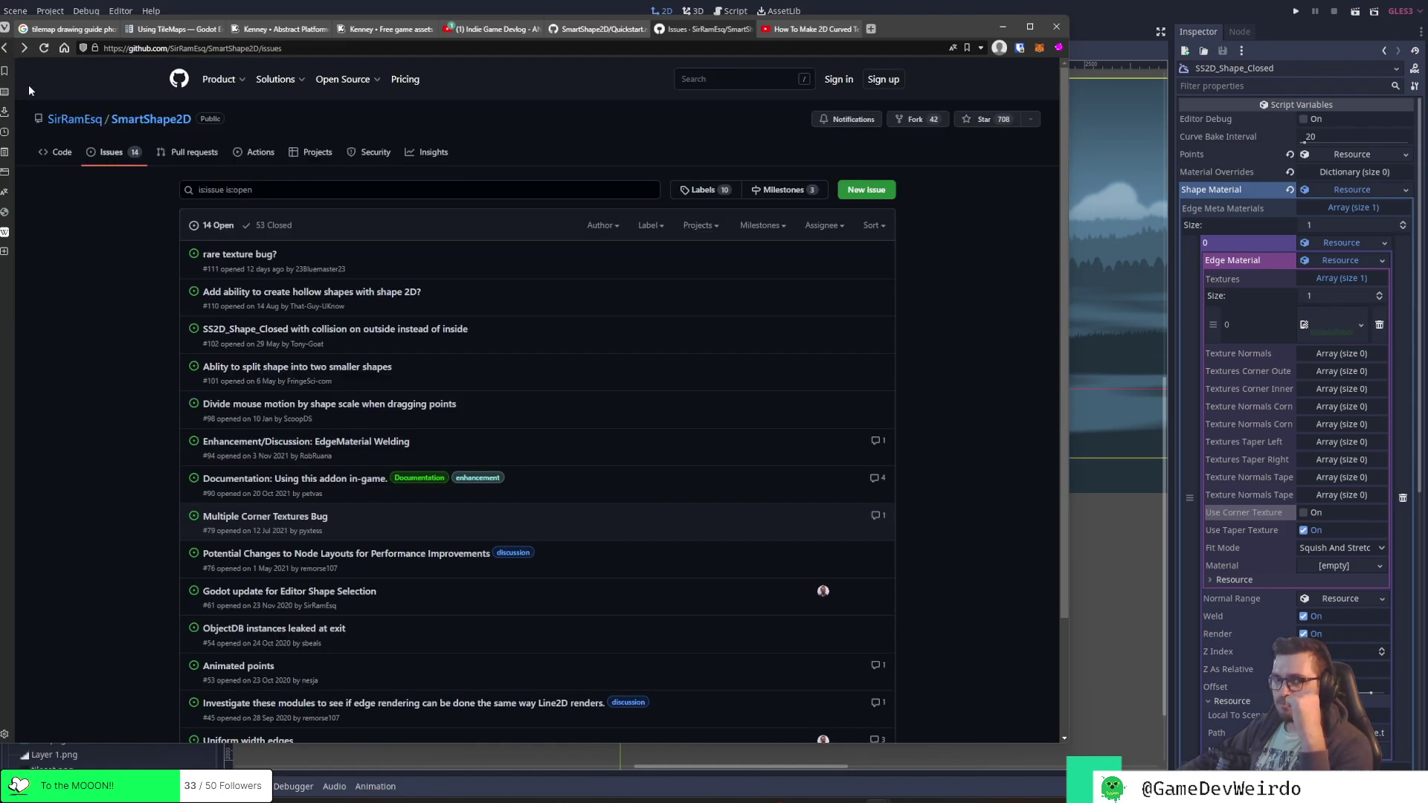
# Check issue #61 about editor shape selection, then switch back to Godot
pyautogui.scroll(-1, 364, 529)
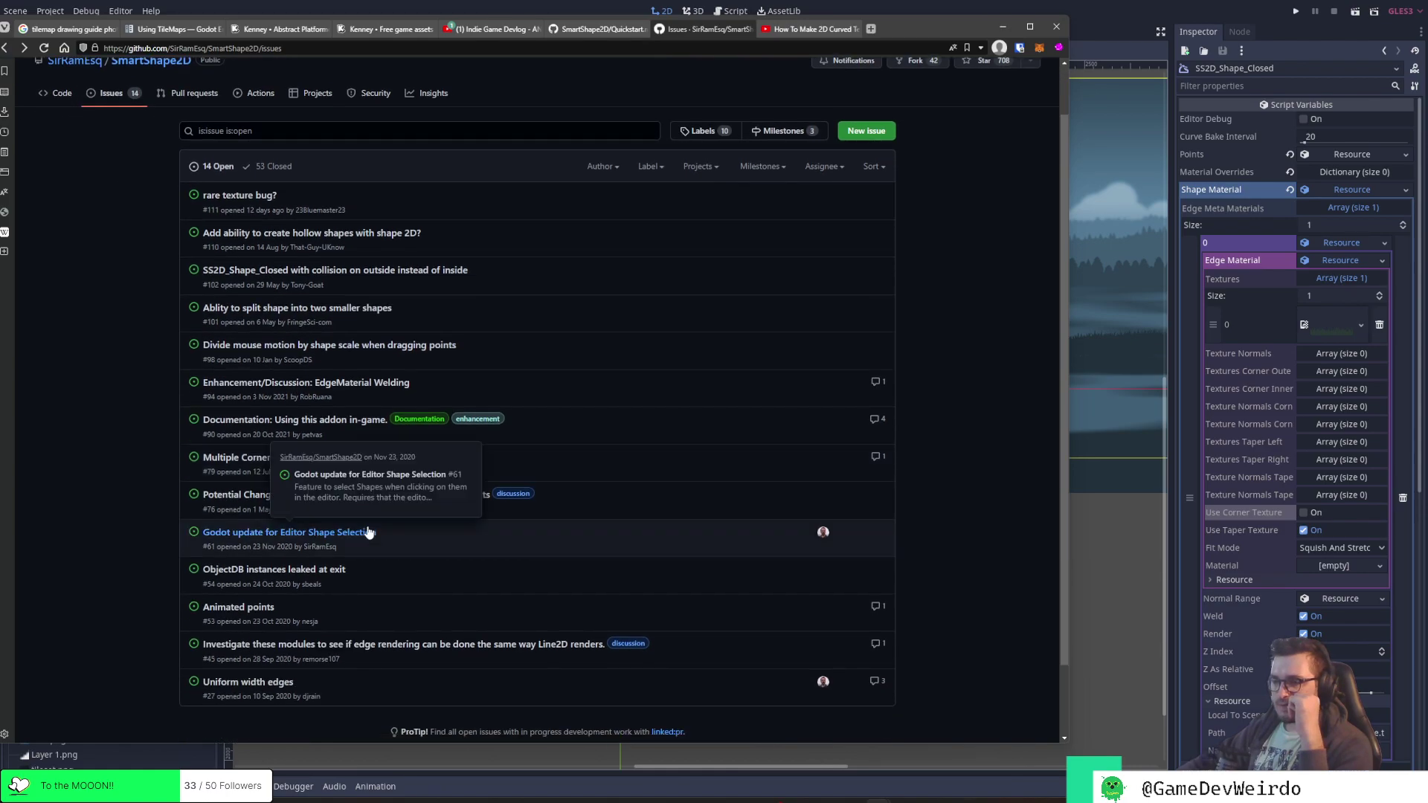
pyautogui.click(371, 533)
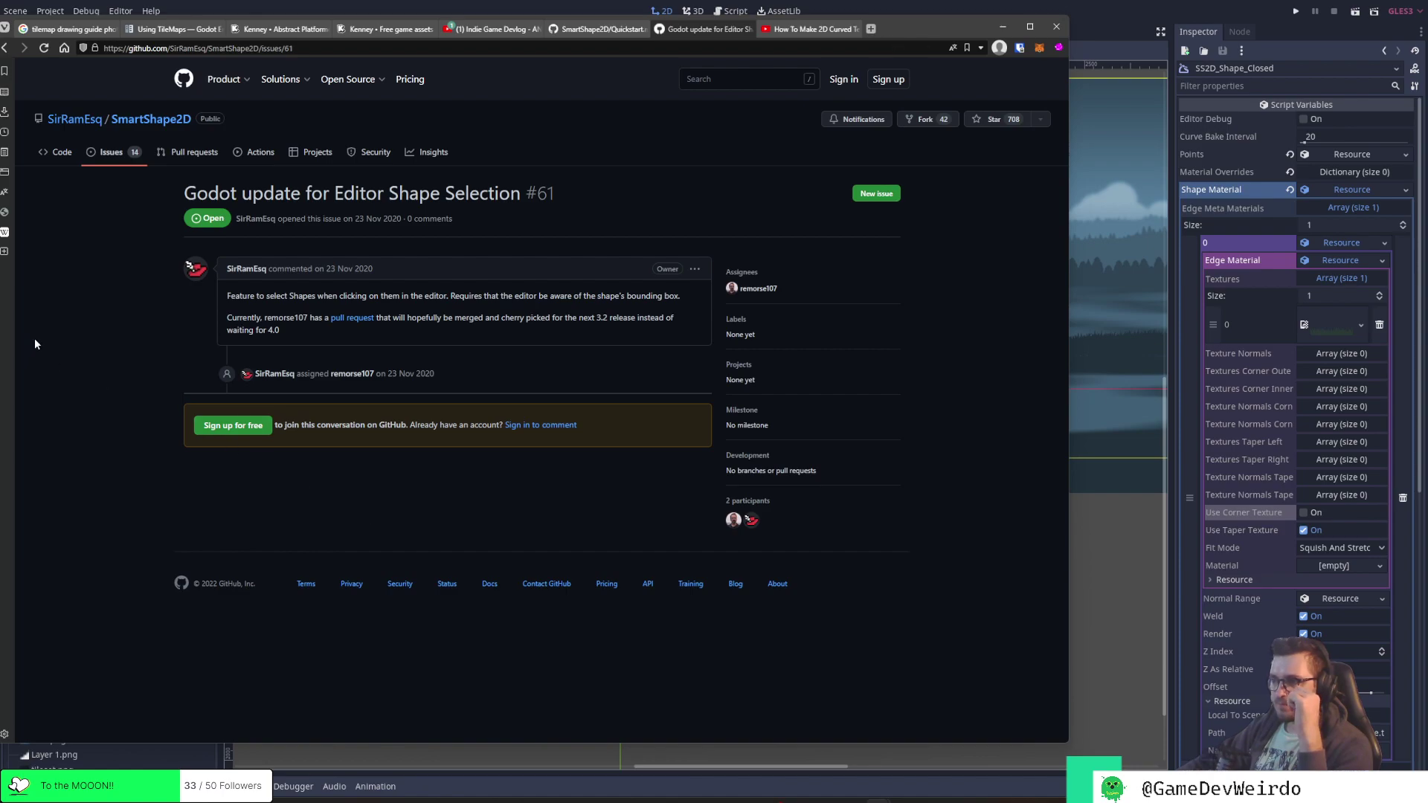
pyautogui.click(5, 48)
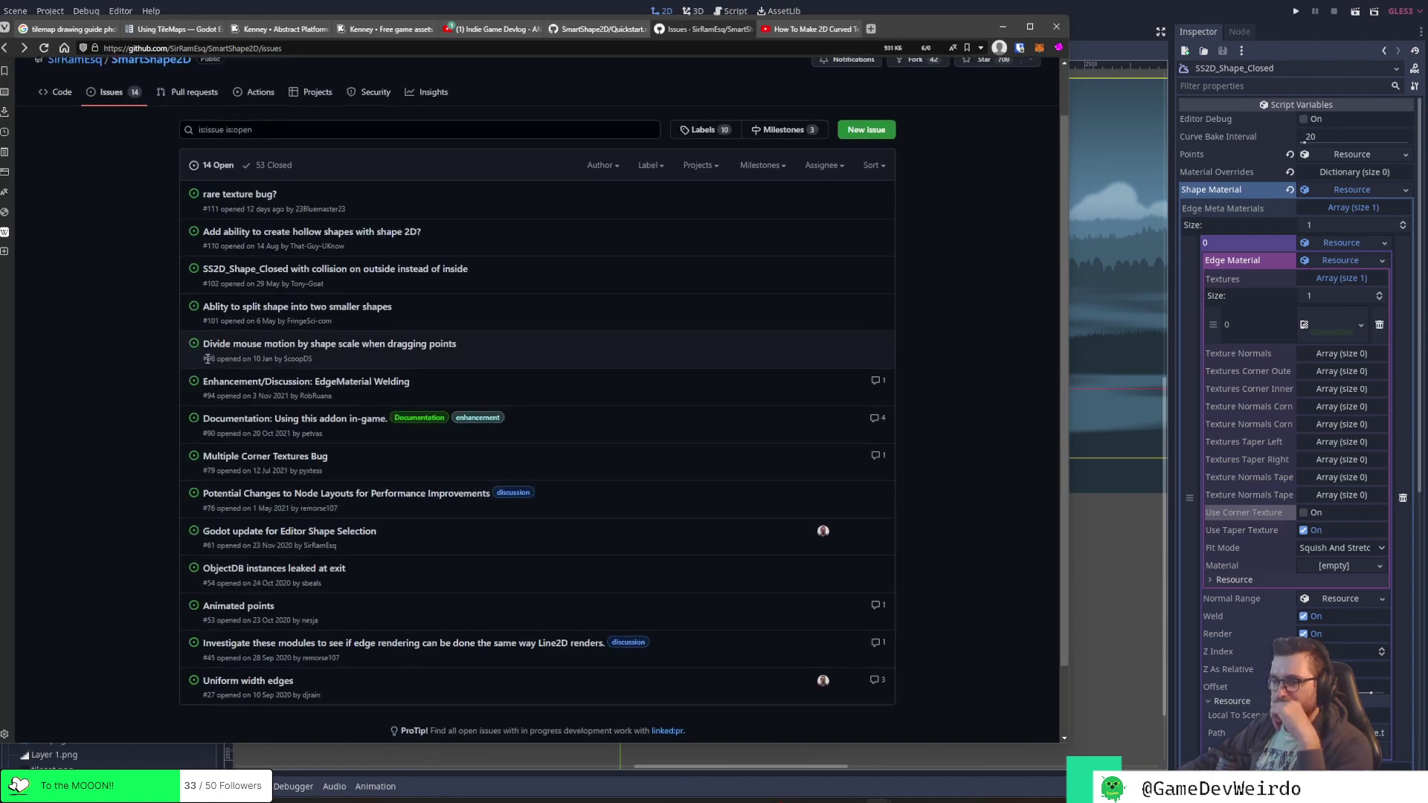
pyautogui.scroll(-1, 221, 381)
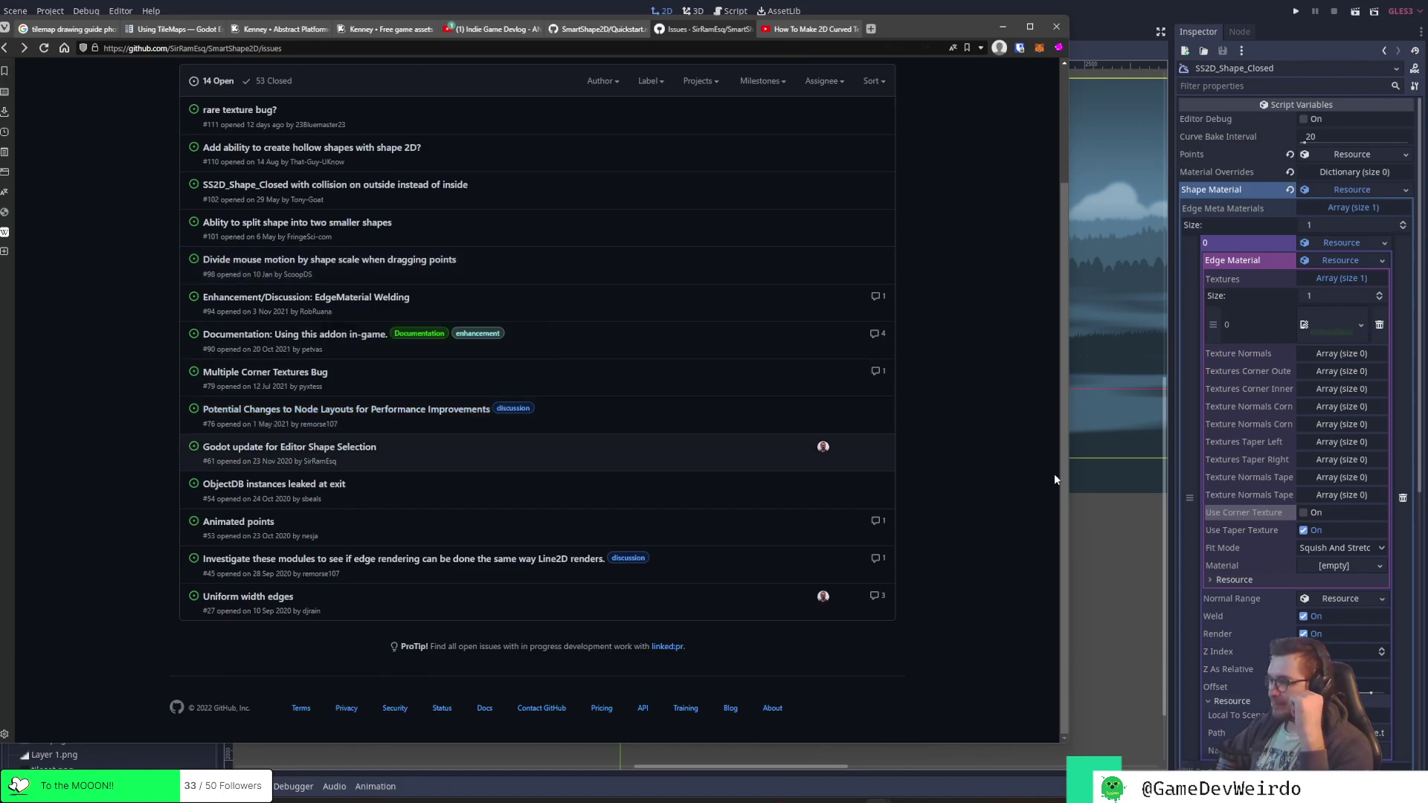
pyautogui.hotkey('alt', 'Tab')
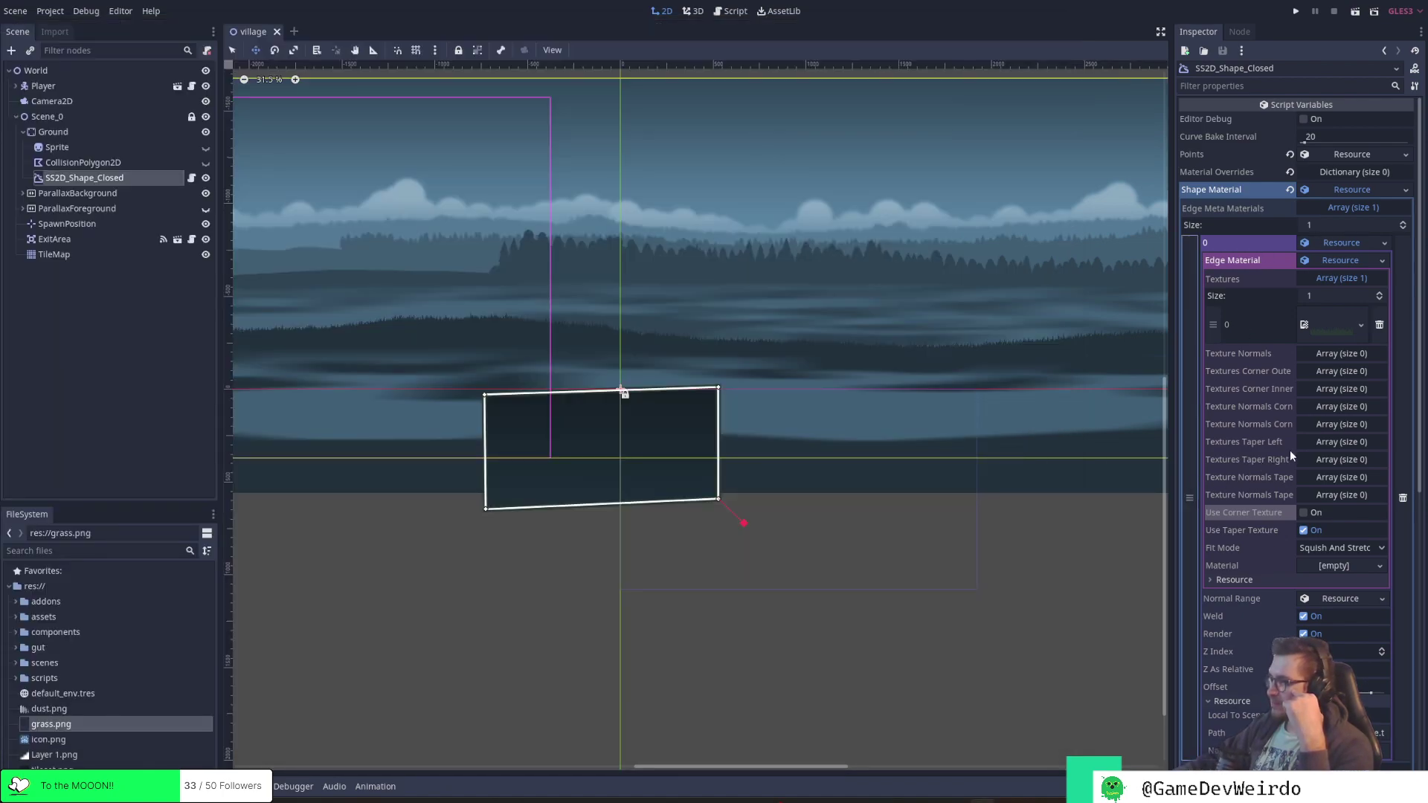
# Show edge material 0's Normal Range settings: Begin 0, Distance 0, Weld and Render on
pyautogui.click(1353, 208)
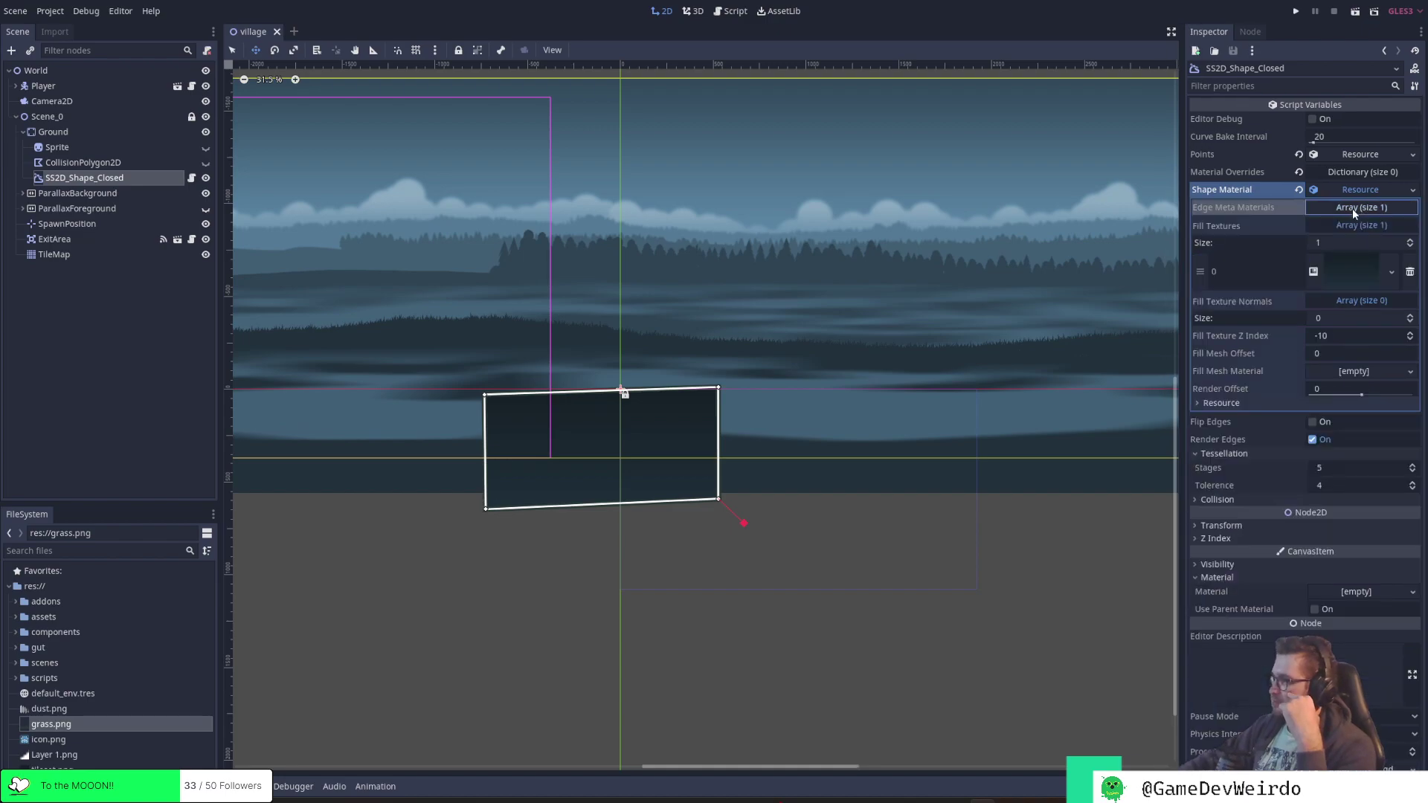
pyautogui.click(1359, 207)
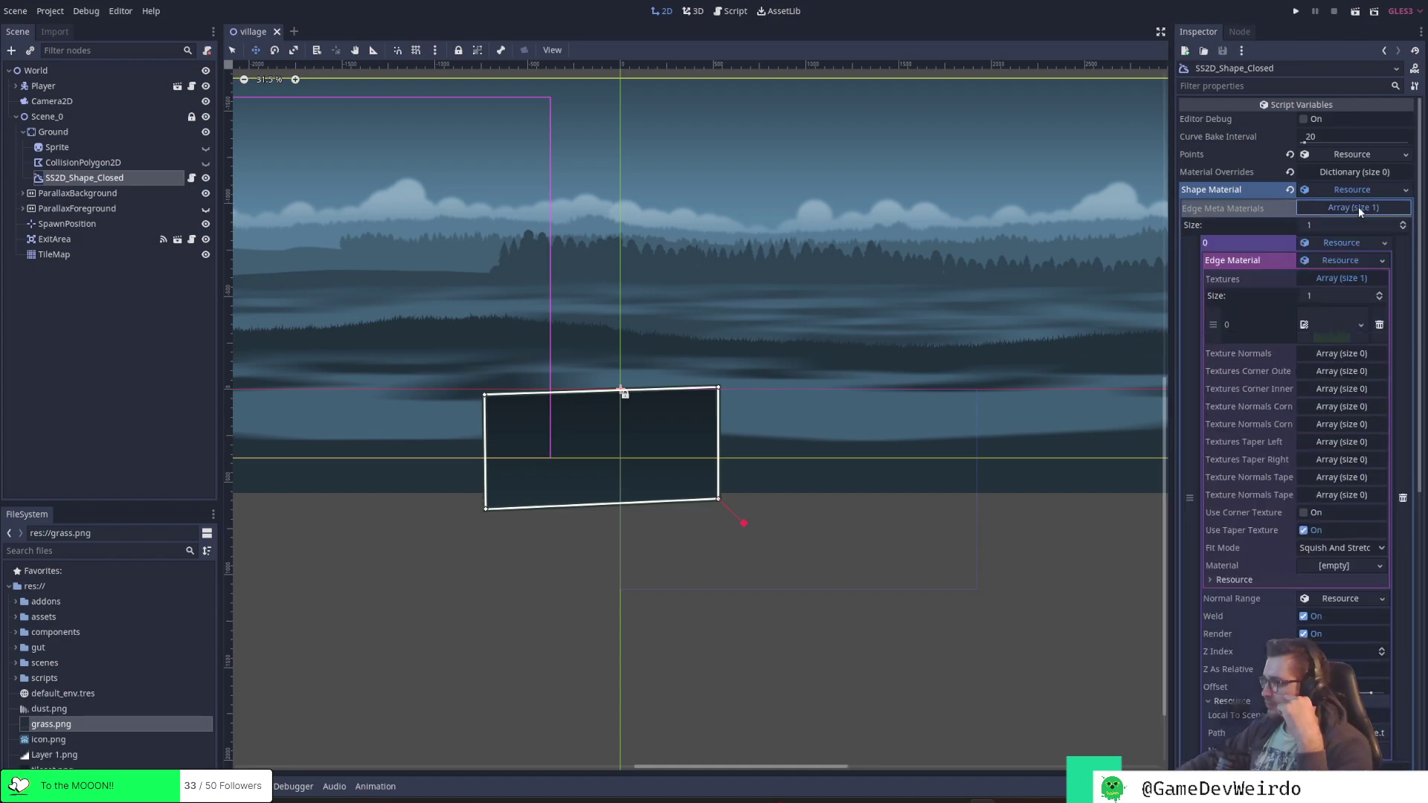
pyautogui.click(1345, 260)
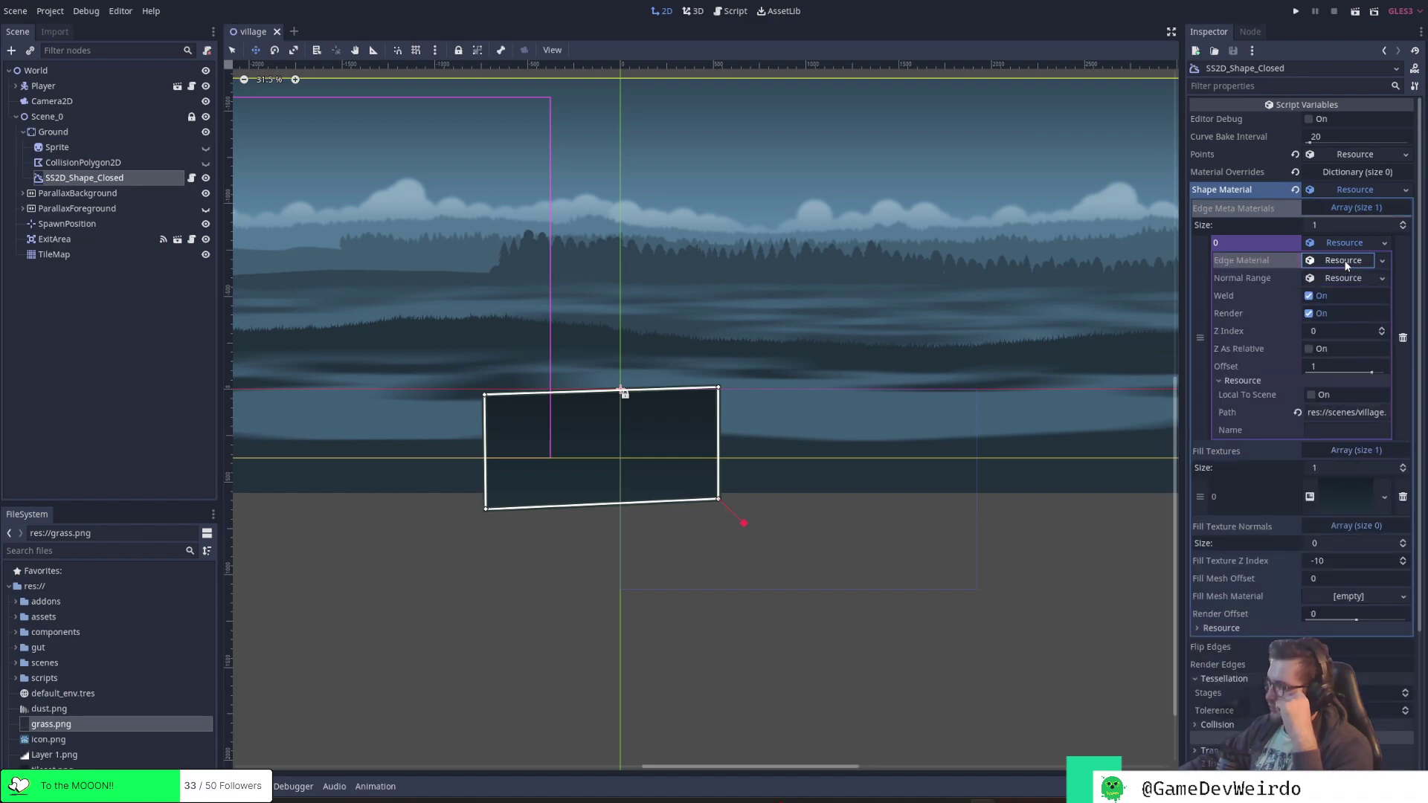
pyautogui.click(1345, 245)
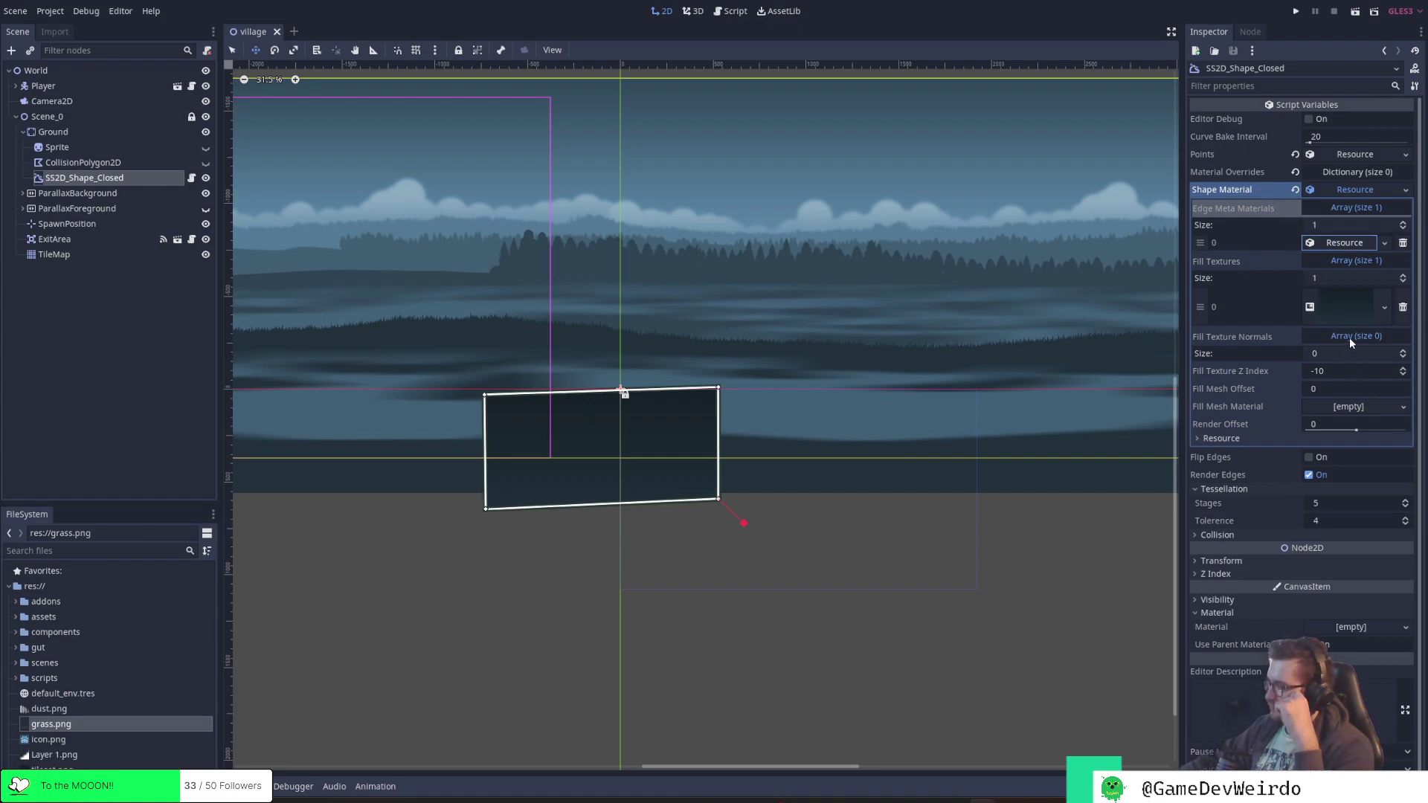
pyautogui.click(1354, 243)
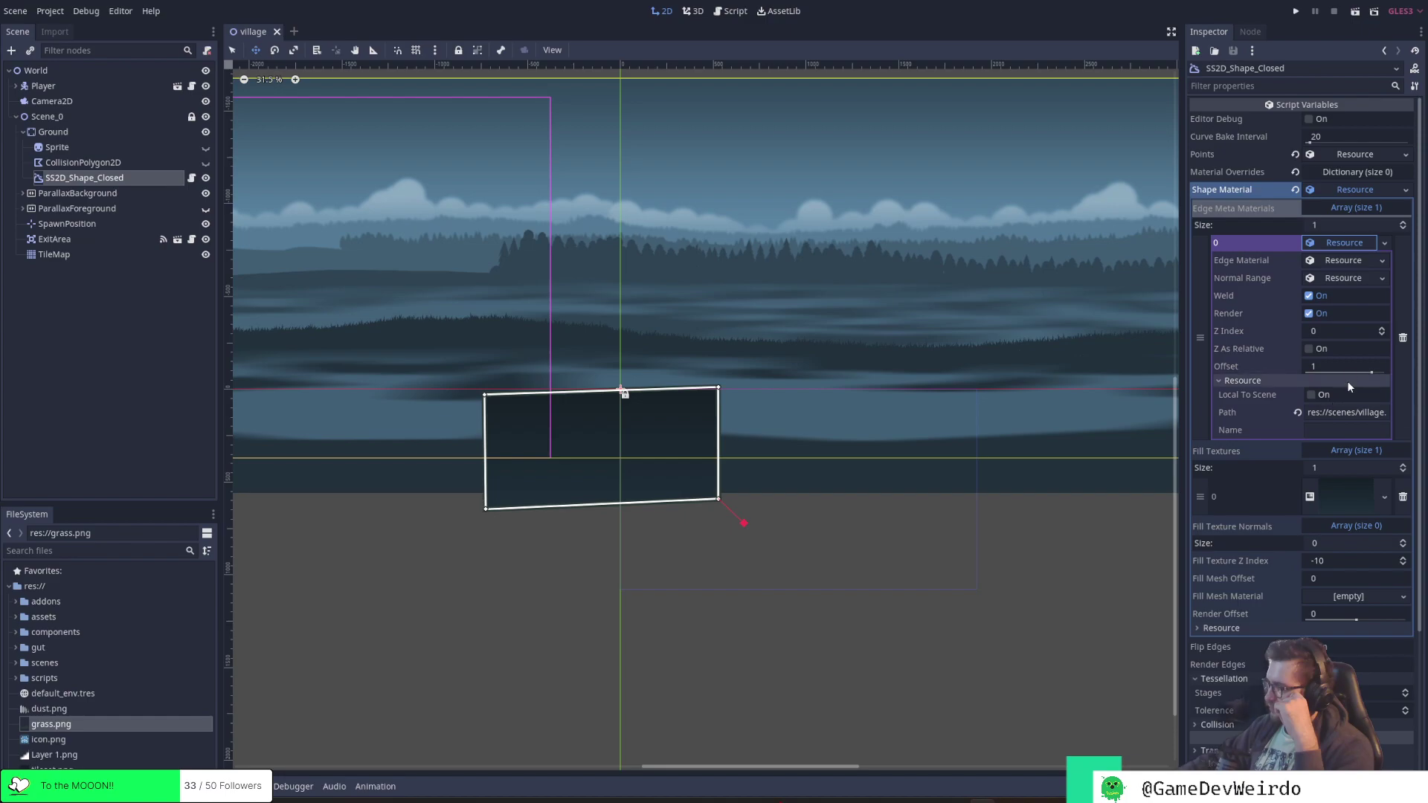
pyautogui.click(1345, 260)
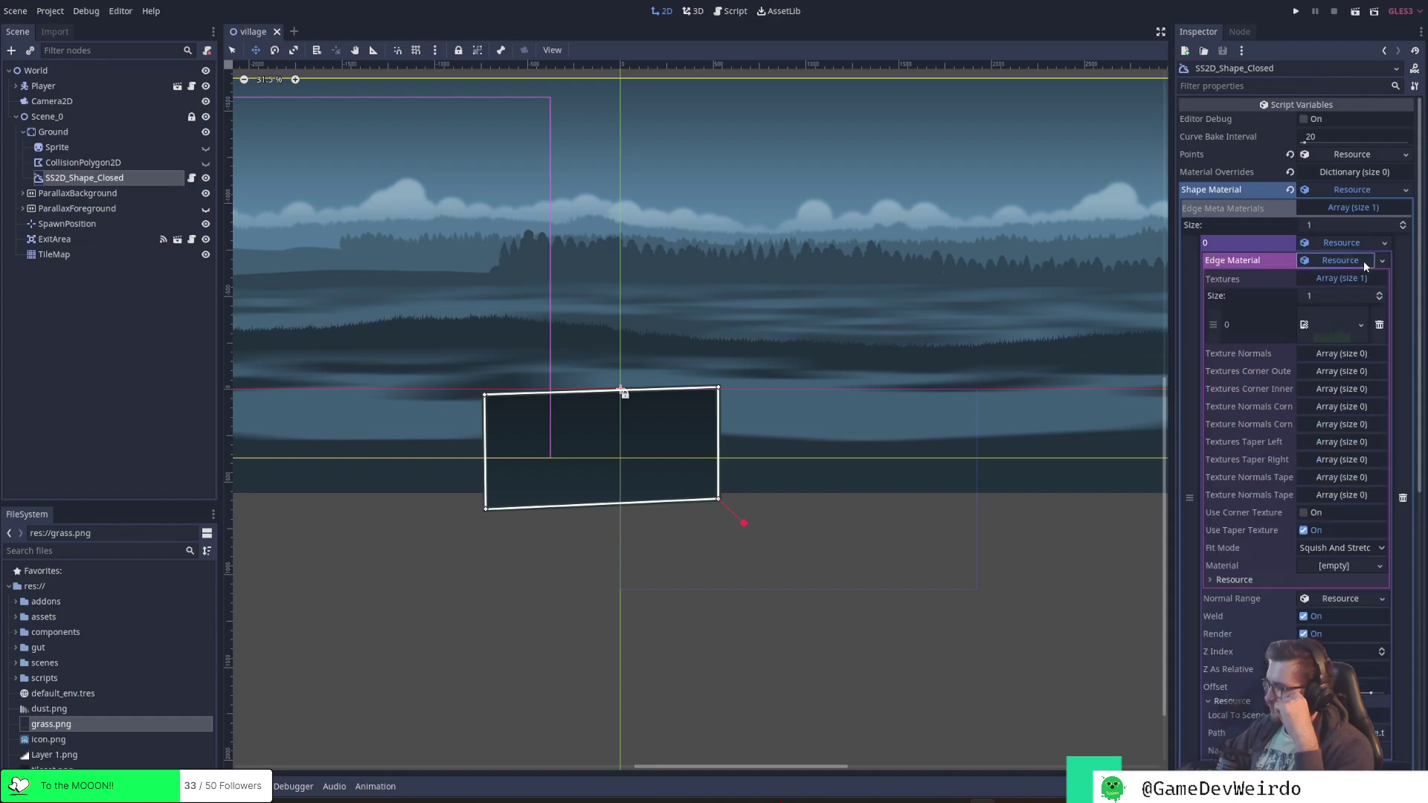
pyautogui.click(1363, 261)
pyautogui.click(1364, 280)
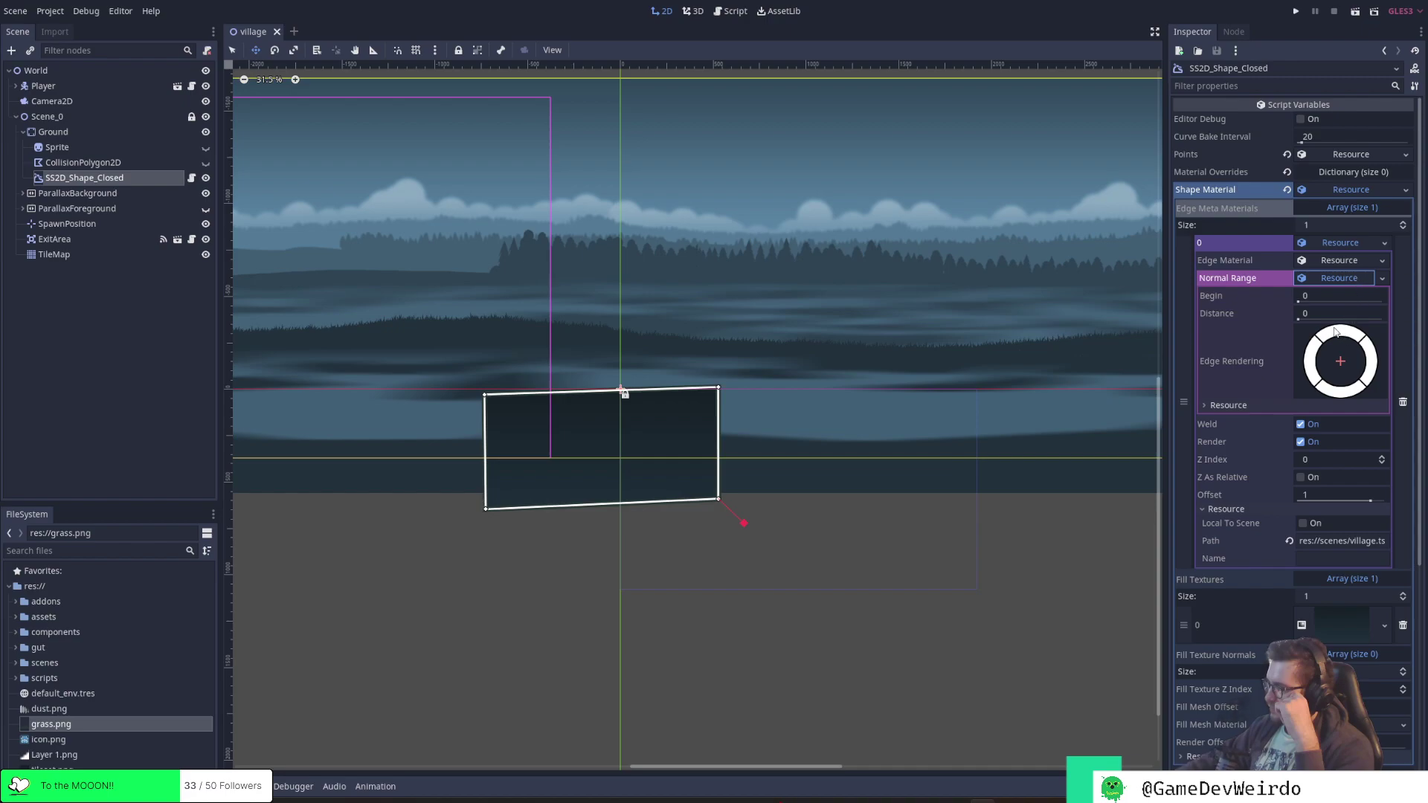
# Raise the grass edge's Normal Range Begin value to 360
pyautogui.moveTo(1298, 301); pyautogui.dragTo(1327, 301)
pyautogui.click(1343, 280)
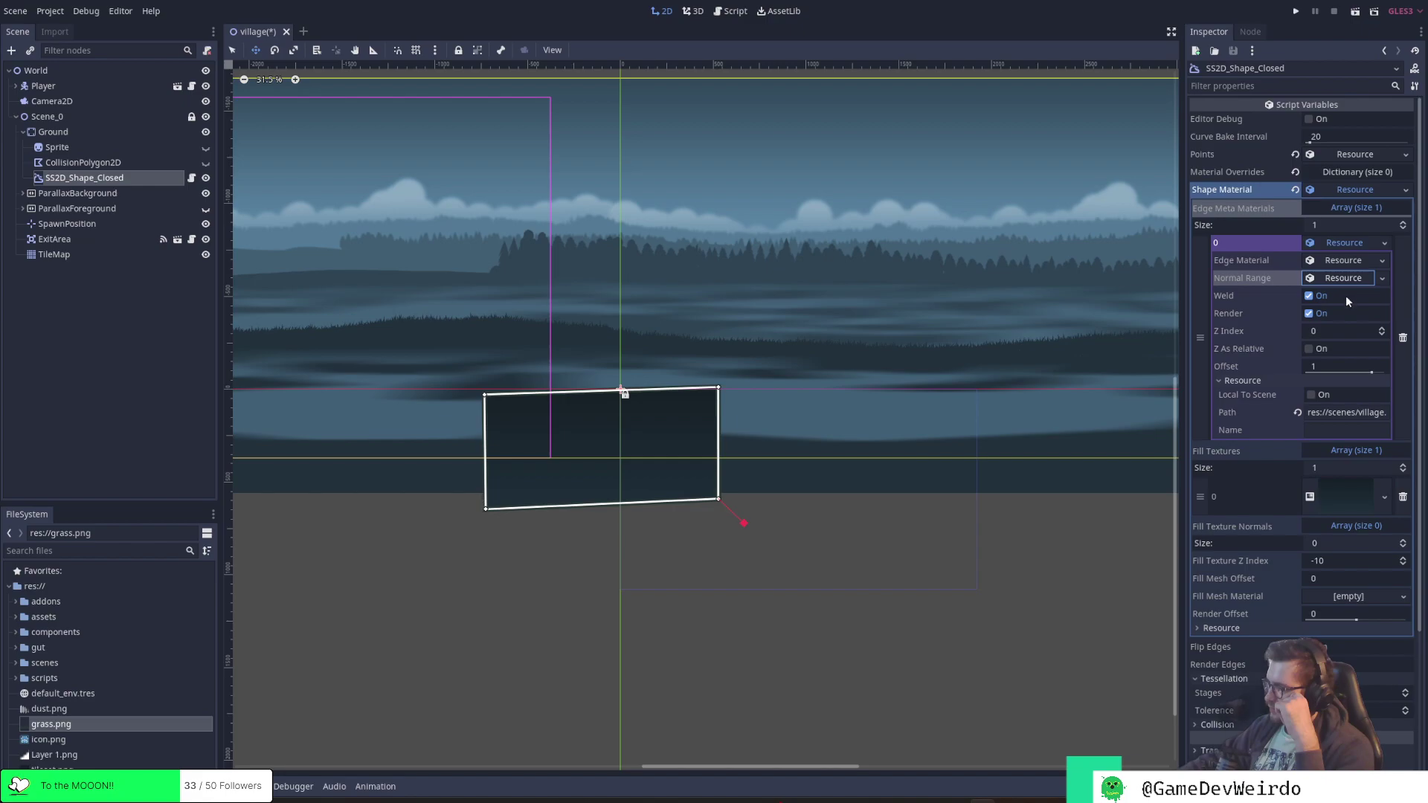
pyautogui.click(1346, 280)
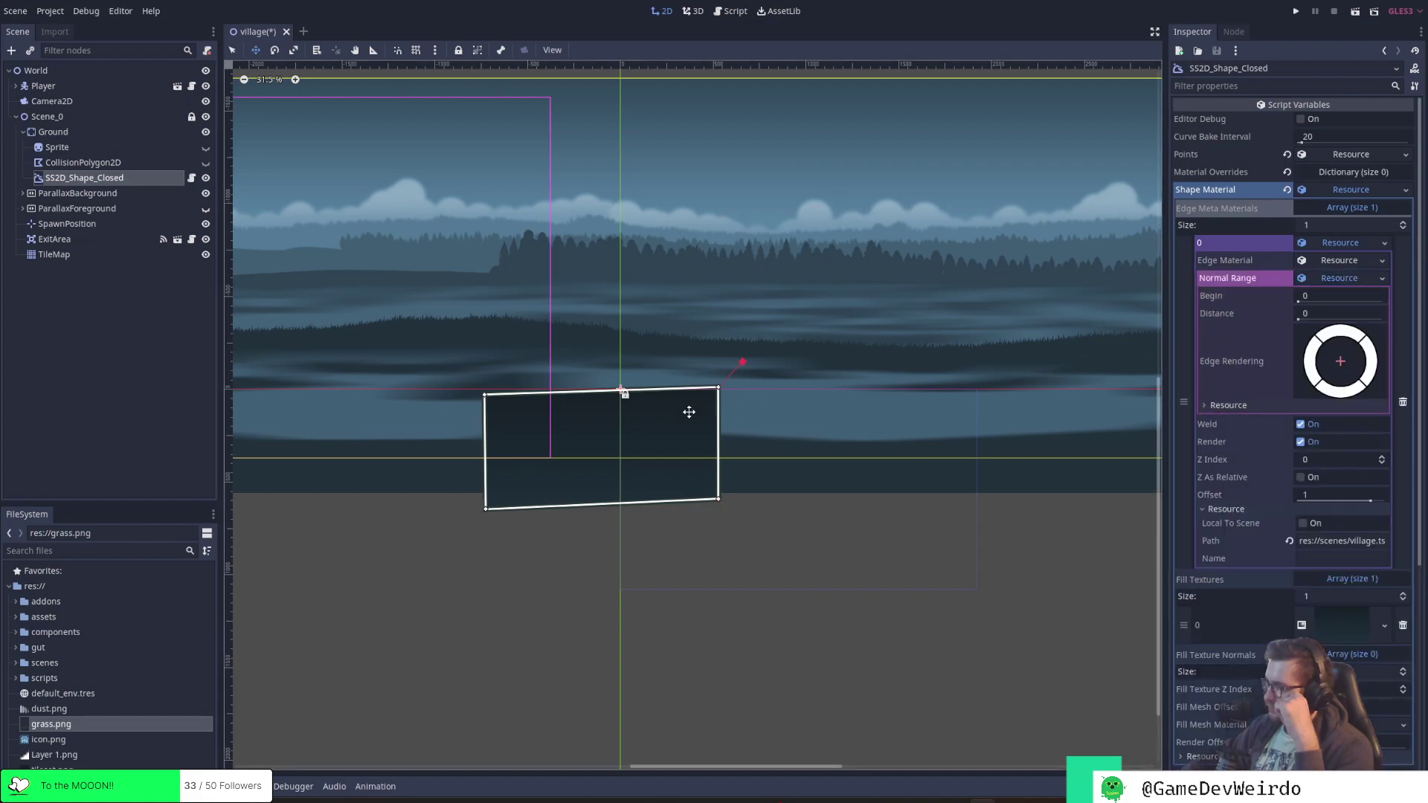
pyautogui.scroll(9, 593, 438)
pyautogui.scroll(2, 670, 495)
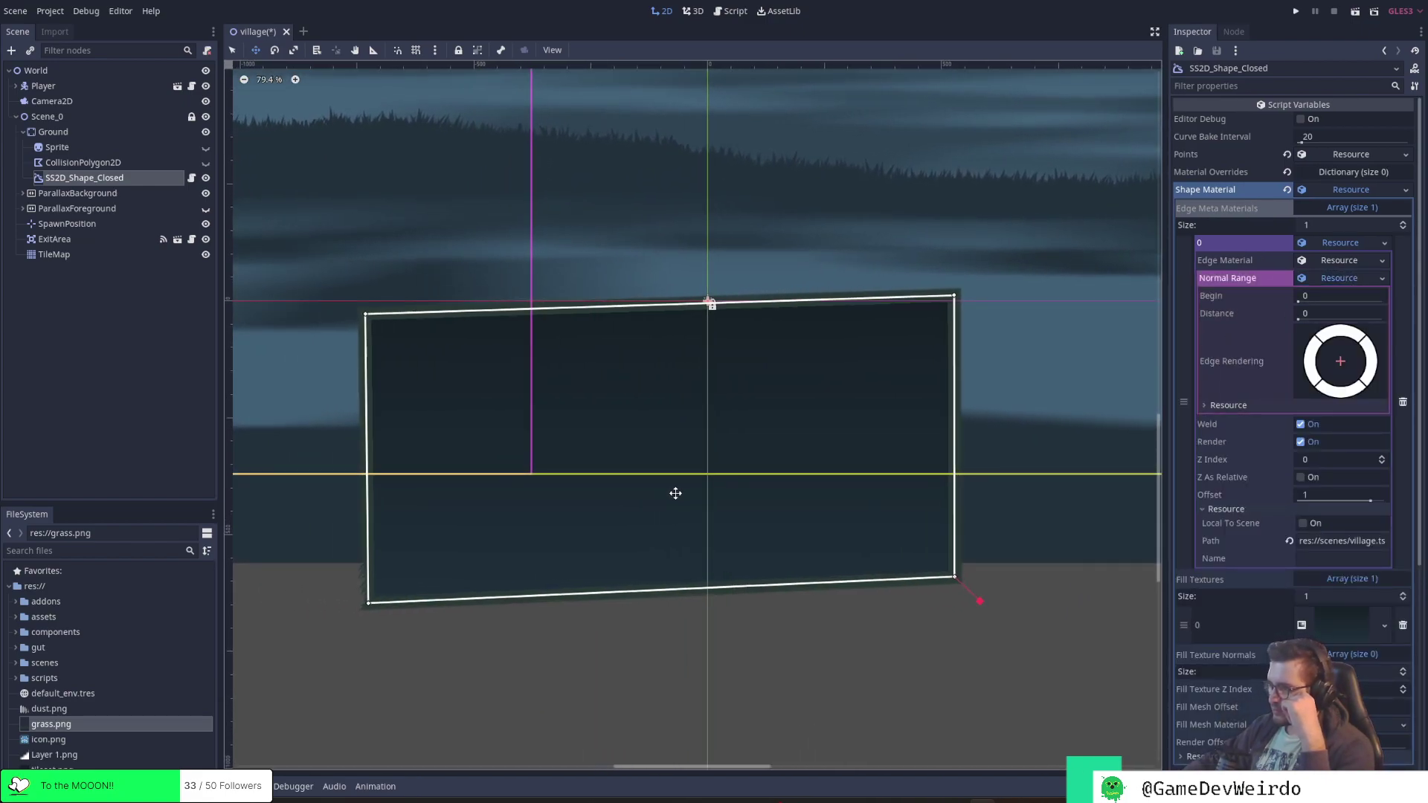
pyautogui.click(1321, 316)
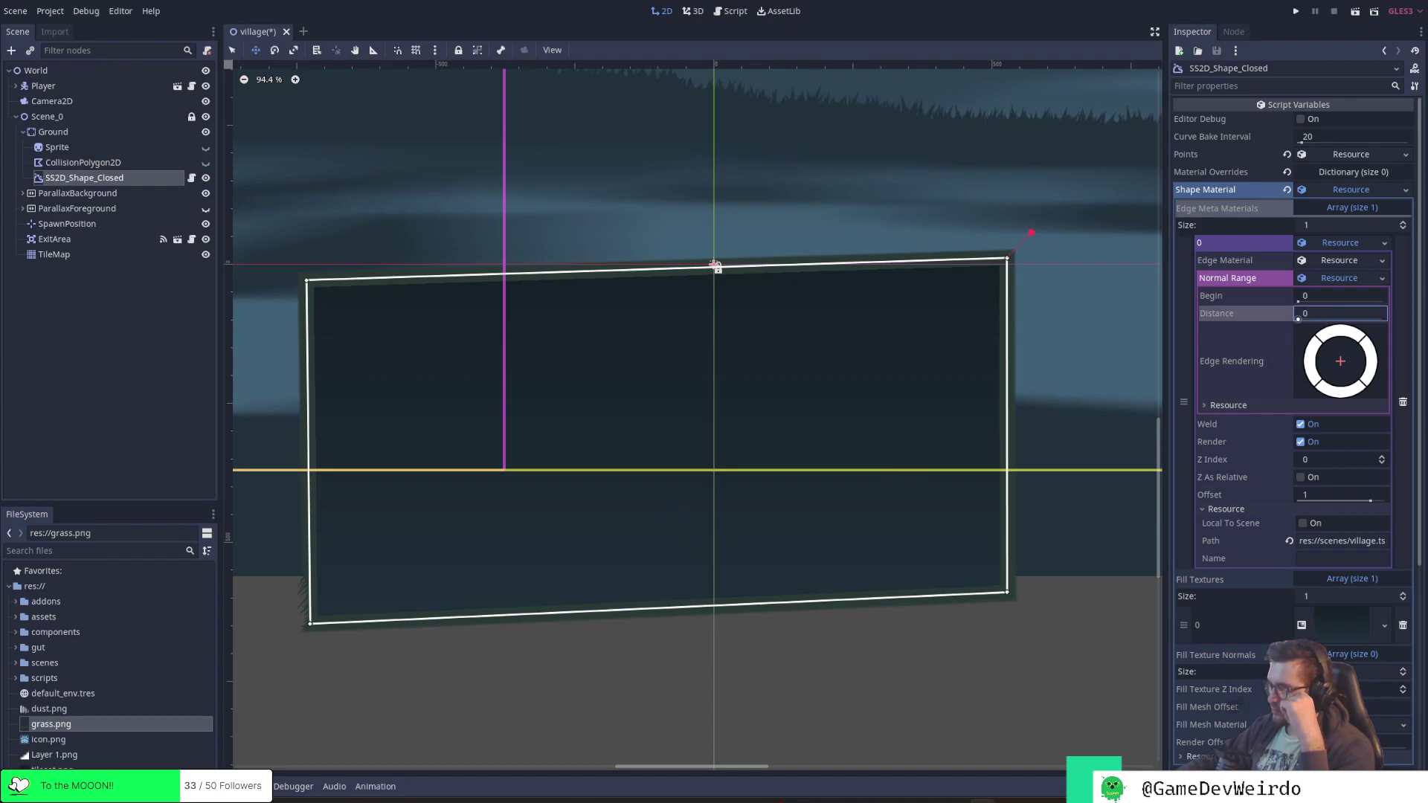
pyautogui.click(1321, 299)
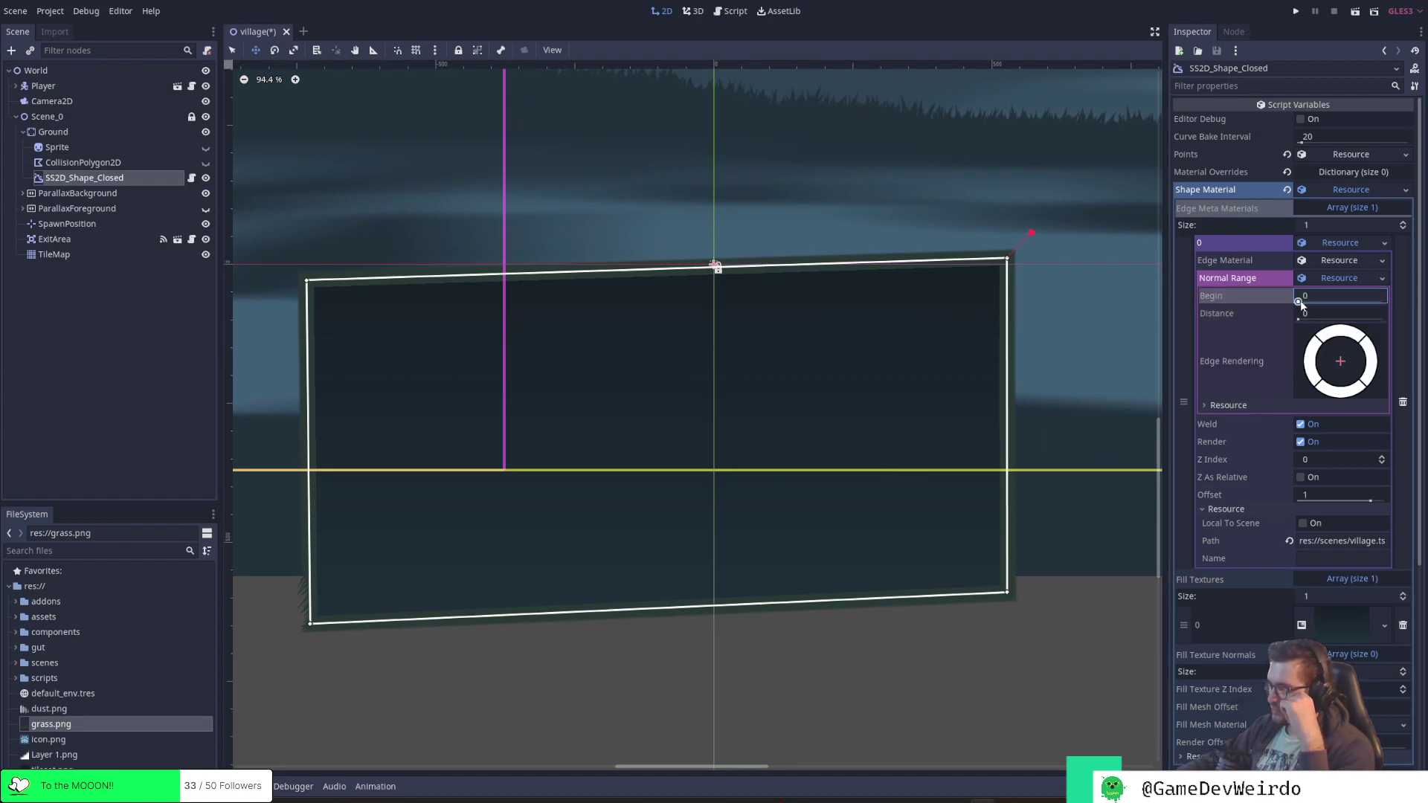
pyautogui.moveTo(1300, 303); pyautogui.dragTo(1390, 302)
# Increase the Normal Range Distance (ending at 159) and show the edge material's texture settings
pyautogui.click(1245, 404)
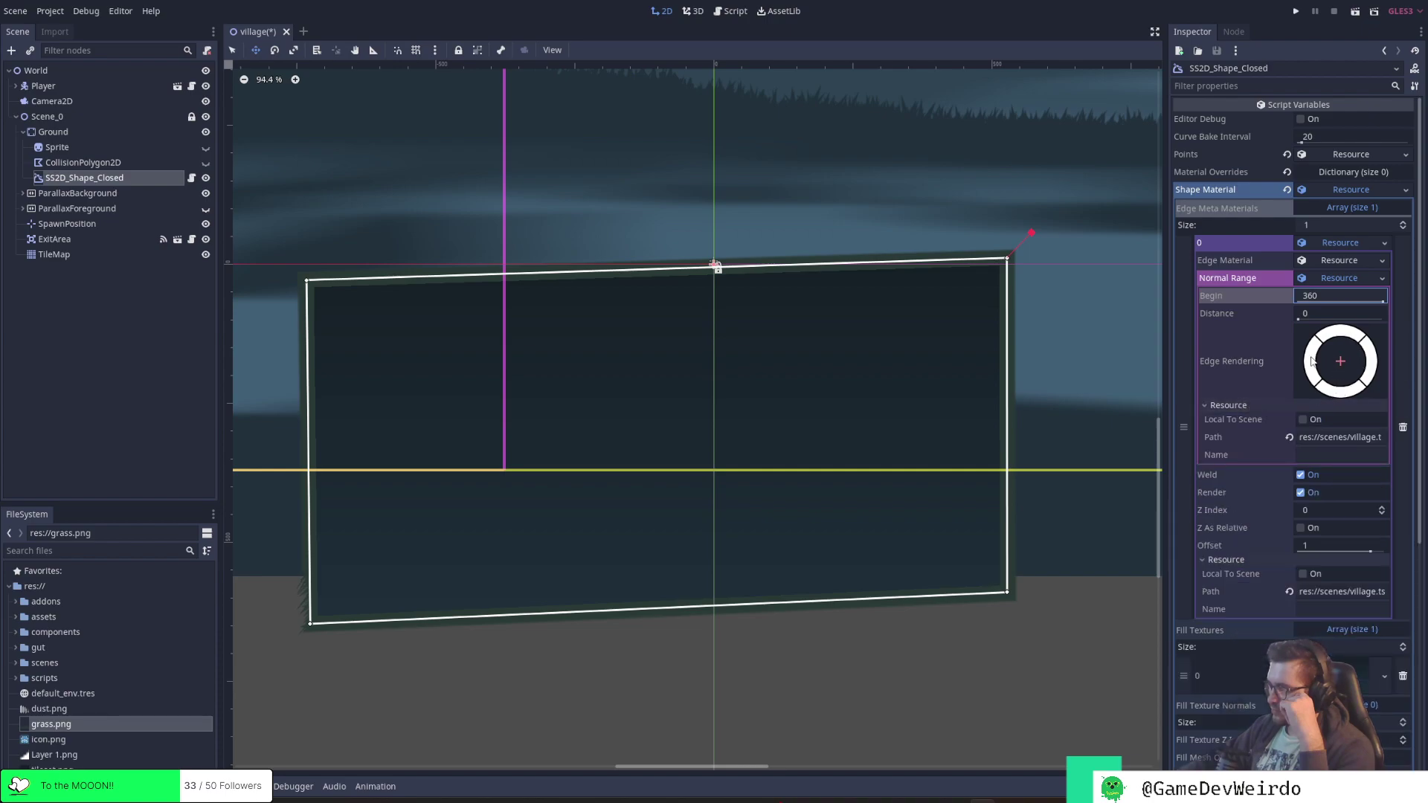
pyautogui.click(1254, 402)
pyautogui.click(1274, 404)
pyautogui.click(1273, 405)
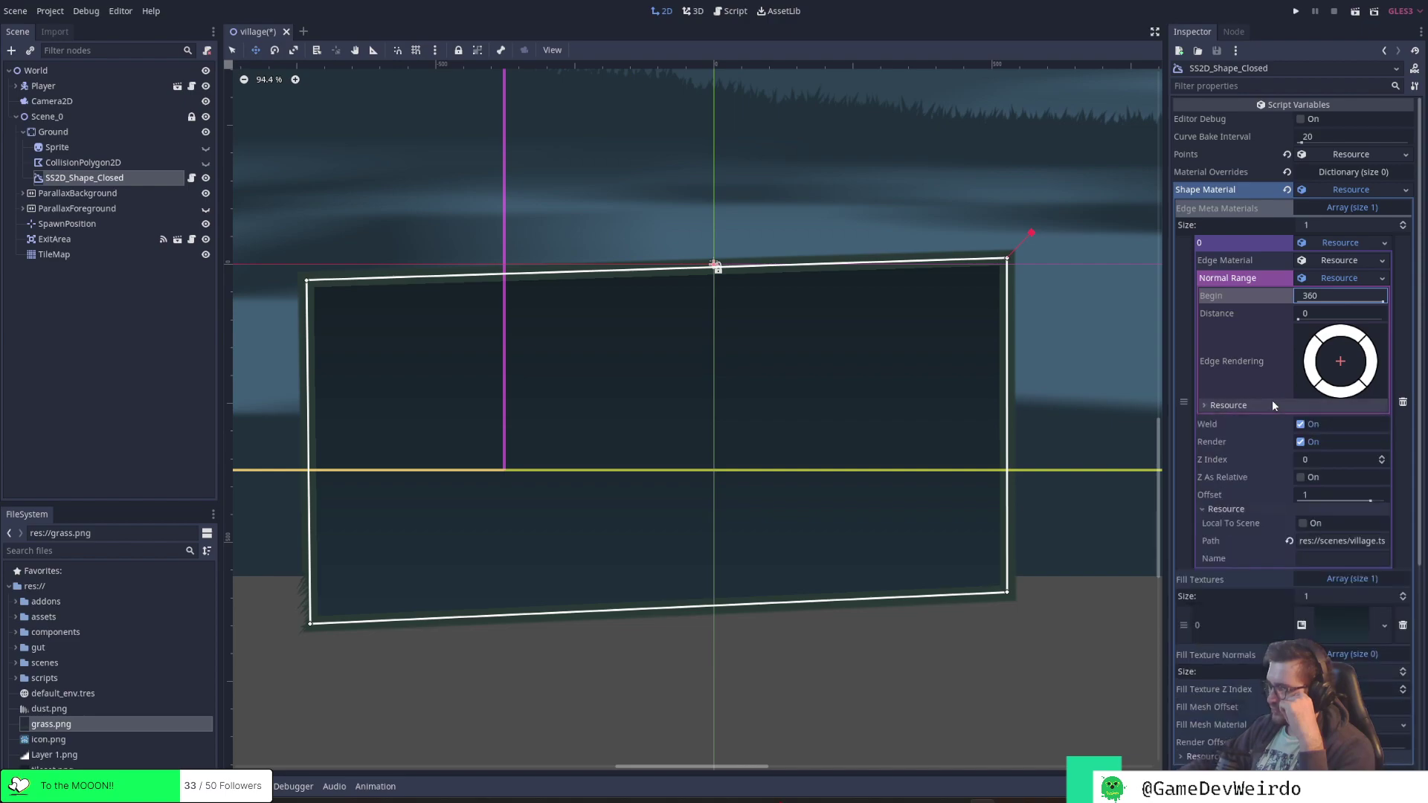
pyautogui.moveTo(1300, 320); pyautogui.dragTo(1342, 326)
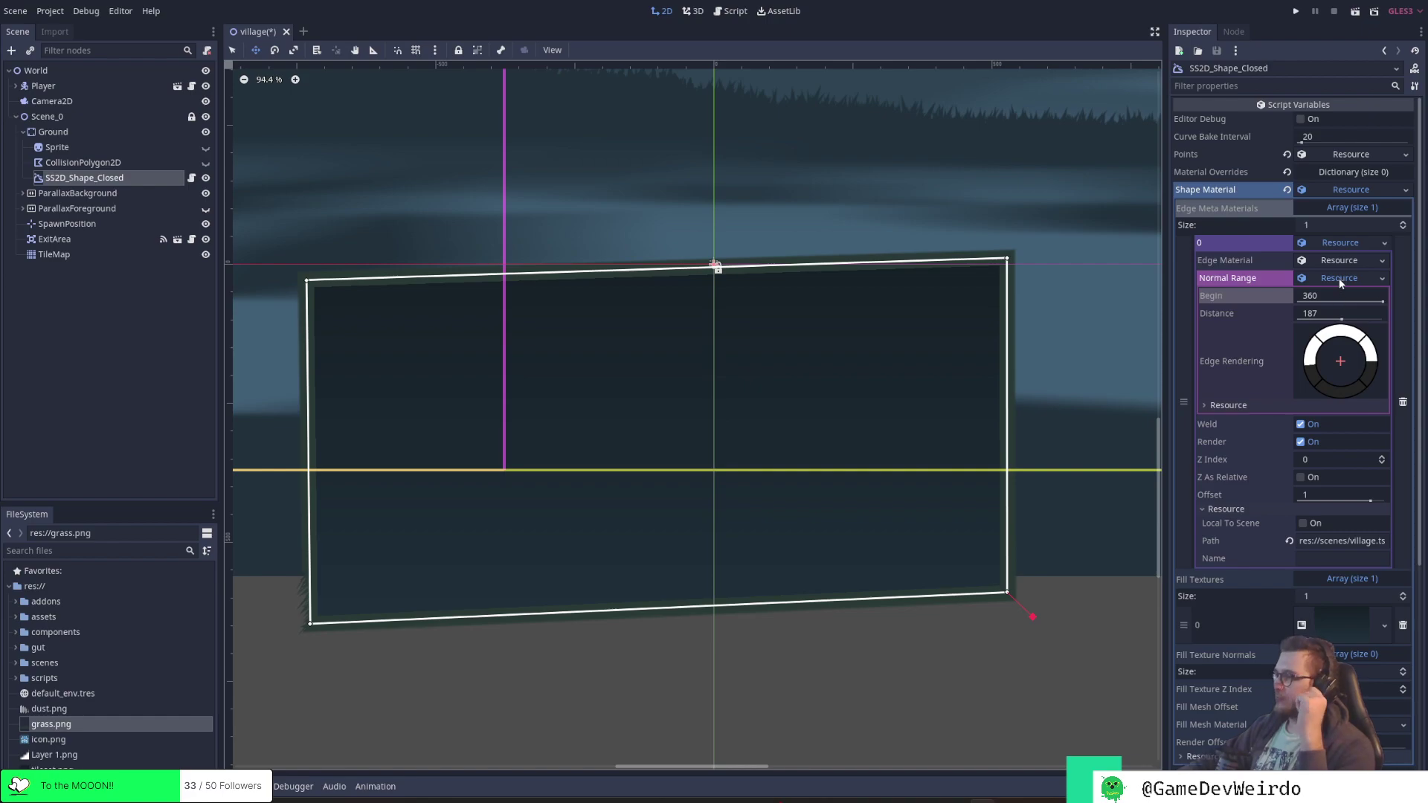
pyautogui.click(1348, 262)
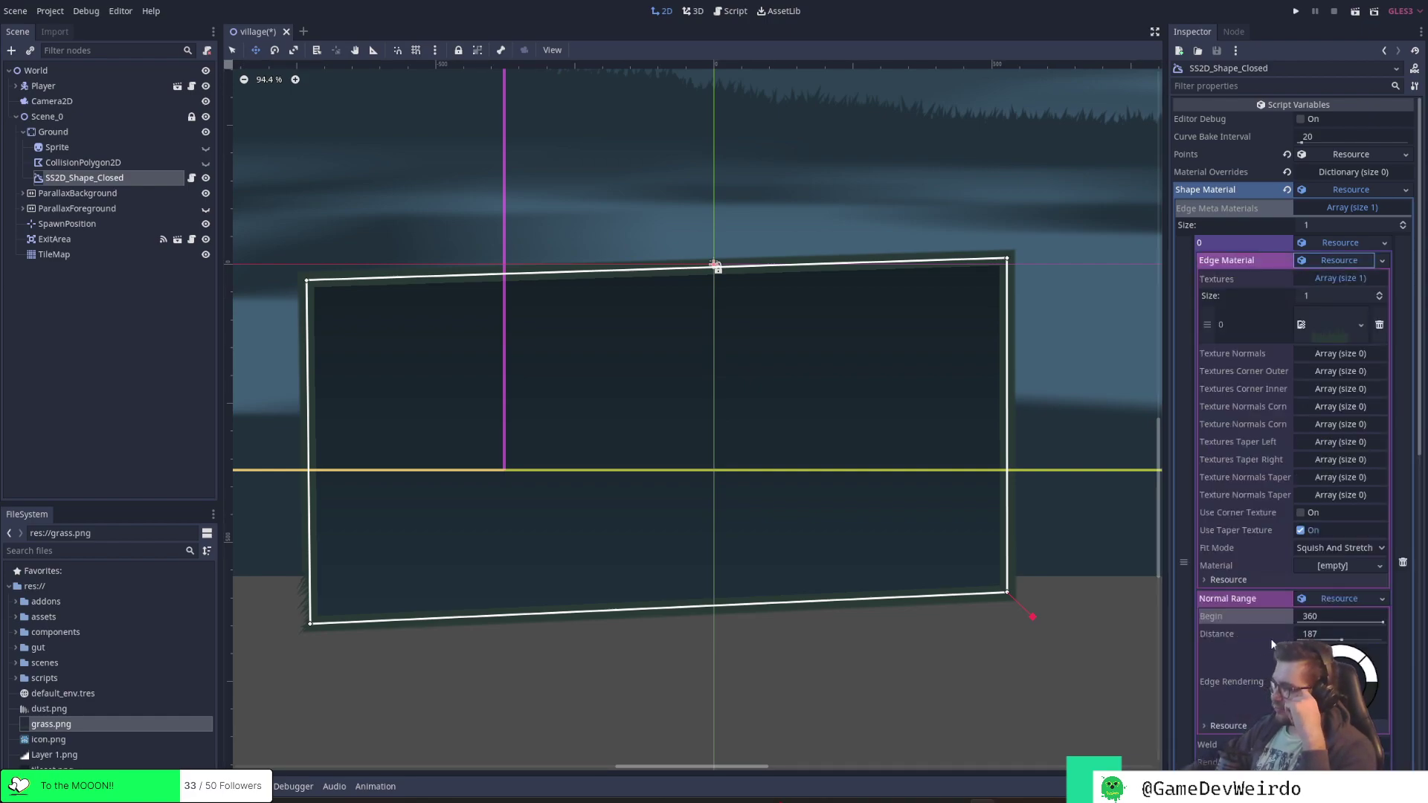
pyautogui.scroll(-1, 1271, 637)
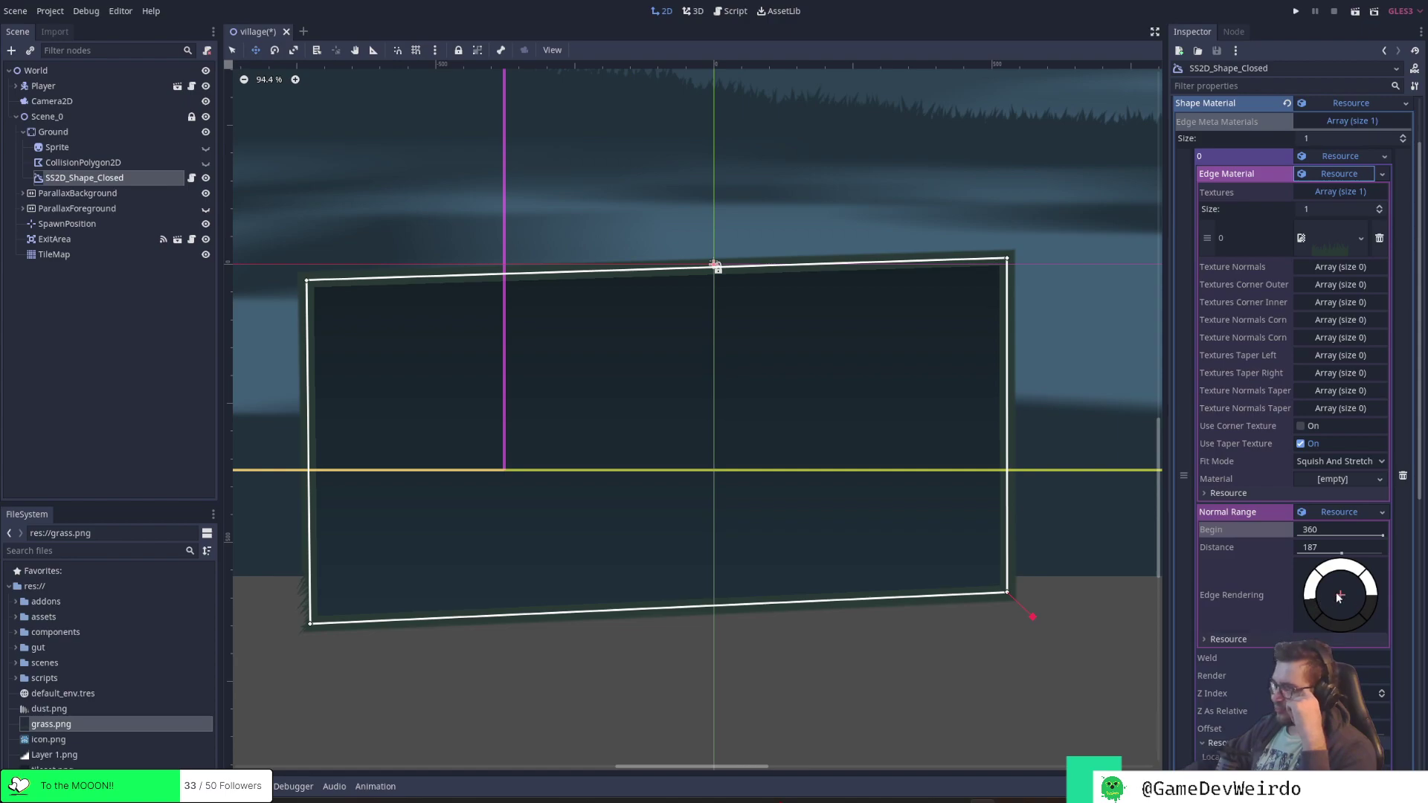
# Pull the bottom-right corner down, keep Begin at 360, and make the left side vertical
pyautogui.moveTo(1009, 593)
pyautogui.mouseDown()
pyautogui.moveTo(1003, 606)
pyautogui.moveTo(1027, 610)
pyautogui.mouseUp()
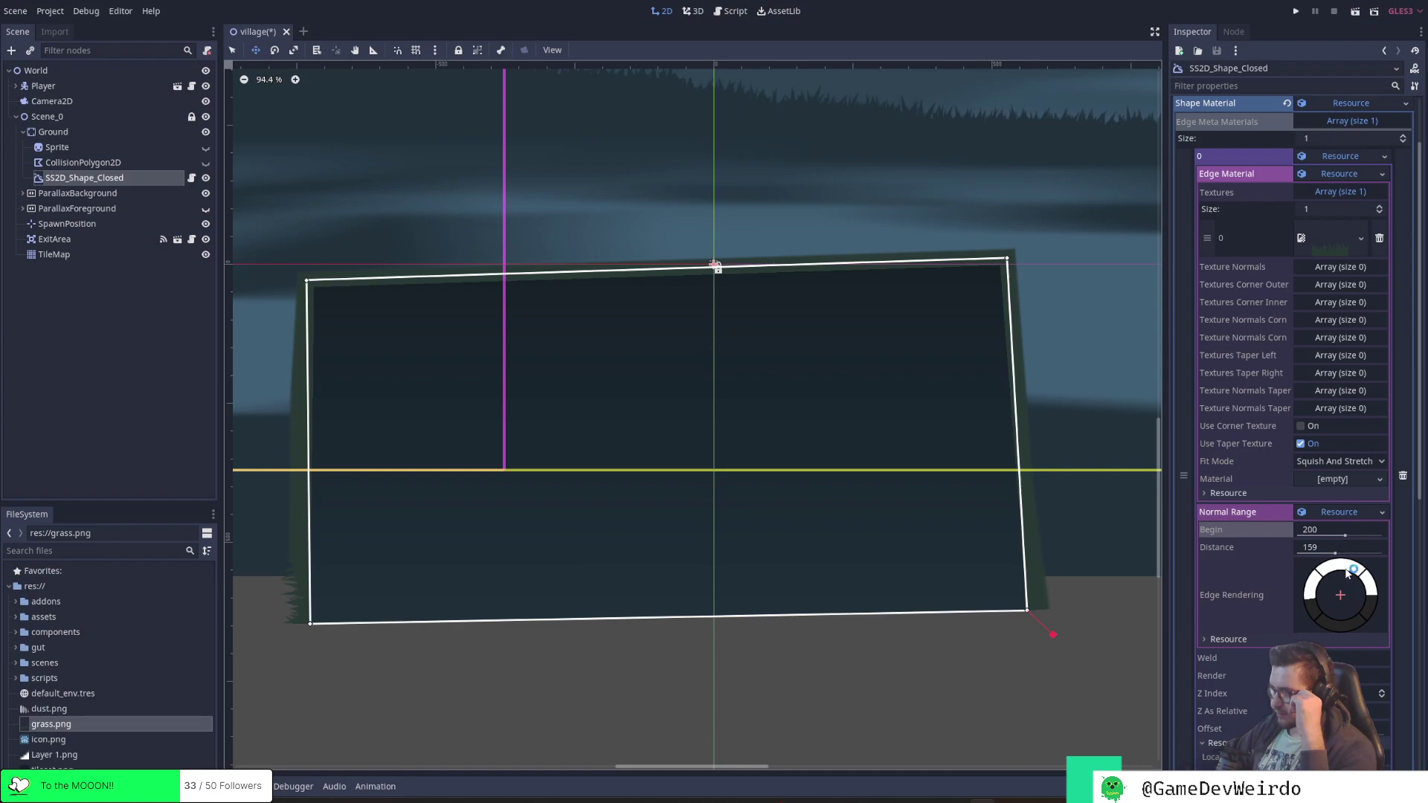
pyautogui.moveTo(1028, 610); pyautogui.dragTo(1028, 615)
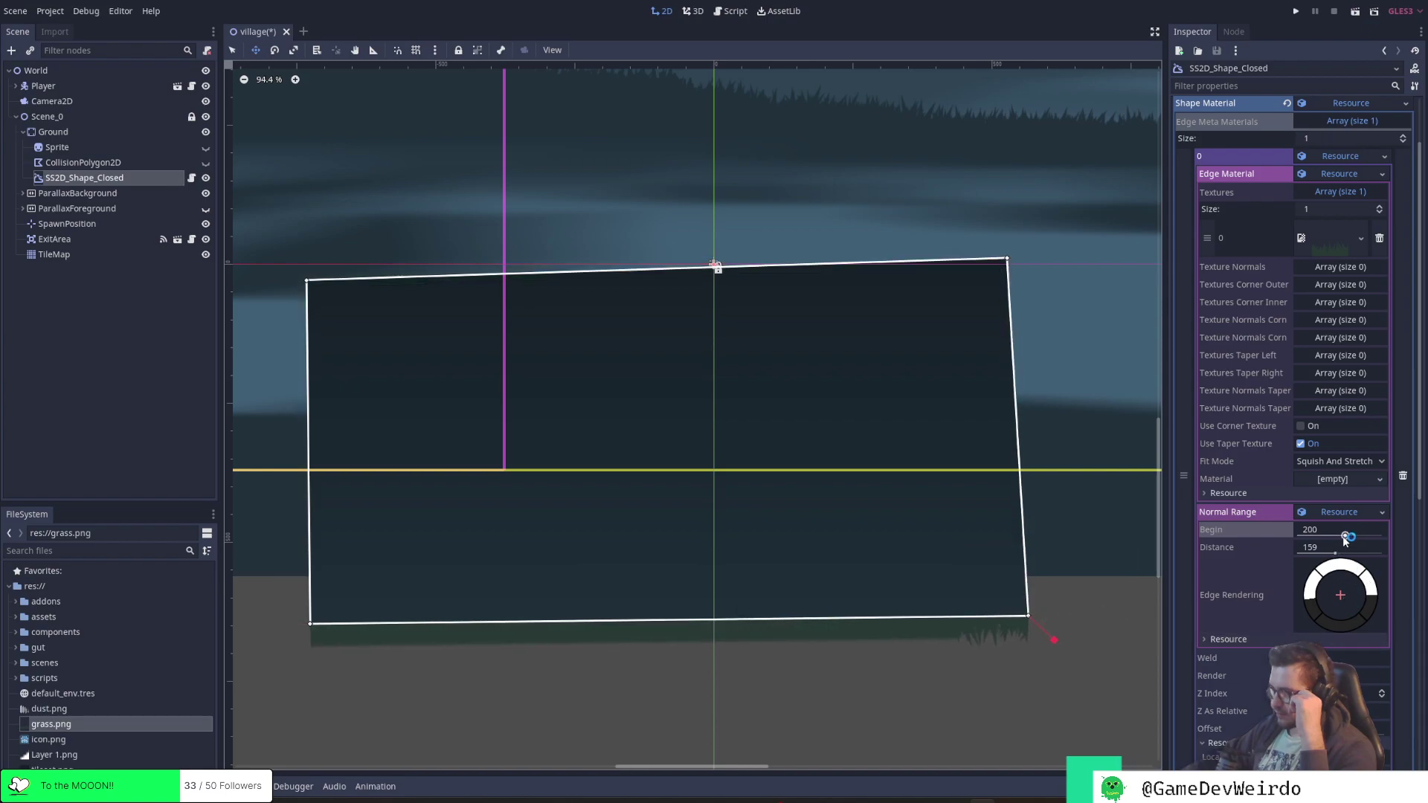
pyautogui.moveTo(1346, 539); pyautogui.dragTo(1390, 537)
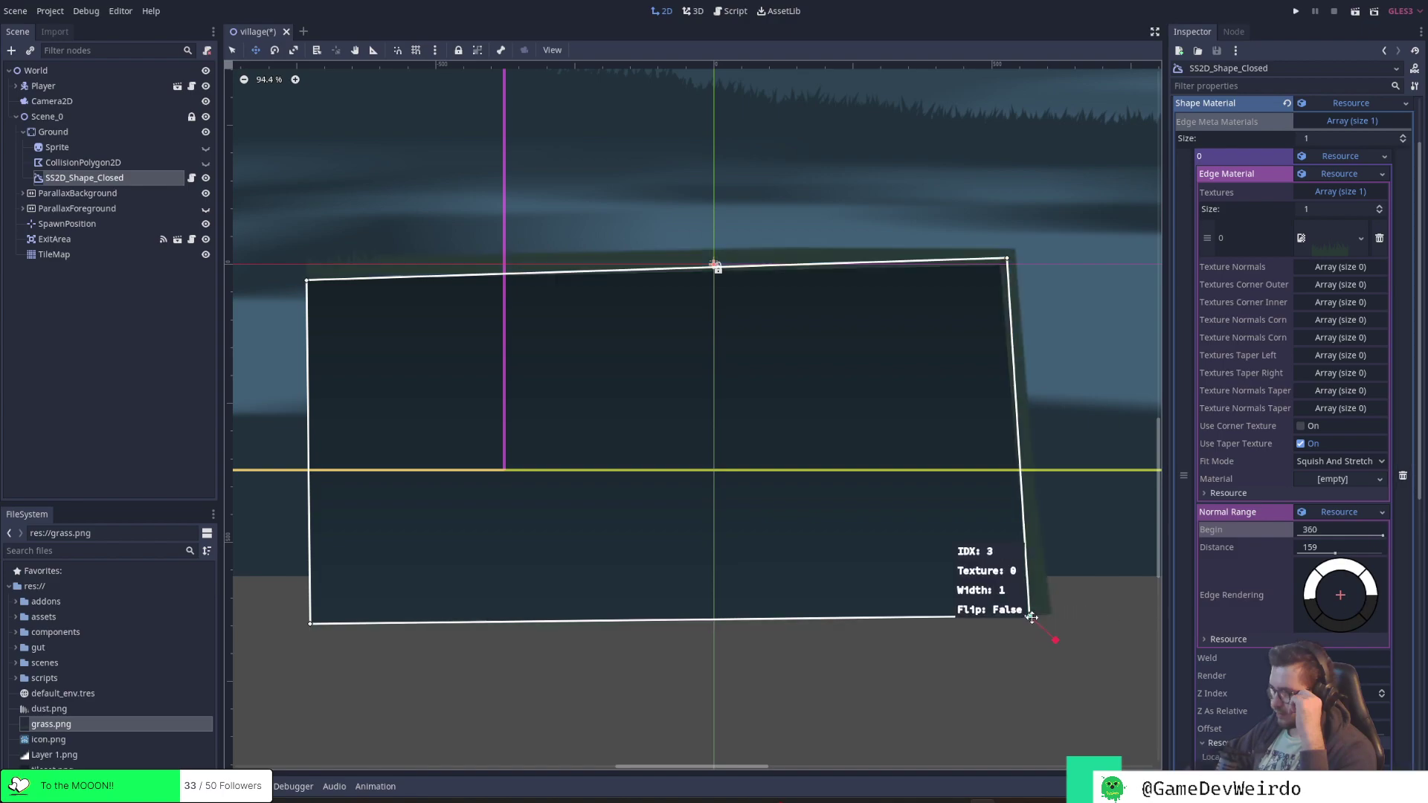
pyautogui.moveTo(1032, 617); pyautogui.dragTo(1034, 624)
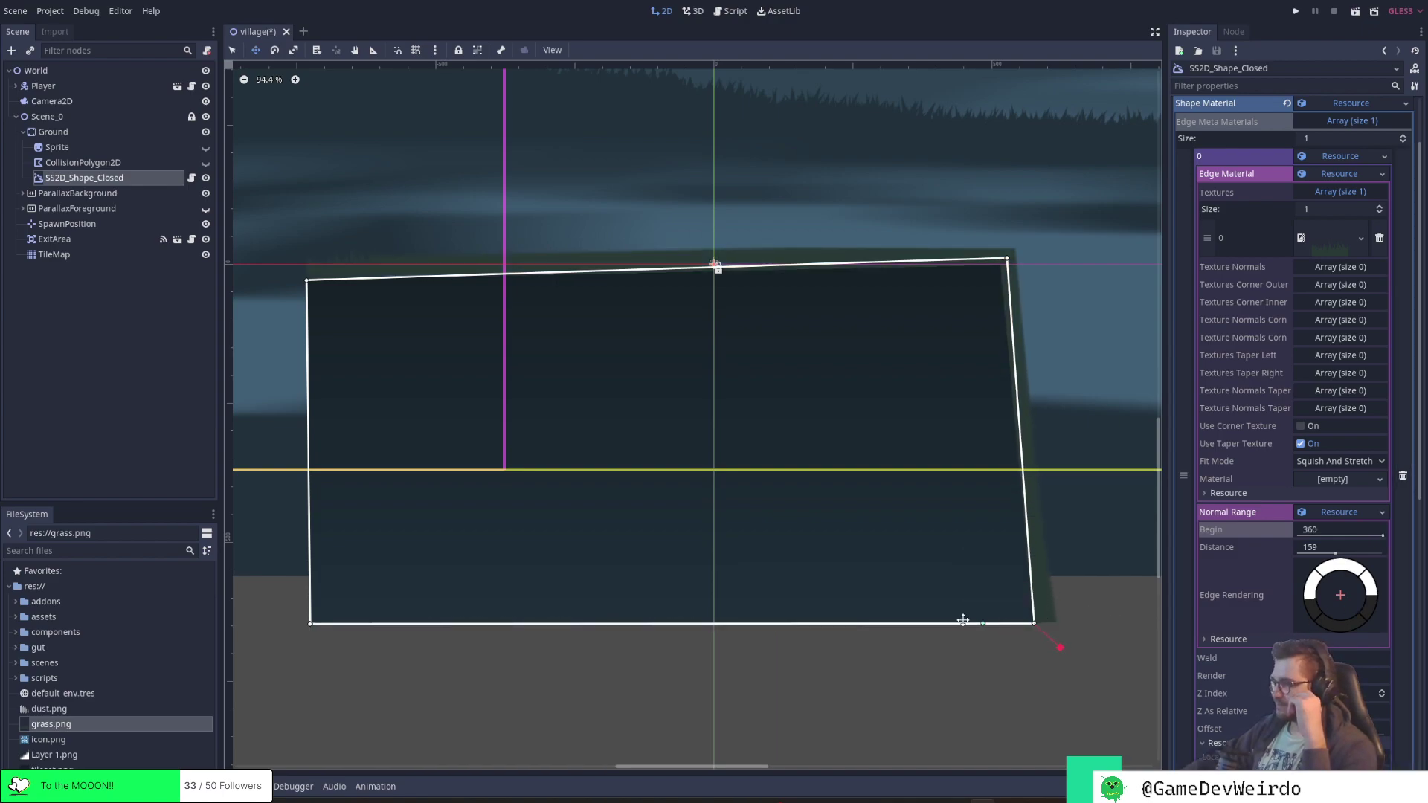
pyautogui.moveTo(310, 624); pyautogui.dragTo(307, 545)
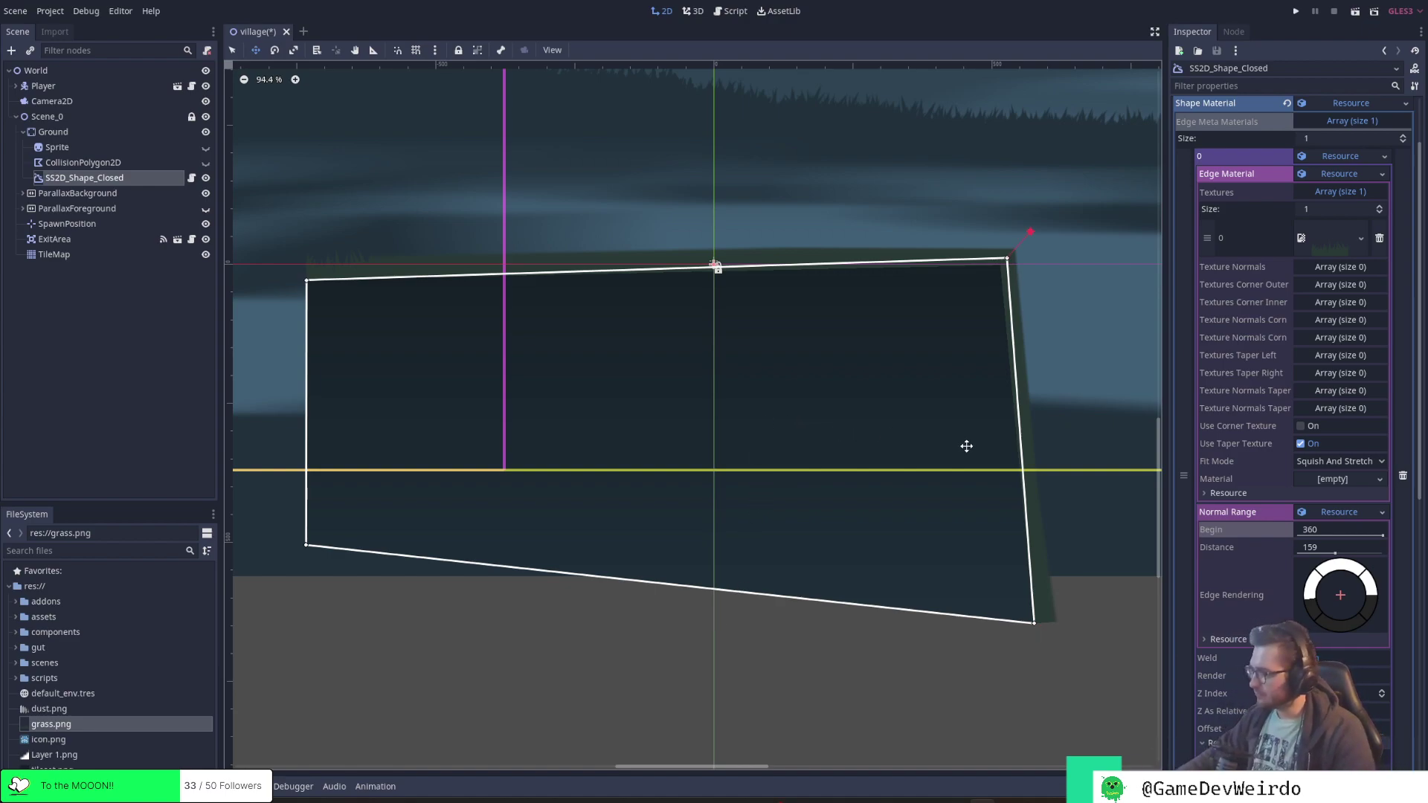
# Try the Crop fit mode on the edge material, then revert to Squish And Stretch
pyautogui.click(1373, 482)
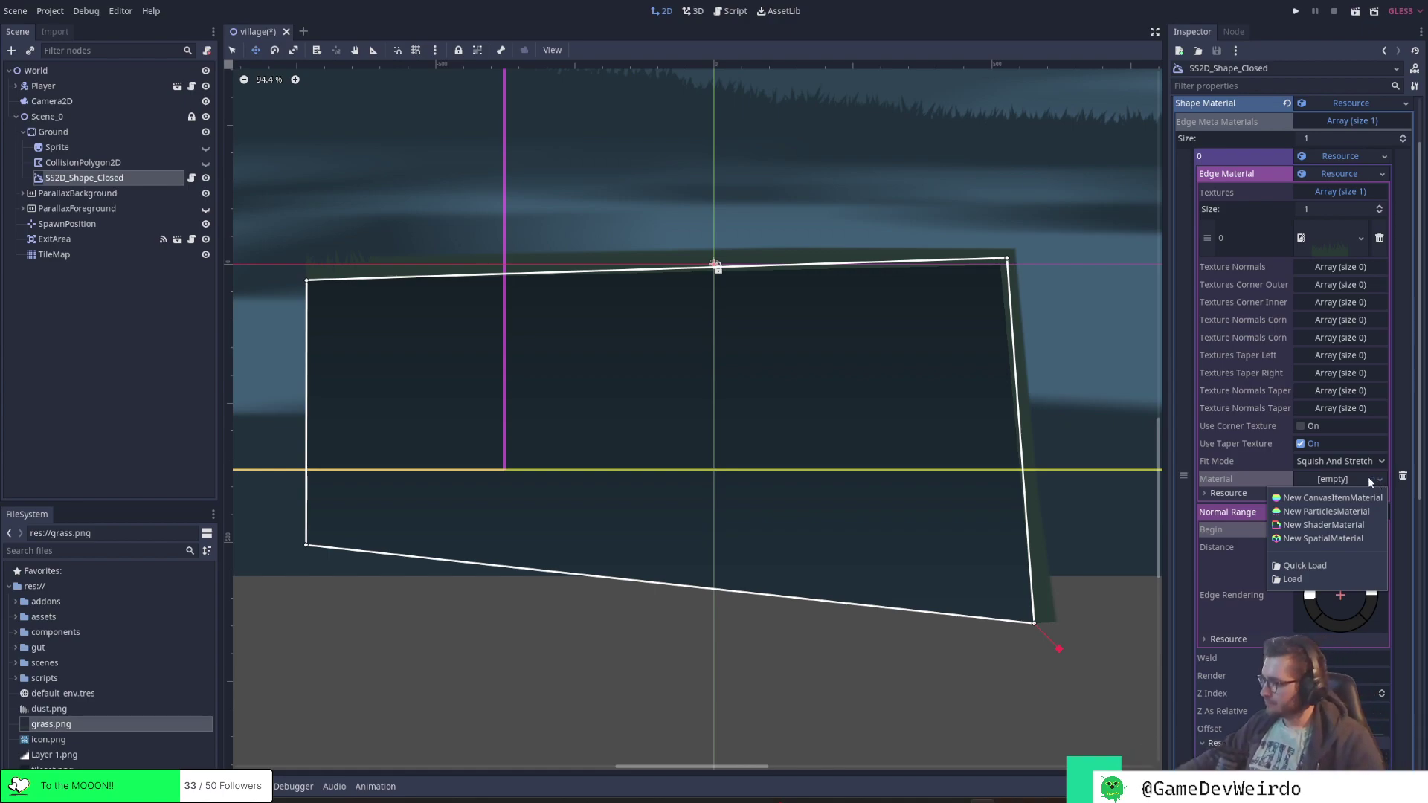
pyautogui.click(1373, 462)
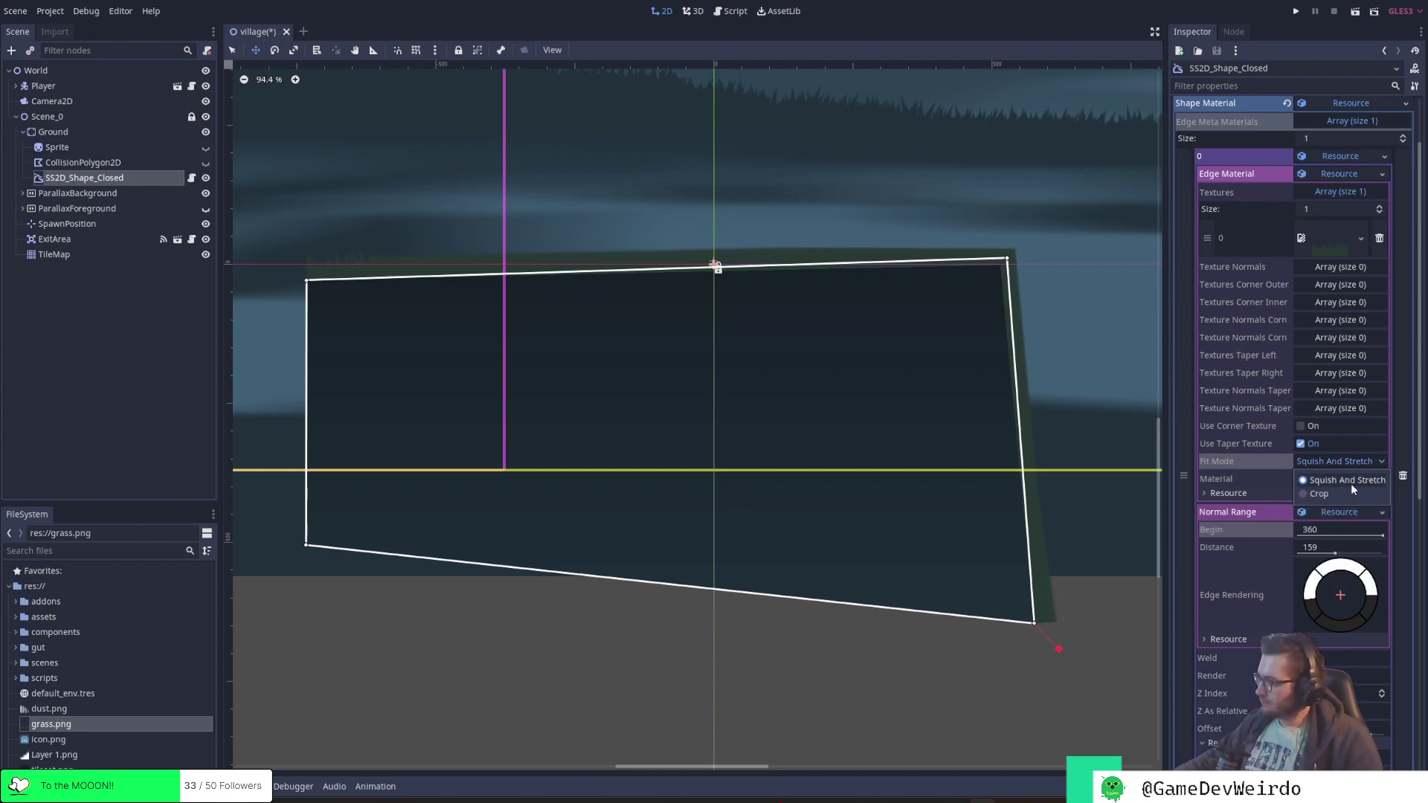
pyautogui.click(1320, 494)
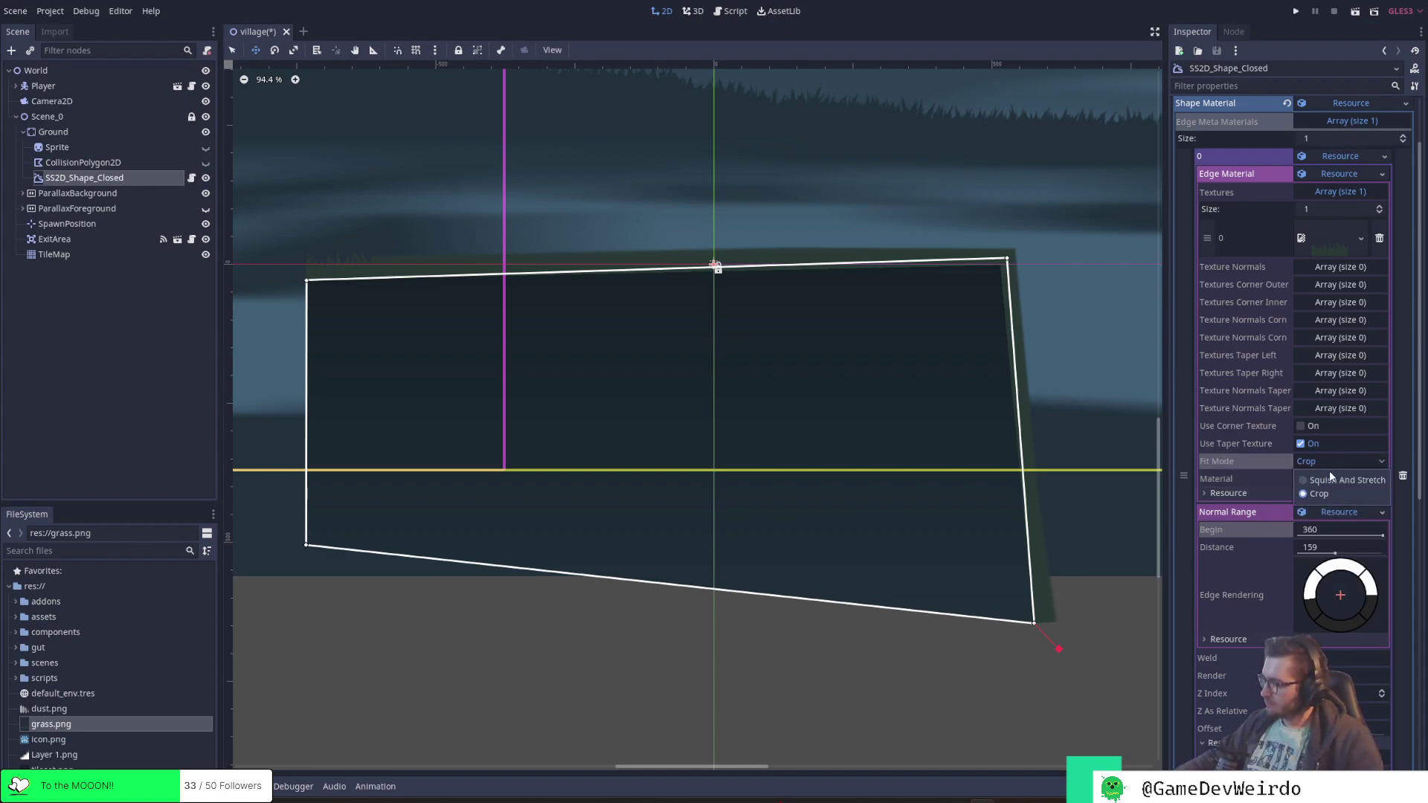
pyautogui.click(1328, 480)
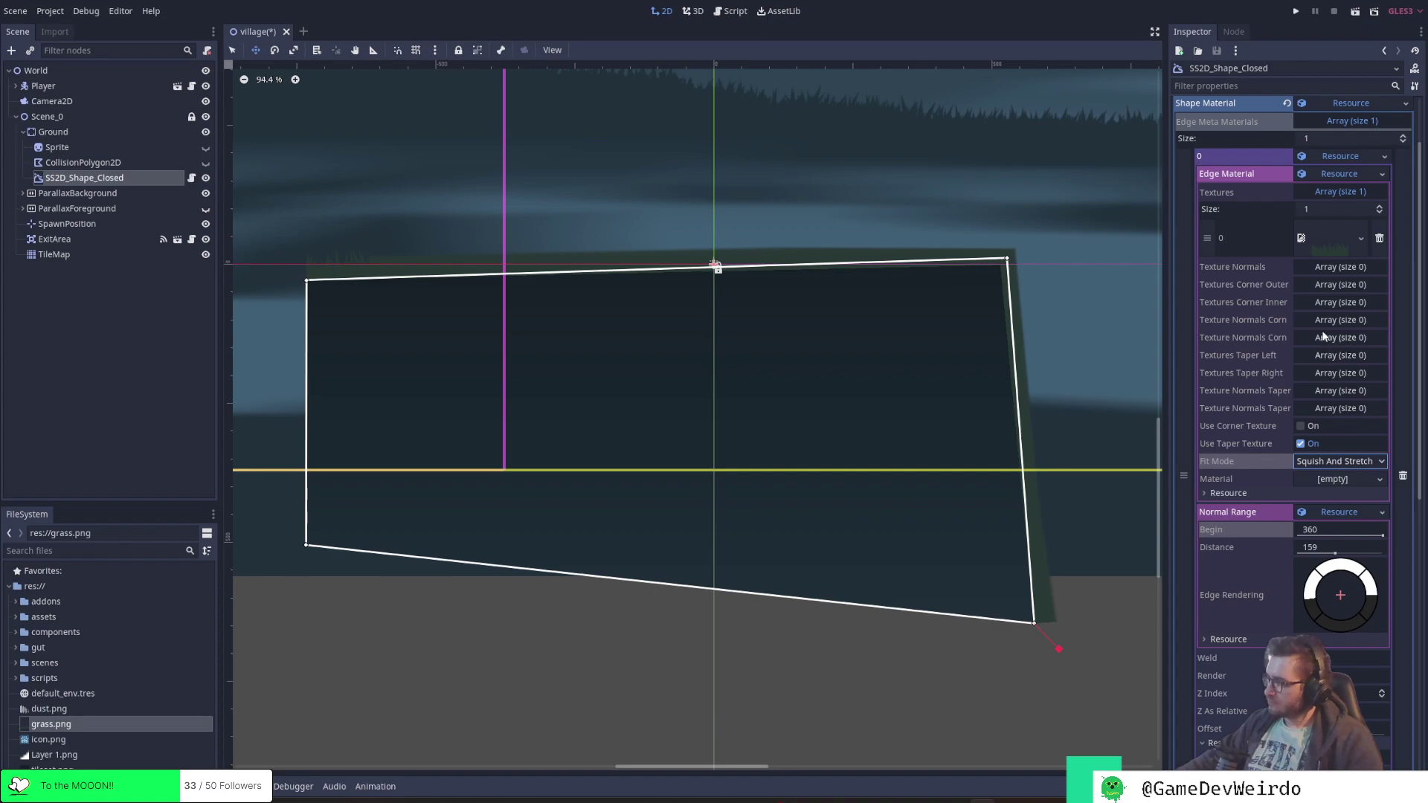
# Give Textures Corner Outer one slot holding grass.png
pyautogui.click(1345, 284)
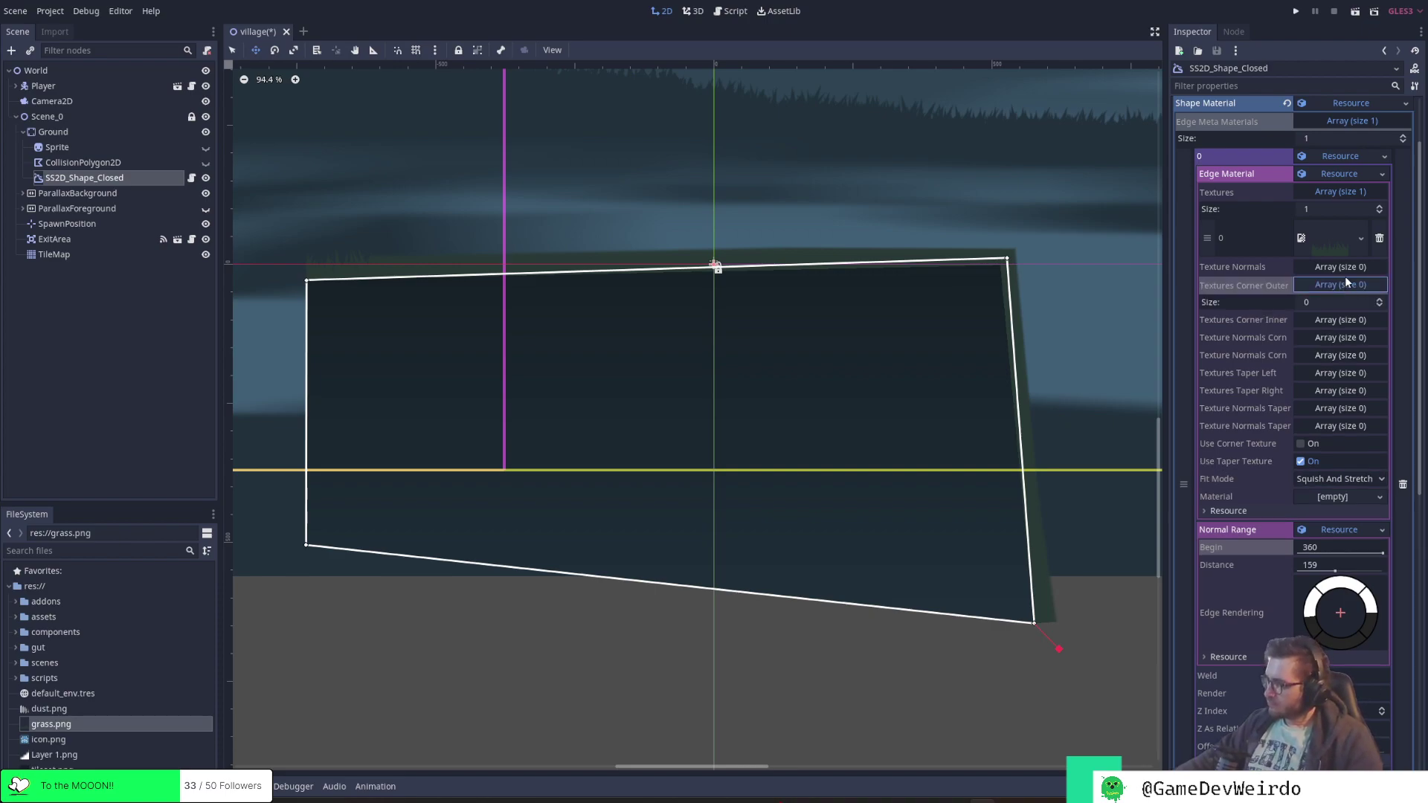
pyautogui.click(1381, 300)
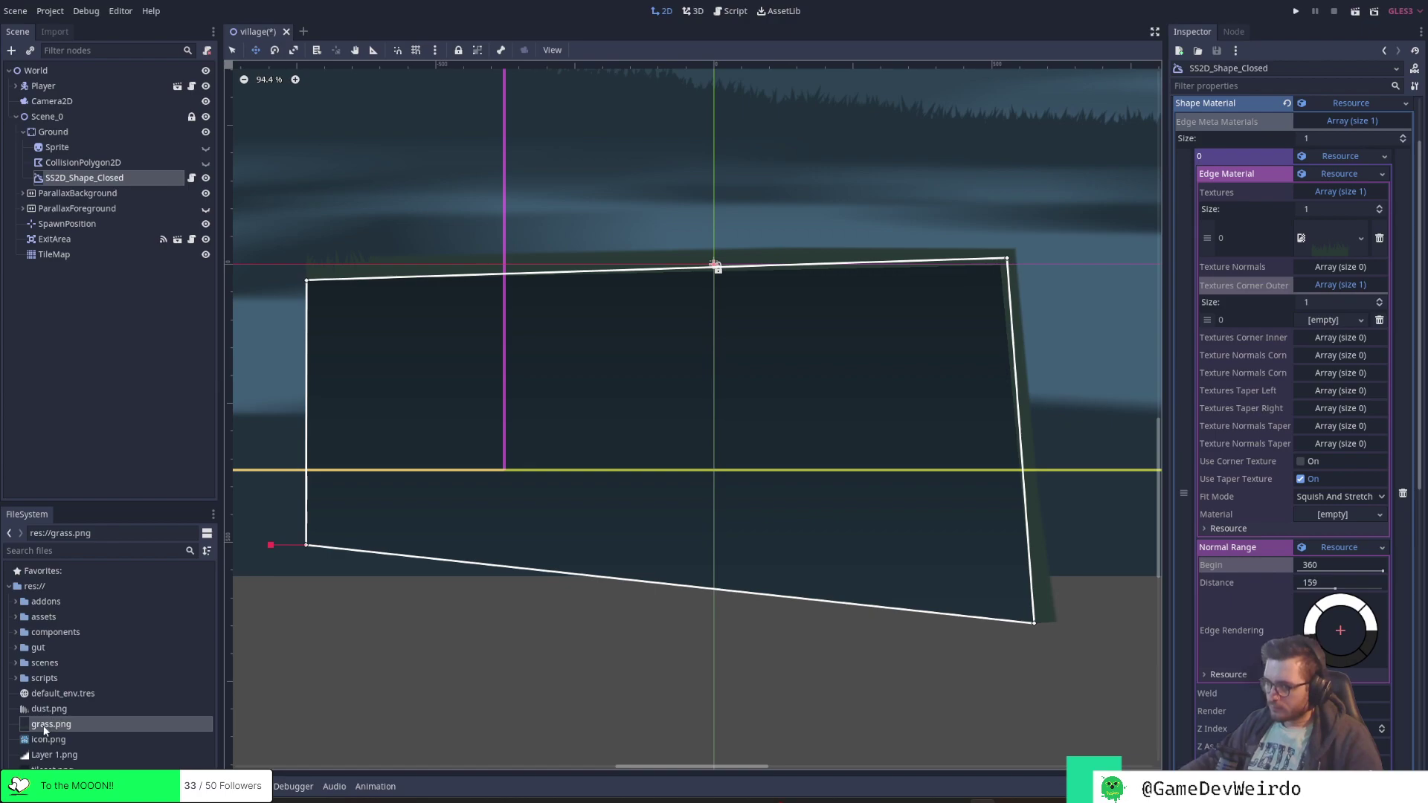
pyautogui.moveTo(45, 731); pyautogui.dragTo(1307, 325)
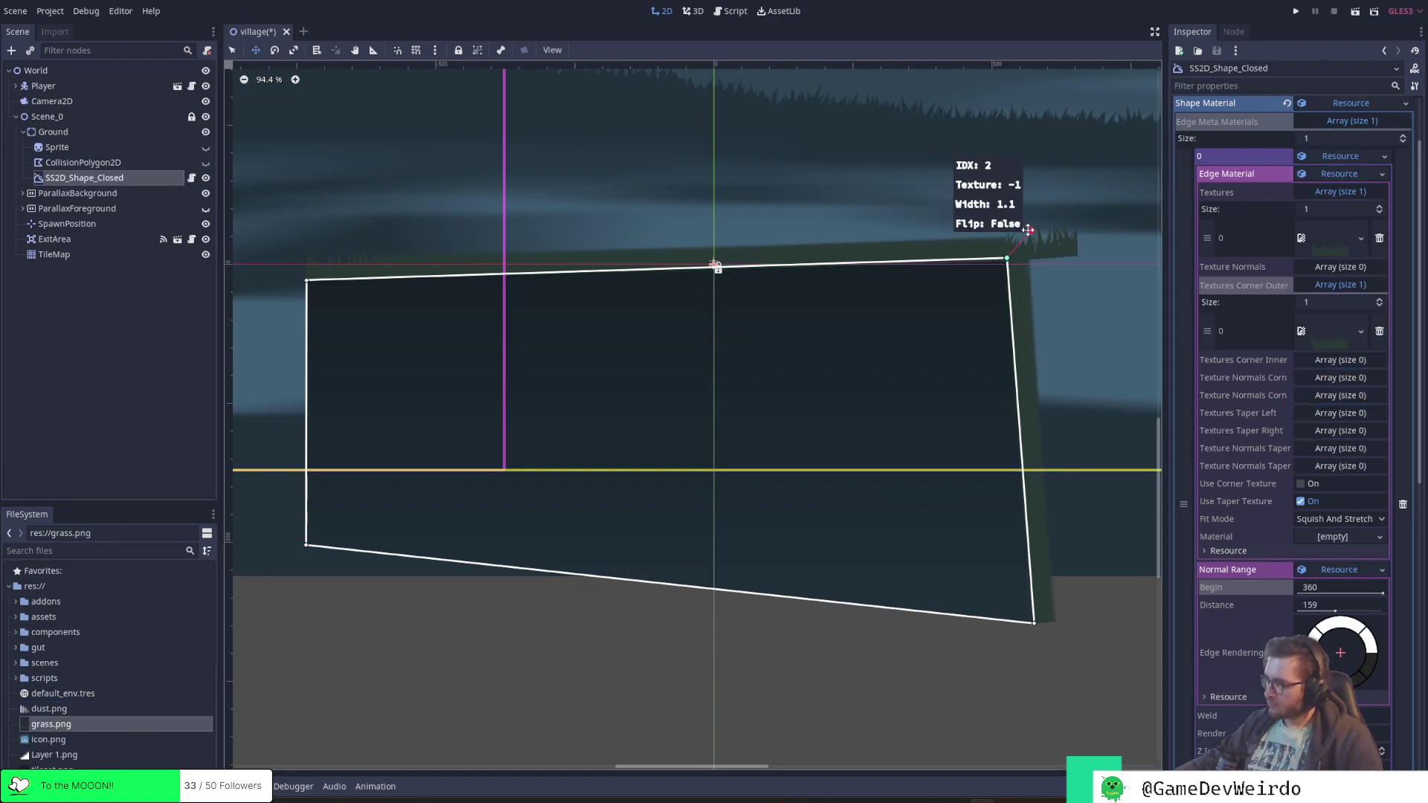
# Widen the edge at the top-right corner and collapse the edge material lists
pyautogui.moveTo(1027, 230); pyautogui.dragTo(987, 233)
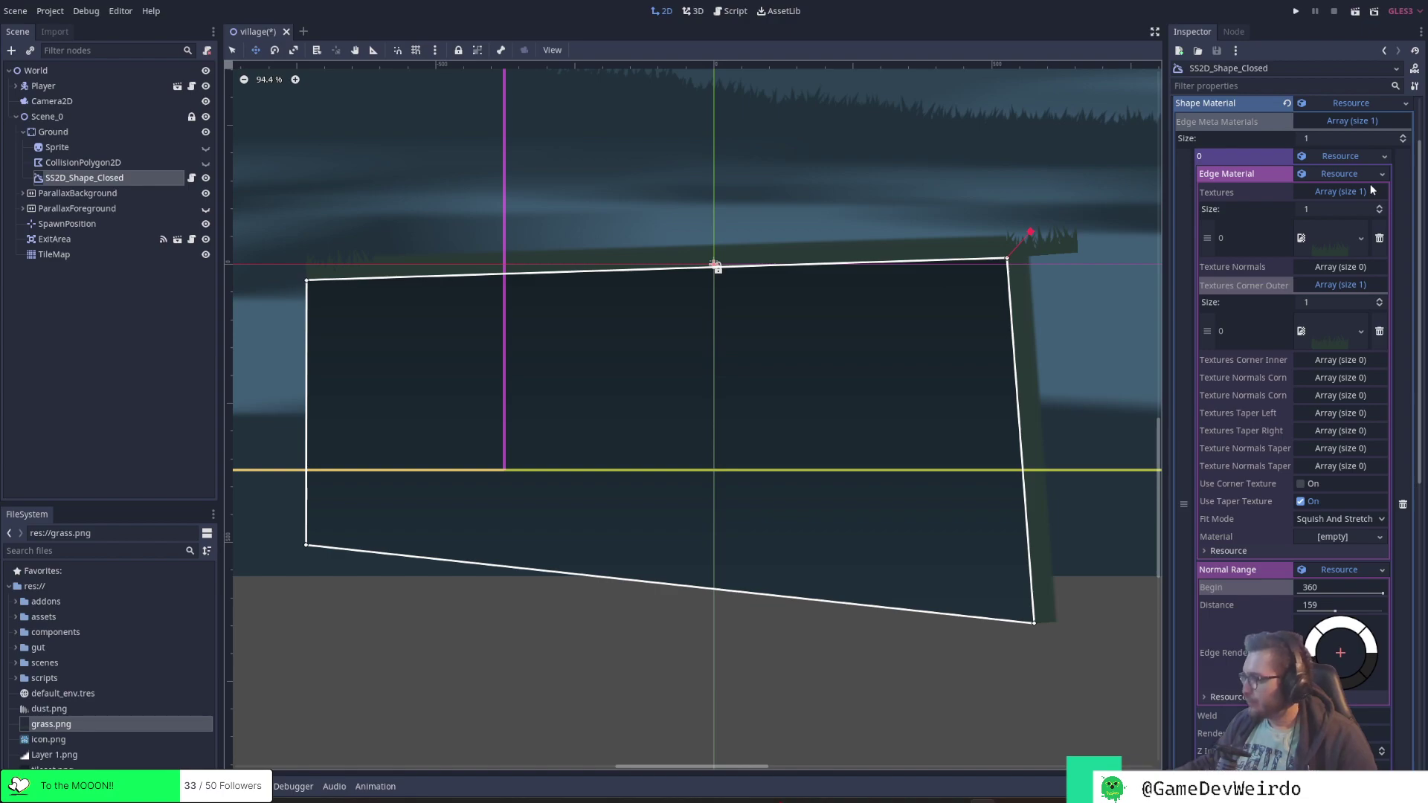
pyautogui.scroll(3, 1357, 260)
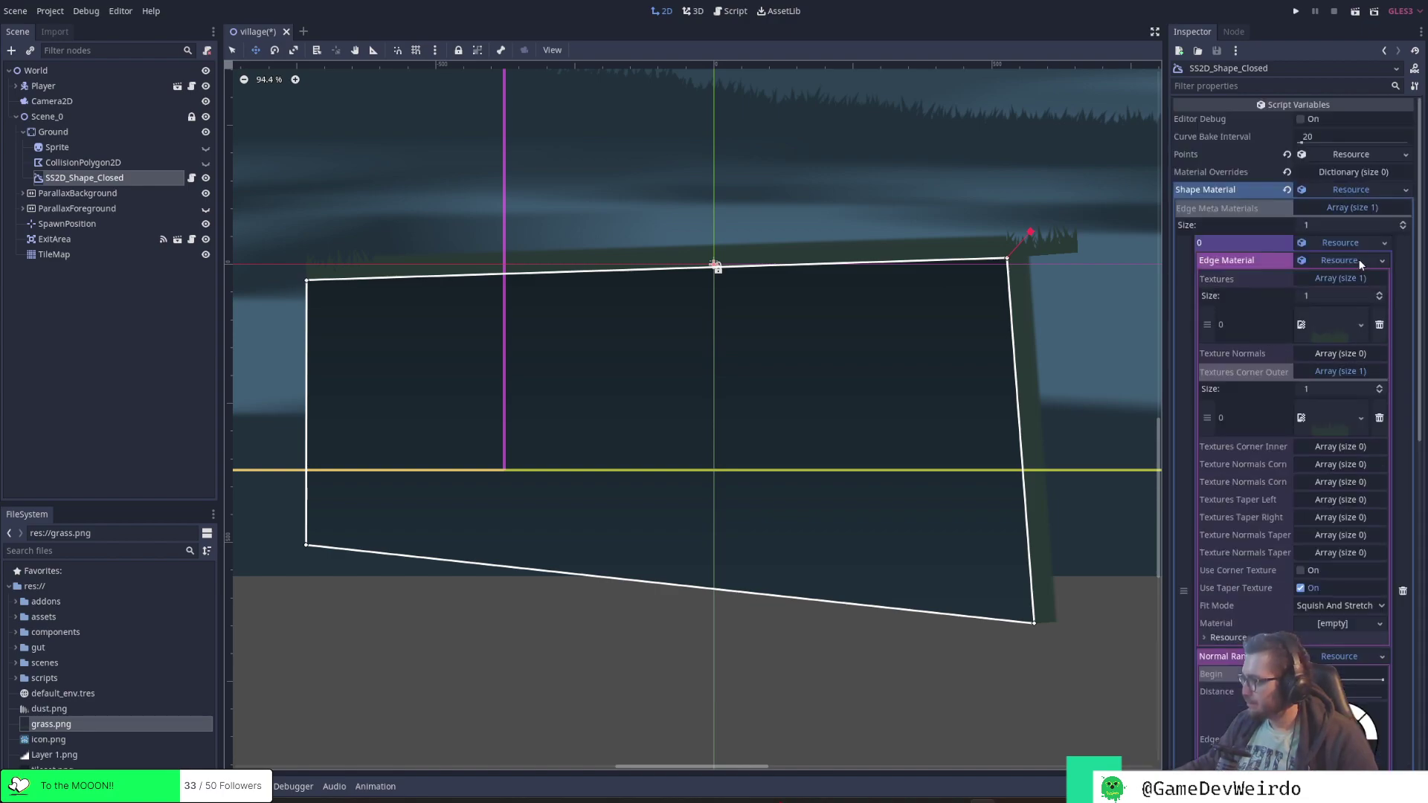
pyautogui.click(1359, 260)
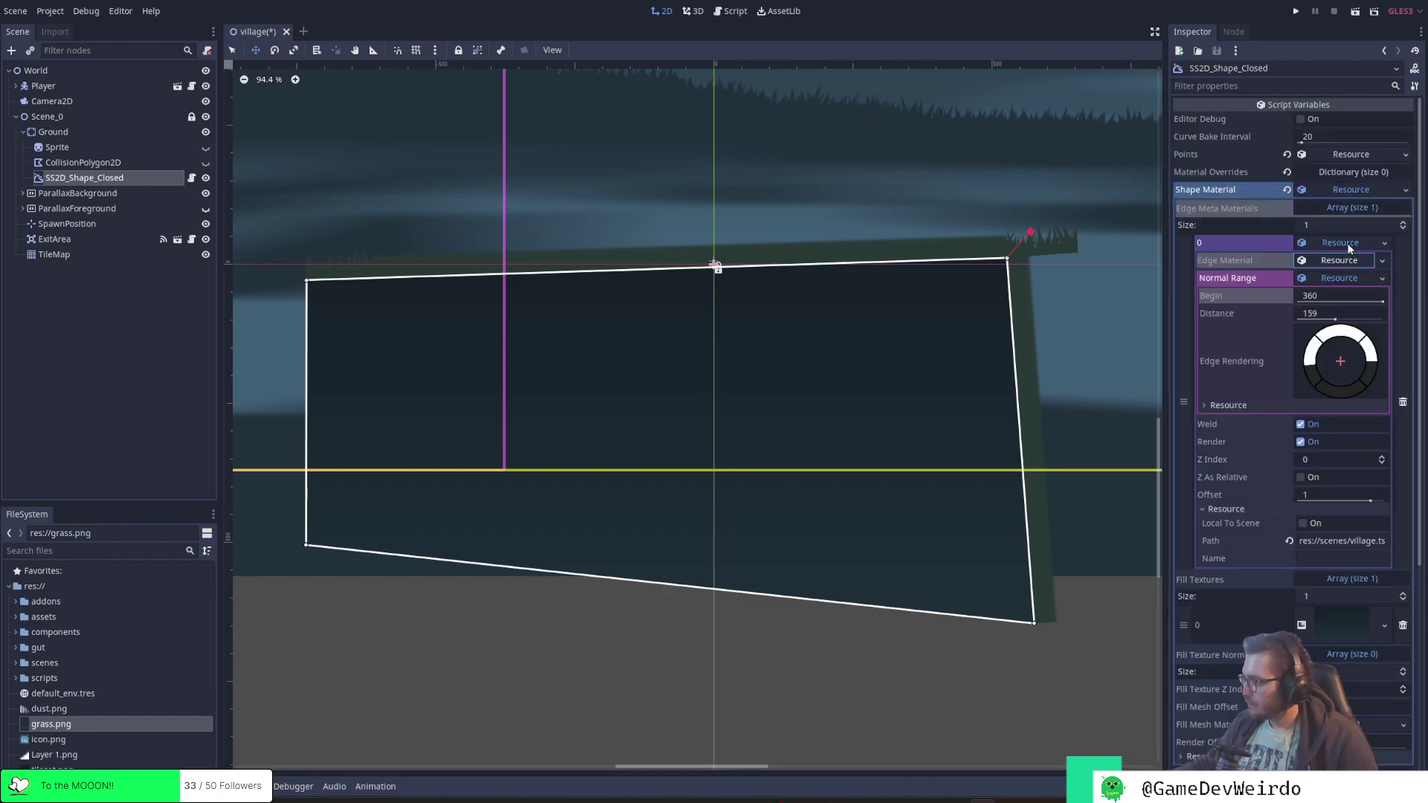
pyautogui.click(1361, 211)
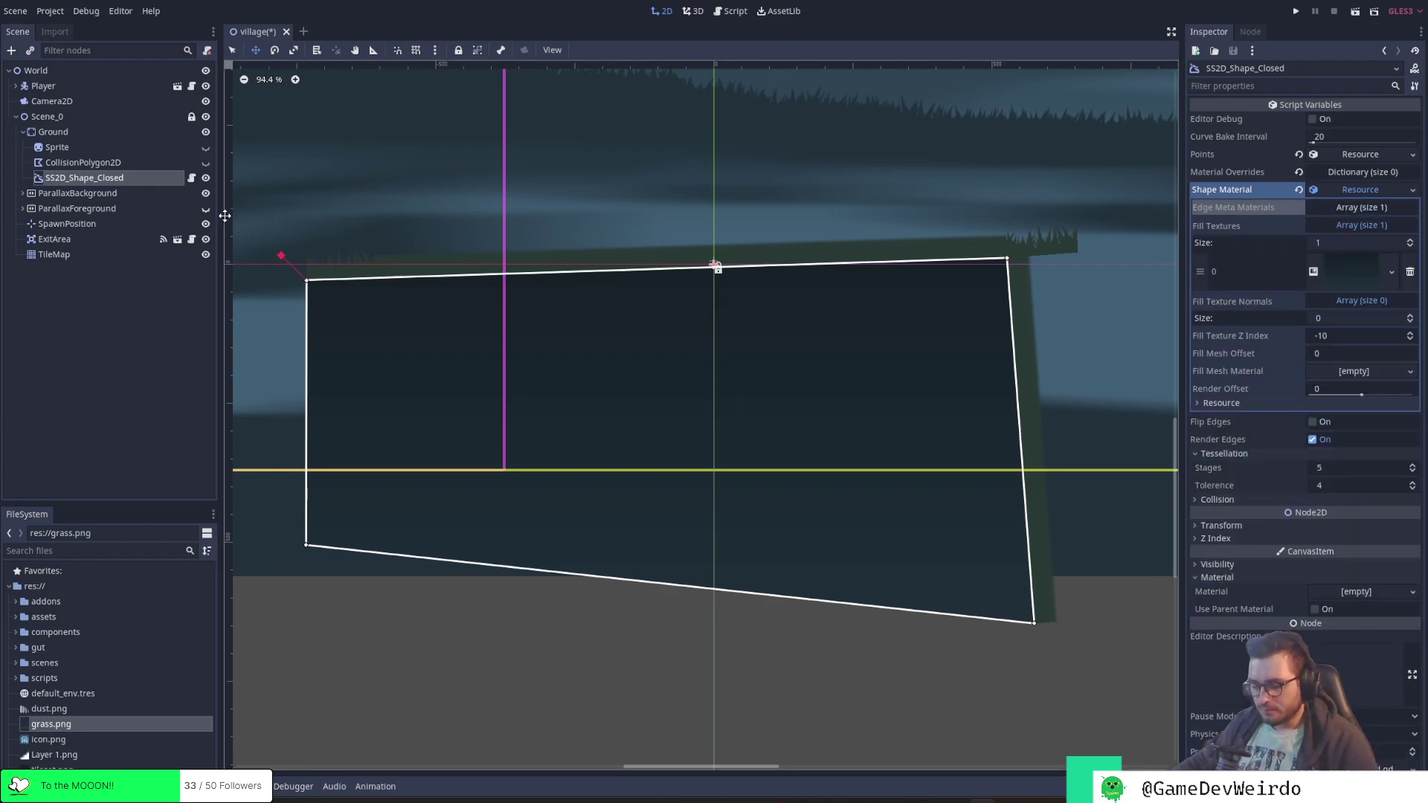
# Delete the SS2D_Shape_Closed node from the scene
pyautogui.rightClick(102, 180)
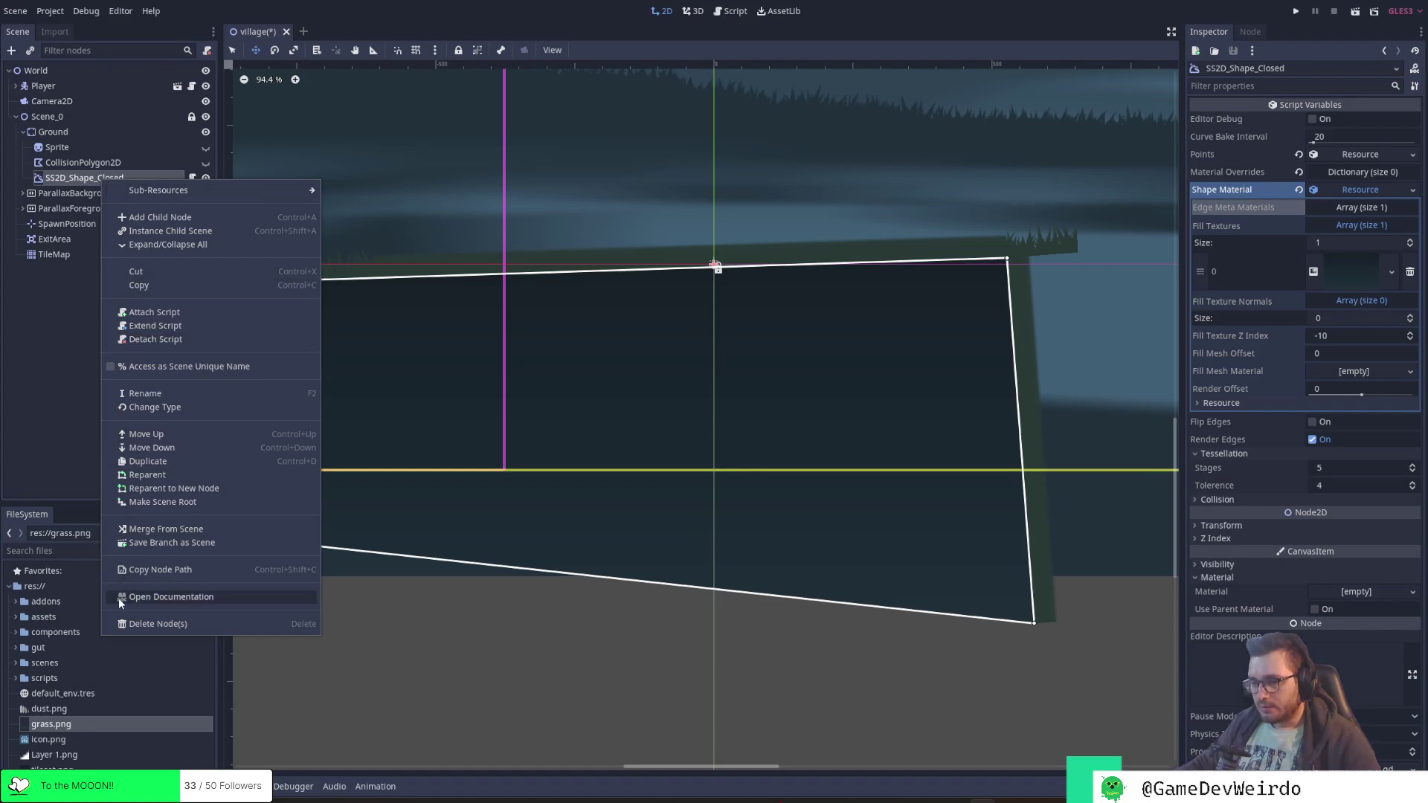
pyautogui.click(143, 622)
pyautogui.click(671, 411)
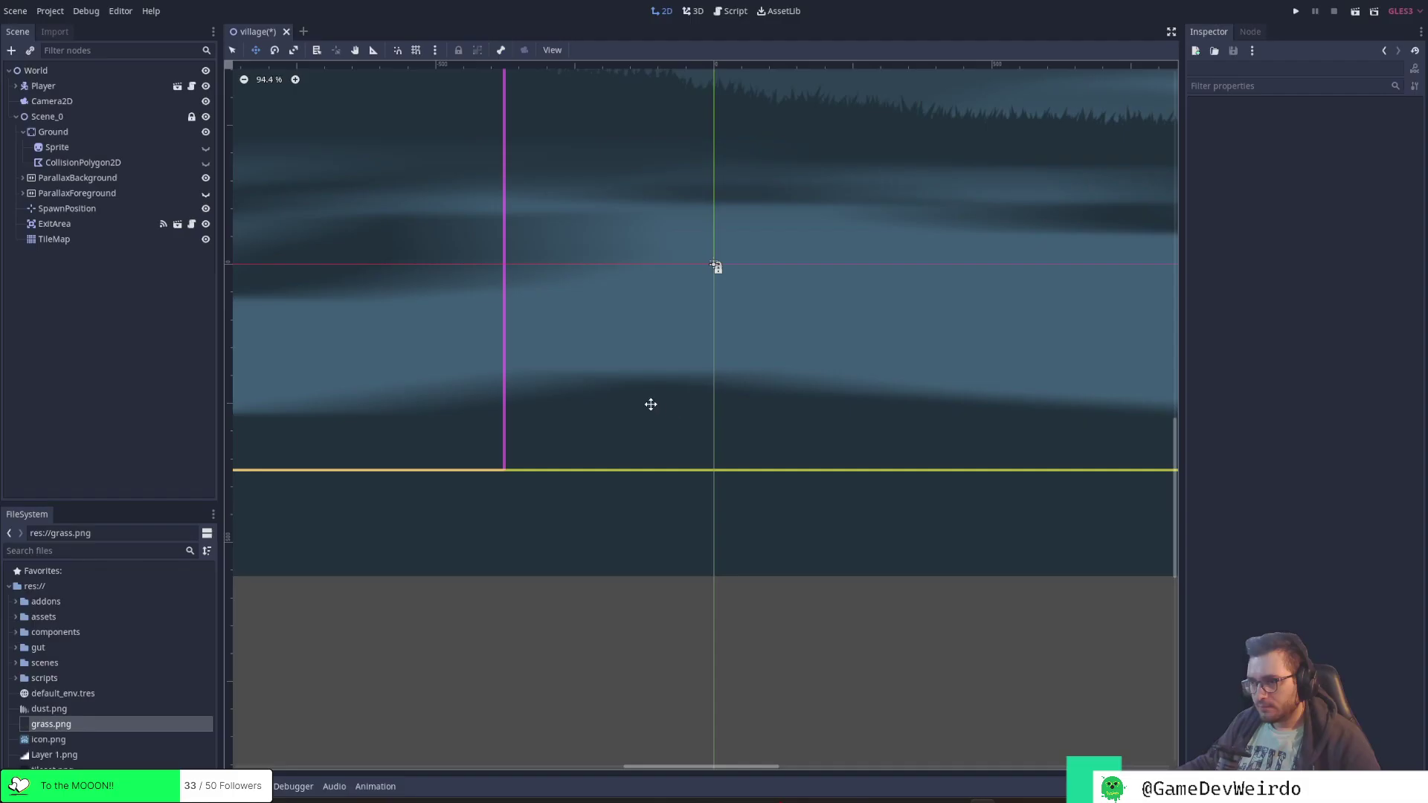
# Check the whole level without the shape and save the village scene
pyautogui.click(61, 134)
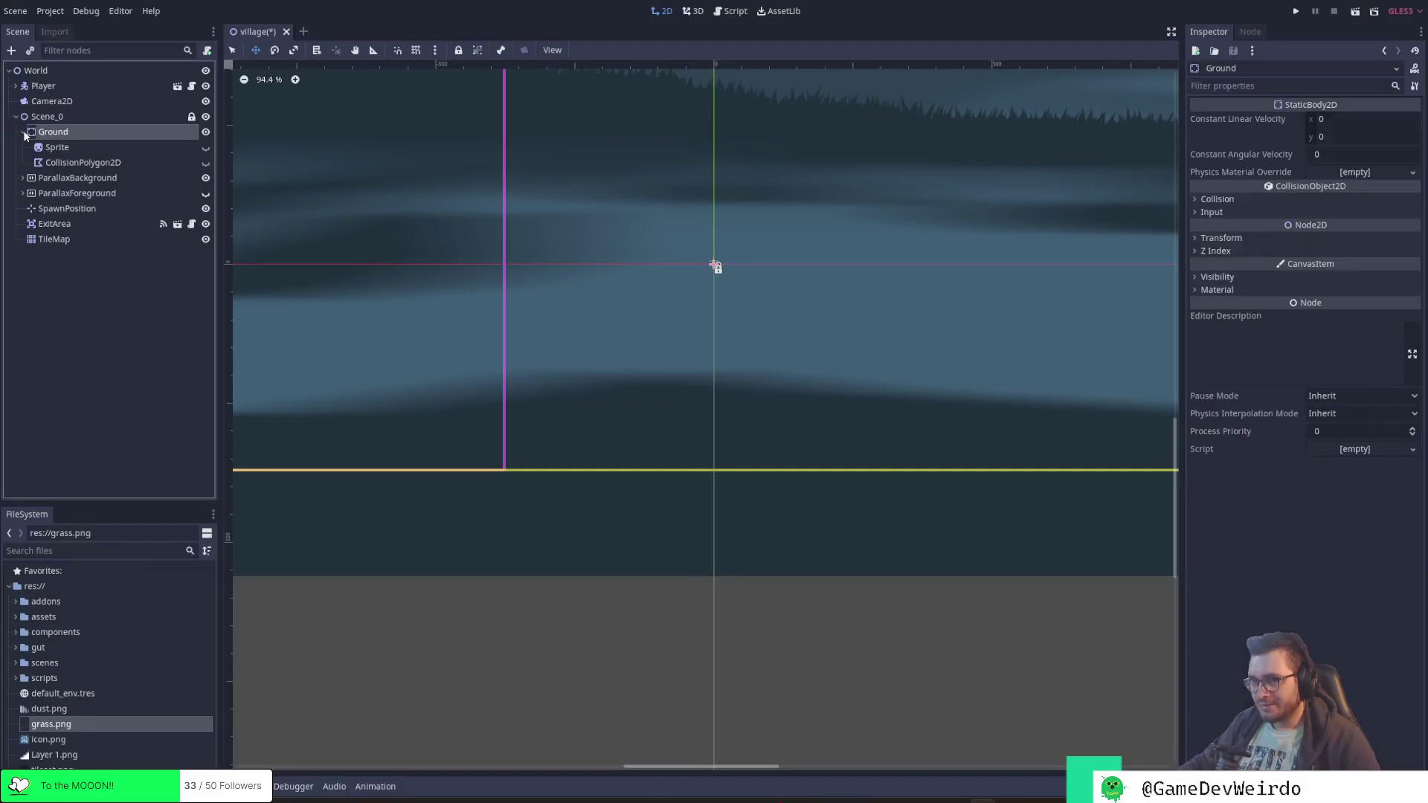
pyautogui.click(102, 256)
pyautogui.scroll(-4, 435, 322)
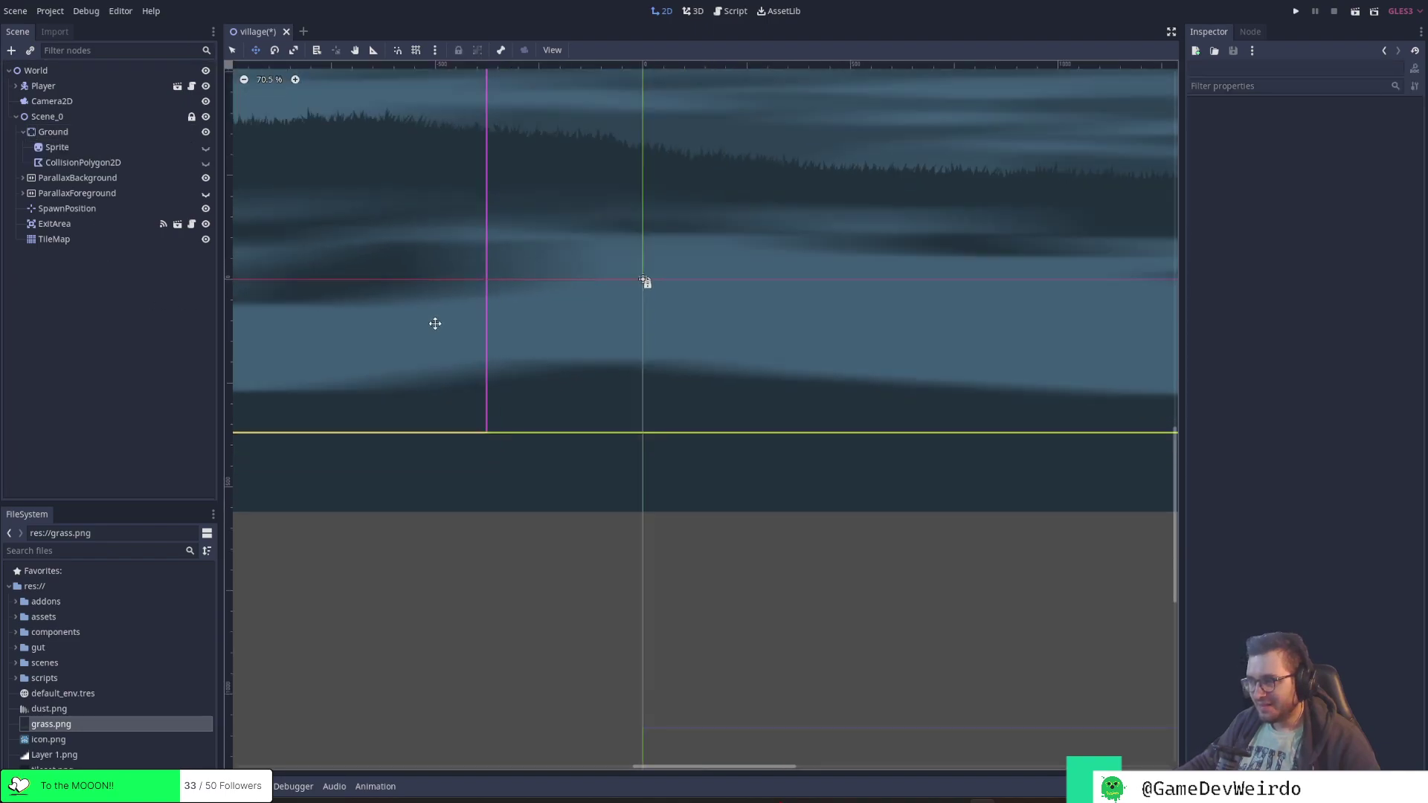
pyautogui.scroll(-3, 434, 322)
pyautogui.moveTo(446, 310); pyautogui.dragTo(638, 408, button='middle')
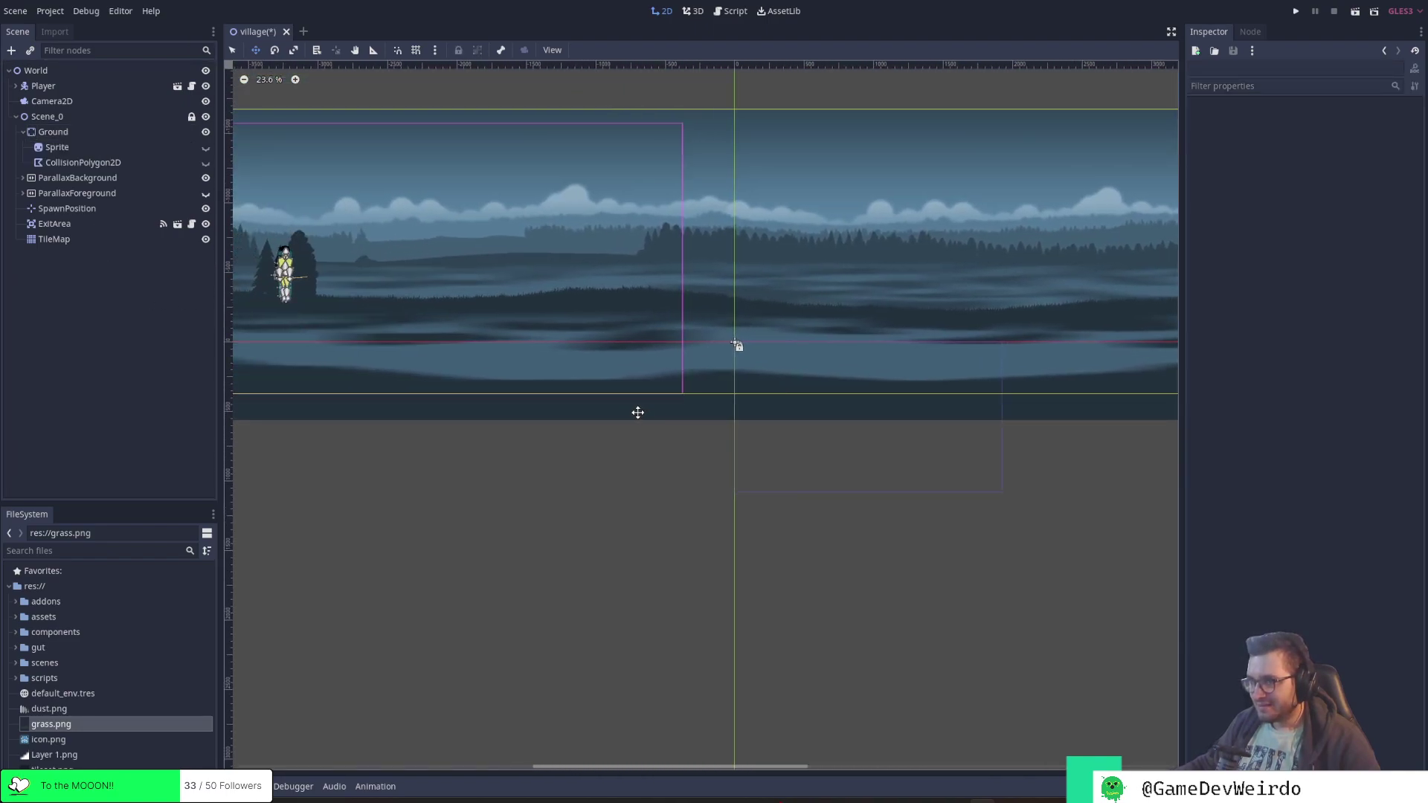
pyautogui.hotkey('ctrl', 's')
# Bring Vivaldi forward and close the GitHub issues tab
pyautogui.moveTo(744, 797)
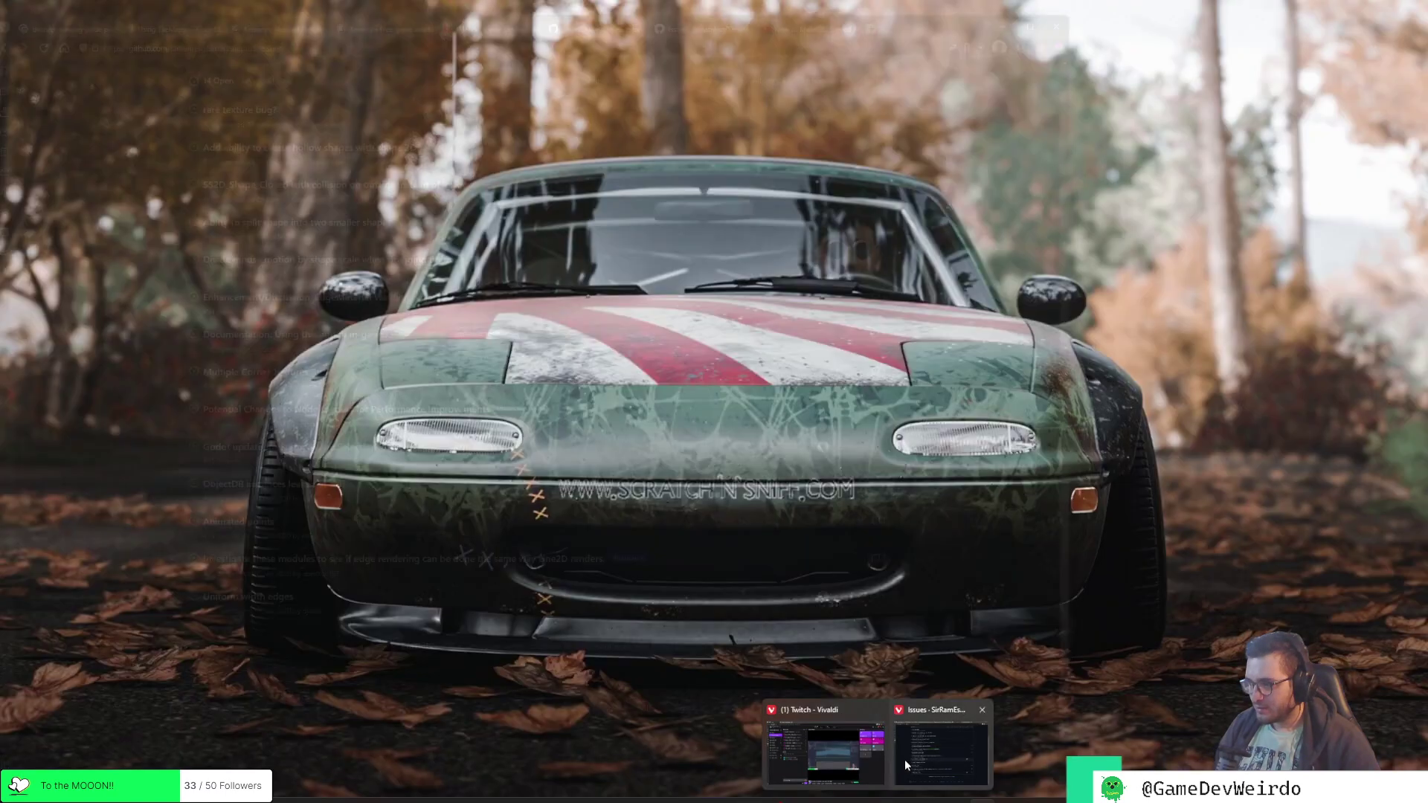
pyautogui.click(915, 751)
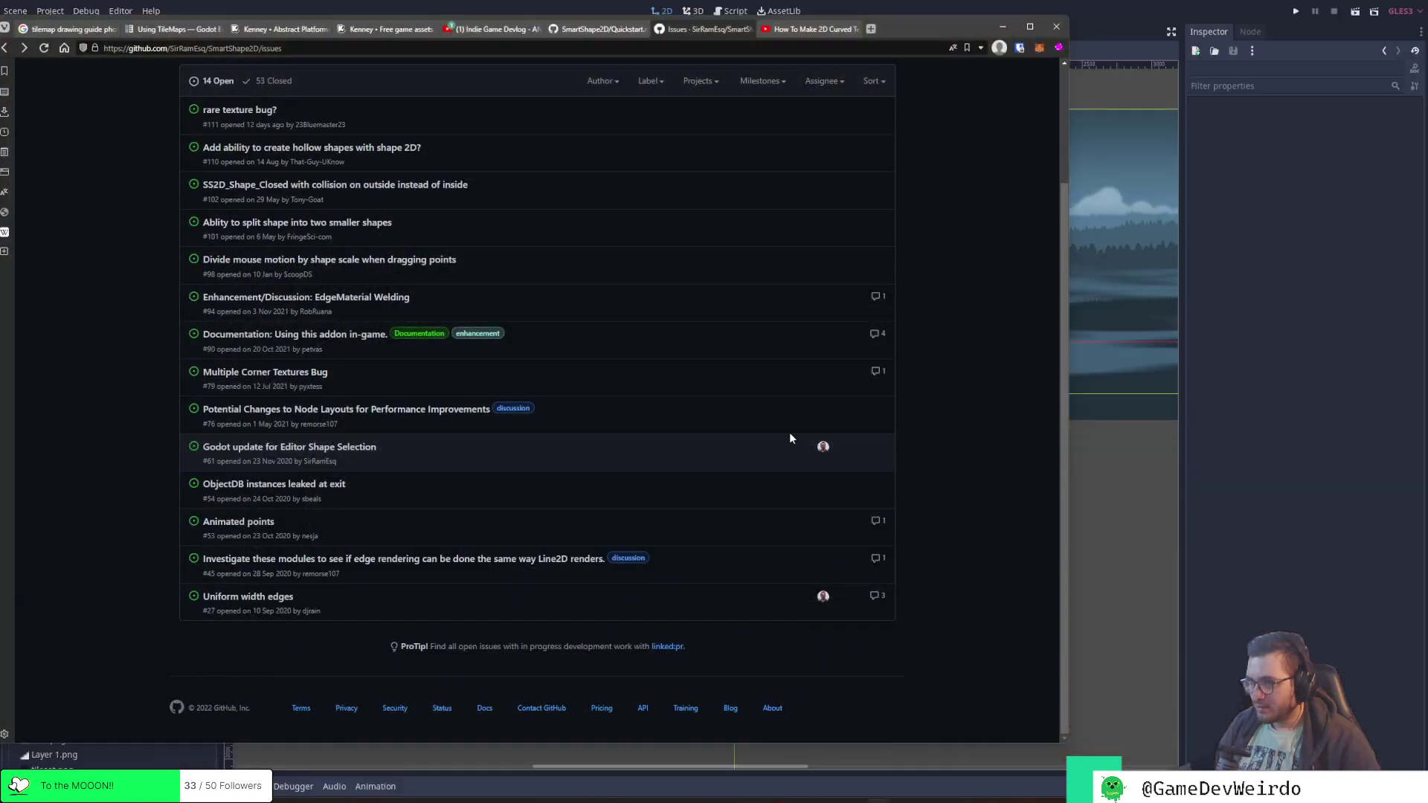
pyautogui.click(749, 28)
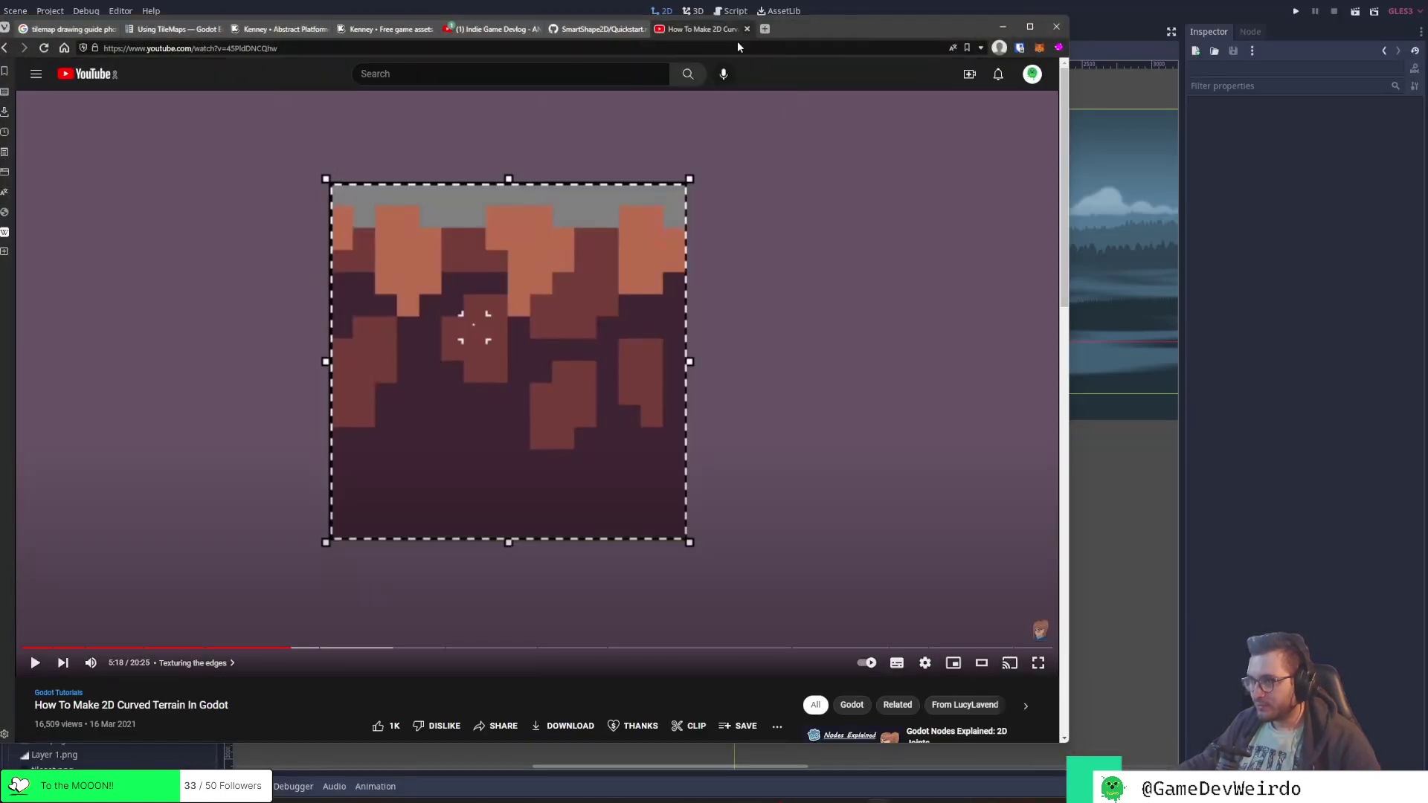
# Play the terrain tutorial from its Shape manipulation 1 chapter, around 1:38
pyautogui.click(584, 276)
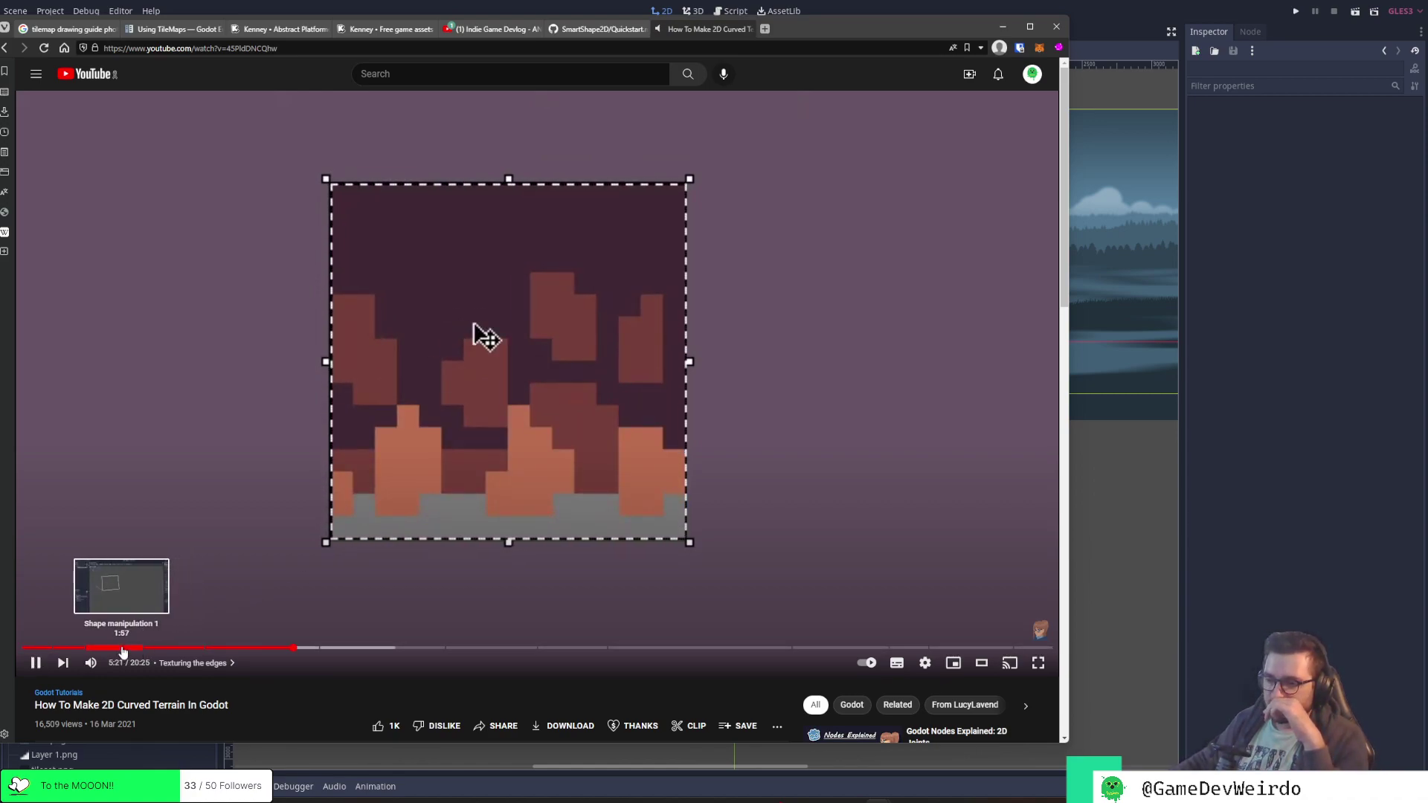
pyautogui.click(93, 649)
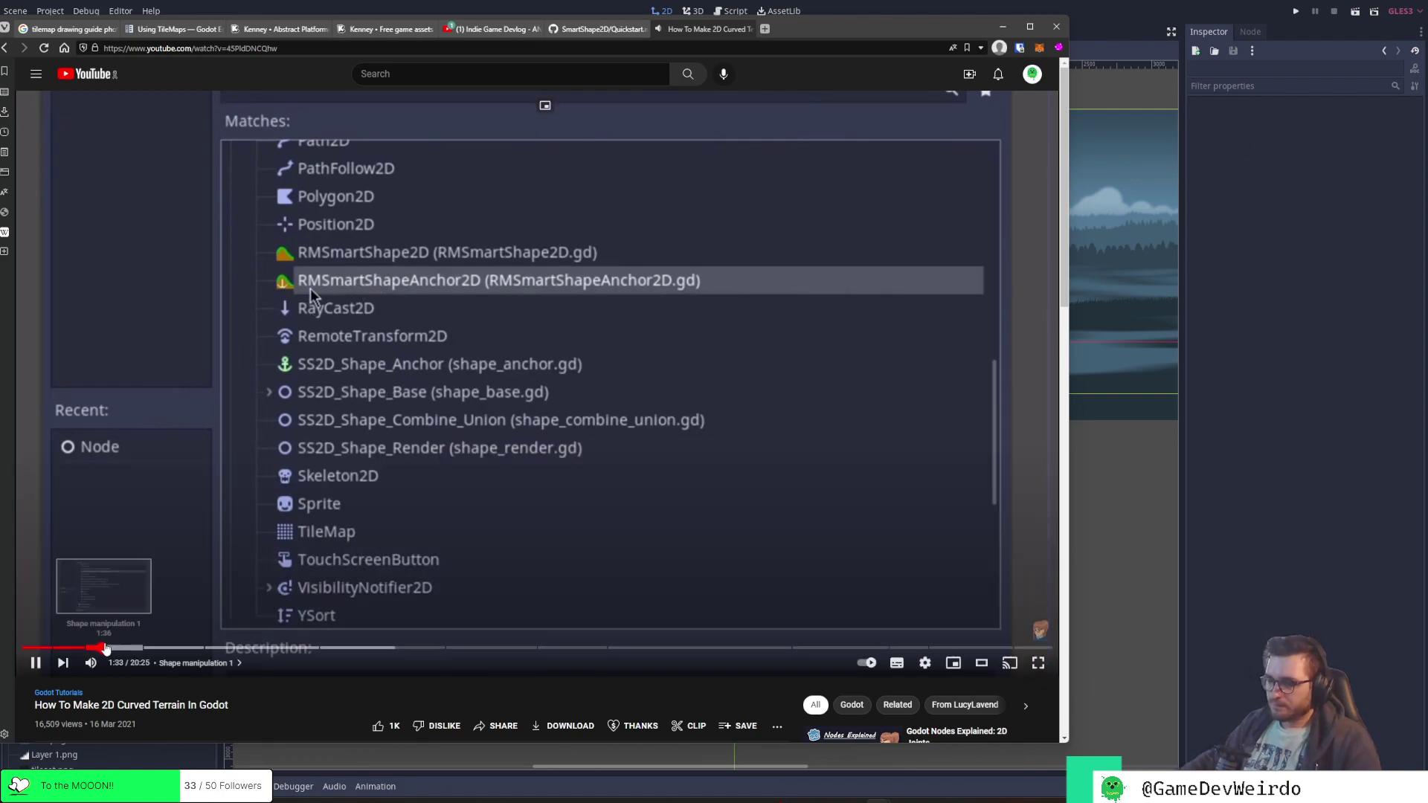
pyautogui.click(107, 648)
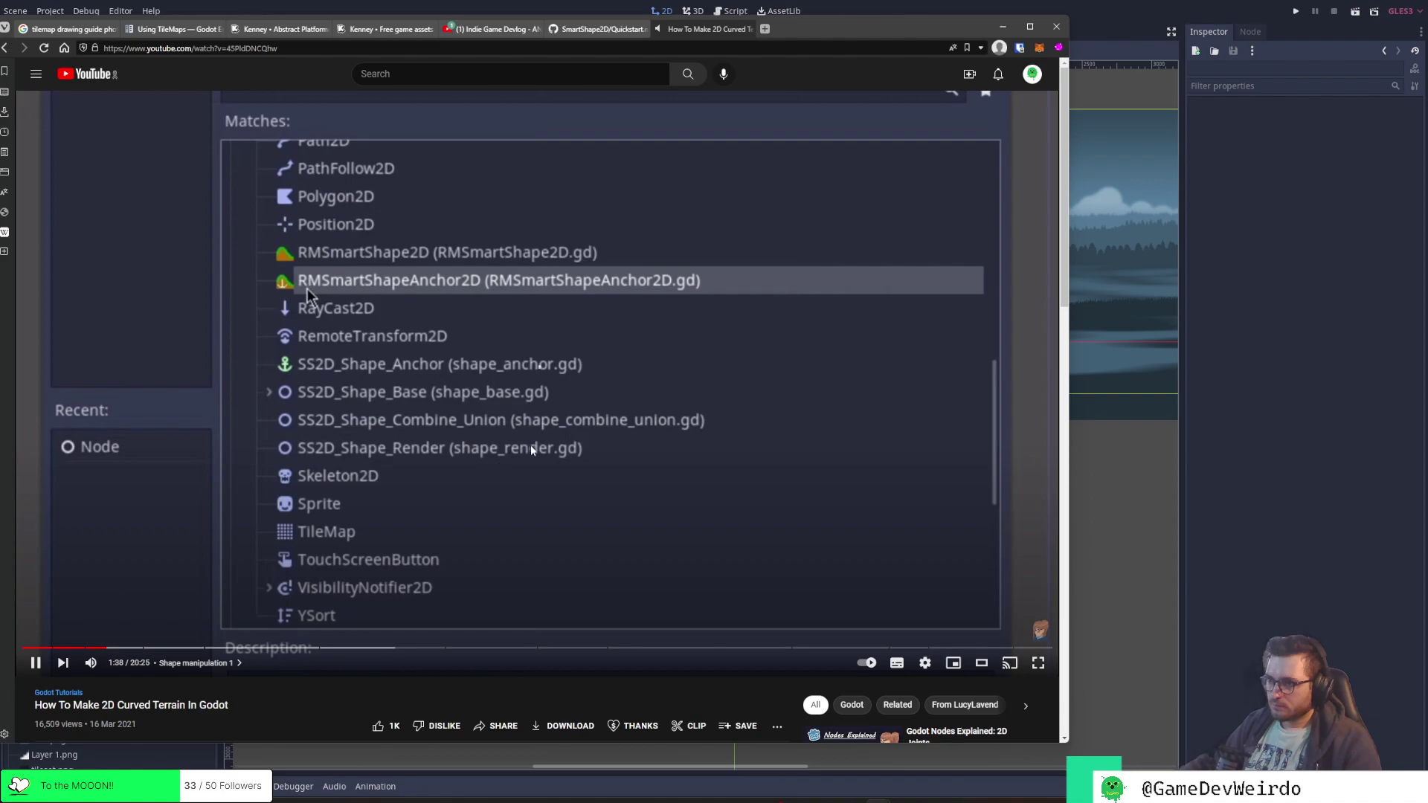
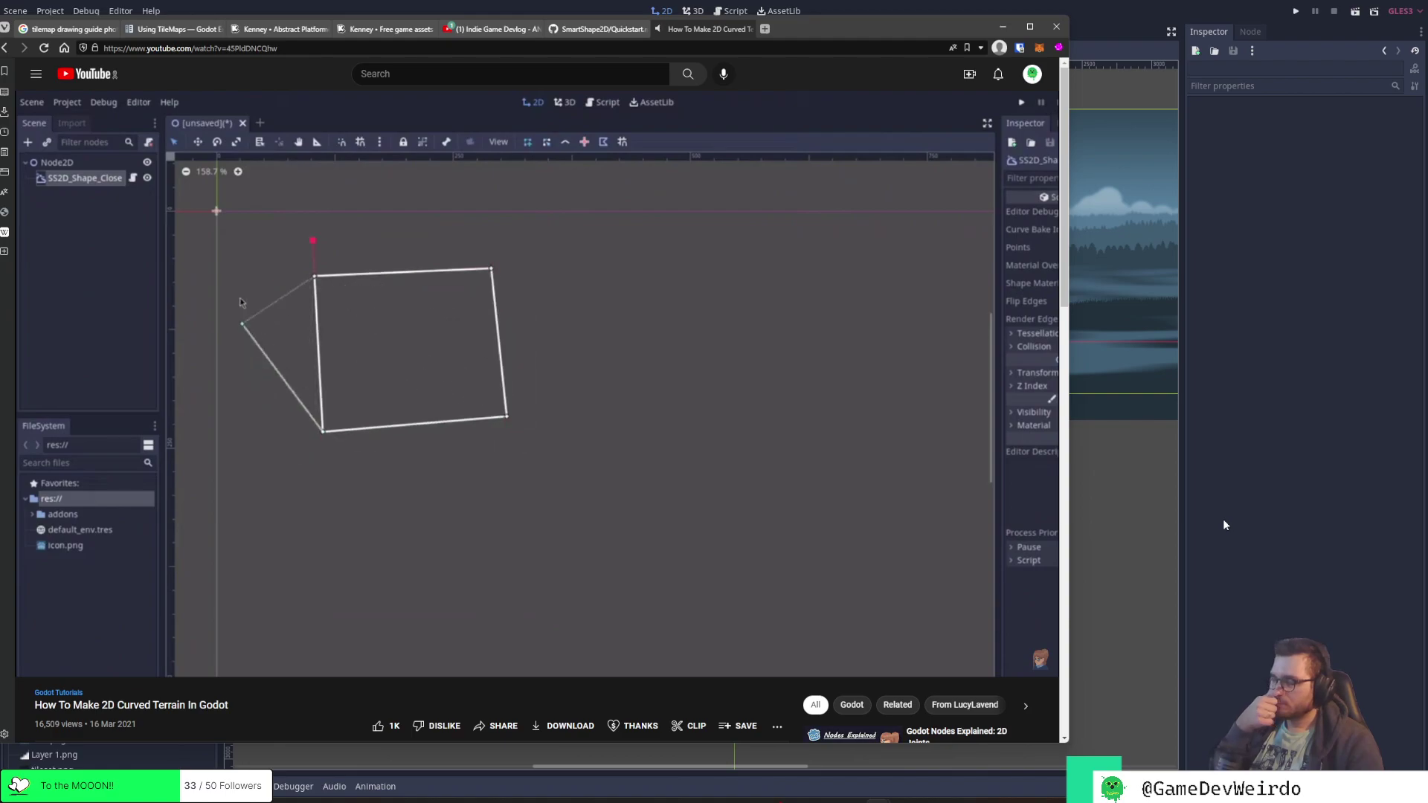
# Pause the curved terrain tutorial at 2:04 and bring the Godot village scene back
pyautogui.moveTo(793, 365)
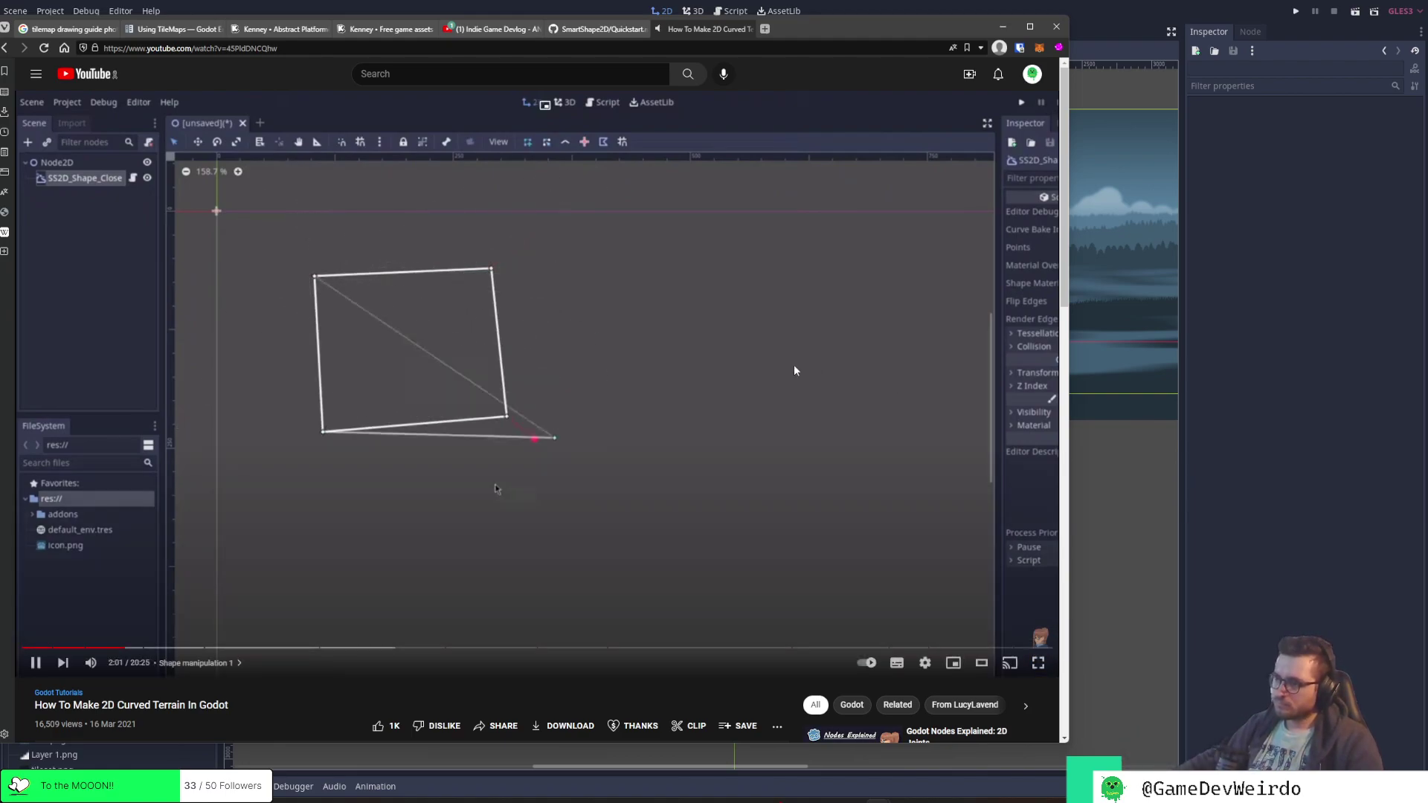
pyautogui.click(639, 338)
# Centre the view on the player and add an SS2D_Shape_Closed child under Ground
pyautogui.click(1134, 4)
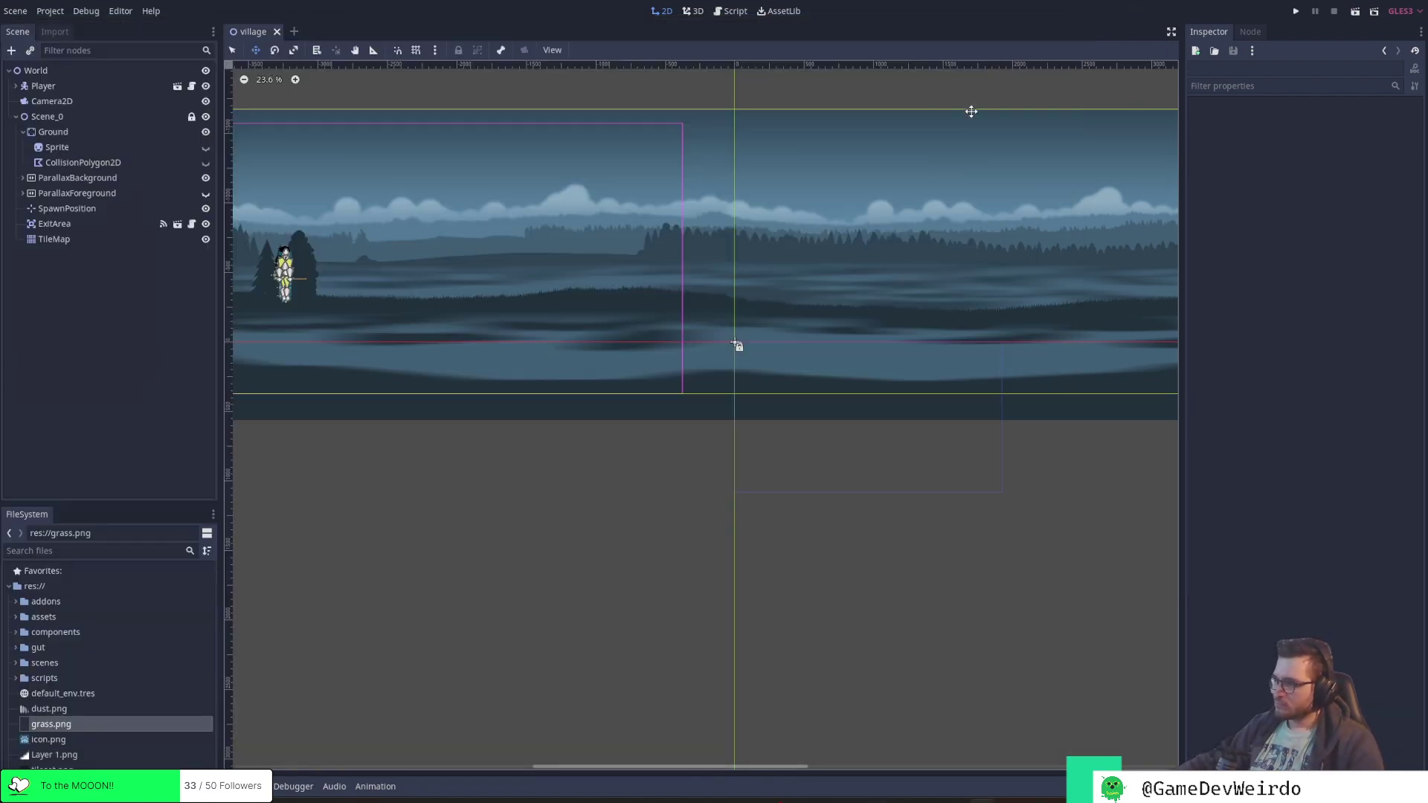
pyautogui.scroll(3, 590, 382)
pyautogui.moveTo(562, 438); pyautogui.dragTo(957, 361, button='middle')
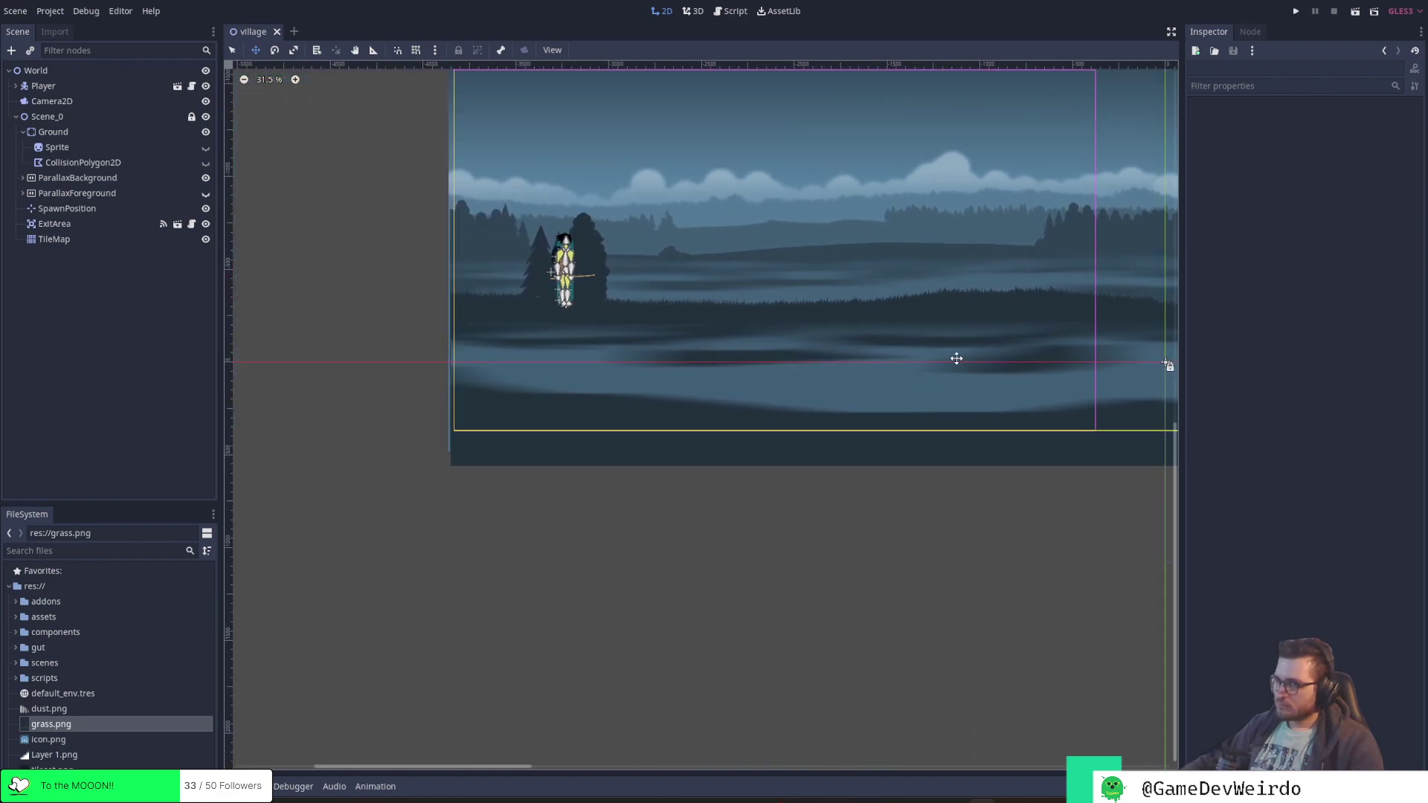
pyautogui.click(87, 133)
pyautogui.rightClick(88, 132)
pyautogui.click(148, 147)
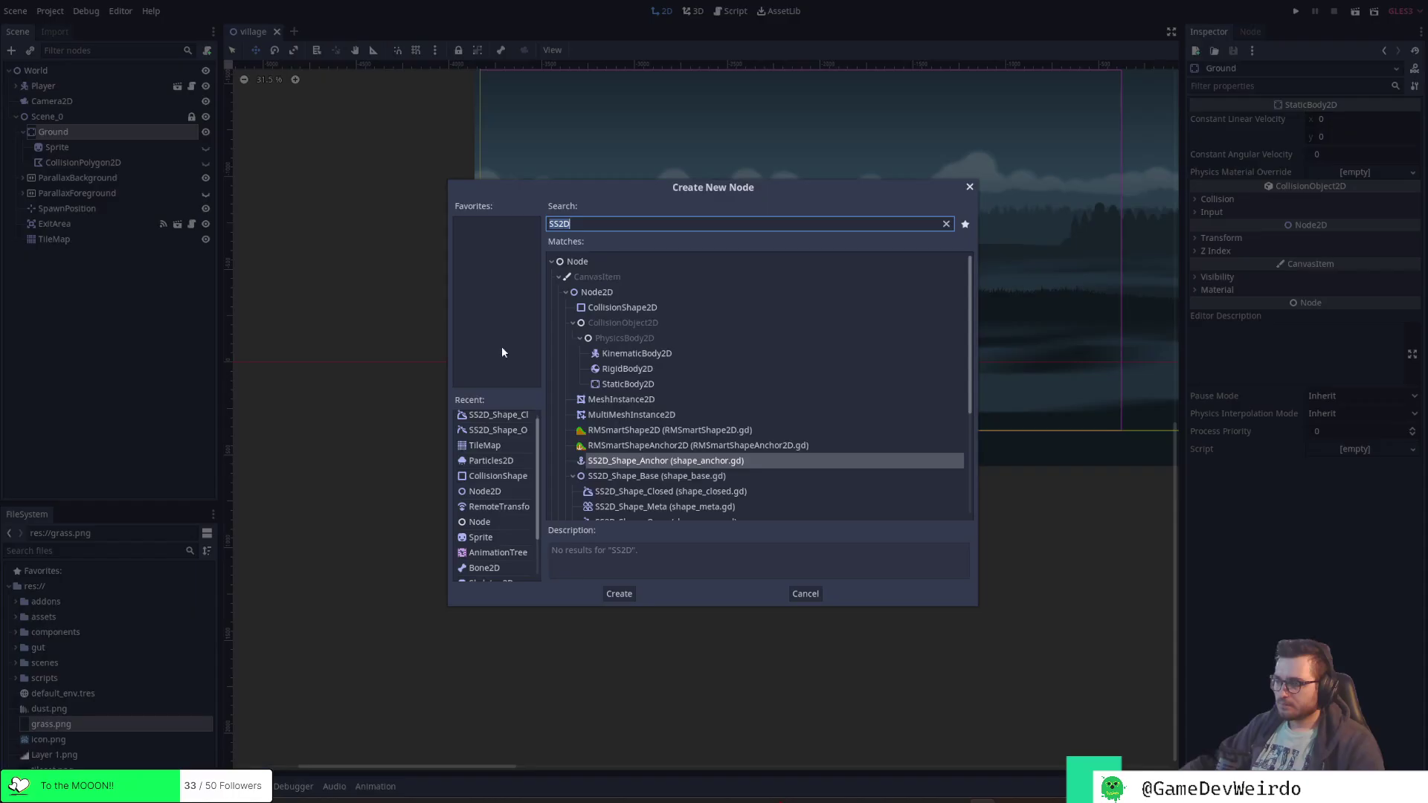
pyautogui.scroll(-1, 671, 480)
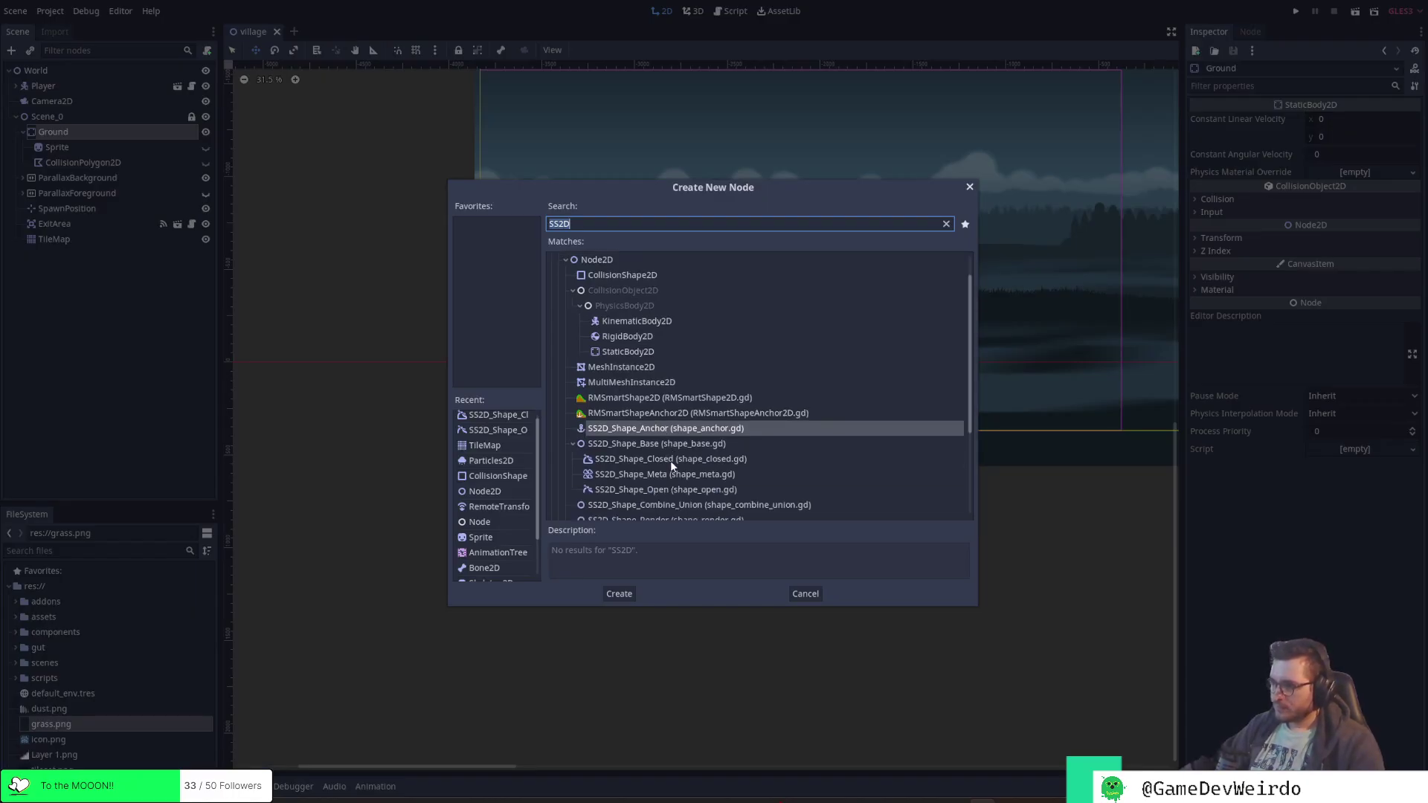
pyautogui.click(671, 460)
pyautogui.scroll(-1, 706, 482)
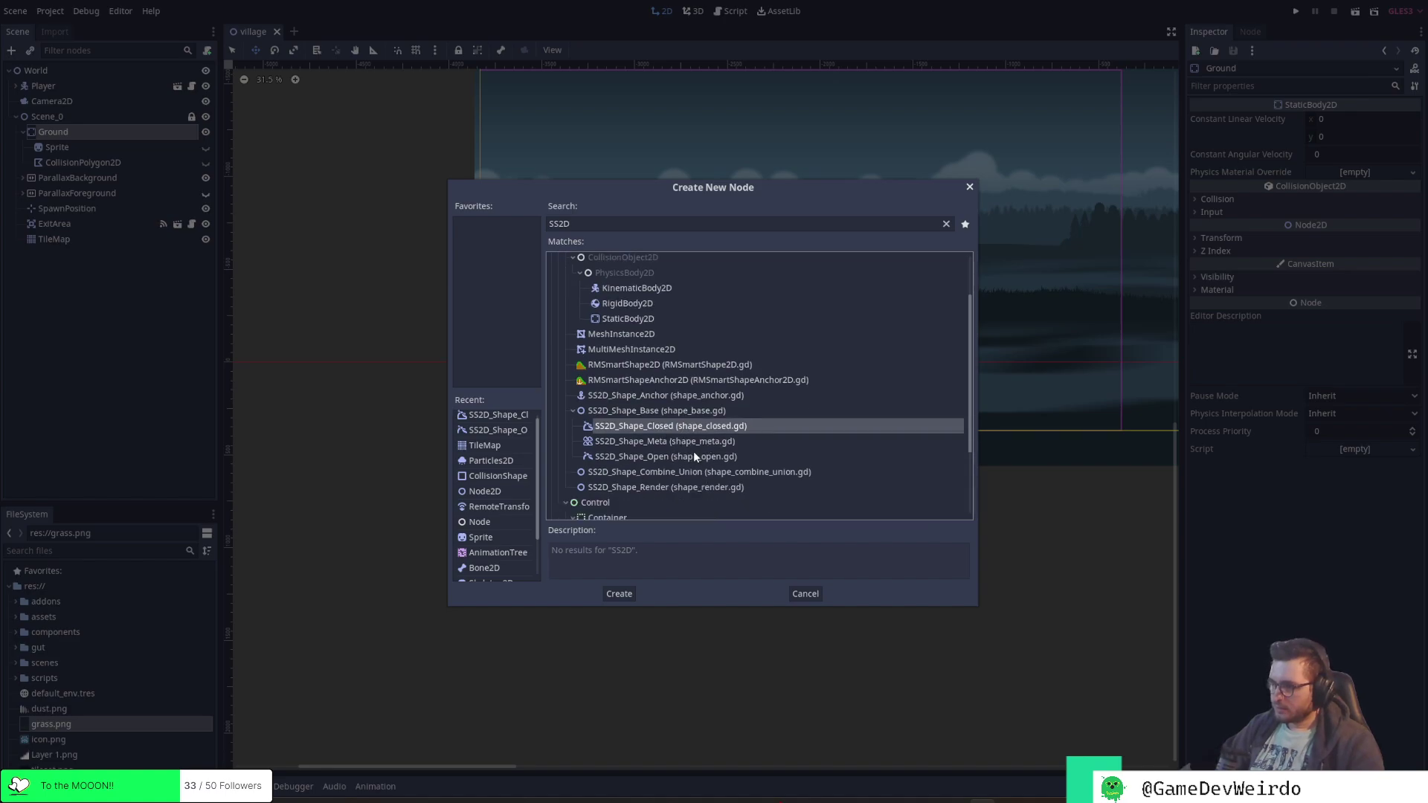
pyautogui.click(622, 594)
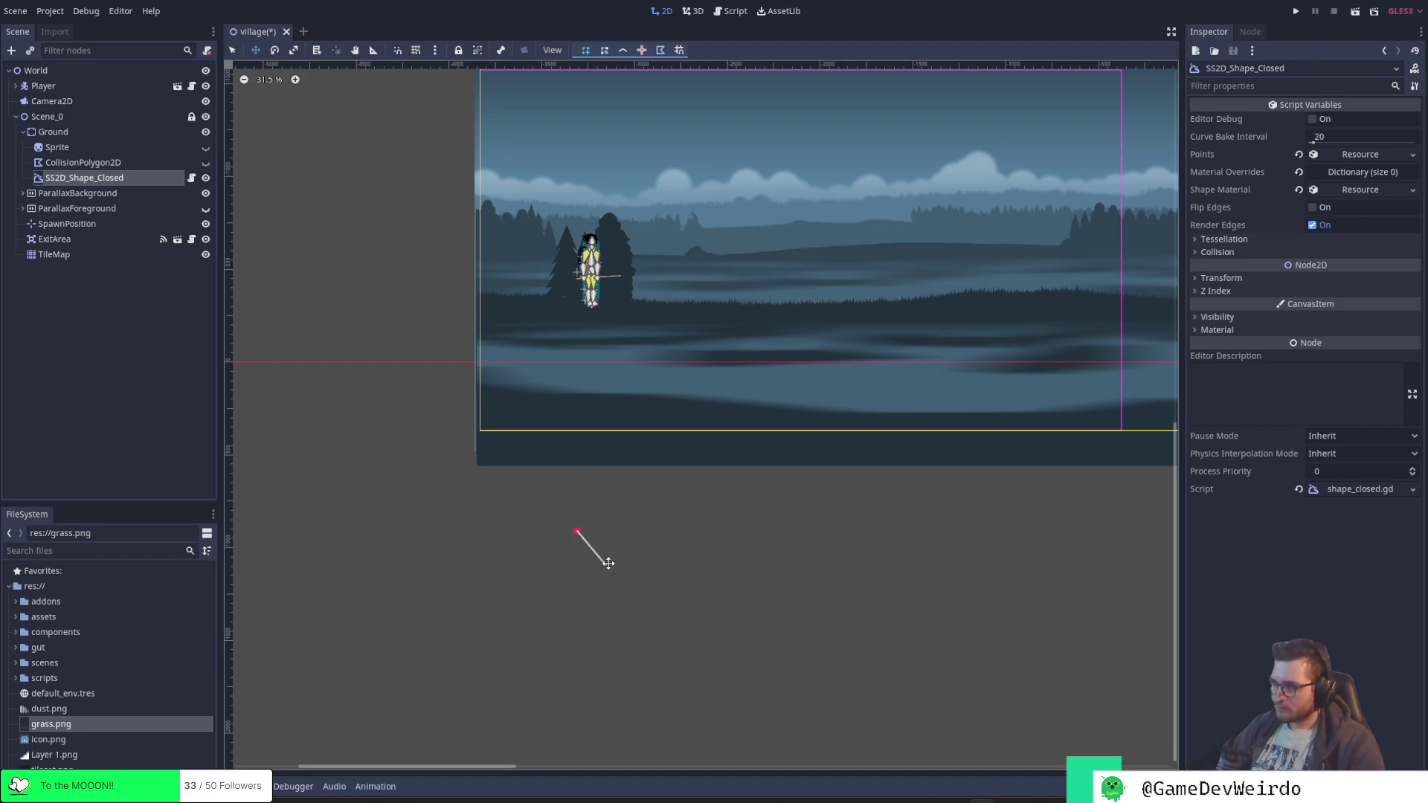
# Place three more points to close a quad, then resume the tutorial video
pyautogui.click(692, 531)
pyautogui.click(697, 628)
pyautogui.click(576, 633)
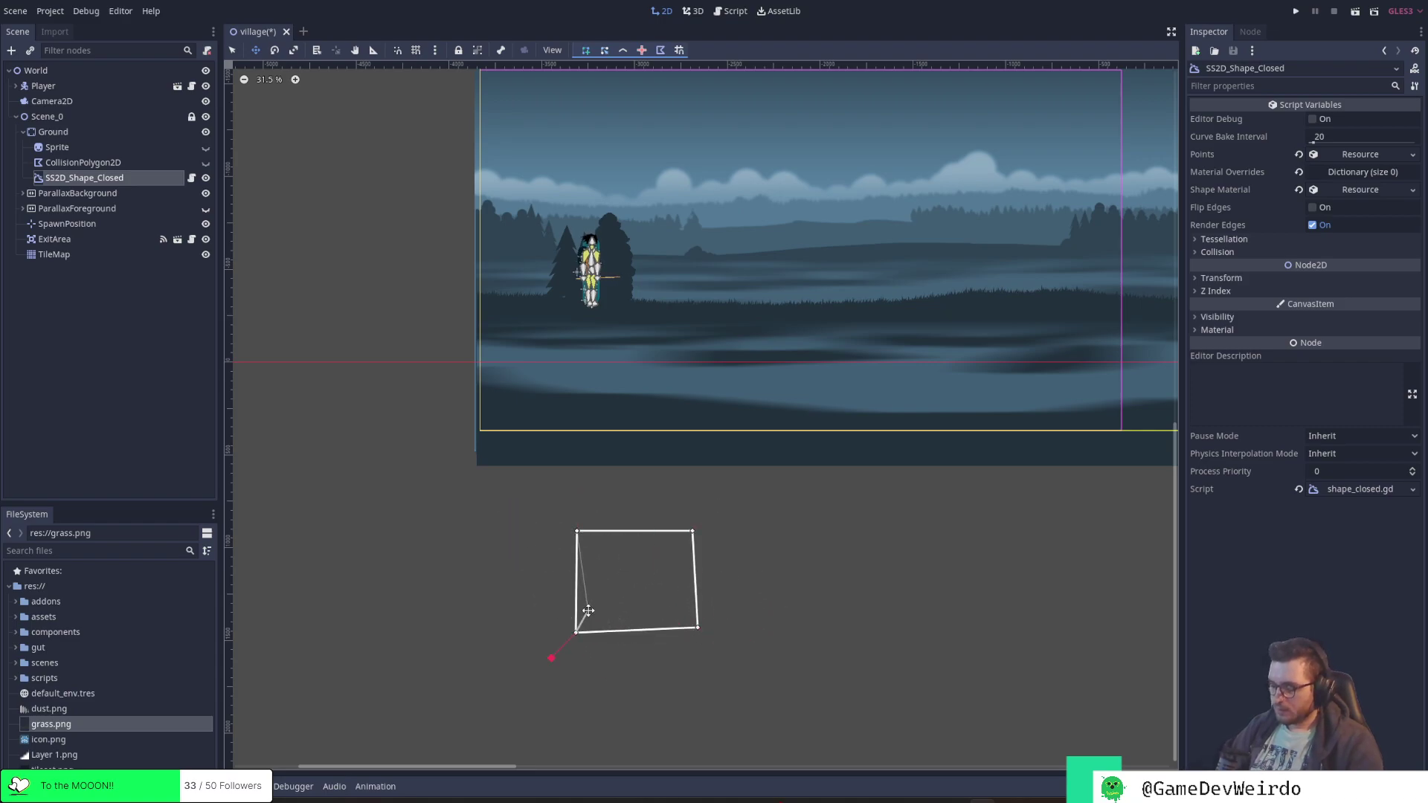
pyautogui.hotkey('alt', 'Tab')
pyautogui.click(575, 561)
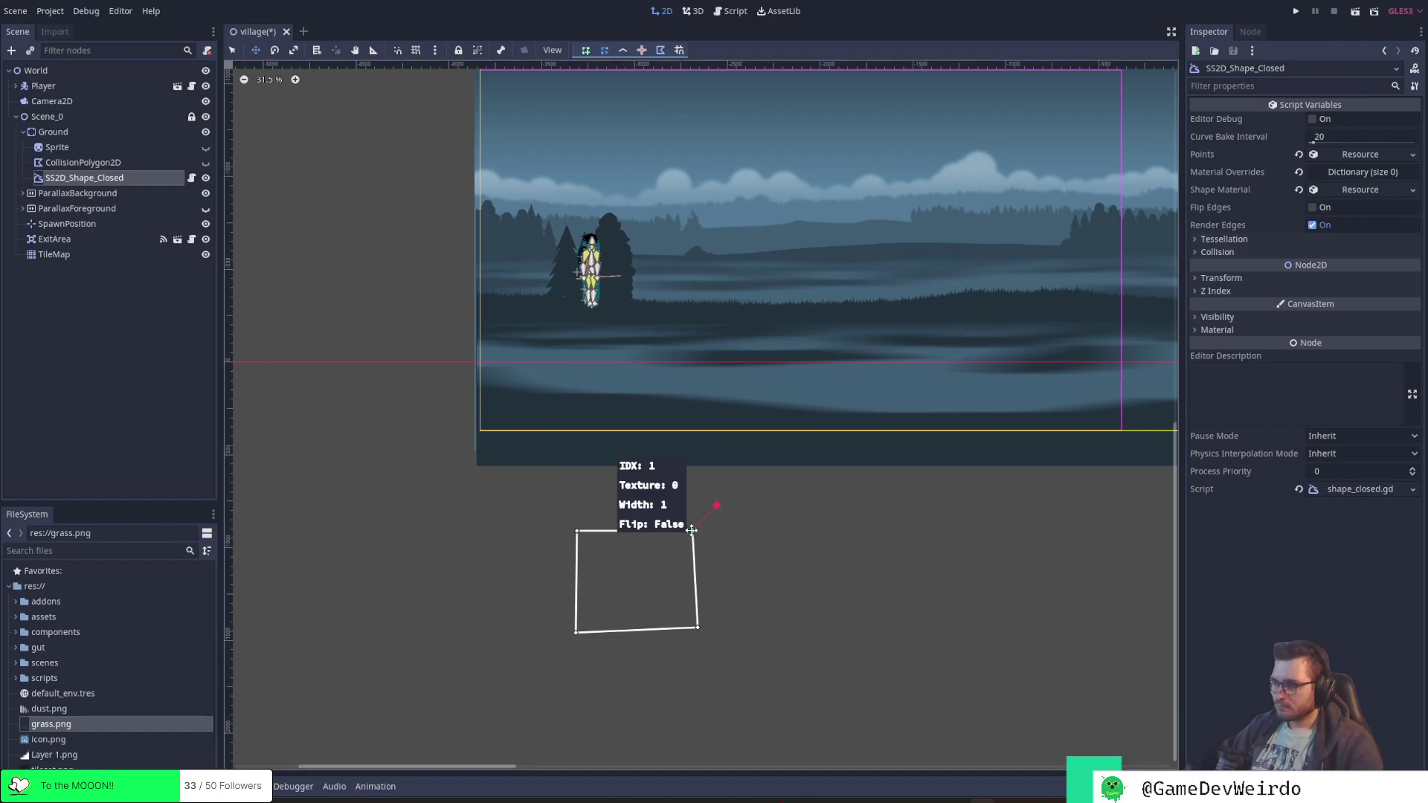
# Insert vertices on the right and bottom edges, push the left vertex out, and shift the shape up-right
pyautogui.moveTo(693, 532); pyautogui.dragTo(700, 530)
pyautogui.moveTo(879, 796)
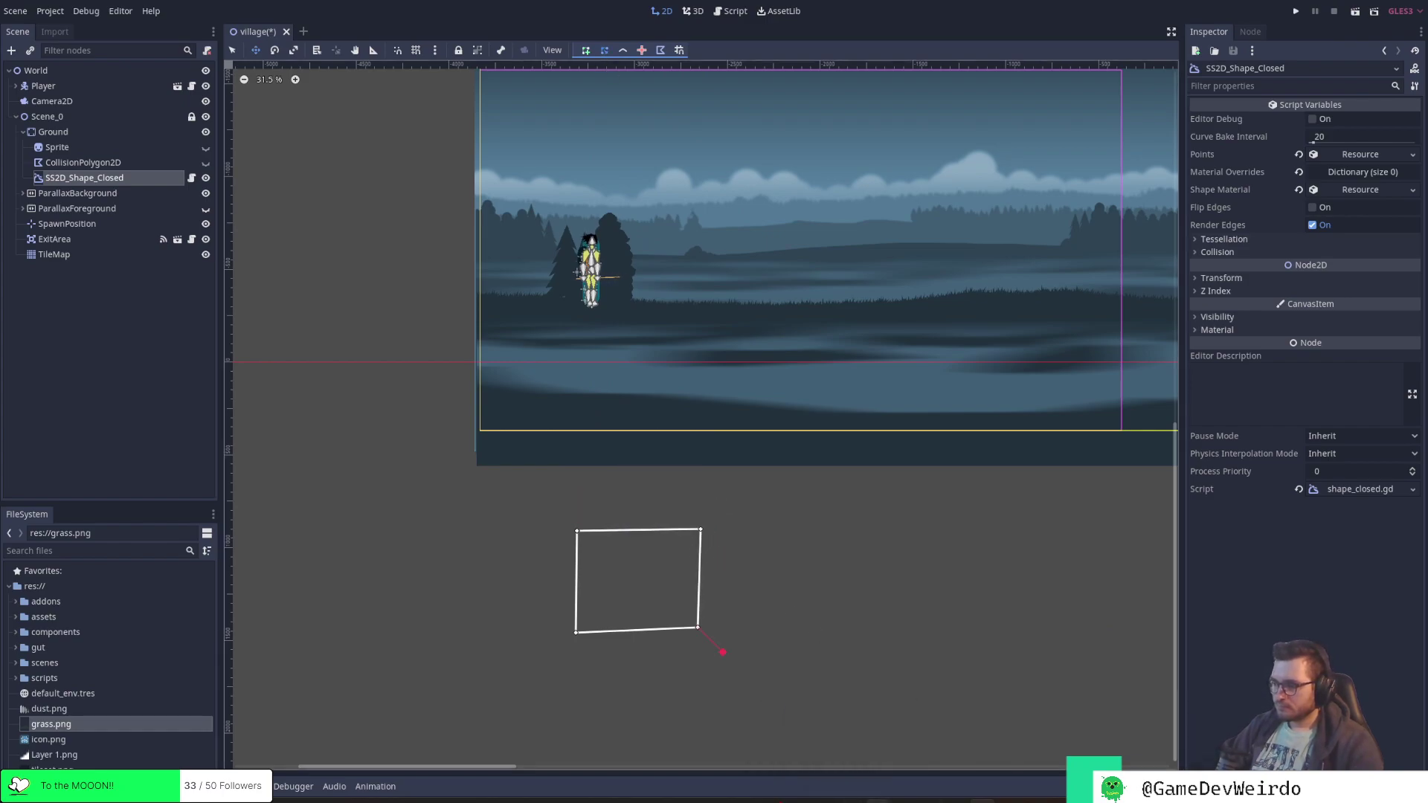
pyautogui.click(926, 752)
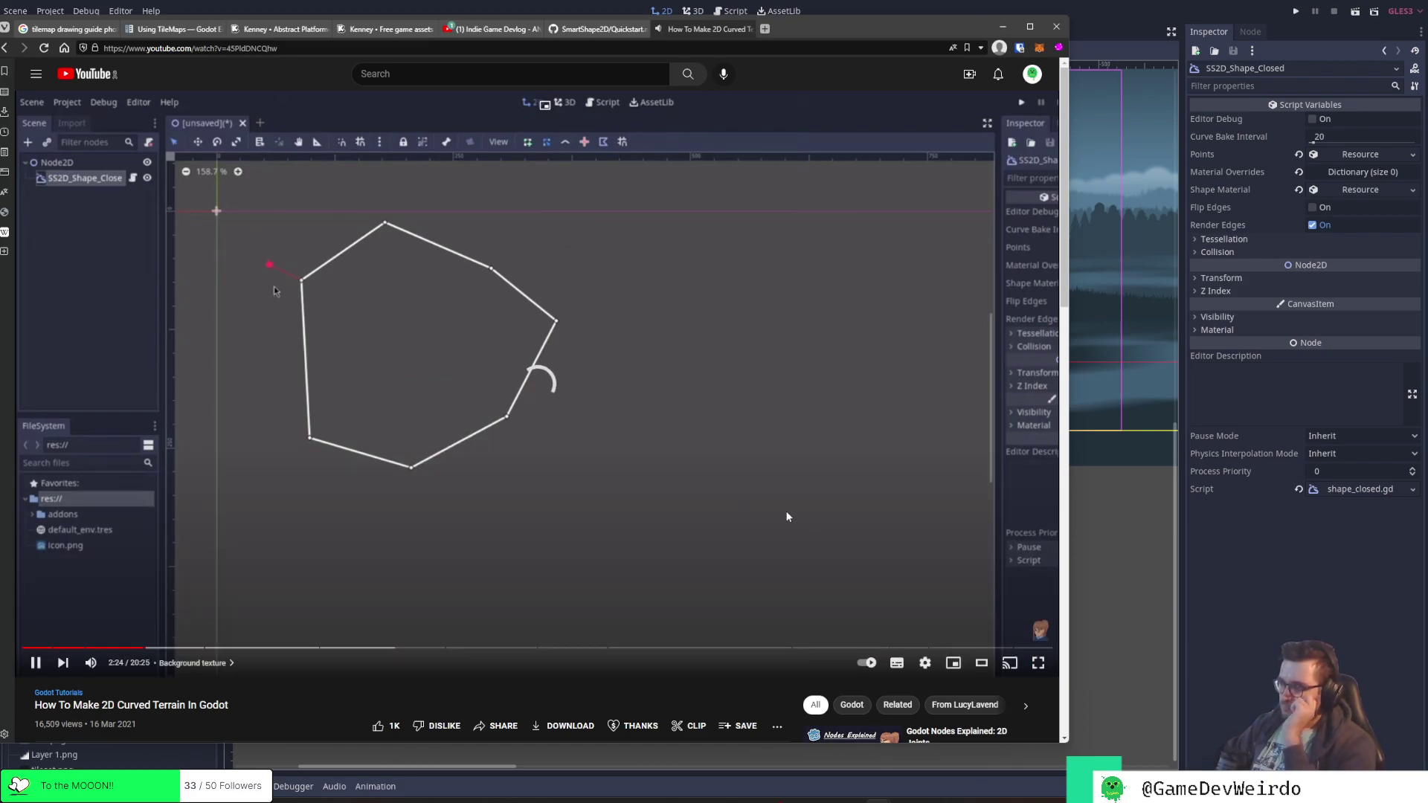
pyautogui.hotkey('alt', 'Tab')
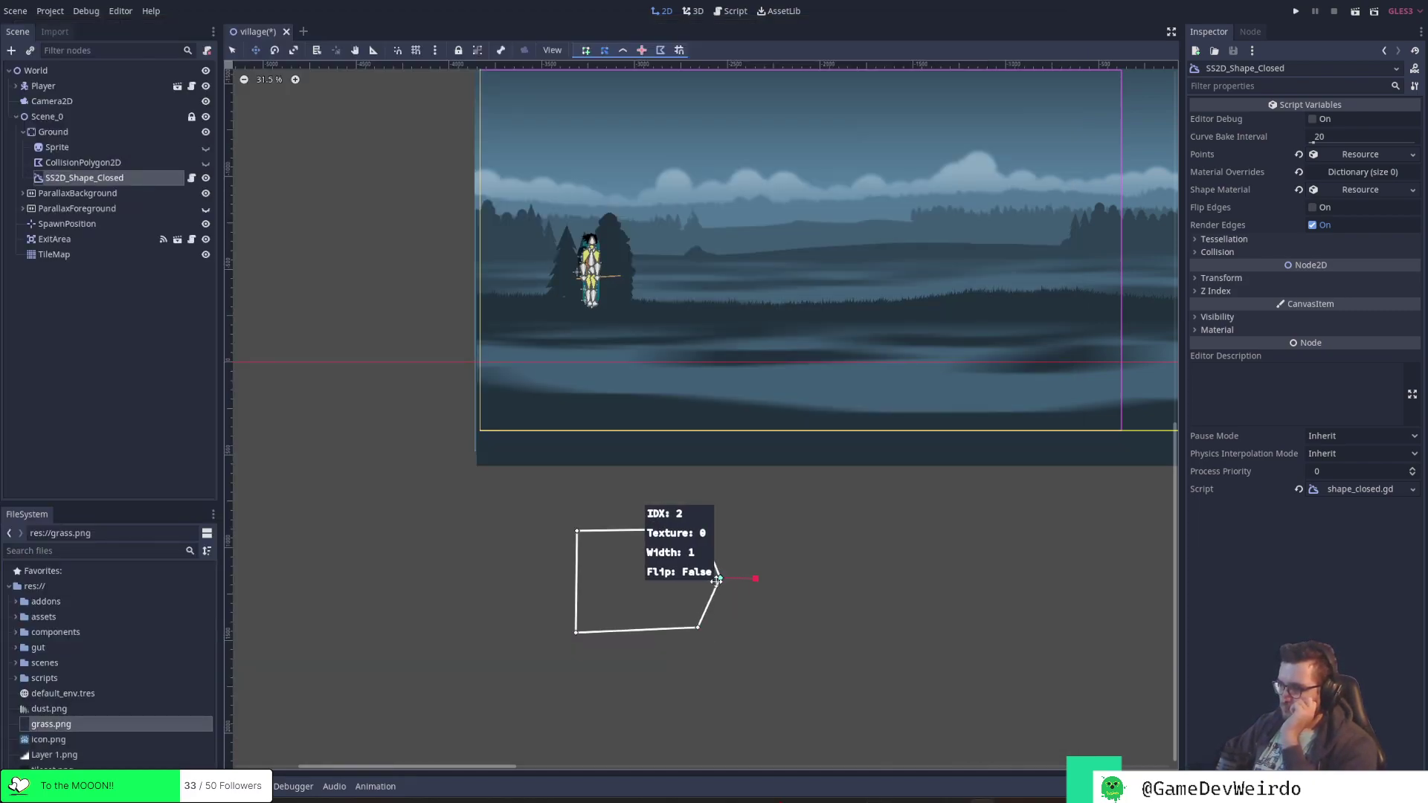
pyautogui.moveTo(708, 578); pyautogui.dragTo(720, 578)
pyautogui.moveTo(636, 630); pyautogui.dragTo(630, 650)
pyautogui.moveTo(575, 577); pyautogui.dragTo(559, 574)
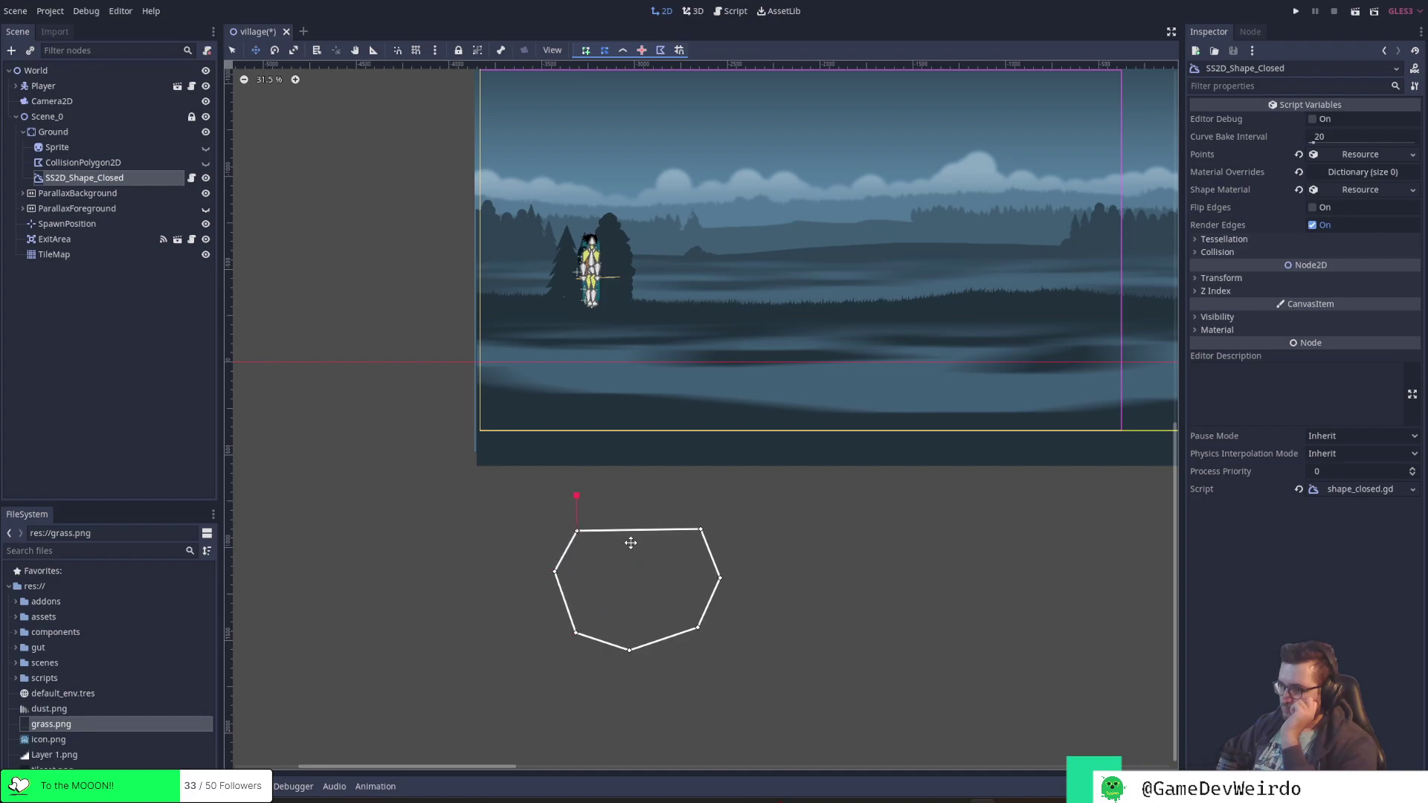
pyautogui.moveTo(628, 542); pyautogui.dragTo(635, 526)
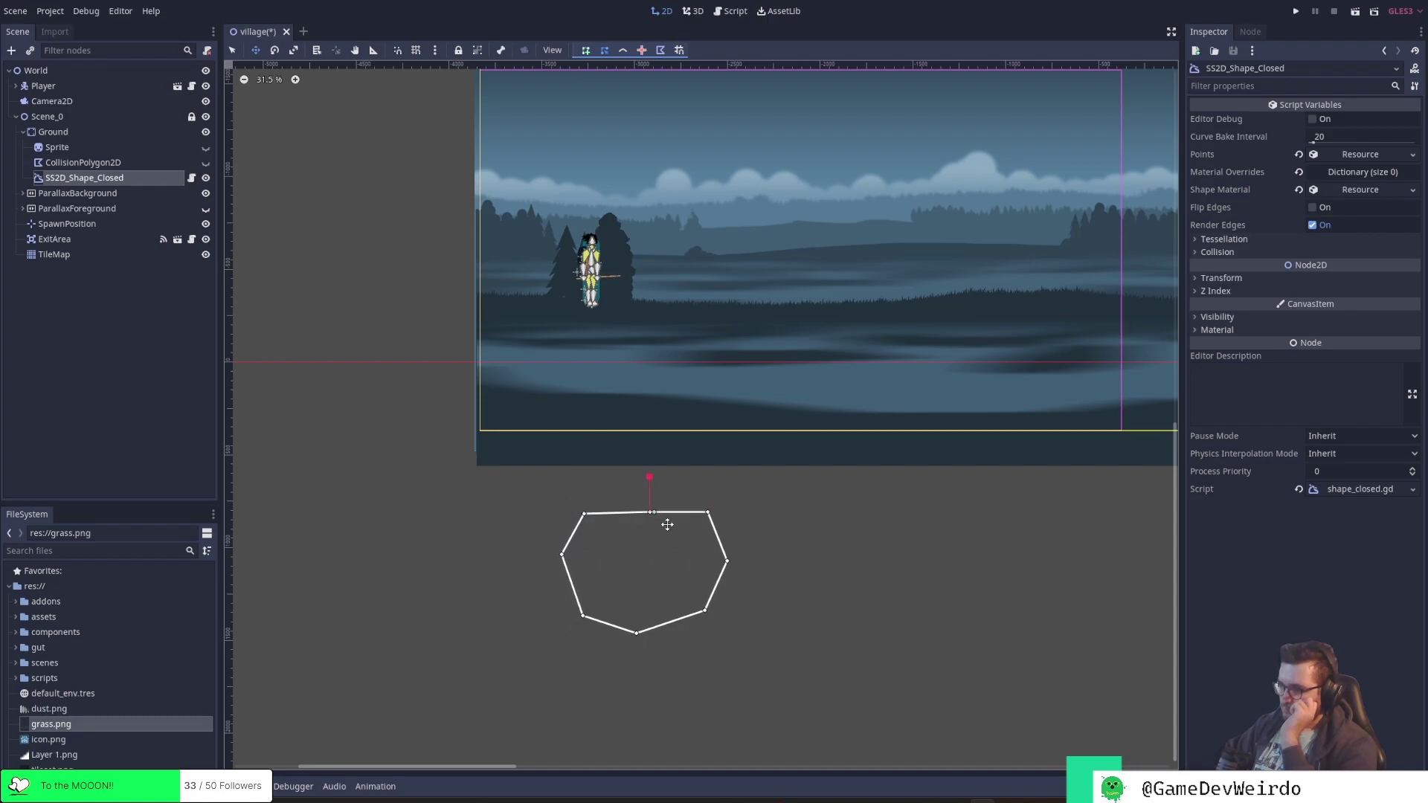
pyautogui.moveTo(850, 797)
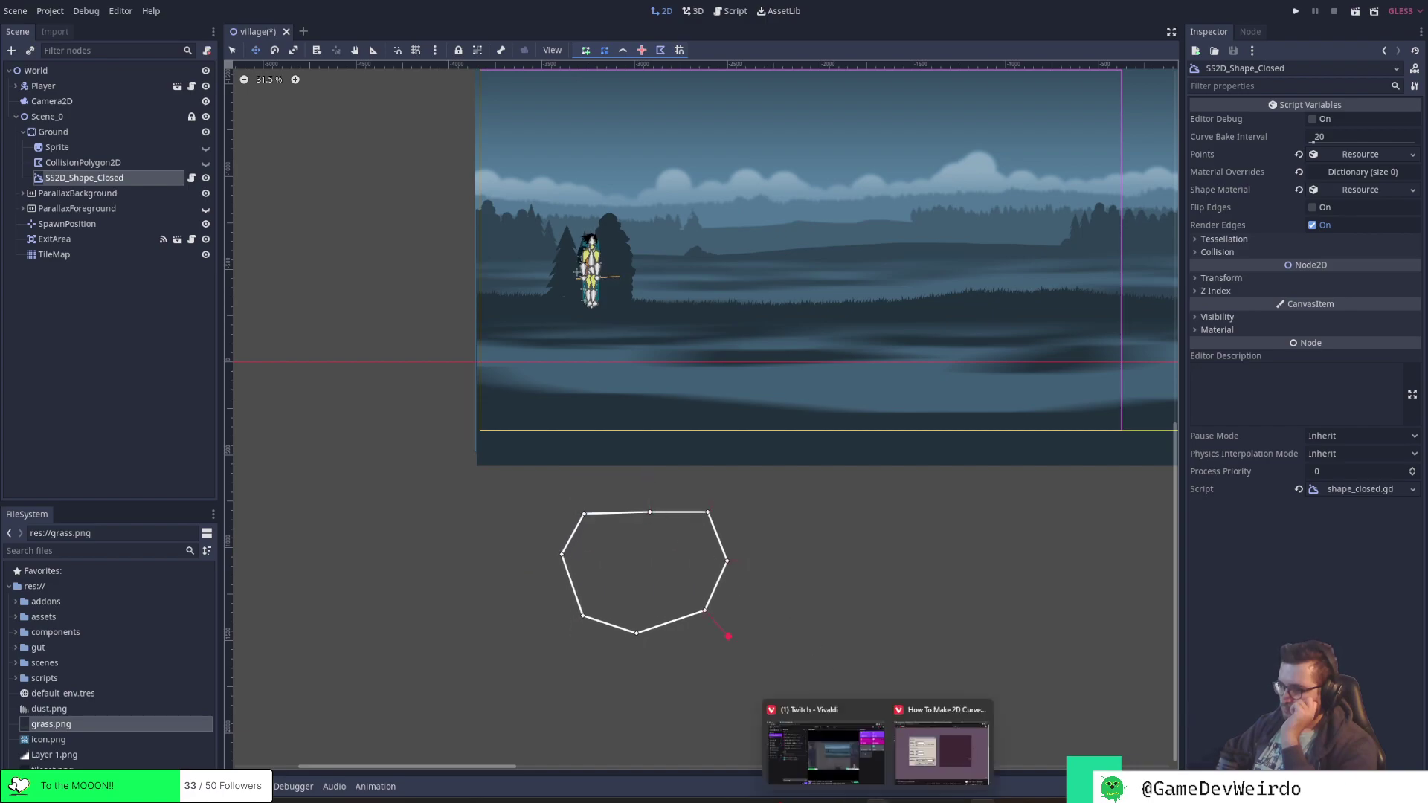
pyautogui.click(974, 752)
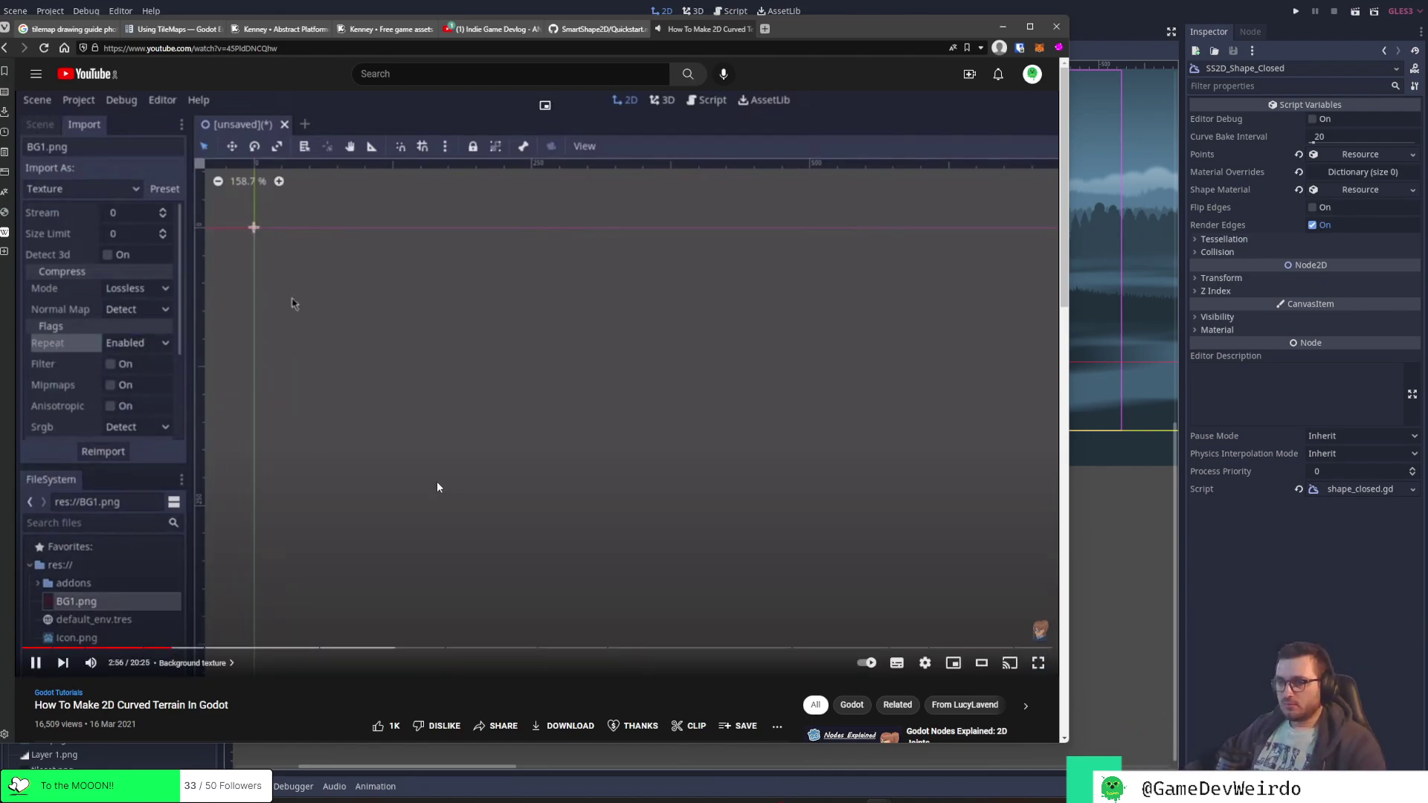
pyautogui.click(434, 484)
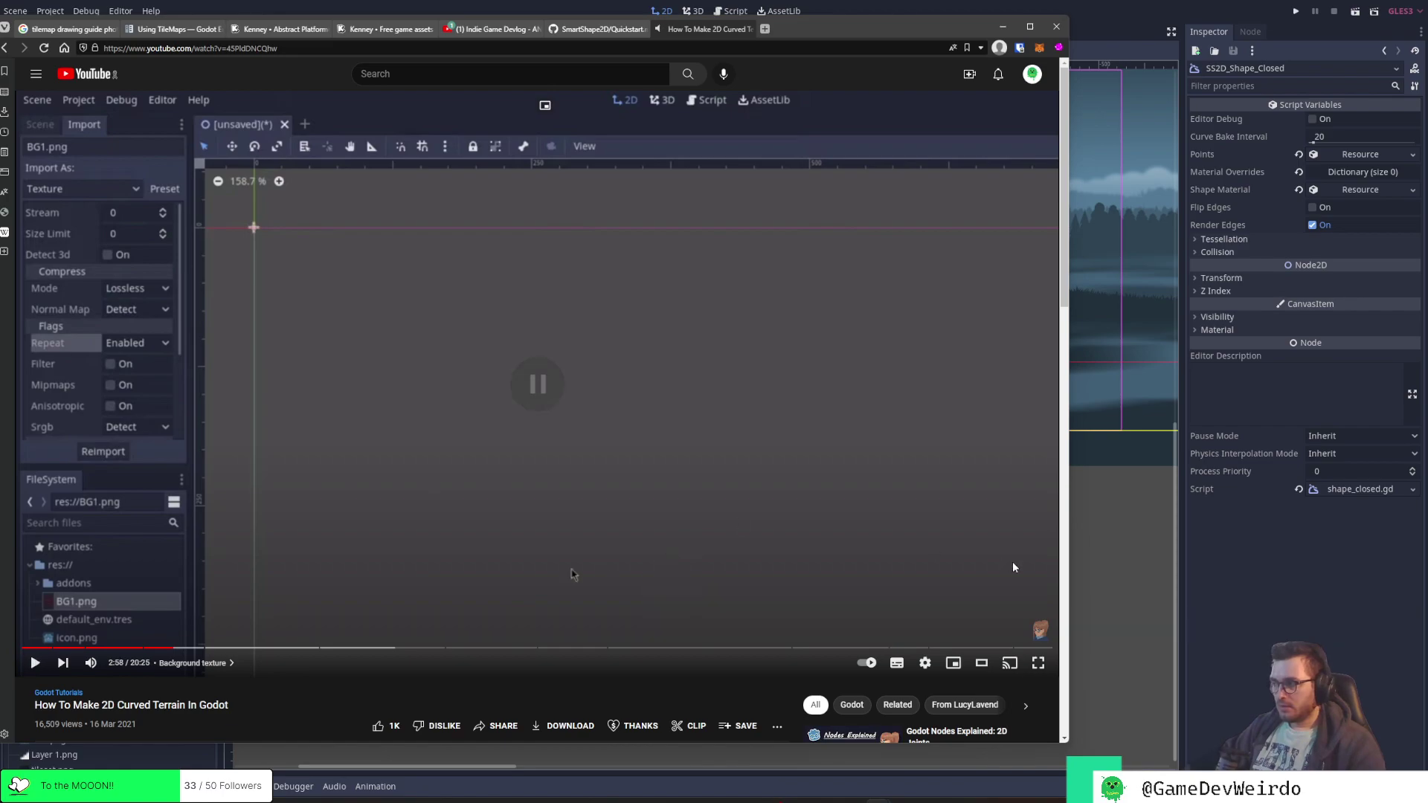
pyautogui.hotkey('alt', 'Tab')
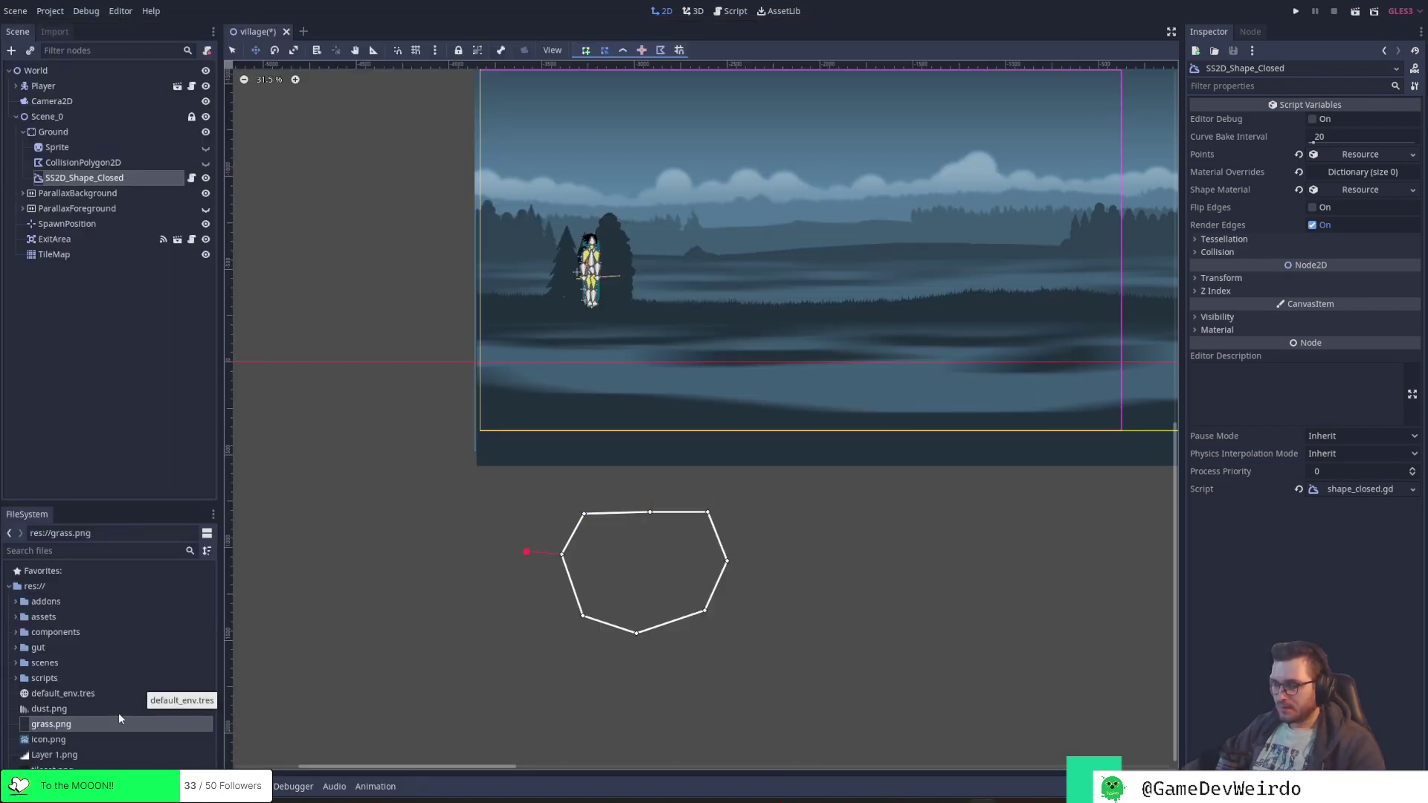
# Undo the last seven vertex edits through Scene > Undo, then dismiss the menu
pyautogui.click(16, 10)
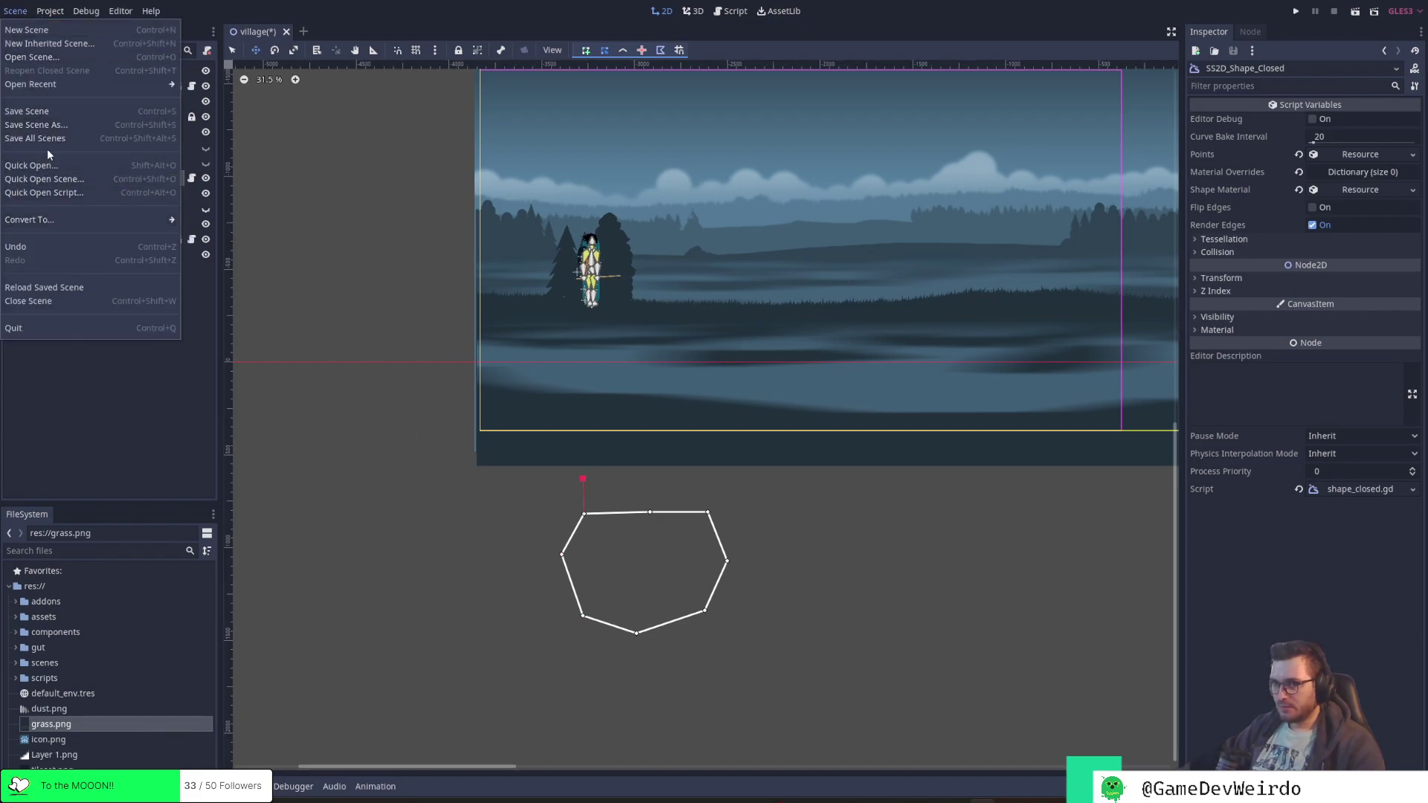
pyautogui.click(43, 246)
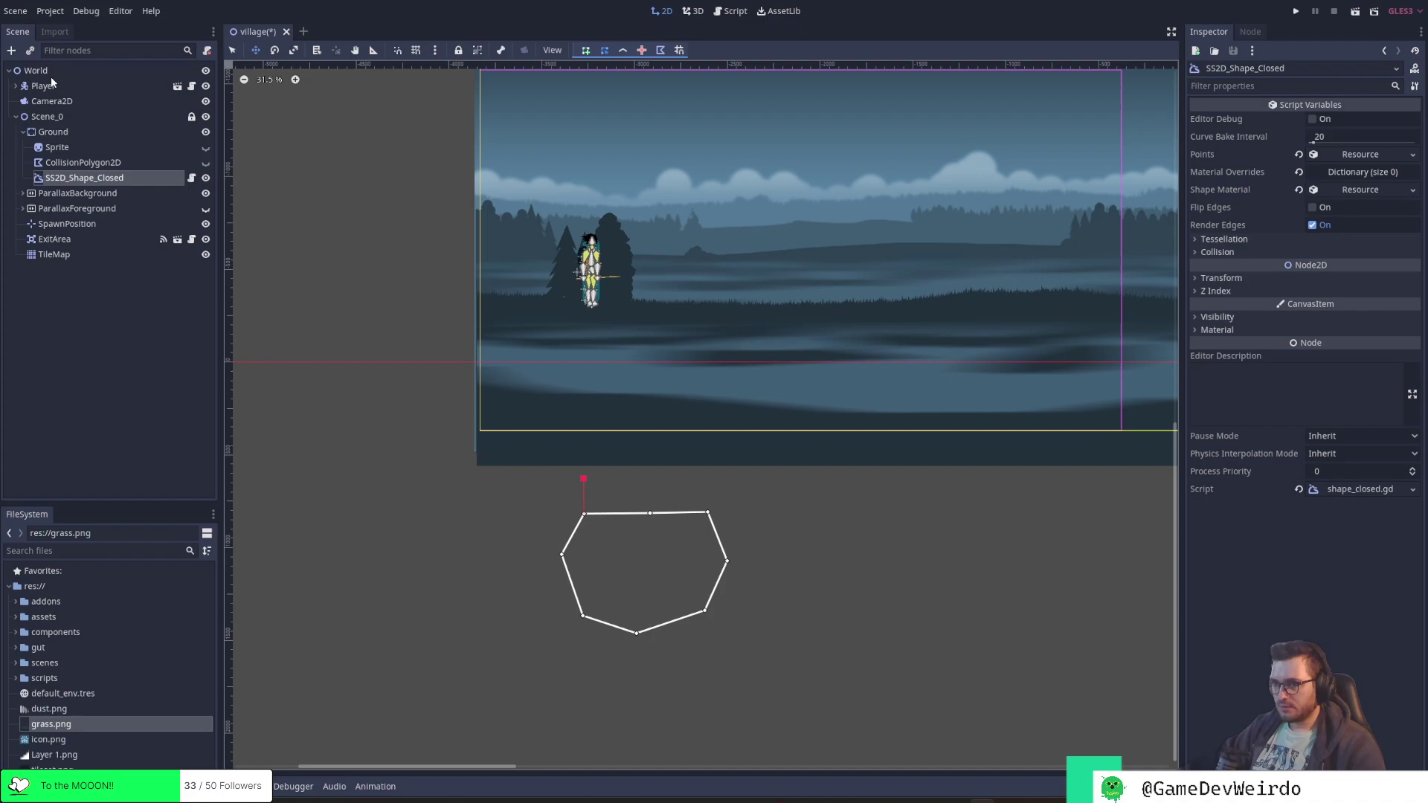
pyautogui.click(16, 11)
pyautogui.click(33, 237)
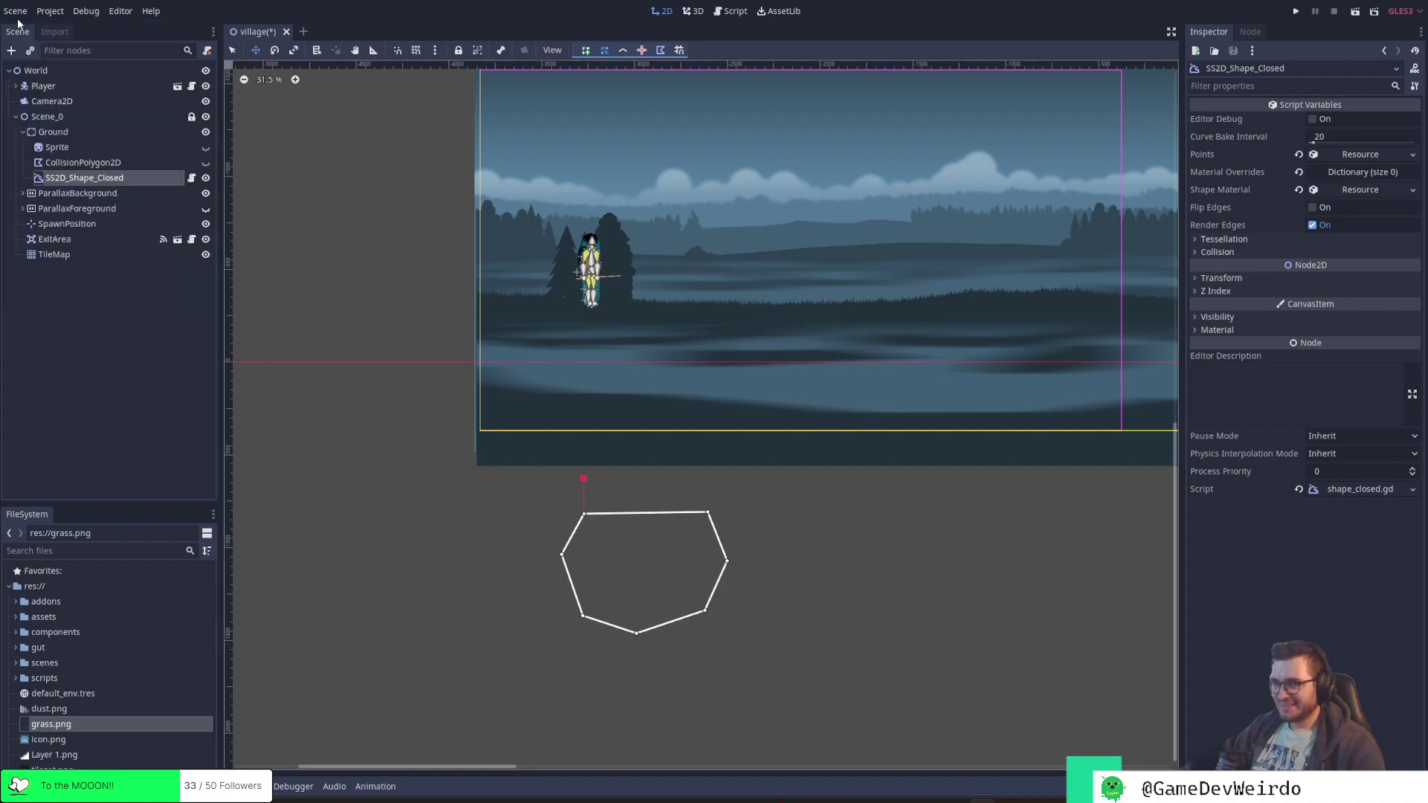
pyautogui.click(17, 12)
pyautogui.click(35, 246)
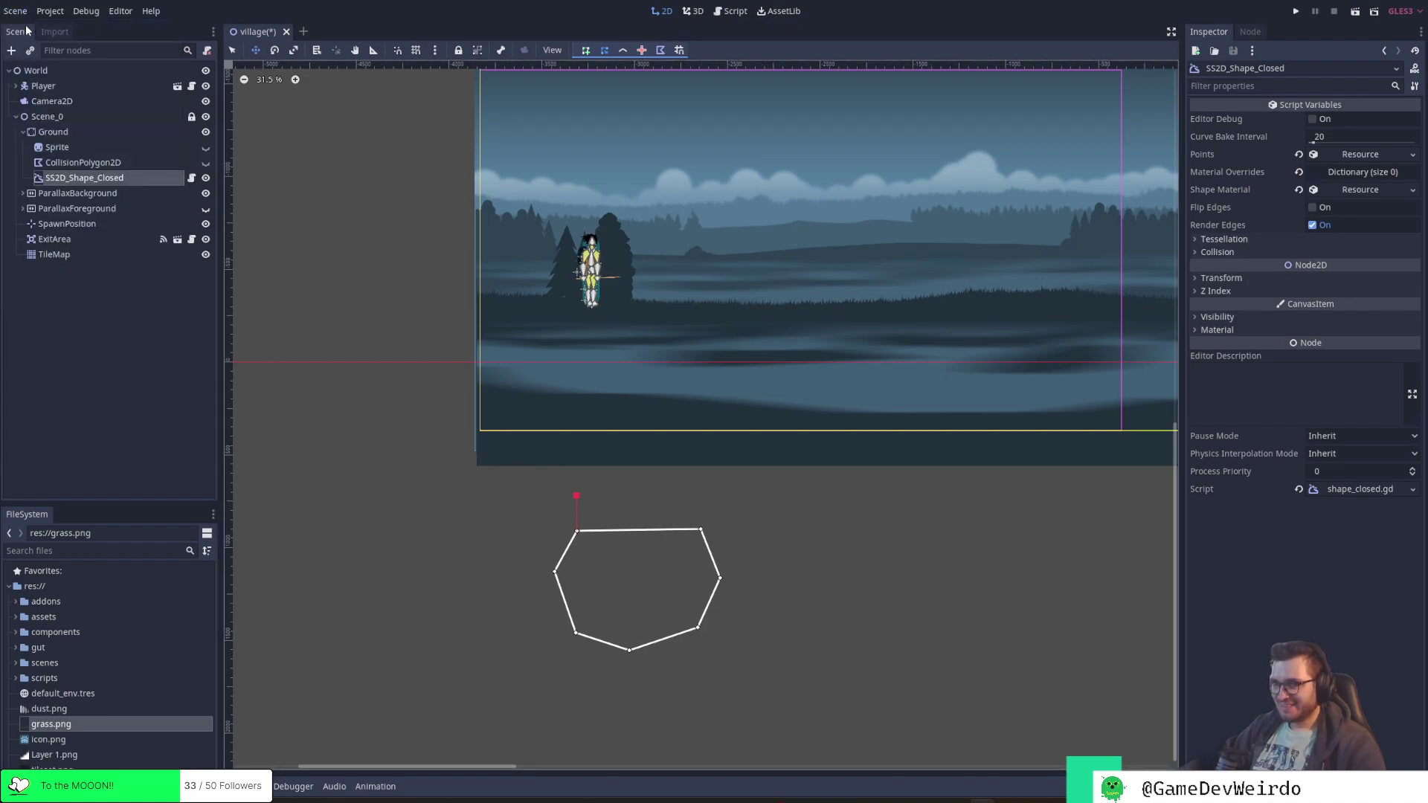
pyautogui.click(18, 11)
pyautogui.click(29, 246)
pyautogui.click(16, 11)
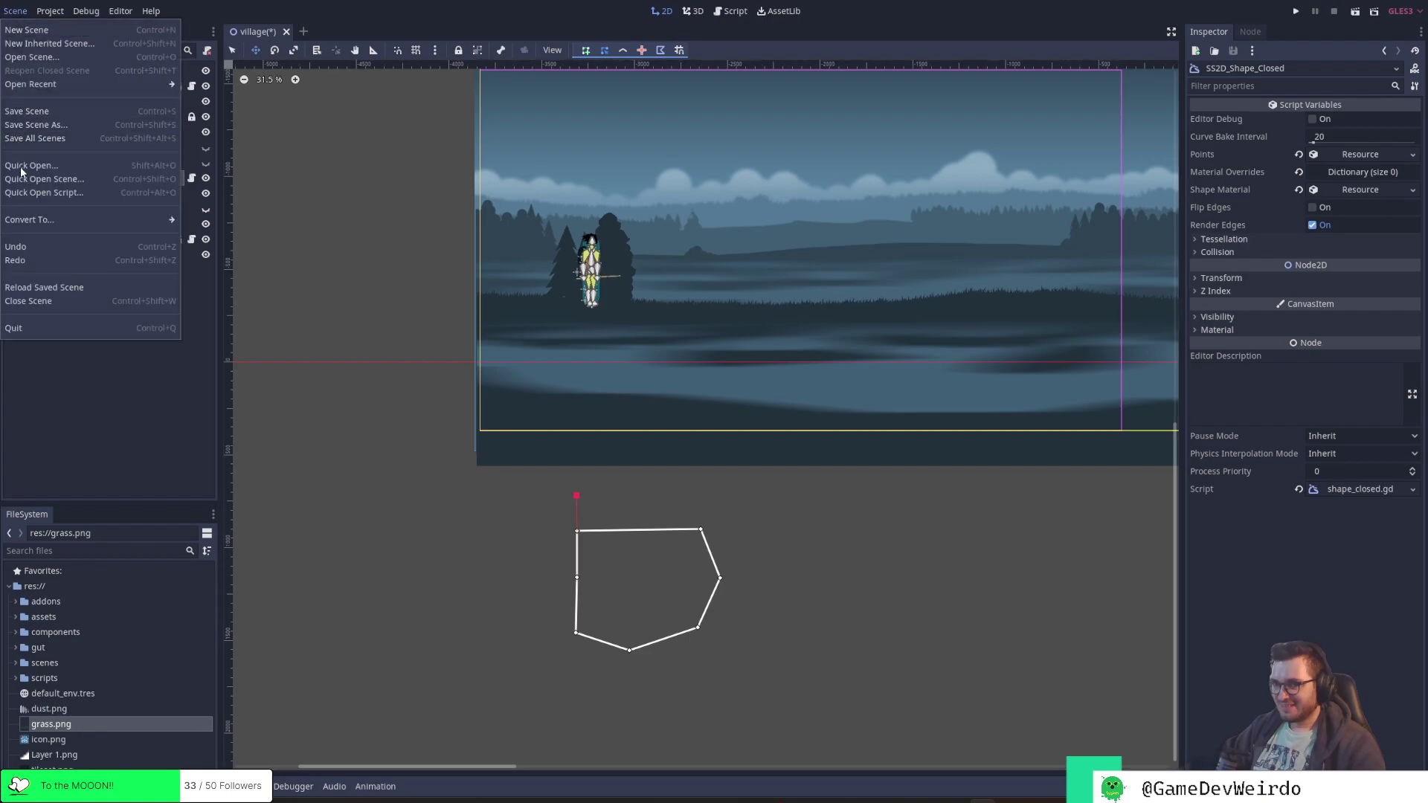
pyautogui.click(29, 246)
pyautogui.click(17, 11)
pyautogui.click(30, 246)
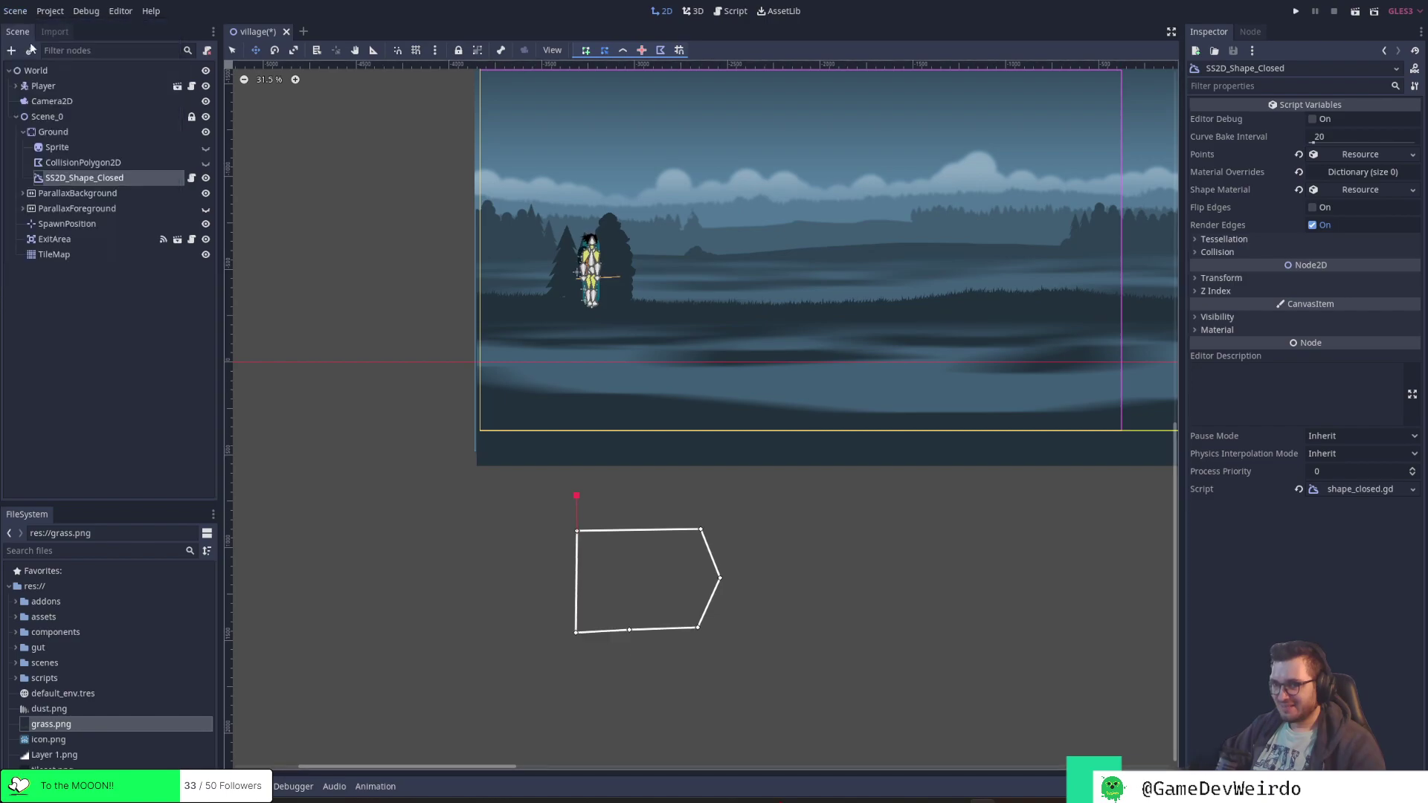
pyautogui.click(16, 11)
pyautogui.click(42, 244)
pyautogui.click(16, 11)
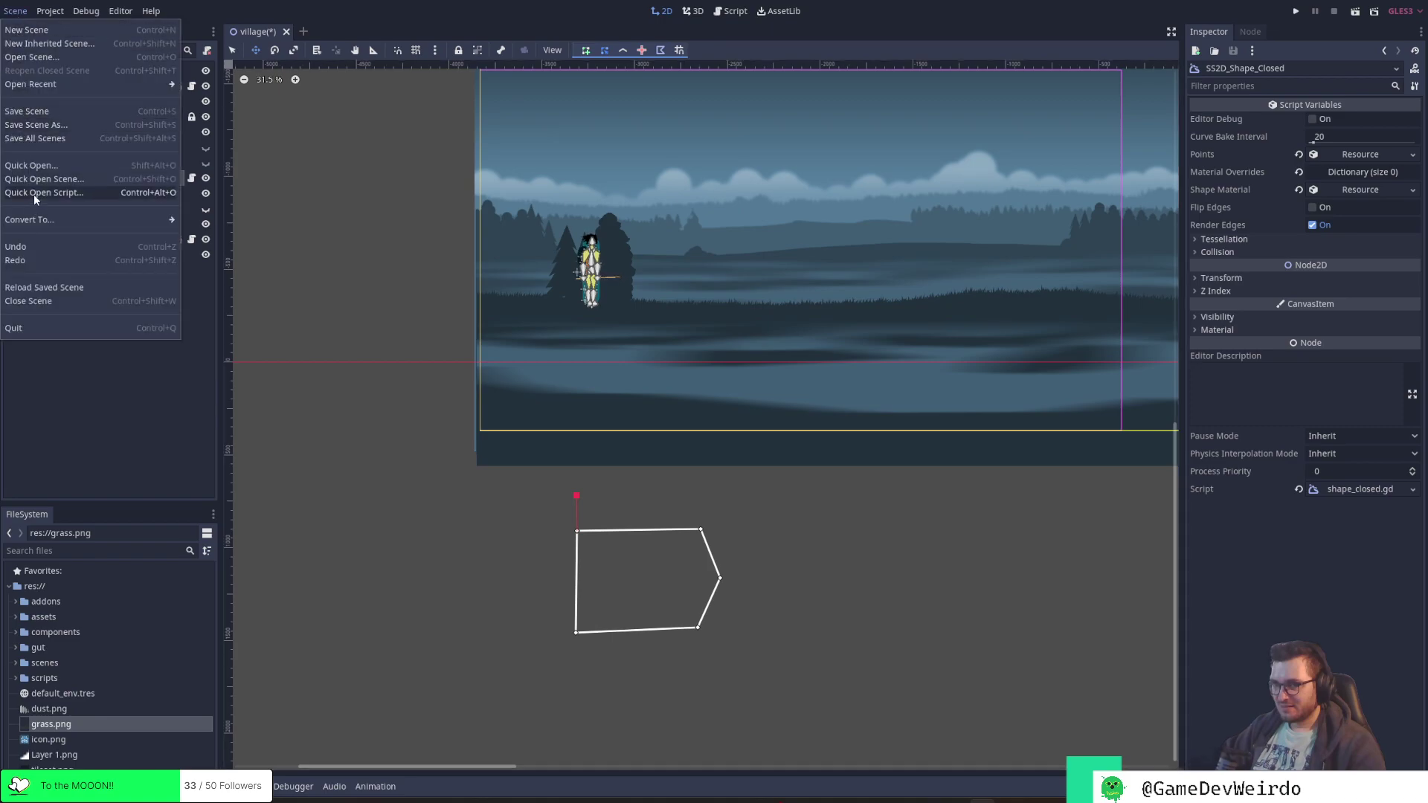
pyautogui.click(583, 561)
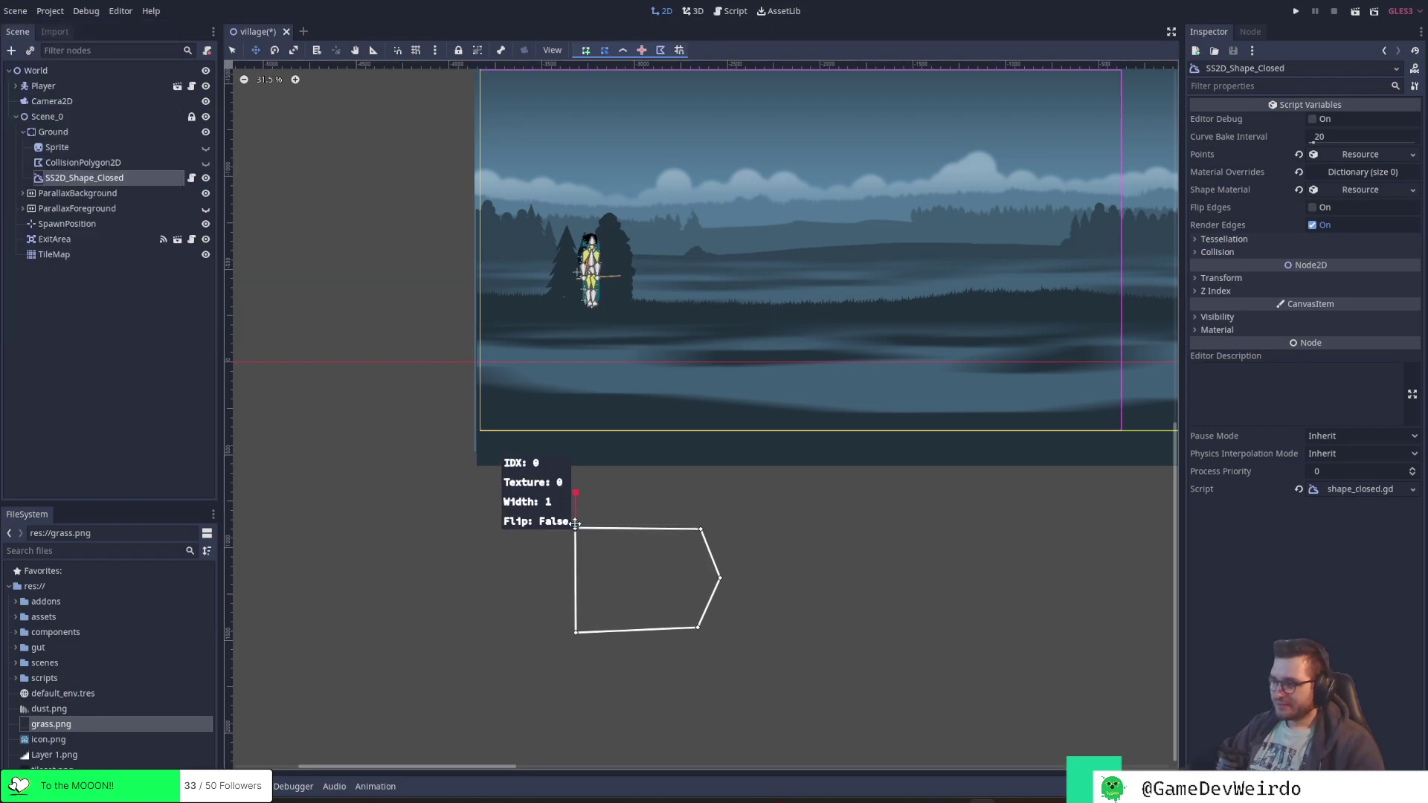
# Pull the left vertices up and left toward the backdrop and reposition the whole shape
pyautogui.moveTo(575, 525); pyautogui.dragTo(468, 327)
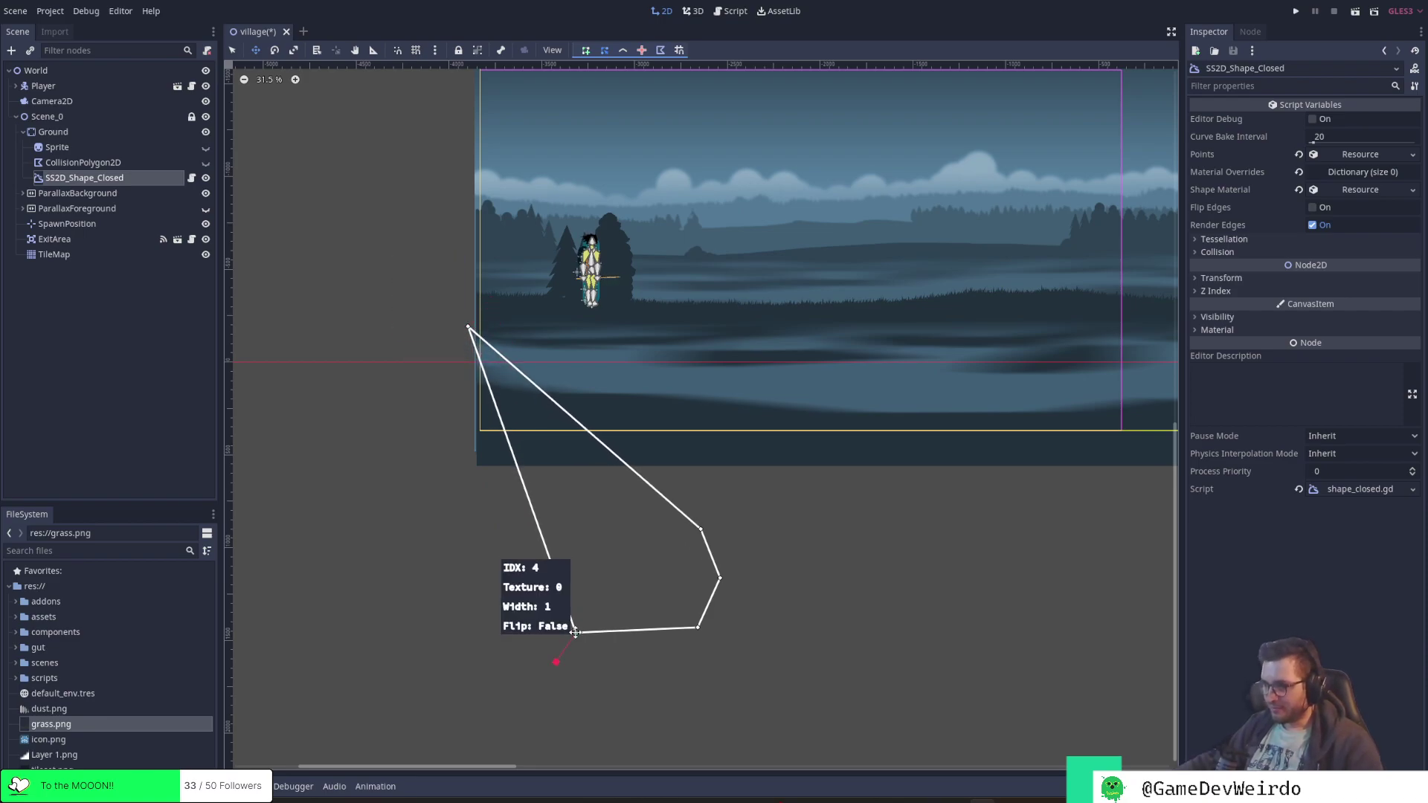
pyautogui.moveTo(575, 632); pyautogui.dragTo(474, 480)
pyautogui.scroll(-1, 983, 560)
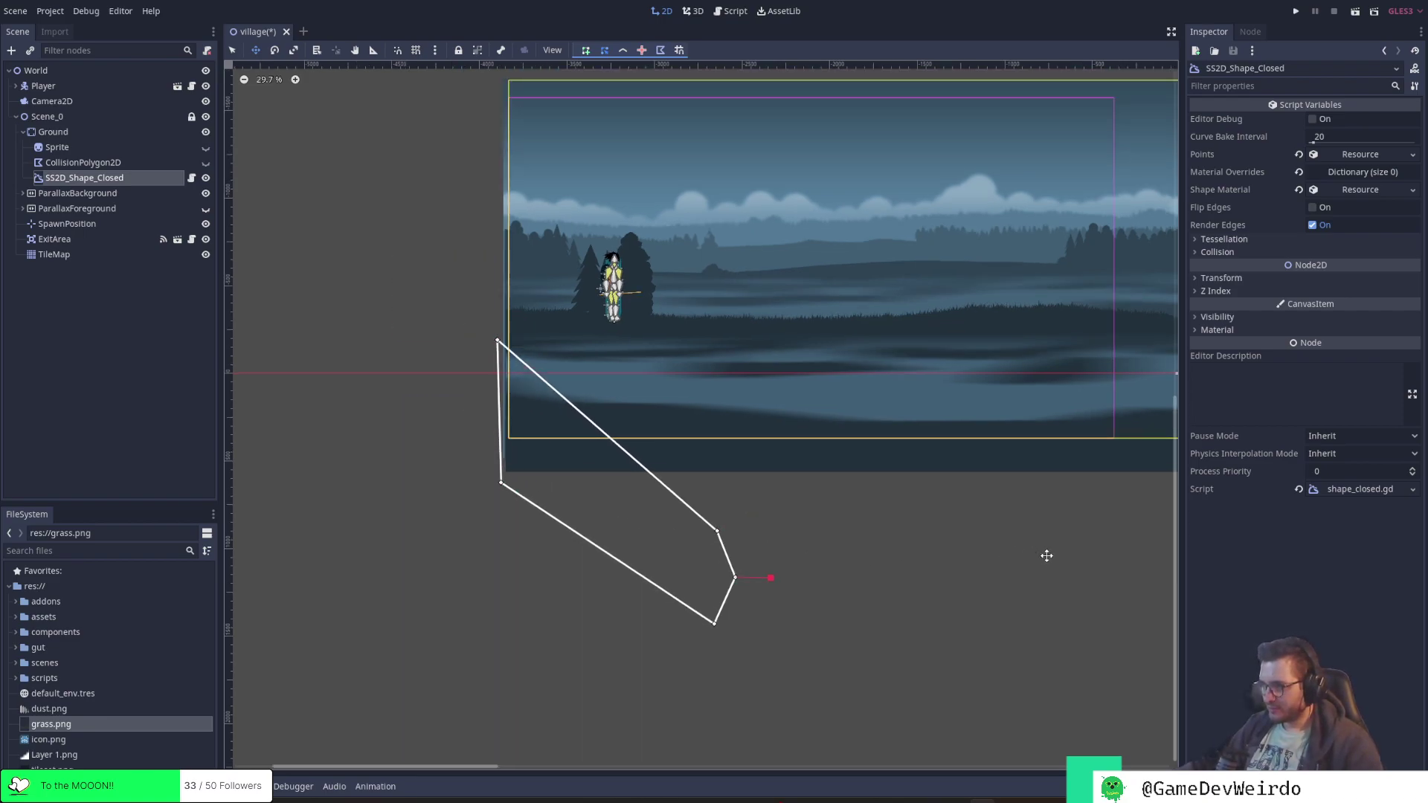
pyautogui.moveTo(1047, 555); pyautogui.dragTo(761, 587, button='middle')
pyautogui.moveTo(426, 564); pyautogui.dragTo(516, 542)
pyautogui.moveTo(628, 574); pyautogui.dragTo(794, 568, button='middle')
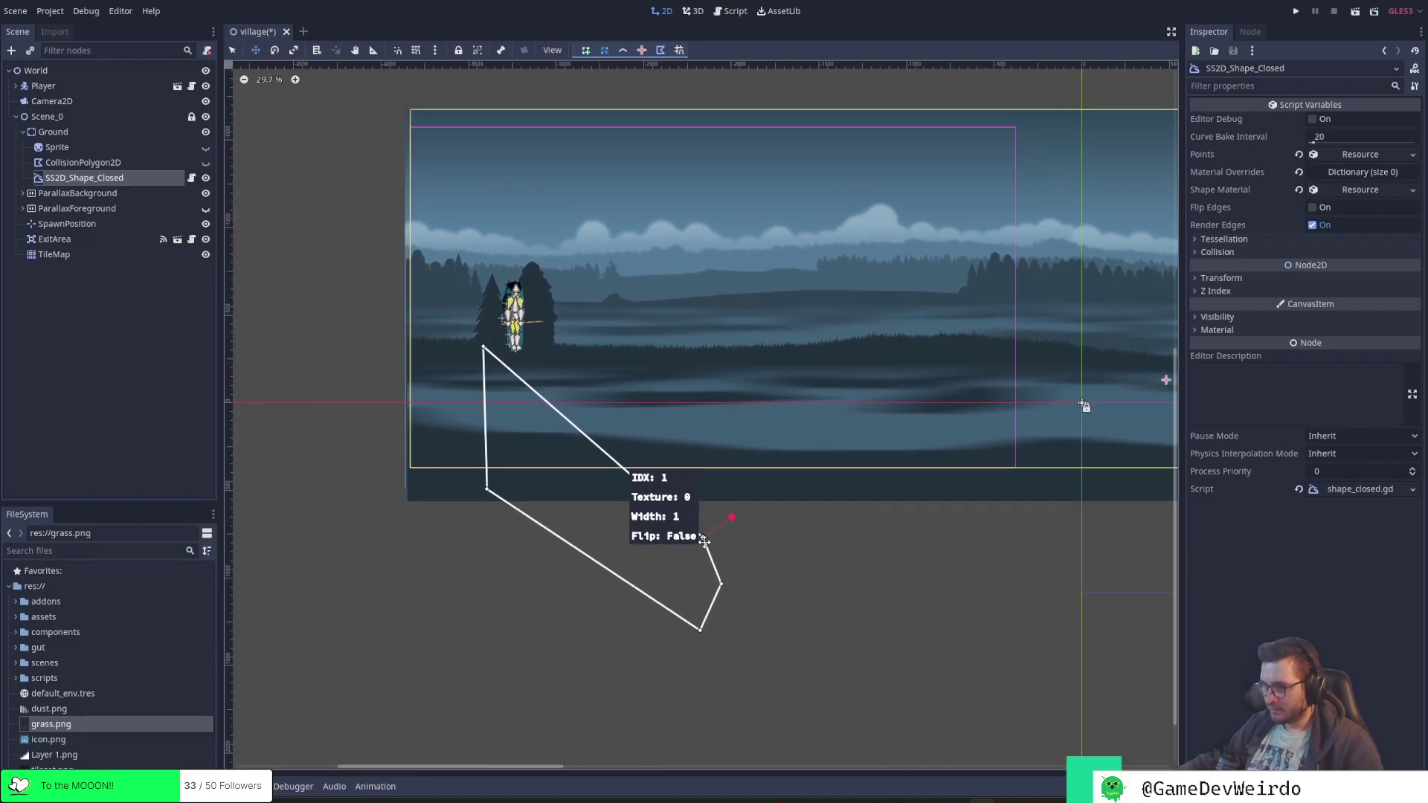
# Add a point and stretch the vertices out to the backdrop's right edge as a wide strip
pyautogui.moveTo(703, 541); pyautogui.dragTo(764, 545)
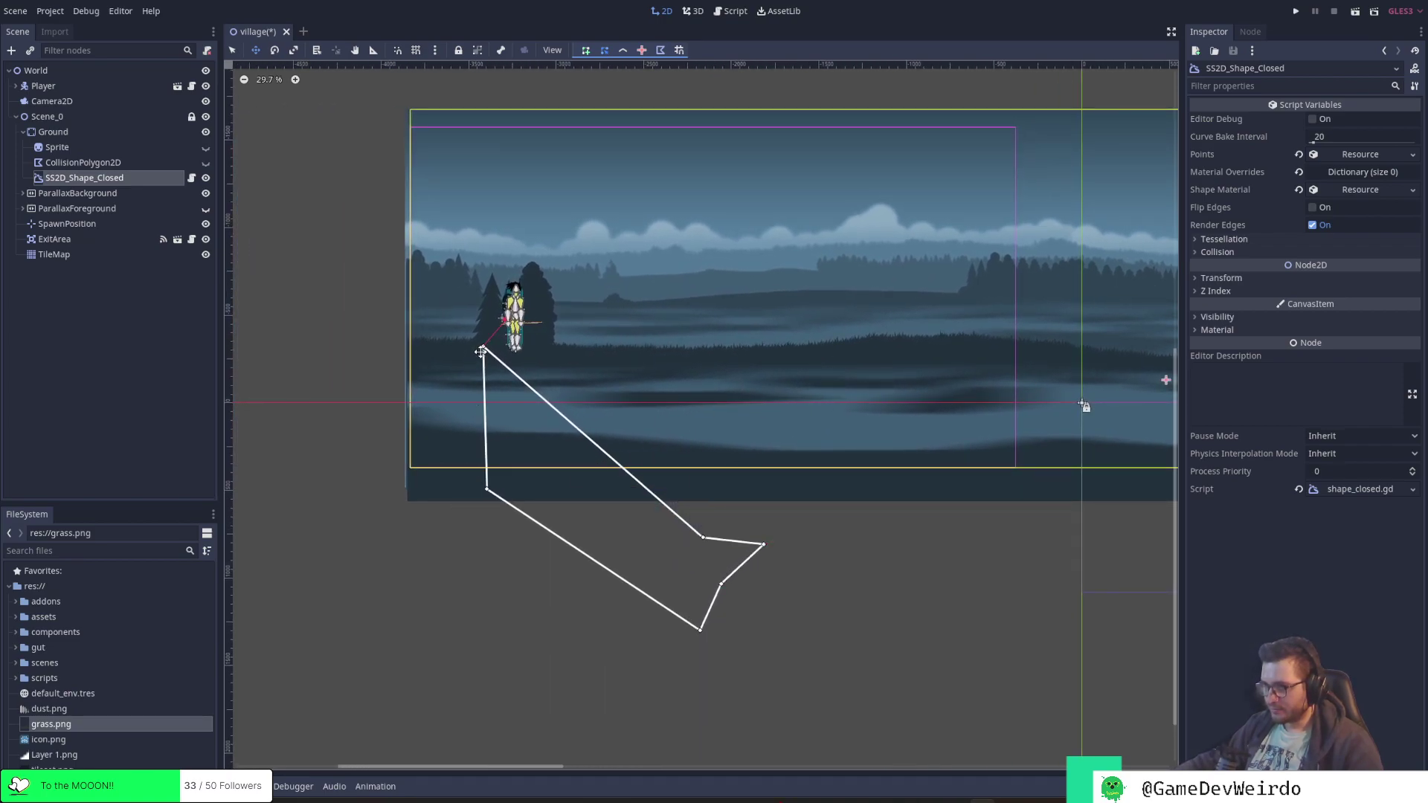
pyautogui.moveTo(481, 351); pyautogui.dragTo(407, 367)
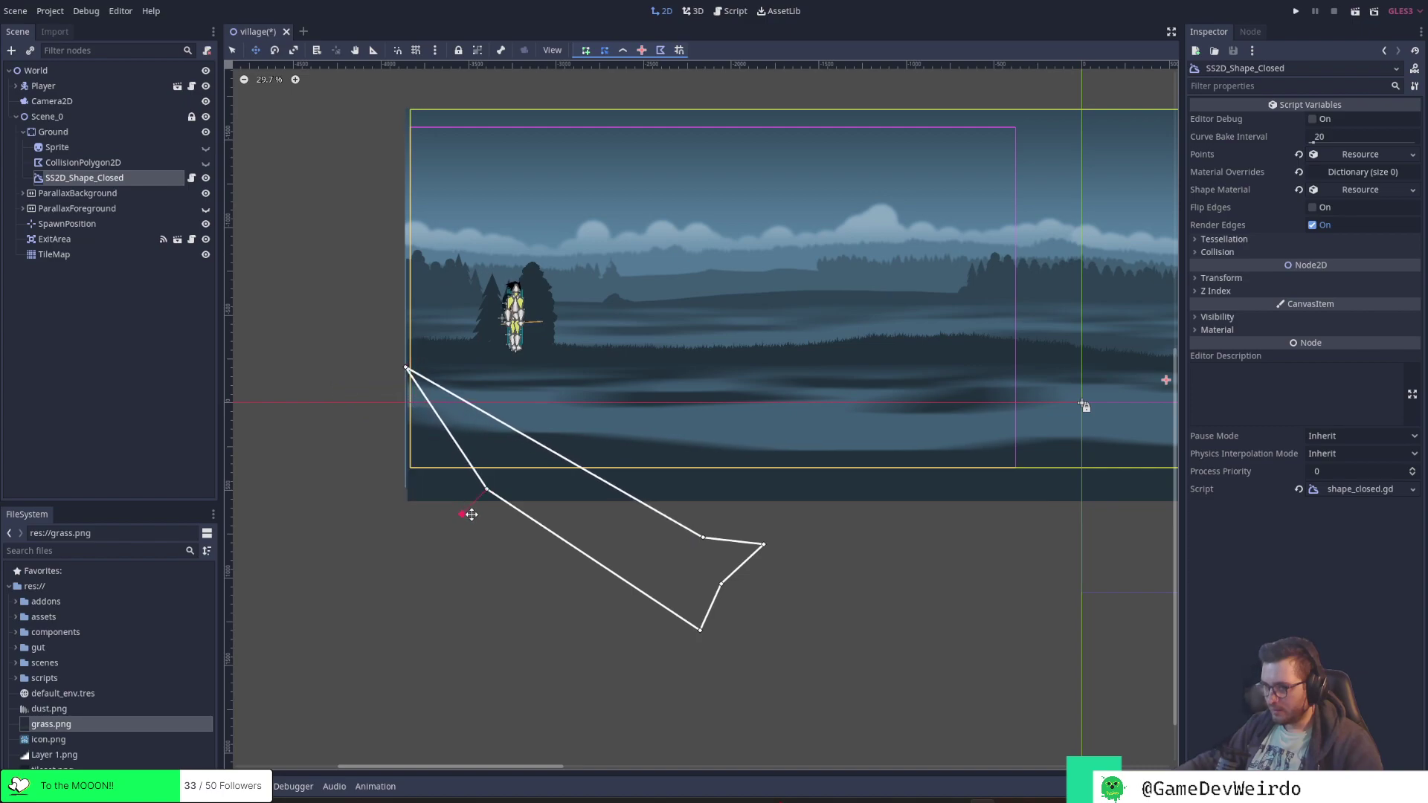
pyautogui.moveTo(487, 491); pyautogui.dragTo(401, 508)
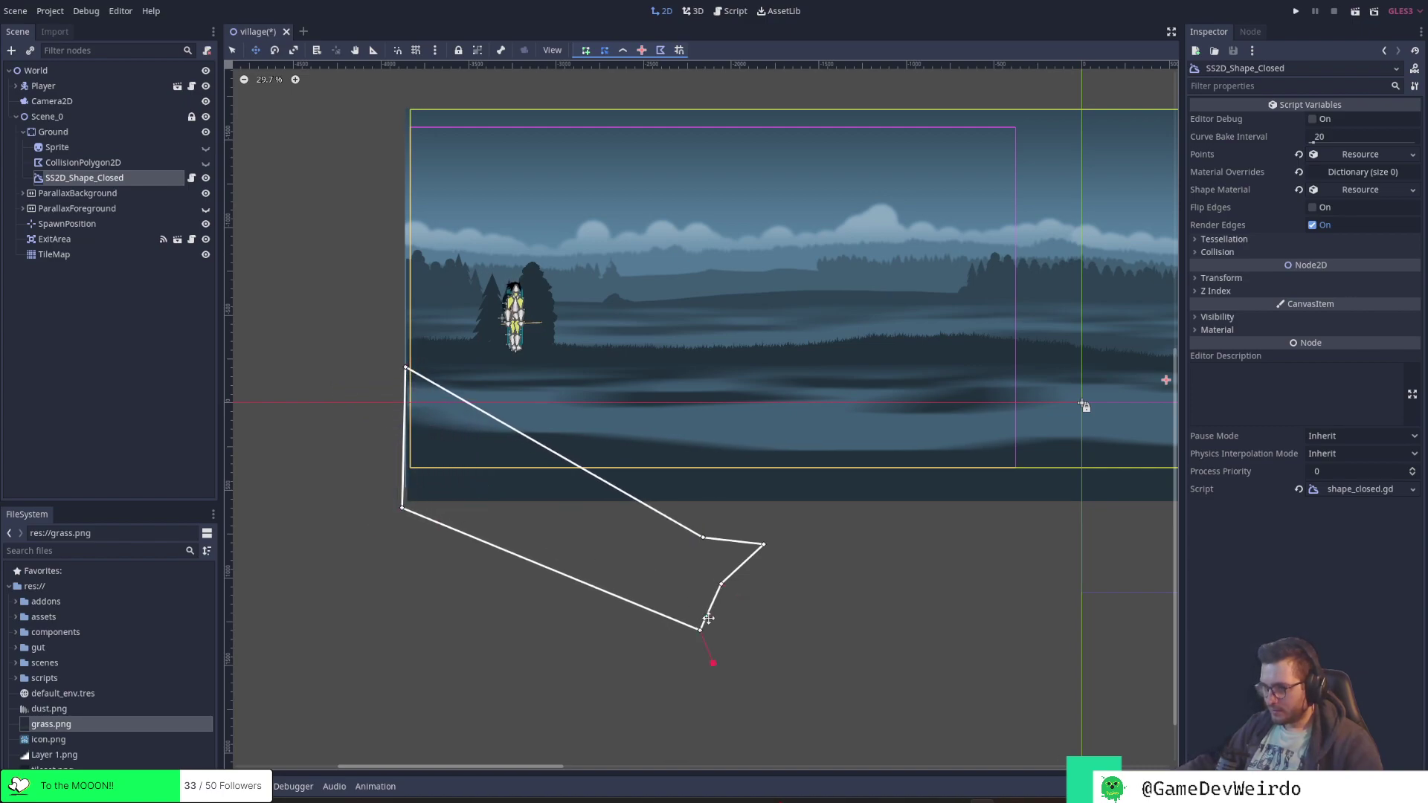
pyautogui.moveTo(703, 537); pyautogui.dragTo(1011, 377)
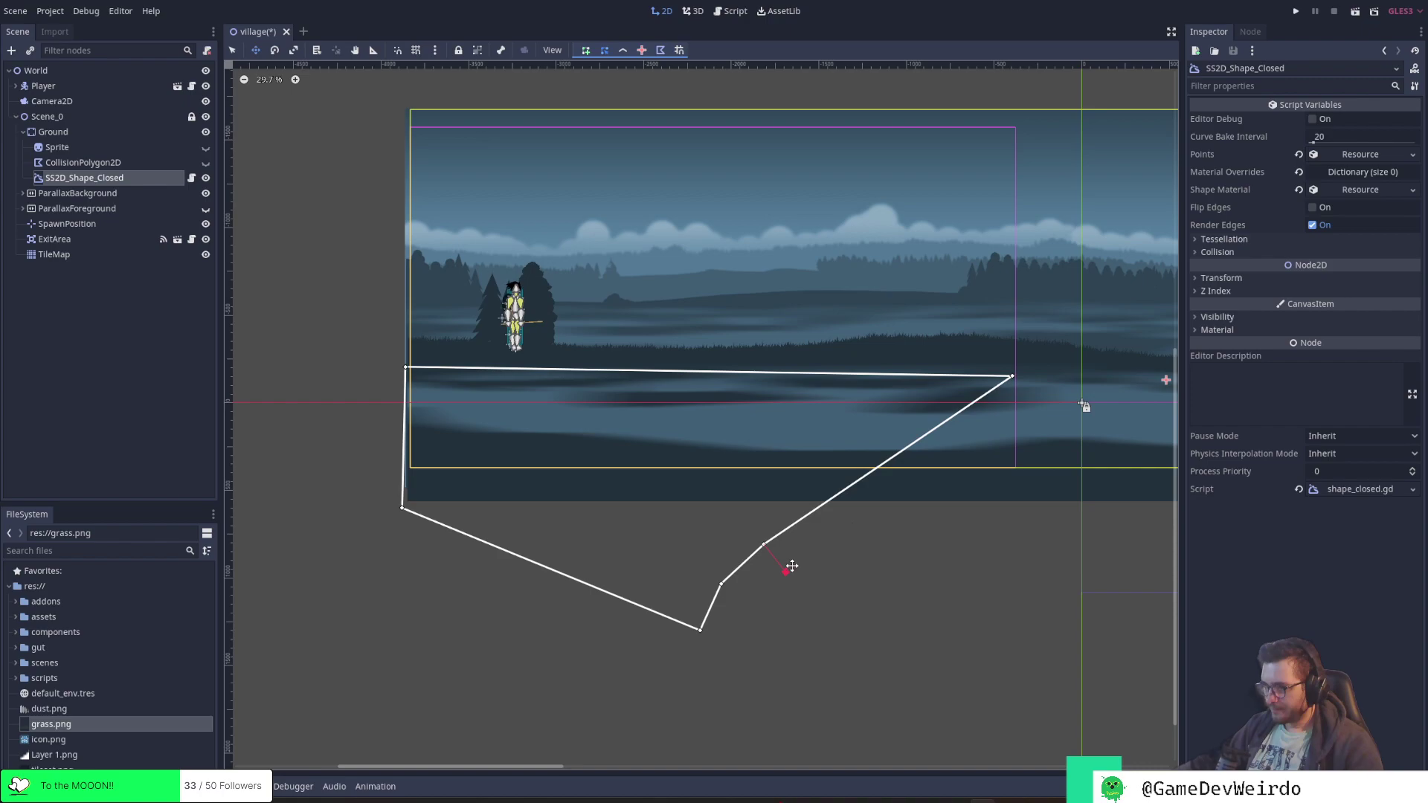
pyautogui.scroll(-4, 793, 566)
pyautogui.moveTo(964, 594); pyautogui.dragTo(769, 632, button='middle')
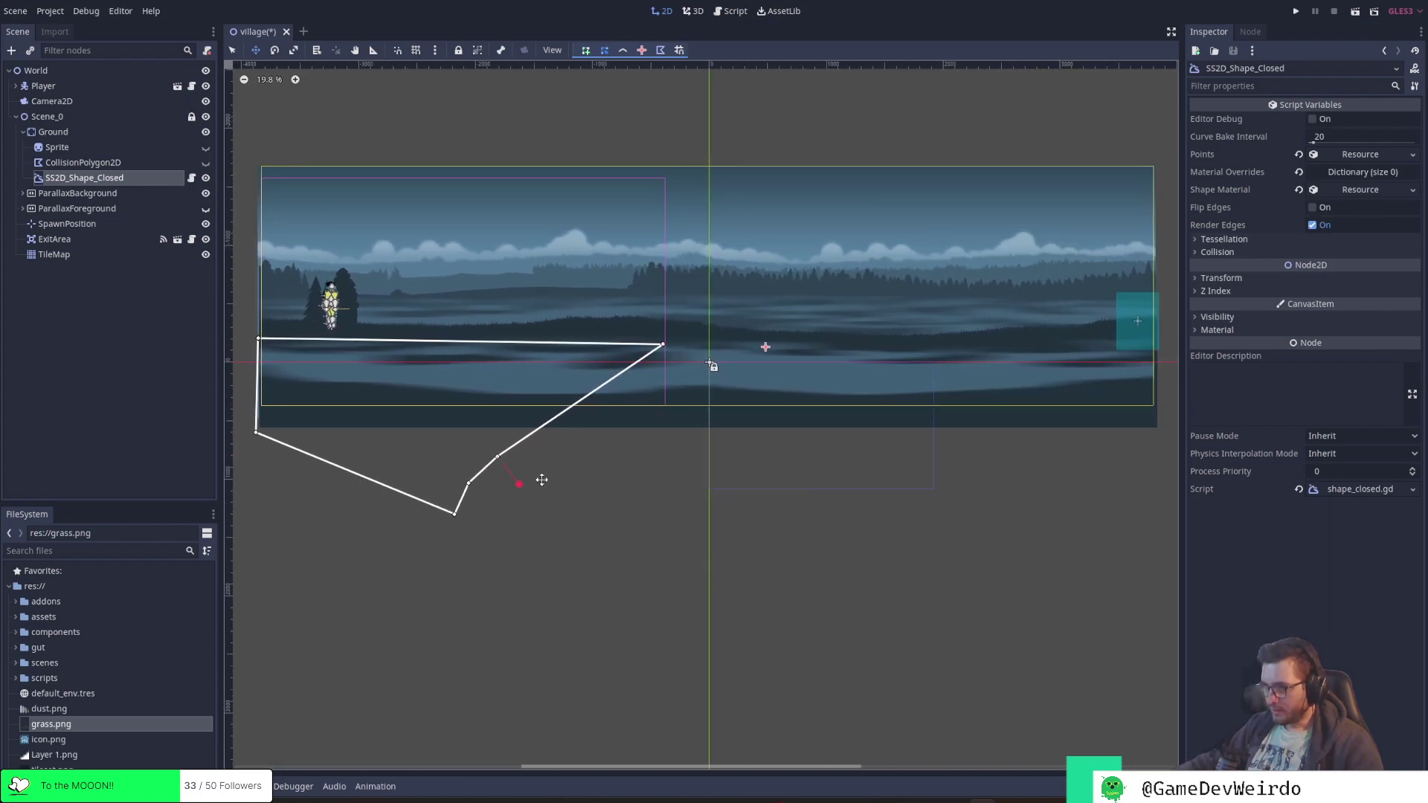
pyautogui.moveTo(497, 456); pyautogui.dragTo(1166, 347)
pyautogui.moveTo(462, 486); pyautogui.dragTo(1166, 436)
pyautogui.moveTo(465, 518); pyautogui.dragTo(707, 432)
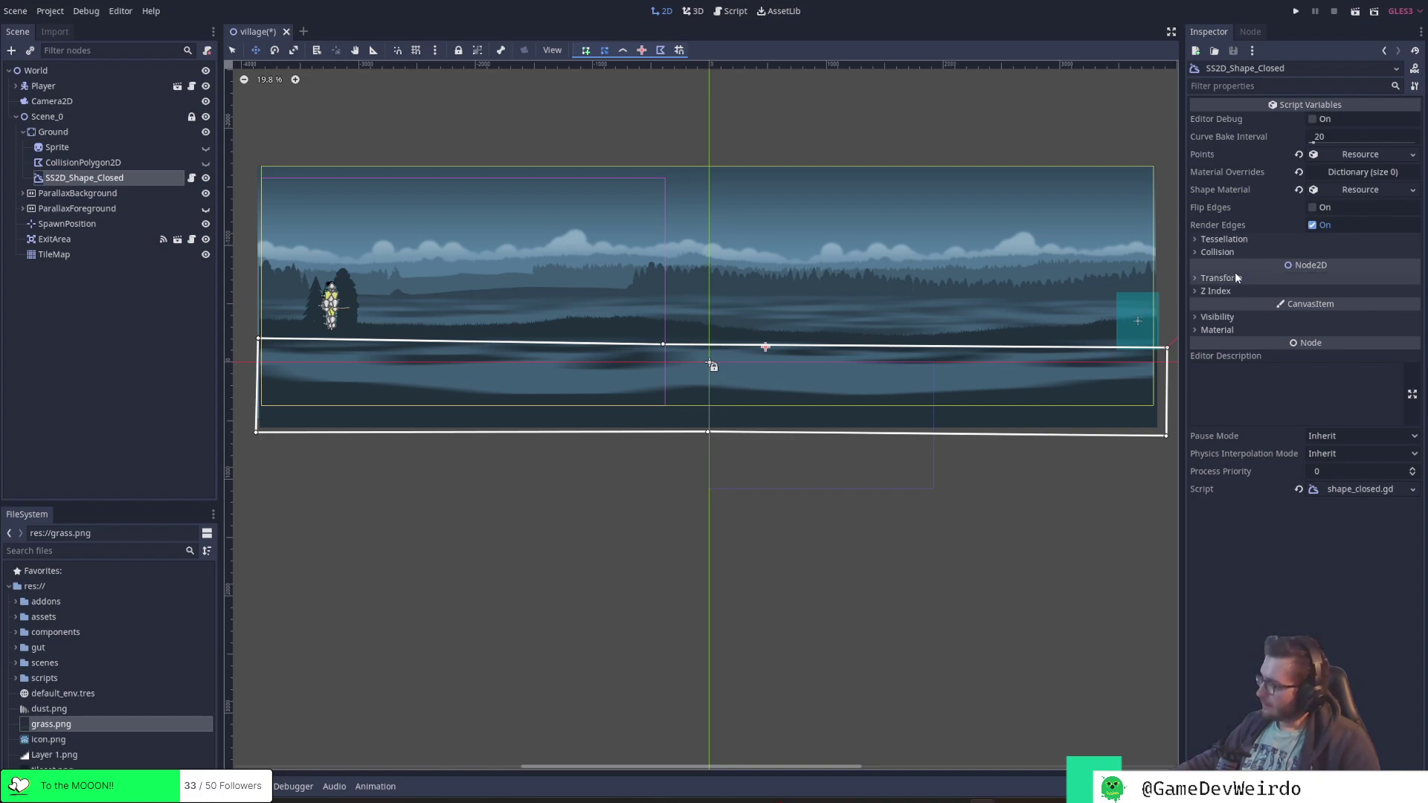
# Expand Shape Material and add one fill texture as a new GradientTexture
pyautogui.click(1352, 191)
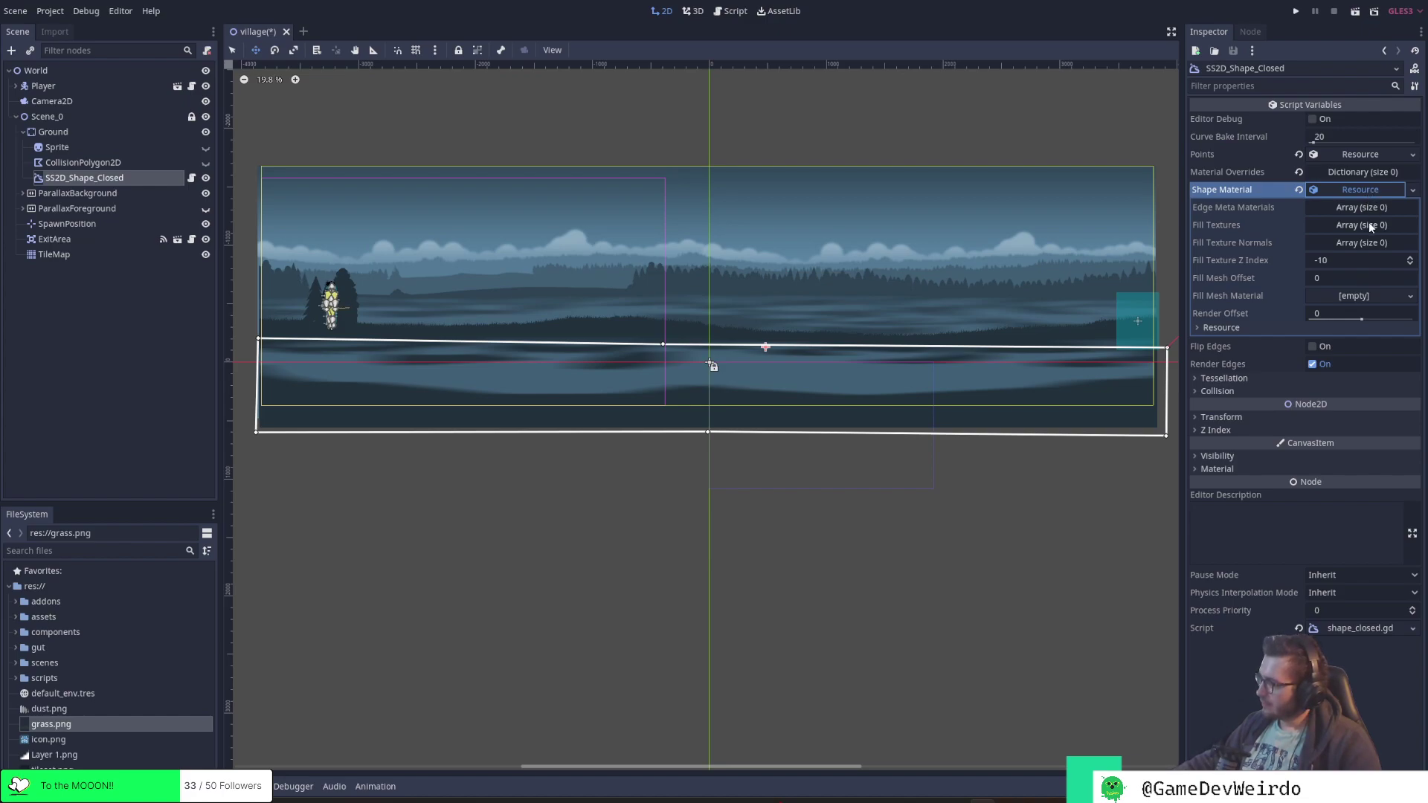
pyautogui.click(1371, 225)
pyautogui.click(1410, 241)
pyautogui.click(1354, 260)
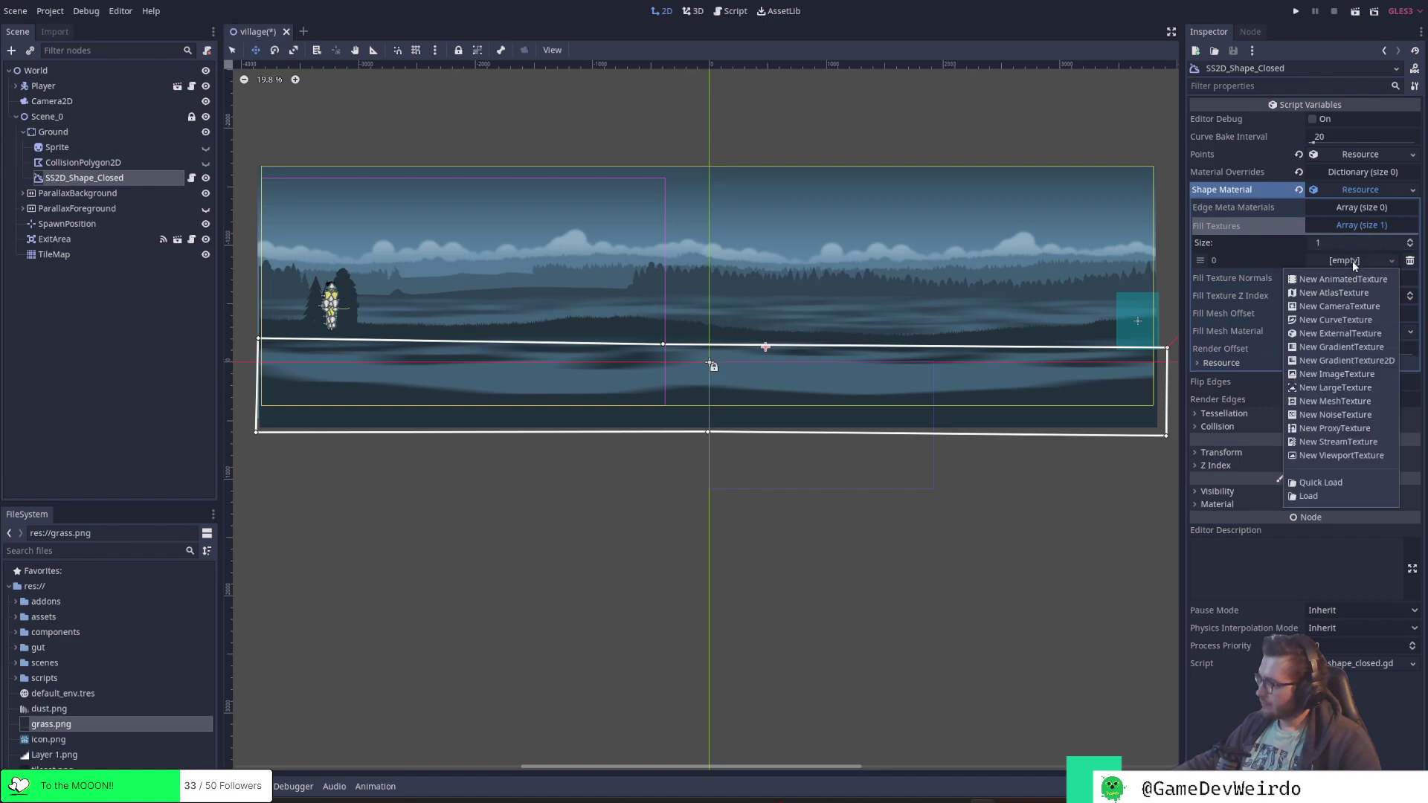
pyautogui.click(1350, 351)
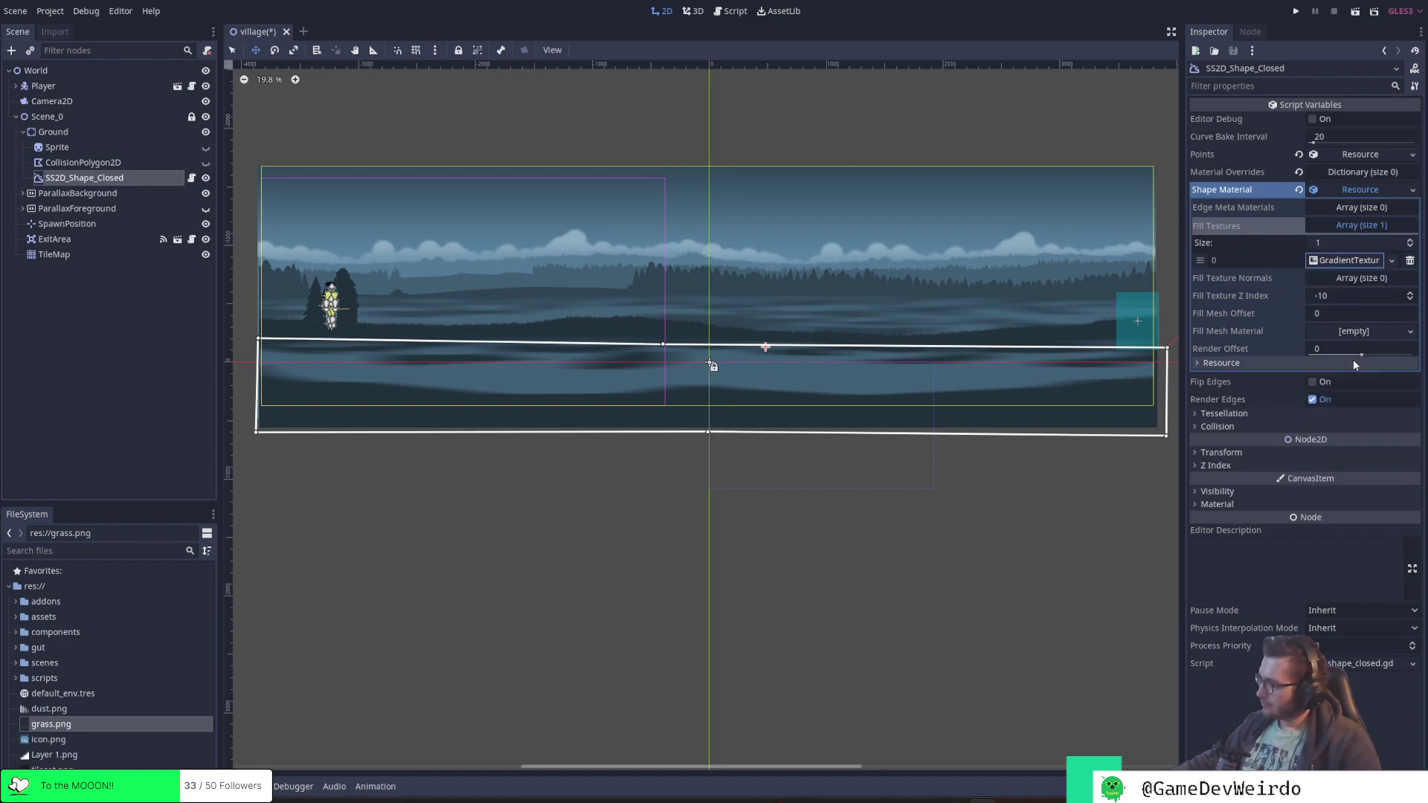
# Give the GradientTexture a new Gradient and expand its Raw Data and Resource sections
pyautogui.click(1360, 264)
pyautogui.click(1348, 443)
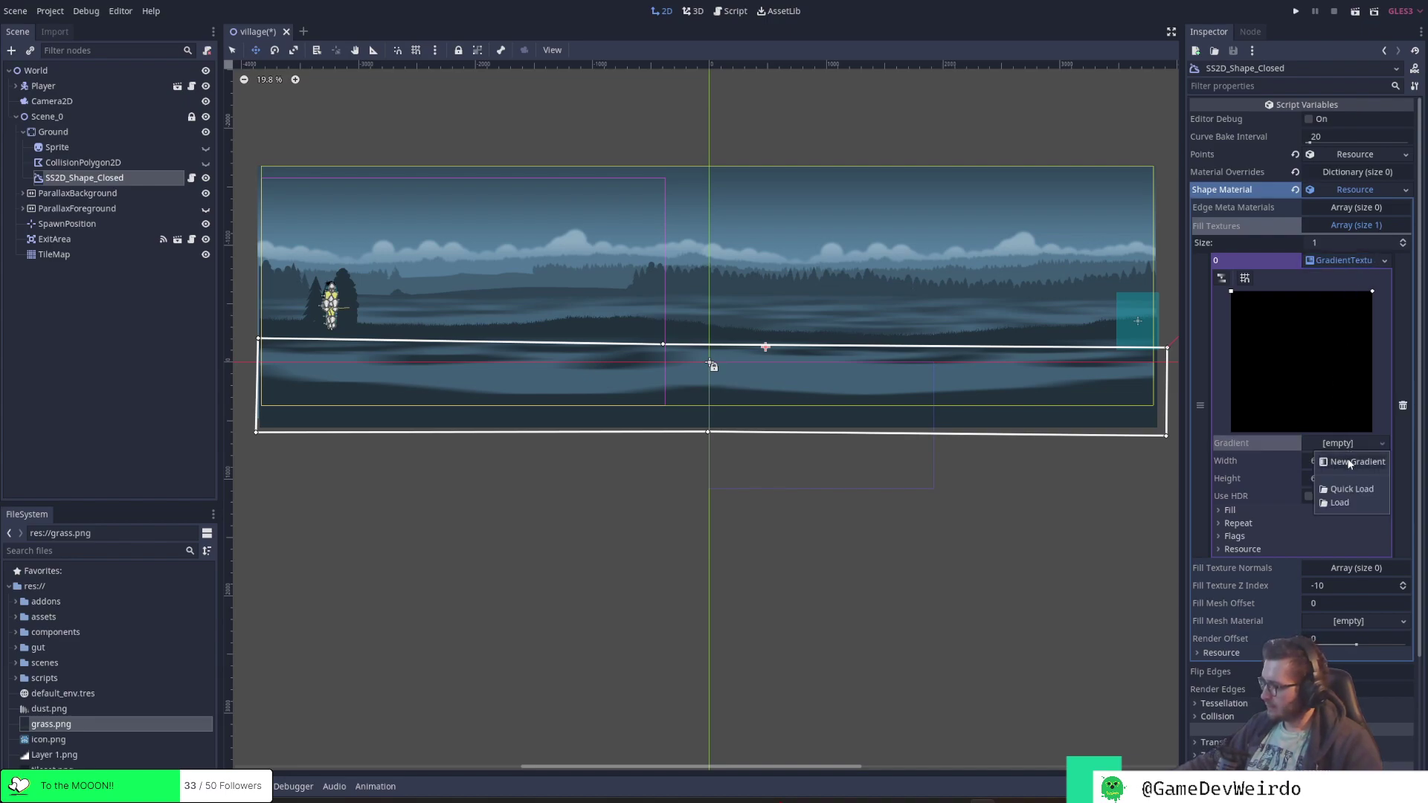
pyautogui.click(1350, 462)
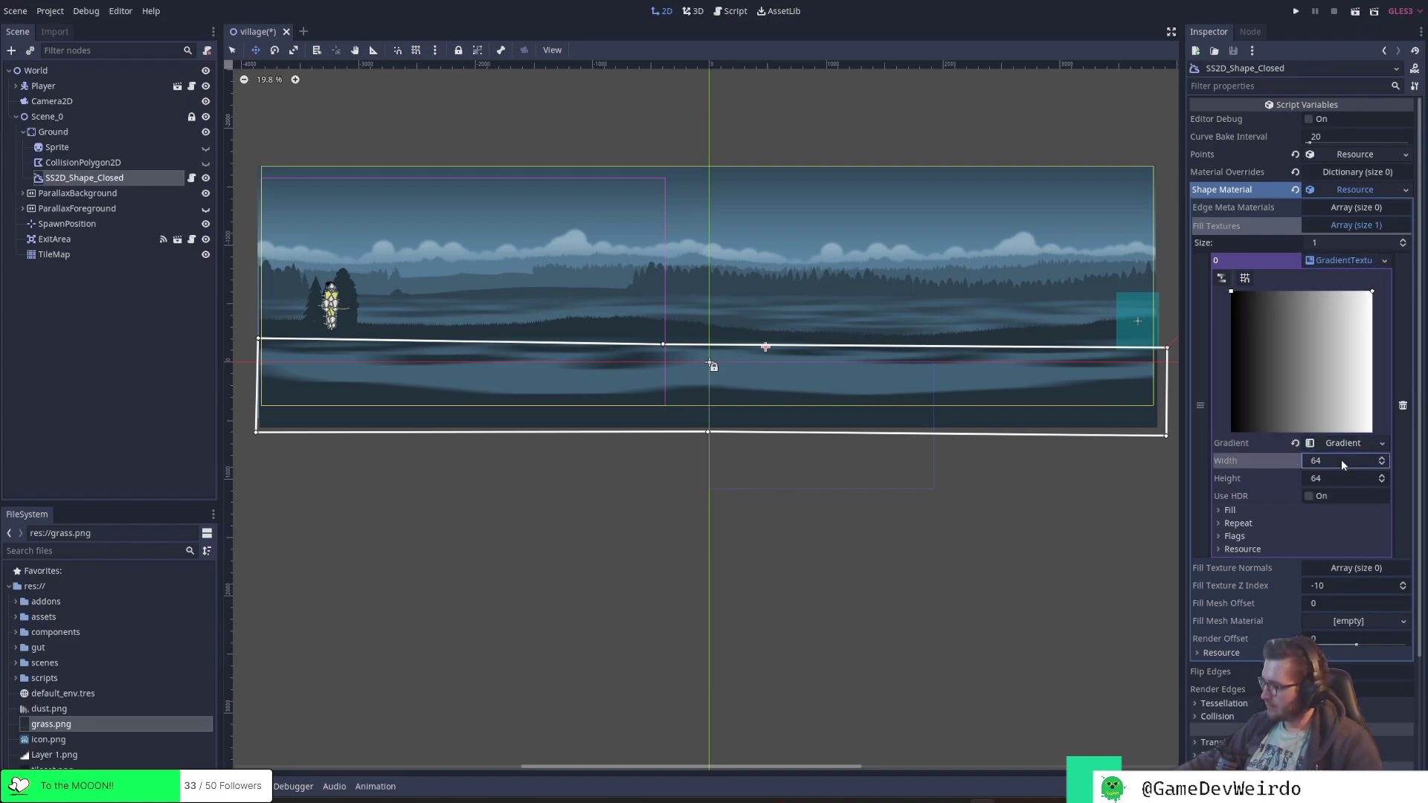
pyautogui.click(1342, 443)
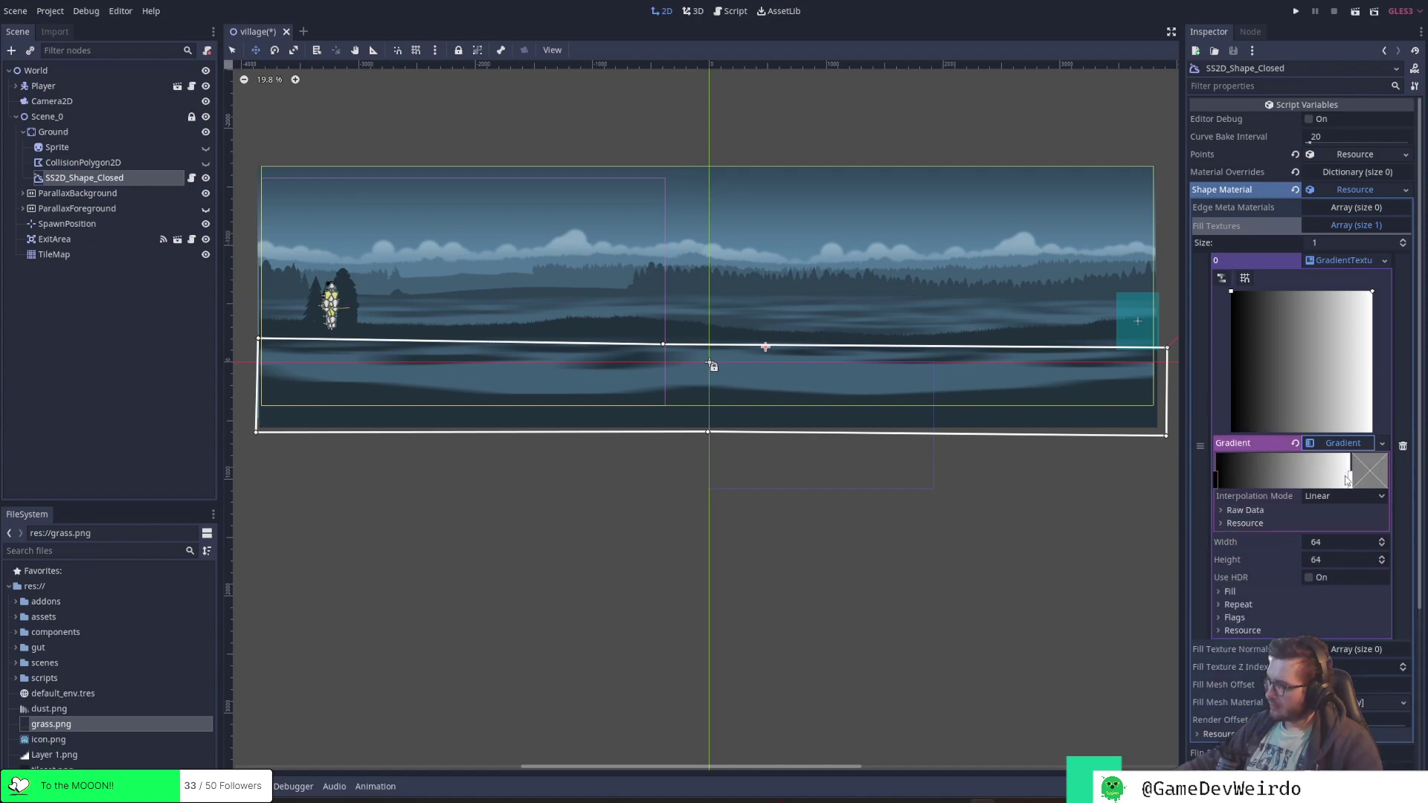
pyautogui.click(1329, 511)
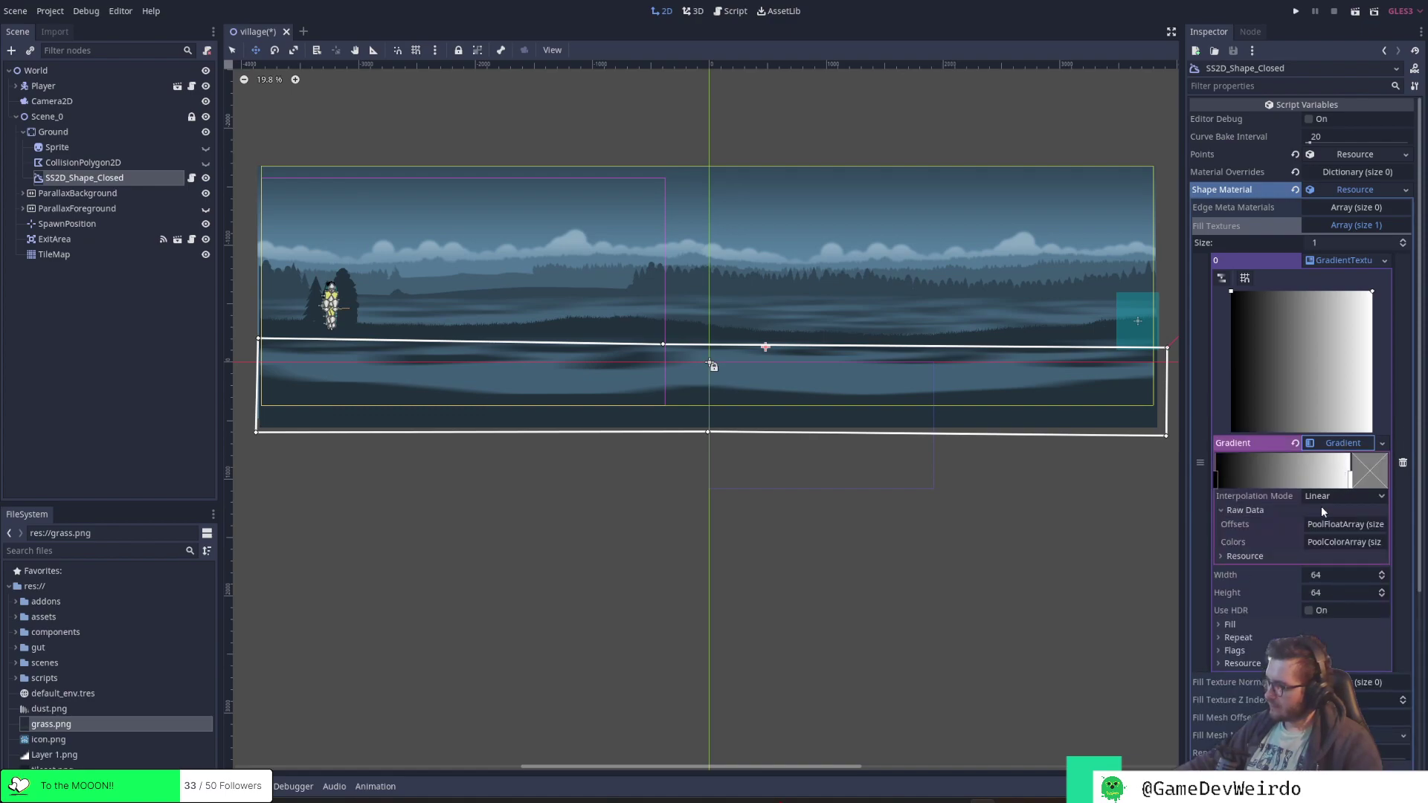
pyautogui.click(1330, 556)
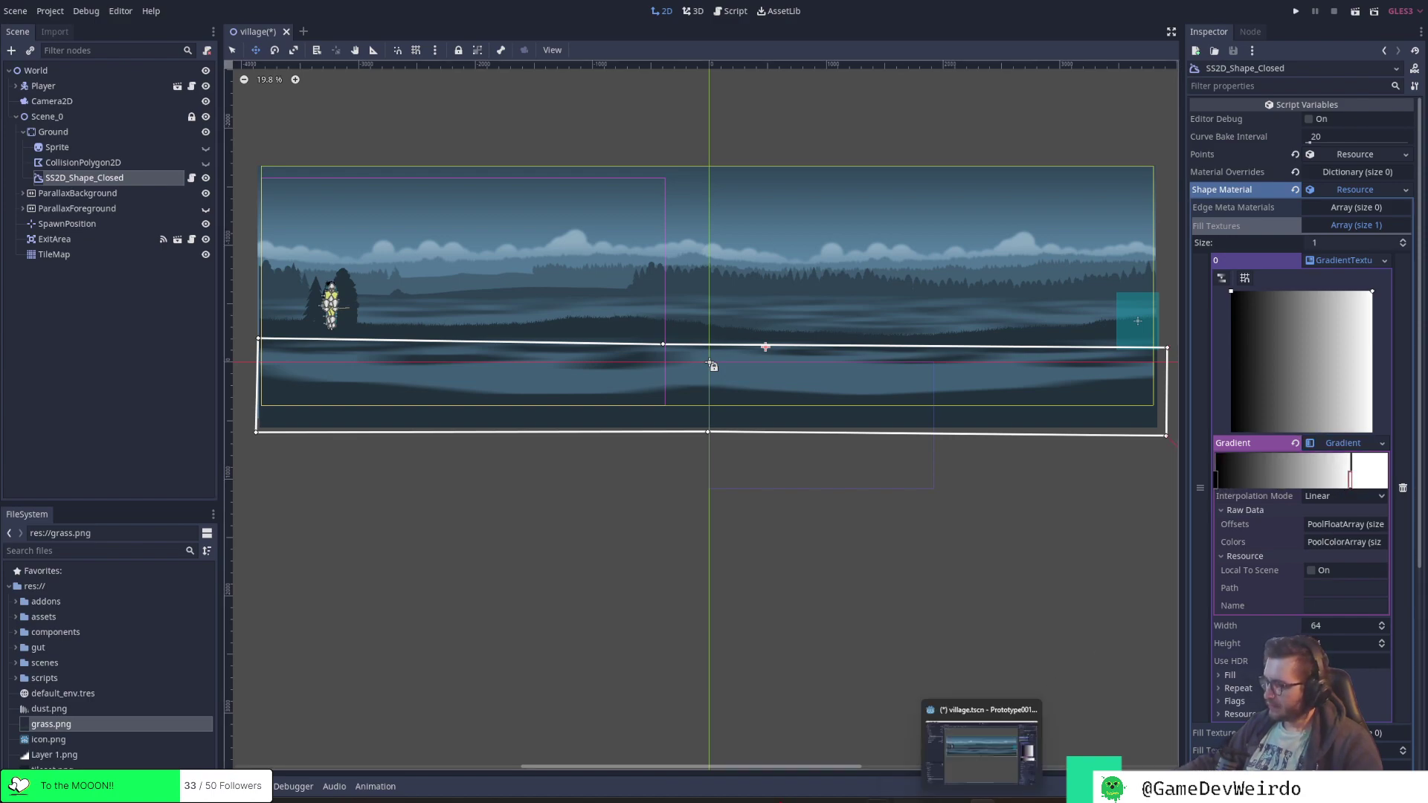
# Read the foreground colour hex 22323d in Photoshop's scene_final.psb, then return to Godot
pyautogui.click(985, 790)
pyautogui.click(379, 20)
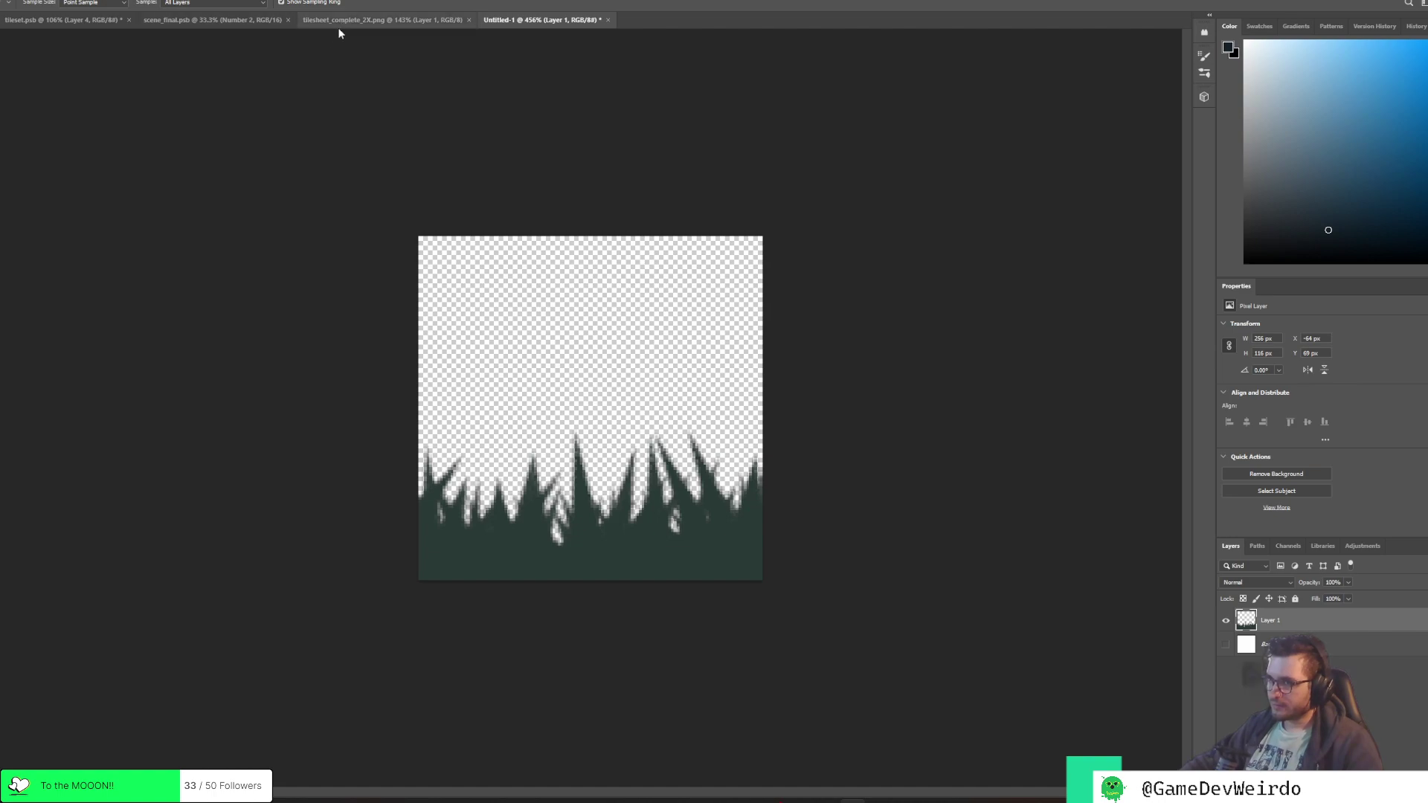
pyautogui.click(236, 20)
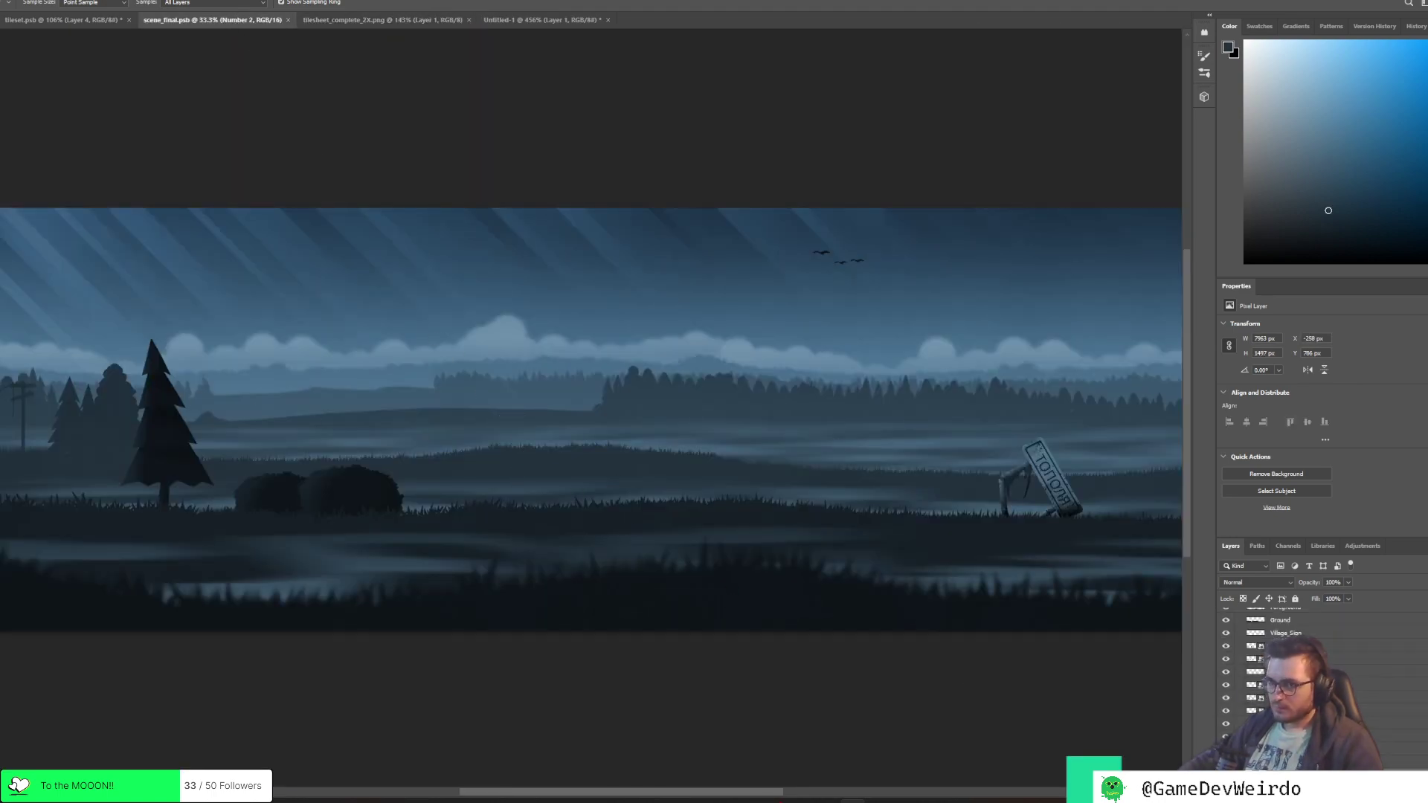
pyautogui.click(1228, 47)
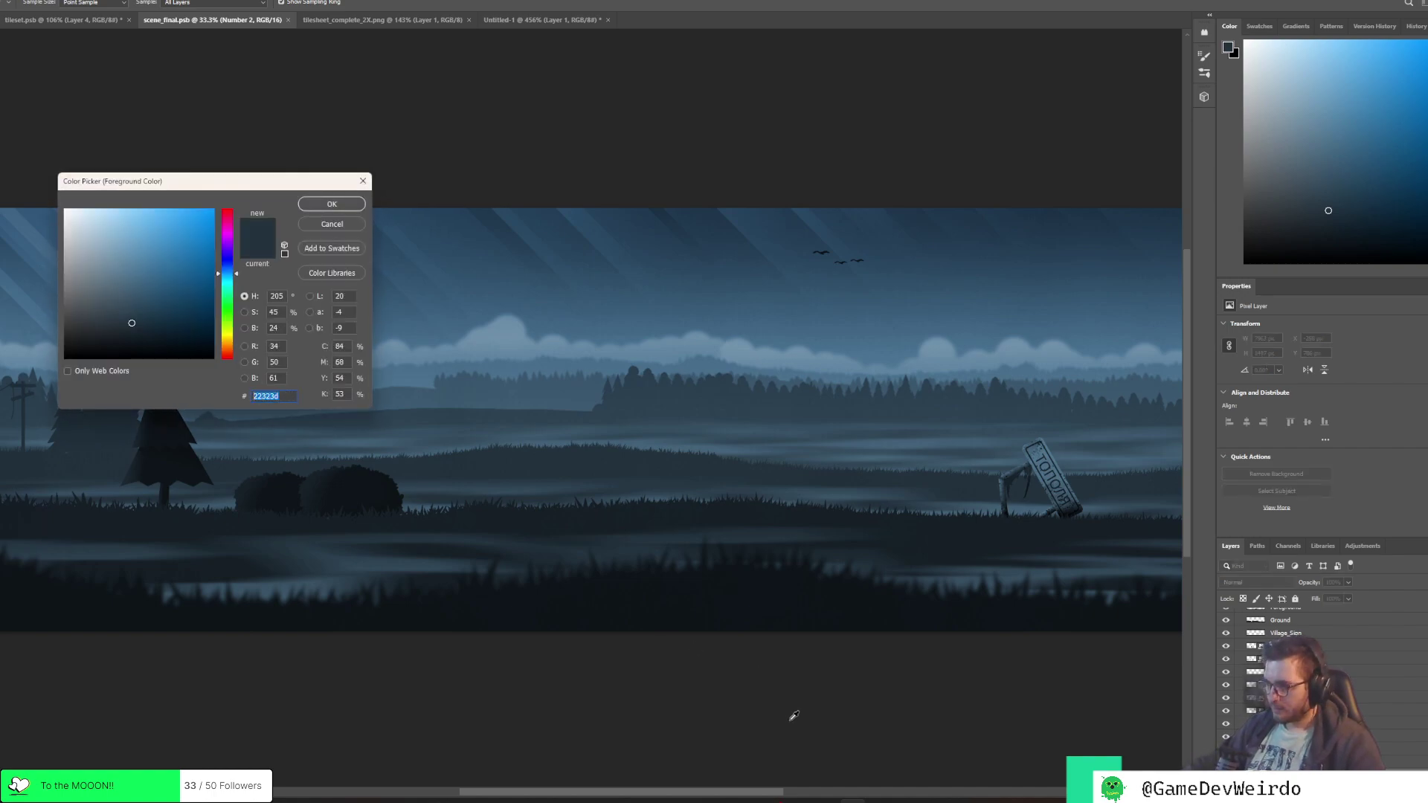
pyautogui.moveTo(877, 799)
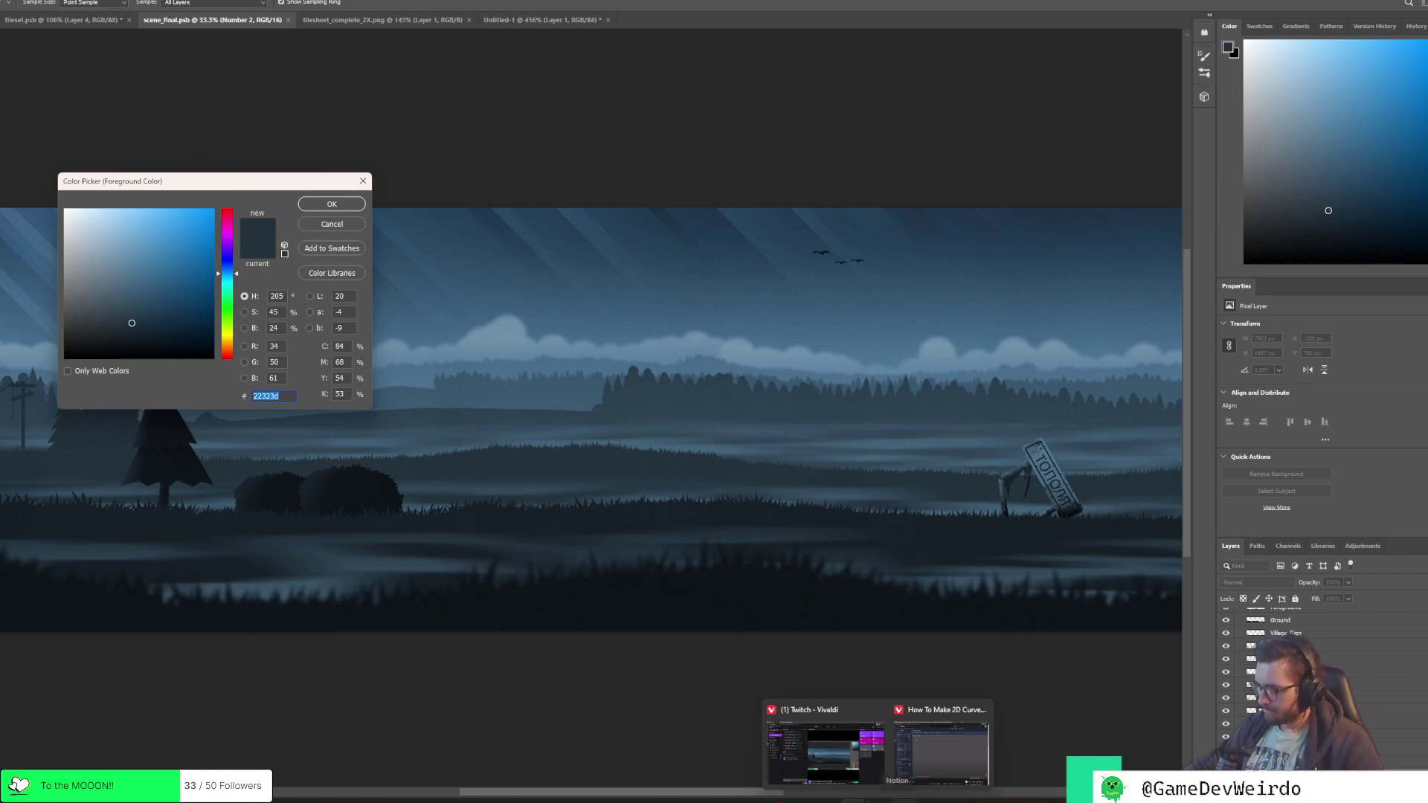
pyautogui.click(982, 747)
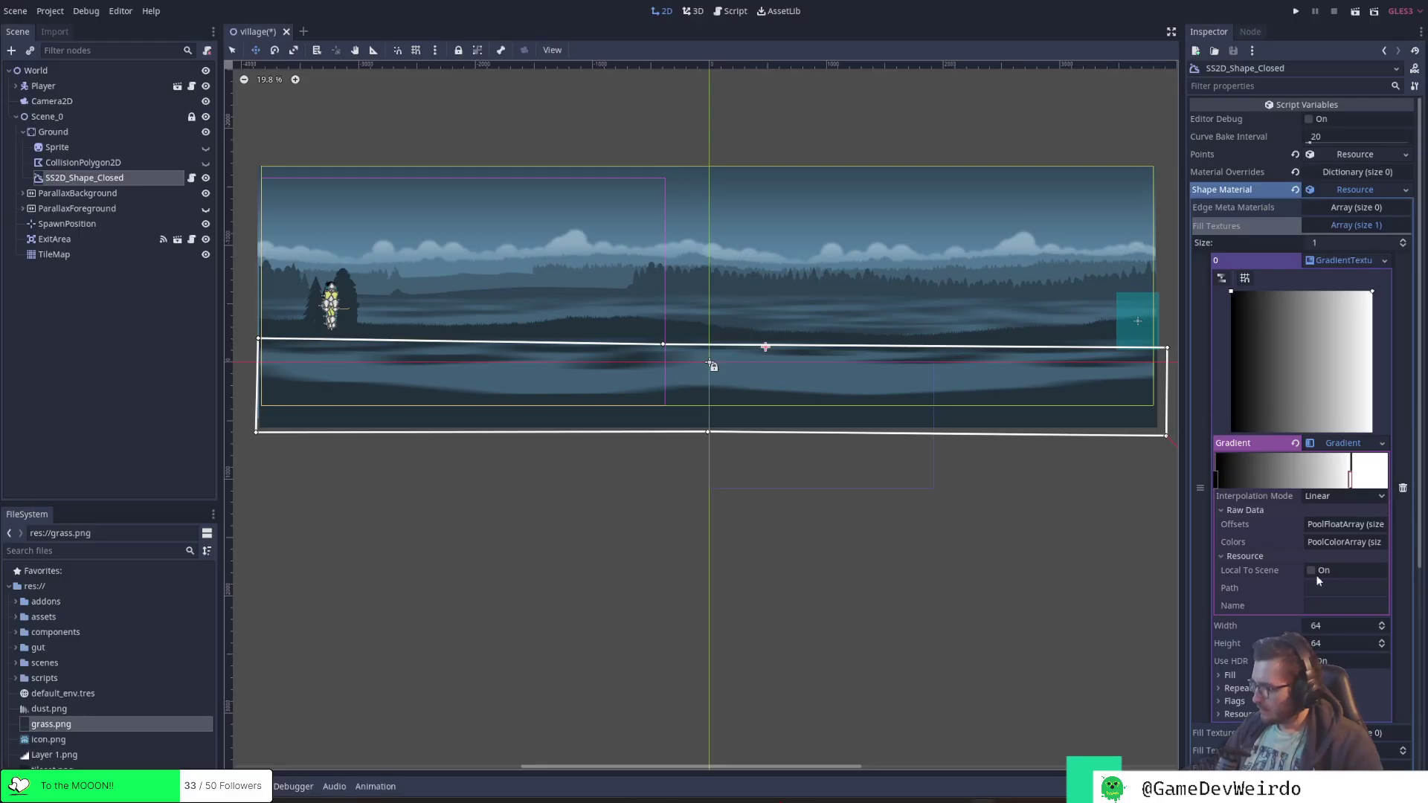
# Set the gradient's white stop to 22323d and sample a darker ground colour in Photoshop
pyautogui.click(1350, 483)
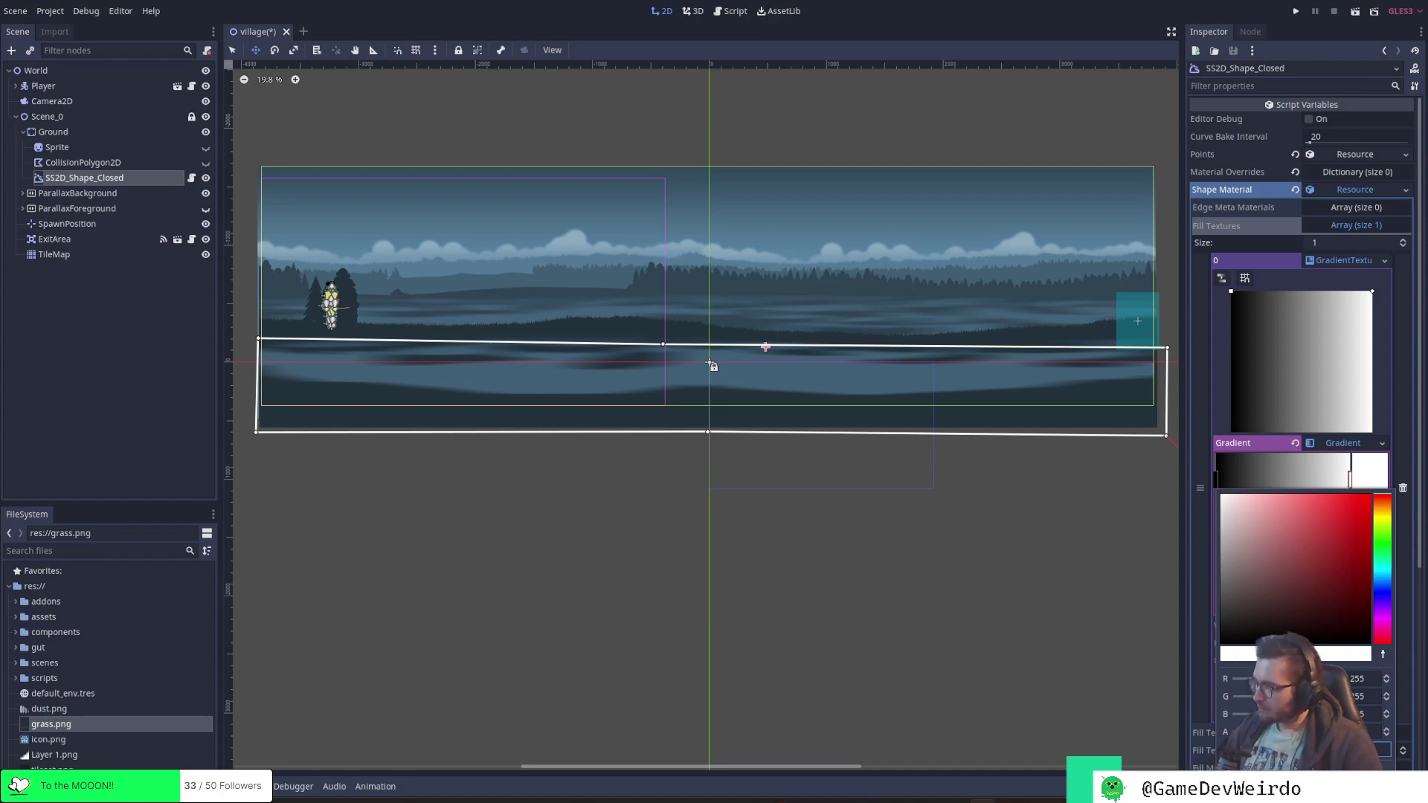
pyautogui.hotkey('ctrl', 'v')
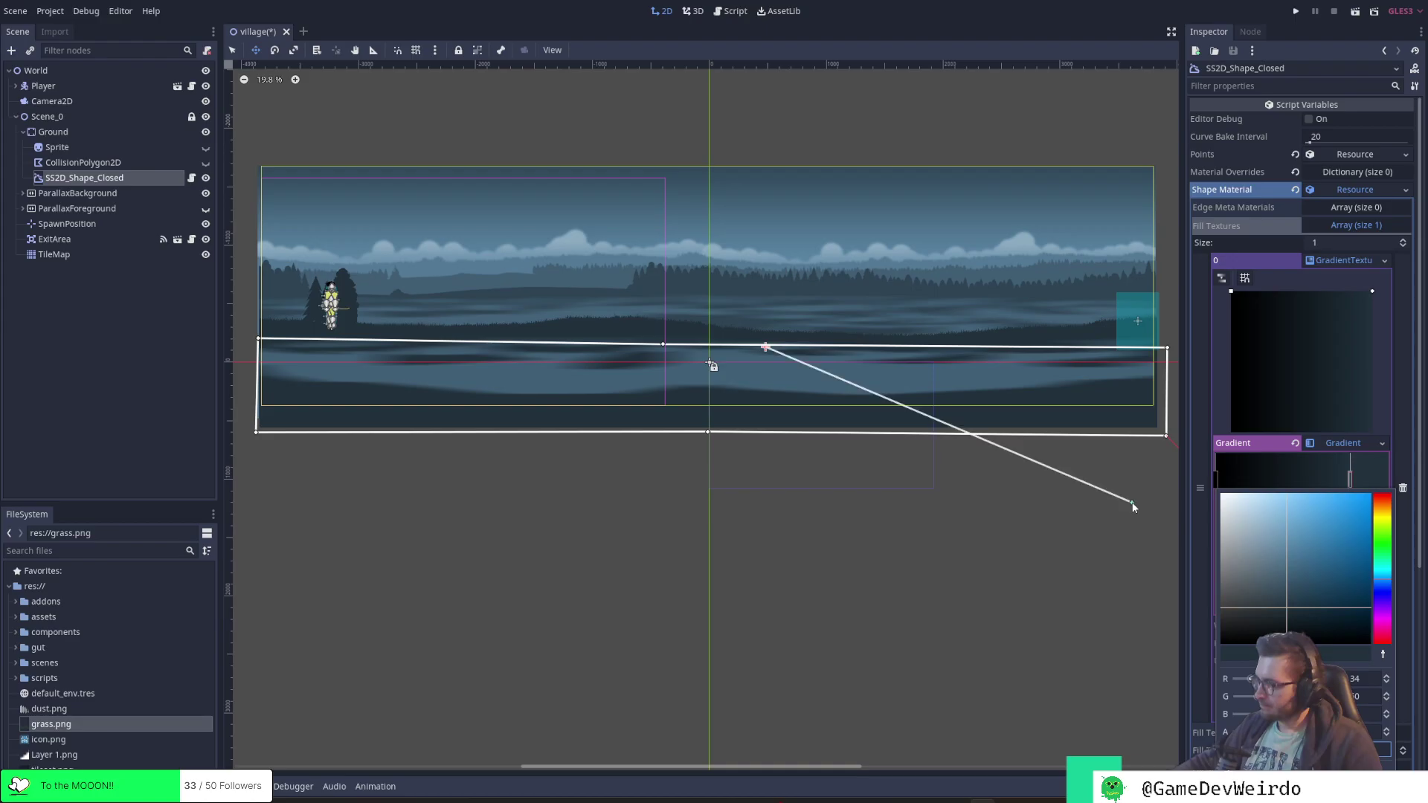
pyautogui.hotkey('alt', 'Tab')
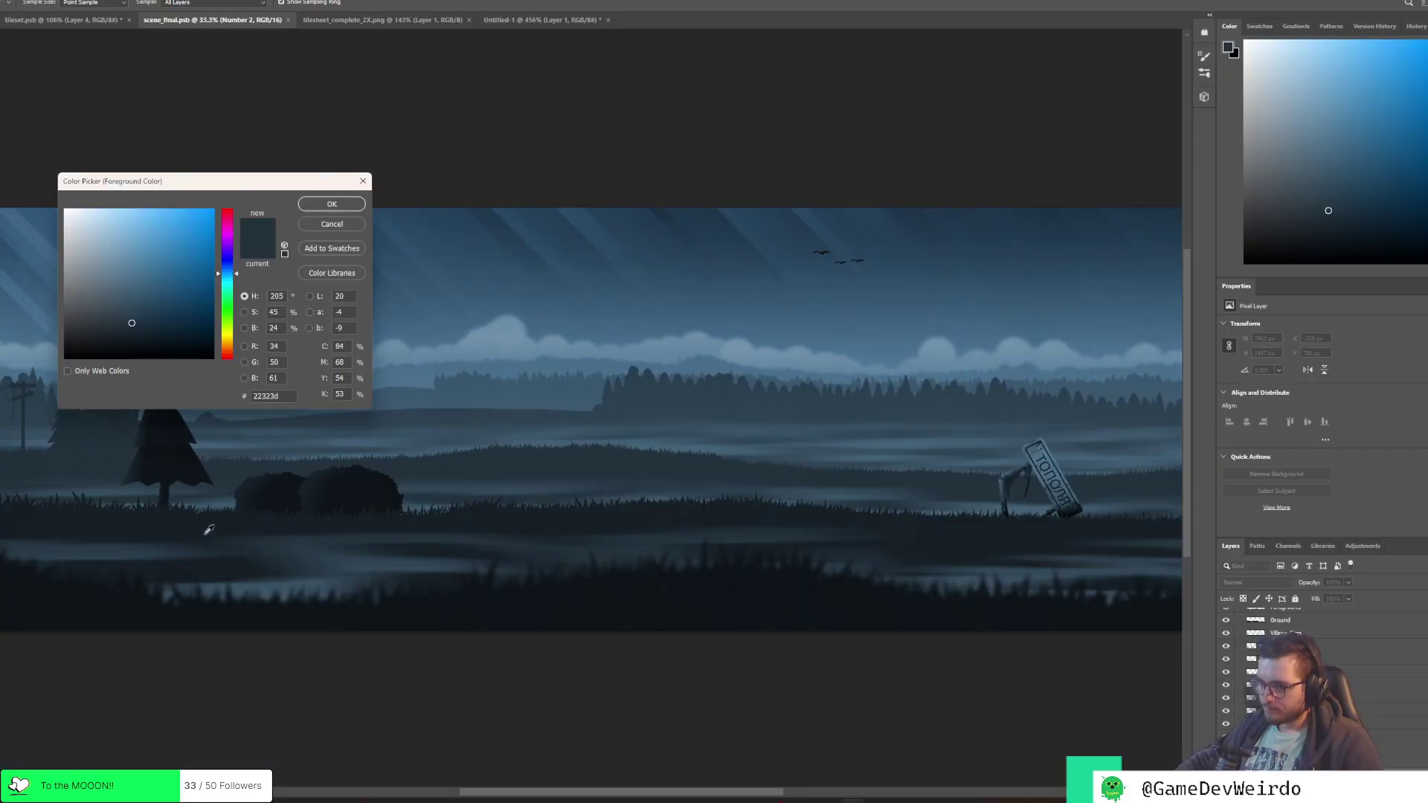
pyautogui.click(182, 521)
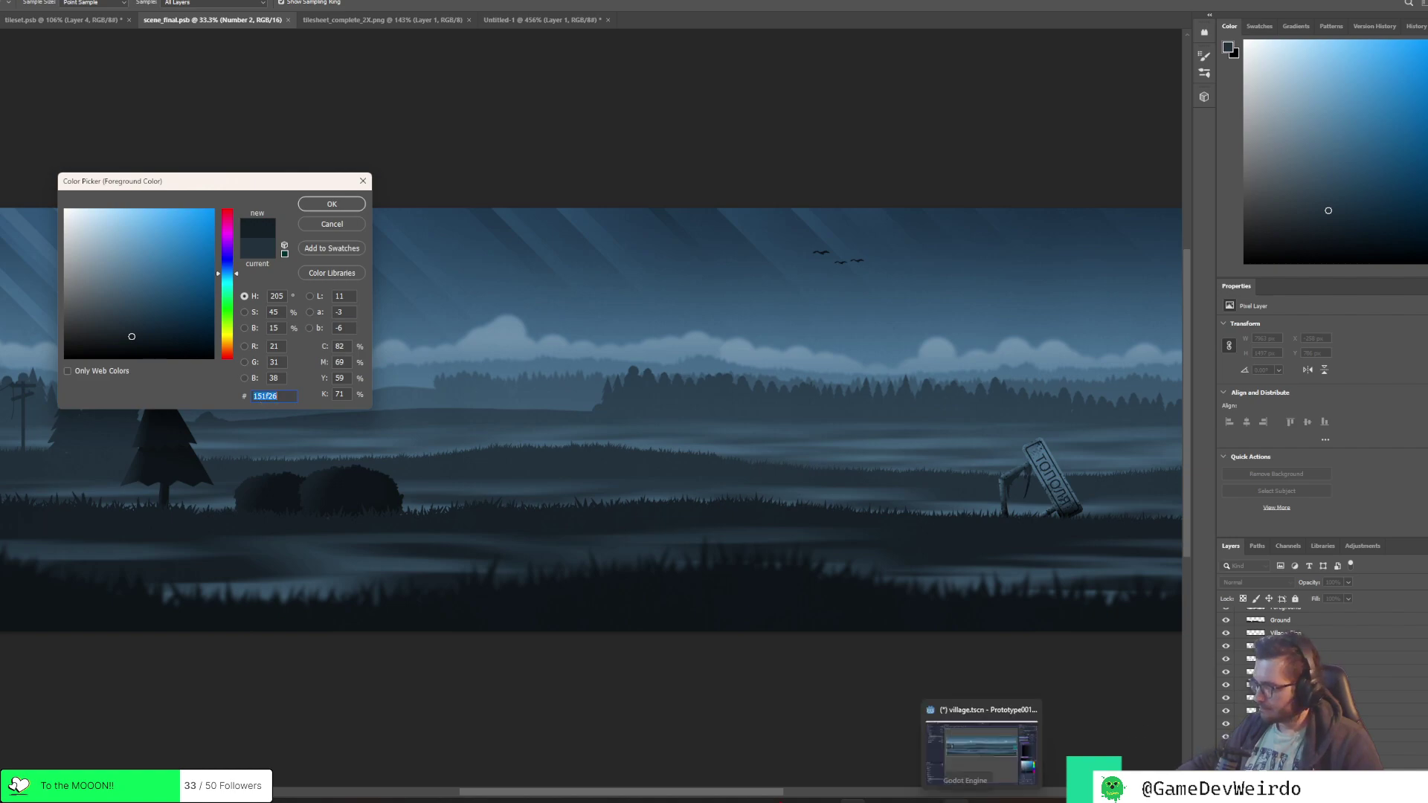
pyautogui.hotkey('alt', 'Tab')
pyautogui.click(1217, 483)
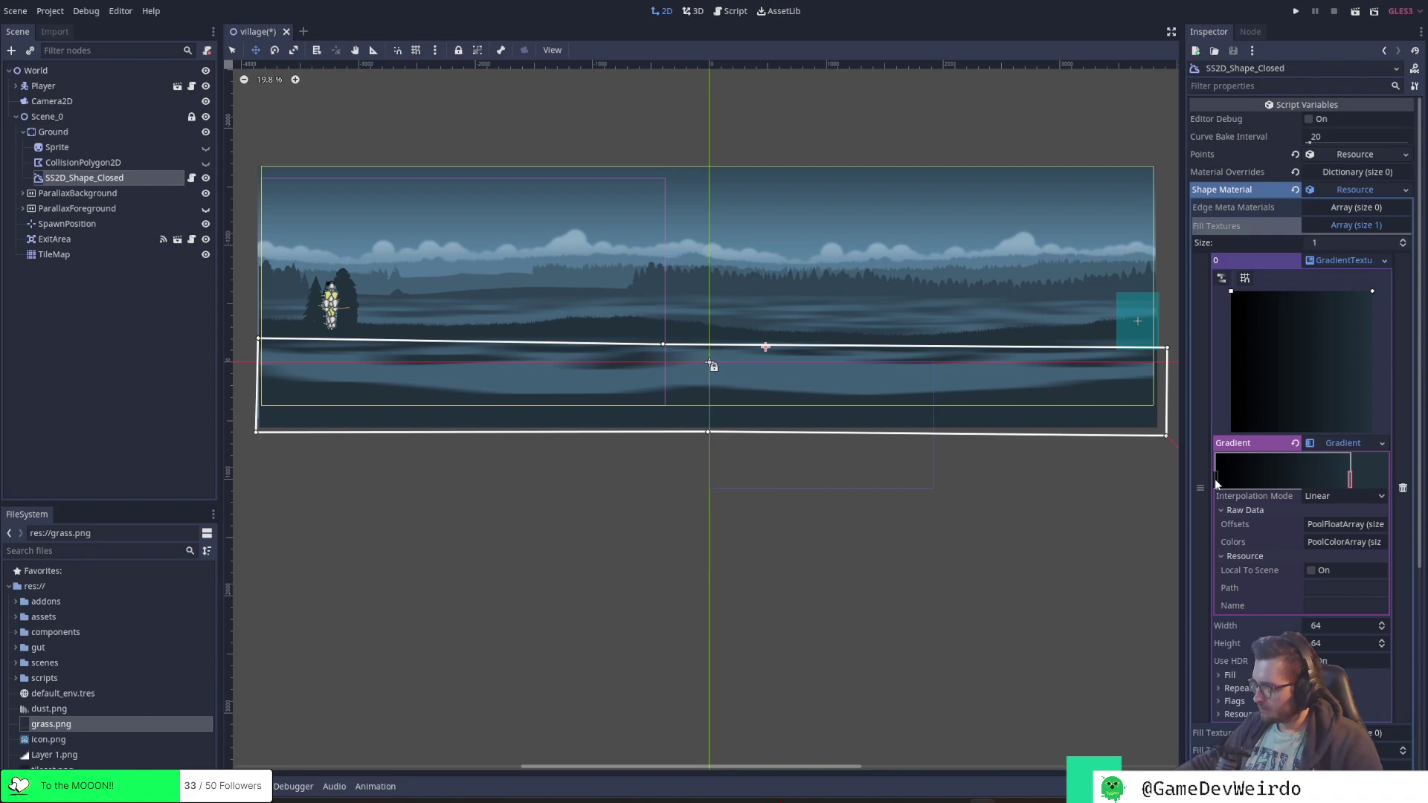
# Set the left gradient stop to the sampled colour 151f26
pyautogui.click(1218, 482)
pyautogui.click(1374, 488)
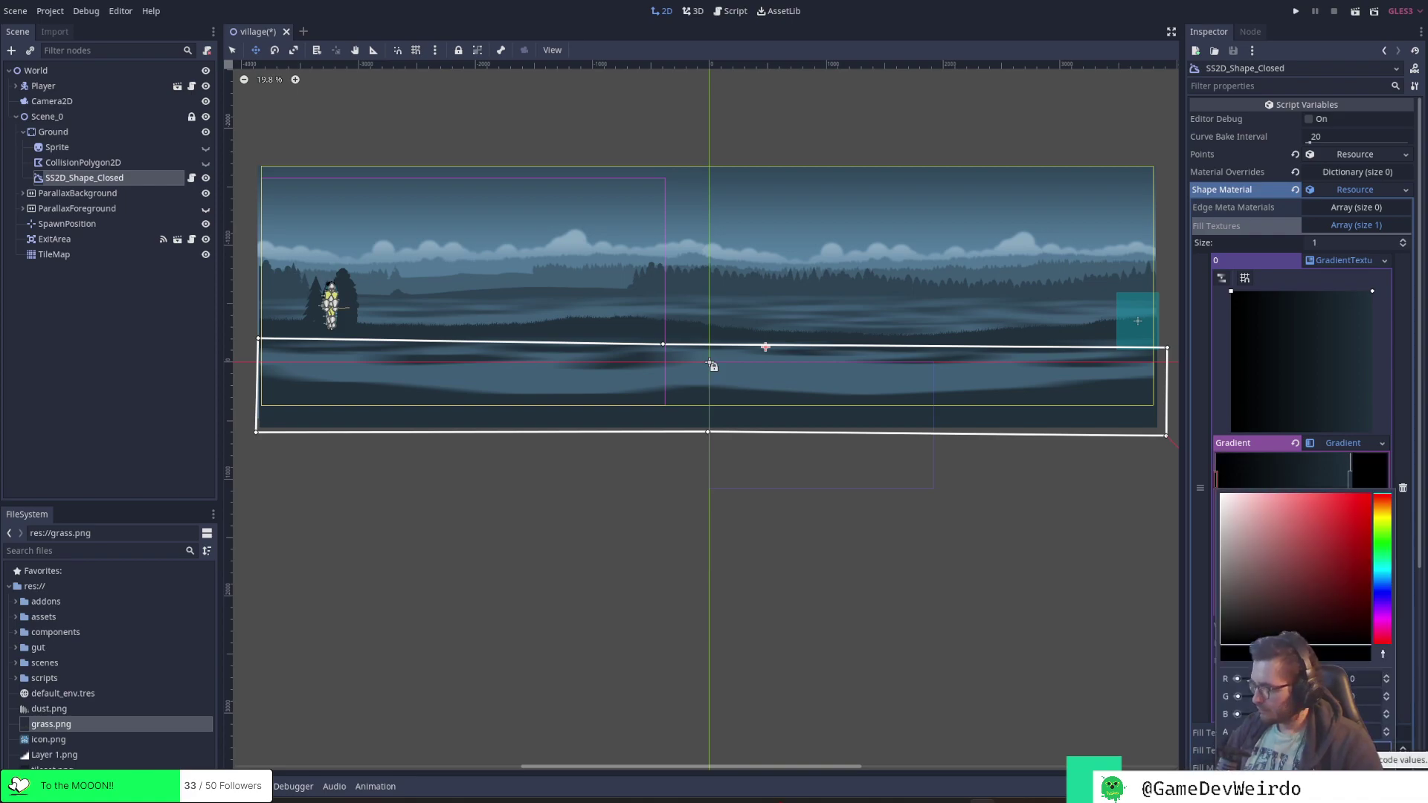
pyautogui.click(1382, 749)
pyautogui.hotkey('ctrl', 'v')
pyautogui.press('Return')
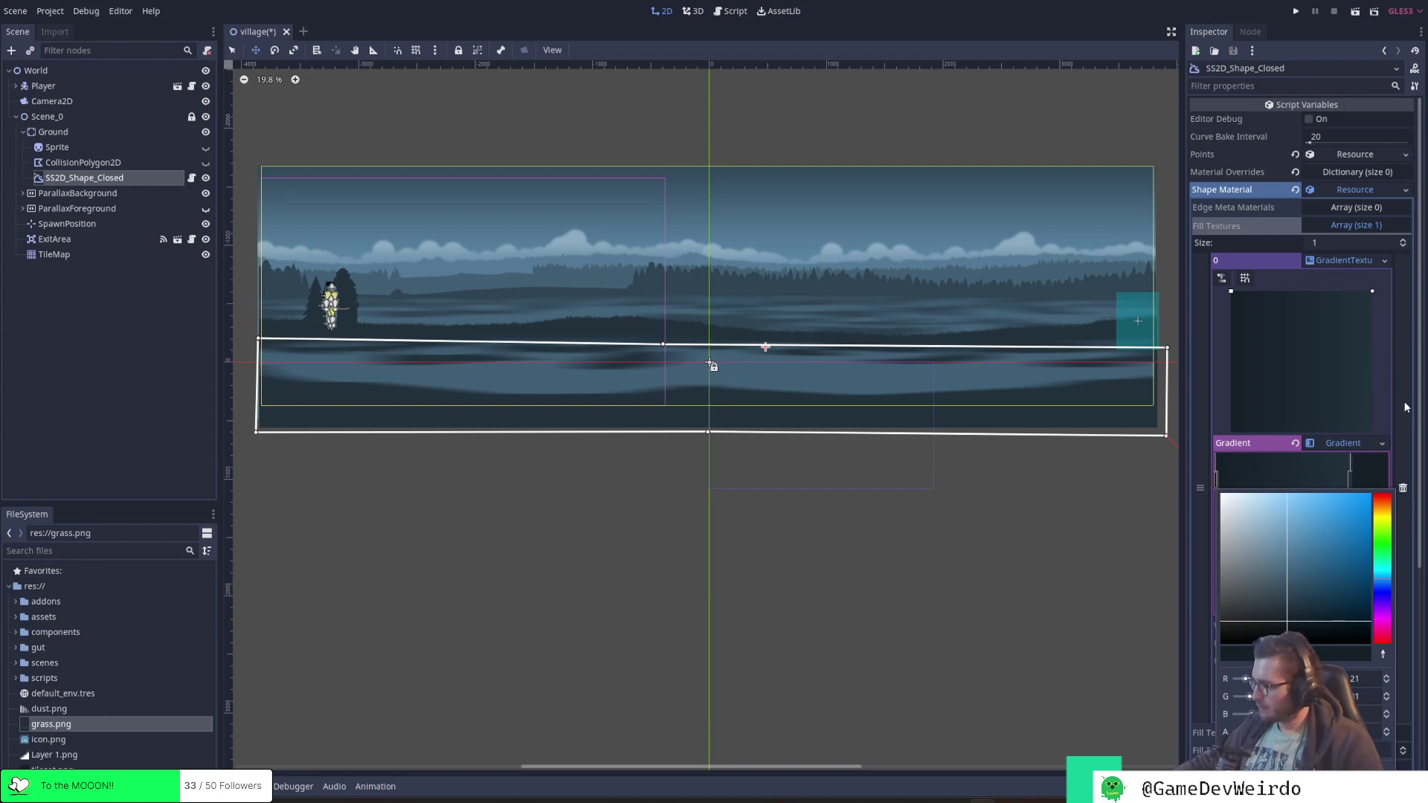
pyautogui.click(1337, 445)
pyautogui.click(1343, 444)
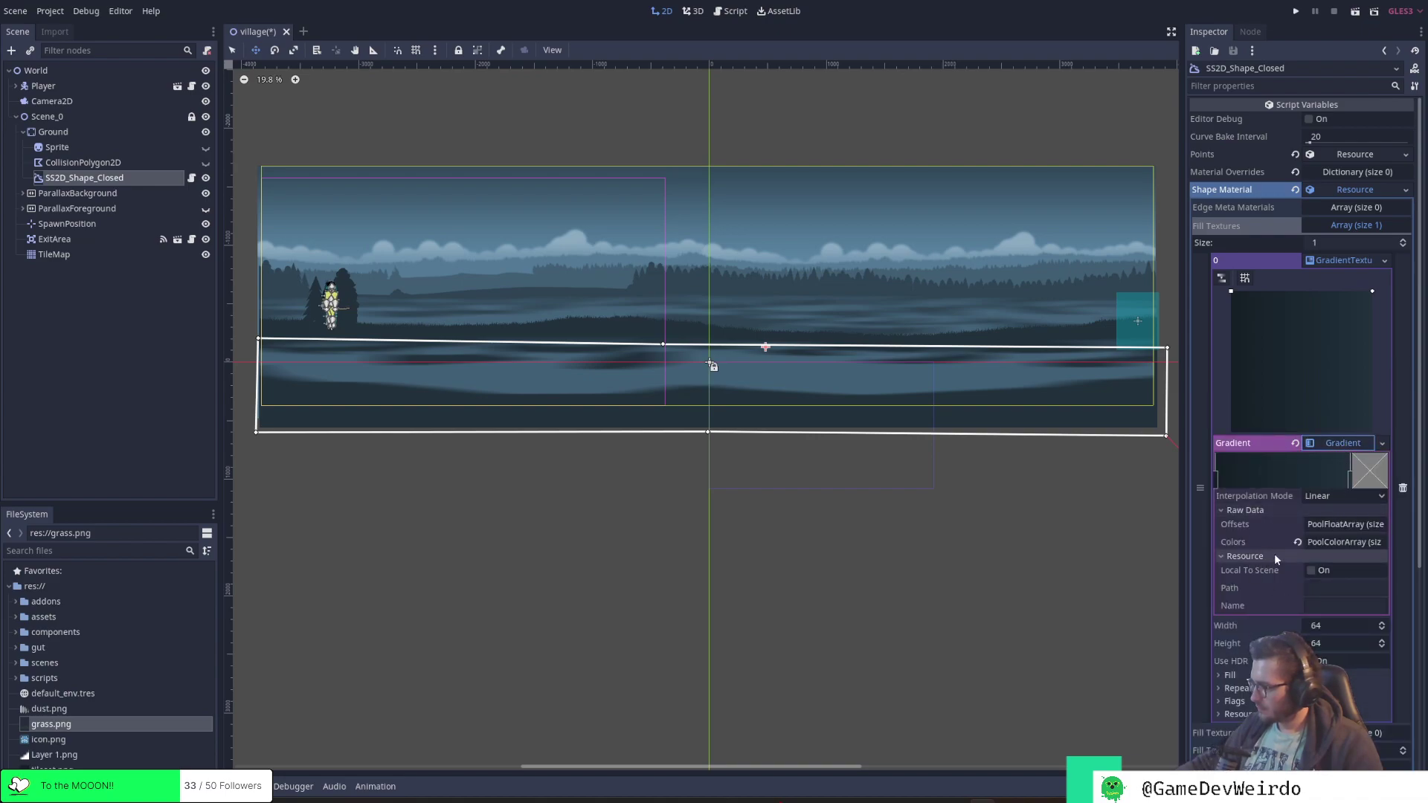
# Set the GradientTexture's Fill To to x 0, y 1 for a vertical gradient
pyautogui.click(1350, 444)
pyautogui.click(1308, 510)
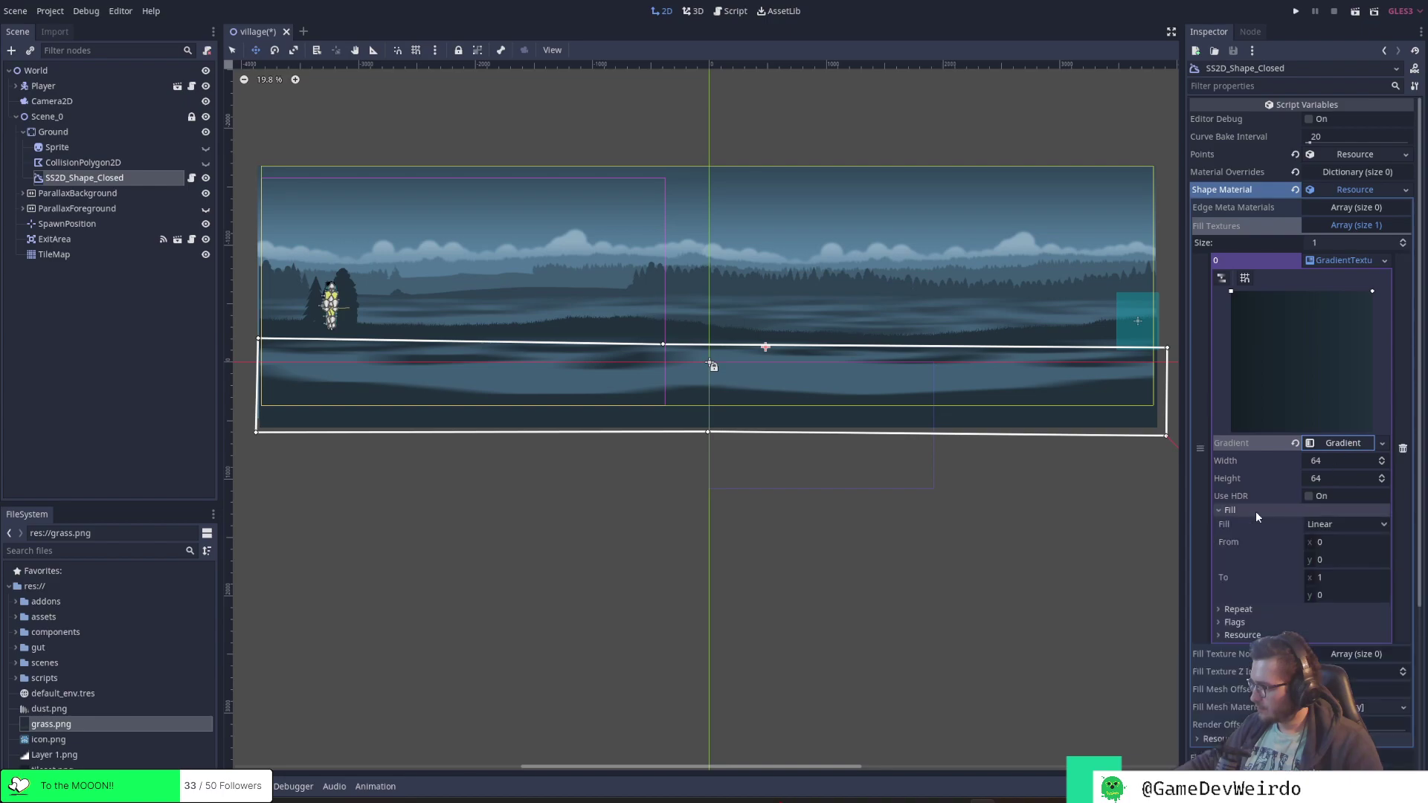
pyautogui.click(1331, 578)
pyautogui.write('0')
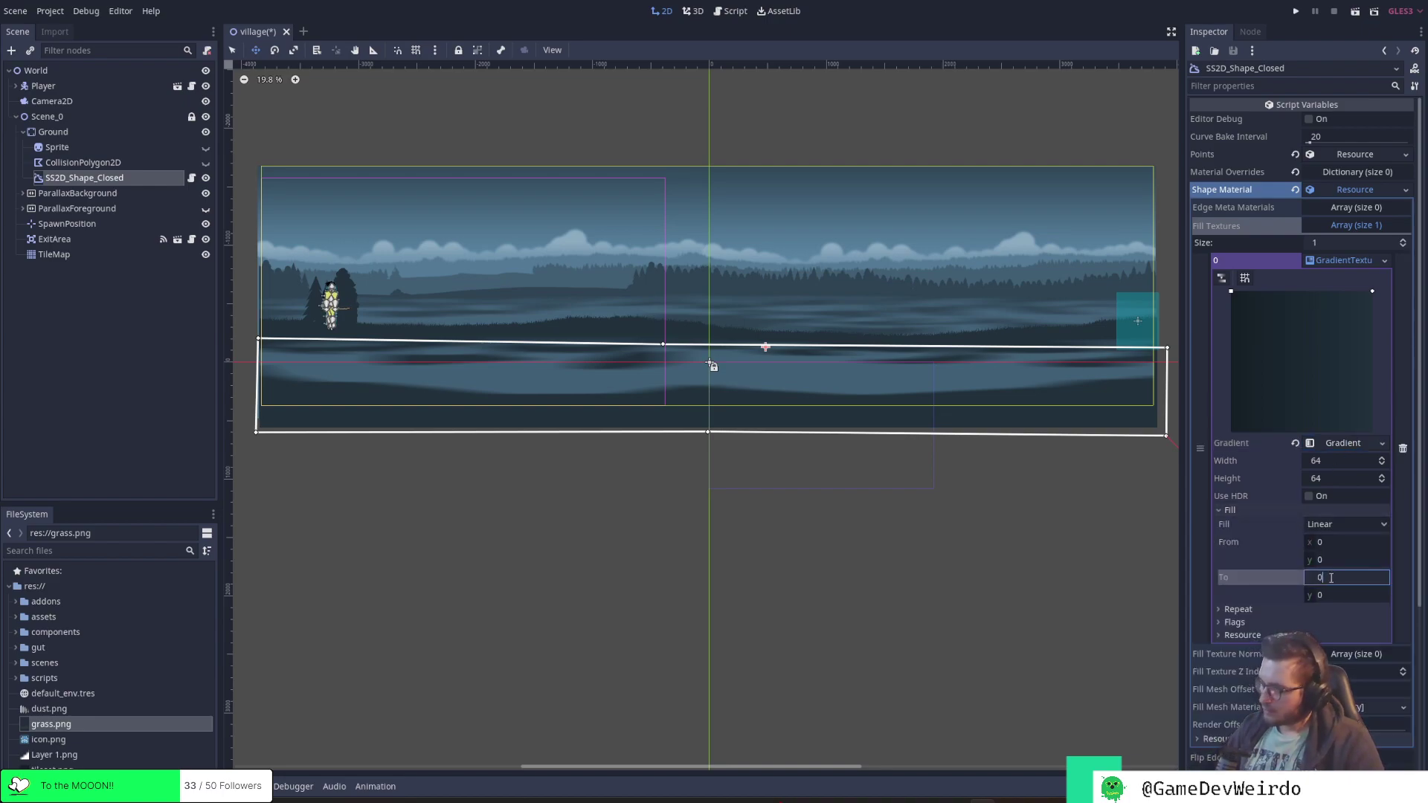
pyautogui.press('Tab')
pyautogui.press('Return')
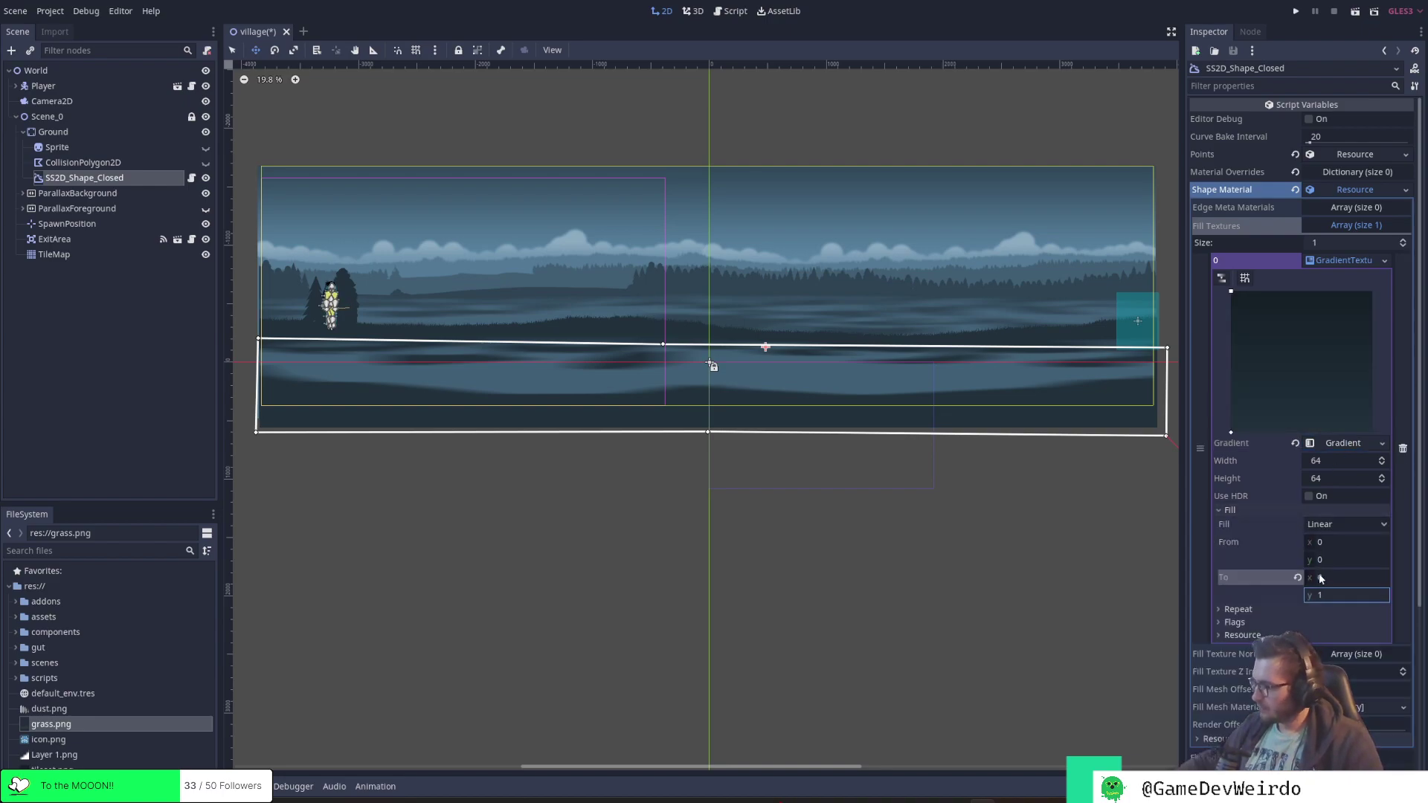
# Size the GradientTexture to 1080 wide by 720 high
pyautogui.click(1329, 461)
pyautogui.write('1080')
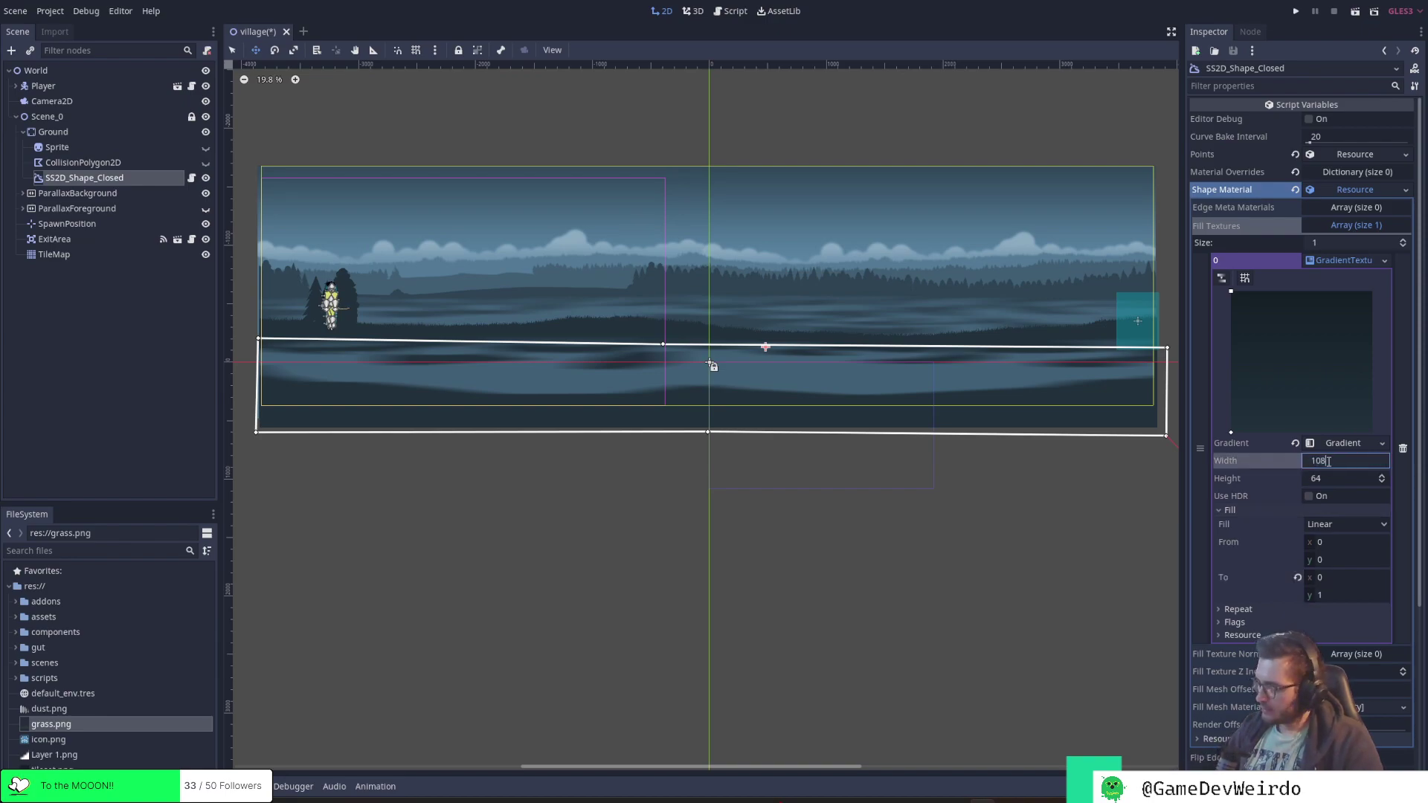
pyautogui.press('Tab')
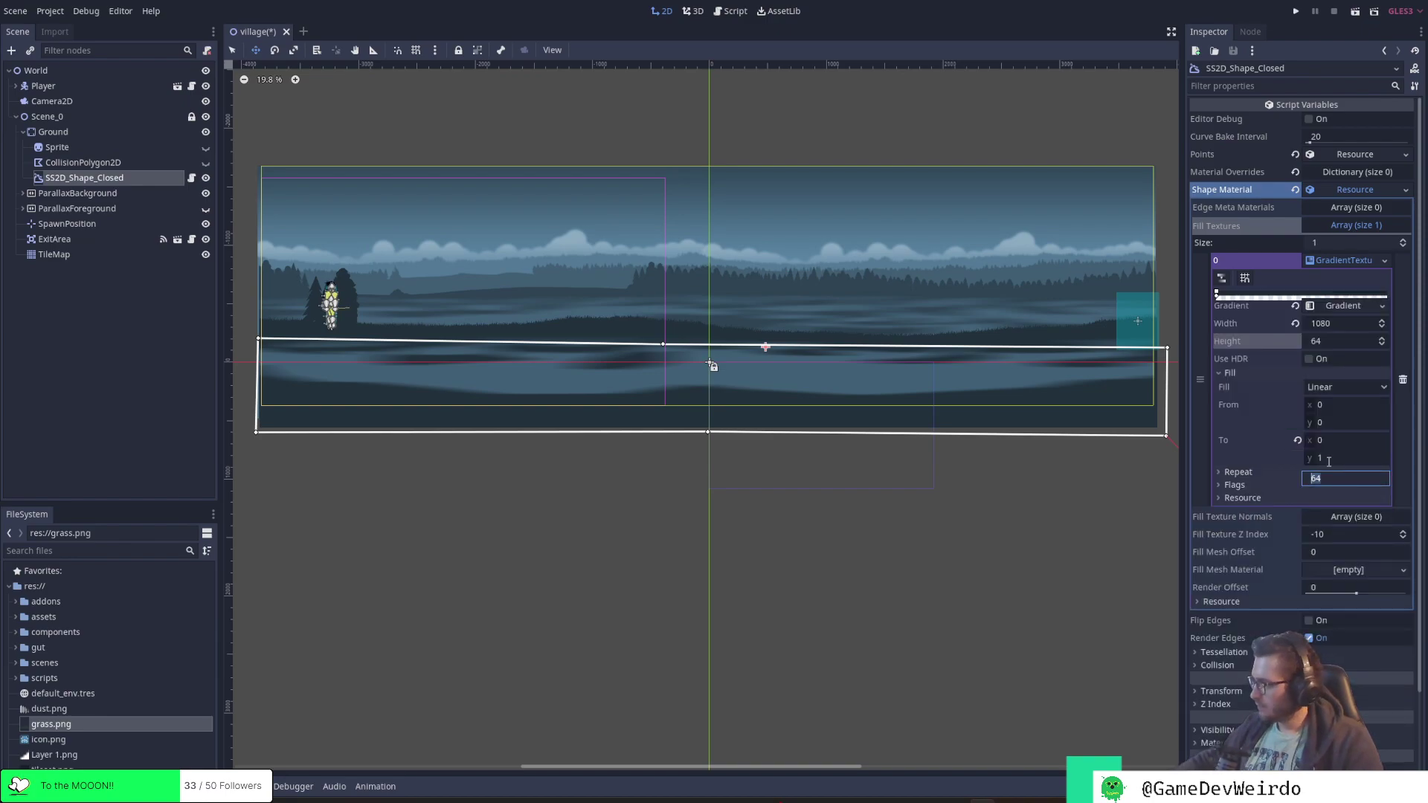
pyautogui.press('Return')
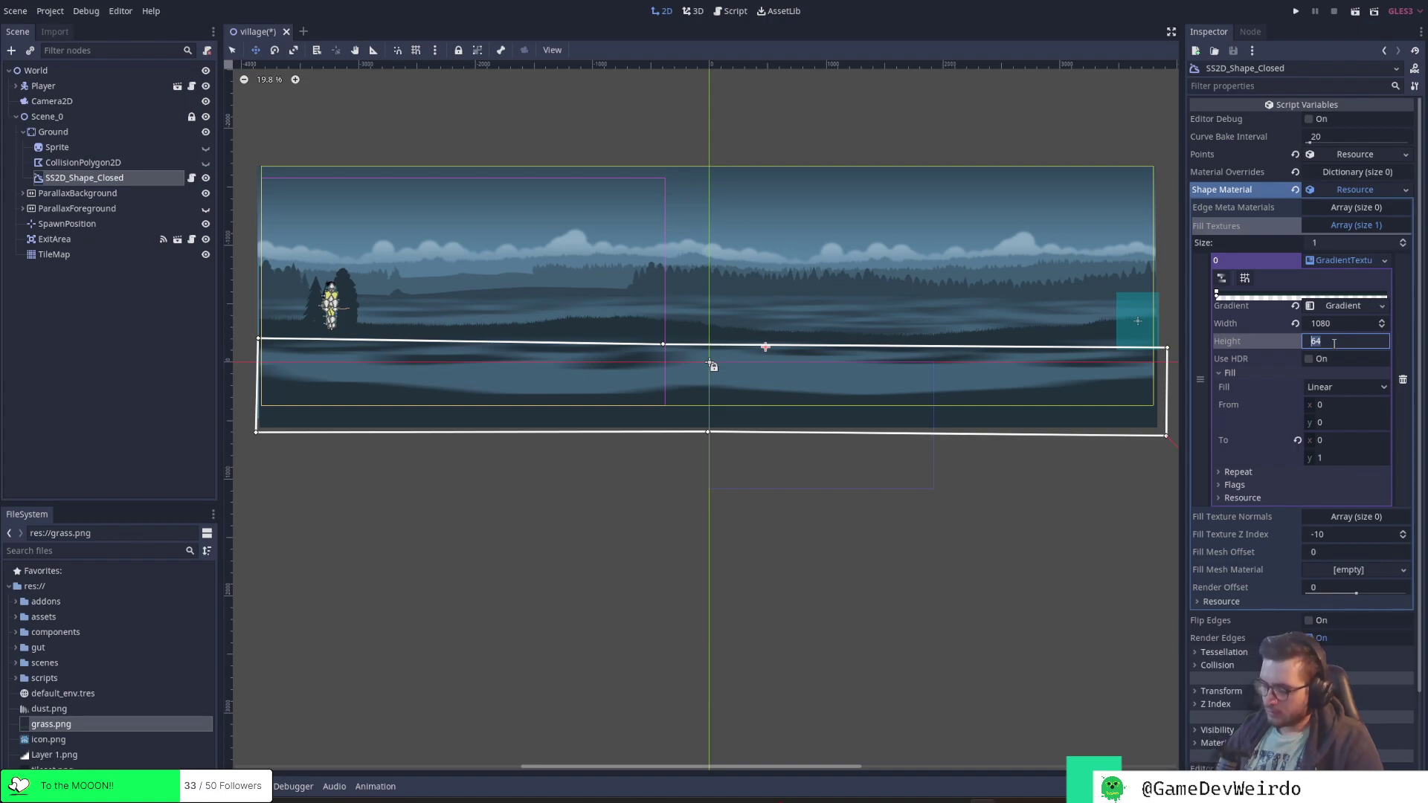
pyautogui.press('Return')
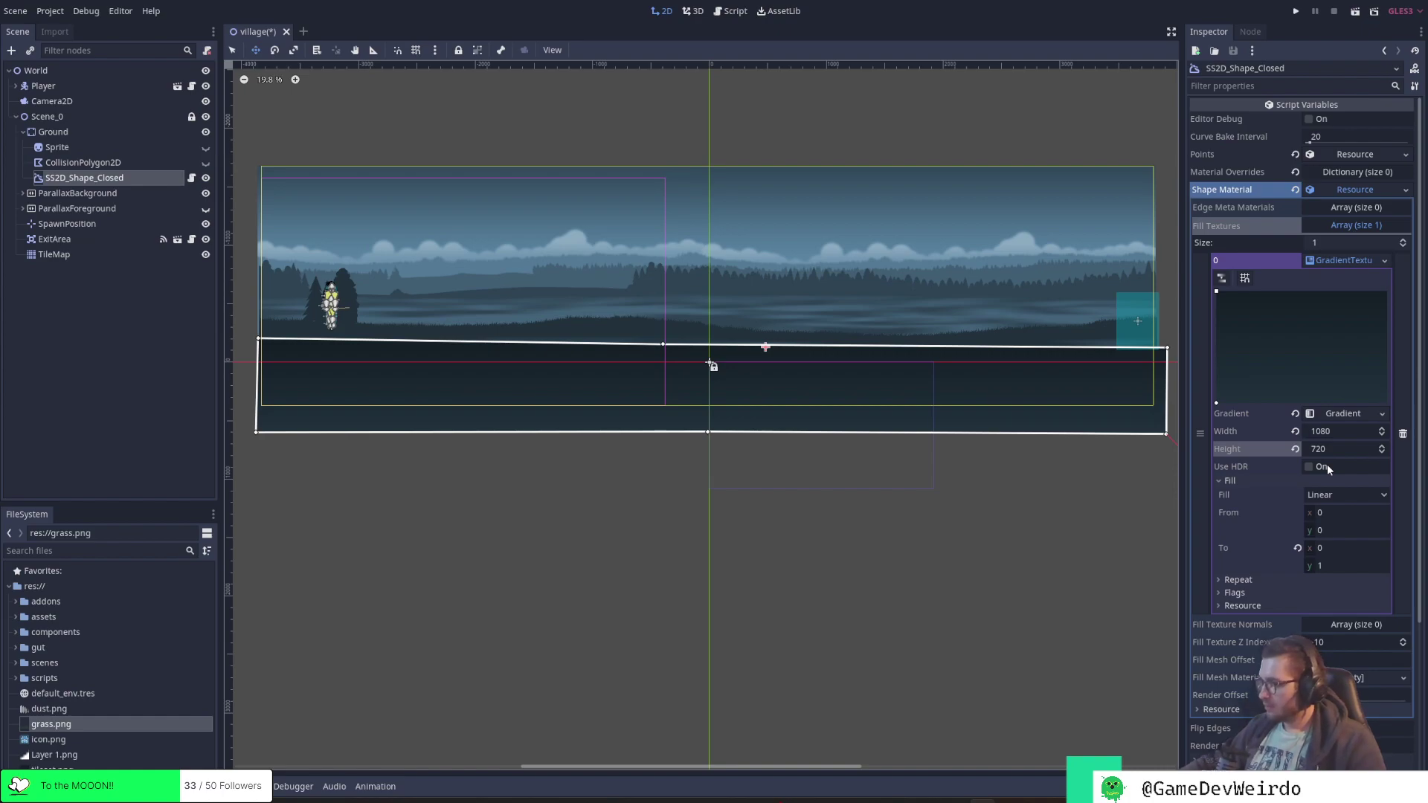
# Add one SS2D_Material_Edge_Metadata entry to the material's Edge Meta Materials list
pyautogui.click(1347, 263)
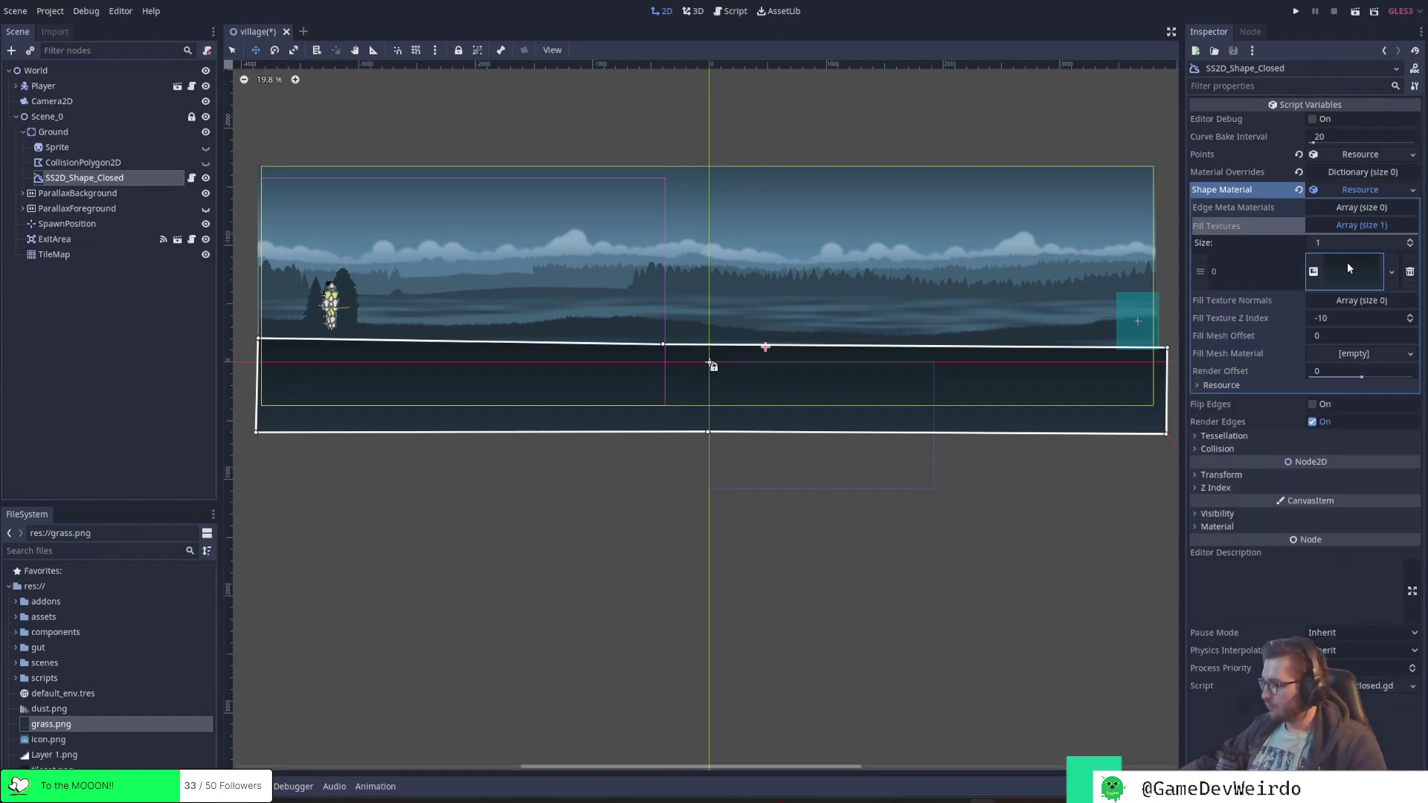
pyautogui.click(1351, 207)
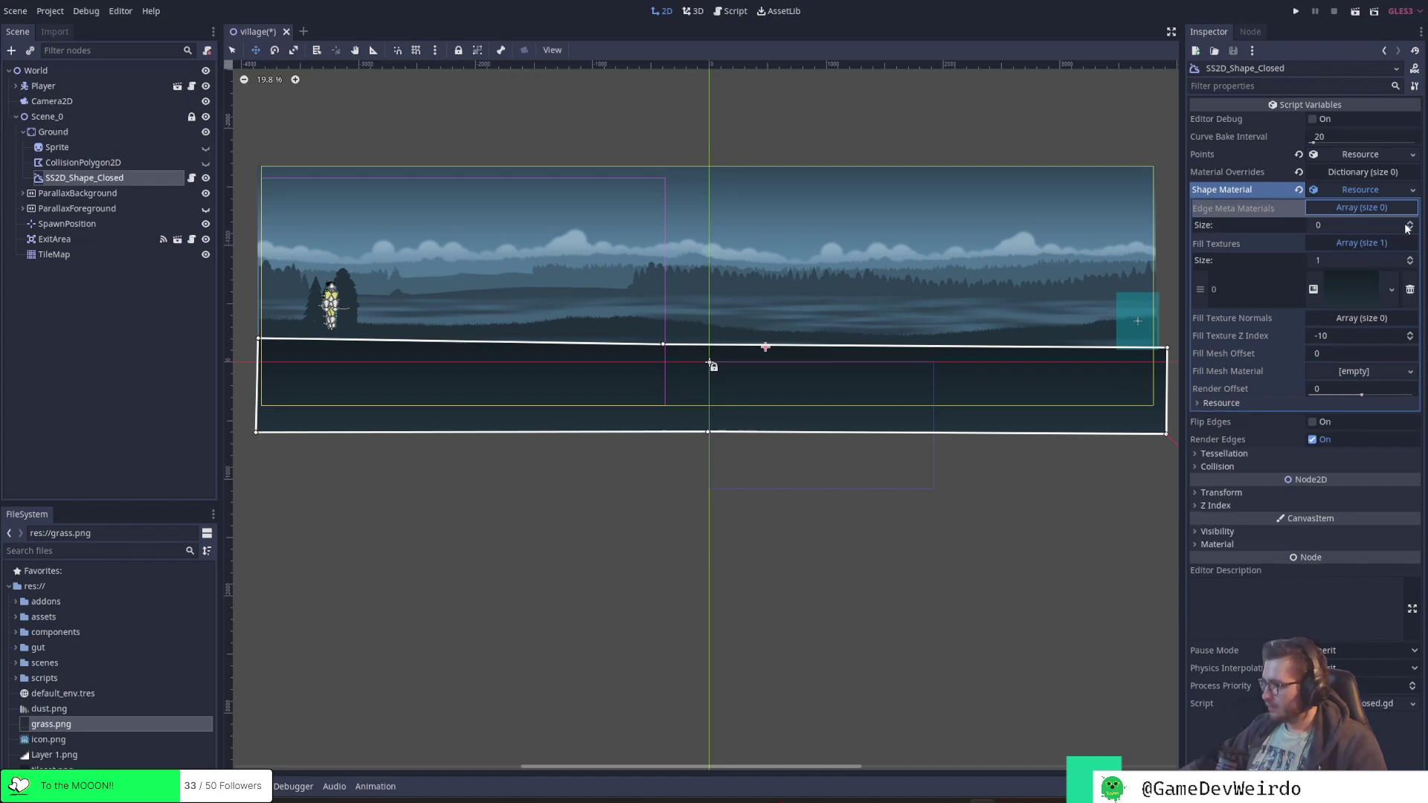
pyautogui.click(1410, 223)
pyautogui.click(1371, 236)
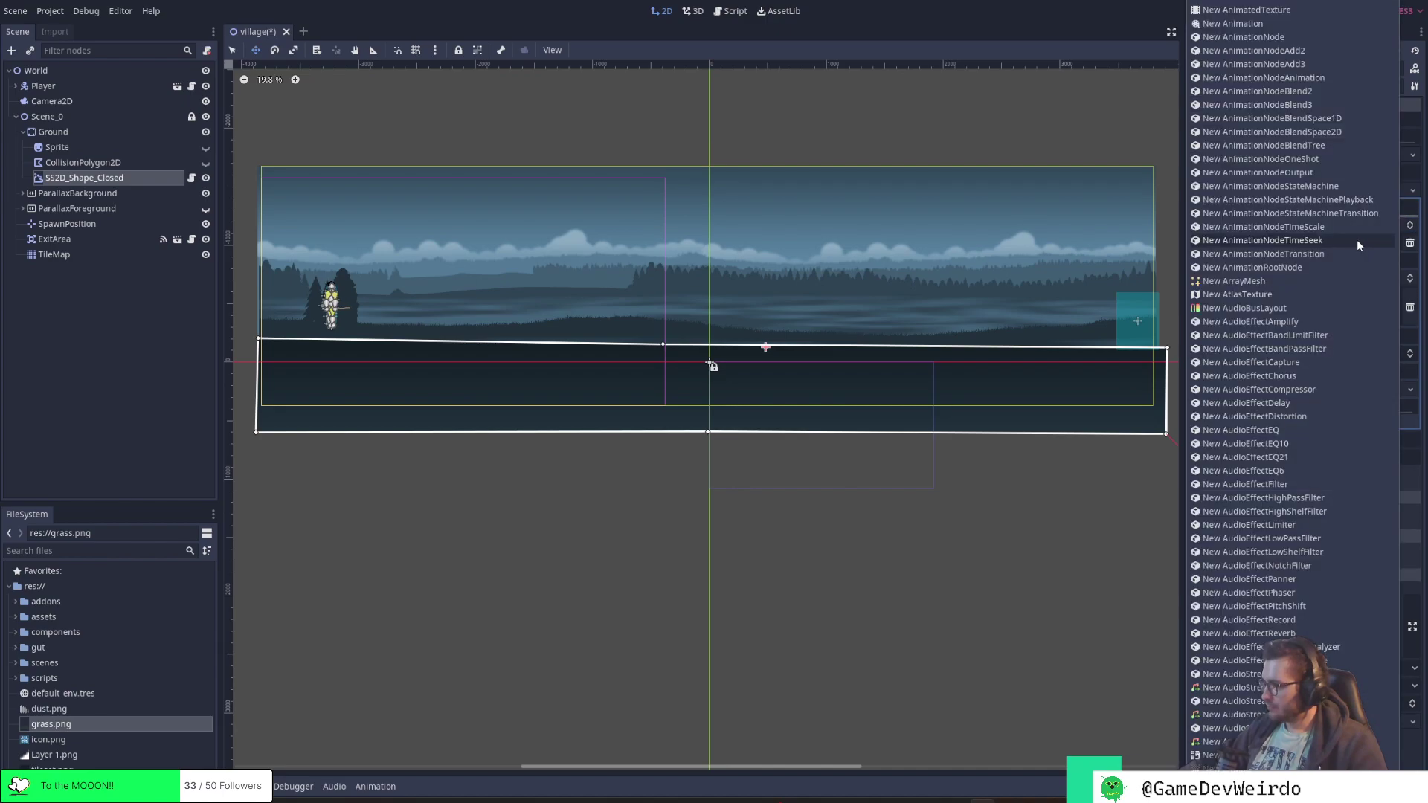
pyautogui.scroll(-3, 1295, 580)
pyautogui.scroll(-10, 1302, 522)
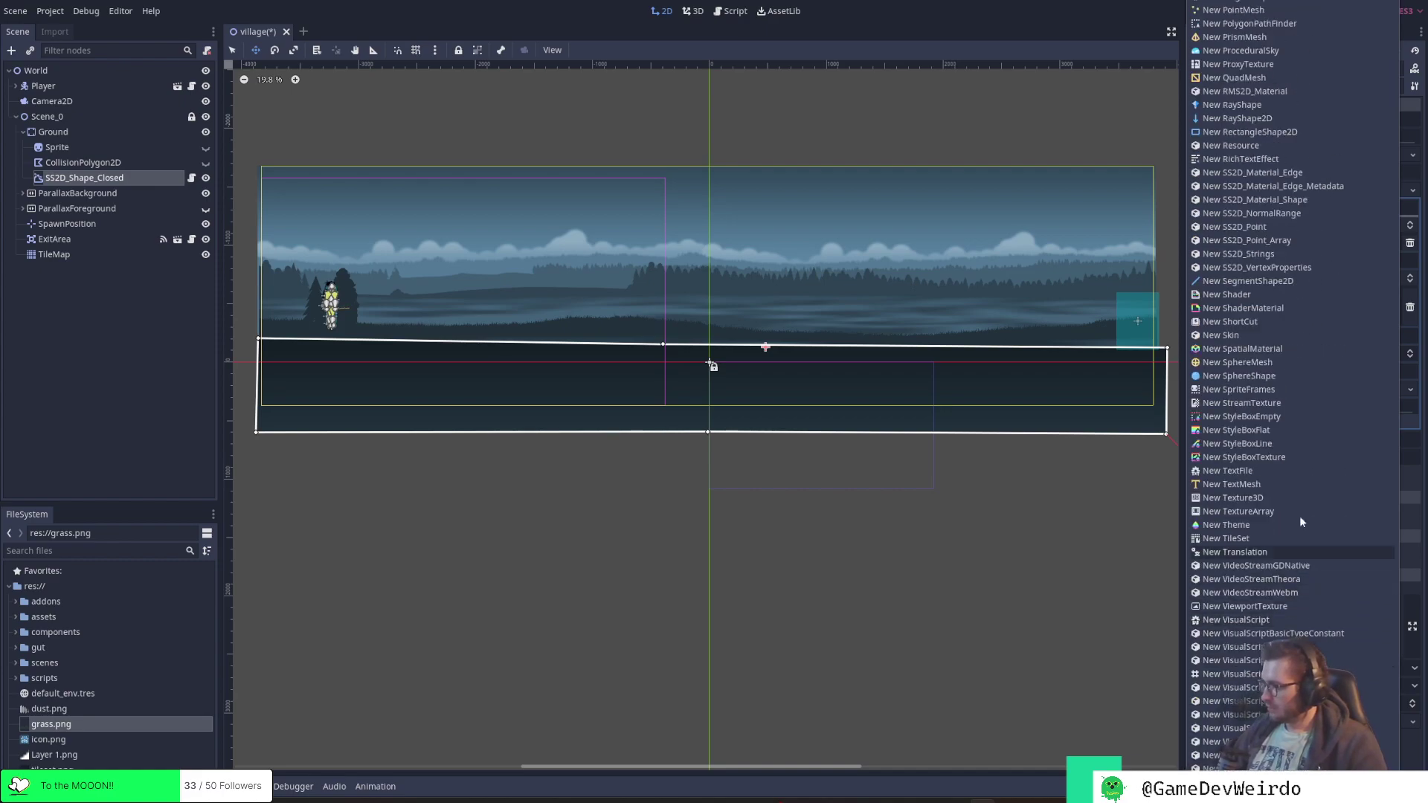
pyautogui.click(1301, 186)
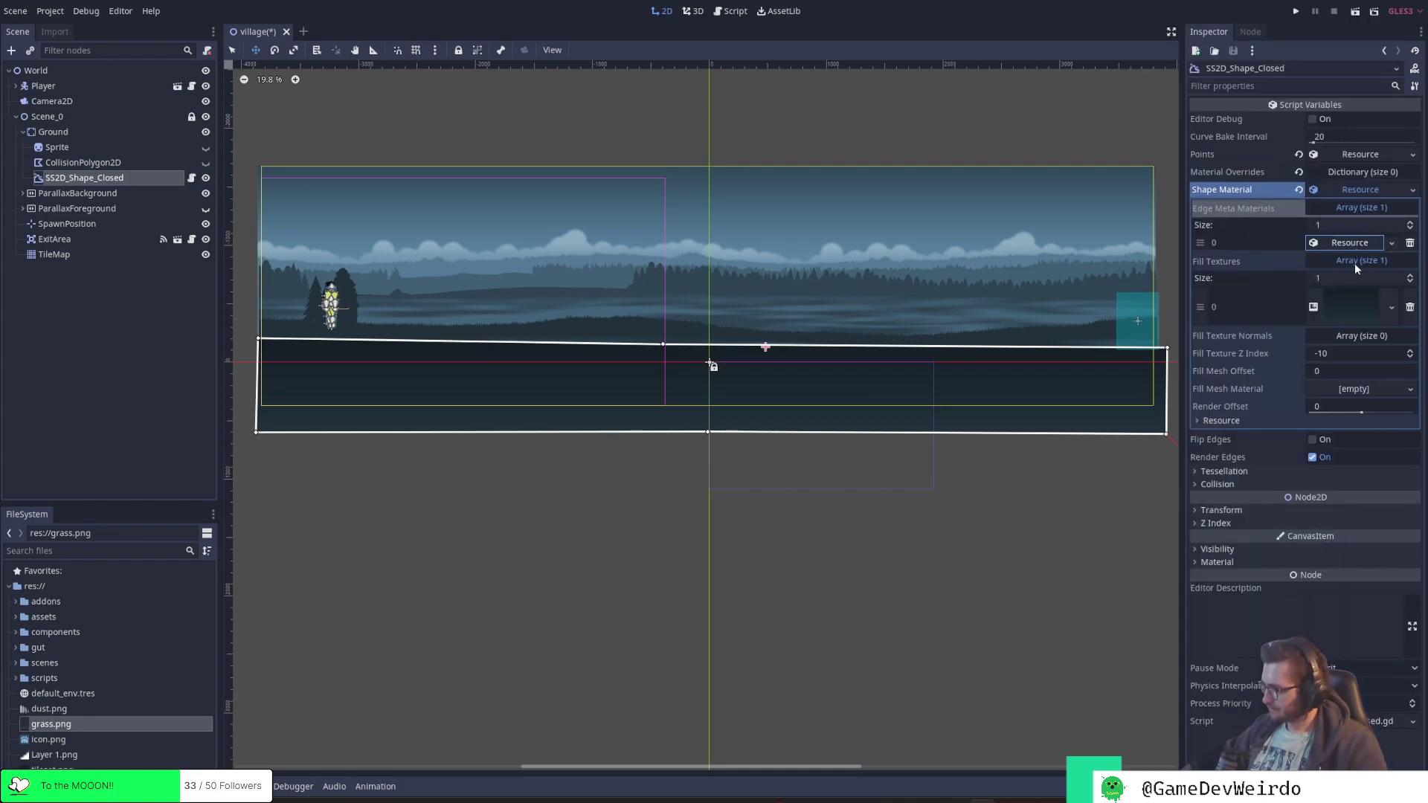
# Give the edge metadata a new SS2D_Material_Edge with one empty texture slot
pyautogui.click(1354, 242)
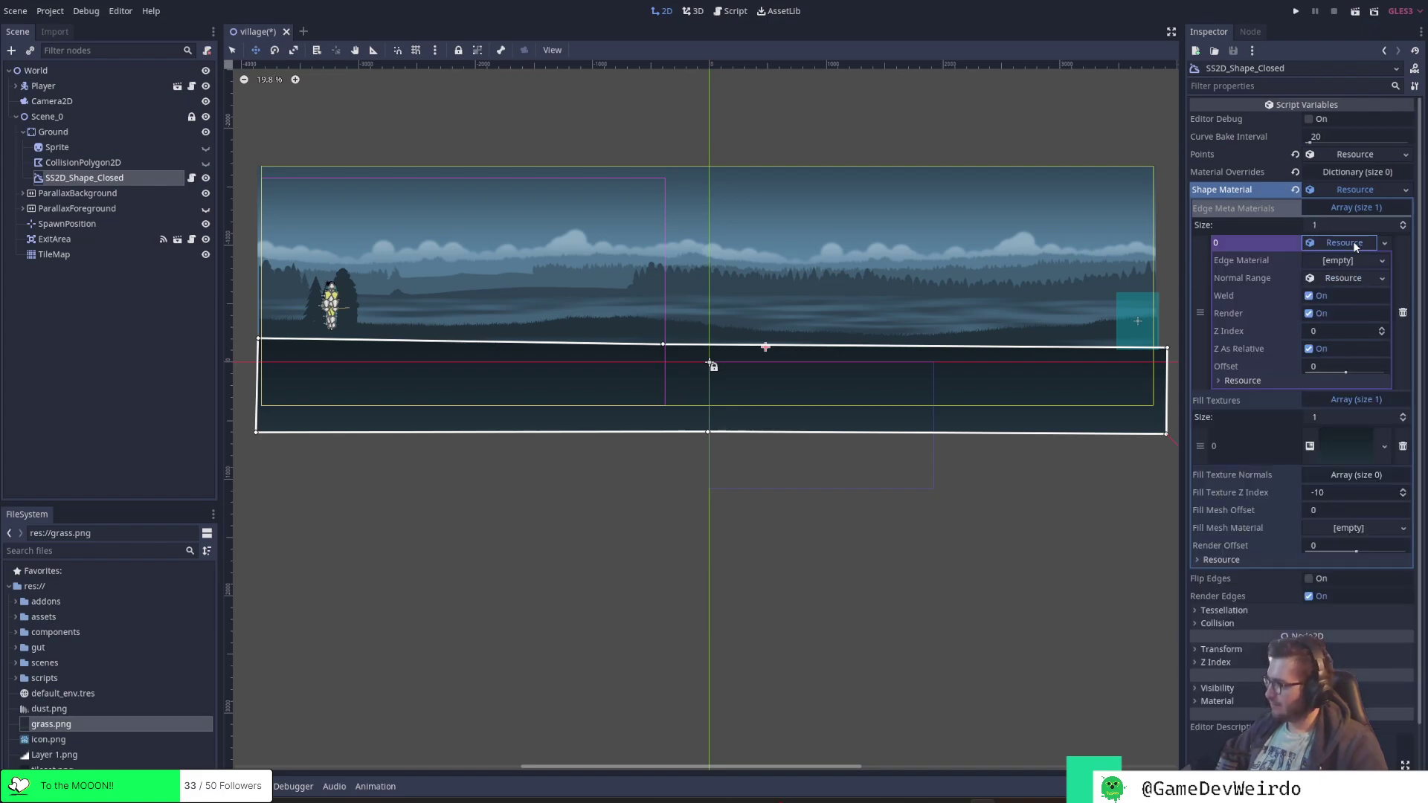
pyautogui.click(1353, 261)
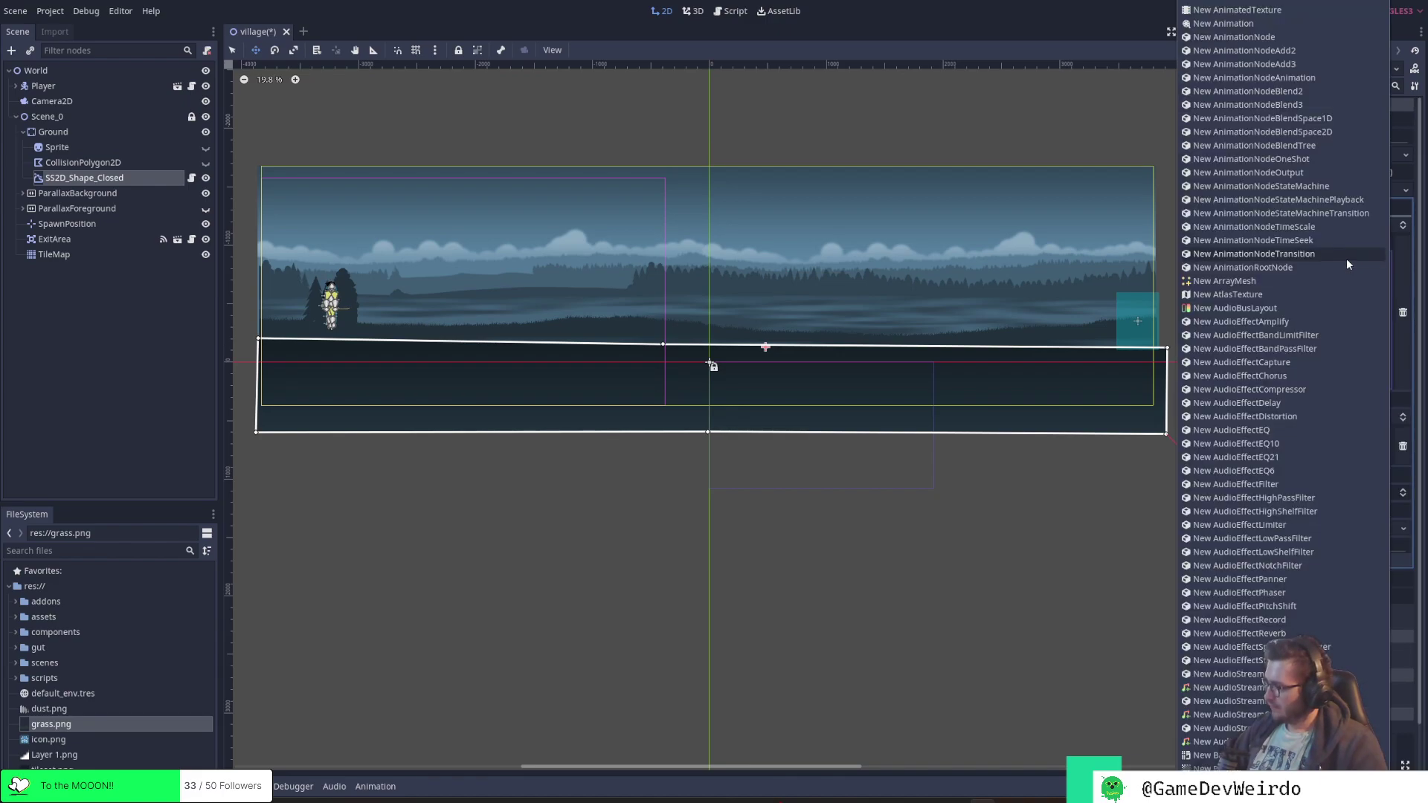
pyautogui.scroll(-15, 1345, 277)
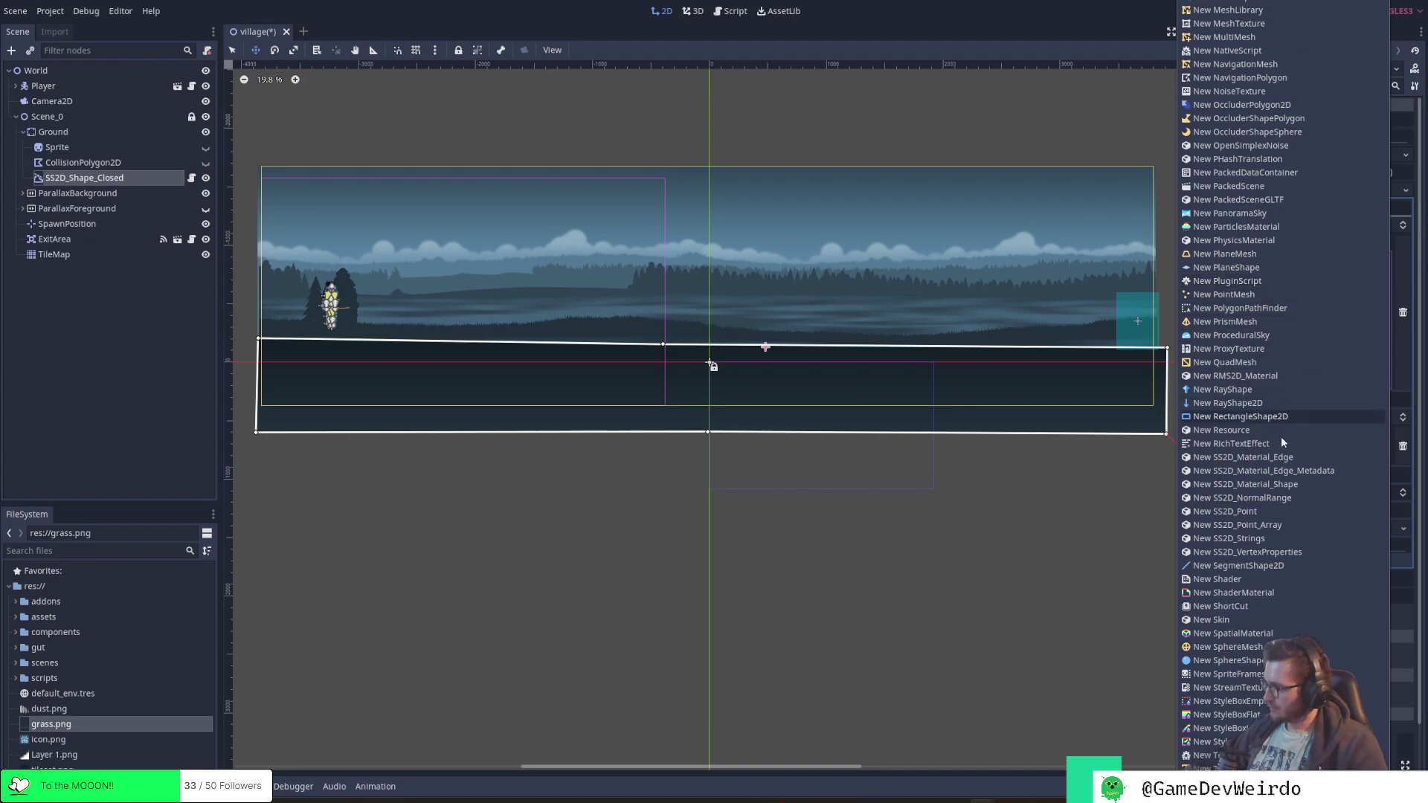
pyautogui.click(1283, 457)
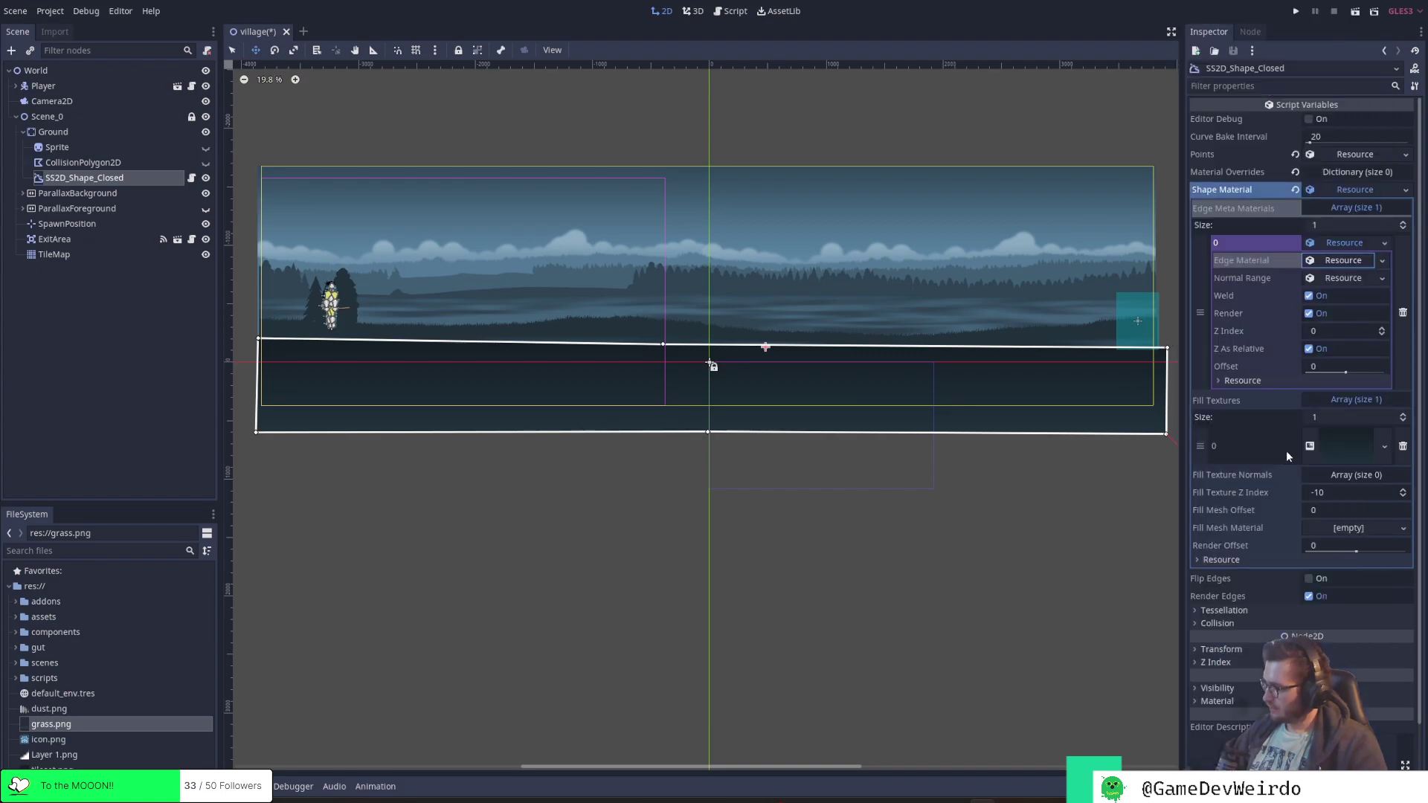
pyautogui.click(1346, 260)
pyautogui.click(1350, 277)
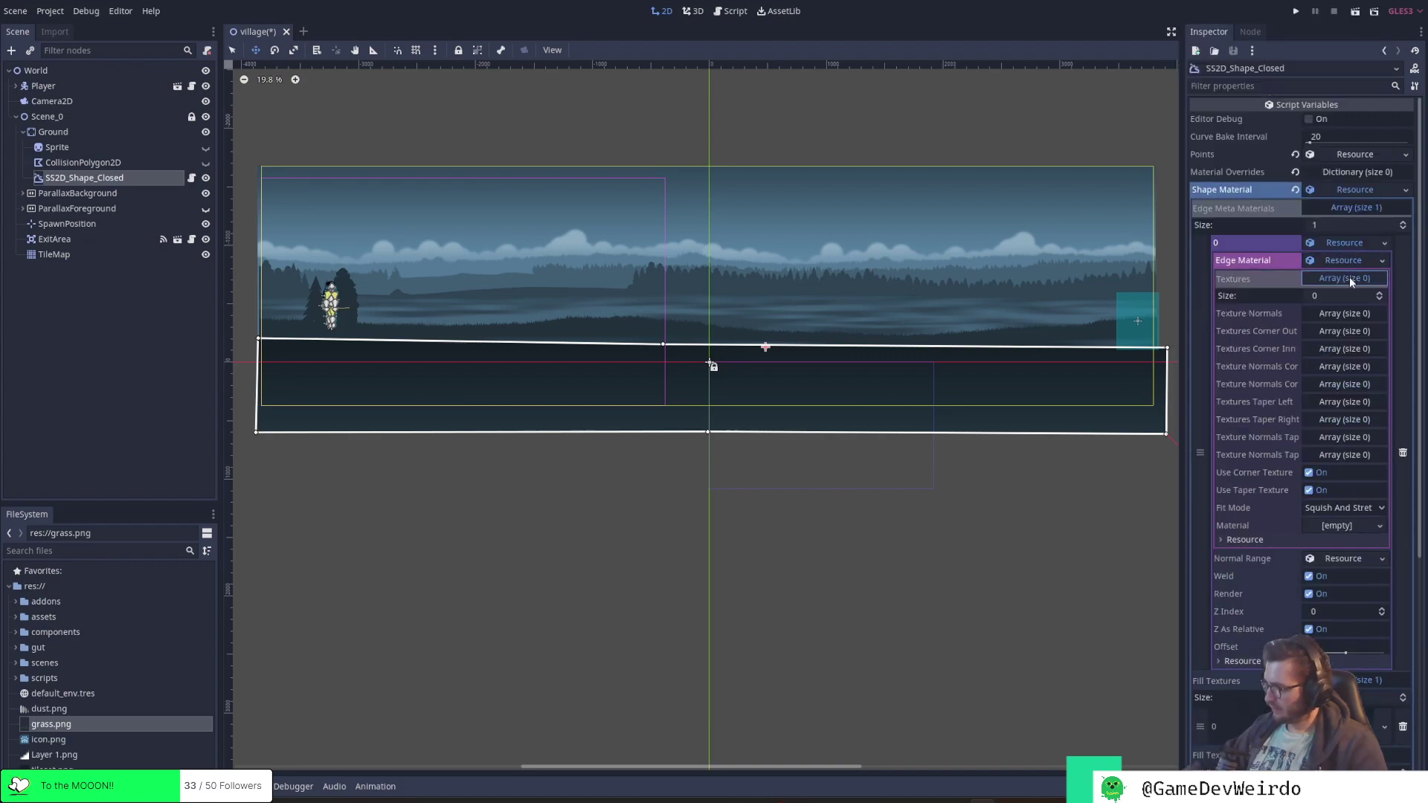
pyautogui.click(1380, 294)
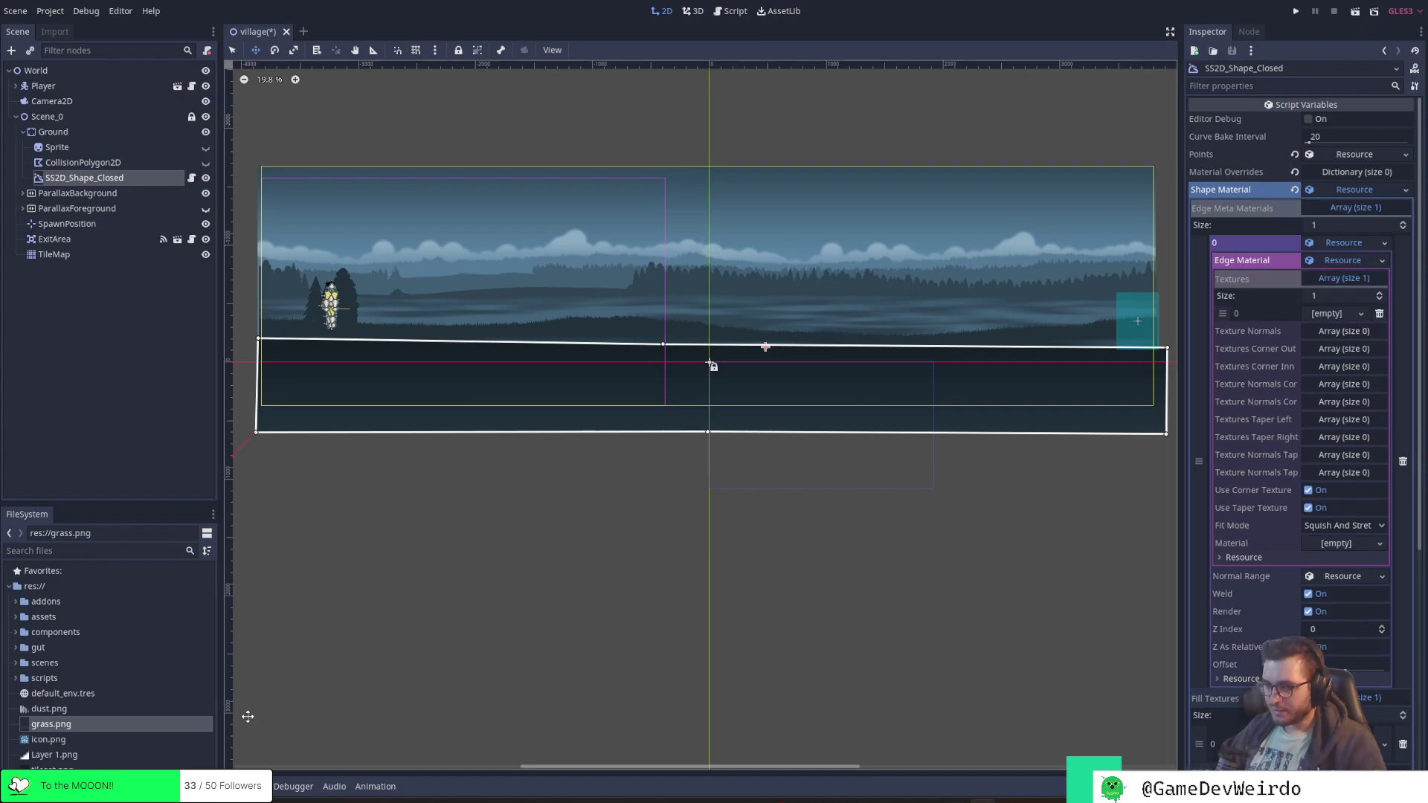
pyautogui.click(67, 740)
# Set Repeat to Enabled in grass.png's import settings and reimport the texture
pyautogui.click(60, 725)
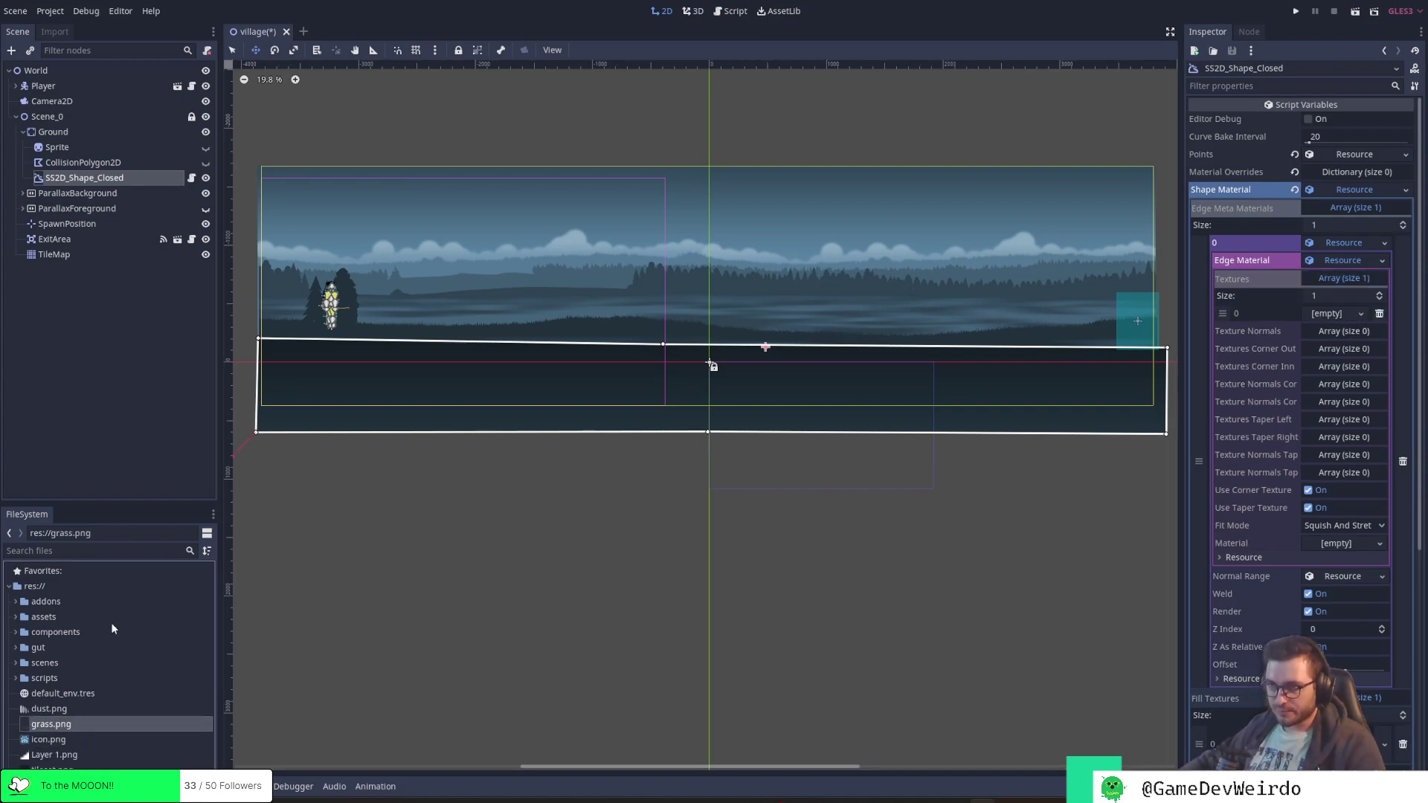
pyautogui.click(60, 33)
pyautogui.click(151, 197)
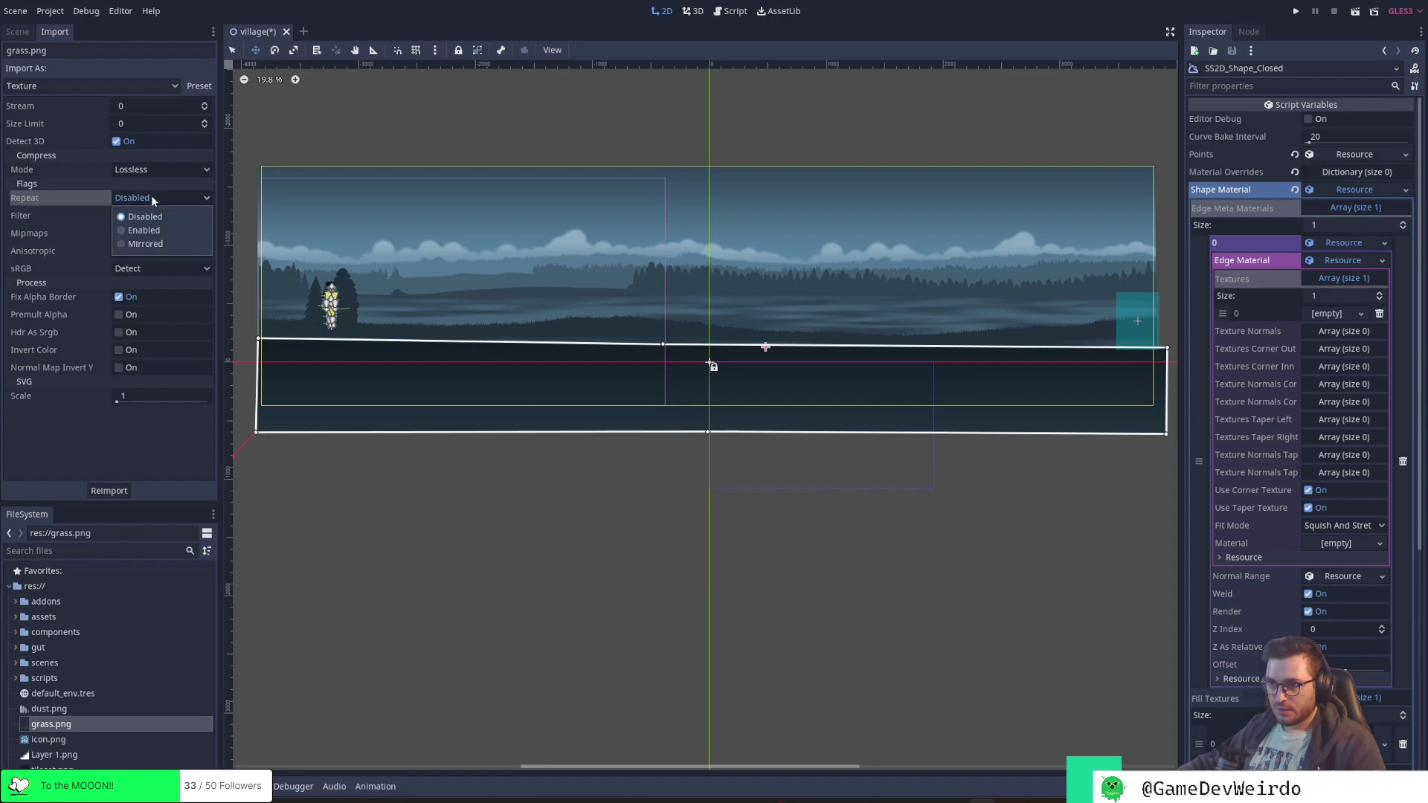
pyautogui.click(156, 230)
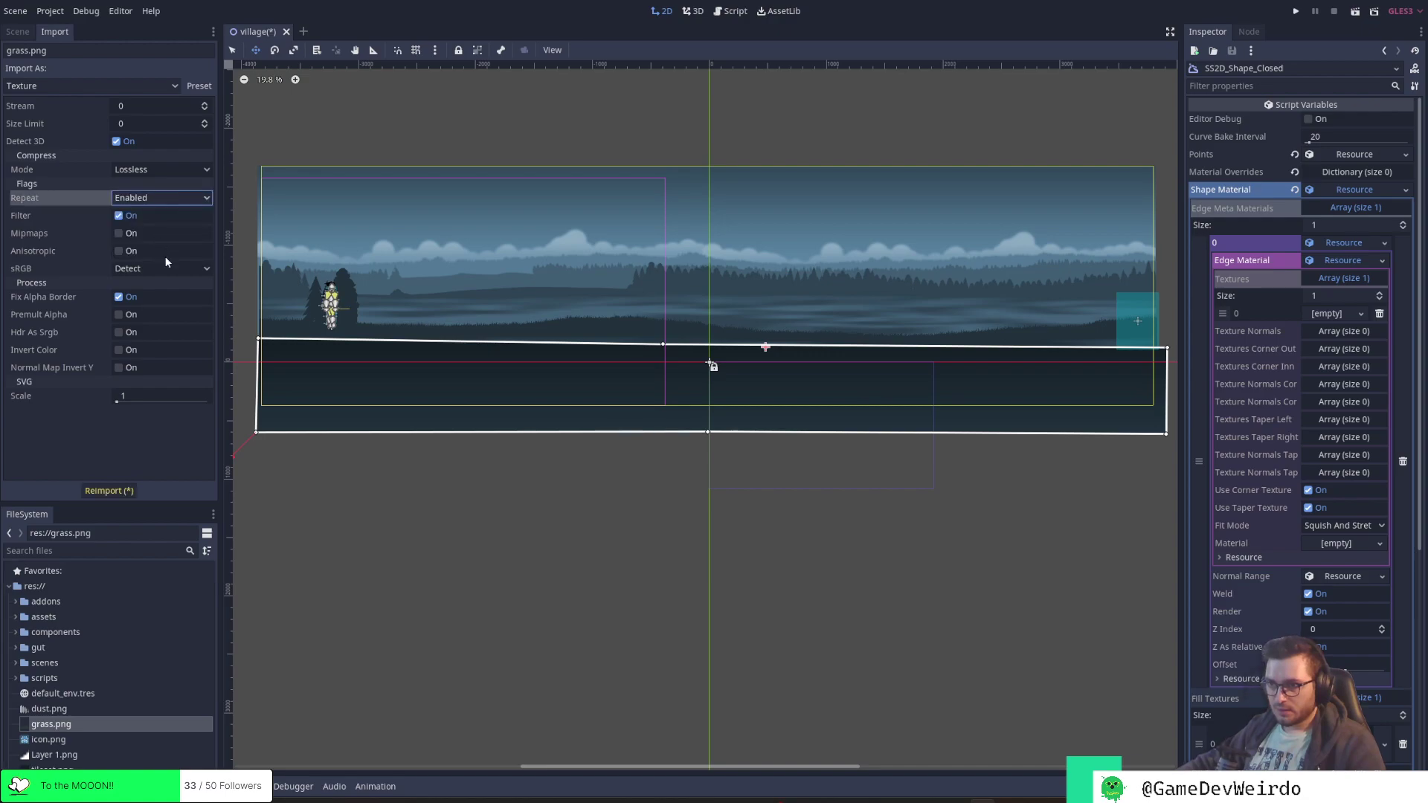
pyautogui.click(125, 493)
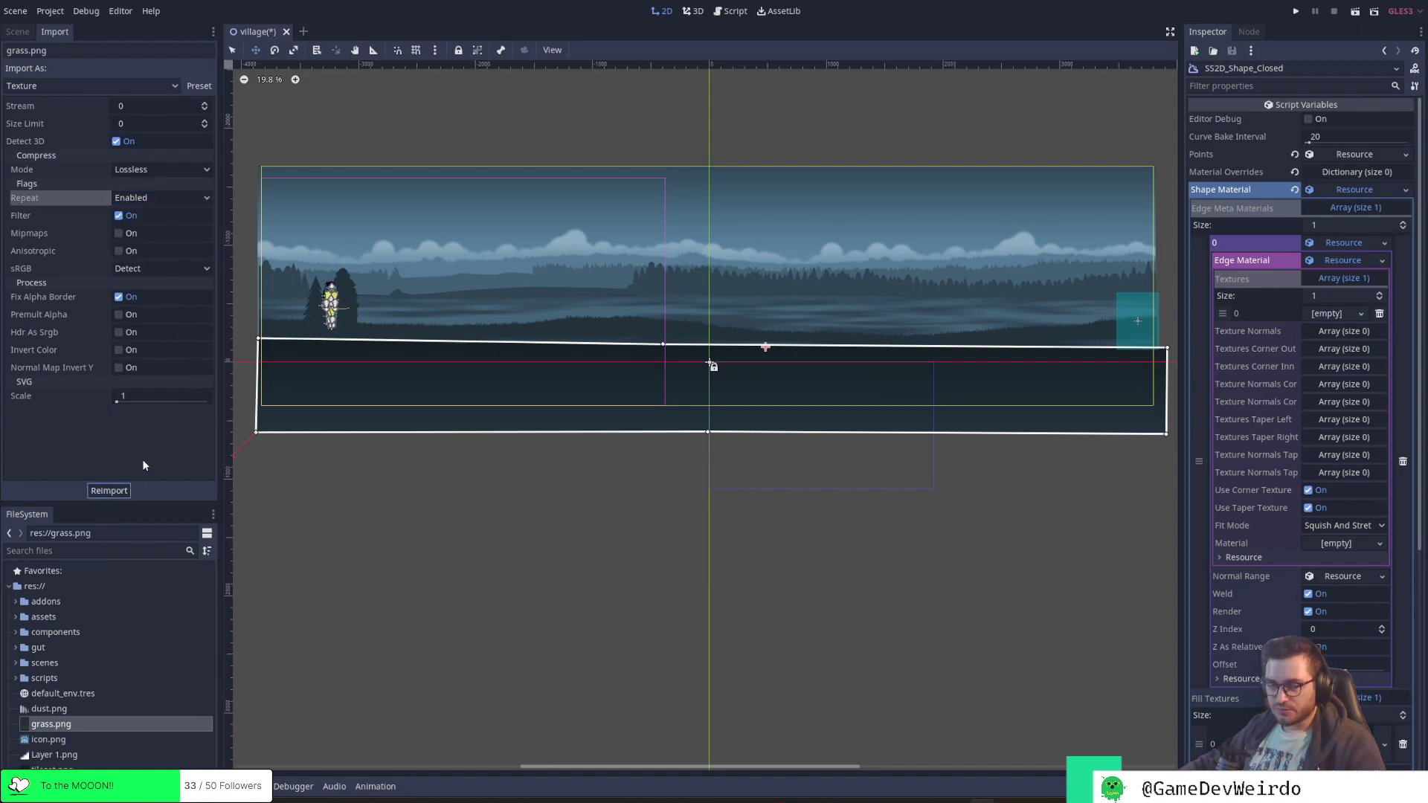
pyautogui.click(18, 33)
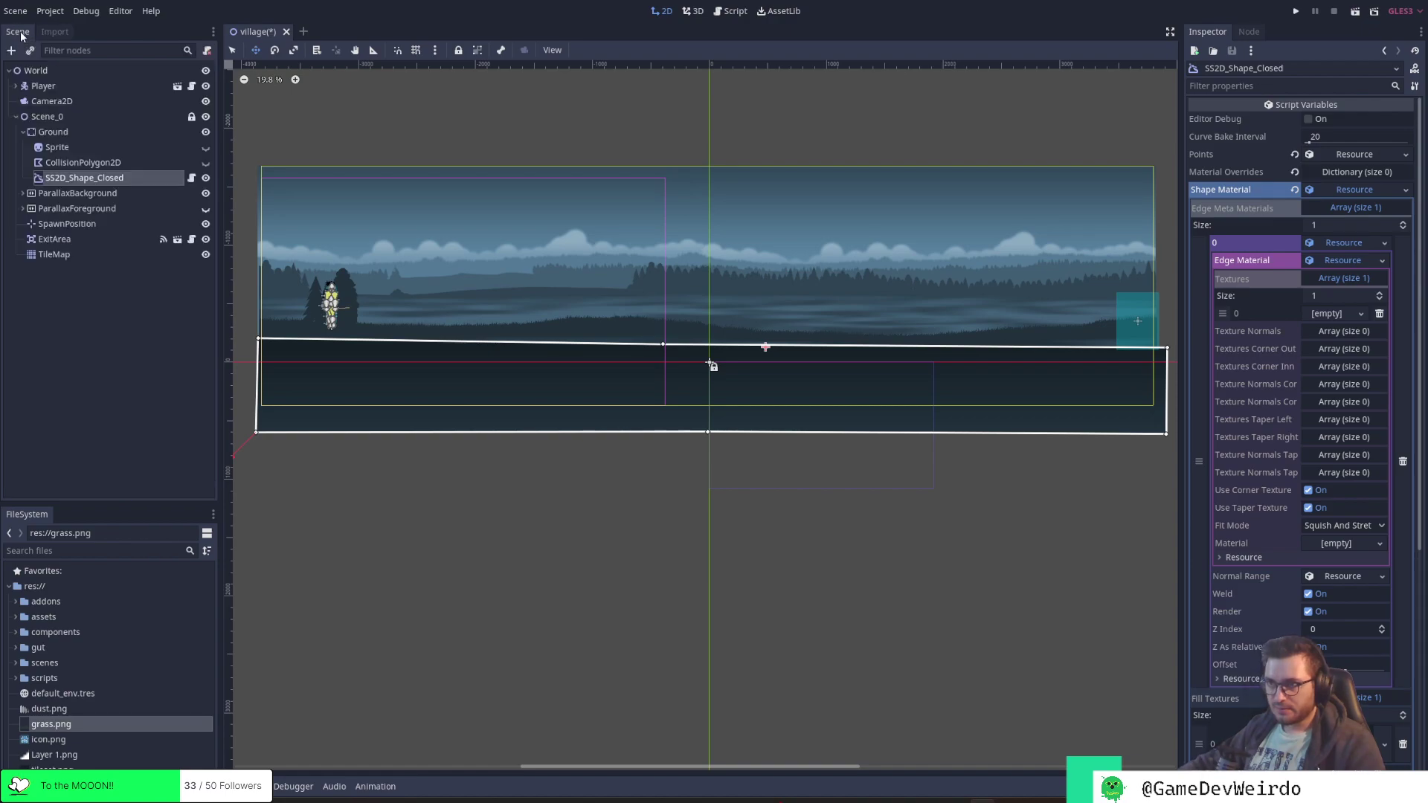
pyautogui.click(55, 32)
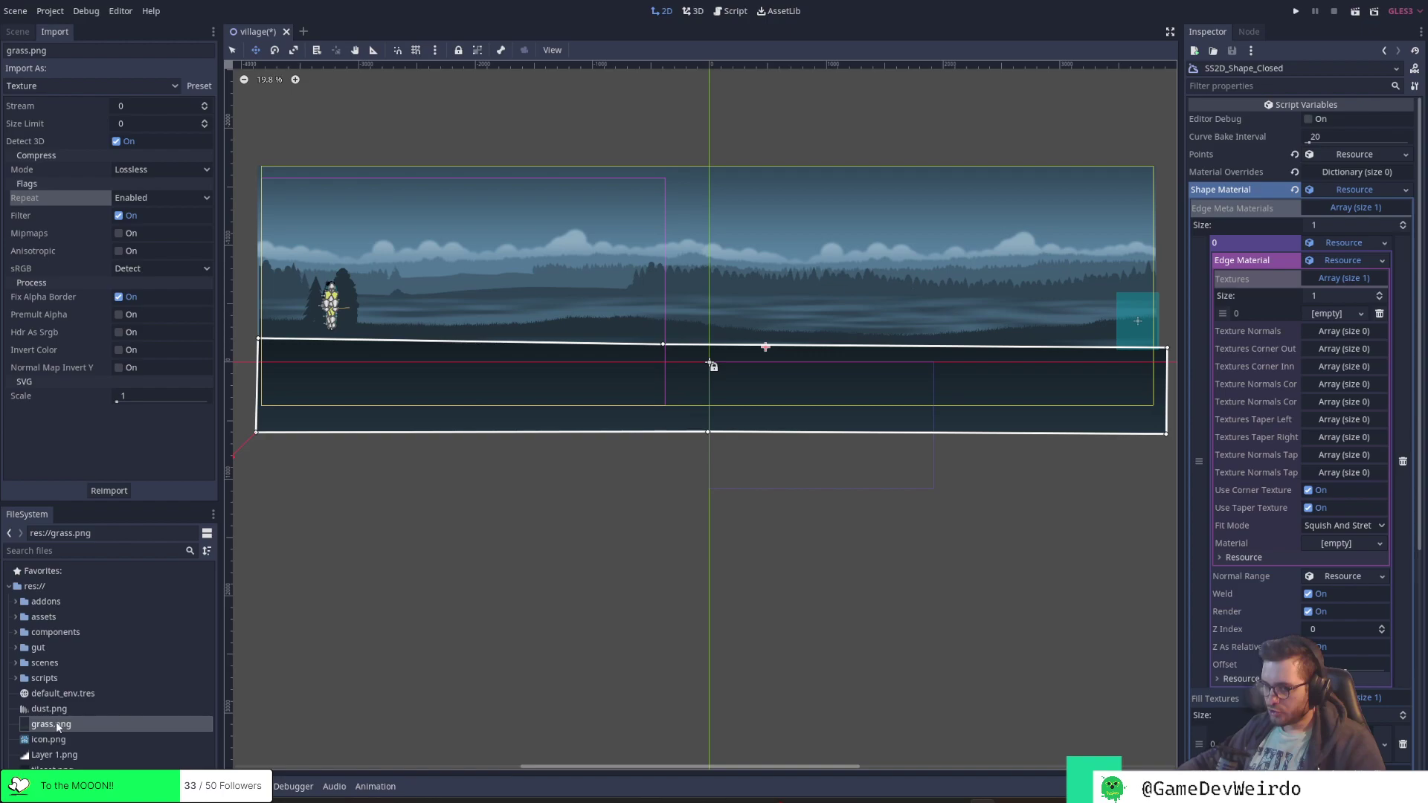
# Drop grass.png into the edge material's Textures[0] slot, check the grass edge, and set edge Offset to -0.9
pyautogui.moveTo(60, 727); pyautogui.dragTo(1334, 319)
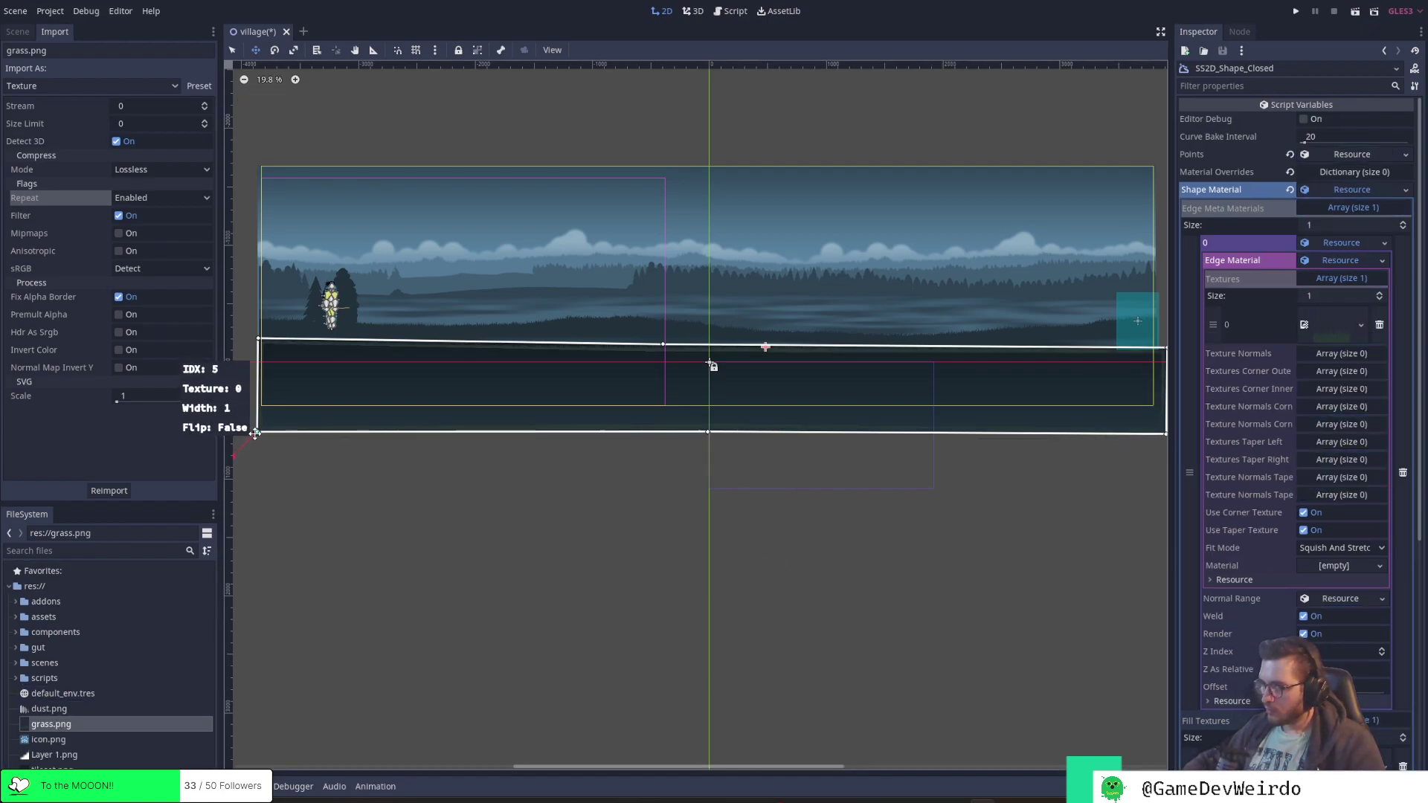
pyautogui.scroll(10, 271, 350)
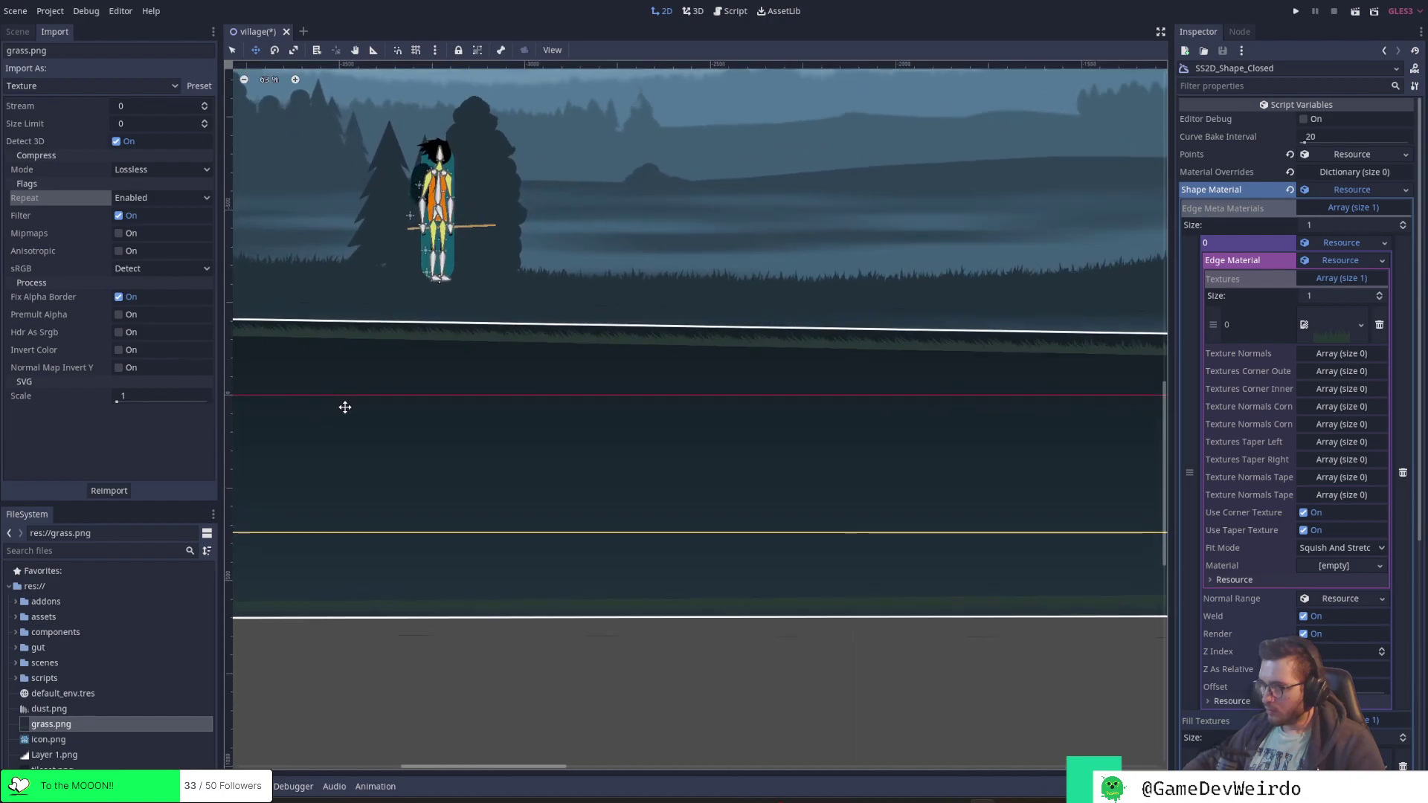
pyautogui.moveTo(351, 450); pyautogui.dragTo(419, 430, button='middle')
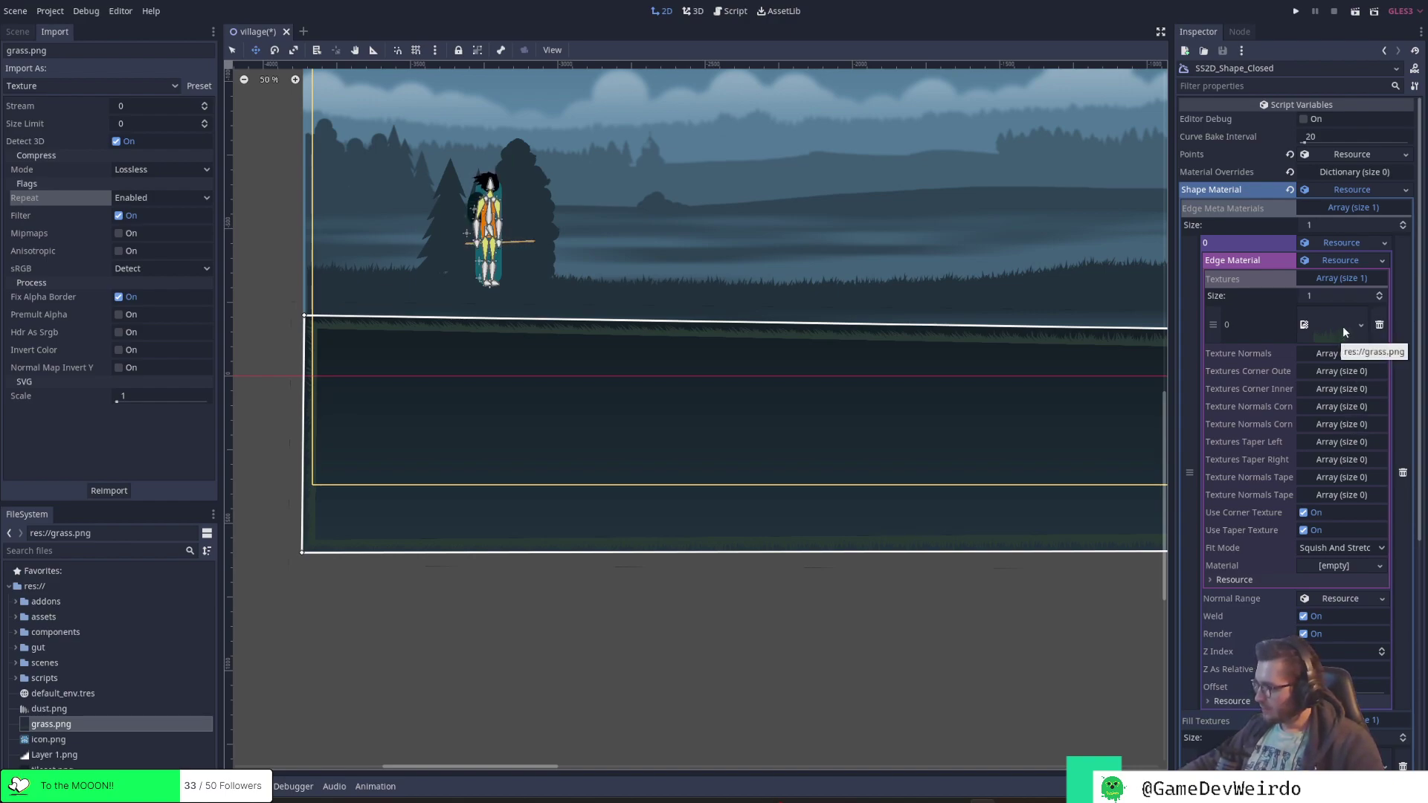
pyautogui.click(1343, 279)
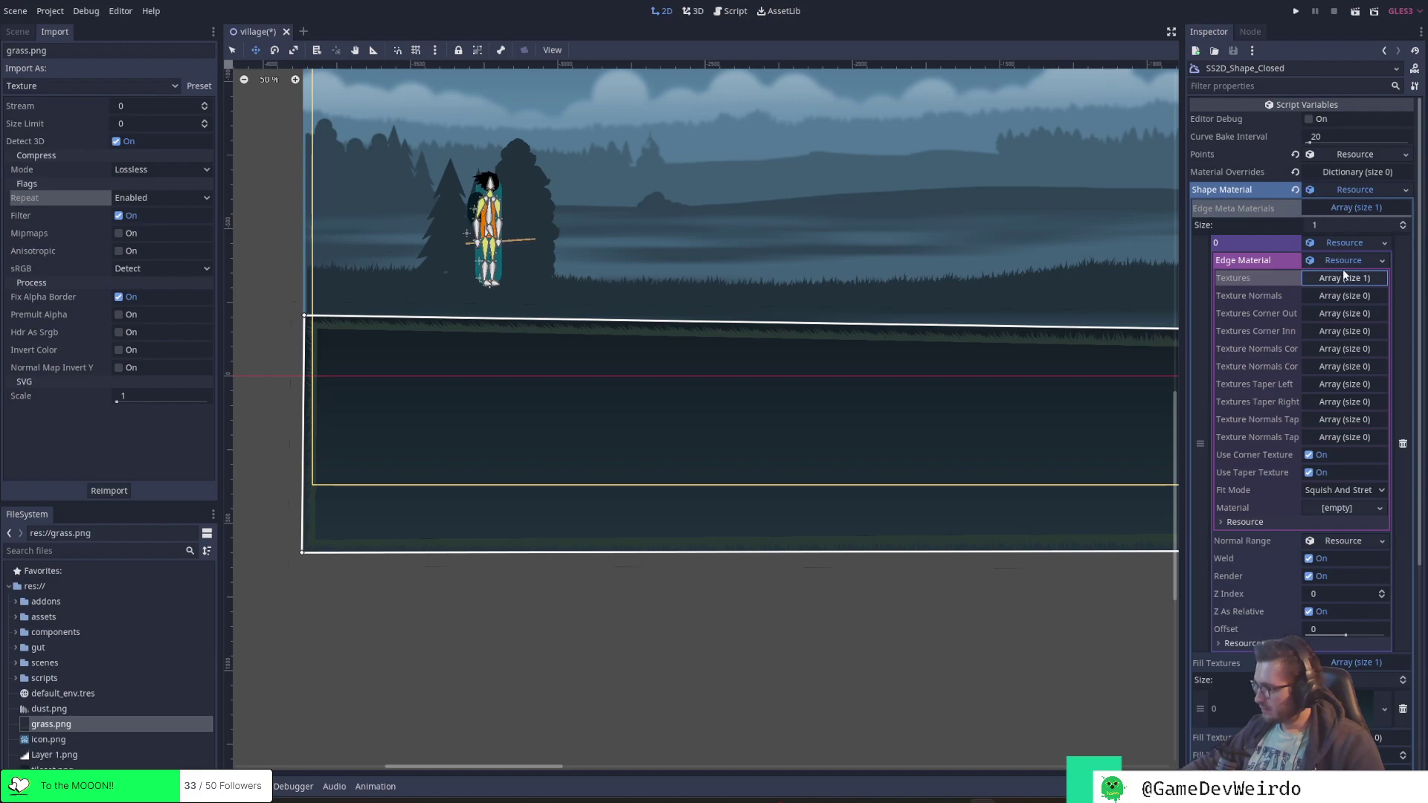
pyautogui.click(1339, 262)
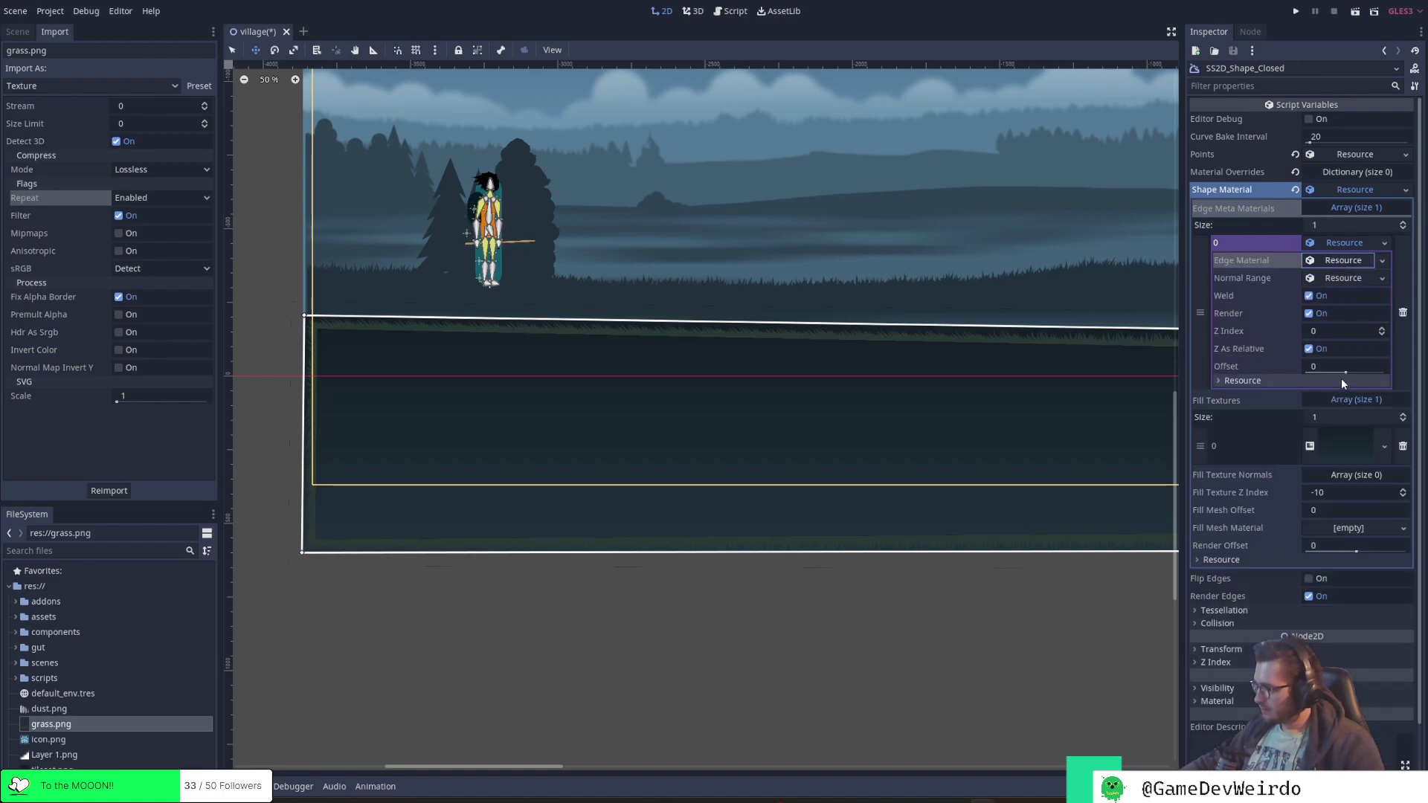
pyautogui.moveTo(1342, 378)
pyautogui.mouseDown()
pyautogui.moveTo(1320, 374)
pyautogui.moveTo(1351, 377)
pyautogui.mouseUp()
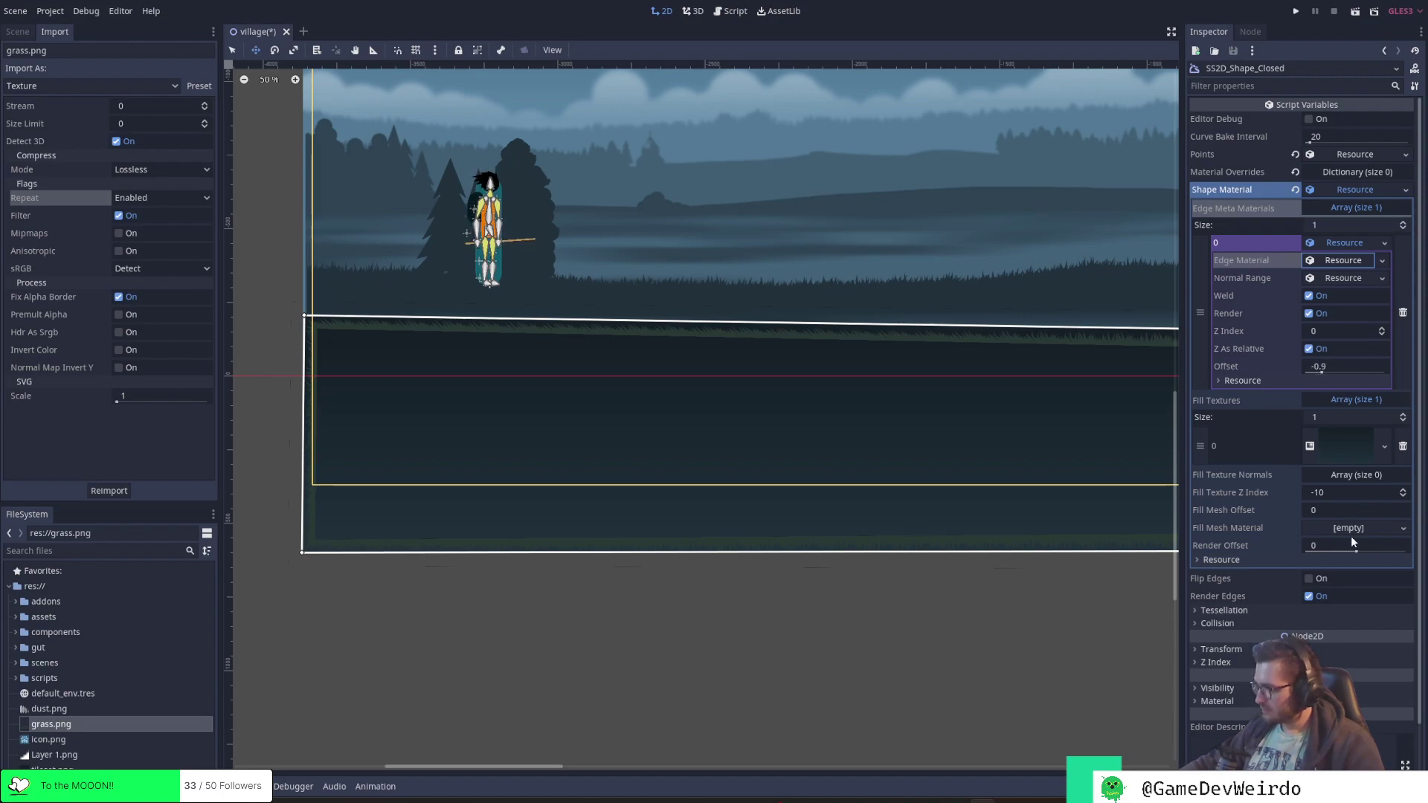
# Raise the shape's render offset to 1.5
pyautogui.moveTo(1376, 555); pyautogui.dragTo(1382, 557)
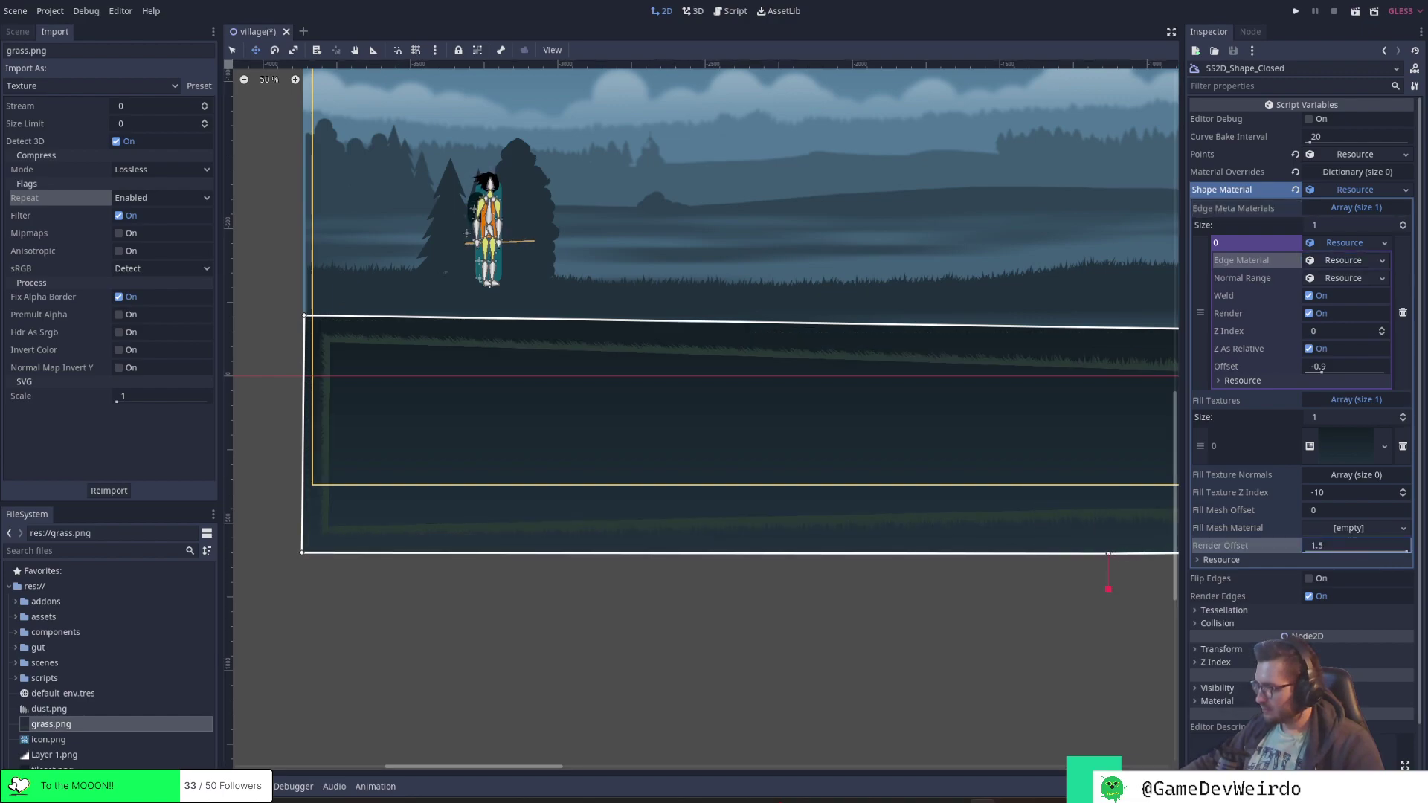
pyautogui.press('Return')
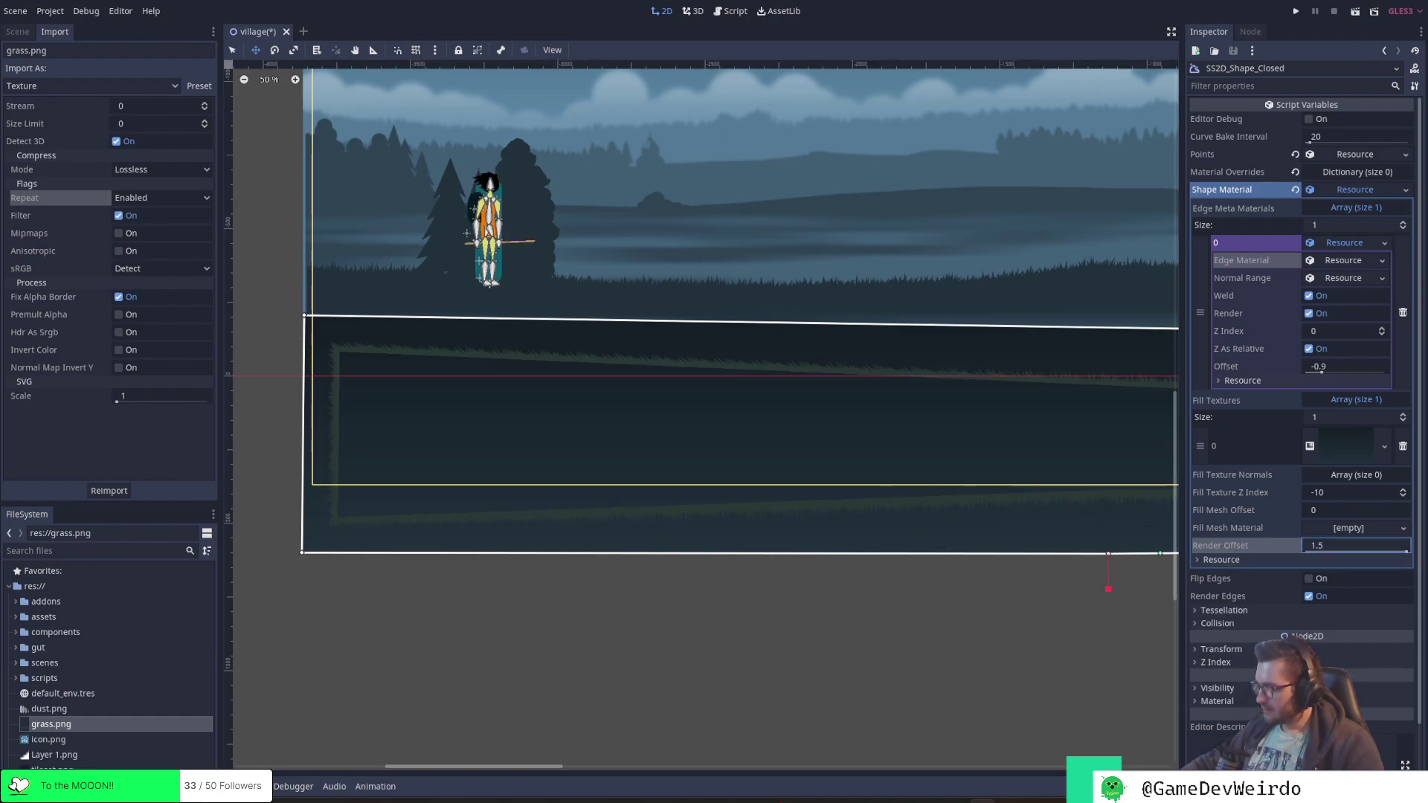
pyautogui.moveTo(1336, 555); pyautogui.dragTo(1406, 555)
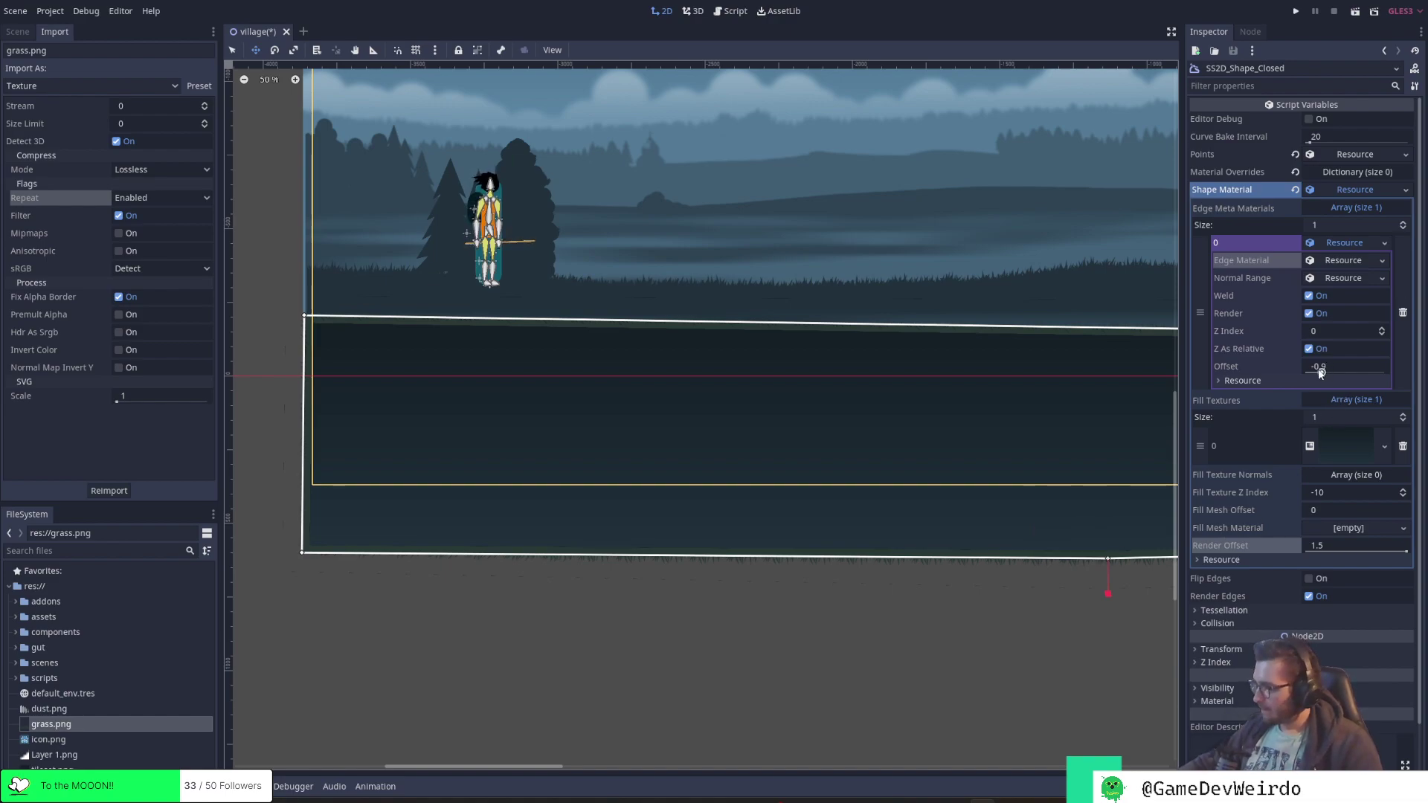
# Set the grass edge Offset to 0 and pull the bottom point left to flatten the edge
pyautogui.moveTo(1315, 372); pyautogui.dragTo(1340, 373)
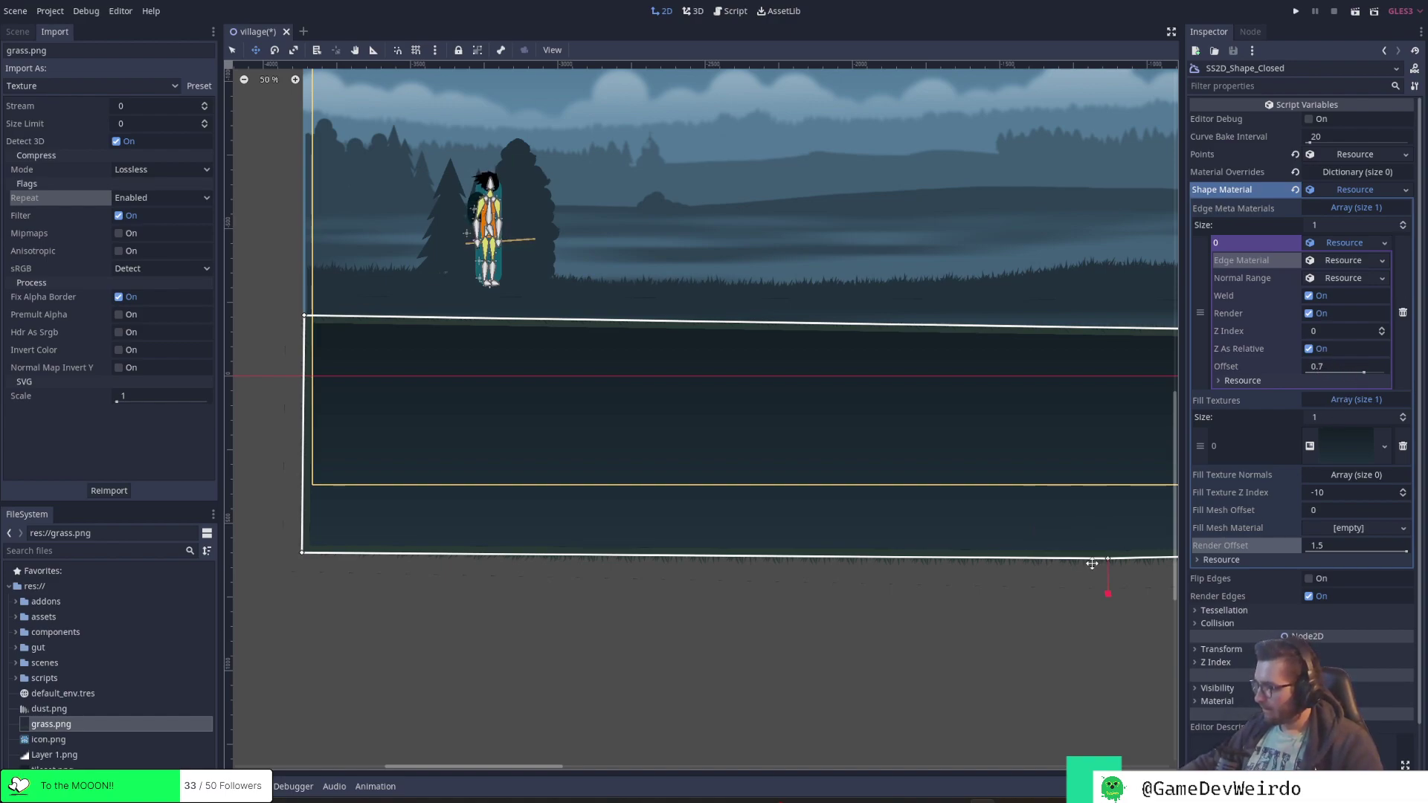
pyautogui.moveTo(1107, 558); pyautogui.dragTo(1110, 558)
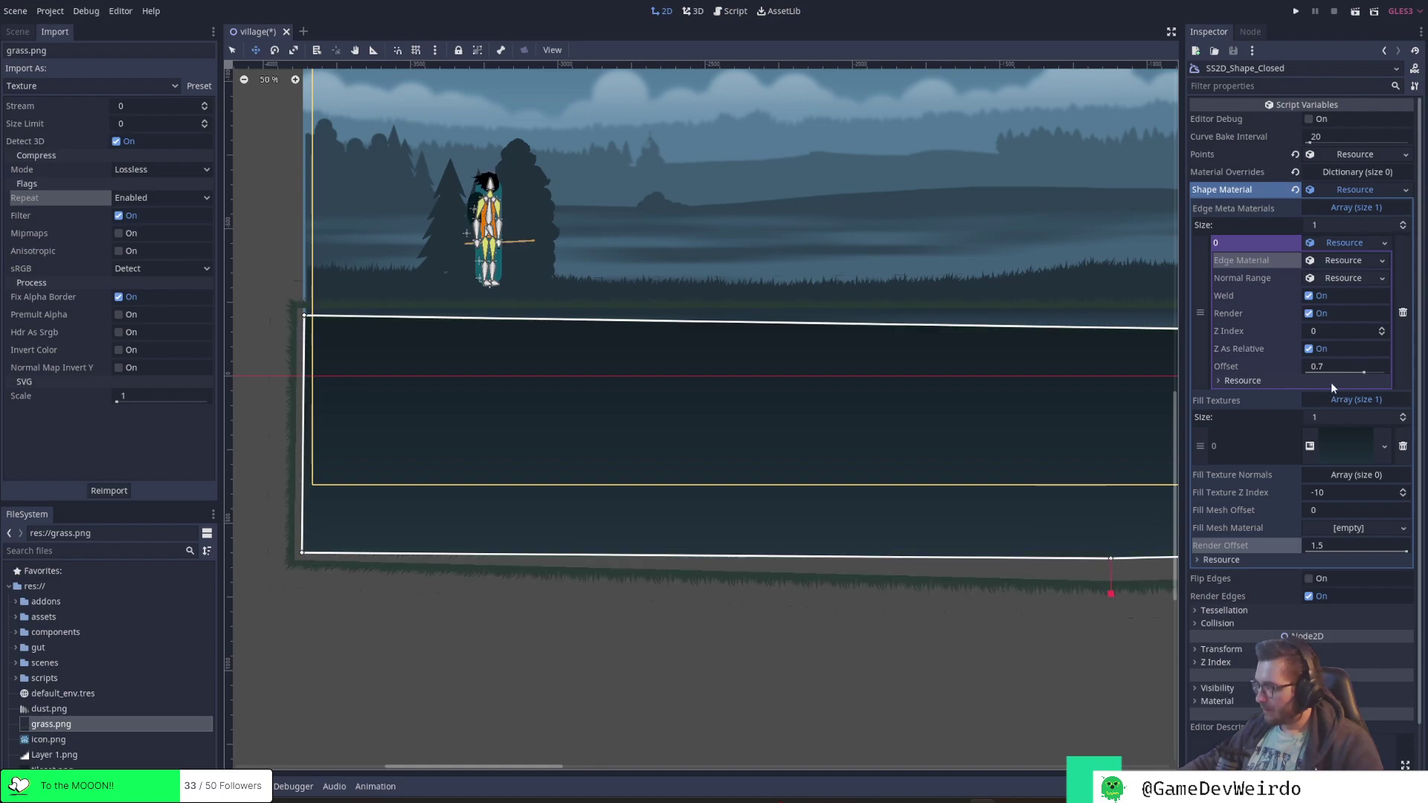
pyautogui.write('0')
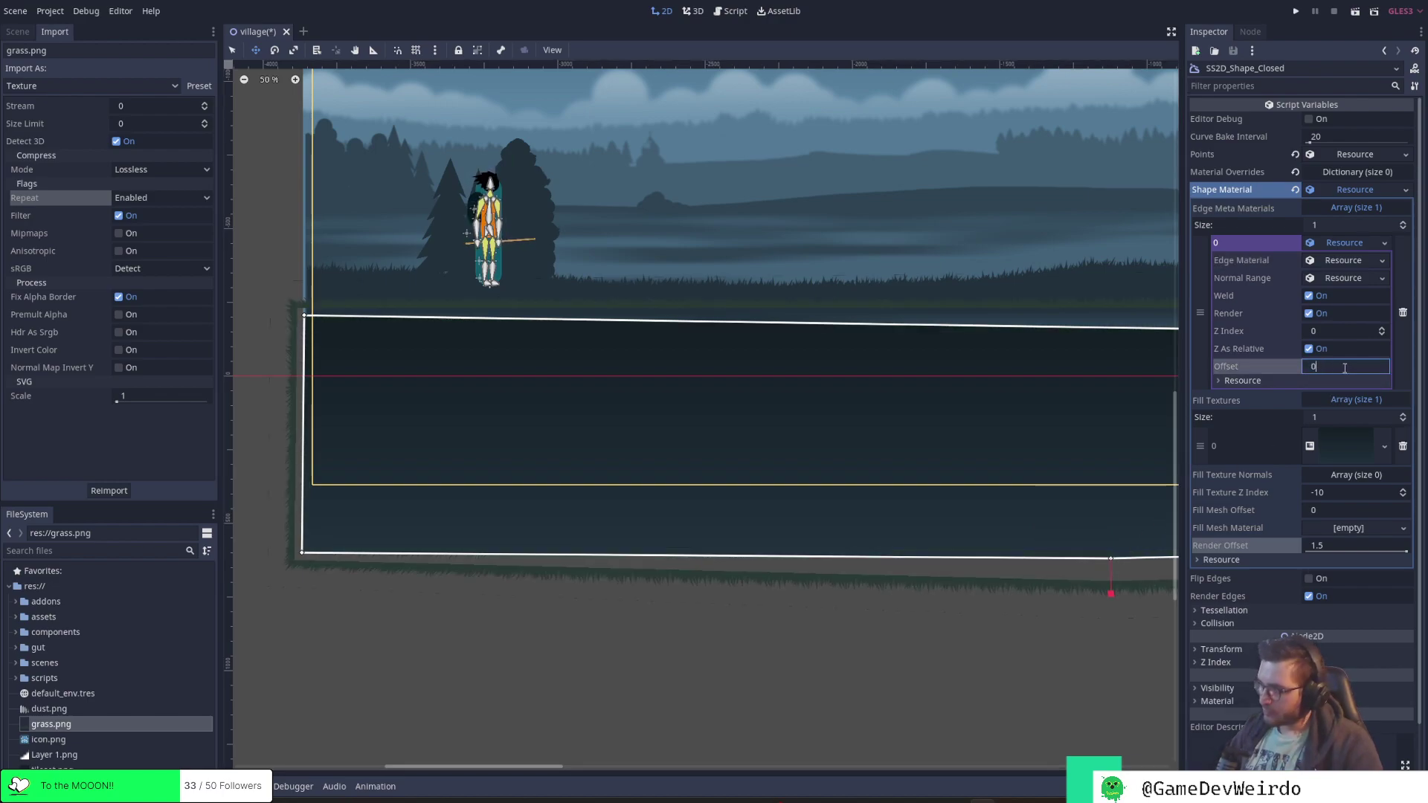
pyautogui.click(1111, 561)
pyautogui.moveTo(1110, 562); pyautogui.dragTo(893, 553)
# Lift the ground's top-edge point up to the backdrop's grass line
pyautogui.scroll(1, 1096, 391)
pyautogui.scroll(-4, 1097, 391)
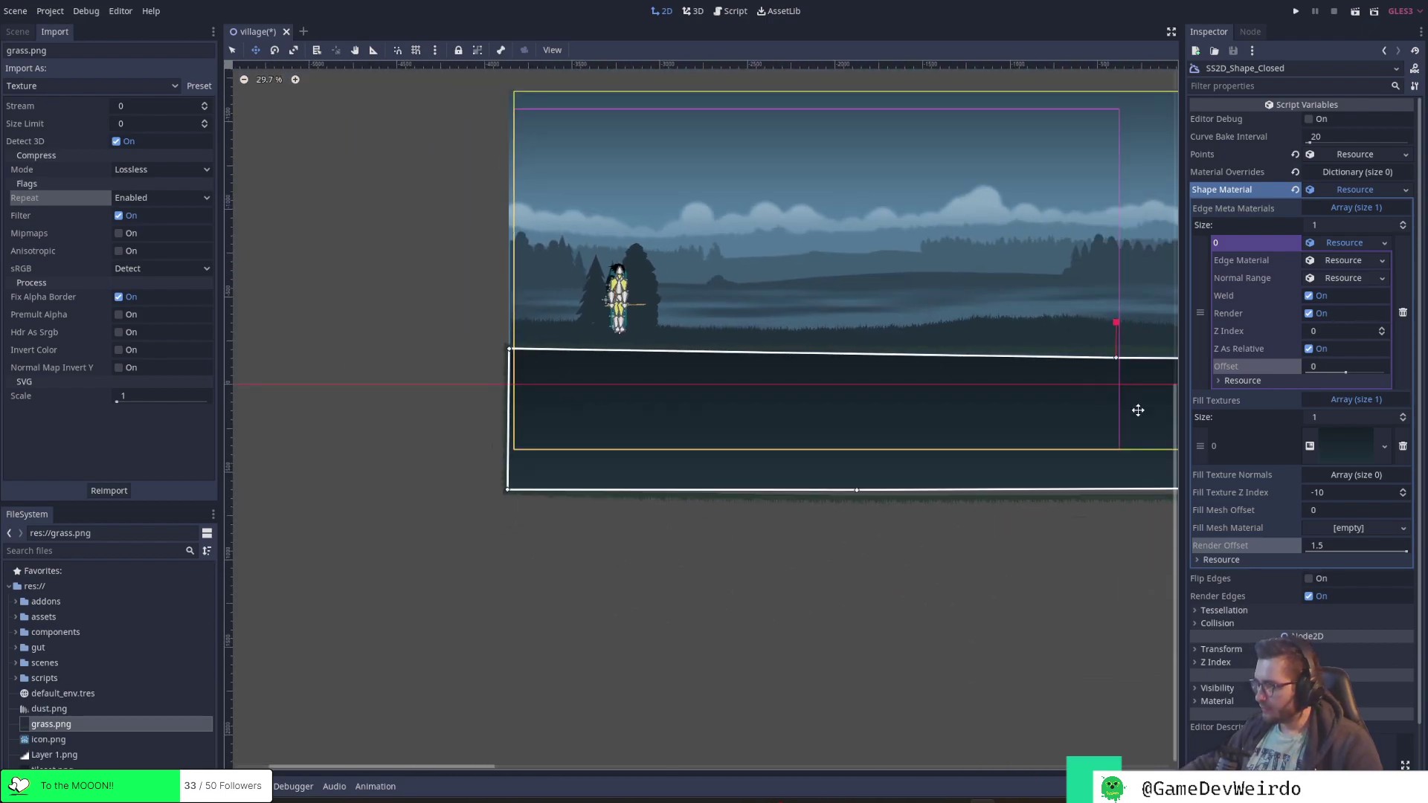
pyautogui.moveTo(1132, 408); pyautogui.dragTo(743, 439, button='middle')
pyautogui.scroll(12, 704, 392)
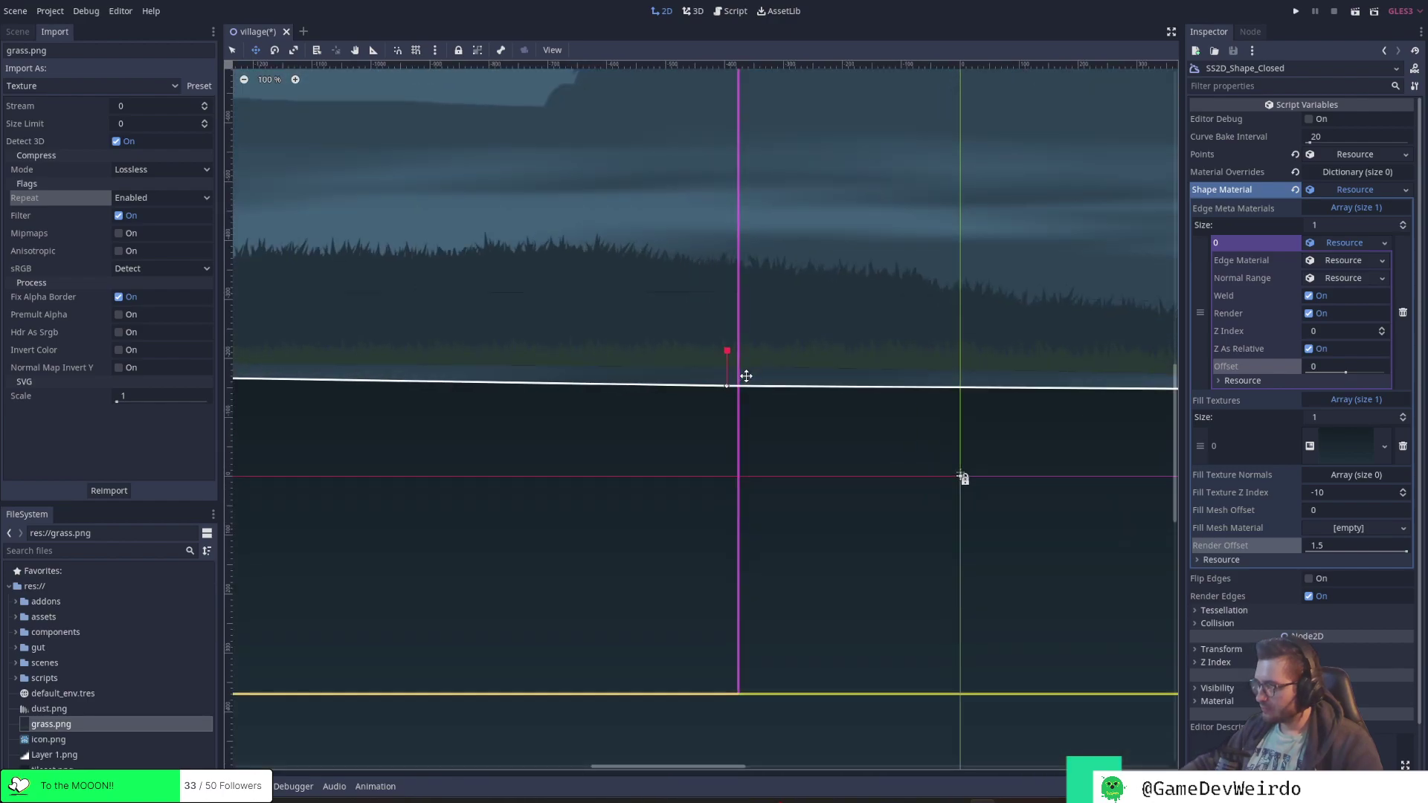
pyautogui.moveTo(695, 400); pyautogui.dragTo(703, 378)
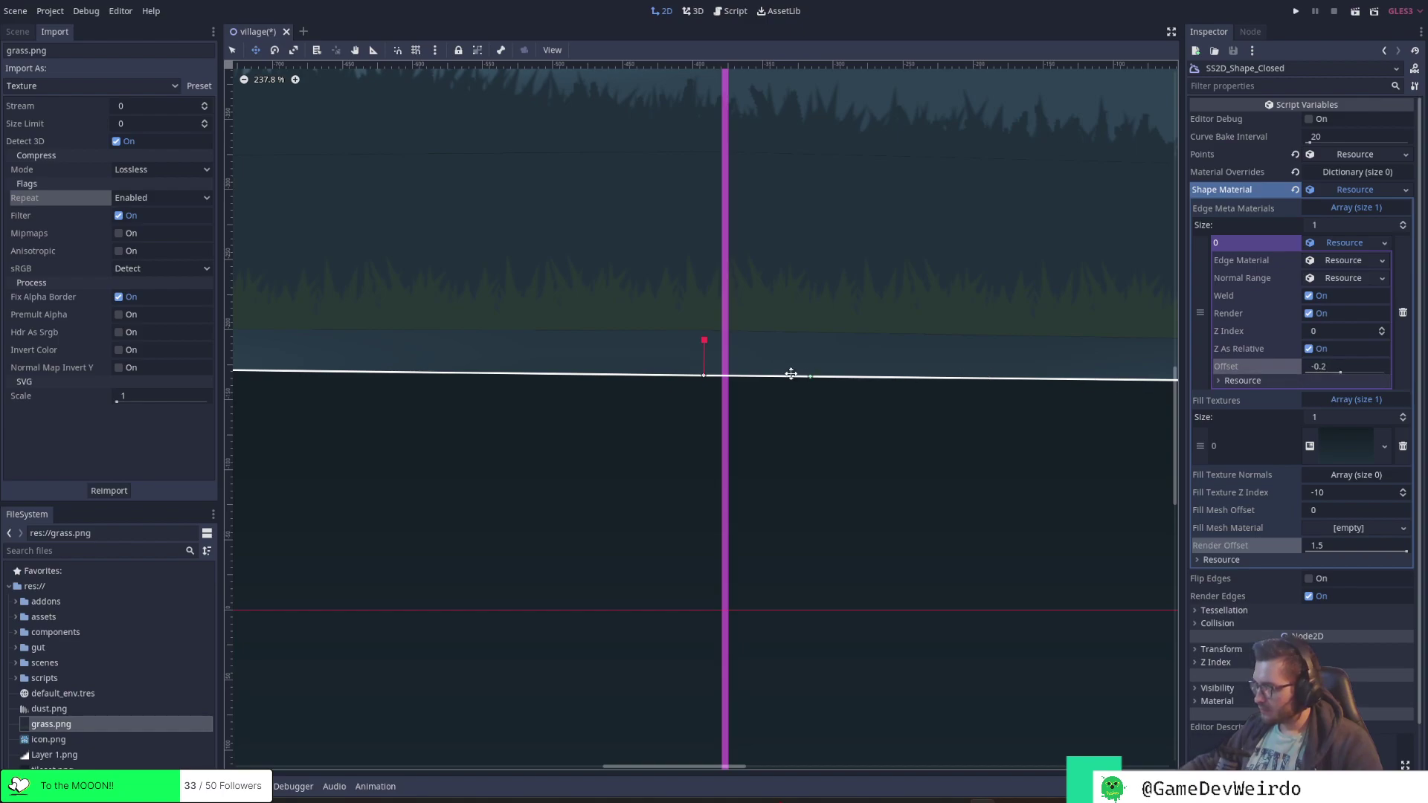
pyautogui.moveTo(708, 375); pyautogui.dragTo(703, 369)
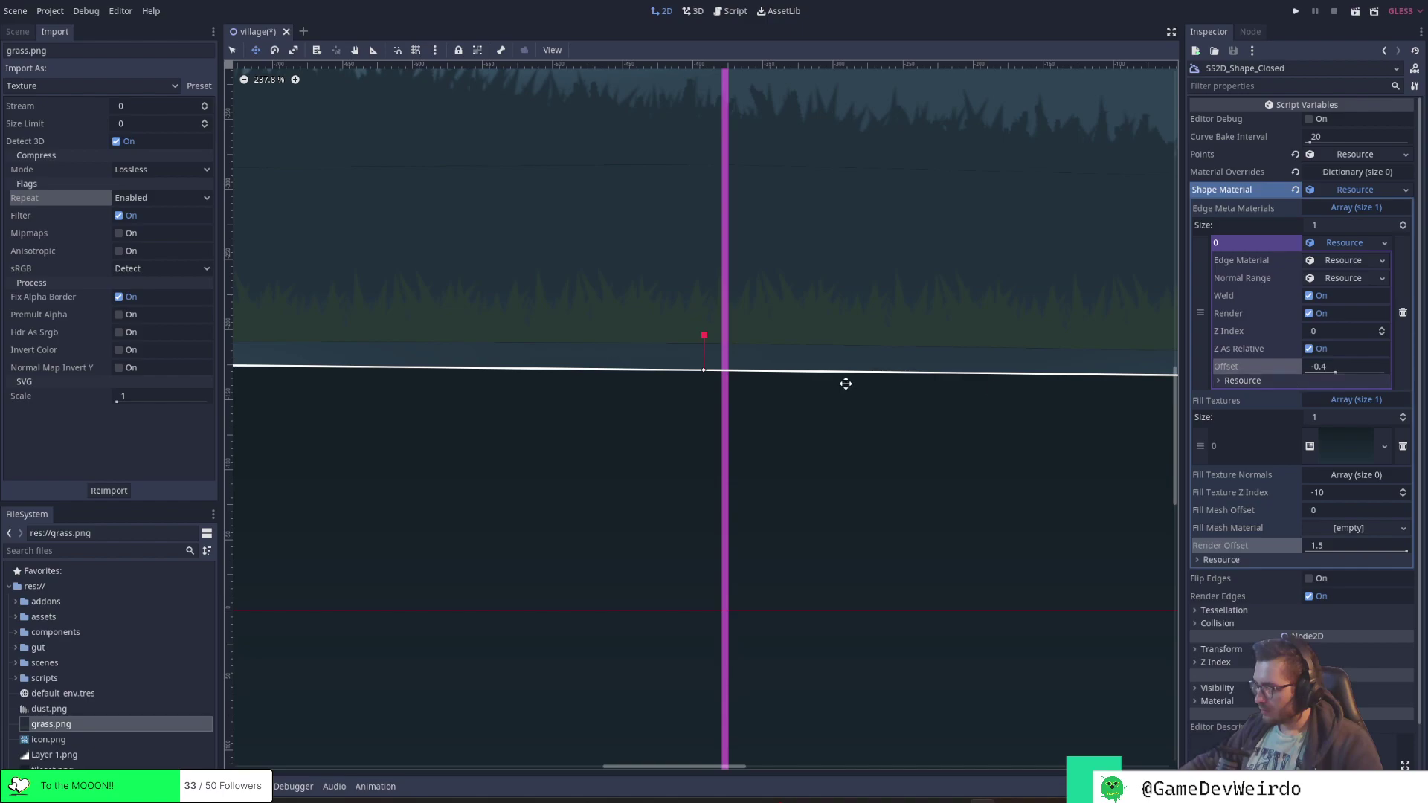
pyautogui.moveTo(704, 369); pyautogui.dragTo(704, 362)
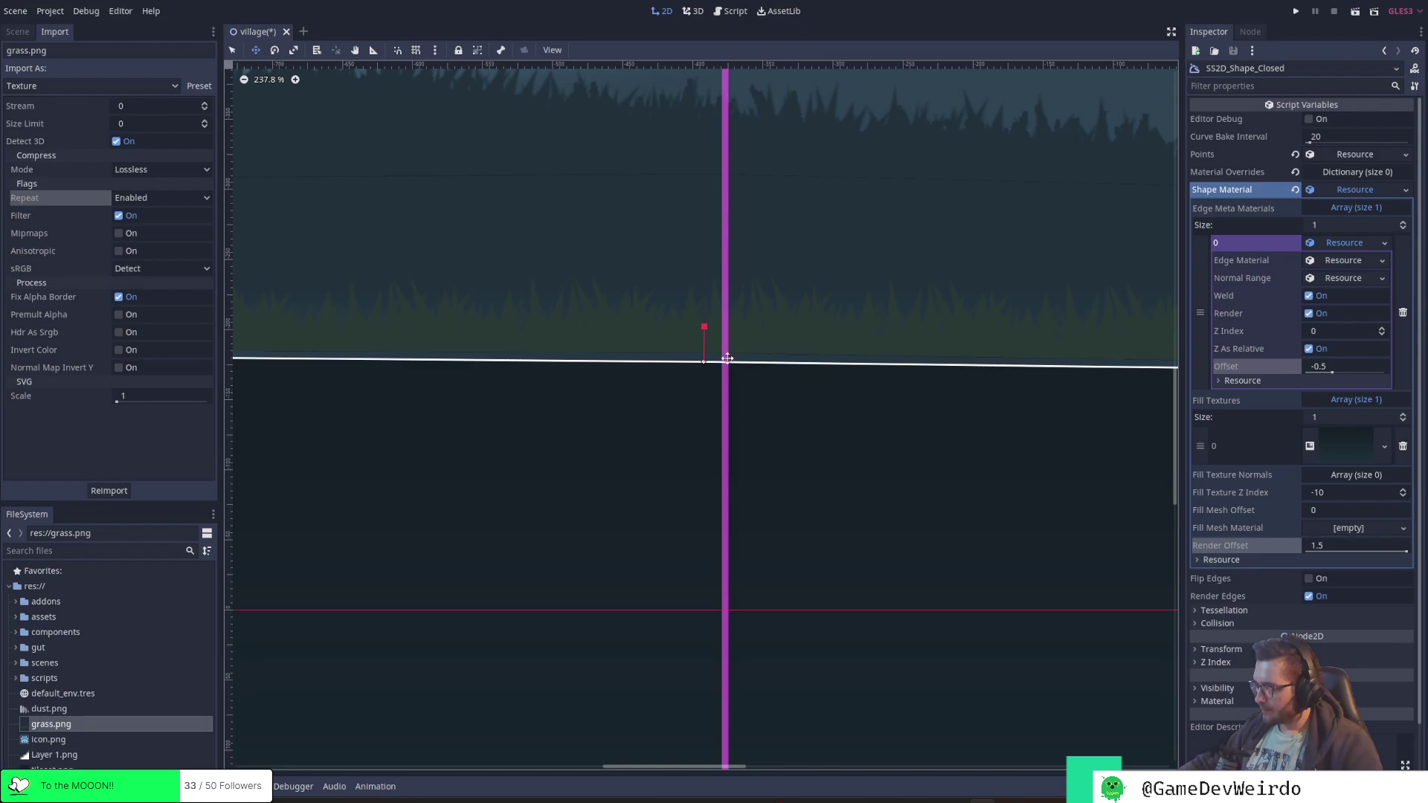
# Zoom out to frame the whole ground shape
pyautogui.scroll(-3, 802, 385)
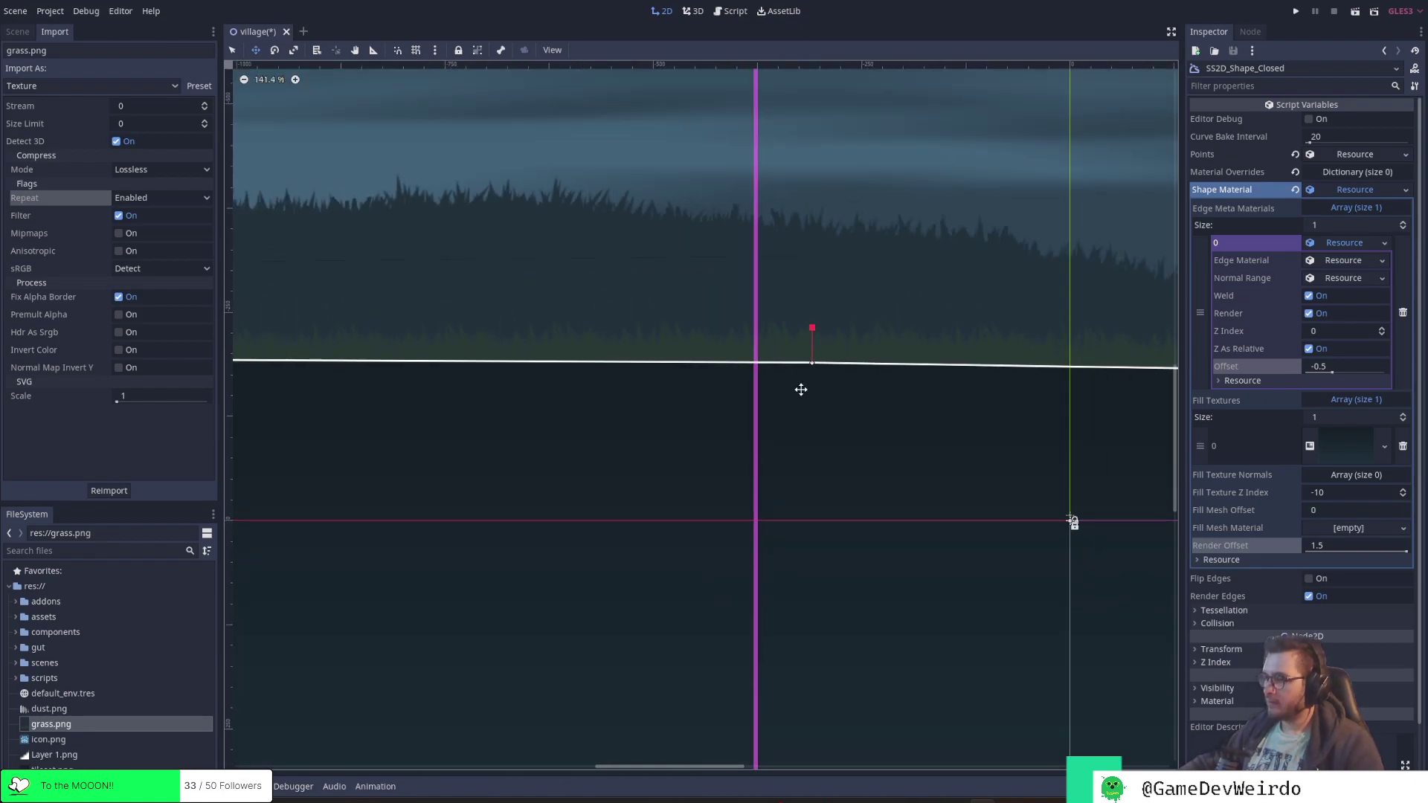
pyautogui.scroll(-4, 802, 390)
pyautogui.scroll(-1, 870, 498)
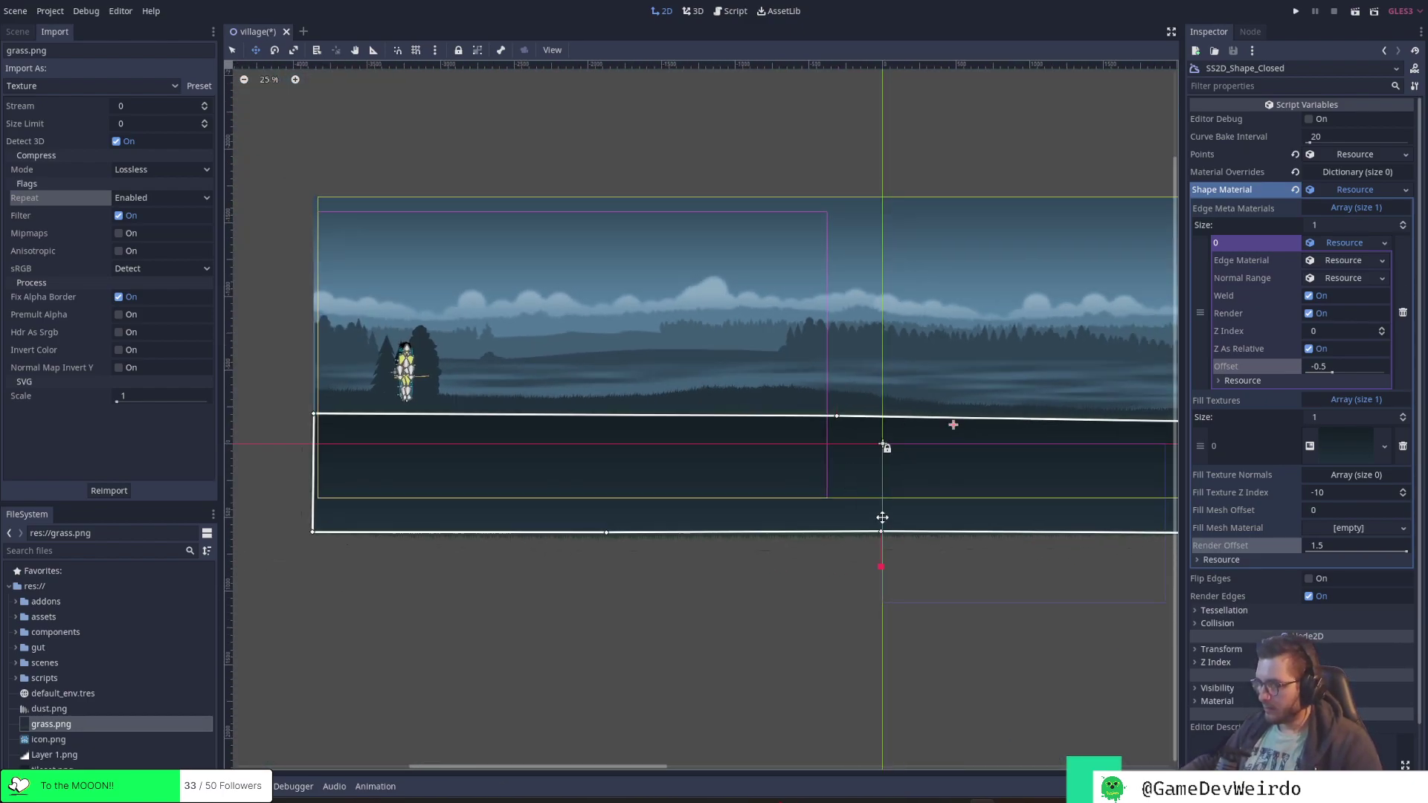
pyautogui.scroll(-1, 929, 504)
pyautogui.moveTo(992, 520); pyautogui.dragTo(1093, 587, button='middle')
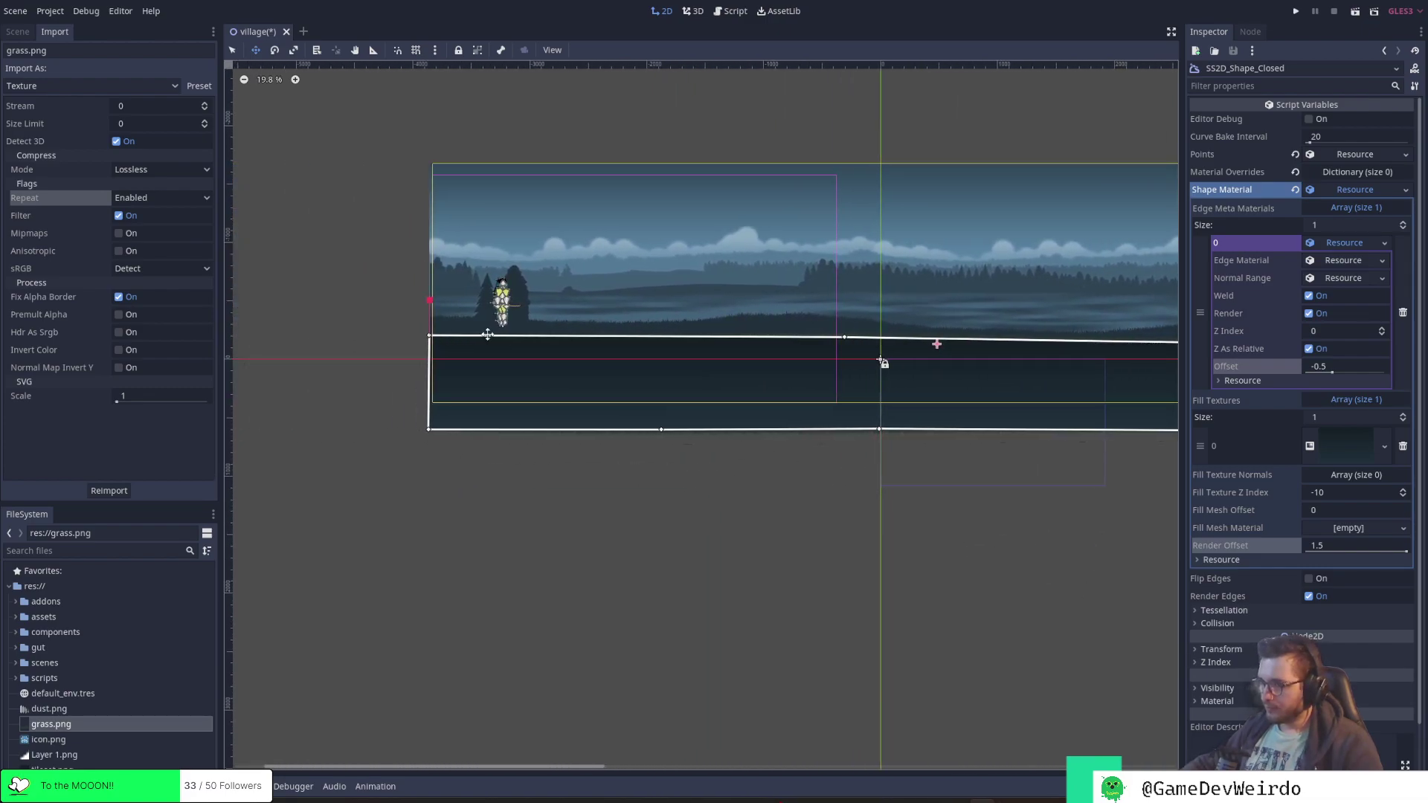
pyautogui.scroll(3, 435, 364)
pyautogui.scroll(2, 435, 364)
# Stretch the left corners outward and add top-edge points raised to the backdrop's grass line
pyautogui.moveTo(404, 402); pyautogui.dragTo(379, 377)
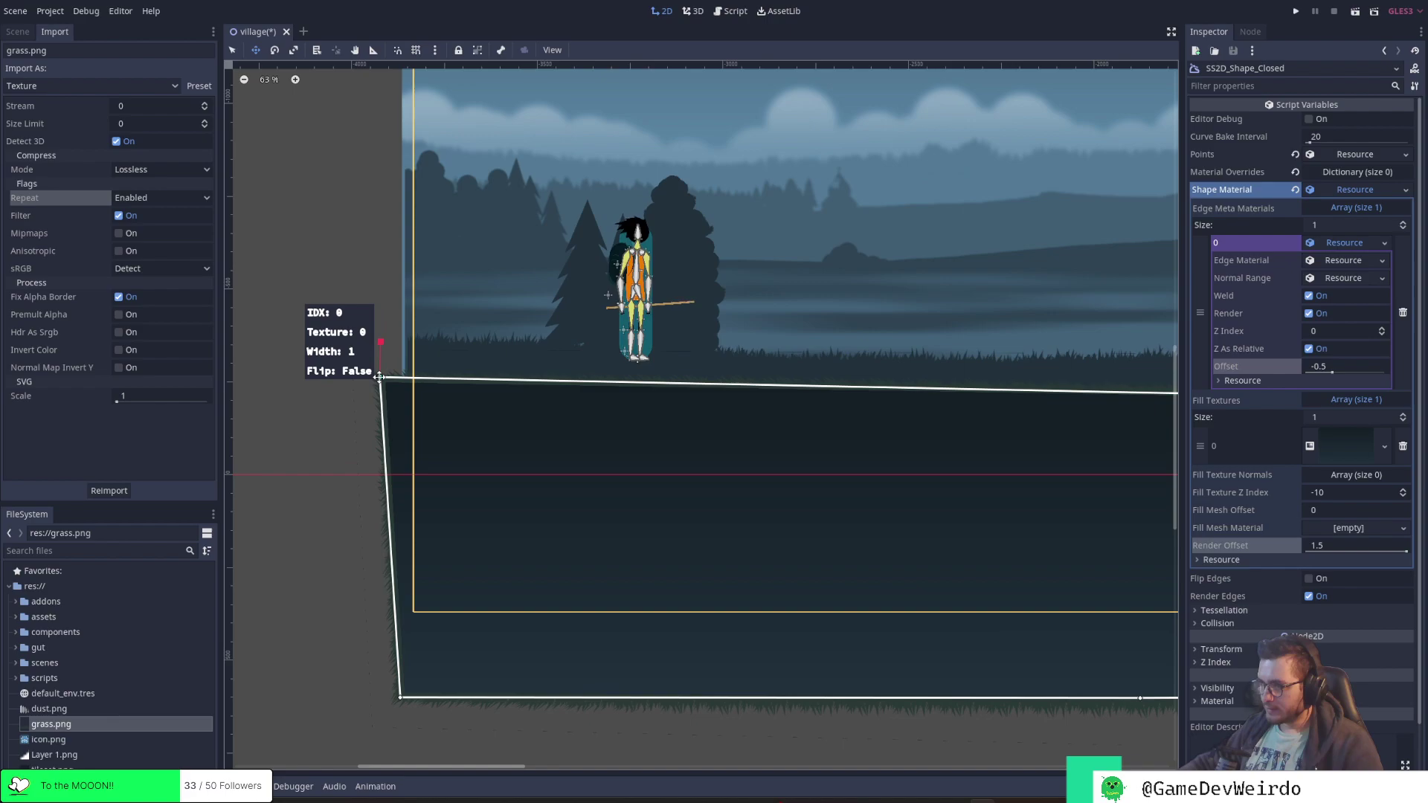
pyautogui.moveTo(401, 698); pyautogui.dragTo(361, 702)
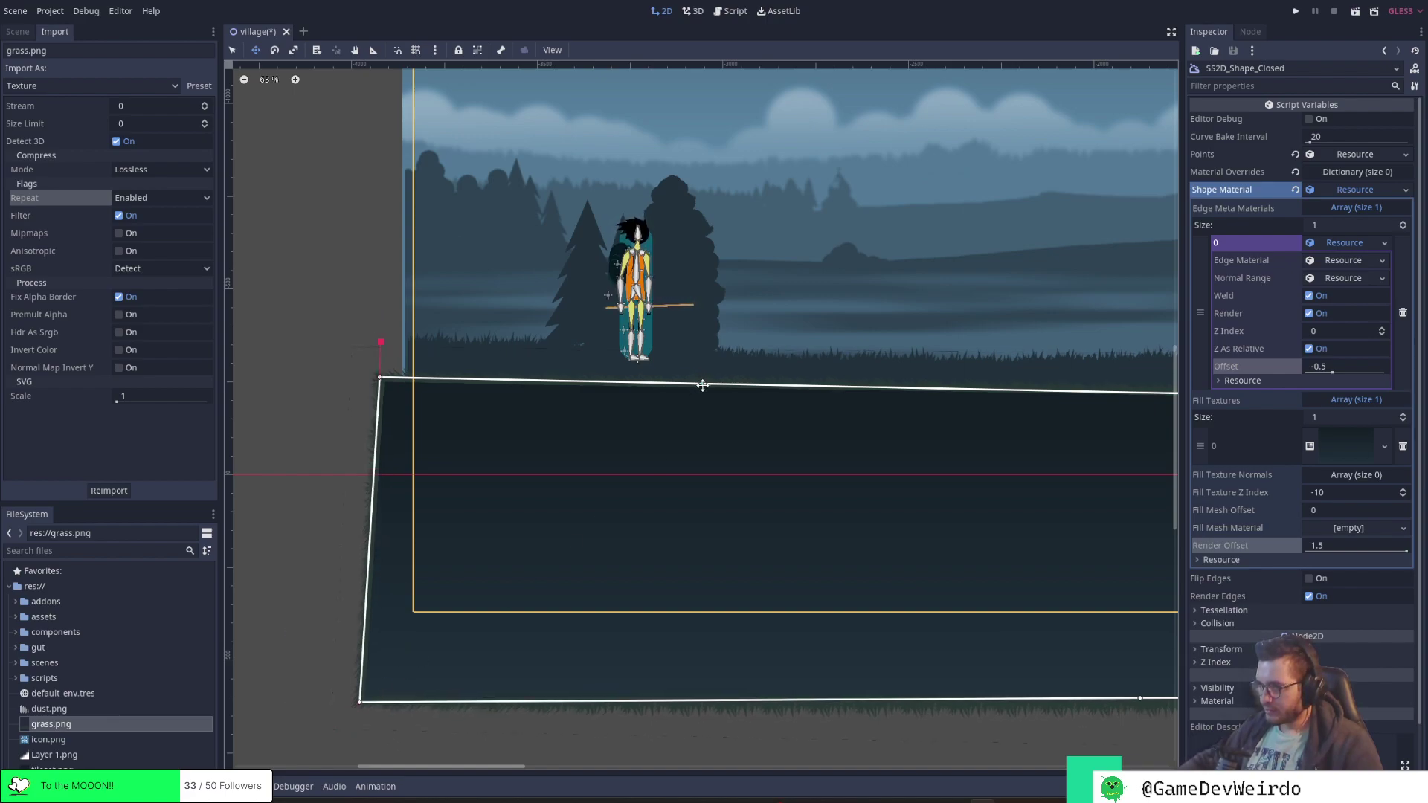
pyautogui.moveTo(703, 386); pyautogui.dragTo(535, 398)
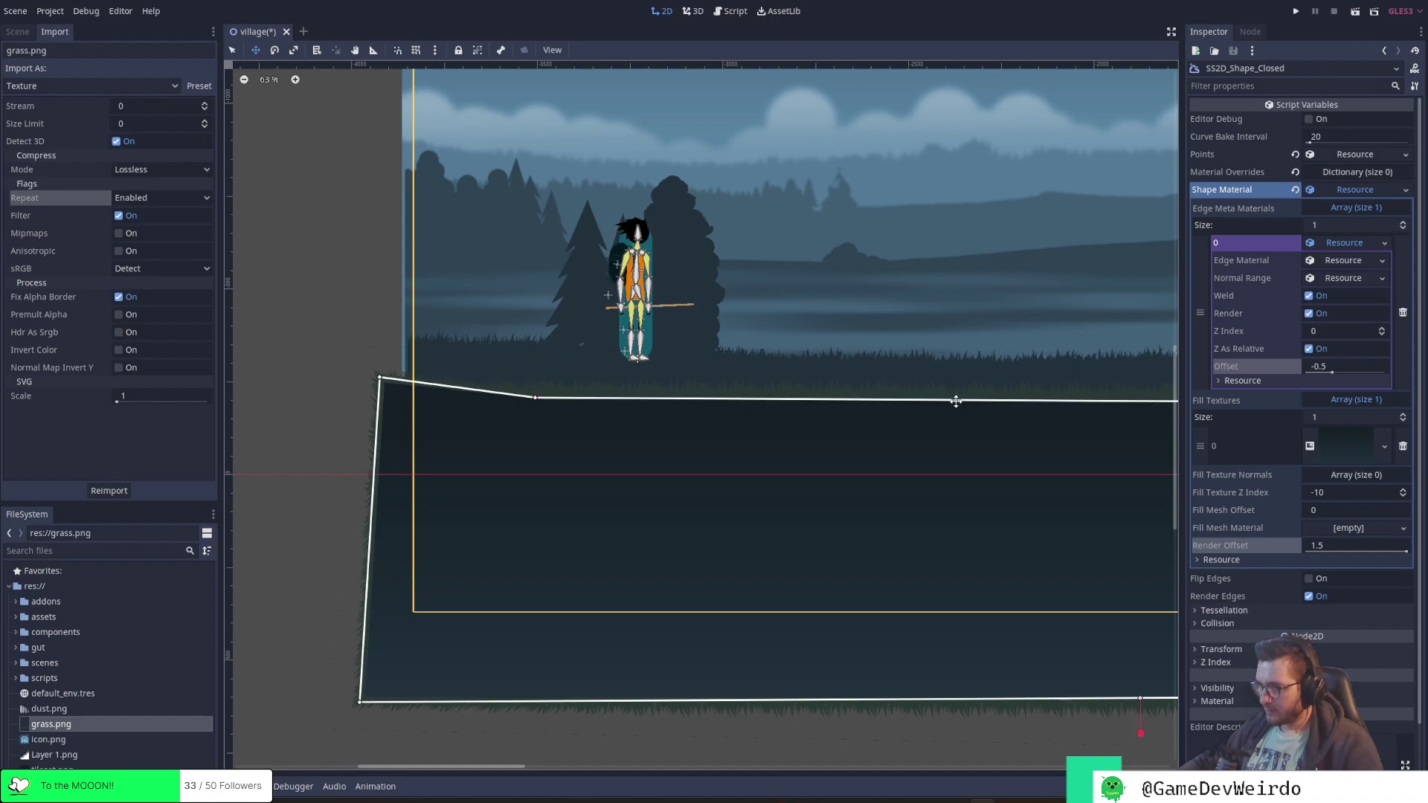
pyautogui.moveTo(957, 401); pyautogui.dragTo(957, 378)
pyautogui.moveTo(994, 436); pyautogui.dragTo(797, 455, button='middle')
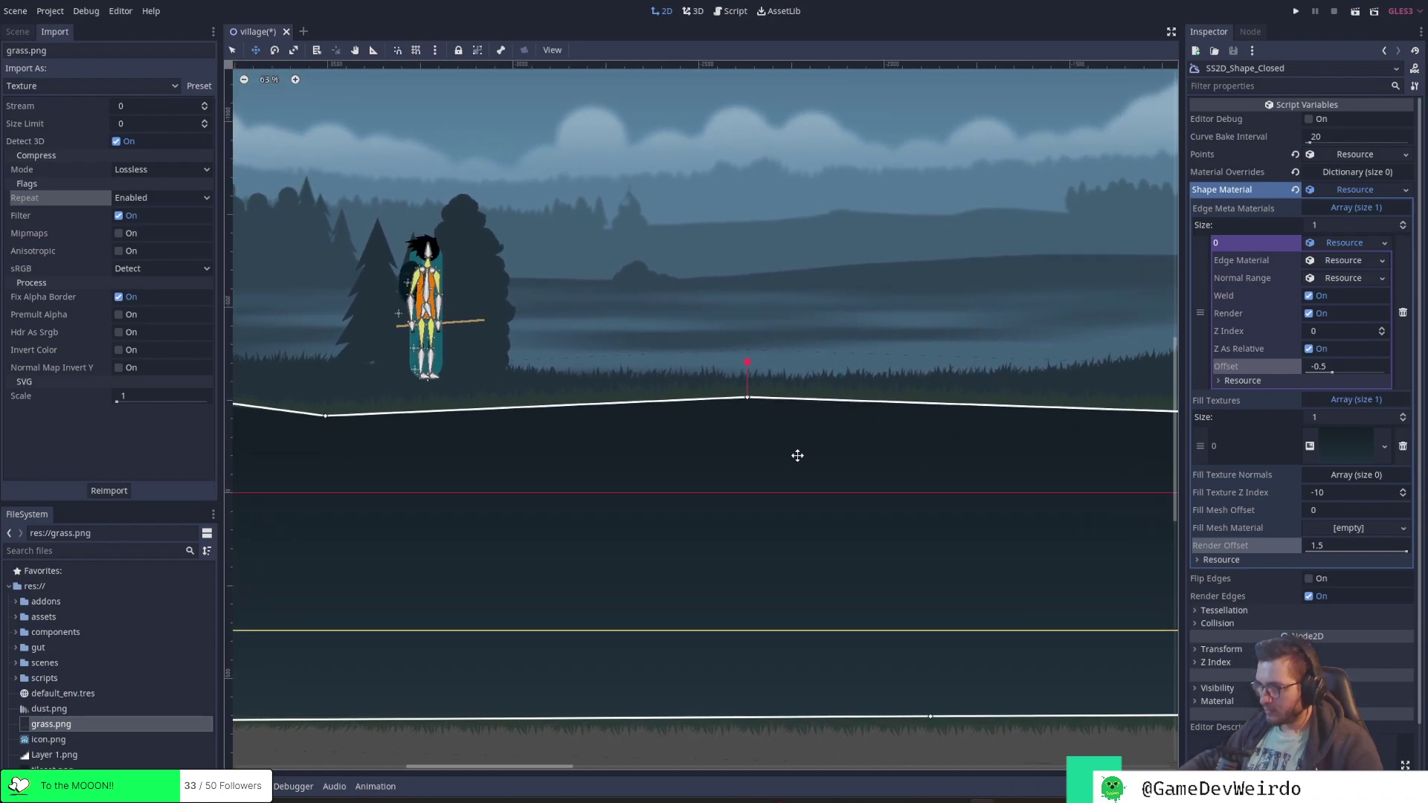
# Add and adjust more top-edge points so the edge follows the backdrop contour
pyautogui.moveTo(1062, 456); pyautogui.dragTo(893, 462, button='middle')
pyautogui.click(928, 411)
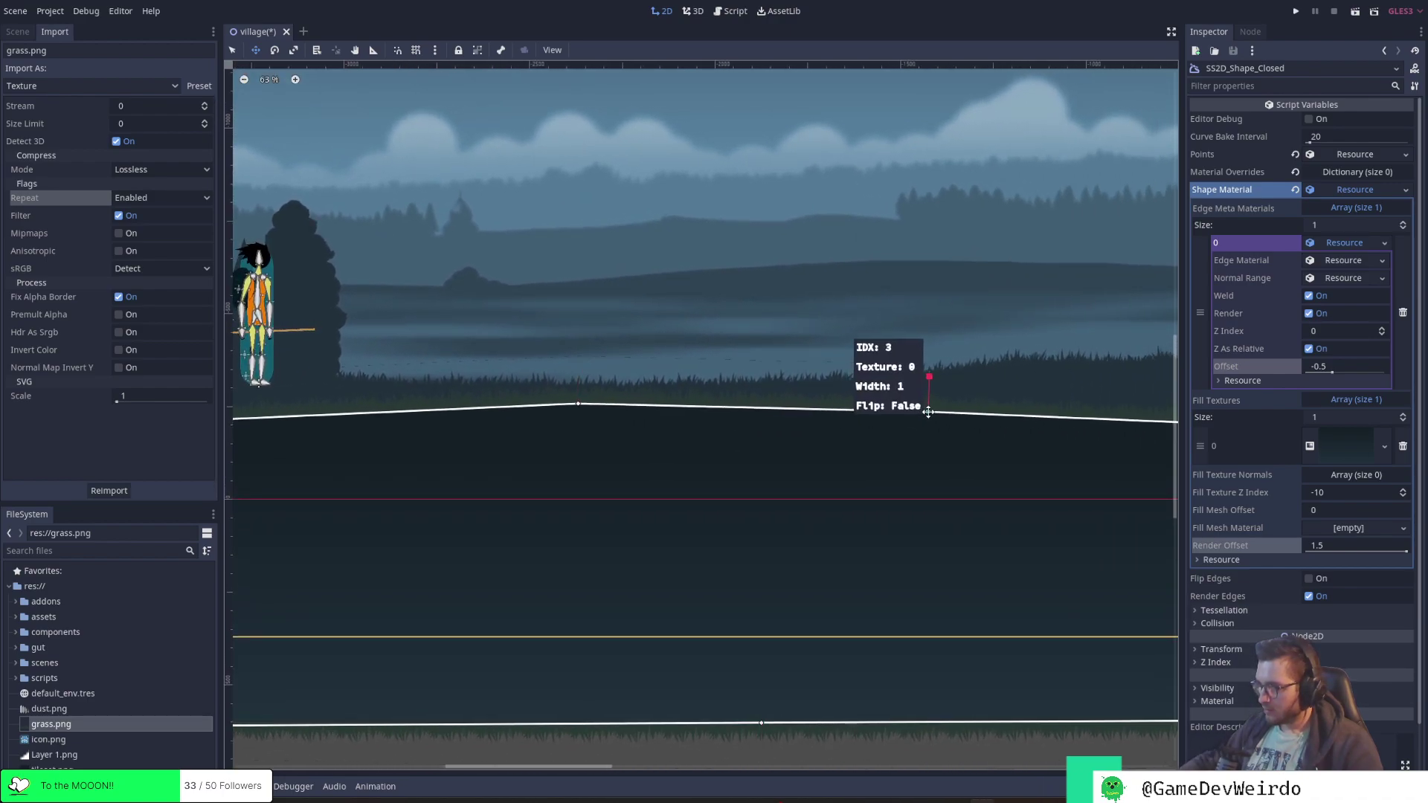
pyautogui.moveTo(579, 404); pyautogui.dragTo(580, 434)
pyautogui.moveTo(928, 411); pyautogui.dragTo(932, 426)
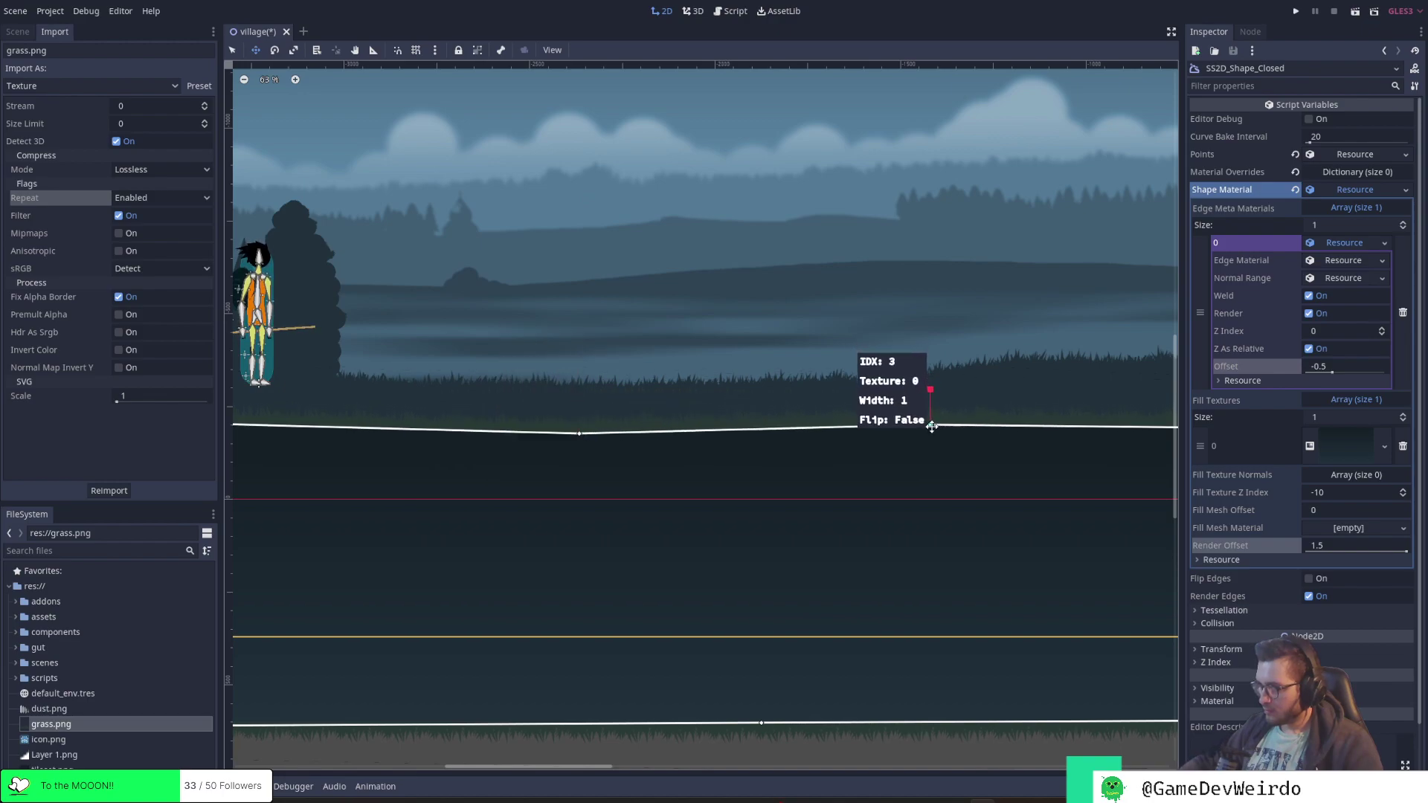
pyautogui.moveTo(1030, 459); pyautogui.dragTo(608, 500, button='middle')
pyautogui.moveTo(904, 466); pyautogui.dragTo(851, 456)
pyautogui.moveTo(1062, 516); pyautogui.dragTo(648, 518, button='middle')
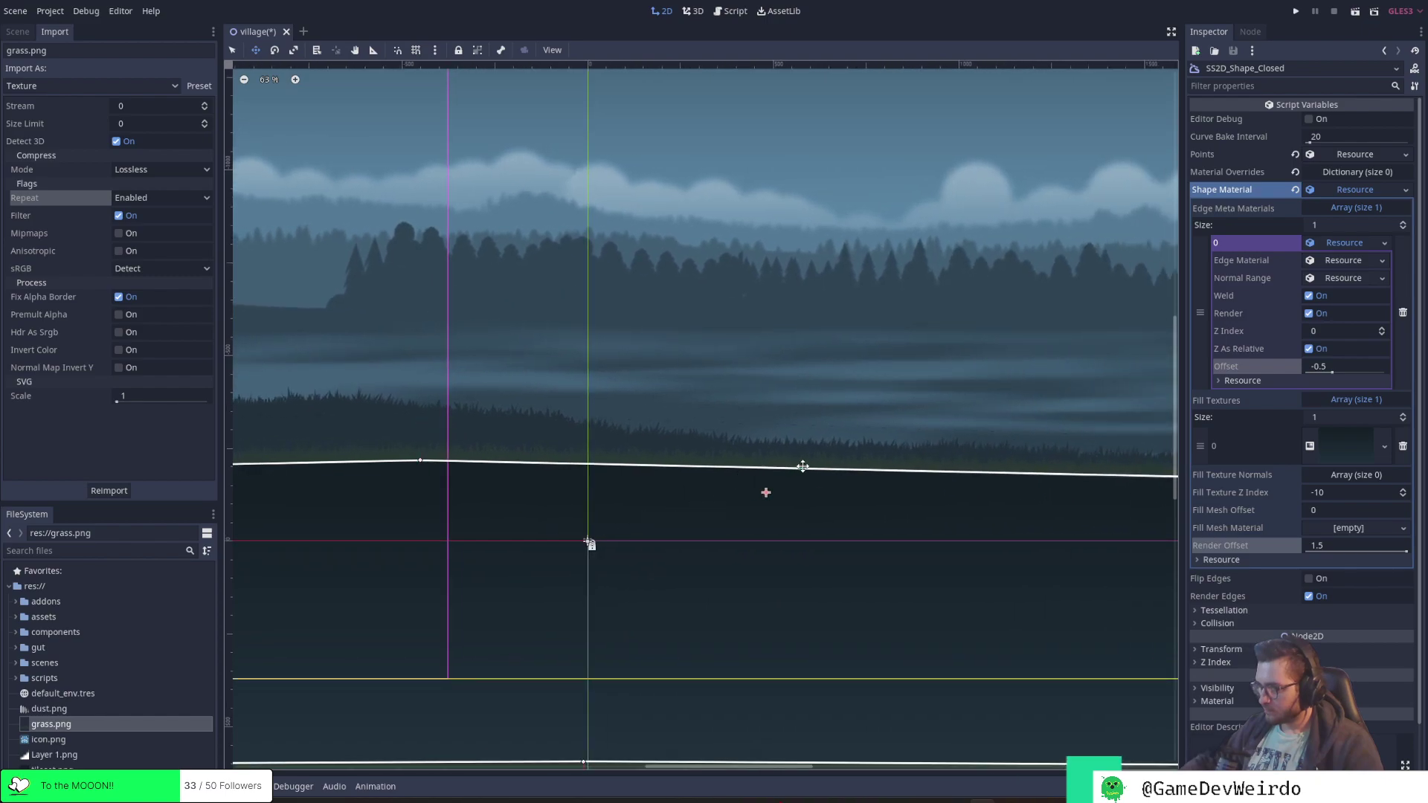
# Add points pulling the edge down the hillside toward the ground's right end
pyautogui.moveTo(803, 466); pyautogui.dragTo(797, 481)
pyautogui.moveTo(988, 517); pyautogui.dragTo(654, 549, button='middle')
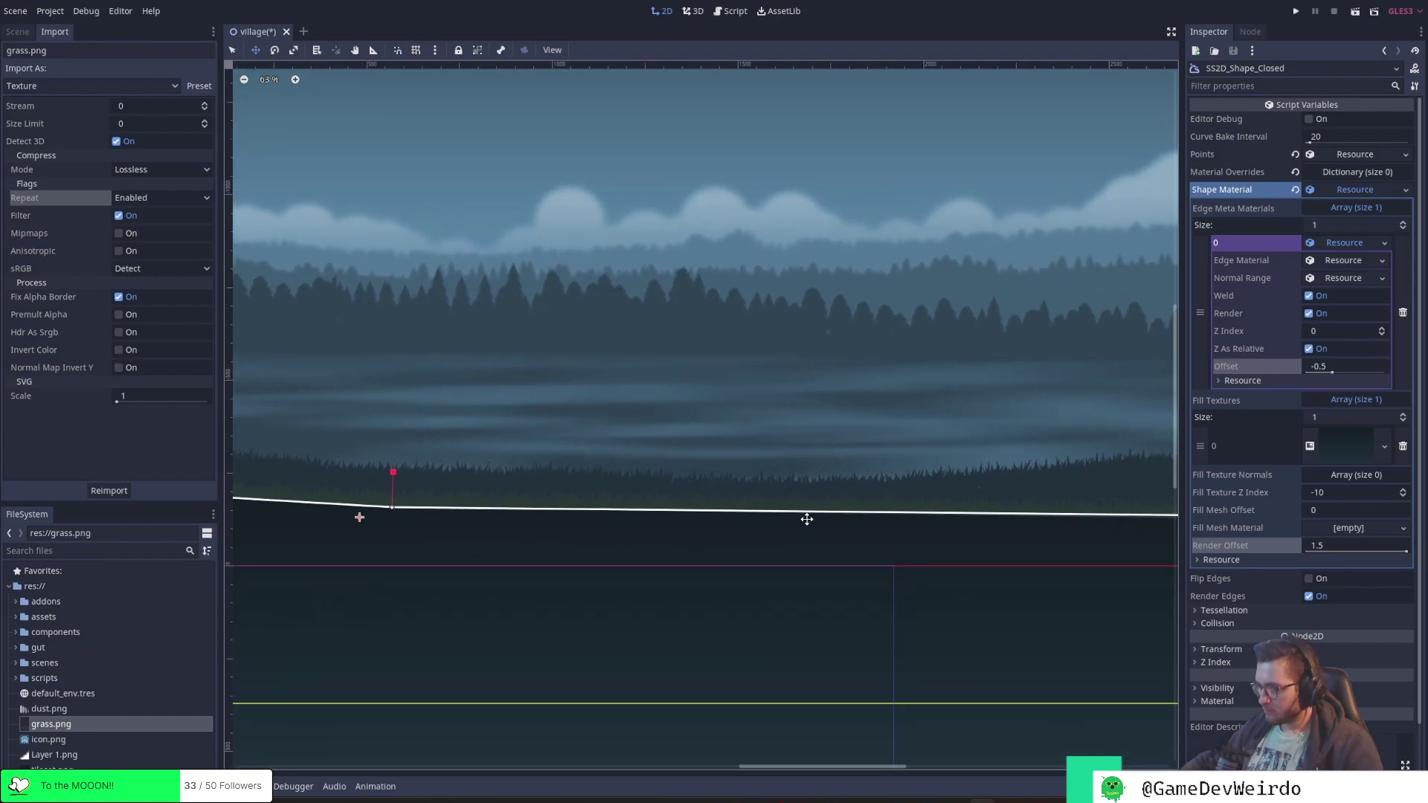
pyautogui.moveTo(807, 520); pyautogui.dragTo(823, 535)
pyautogui.moveTo(1056, 543); pyautogui.dragTo(897, 590, button='middle')
pyautogui.scroll(-5, 628, 587)
pyautogui.scroll(-1, 982, 533)
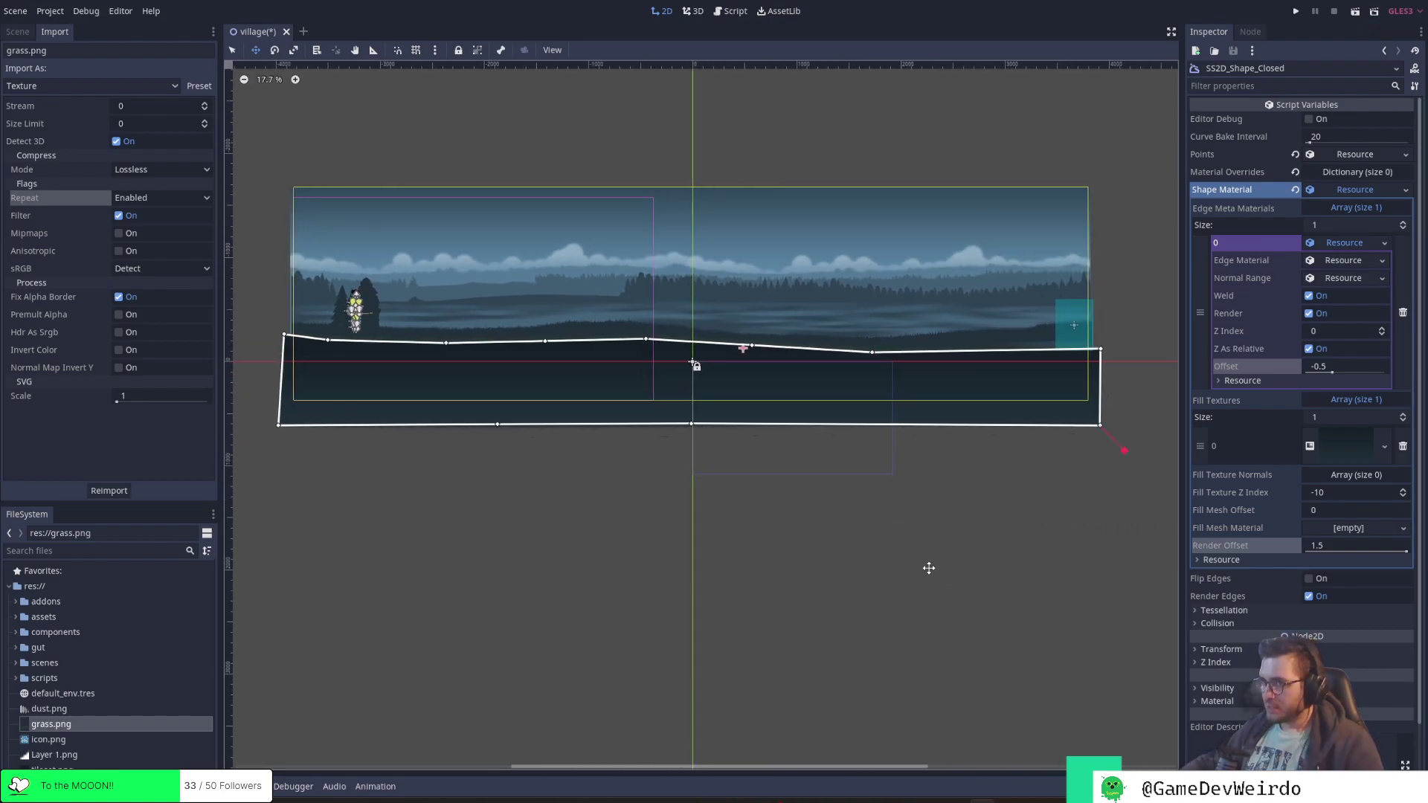
# Save the village scene and bring the browser's terrain tutorial forward
pyautogui.hotkey('ctrl', 's')
pyautogui.hotkey('alt', 'Tab')
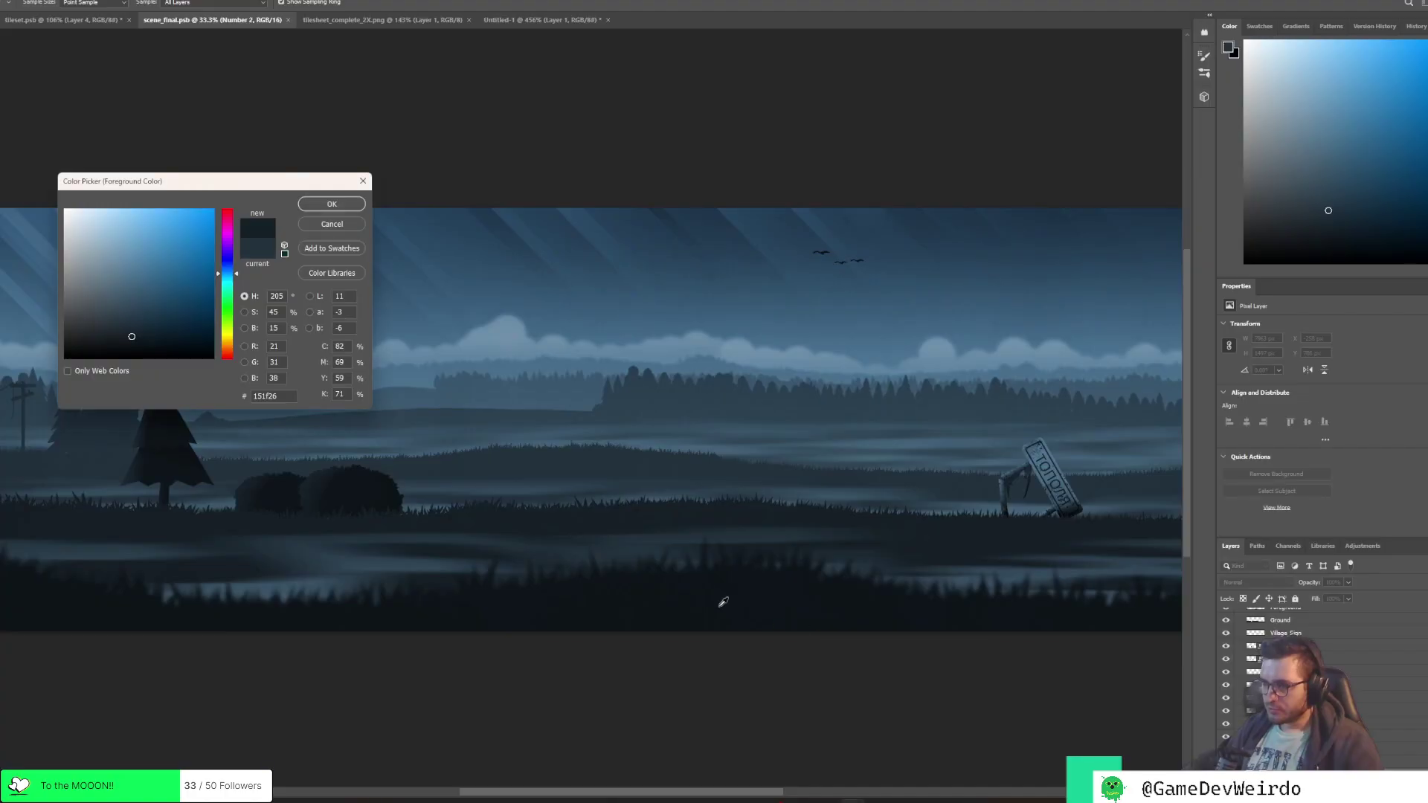
pyautogui.press('Escape')
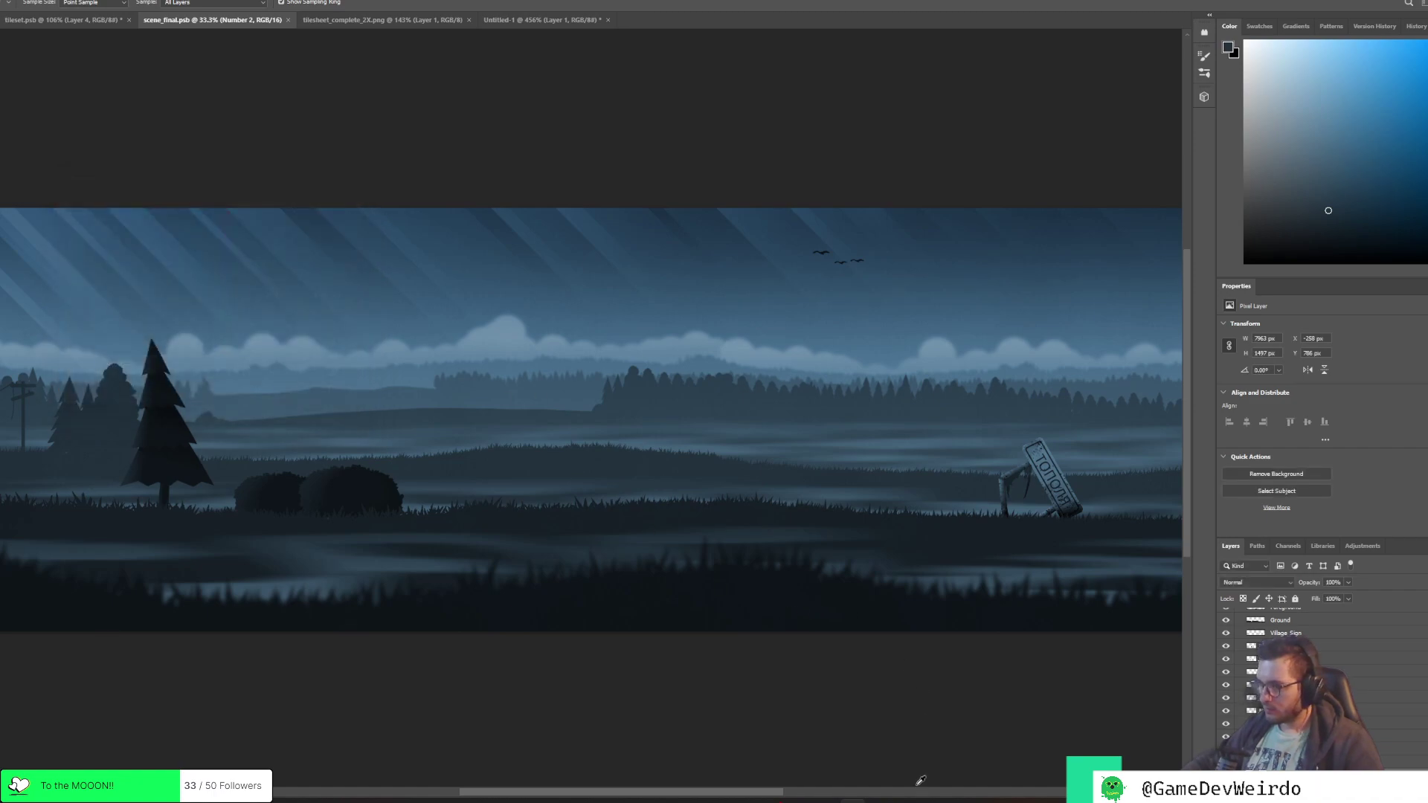
pyautogui.click(944, 743)
# Play the tutorial, skip ahead past the normal range part to the hexagon demo, and pause at 8:46
pyautogui.click(390, 495)
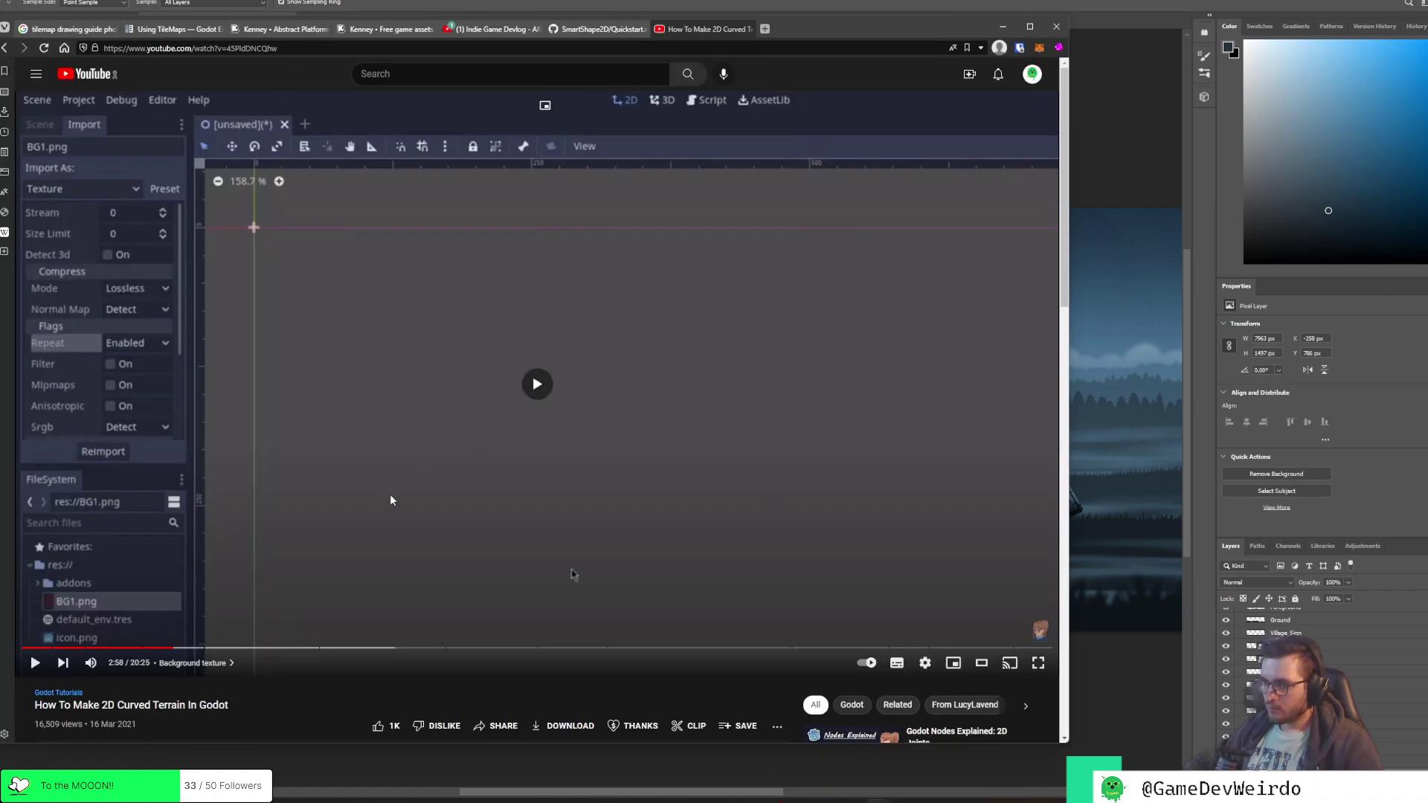
pyautogui.click(324, 650)
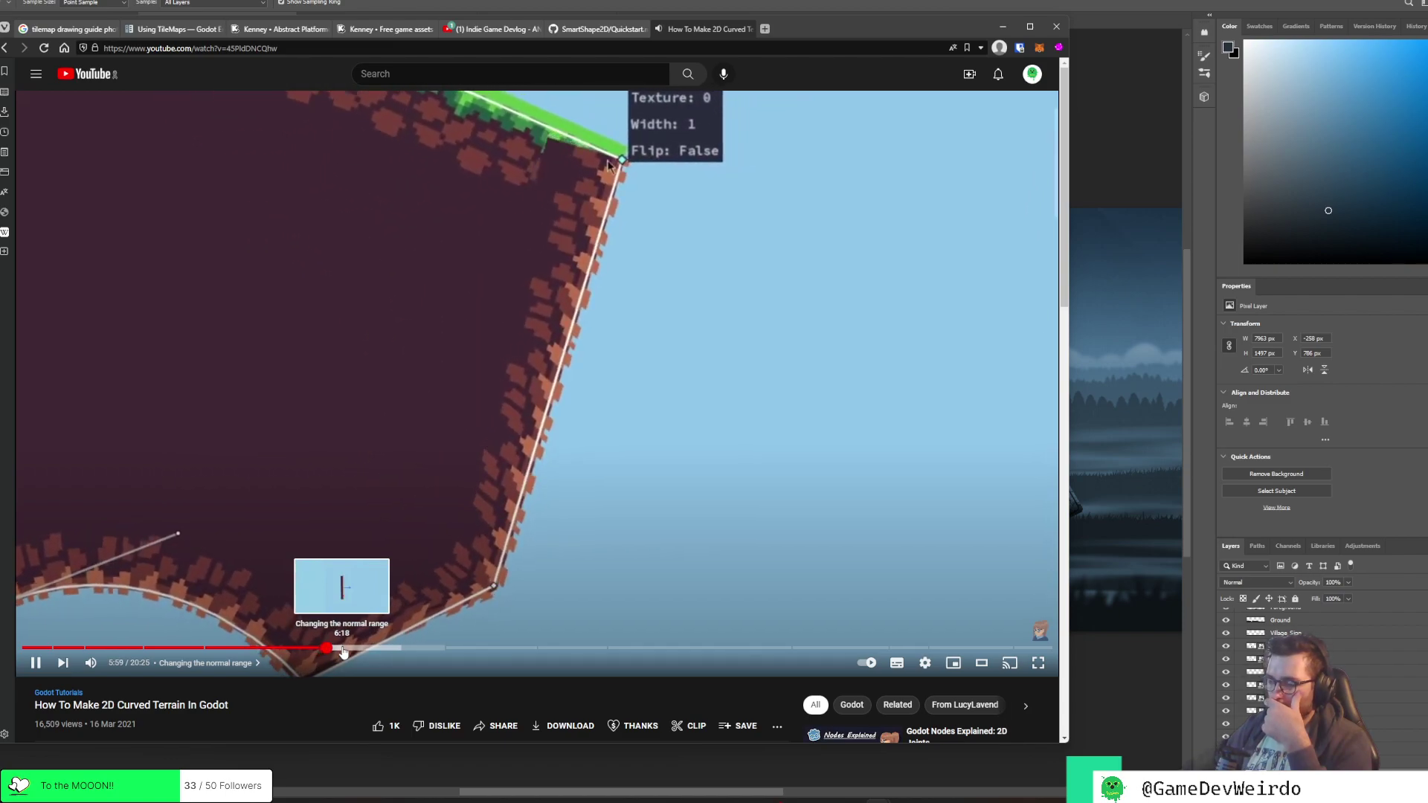
pyautogui.click(360, 649)
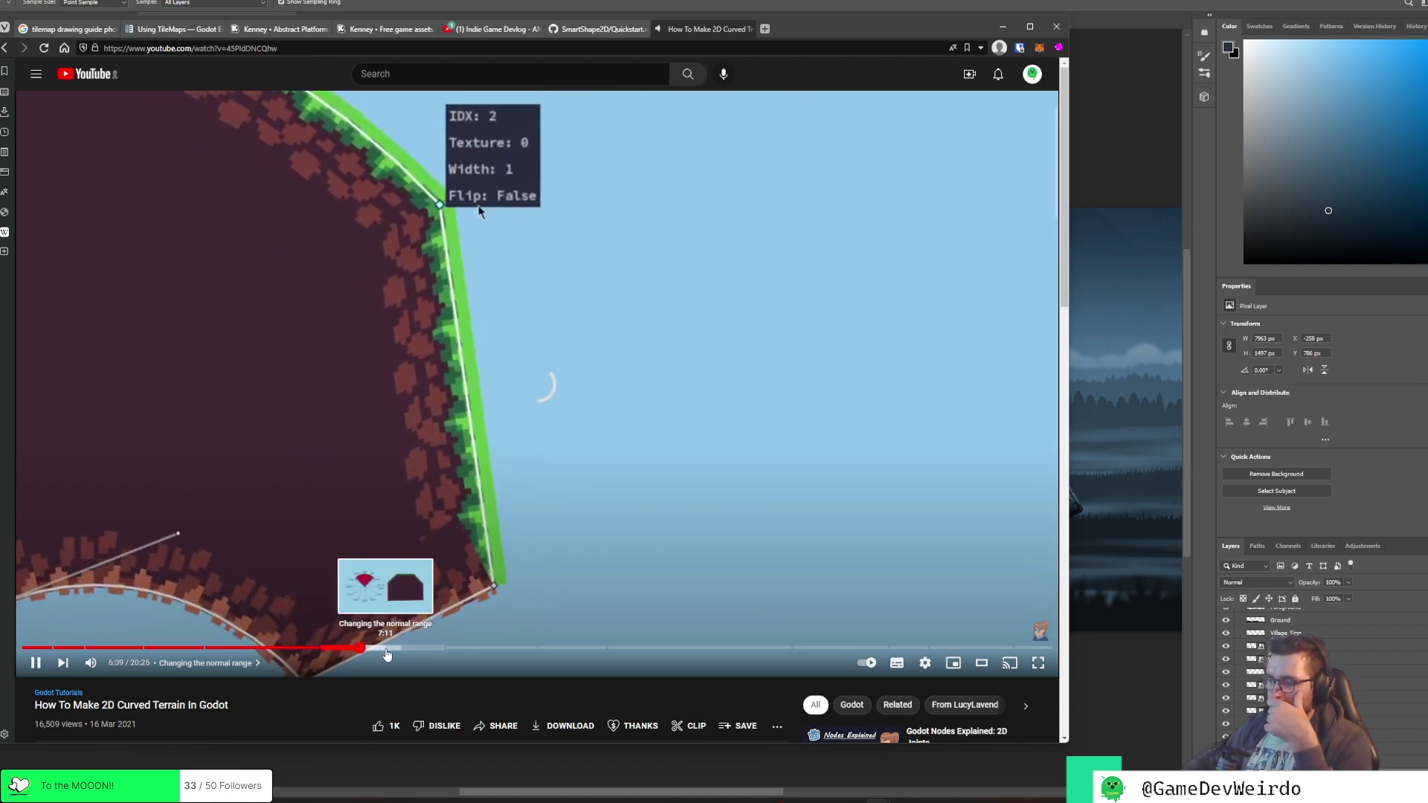
pyautogui.click(393, 649)
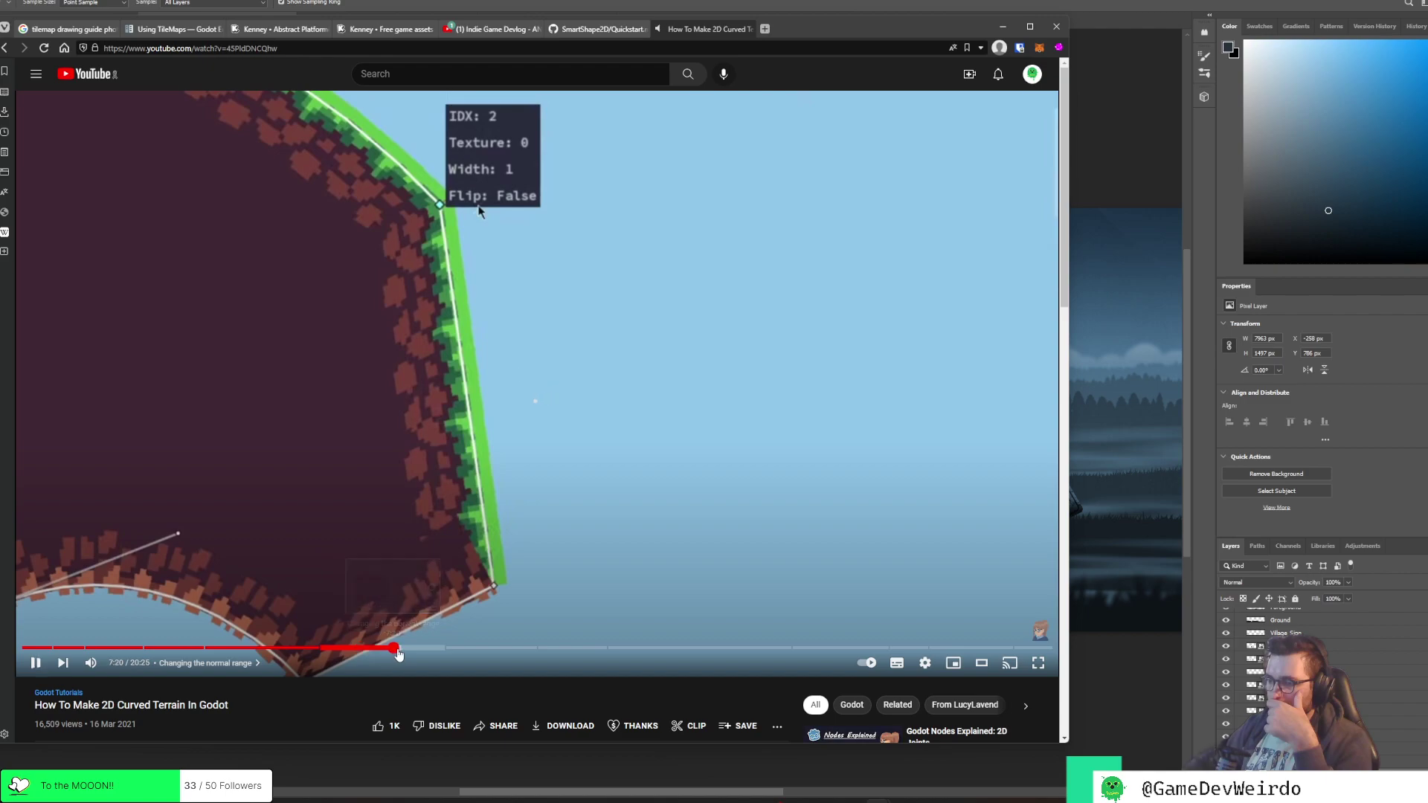
pyautogui.click(452, 650)
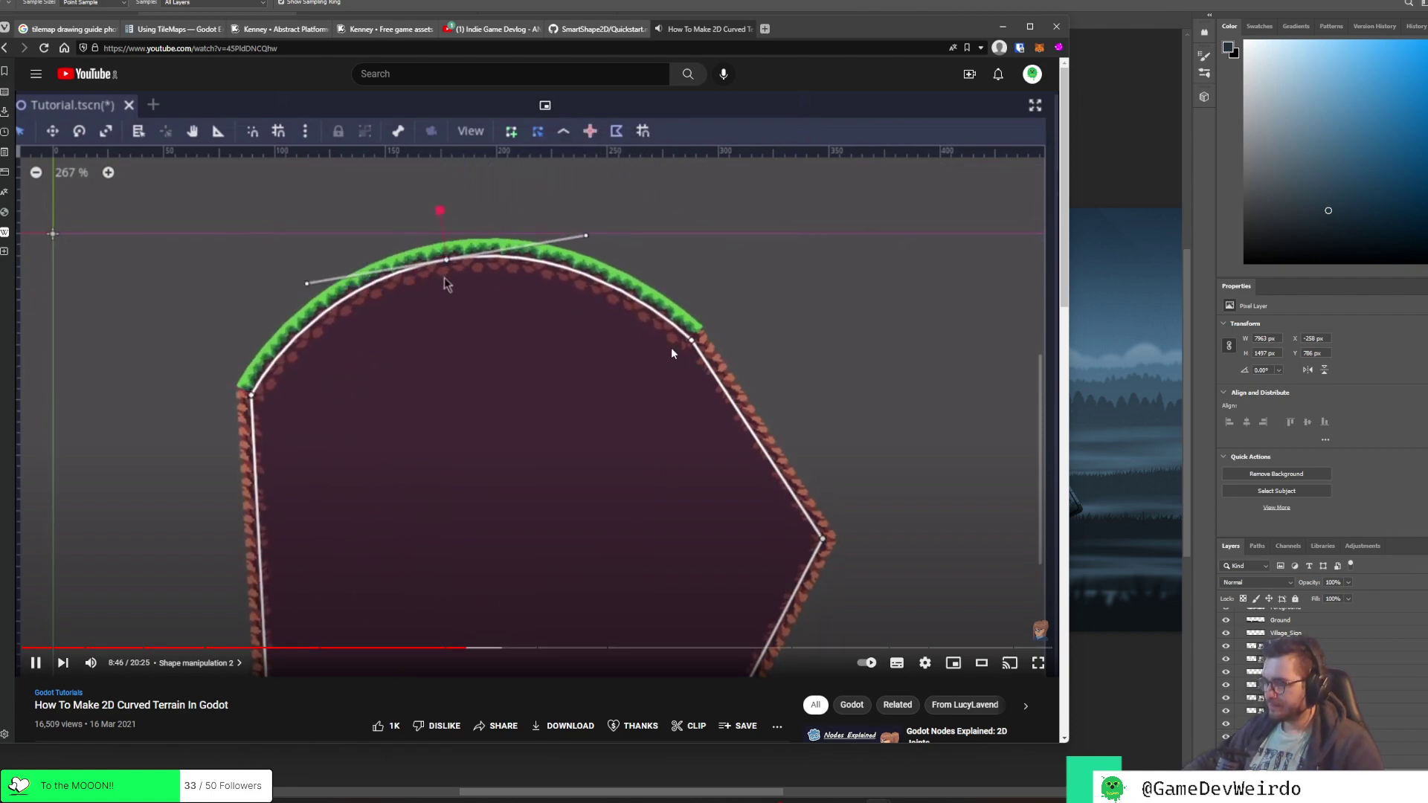
pyautogui.click(919, 619)
# Drag Bezier handles out of points 4 and 6 to curve the ground's top edge
pyautogui.hotkey('alt', 'Tab')
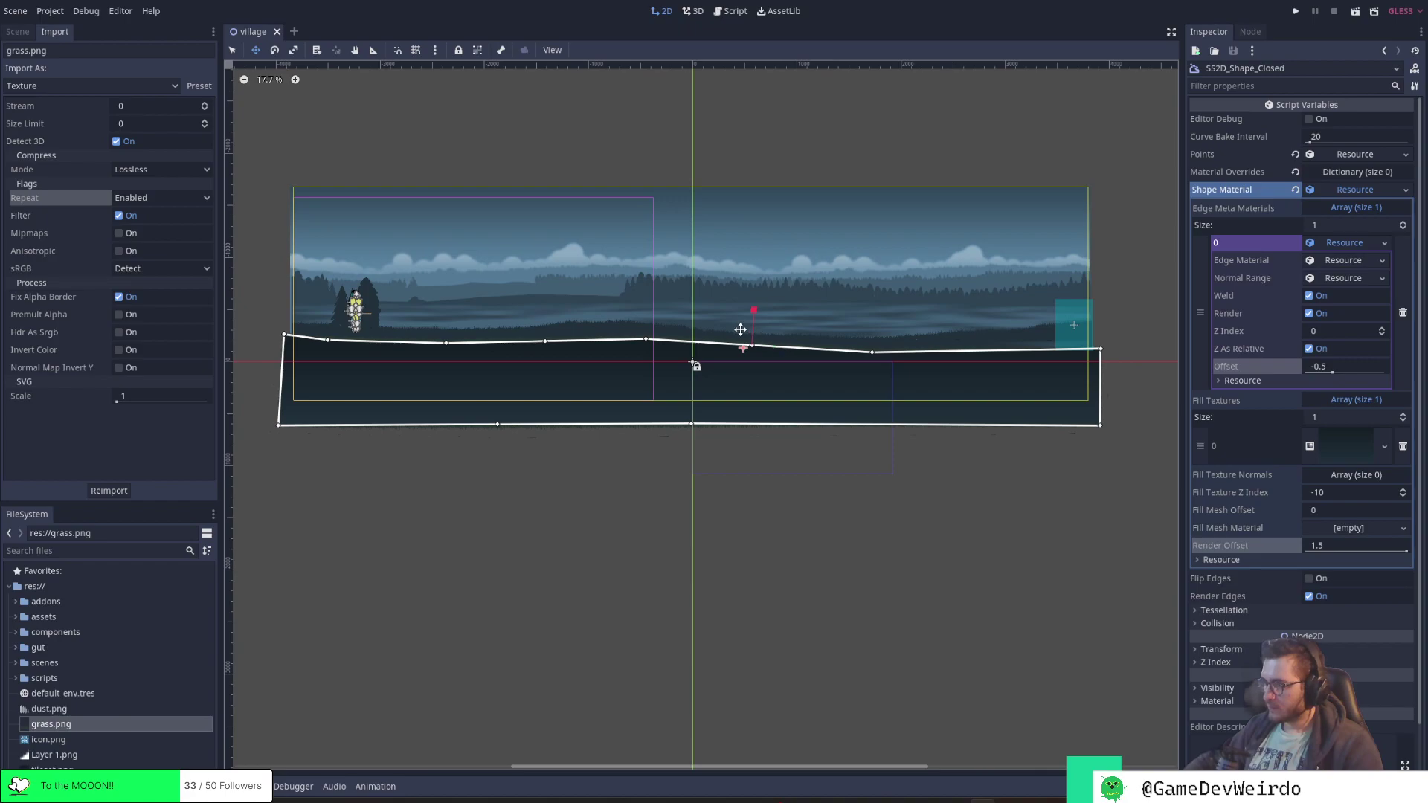
pyautogui.scroll(1, 467, 349)
pyautogui.scroll(2, 807, 392)
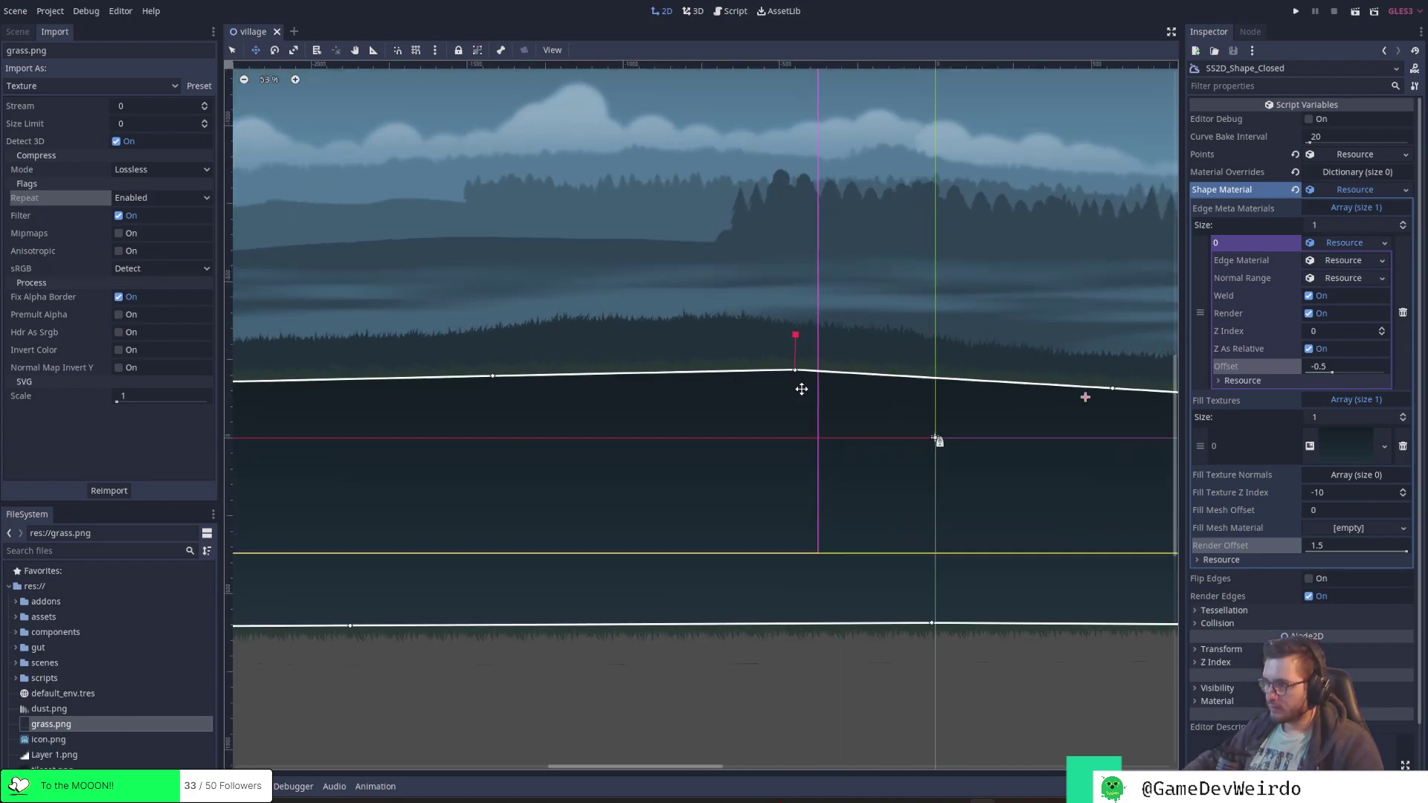
pyautogui.keyDown('shift'); pyautogui.moveTo(795, 370); pyautogui.dragTo(621, 382); pyautogui.keyUp('shift')
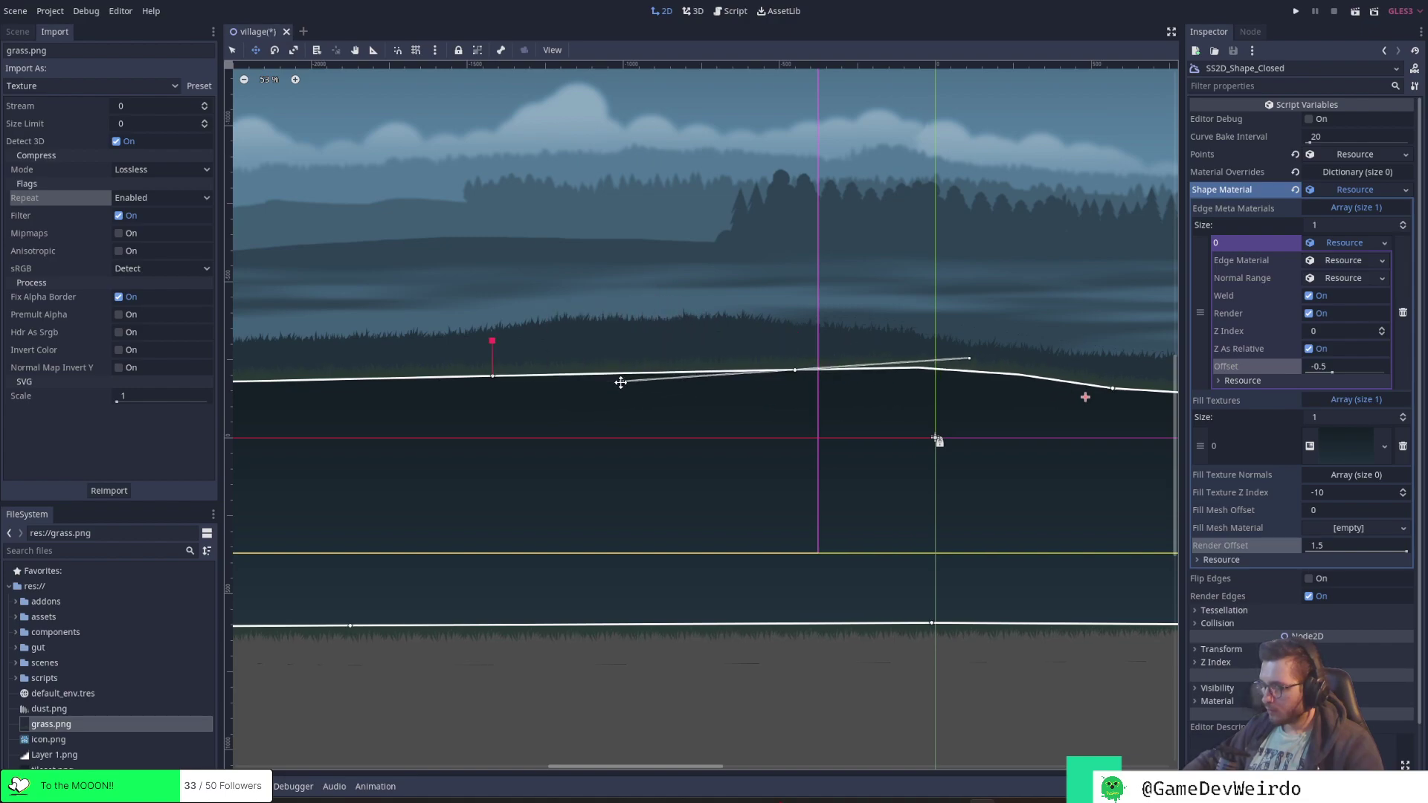
pyautogui.scroll(-3, 1110, 446)
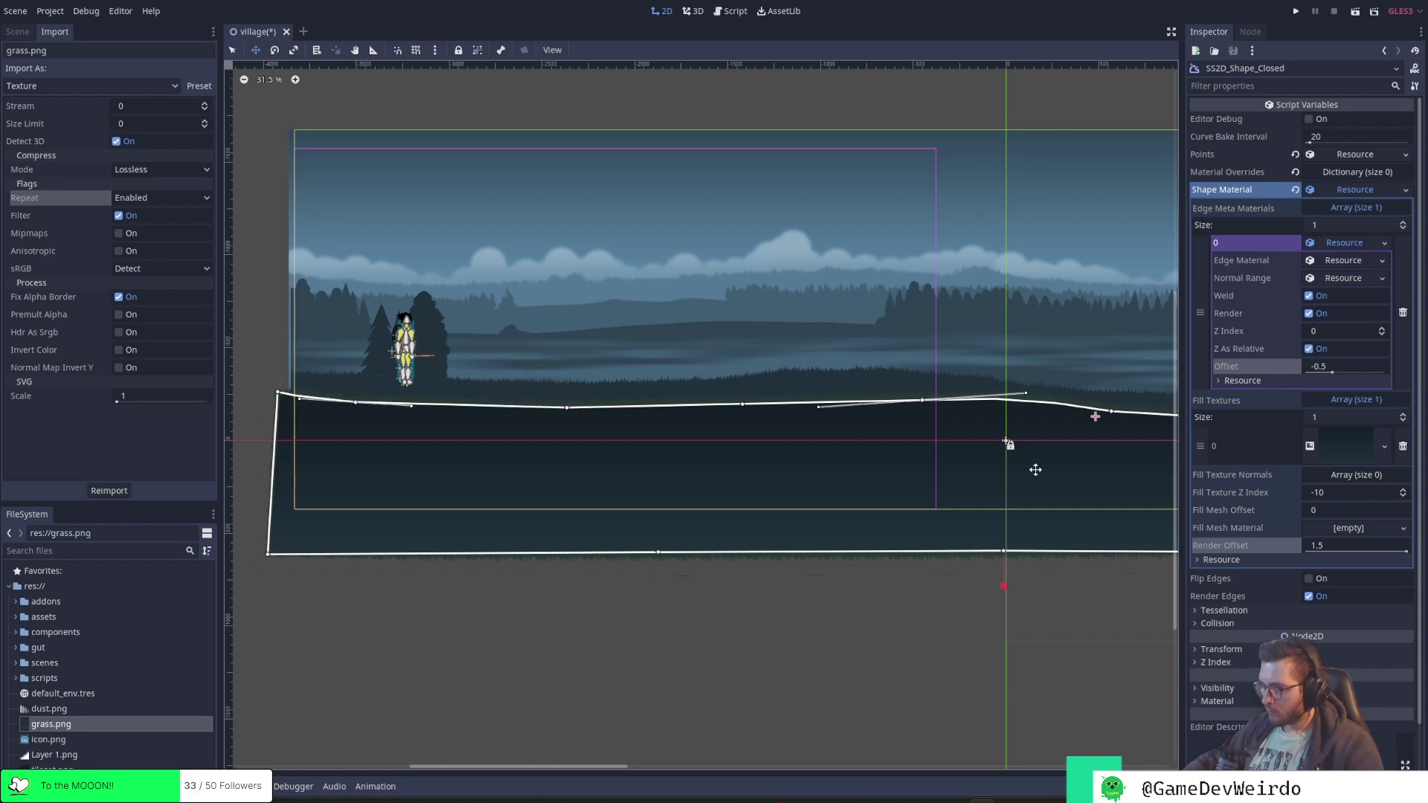
pyautogui.moveTo(1083, 563); pyautogui.dragTo(498, 590, button='middle')
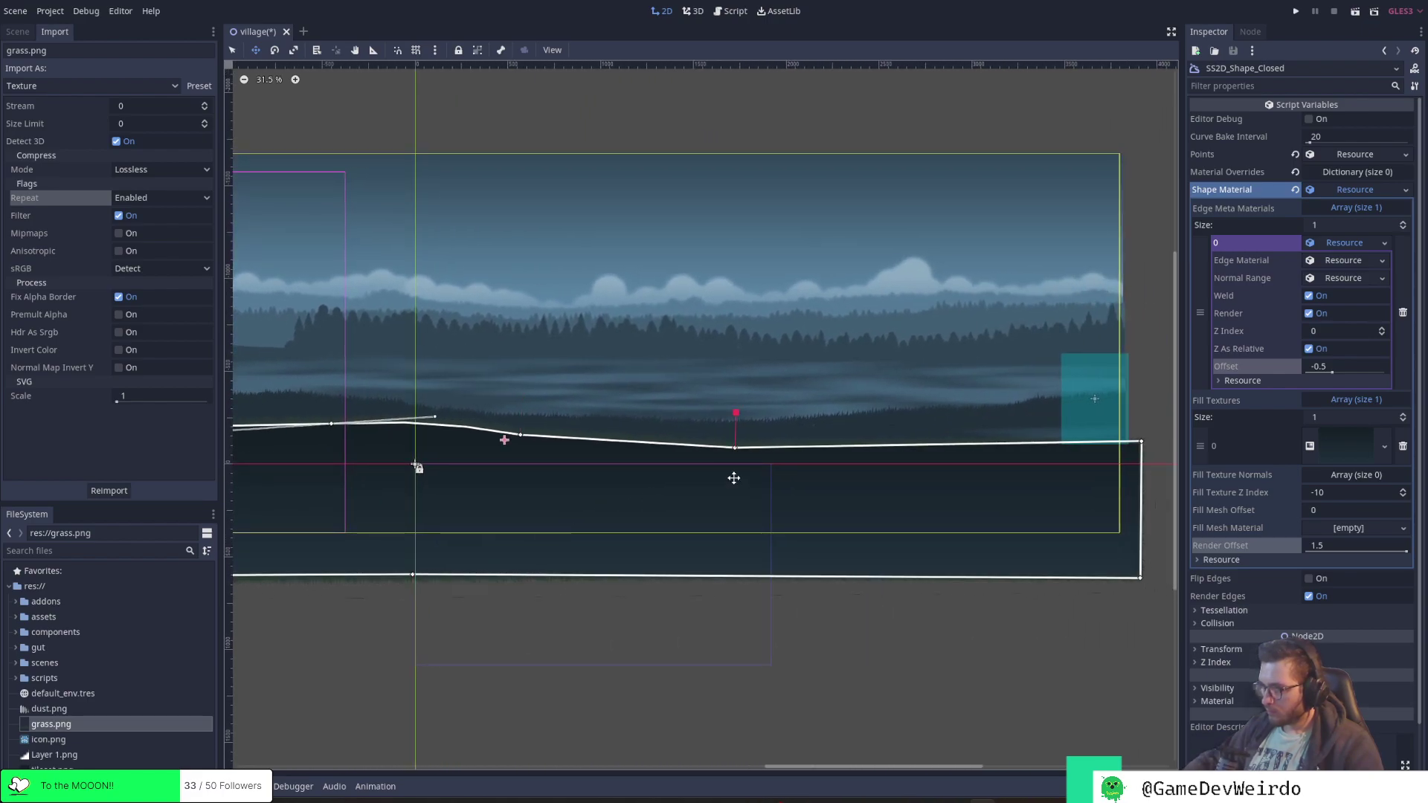
pyautogui.keyDown('shift'); pyautogui.moveTo(735, 449); pyautogui.dragTo(612, 446); pyautogui.keyUp('shift')
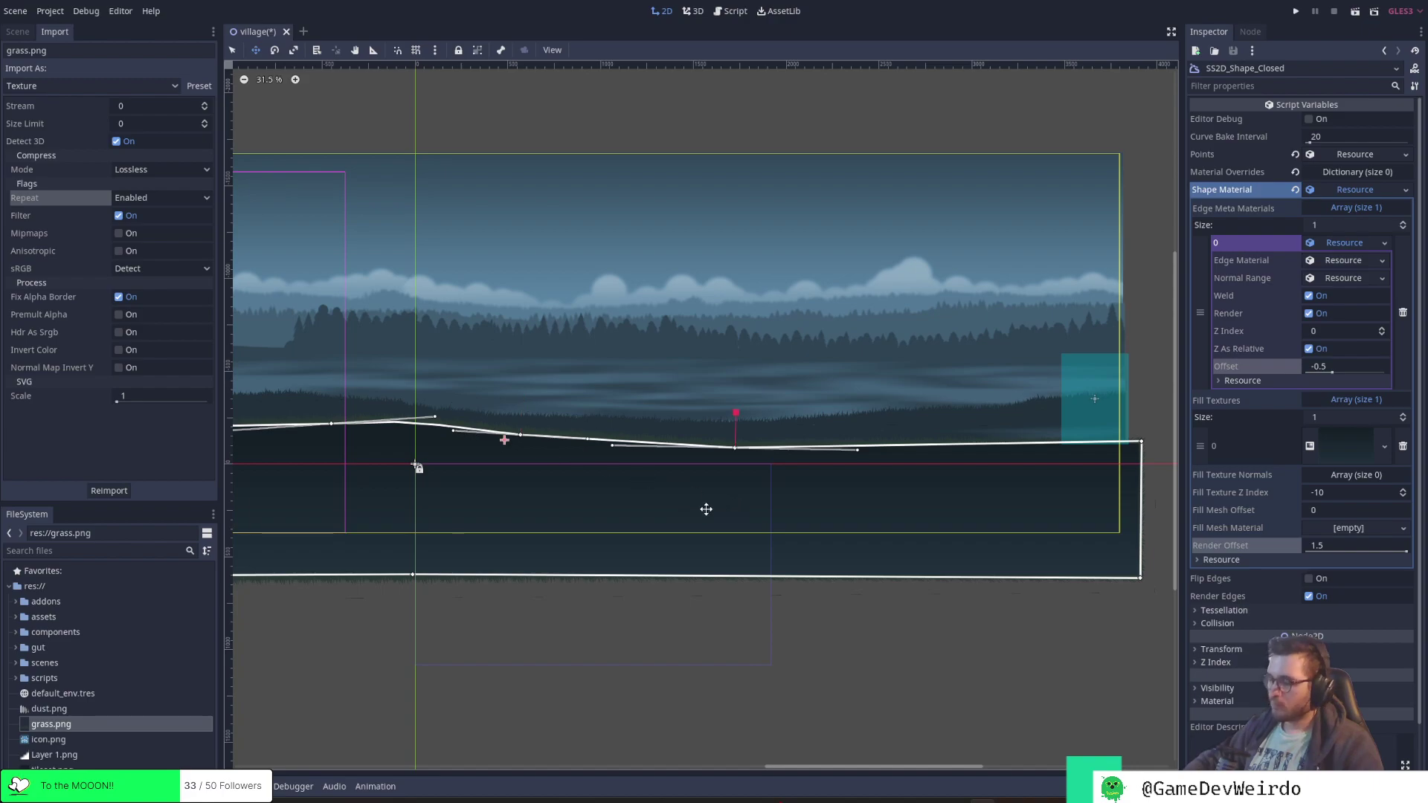
# Shift the whole ground shape slightly right, then resume the tutorial video
pyautogui.moveTo(545, 628); pyautogui.dragTo(933, 585, button='middle')
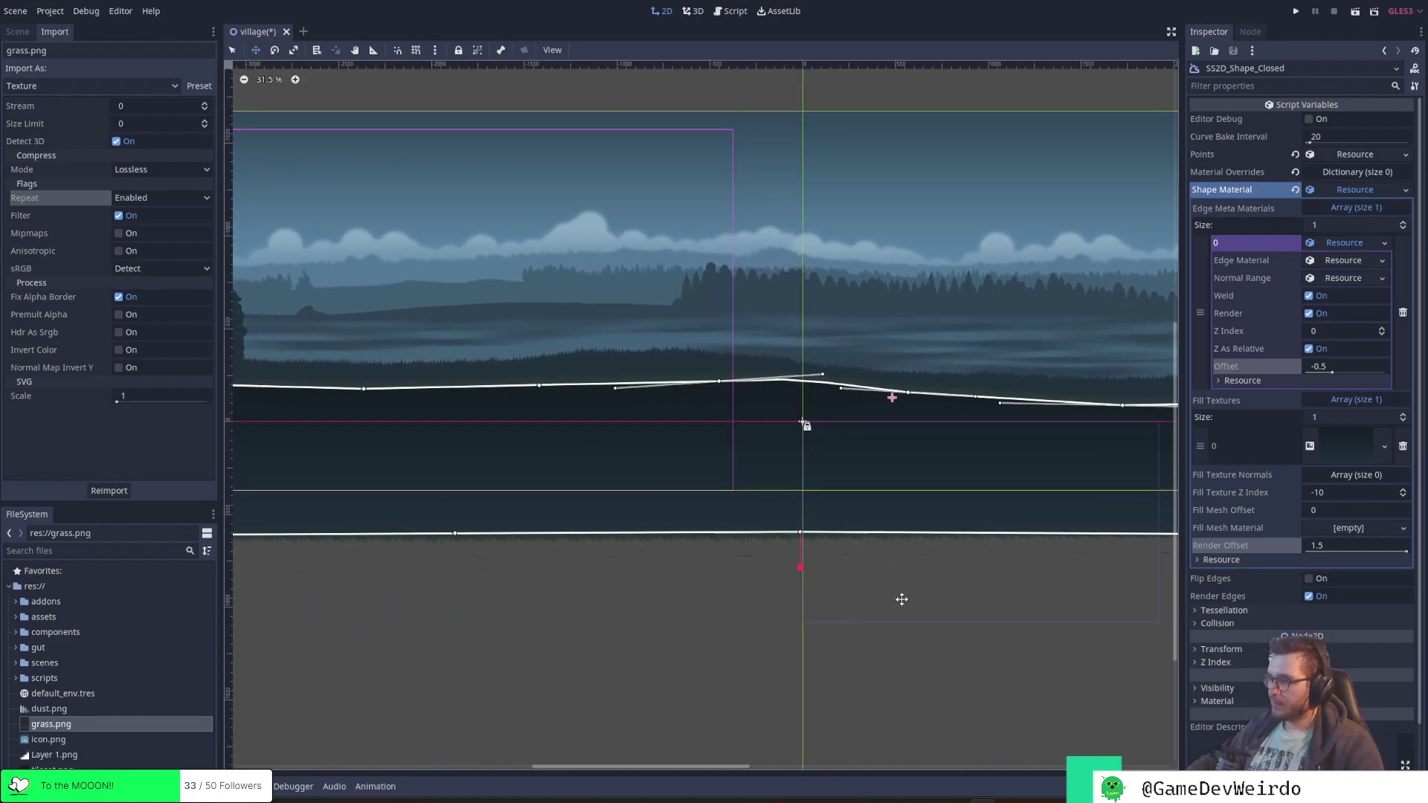
pyautogui.moveTo(700, 606); pyautogui.dragTo(860, 571, button='middle')
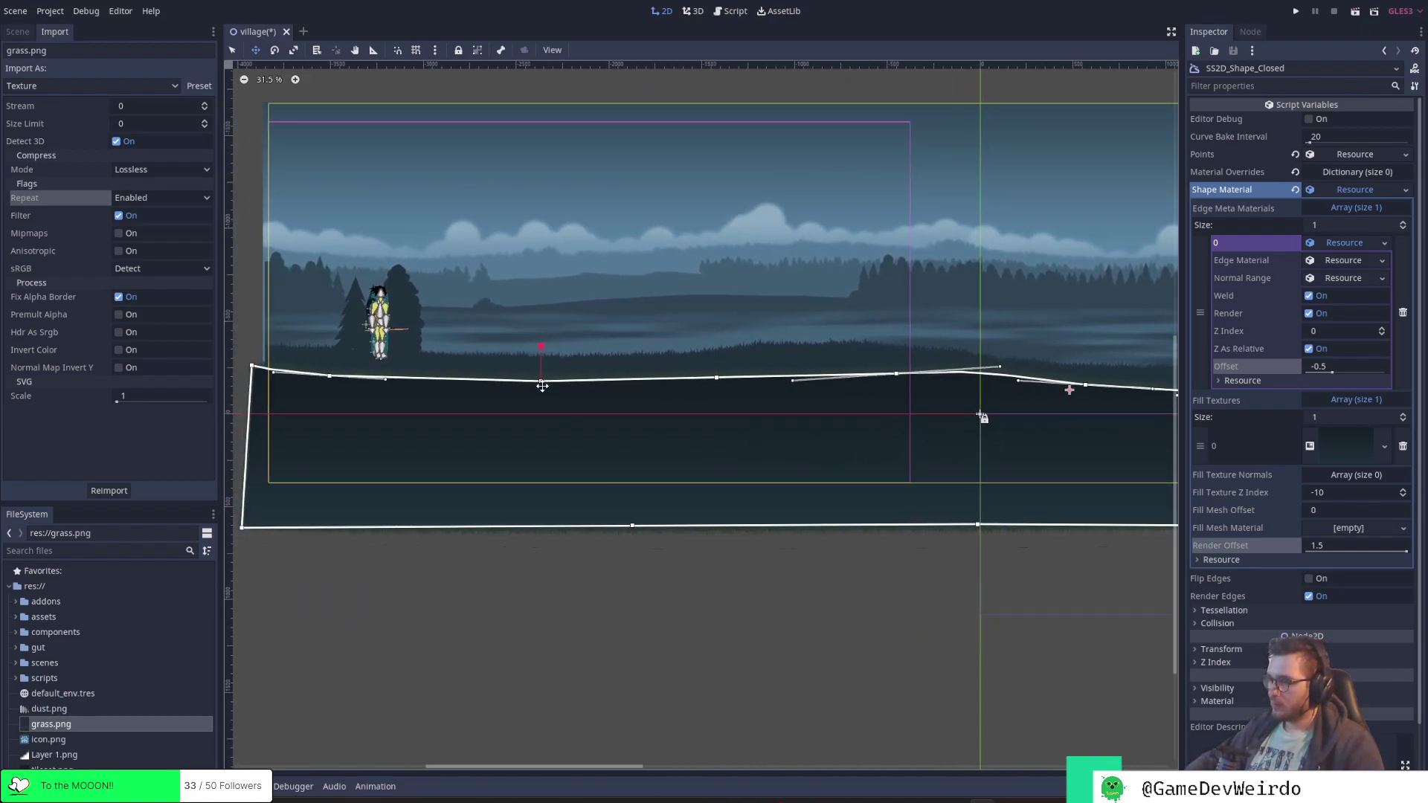
pyautogui.moveTo(543, 385); pyautogui.dragTo(470, 381)
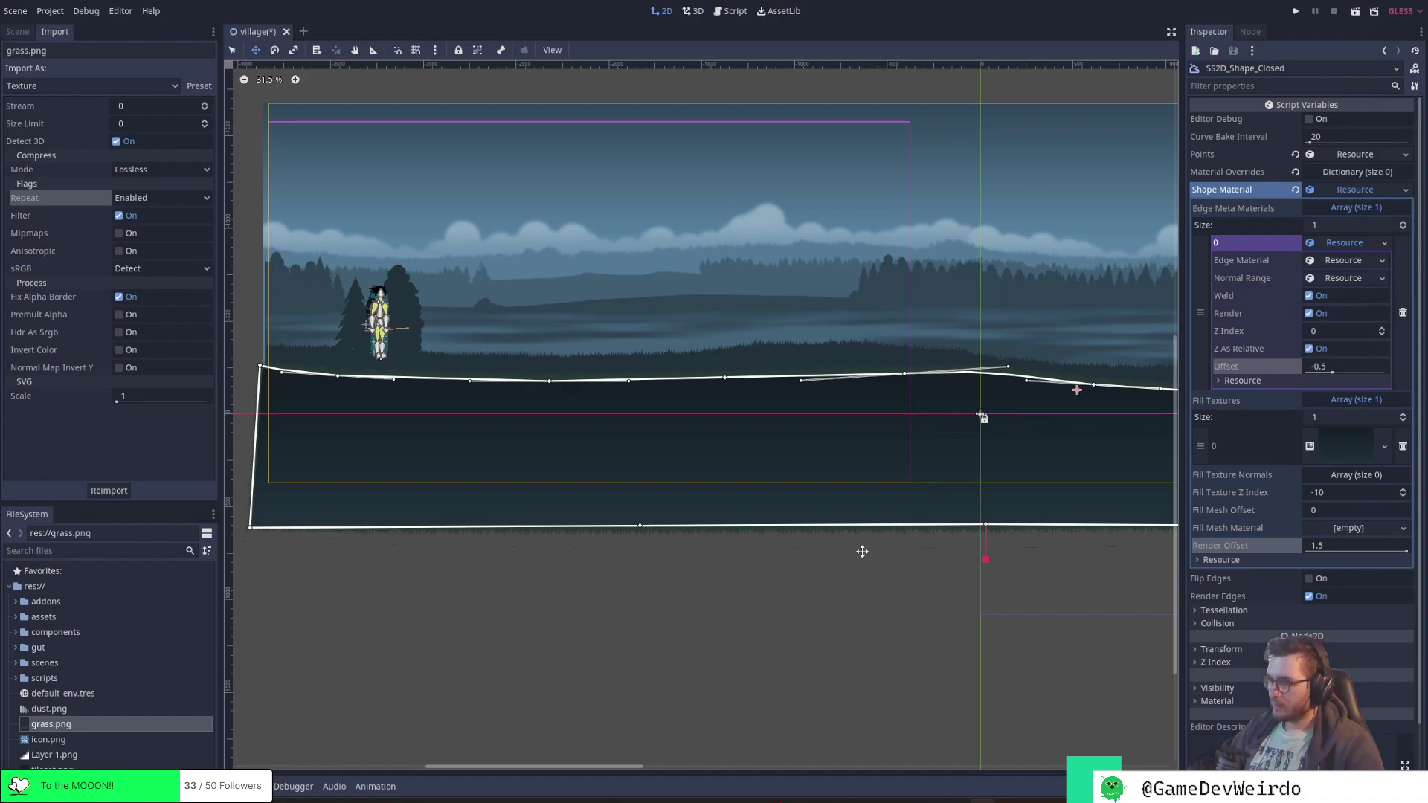
pyautogui.hotkey('alt', 'Tab')
pyautogui.click(680, 497)
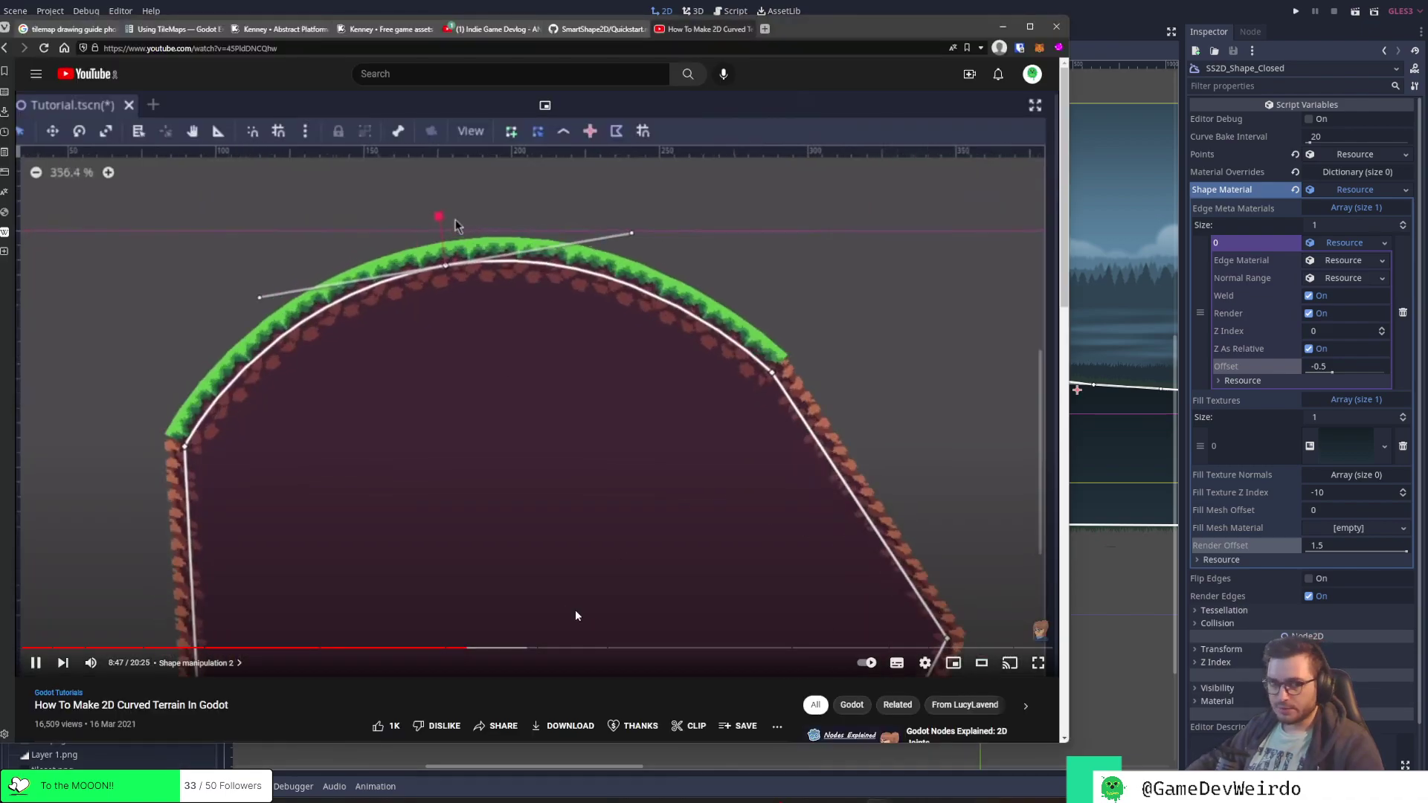
# Jump to Open shapes, Improving the materials, per-edge material and Adding a collision shape (17:31), then return to Godot
pyautogui.click(502, 649)
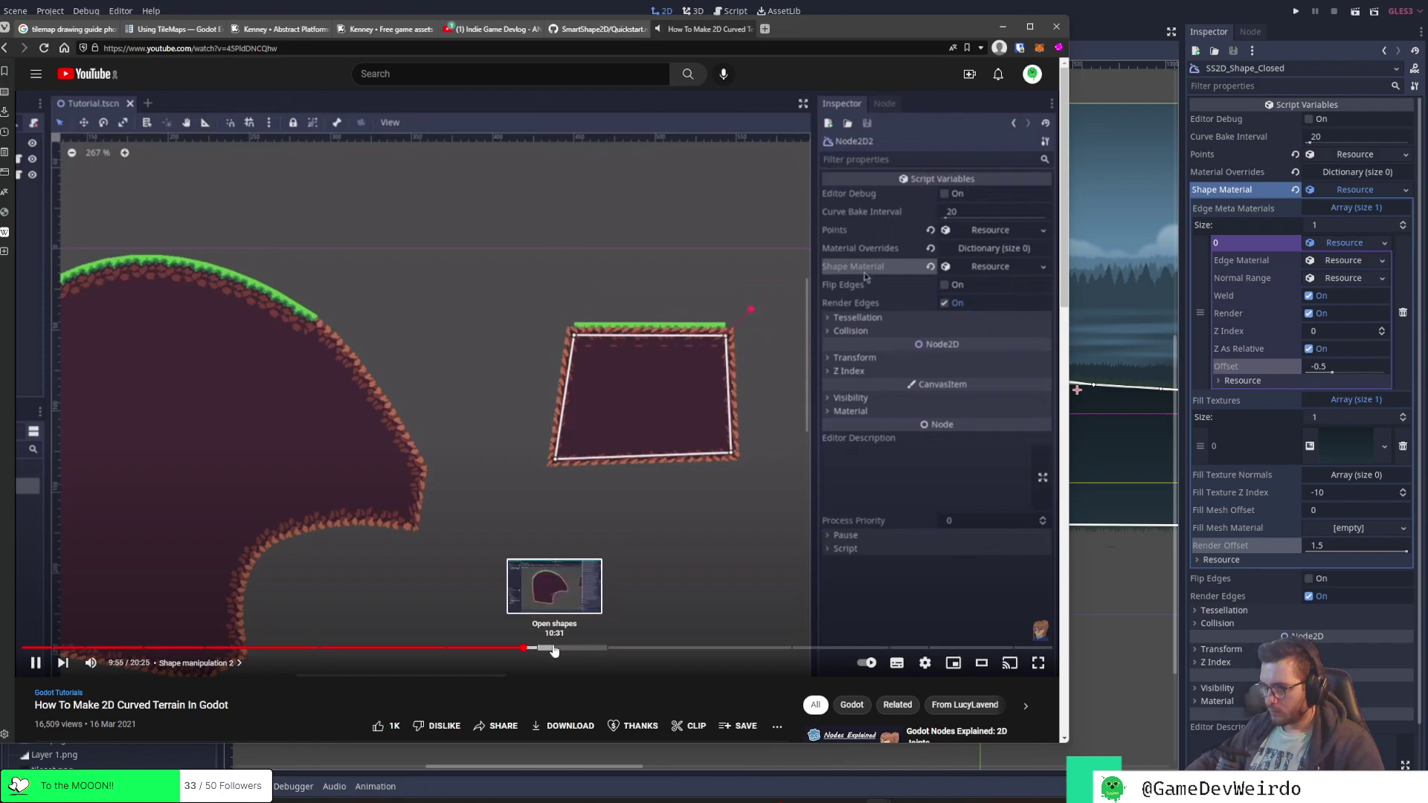
pyautogui.click(549, 650)
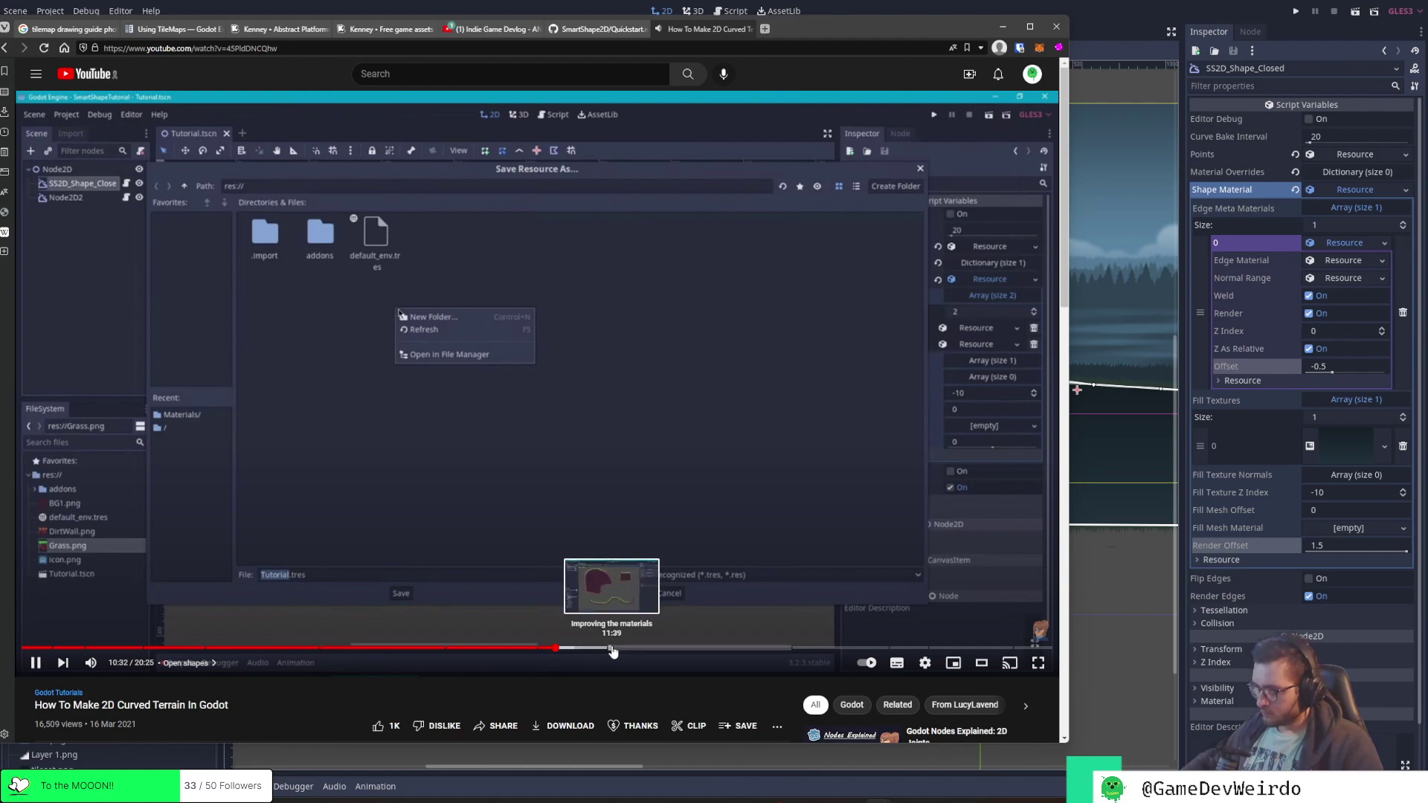
pyautogui.click(711, 651)
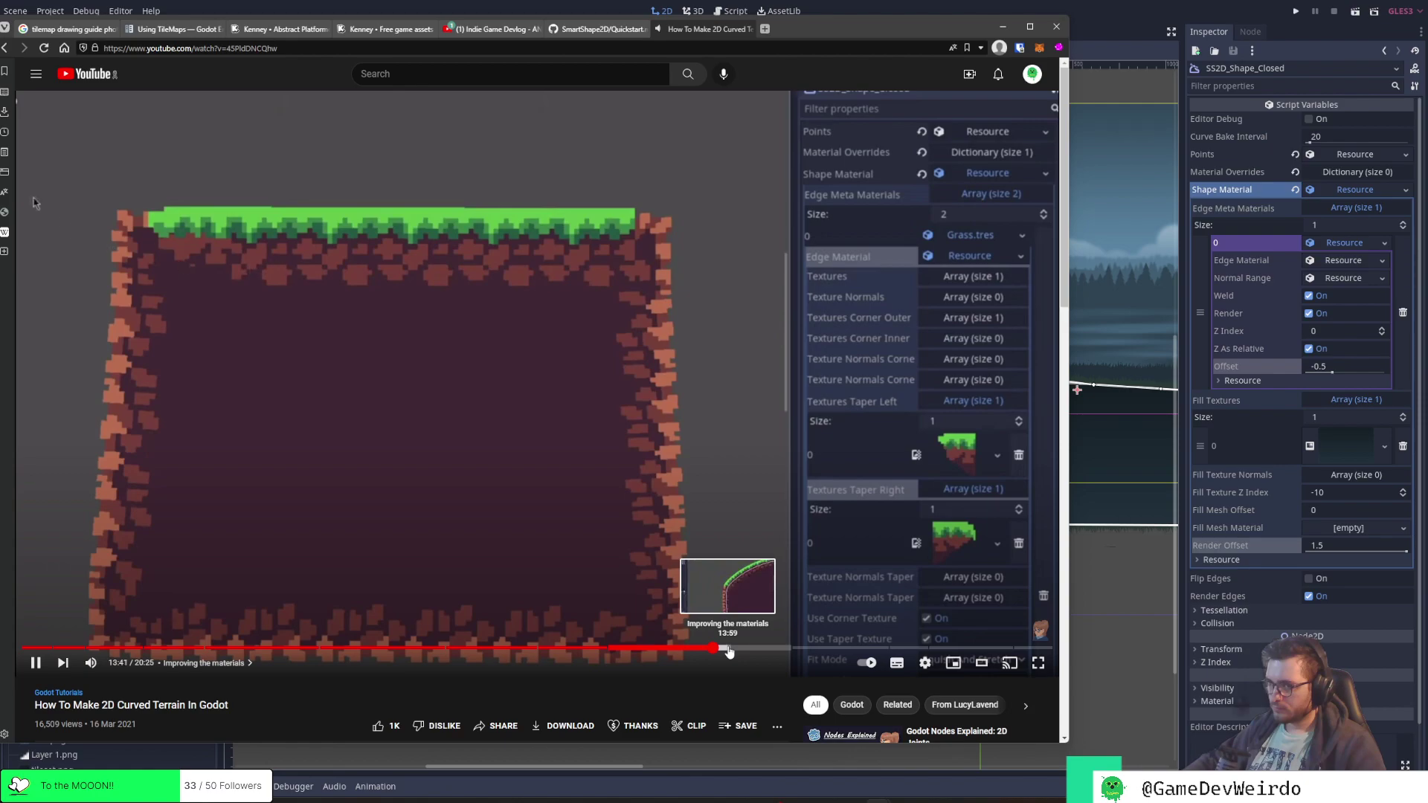
pyautogui.click(729, 650)
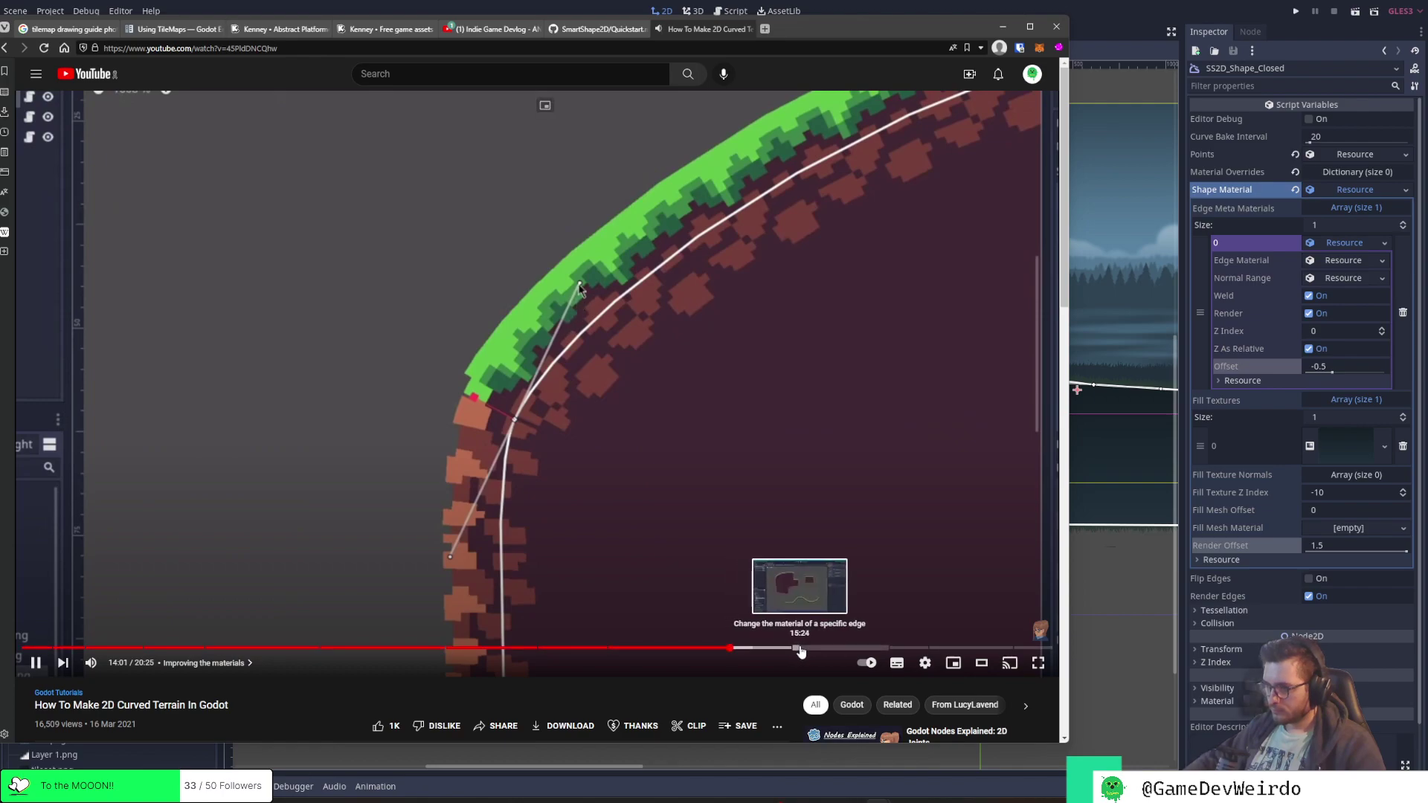
pyautogui.click(800, 650)
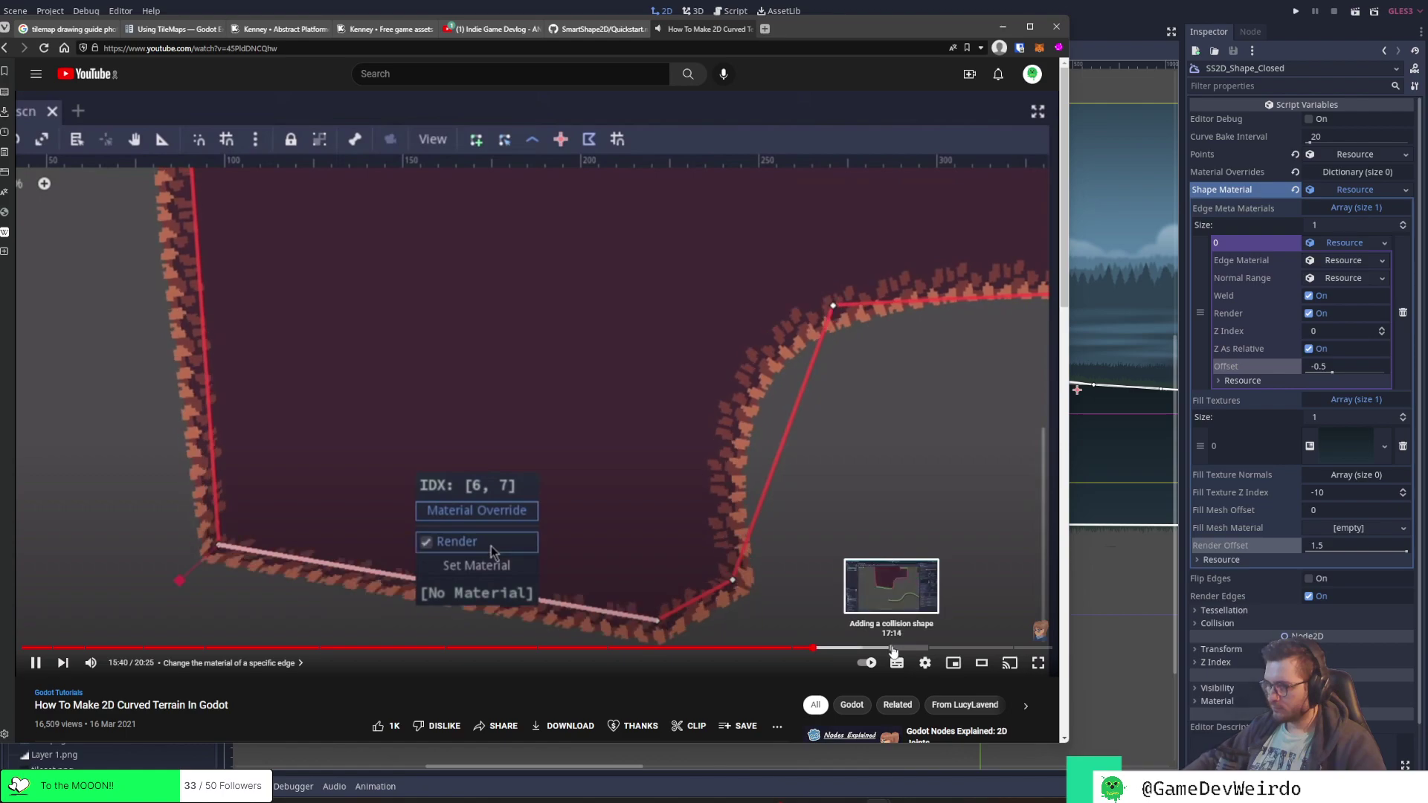
pyautogui.click(889, 649)
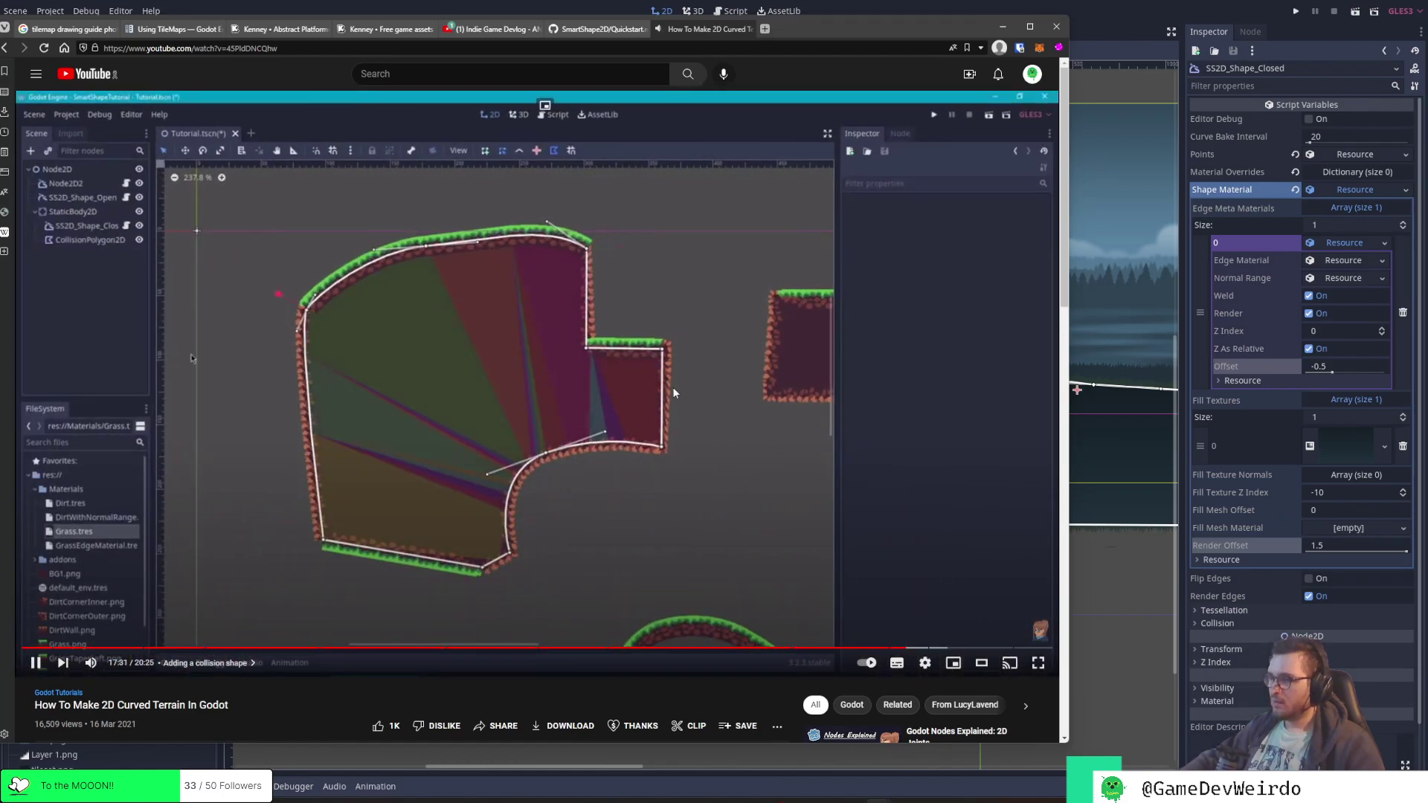
pyautogui.click(1083, 5)
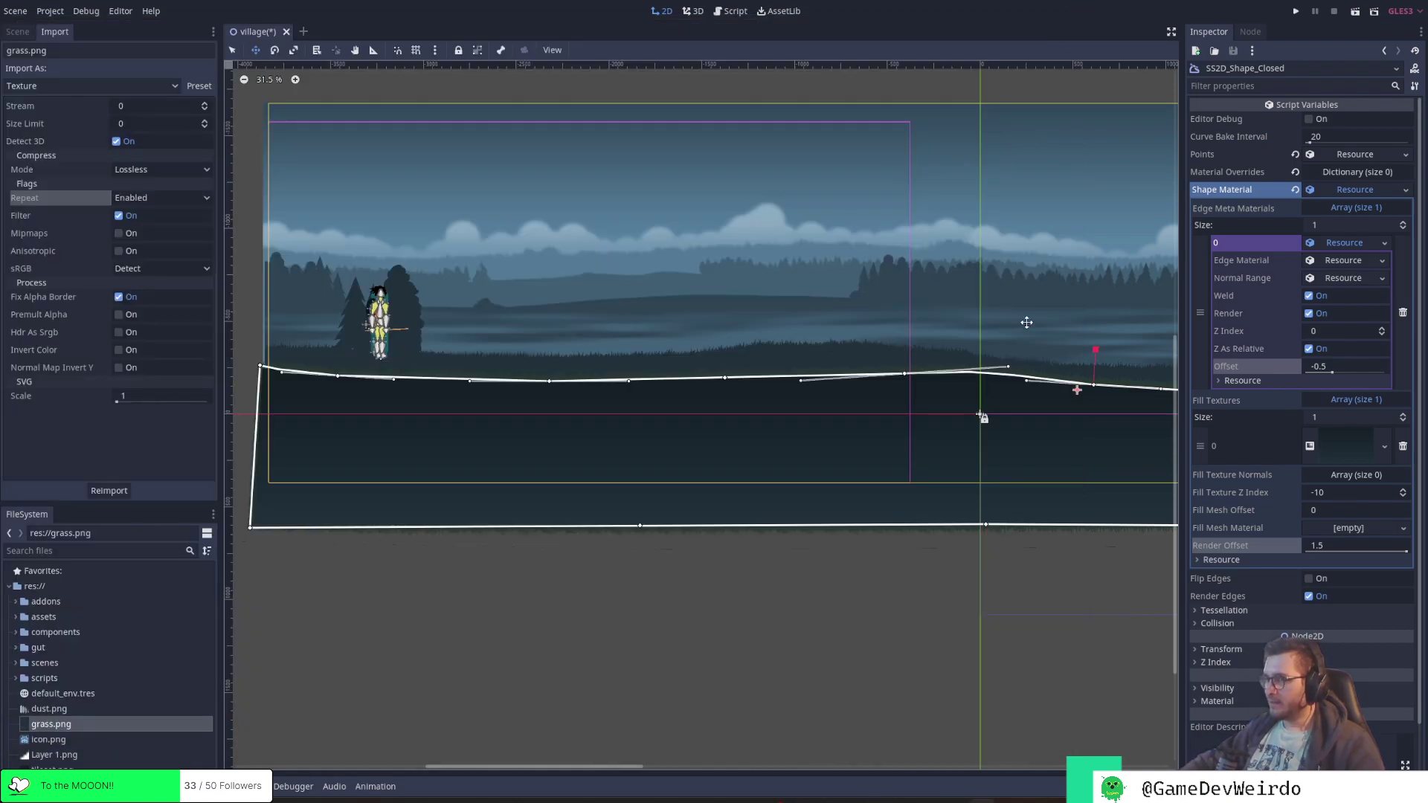
# Save the scene, select the SS2D_Shape_Closed node and add a point on the ground curve
pyautogui.hotkey('ctrl', 's')
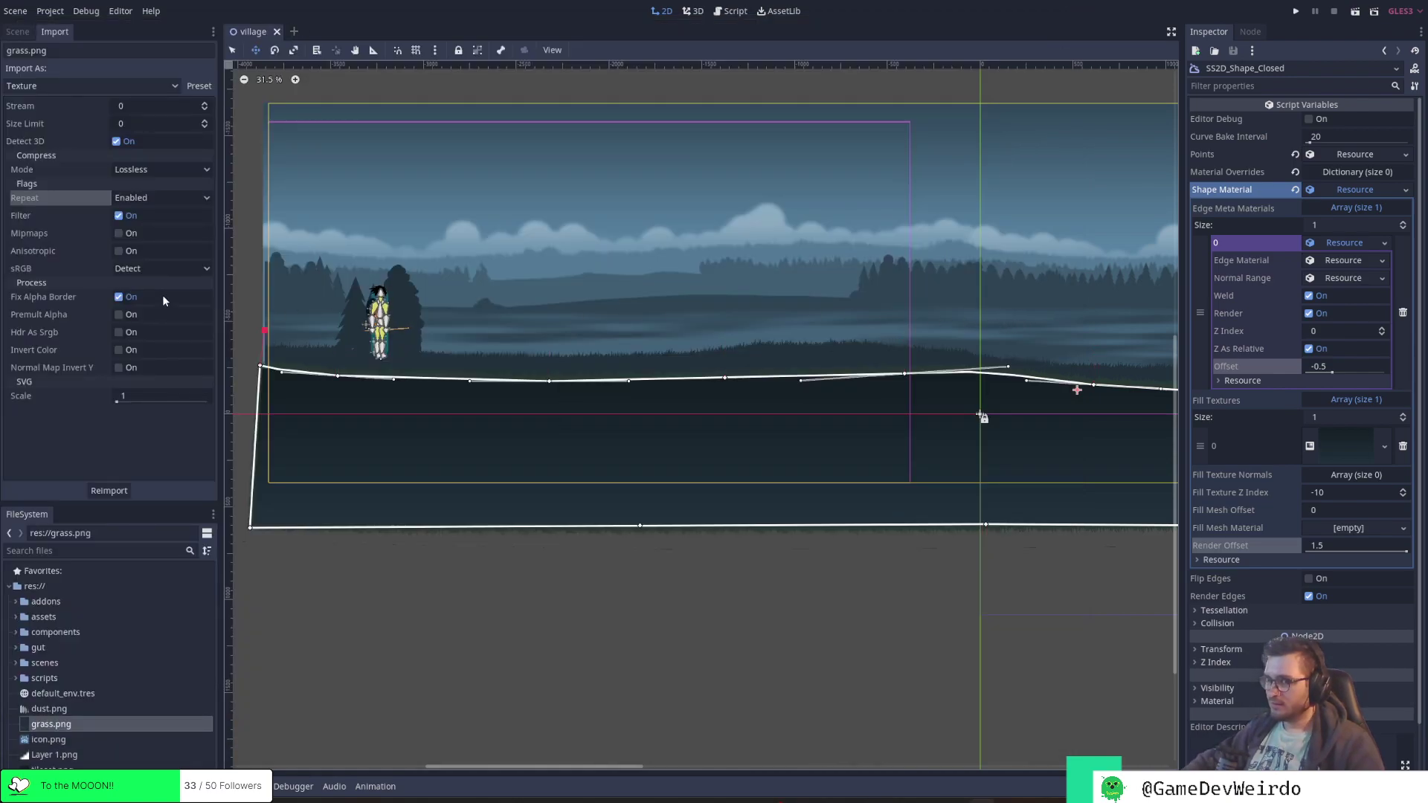
pyautogui.click(18, 32)
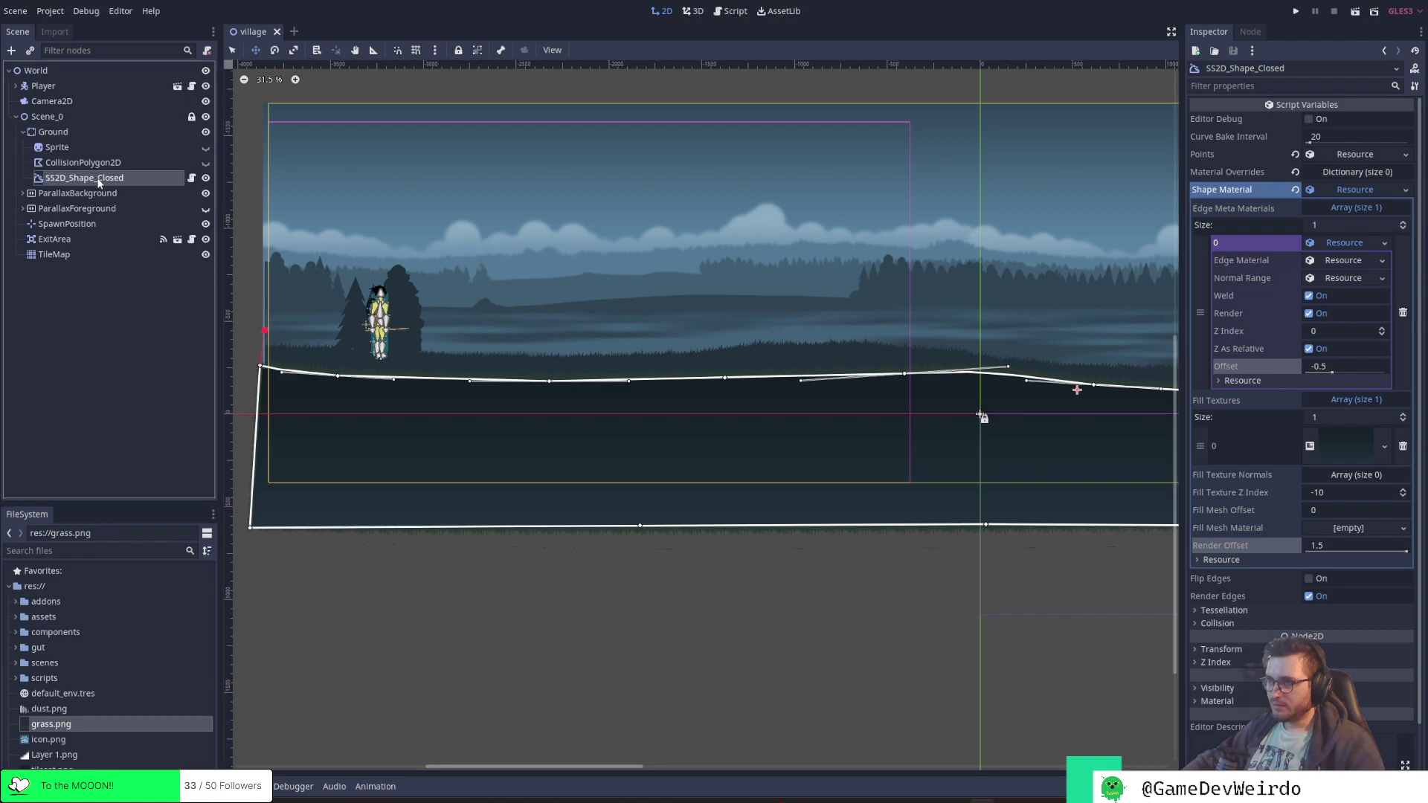
pyautogui.click(93, 163)
pyautogui.click(93, 178)
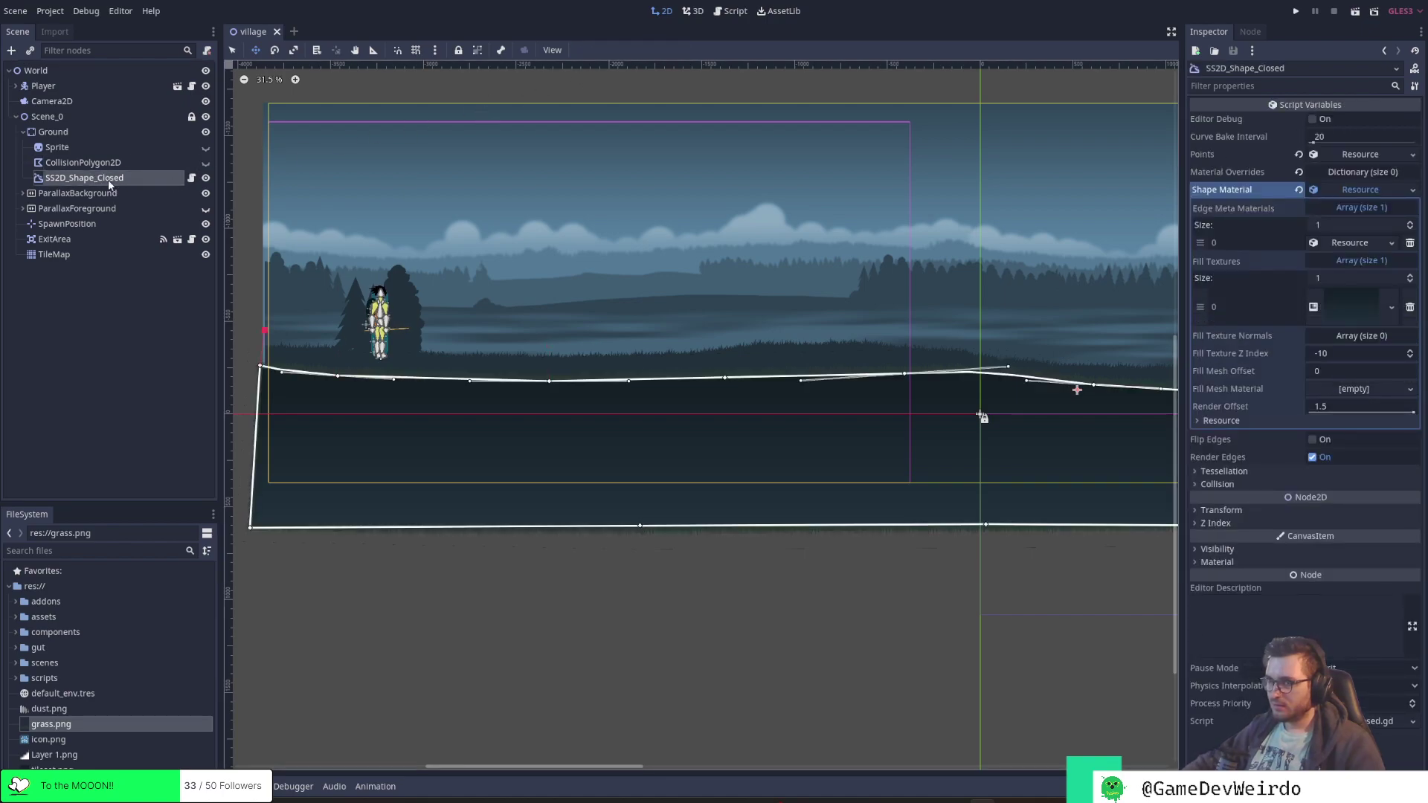
pyautogui.click(110, 163)
pyautogui.click(113, 178)
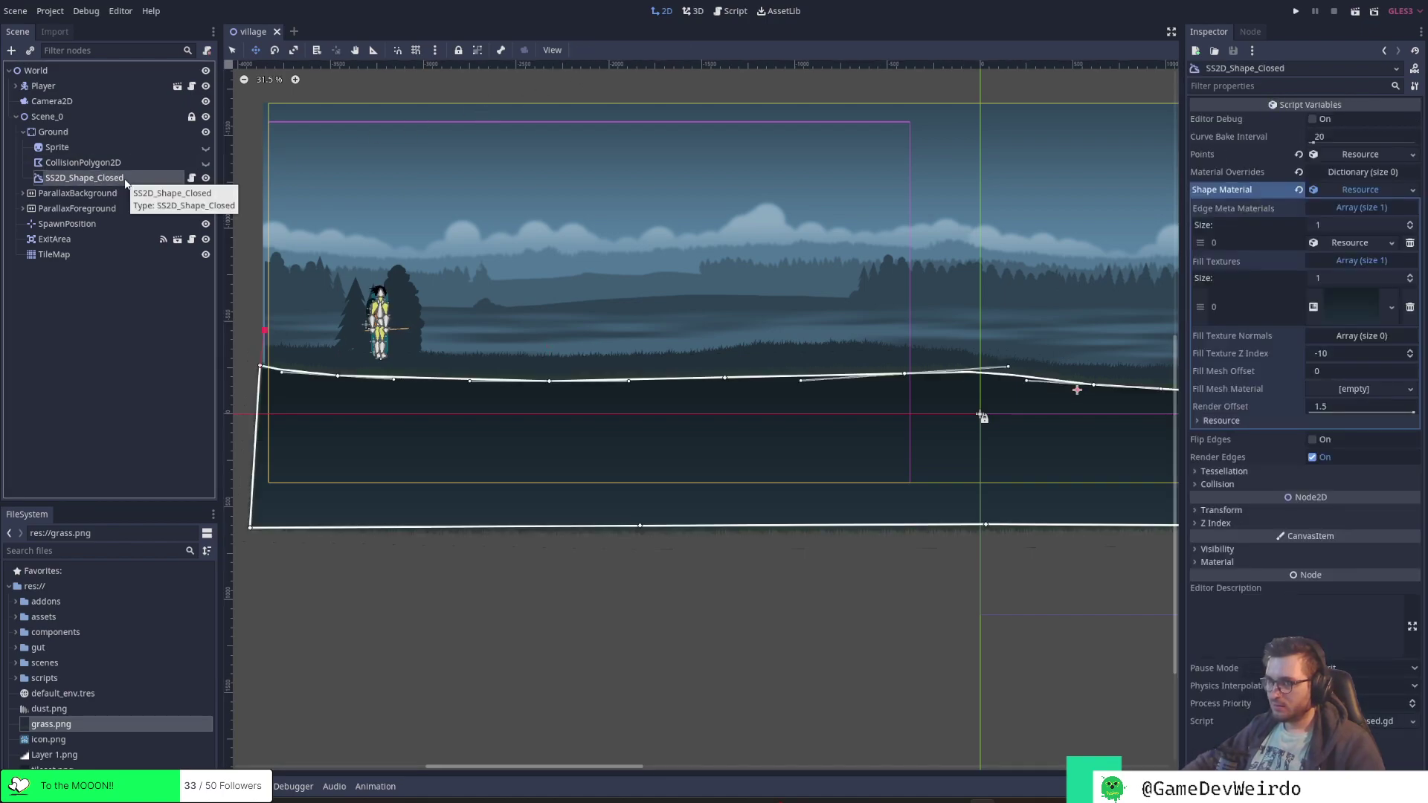
pyautogui.click(754, 375)
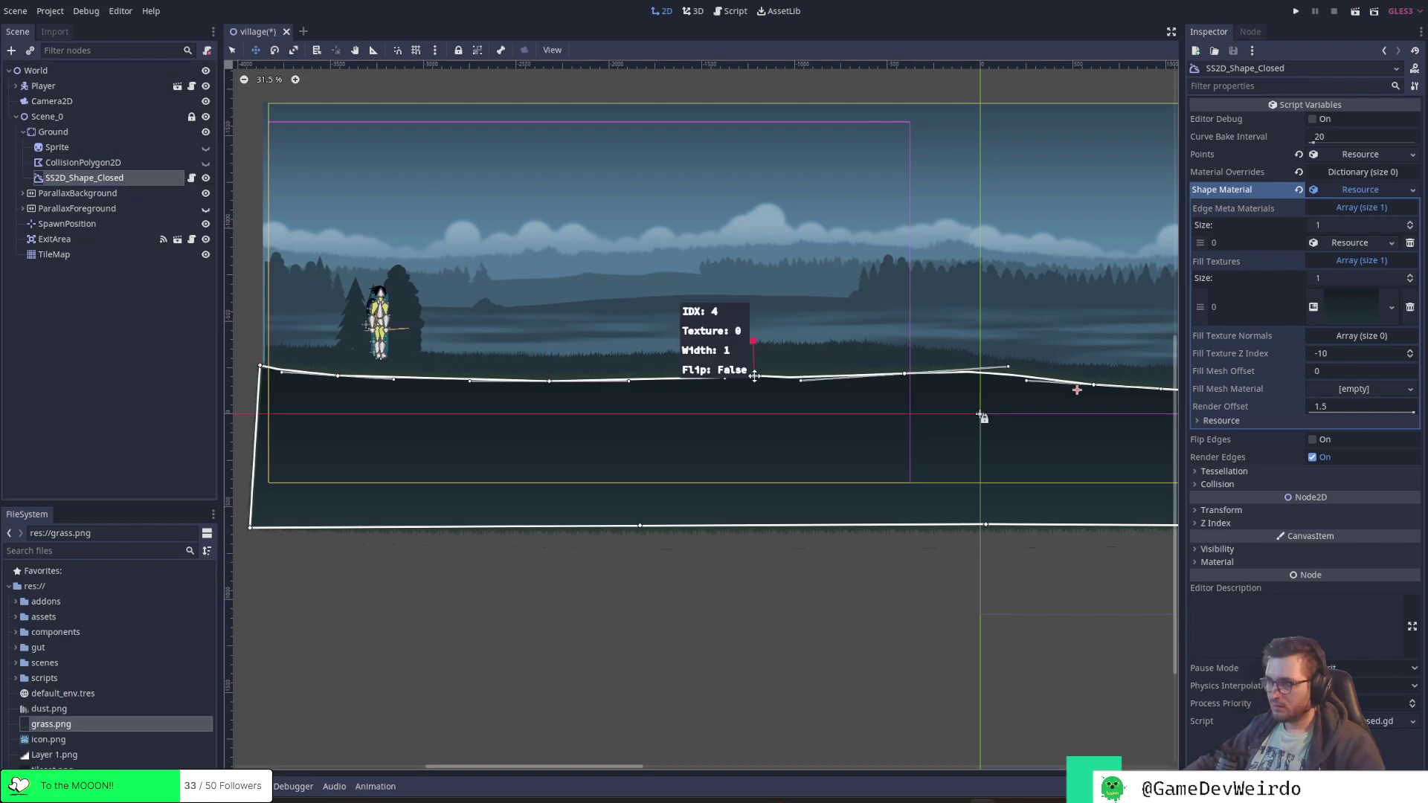
pyautogui.click(1364, 192)
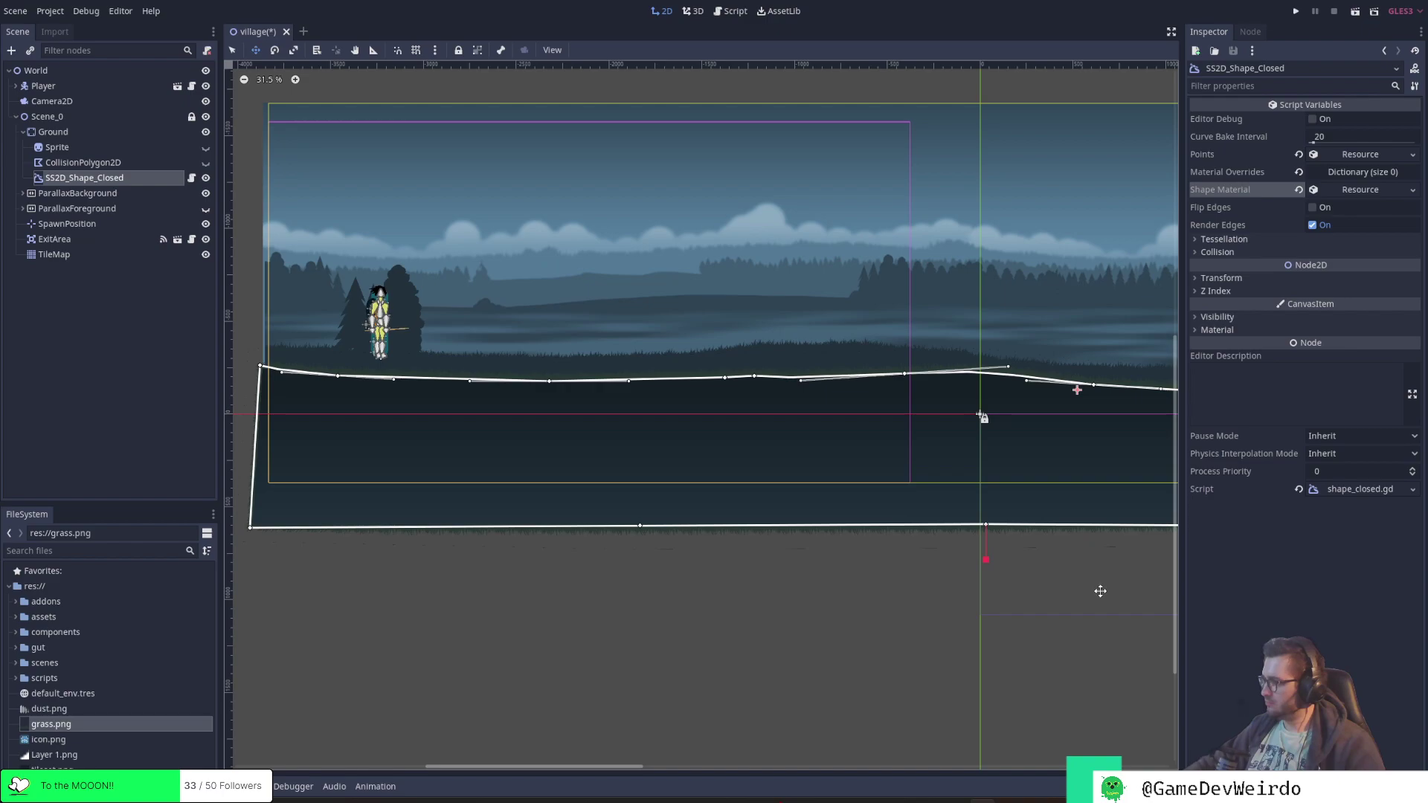
# Reselect SS2D_Shape_Closed with point editing on, save again, and run the project
pyautogui.click(78, 193)
pyautogui.click(80, 209)
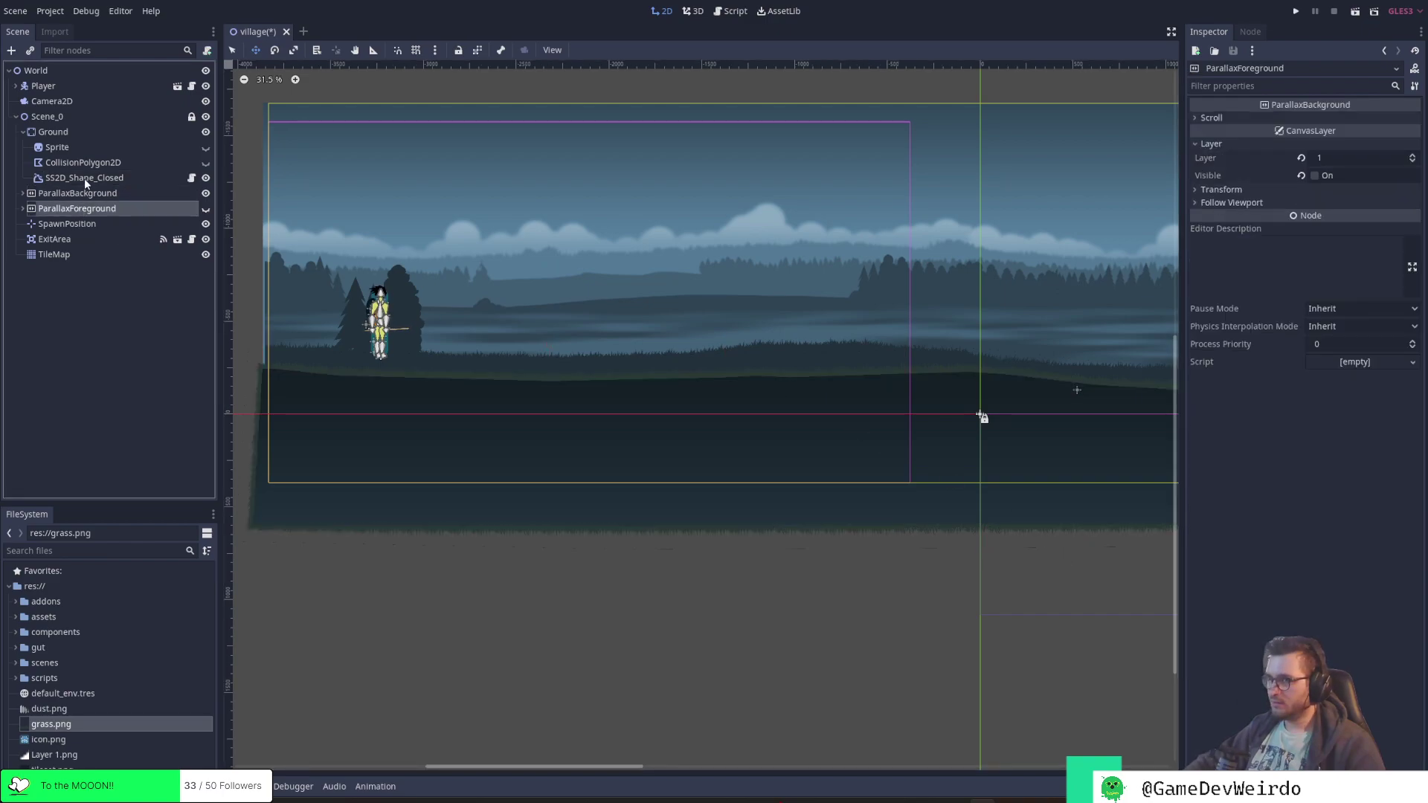
pyautogui.click(85, 179)
pyautogui.click(661, 50)
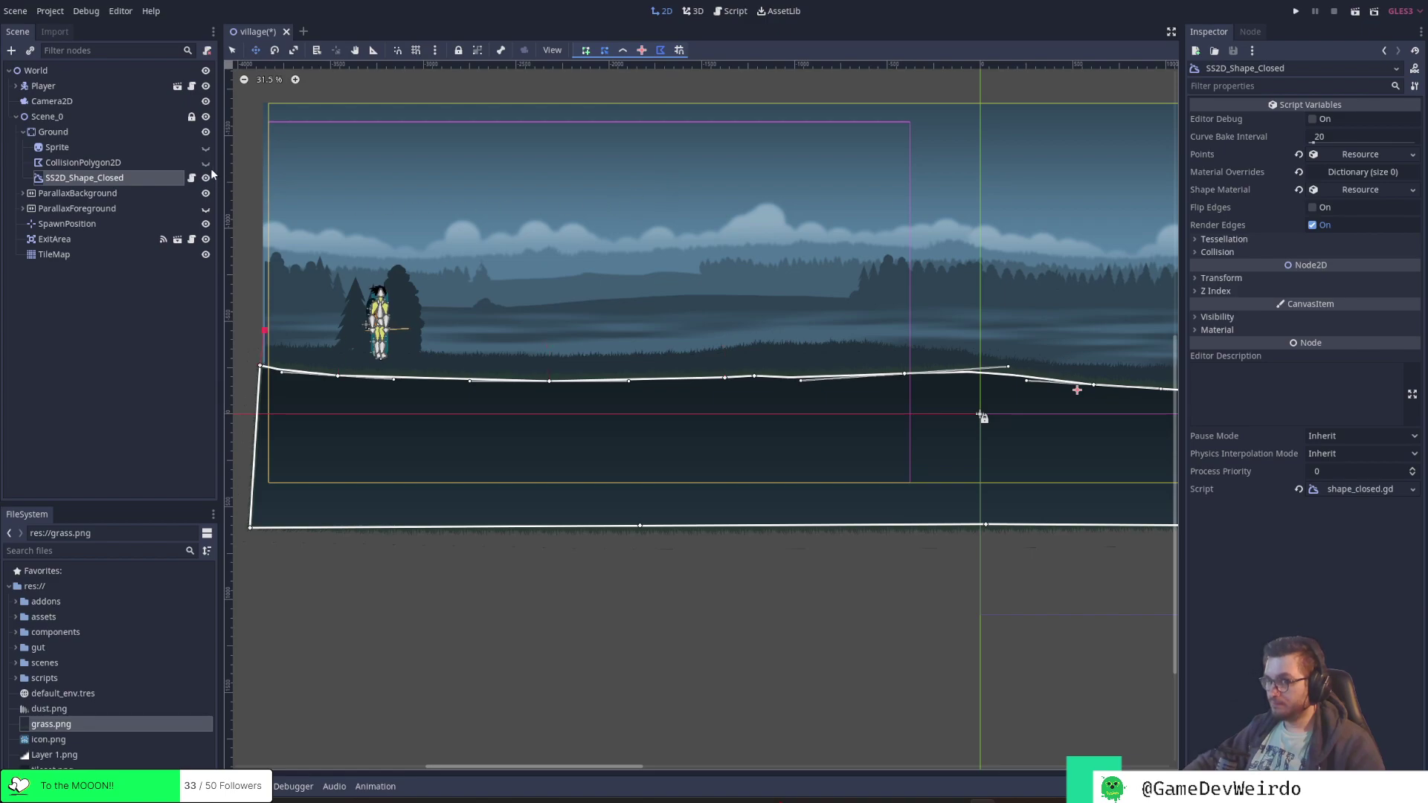
pyautogui.hotkey('ctrl', 's')
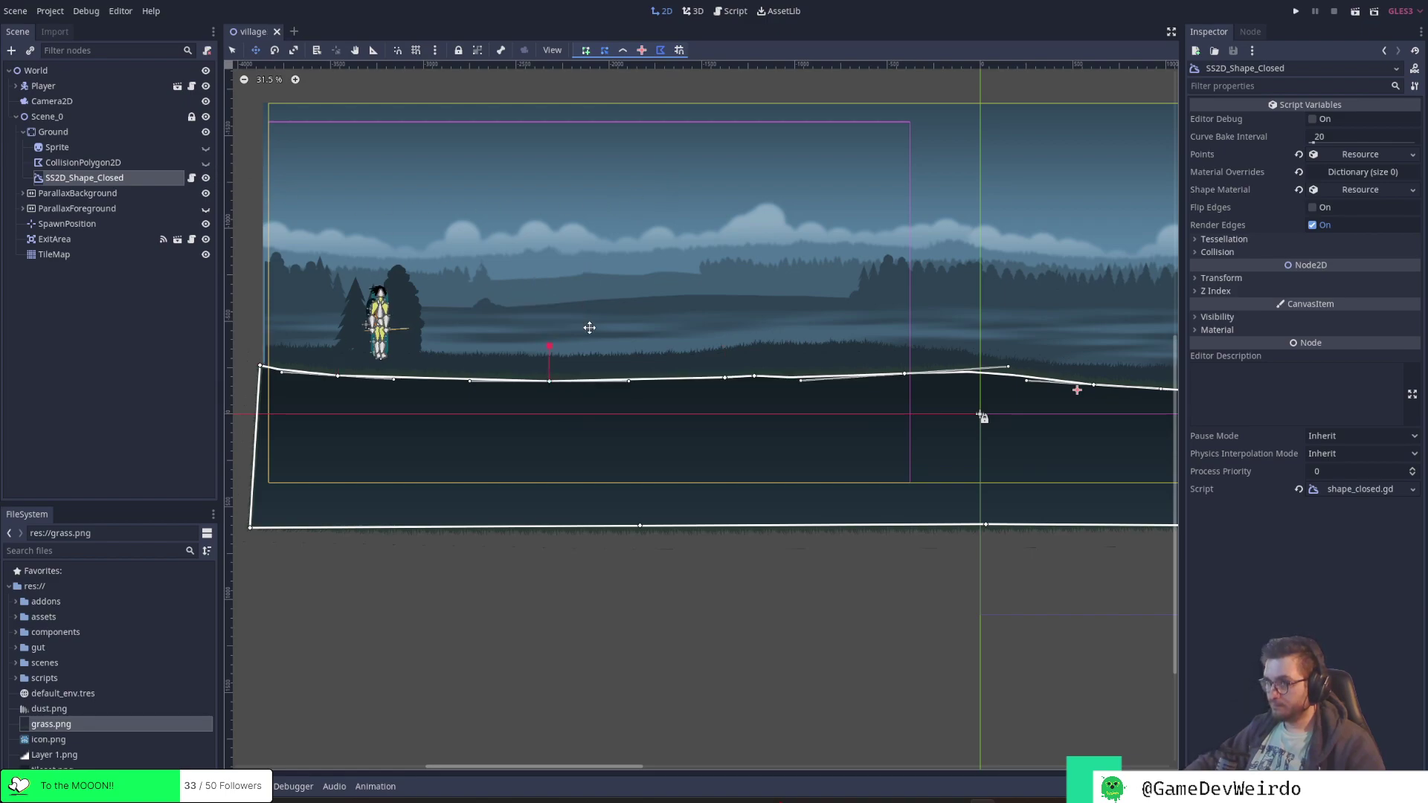
pyautogui.scroll(-3, 589, 327)
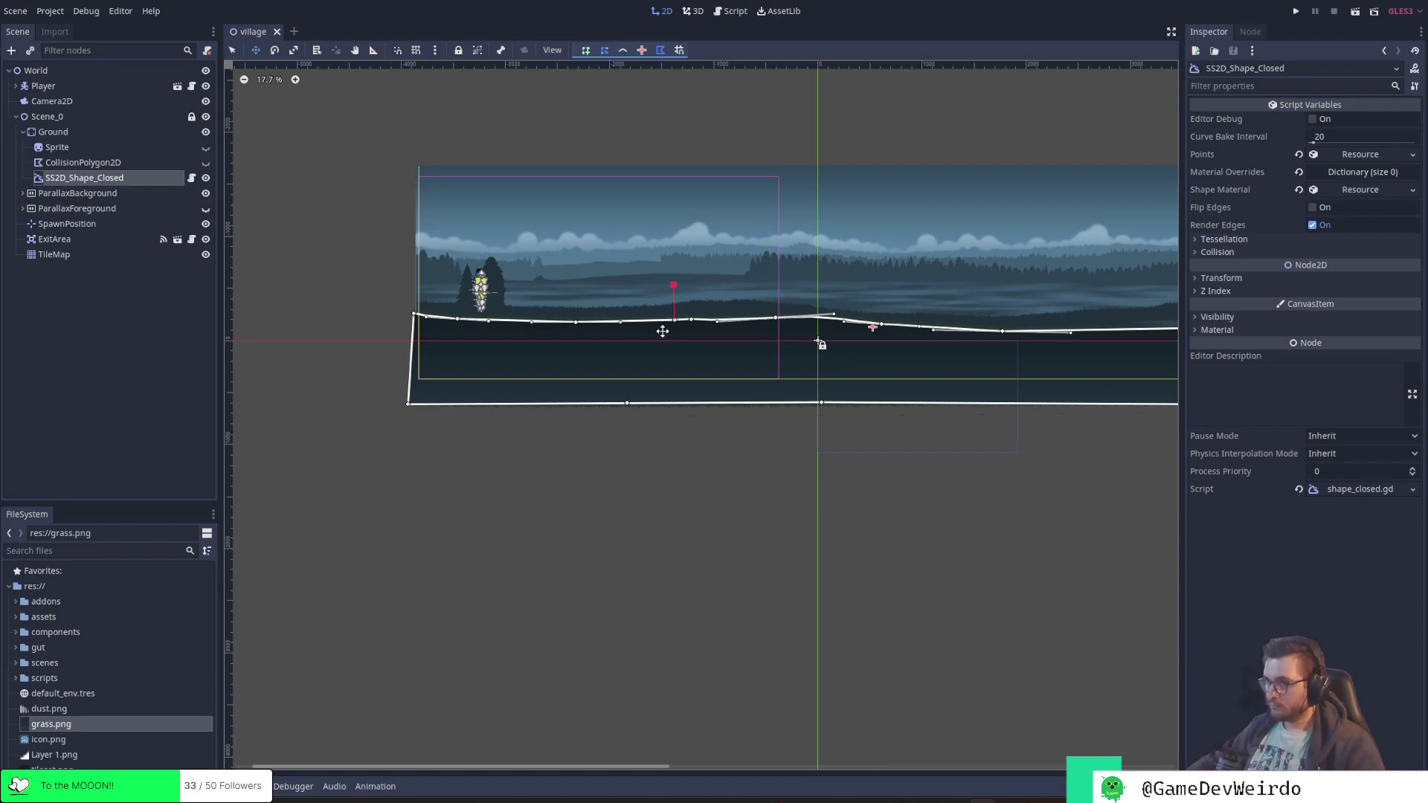
pyautogui.click(1296, 13)
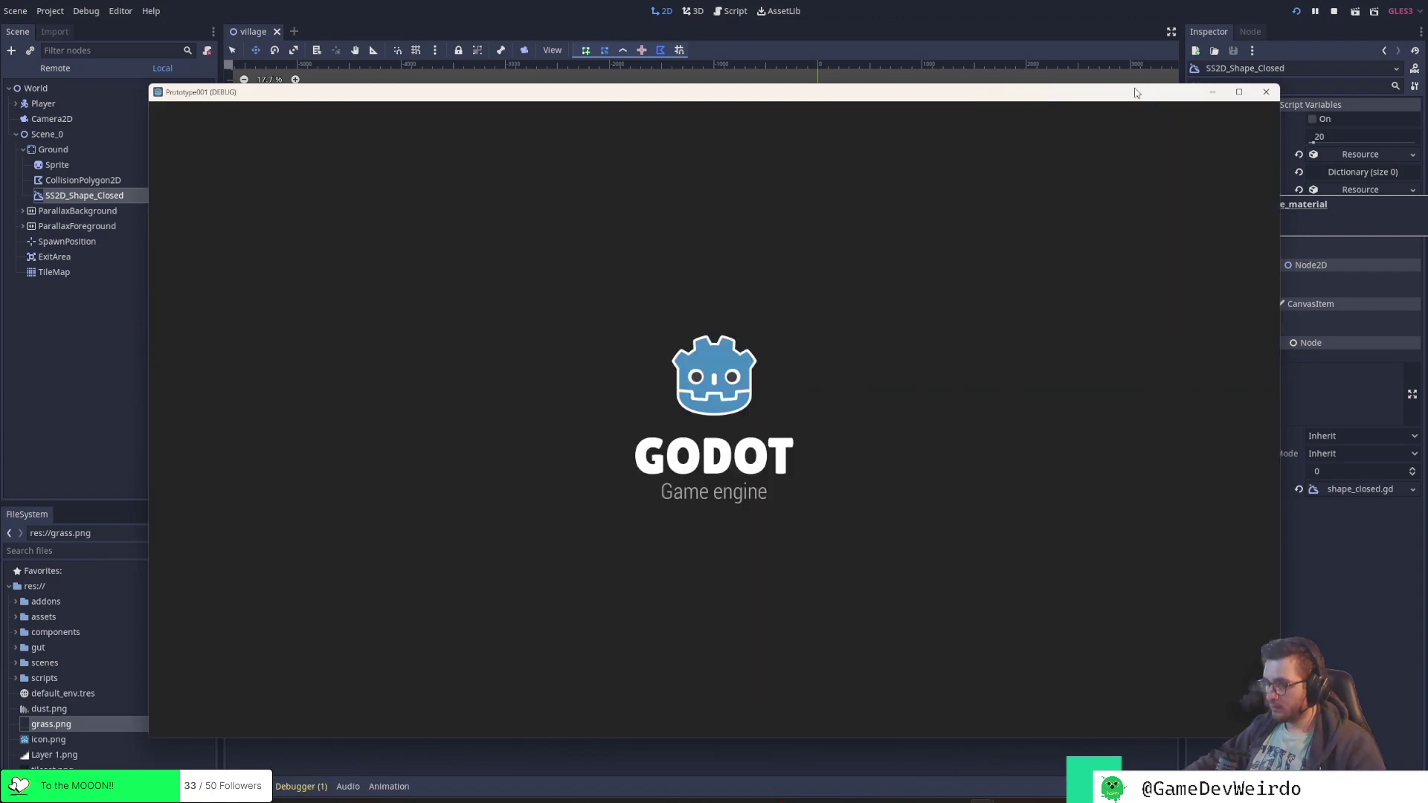
# Run the character right across the ground in the debug window, close it, and show the collision polygon
pyautogui.moveTo(1142, 99); pyautogui.dragTo(1133, 84)
pyautogui.press('Right')
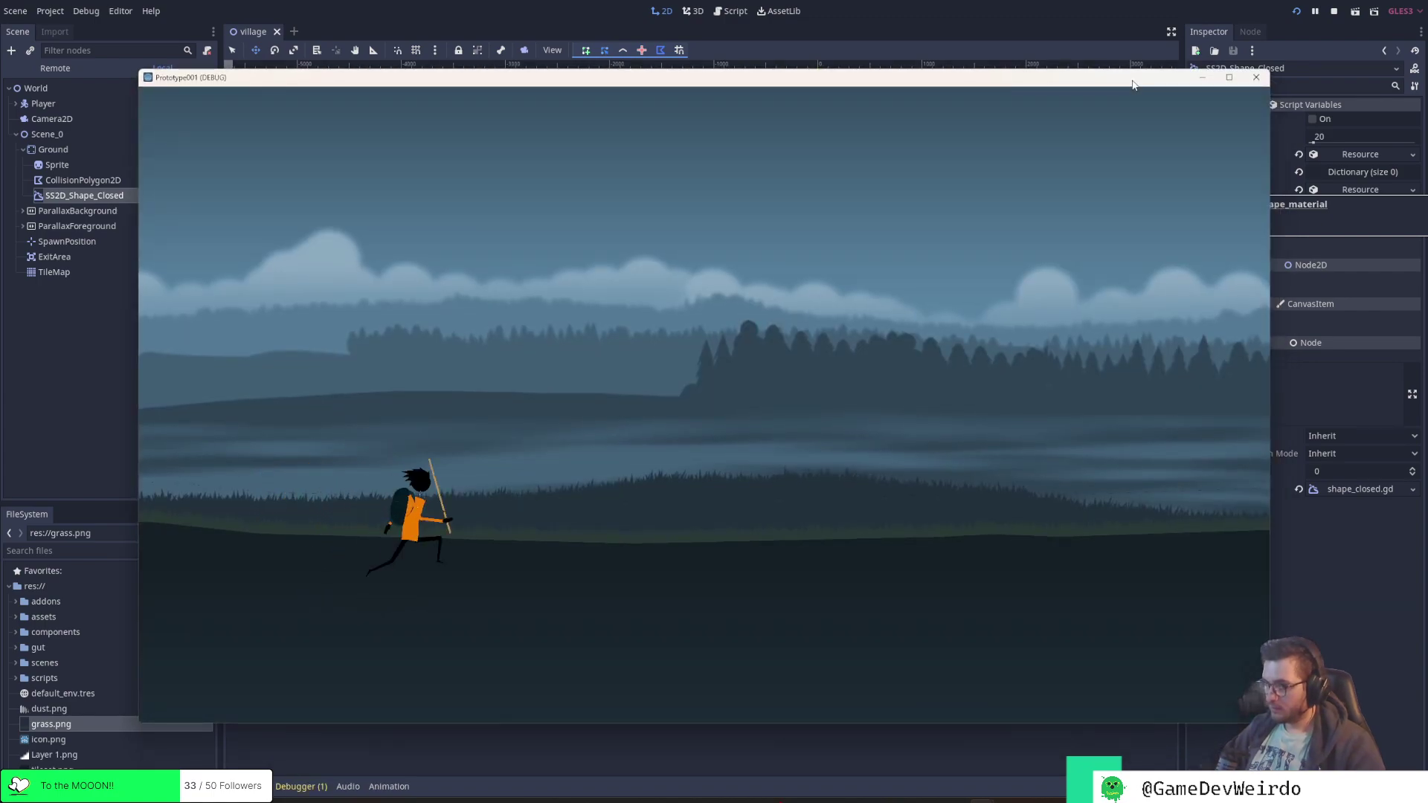
pyautogui.press('Right')
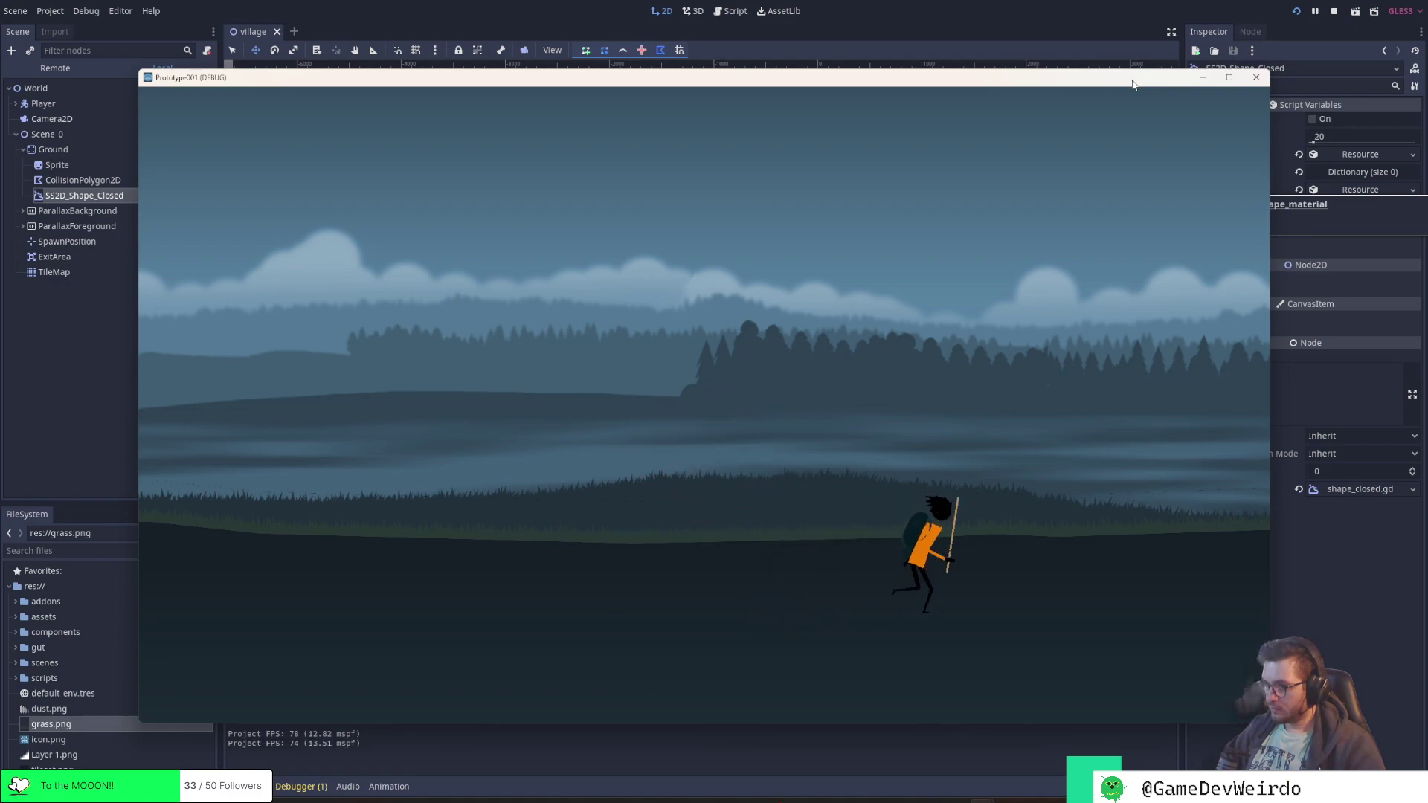
pyautogui.press('Right')
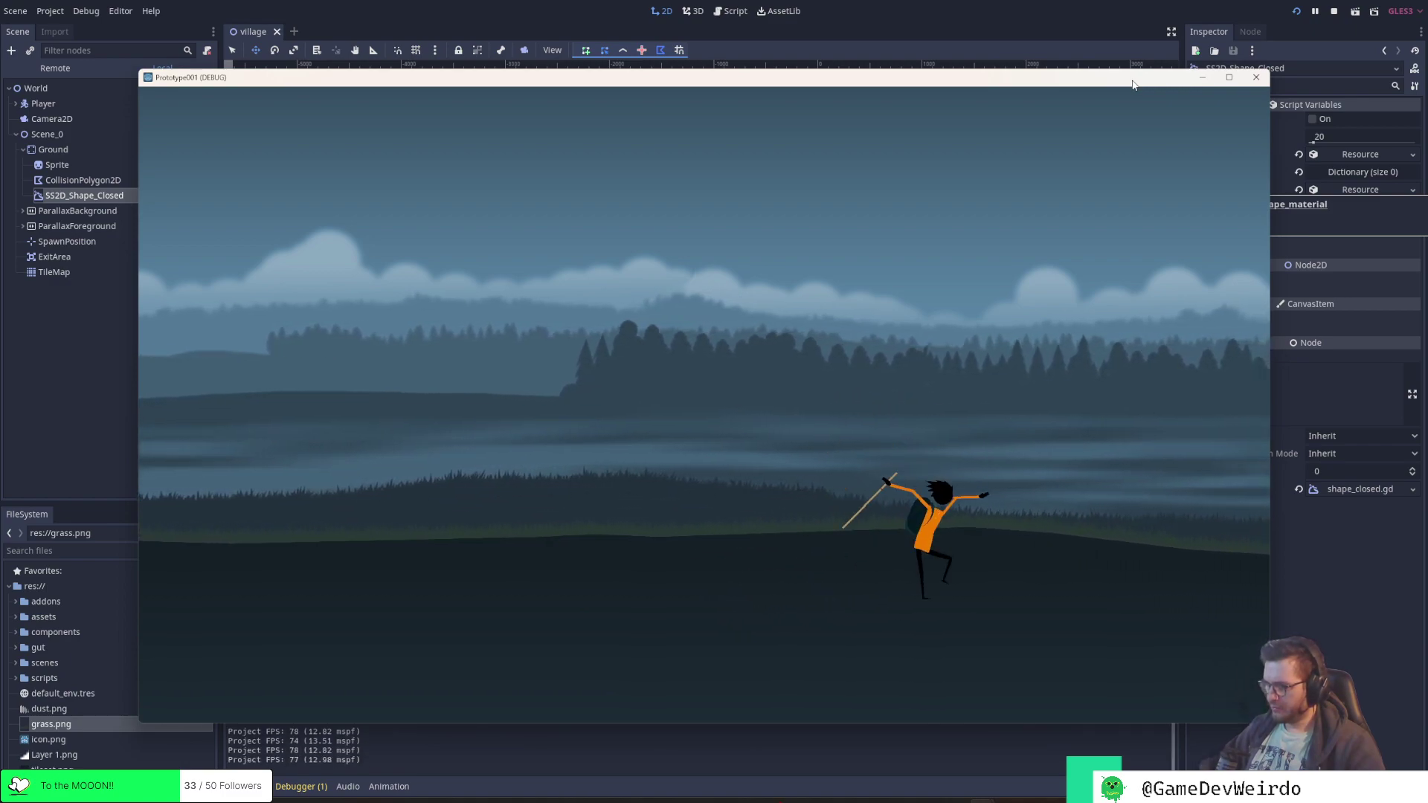
pyautogui.press('Right')
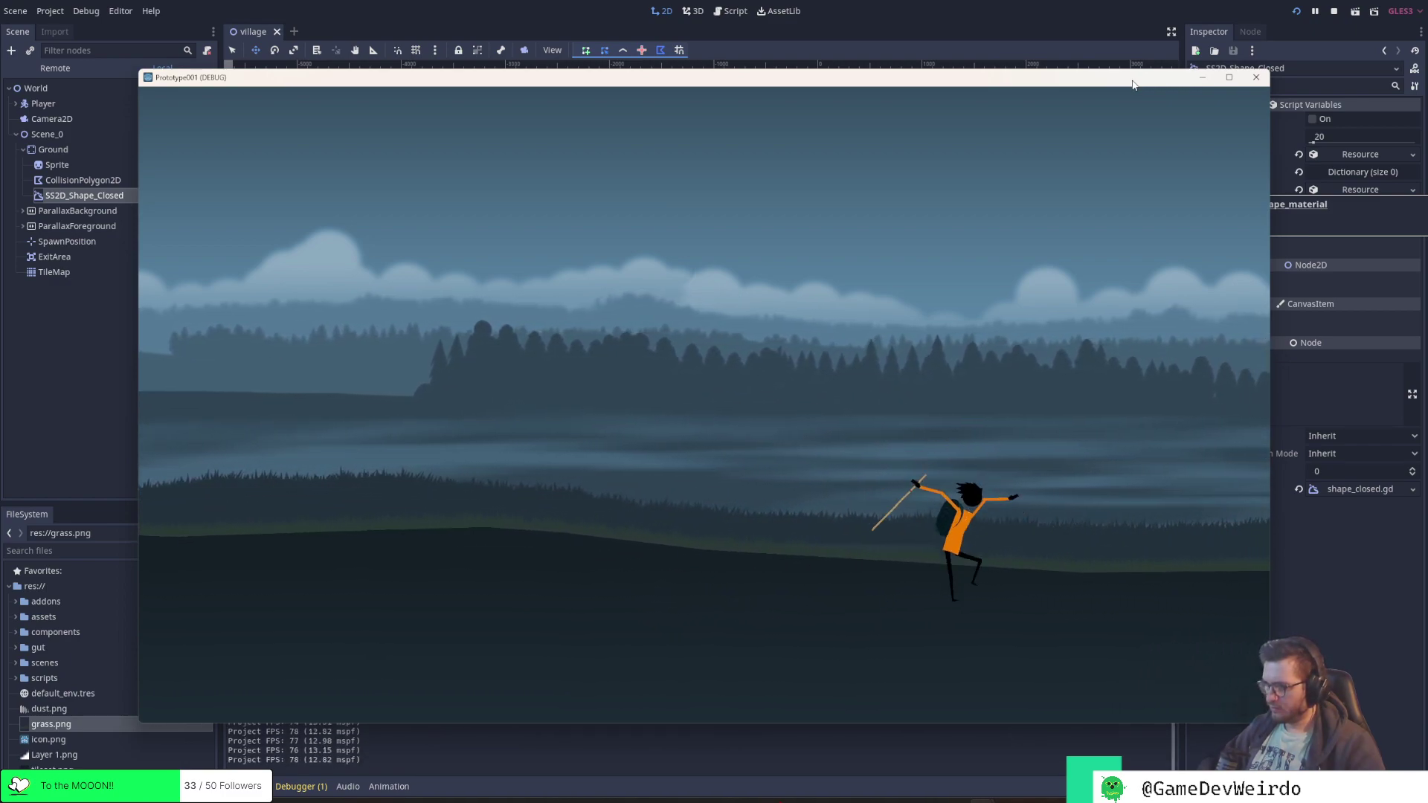
pyautogui.click(1257, 77)
pyautogui.click(206, 163)
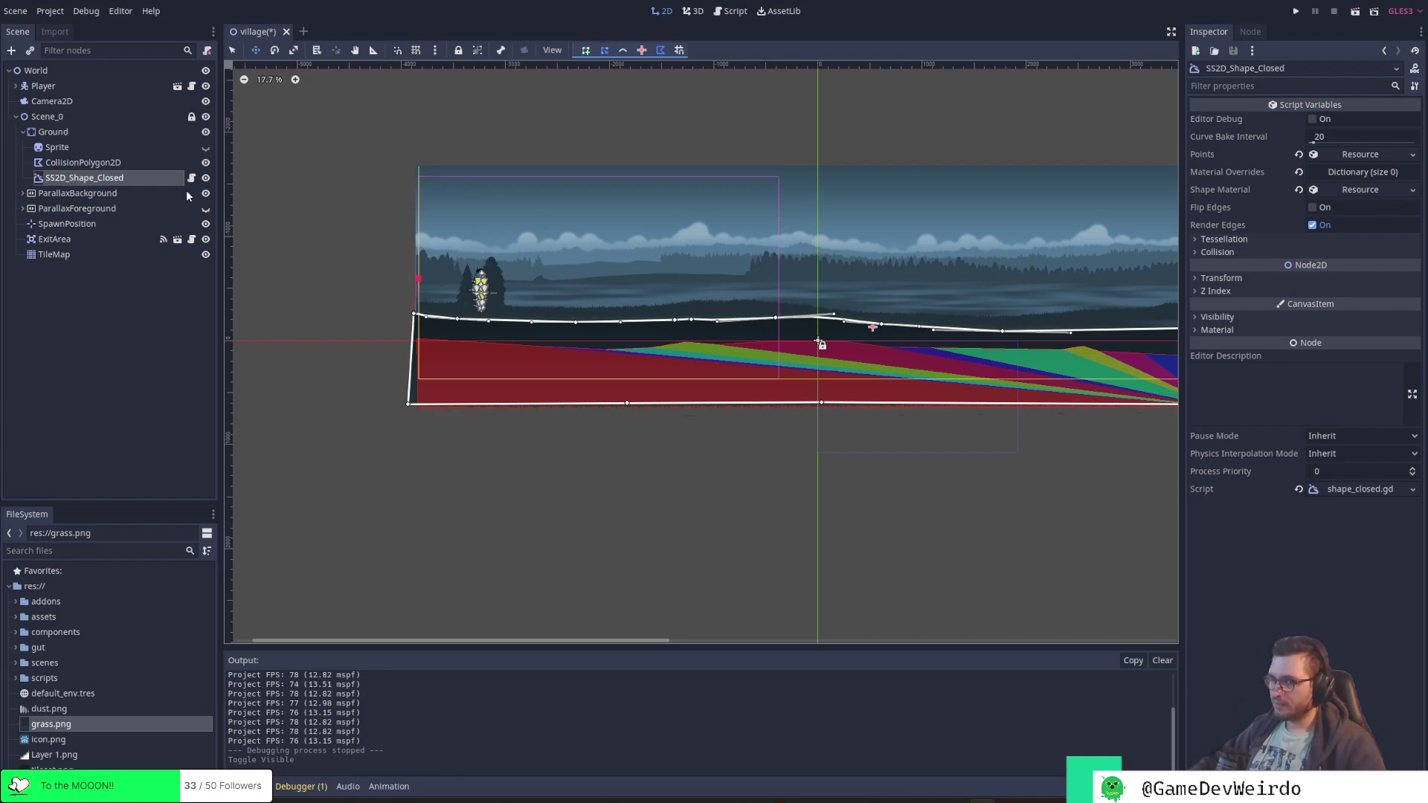
# Select the SS2D_Shape_Closed ground shape and save the village scene
pyautogui.rightClick(126, 165)
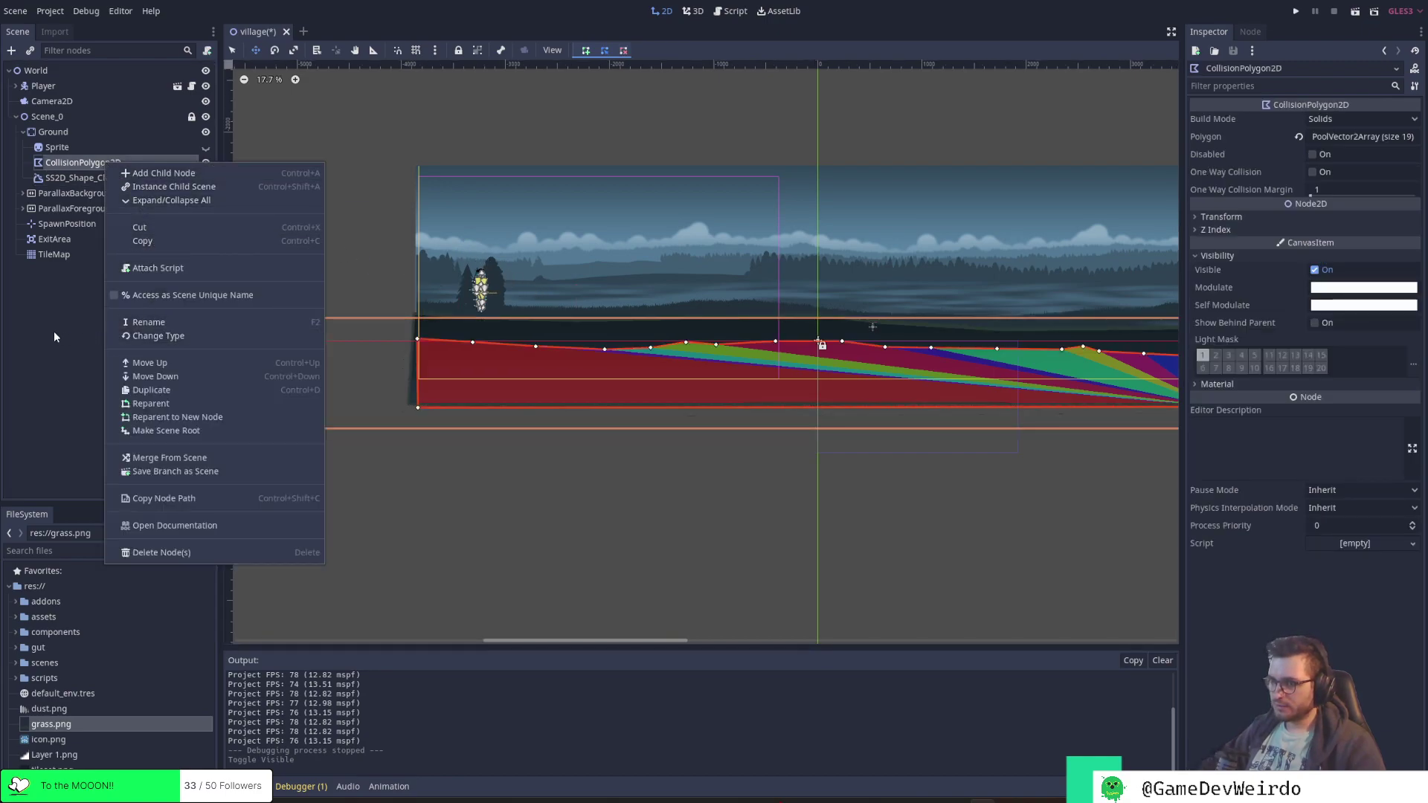
pyautogui.click(87, 457)
pyautogui.click(149, 178)
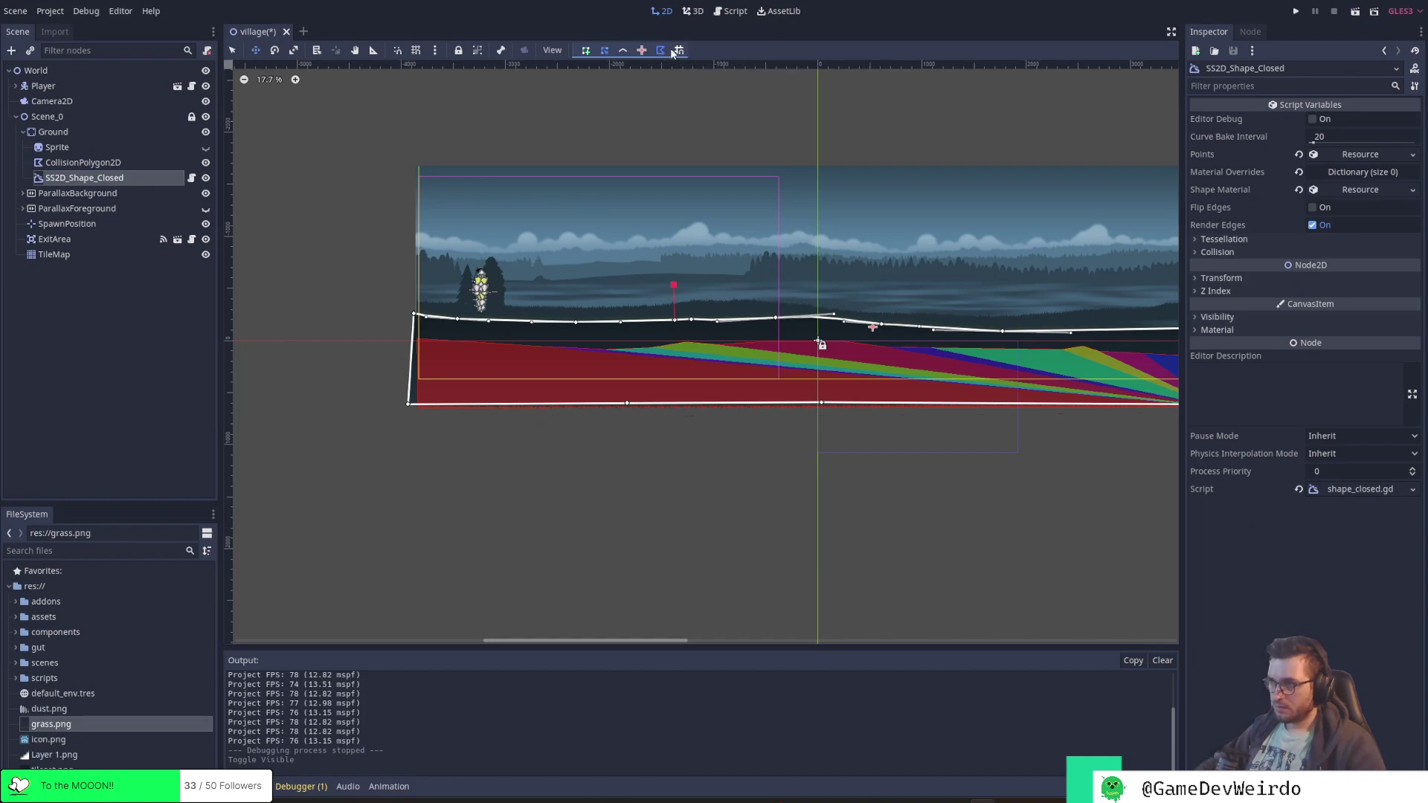
pyautogui.hotkey('ctrl', 's')
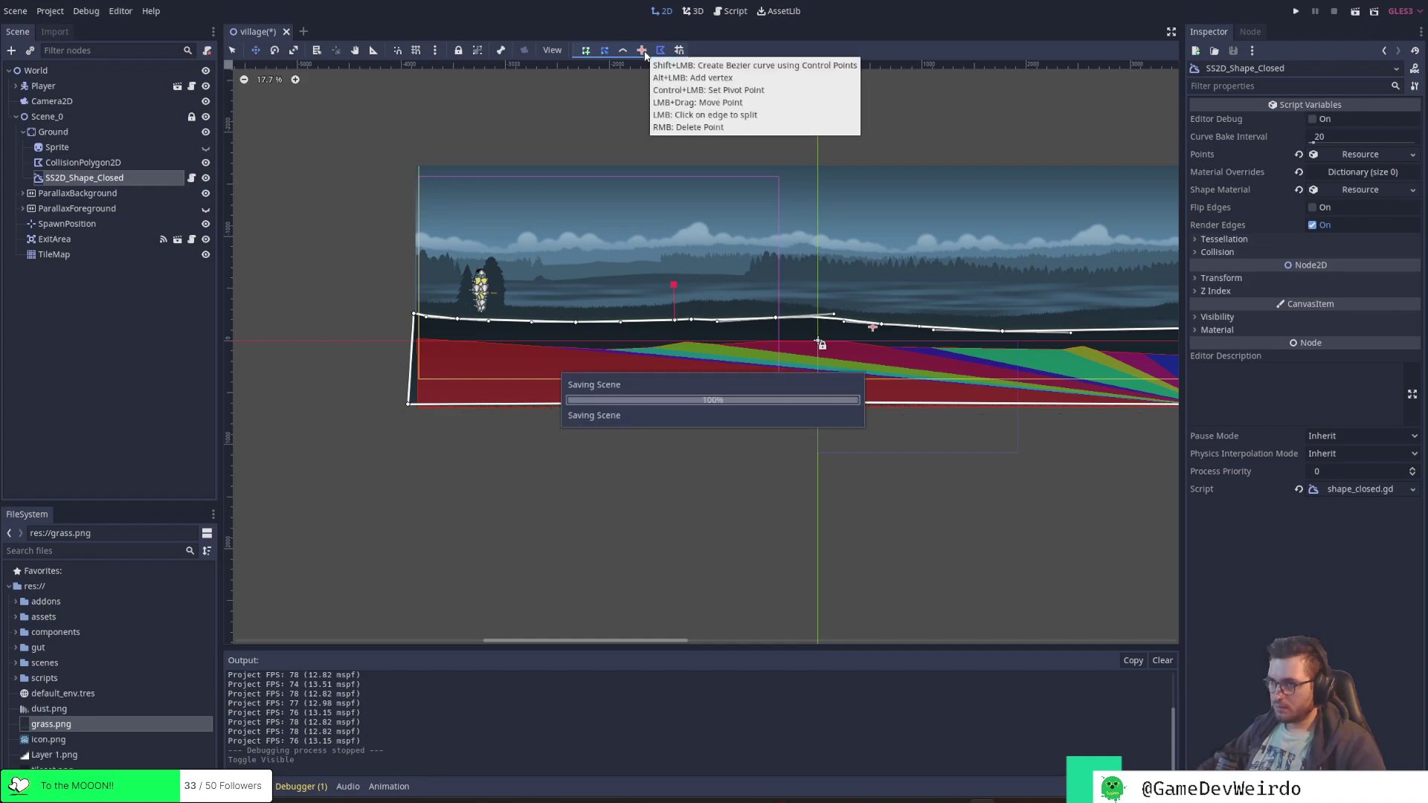
# Toggle the ground shape's visibility, leave it shown, and switch to the tutorial browser
pyautogui.click(208, 180)
pyautogui.click(207, 180)
pyautogui.click(208, 180)
pyautogui.click(205, 181)
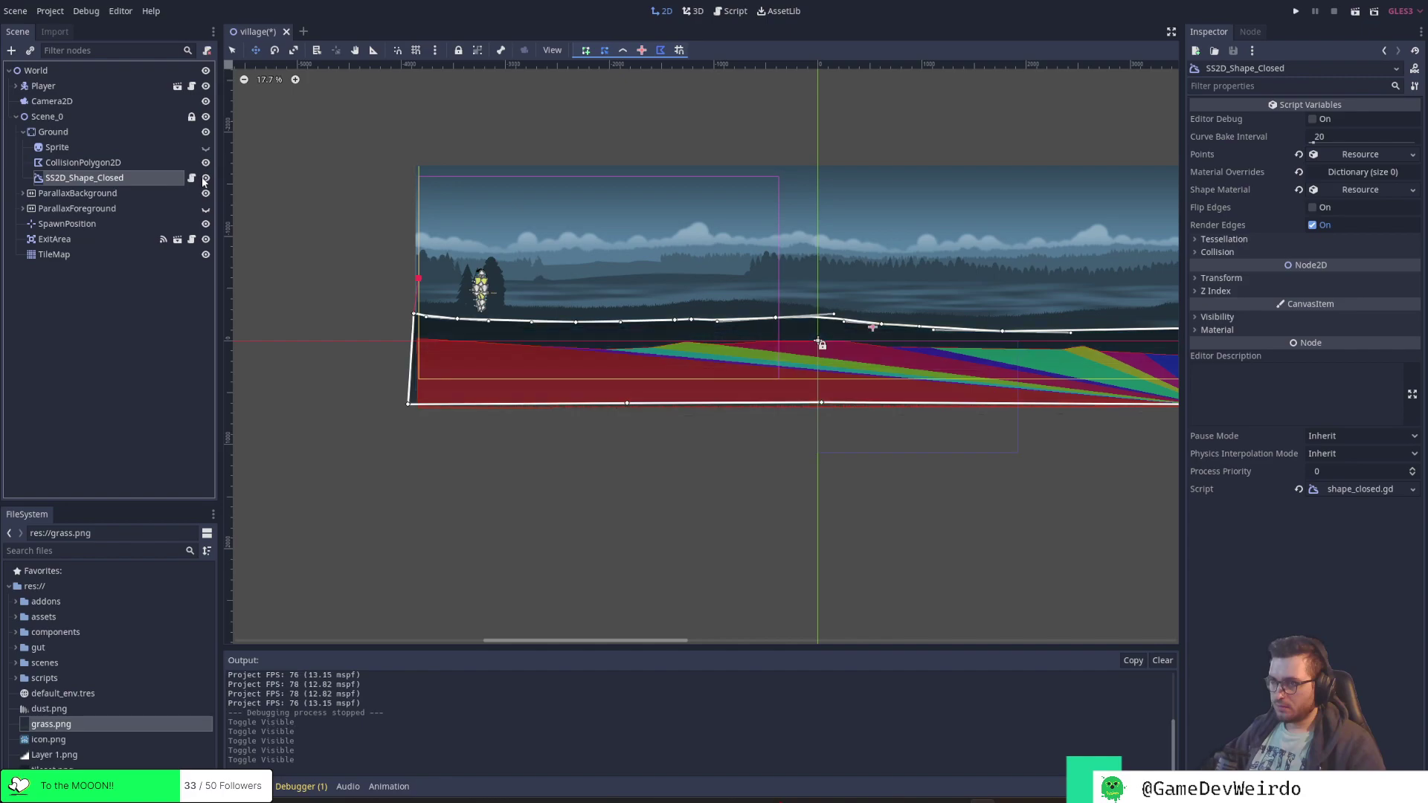
pyautogui.rightClick(161, 180)
pyautogui.press('Escape')
pyautogui.hotkey('alt', 'Tab')
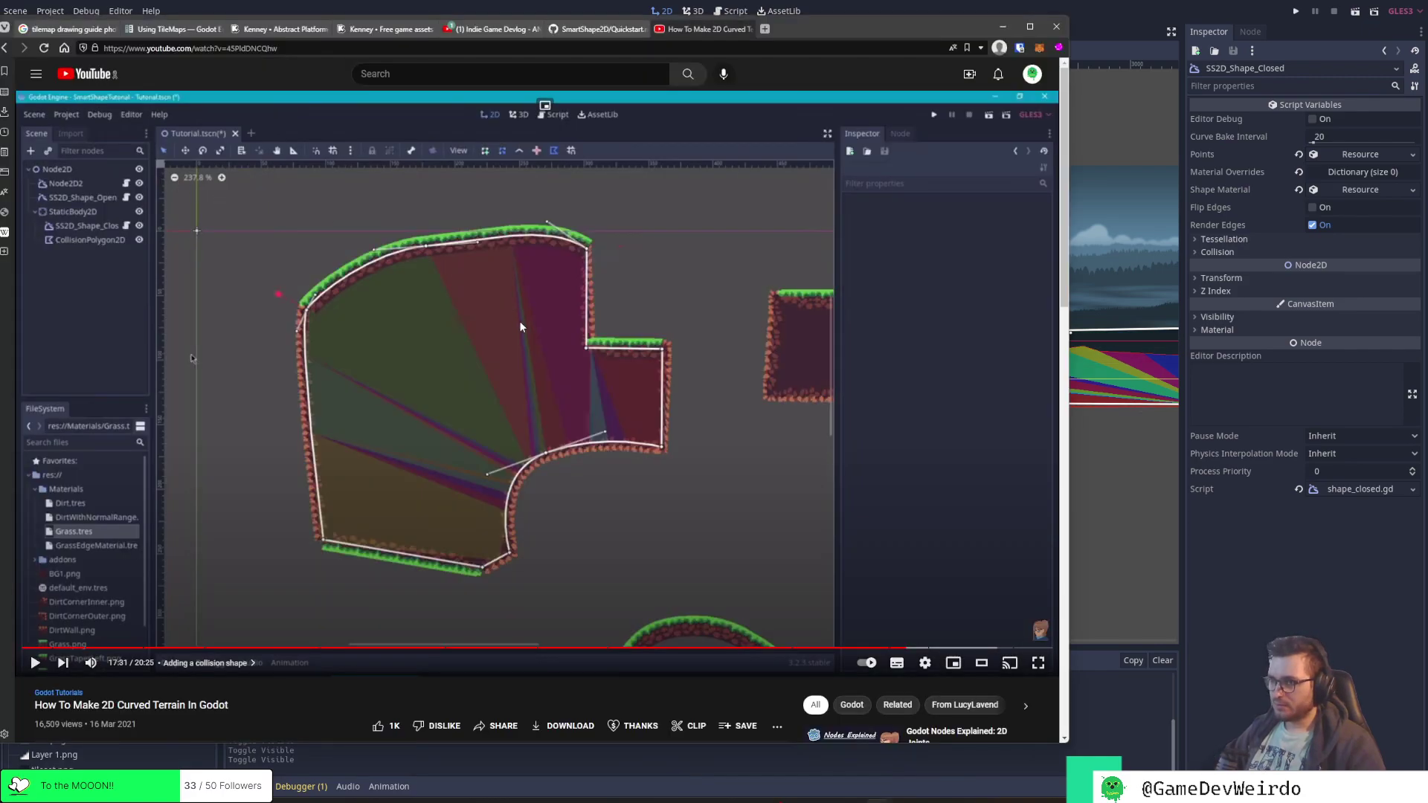
# Replay the tutorial's collision-shape part from 17:15, pause near 17:30, and minimise the browser
pyautogui.press('space')
pyautogui.press('Left')
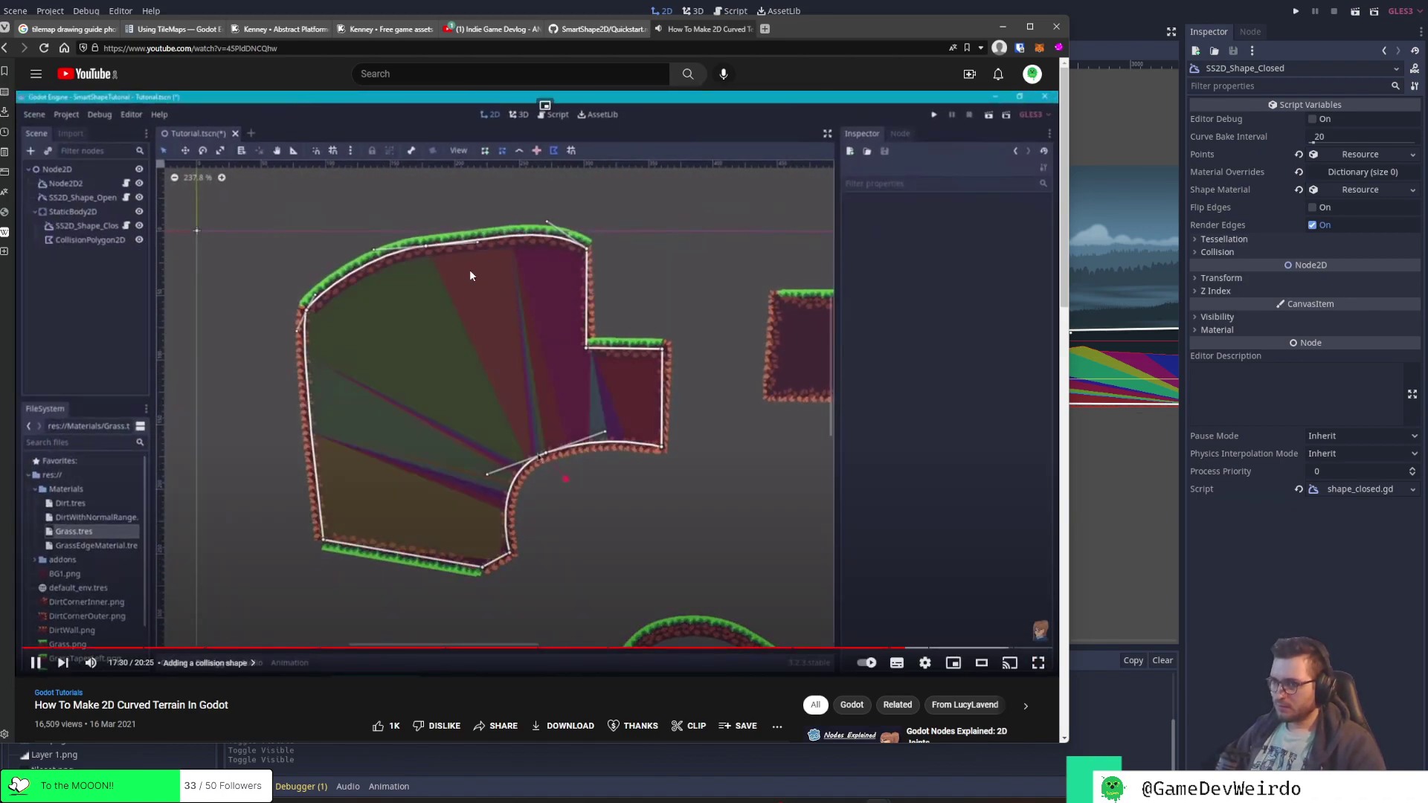
pyautogui.click(396, 270)
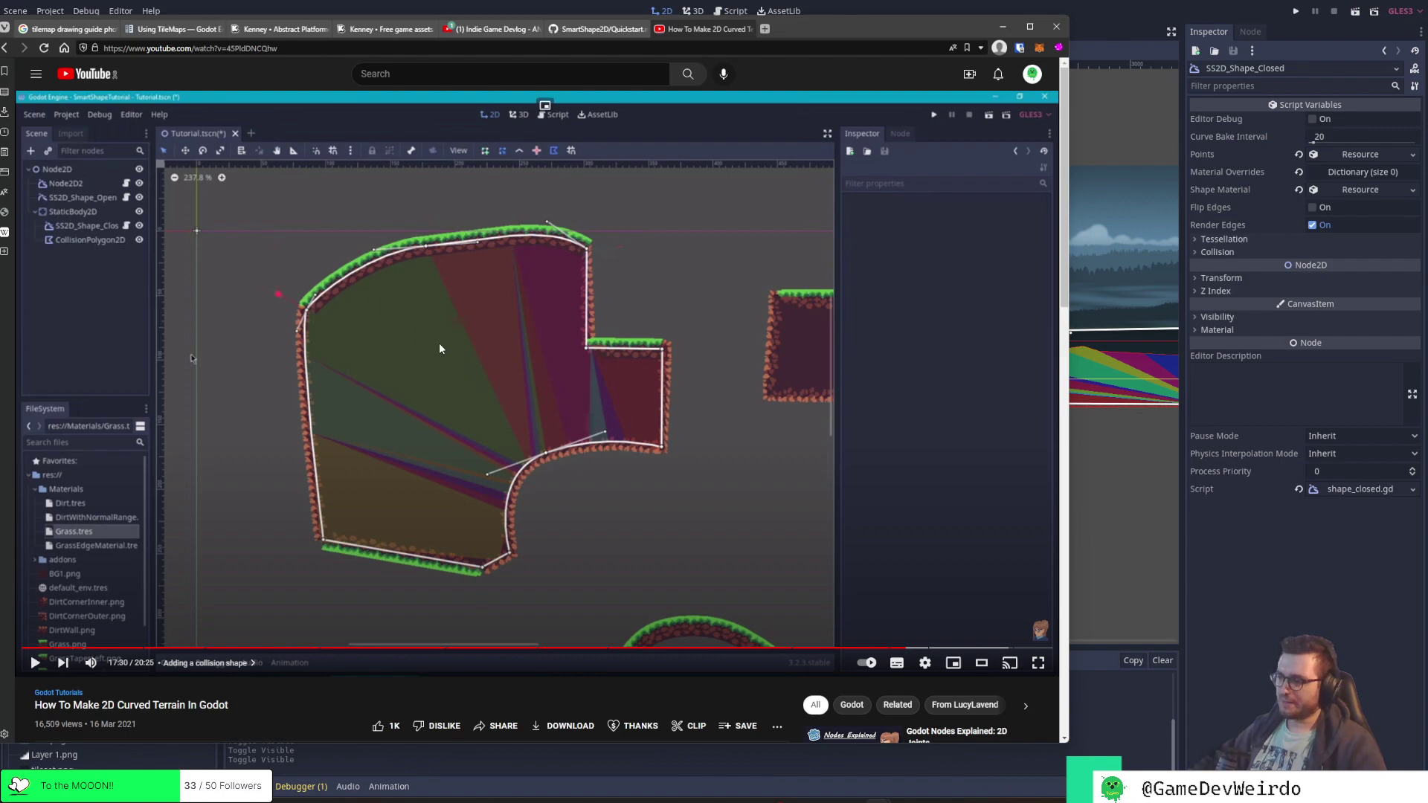
pyautogui.click(895, 648)
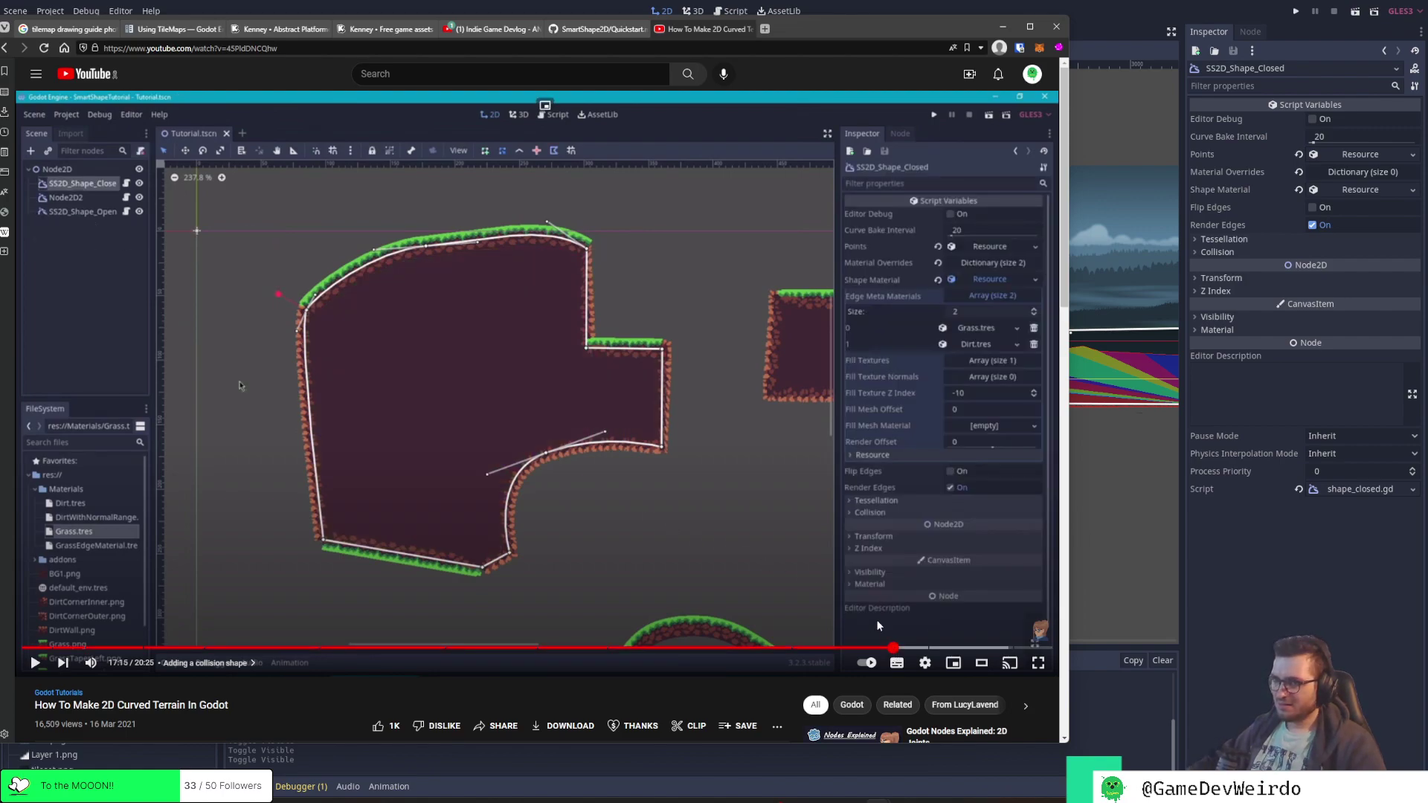
pyautogui.click(239, 385)
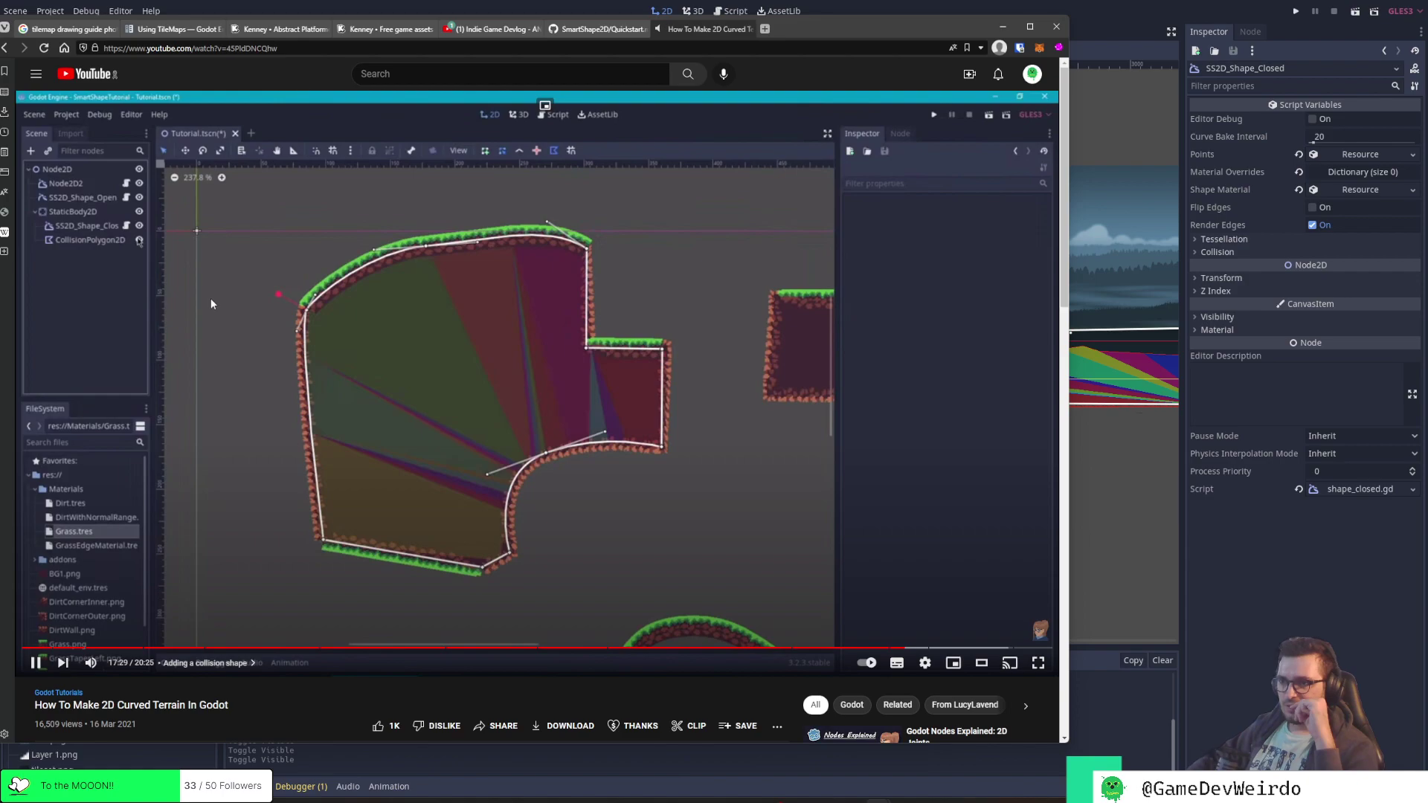
pyautogui.click(218, 293)
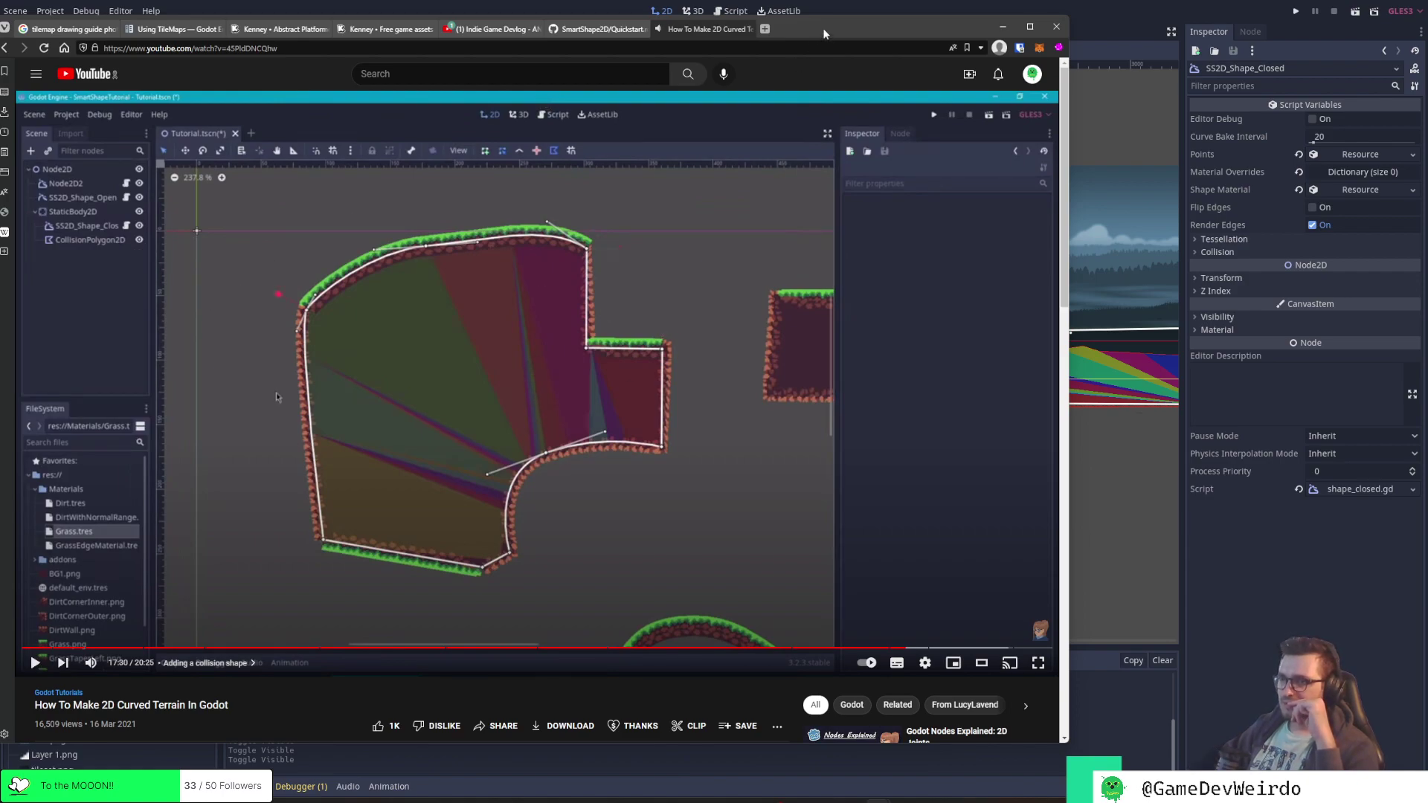
pyautogui.click(1003, 26)
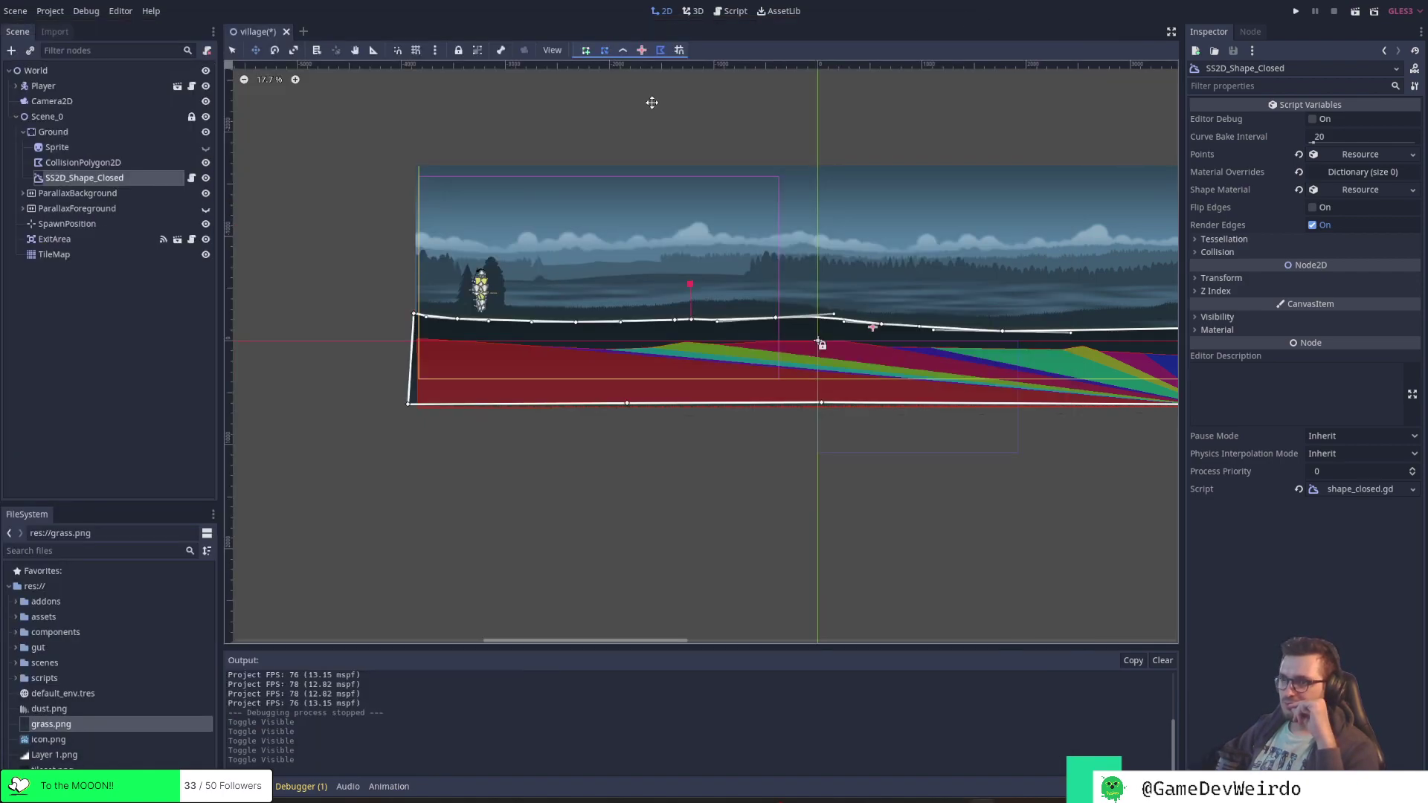
# Inspect the ground's Sprite, CollisionPolygon2D and shape nodes, glancing back at the tutorial
pyautogui.click(85, 162)
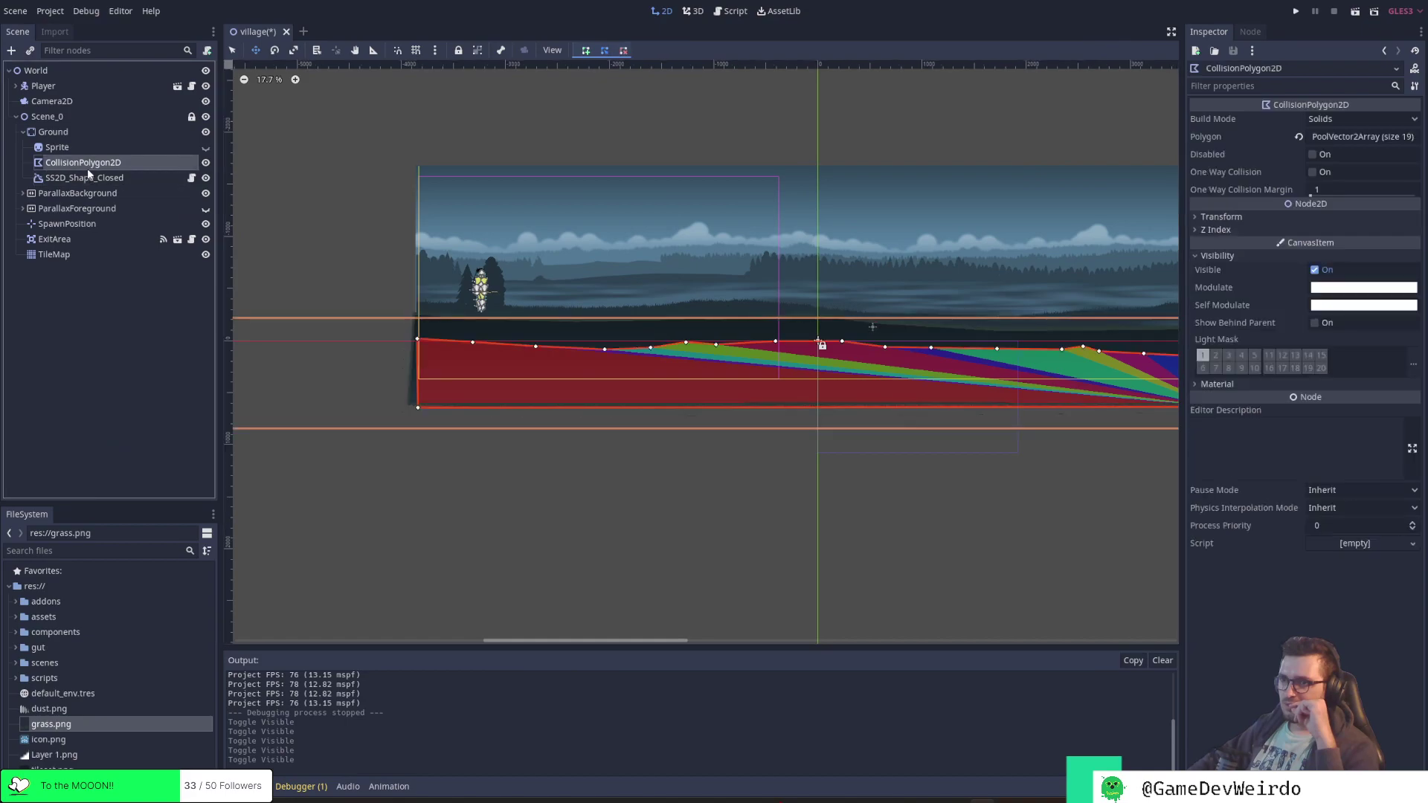
pyautogui.click(86, 177)
pyautogui.click(83, 163)
pyautogui.click(70, 146)
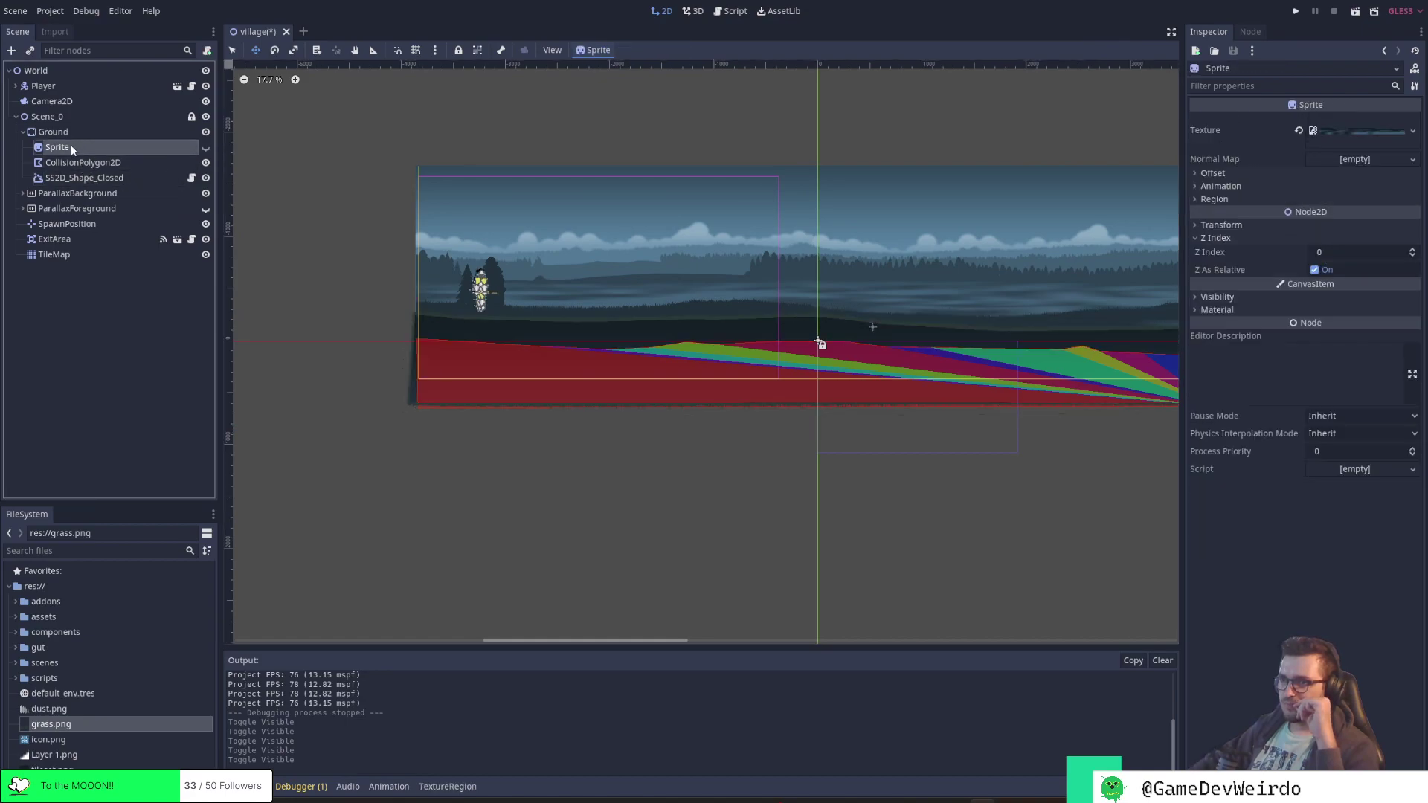
pyautogui.click(82, 176)
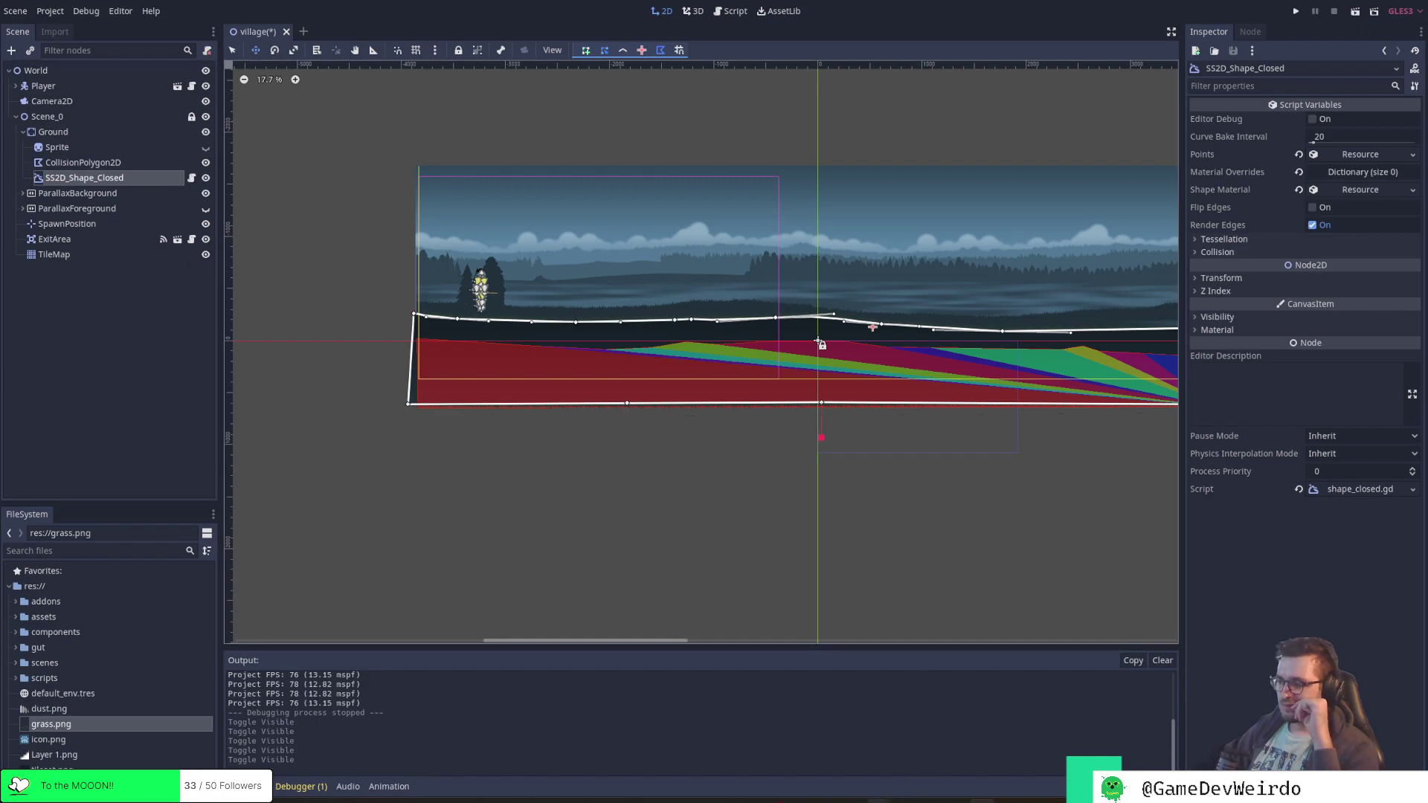
pyautogui.moveTo(853, 802)
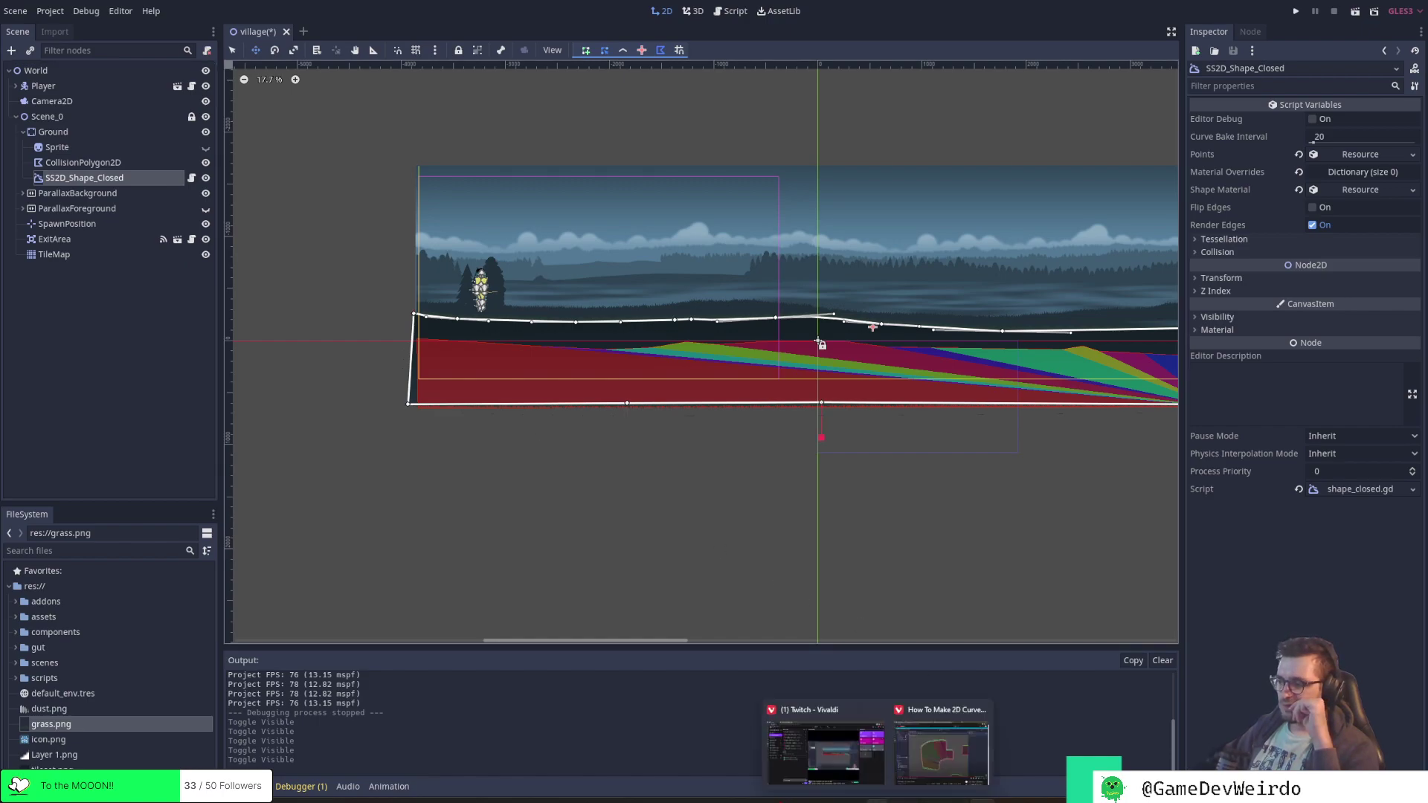
pyautogui.click(967, 744)
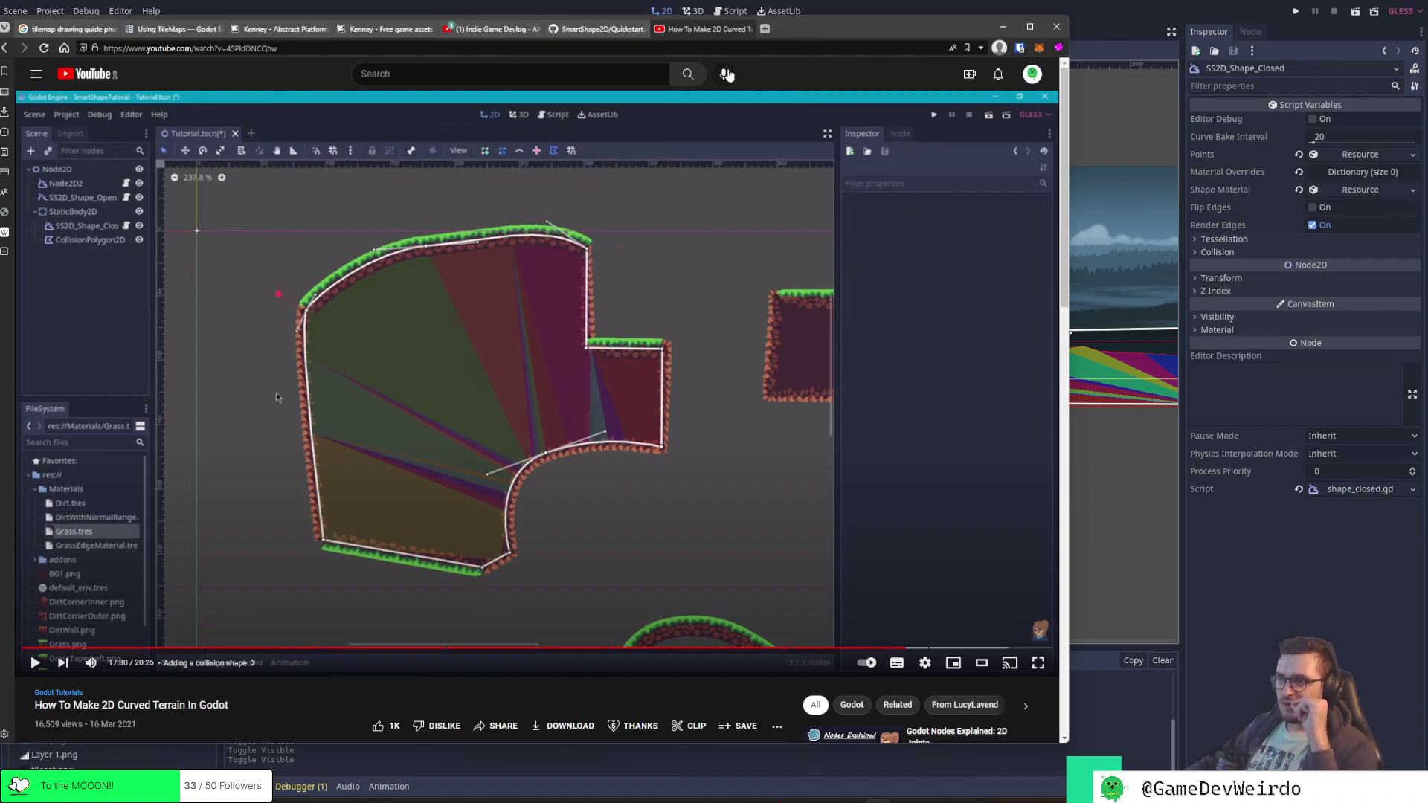
pyautogui.click(1040, 5)
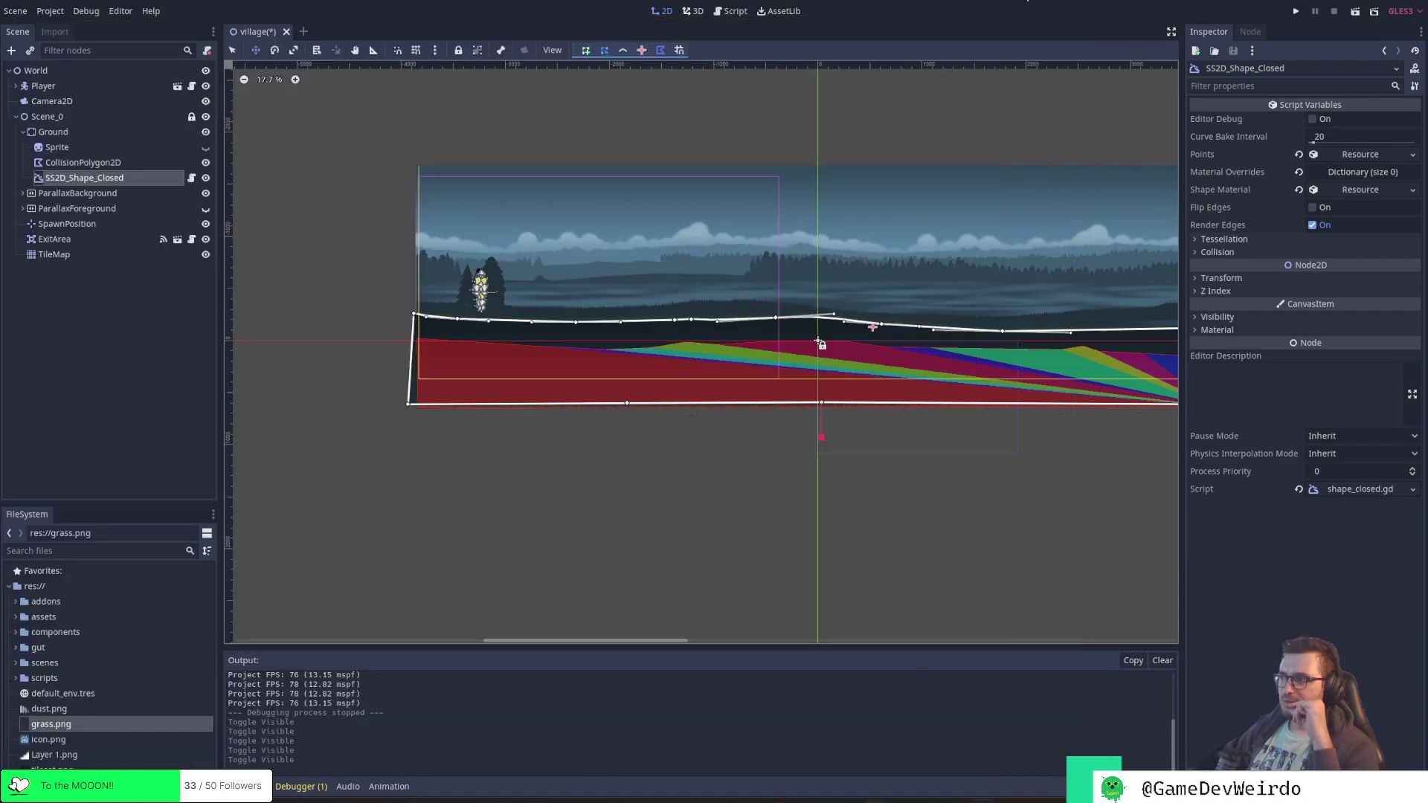
# Add a new StaticBody2D child node to Scene_0
pyautogui.click(104, 162)
pyautogui.rightClick(105, 162)
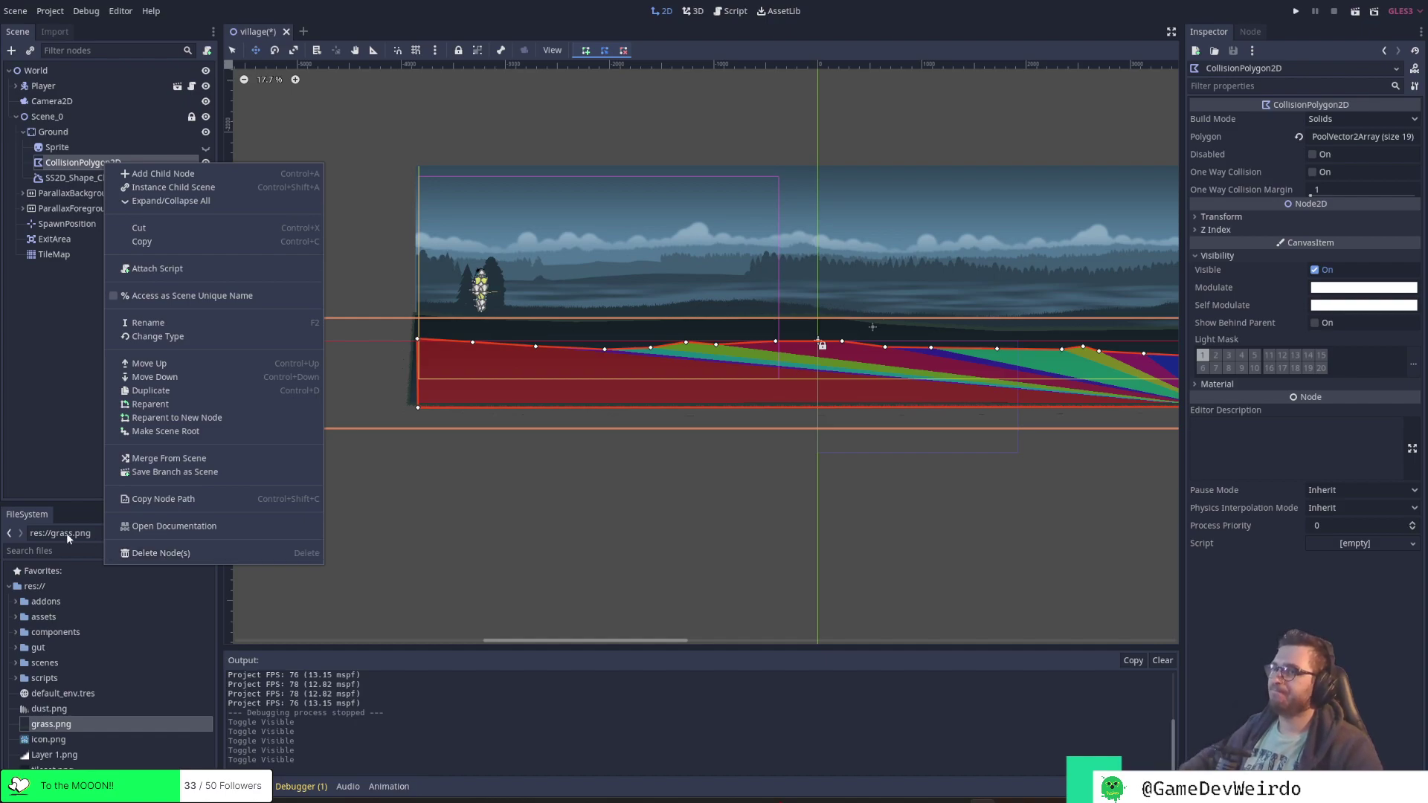
pyautogui.click(73, 180)
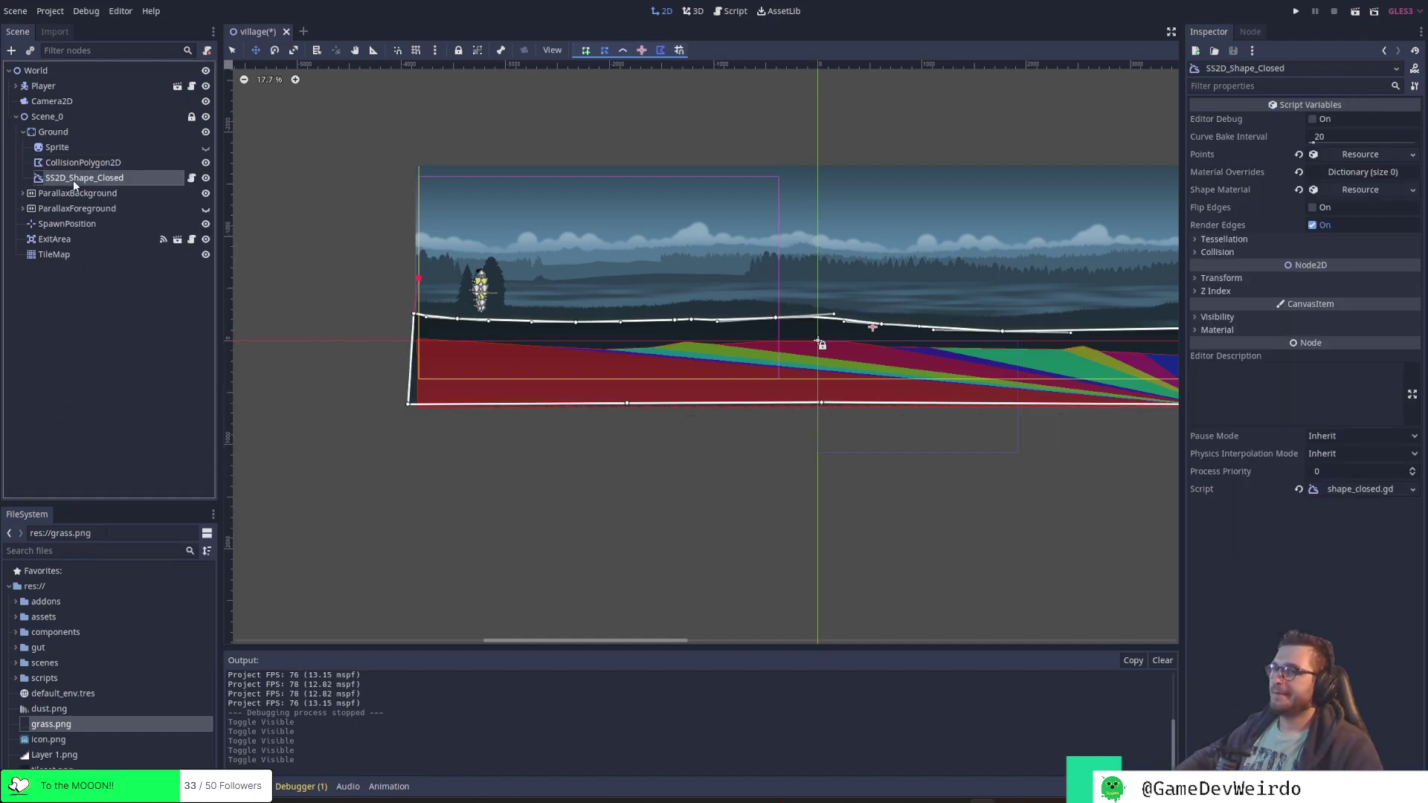
pyautogui.rightClick(57, 116)
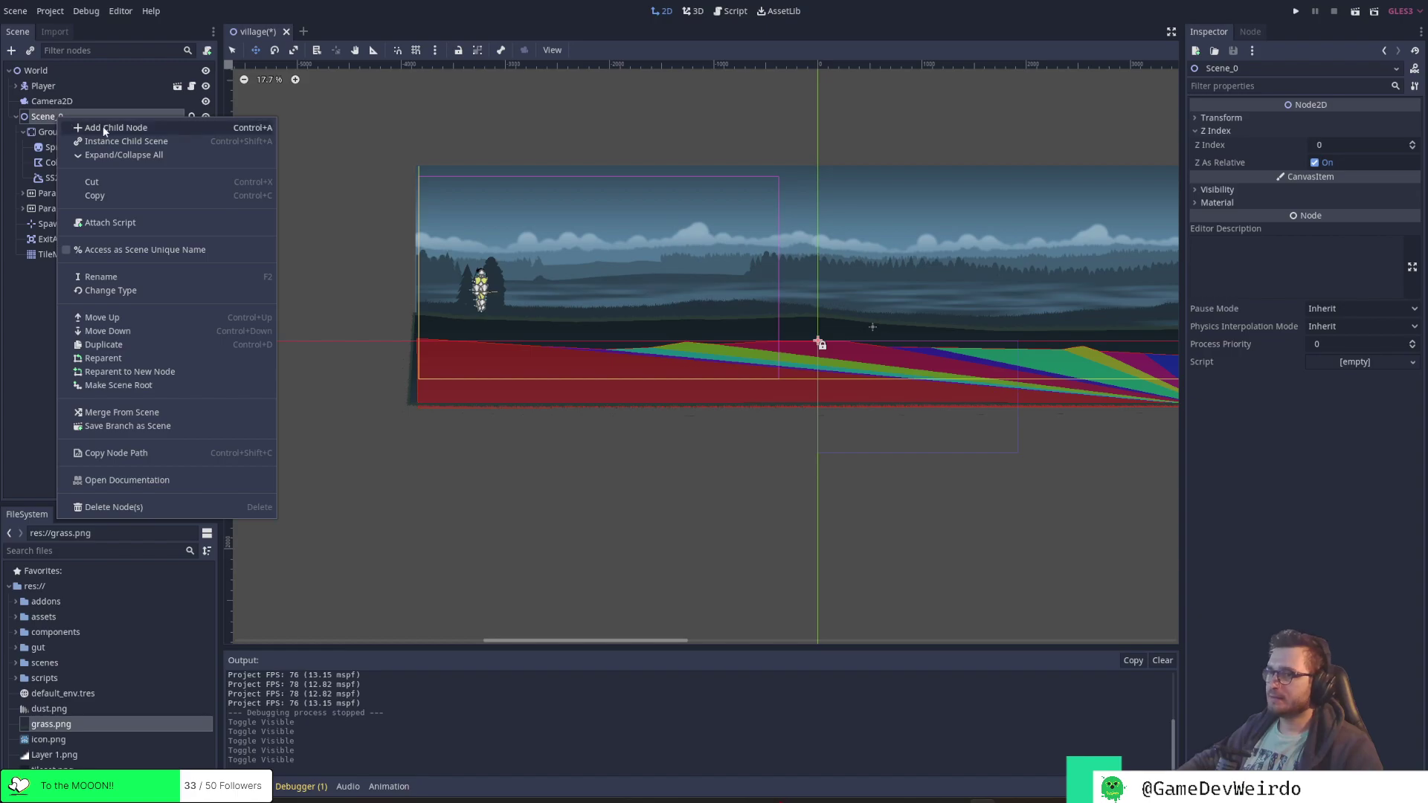
pyautogui.click(124, 128)
pyautogui.write('Stati')
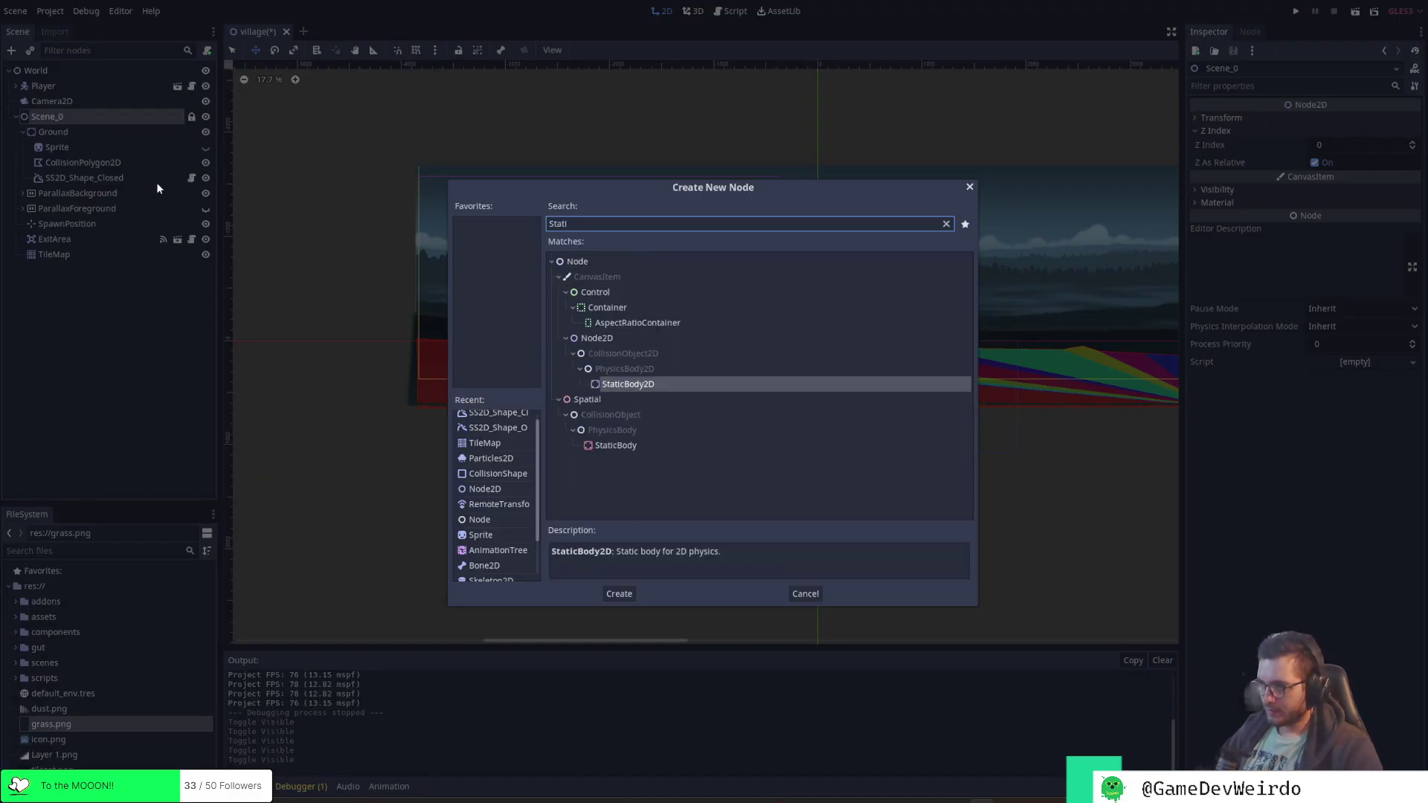
pyautogui.press('Return')
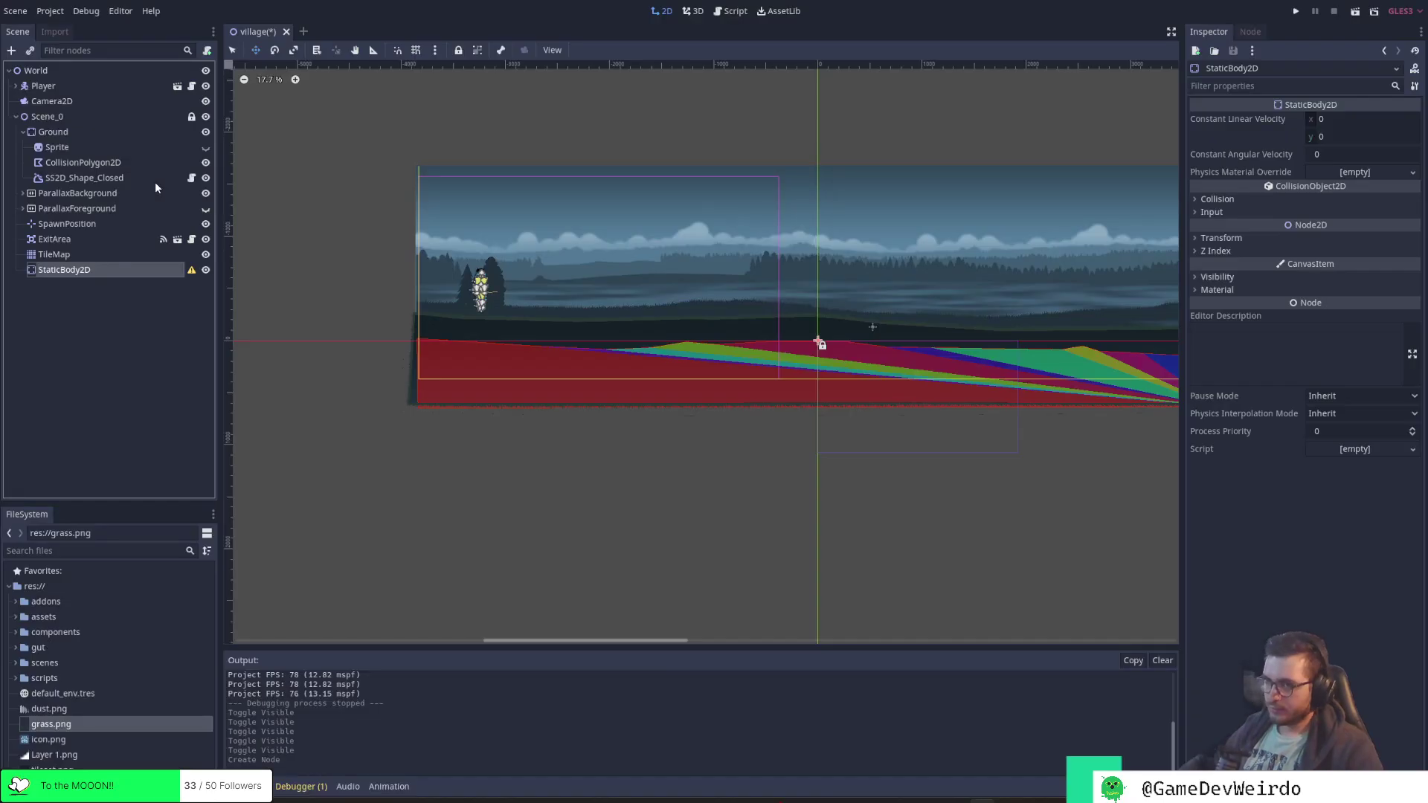
# Put the SS2D_Shape_Closed ground shape inside StaticBody2D and save the scene
pyautogui.moveTo(93, 269); pyautogui.dragTo(60, 116)
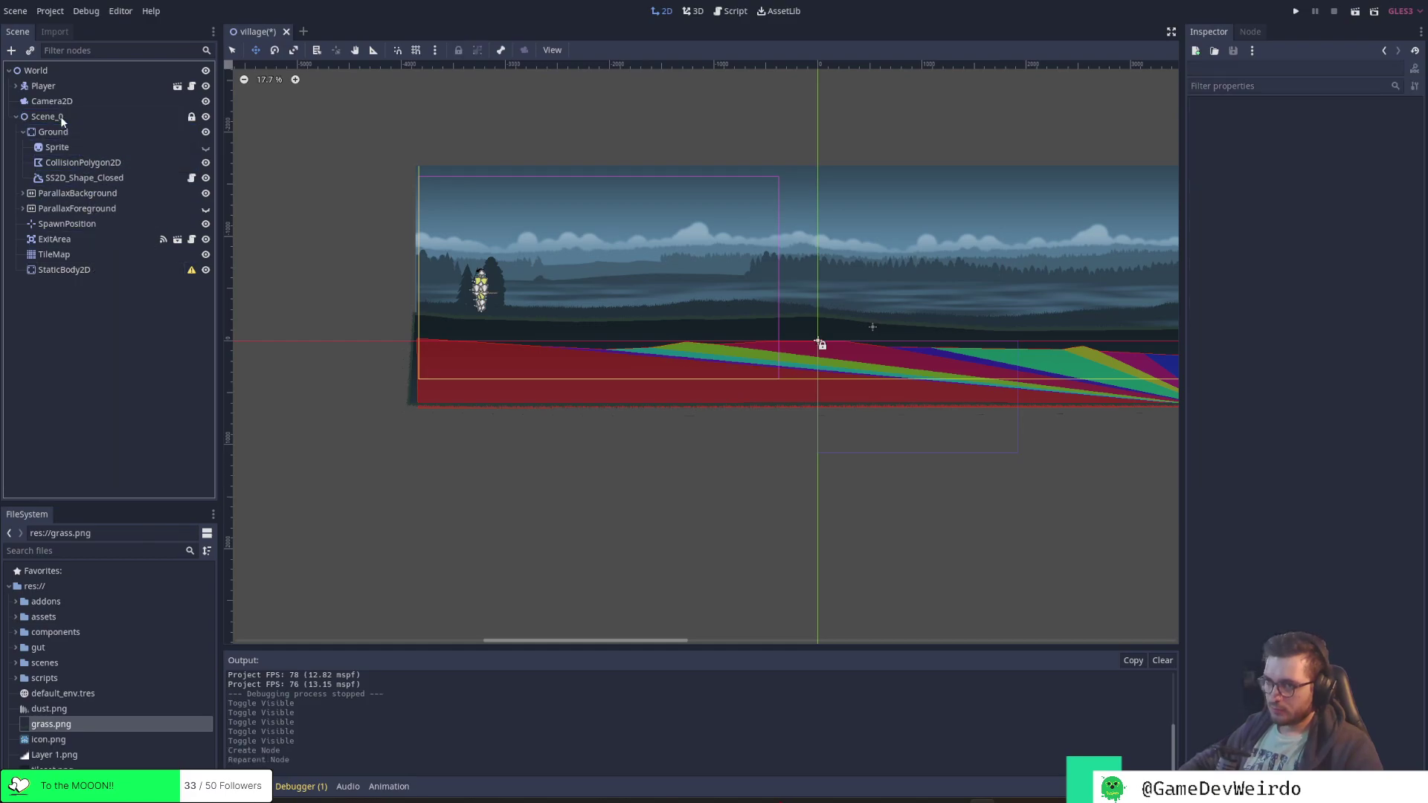
pyautogui.moveTo(91, 179); pyautogui.dragTo(73, 274)
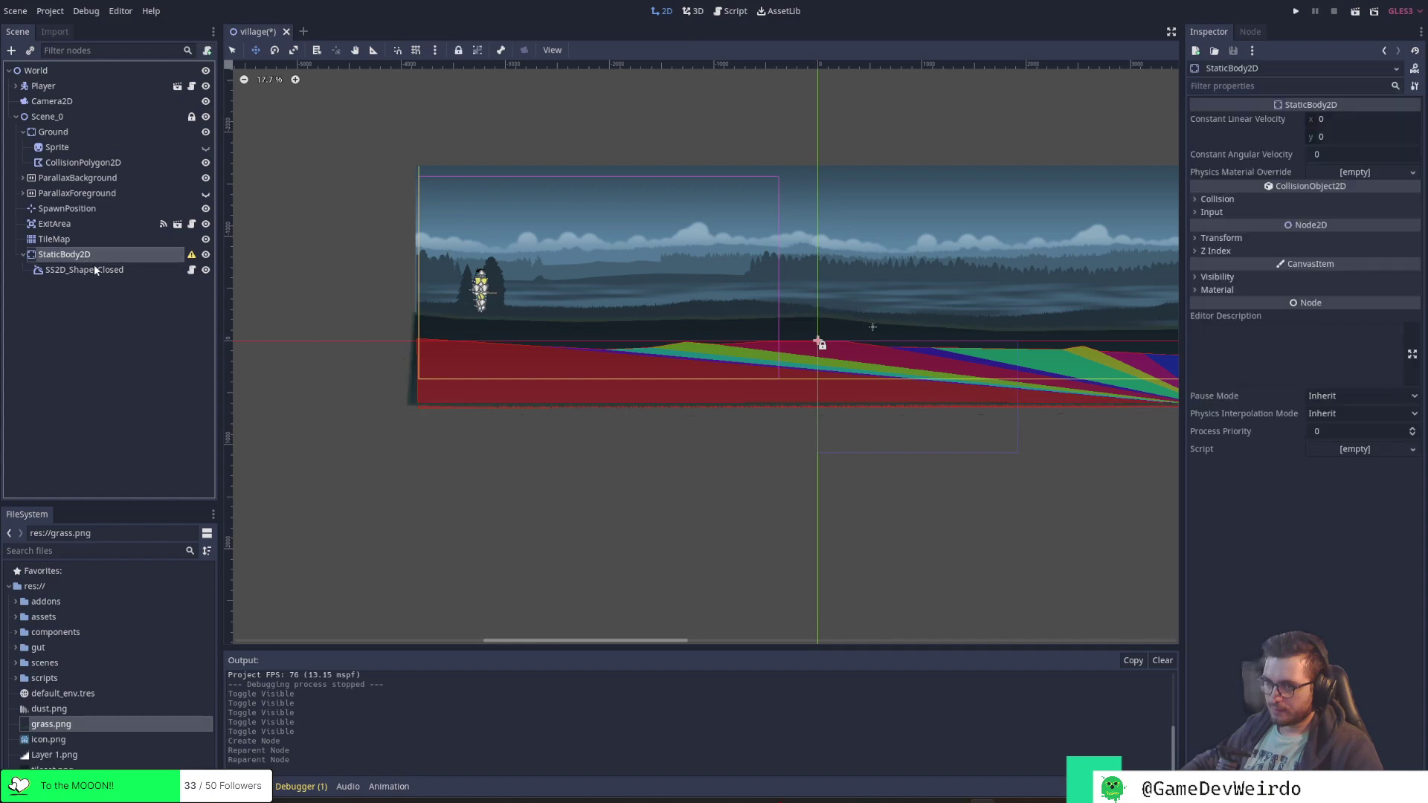
pyautogui.click(101, 269)
pyautogui.click(81, 255)
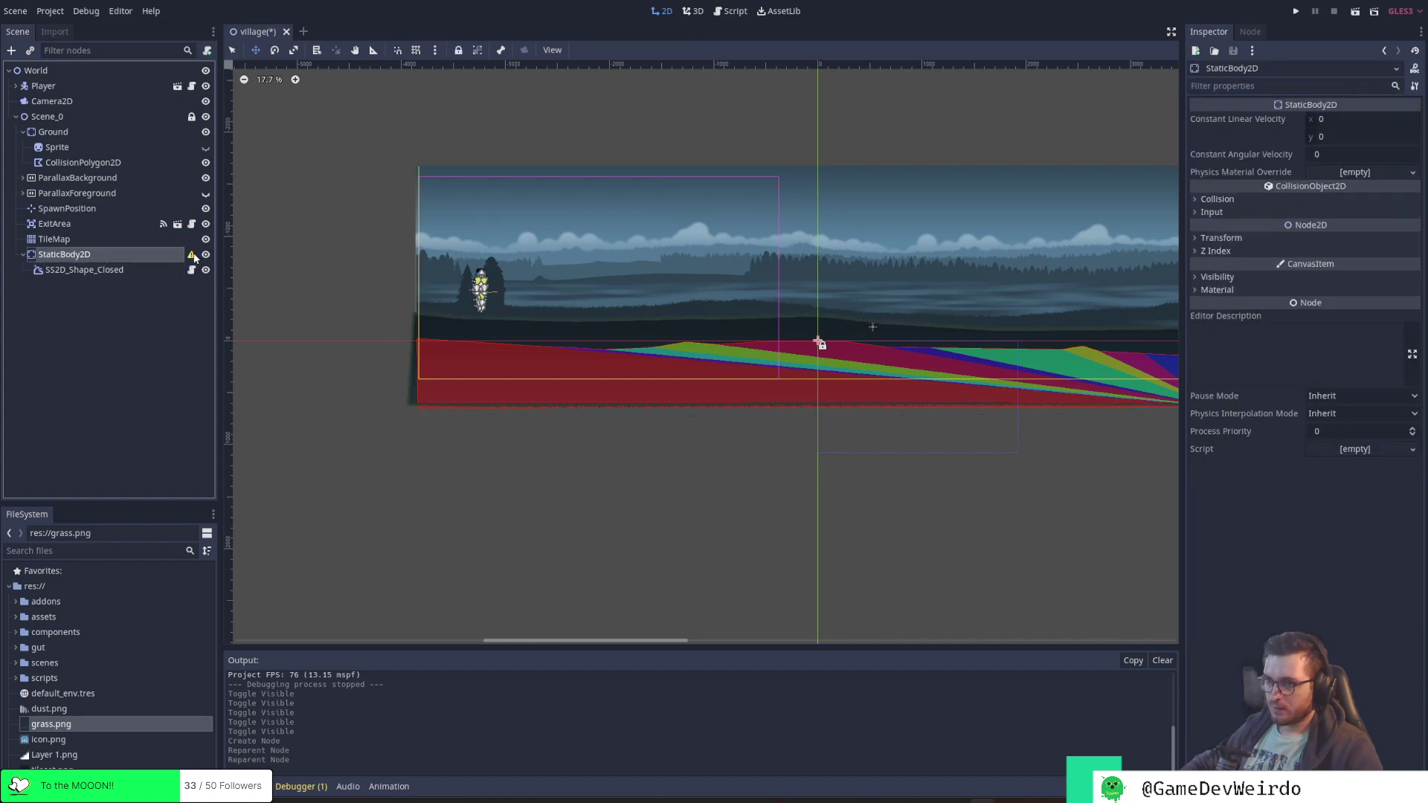
pyautogui.moveTo(193, 257)
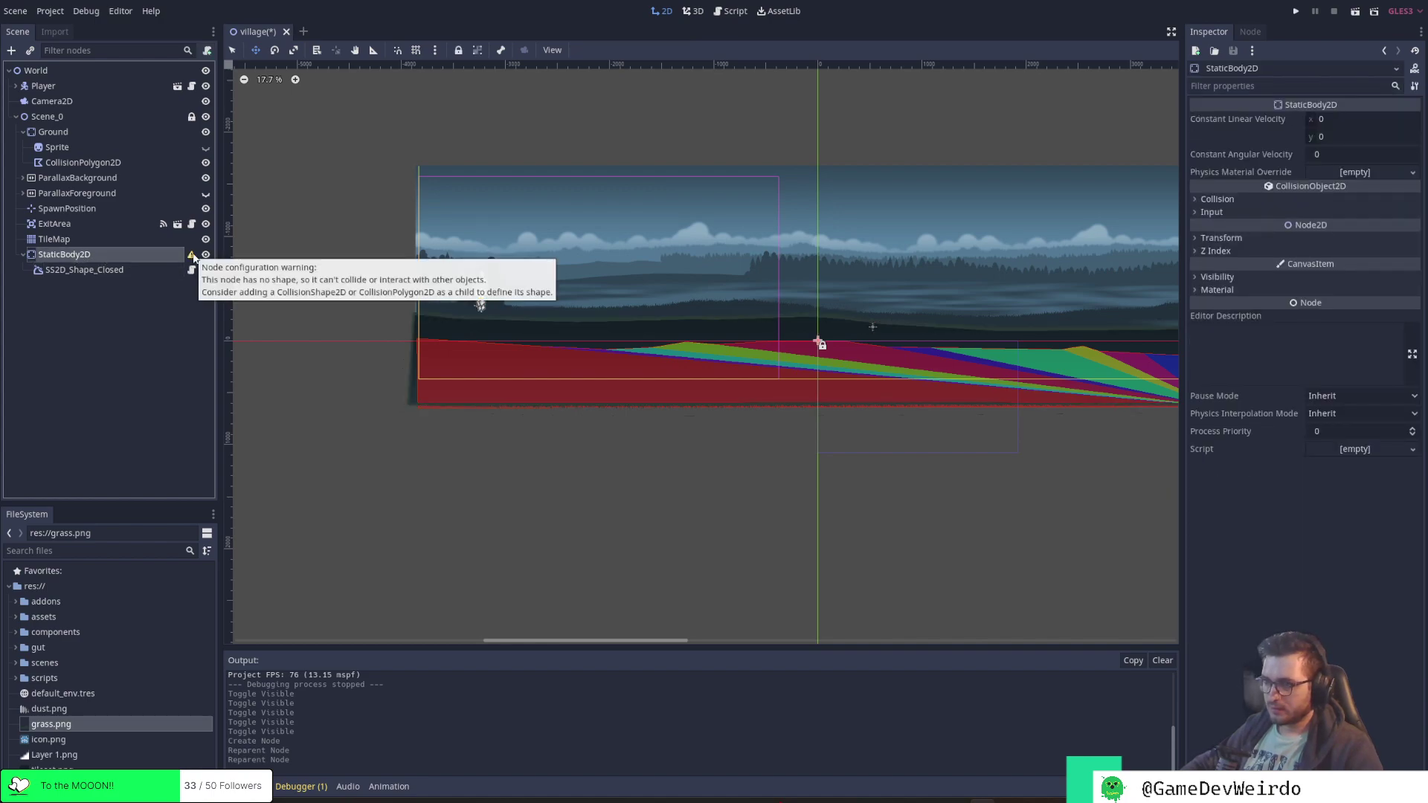
pyautogui.hotkey('ctrl', 's')
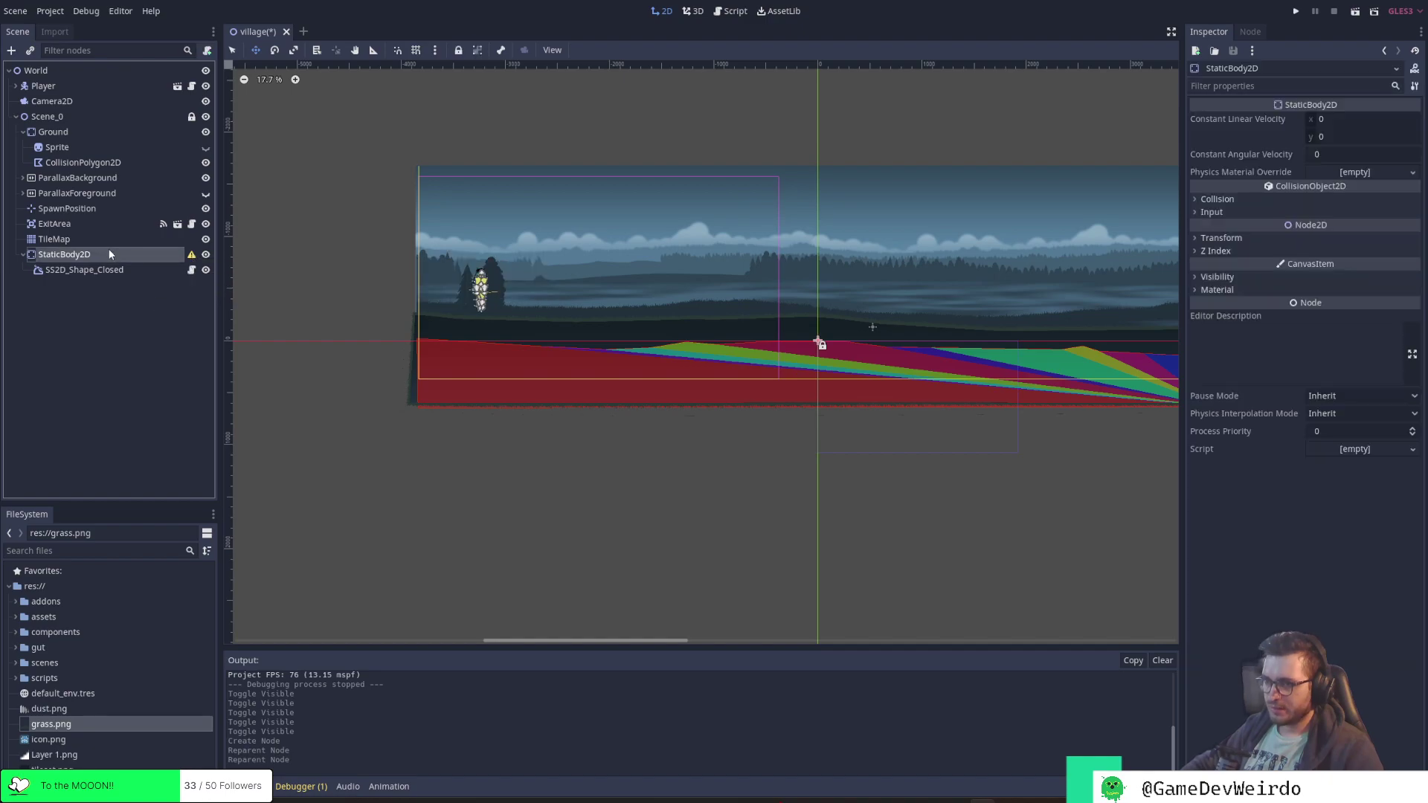
# Try moving the shape out and deleting StaticBody2D, then undo to restore it with its children
pyautogui.hotkey('alt', 'Tab')
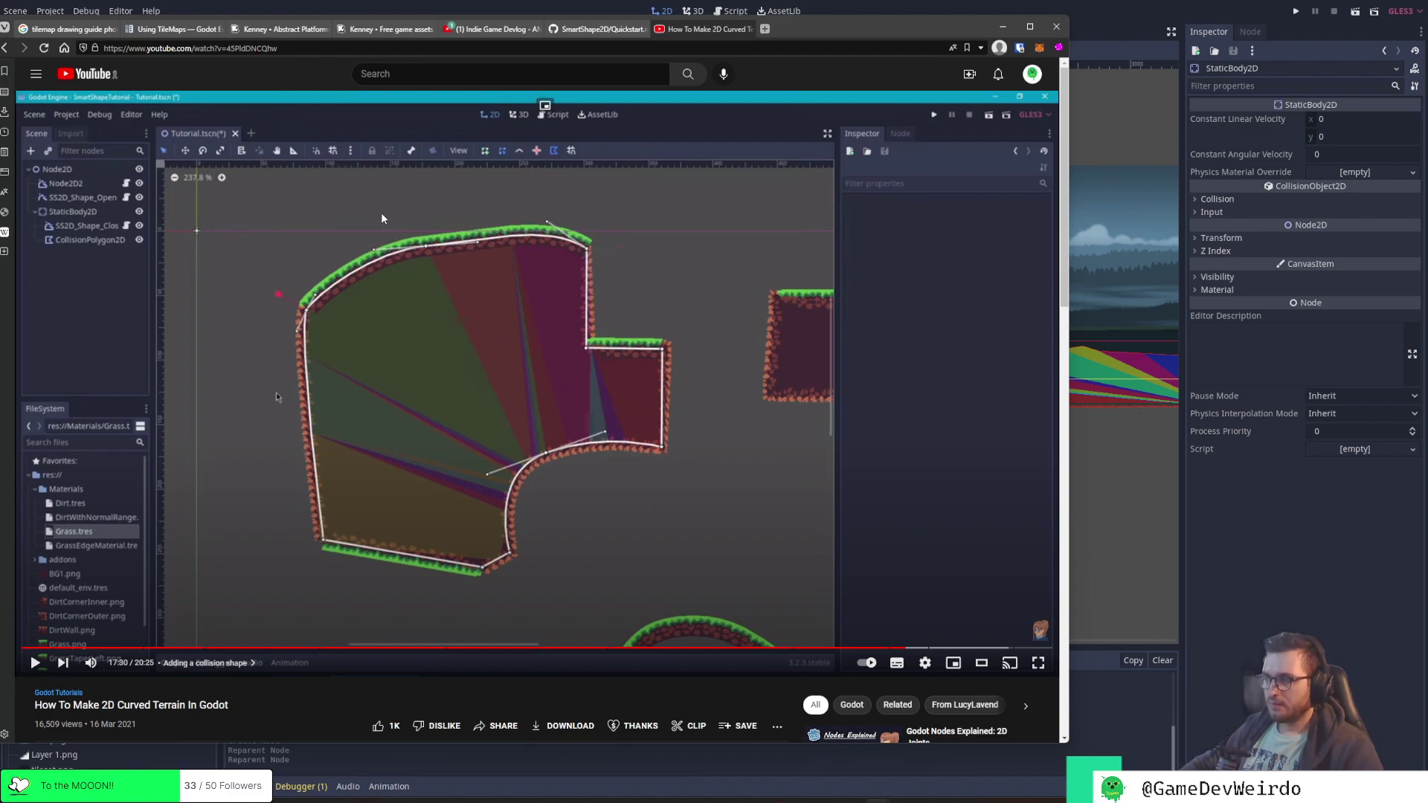
pyautogui.hotkey('alt', 'Tab')
pyautogui.rightClick(100, 255)
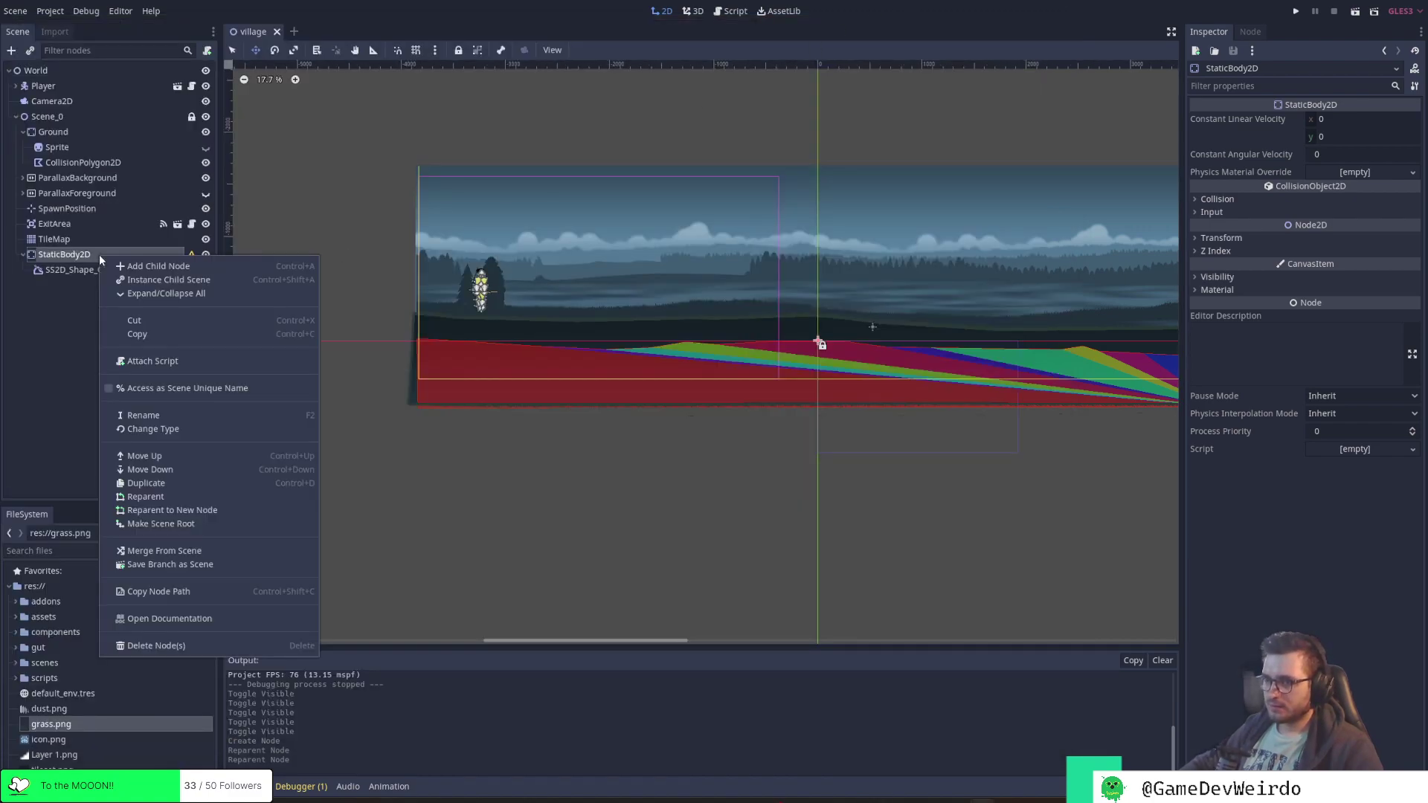
pyautogui.click(71, 290)
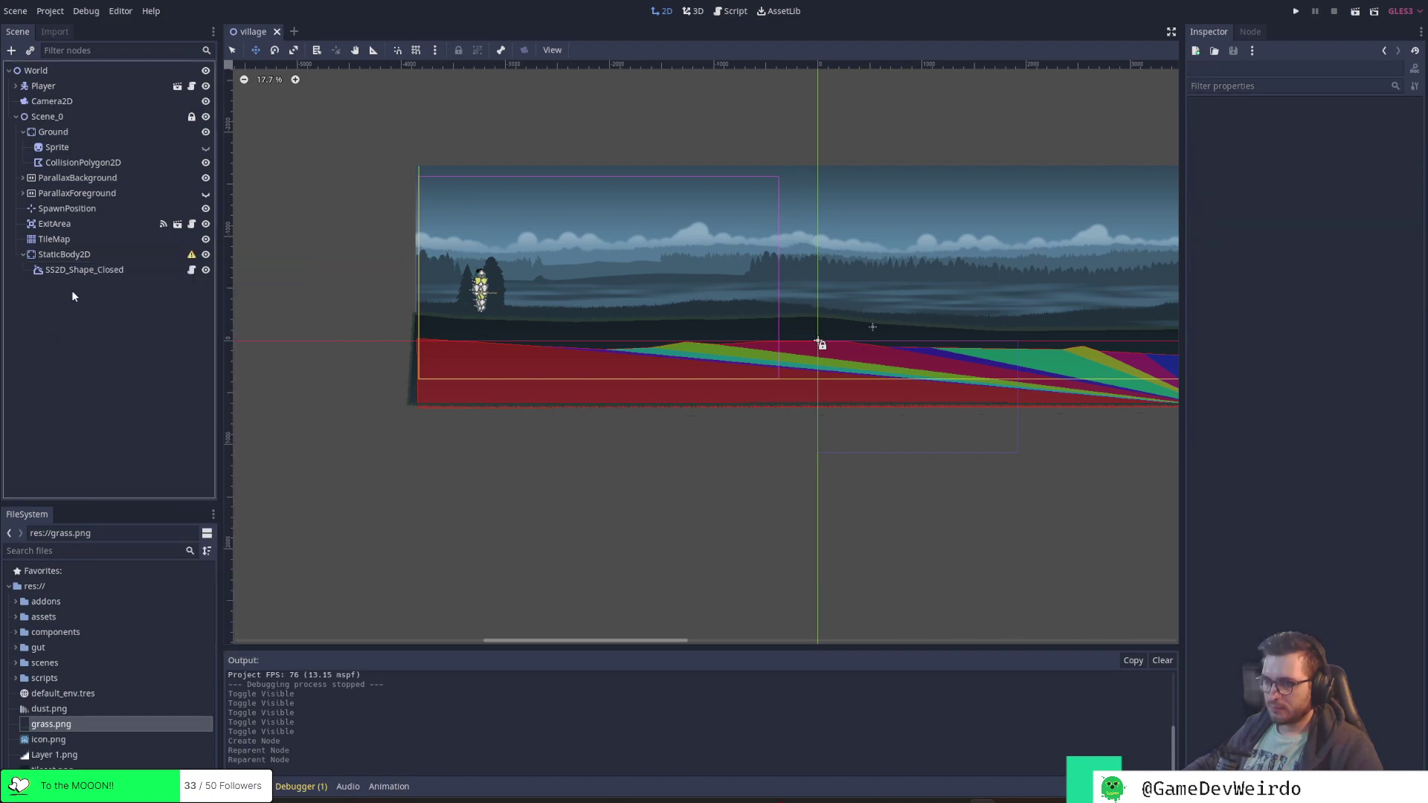
pyautogui.moveTo(75, 269)
pyautogui.mouseDown()
pyautogui.moveTo(112, 269)
pyautogui.moveTo(72, 121)
pyautogui.moveTo(71, 268)
pyautogui.mouseUp()
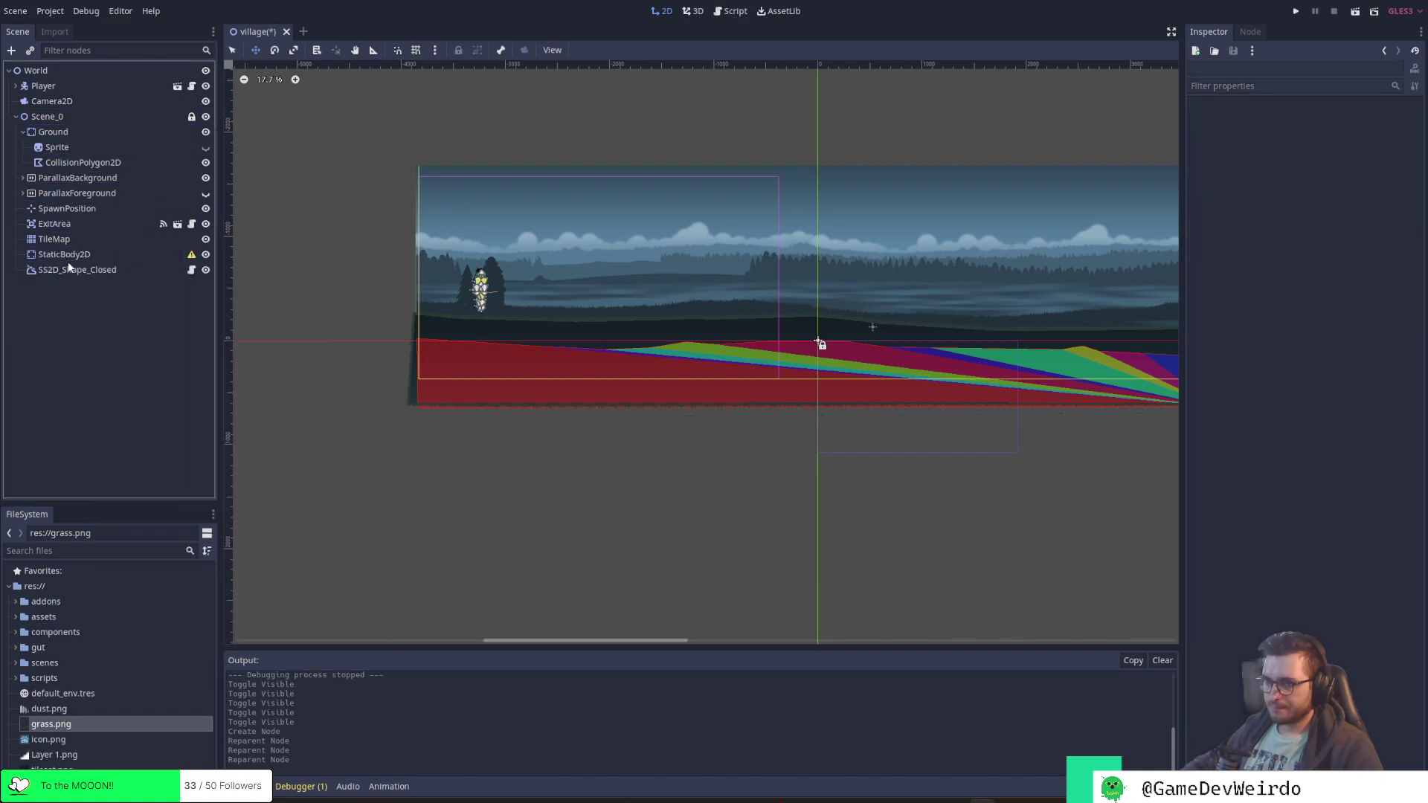
pyautogui.click(74, 254)
pyautogui.rightClick(79, 255)
pyautogui.click(134, 646)
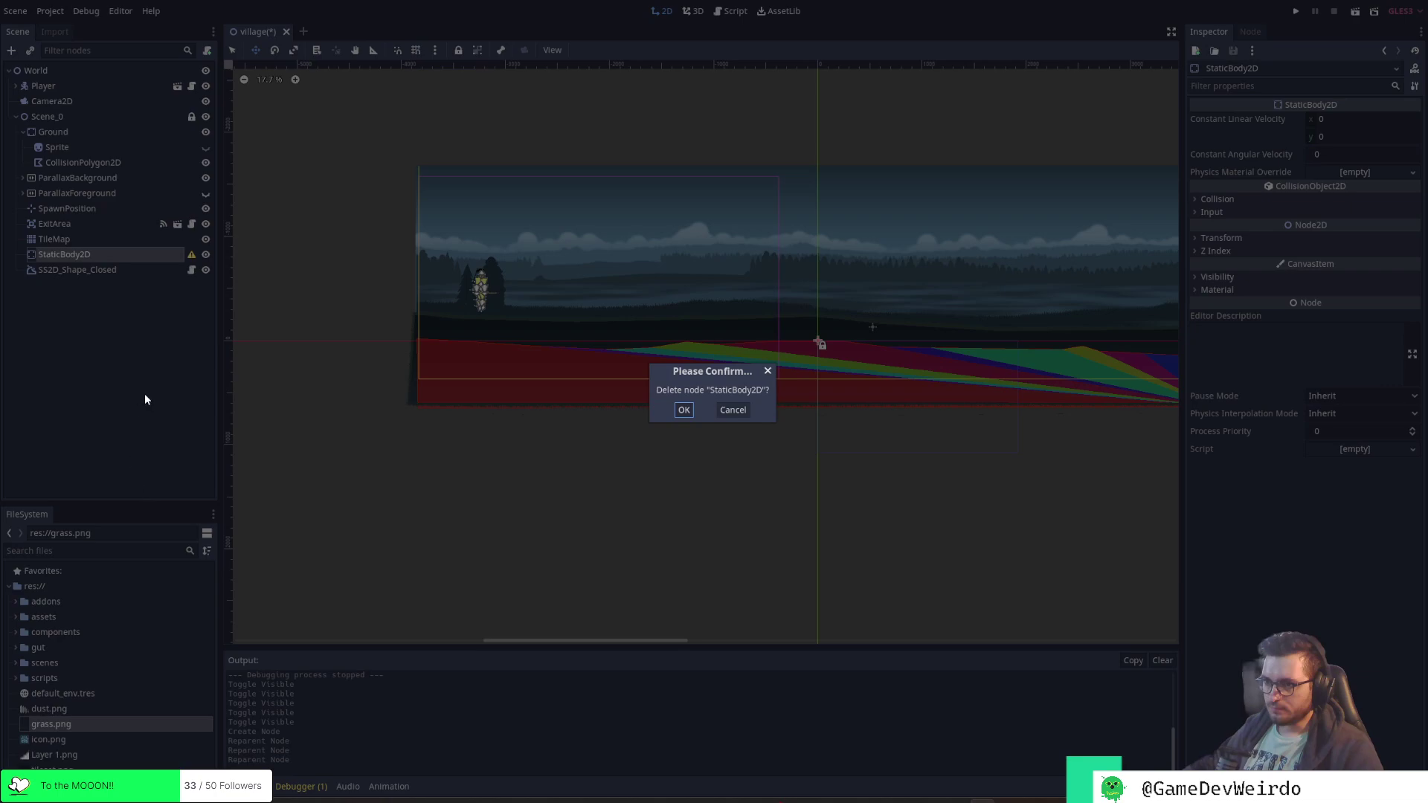
pyautogui.click(682, 411)
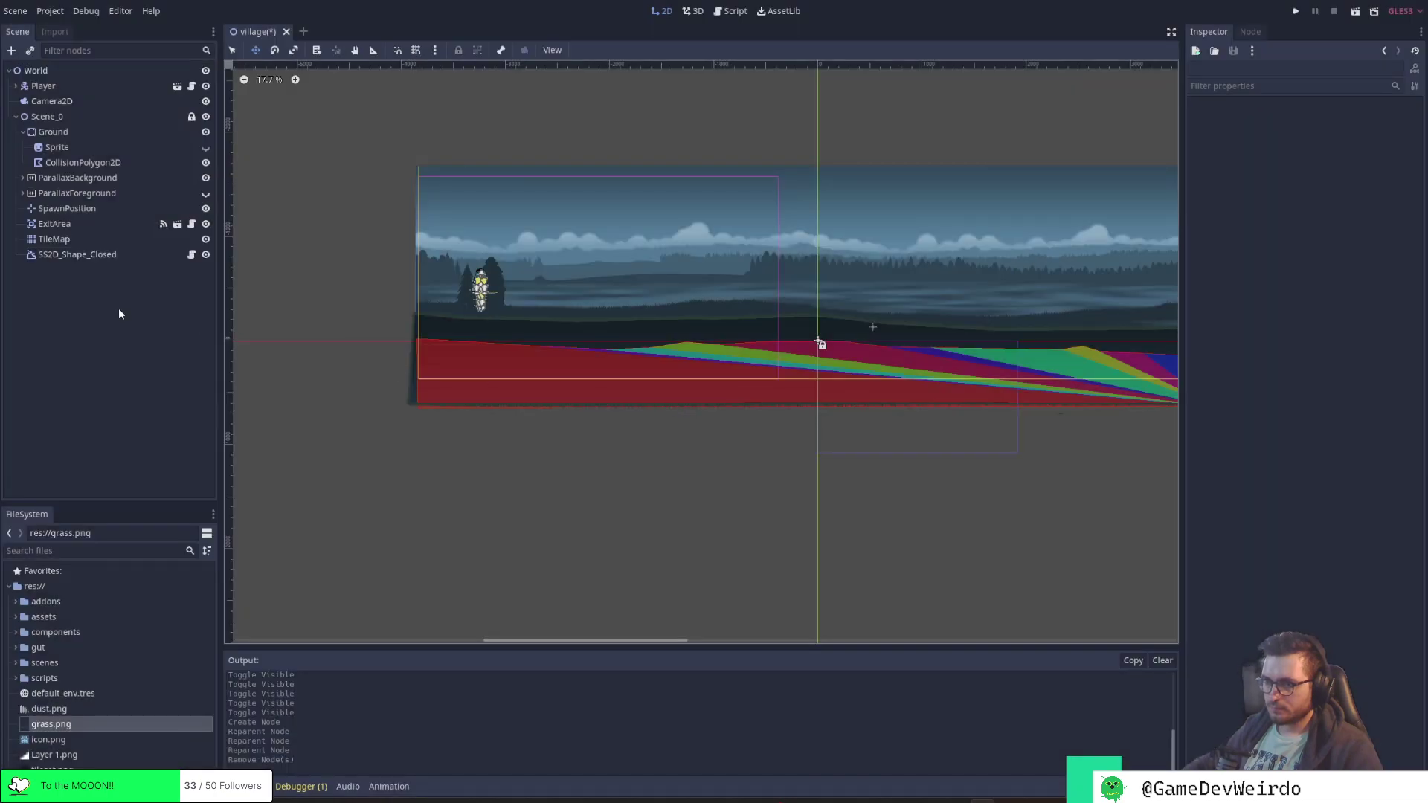
pyautogui.click(101, 254)
pyautogui.hotkey('ctrl', 'z')
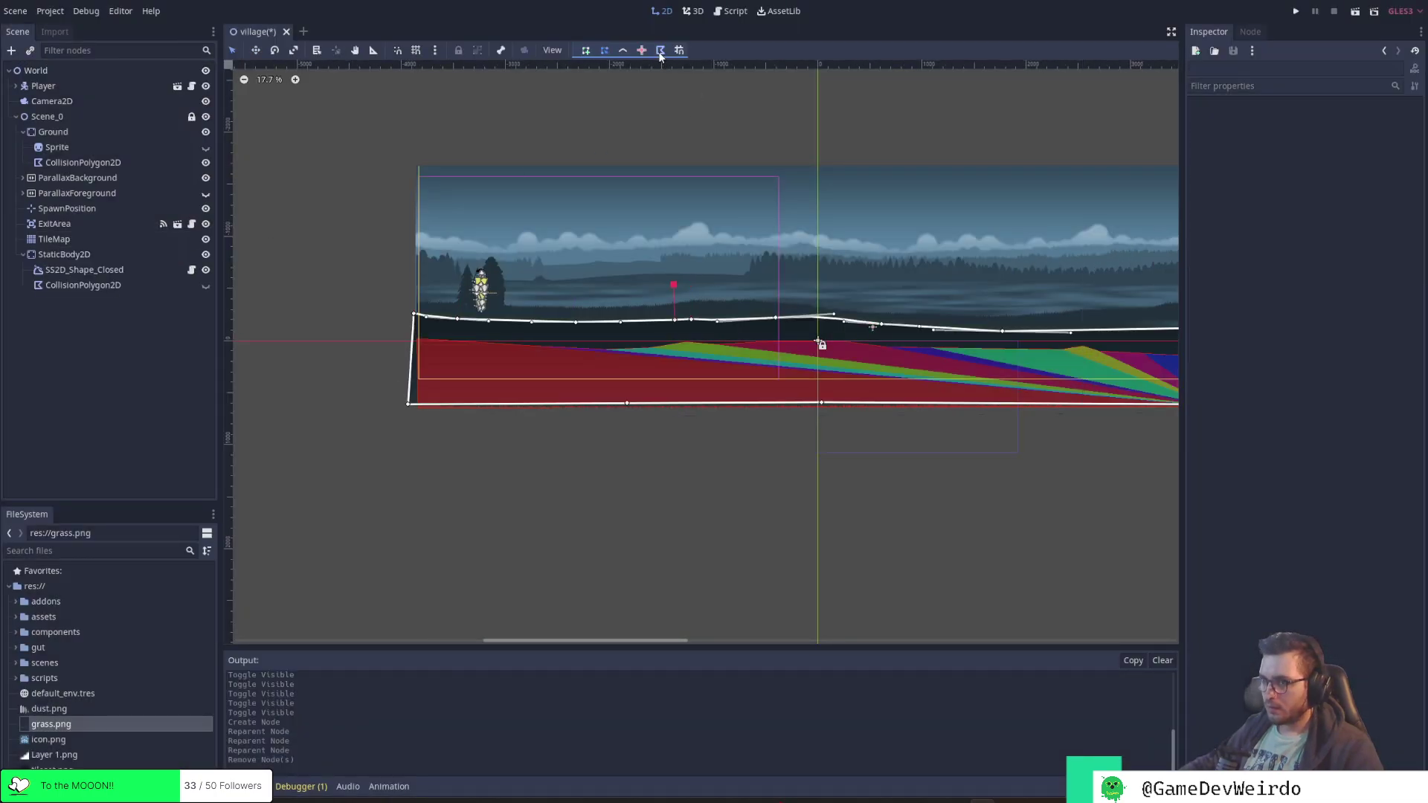
# Hide the old Ground node, move StaticBody2D just below it, show ParallaxForeground, and save
pyautogui.click(122, 286)
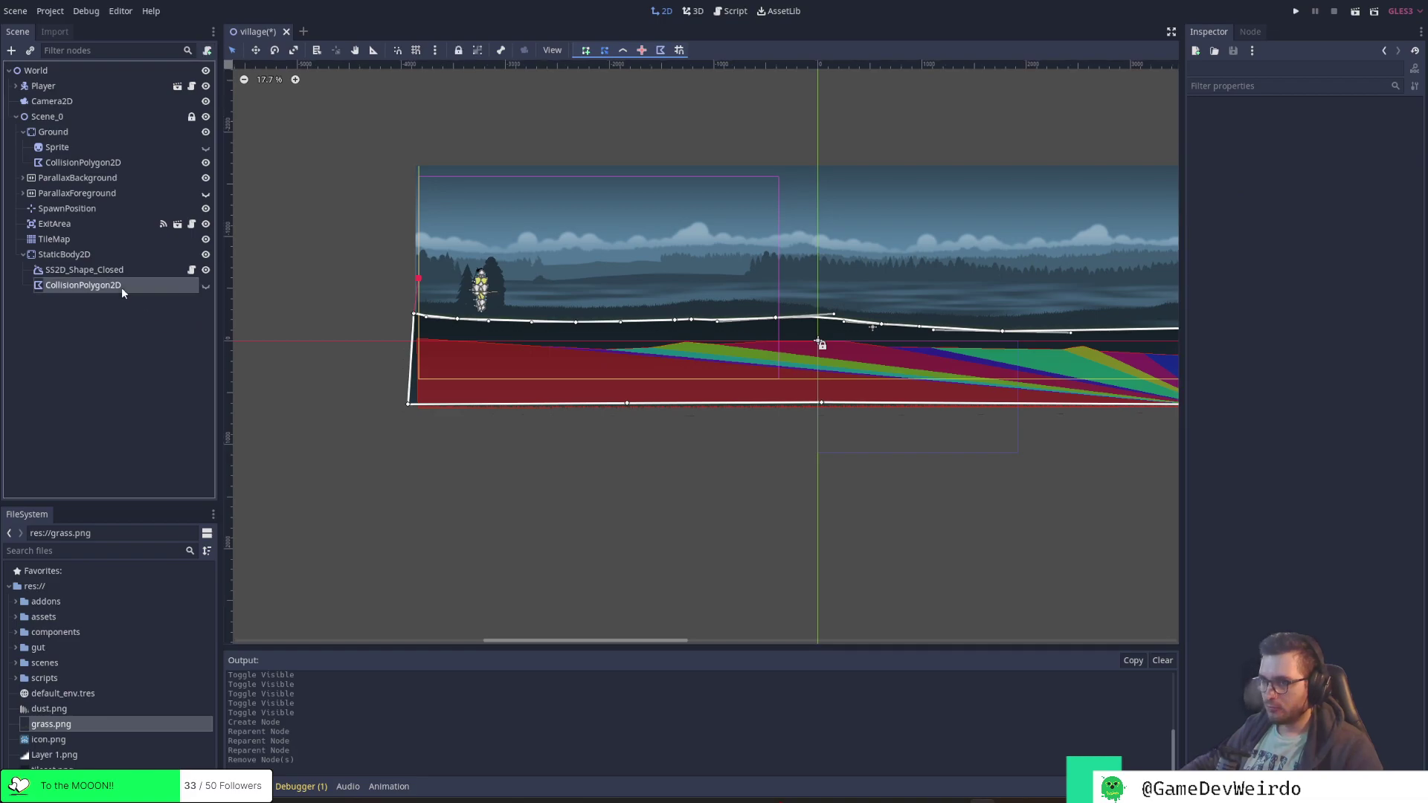
pyautogui.click(206, 286)
pyautogui.click(206, 285)
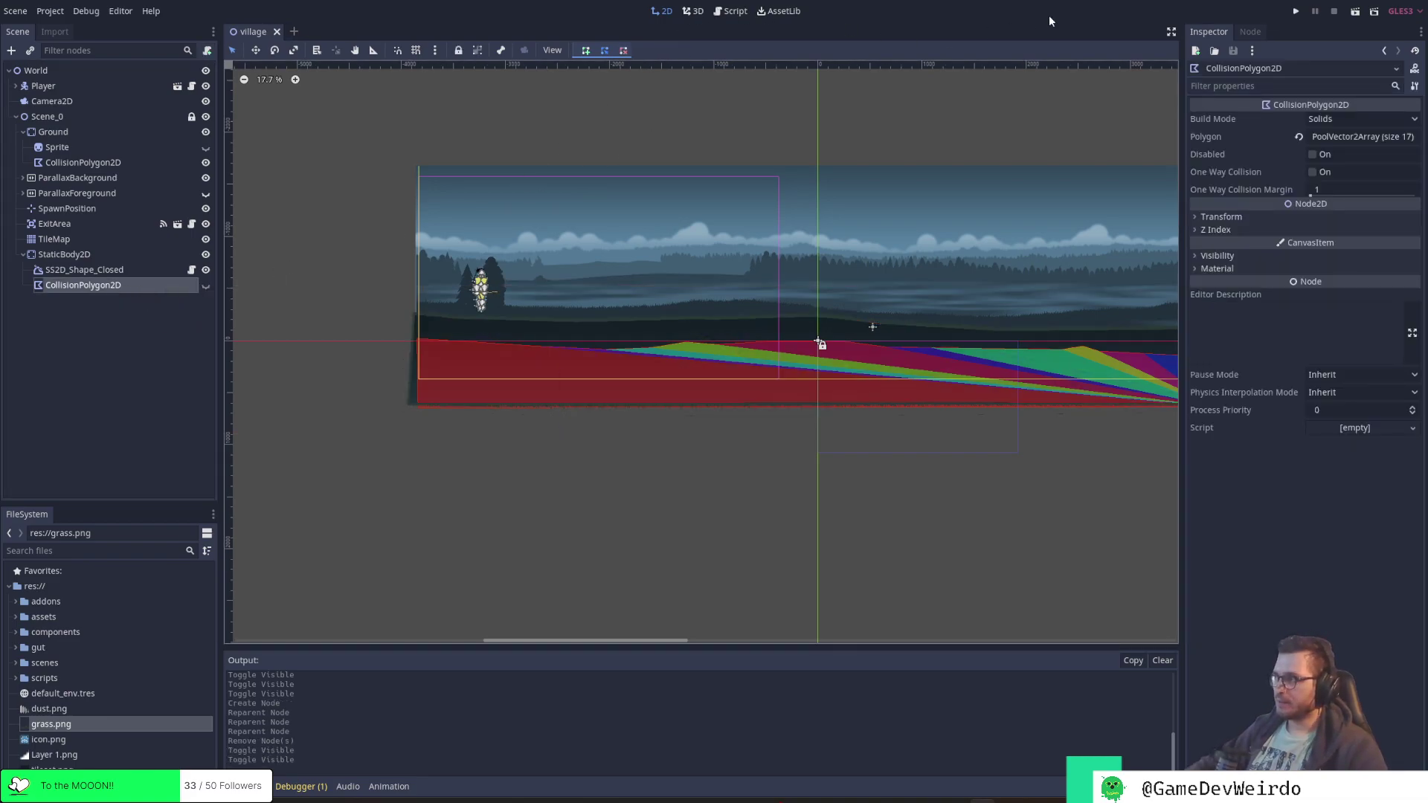
pyautogui.click(126, 132)
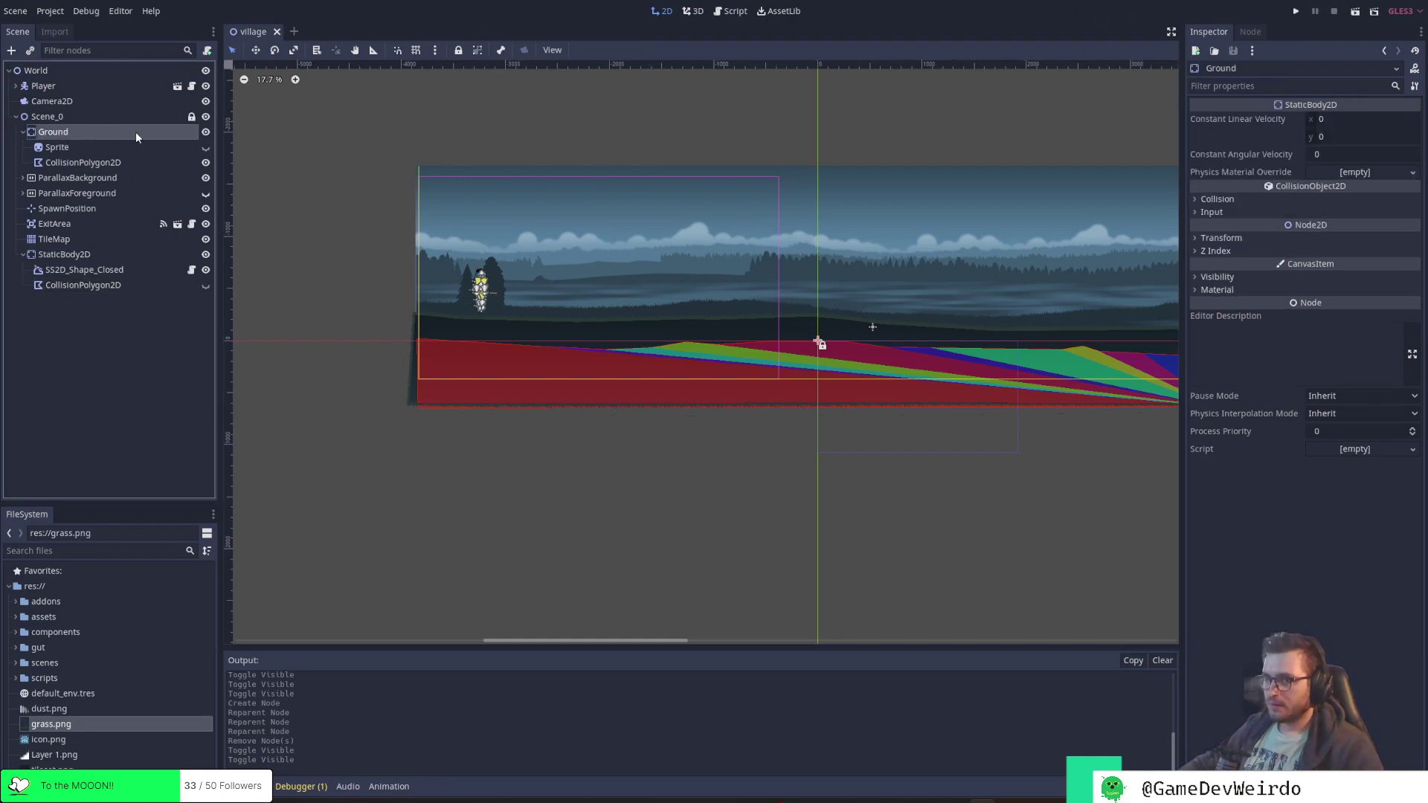
pyautogui.click(206, 131)
pyautogui.click(23, 132)
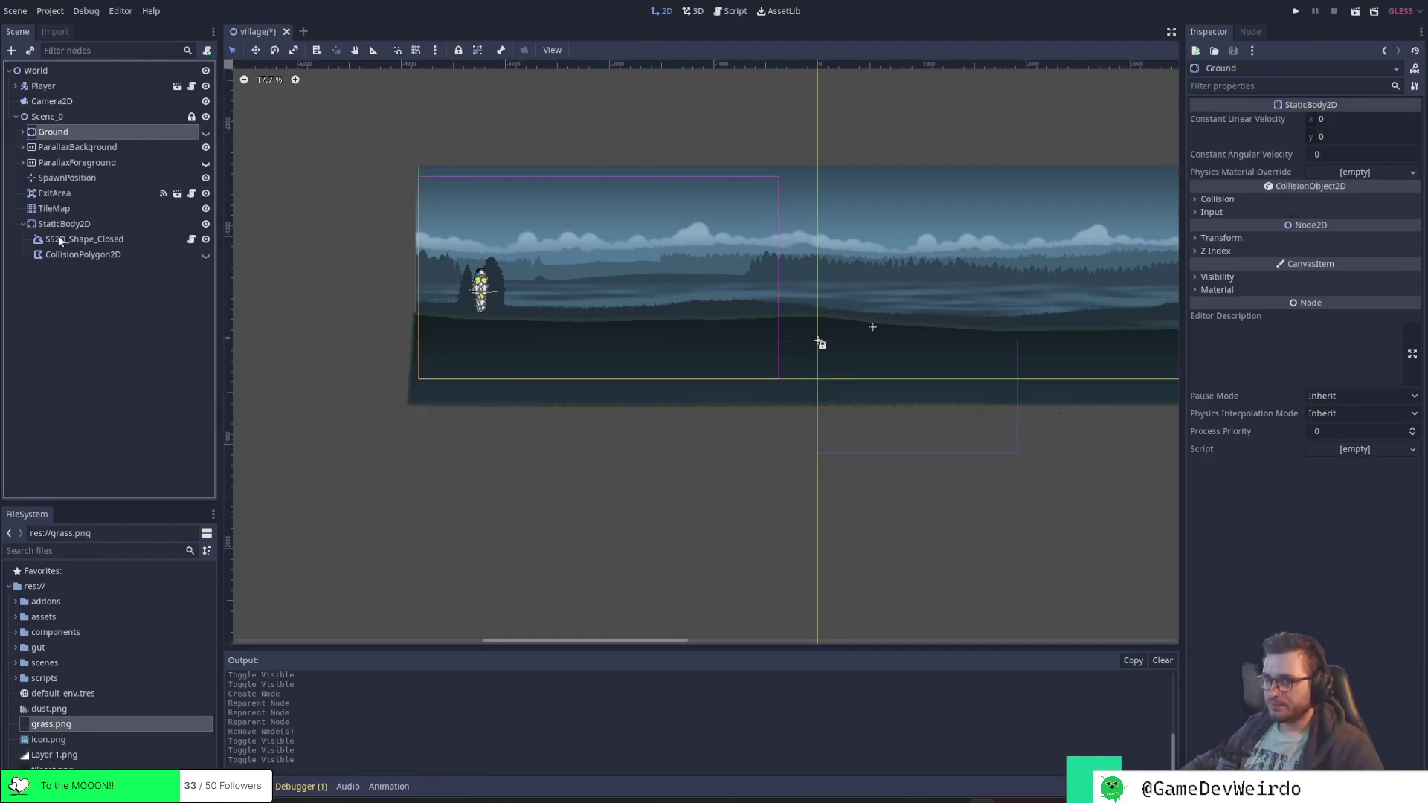
pyautogui.moveTo(60, 225); pyautogui.dragTo(60, 137)
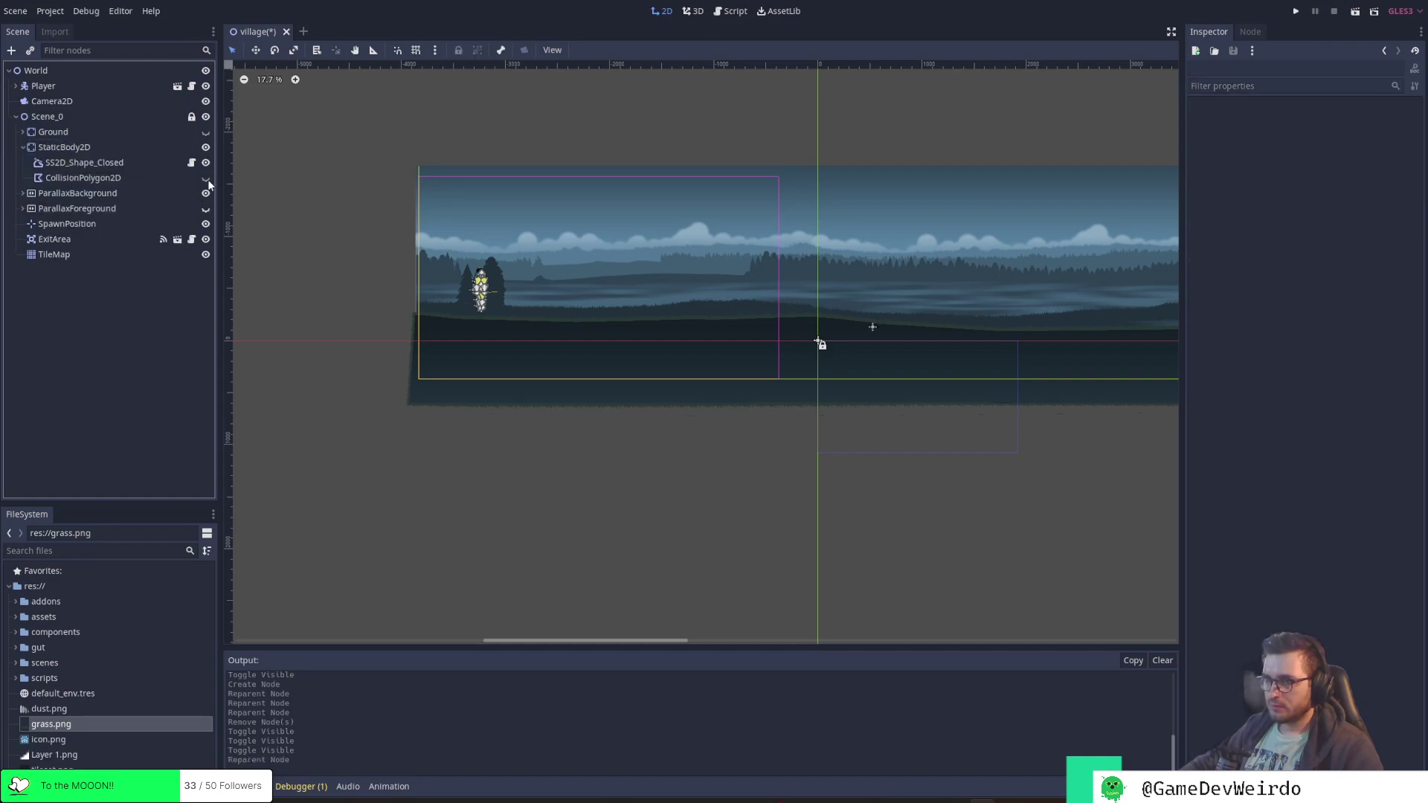
pyautogui.click(206, 210)
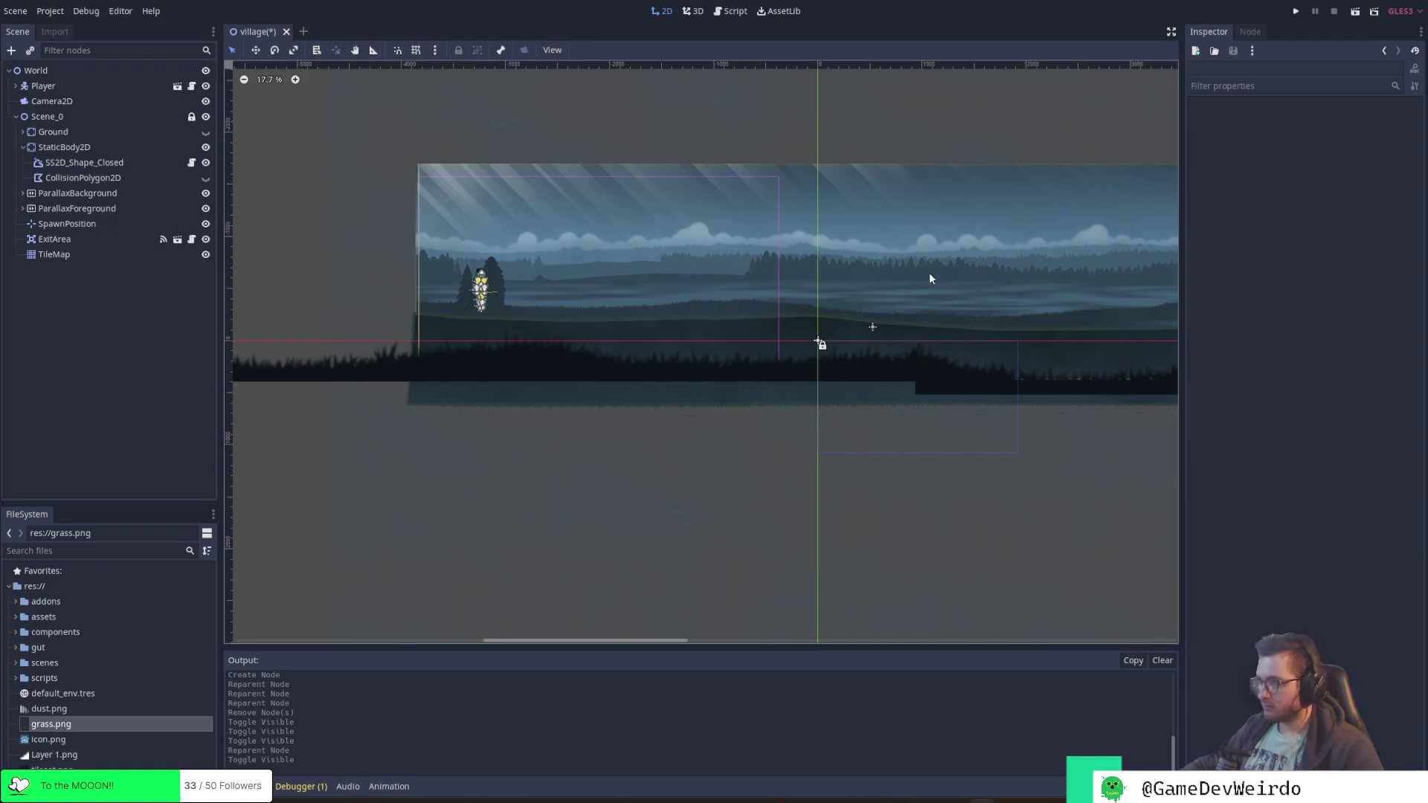
pyautogui.hotkey('ctrl', 's')
pyautogui.click(1296, 11)
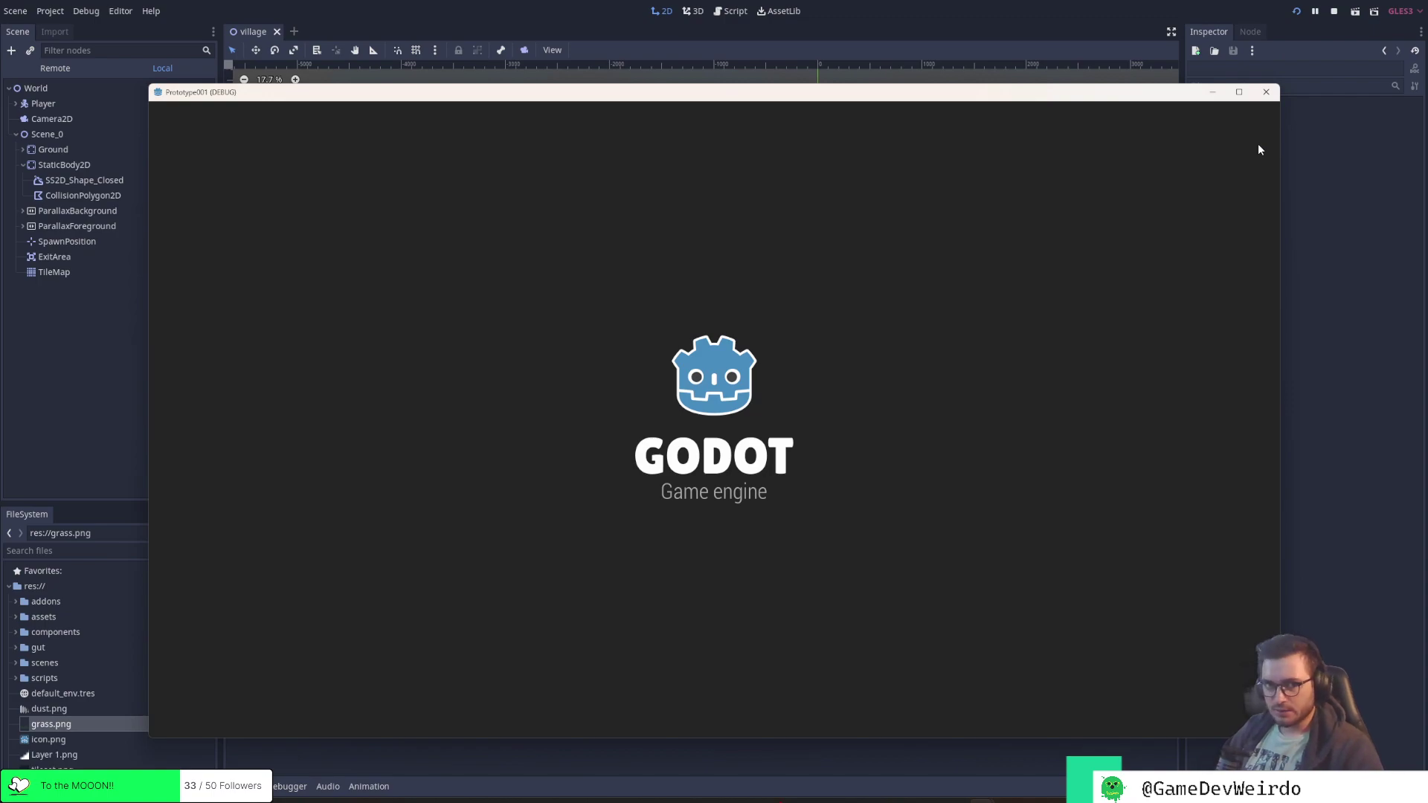
pyautogui.press('Right')
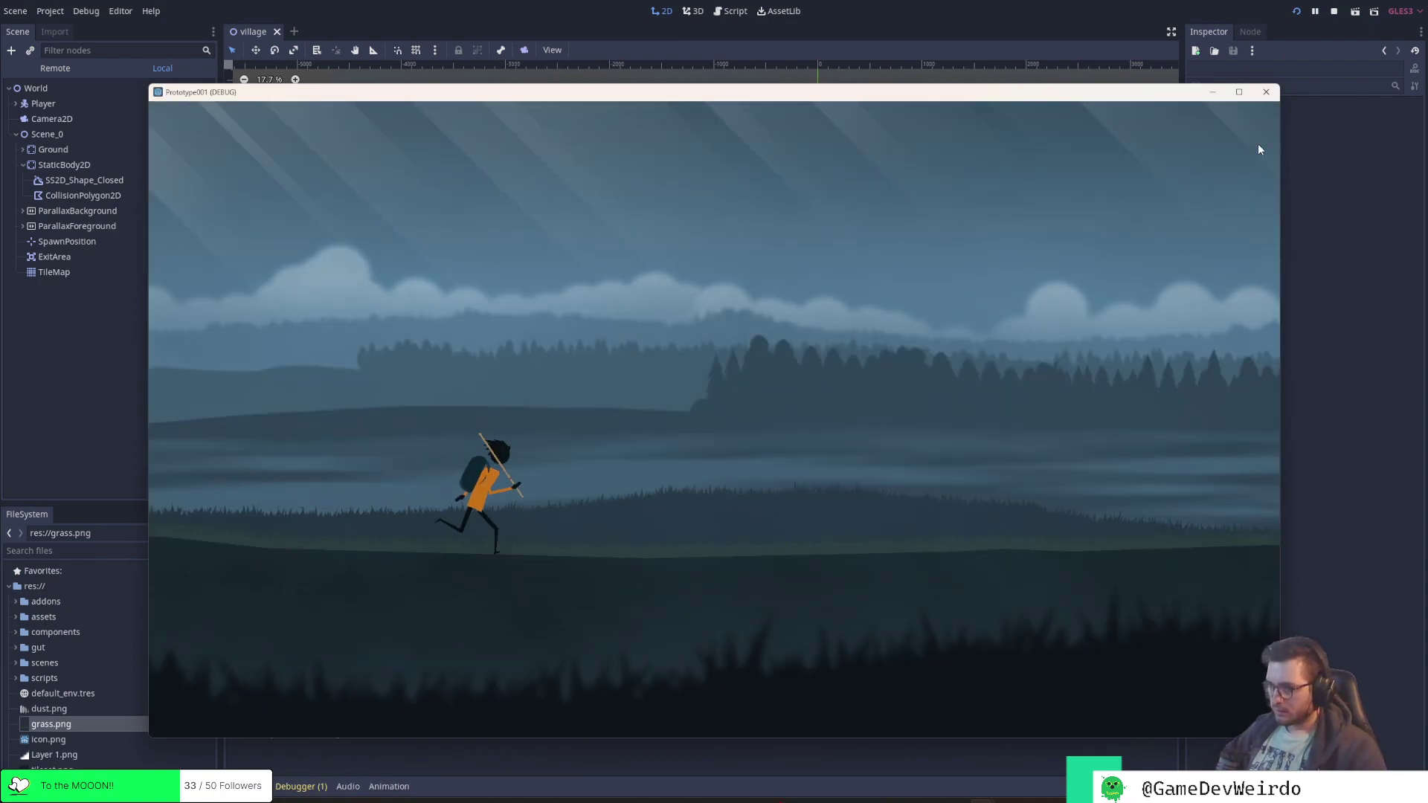
pyautogui.press('space')
pyautogui.press('space')
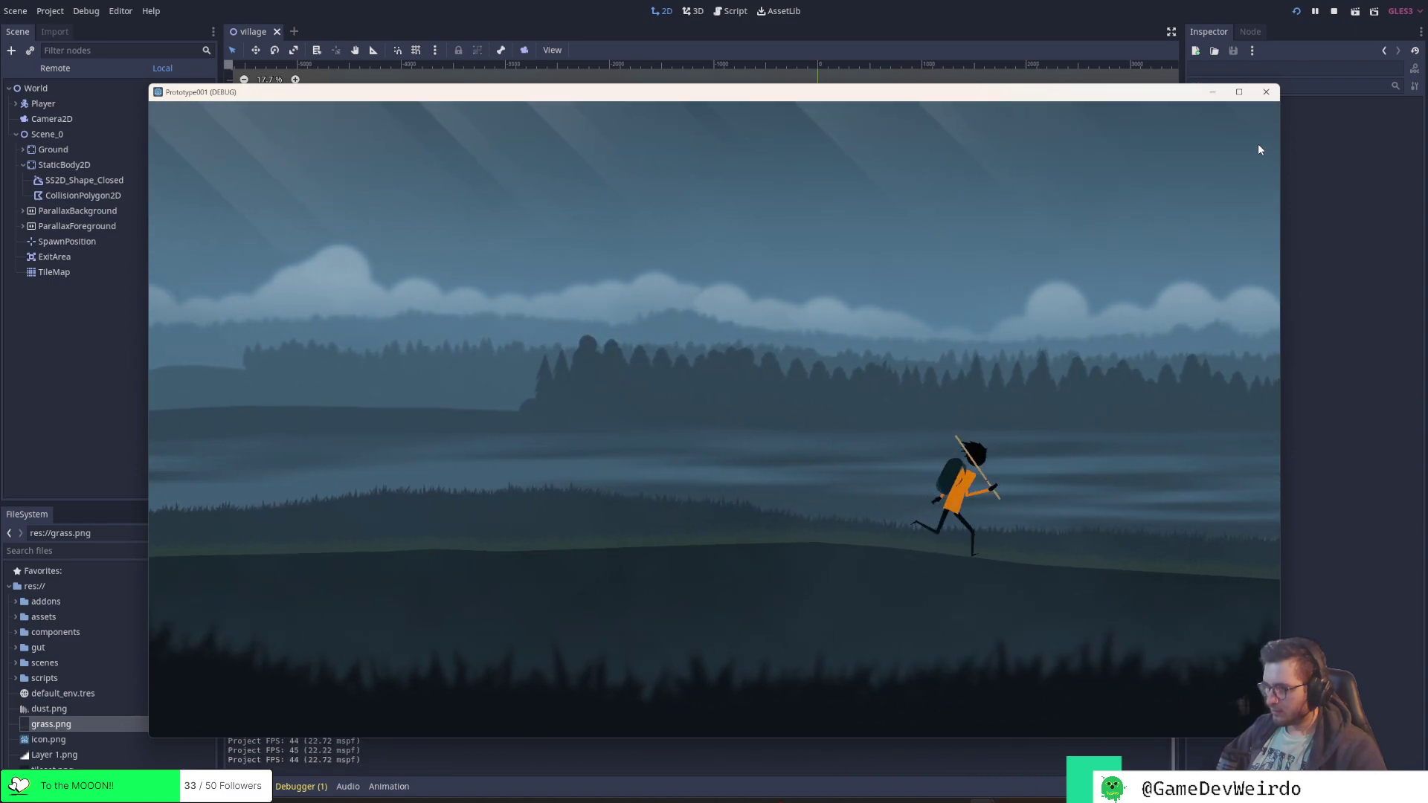
pyautogui.press('space')
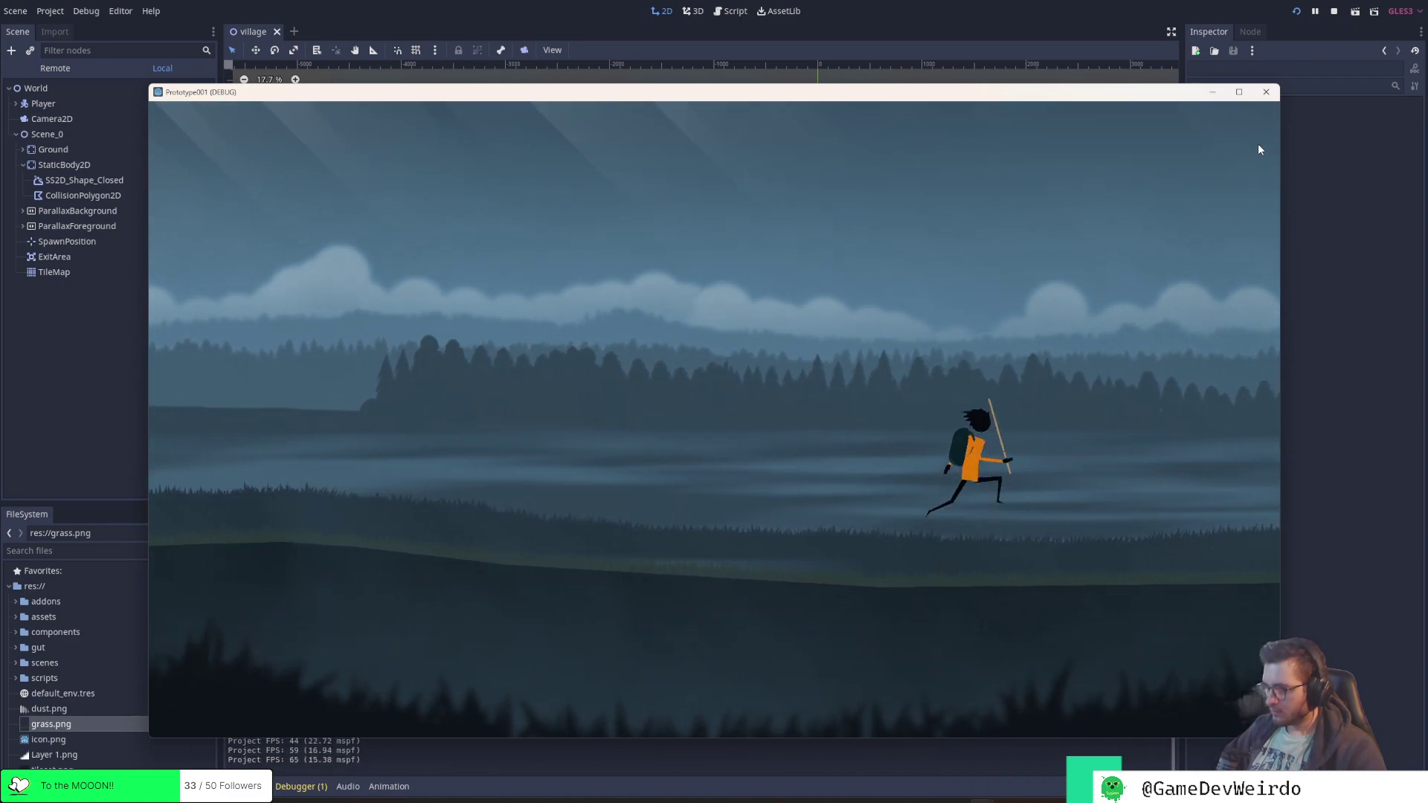
pyautogui.press('space')
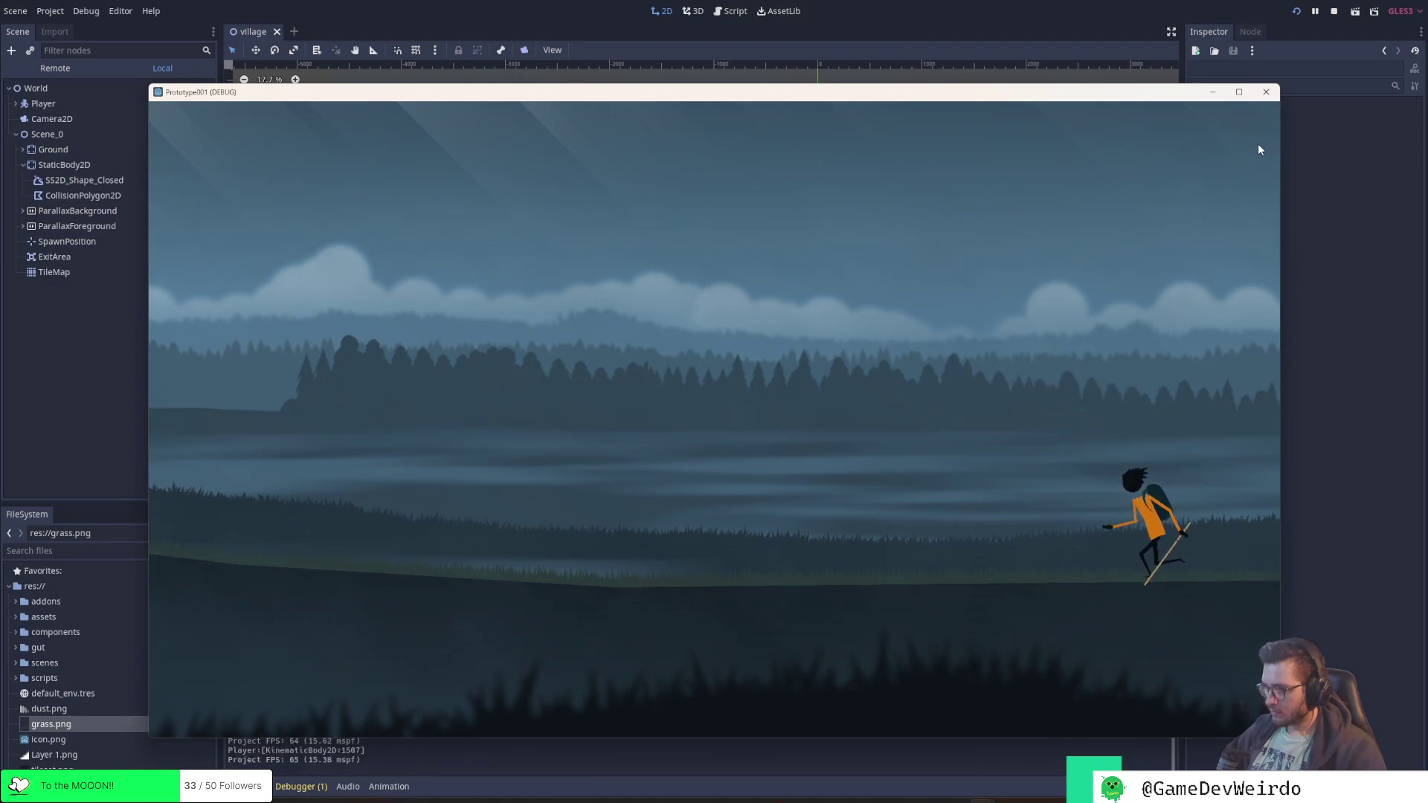
pyautogui.press('Left')
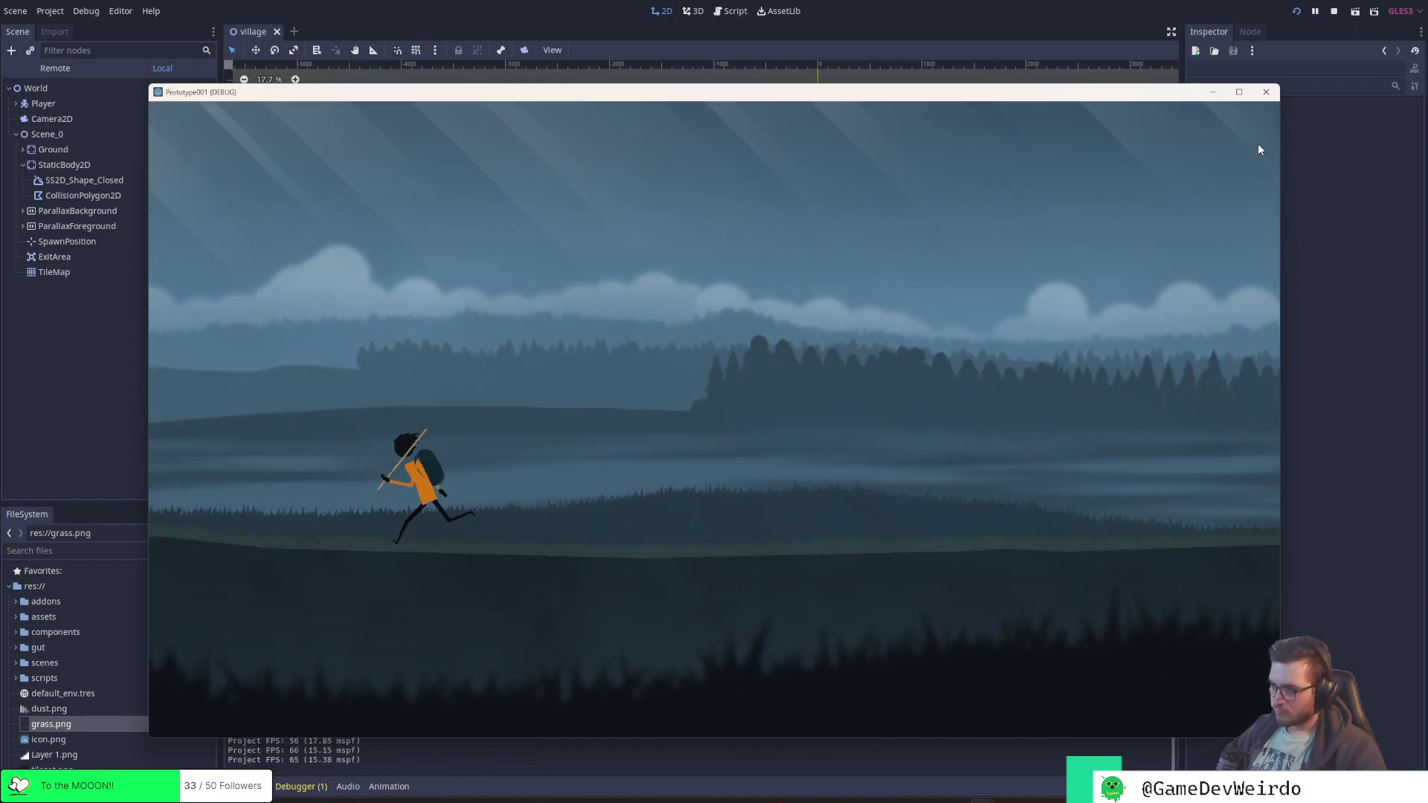
pyautogui.press('Right')
pyautogui.press('space')
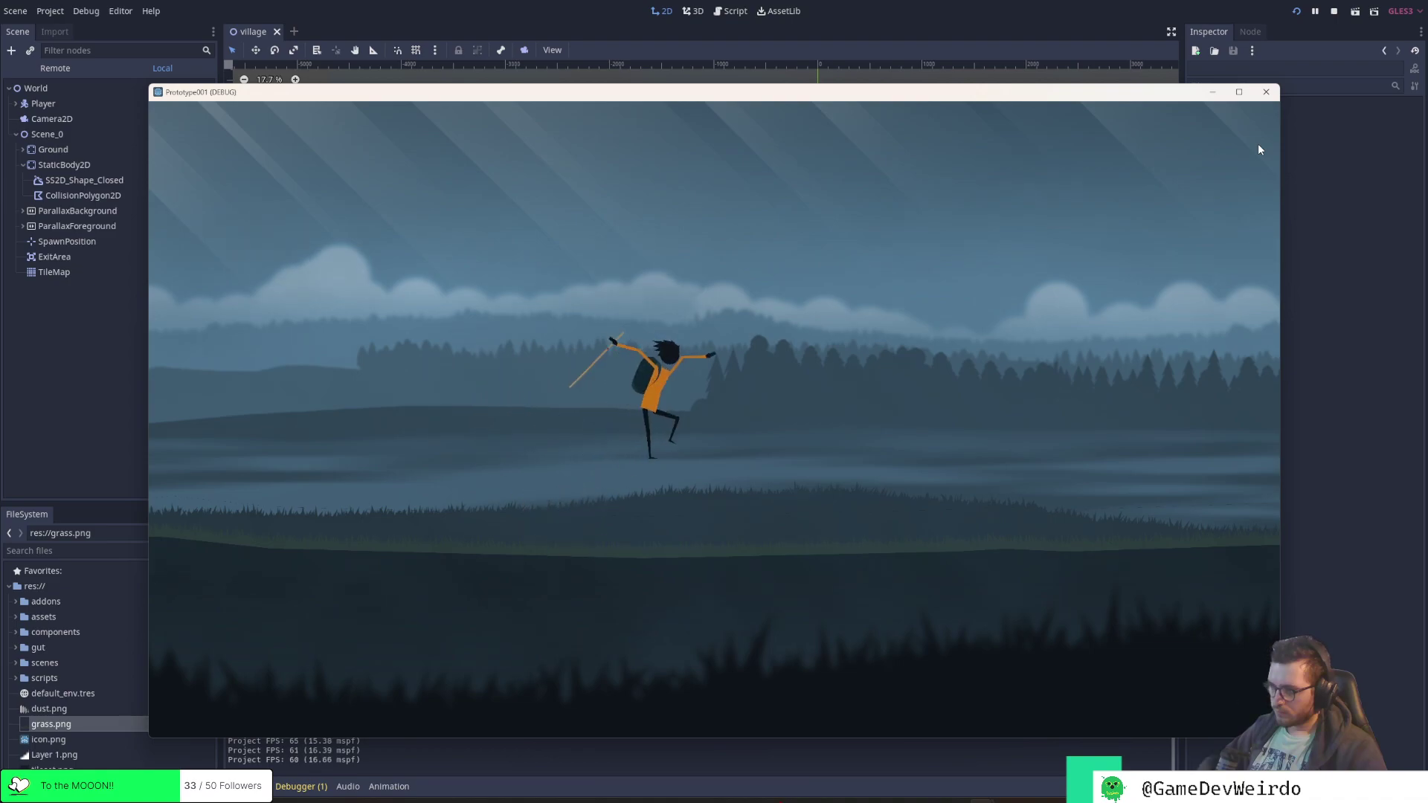
pyautogui.click(1266, 93)
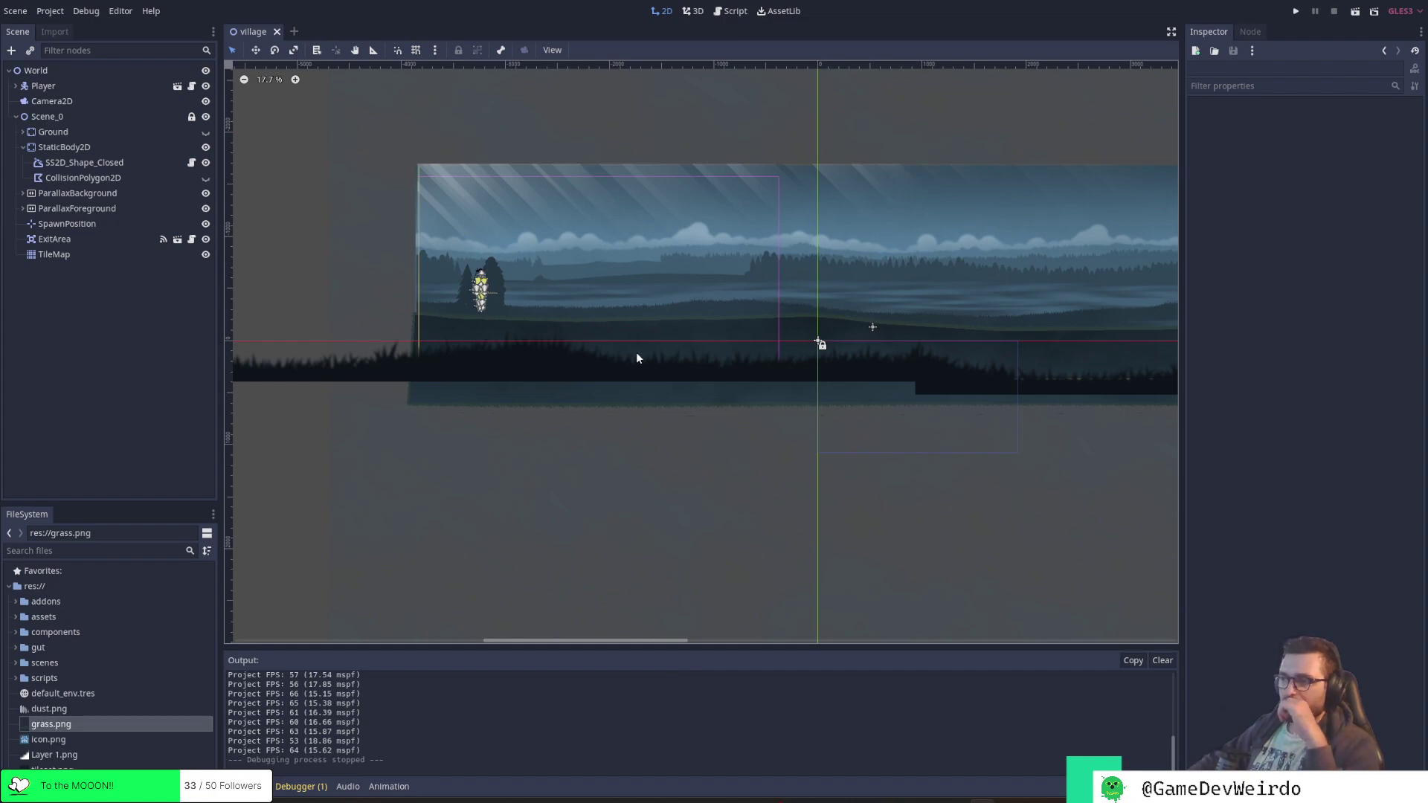
# Delete the old Ground node together with its children
pyautogui.click(77, 132)
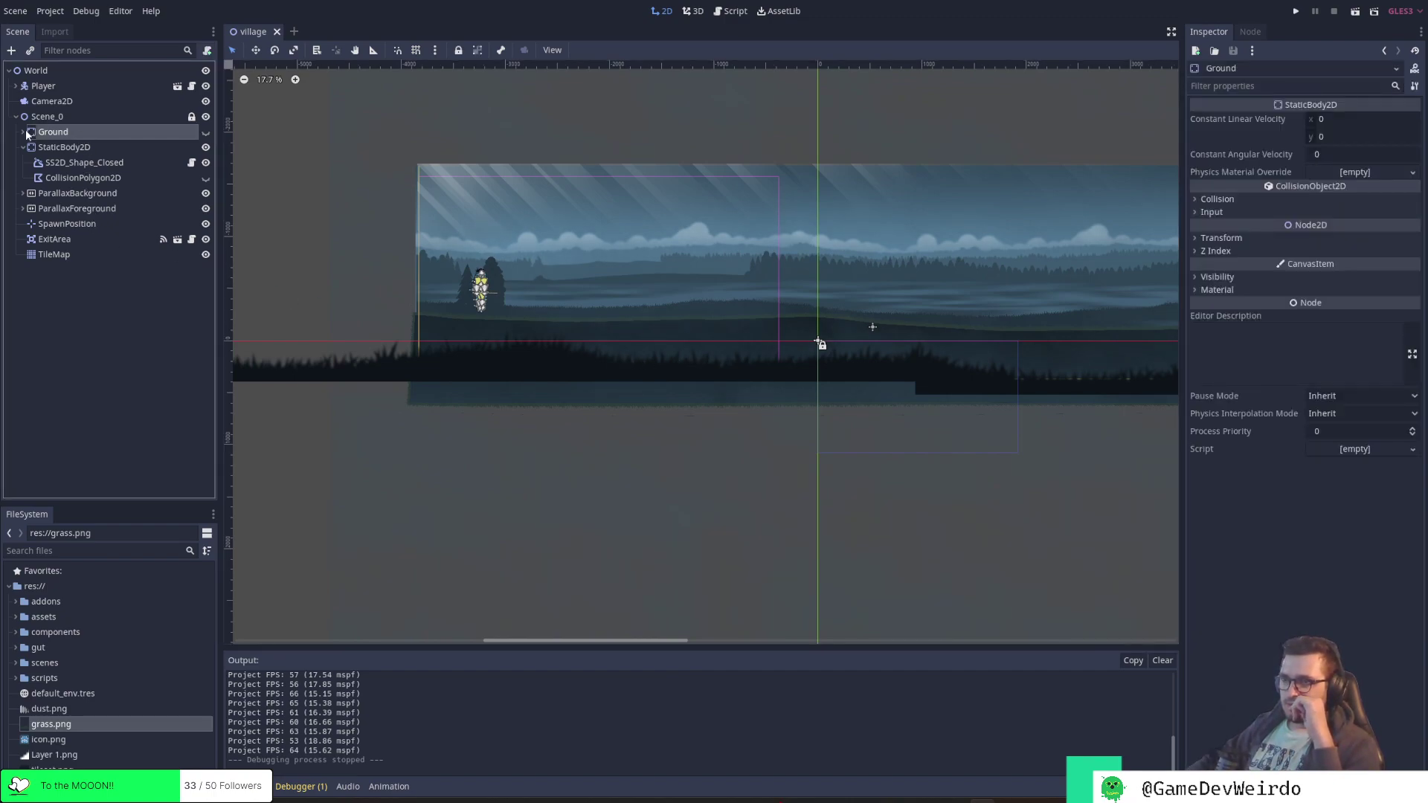
pyautogui.click(24, 132)
pyautogui.click(23, 132)
pyautogui.rightClick(89, 132)
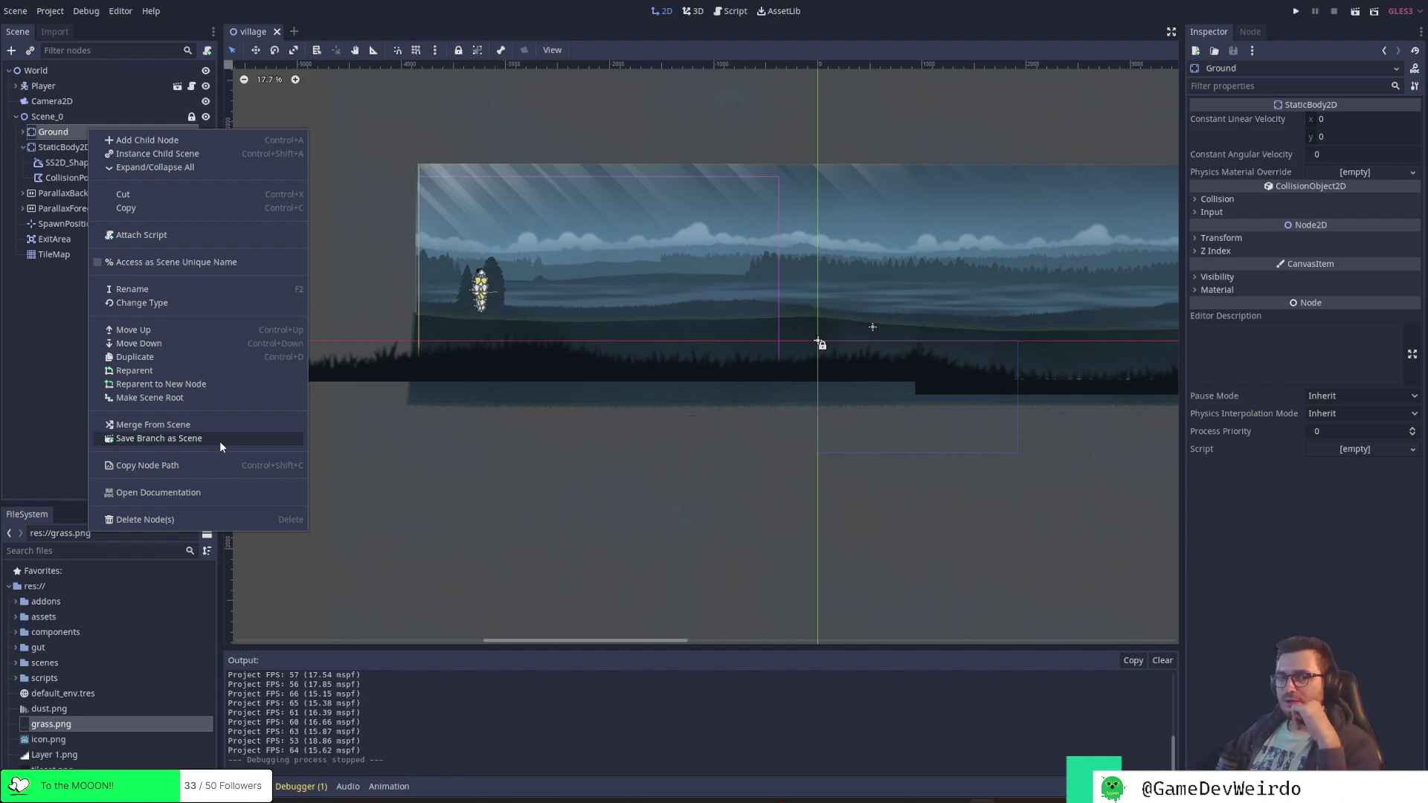
pyautogui.click(208, 519)
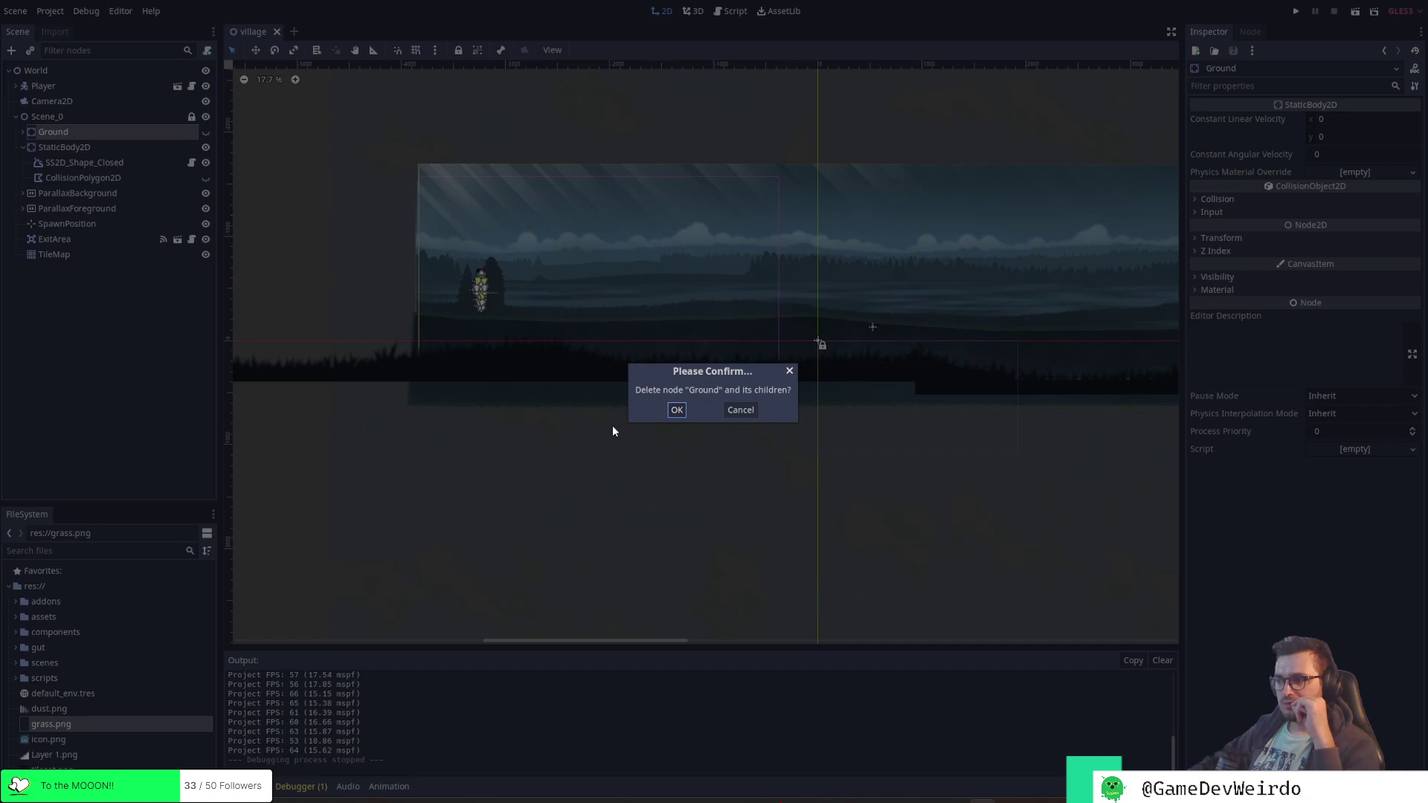
pyautogui.click(677, 410)
# Start renaming StaticBody2D to Ground
pyautogui.click(98, 132)
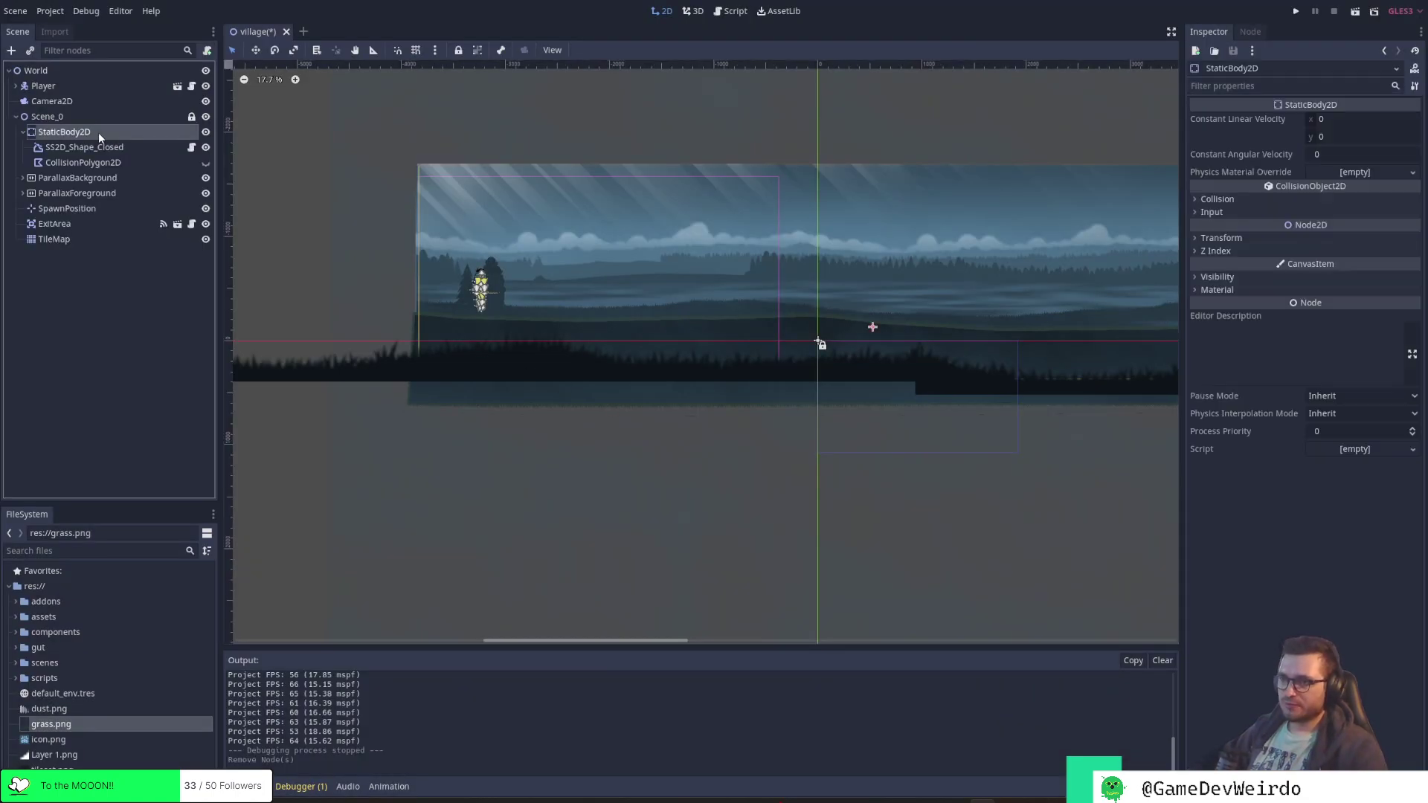
pyautogui.click(99, 132)
pyautogui.write('Ground')
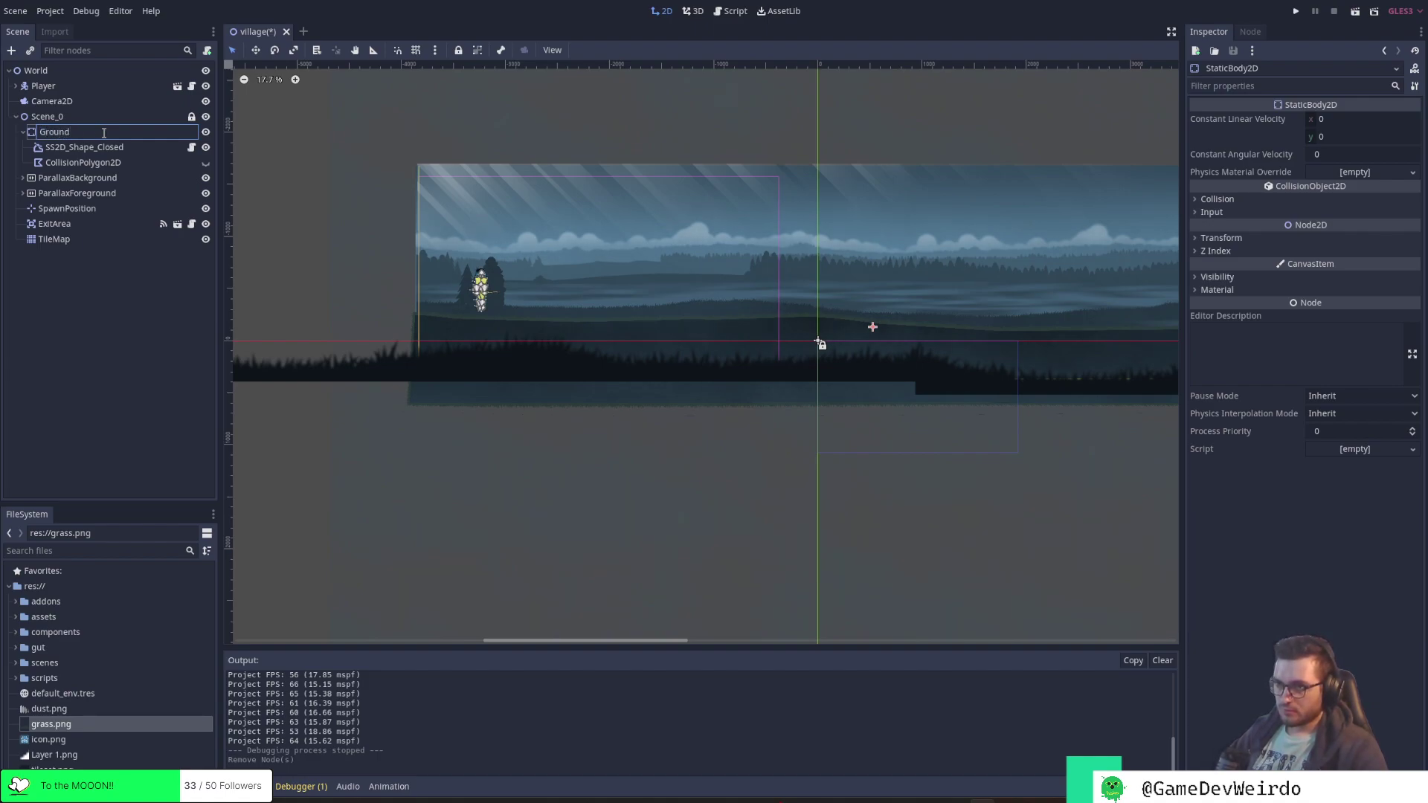
# Confirm the Ground name and check the collision polygon's visibility
pyautogui.press('Return')
pyautogui.click(112, 148)
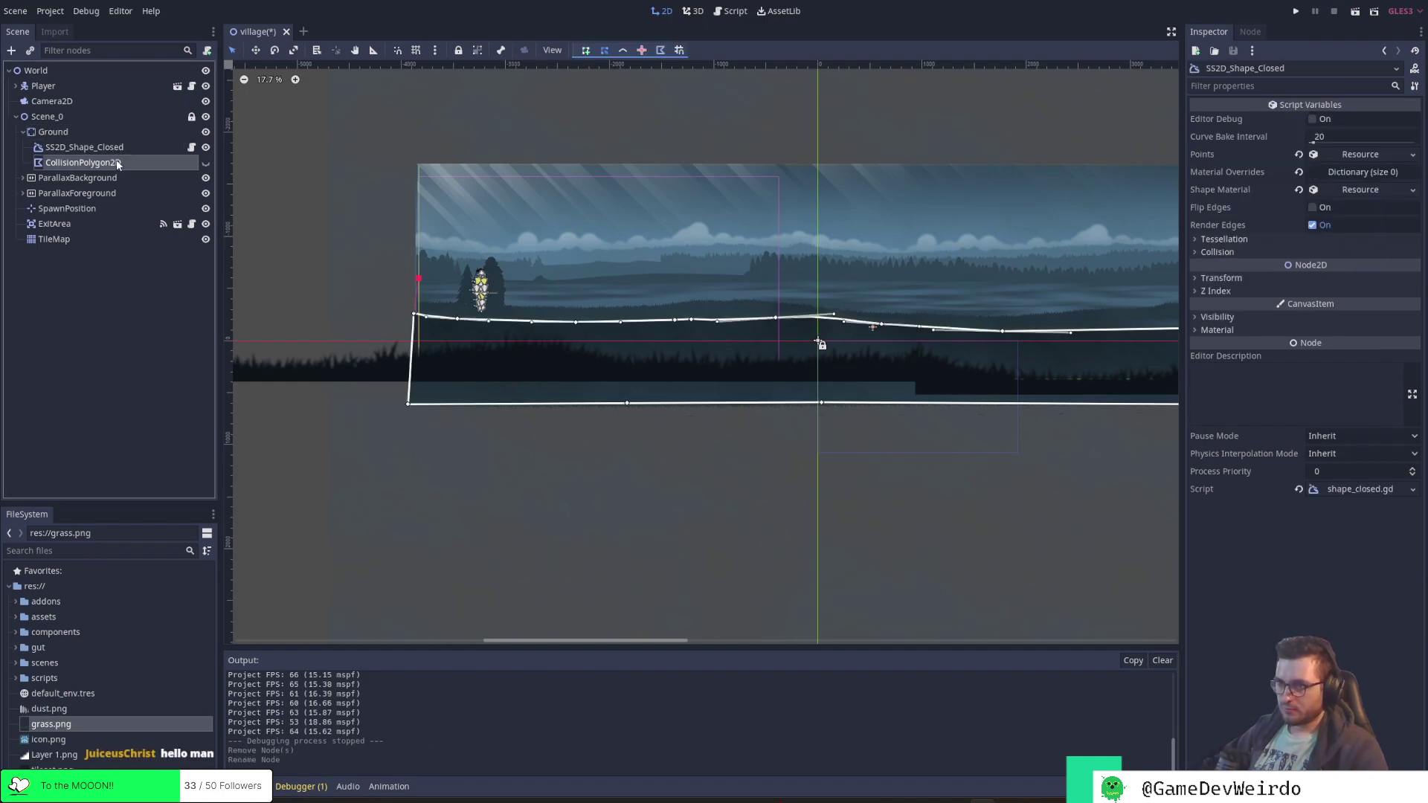
pyautogui.click(116, 162)
pyautogui.click(206, 163)
pyautogui.click(205, 163)
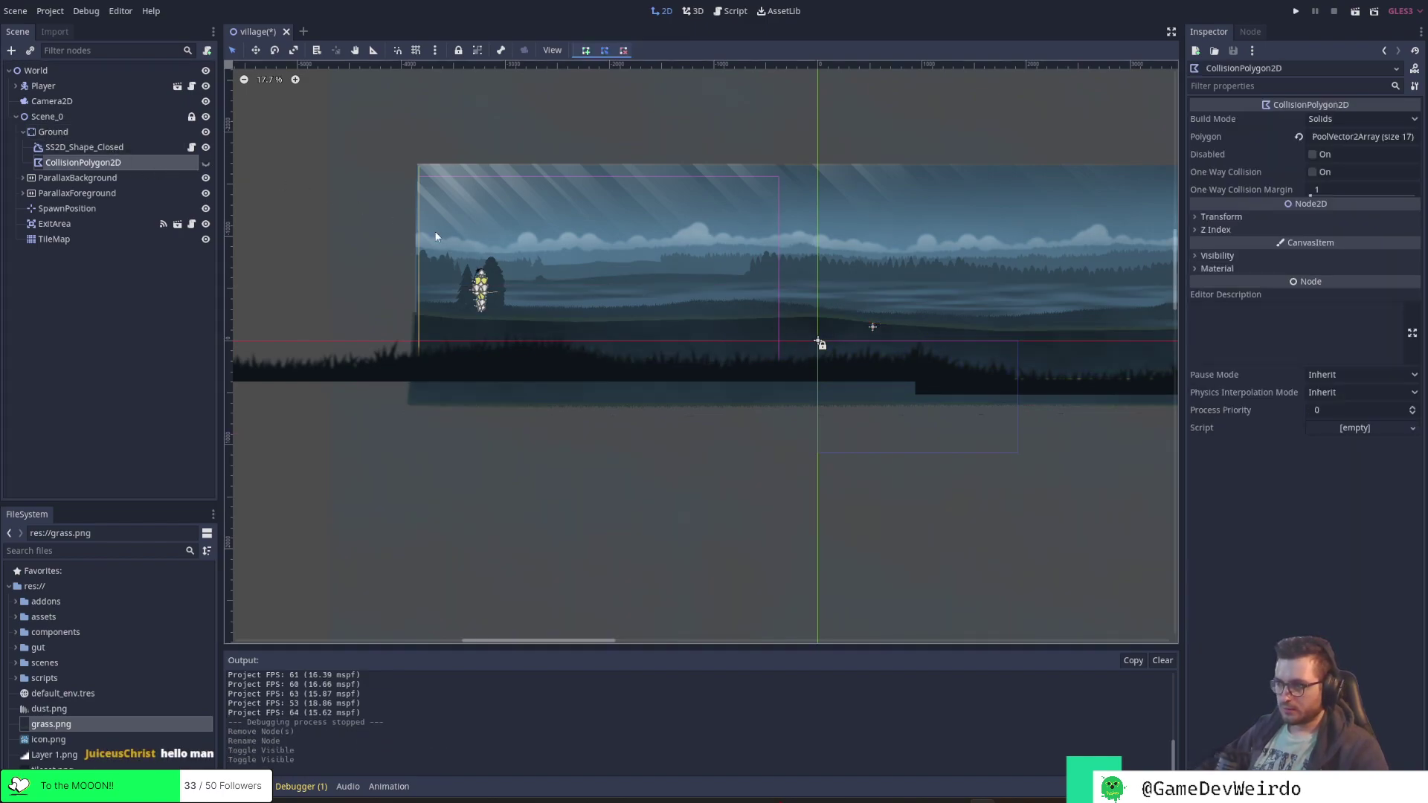
# Undo an accidental rotation of the Ground body, reposition it, and save the scene
pyautogui.click(102, 148)
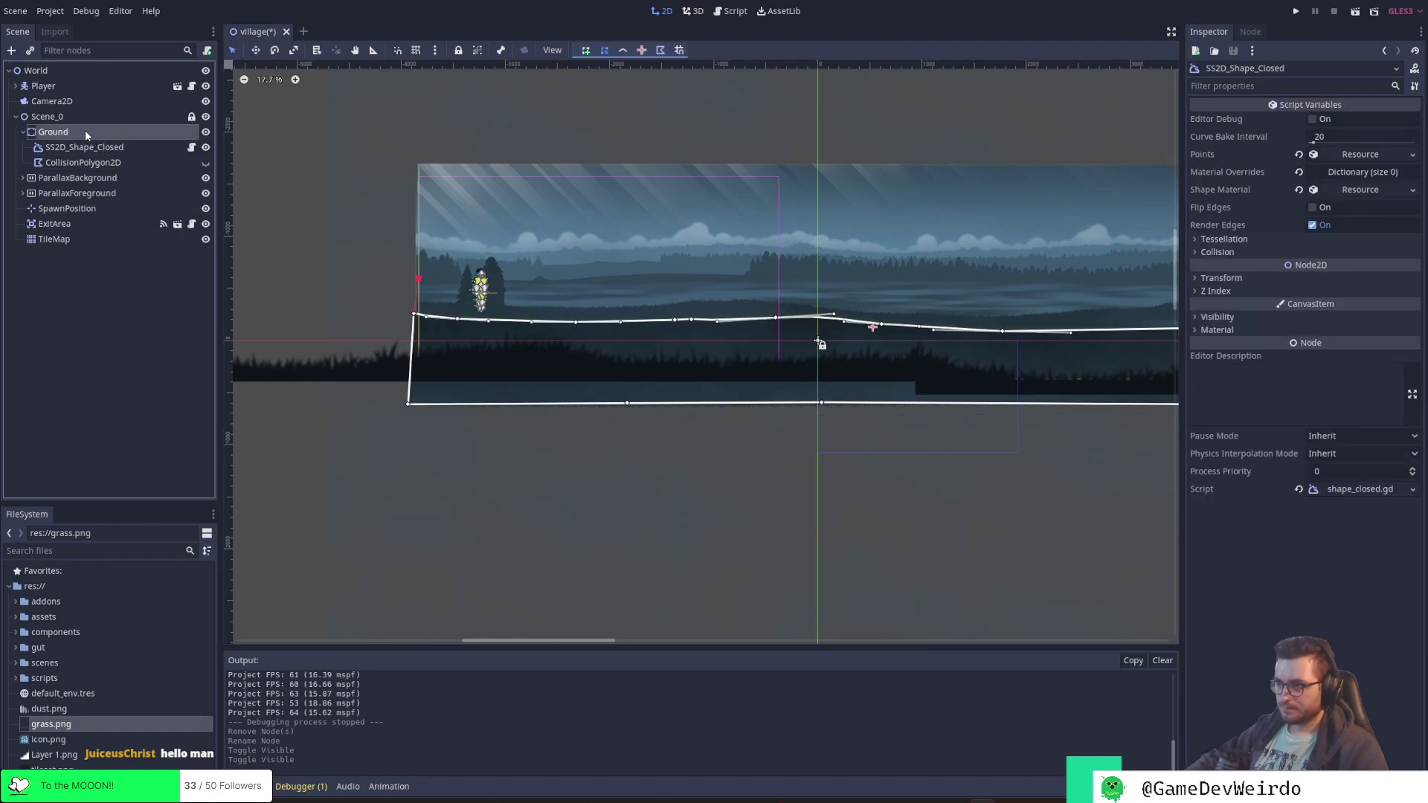
pyautogui.click(84, 131)
pyautogui.click(122, 147)
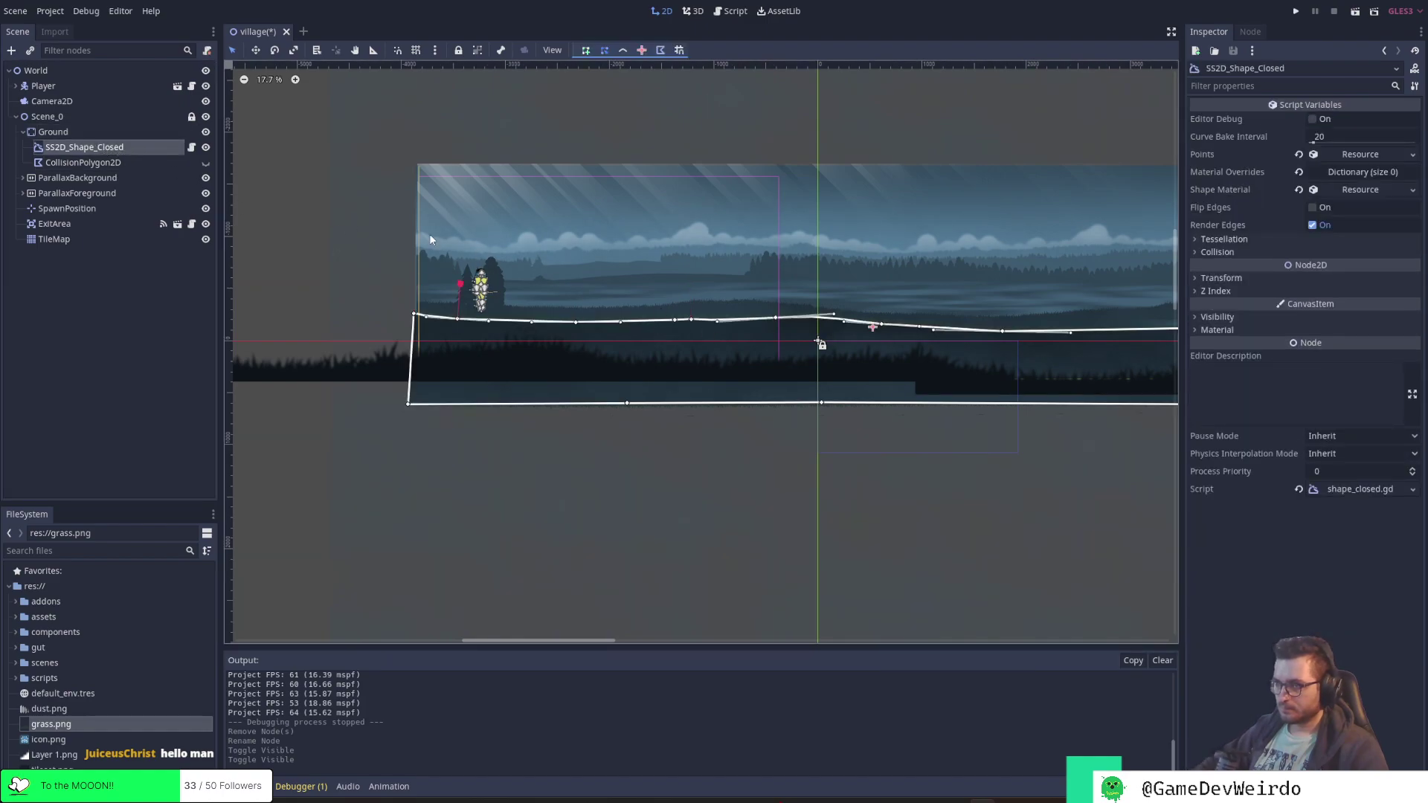
pyautogui.click(75, 132)
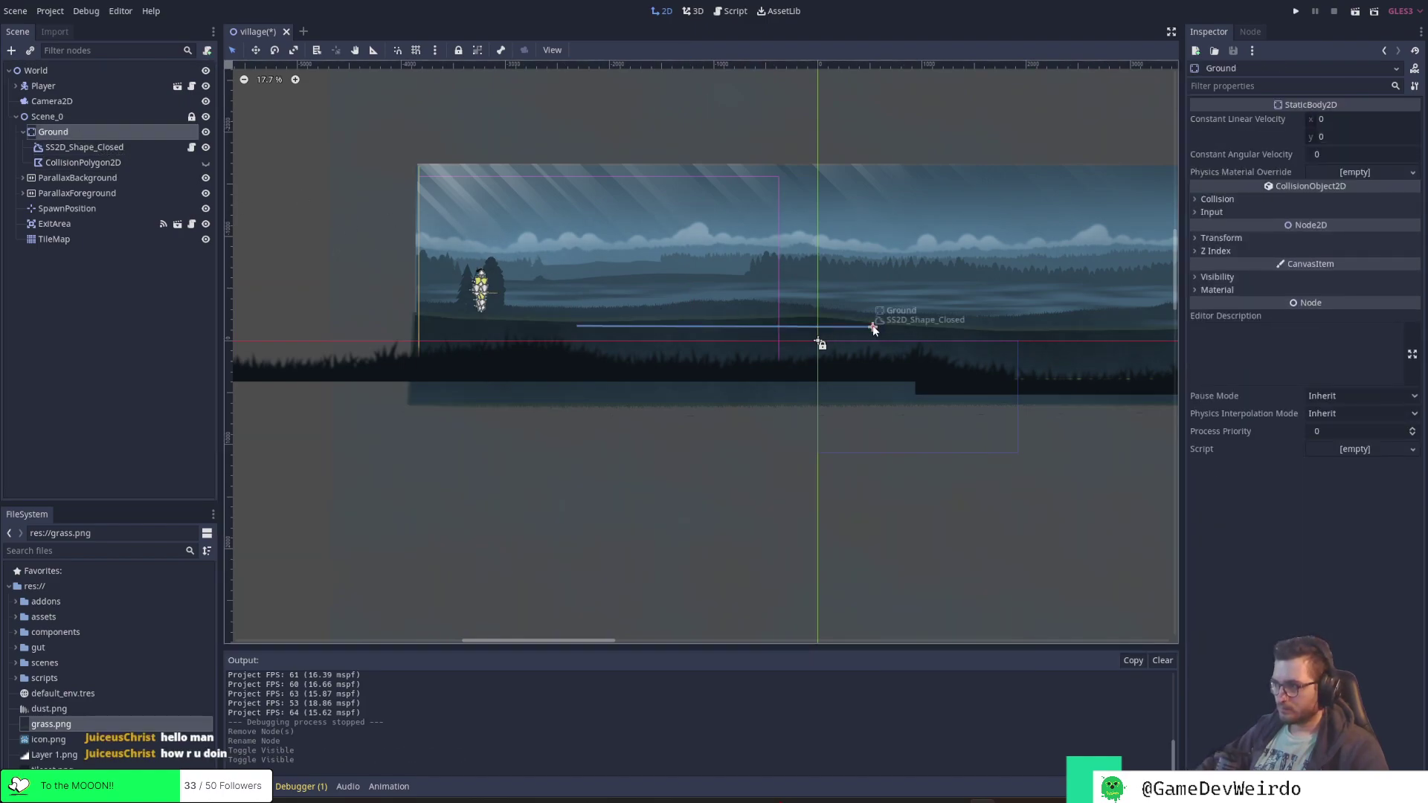
pyautogui.keyDown('ctrl'); pyautogui.moveTo(819, 338); pyautogui.dragTo(871, 340); pyautogui.keyUp('ctrl')
pyautogui.hotkey('ctrl', 'z')
pyautogui.press('w')
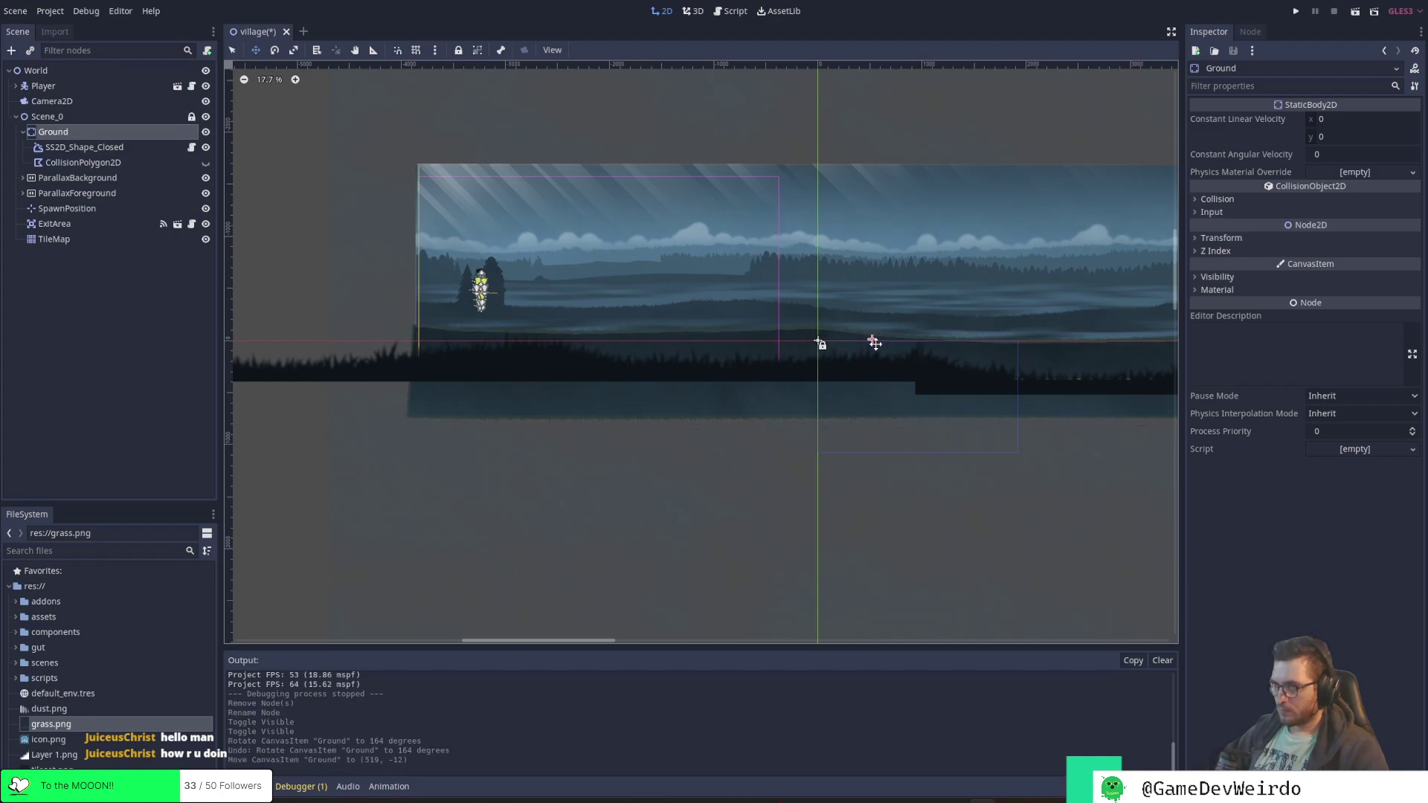
pyautogui.hotkey('ctrl', 's')
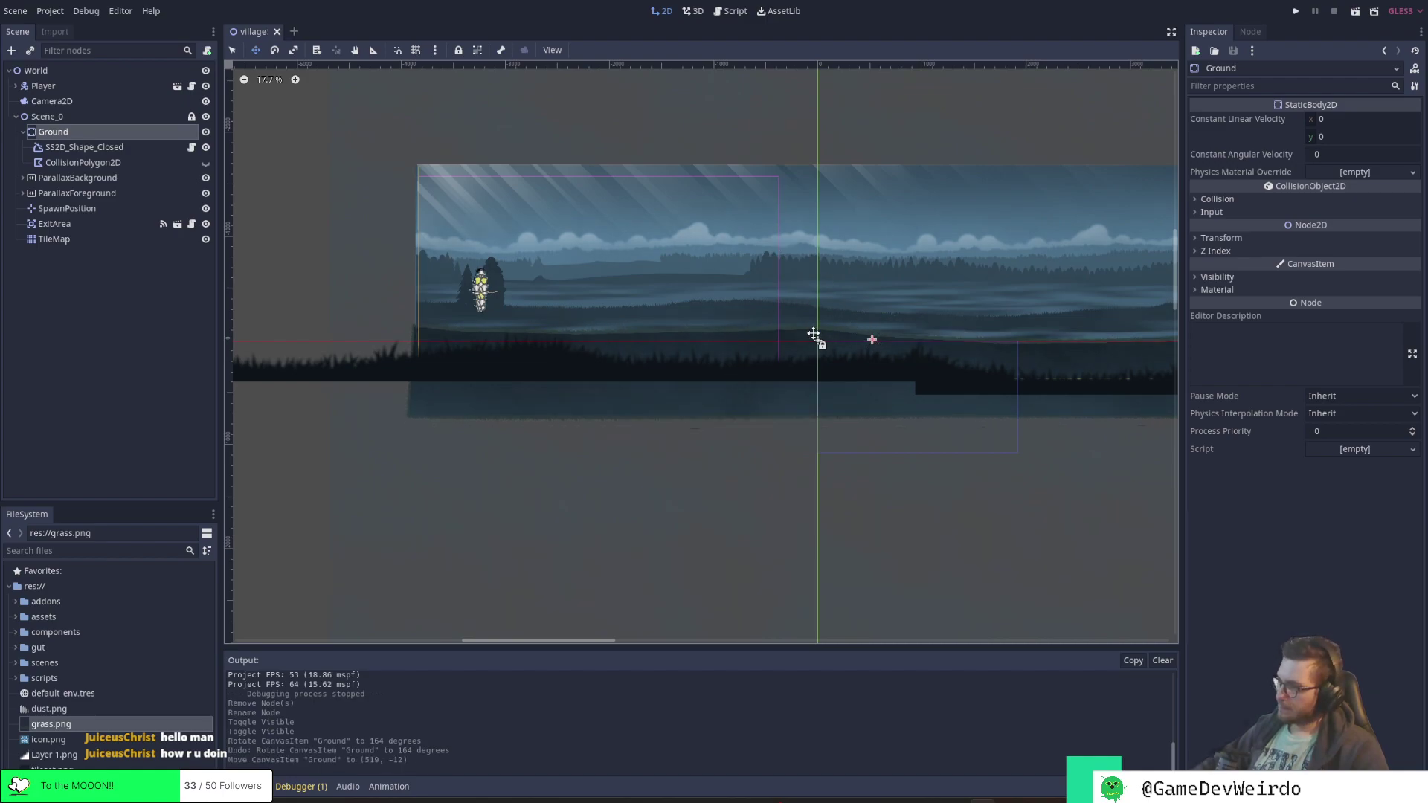
# Level the ground shape's bottom edge by raising and lowering its bottom vertices
pyautogui.scroll(4, 692, 342)
pyautogui.scroll(3, 711, 337)
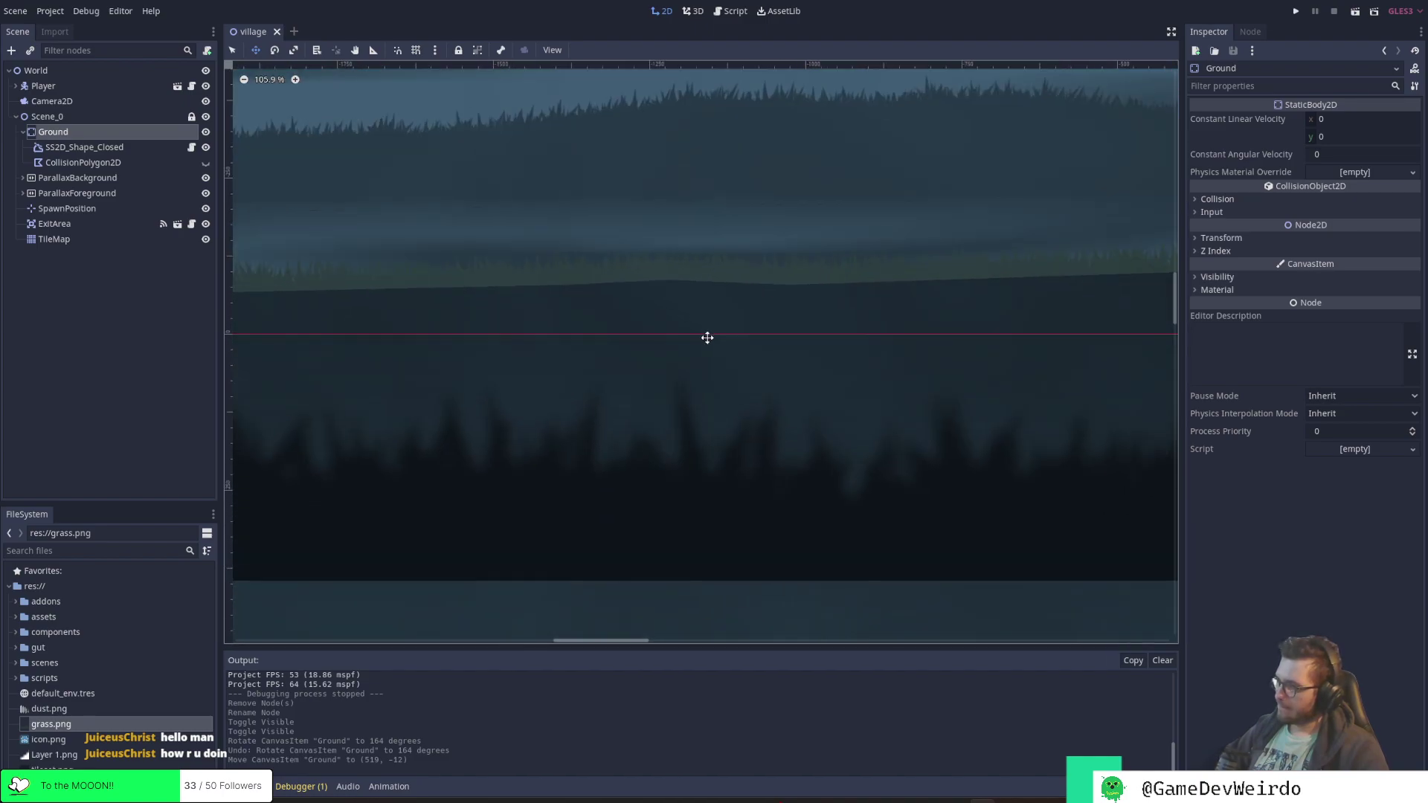
pyautogui.scroll(-2, 695, 305)
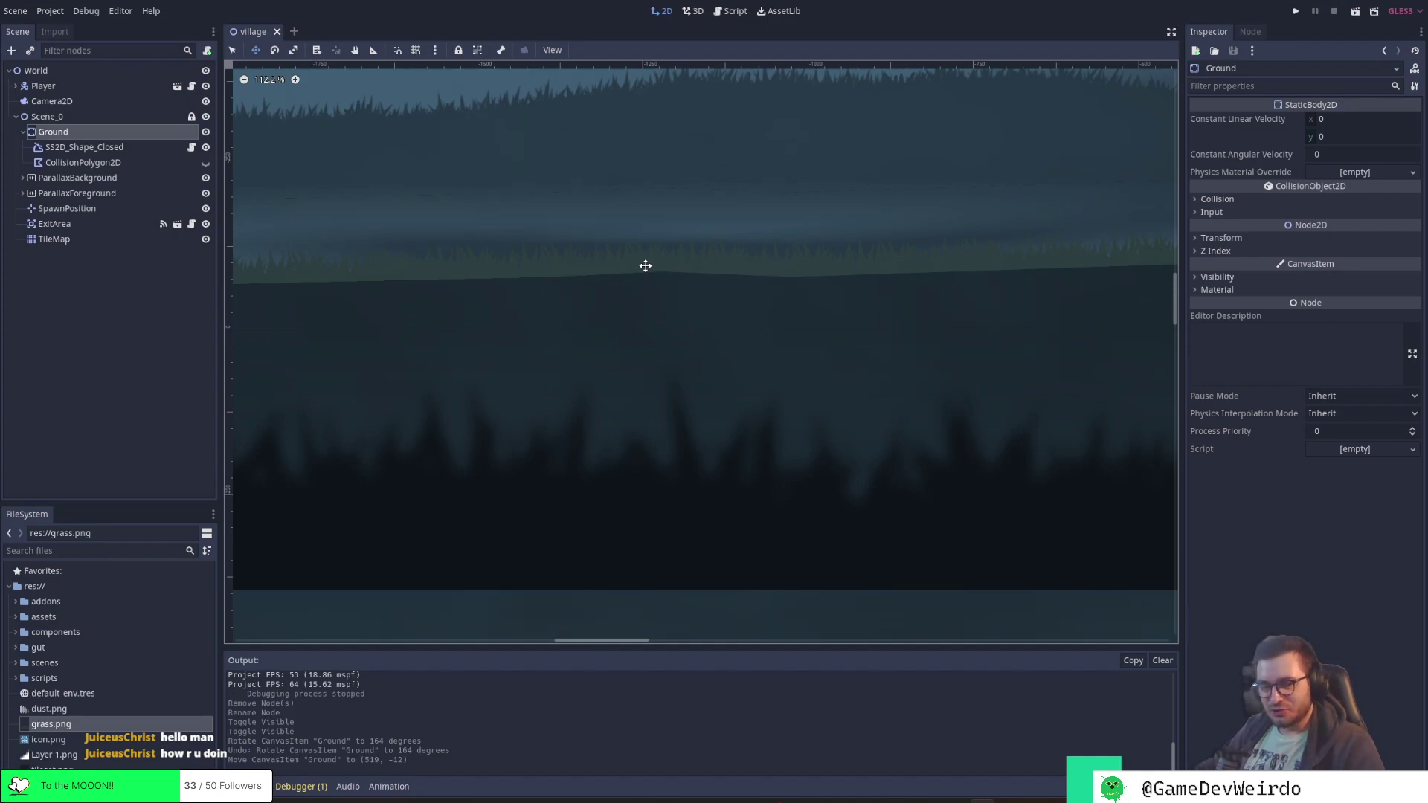
pyautogui.scroll(-5, 725, 287)
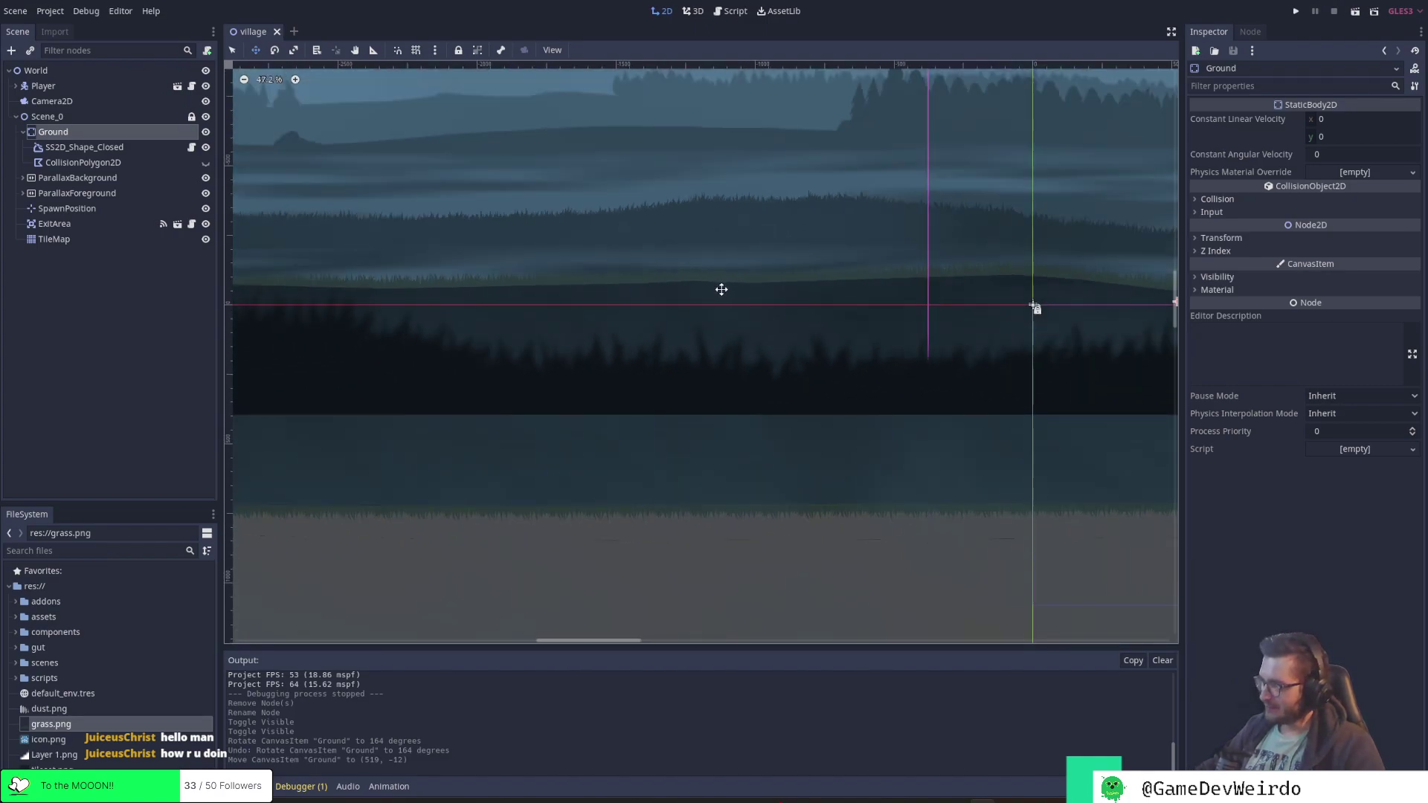
pyautogui.scroll(-1, 675, 291)
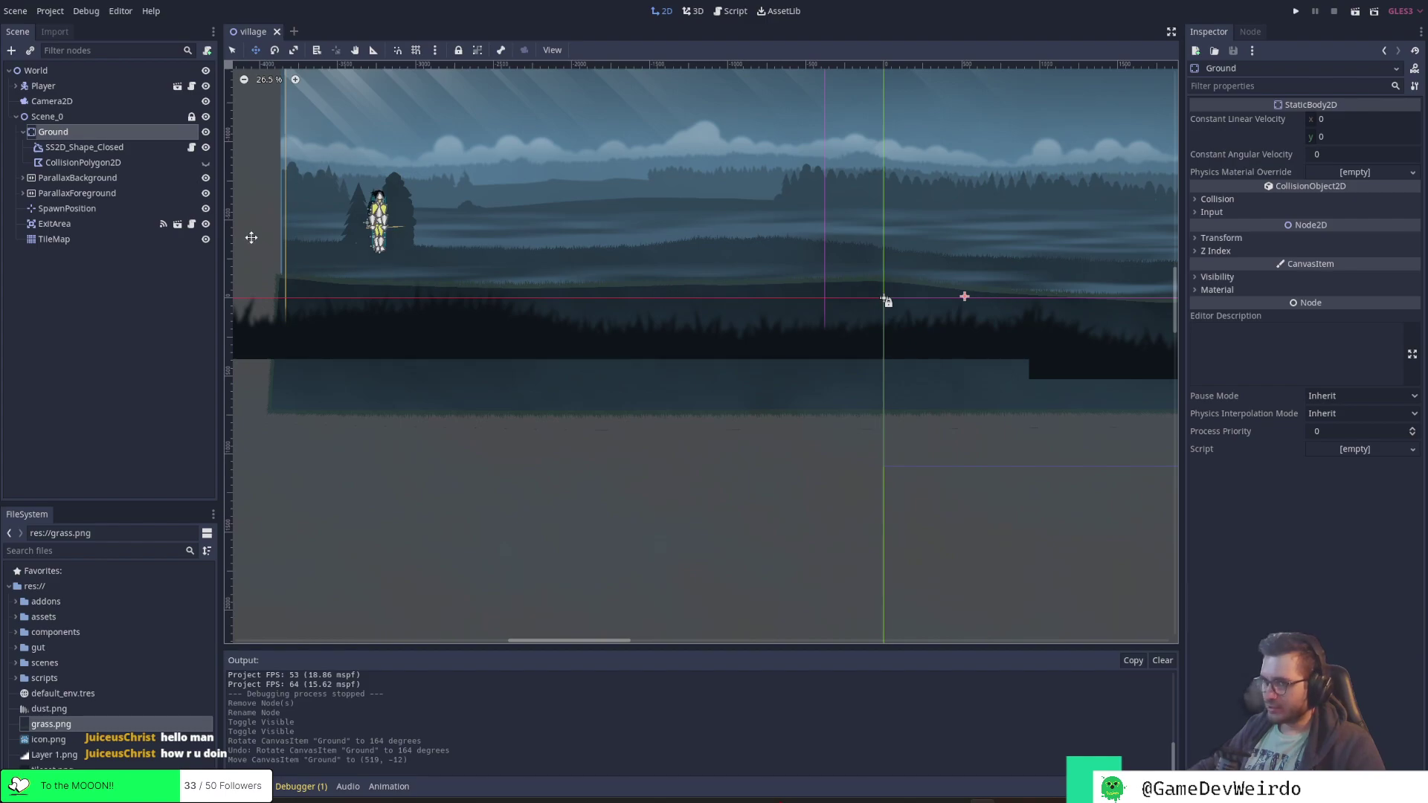
pyautogui.click(111, 151)
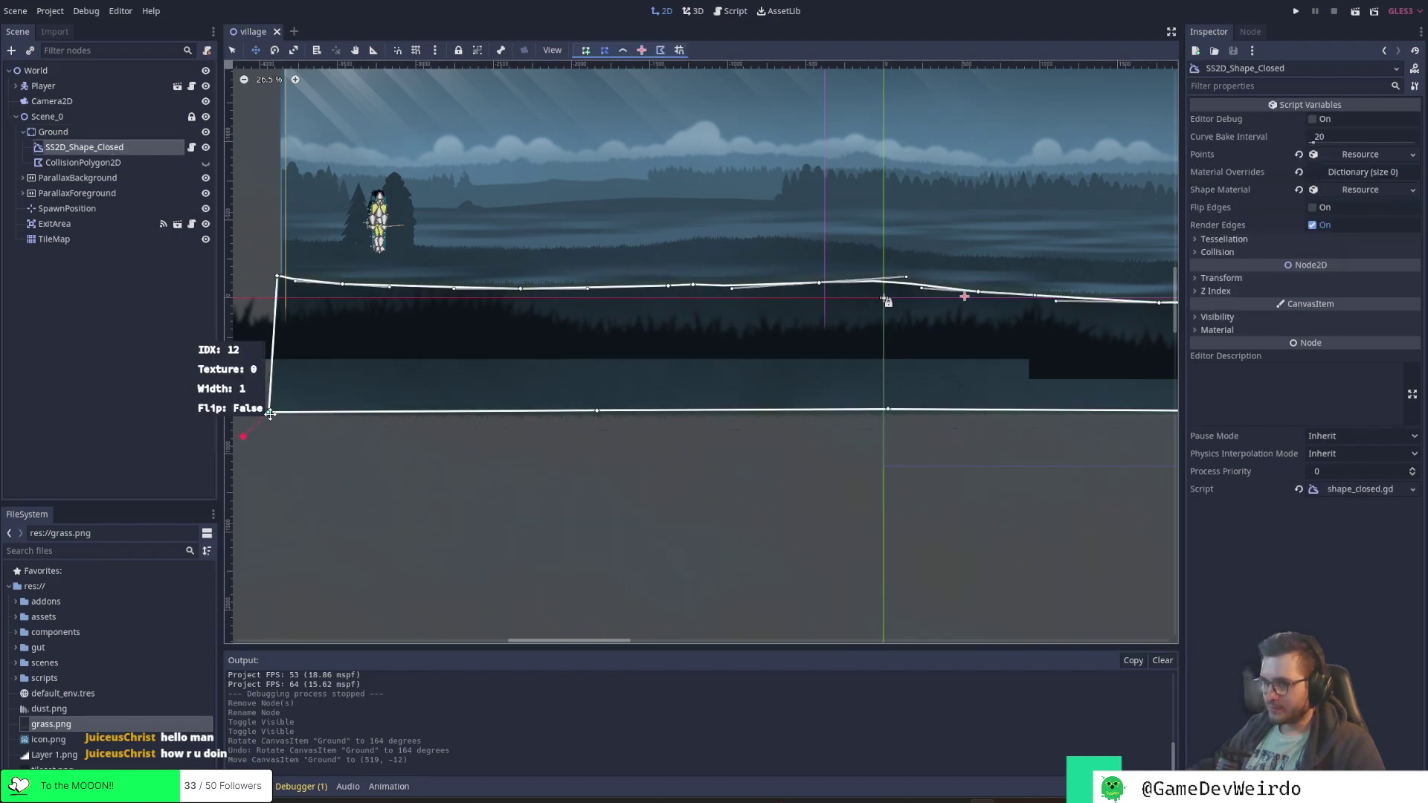
pyautogui.moveTo(597, 410); pyautogui.dragTo(595, 367)
pyautogui.moveTo(272, 362); pyautogui.dragTo(274, 373)
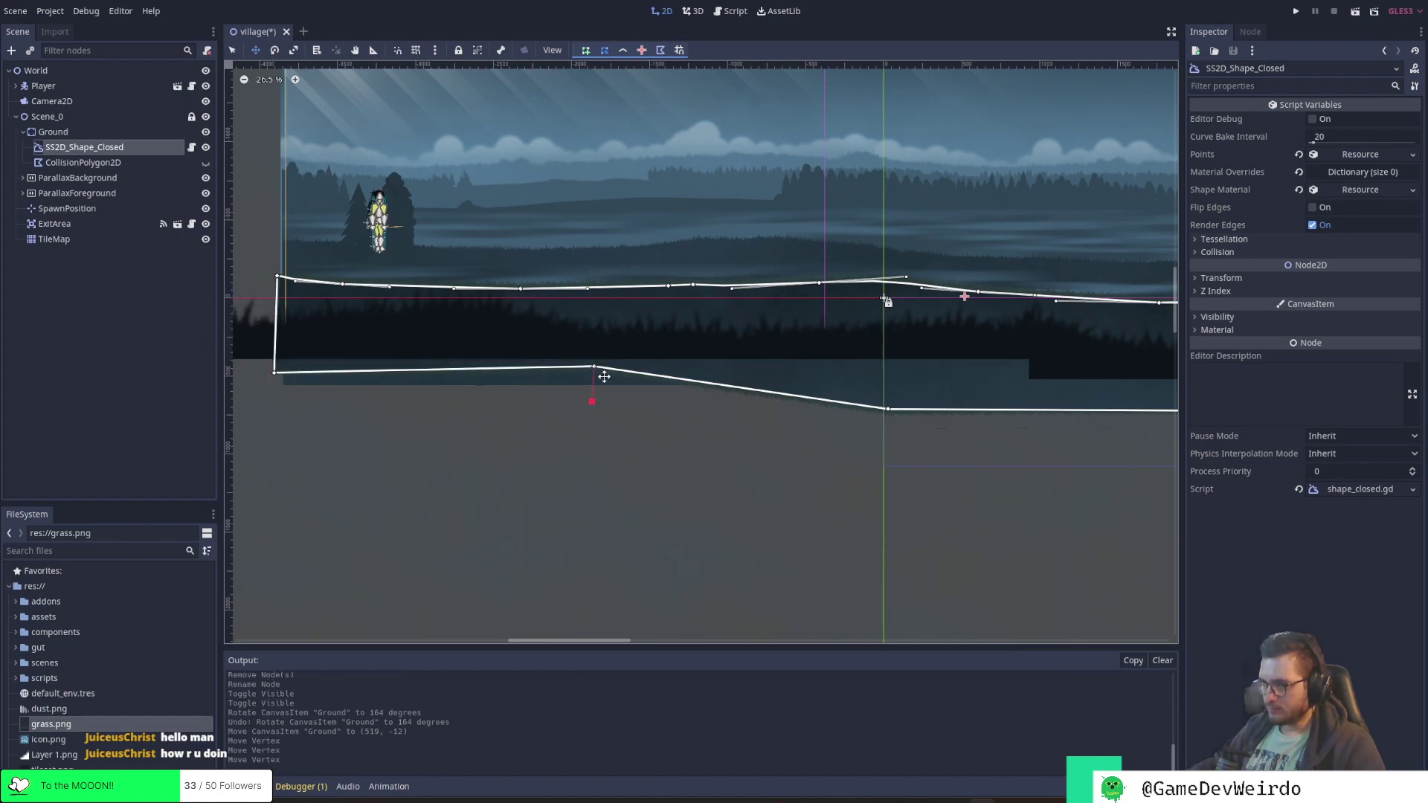
pyautogui.moveTo(887, 409); pyautogui.dragTo(888, 379)
pyautogui.moveTo(631, 644); pyautogui.dragTo(835, 605)
pyautogui.moveTo(988, 394); pyautogui.dragTo(989, 374)
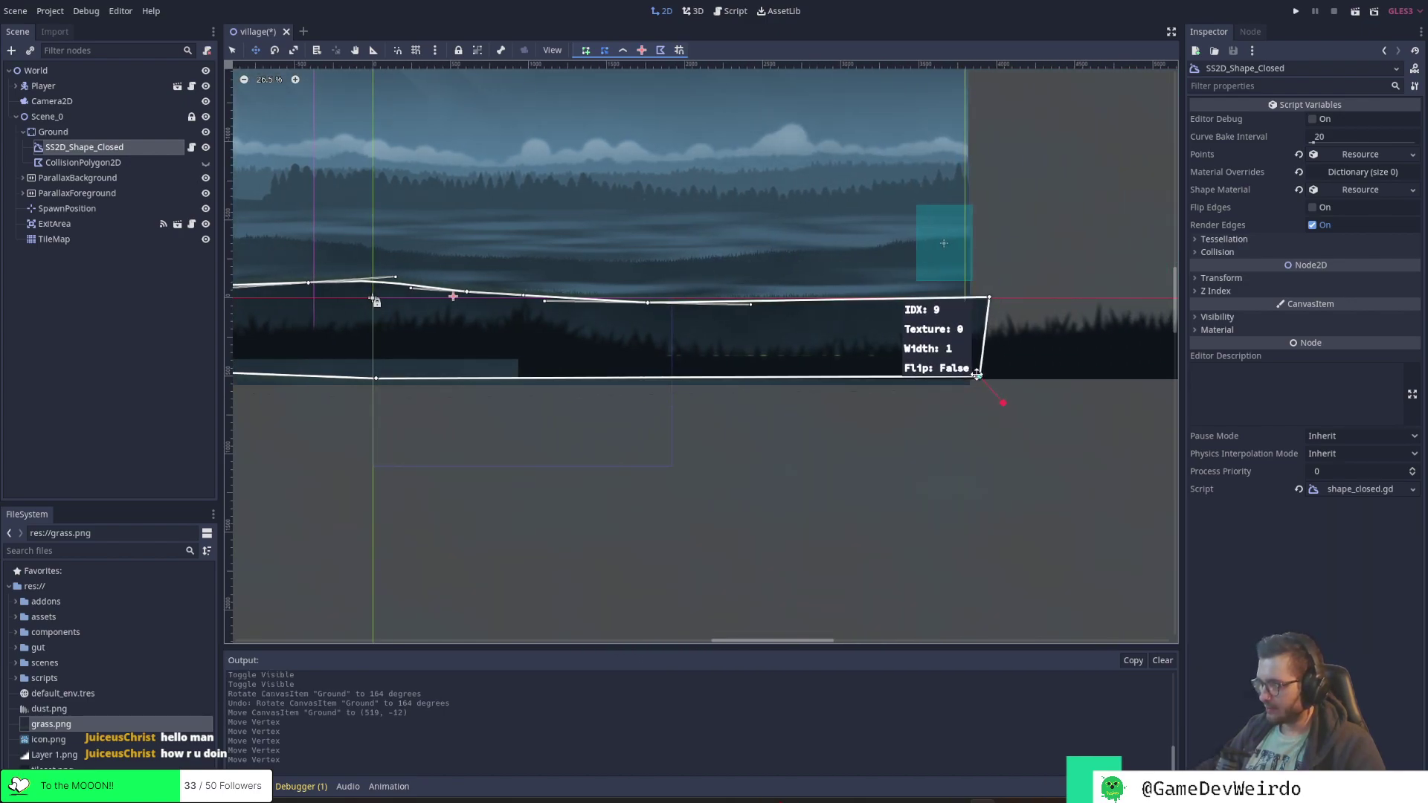
# Make the shape's right edge vertical by aligning its top-right and bottom-right vertices
pyautogui.scroll(4, 812, 315)
pyautogui.scroll(1, 811, 315)
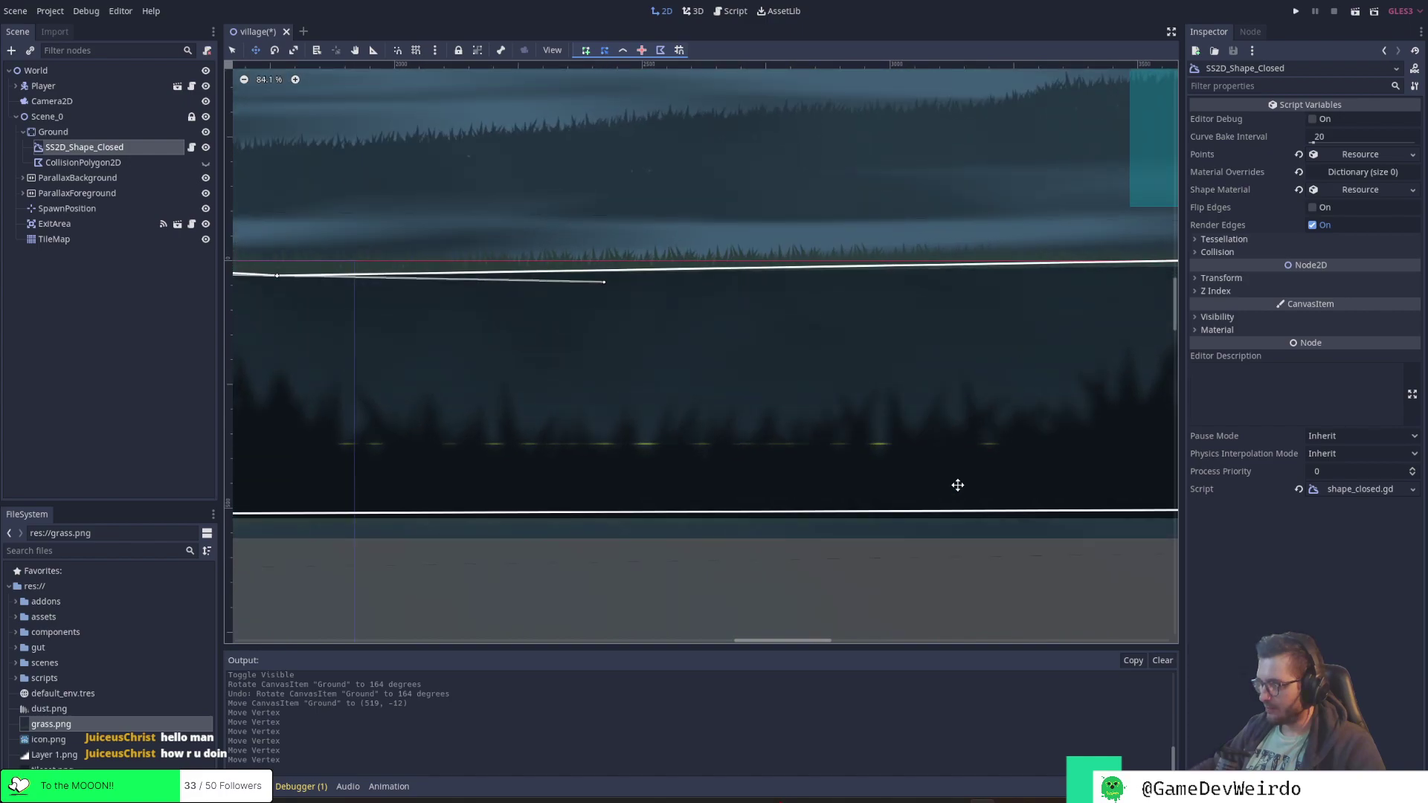
pyautogui.moveTo(768, 644); pyautogui.dragTo(827, 634)
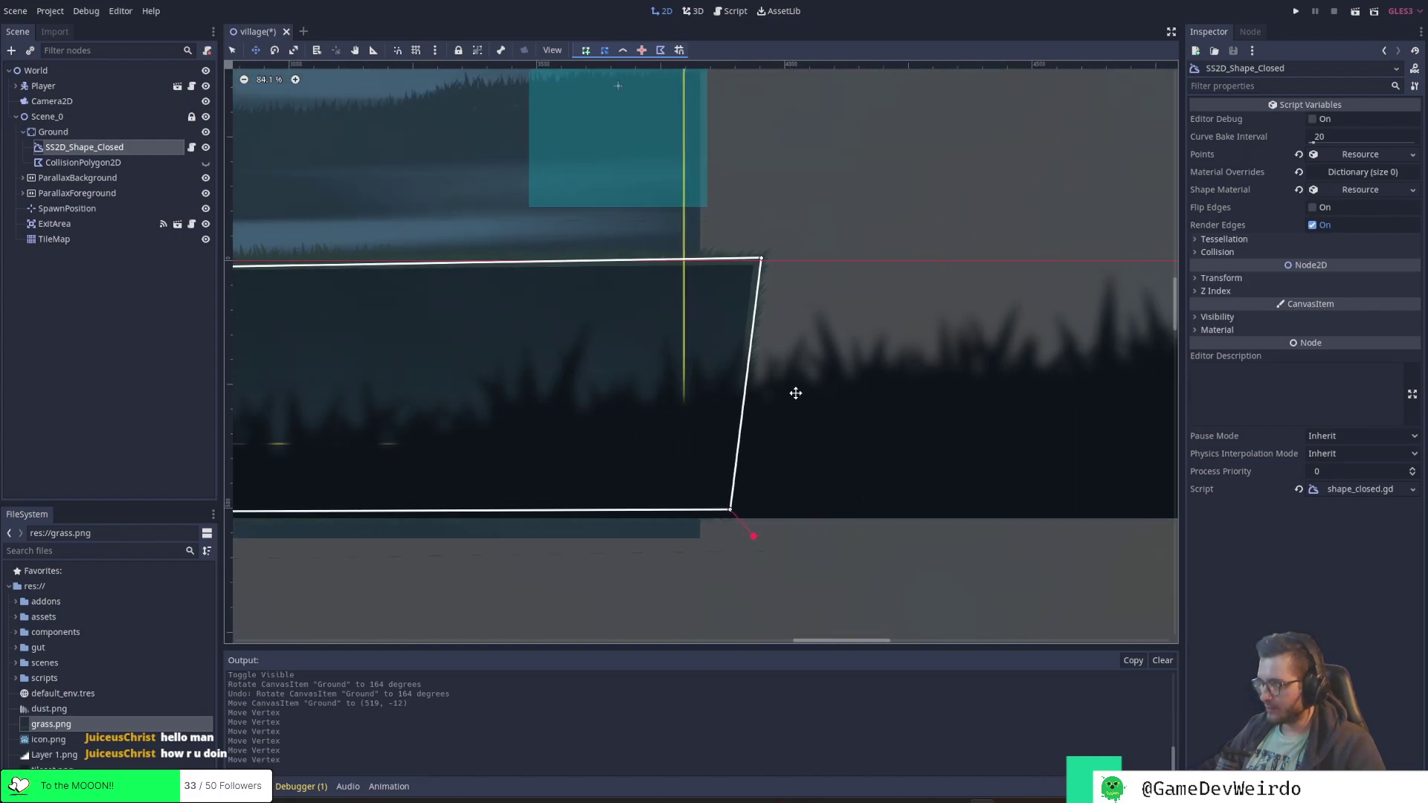
pyautogui.moveTo(764, 276); pyautogui.dragTo(726, 267)
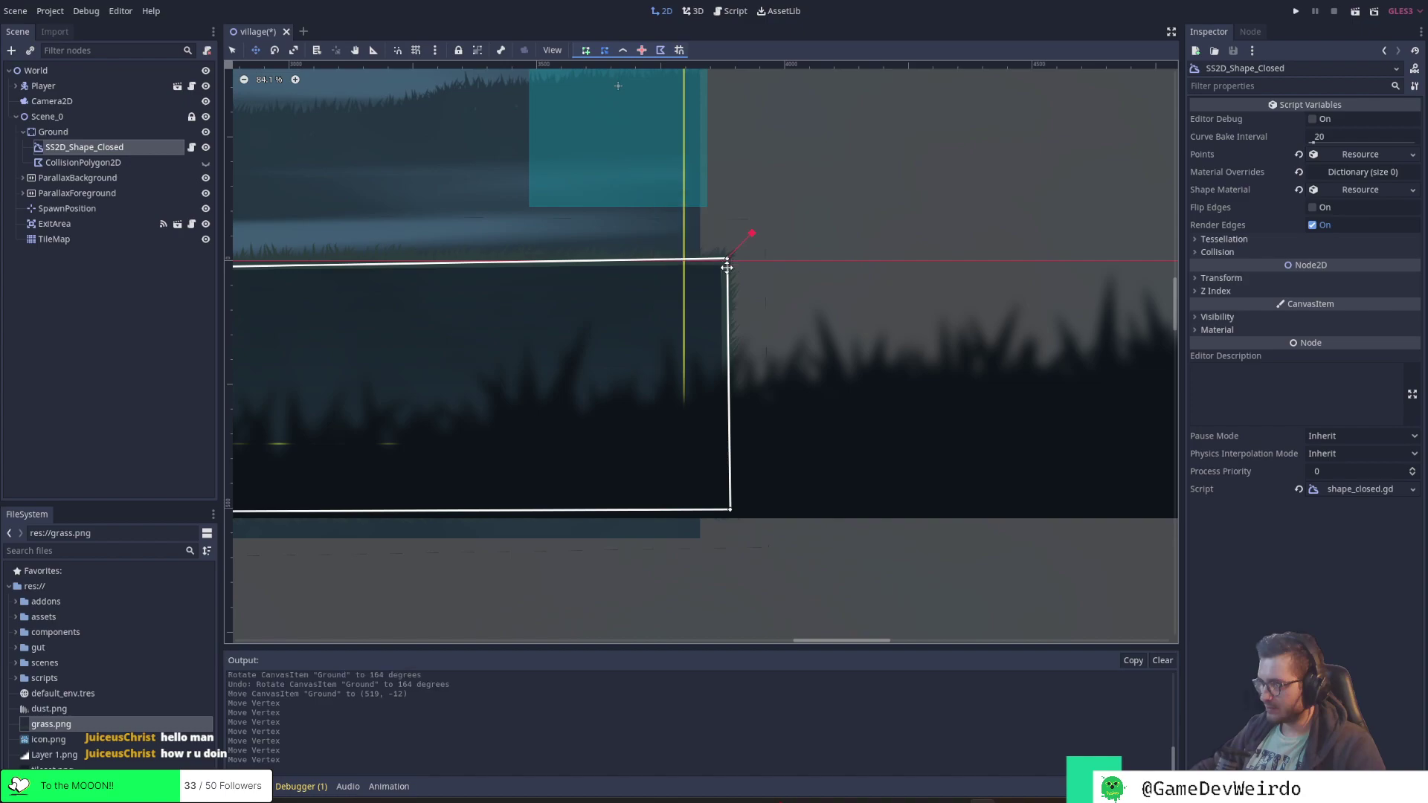
pyautogui.moveTo(735, 514); pyautogui.dragTo(728, 525)
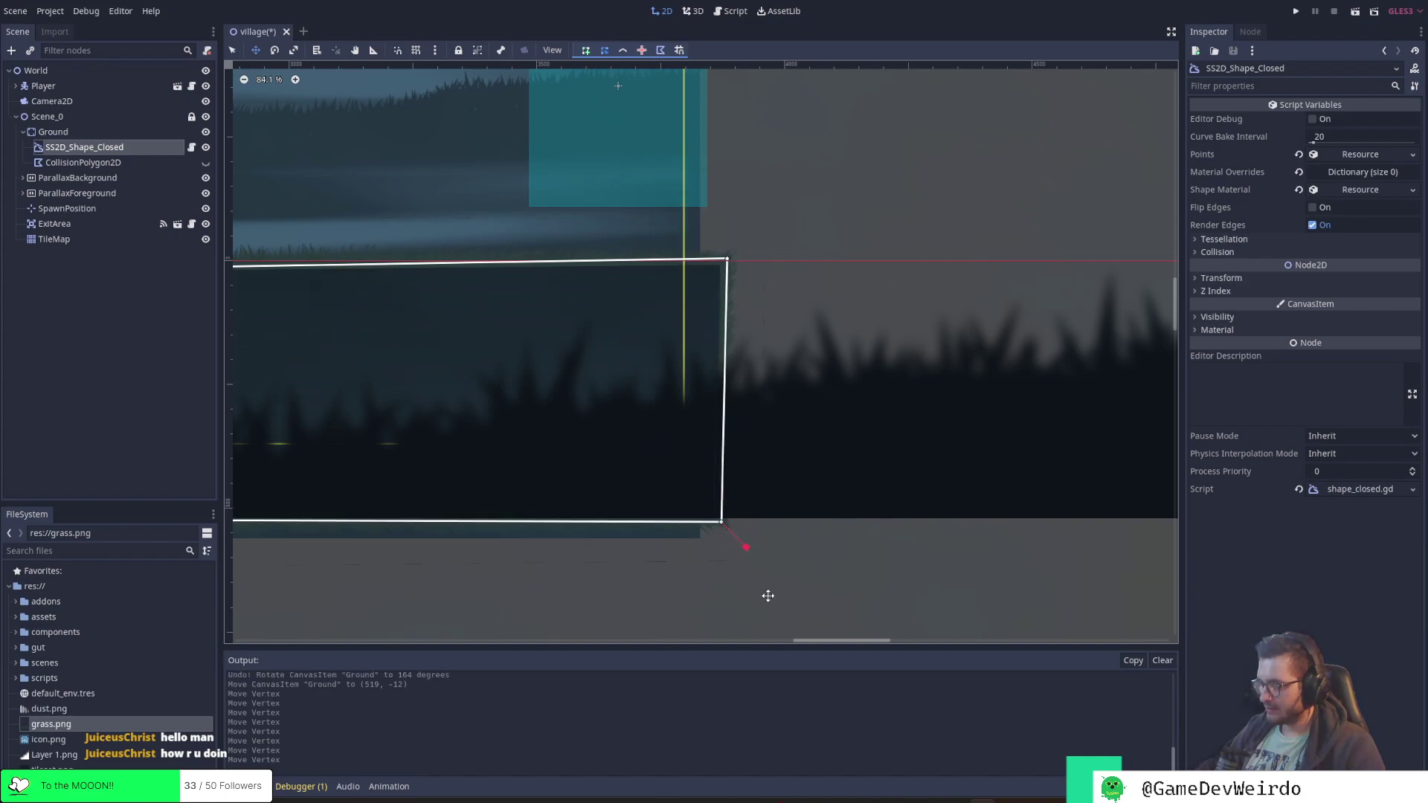
pyautogui.moveTo(827, 644); pyautogui.dragTo(484, 632)
pyautogui.scroll(6, 409, 520)
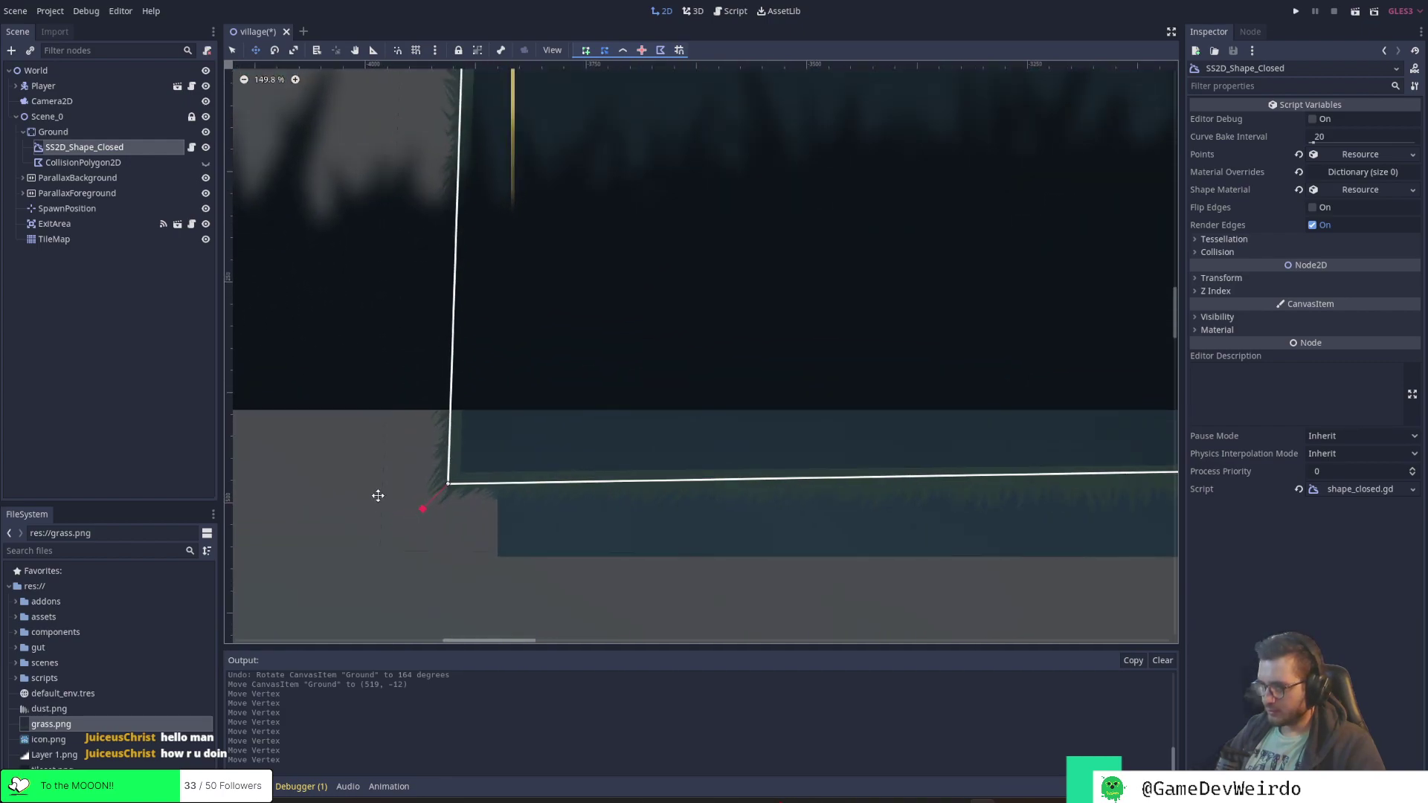
pyautogui.scroll(15, 372, 477)
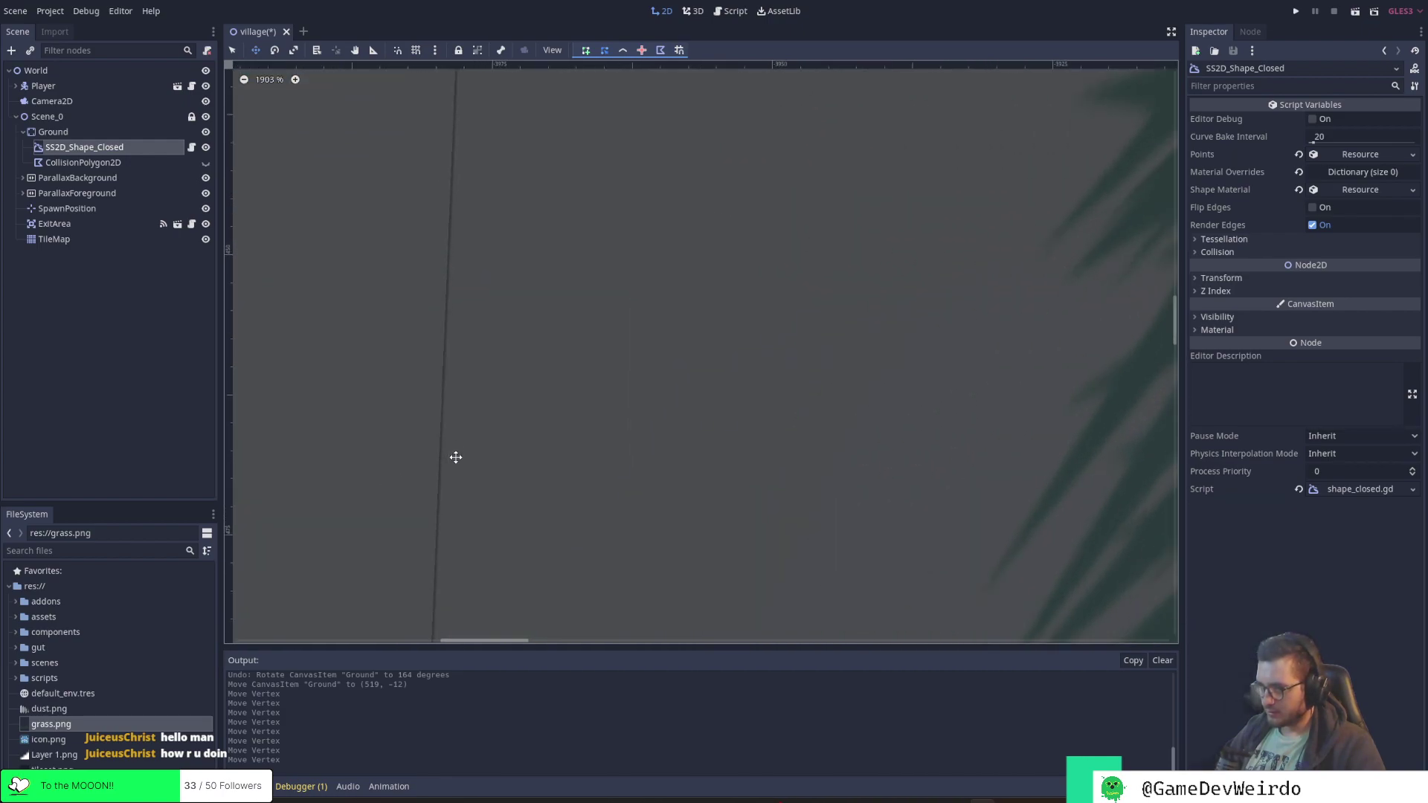
pyautogui.scroll(7, 451, 458)
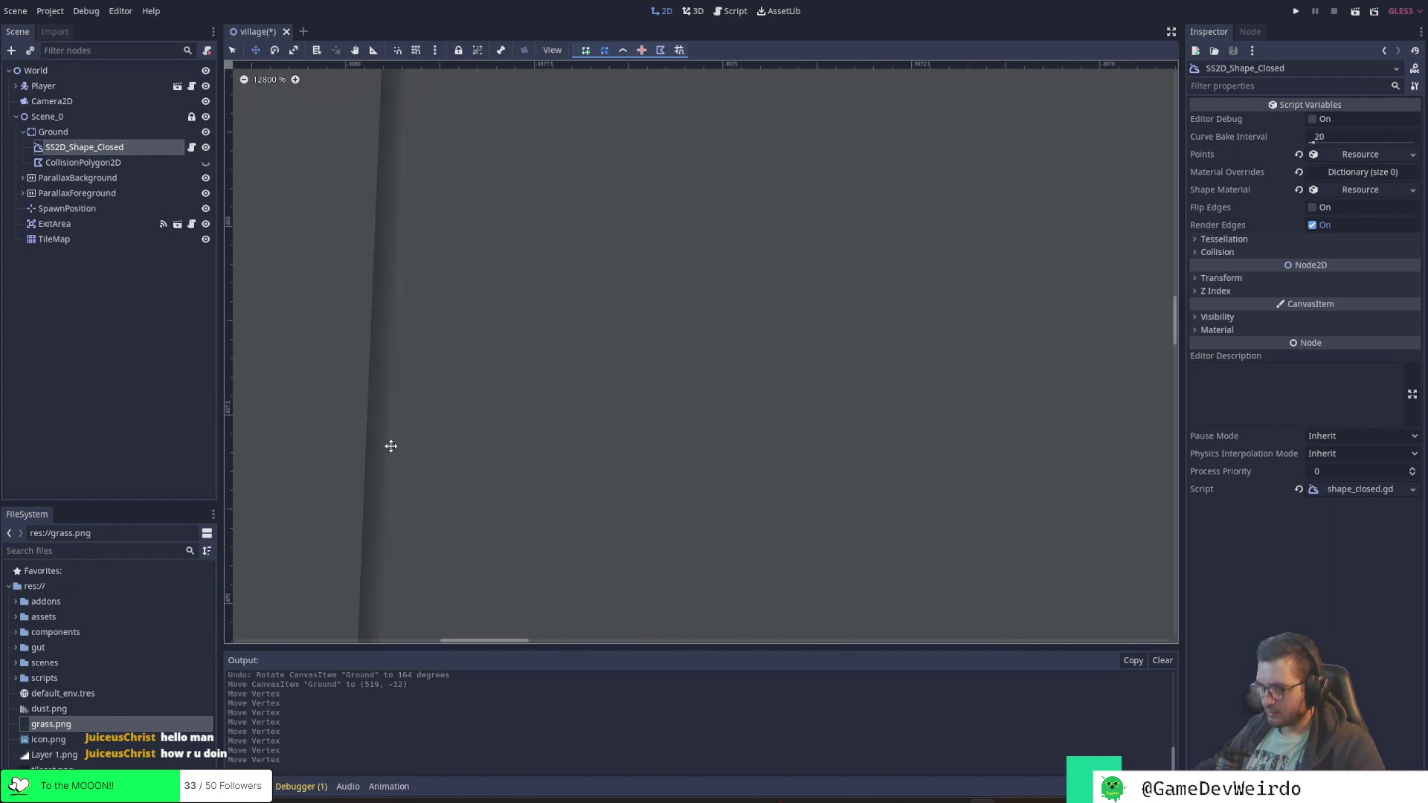
pyautogui.scroll(-18, 367, 439)
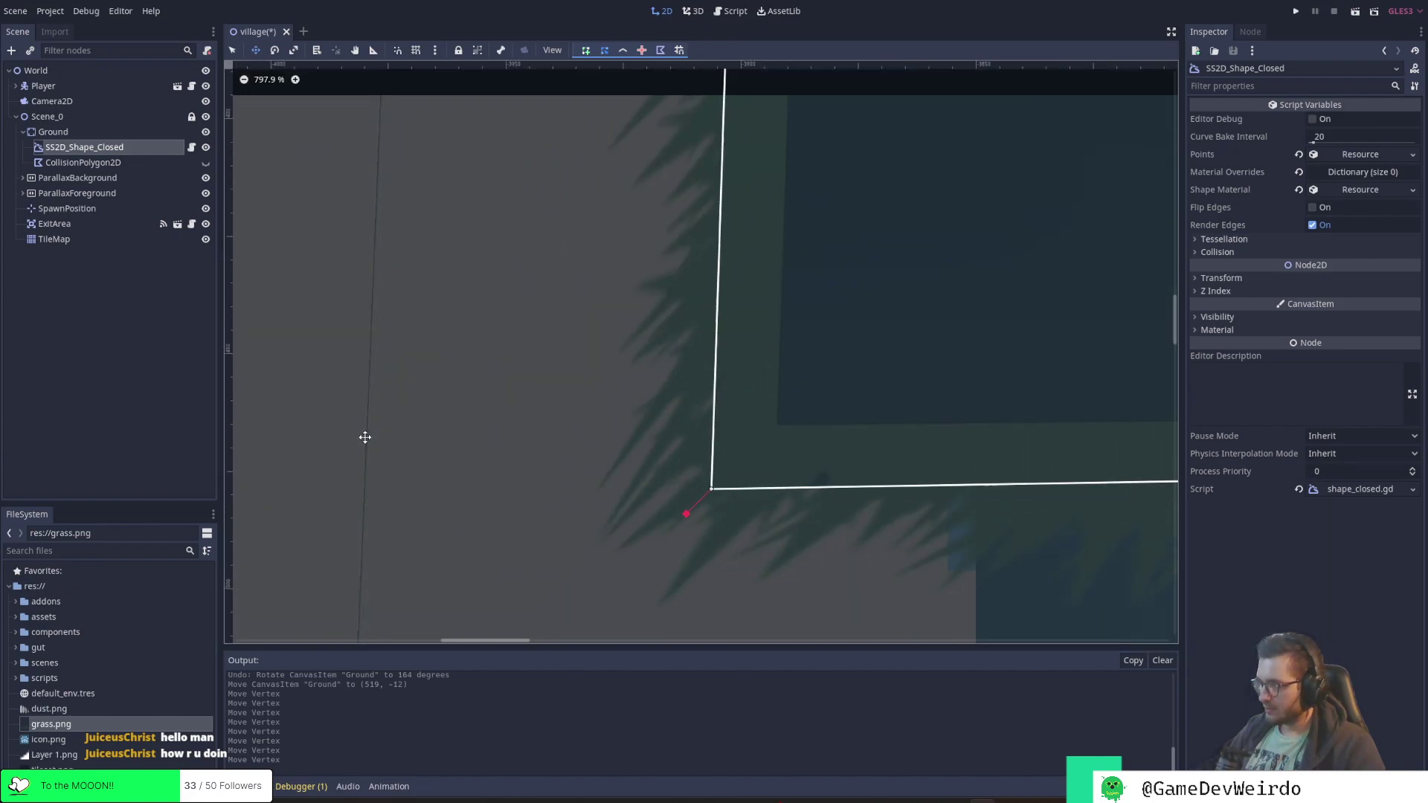
pyautogui.scroll(-8, 365, 437)
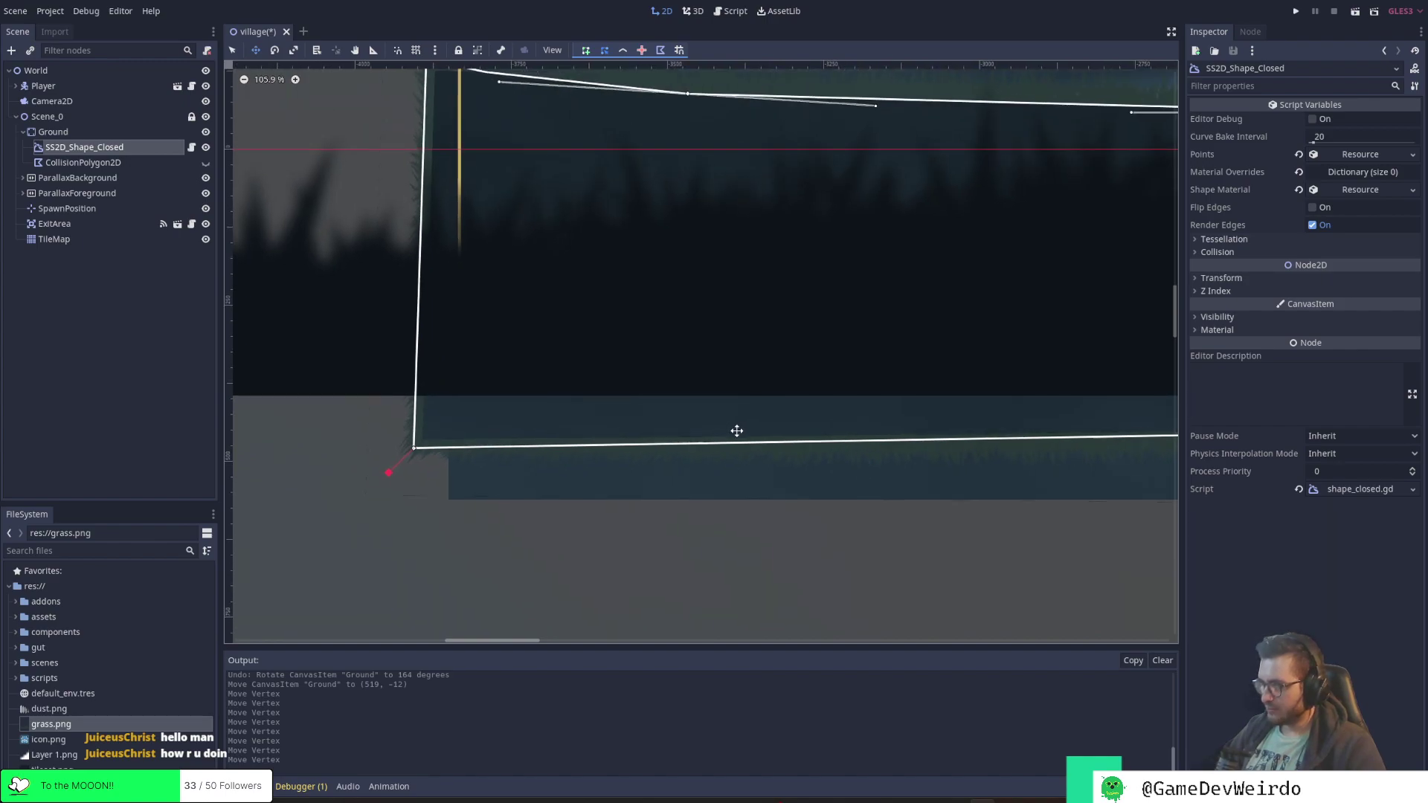
pyautogui.moveTo(737, 431); pyautogui.dragTo(712, 485, button='middle')
pyautogui.scroll(-3, 712, 485)
pyautogui.moveTo(908, 481); pyautogui.dragTo(698, 471, button='middle')
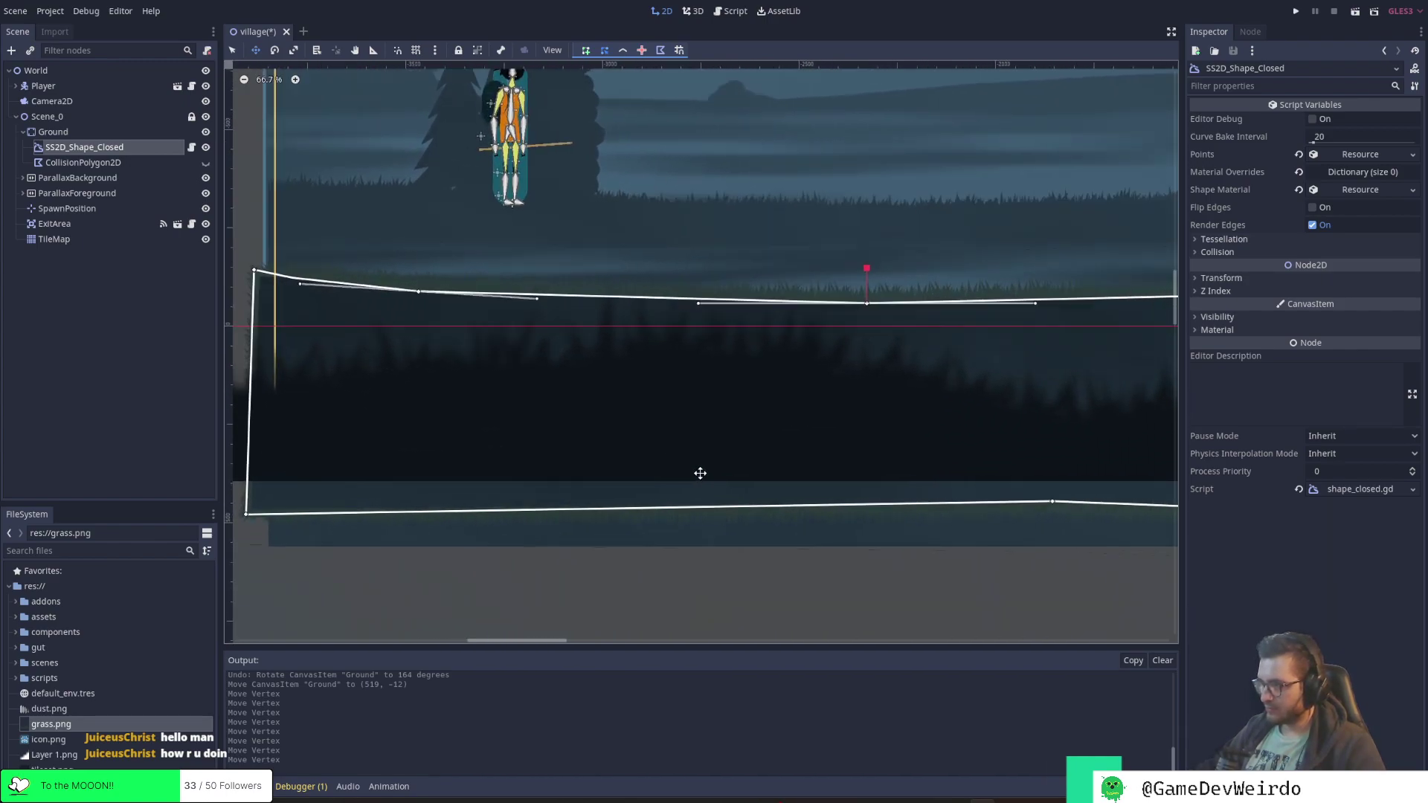
pyautogui.scroll(-1, 700, 473)
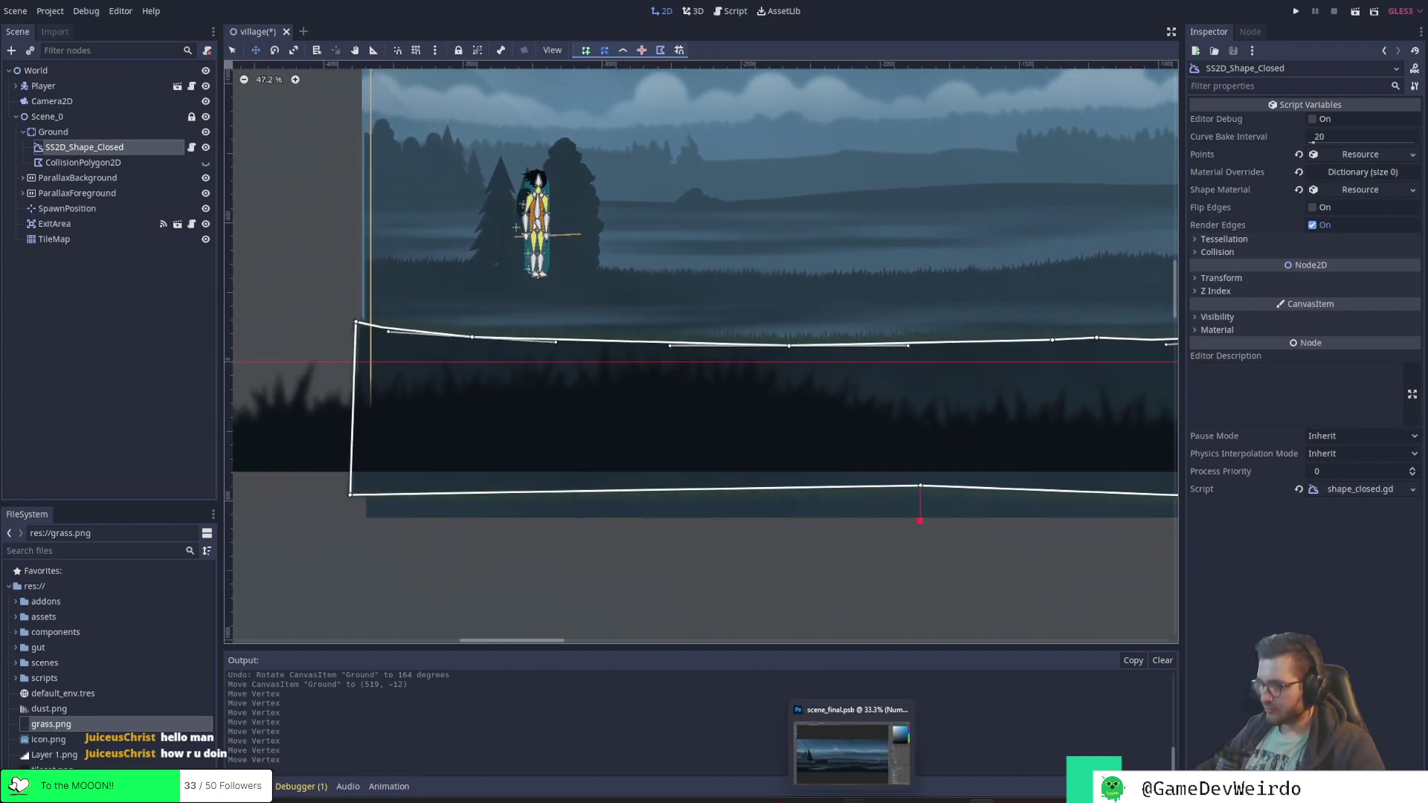
pyautogui.click(836, 706)
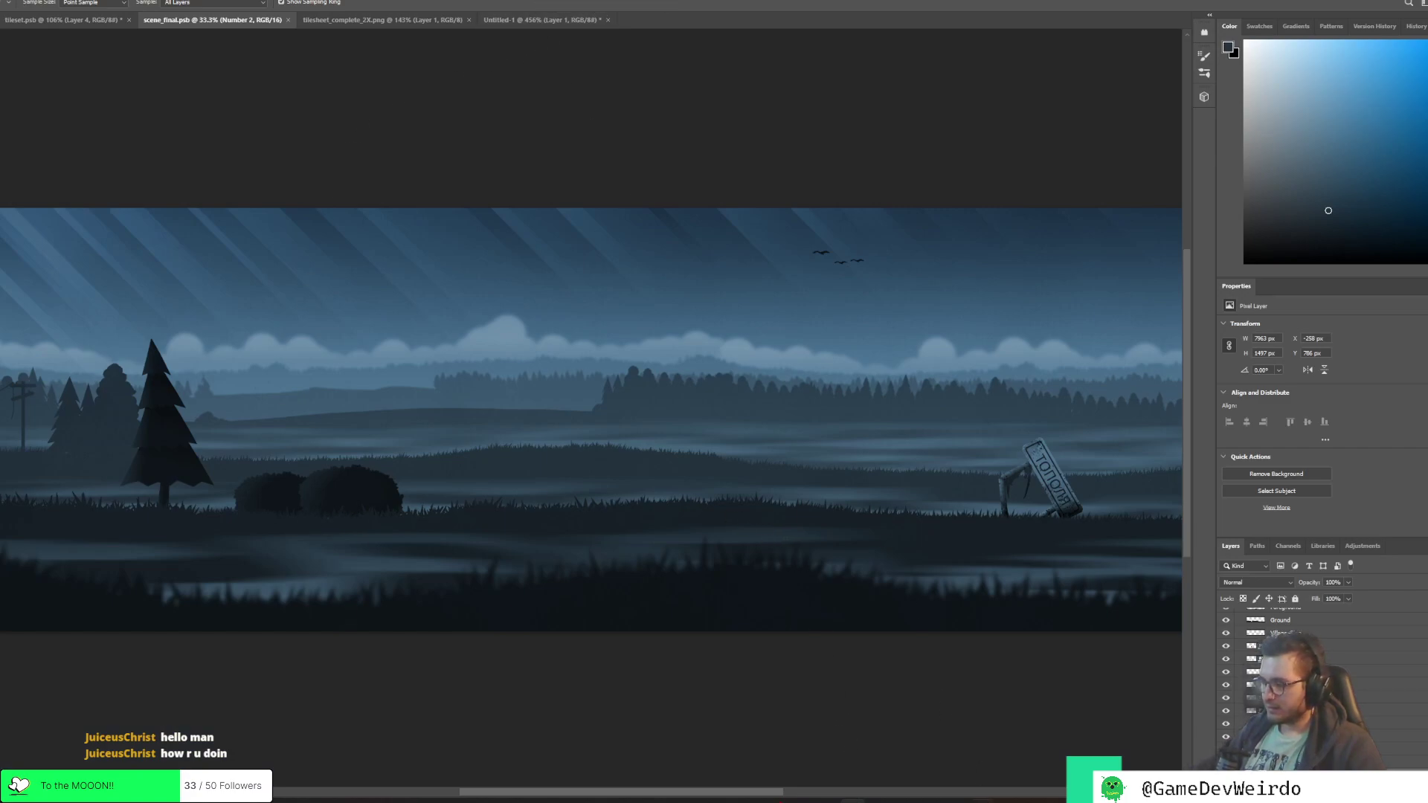
pyautogui.moveTo(982, 797)
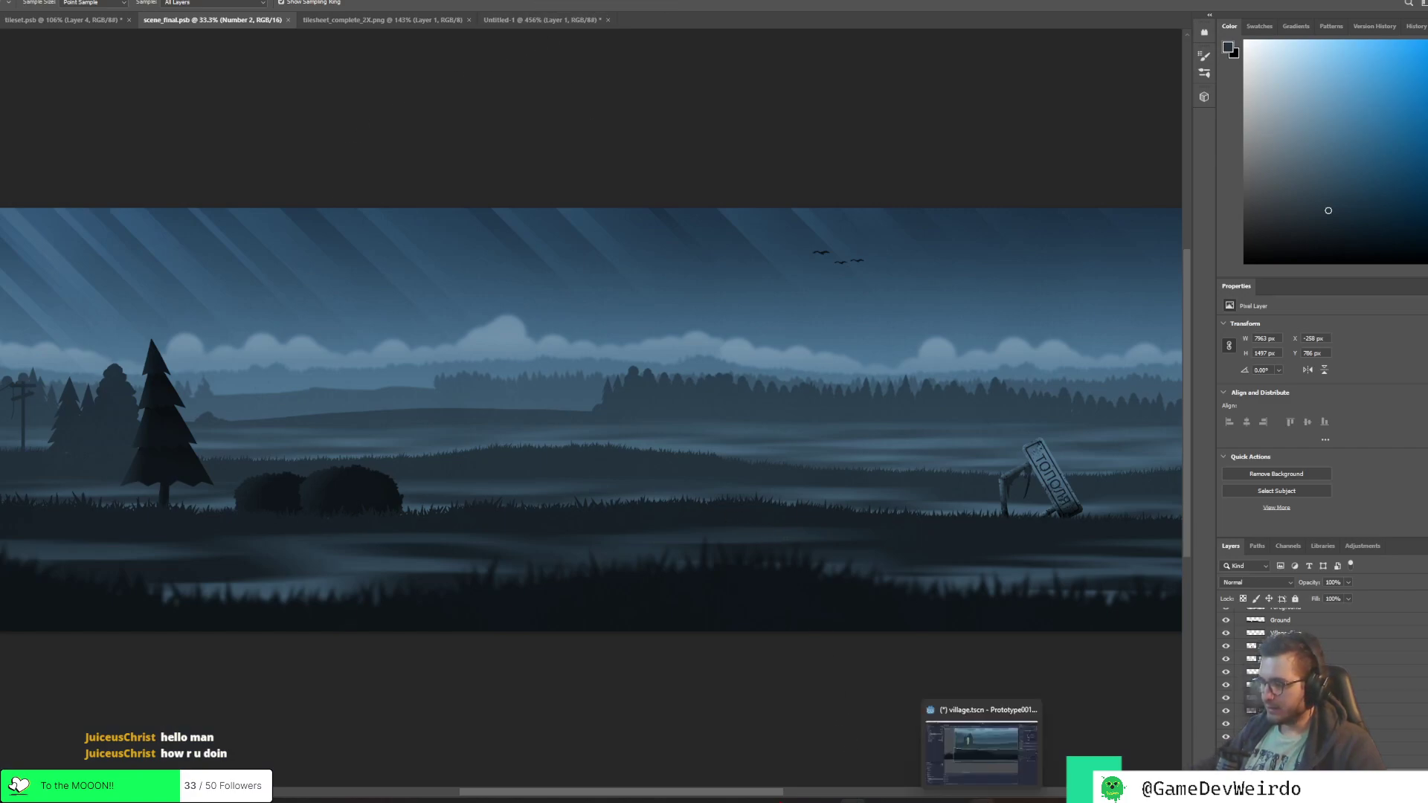
pyautogui.click(979, 752)
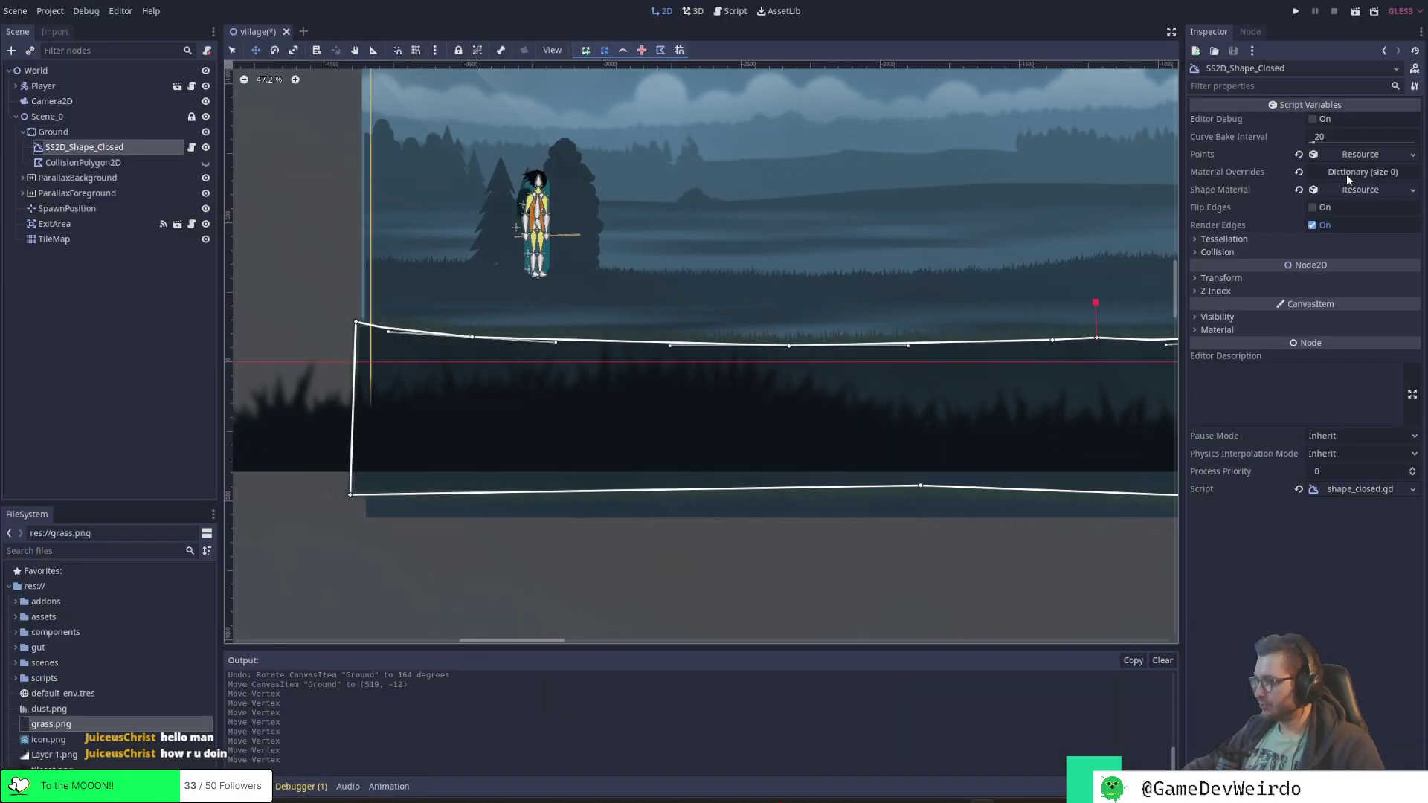
pyautogui.moveTo(1105, 350); pyautogui.dragTo(879, 361, button='middle')
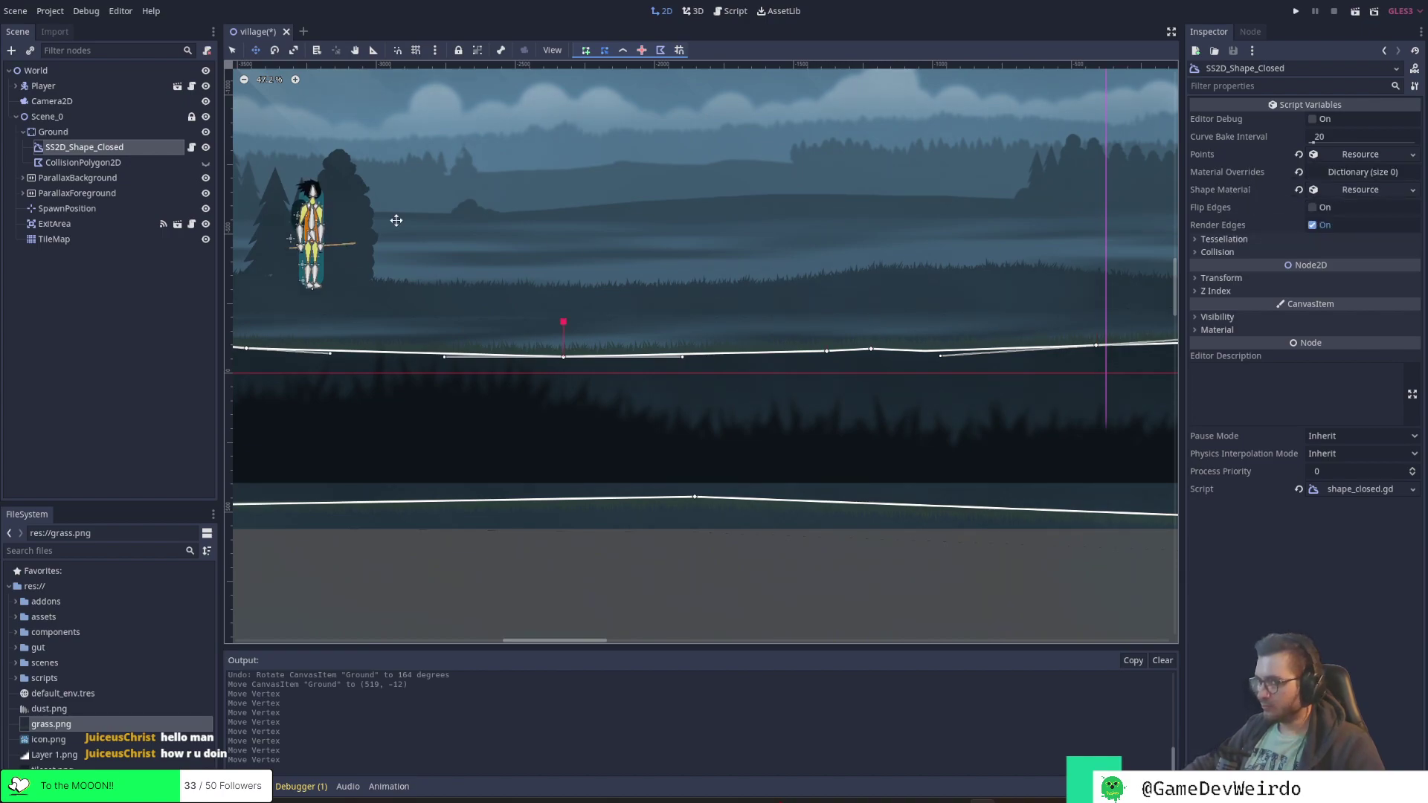
# Open Fill Textures item 0's gradient under Shape Material and edit its end stop colours
pyautogui.click(1360, 190)
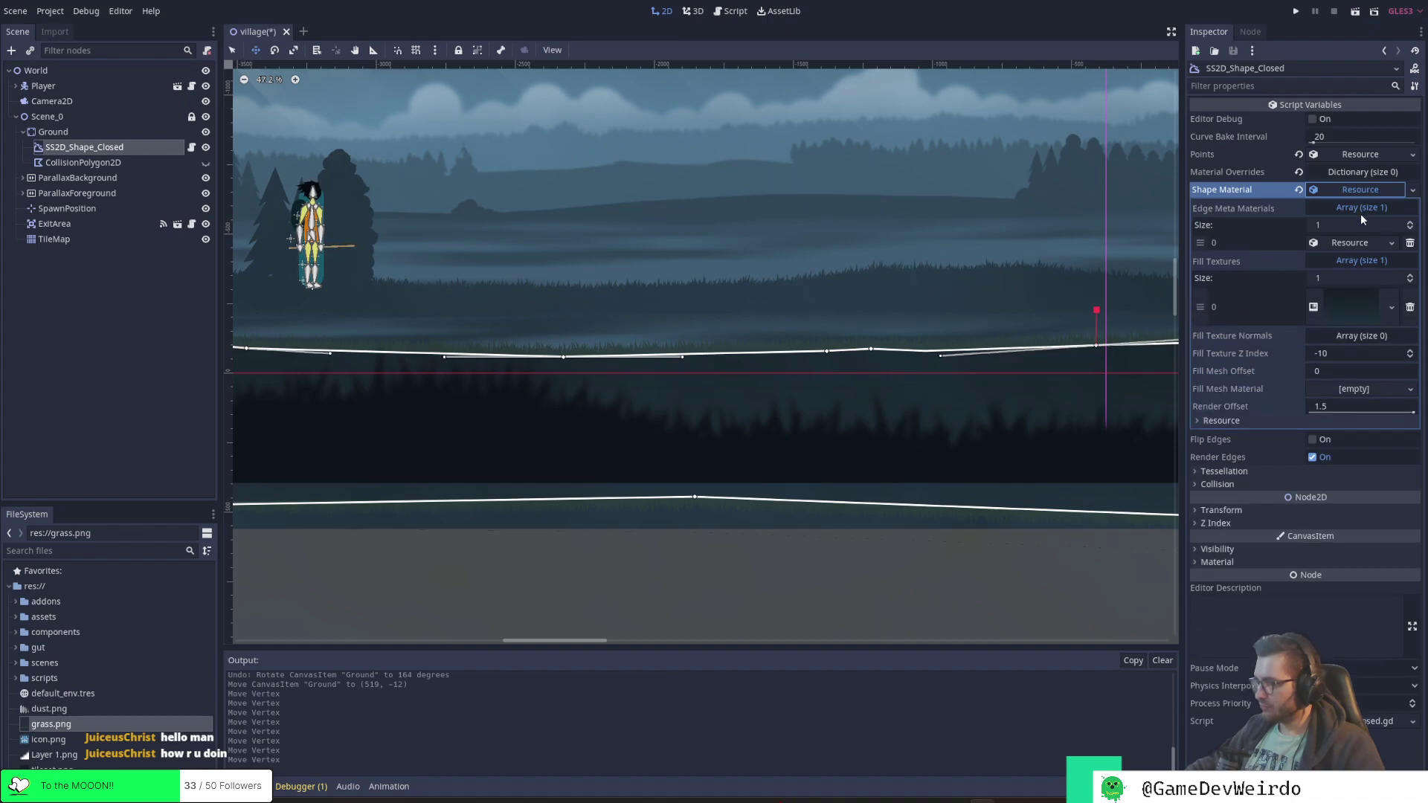
pyautogui.click(1364, 208)
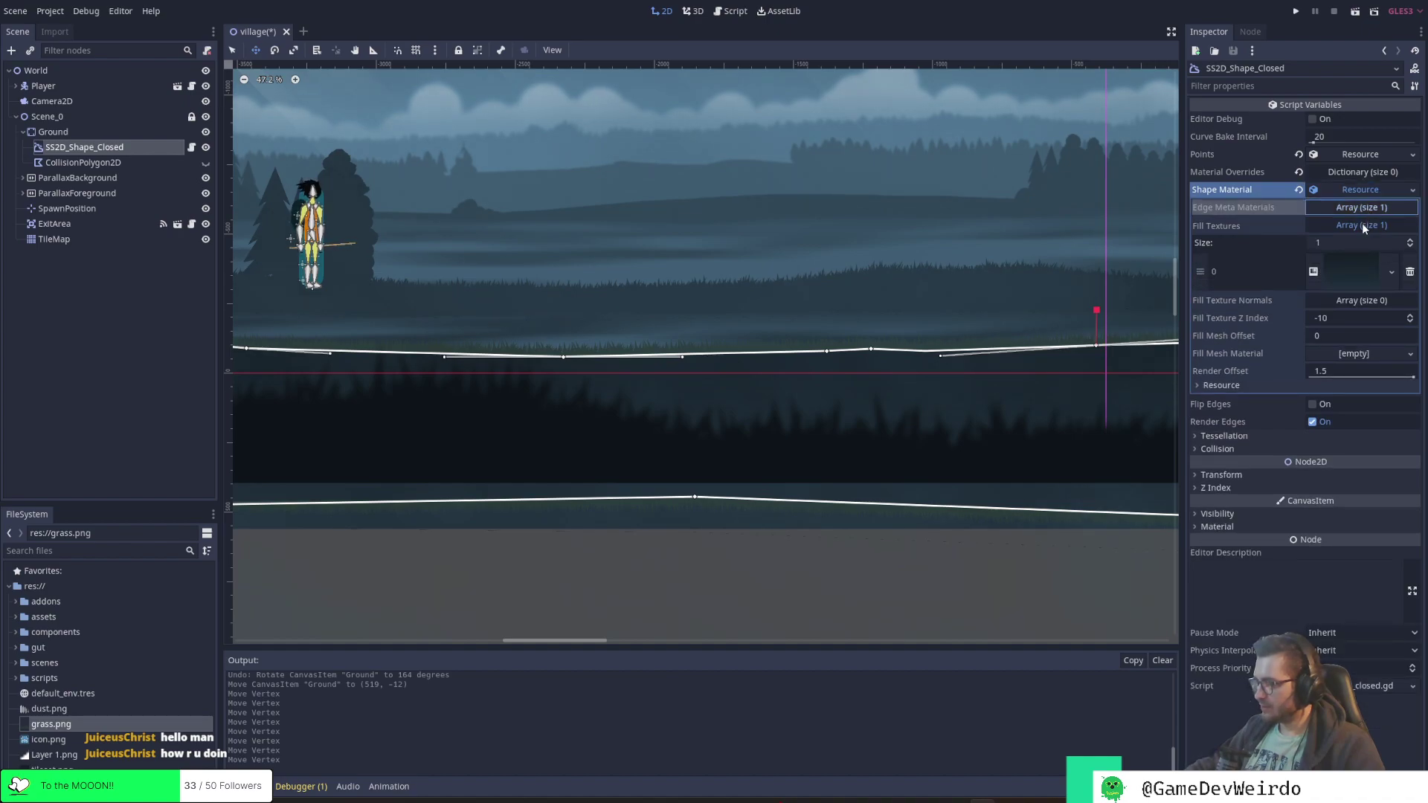
pyautogui.click(1356, 273)
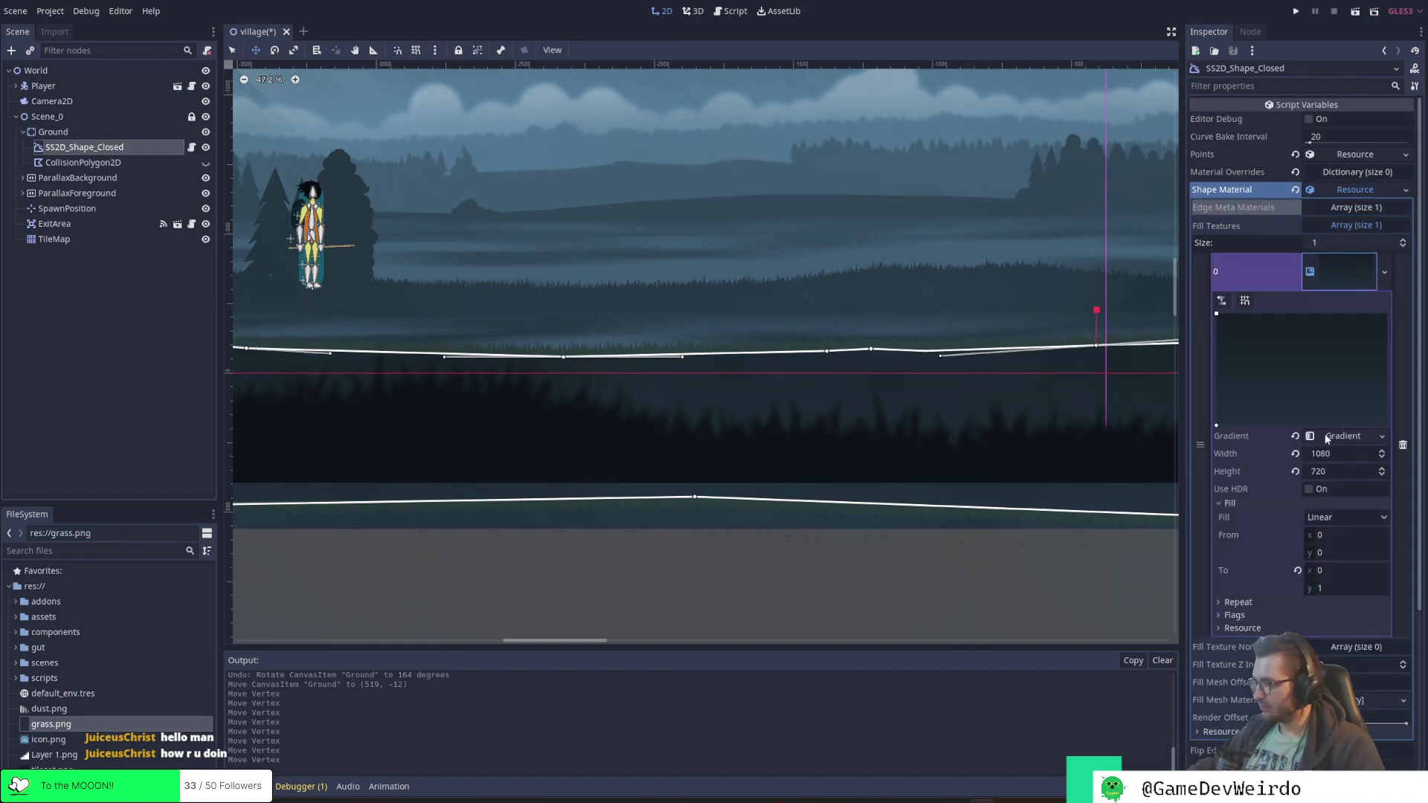
pyautogui.click(1346, 436)
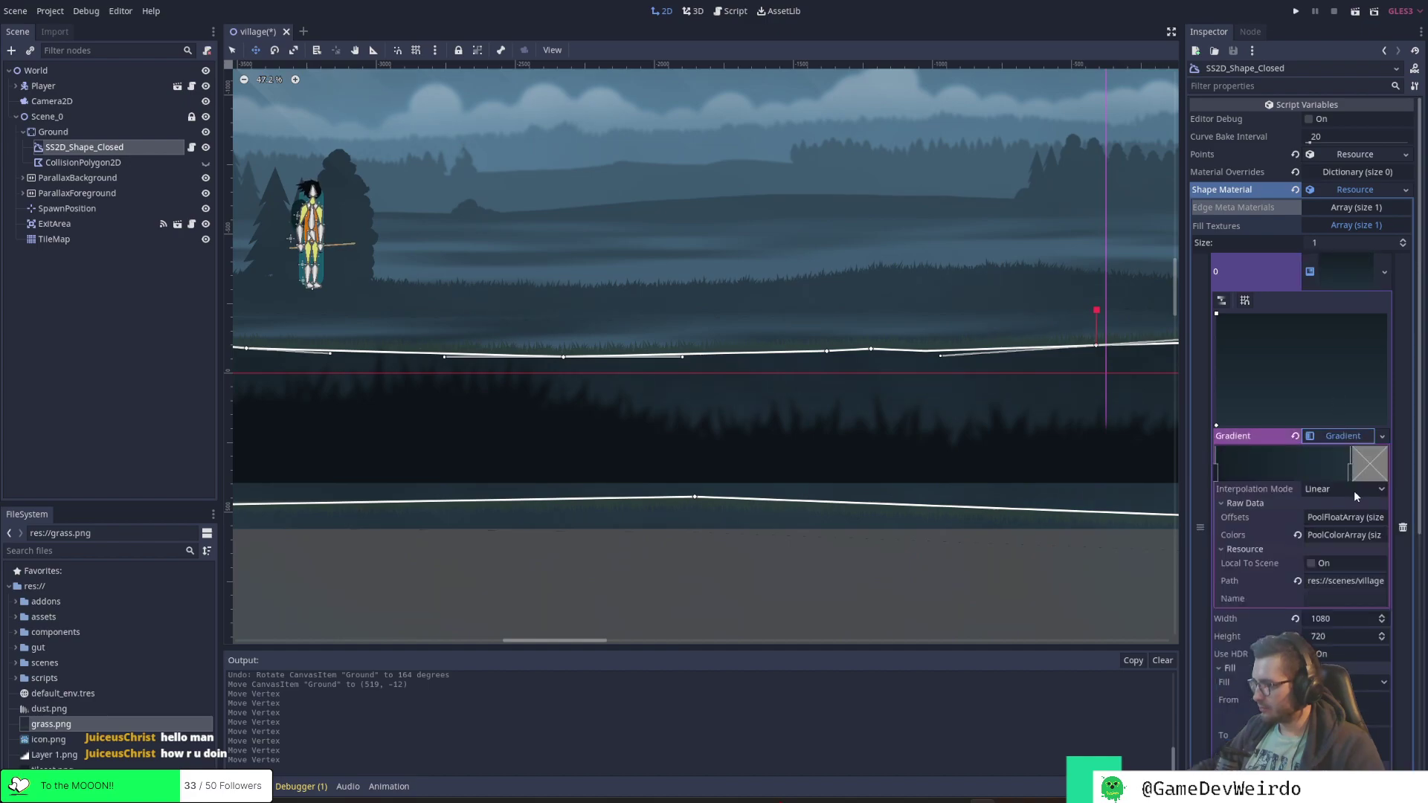
pyautogui.moveTo(1353, 474); pyautogui.dragTo(1350, 474)
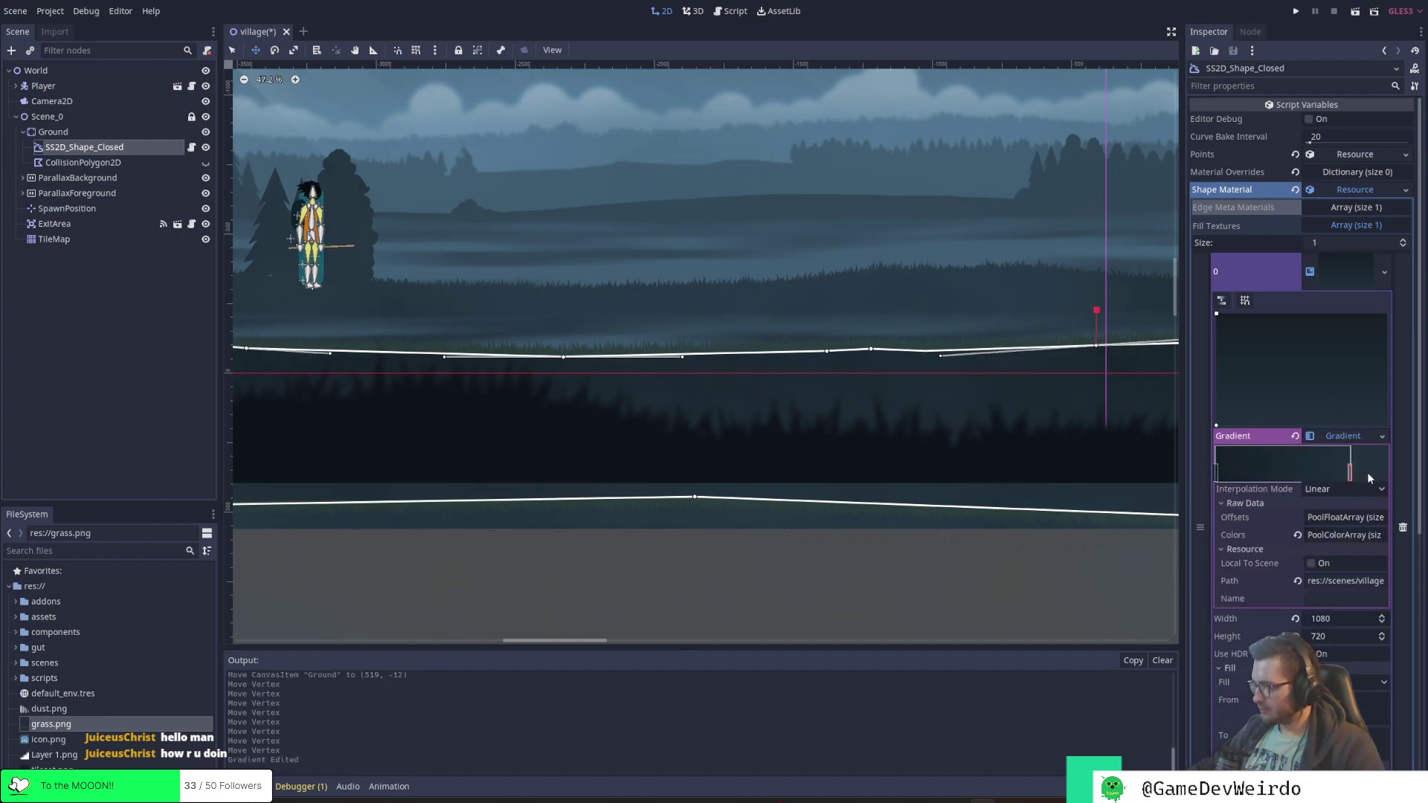
pyautogui.click(1217, 477)
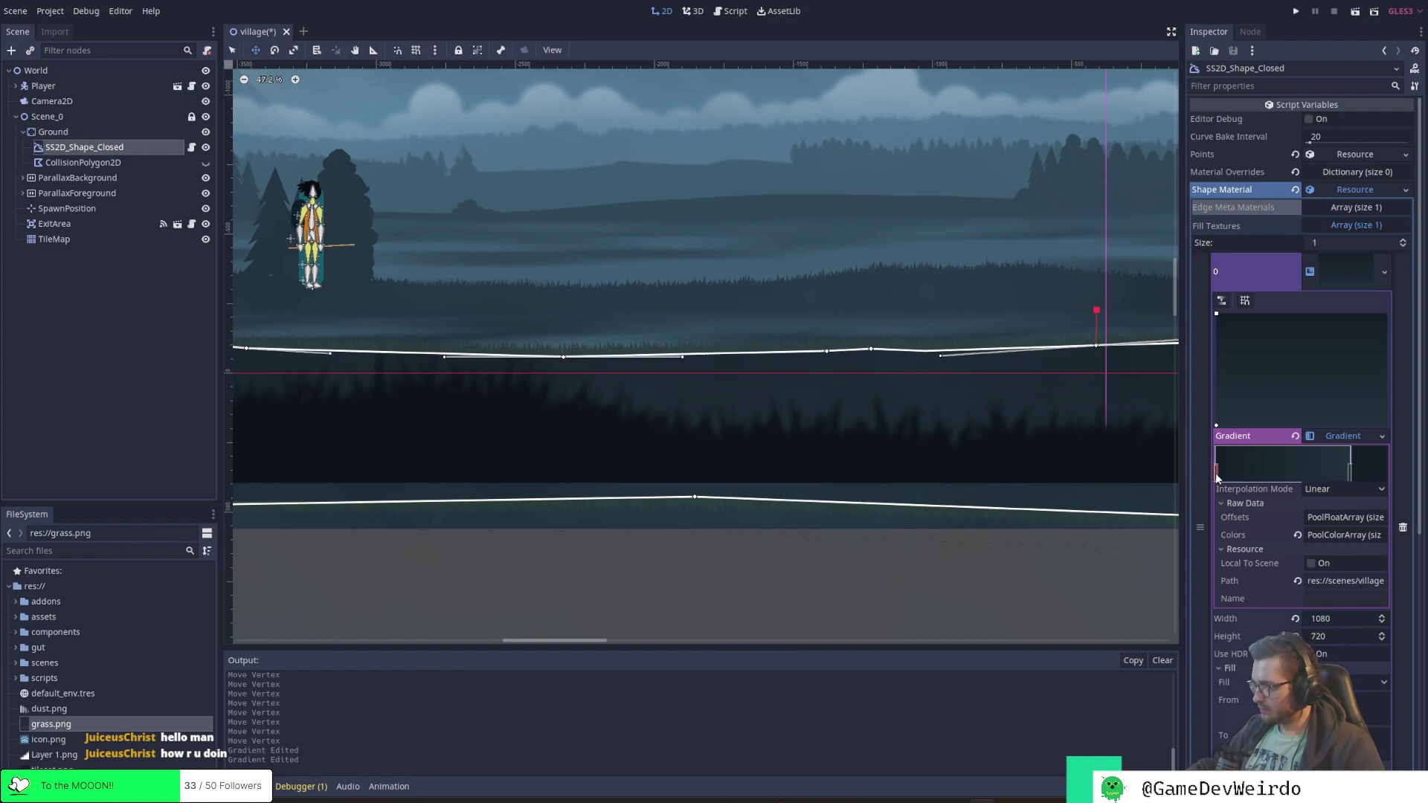
pyautogui.click(1367, 479)
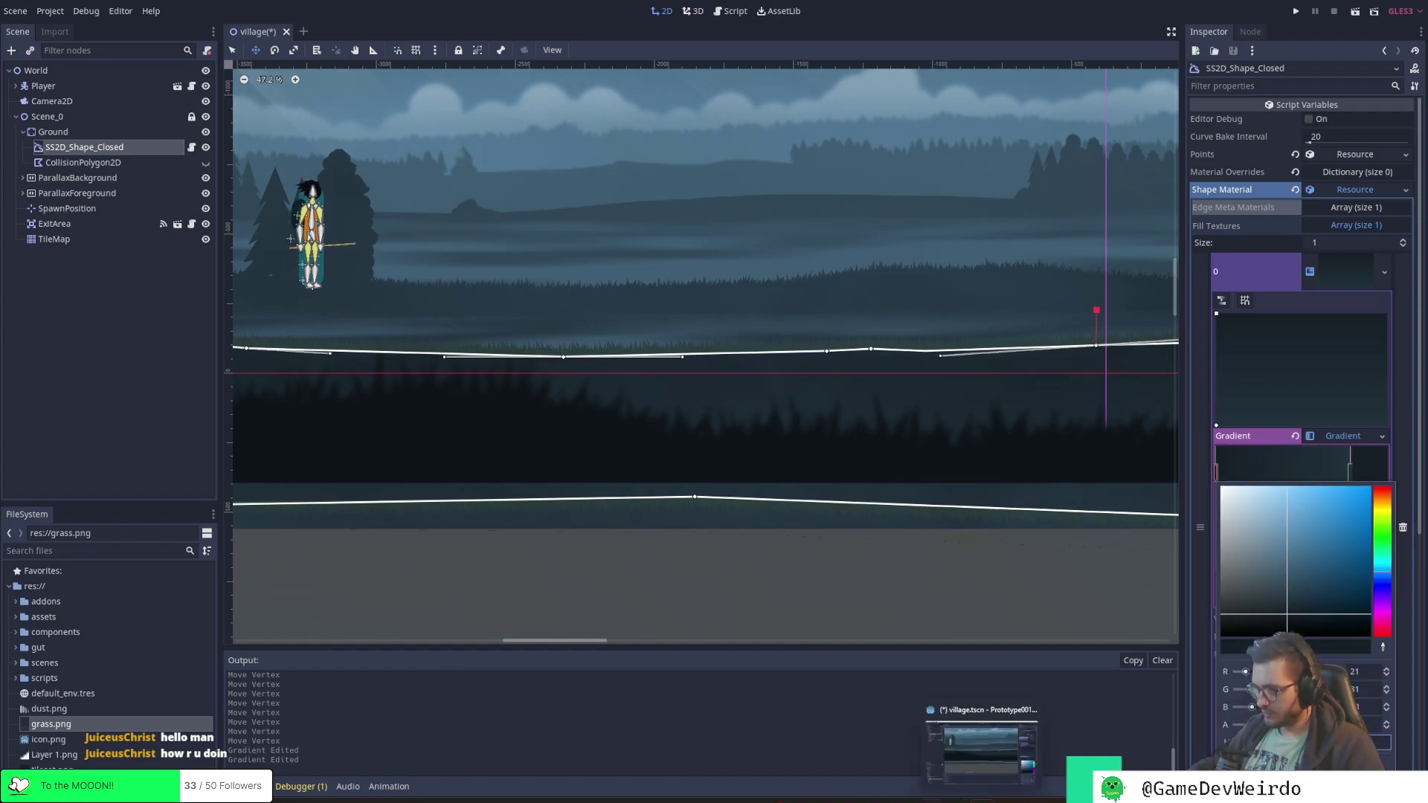
pyautogui.click(852, 743)
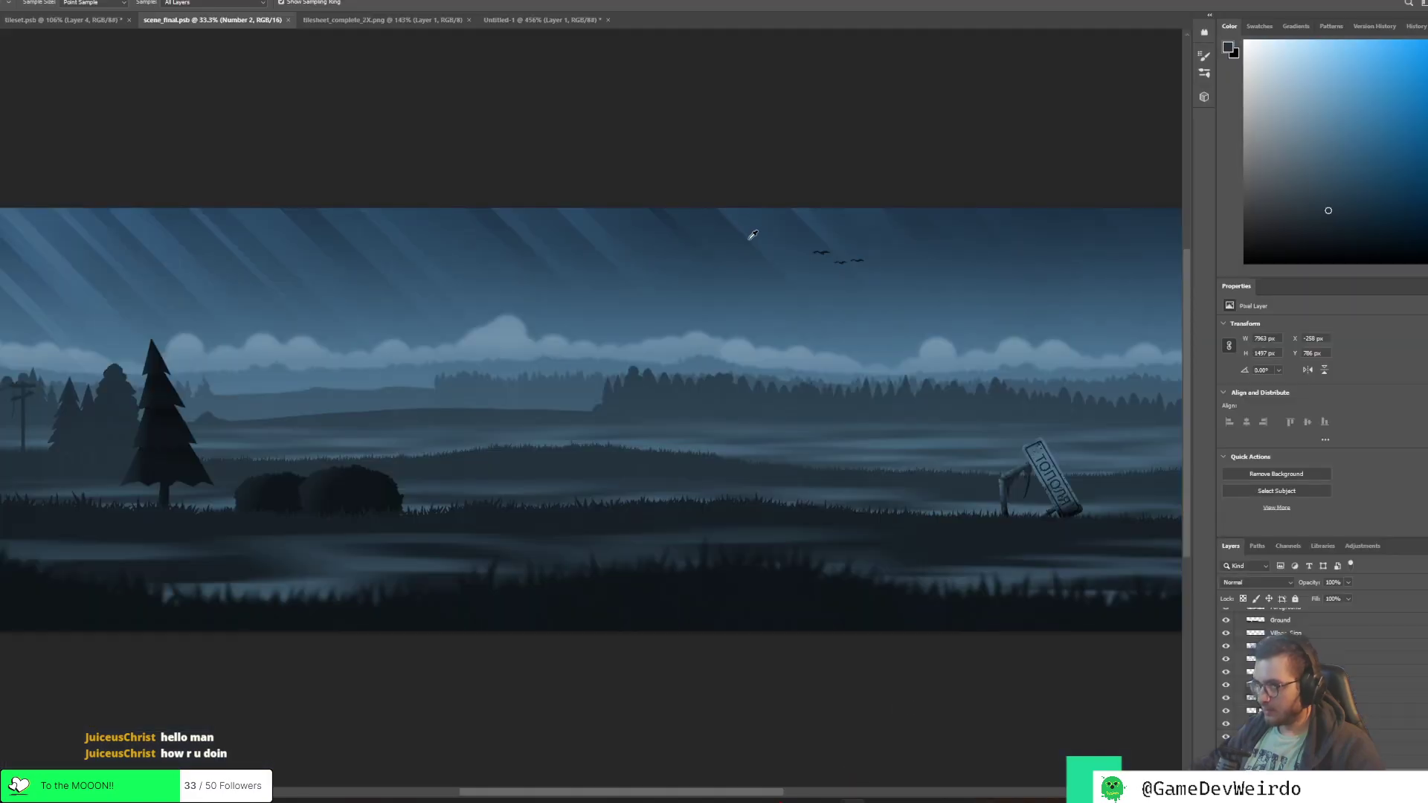
# Erase the old grass sprite from the Untitled-1 canvas and deselect
pyautogui.click(544, 22)
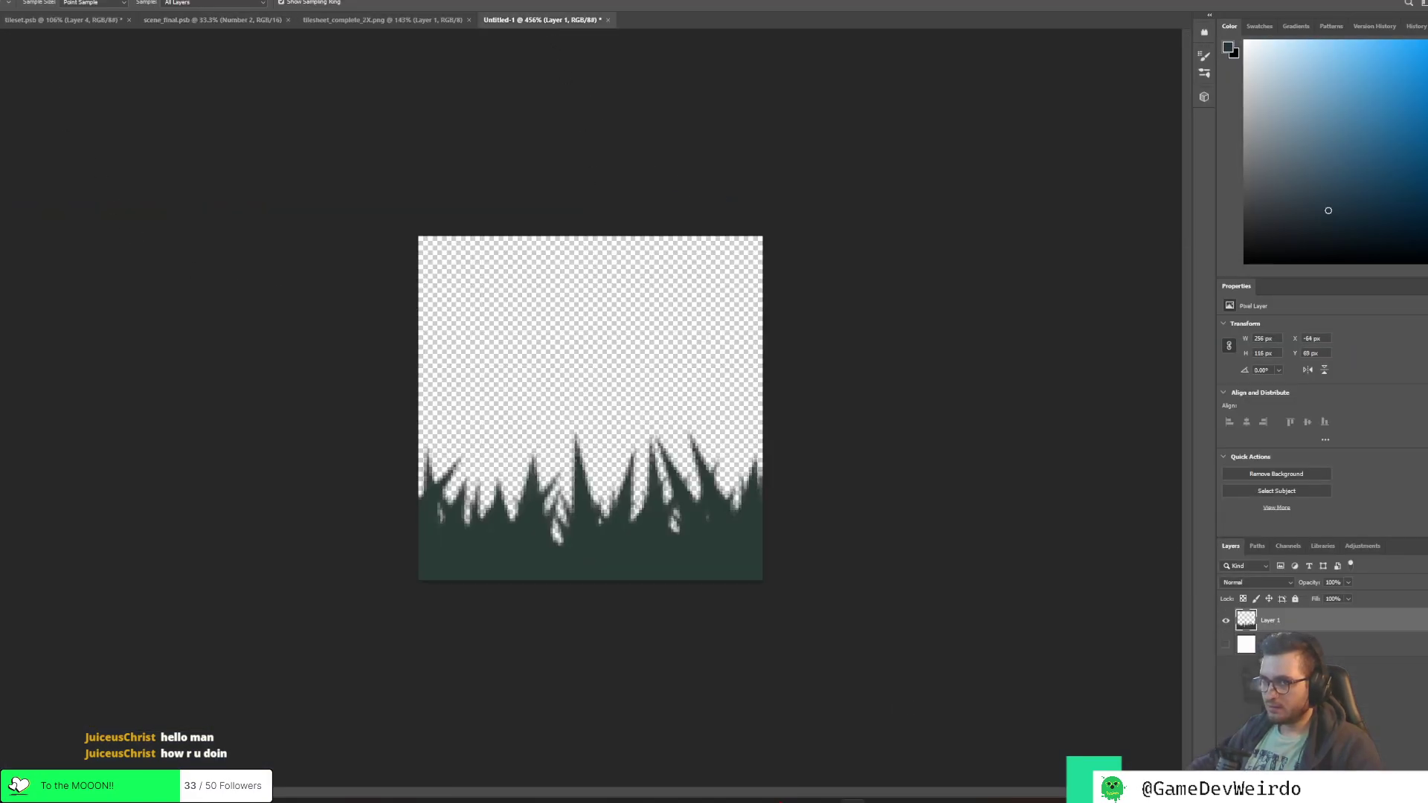
pyautogui.press('m')
pyautogui.moveTo(421, 236); pyautogui.dragTo(821, 689)
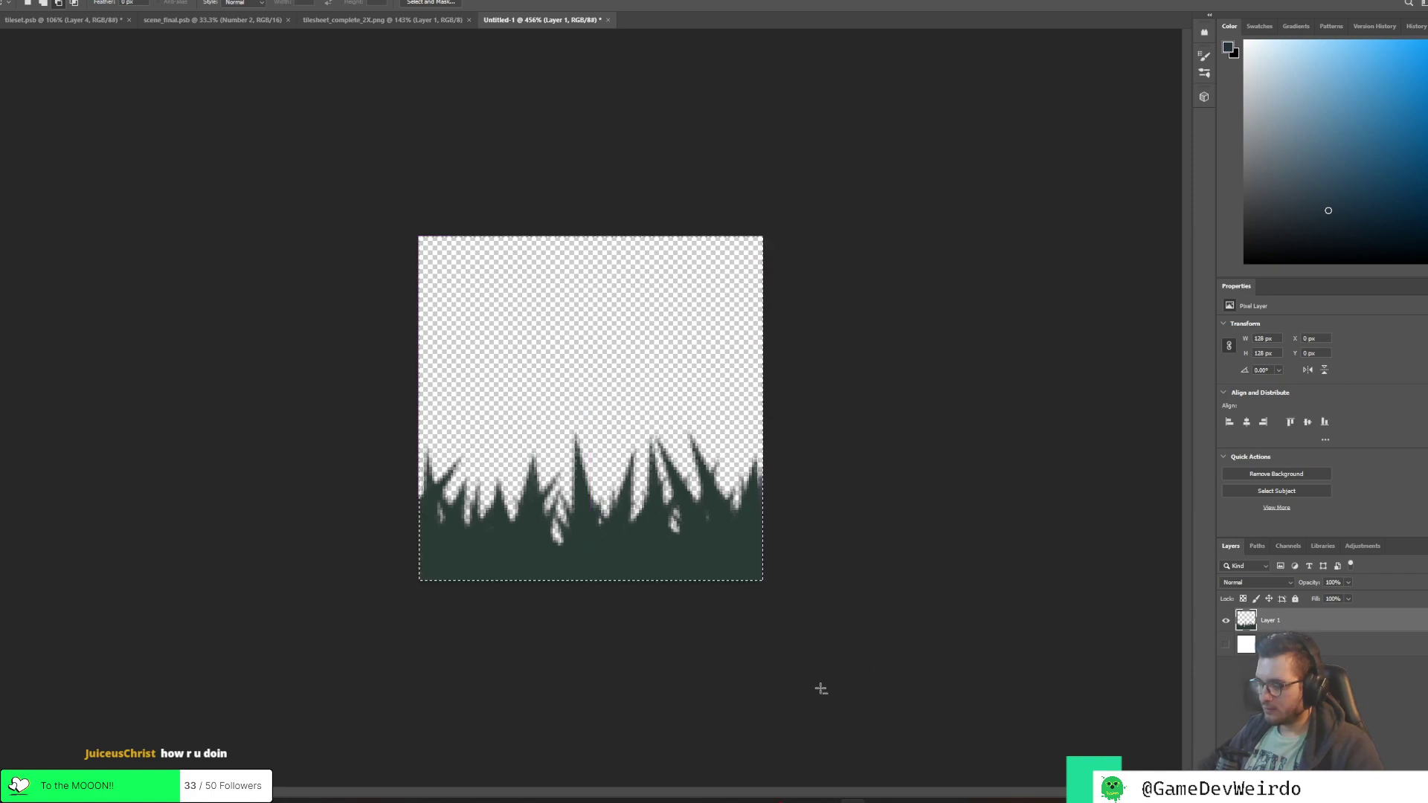
pyautogui.press('Delete')
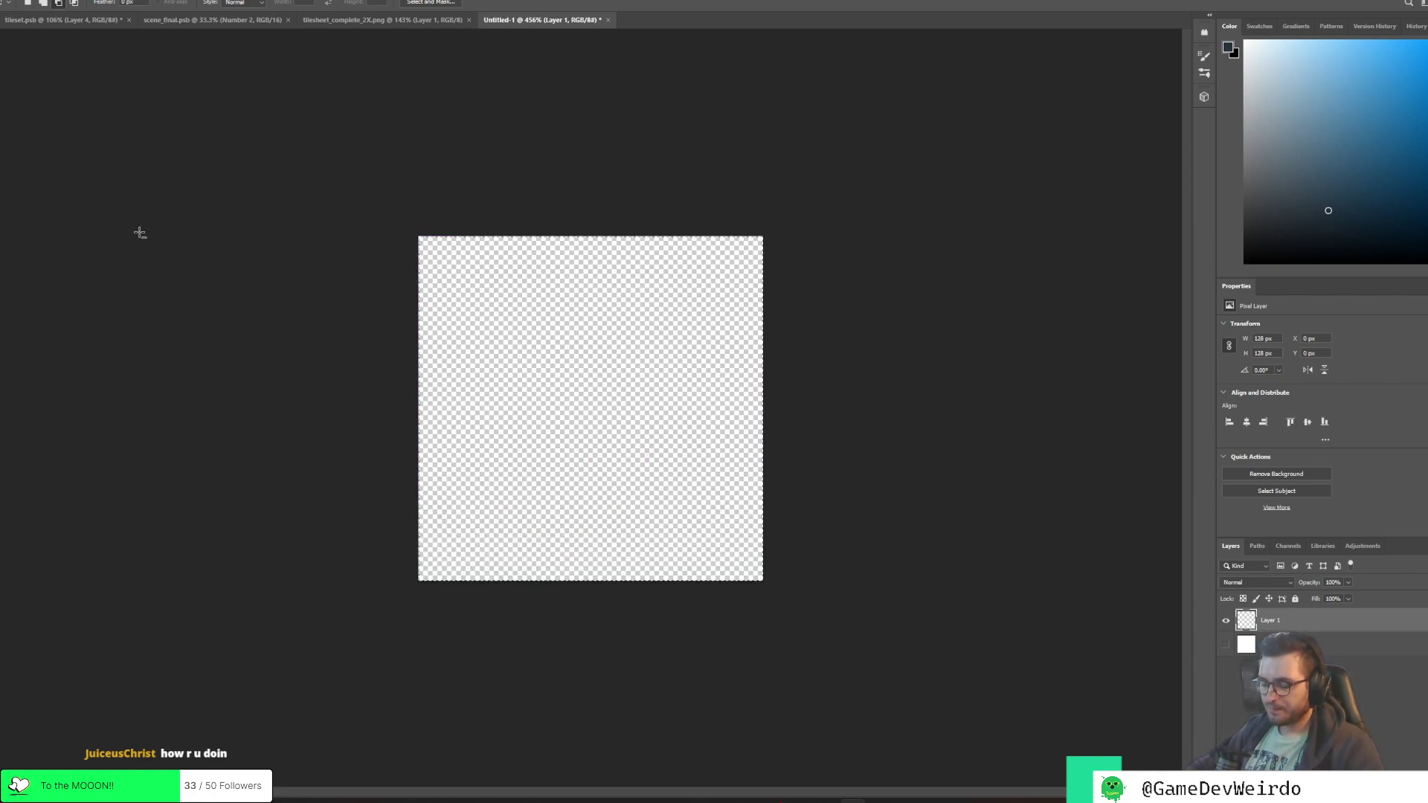
pyautogui.rightClick(519, 321)
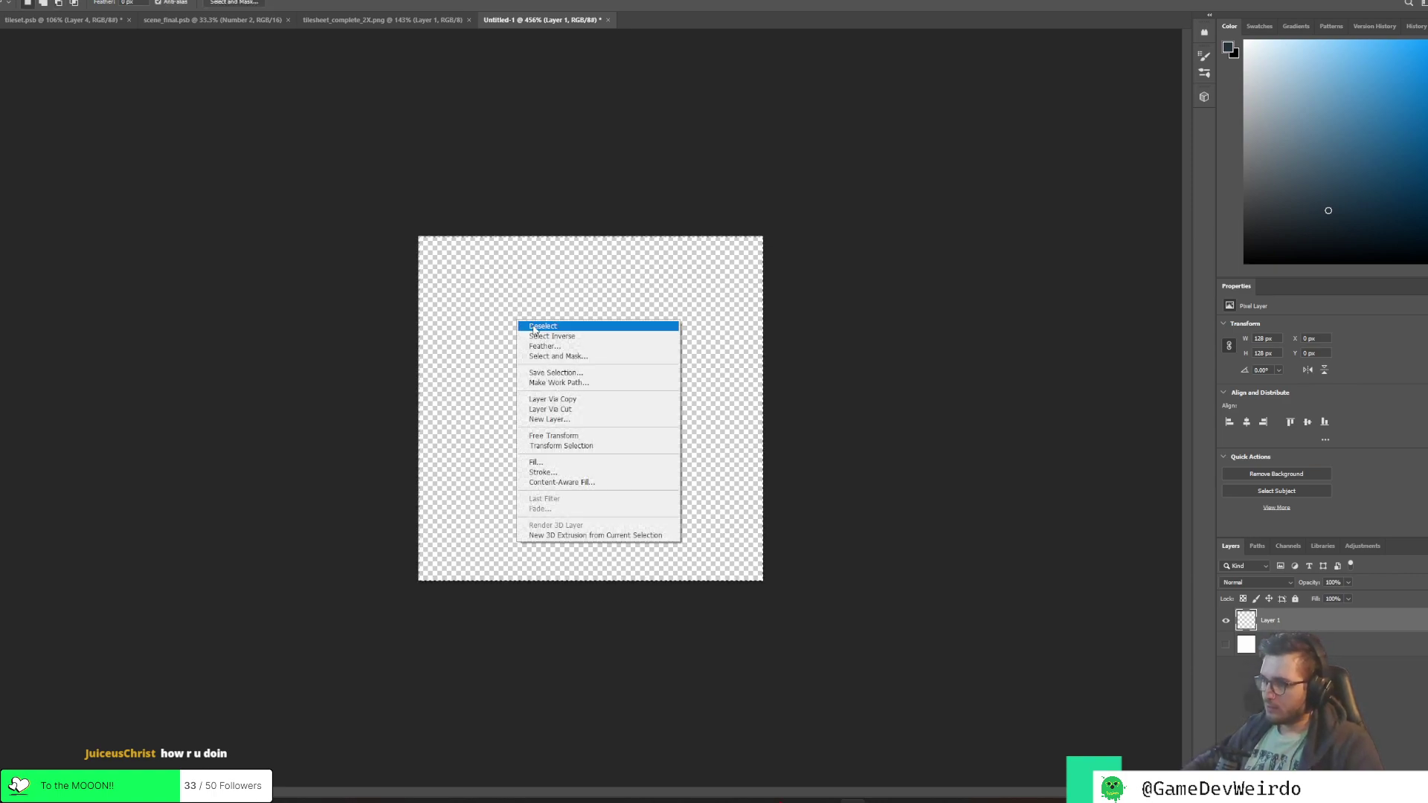
pyautogui.click(534, 330)
# Test two grass brush strokes along the bottom, undo both, and bring up Canvas Size
pyautogui.press('b')
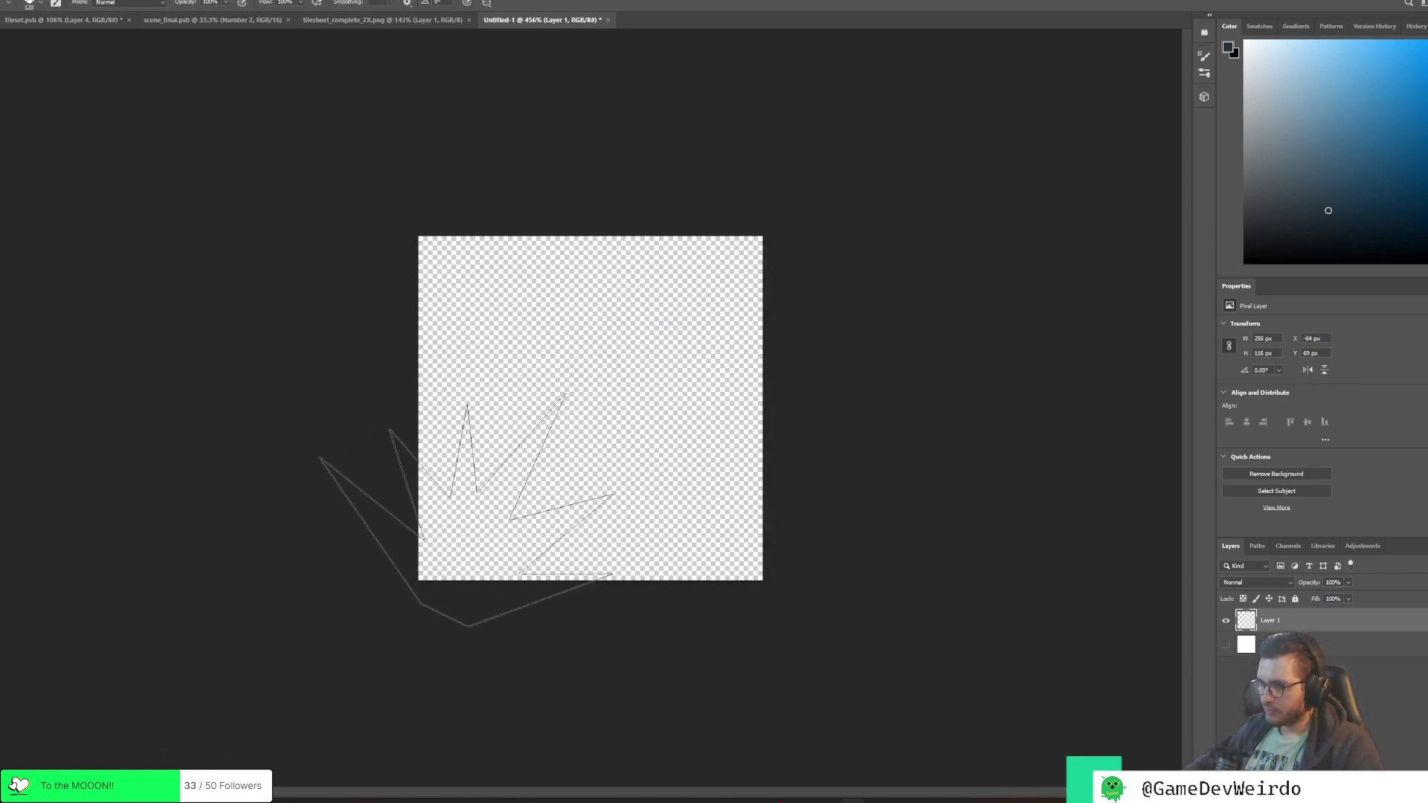
pyautogui.moveTo(459, 513); pyautogui.dragTo(691, 534)
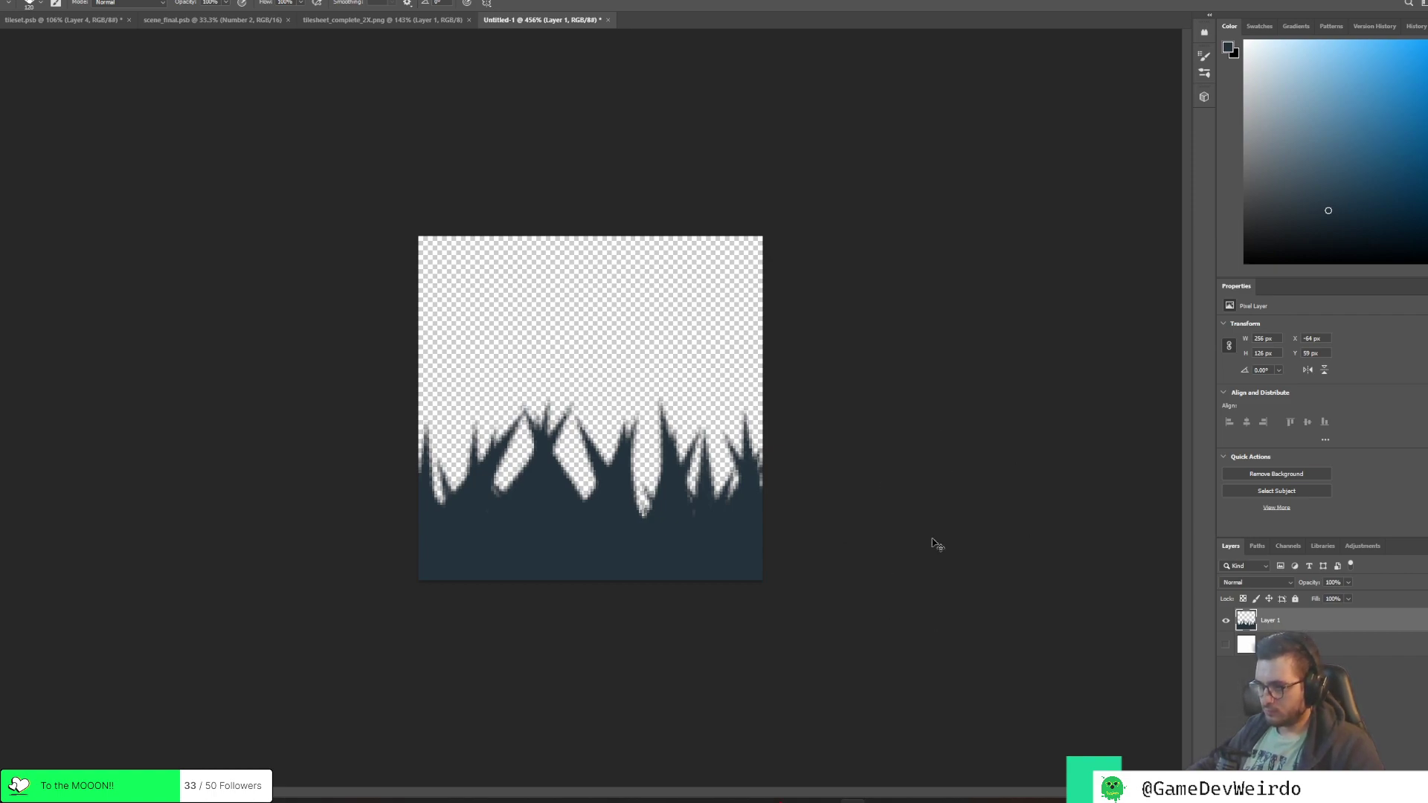
pyautogui.hotkey('ctrl', 'z')
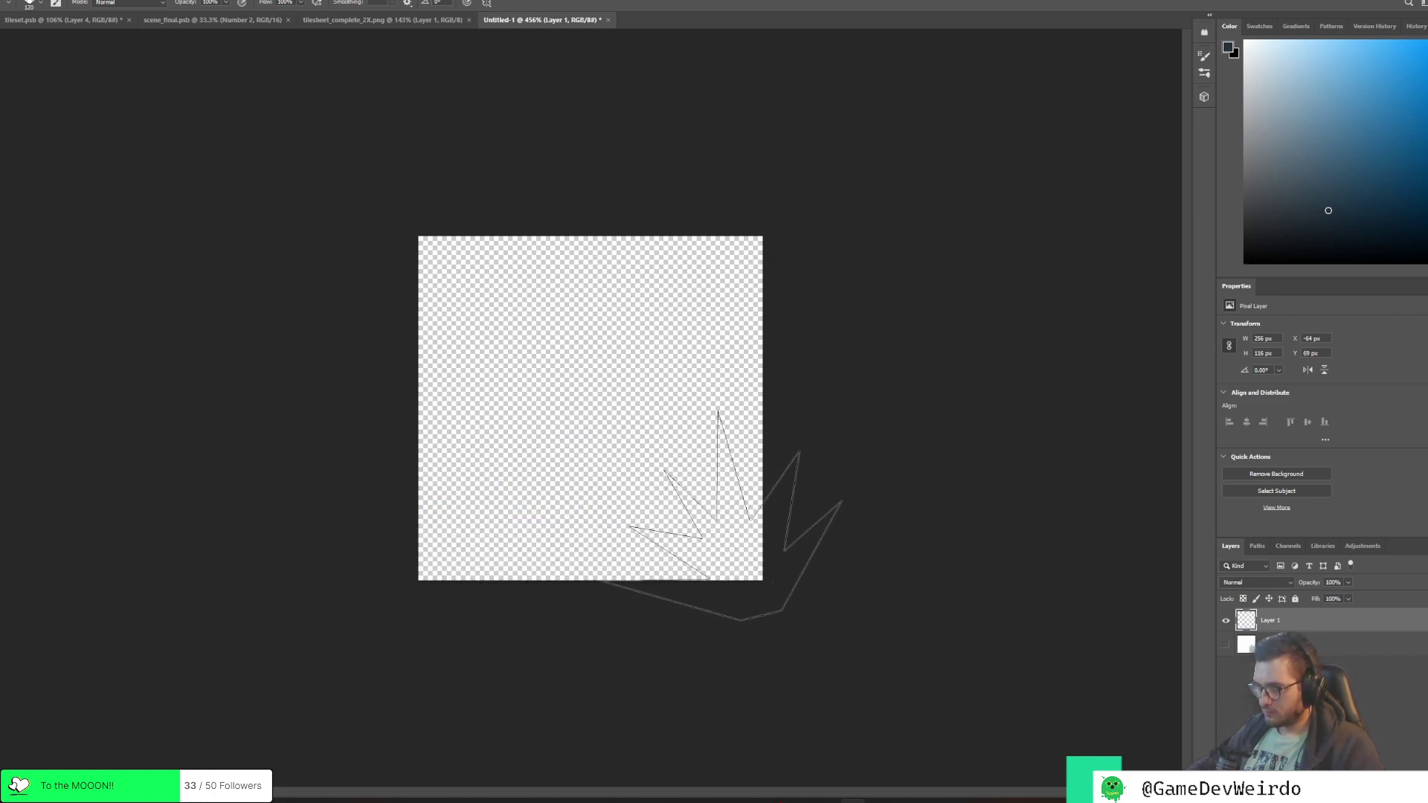
pyautogui.moveTo(793, 511)
pyautogui.mouseDown()
pyautogui.moveTo(394, 510)
pyautogui.moveTo(510, 526)
pyautogui.mouseUp()
pyautogui.hotkey('ctrl', 'z')
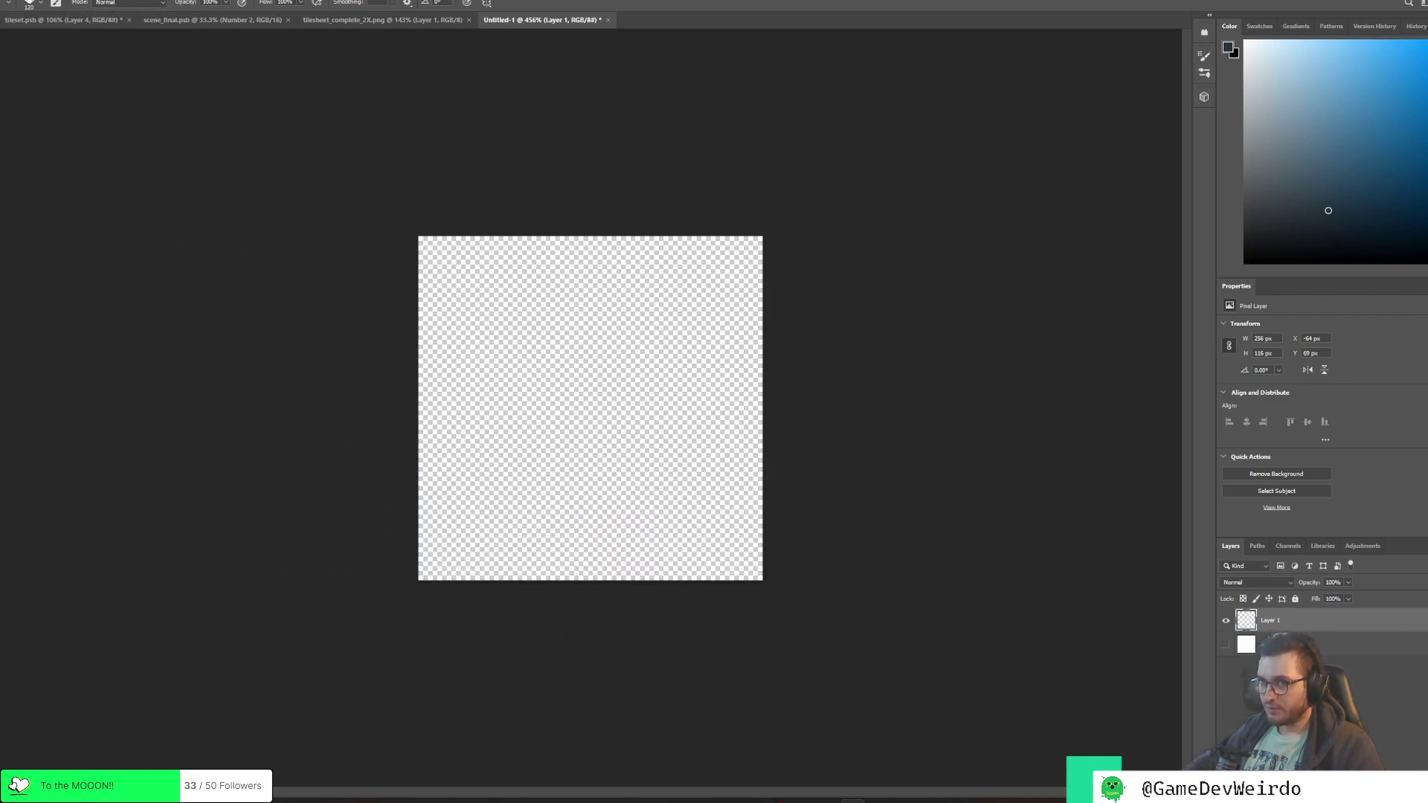
pyautogui.click(26, 1)
pyautogui.click(44, 82)
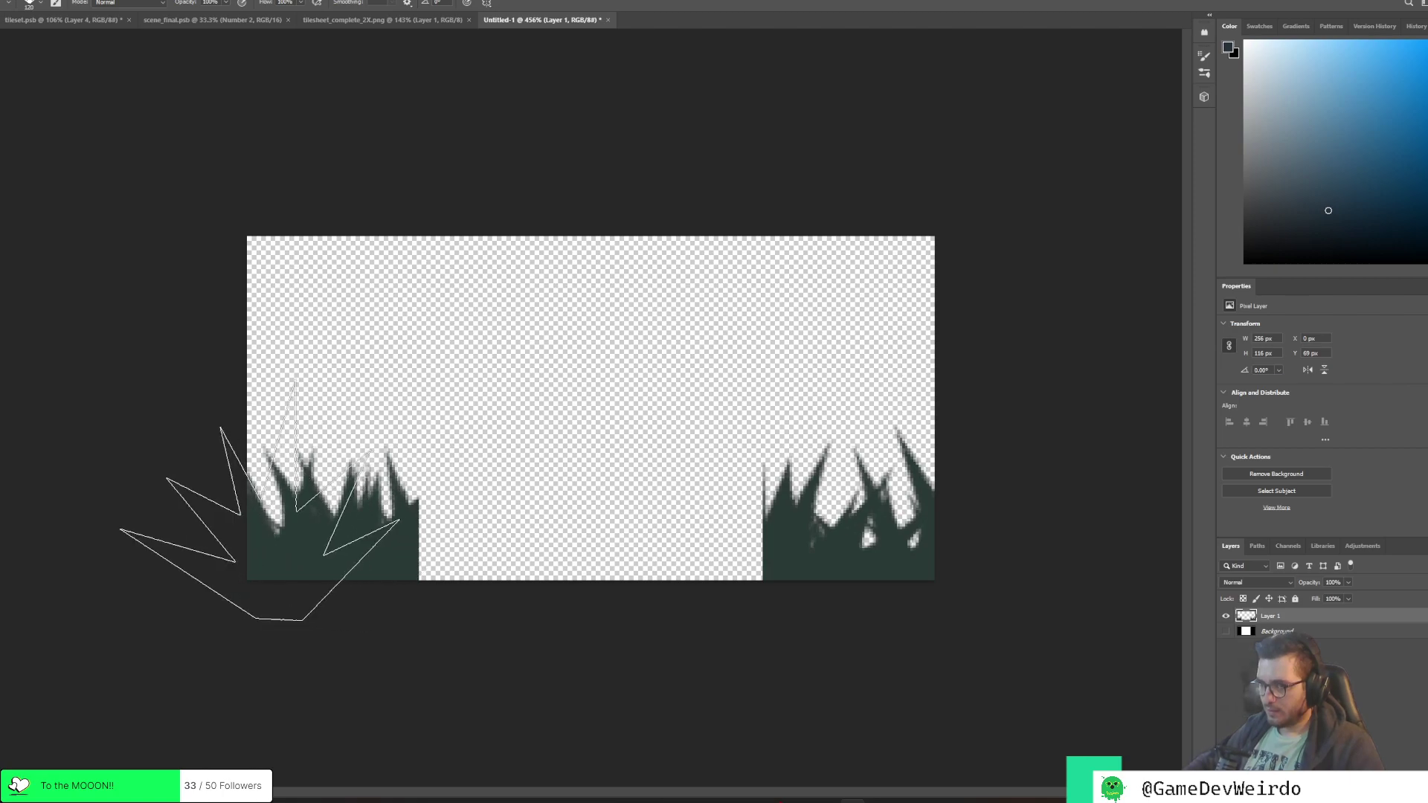
# Clear everything from the widened 256-pixel canvas and deselect
pyautogui.hotkey('ctrl', 'd')
pyautogui.press('m')
pyautogui.moveTo(247, 237); pyautogui.dragTo(1084, 666)
pyautogui.press('Delete')
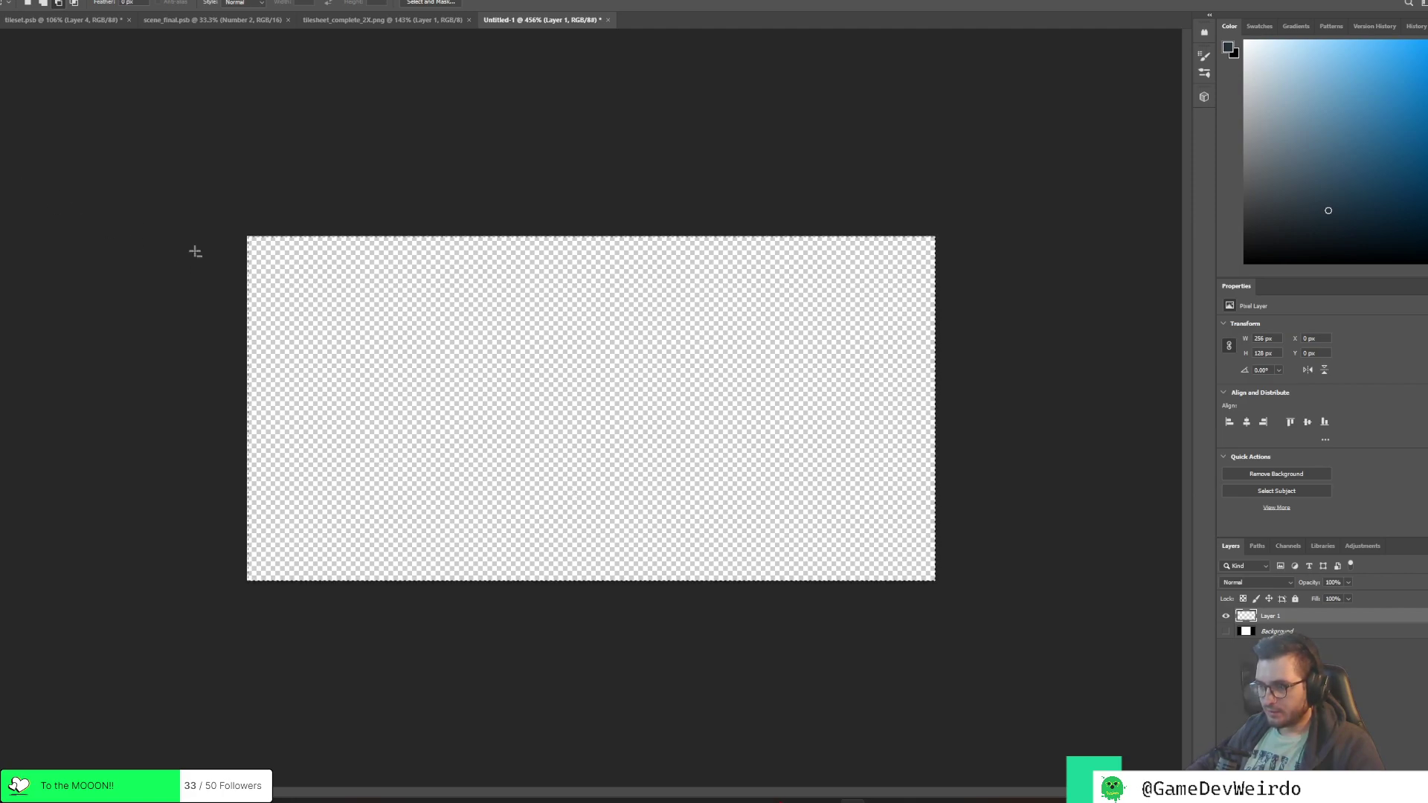
pyautogui.press('l')
pyautogui.rightClick(306, 303)
pyautogui.click(319, 307)
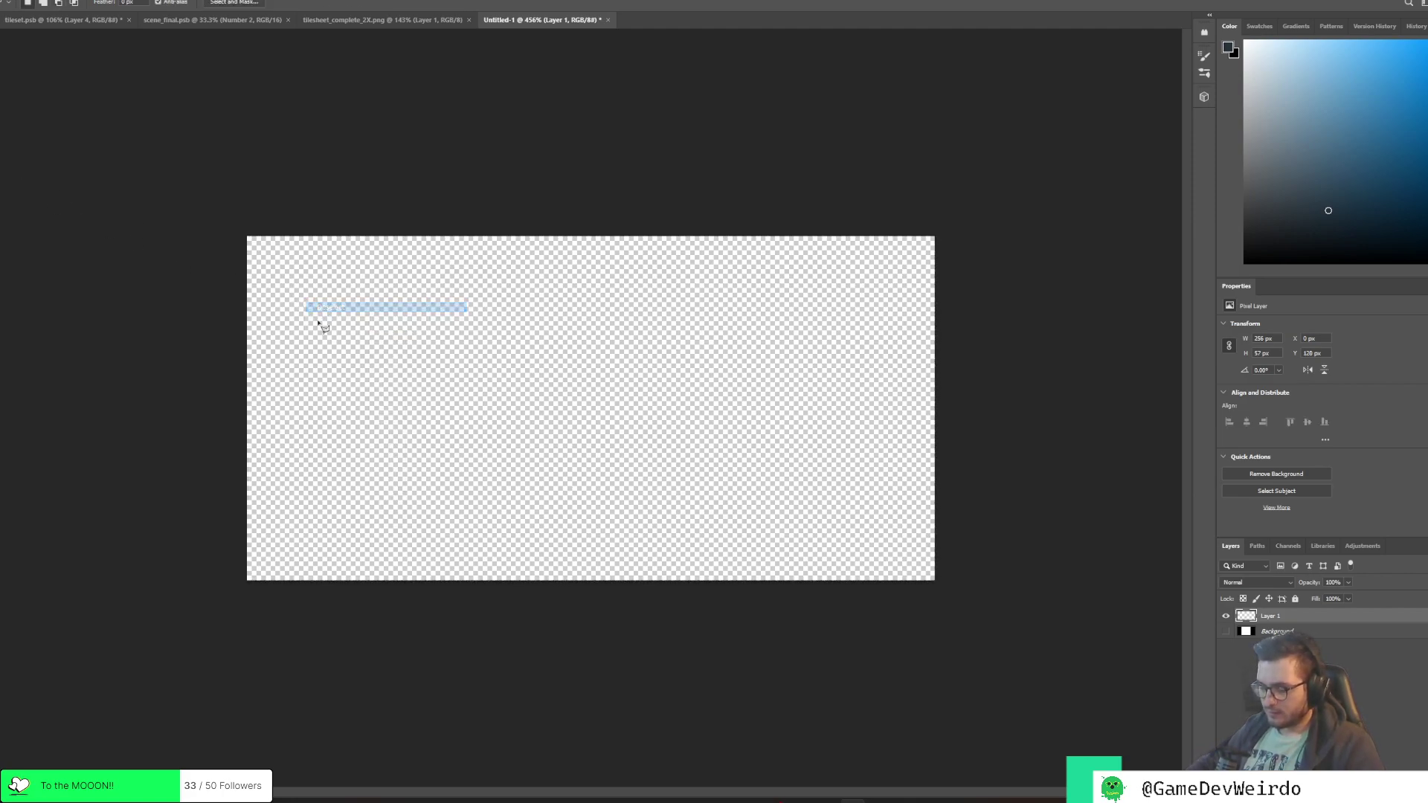
# Paint a spiky grass stroke across the lower left, then undo it
pyautogui.press('b')
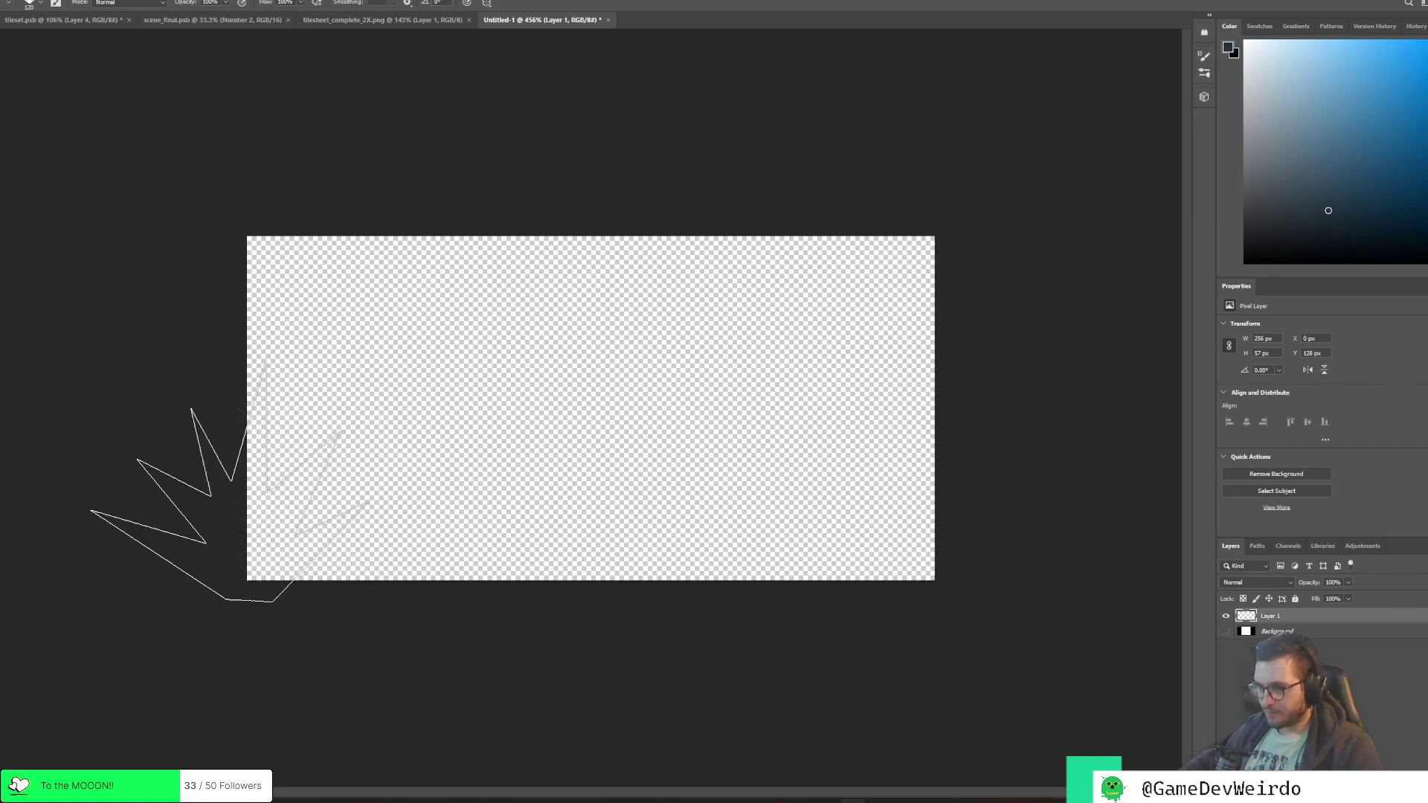
pyautogui.moveTo(231, 480)
pyautogui.mouseDown()
pyautogui.moveTo(941, 493)
pyautogui.moveTo(936, 523)
pyautogui.moveTo(592, 542)
pyautogui.moveTo(219, 530)
pyautogui.moveTo(218, 590)
pyautogui.mouseUp()
pyautogui.hotkey('ctrl', 'z')
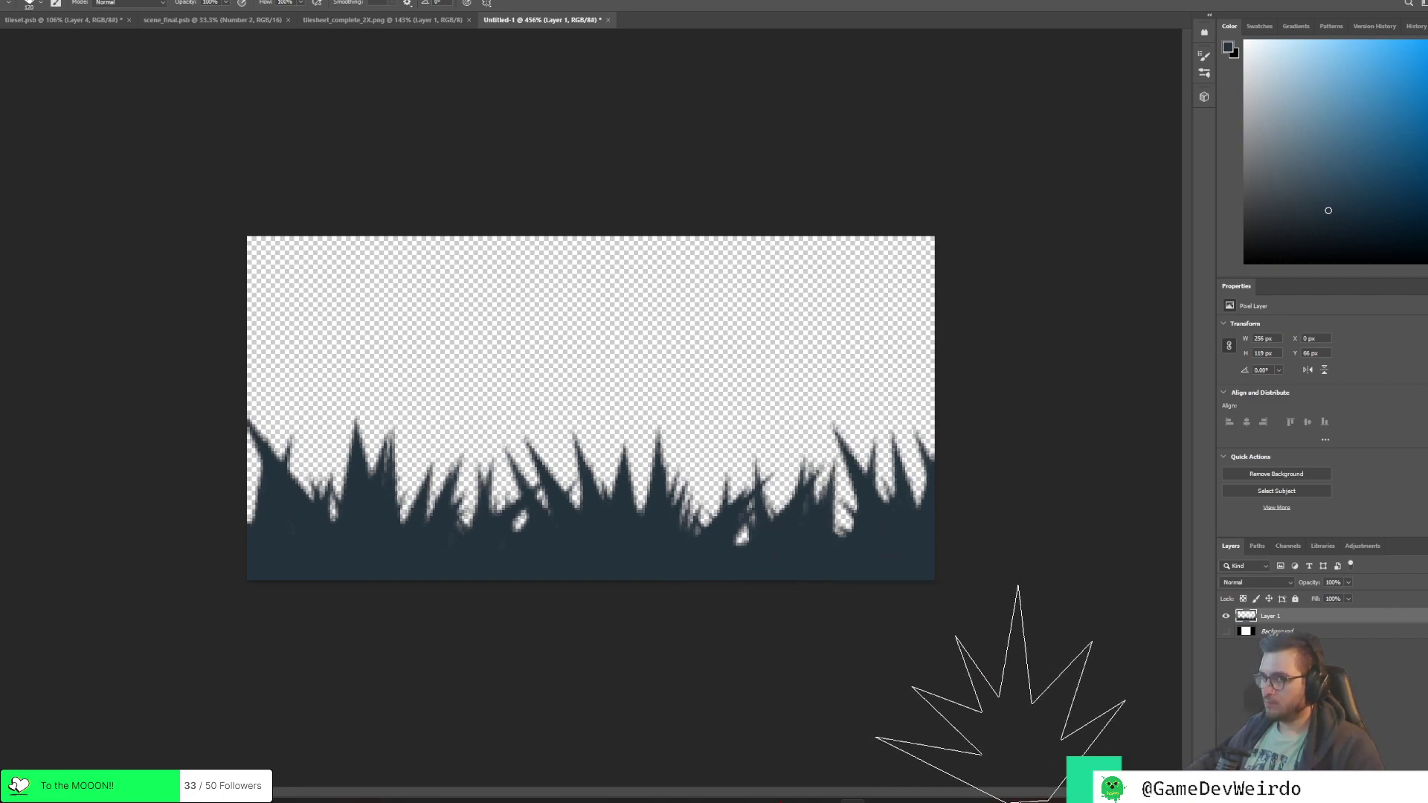
# Quick-export the wide grass strip as PNG, overwriting grass.png, then return to Godot's village scene
pyautogui.click(11, 0)
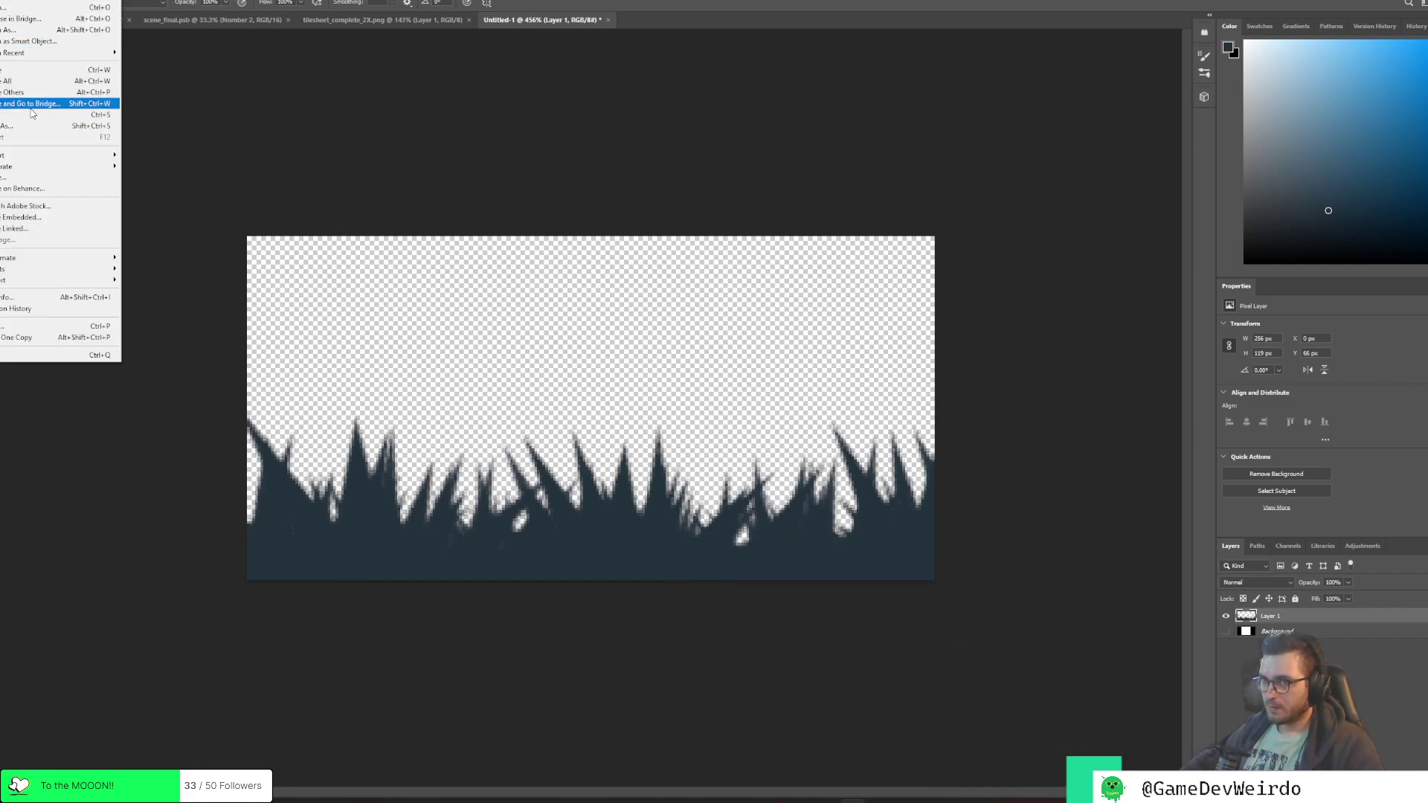
pyautogui.moveTo(59, 155)
pyautogui.click(178, 155)
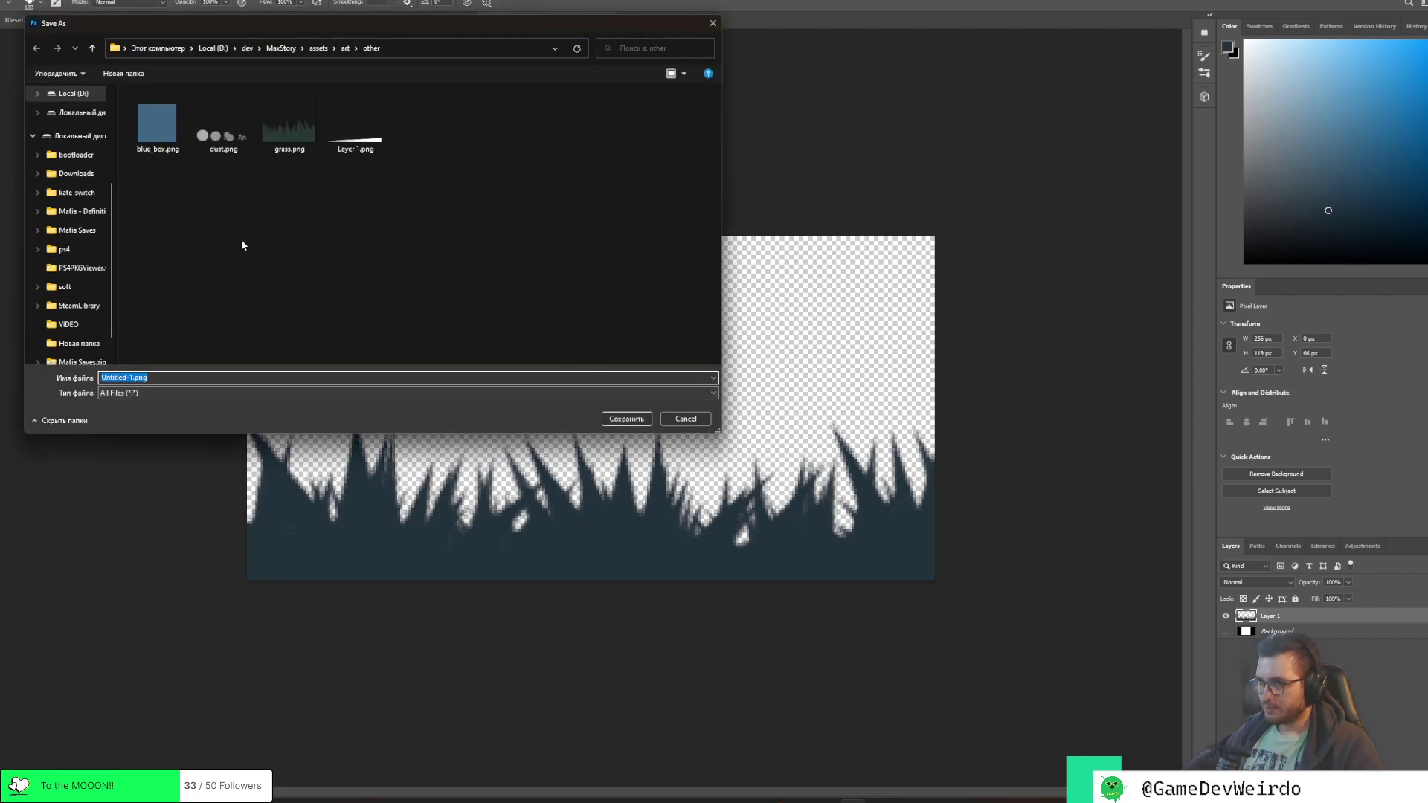
pyautogui.click(289, 124)
pyautogui.click(621, 421)
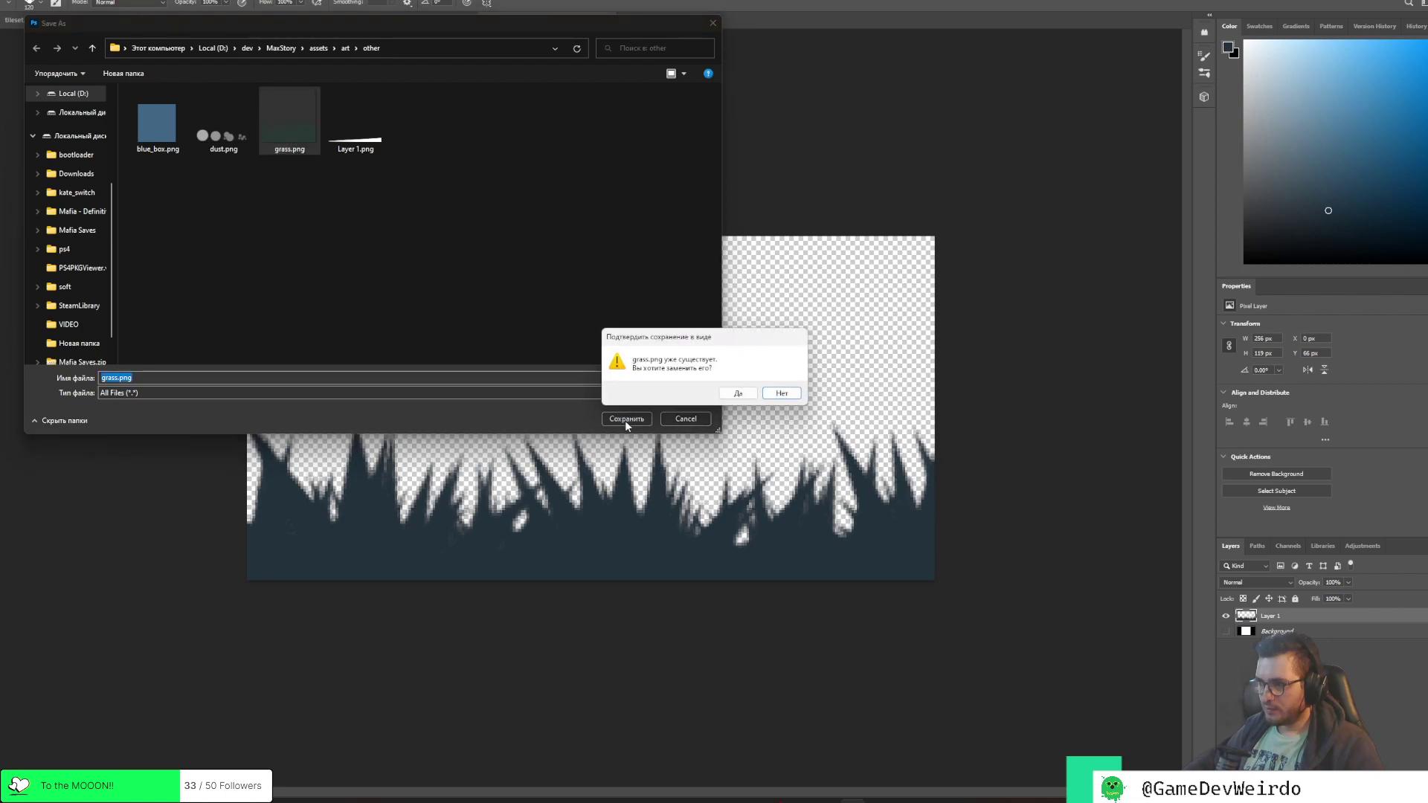
pyautogui.click(738, 393)
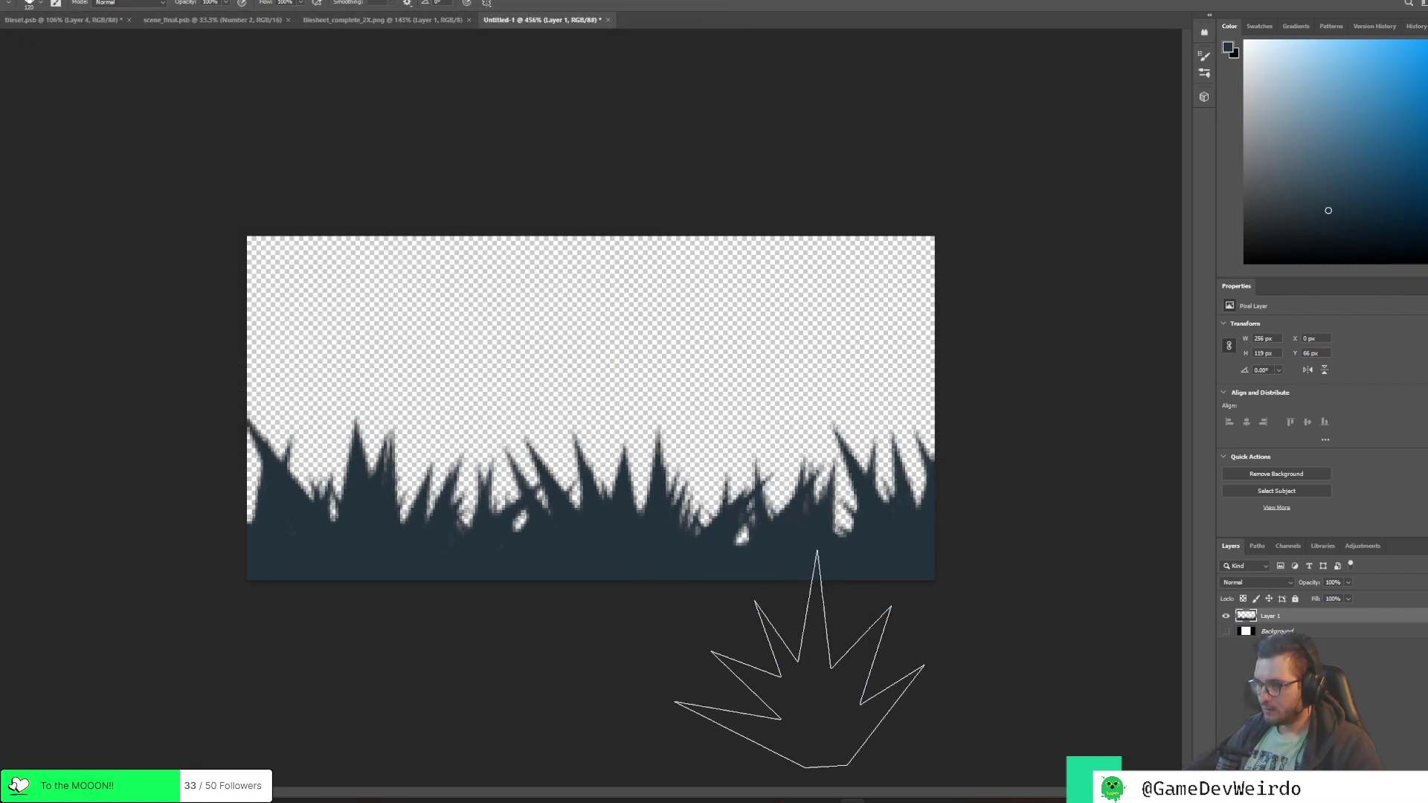
pyautogui.click(962, 795)
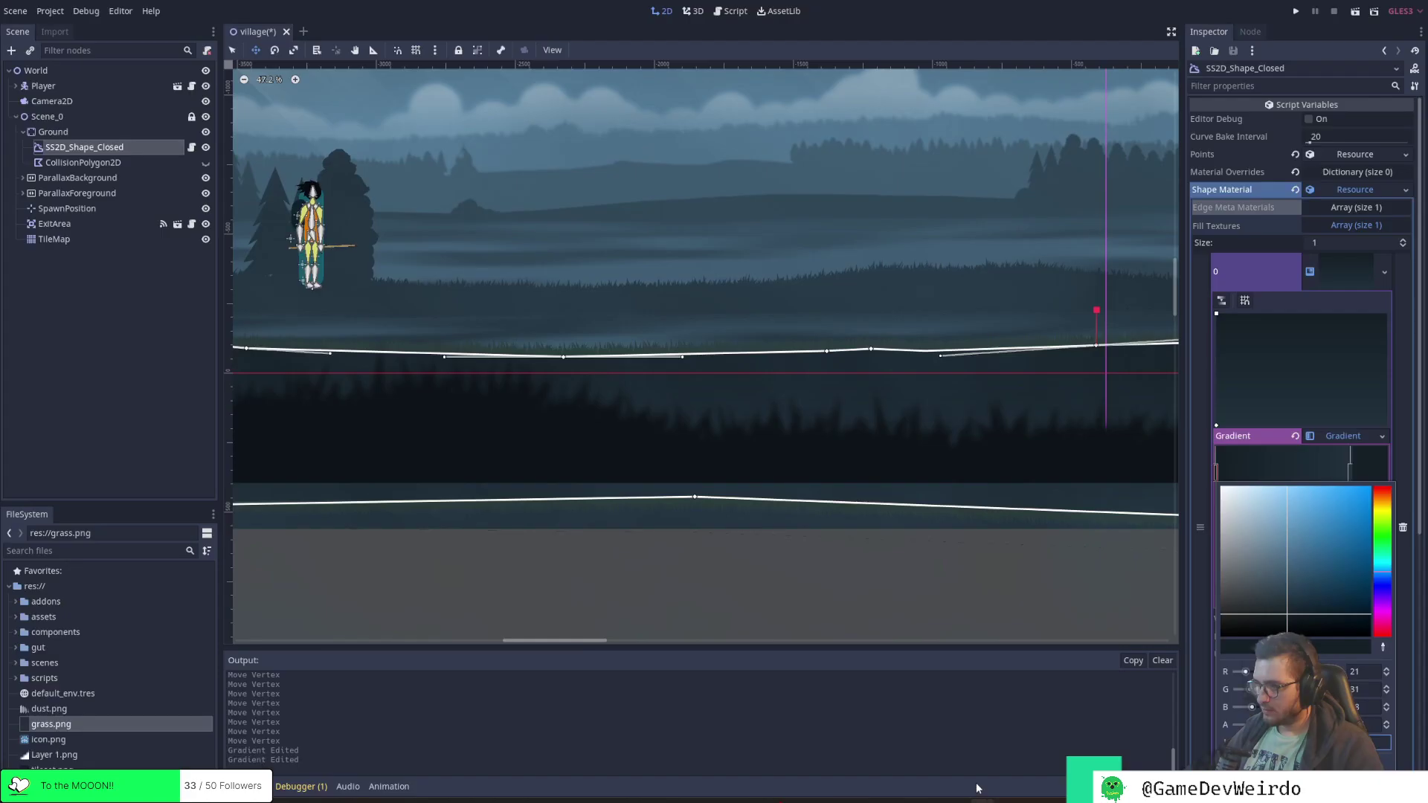
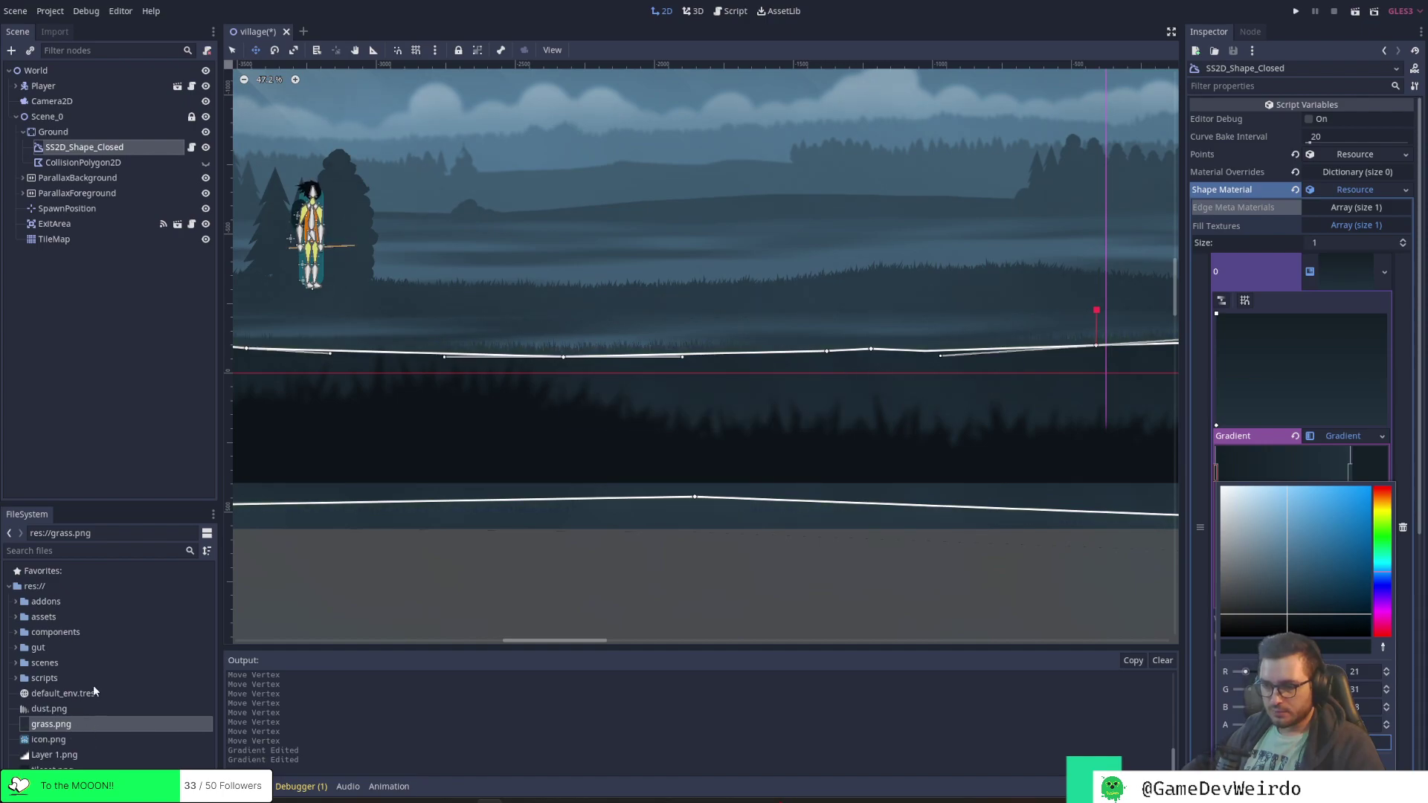
# Confirm grass.png imports with Repeat enabled, then collapse the fill texture's gradient editor
pyautogui.click(54, 31)
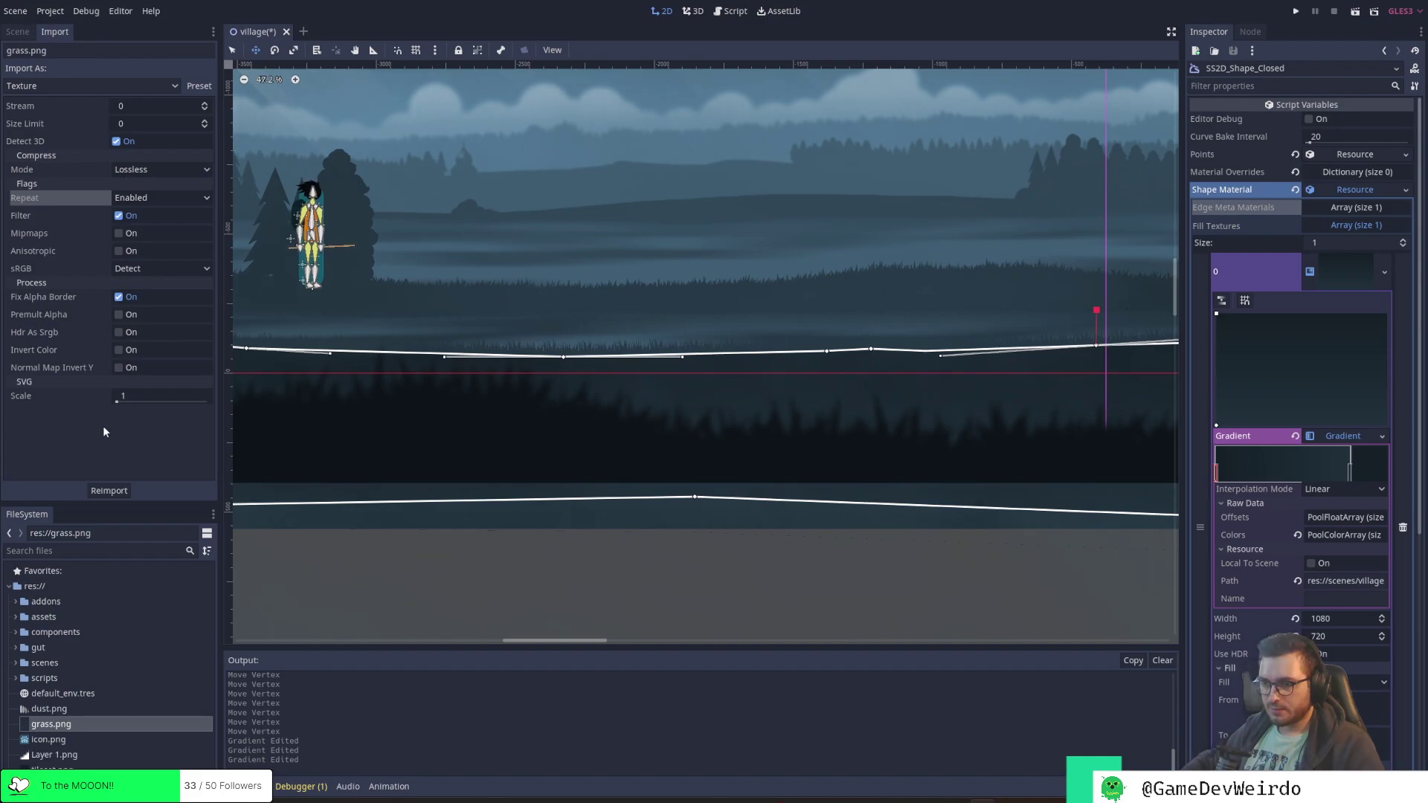
pyautogui.click(17, 31)
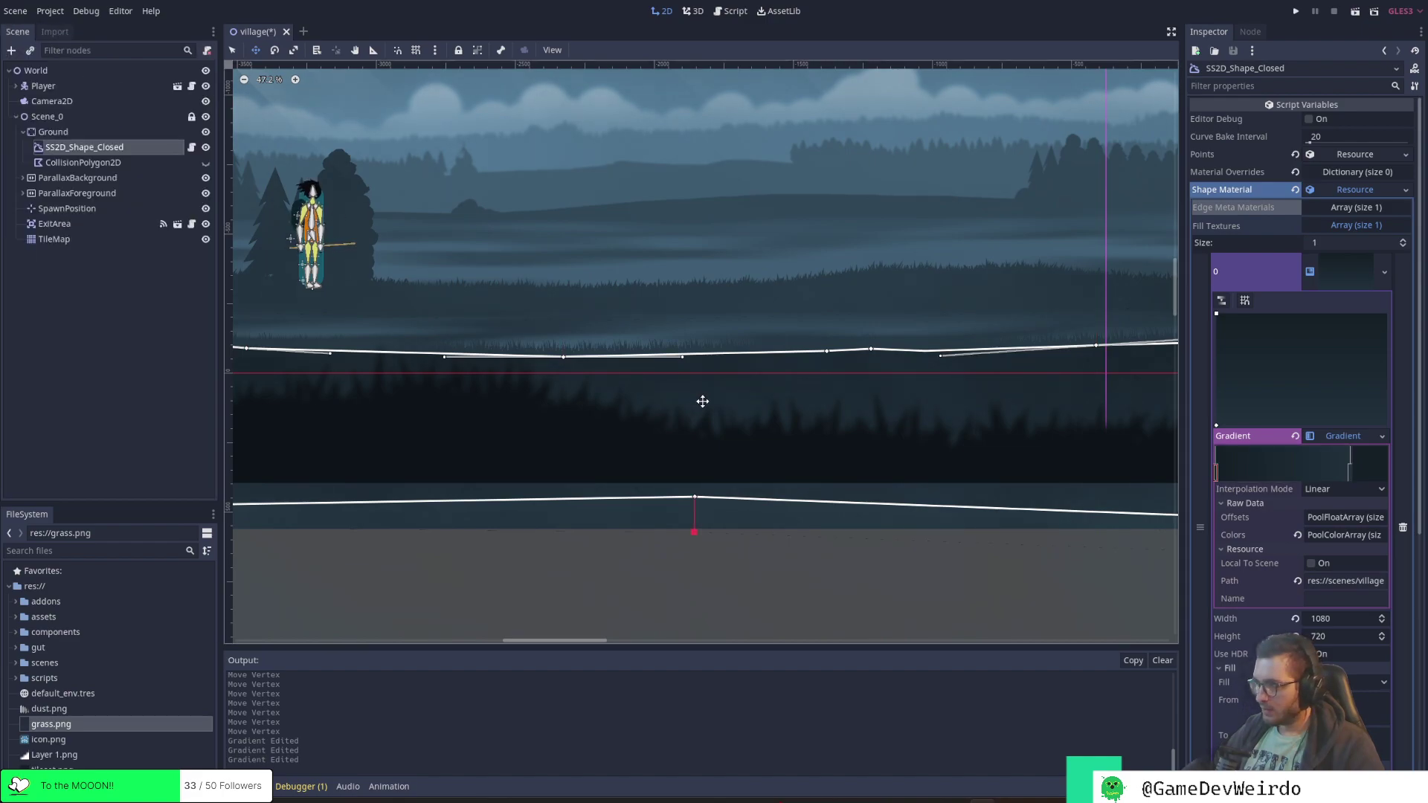
pyautogui.scroll(6, 618, 312)
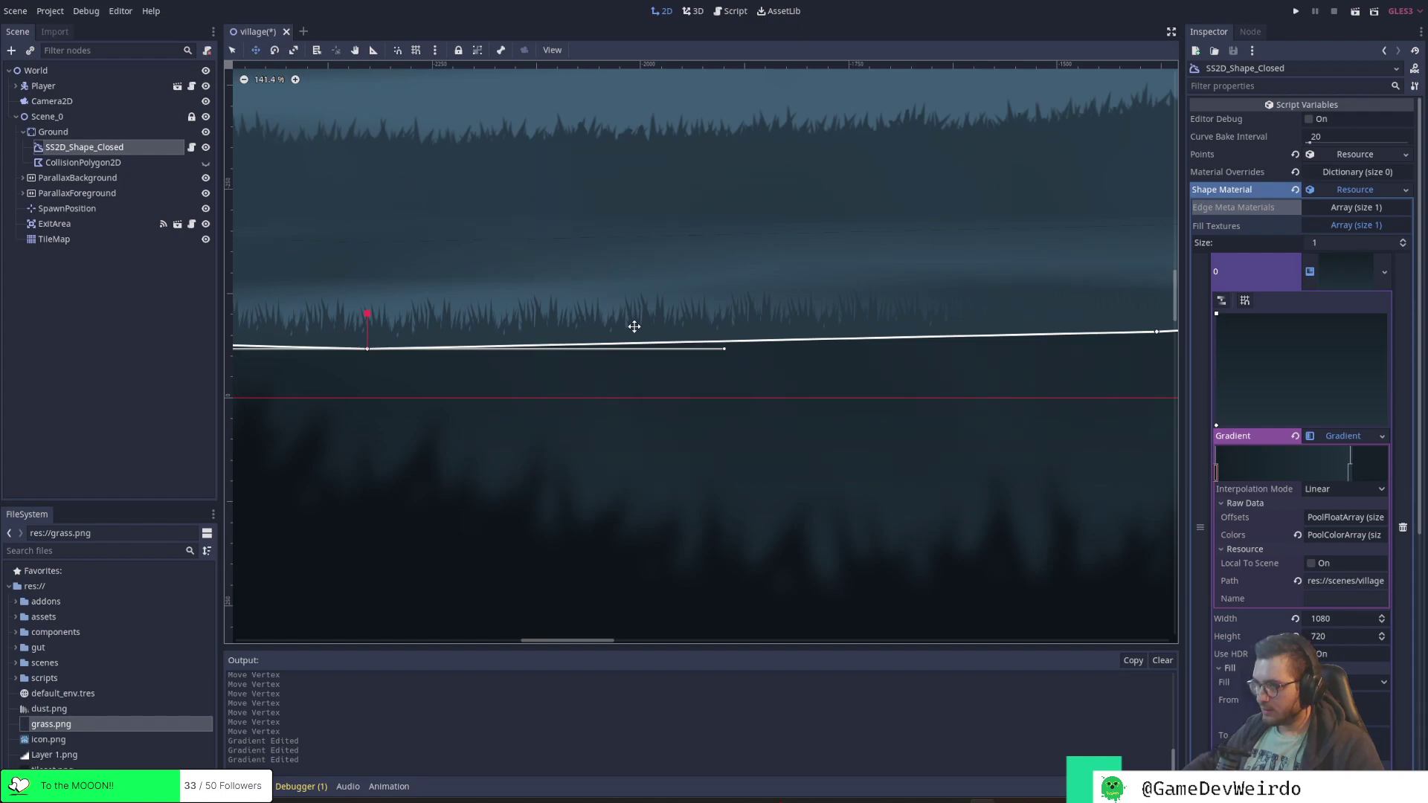
pyautogui.scroll(3, 634, 327)
pyautogui.scroll(-3, 634, 327)
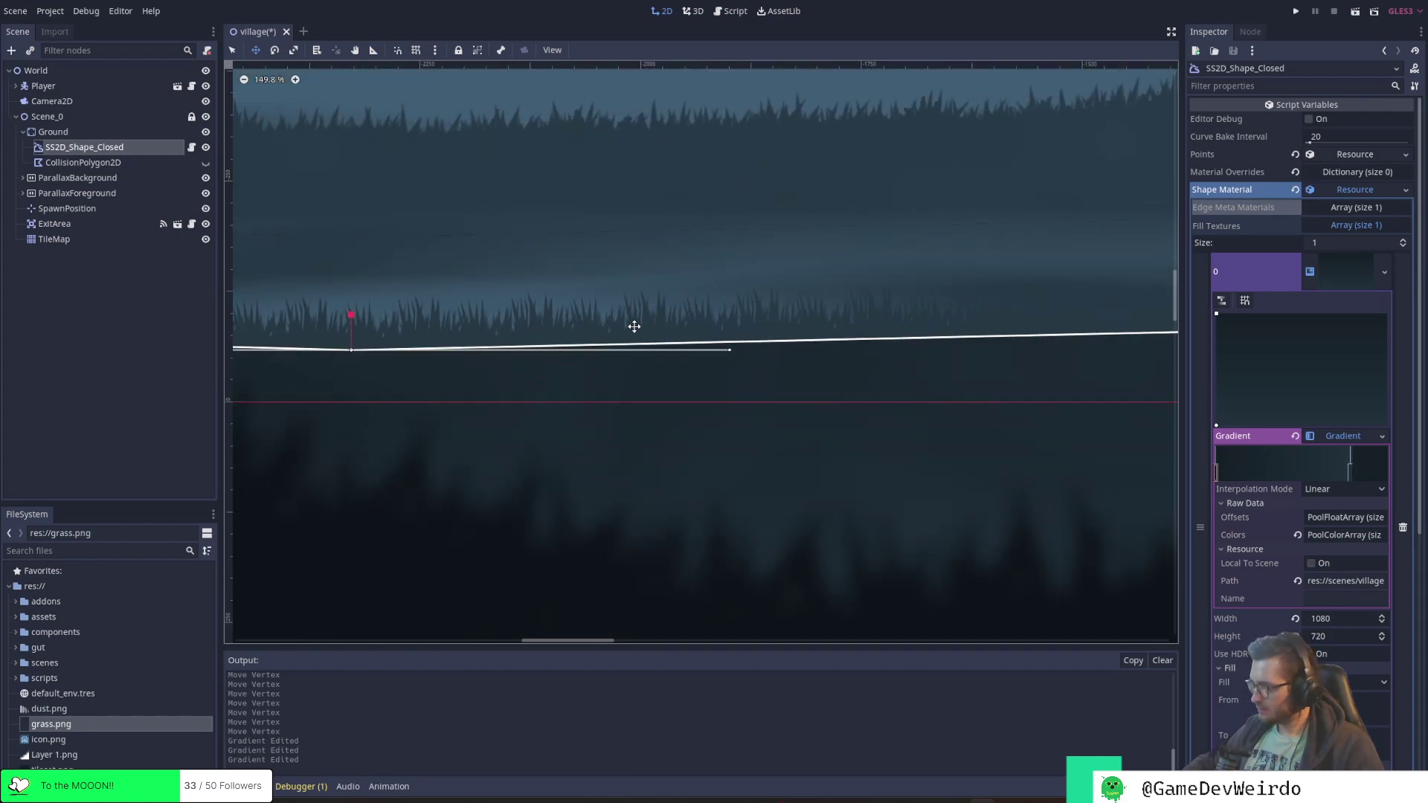
pyautogui.scroll(-2, 634, 327)
pyautogui.click(1357, 225)
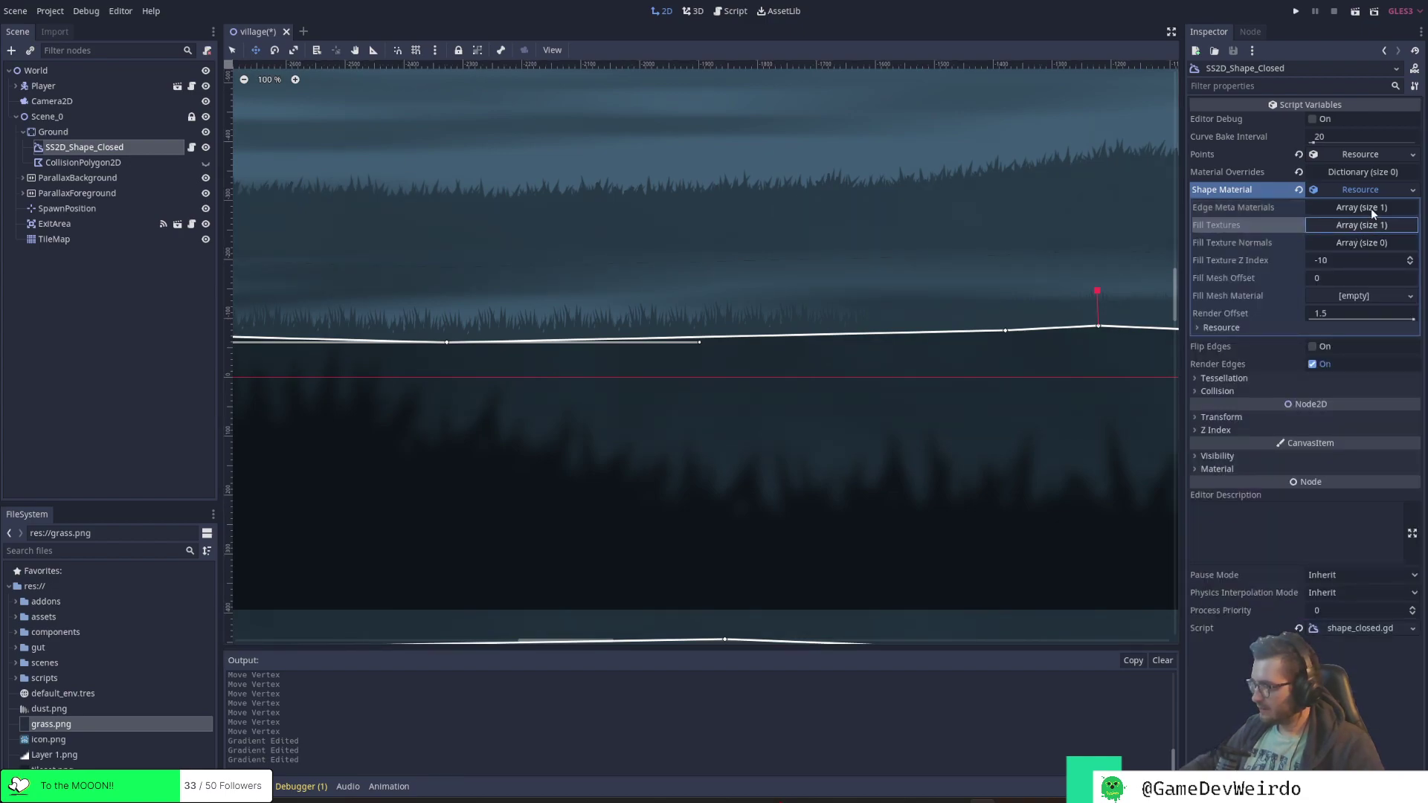
# Drag grass.png into Textures slot 0 of the ground shape's first edge material
pyautogui.click(1372, 208)
pyautogui.click(1367, 243)
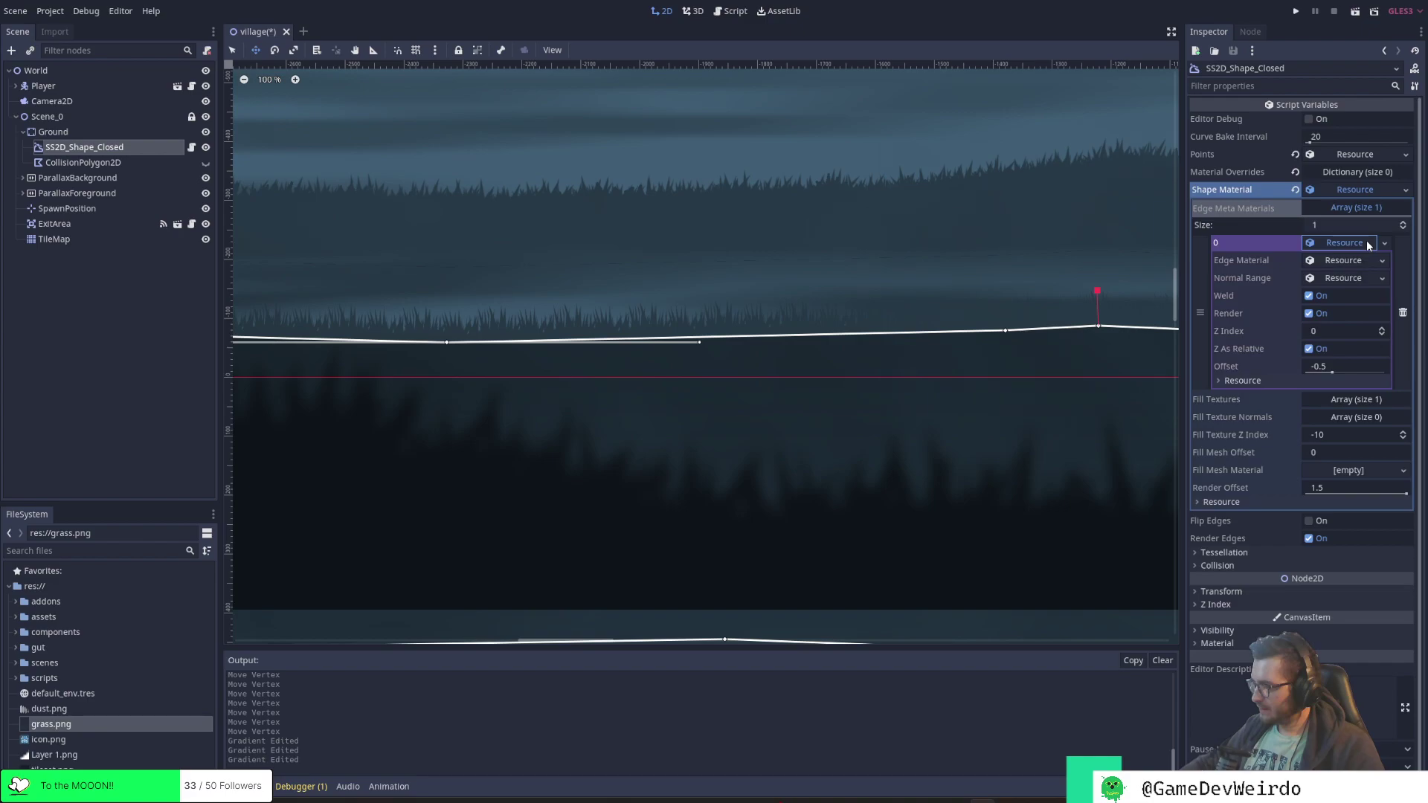
pyautogui.click(1352, 260)
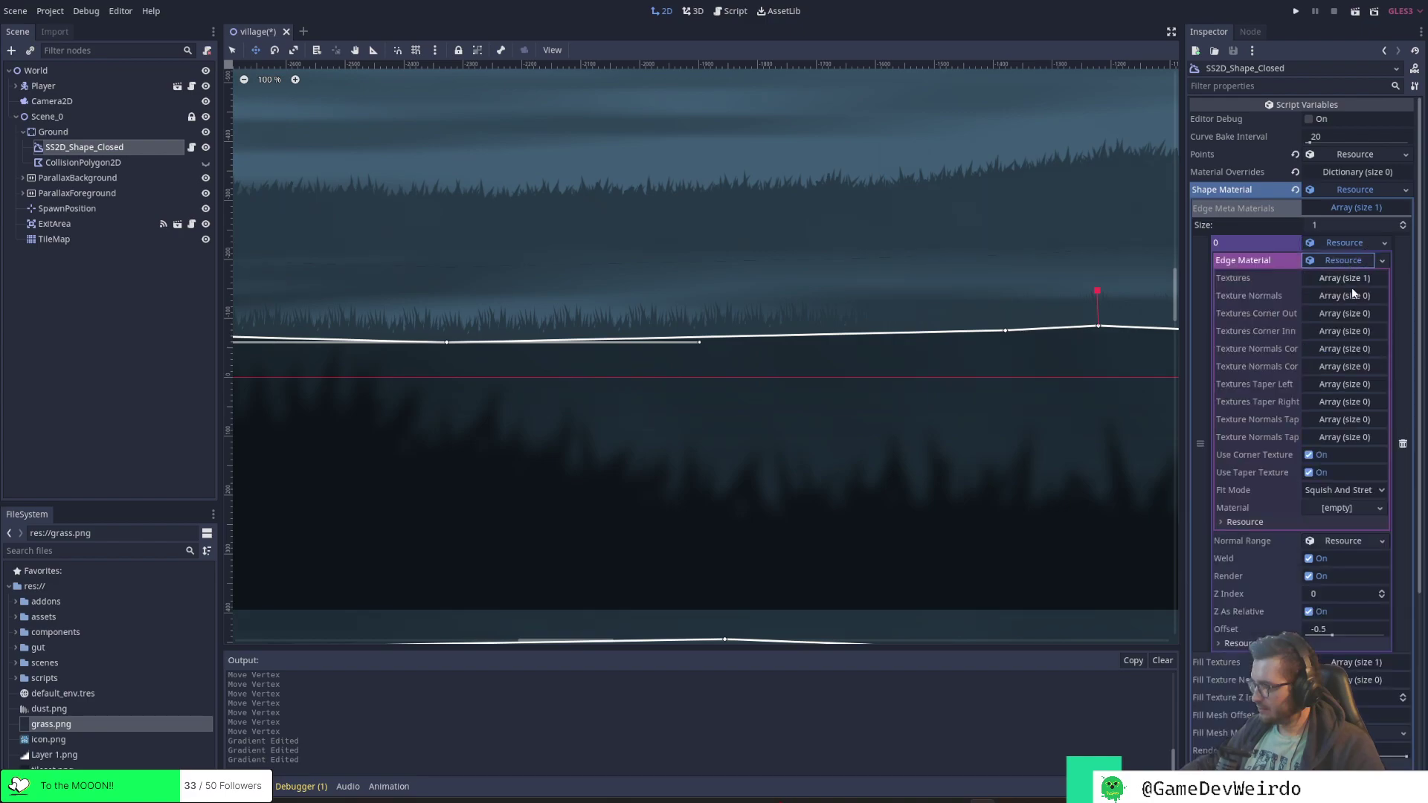
pyautogui.click(1352, 280)
pyautogui.click(1328, 327)
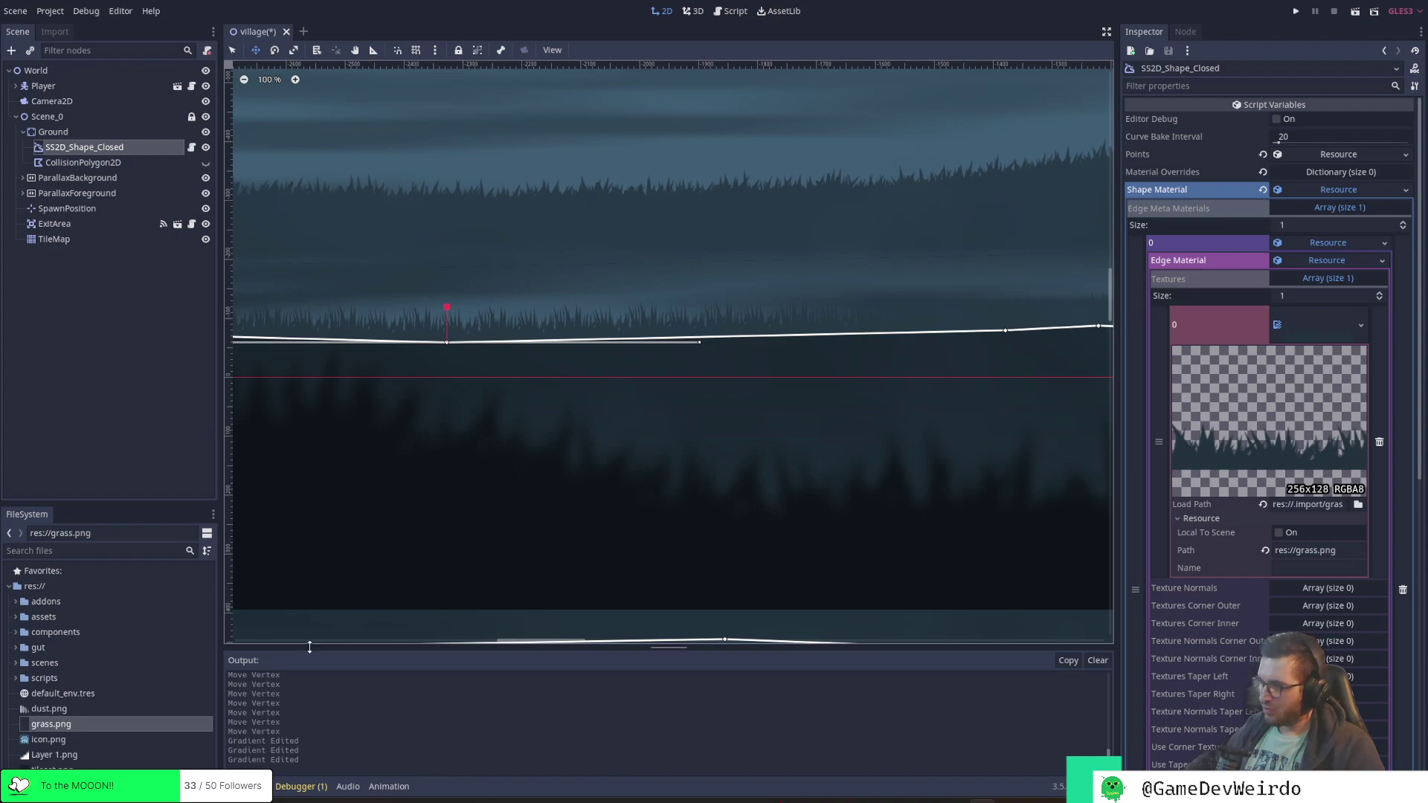
pyautogui.moveTo(61, 728); pyautogui.dragTo(1298, 328)
pyautogui.click(1357, 321)
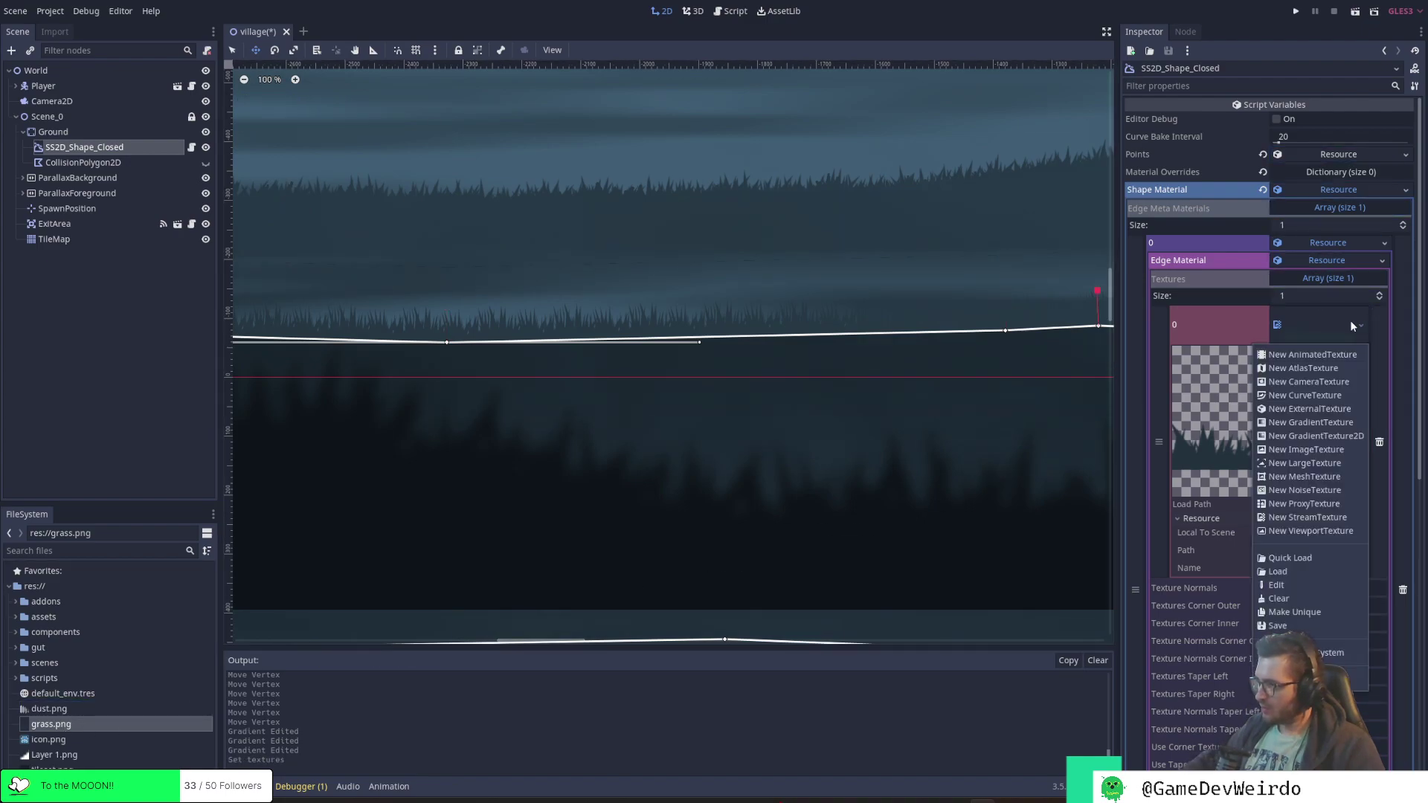
pyautogui.click(1330, 319)
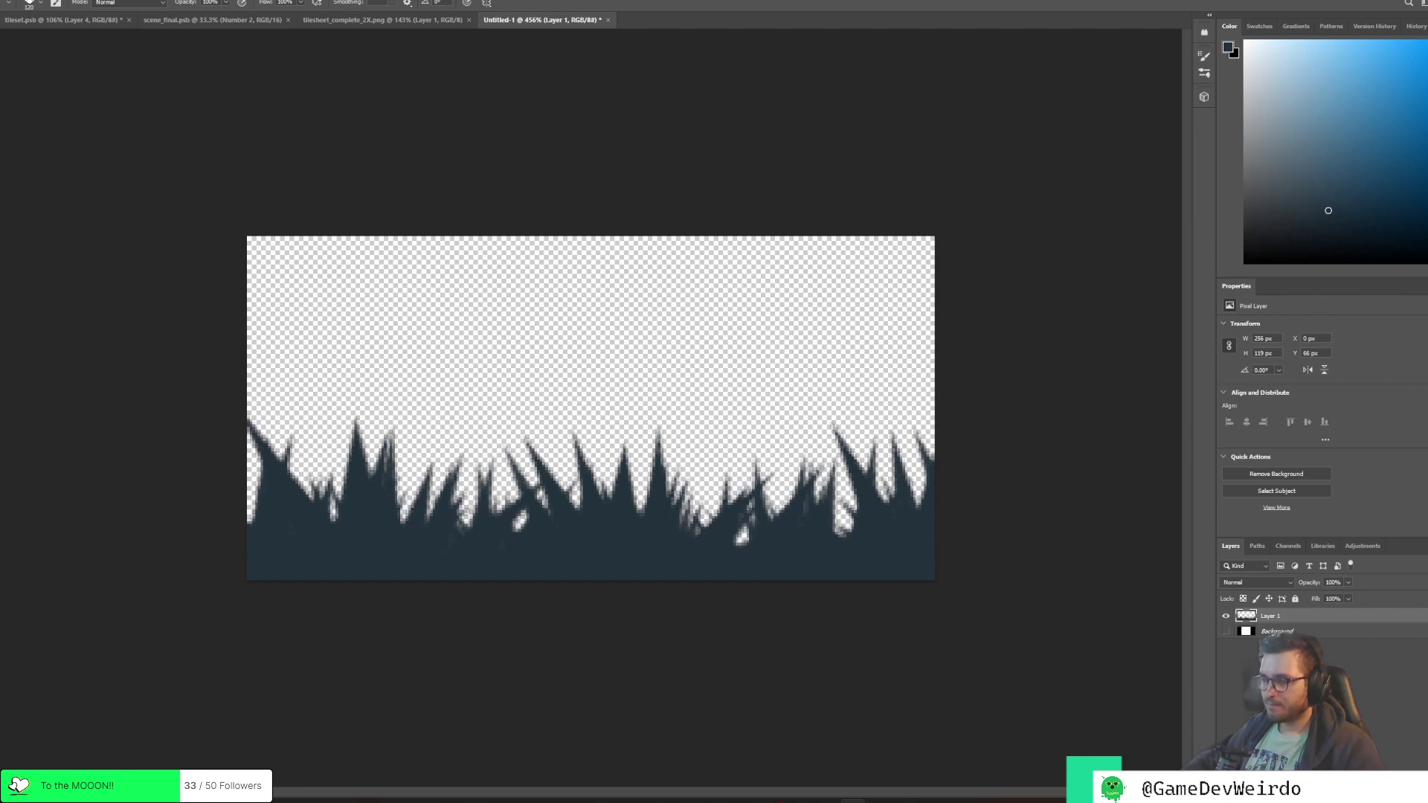
# Resize the grass canvas to 256×256 px, anchored at the bottom
pyautogui.click(23, 2)
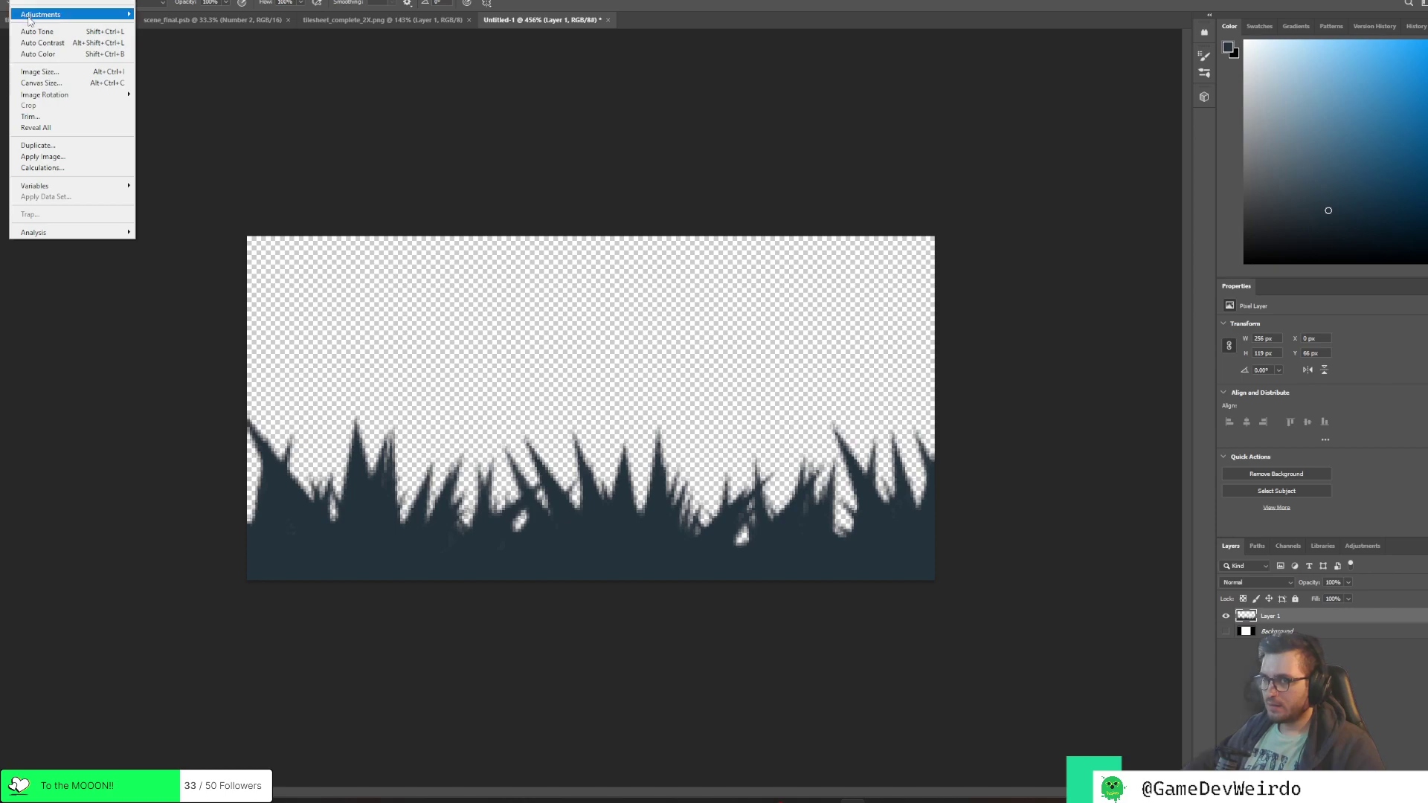
pyautogui.click(56, 83)
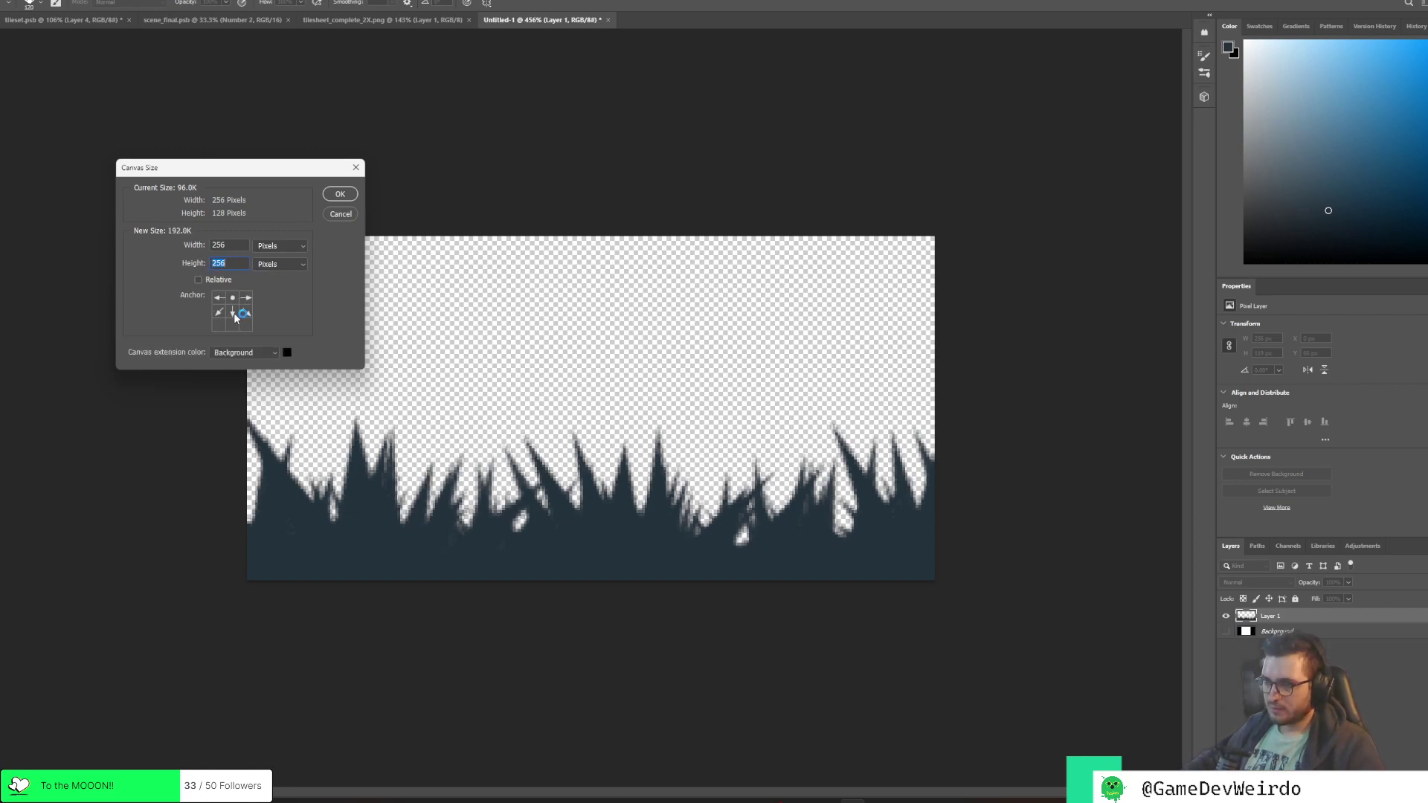
pyautogui.click(339, 195)
pyautogui.moveTo(342, 186); pyautogui.dragTo(587, 216)
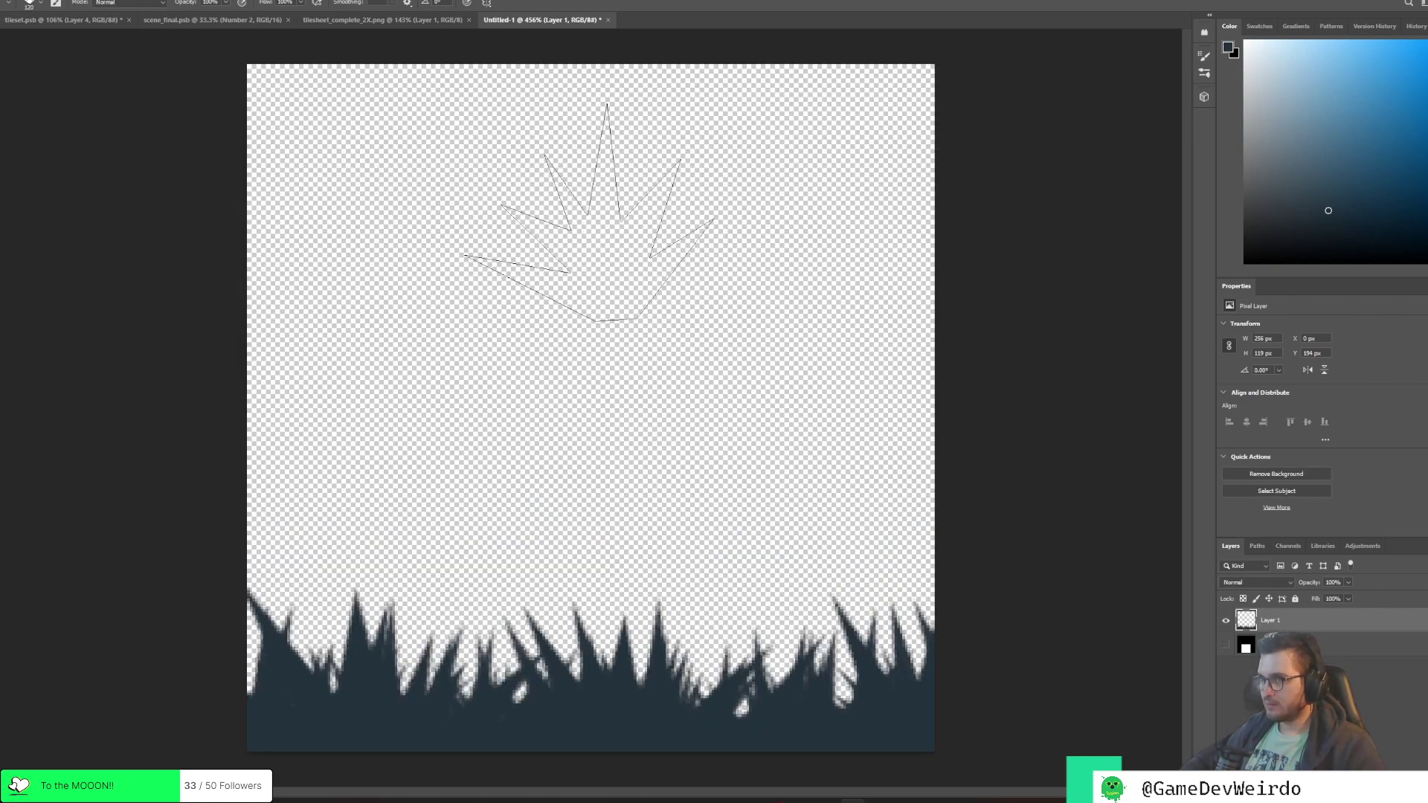
pyautogui.hotkey('ctrl', 'z')
pyautogui.hotkey('ctrl', 'z')
# Quick-export the image as PNG over grass.png and return to Godot
pyautogui.click(11, 1)
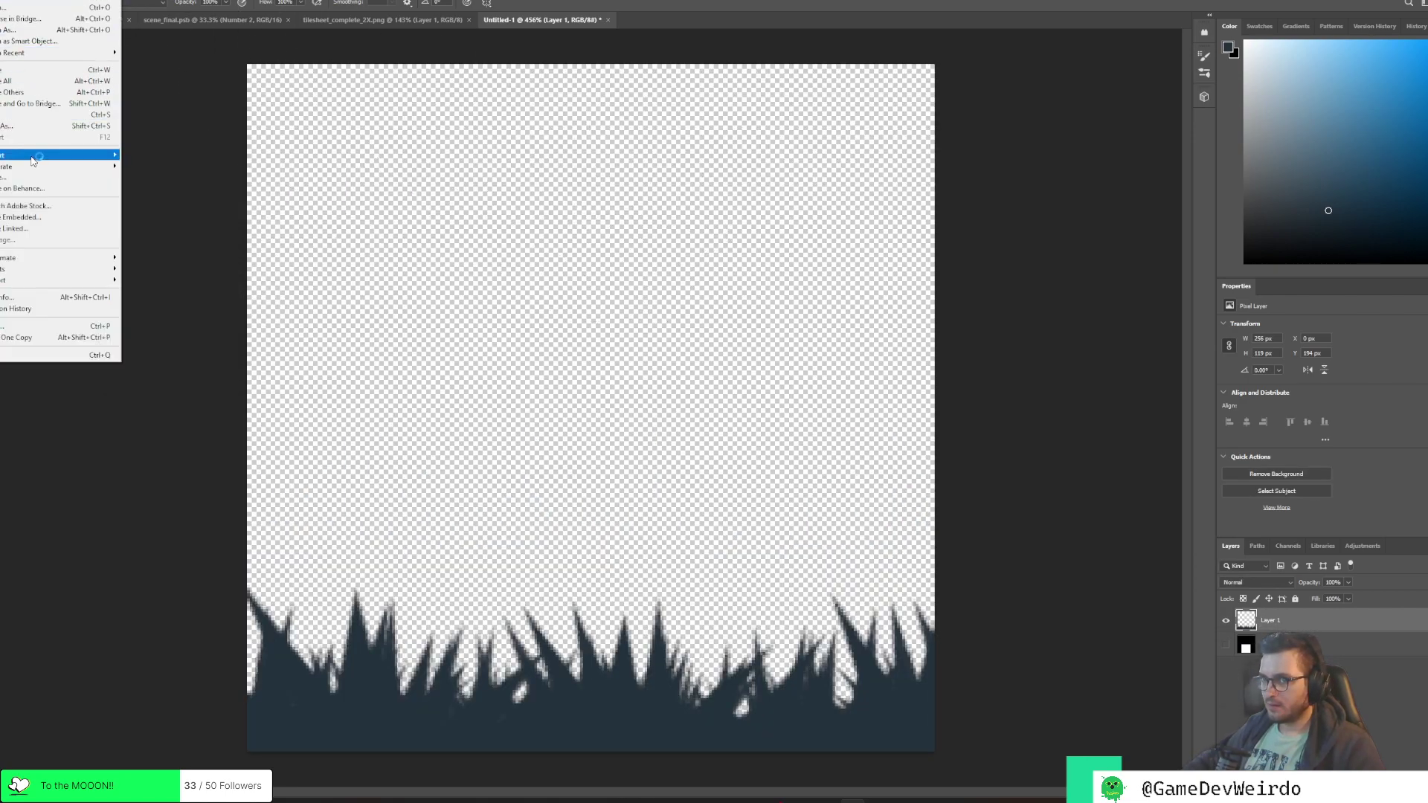
pyautogui.moveTo(34, 158)
pyautogui.click(155, 158)
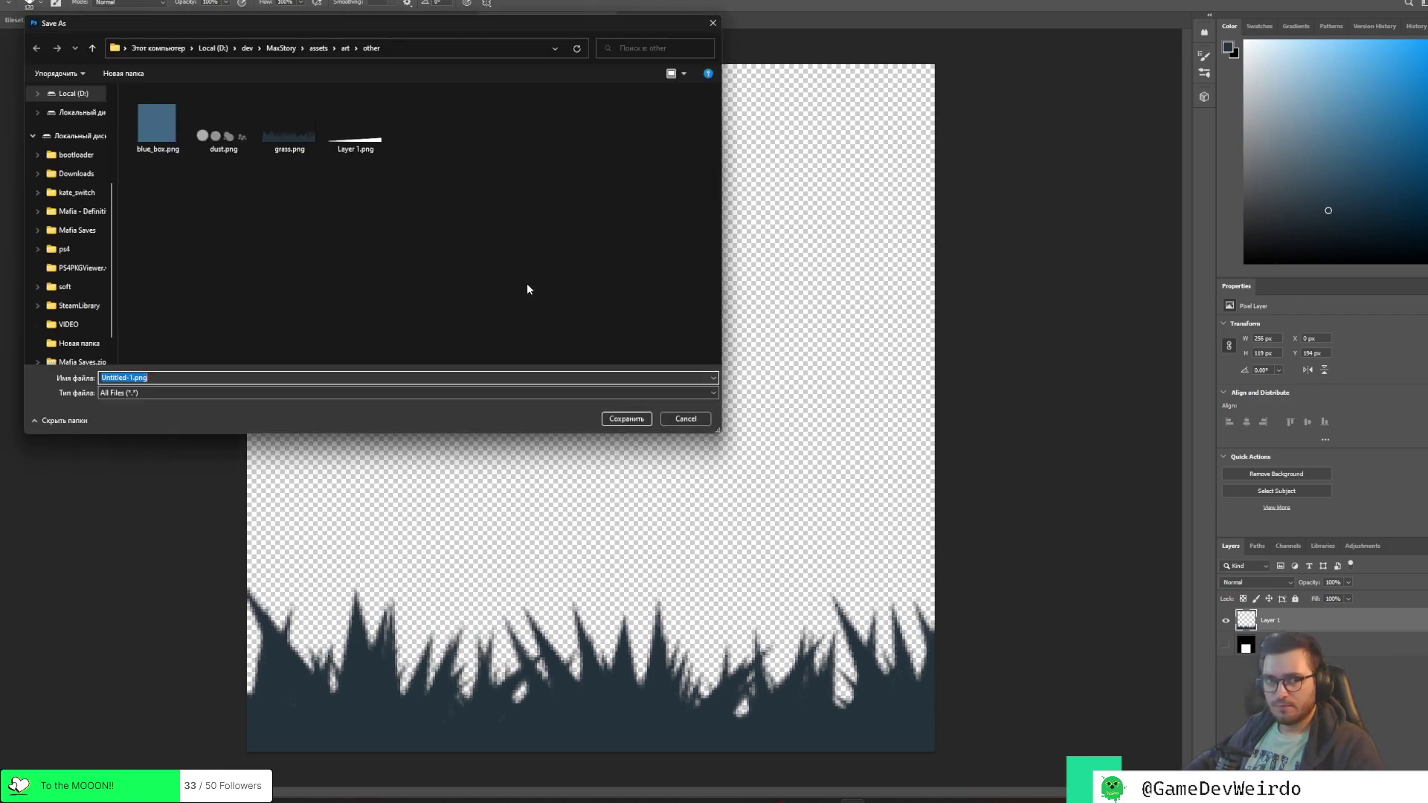
pyautogui.click(290, 122)
pyautogui.click(641, 419)
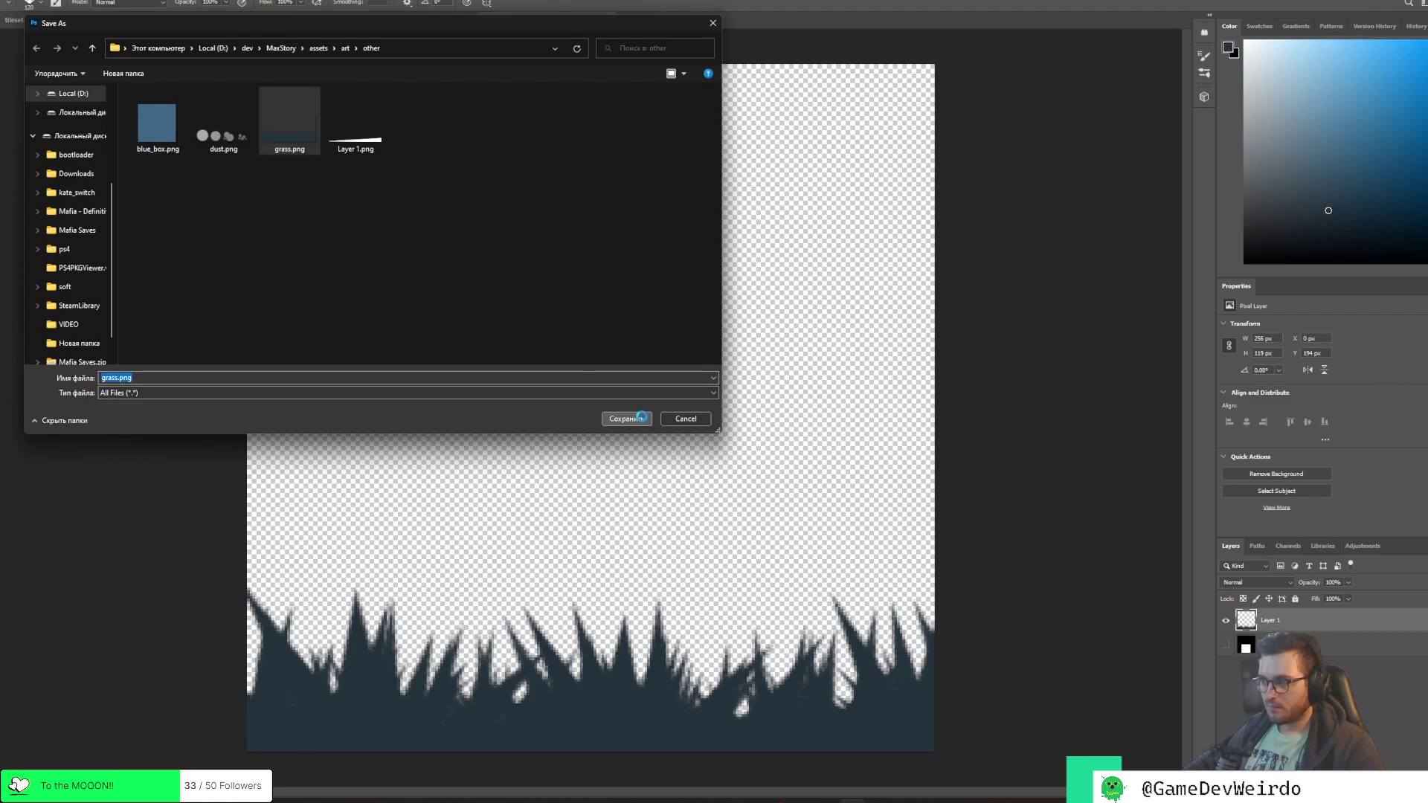
pyautogui.click(738, 395)
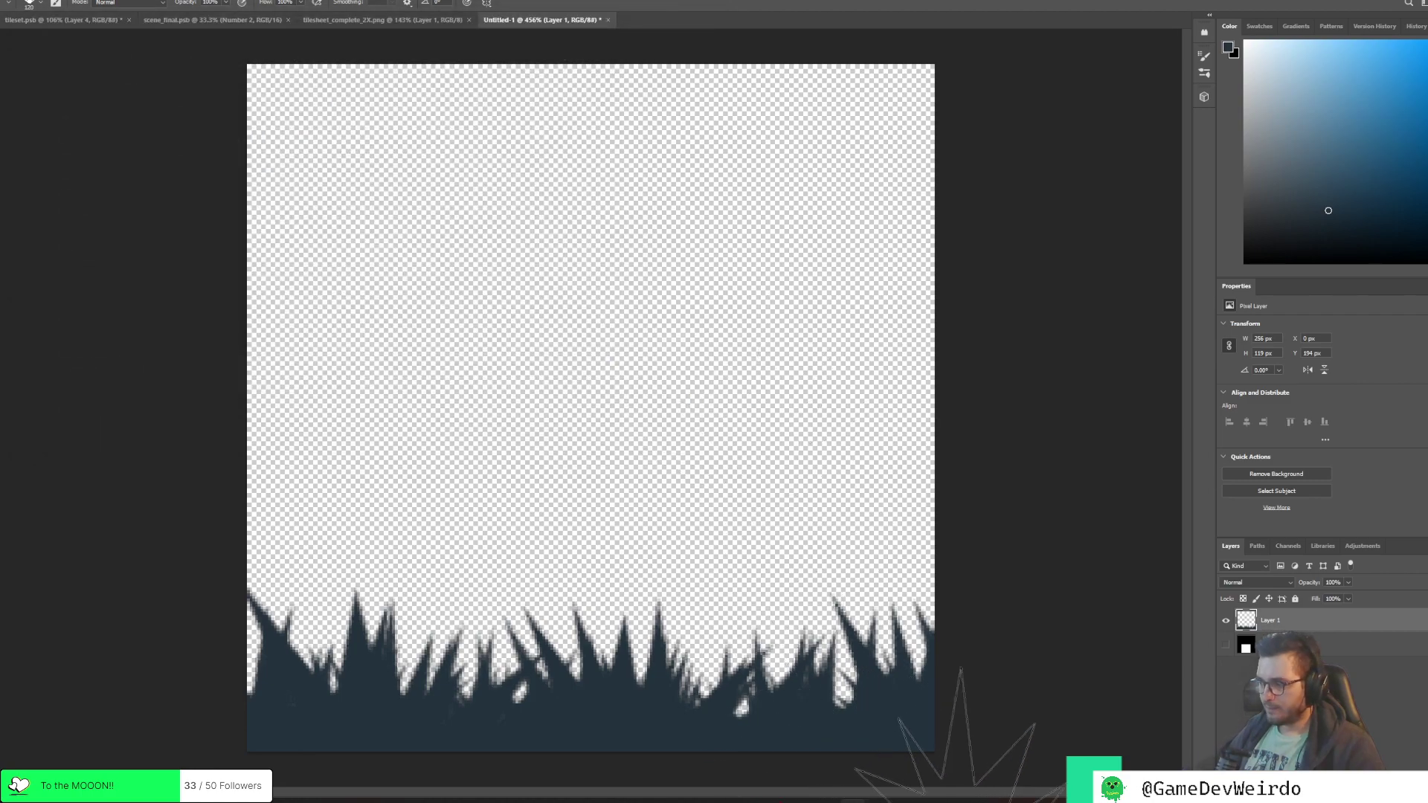
pyautogui.hotkey('alt', 'Tab')
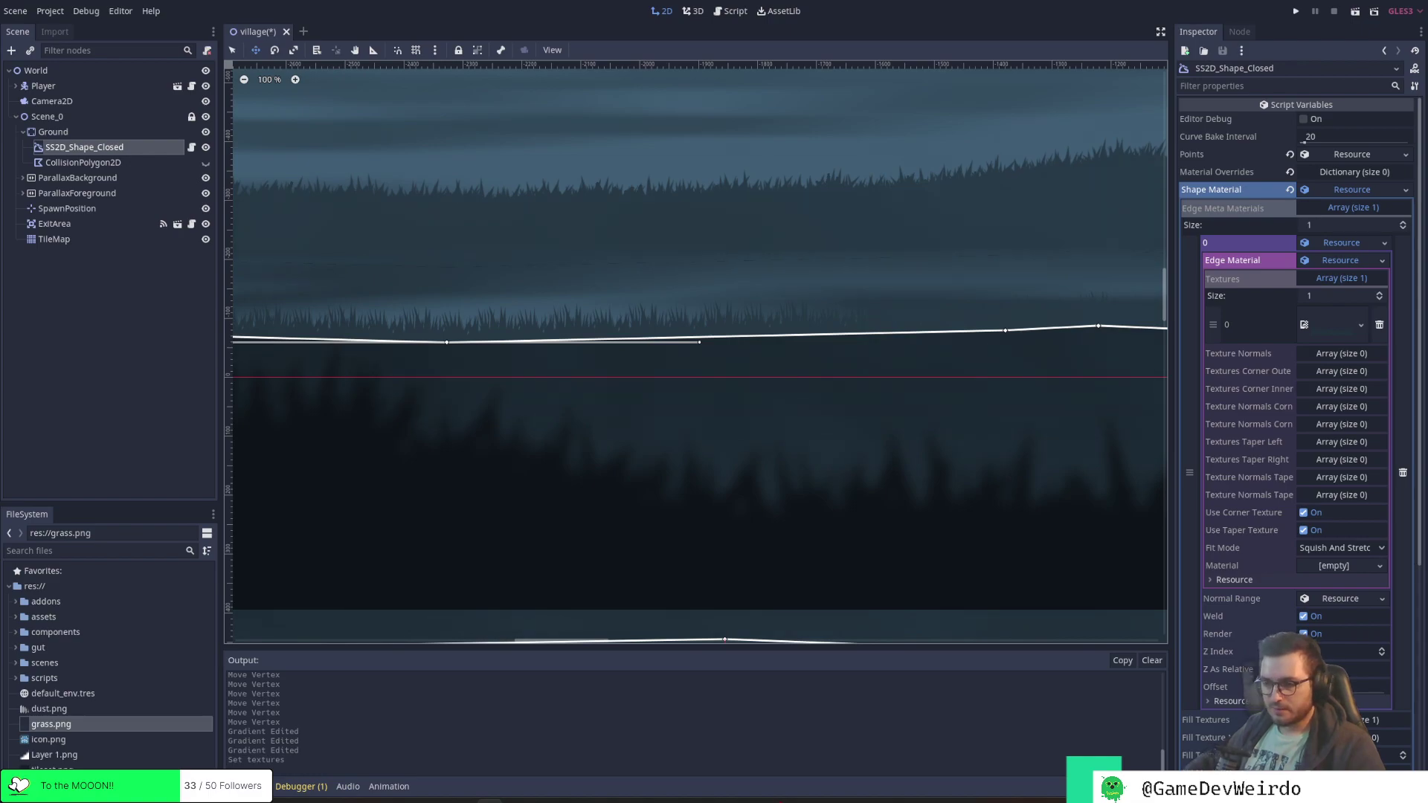
pyautogui.press('super+d')
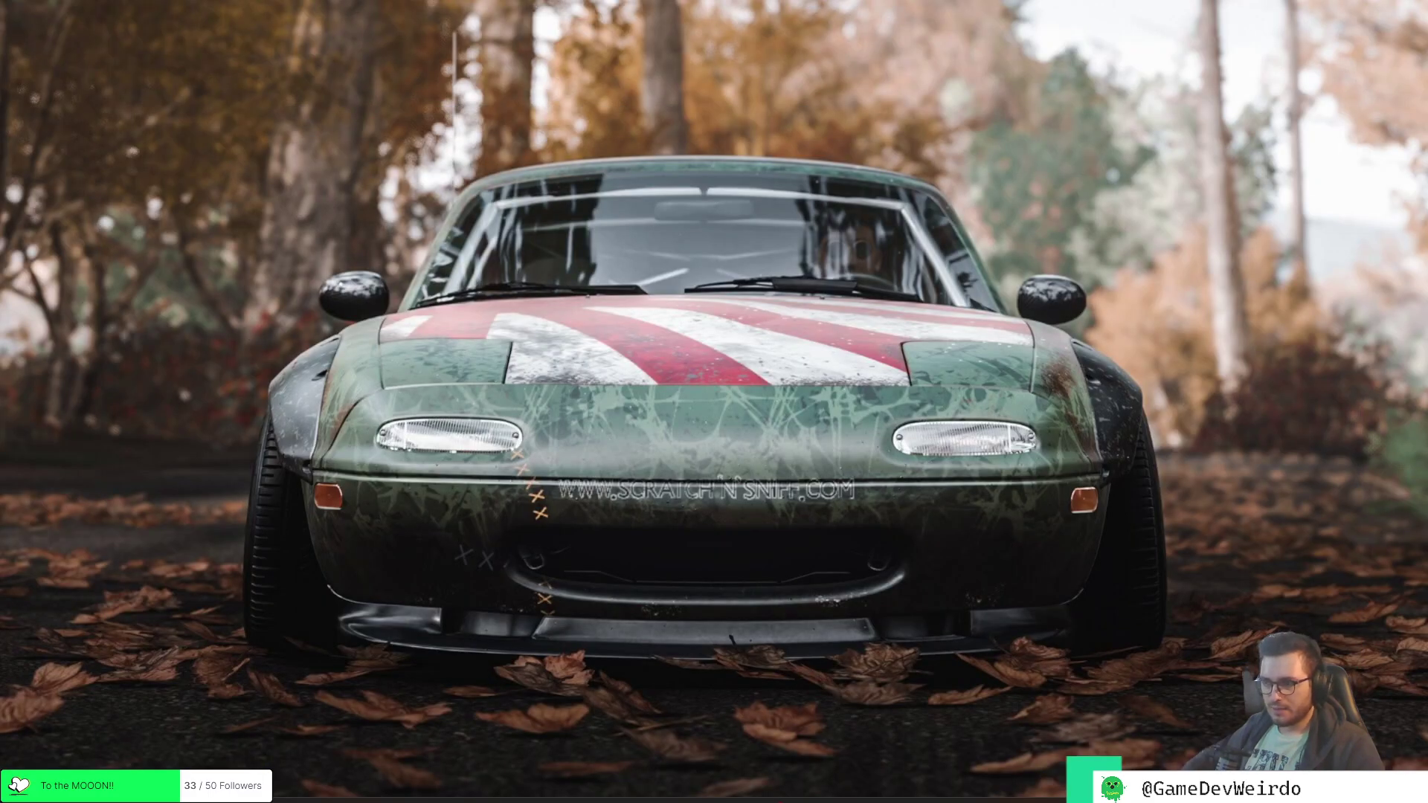
pyautogui.click(939, 748)
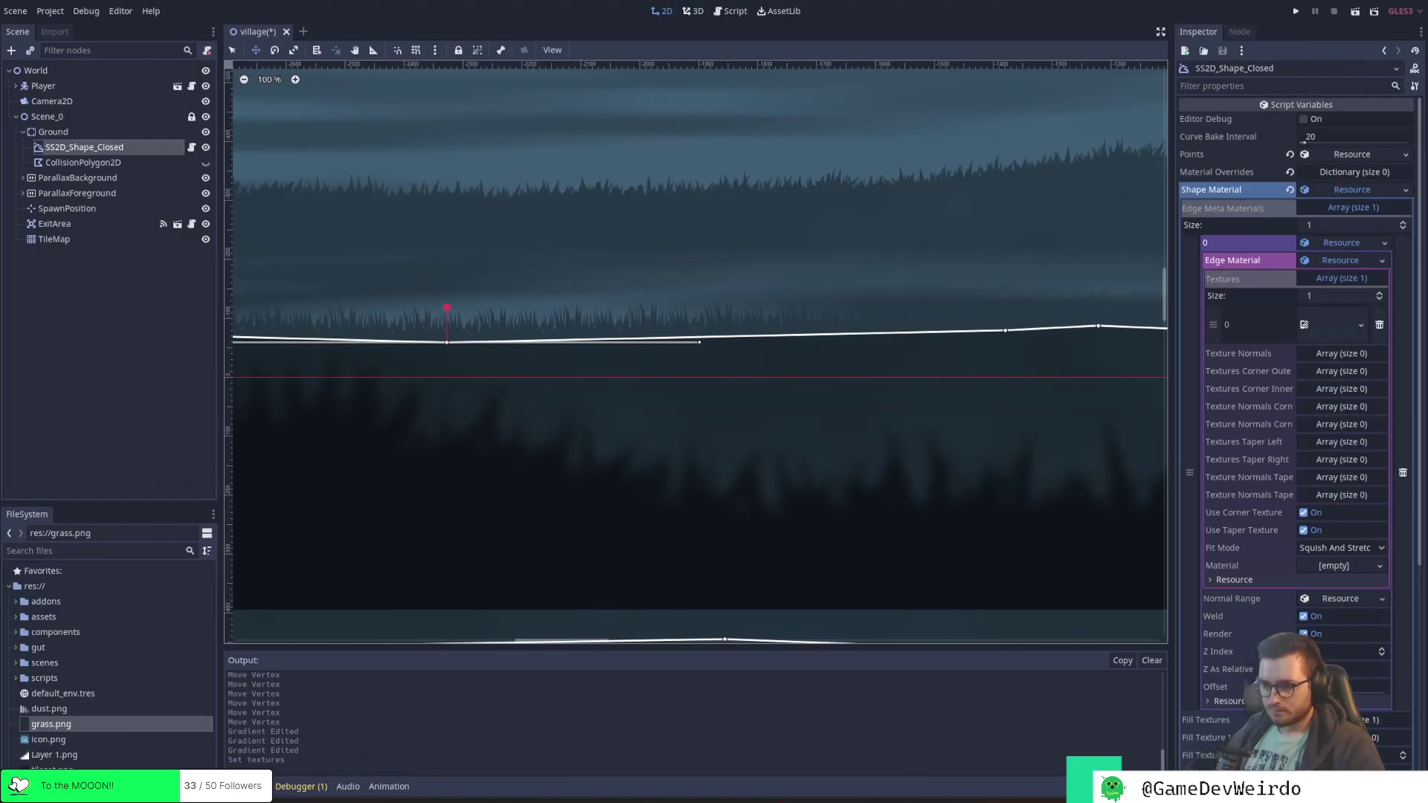
pyautogui.press('super+d')
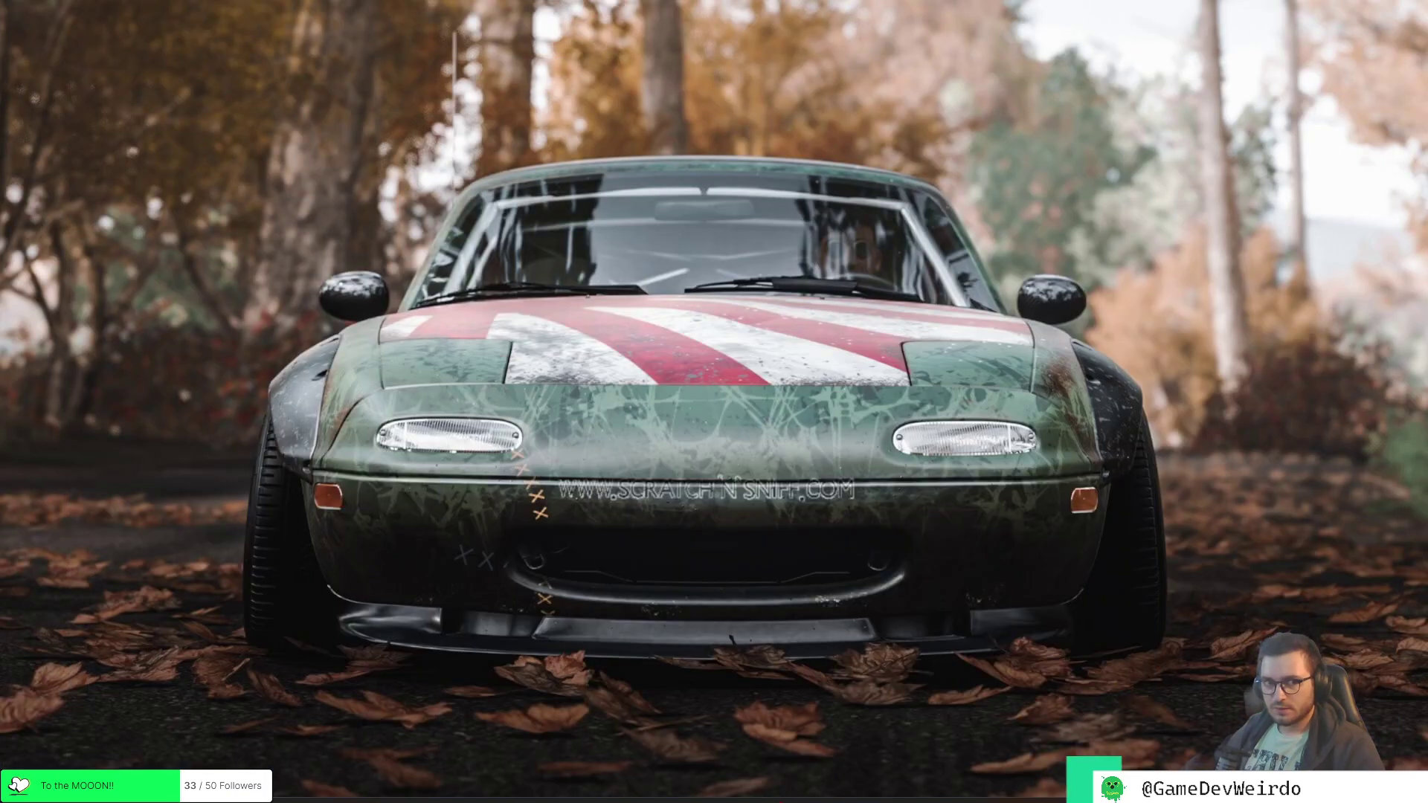
pyautogui.press('super+d')
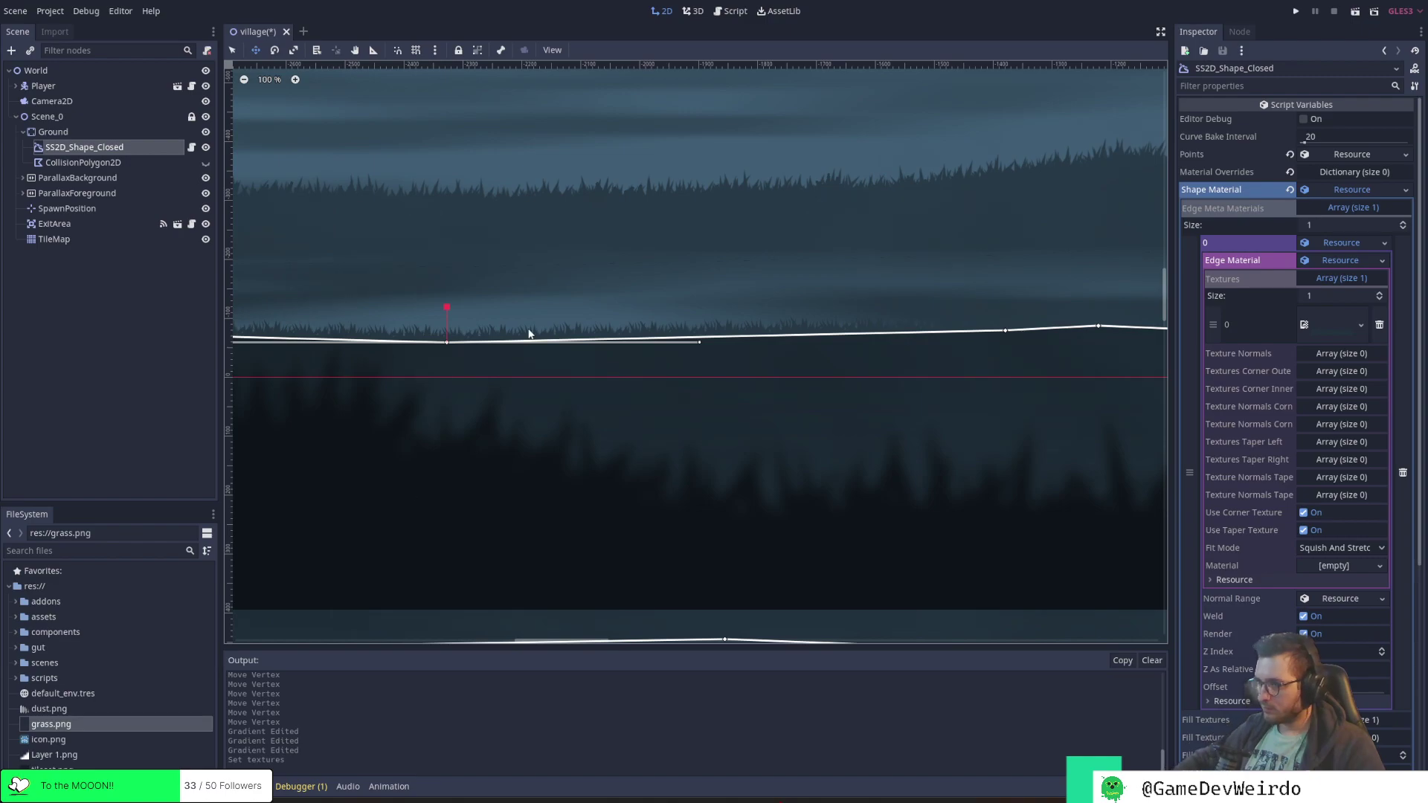
pyautogui.scroll(3, 447, 312)
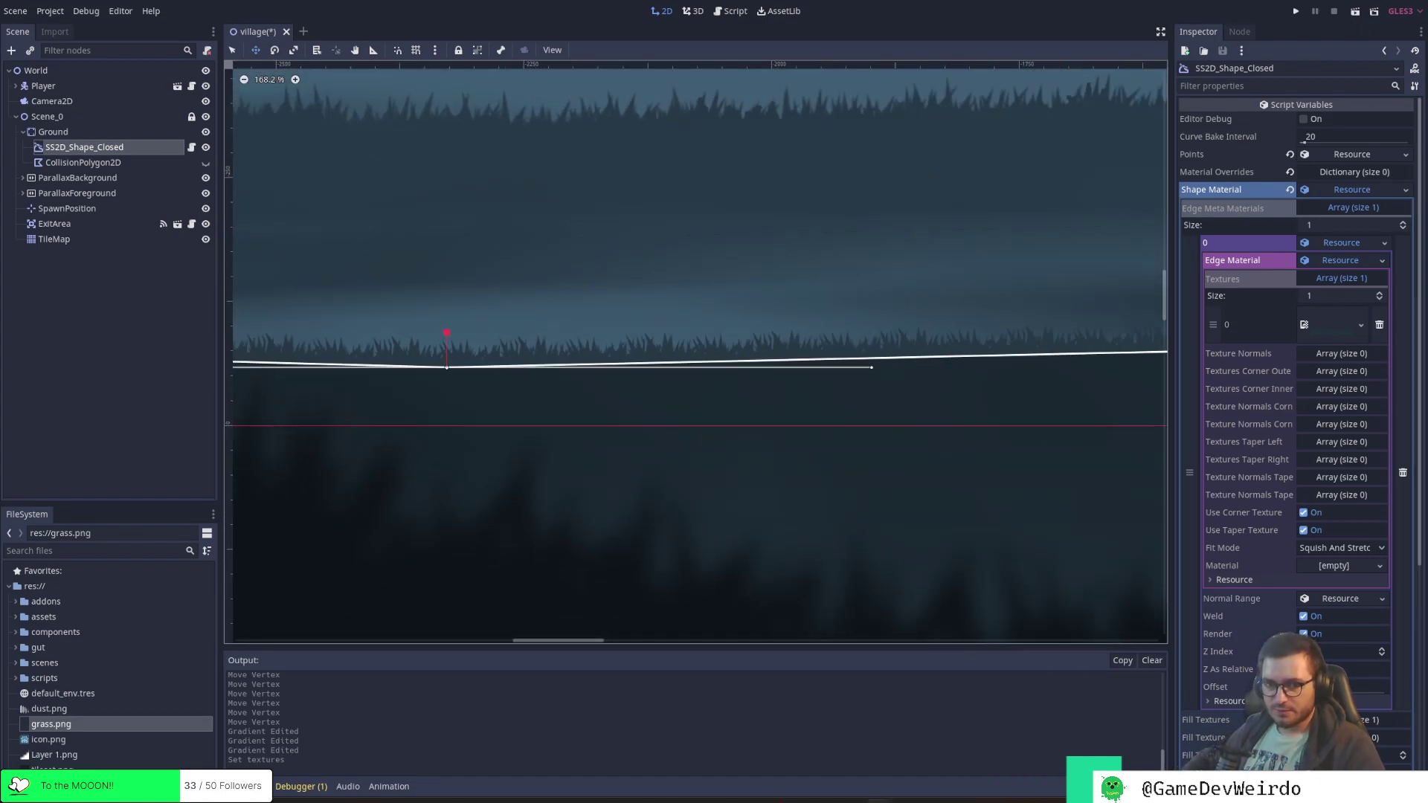
pyautogui.scroll(-6, 759, 341)
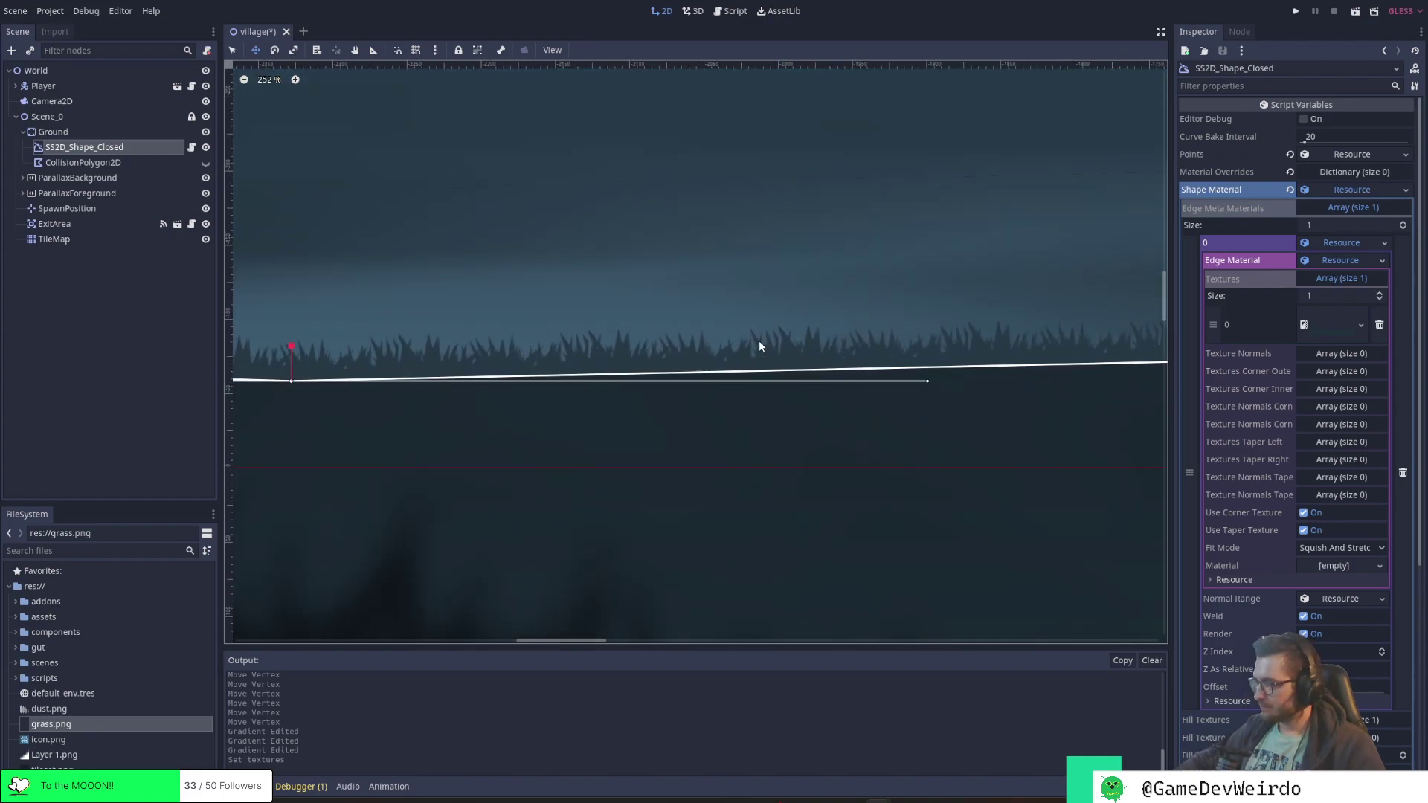
pyautogui.scroll(10, 781, 362)
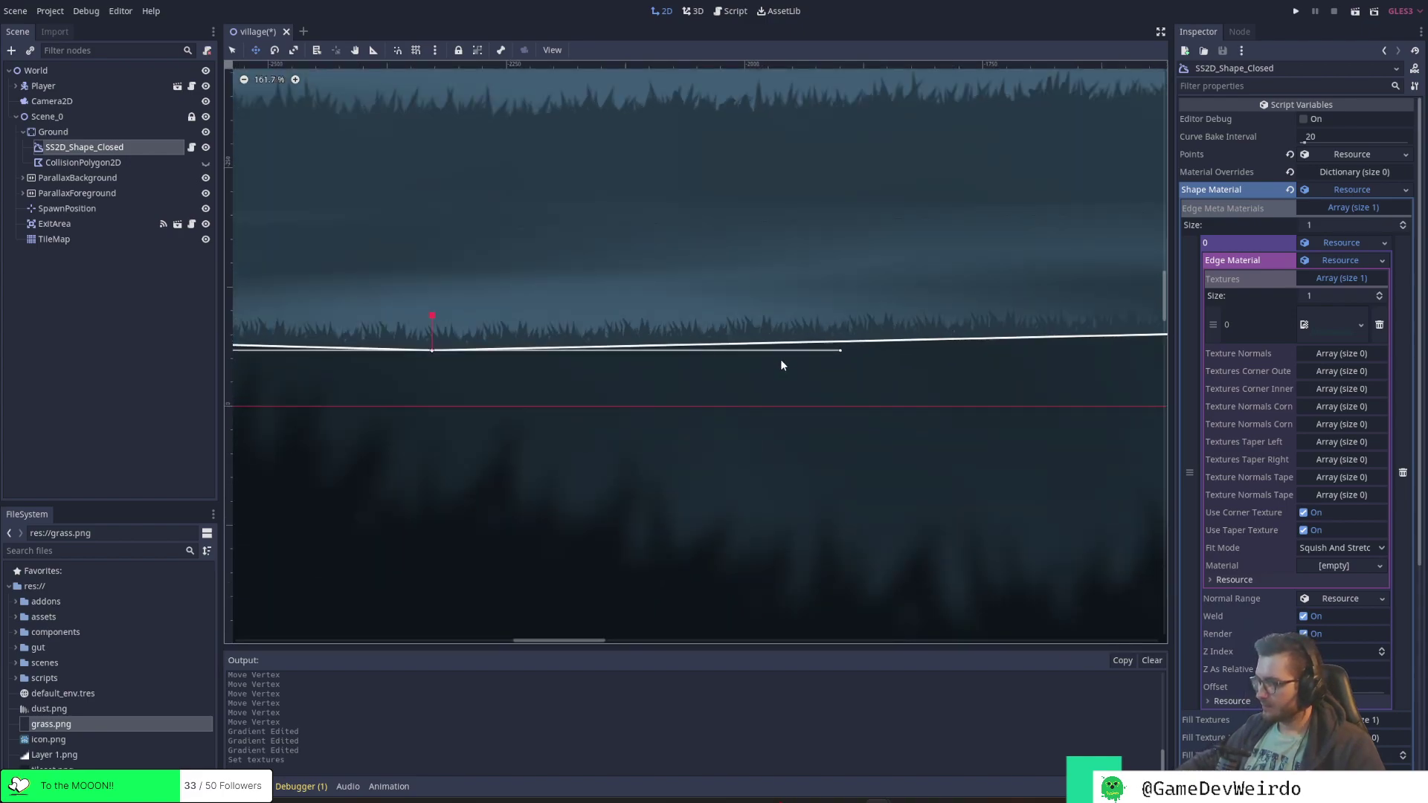
pyautogui.scroll(14, 896, 348)
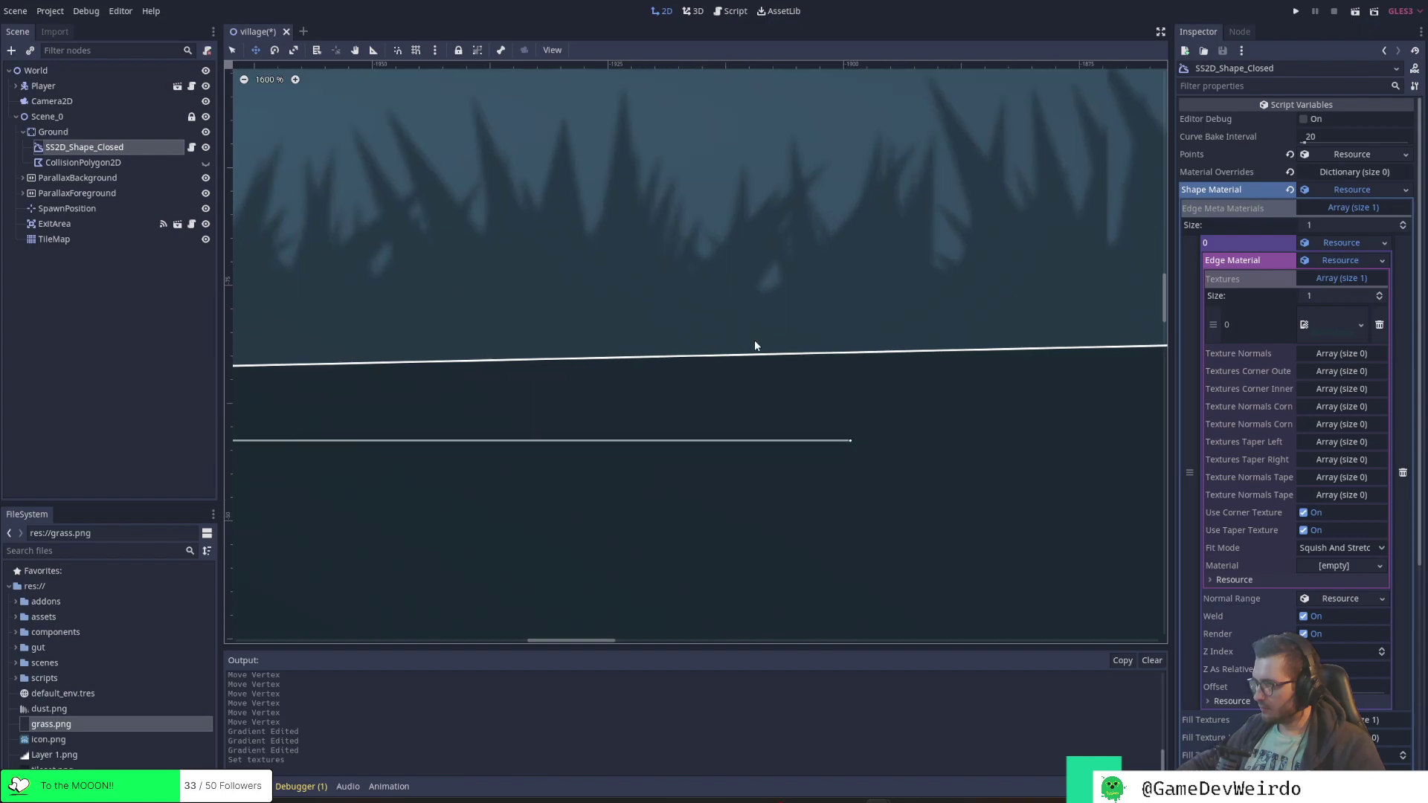
pyautogui.scroll(5, 787, 358)
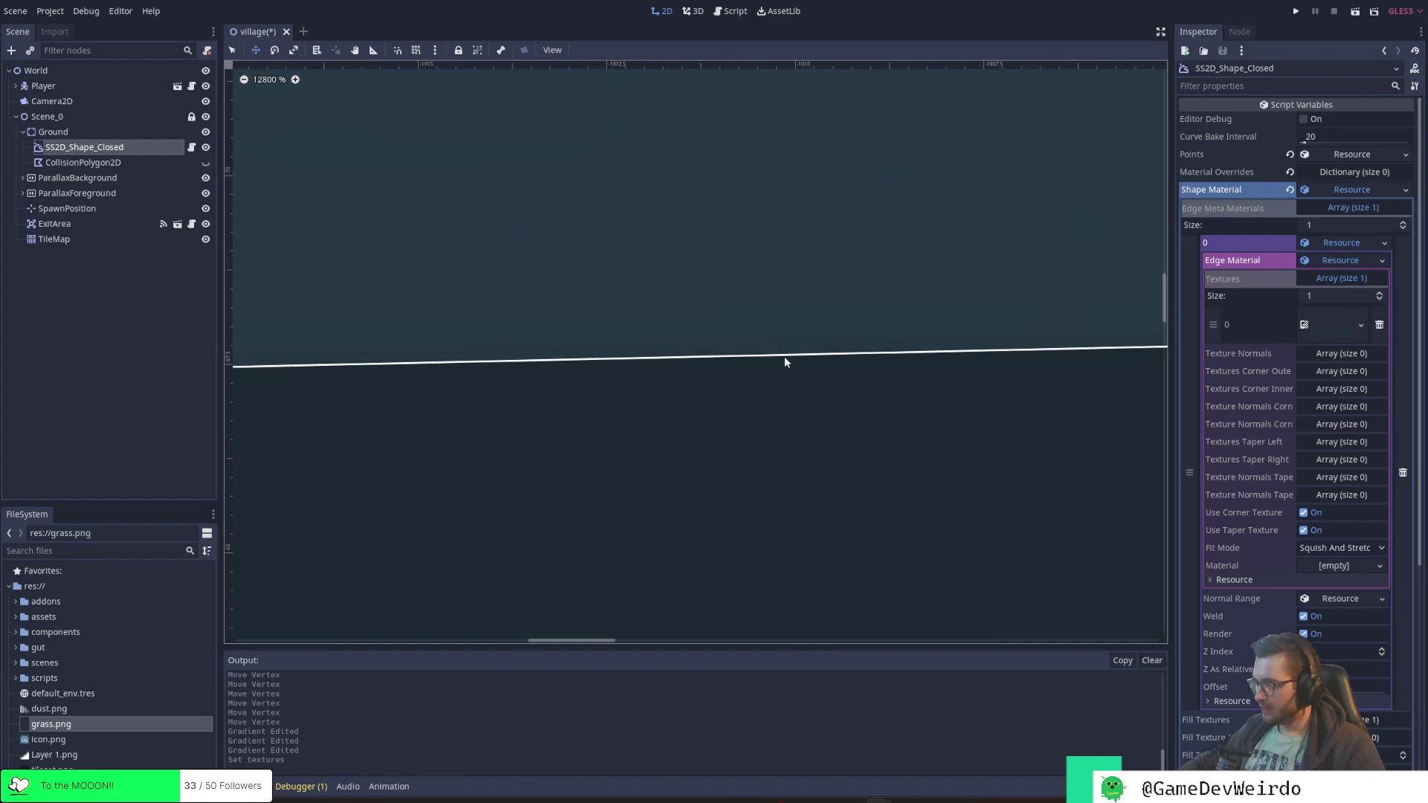
pyautogui.scroll(-20, 784, 362)
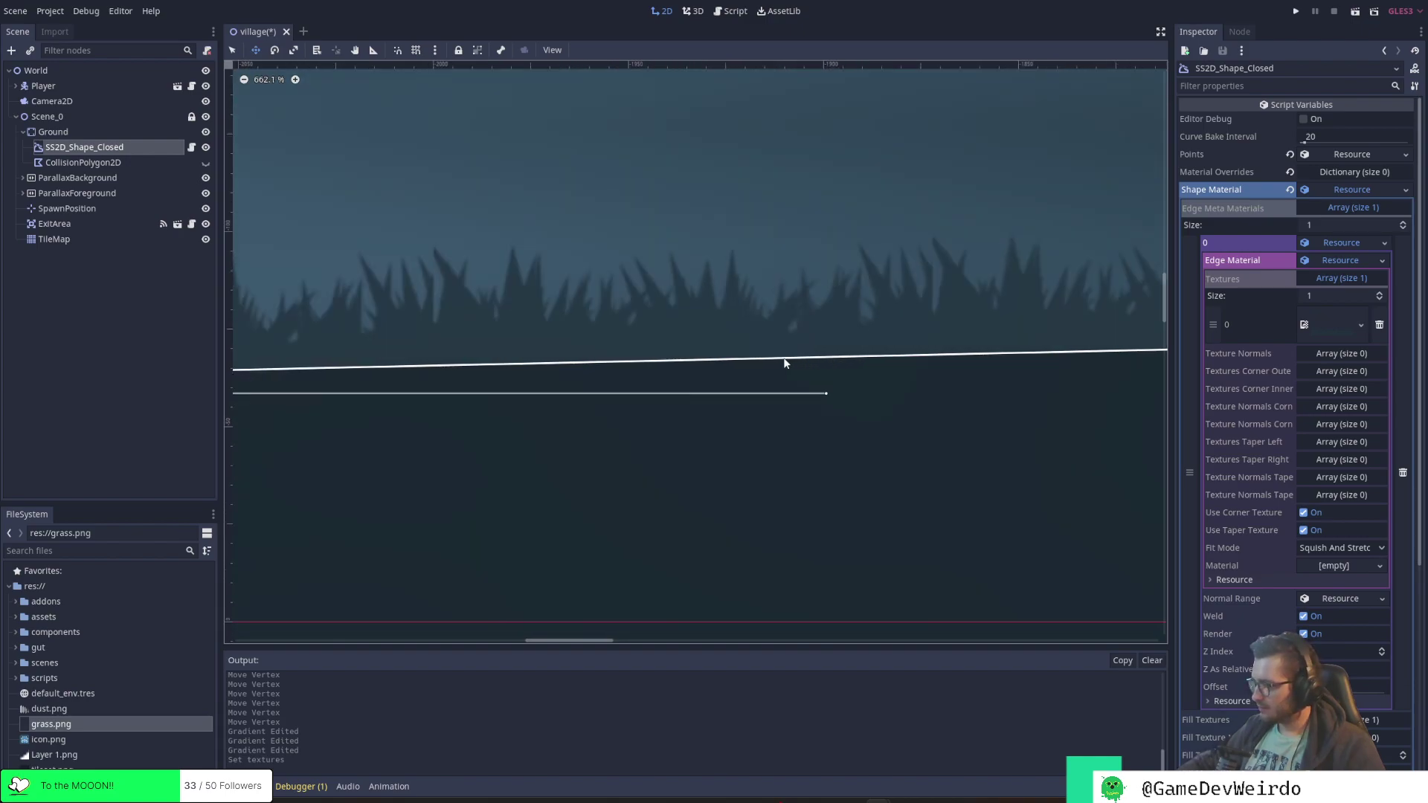
pyautogui.scroll(-15, 785, 362)
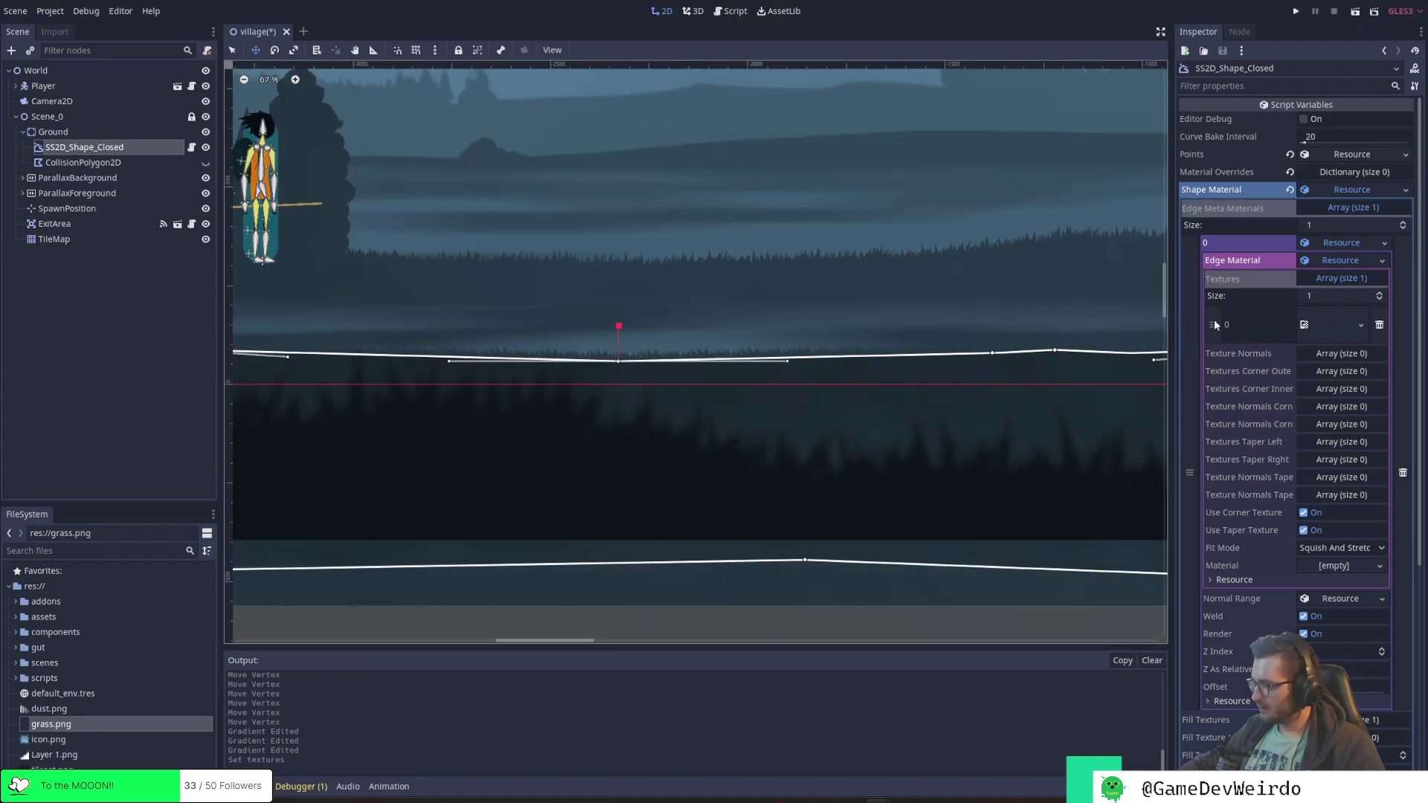
# Preview and collapse the grass.png edge texture, then bring the Photoshop grass image forward
pyautogui.click(1350, 329)
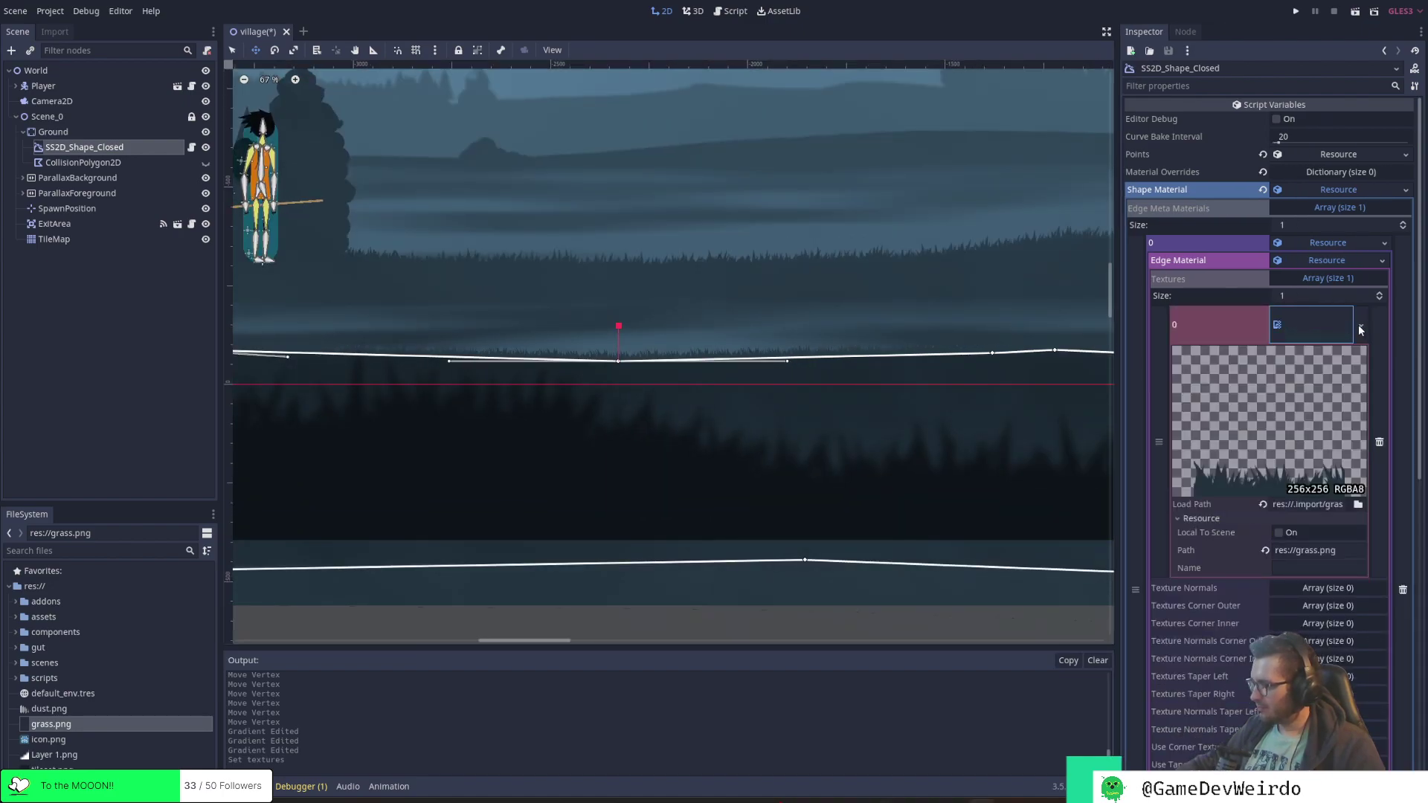
pyautogui.click(1361, 329)
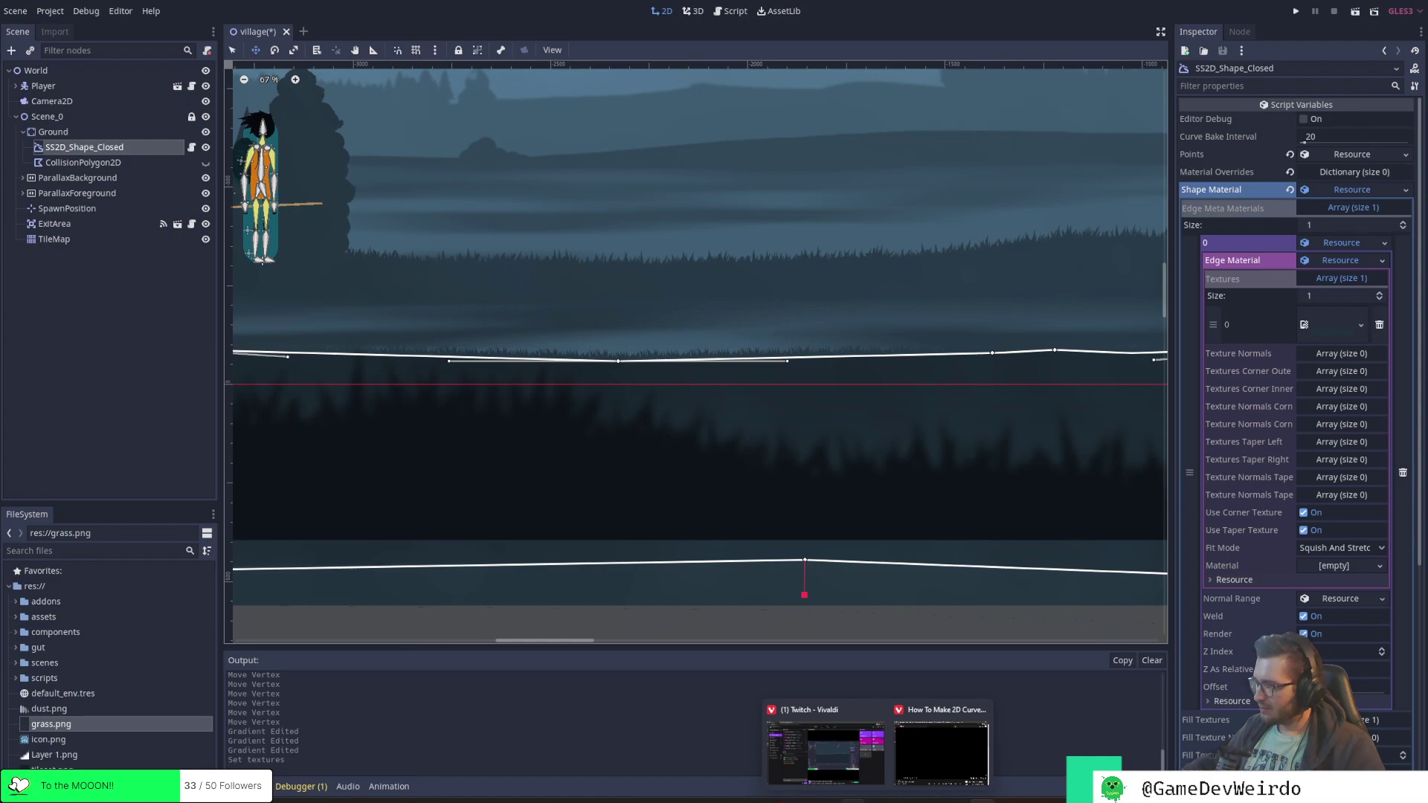
pyautogui.click(915, 792)
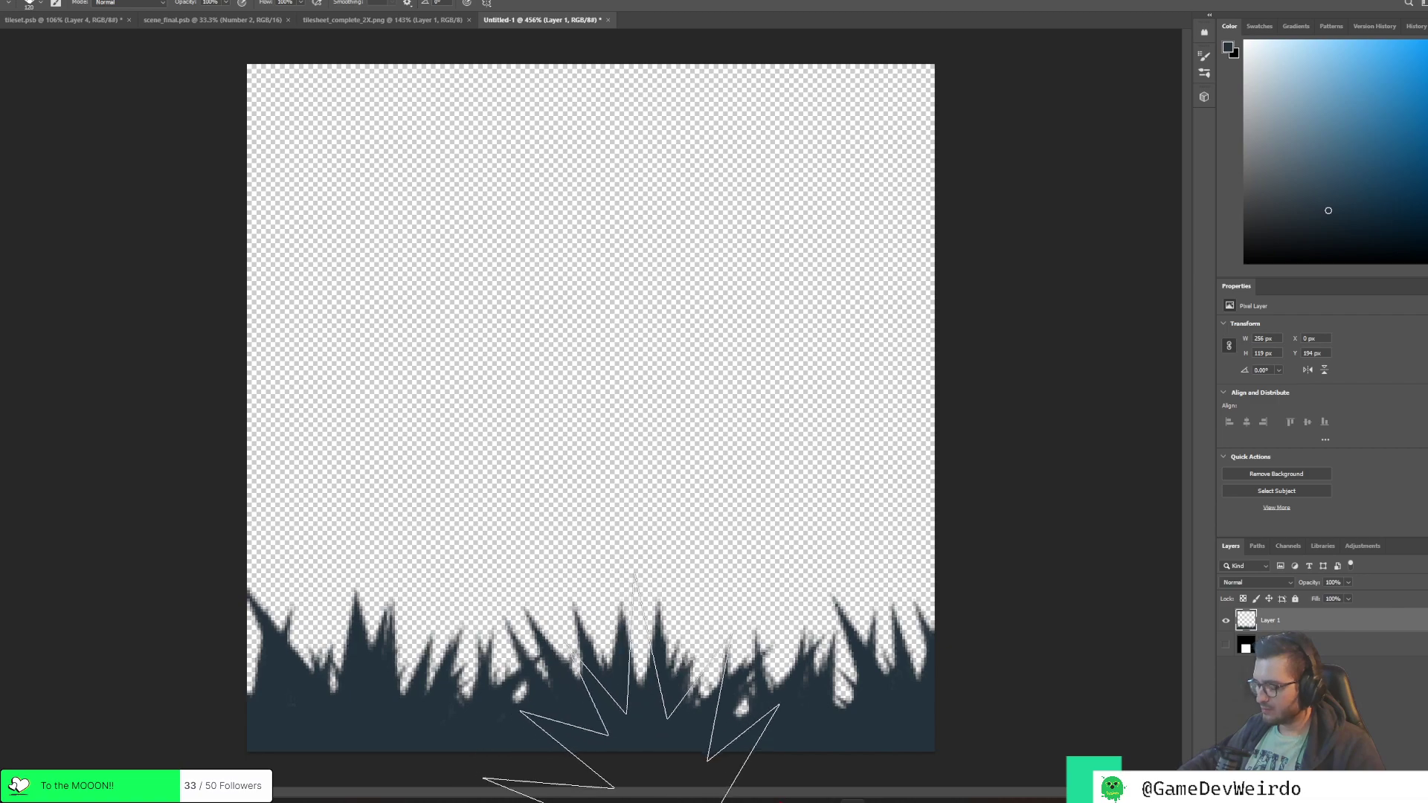
# Read the grass foreground colour as hex 22323d, then return to Godot
pyautogui.press('i')
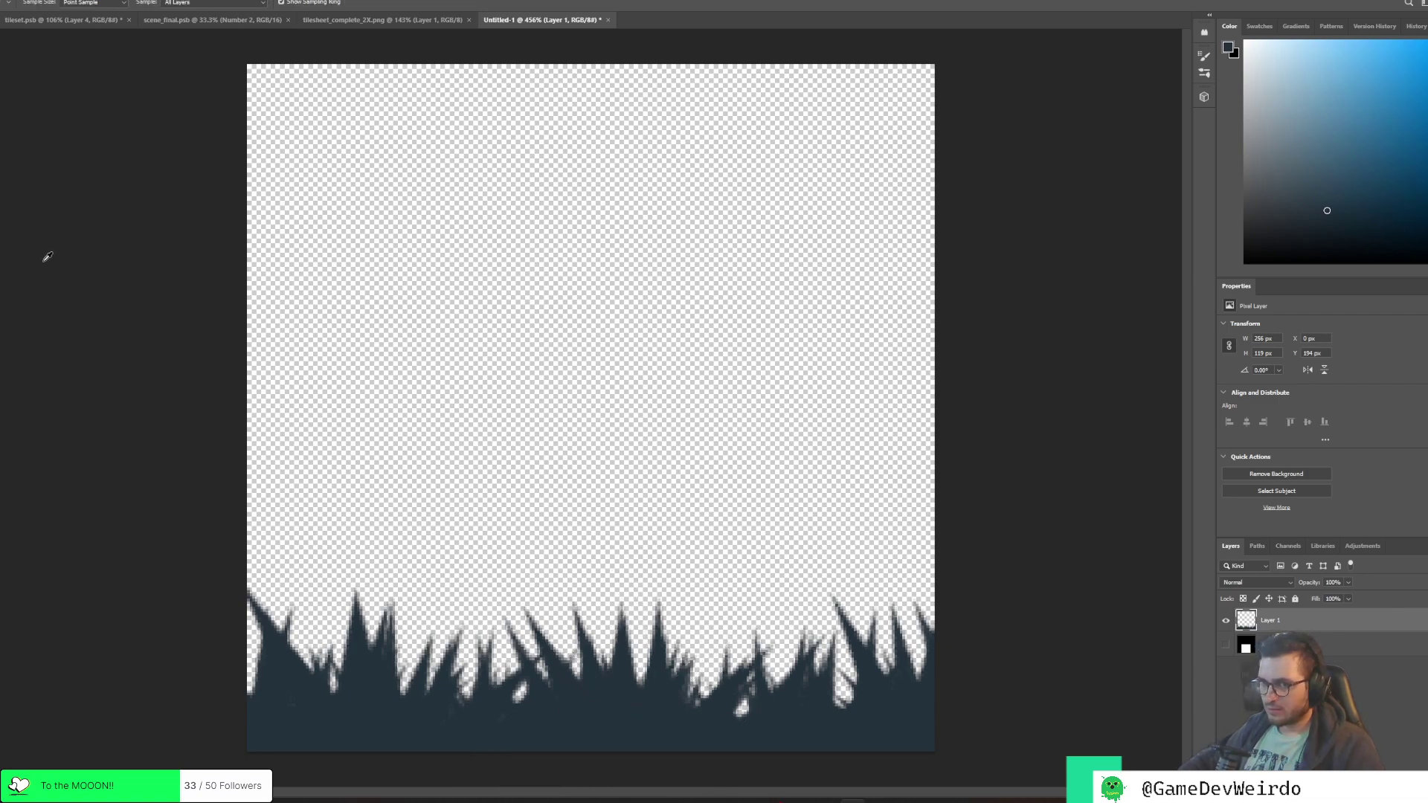
pyautogui.click(1228, 46)
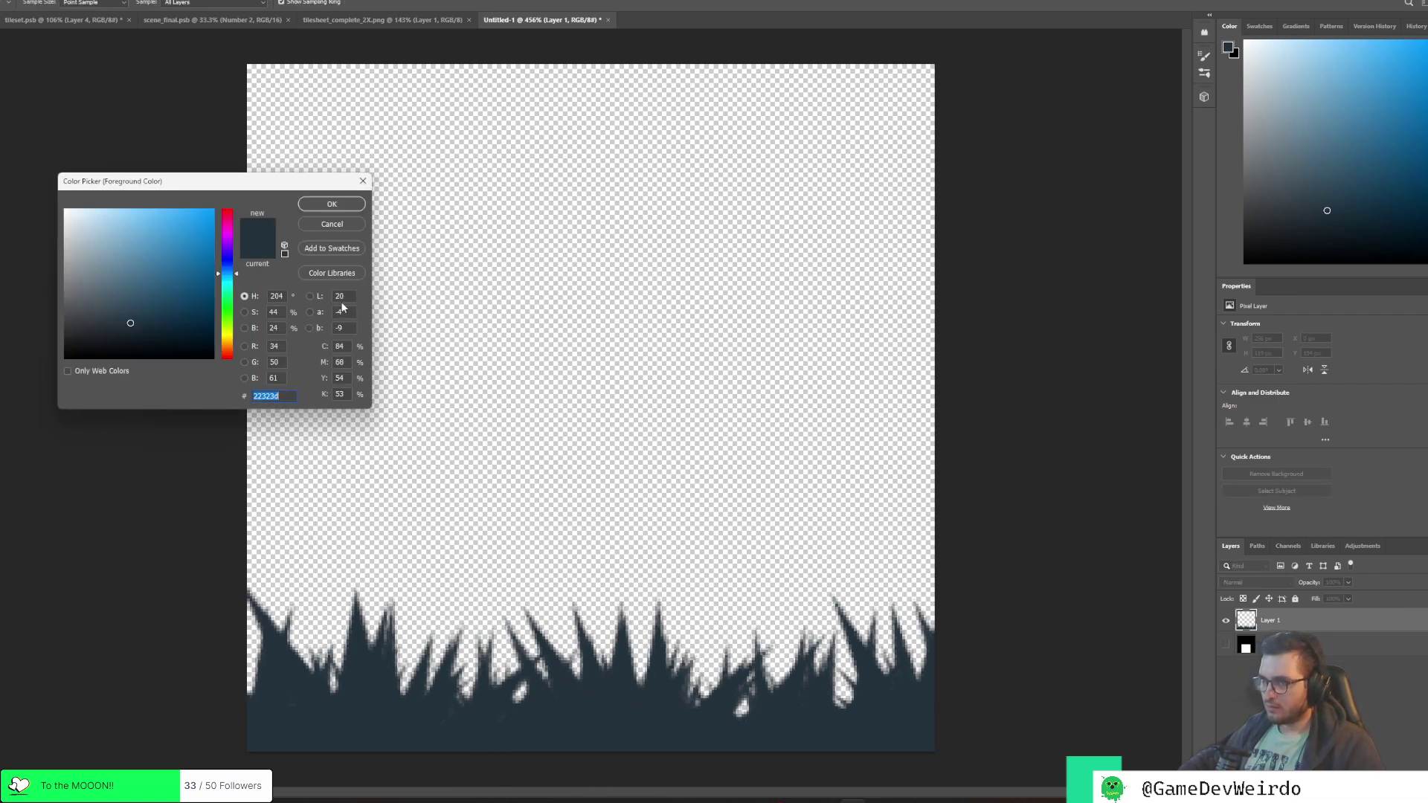
pyautogui.press('Return')
pyautogui.moveTo(854, 795)
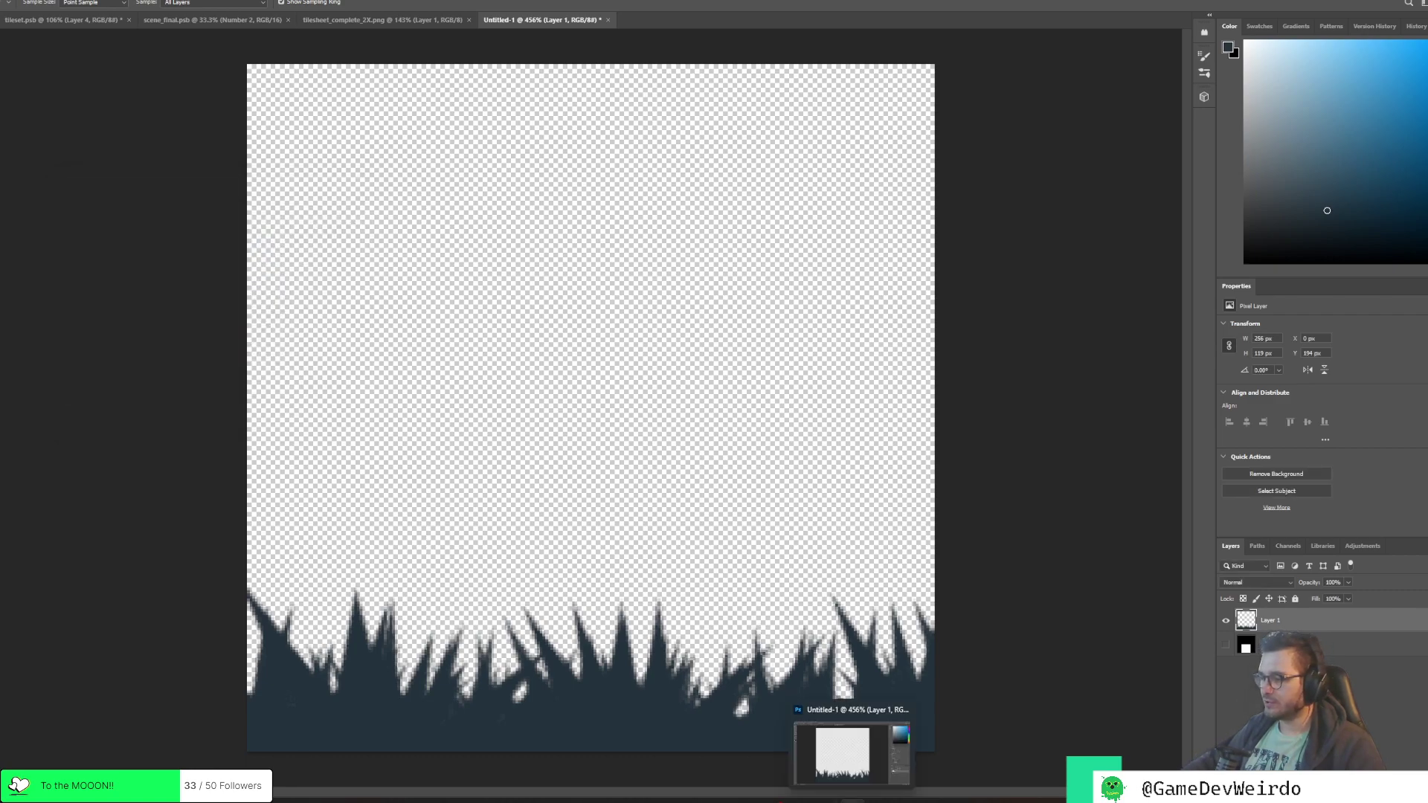
pyautogui.hotkey('alt', 'Tab')
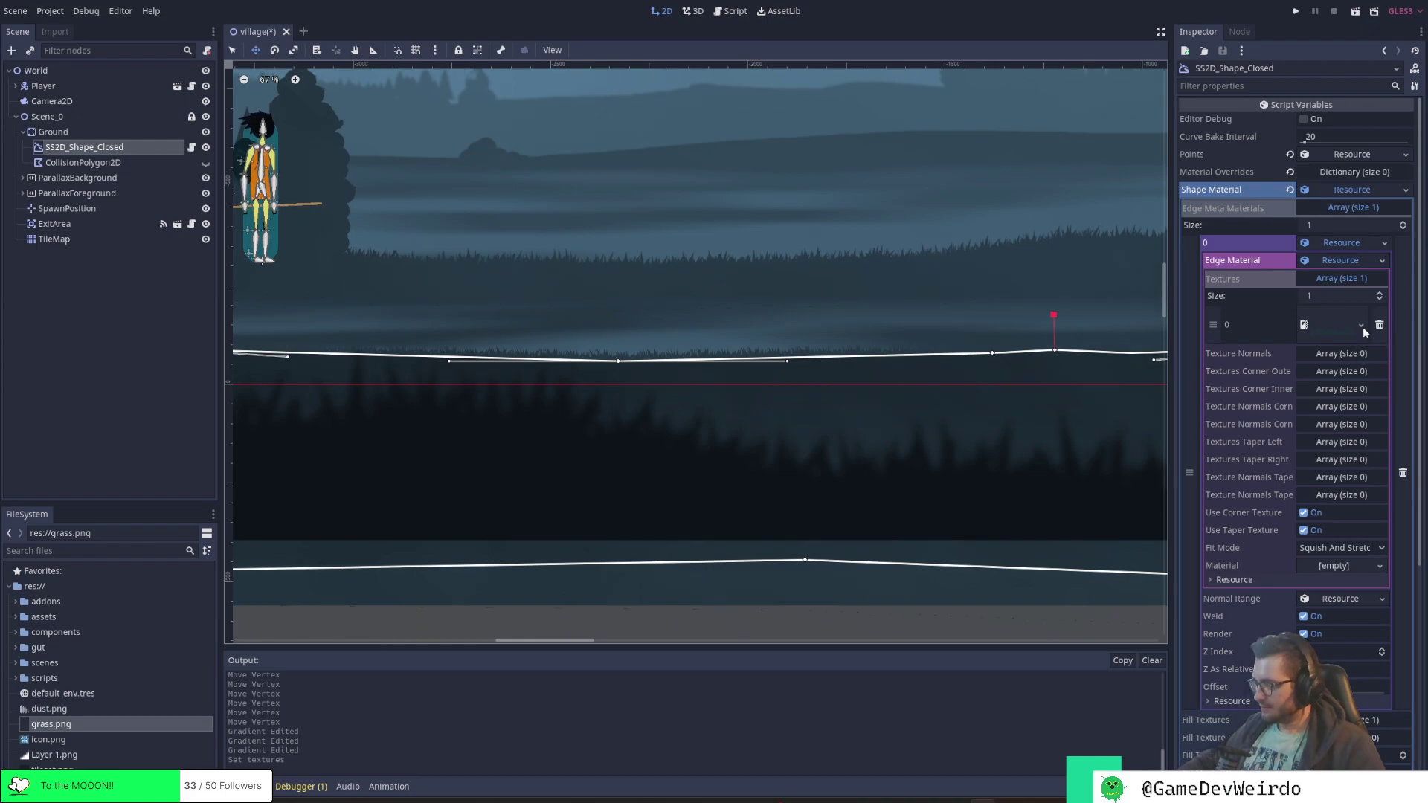
# Expand Fill Textures 0 and open the colour picker for the gradient's first stop
pyautogui.click(1353, 212)
pyautogui.click(1351, 225)
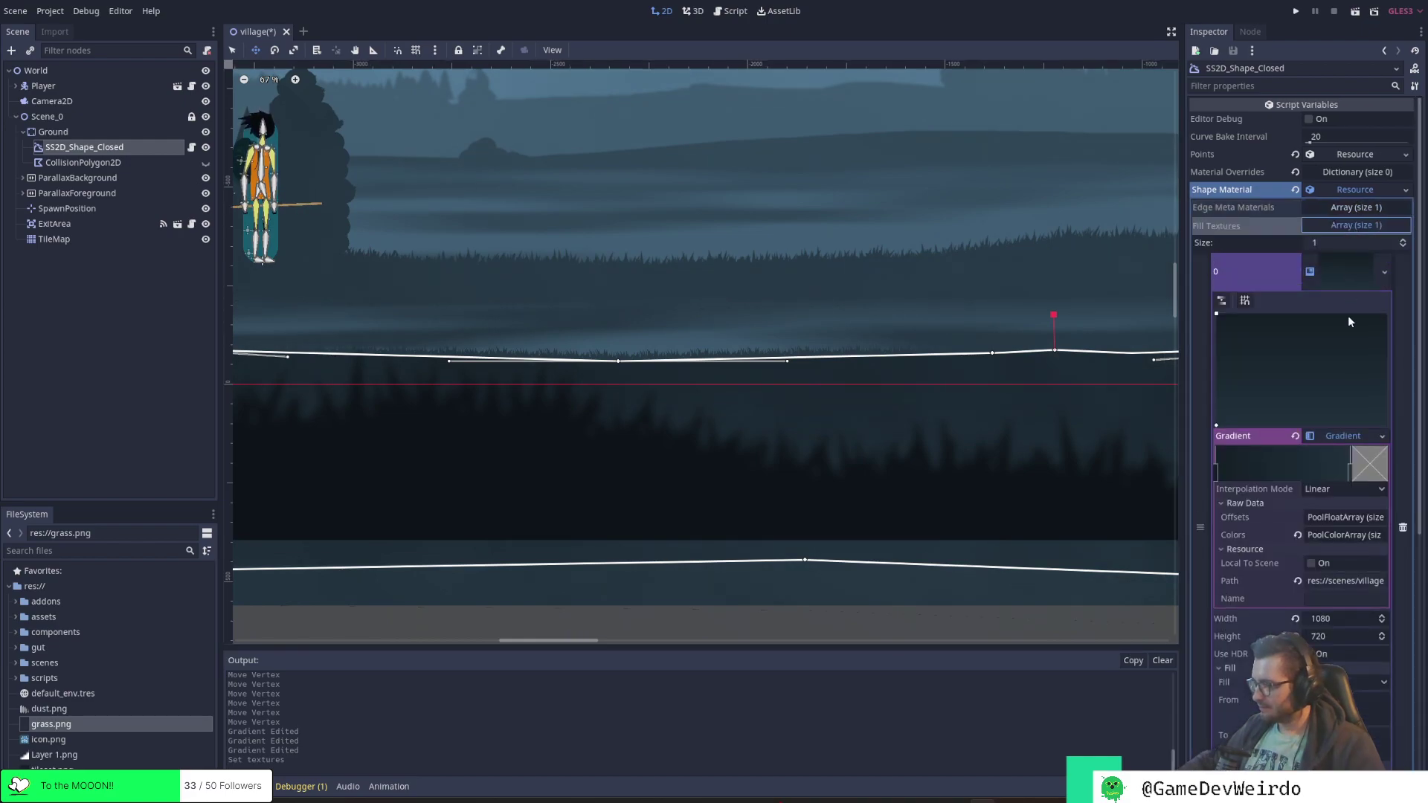
pyautogui.click(1215, 474)
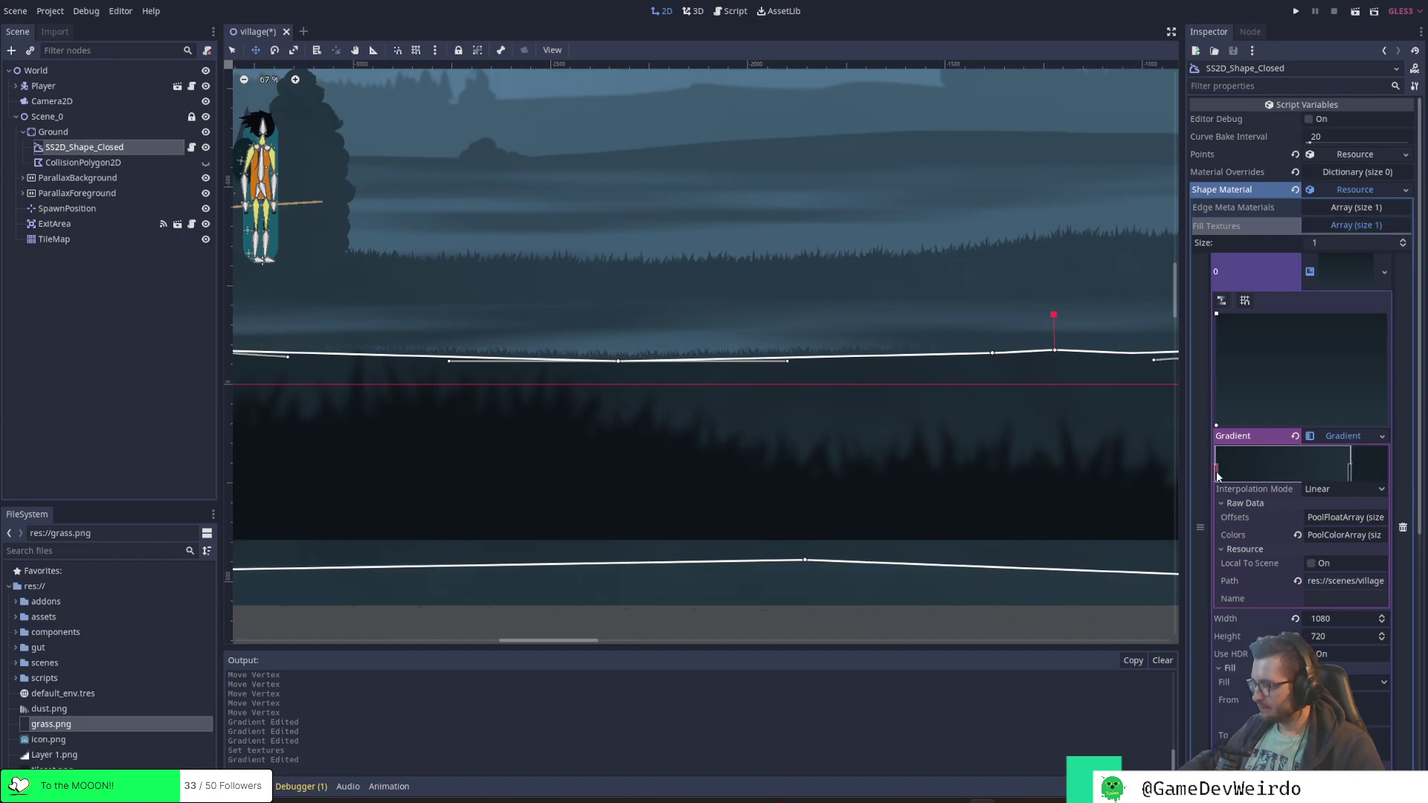
pyautogui.click(1379, 470)
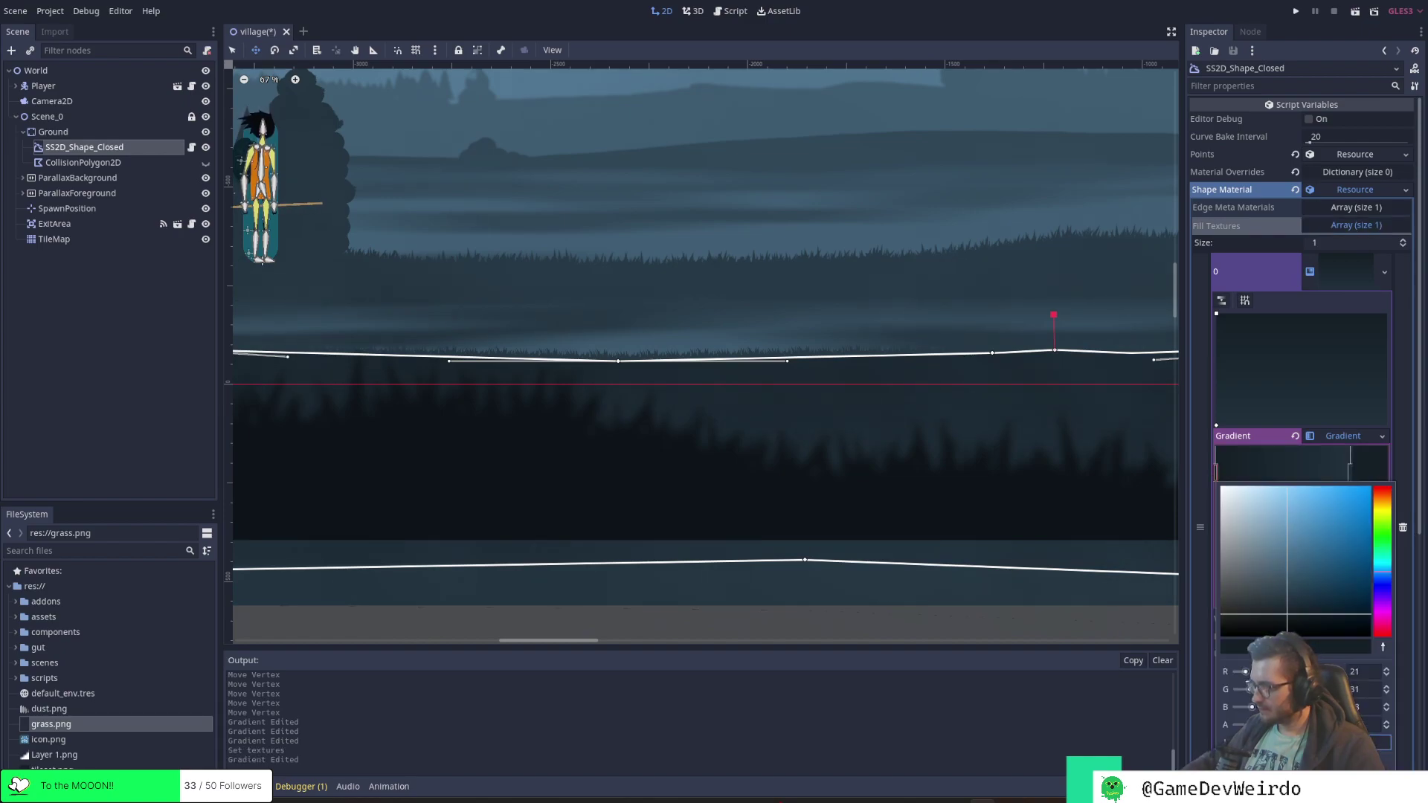
# Clear the grass canvas and repaint the grass strip along the bottom in #151f26
pyautogui.hotkey('alt', 'Tab')
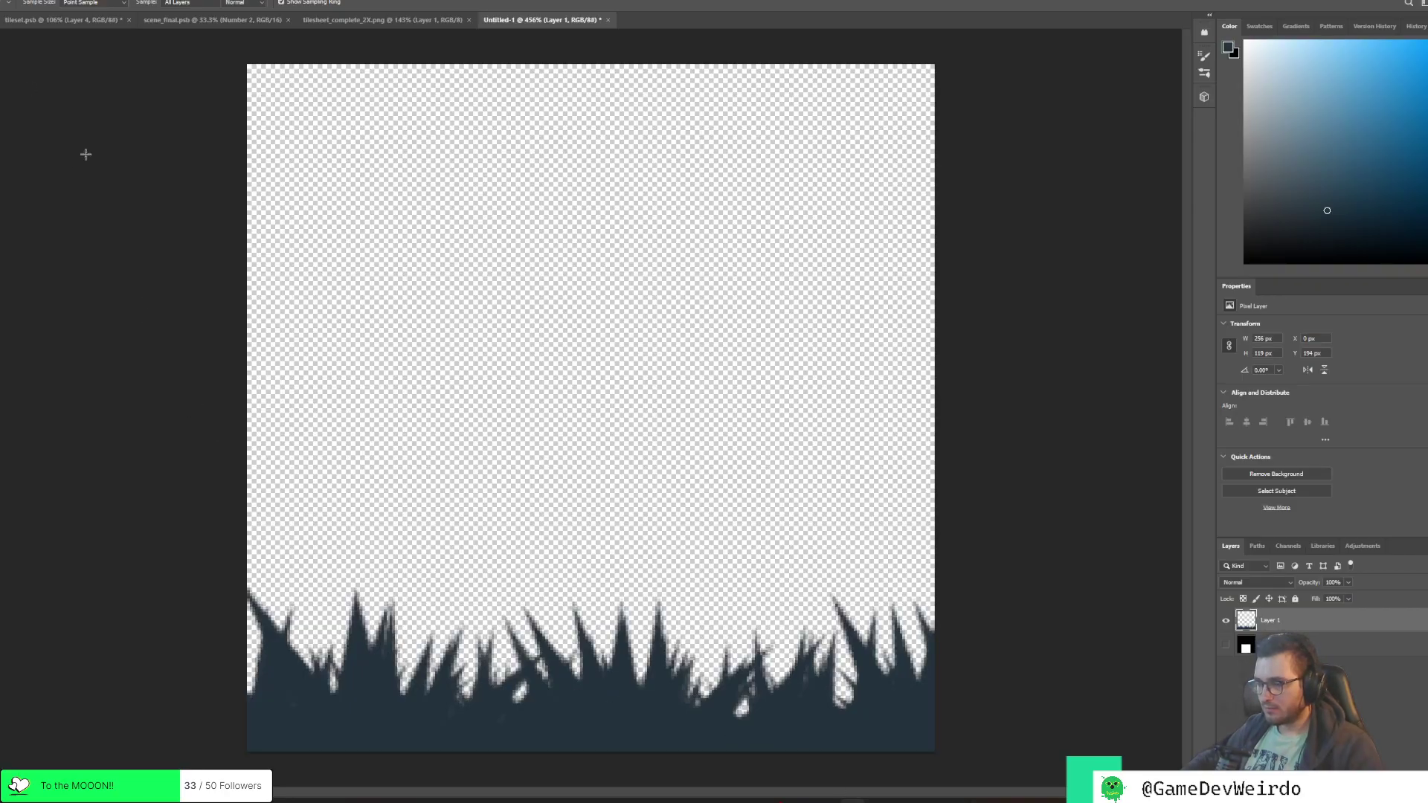
pyautogui.moveTo(190, 59); pyautogui.dragTo(1014, 759)
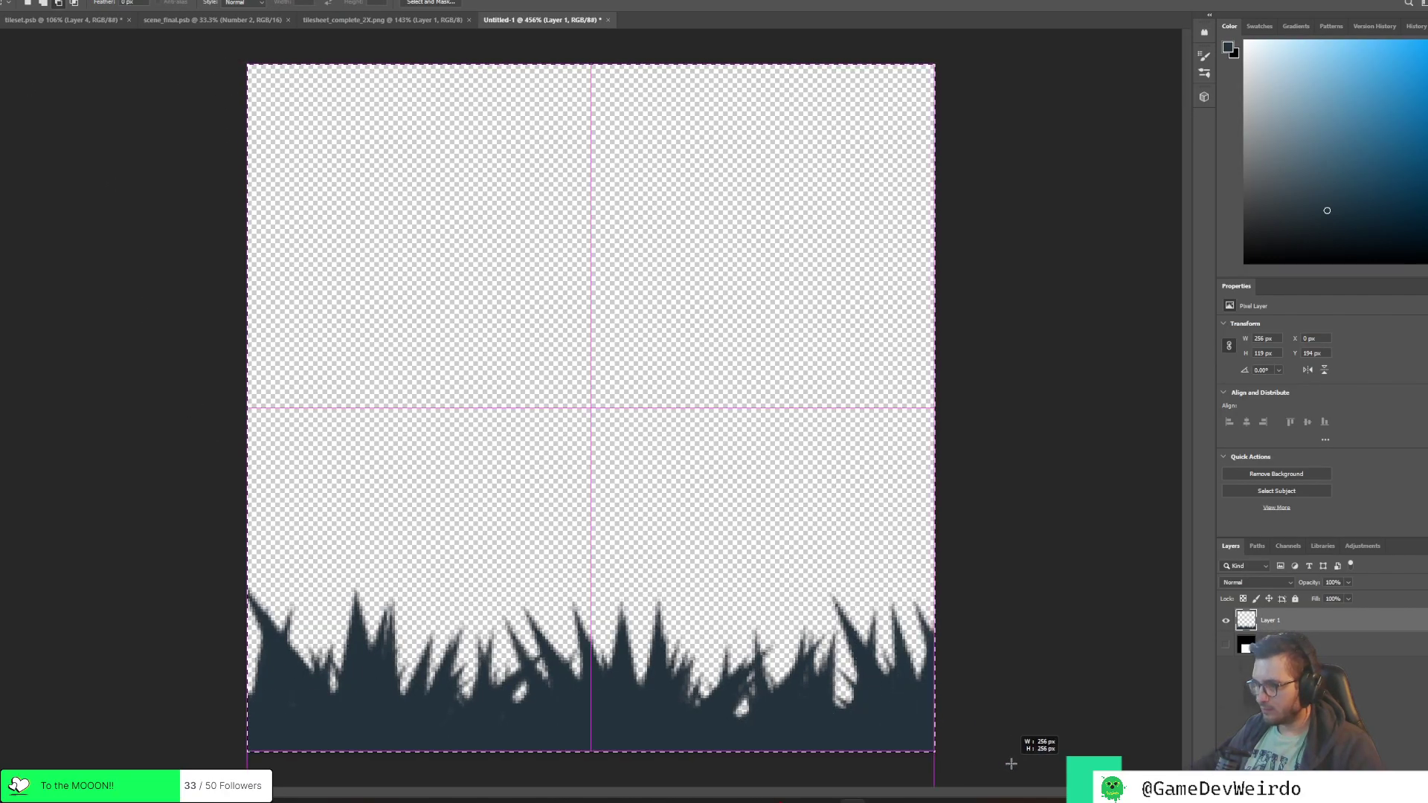
pyautogui.press('Delete')
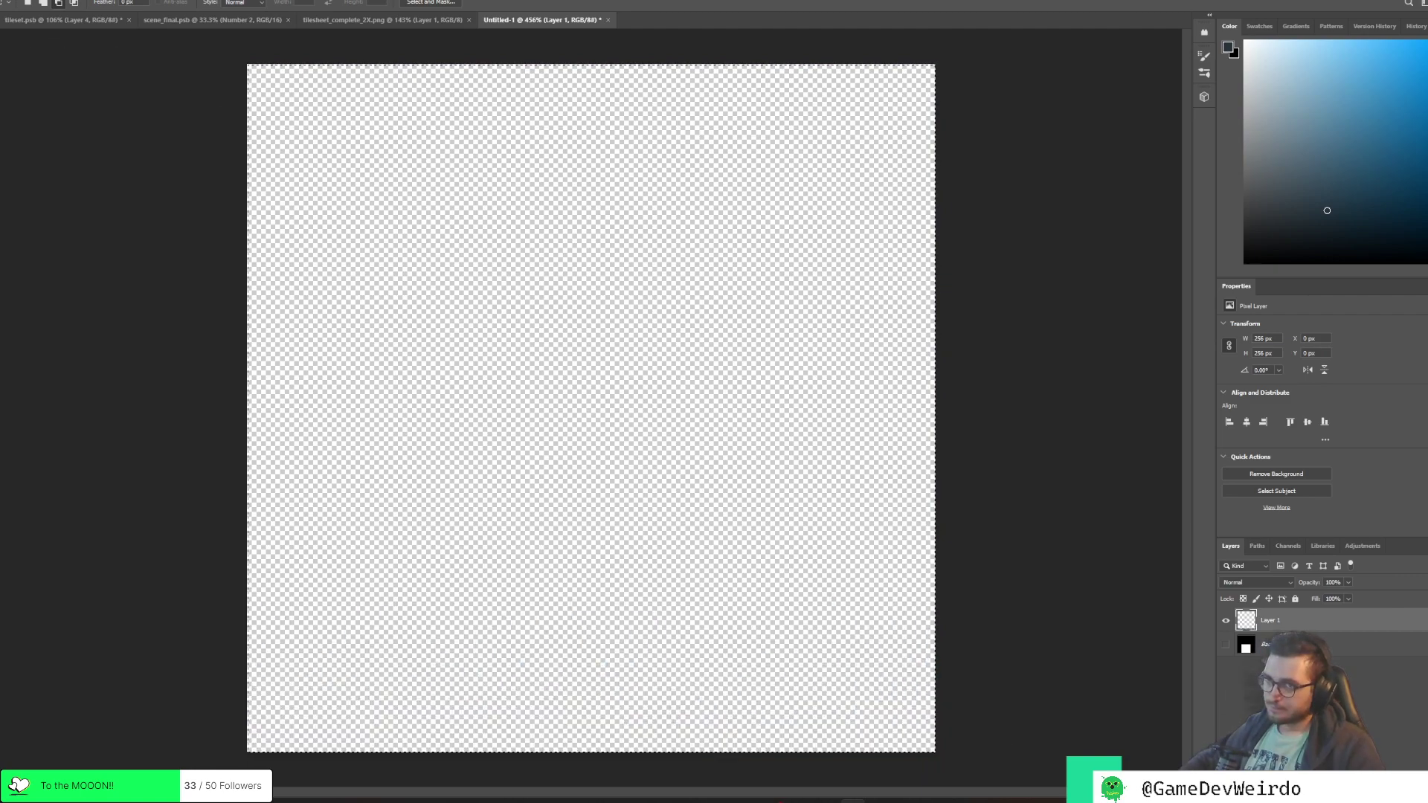
pyautogui.press('b')
pyautogui.click(1229, 48)
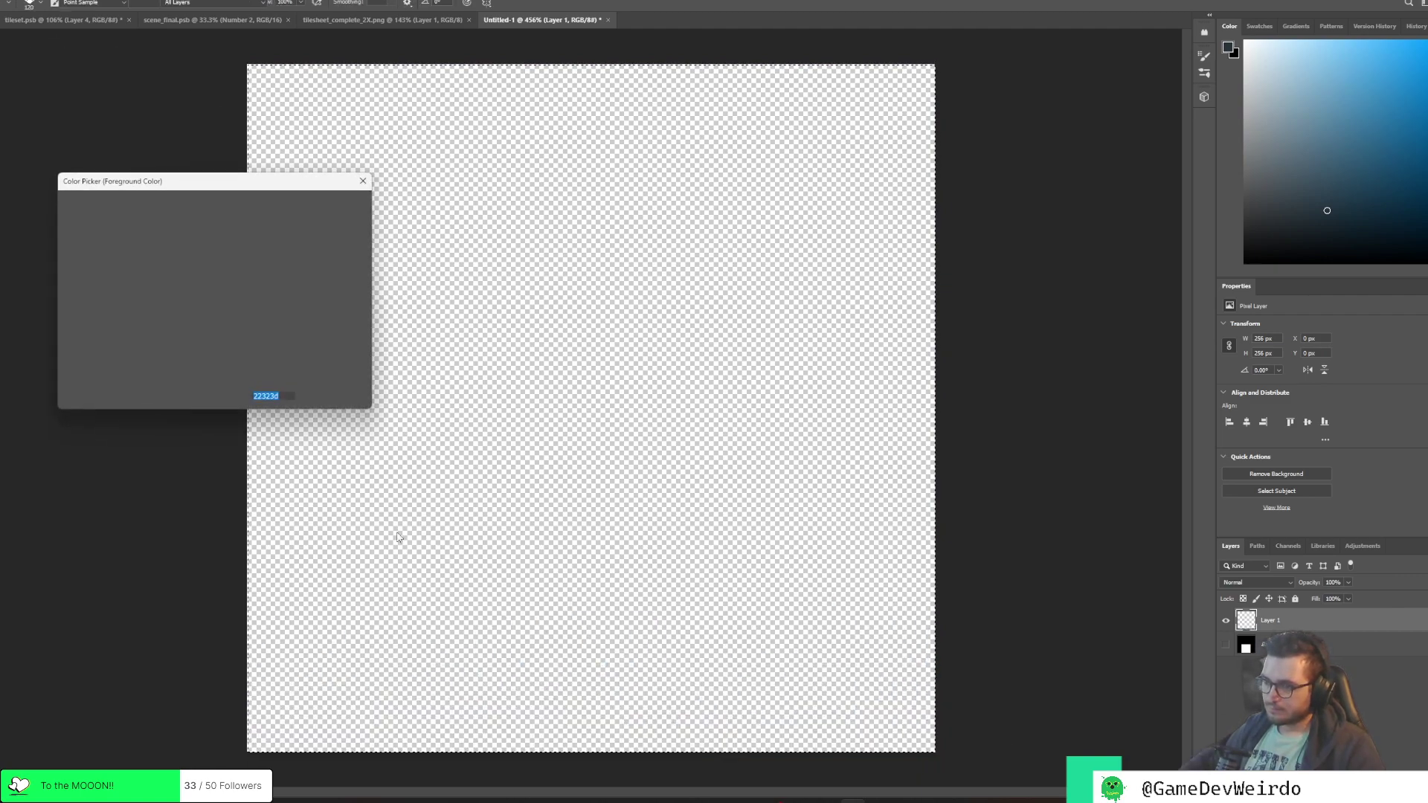
pyautogui.click(286, 397)
pyautogui.write('151f26')
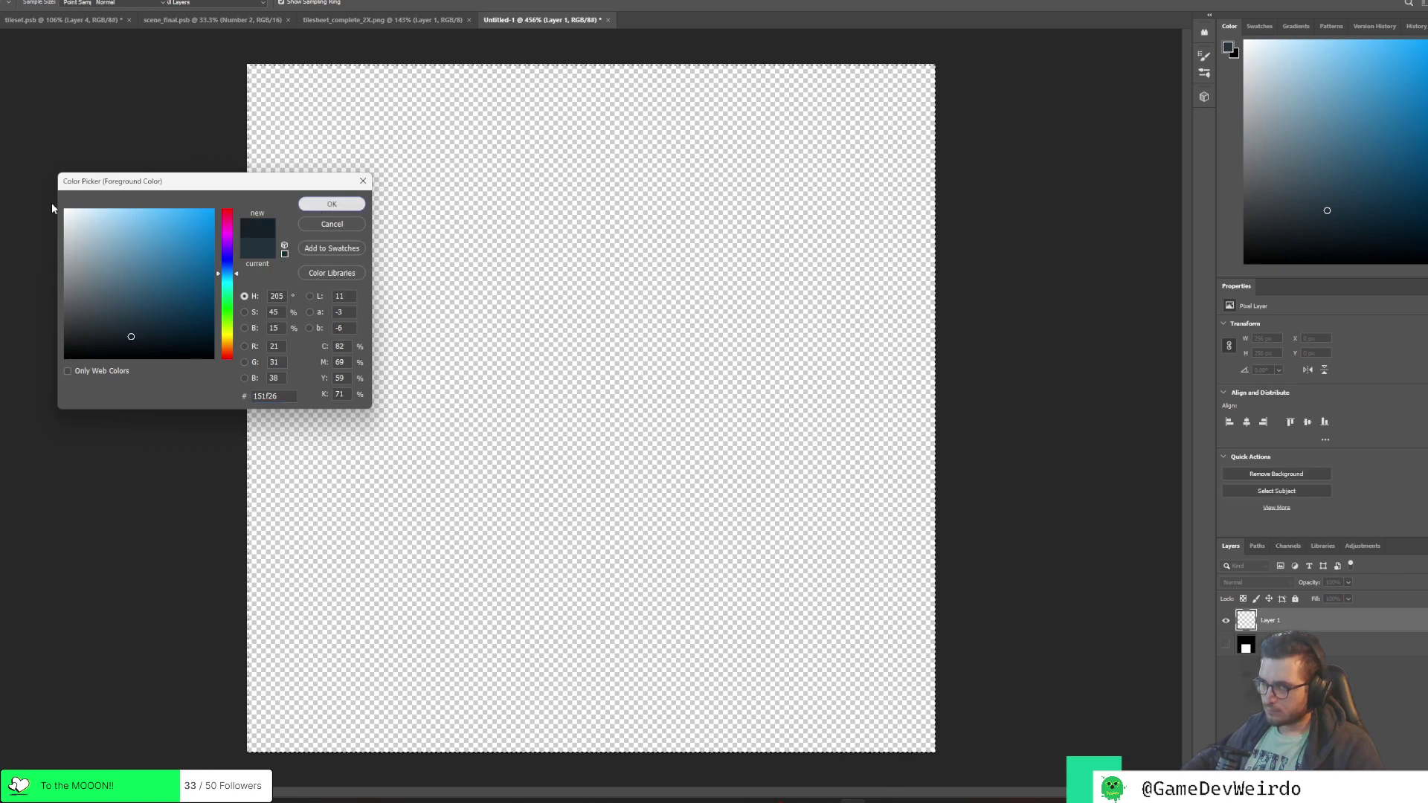
pyautogui.press('Return')
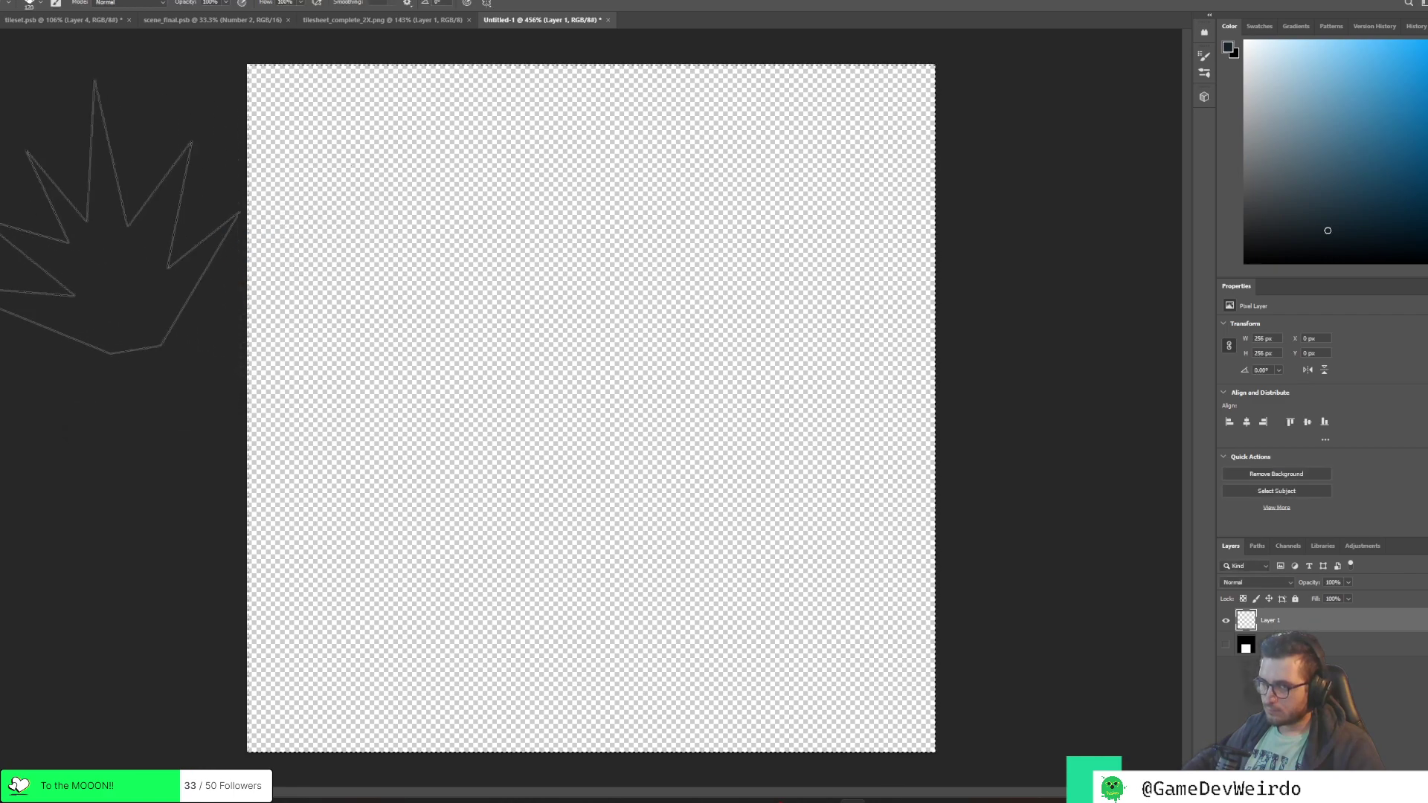
pyautogui.moveTo(231, 681)
pyautogui.mouseDown()
pyautogui.moveTo(565, 751)
pyautogui.moveTo(774, 774)
pyautogui.moveTo(929, 714)
pyautogui.moveTo(967, 669)
pyautogui.mouseUp()
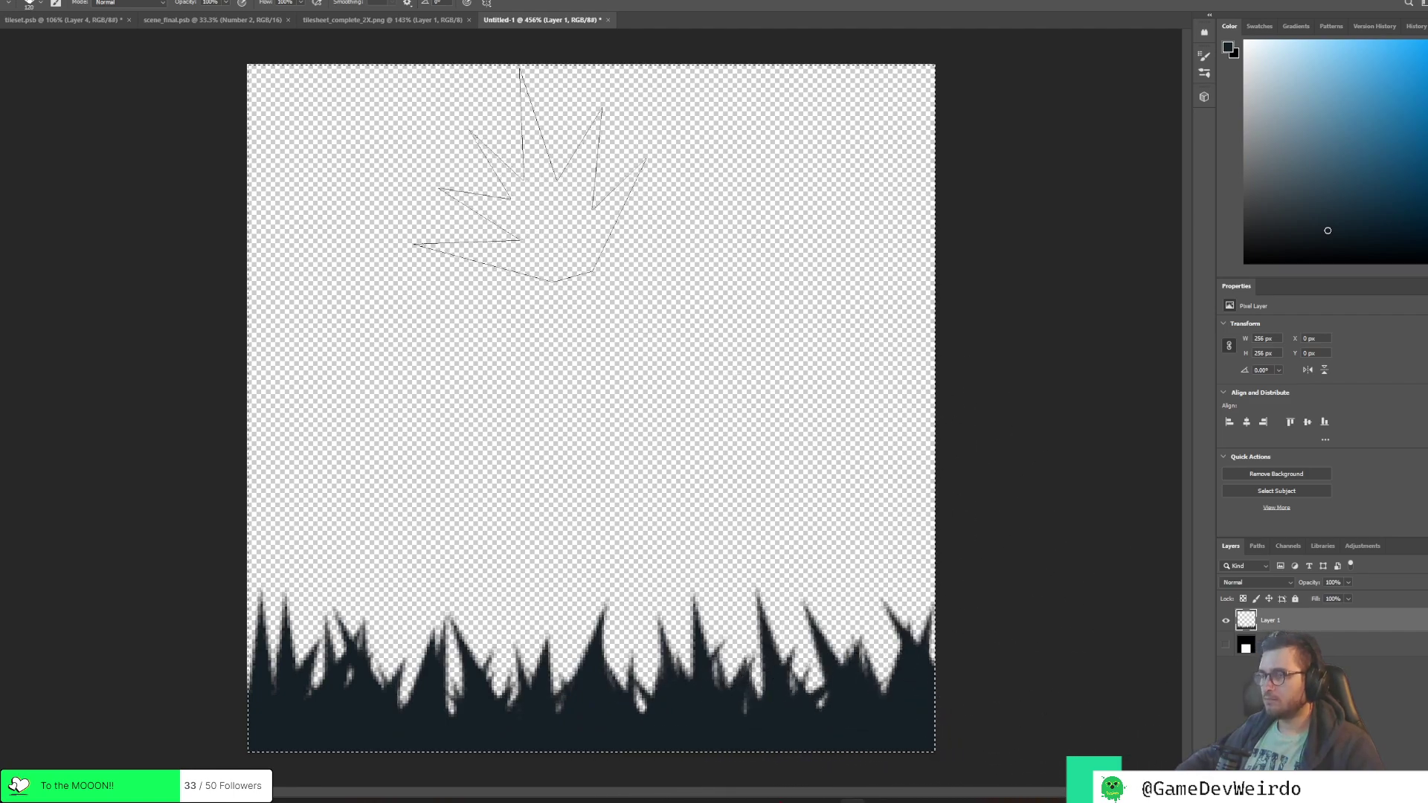
# Export the image as PNG, replacing the existing grass.png
pyautogui.click(14, 1)
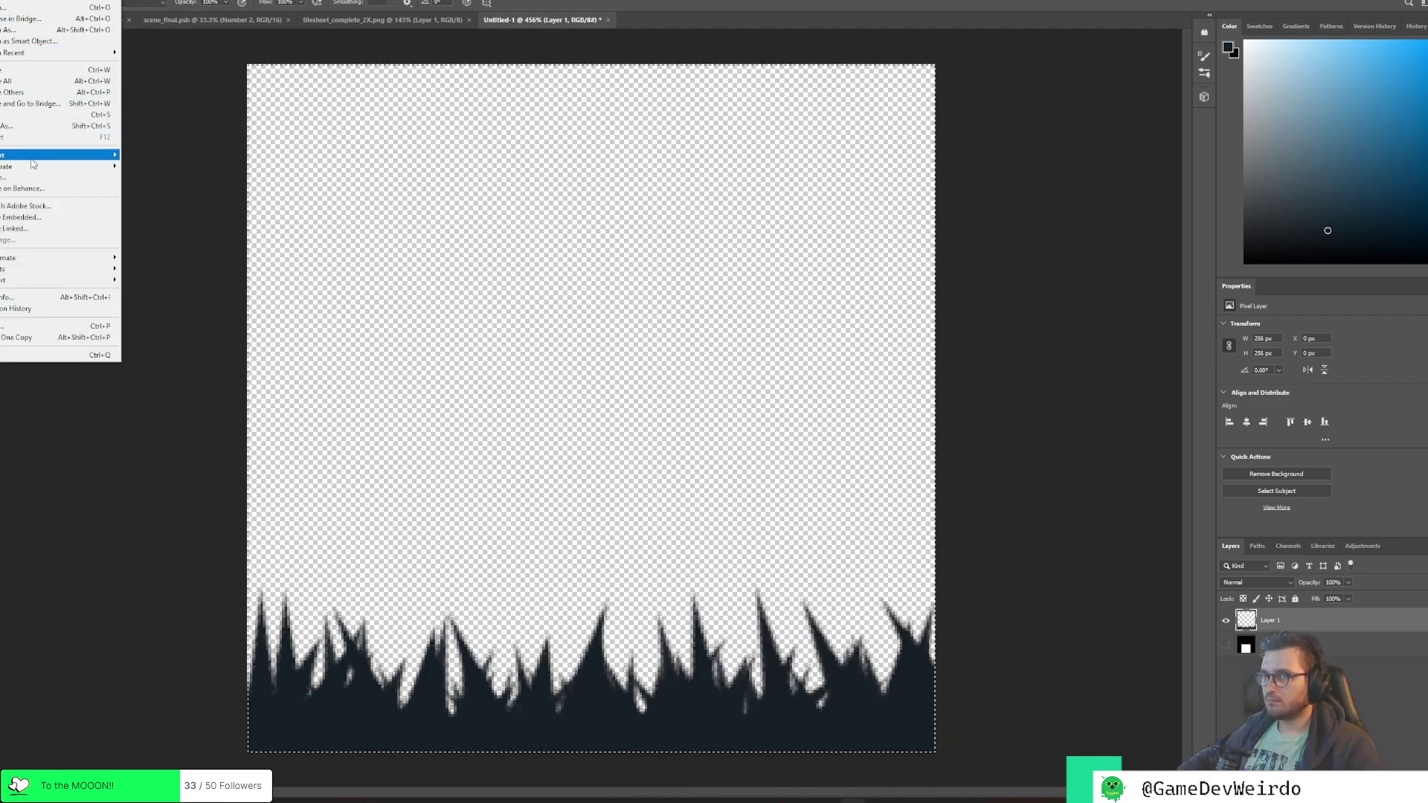
pyautogui.moveTo(33, 156)
pyautogui.click(165, 153)
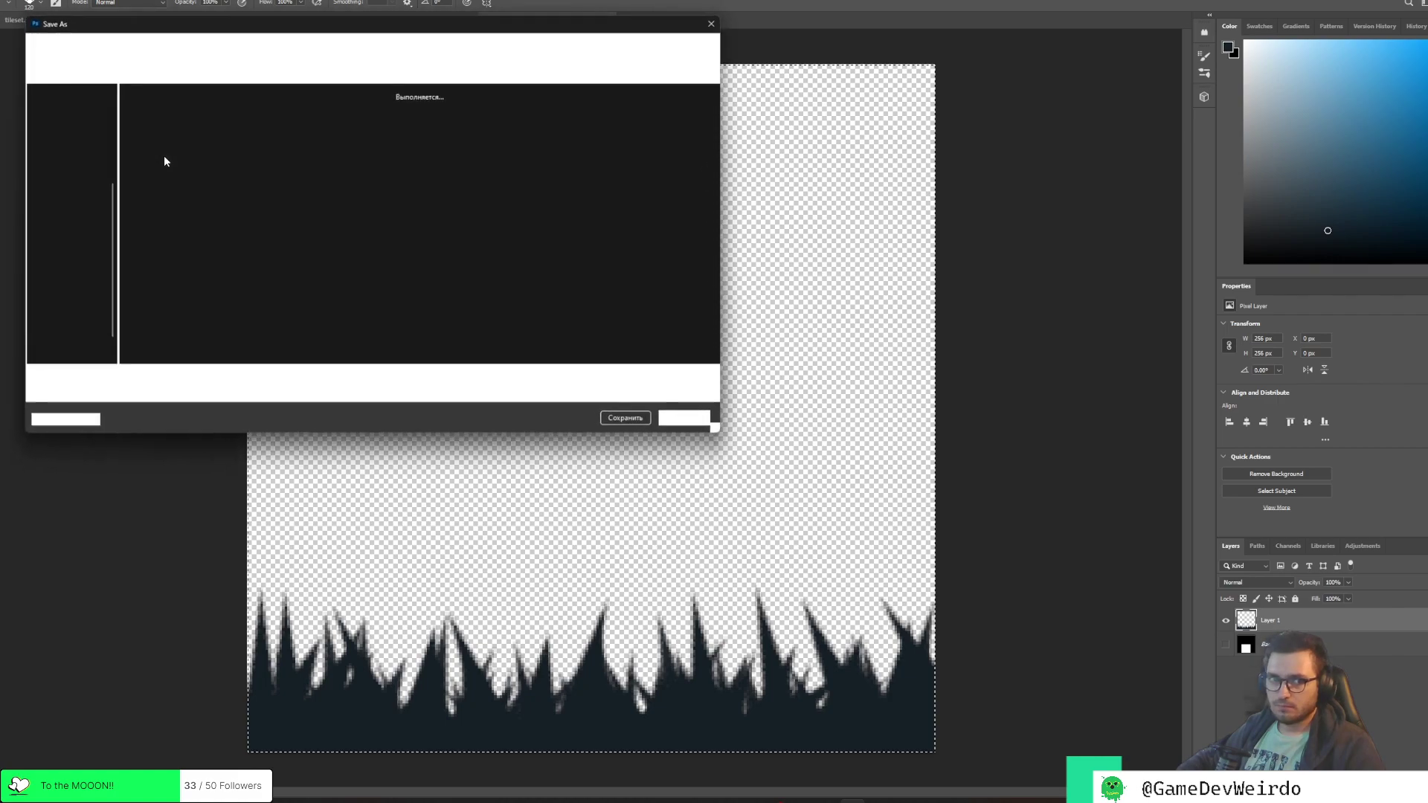
pyautogui.click(277, 145)
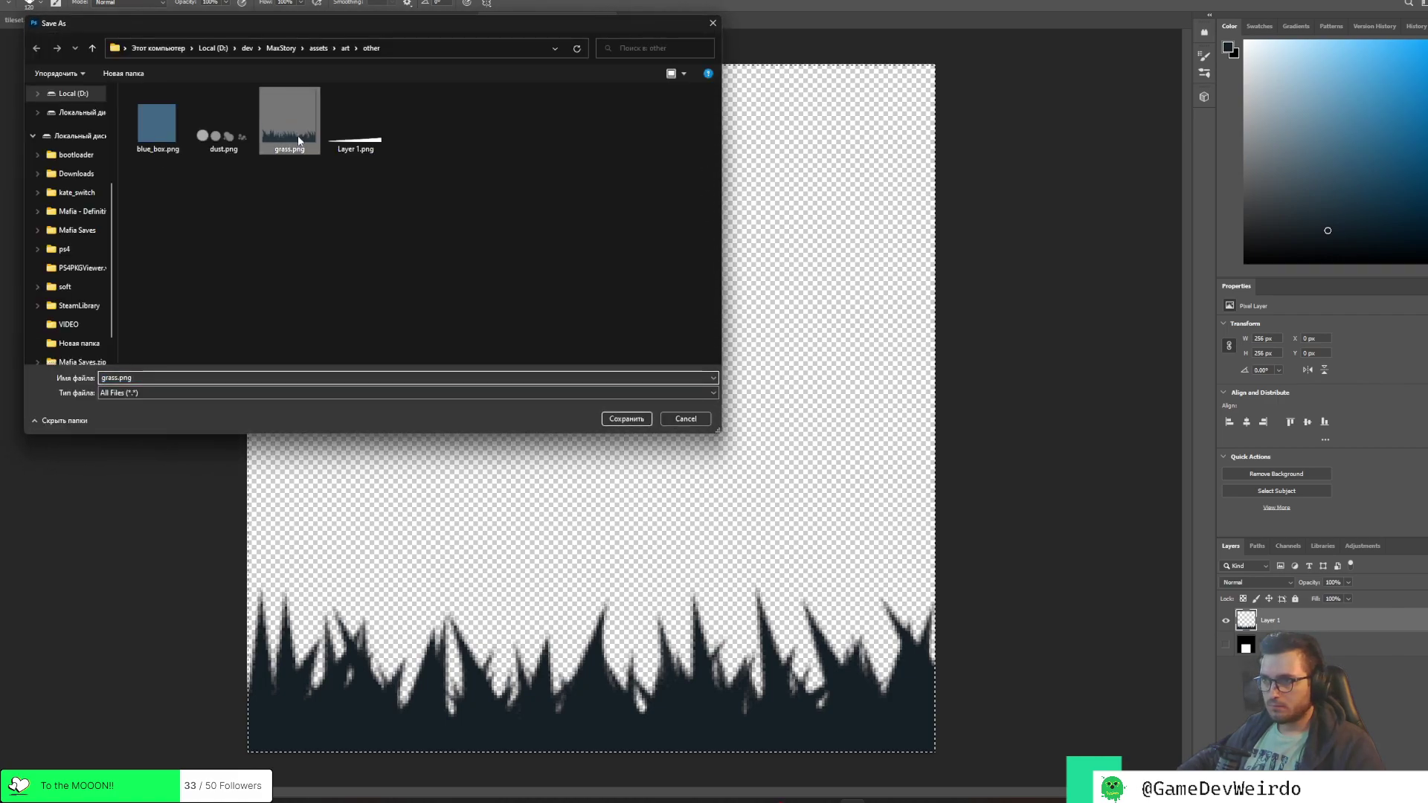
pyautogui.click(628, 421)
pyautogui.click(742, 394)
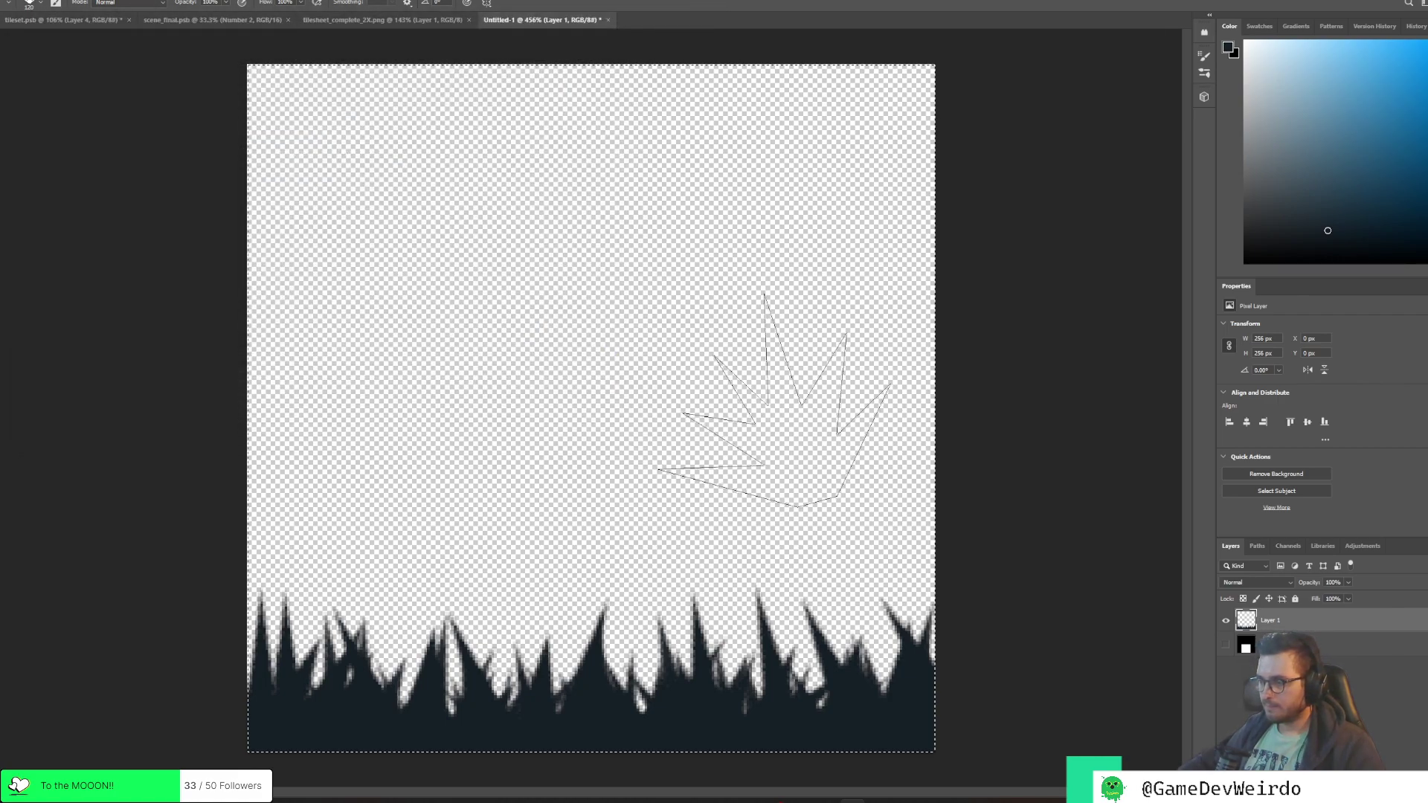
# Save the village scene with Ctrl+S and launch the game for a playtest
pyautogui.hotkey('alt', 'Tab')
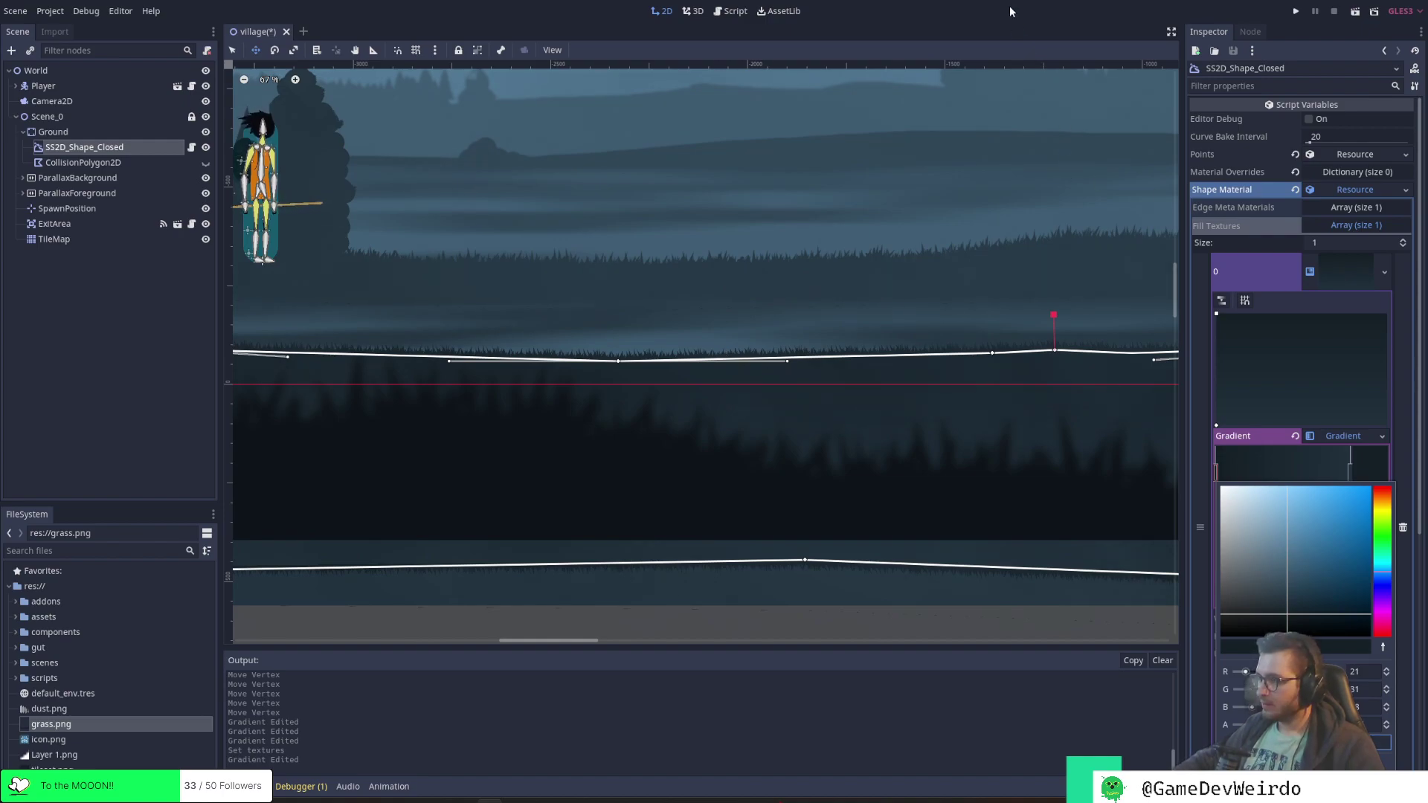
pyautogui.hotkey('ctrl', 's')
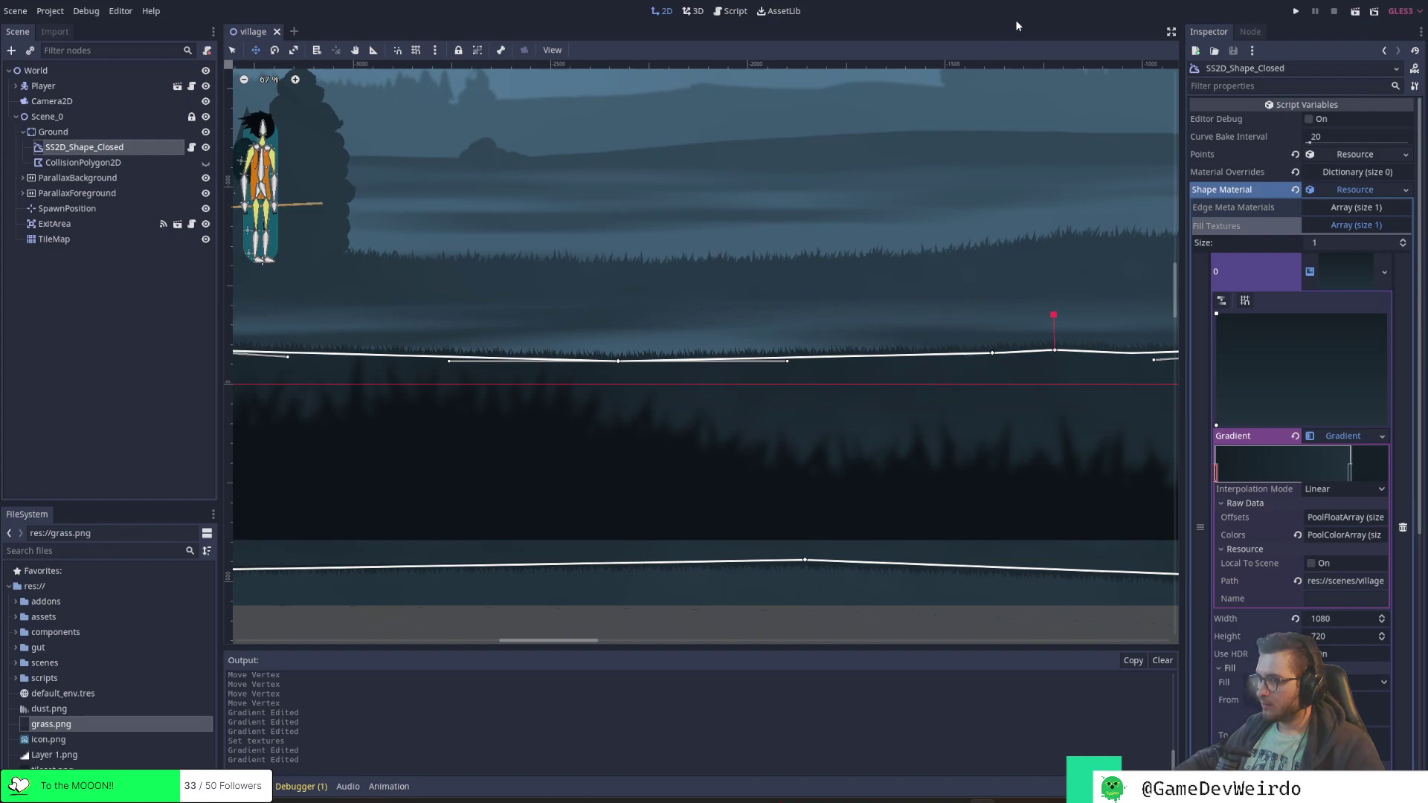
pyautogui.click(1296, 12)
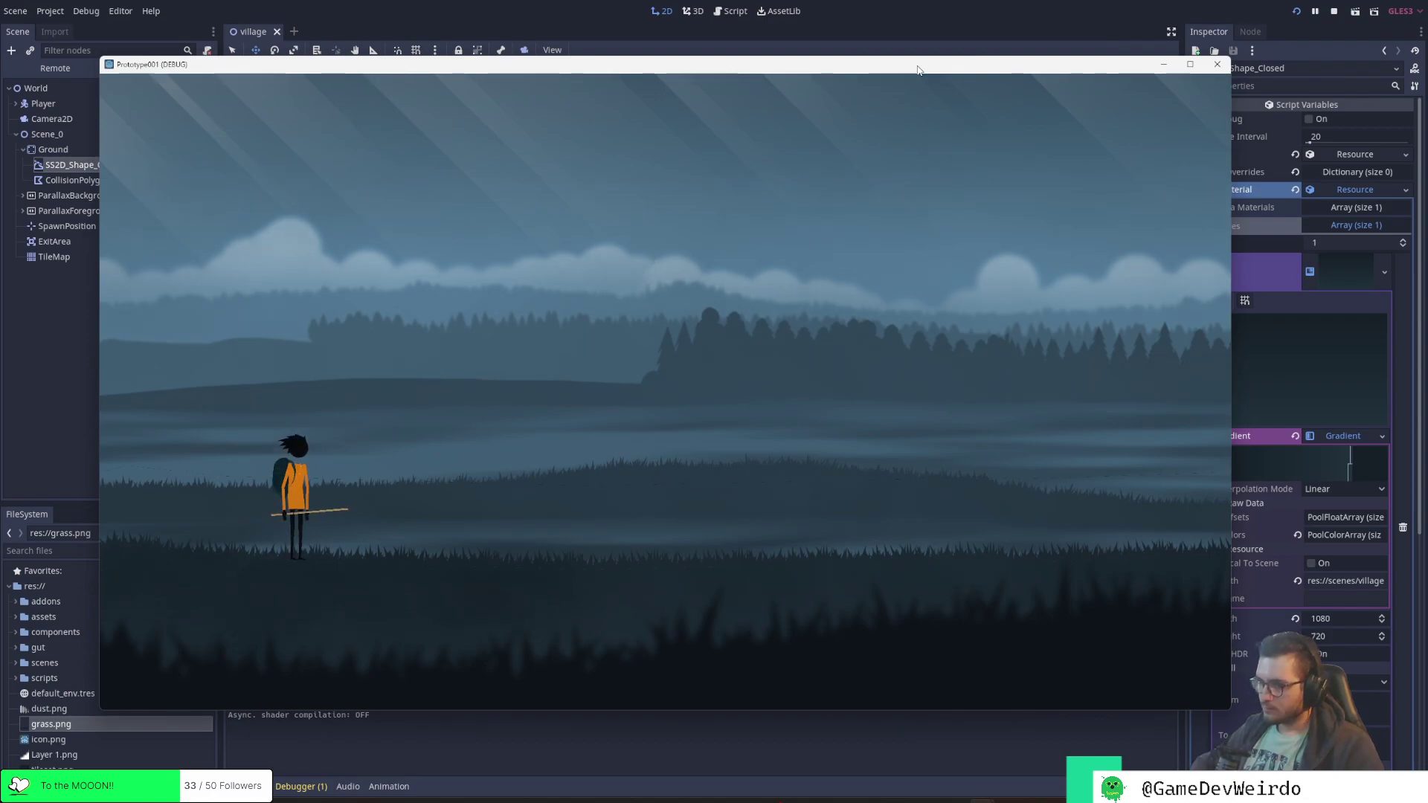
# Run the character right across the grass with two jumps, then turn back left
pyautogui.press('Right')
pyautogui.press('space')
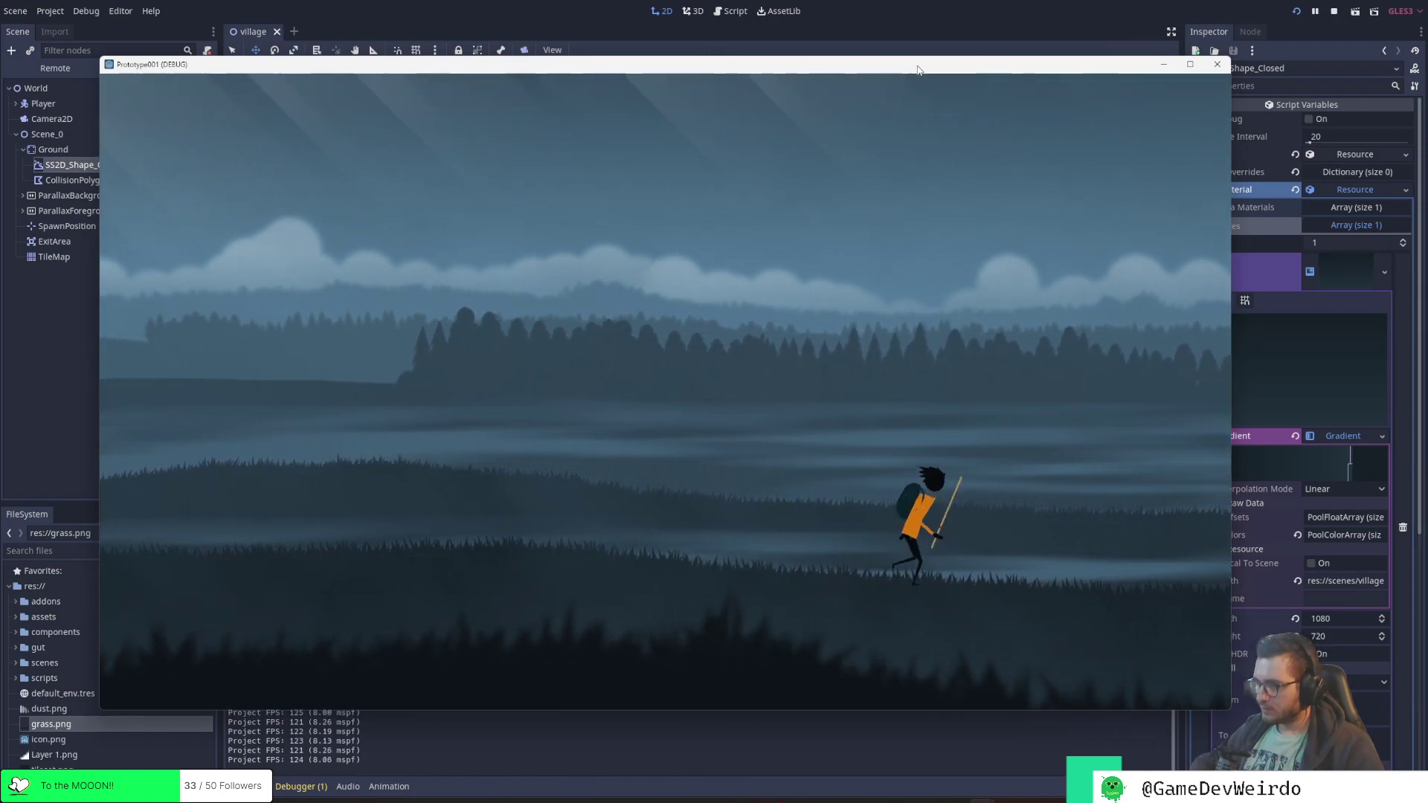
pyautogui.press('space')
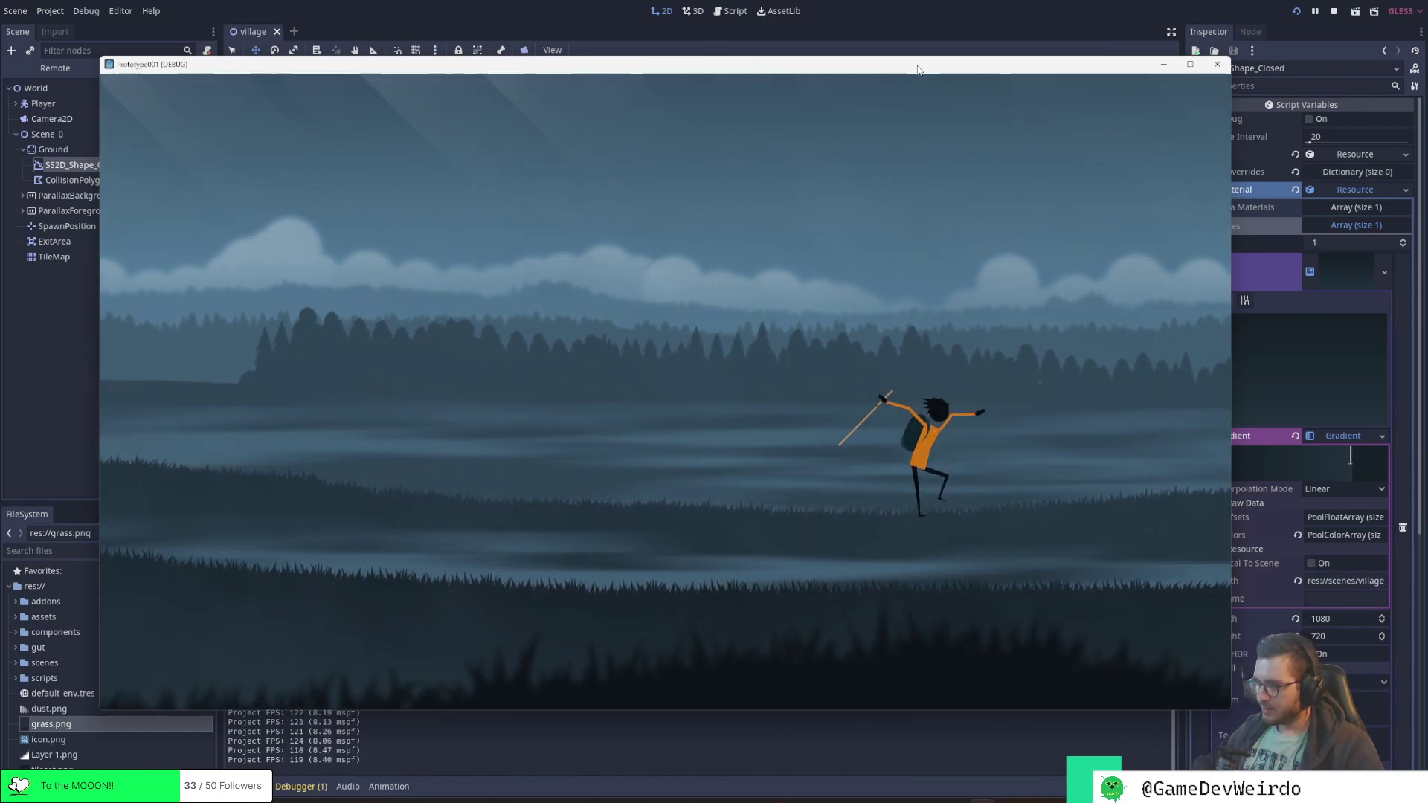
pyautogui.press('Left')
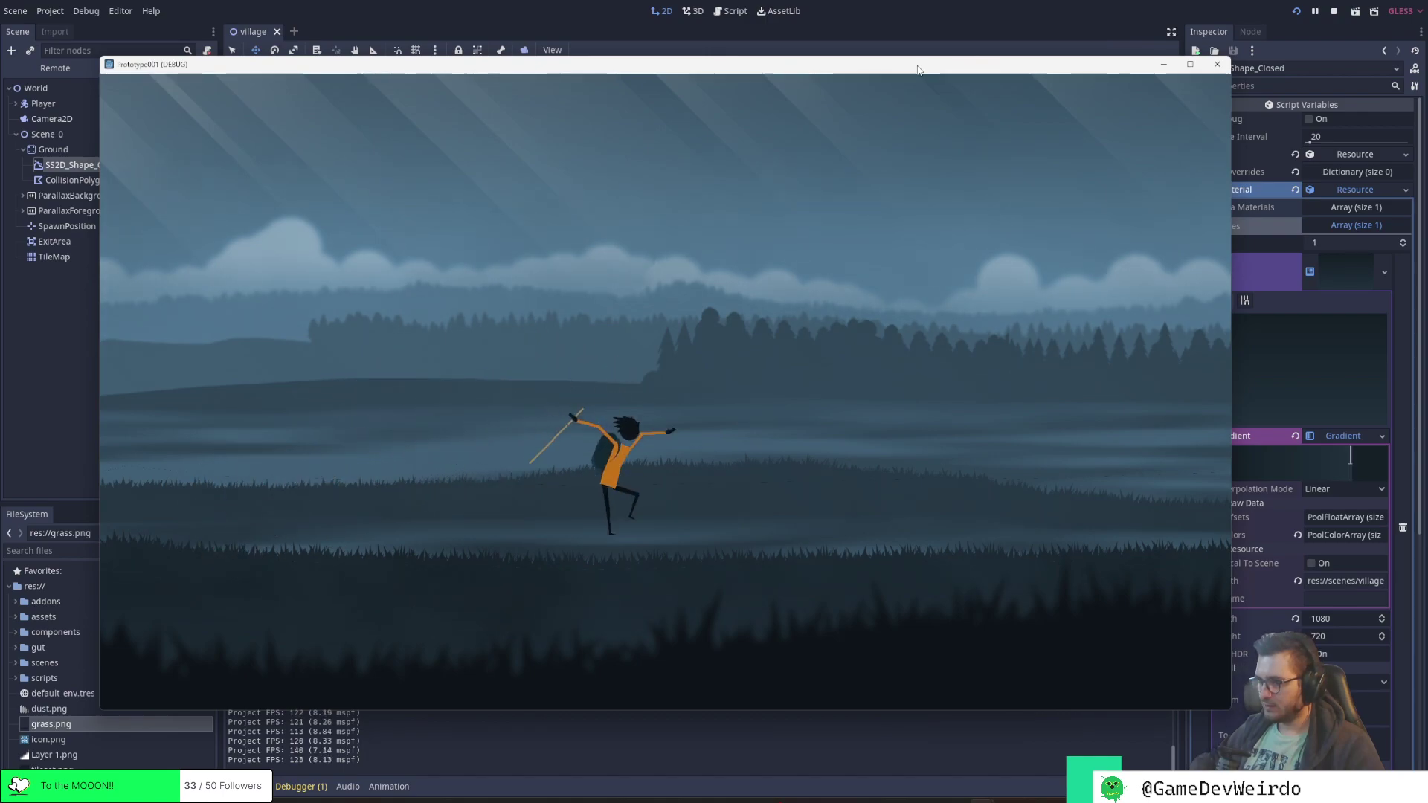
# Stop the game, try raising a peak in the ground, then delete those extra points
pyautogui.click(1218, 64)
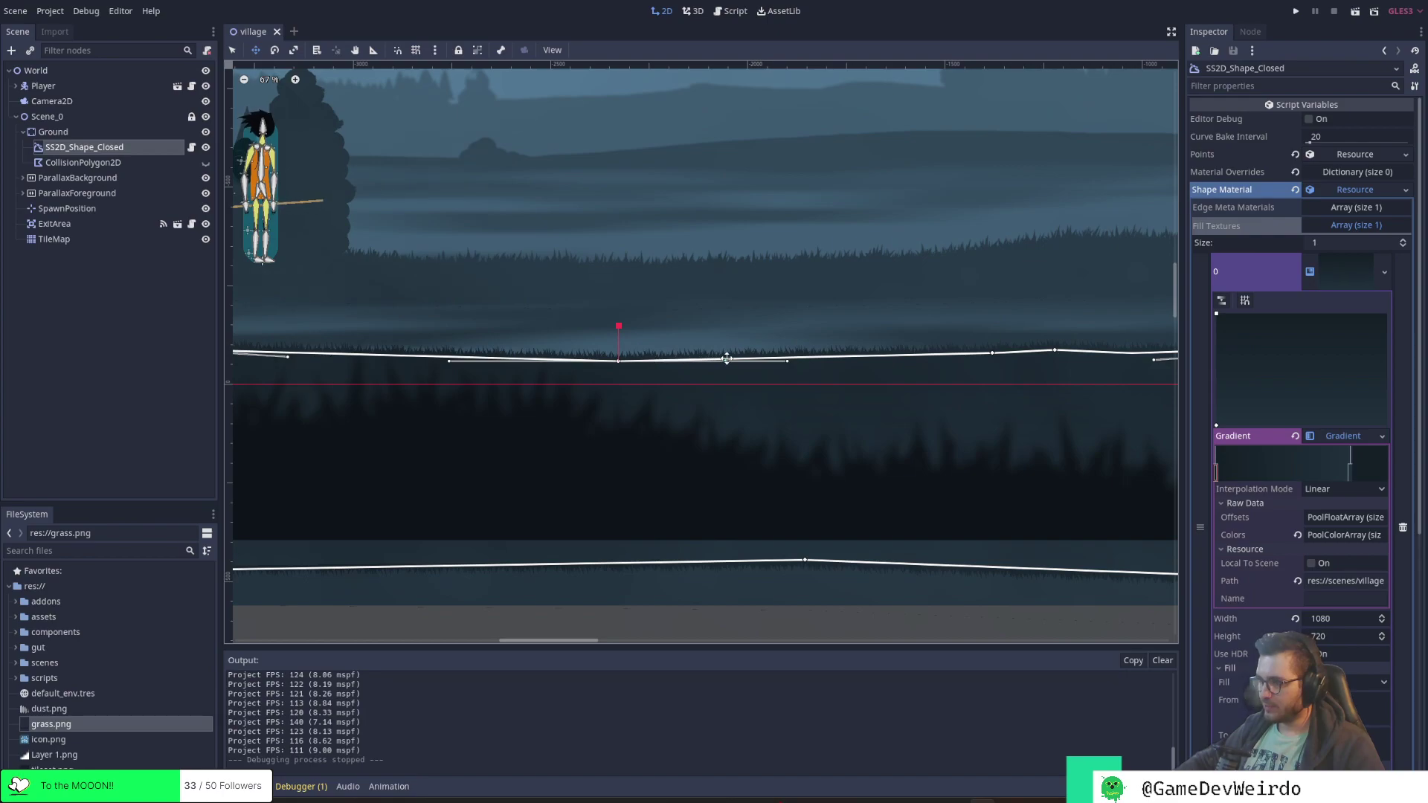
pyautogui.moveTo(803, 360); pyautogui.dragTo(825, 283)
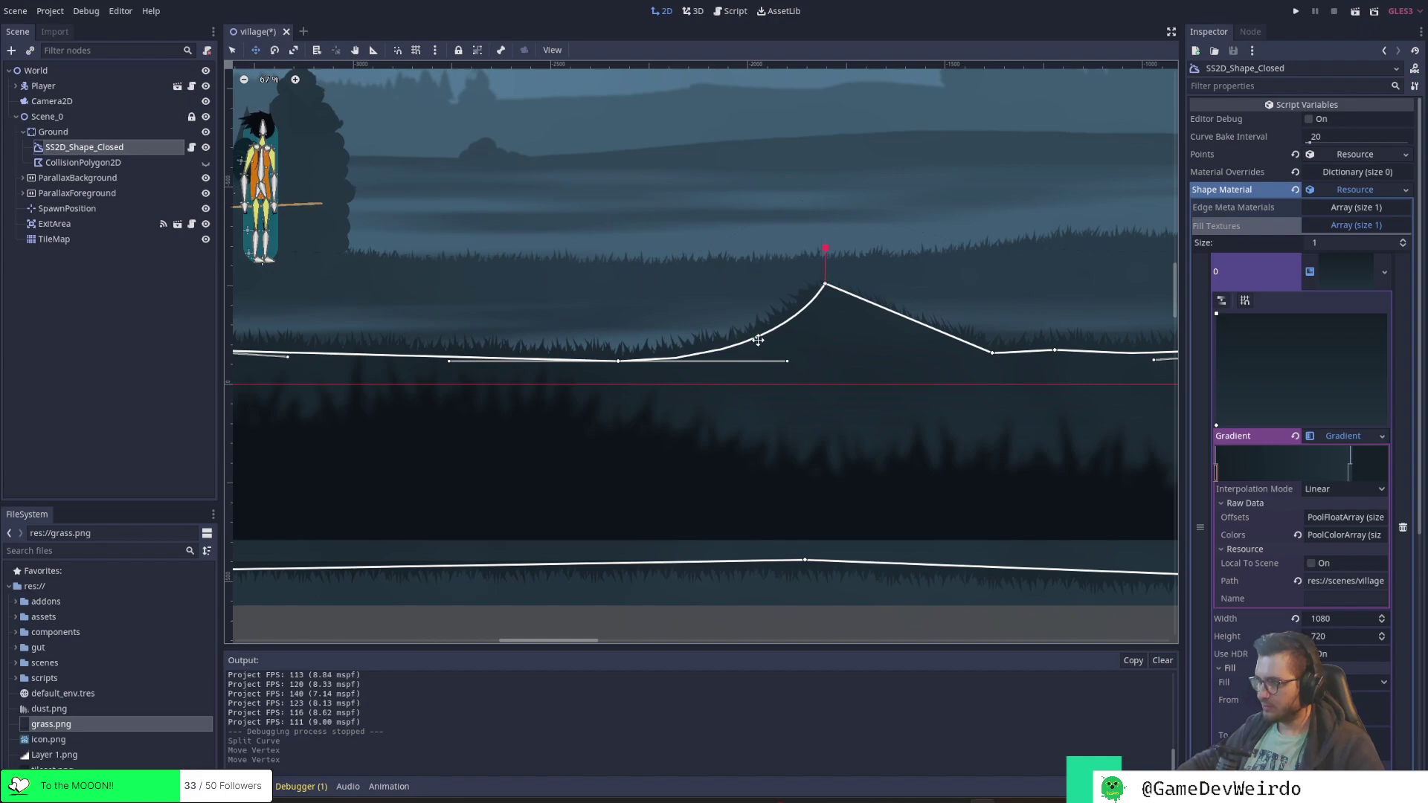
pyautogui.moveTo(754, 332); pyautogui.dragTo(735, 300)
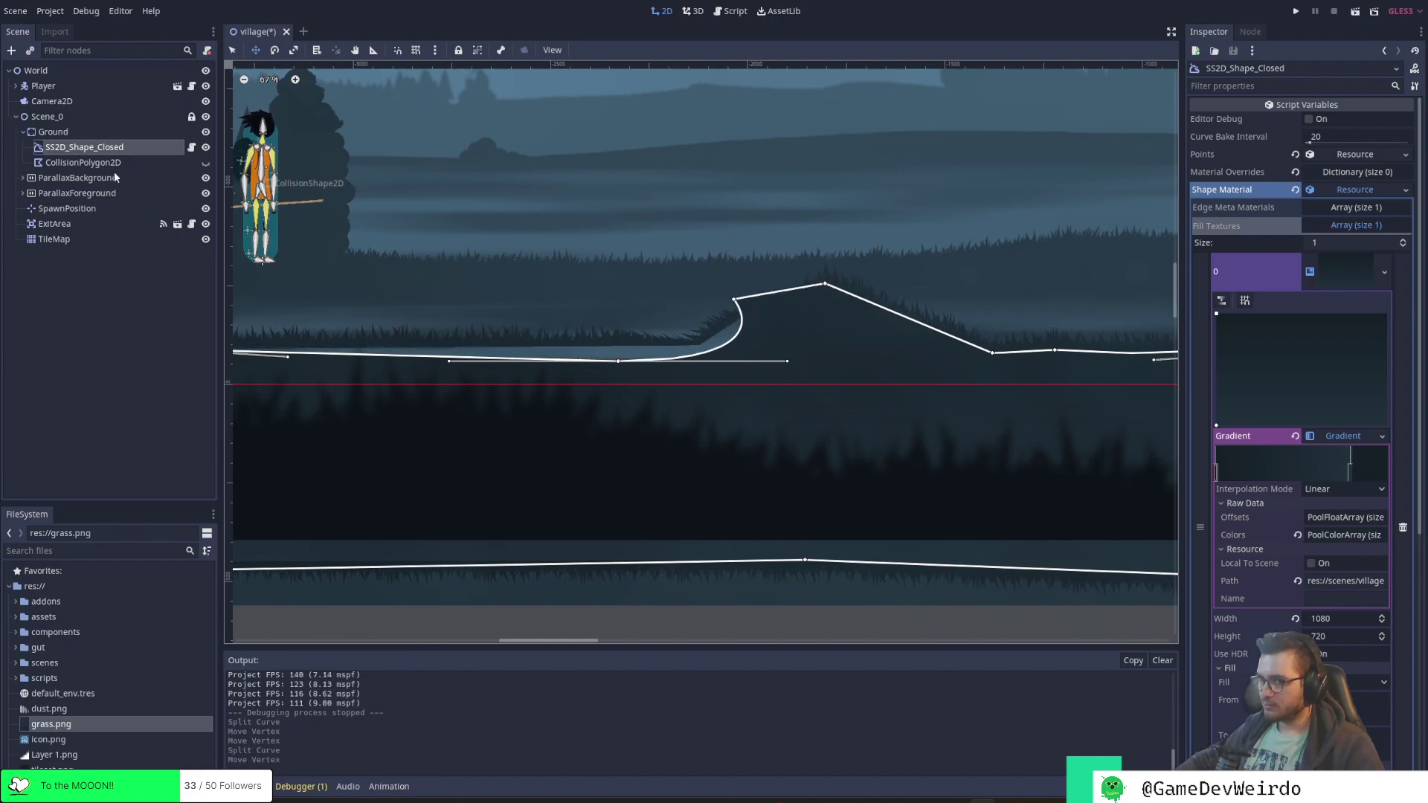
pyautogui.click(83, 163)
pyautogui.click(84, 146)
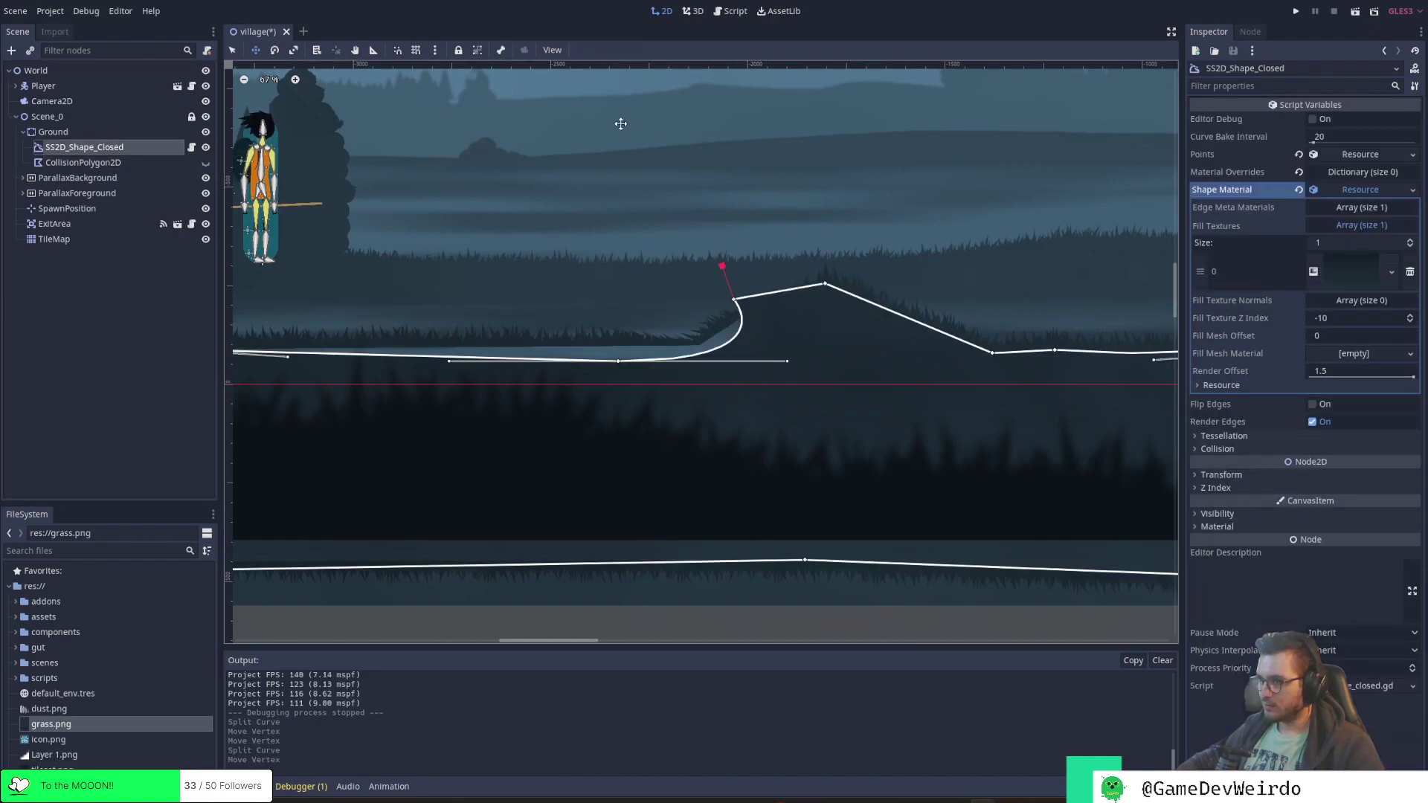
pyautogui.rightClick(734, 300)
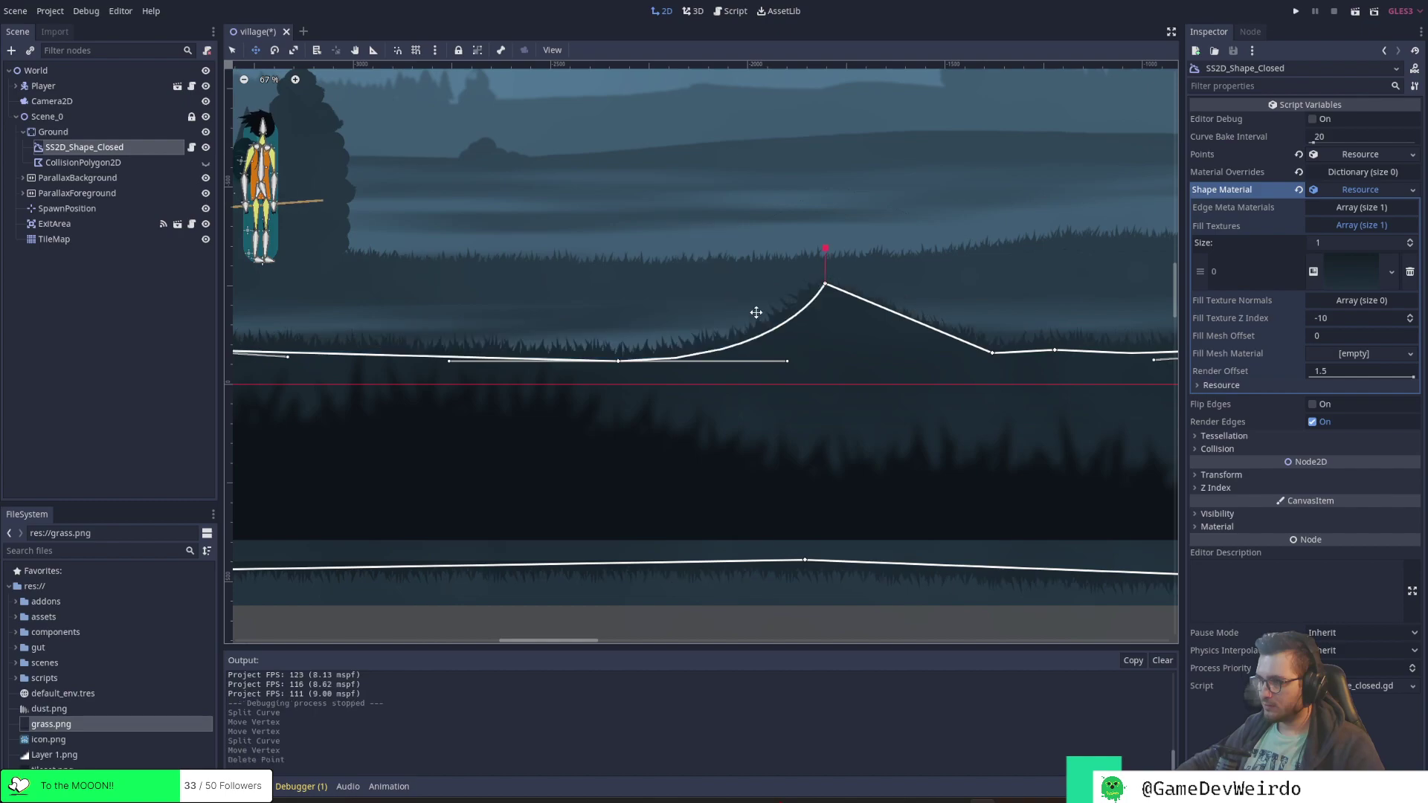
pyautogui.rightClick(826, 285)
# Lift two ground points right of centre level into a flat-topped hill, and save the scene
pyautogui.moveTo(999, 359); pyautogui.dragTo(926, 297)
pyautogui.moveTo(1055, 349); pyautogui.dragTo(1051, 297)
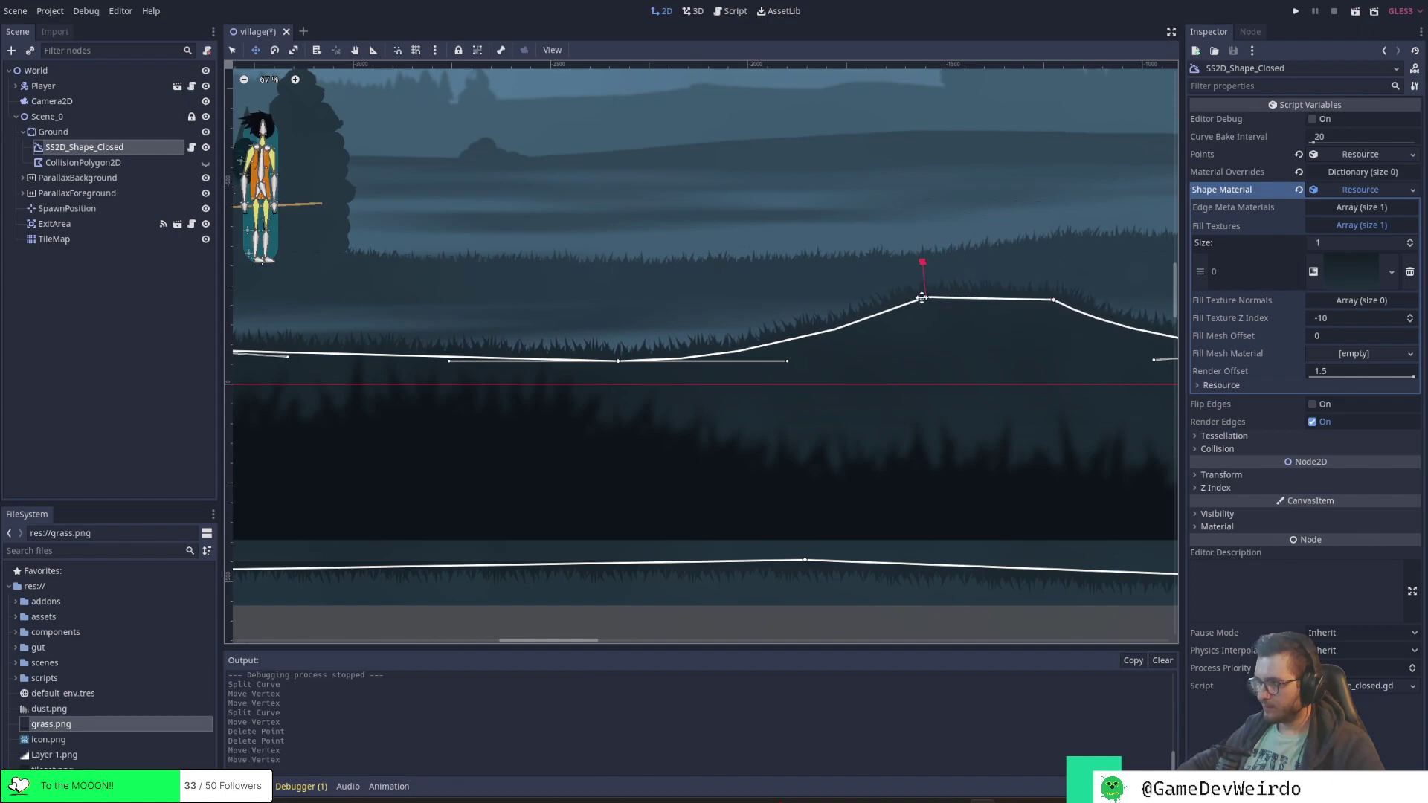
pyautogui.moveTo(926, 297); pyautogui.dragTo(926, 285)
pyautogui.moveTo(1056, 298); pyautogui.dragTo(1049, 285)
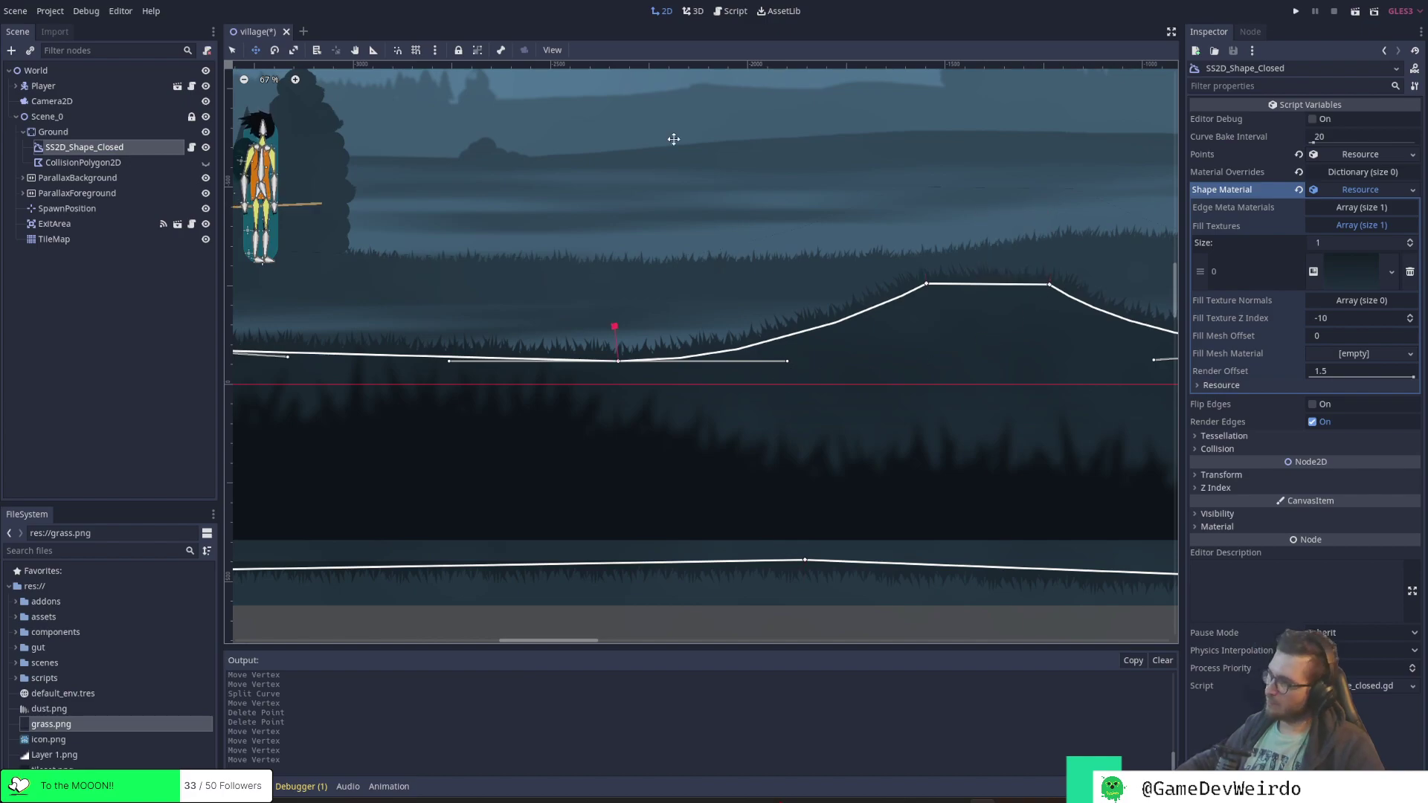
pyautogui.hotkey('ctrl', 's')
# Launch the game and run the character left and right, jumping across the grassy hills
pyautogui.click(1301, 12)
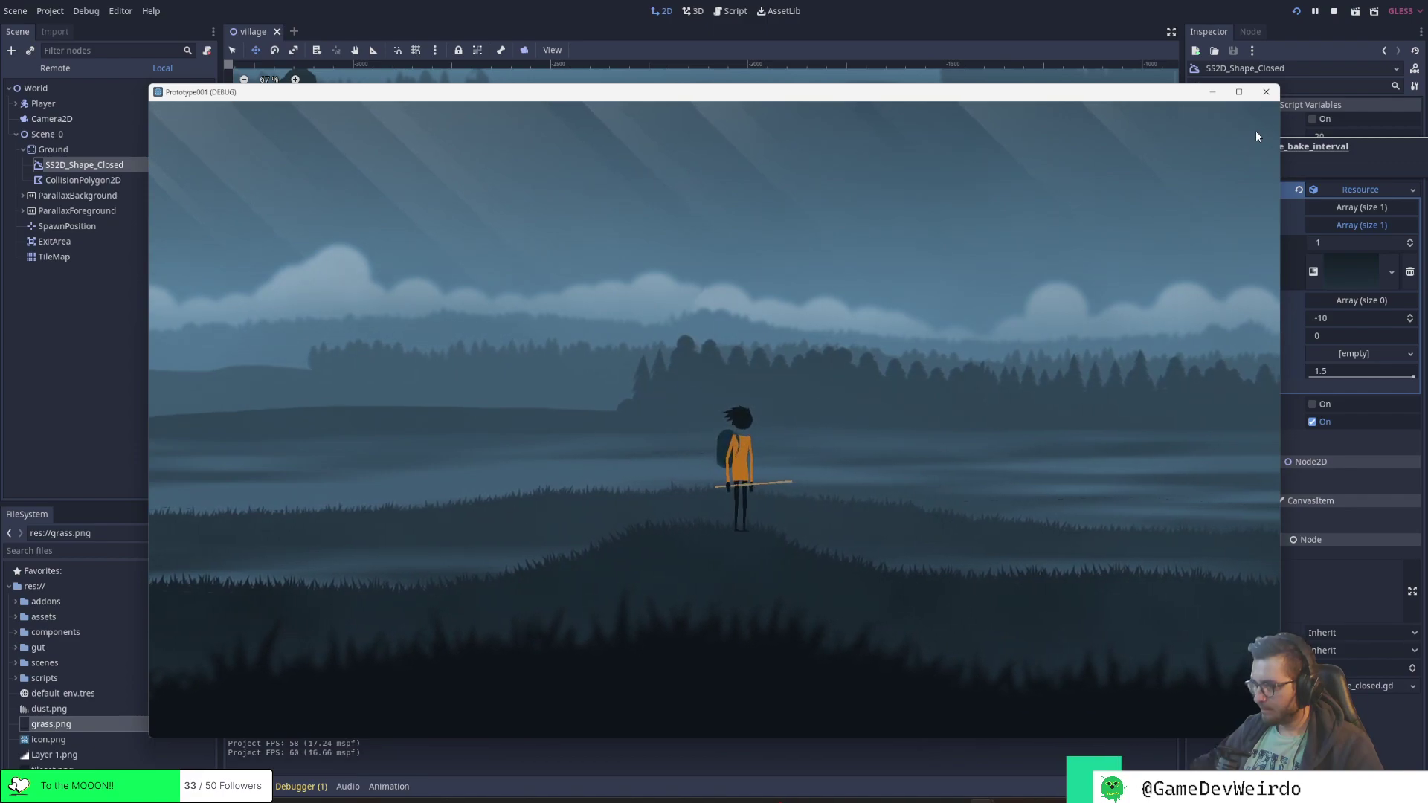
pyautogui.press('Right')
pyautogui.press('space')
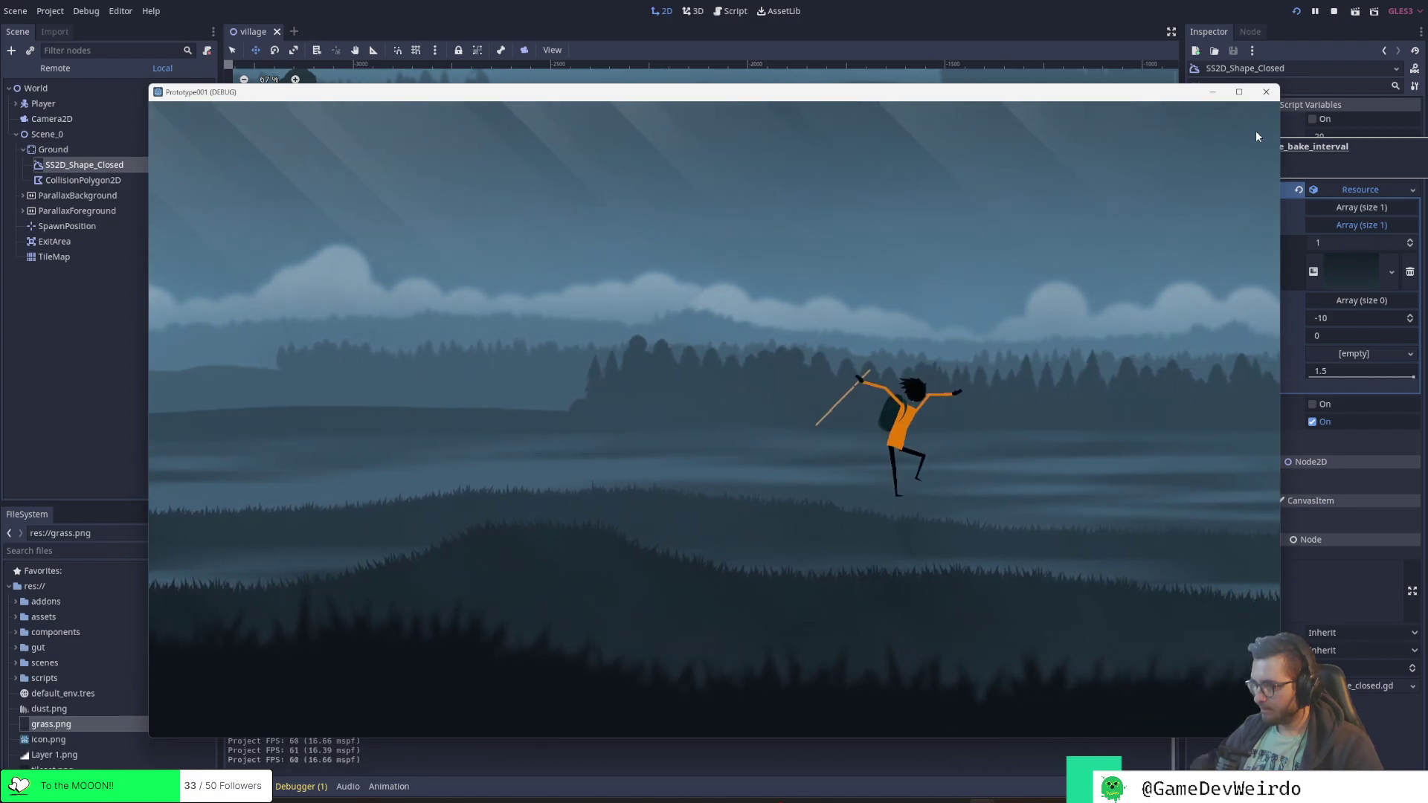
pyautogui.press('Left')
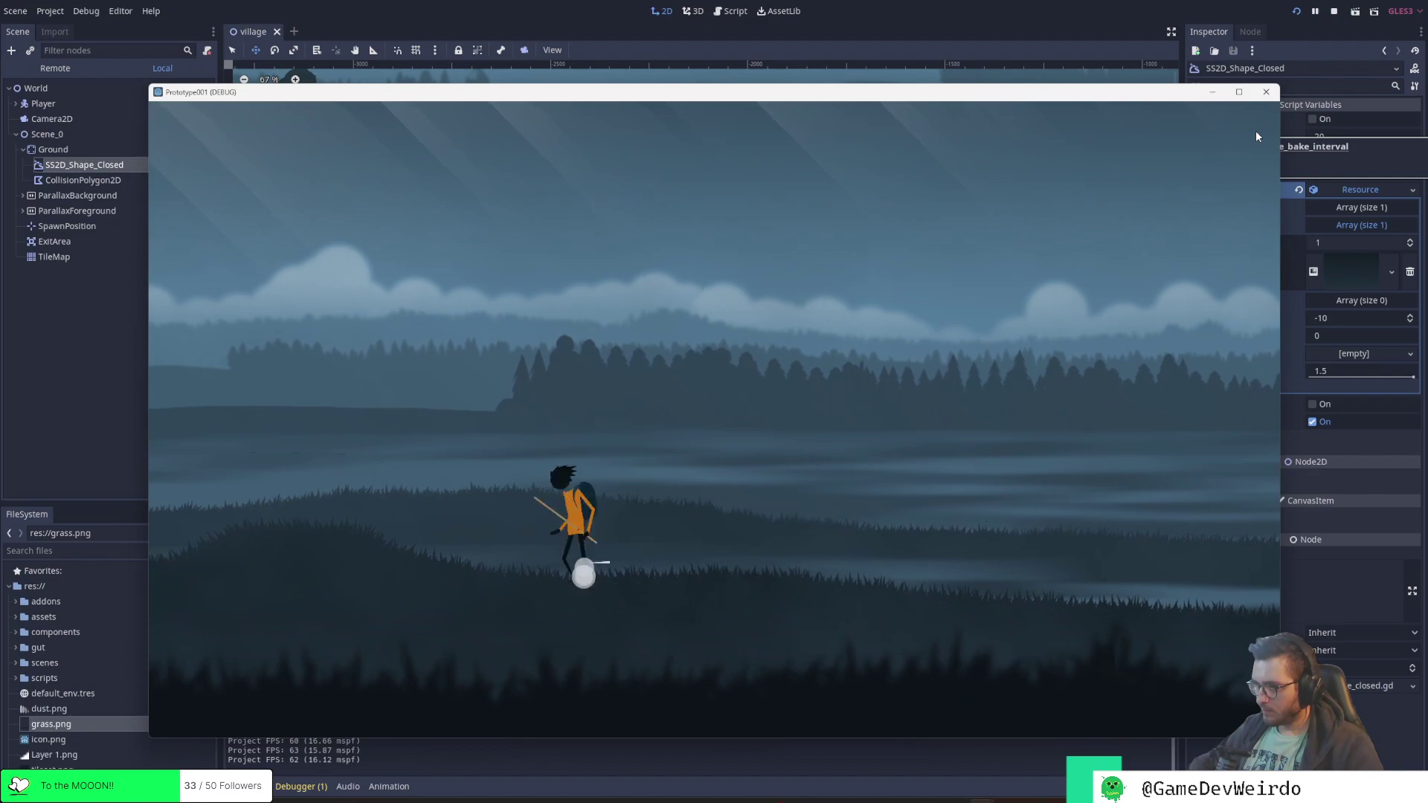
pyautogui.press('space')
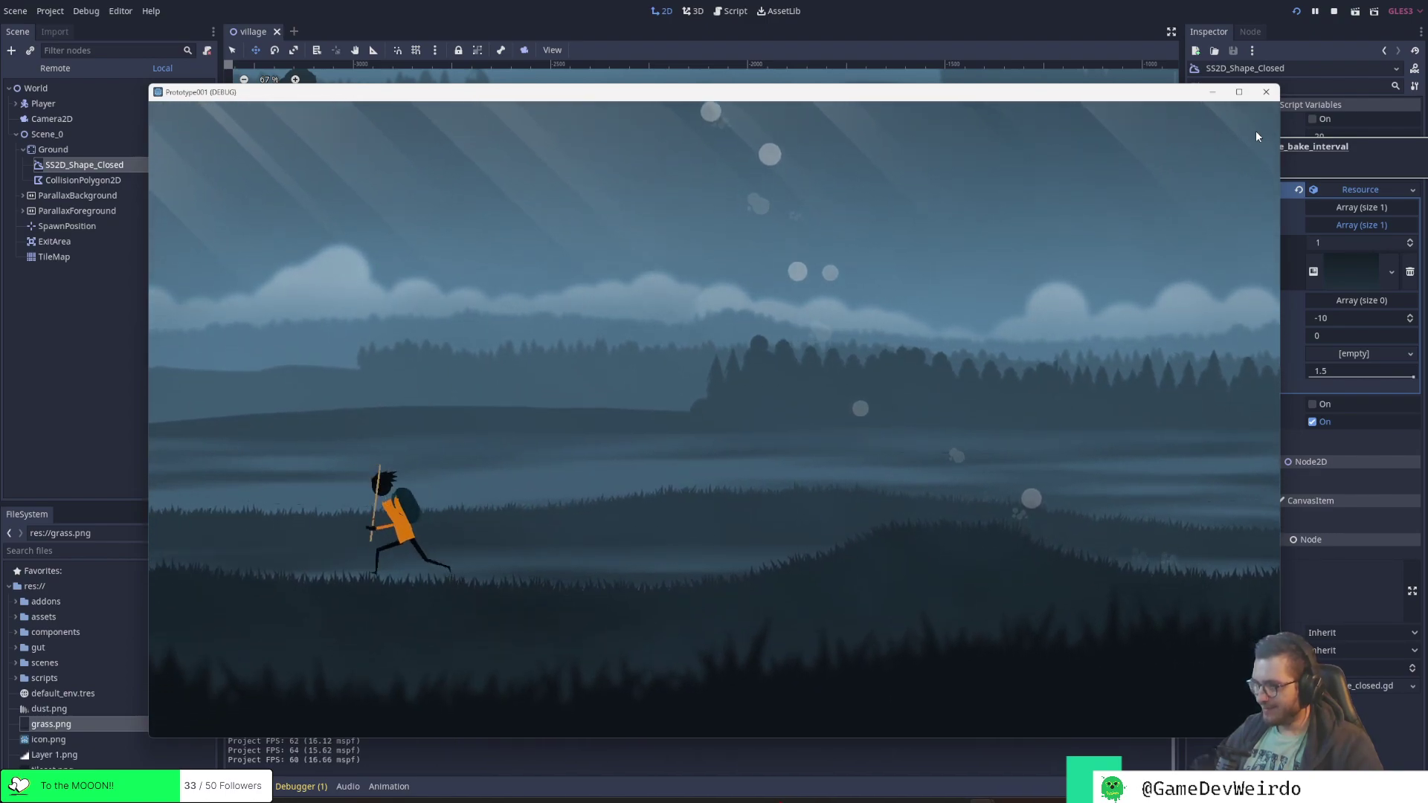
pyautogui.press('Right')
pyautogui.press('space')
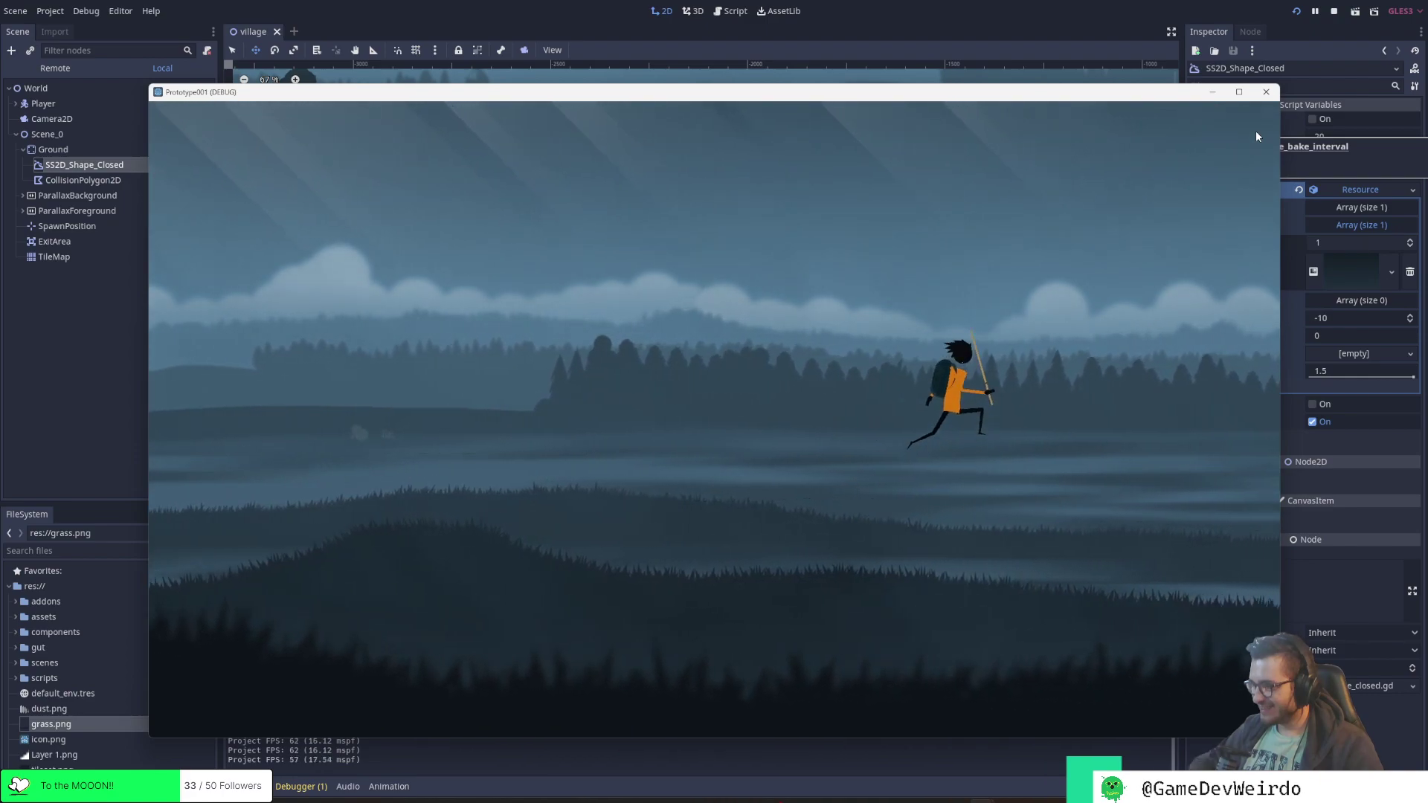
pyautogui.press('Left')
pyautogui.press('space')
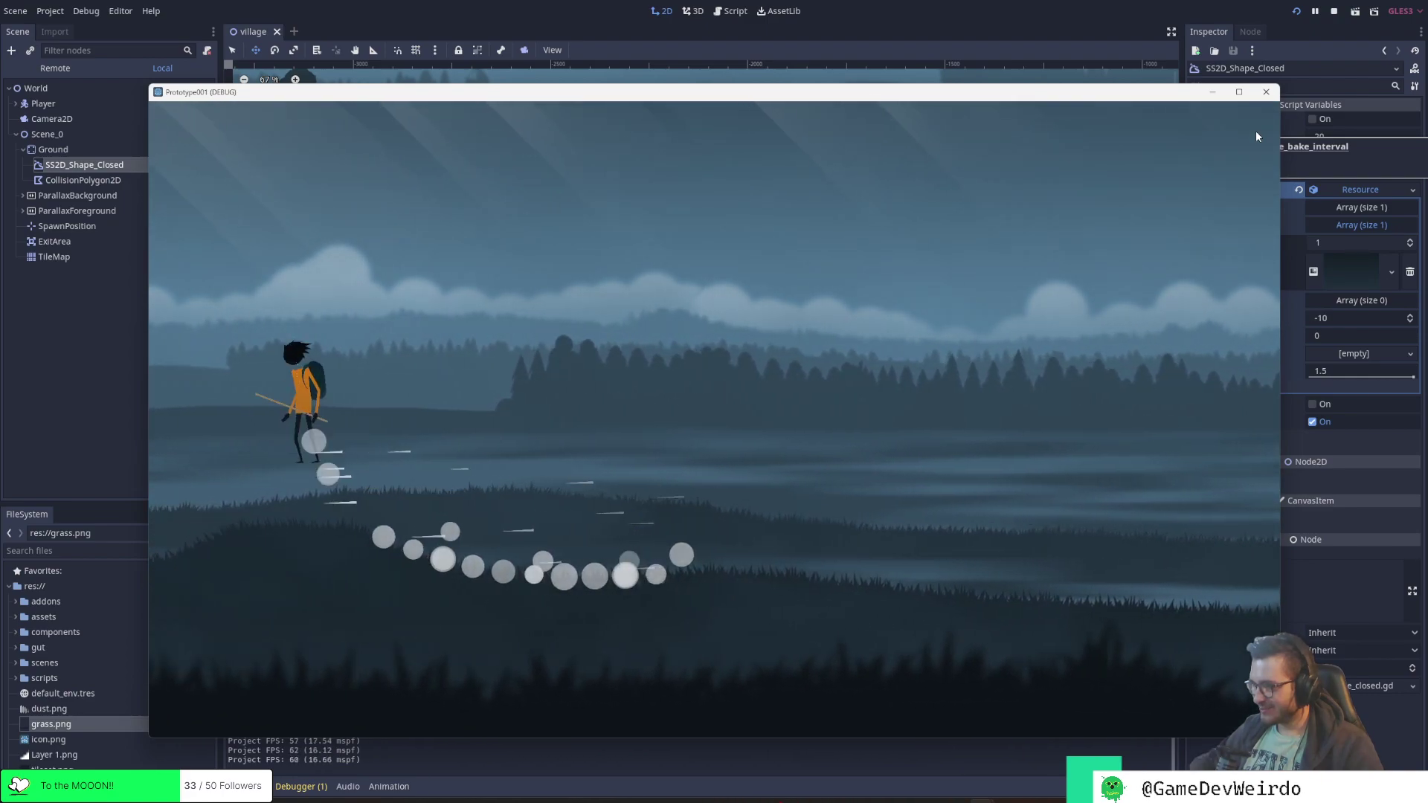
pyautogui.press('Right')
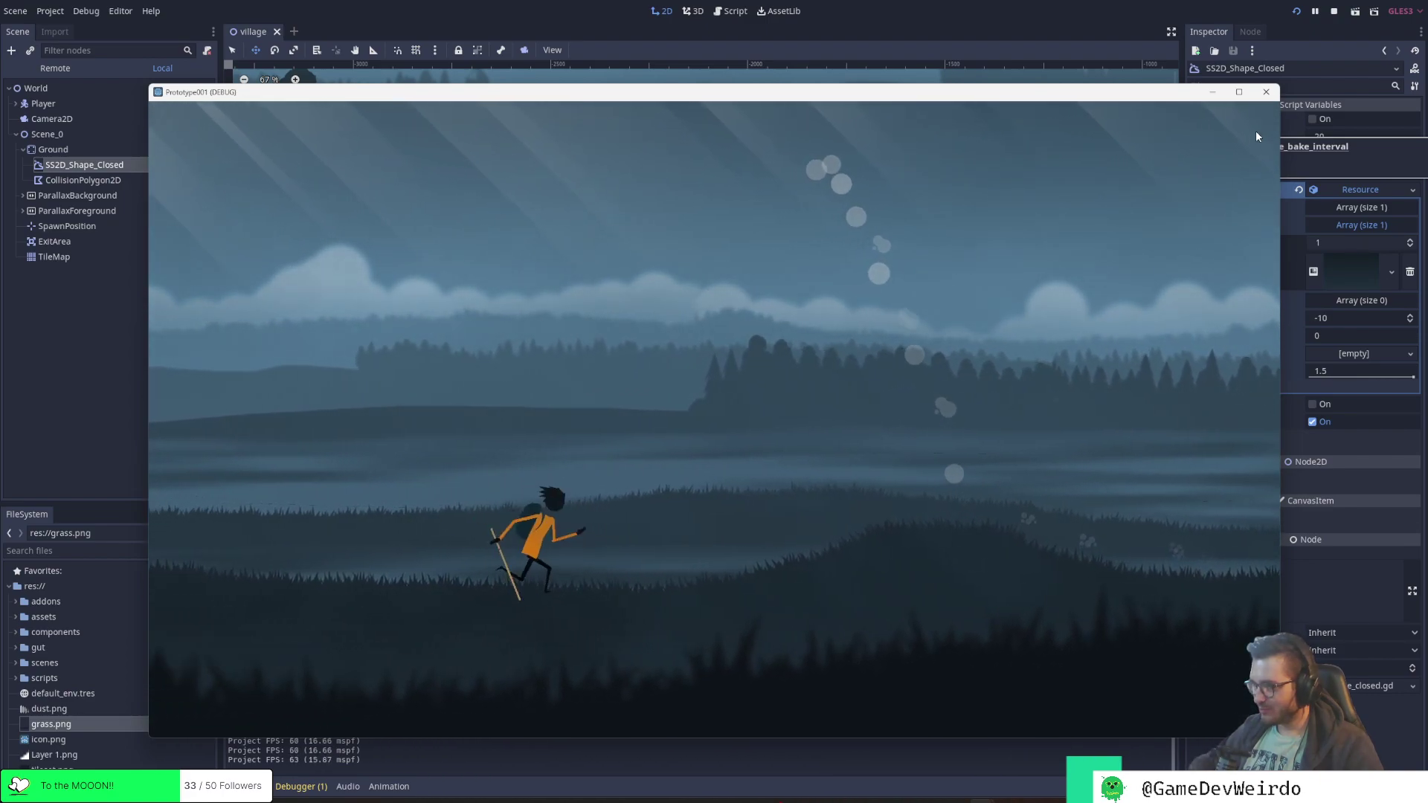
pyautogui.press('Left')
pyautogui.press('Right')
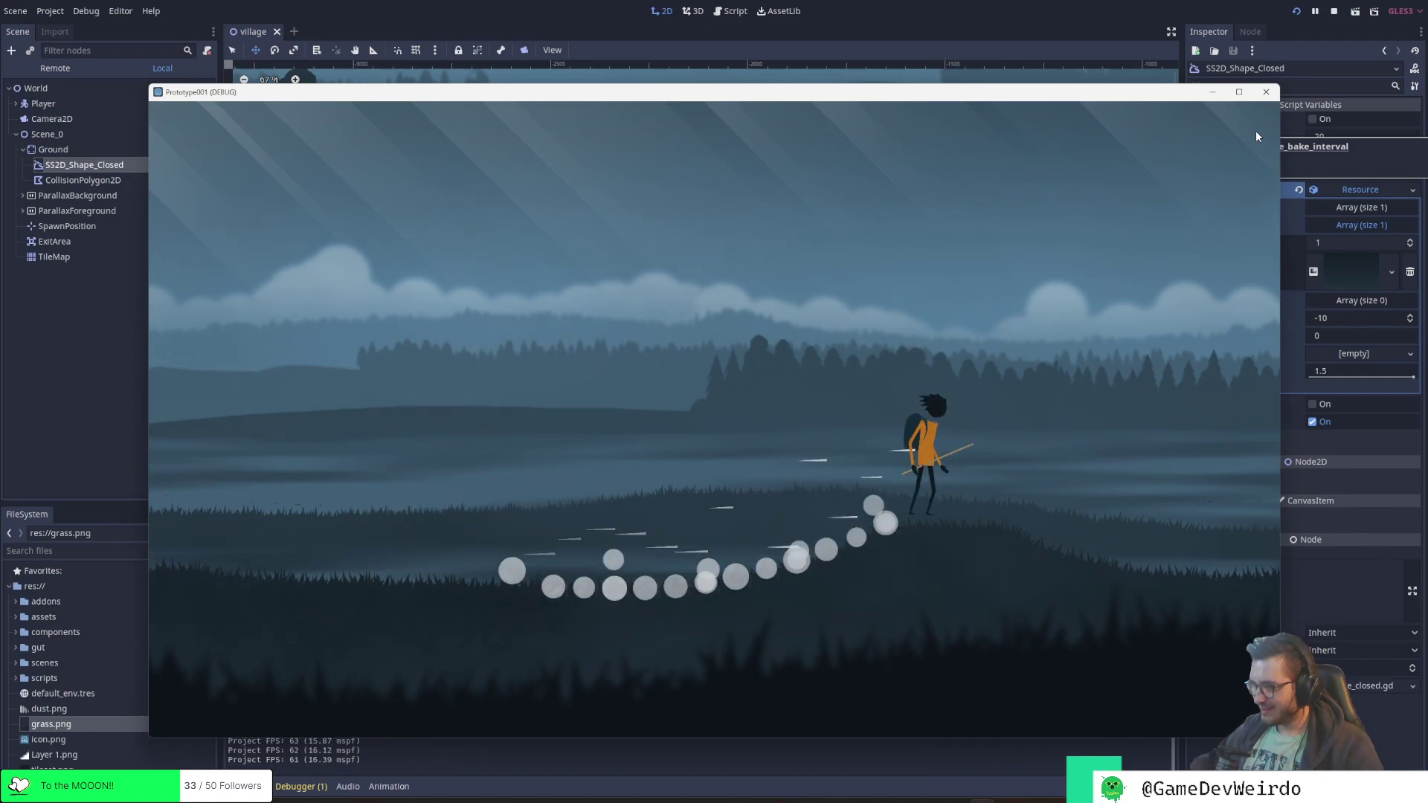
pyautogui.press('space')
pyautogui.press('Left')
pyautogui.press('space')
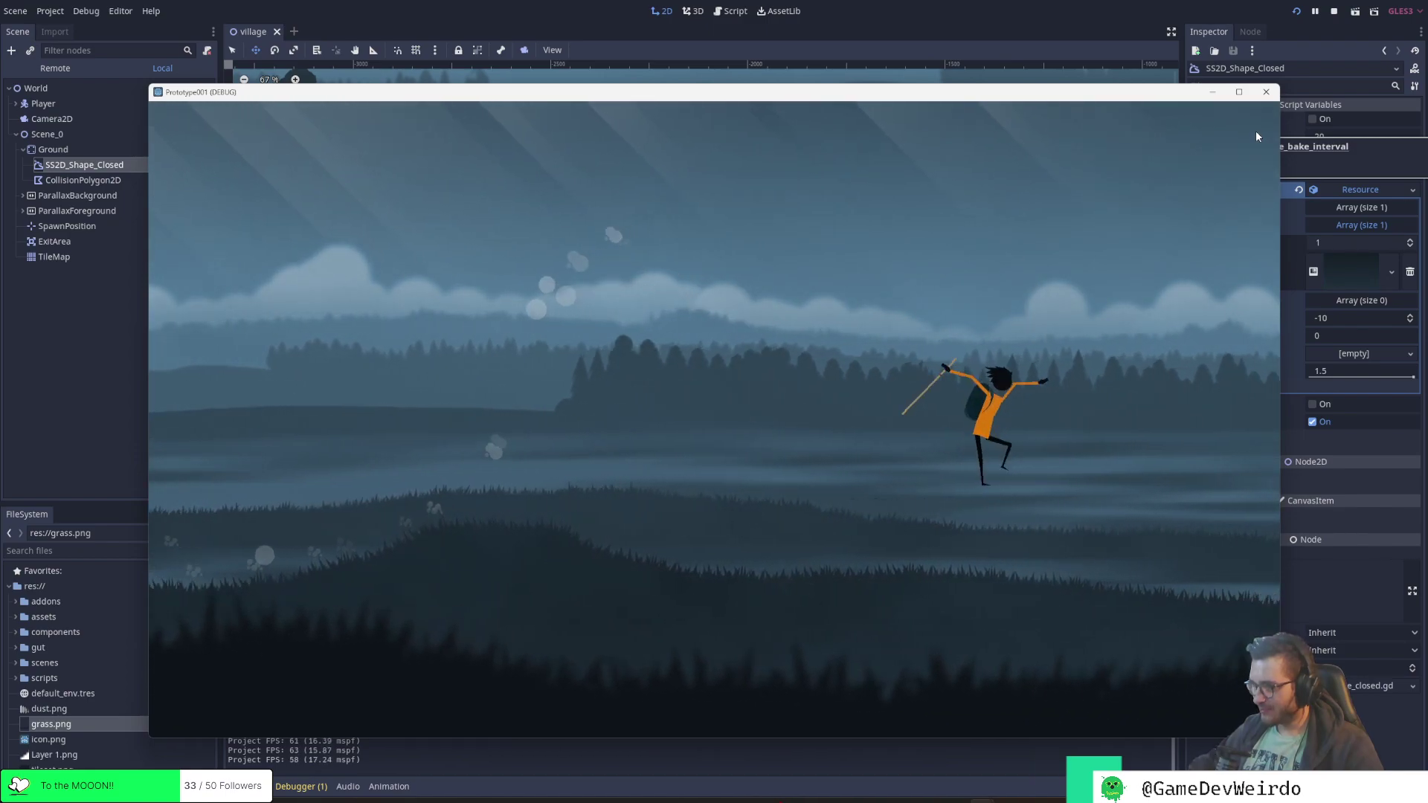
pyautogui.press('Left')
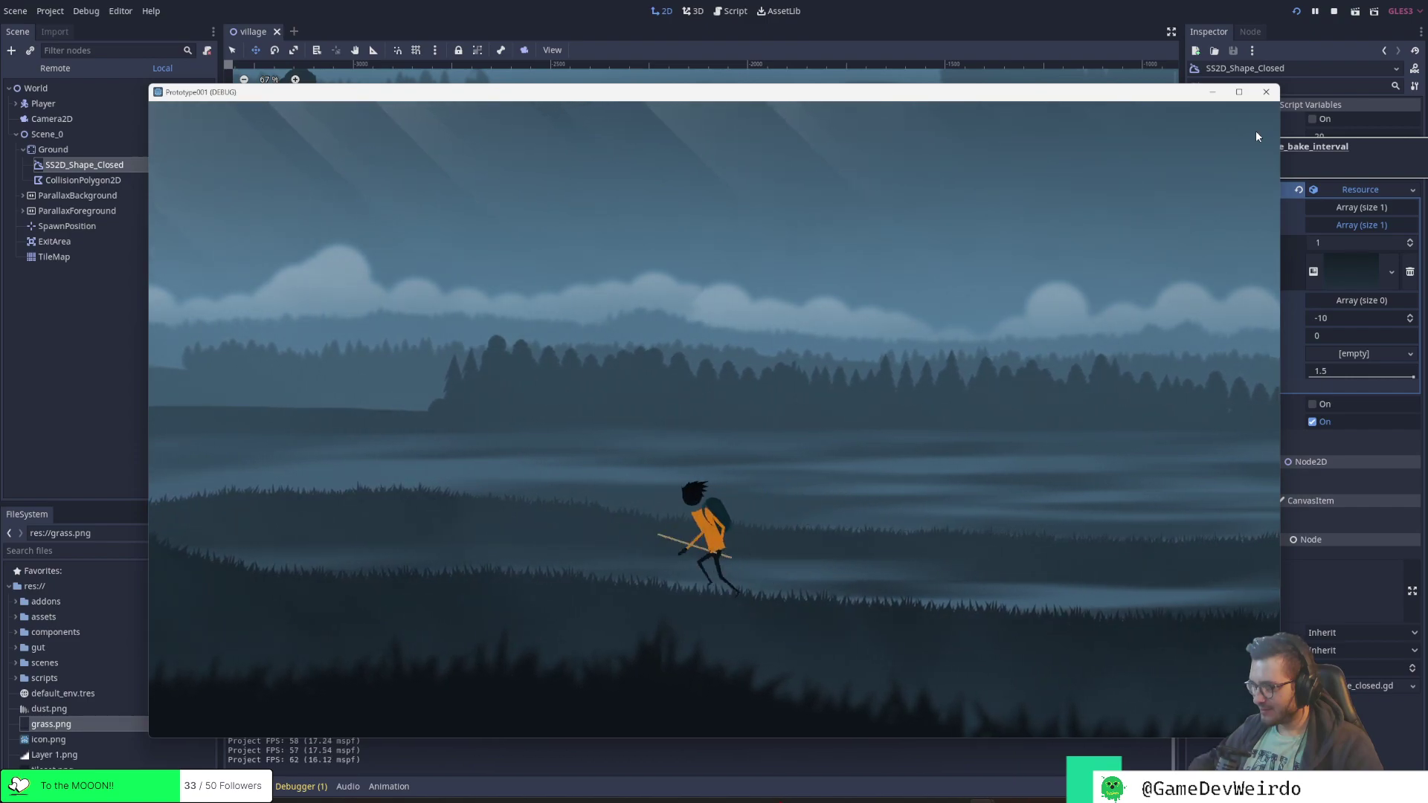
pyautogui.press('space')
pyautogui.press('Right')
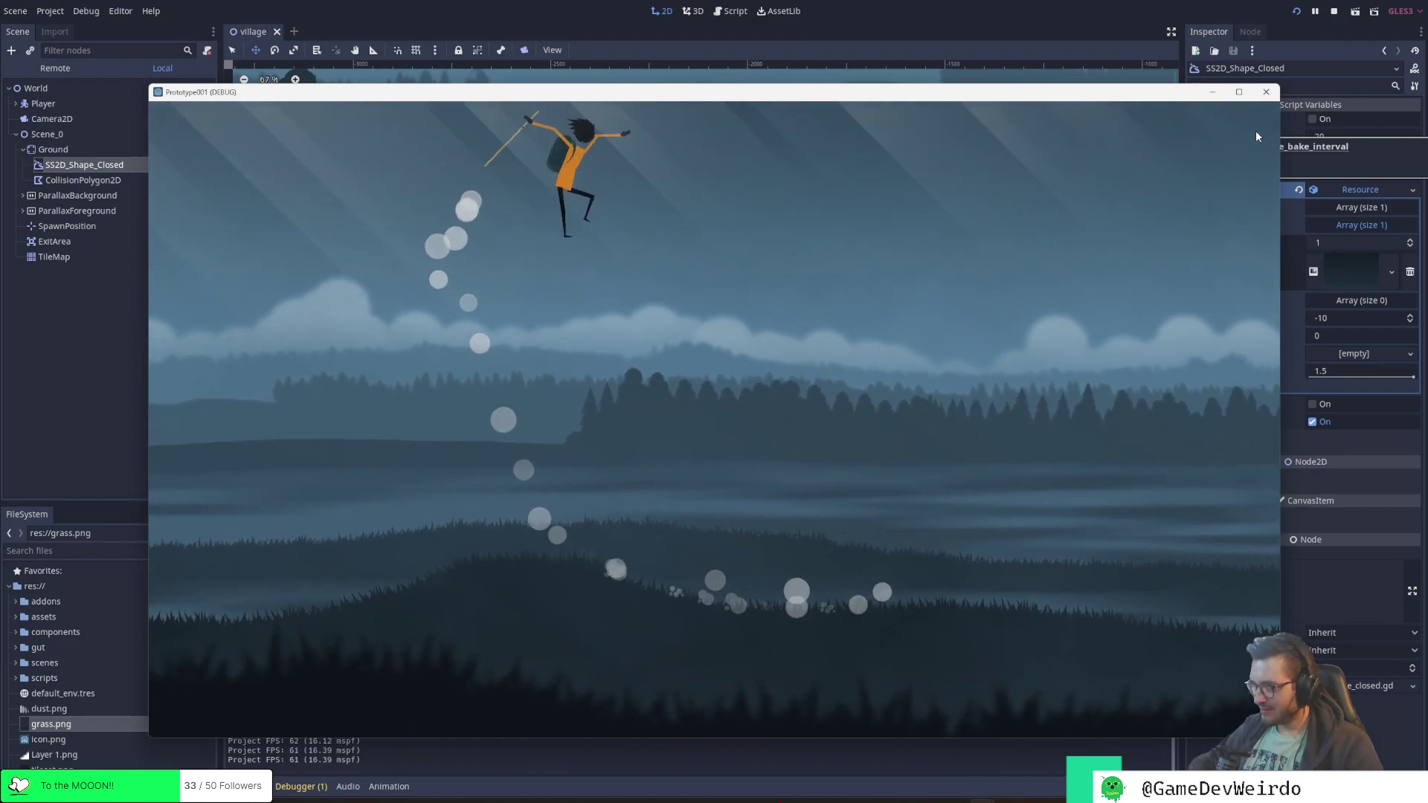
pyautogui.press('space')
pyautogui.press('Right')
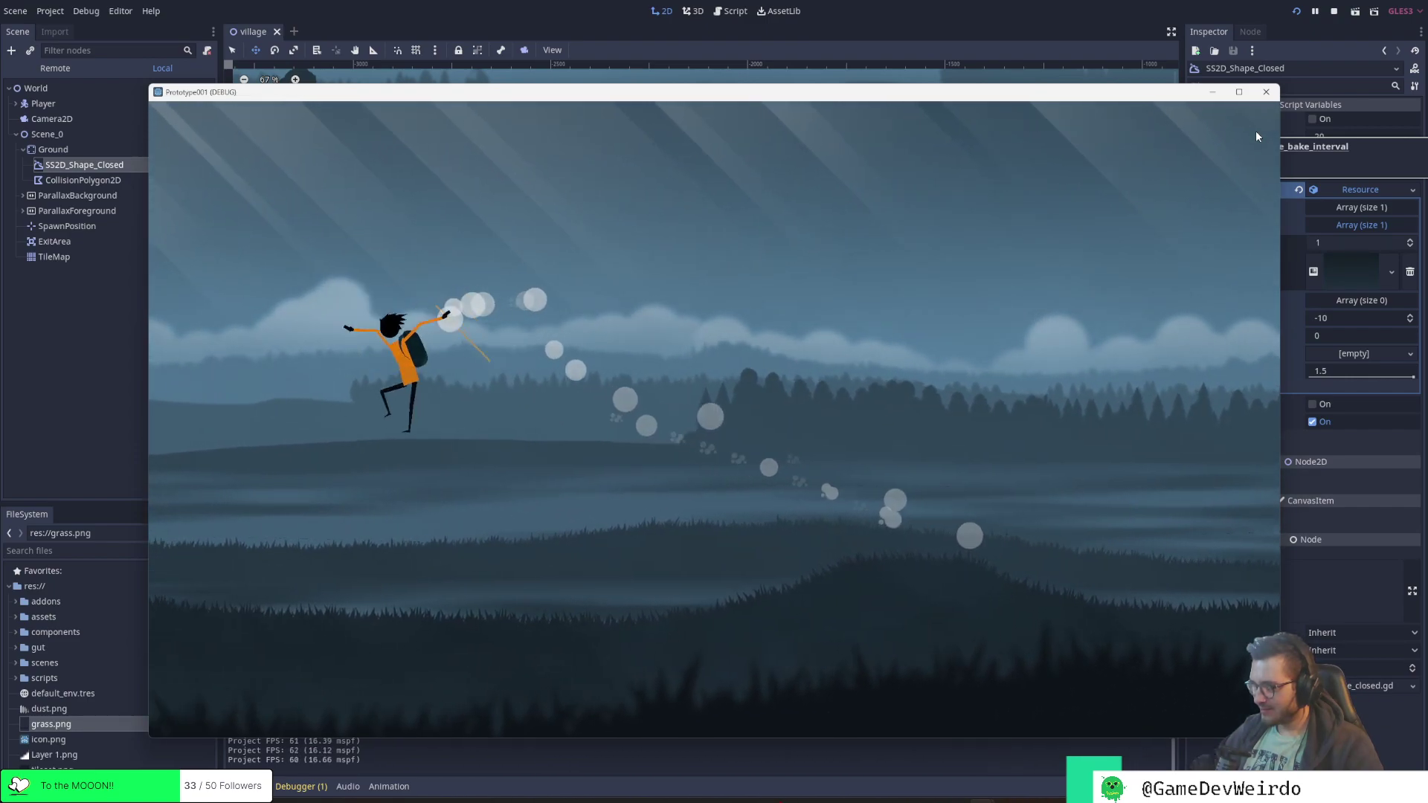
pyautogui.press('space')
pyautogui.press('Left')
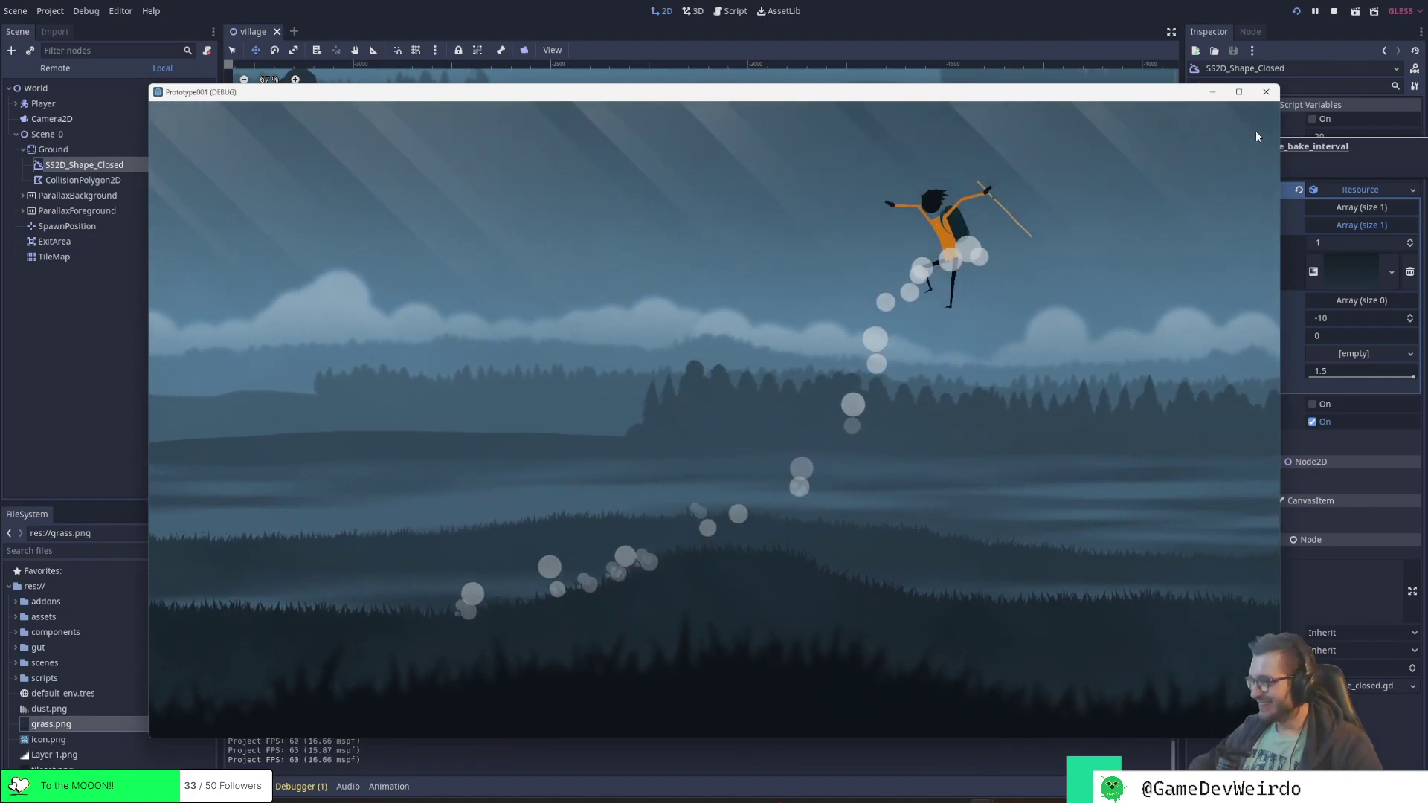
pyautogui.press('space')
pyautogui.press('Right')
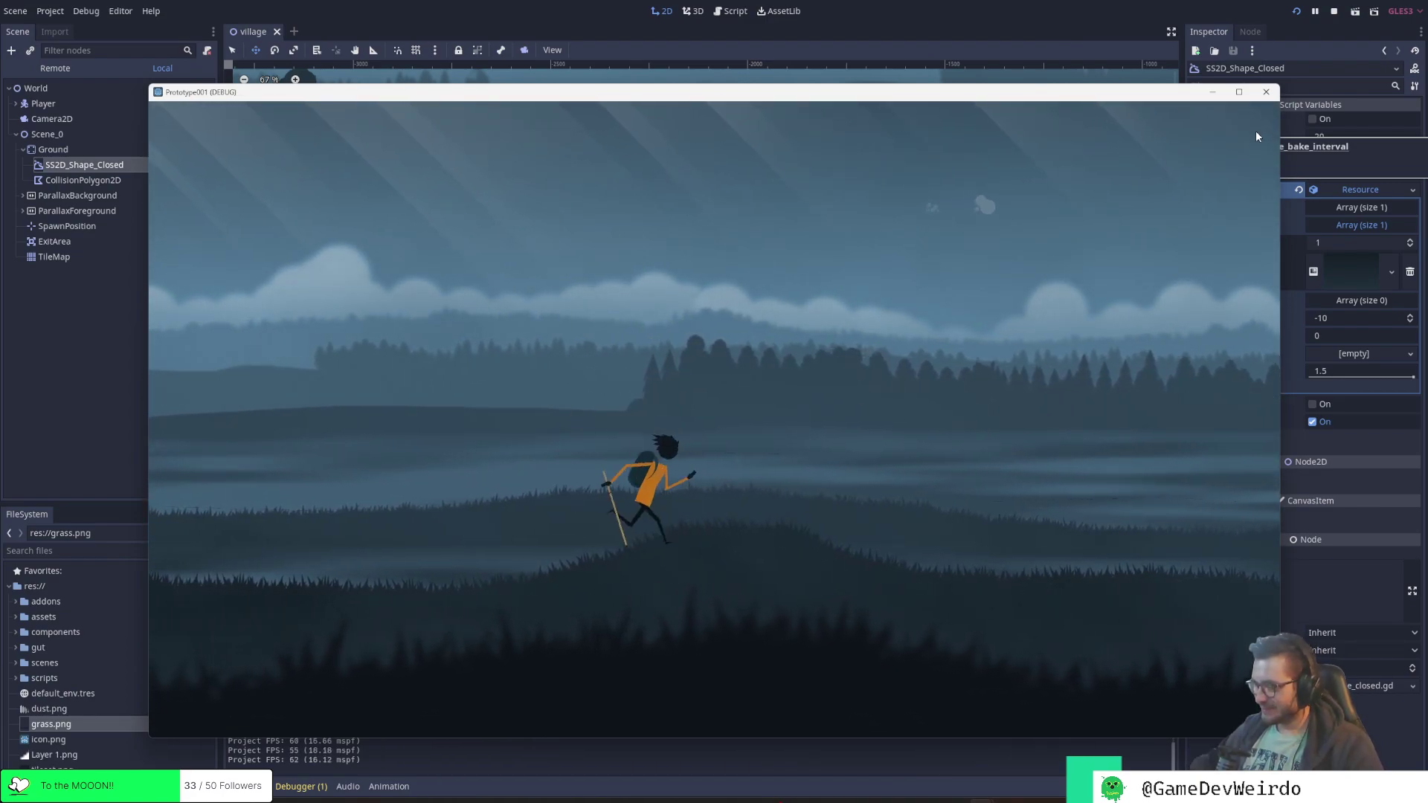
# Keep leaping back and forth over the field, then close the game window to stop the playtest
pyautogui.press('space')
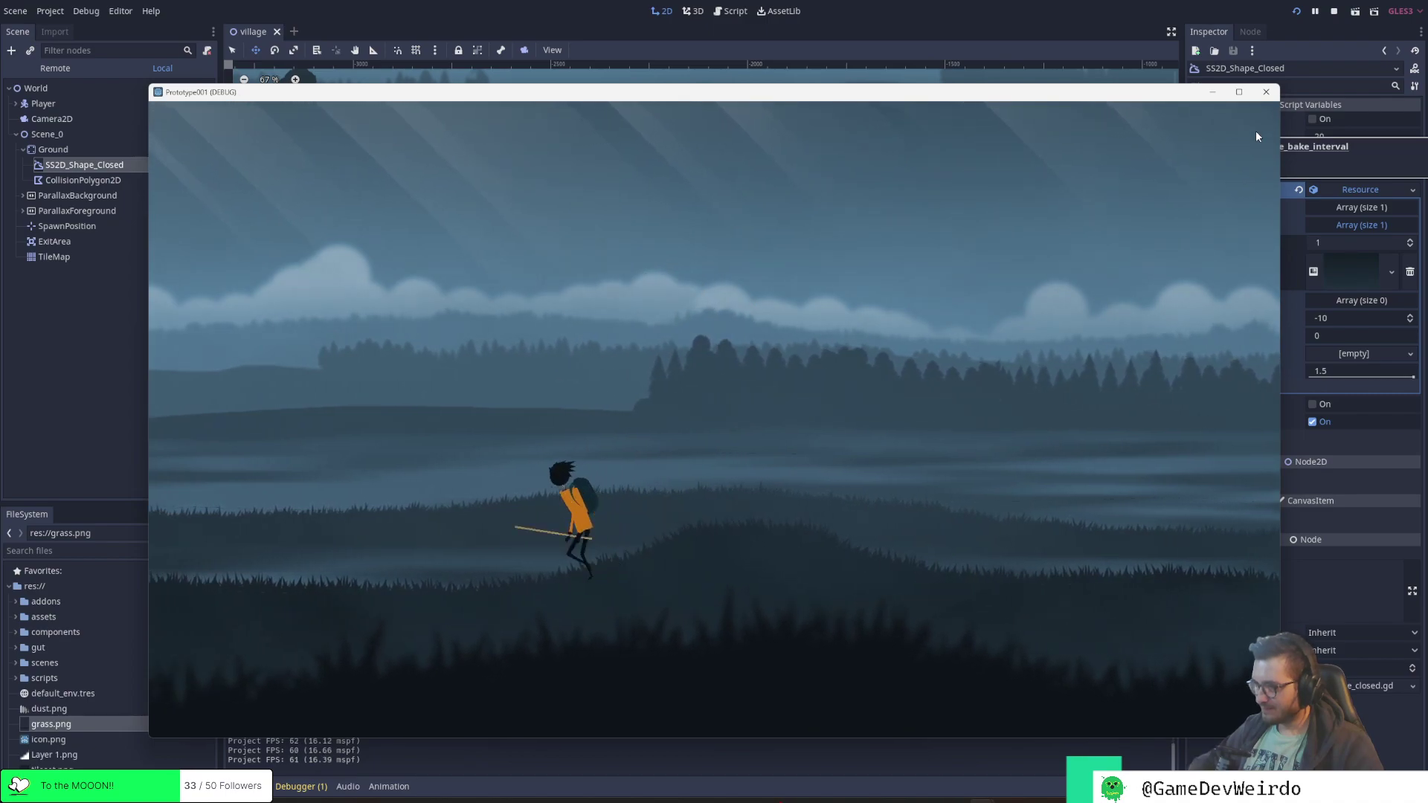
pyautogui.press('Right')
pyautogui.press('space')
pyautogui.press('Left')
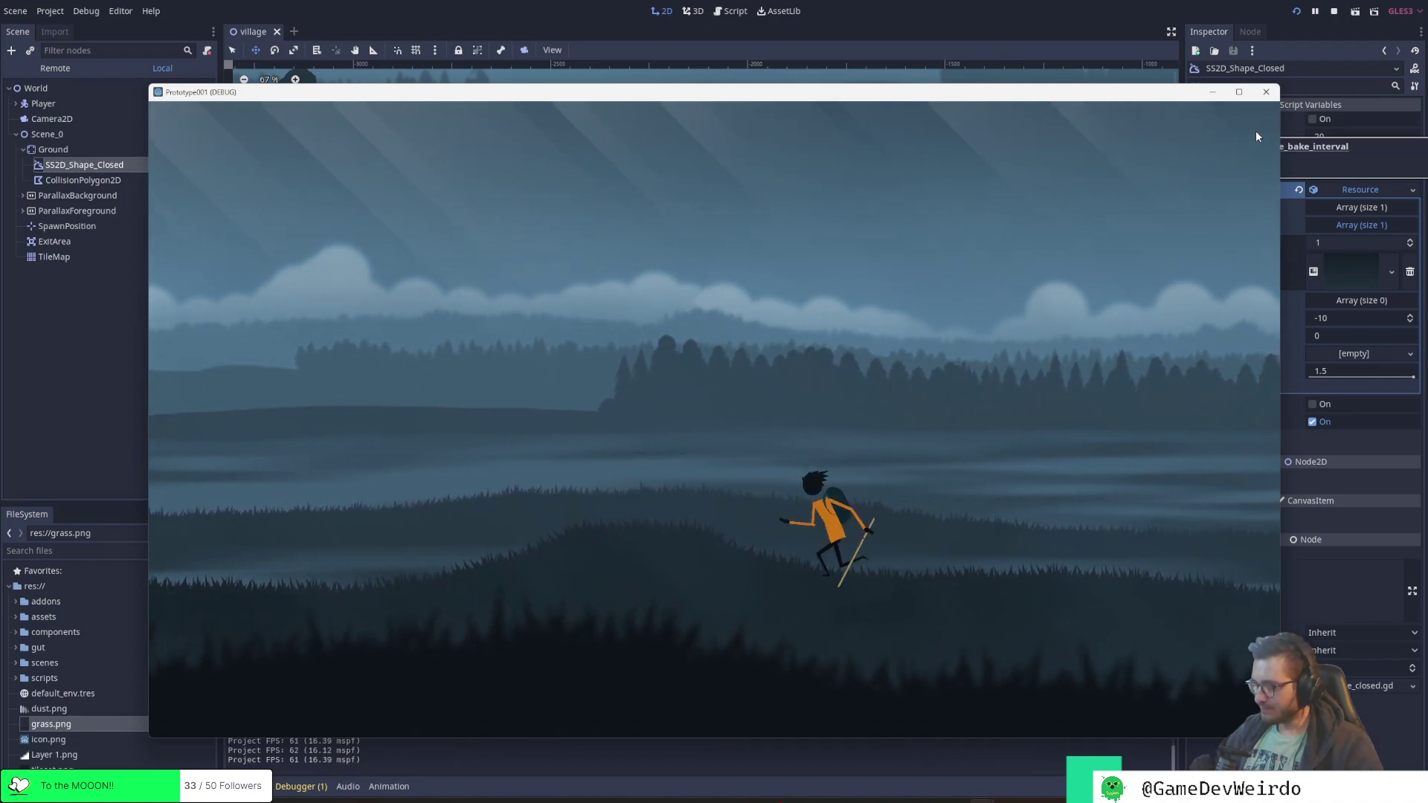
pyautogui.press('space')
pyautogui.press('Right')
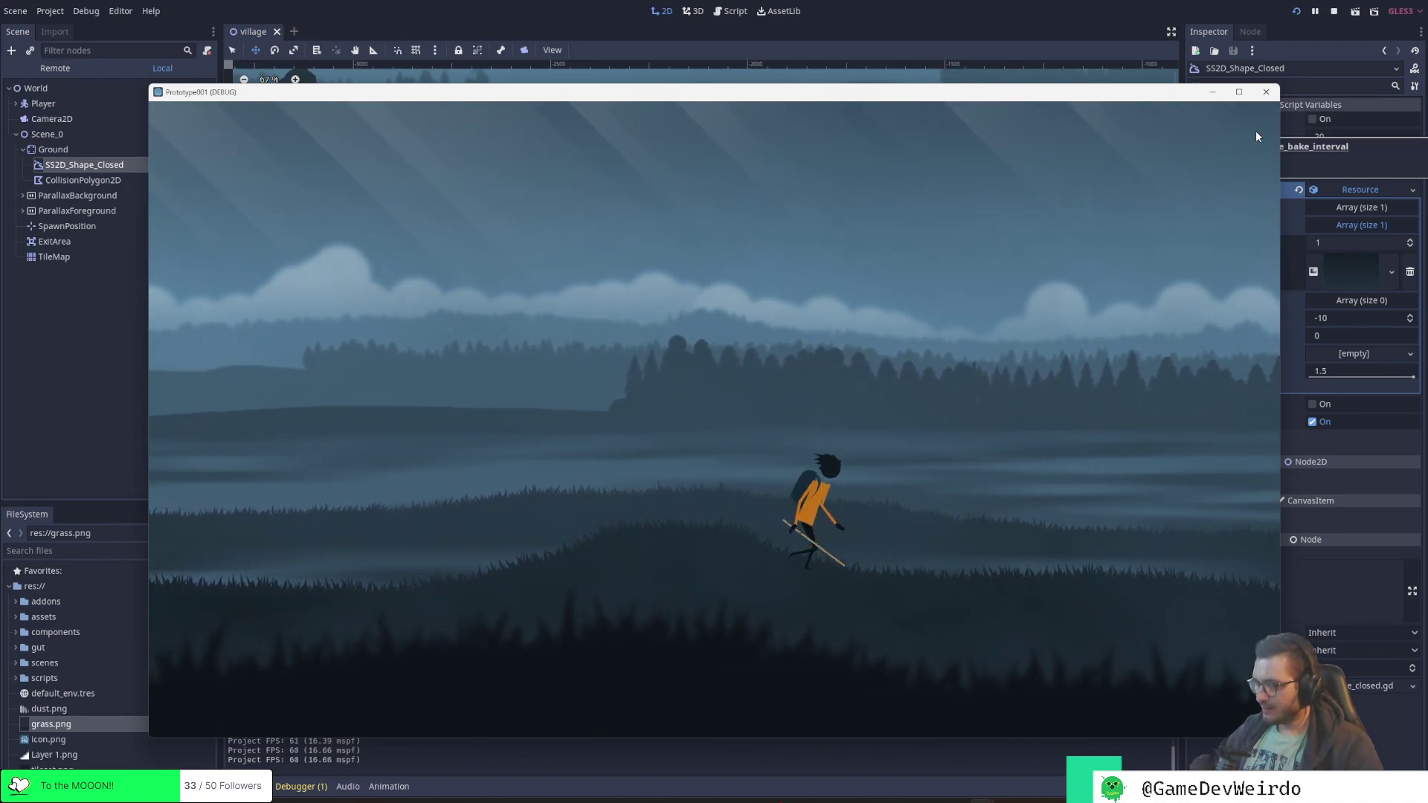
pyautogui.press('Left')
pyautogui.press('space')
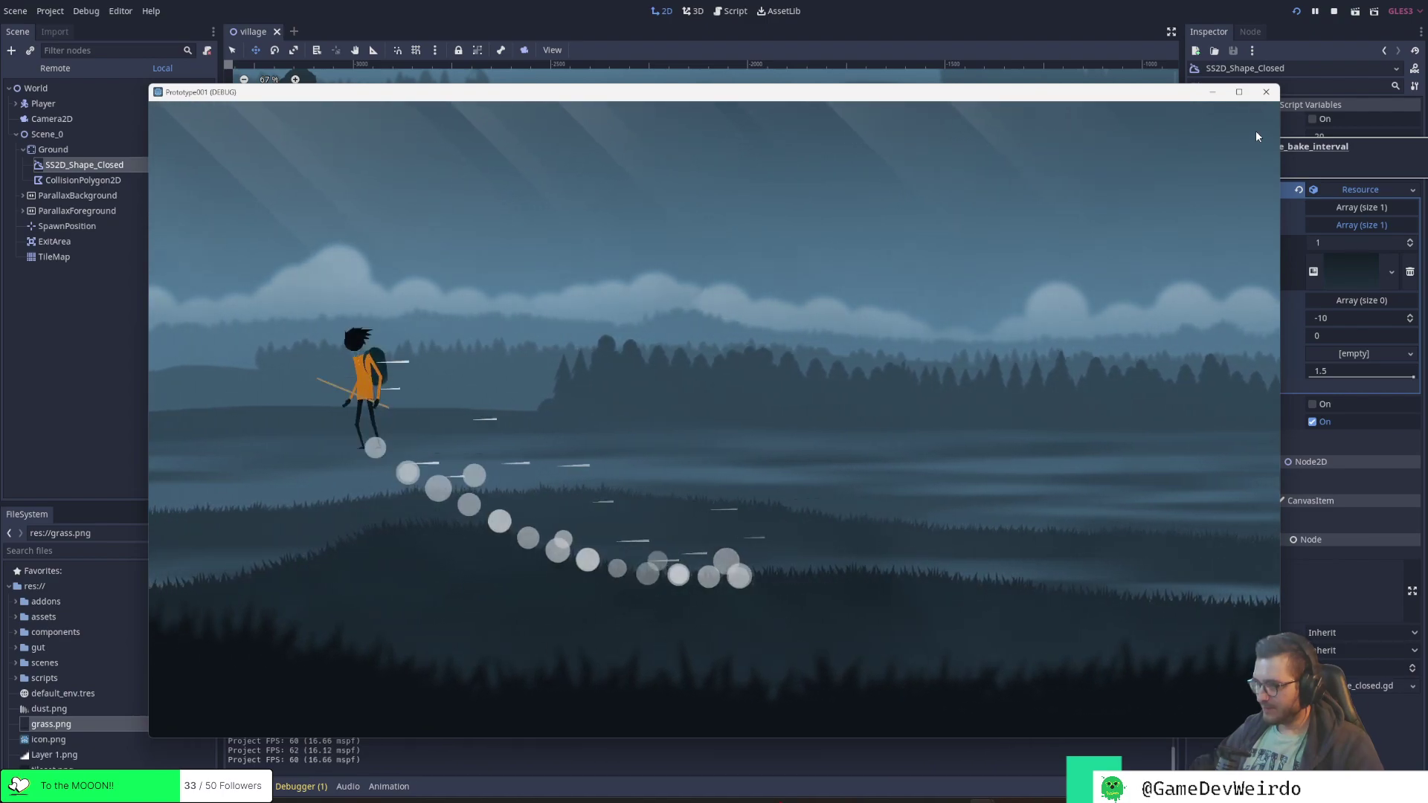
pyautogui.press('Right')
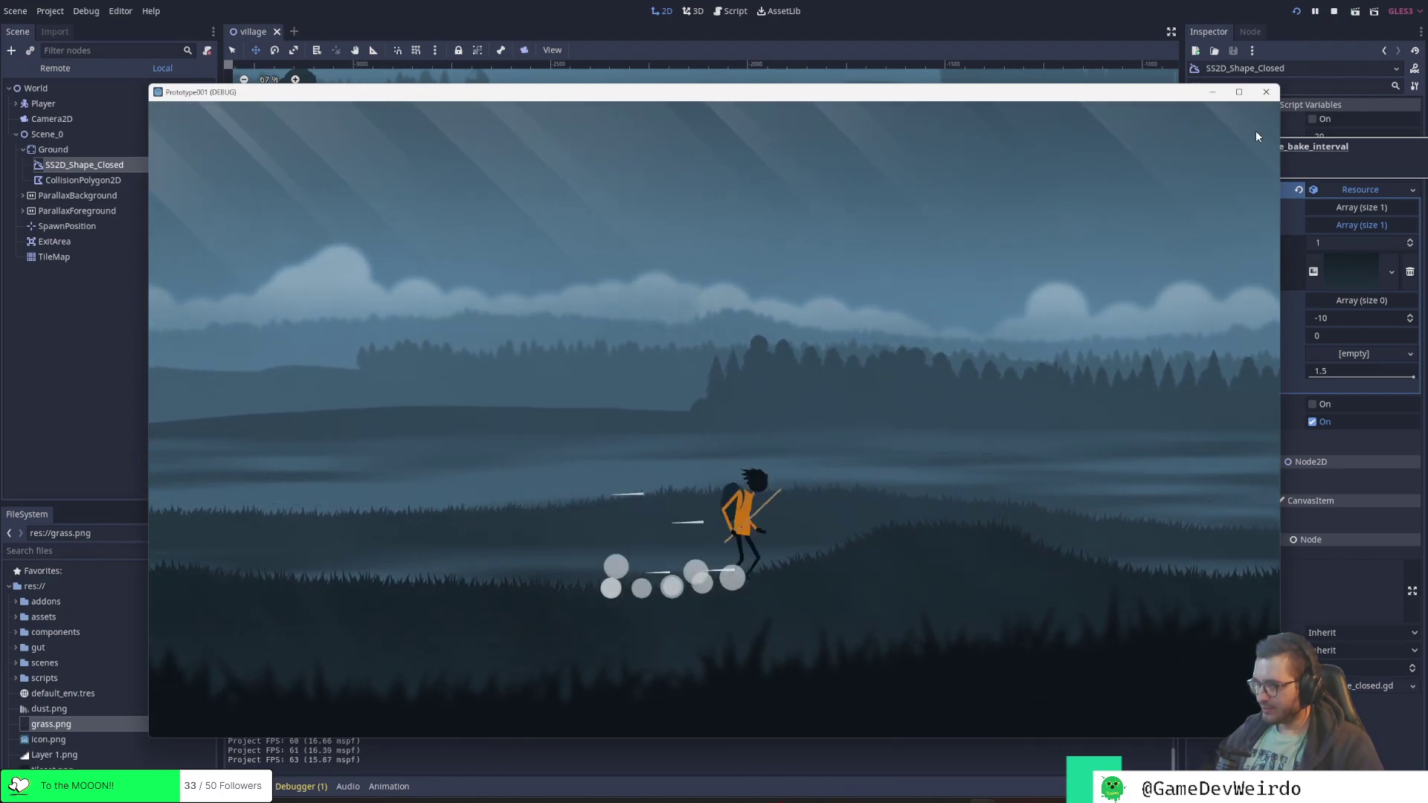
pyautogui.press('space')
pyautogui.press('Left')
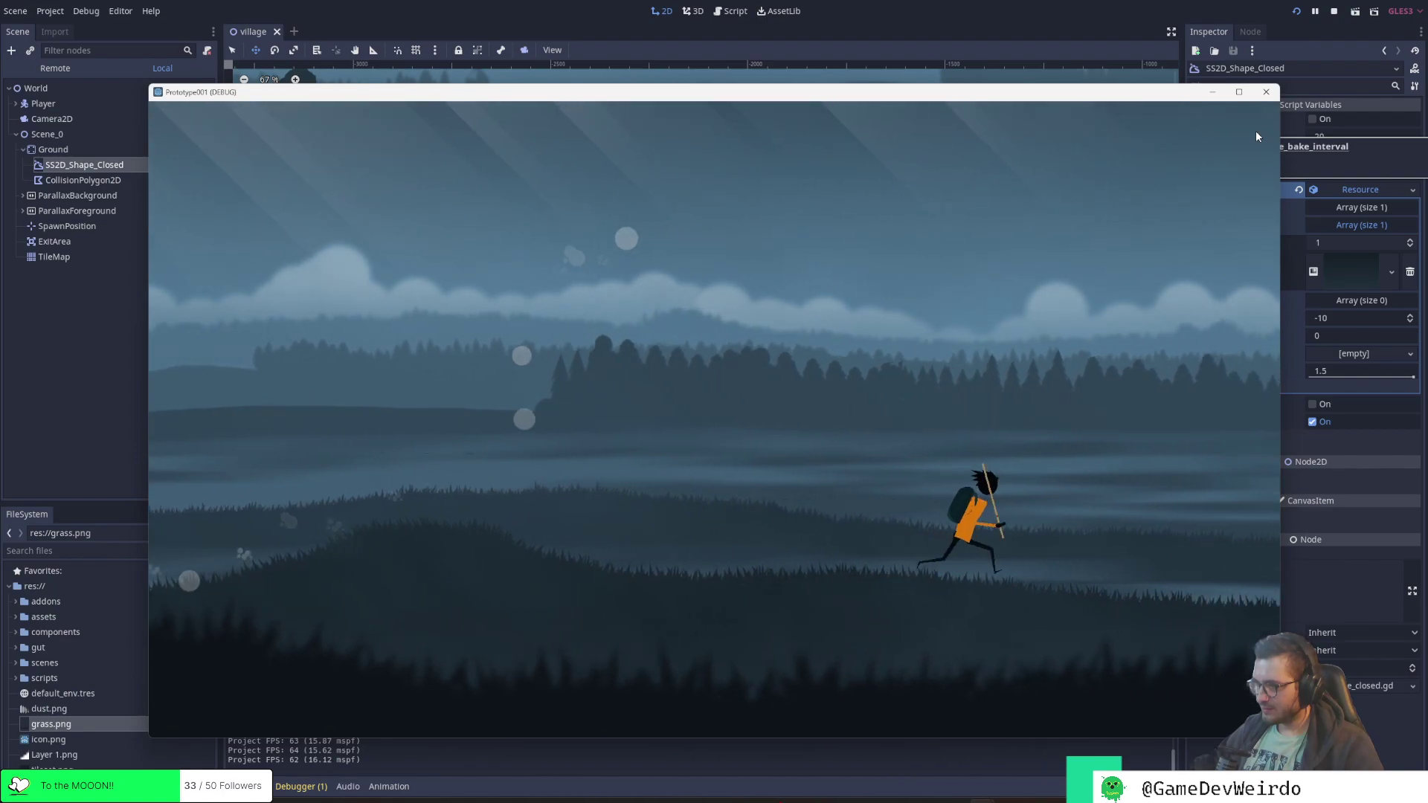
pyautogui.press('space')
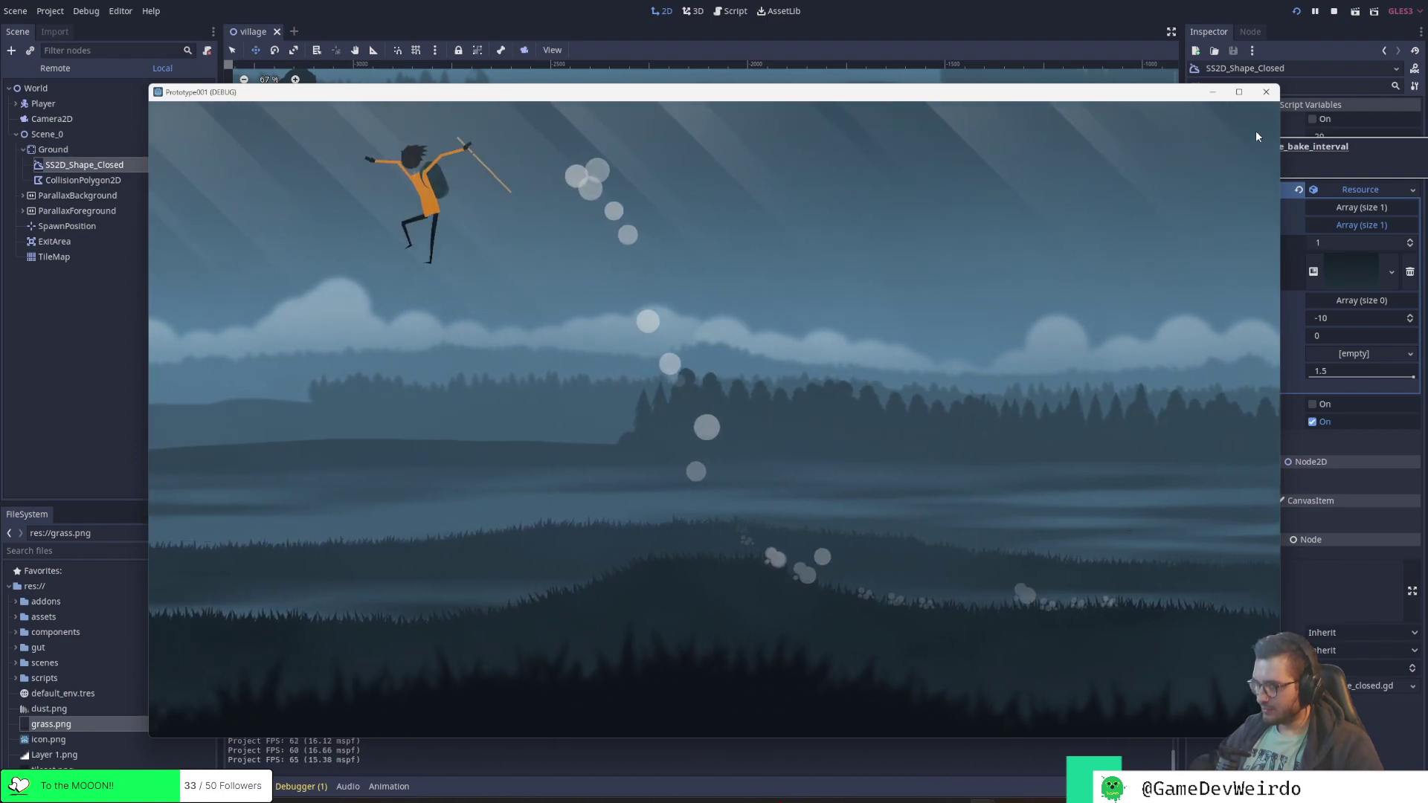
pyautogui.press('Right')
pyautogui.press('space')
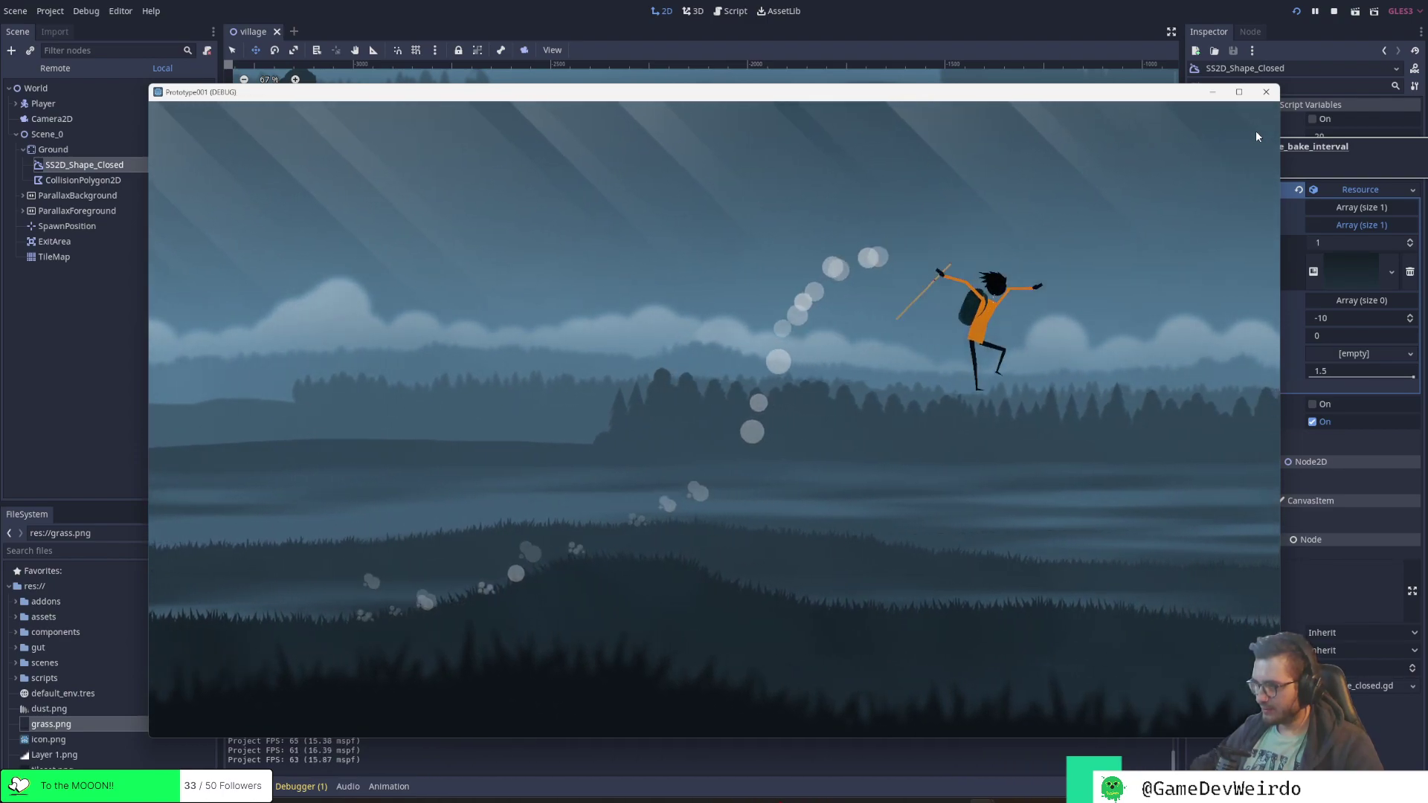
pyautogui.press('space')
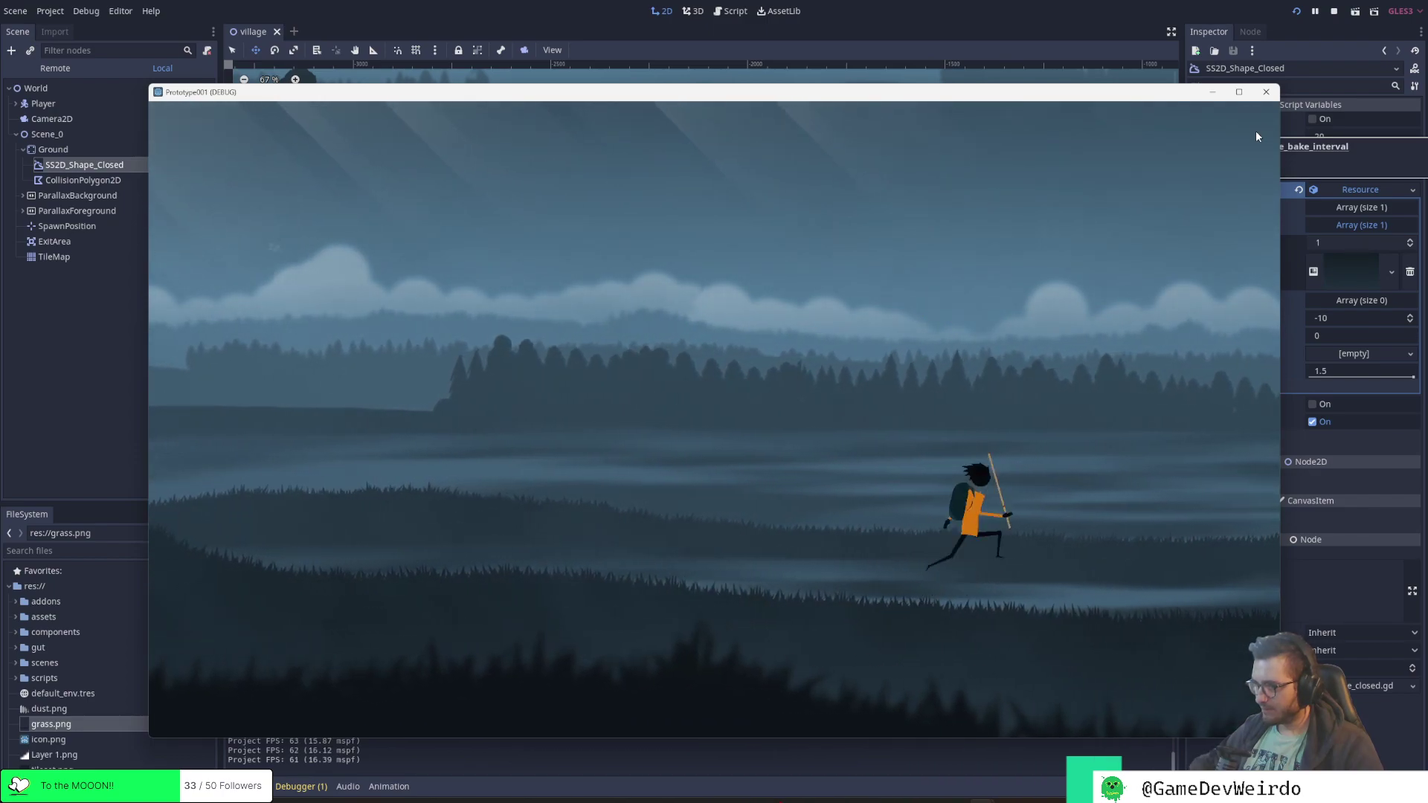
pyautogui.press('space')
pyautogui.press('Left')
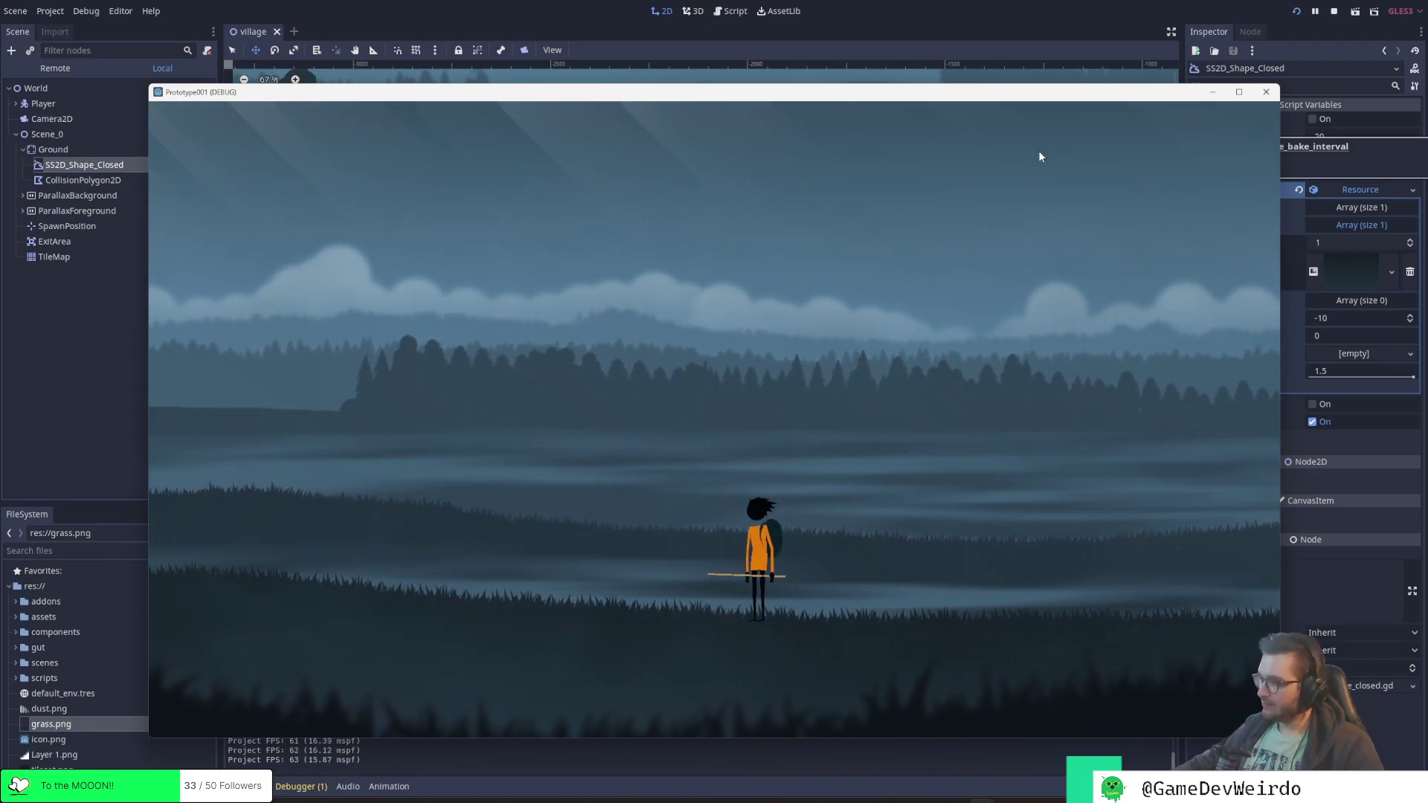
pyautogui.press('Left')
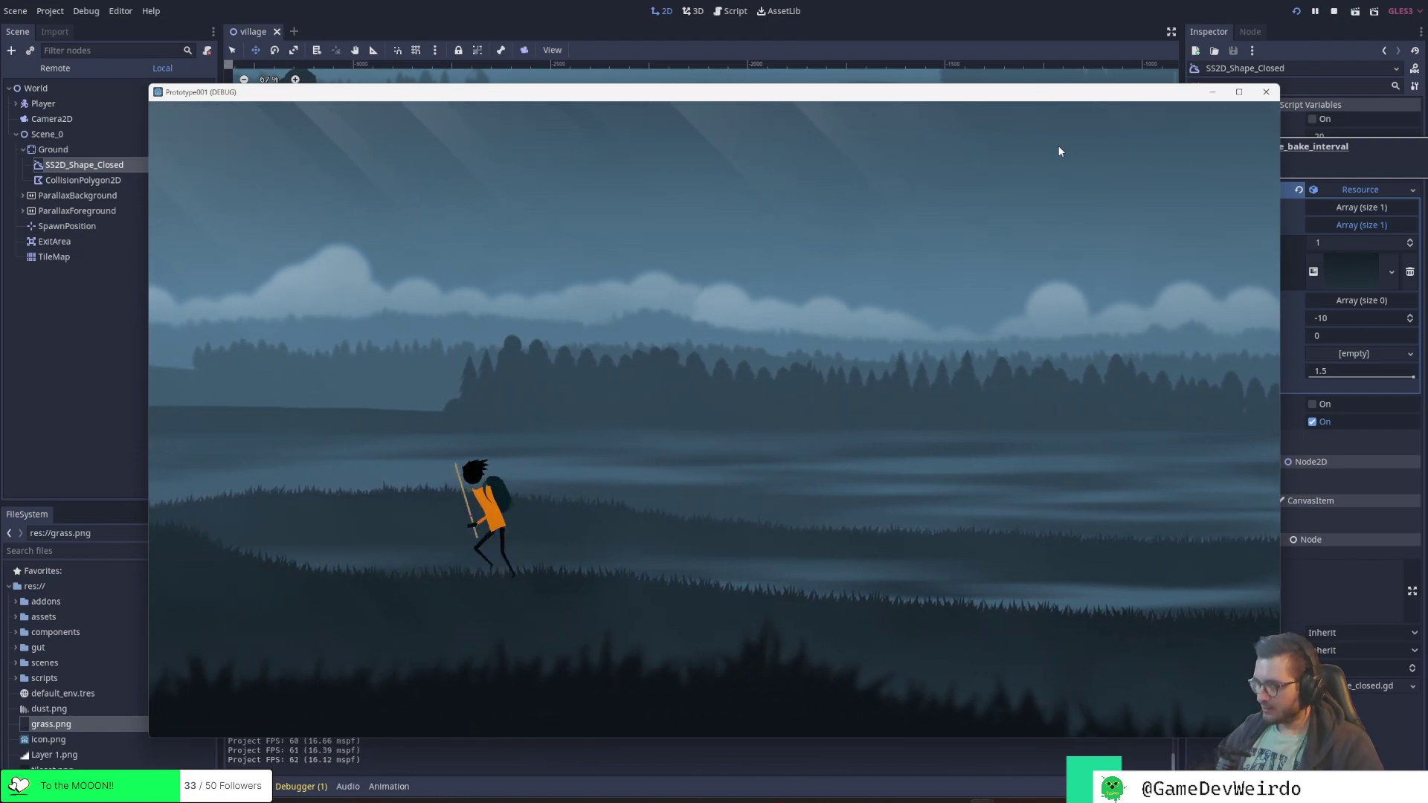
pyautogui.press('space')
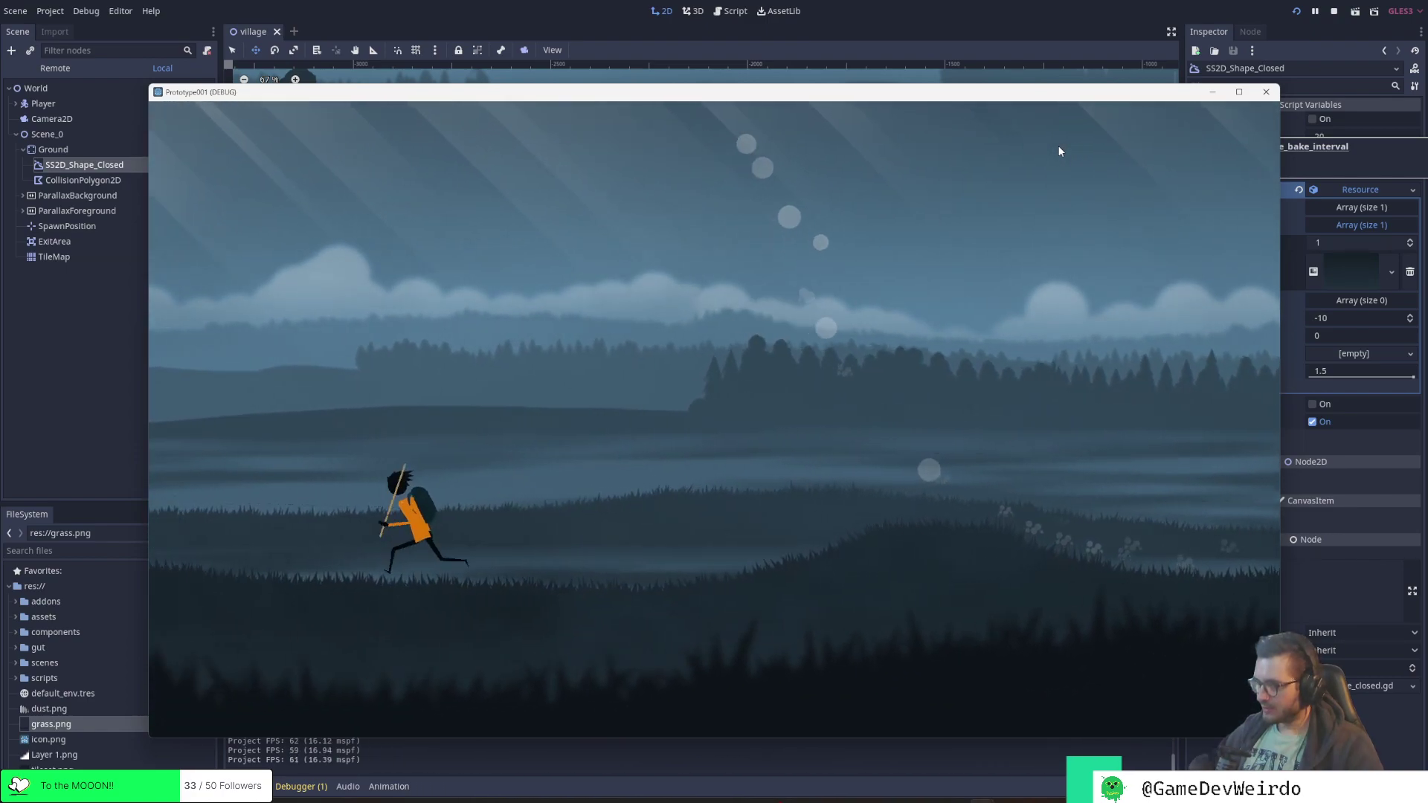
pyautogui.press('Right')
pyautogui.press('space')
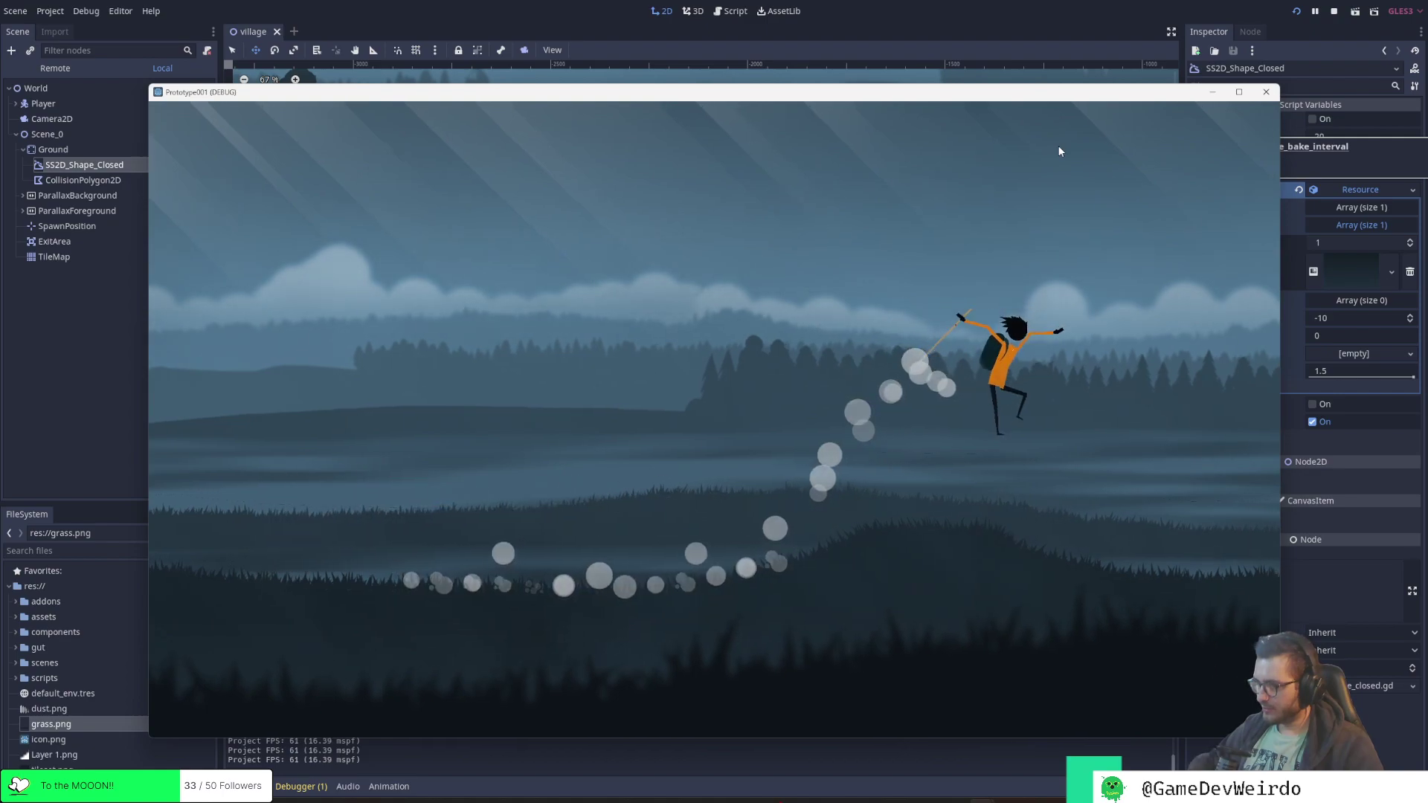
pyautogui.press('Left')
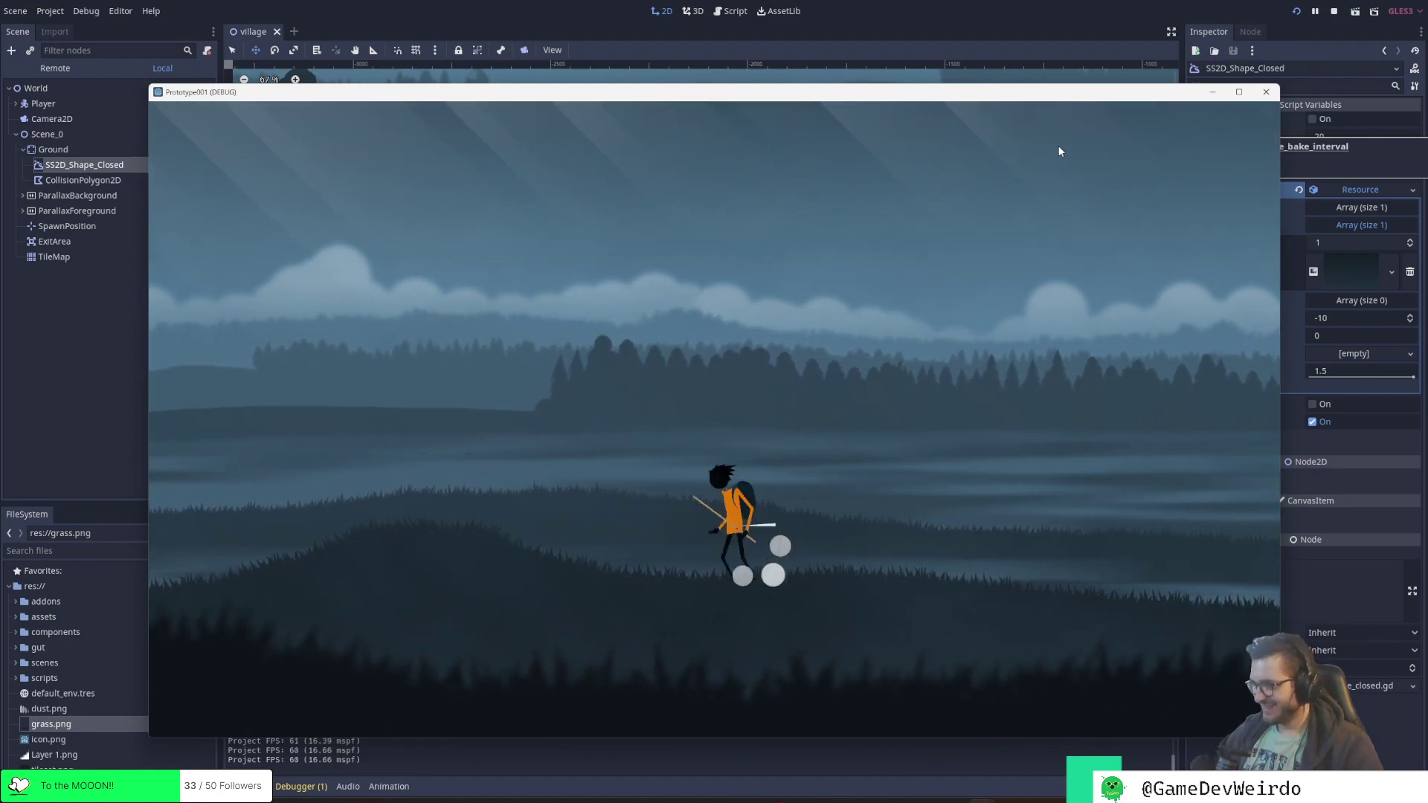
pyautogui.press('space')
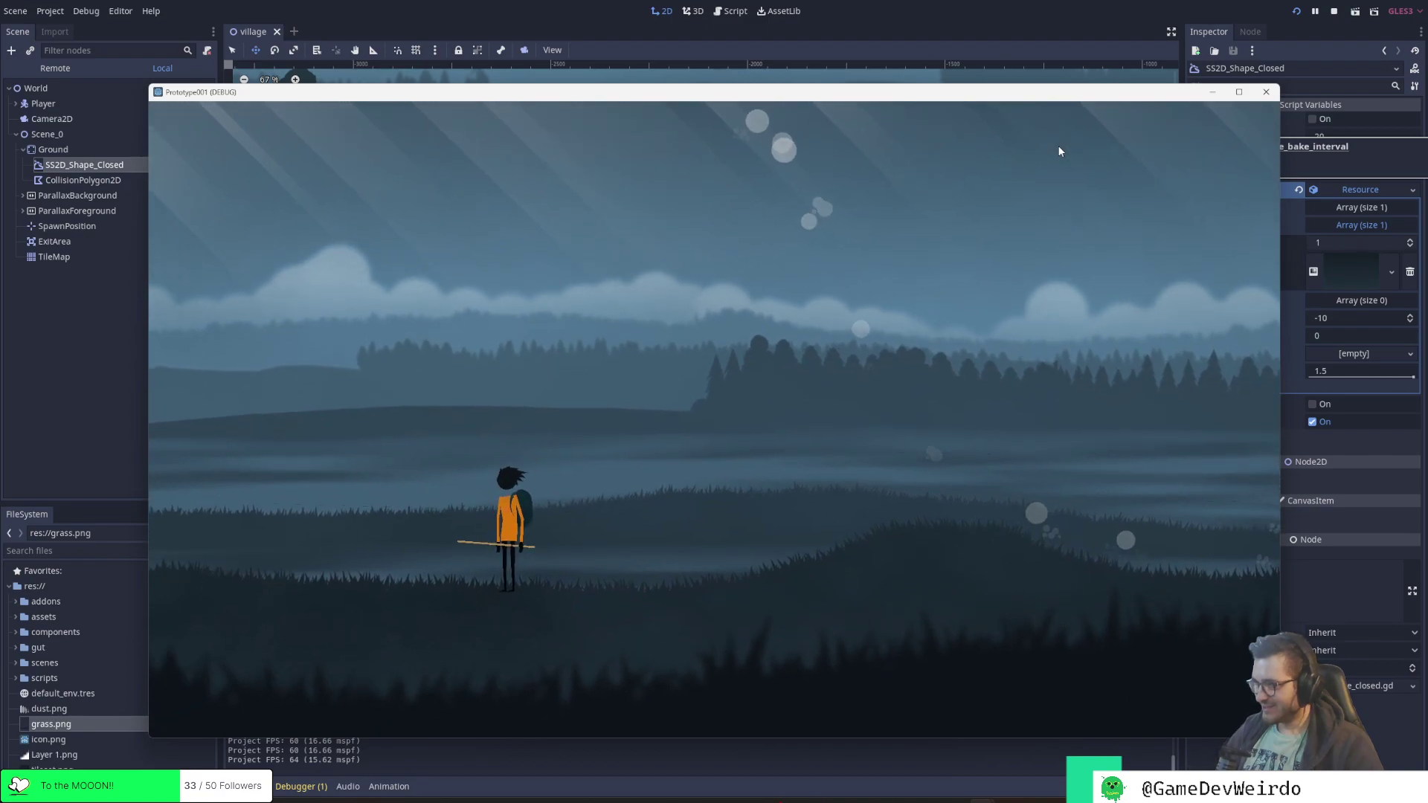
pyautogui.click(1266, 91)
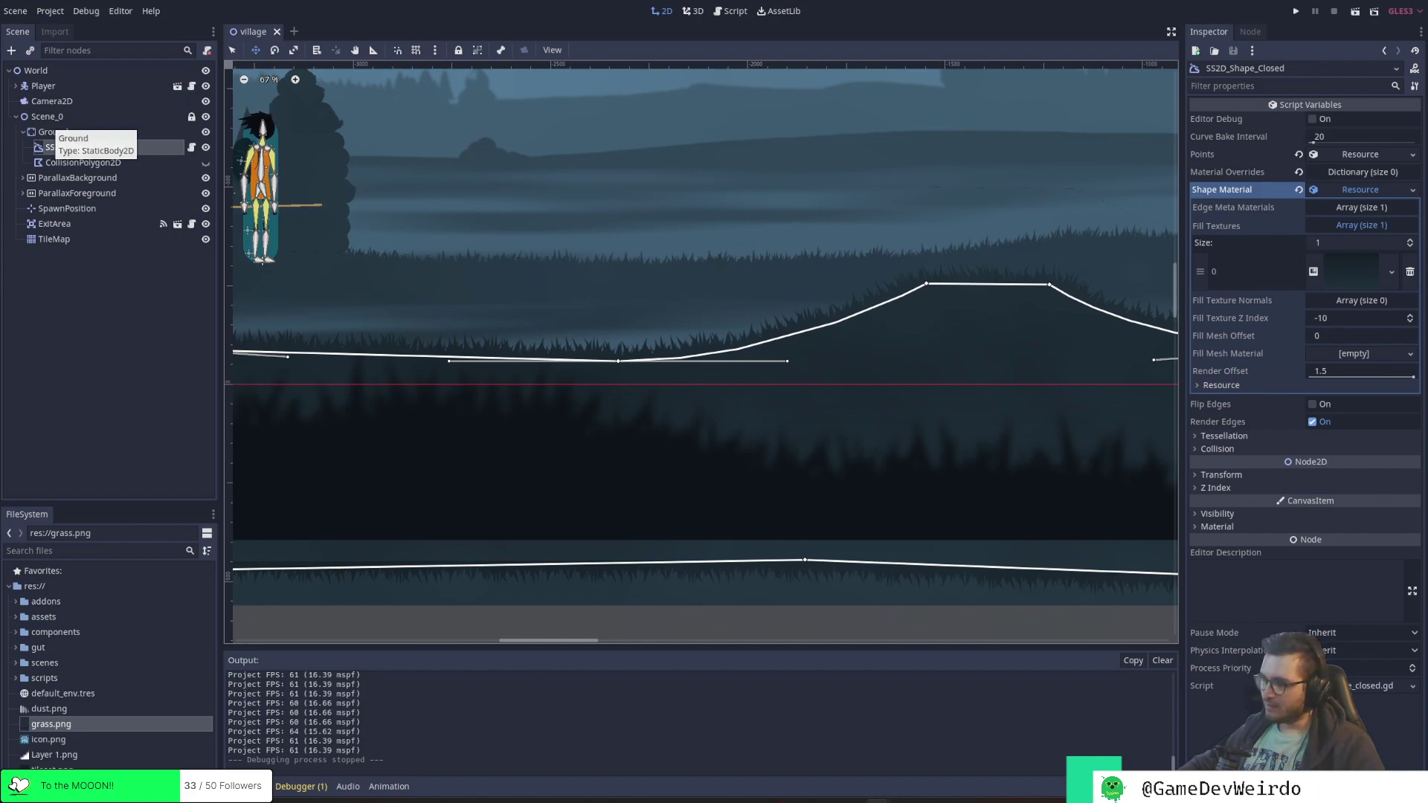
pyautogui.scroll(-4, 323, 189)
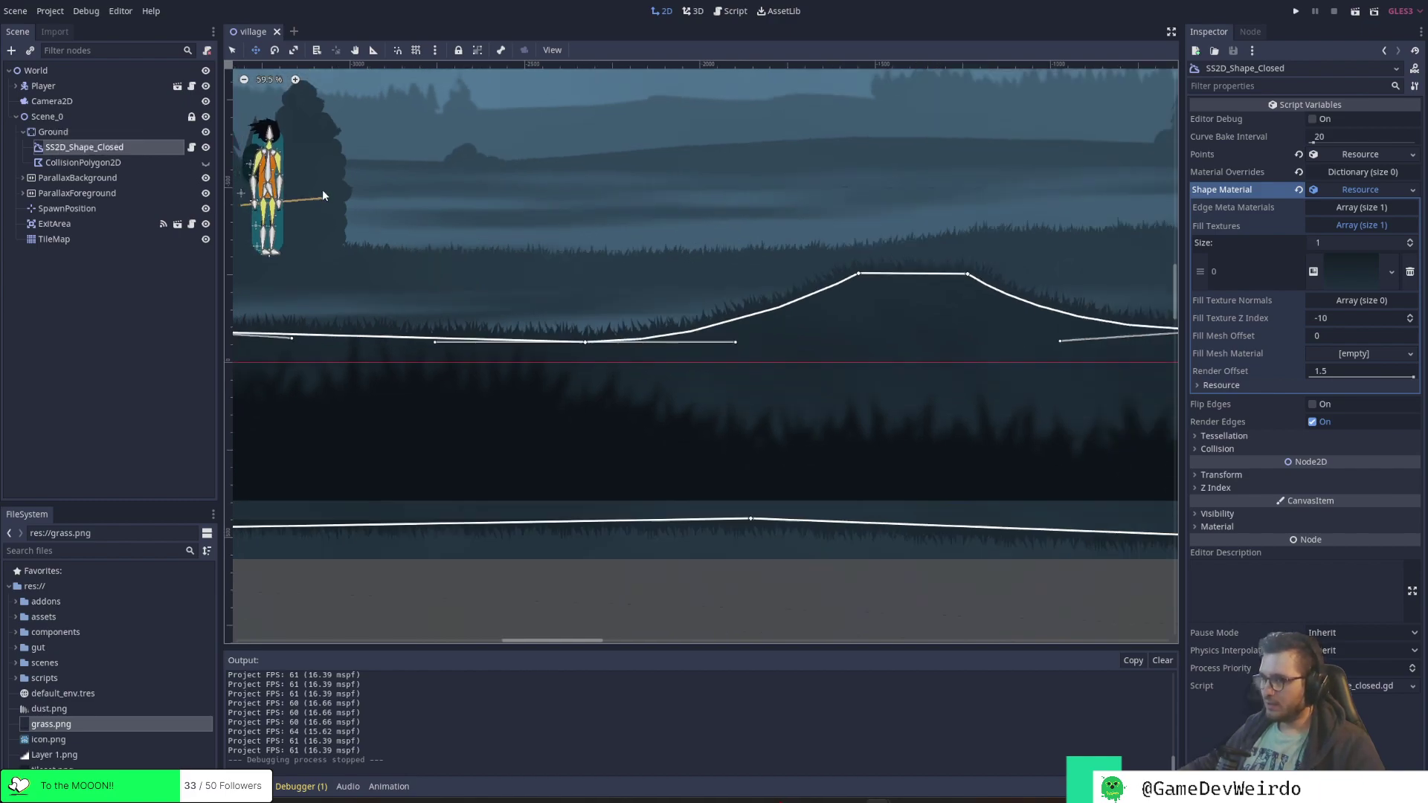
pyautogui.moveTo(383, 213); pyautogui.dragTo(551, 300, button='middle')
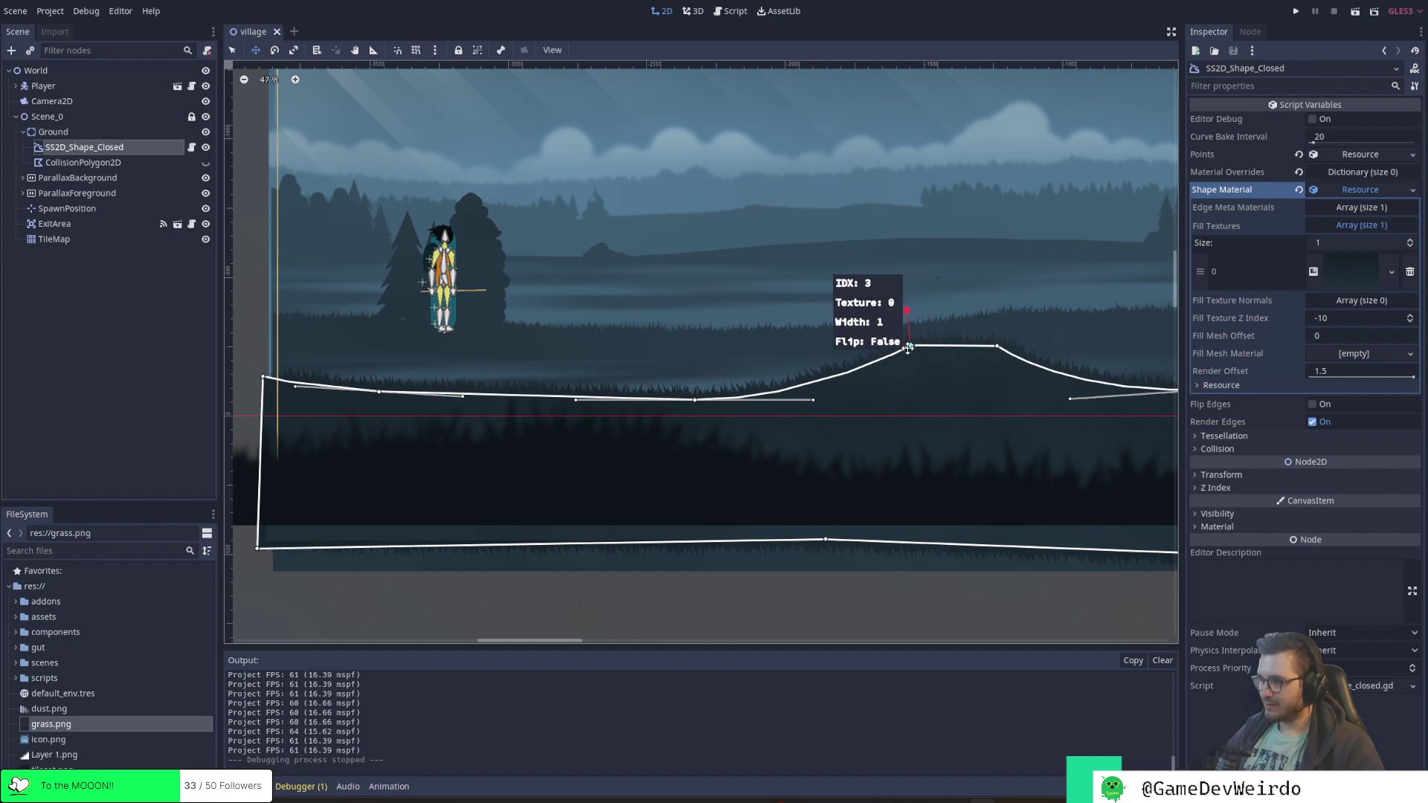
pyautogui.scroll(7, 878, 351)
pyautogui.scroll(-5, 790, 390)
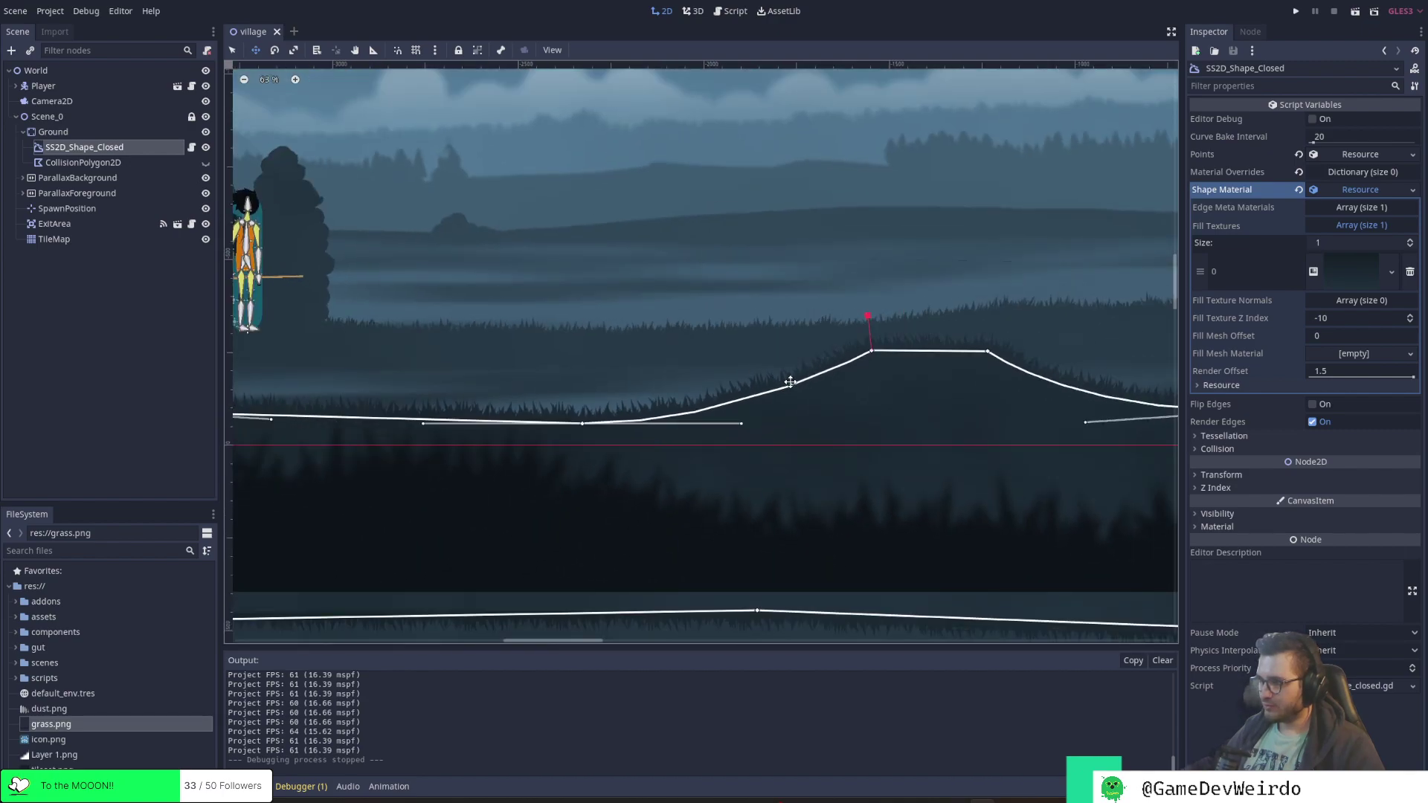
pyautogui.moveTo(528, 343); pyautogui.dragTo(683, 320, button='middle')
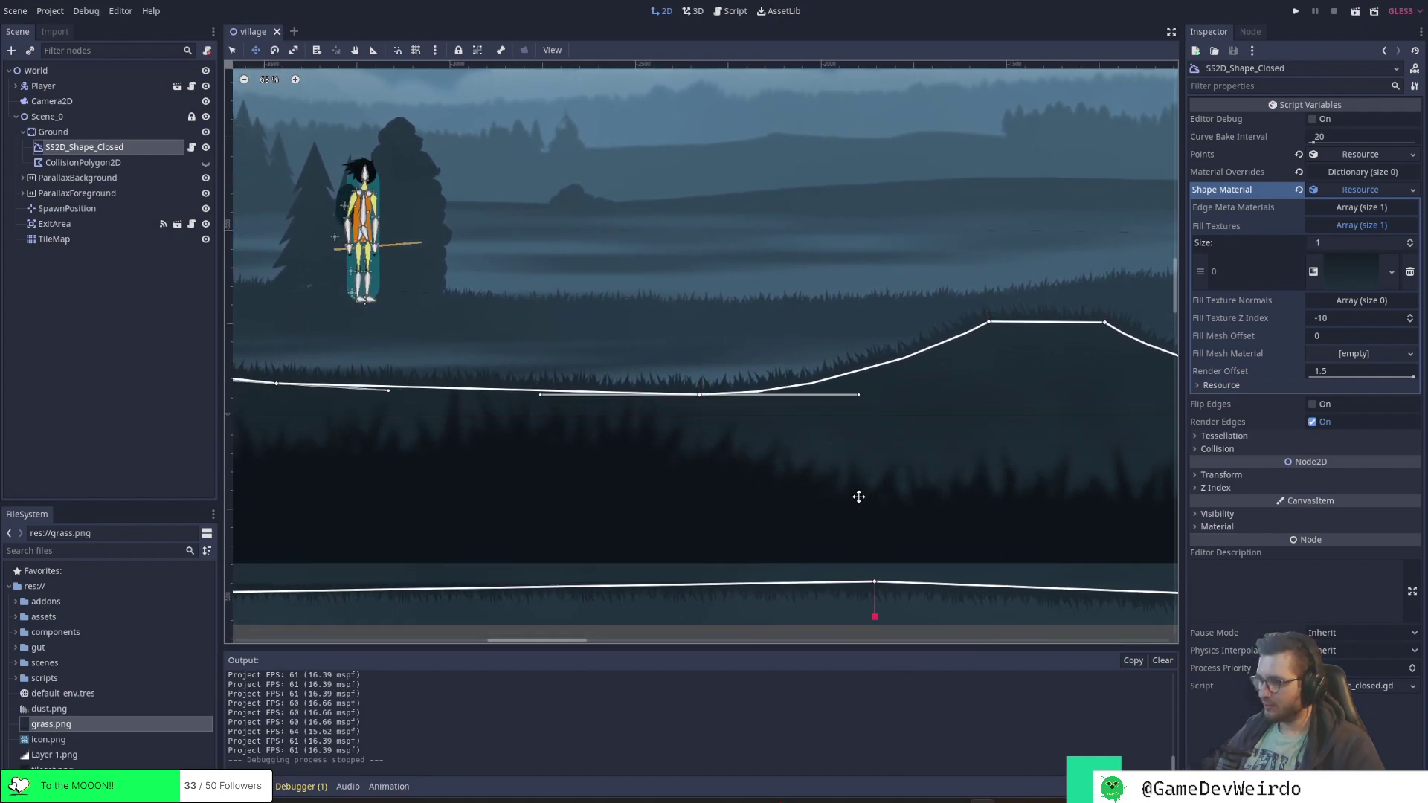
pyautogui.scroll(-1, 881, 451)
pyautogui.scroll(-6, 915, 454)
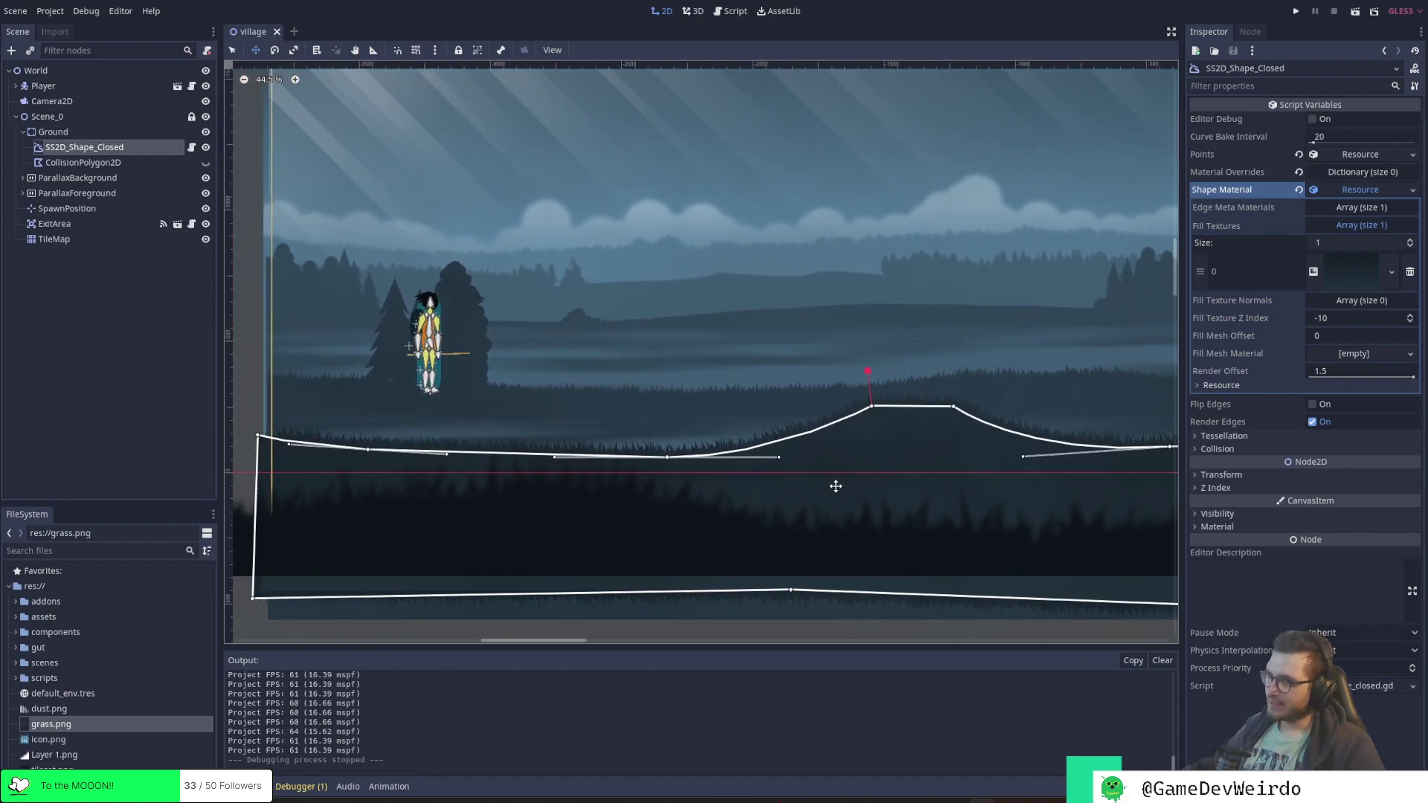
# Select ParallaxForeground, check its Fog, Foreground and GodRays children, then collapse it again
pyautogui.click(99, 195)
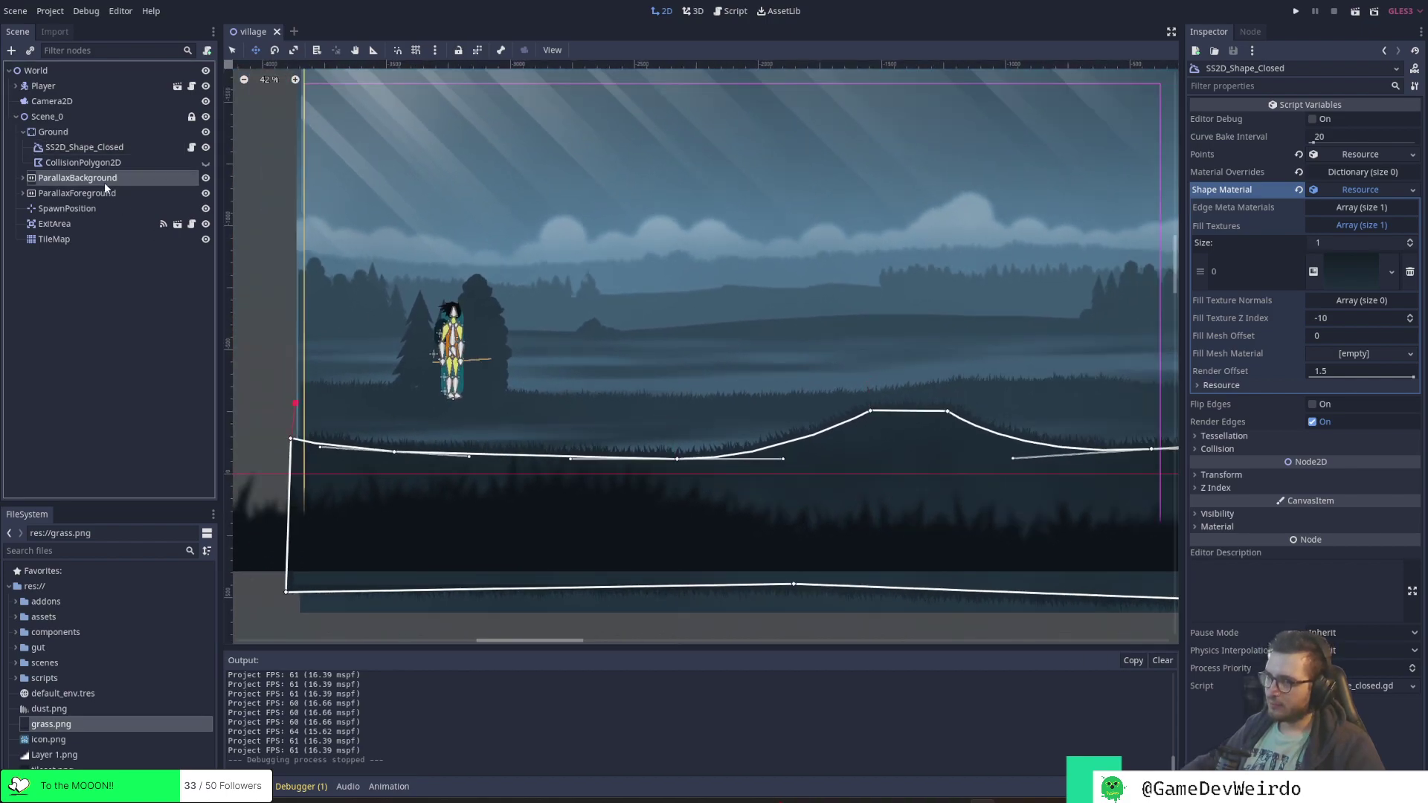
pyautogui.click(23, 194)
pyautogui.click(31, 224)
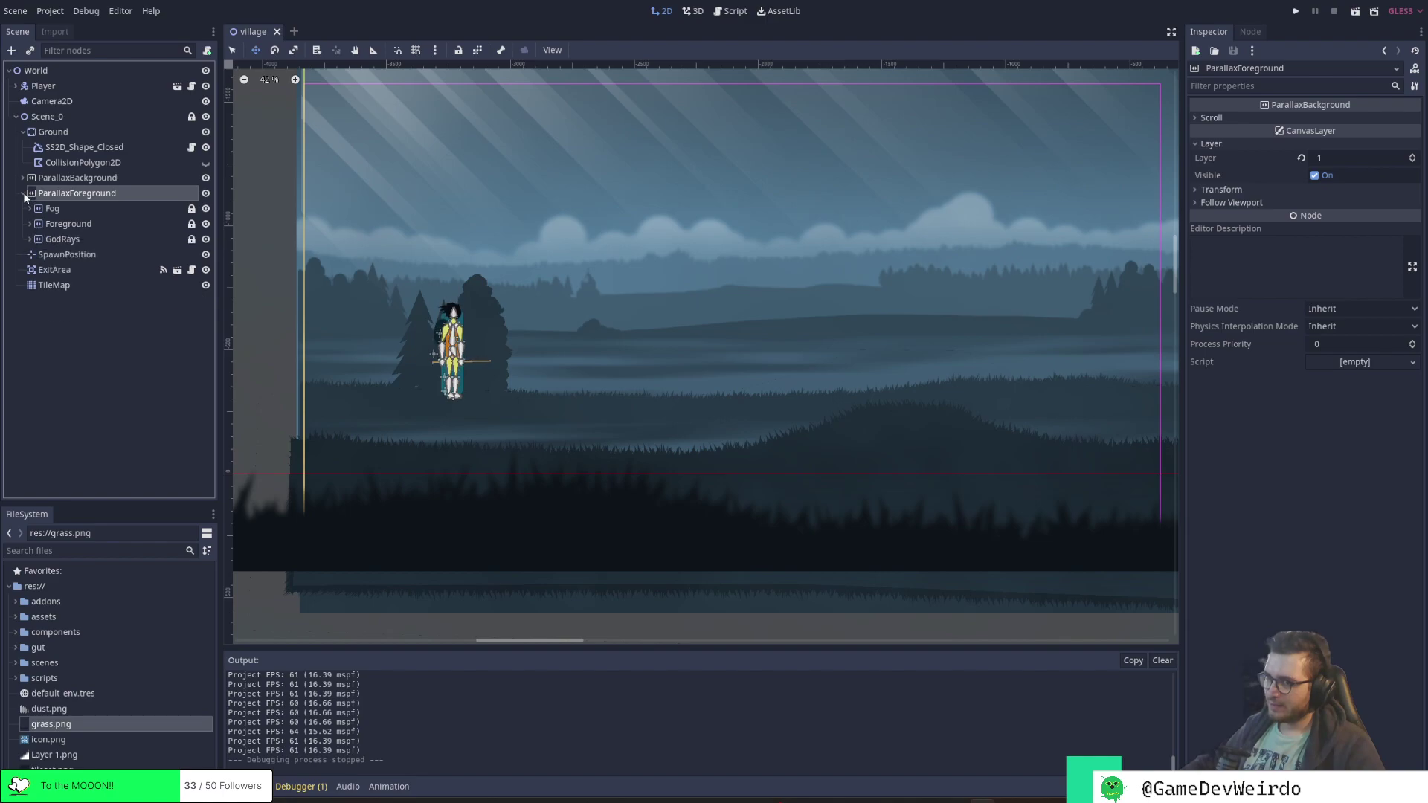
pyautogui.click(23, 194)
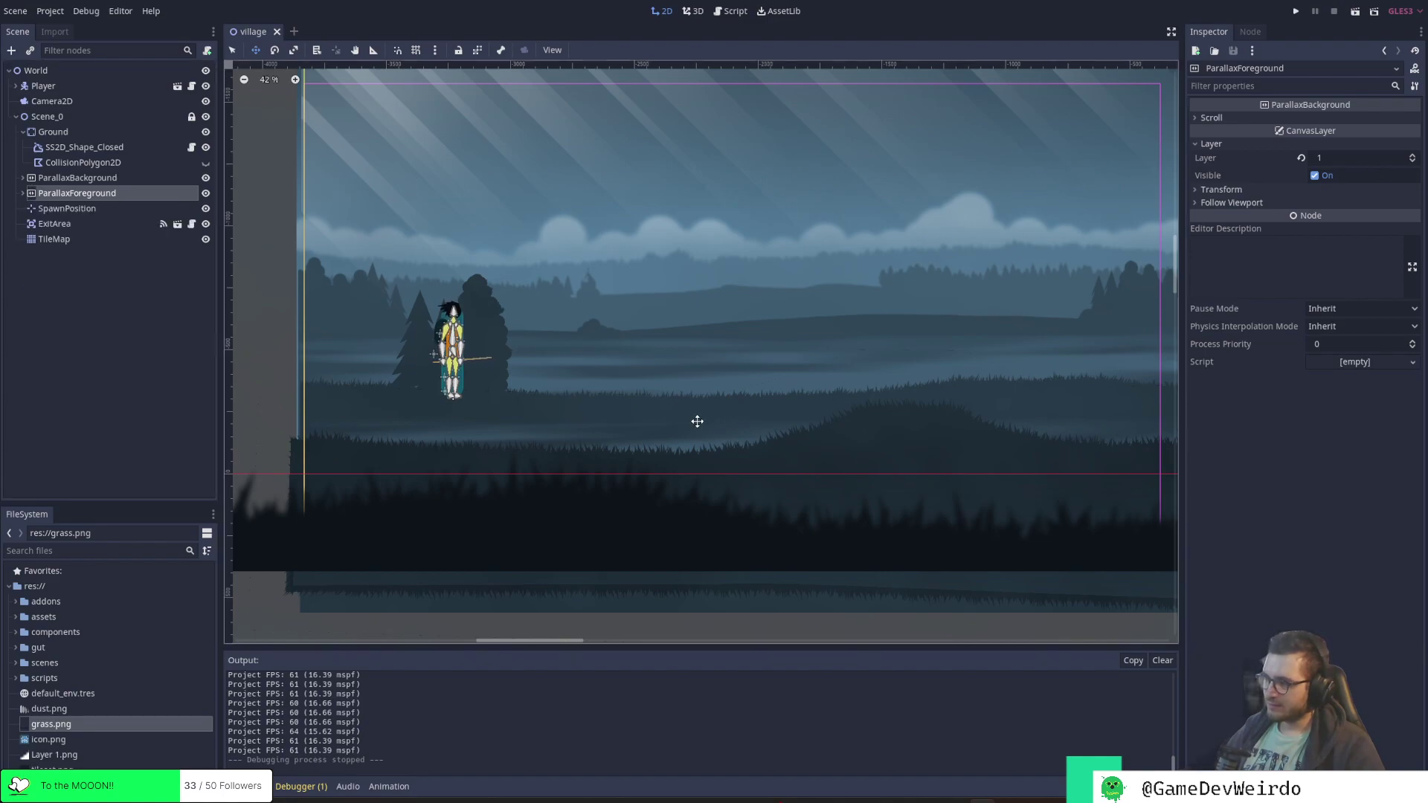